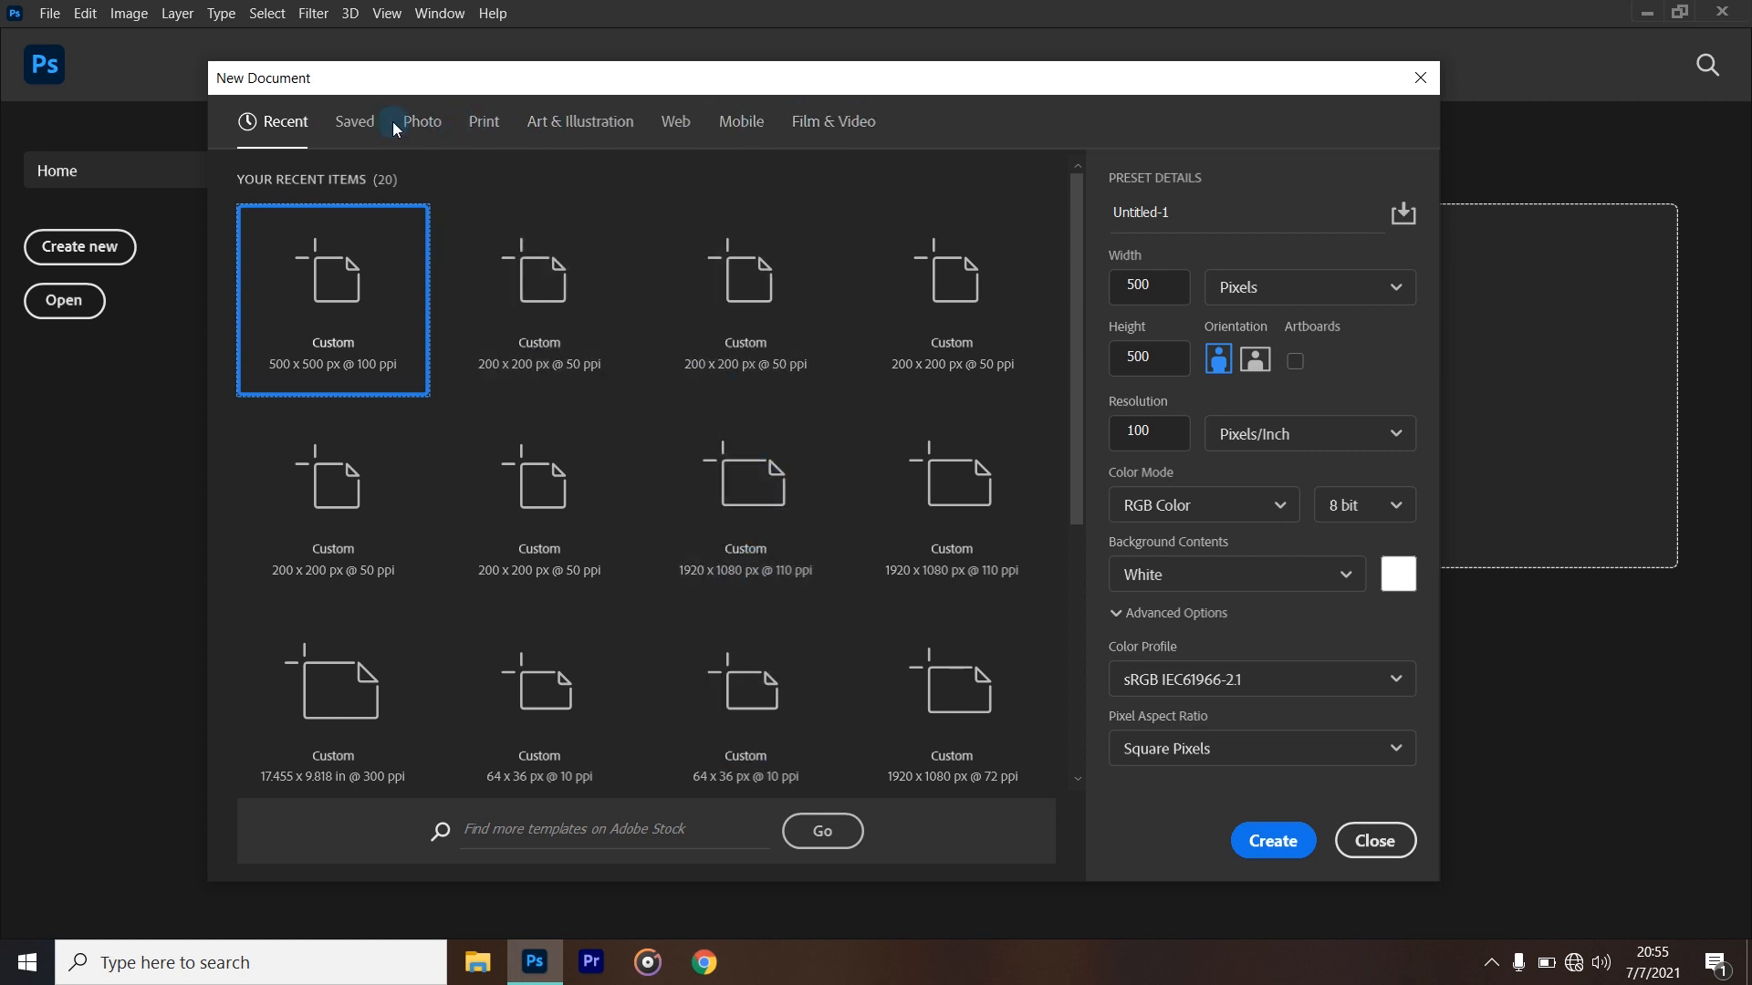
- Look through the Photo, Print and Art & Illustration document presets and return to the Photo presets
left_click(421, 126)
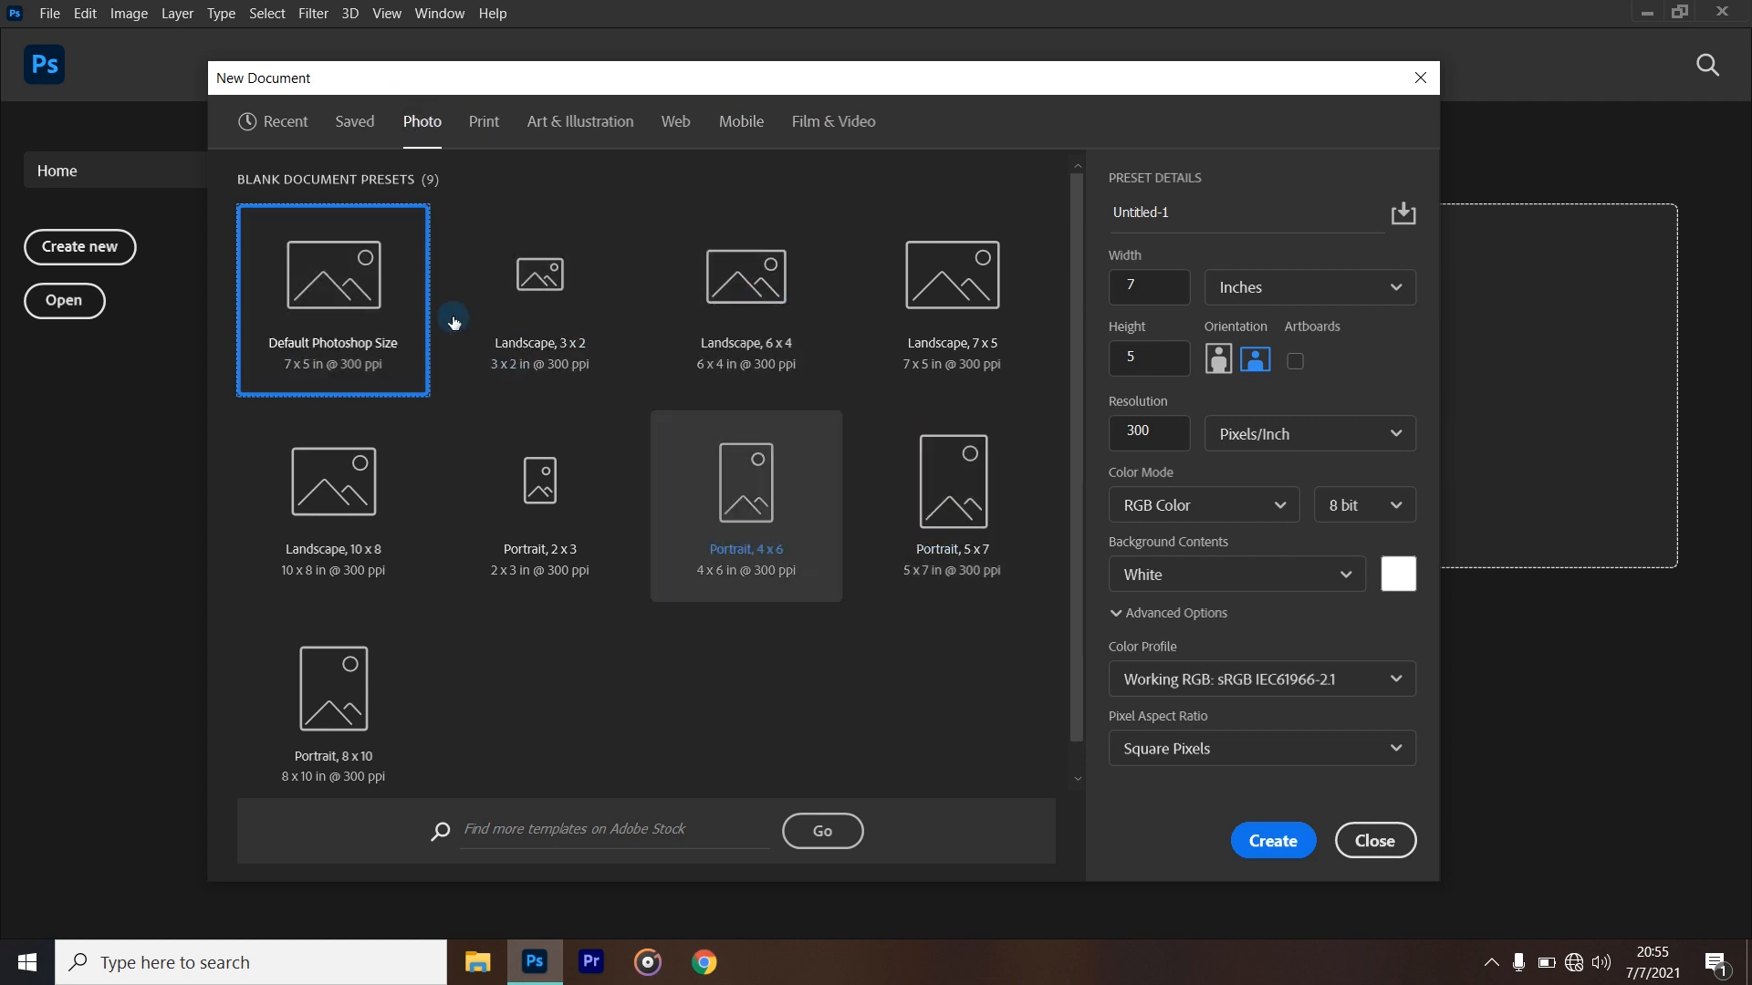
left_click(483, 126)
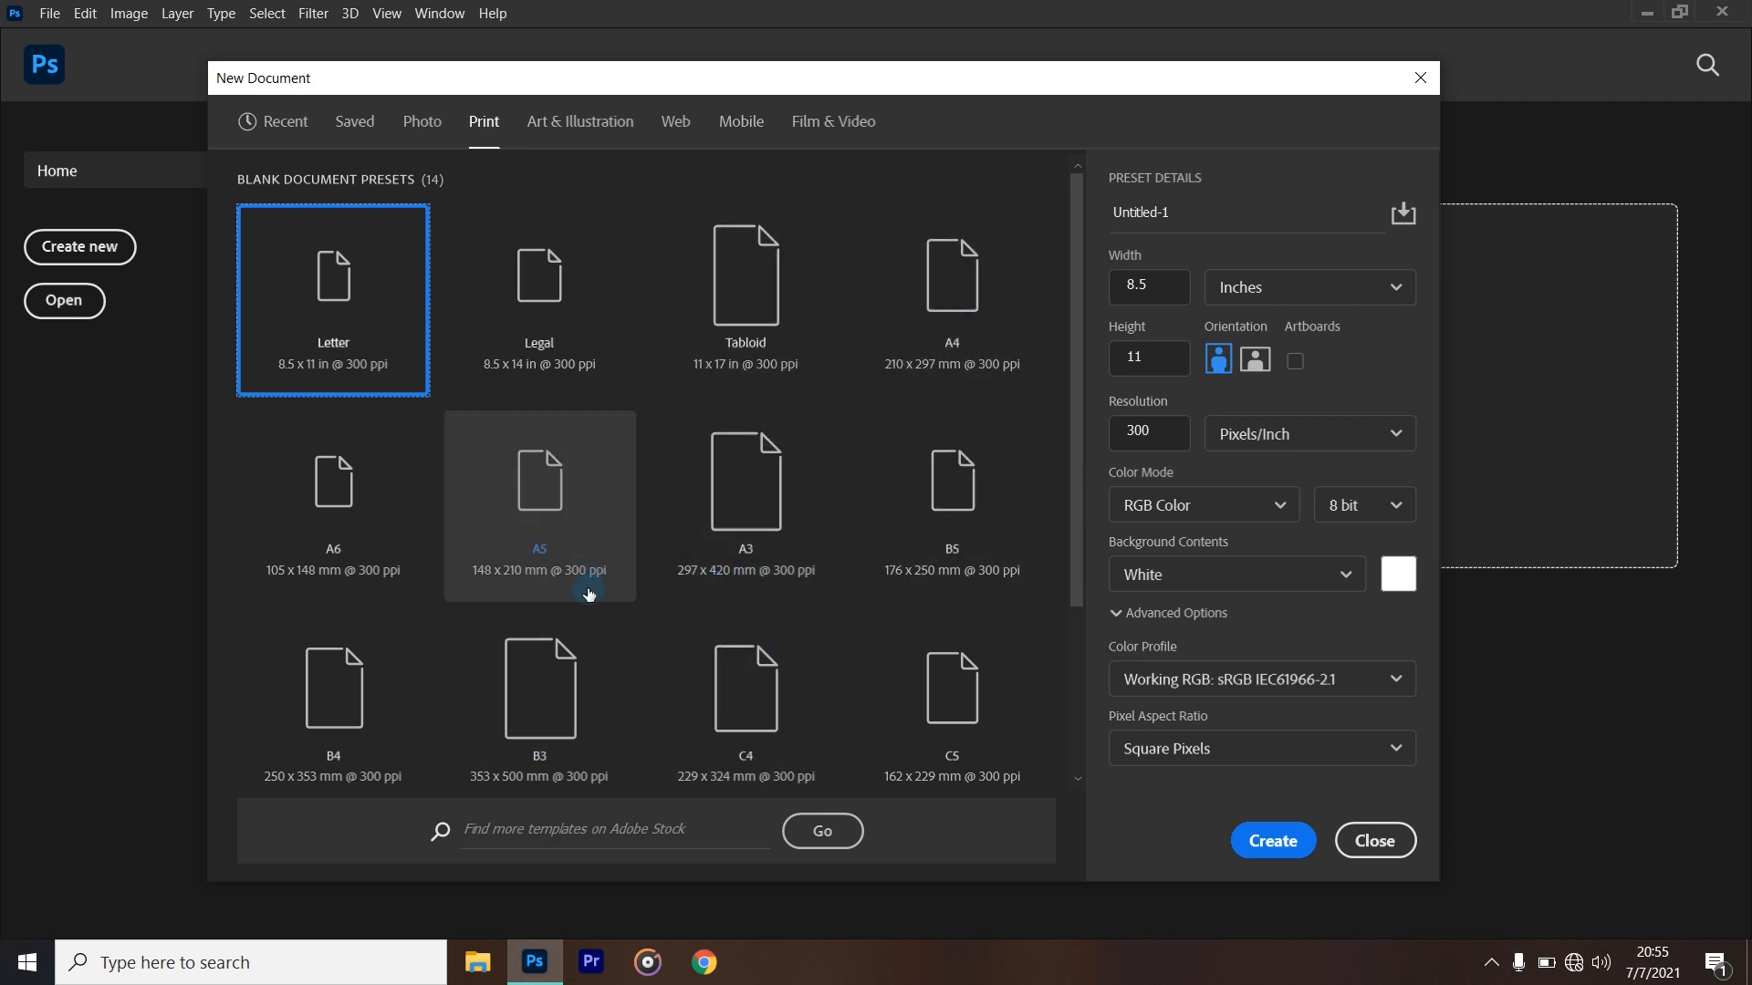
left_click(581, 121)
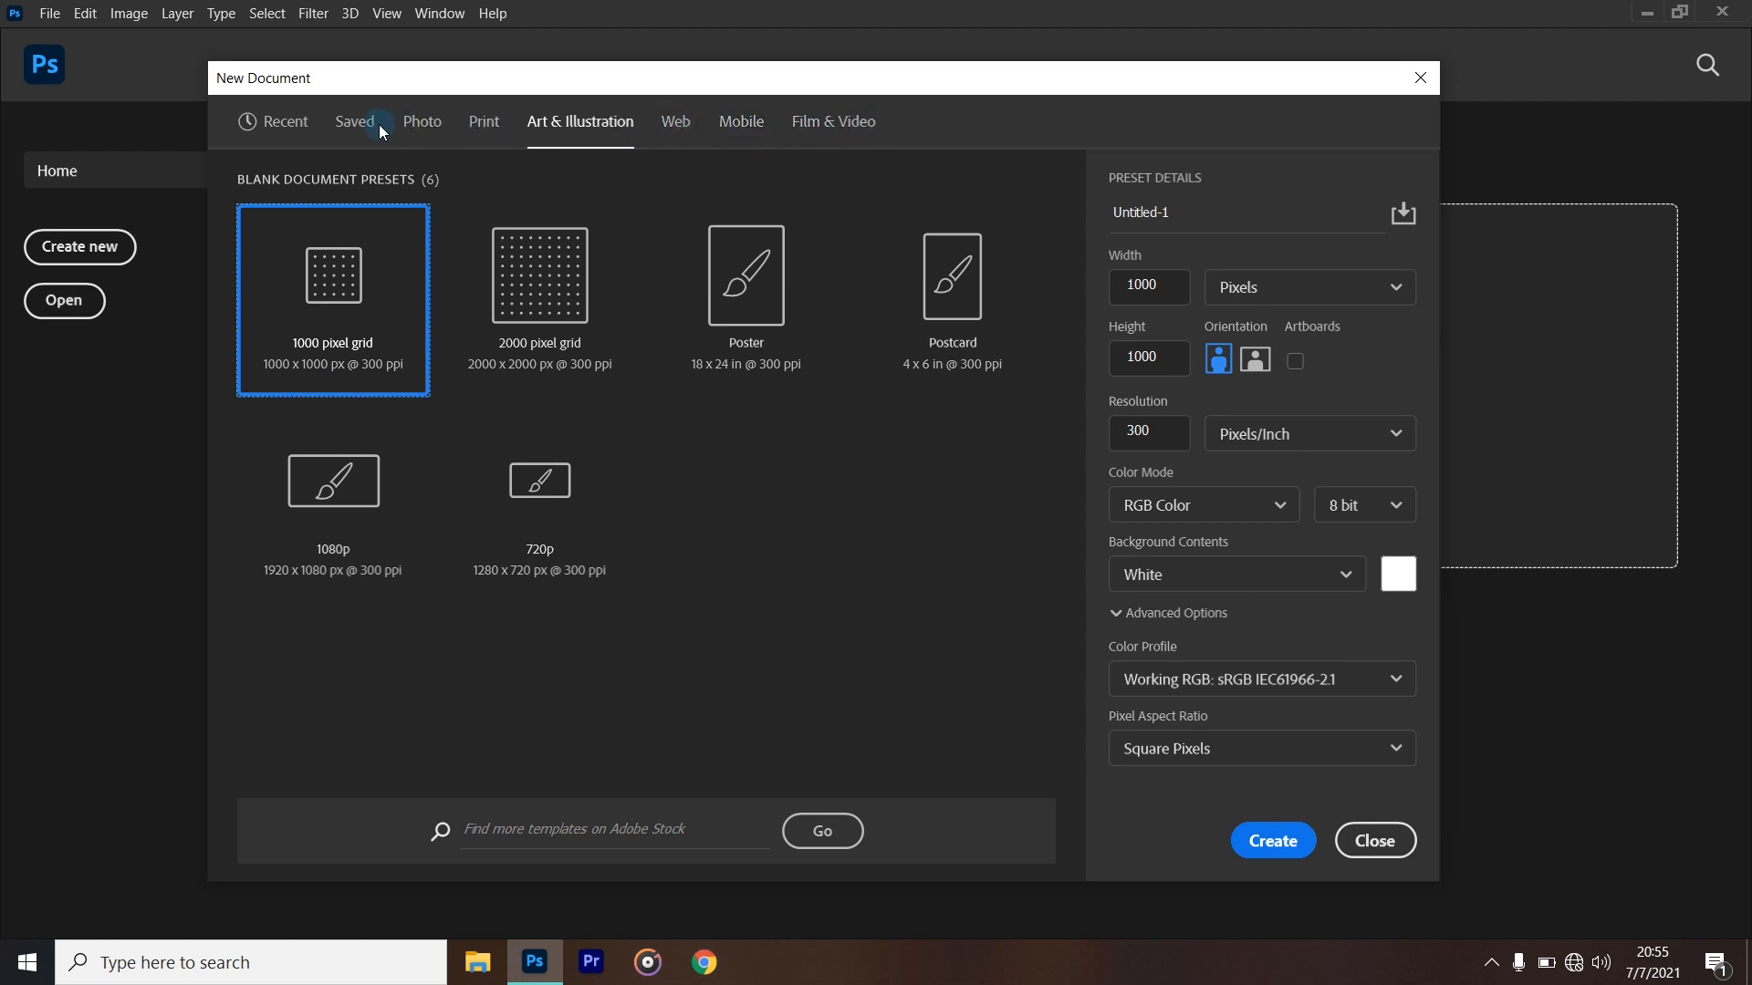
left_click(417, 123)
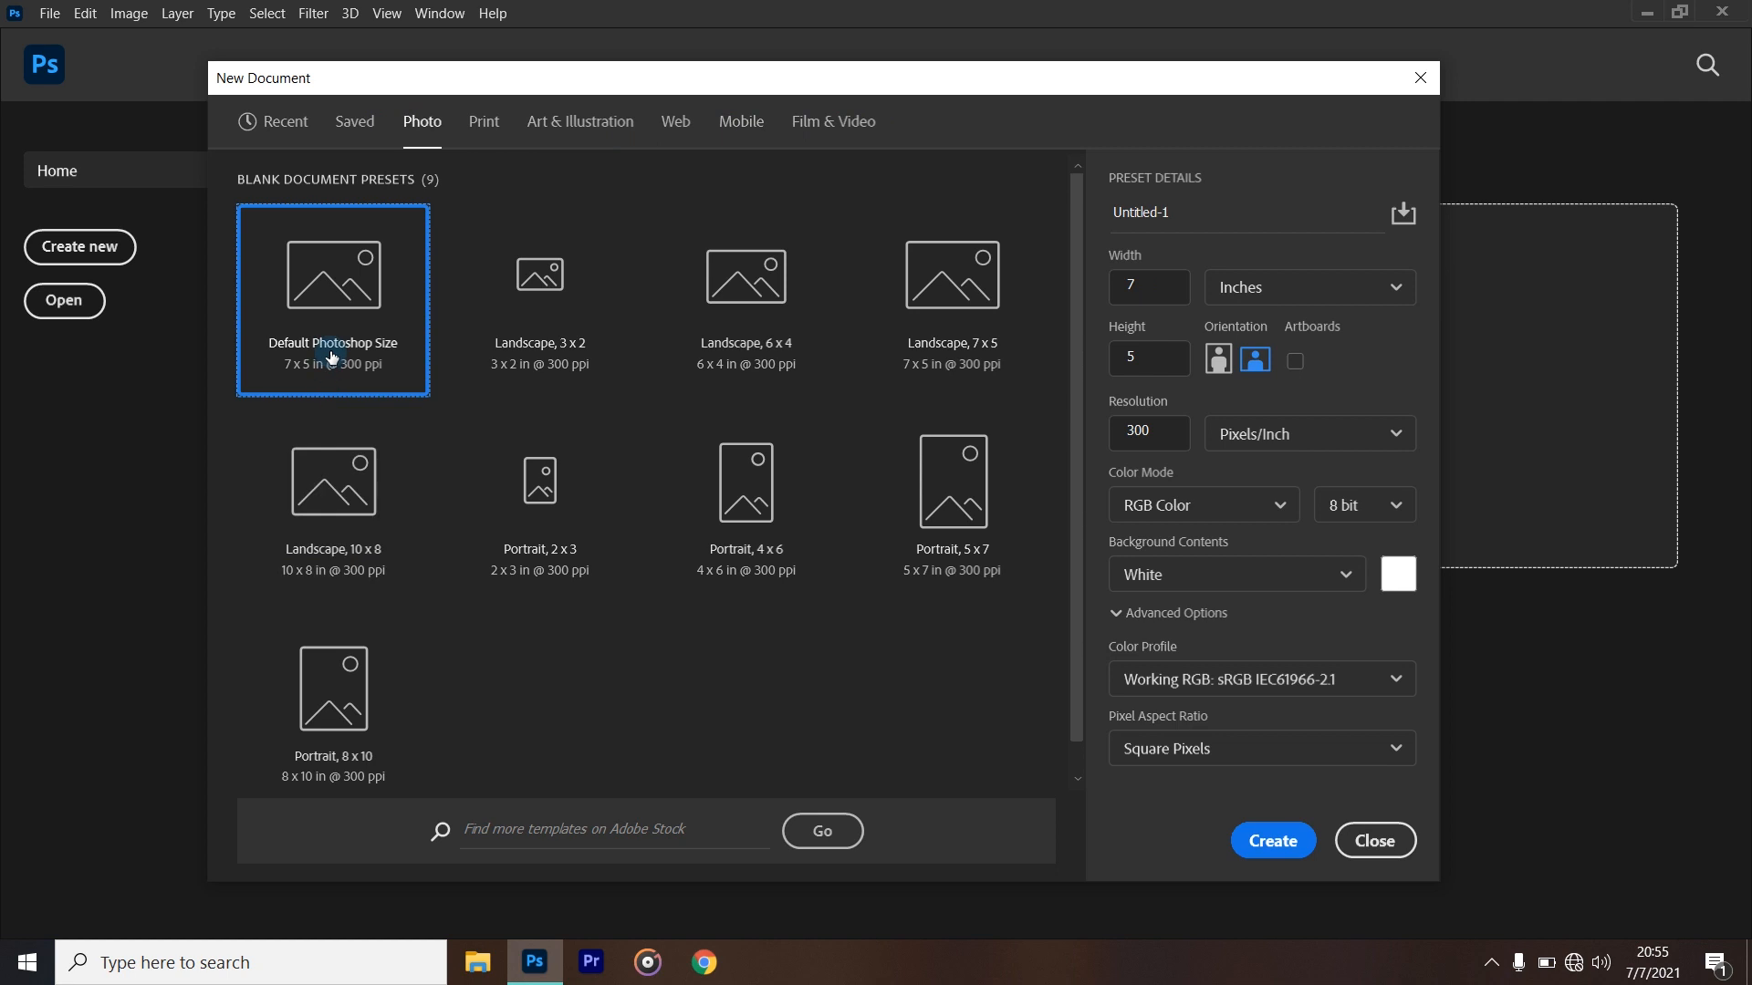
- Name the new document "Example 1"
left_click(1212, 220)
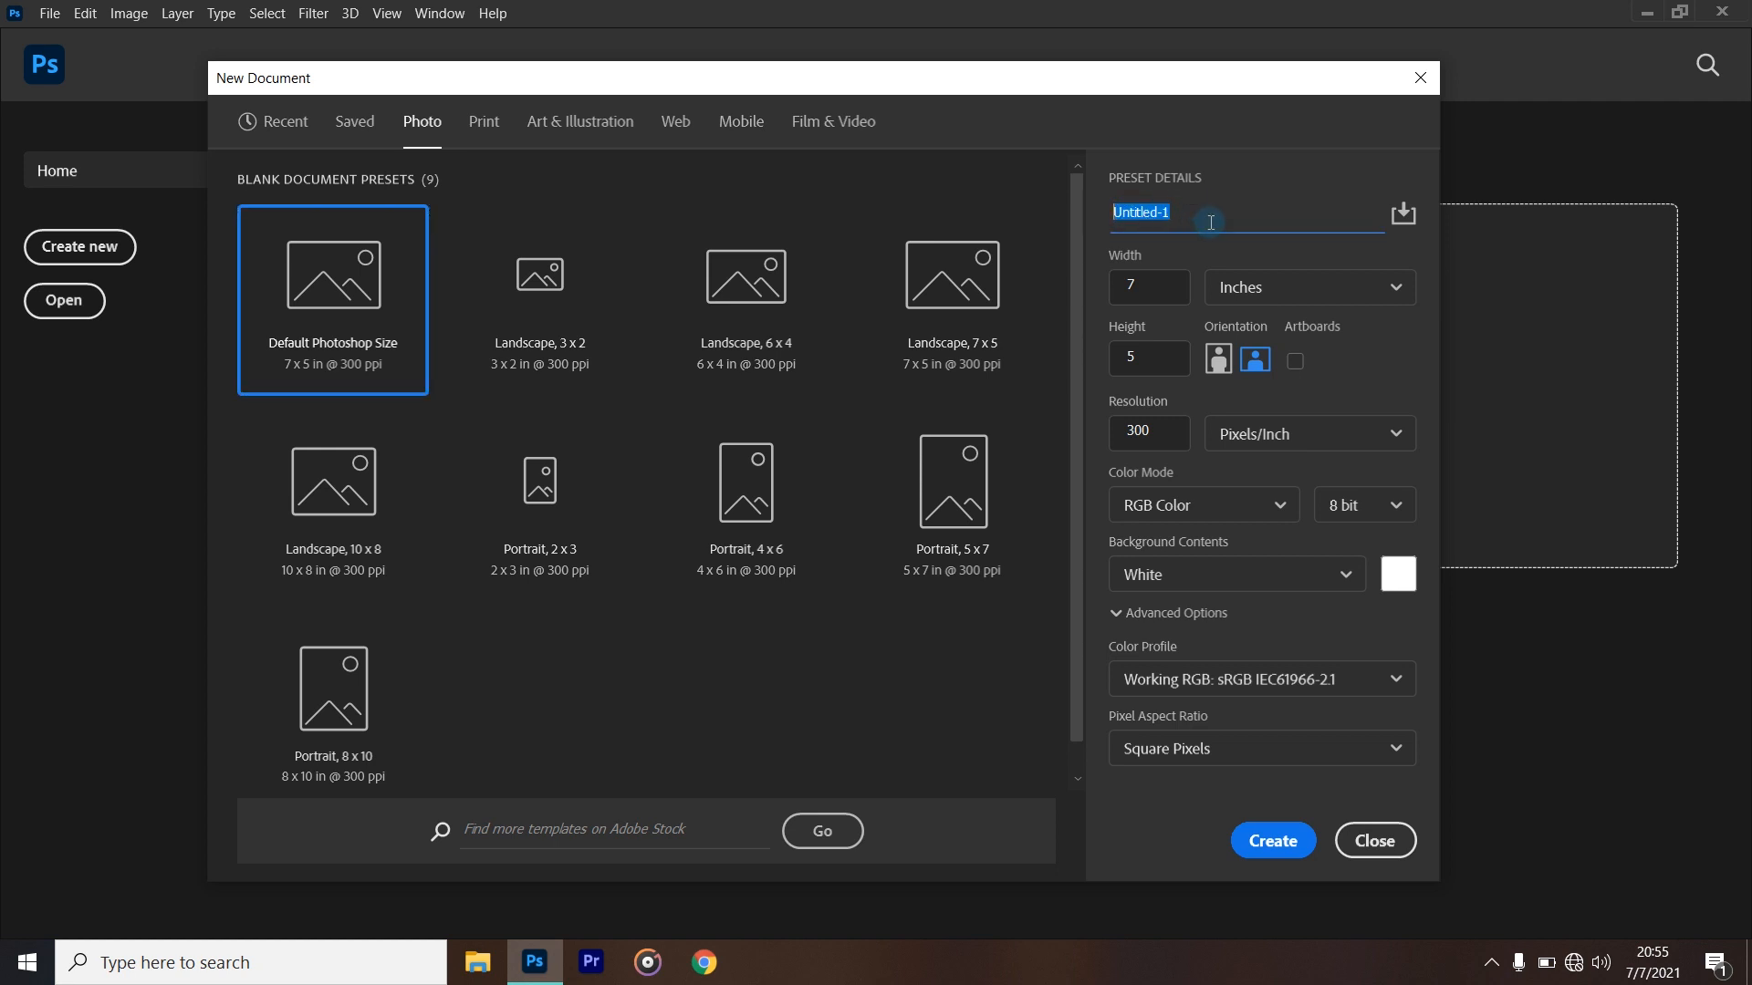
key("BackSpace")
type("Example 1")
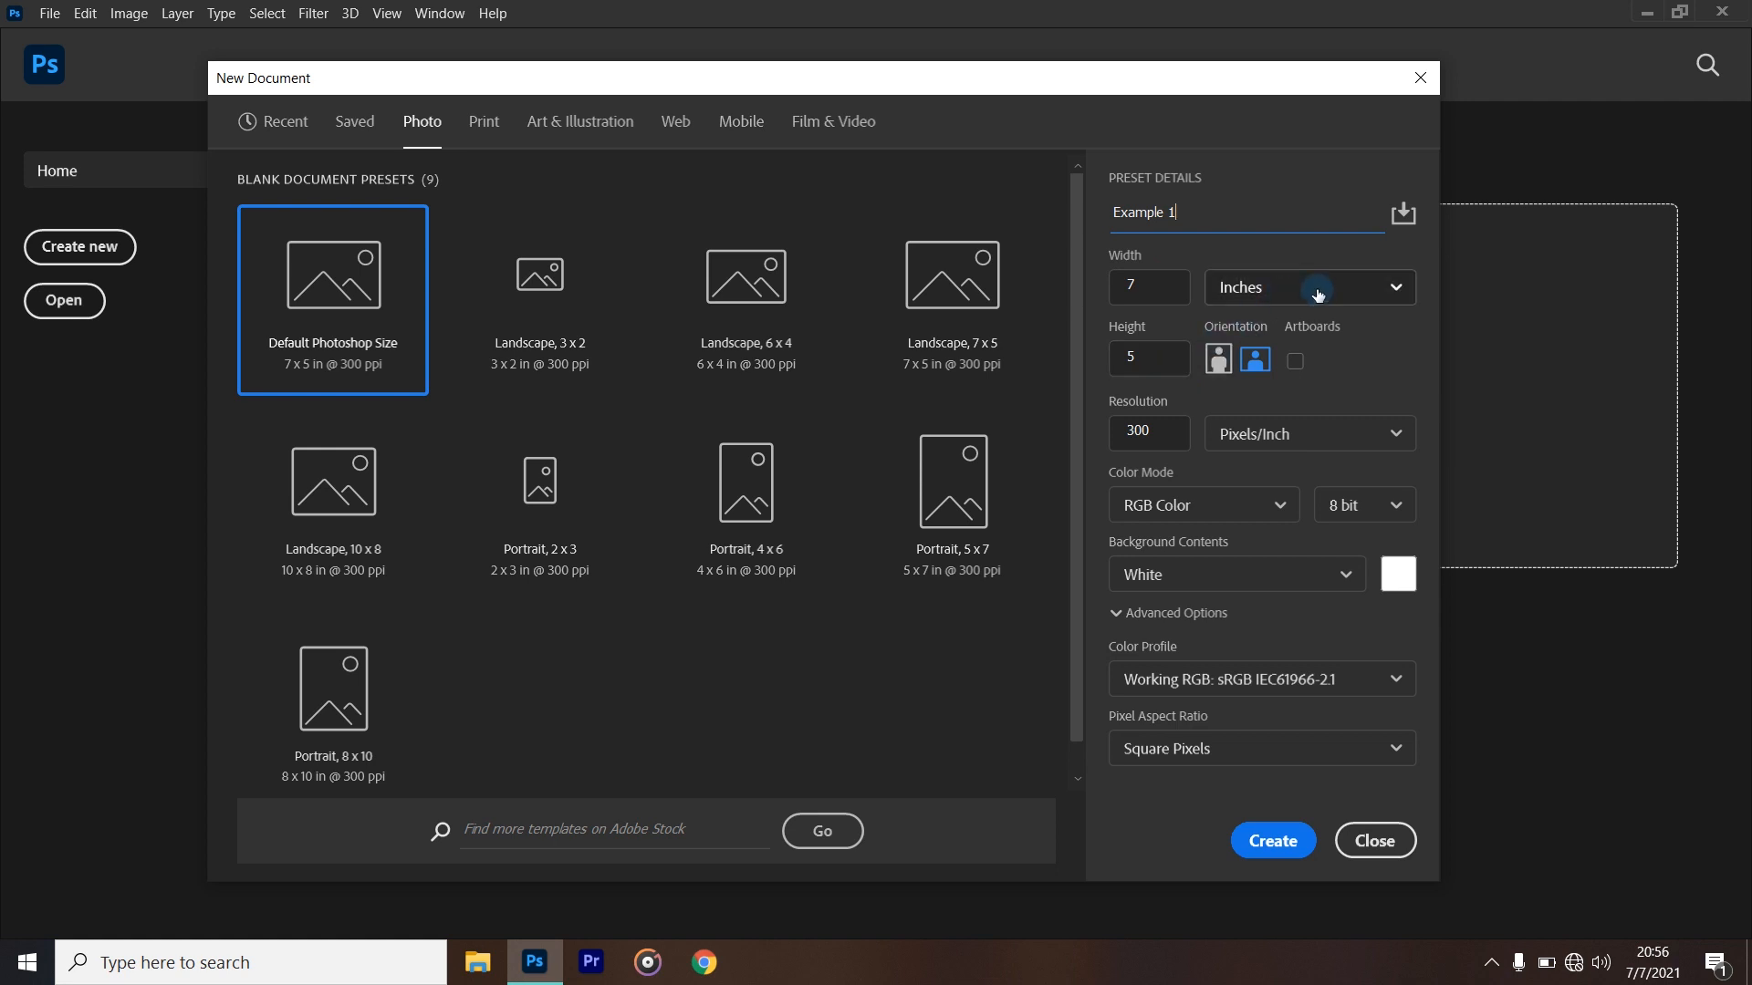
- Change the document units to pixels and set the size to 1920 wide by 1080 high
left_click(1395, 290)
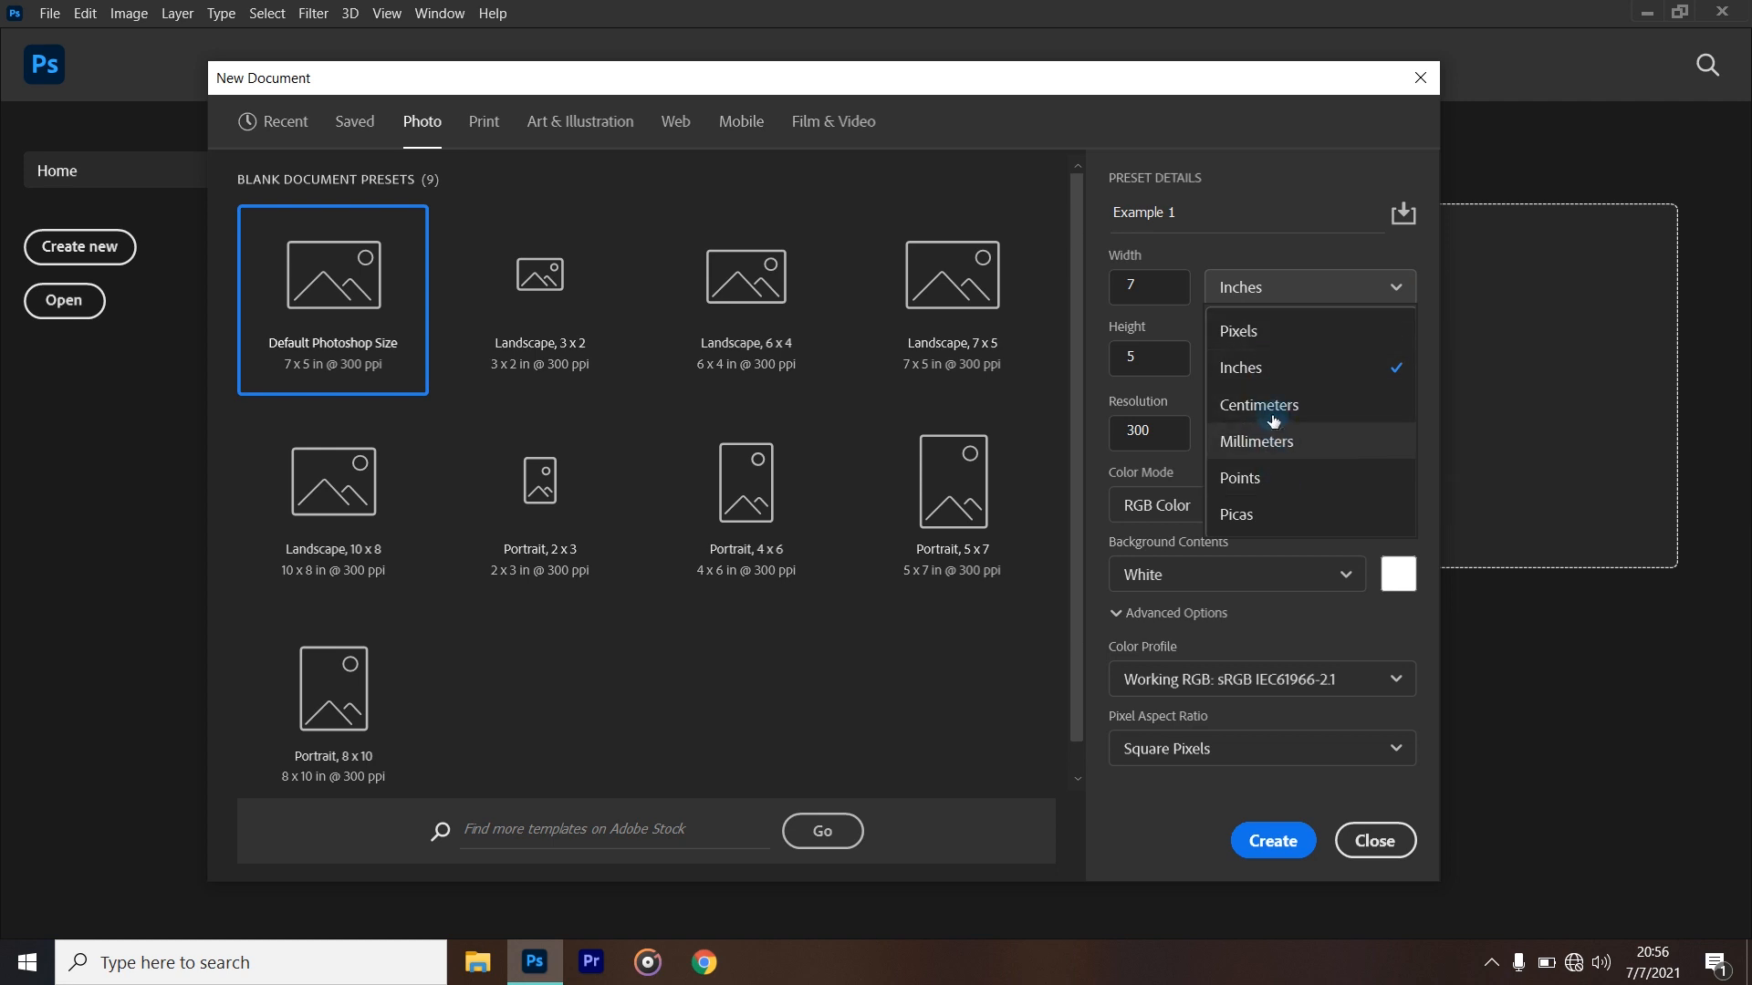
left_click(1273, 350)
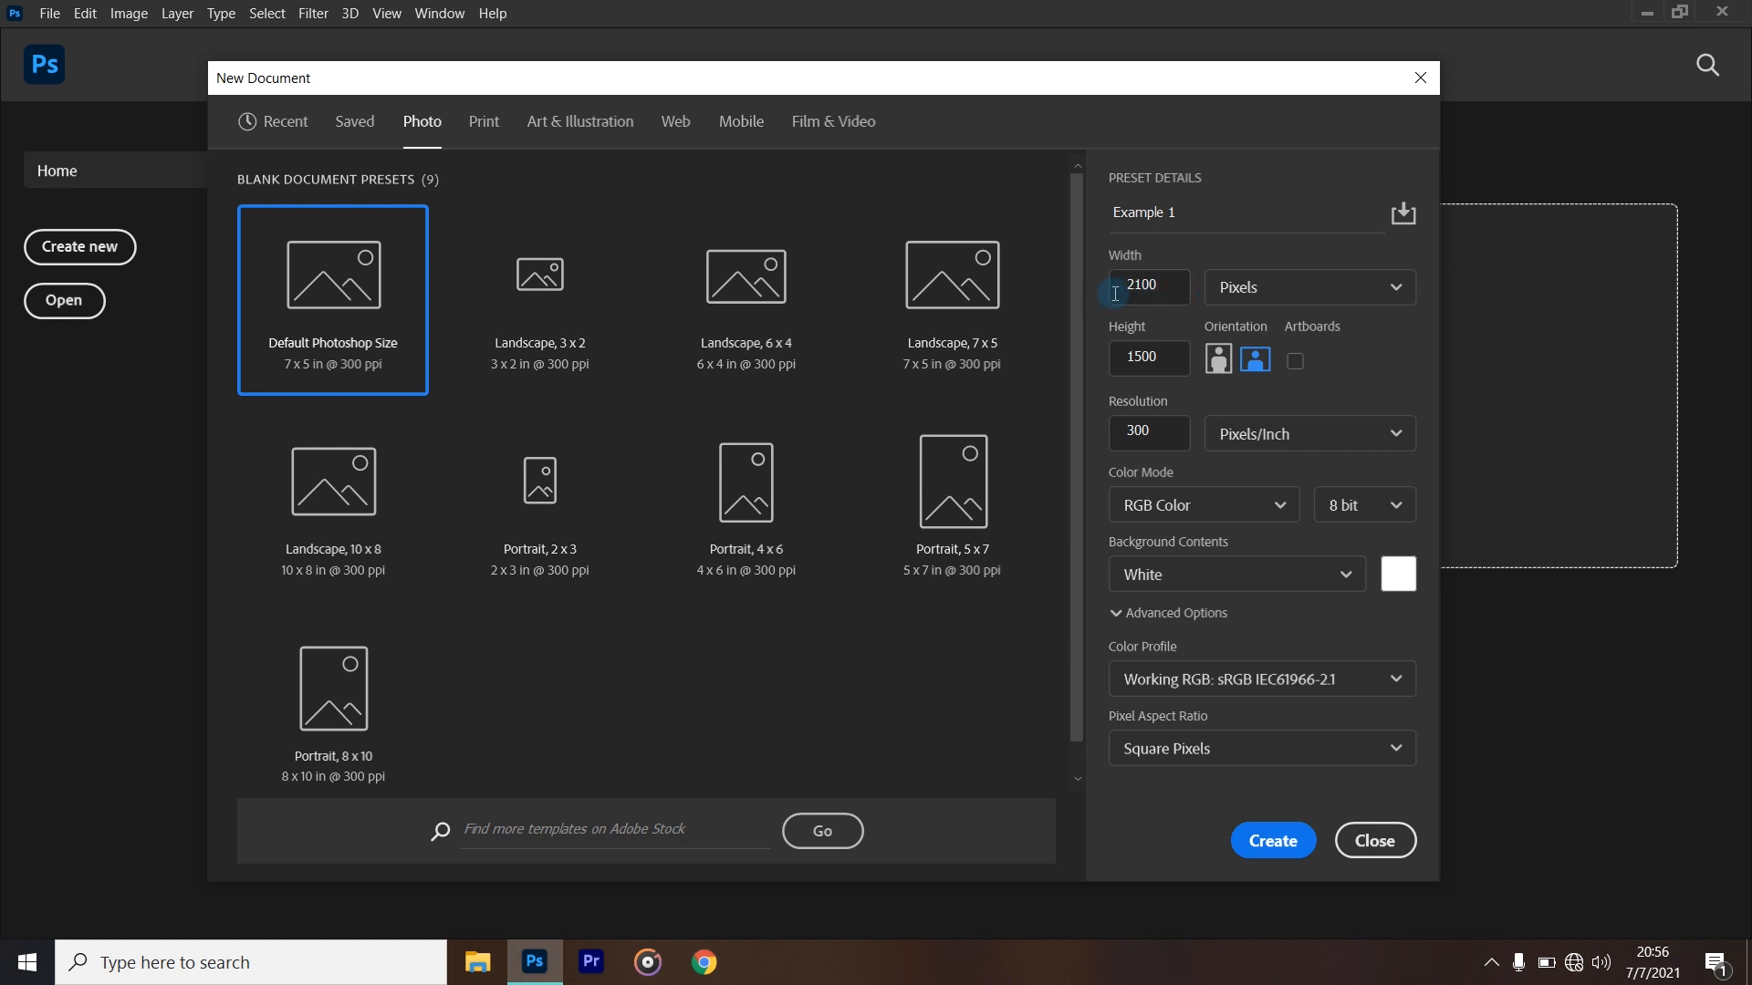
left_click_drag(1155, 286, 1112, 286)
key("BackSpace")
type("198")
key("BackSpace")
type("20")
left_click(1147, 355)
type("1080")
- Set the document resolution to 100 pixels/inch and choose RGB Color as its color mode
left_click(1163, 432)
left_click_drag(1164, 427, 1121, 427)
key("BackSpace")
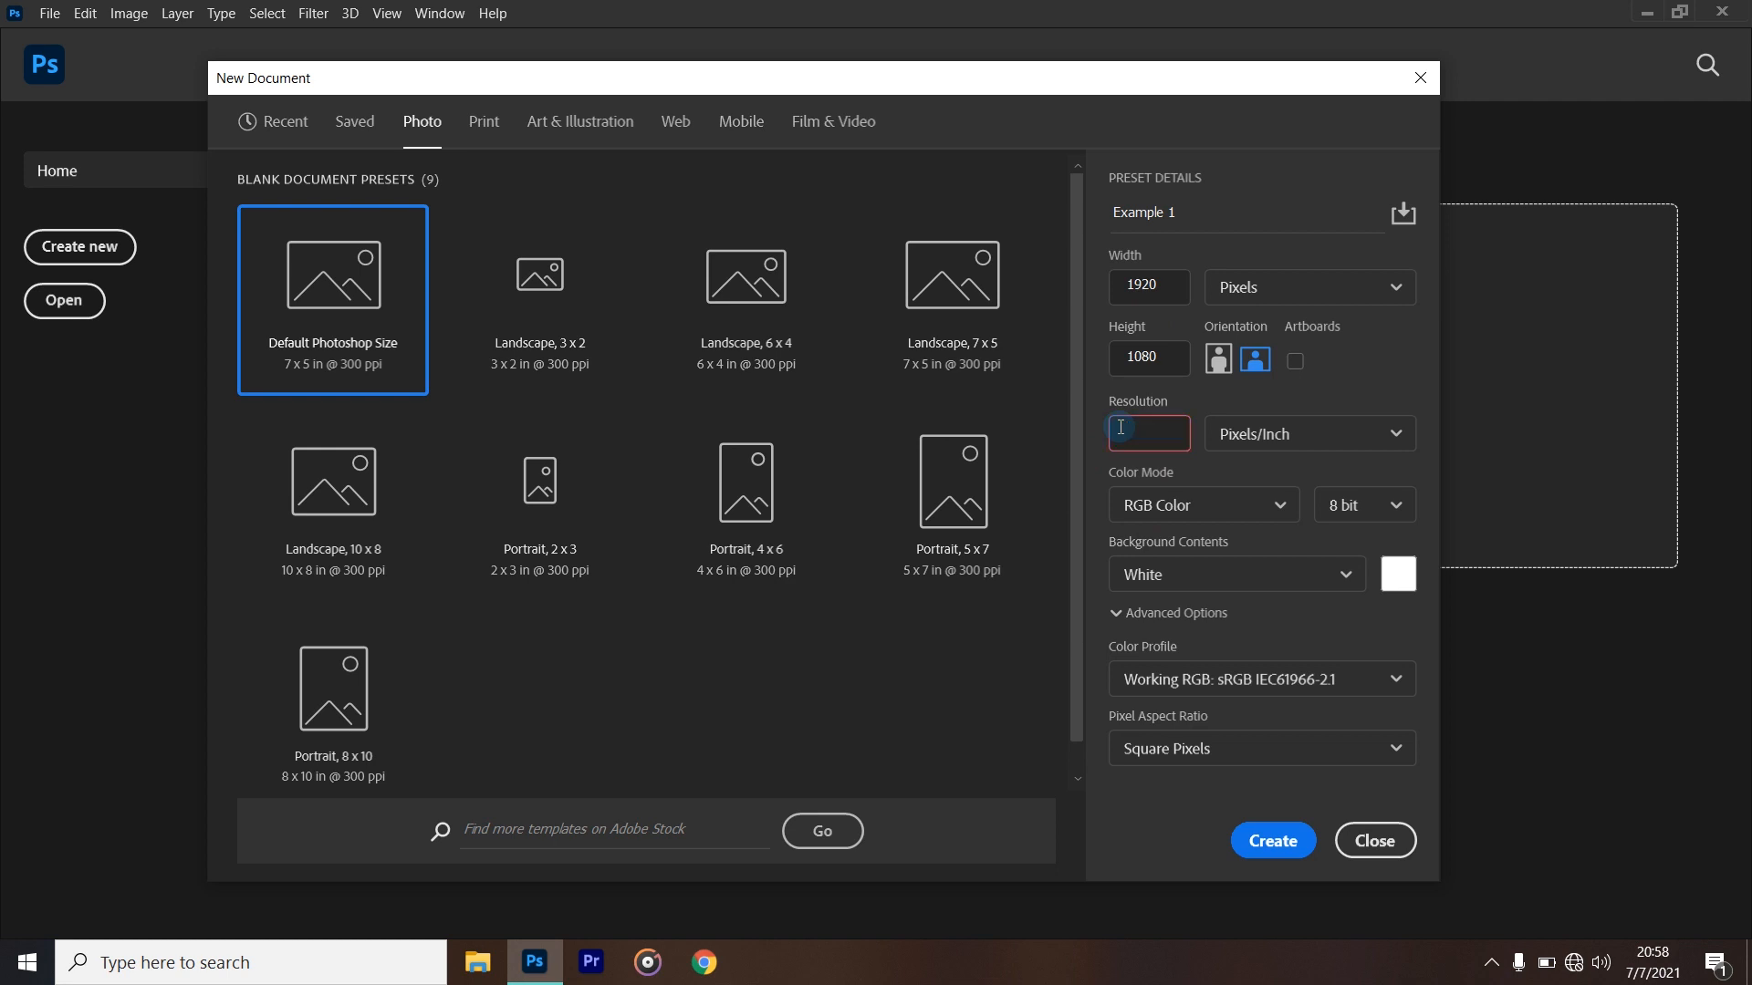
type("100")
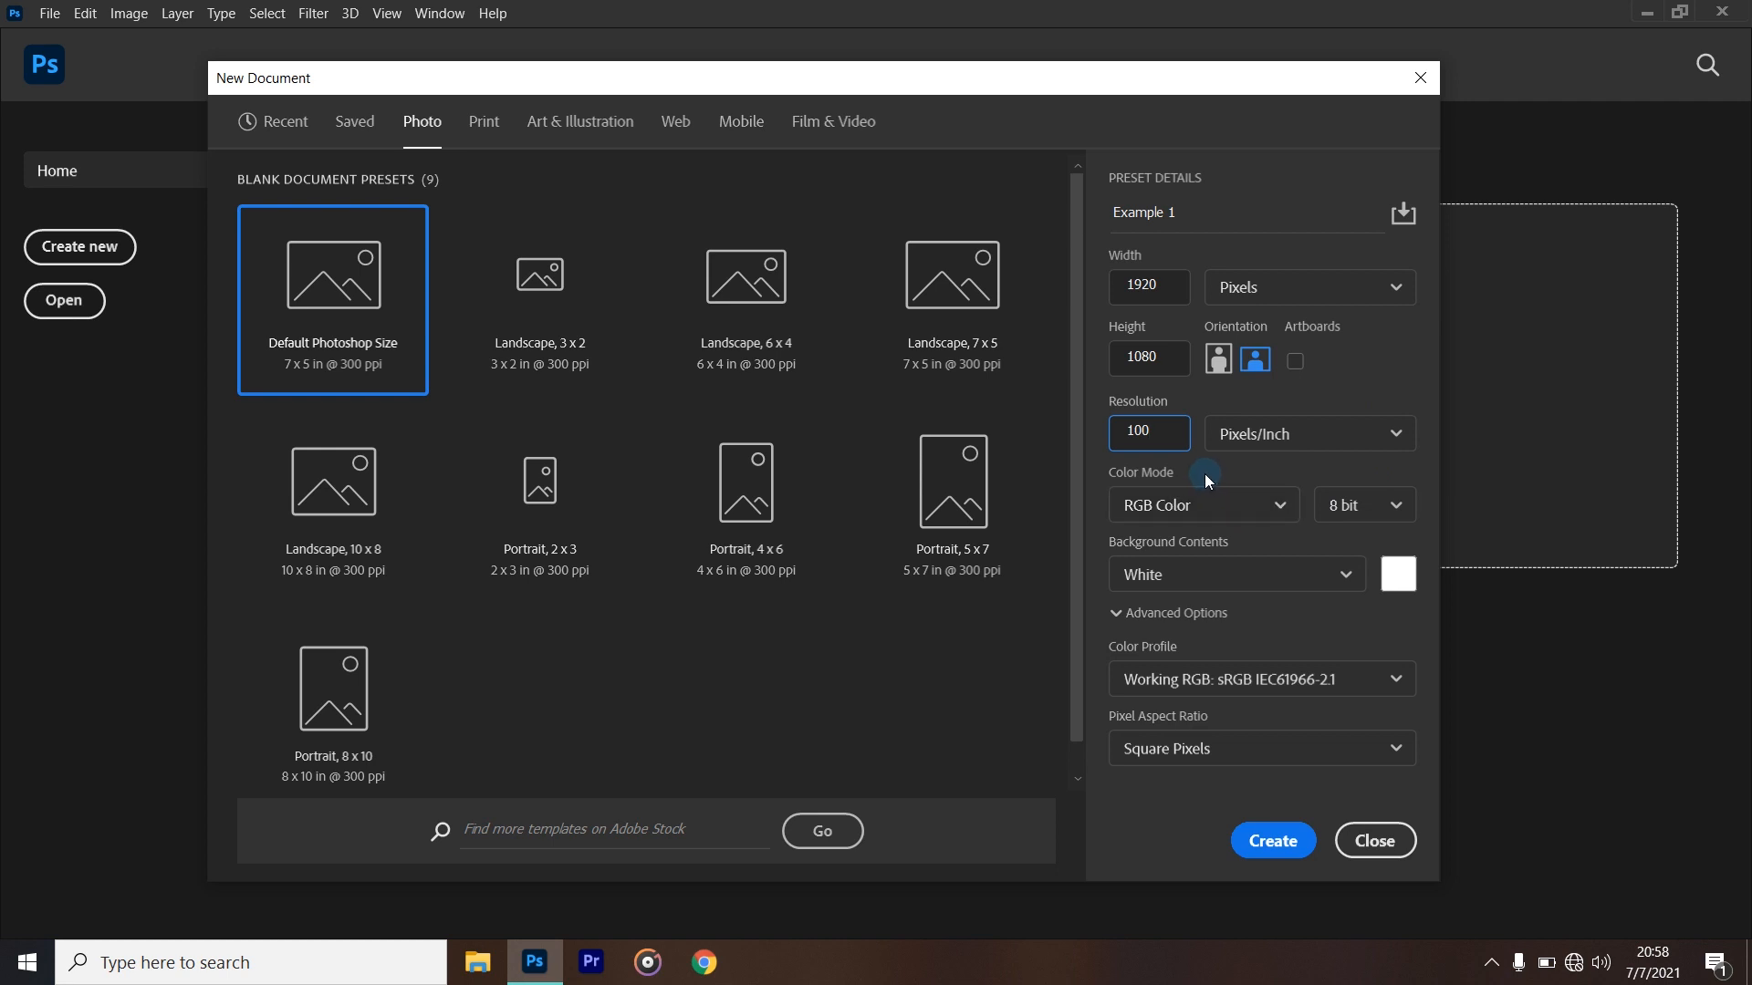
left_click(1266, 517)
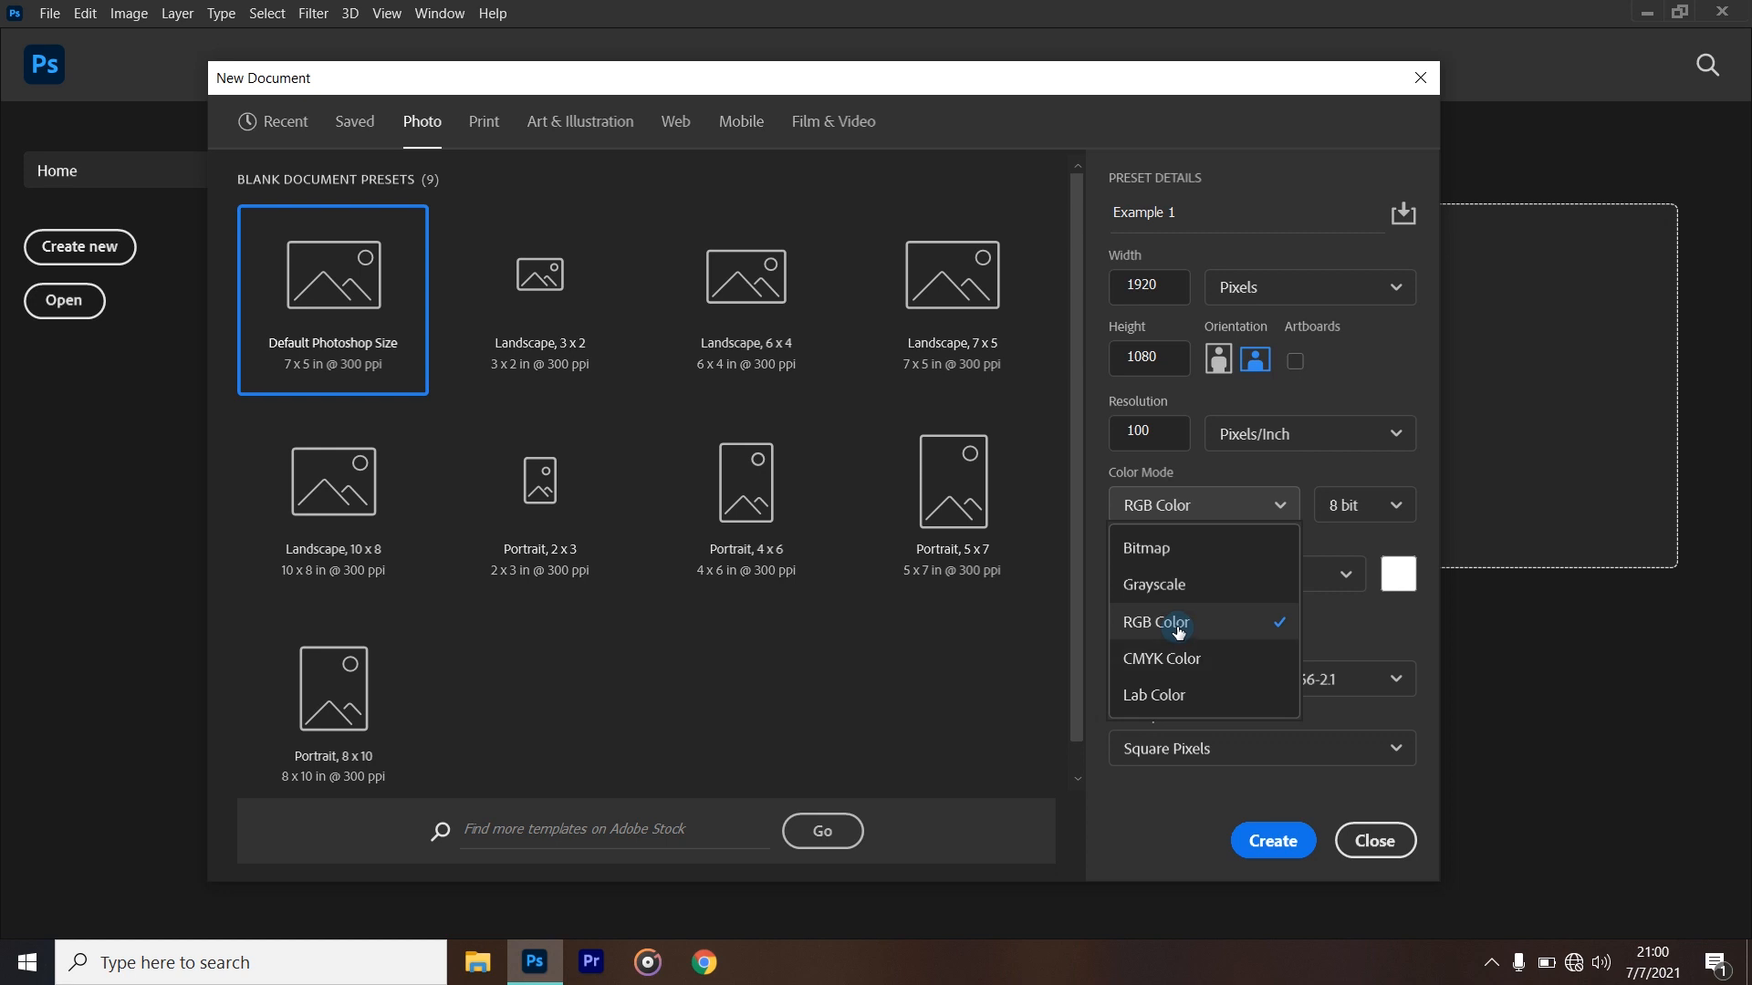
left_click(1220, 628)
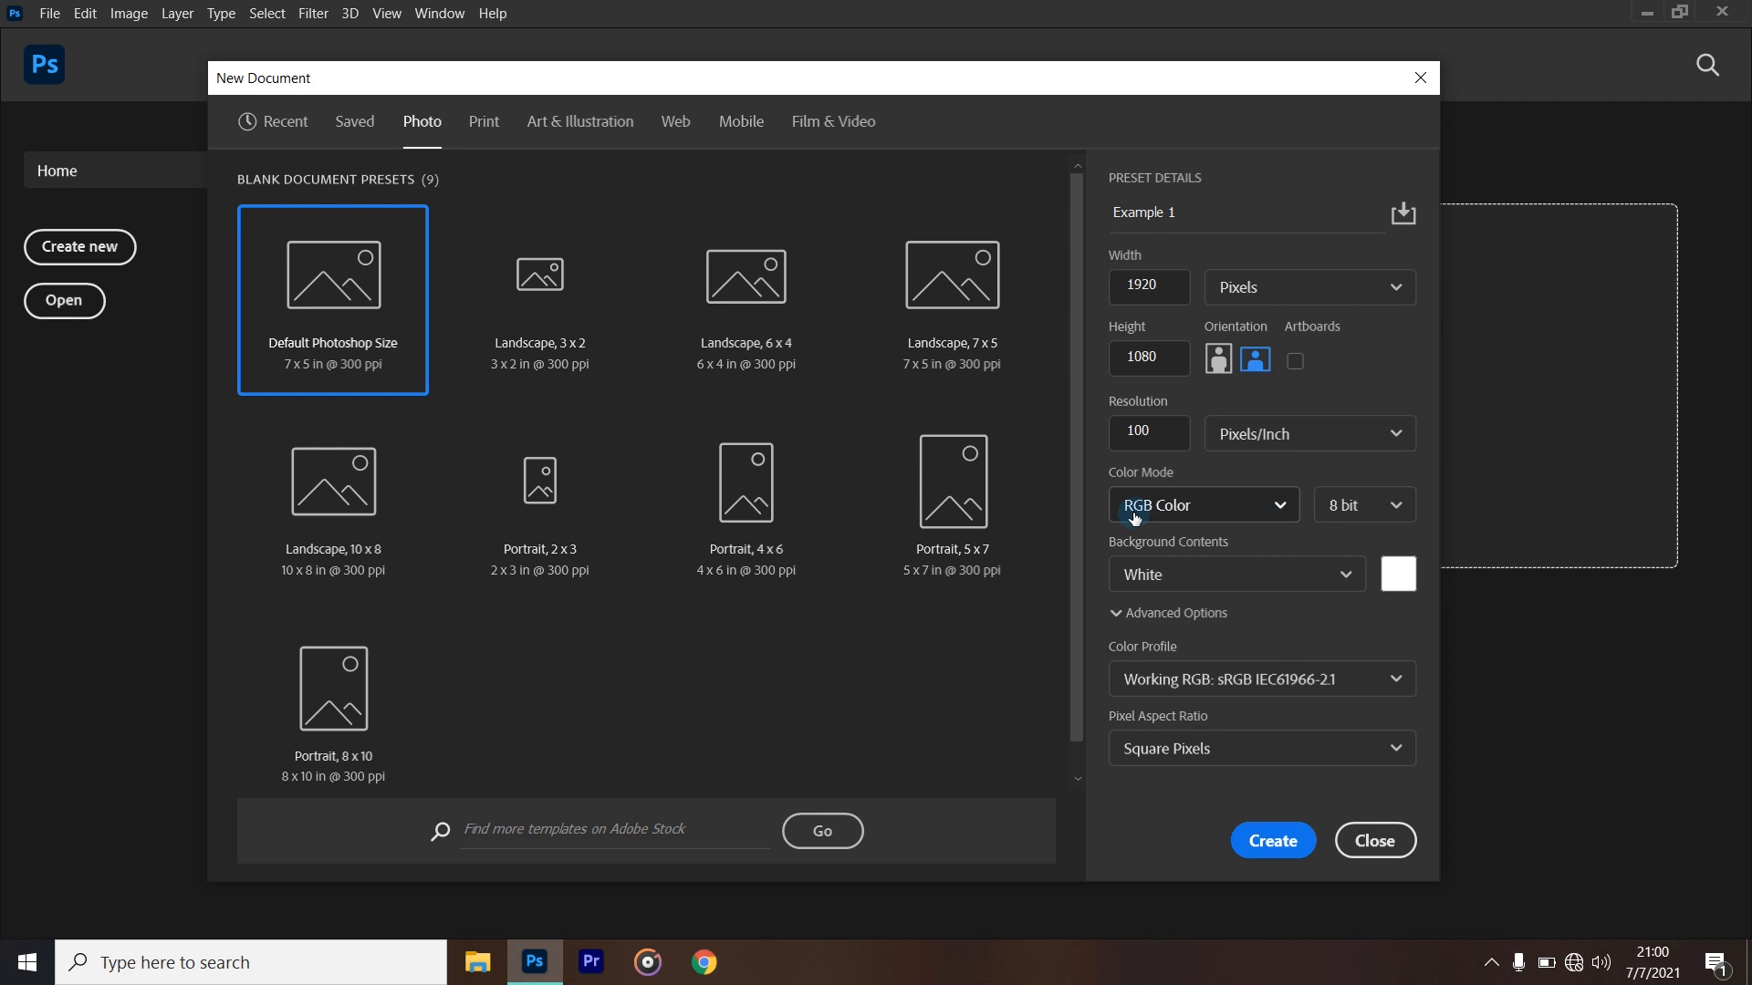
- Try 16 bit as the new document's color depth
left_click(1398, 508)
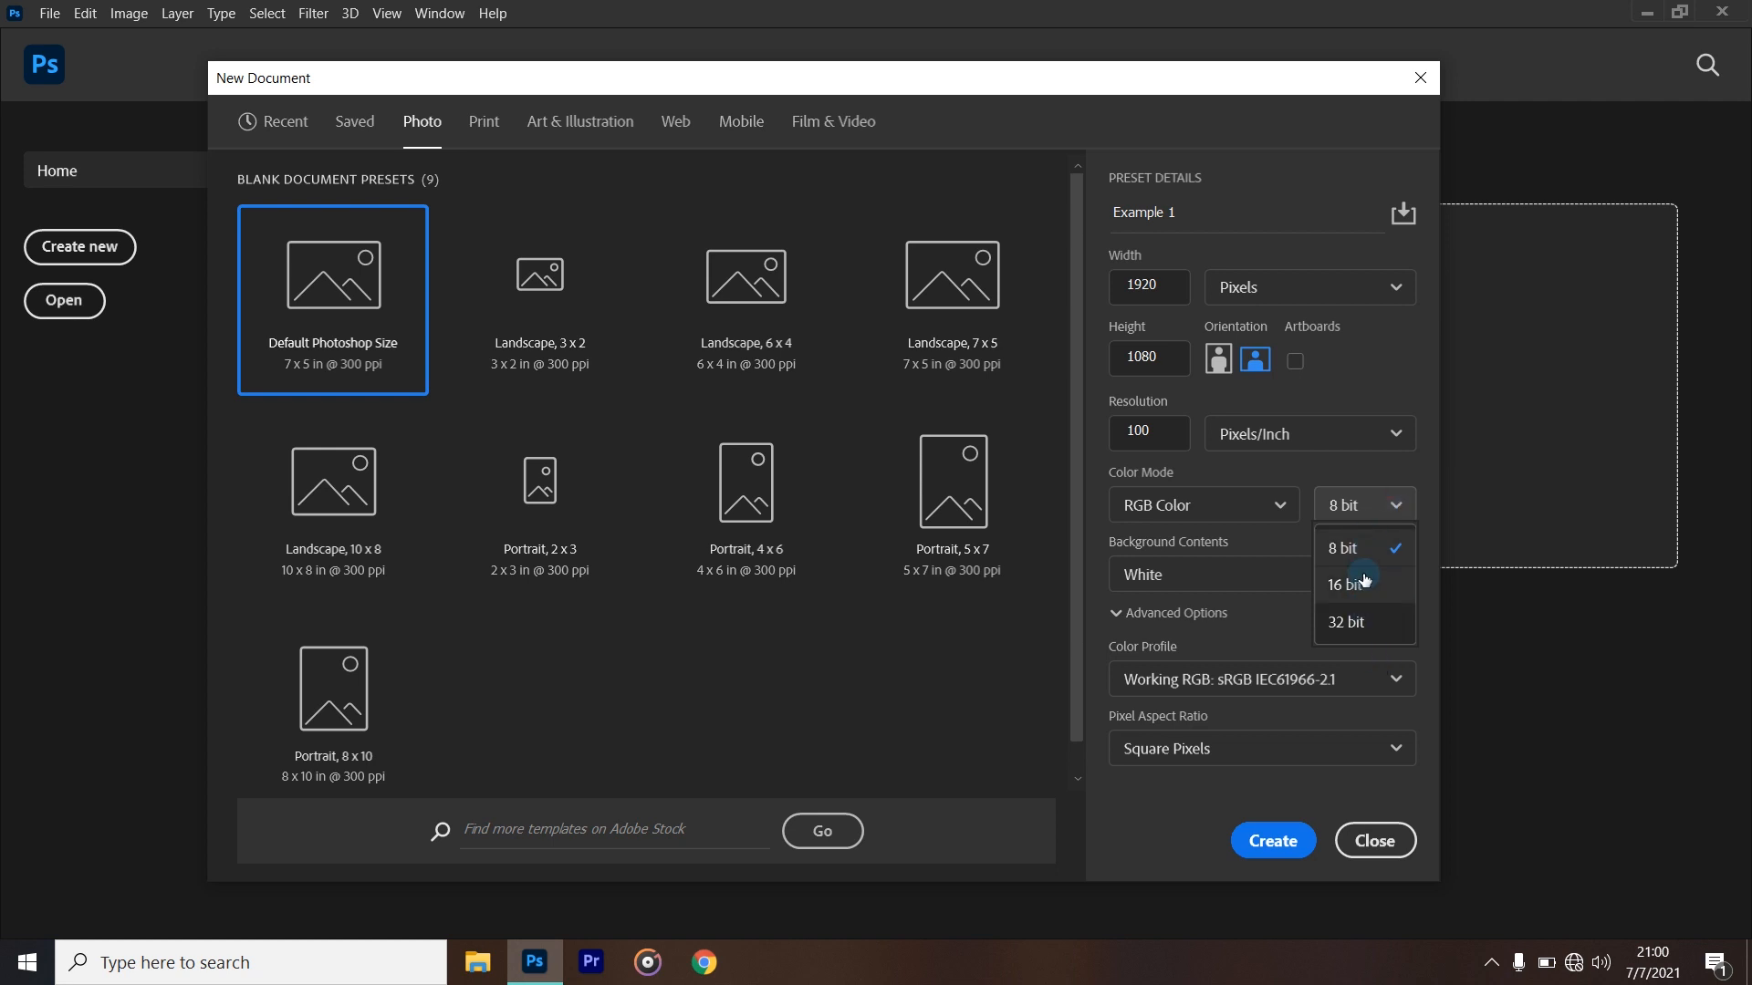
left_click(1384, 508)
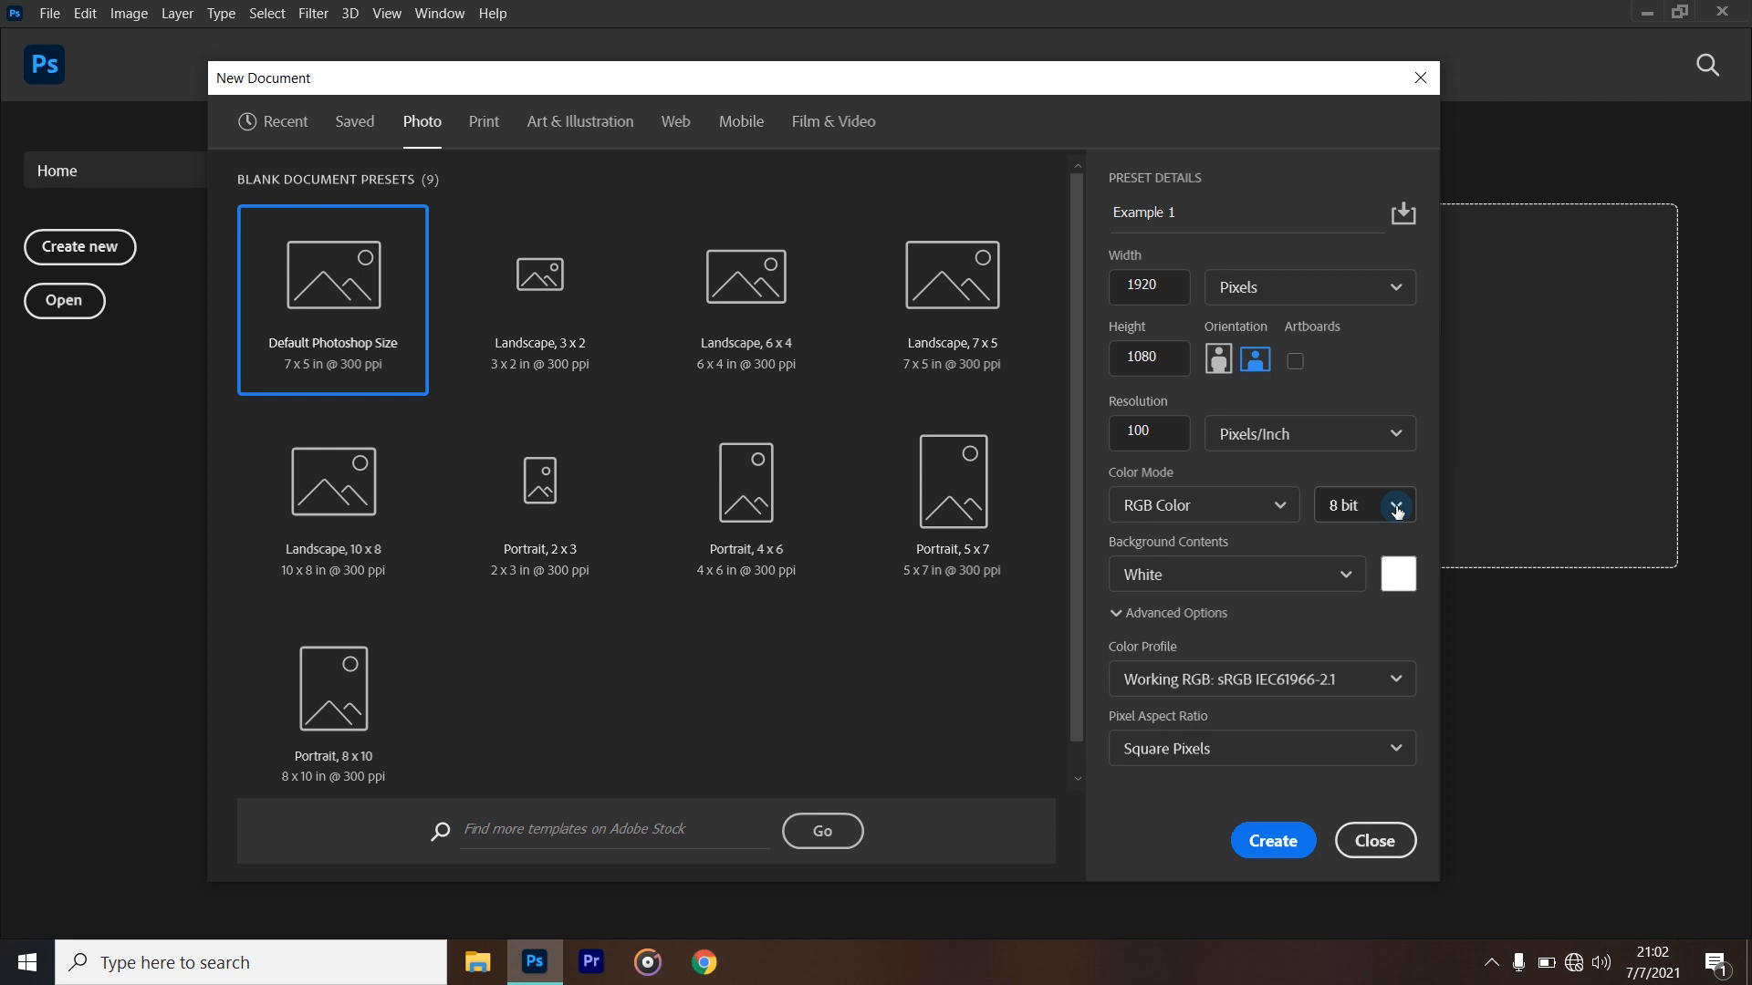
left_click(1397, 509)
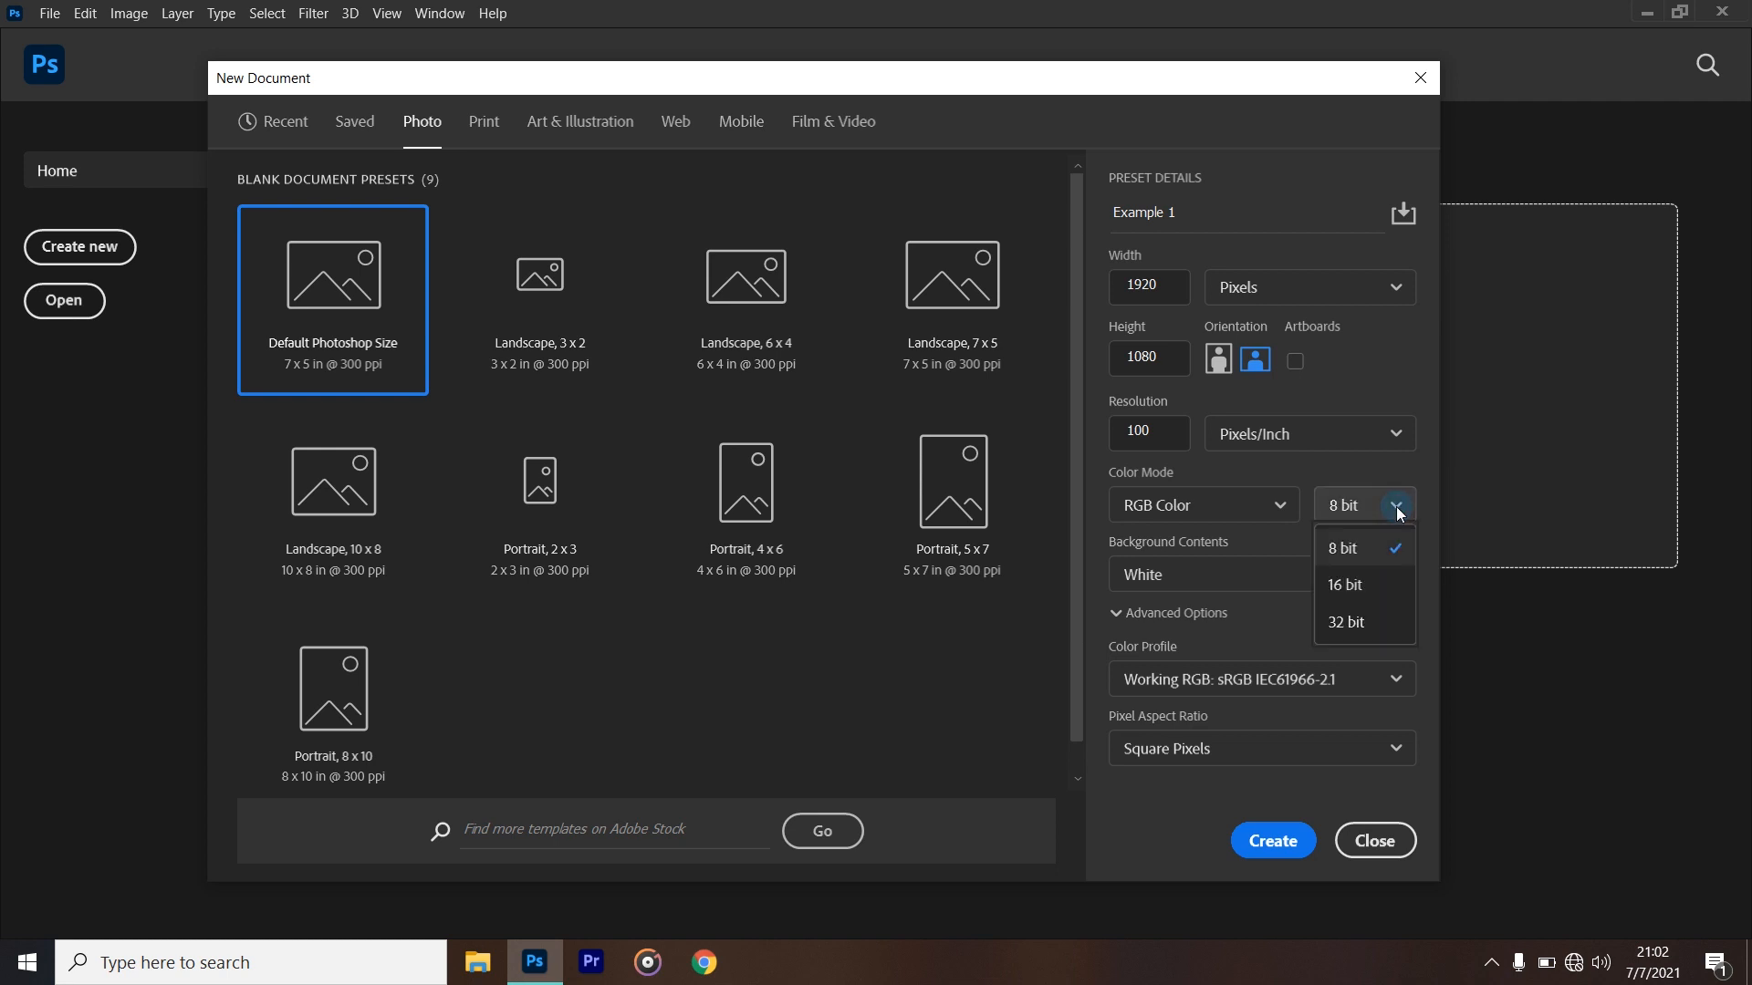
left_click(1384, 586)
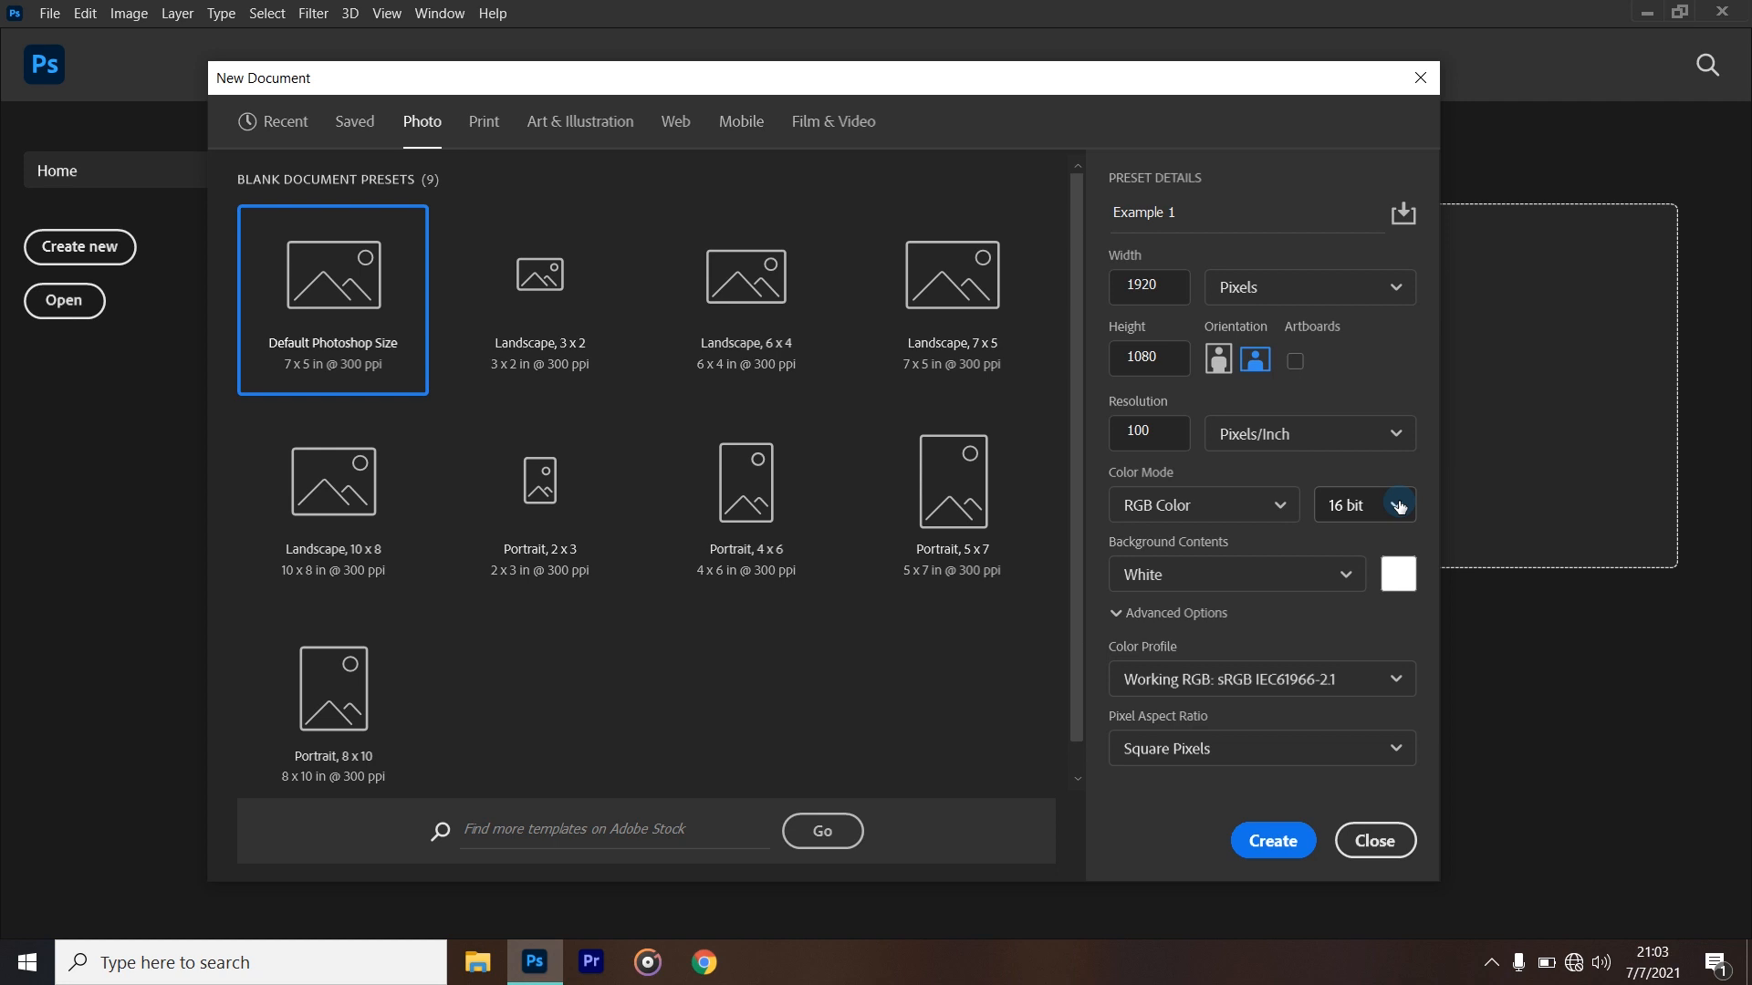
- Set the color depth back to 8 bit and create the document
left_click(1399, 505)
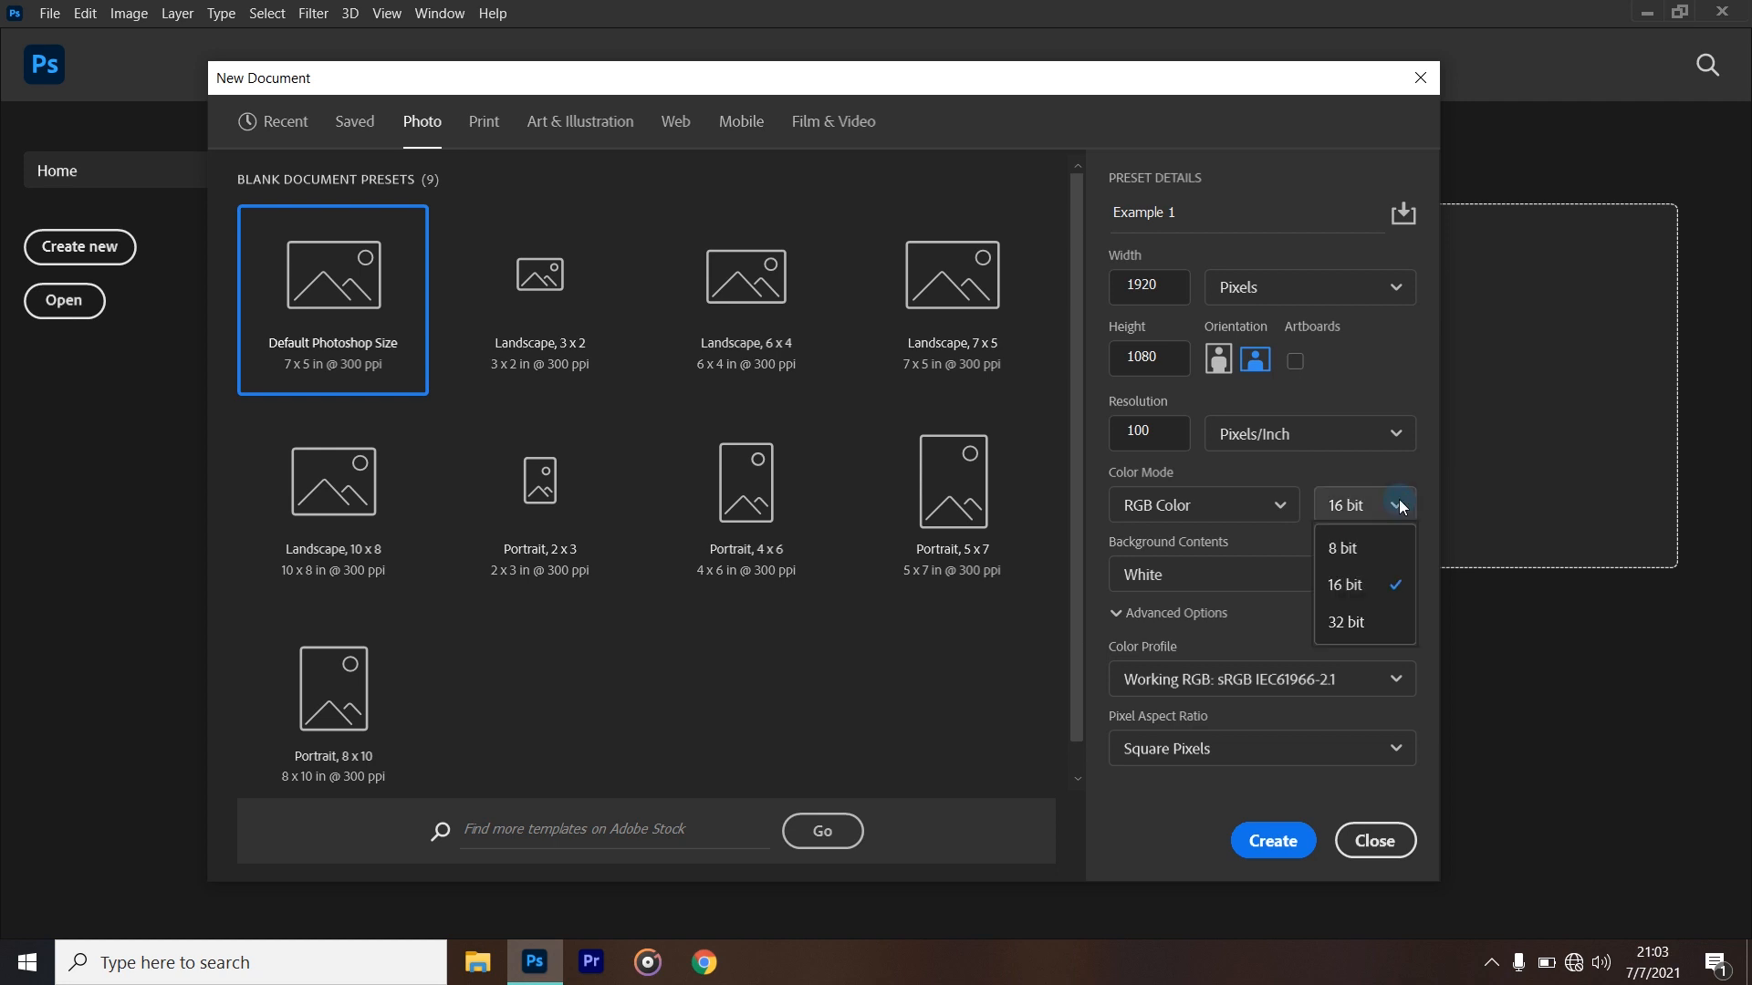
left_click(1379, 551)
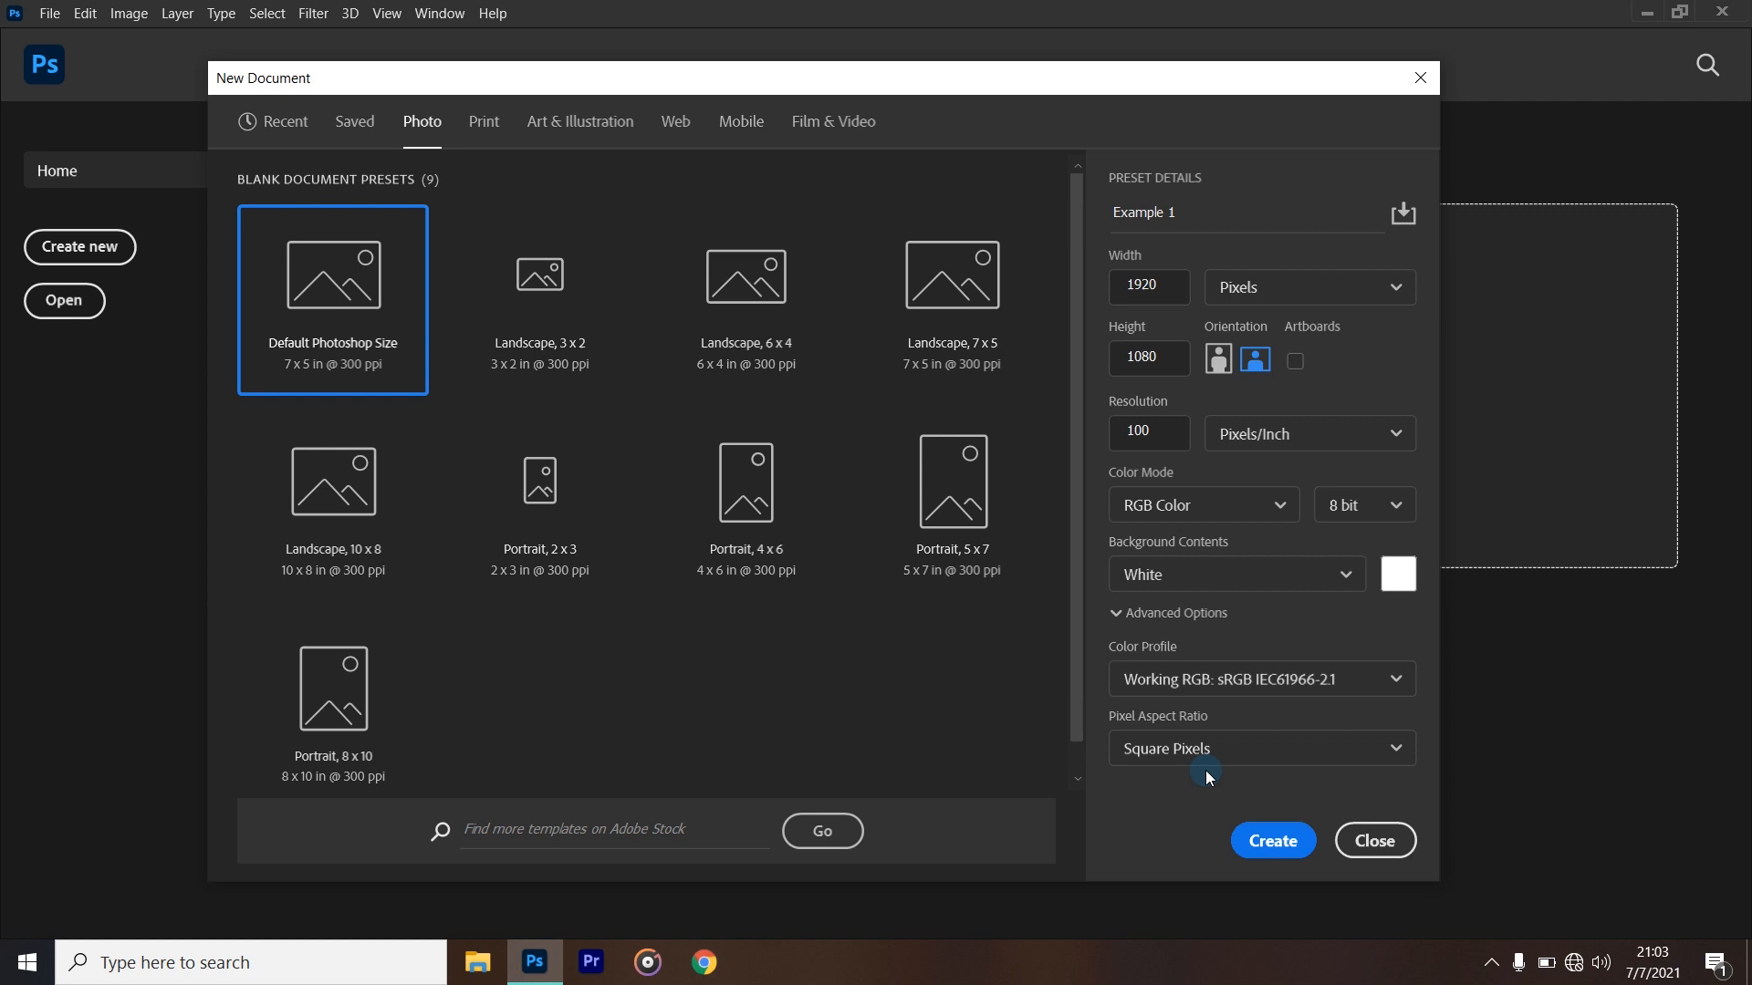
left_click(1261, 838)
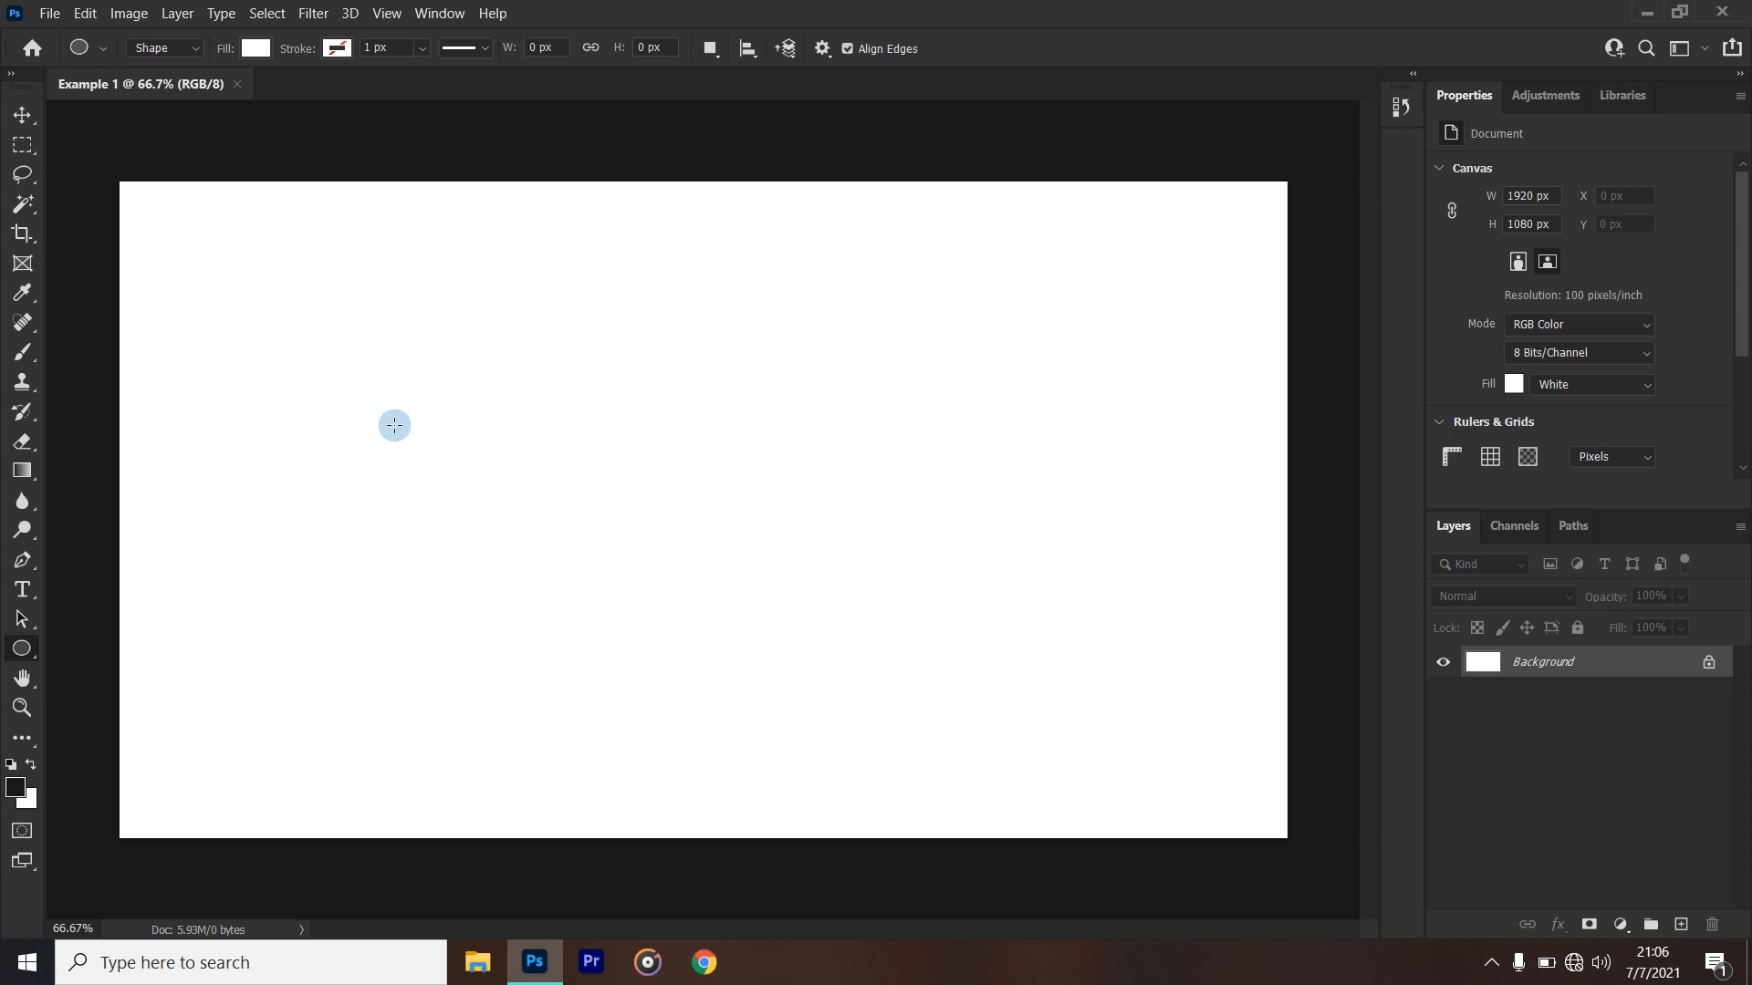
left_click(129, 14)
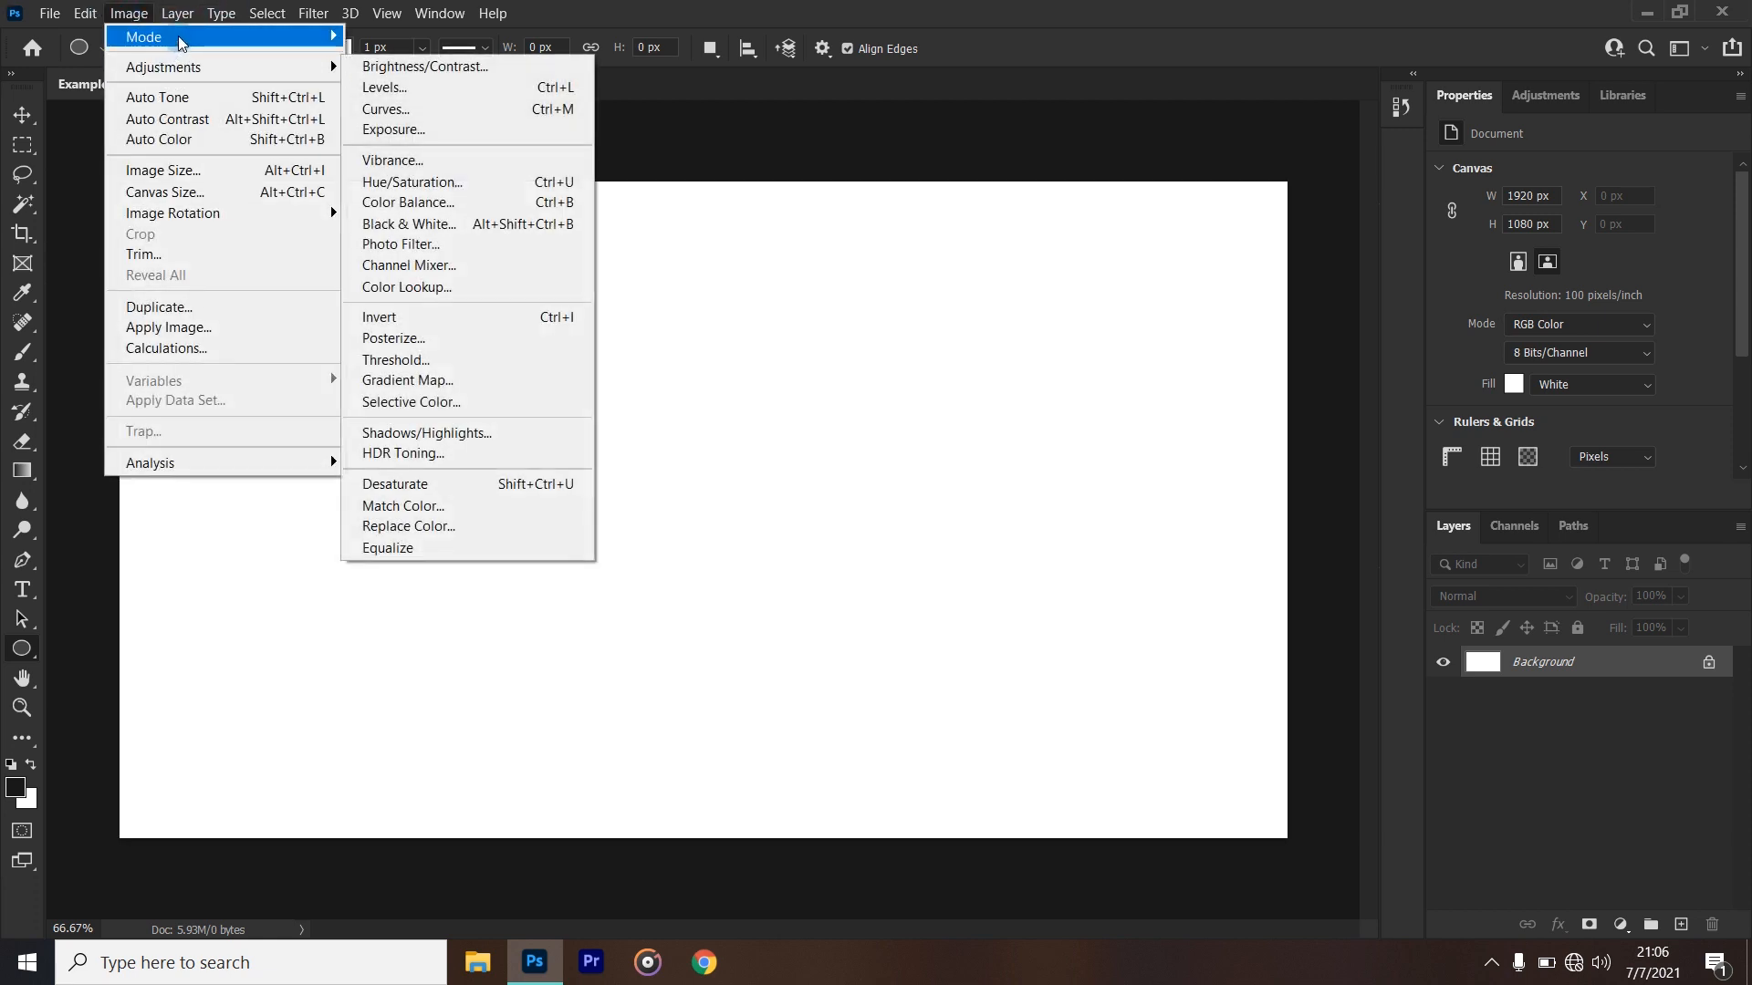
mouse_move(178, 35)
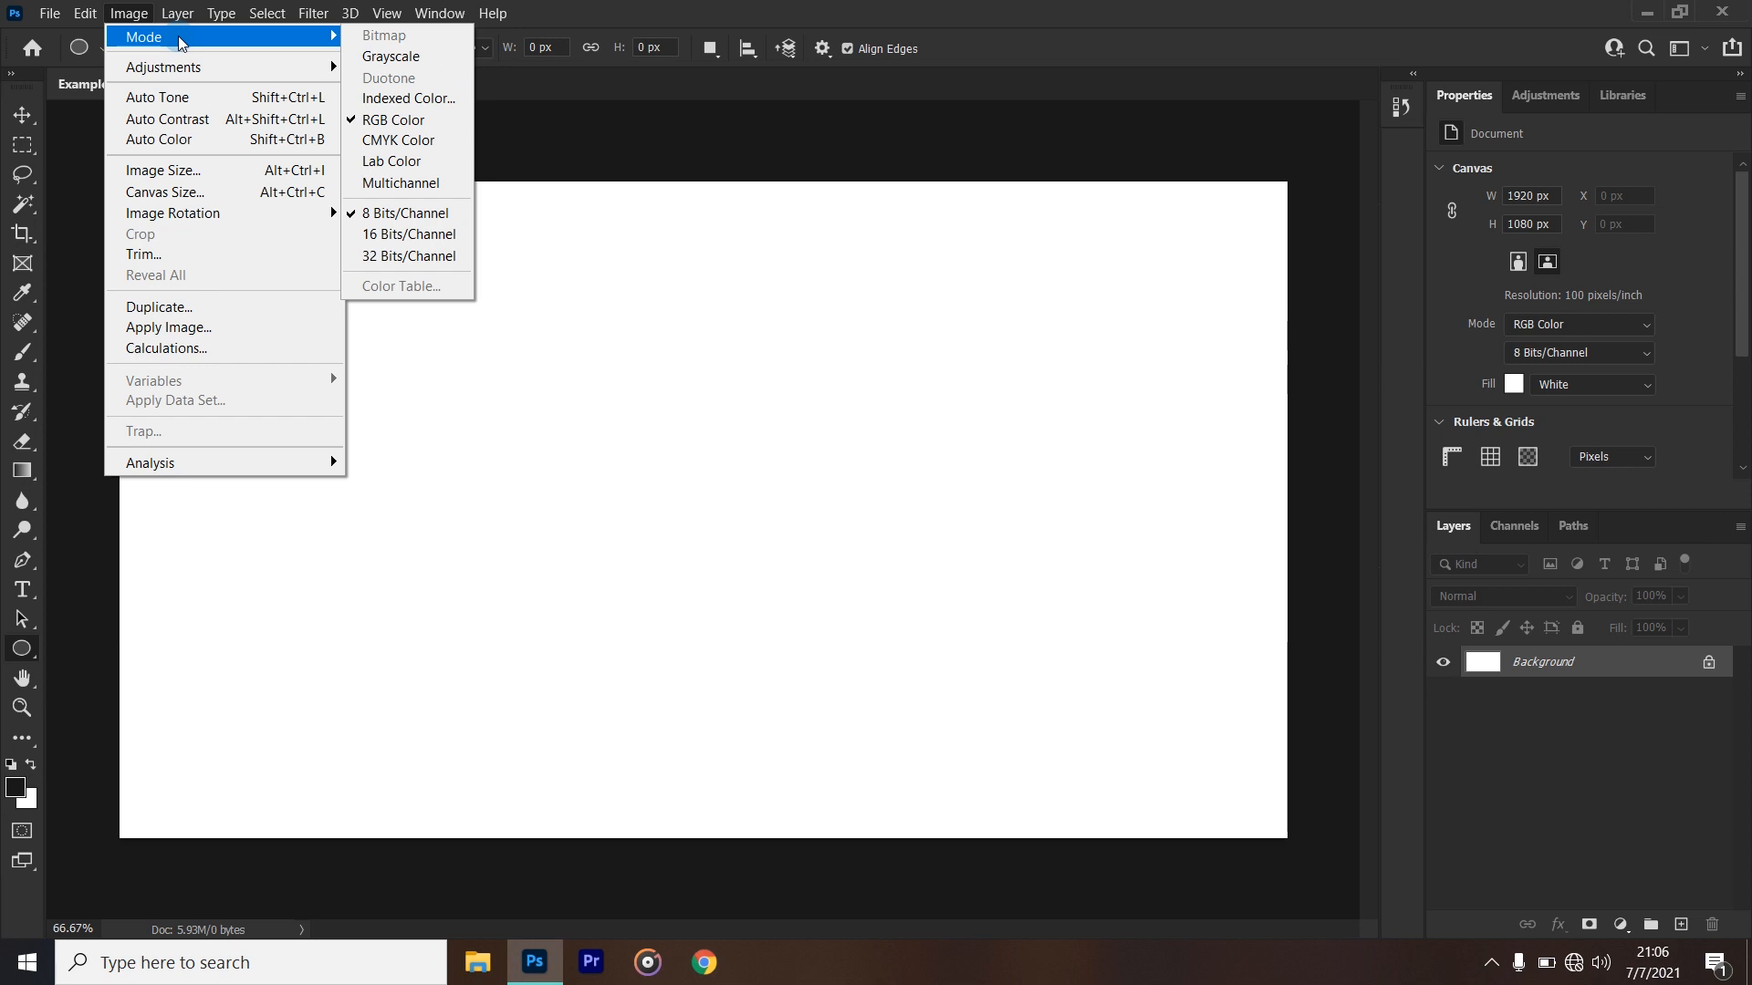
left_click(1240, 48)
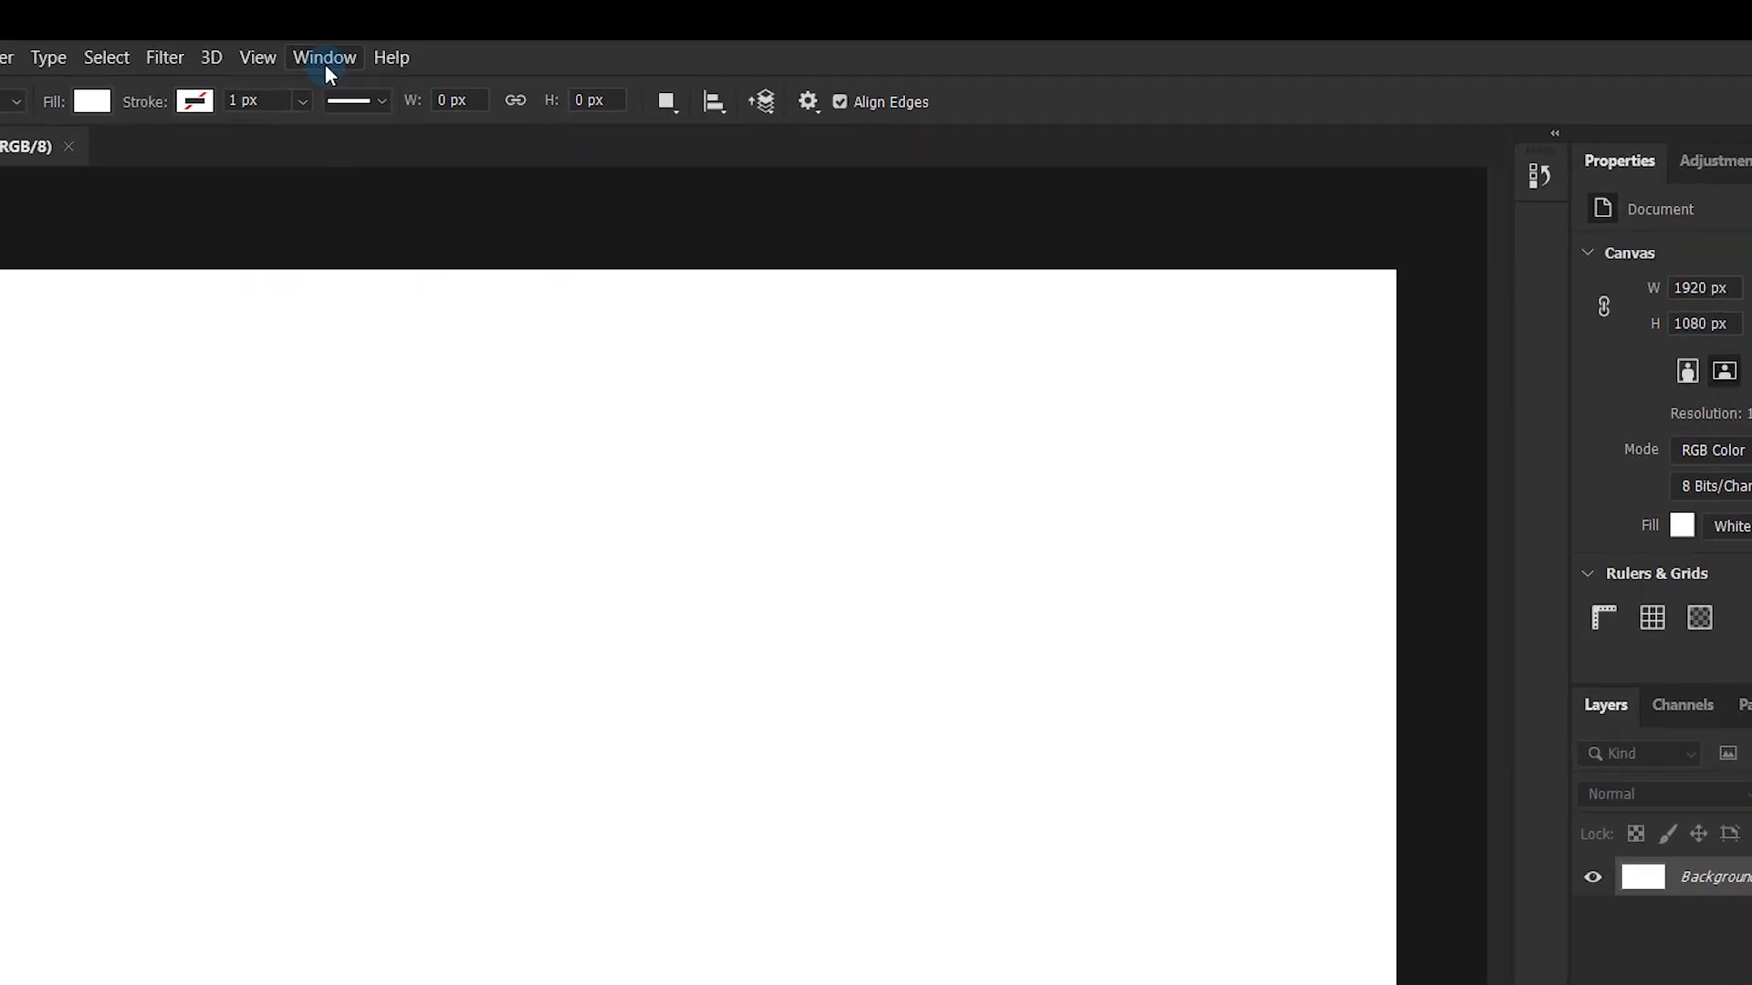
- Reset the Essentials workspace to its default panel layout
left_click(441, 14)
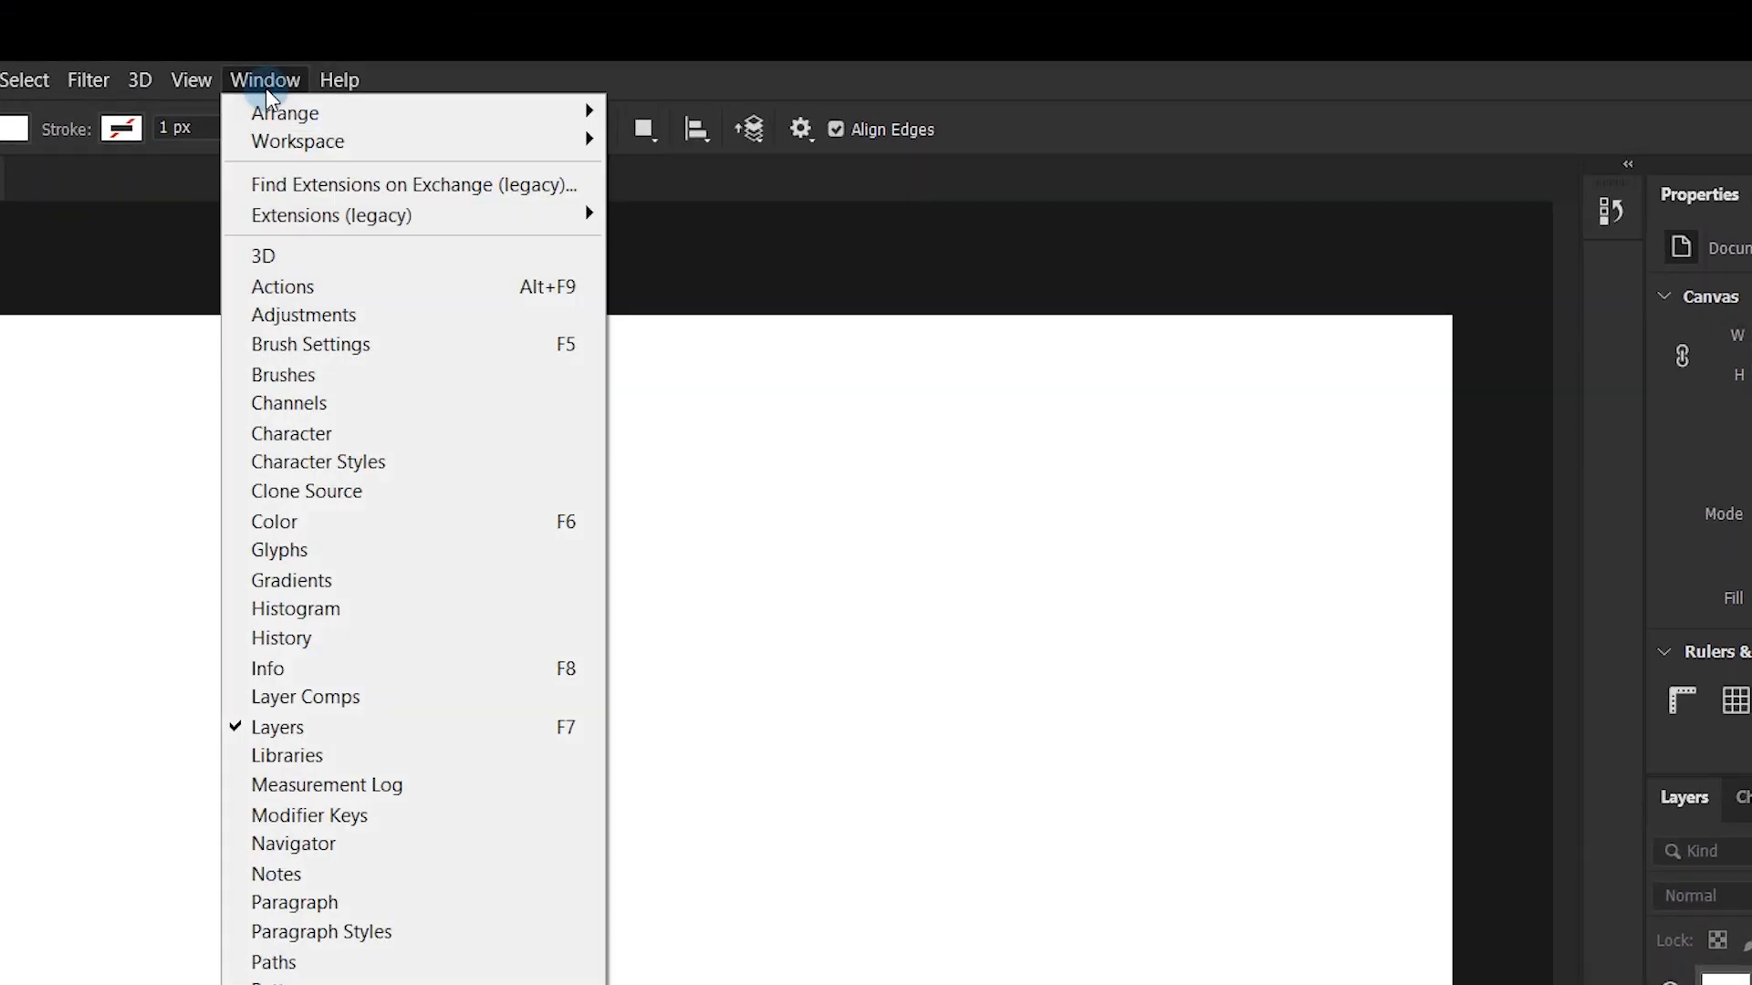
mouse_move(278, 153)
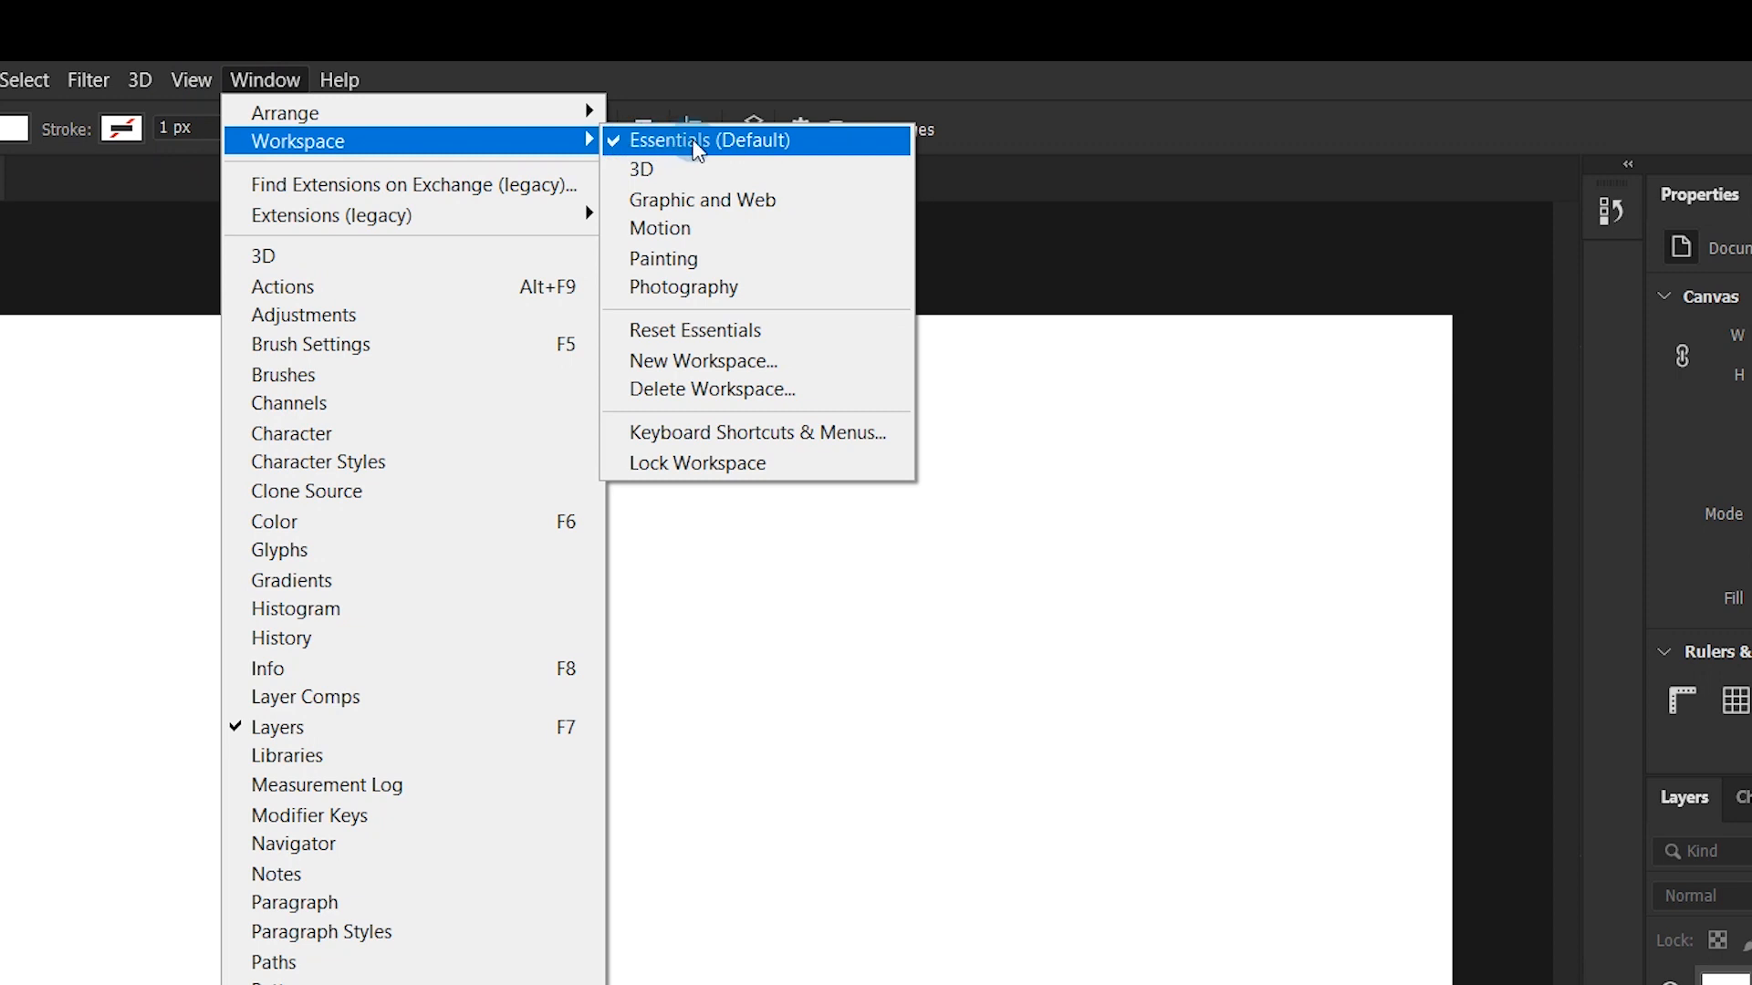
left_click(728, 347)
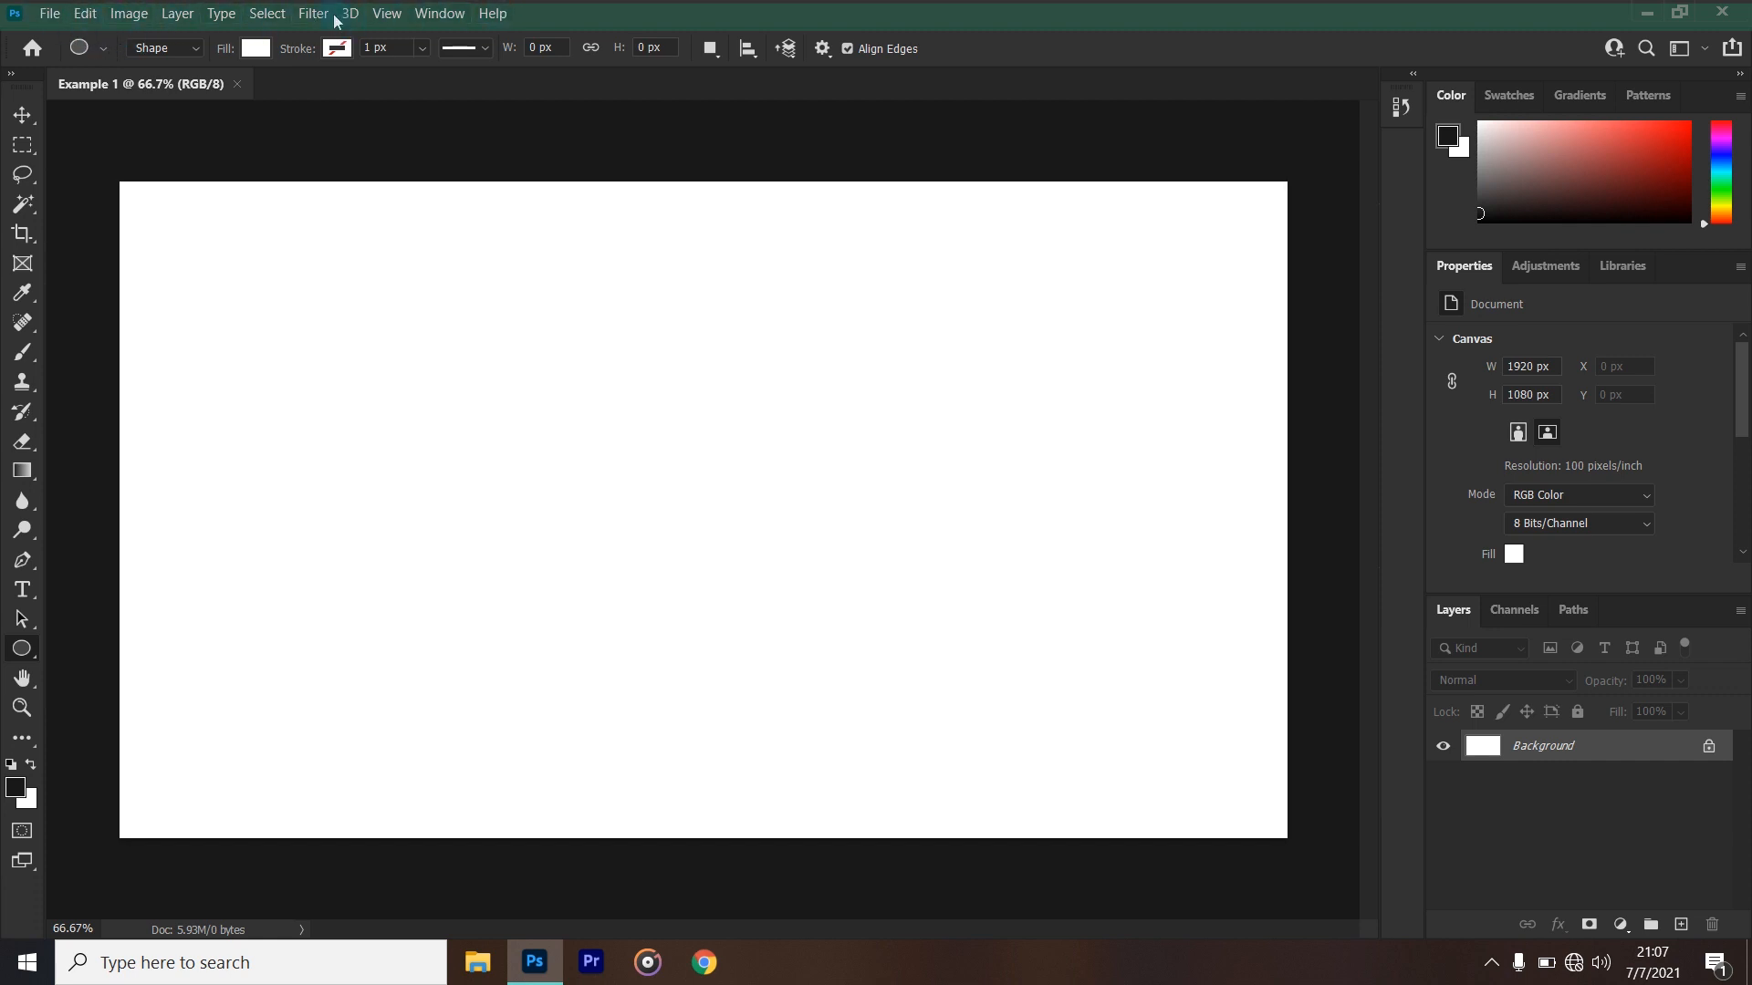
left_click(56, 11)
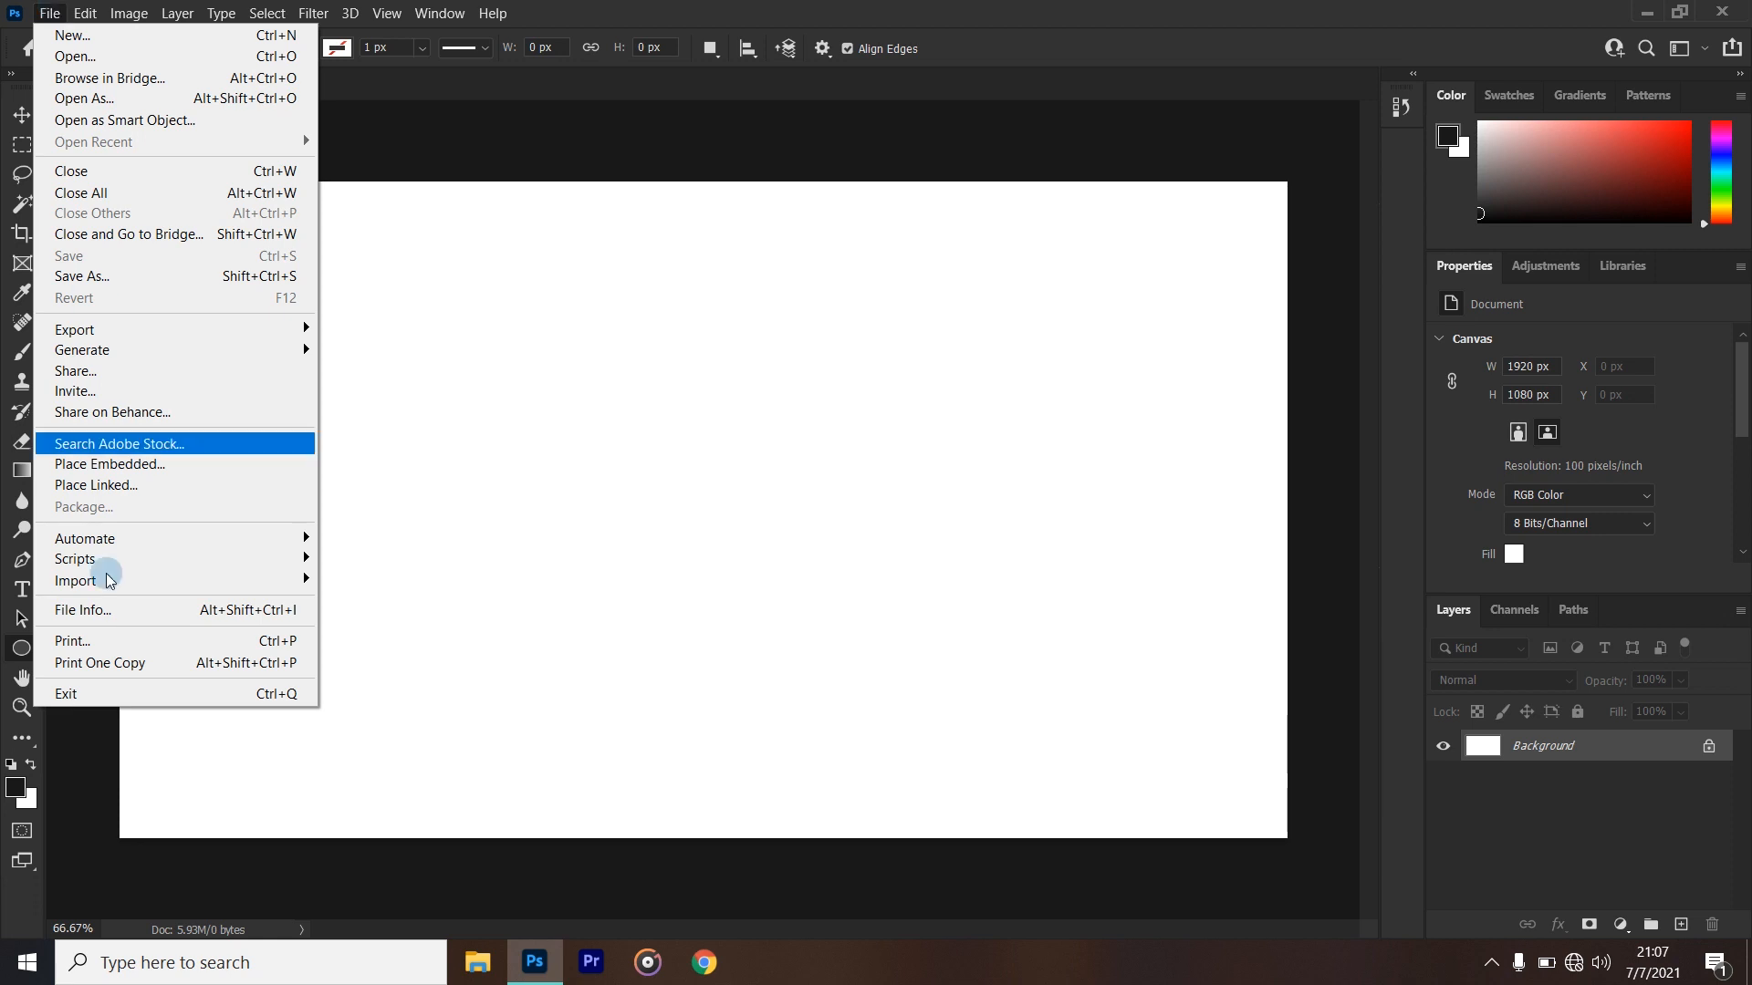
mouse_move(96, 16)
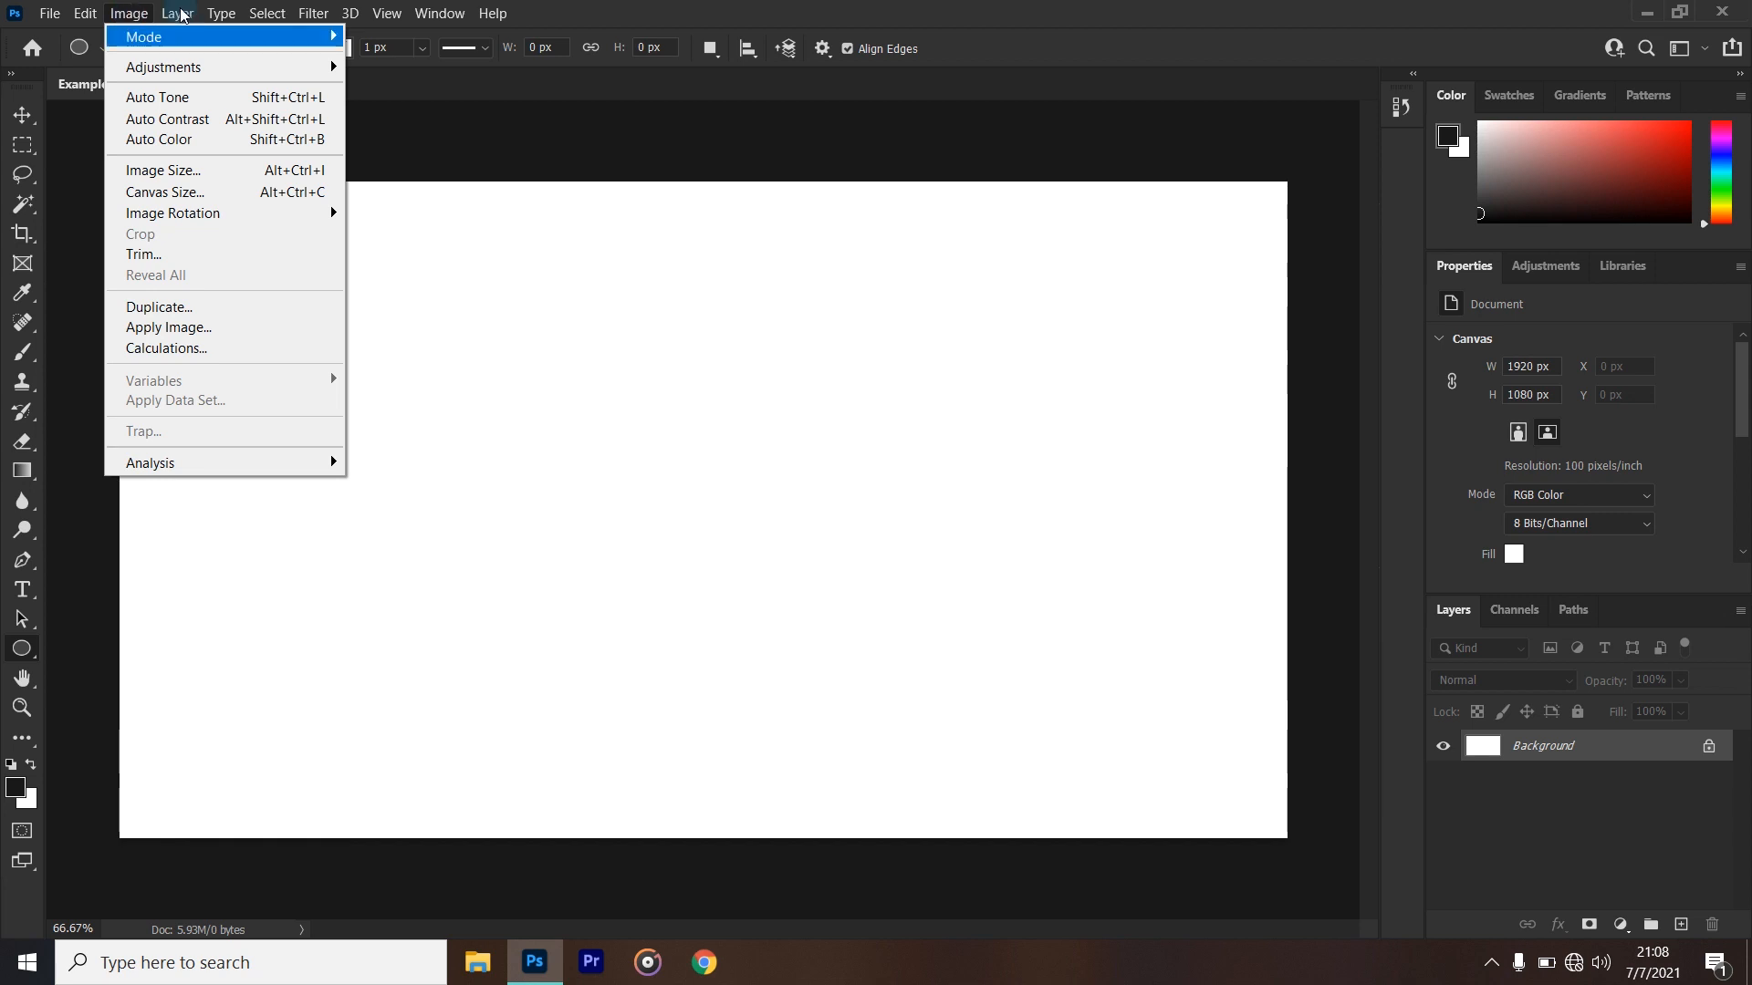
mouse_move(185, 20)
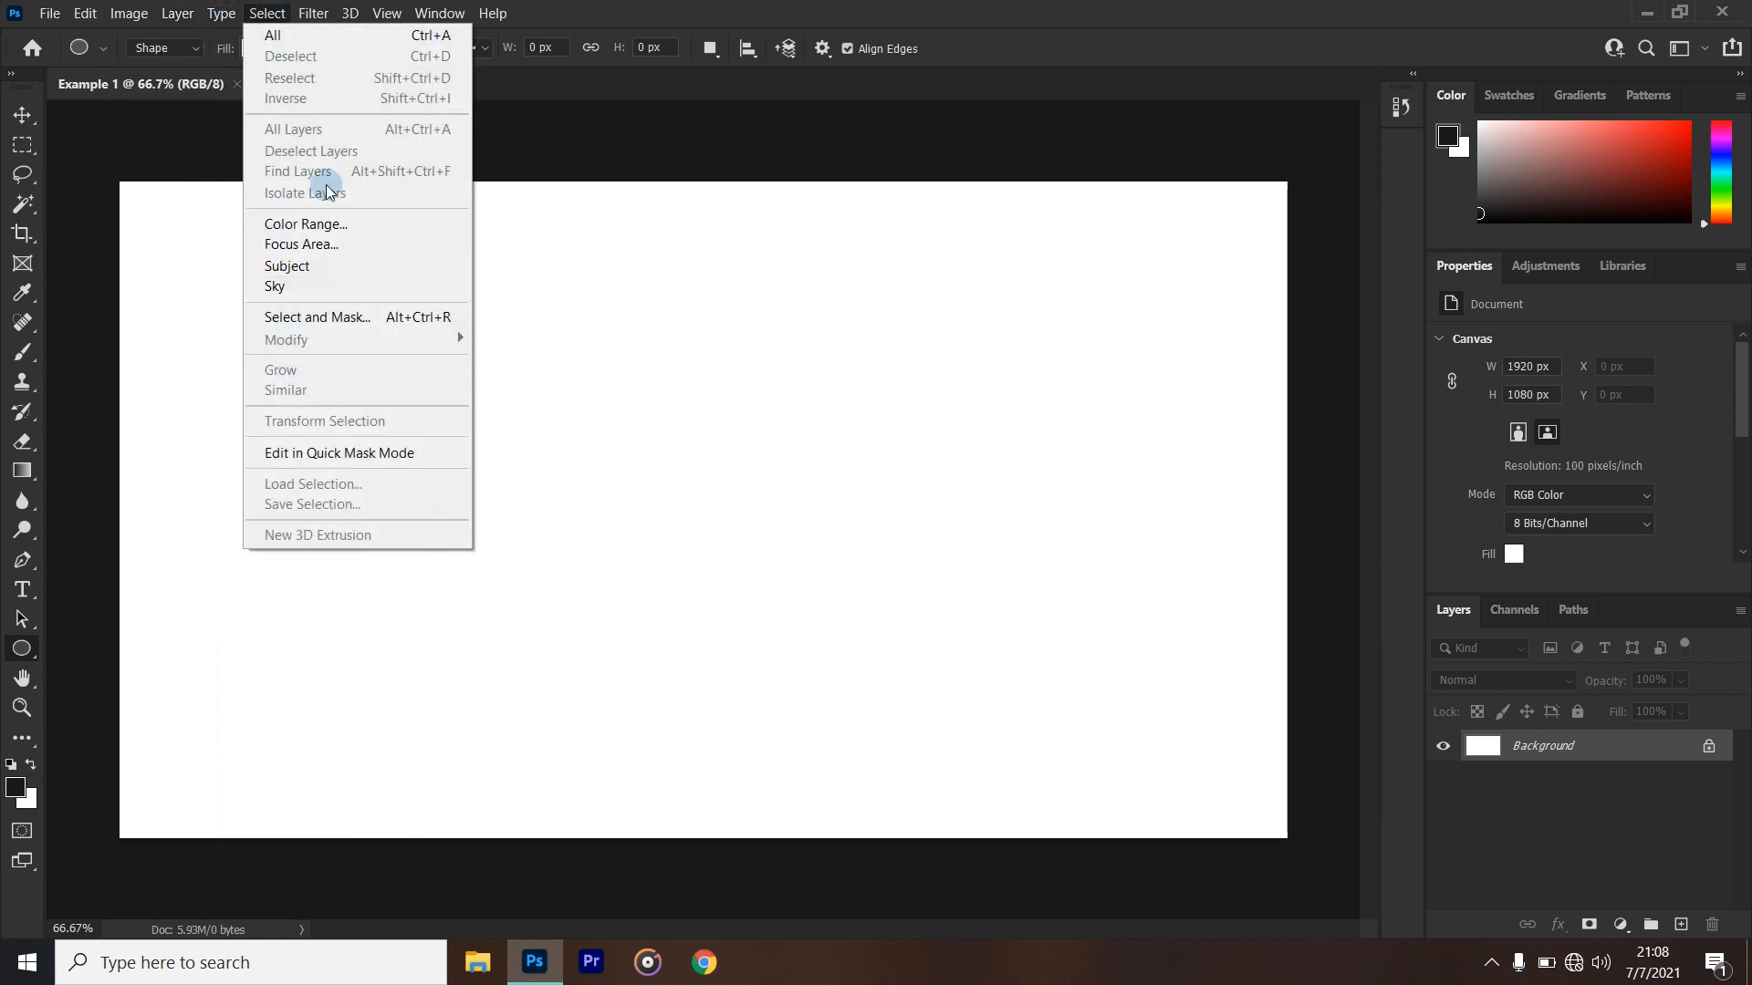
mouse_move(324, 286)
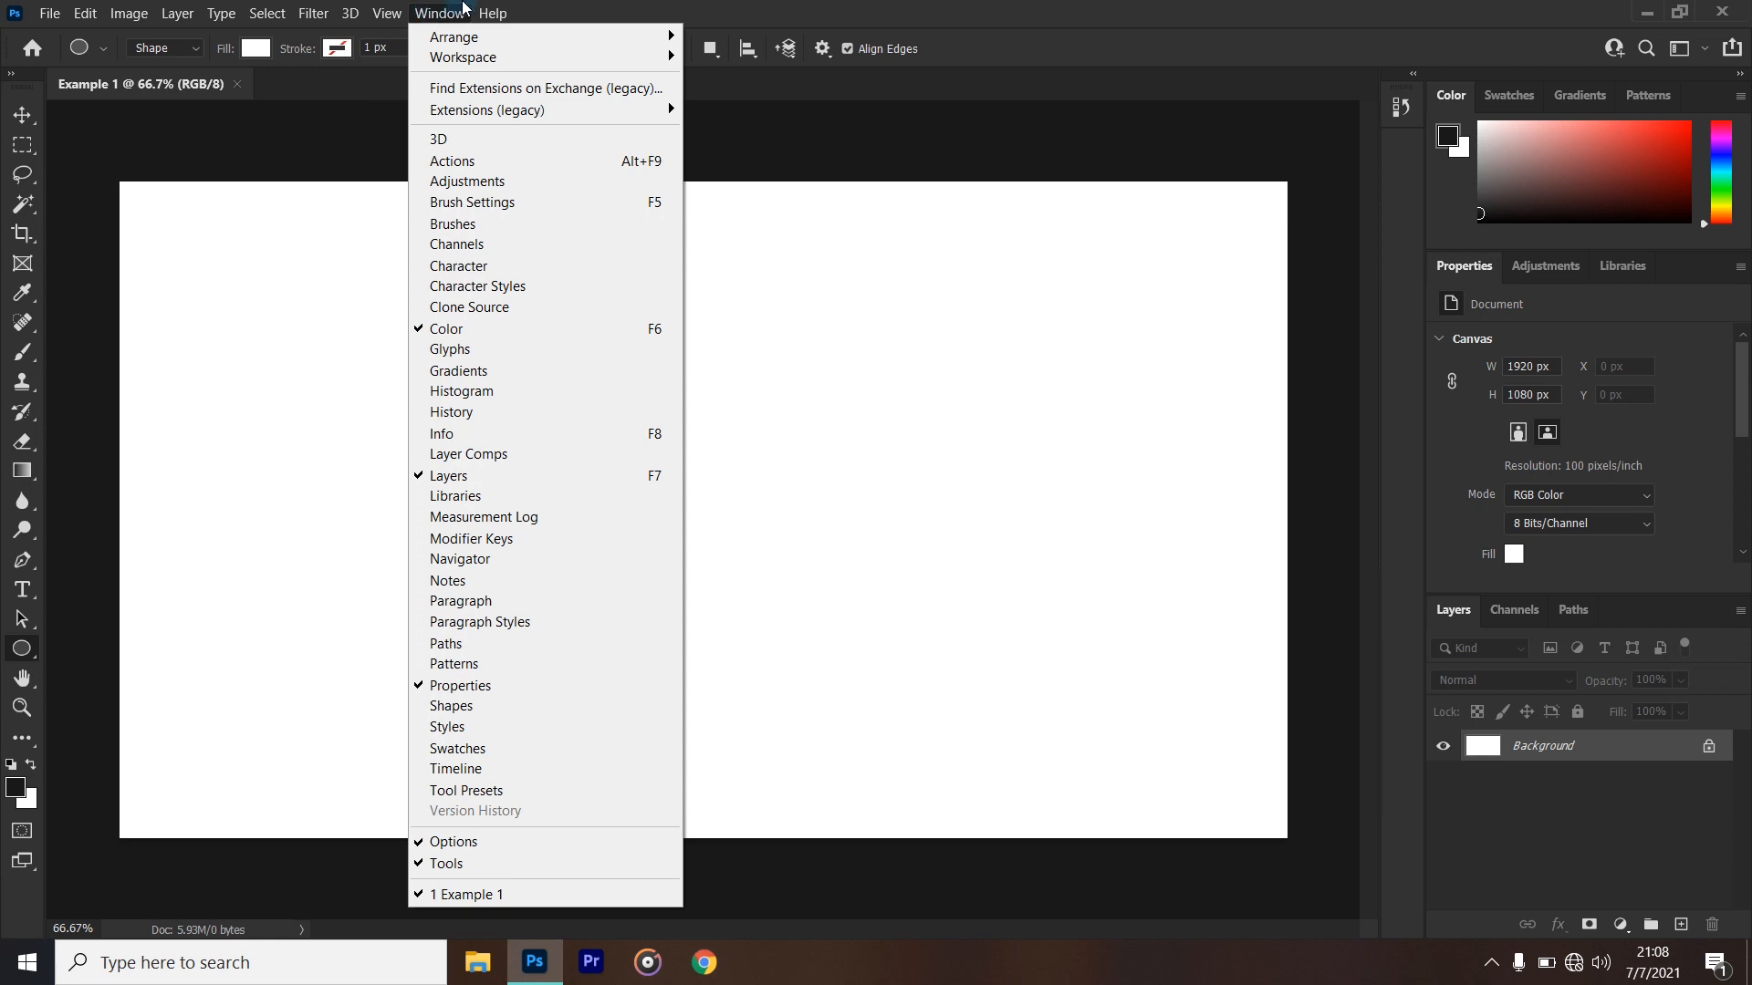
mouse_move(489, 17)
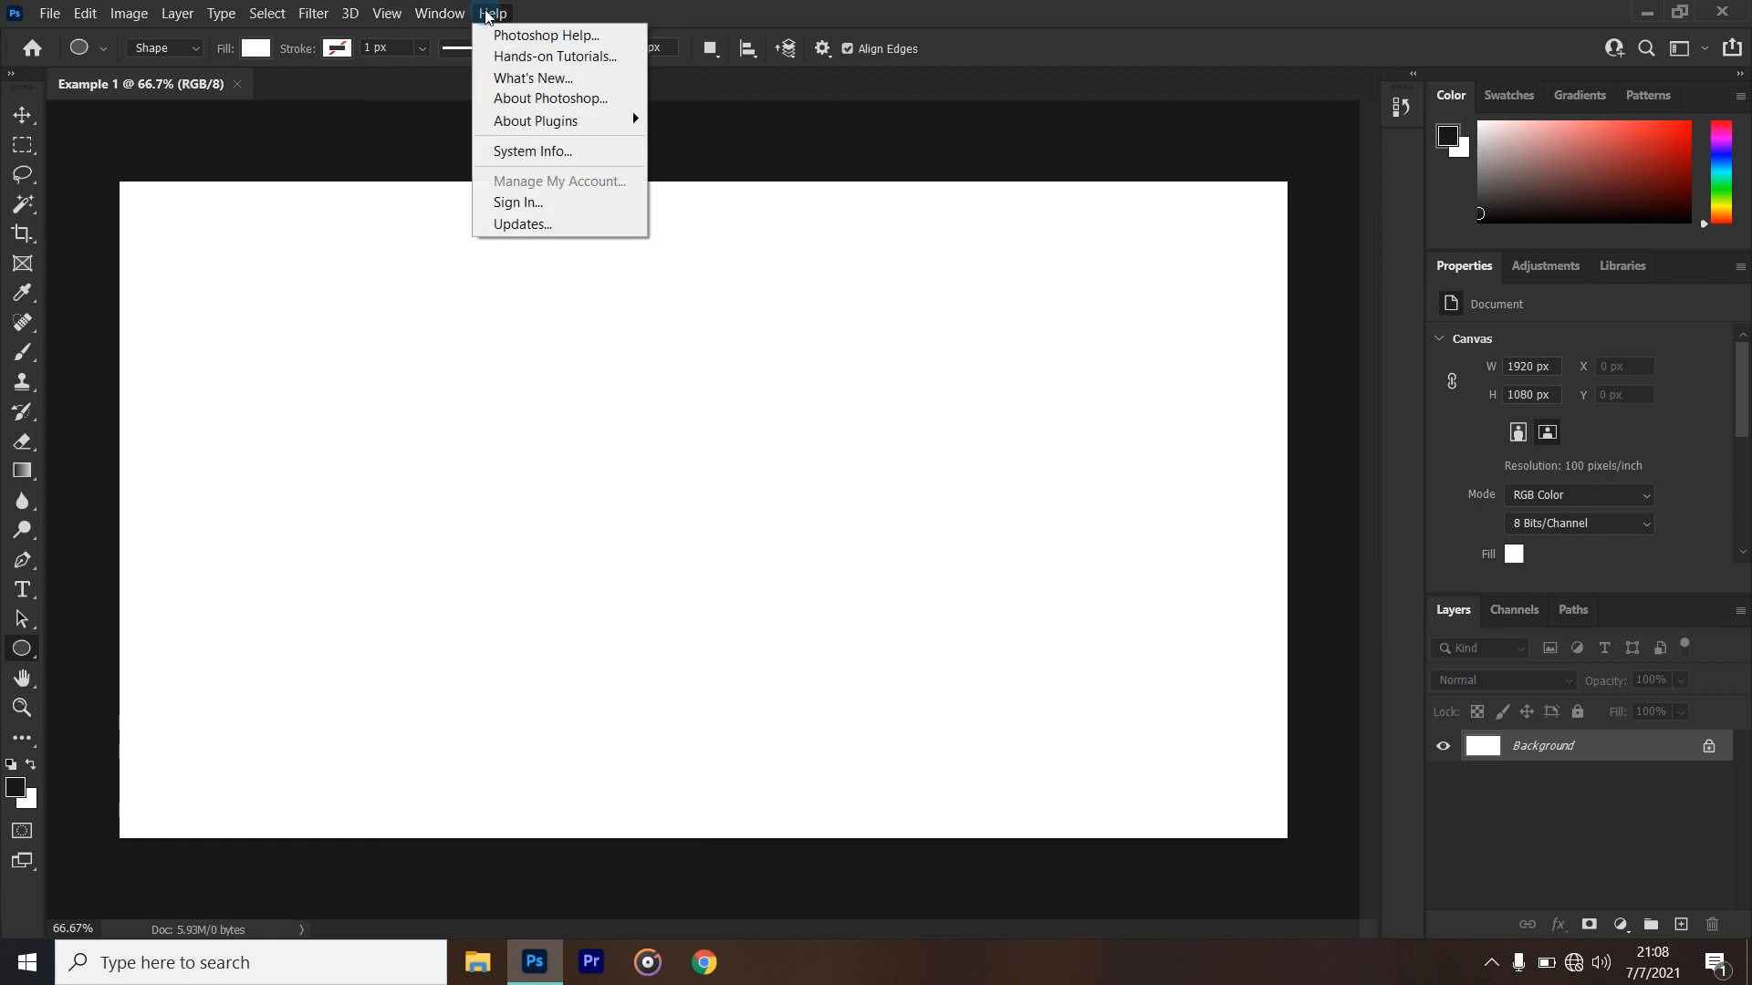
left_click(1120, 14)
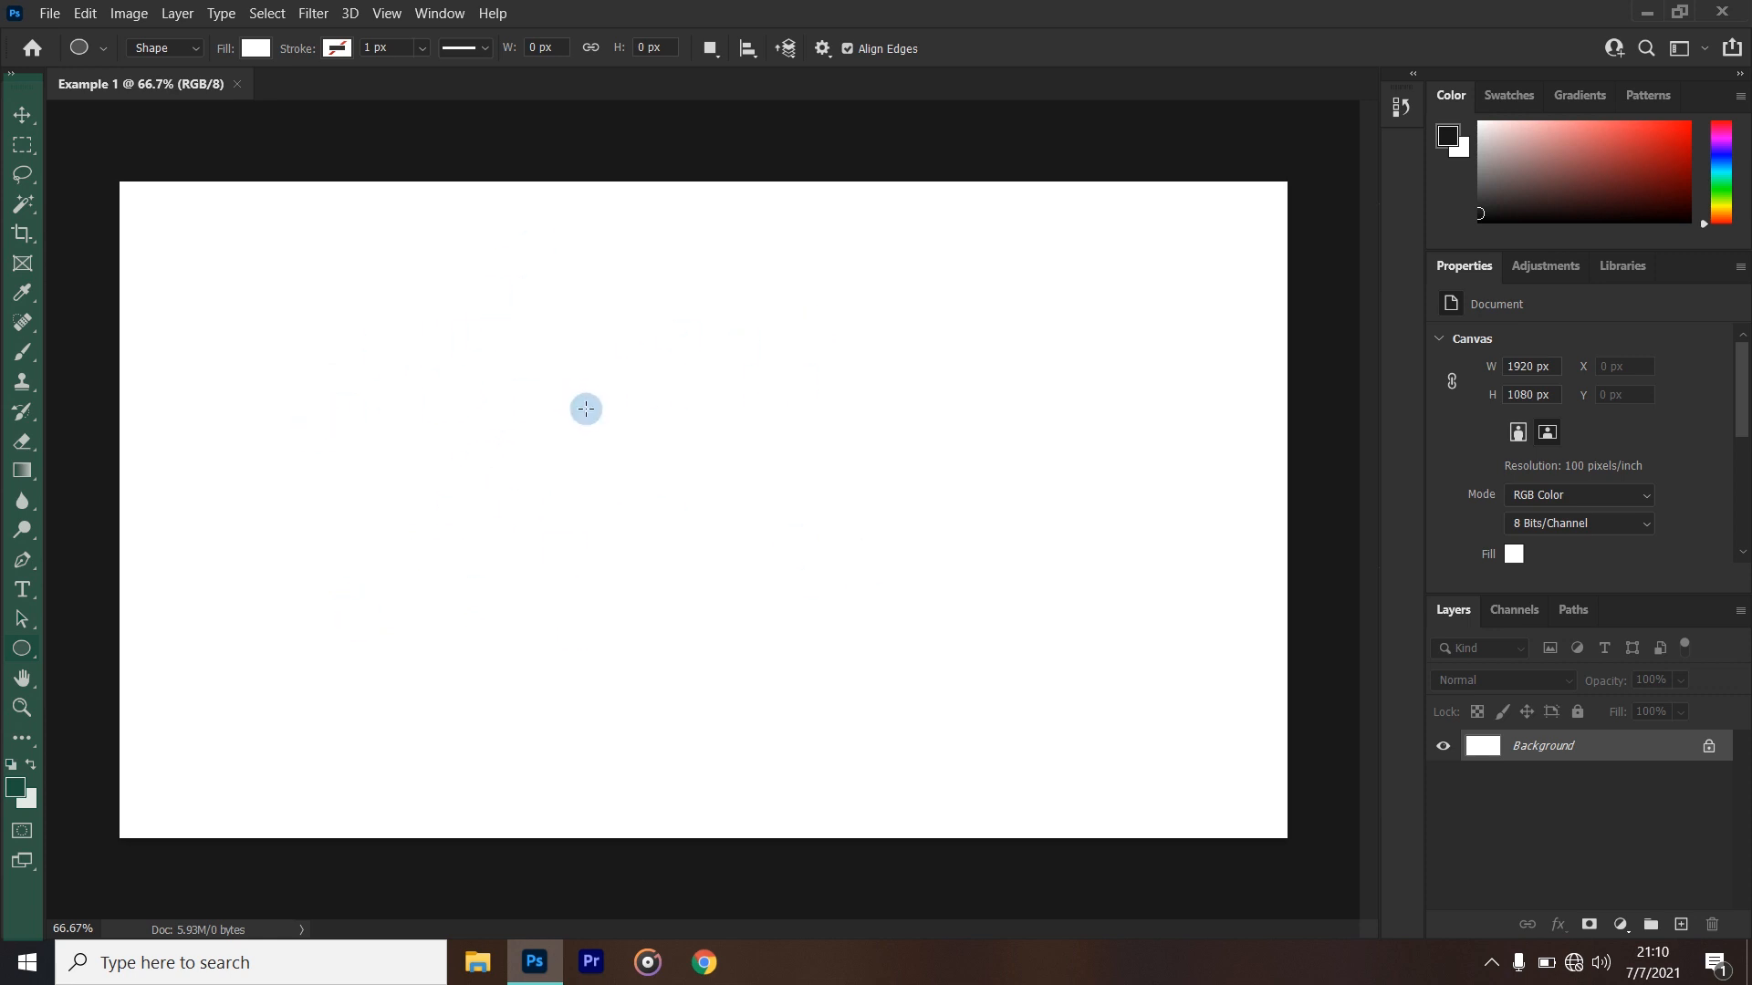
- Activate the Move tool, and detach the Color panel group and dock it beside the tools
left_click(22, 115)
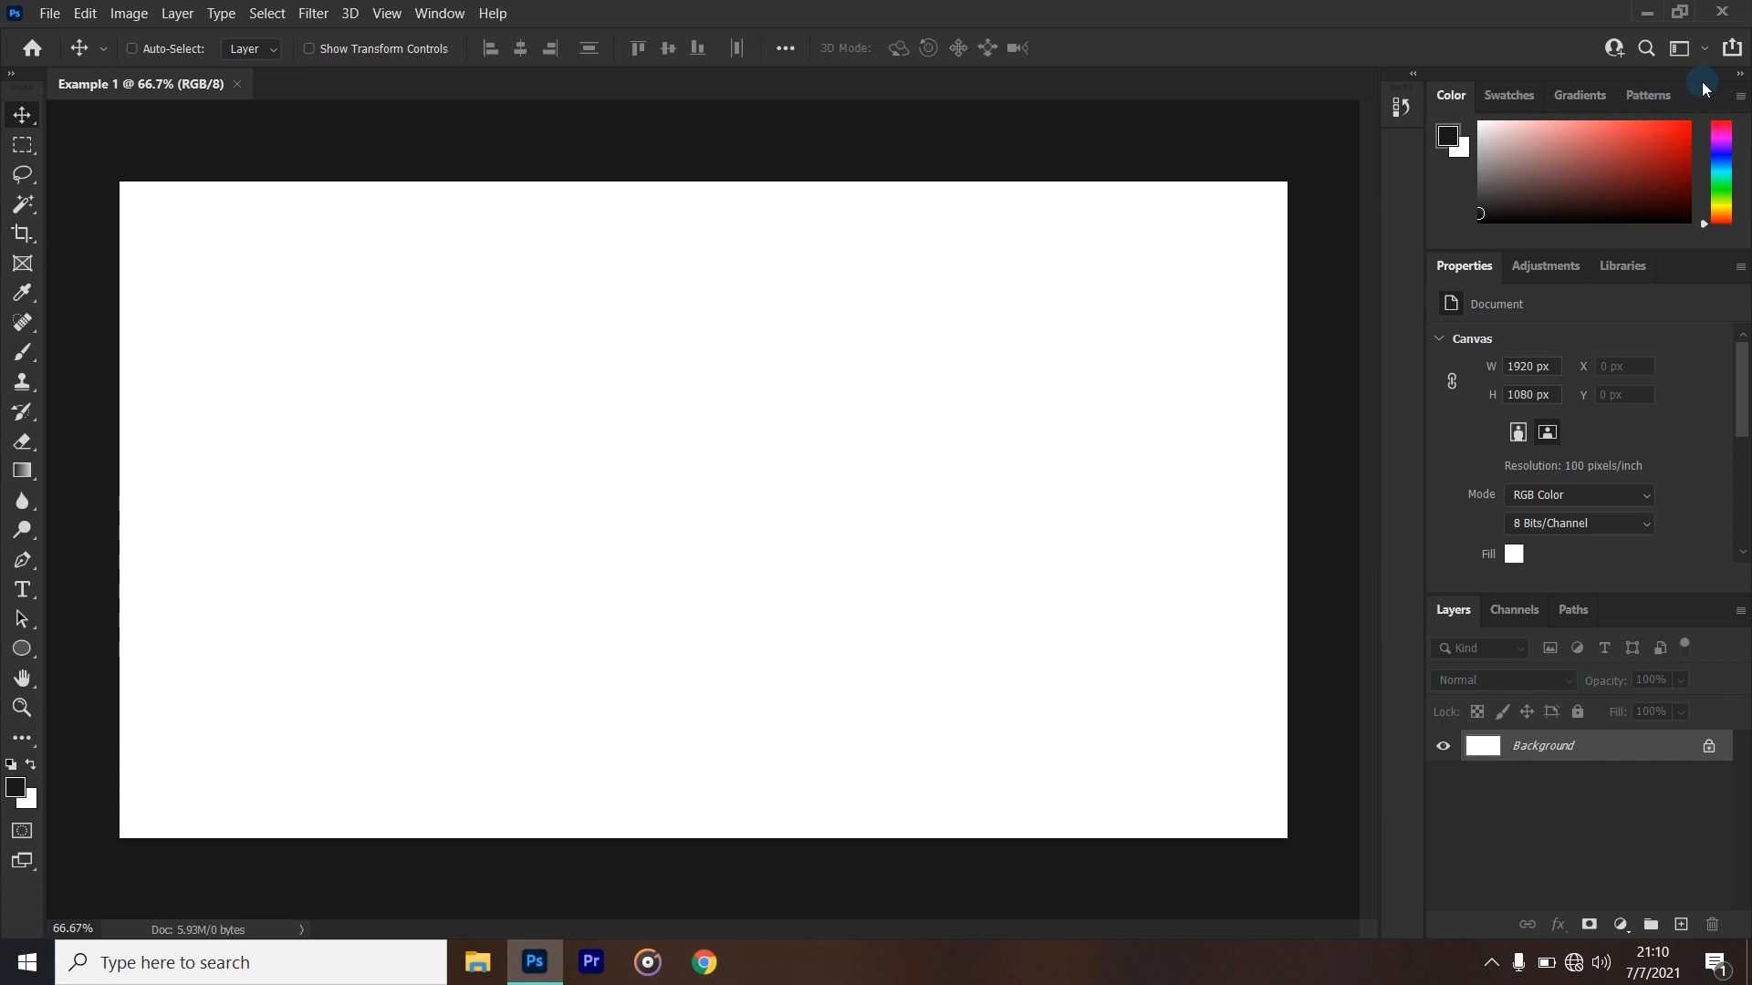
left_click_drag(1702, 82, 1201, 113)
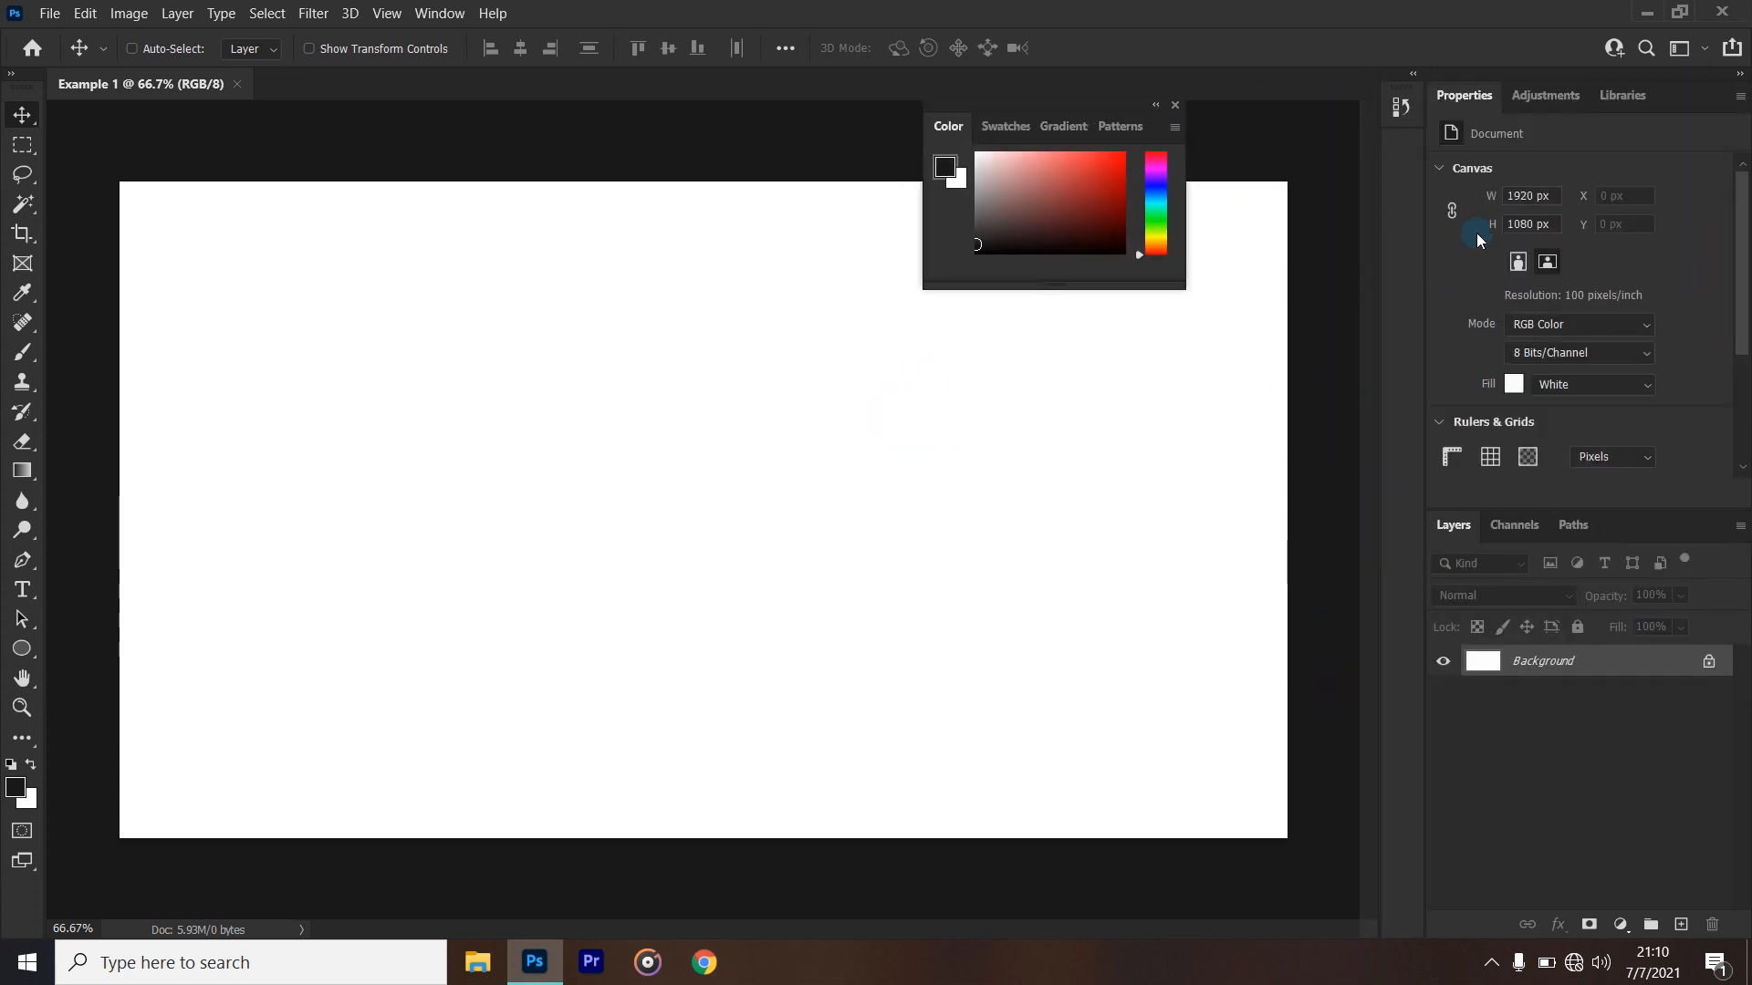
left_click_drag(1046, 115, 47, 289)
left_click_drag(47, 289, 49, 290)
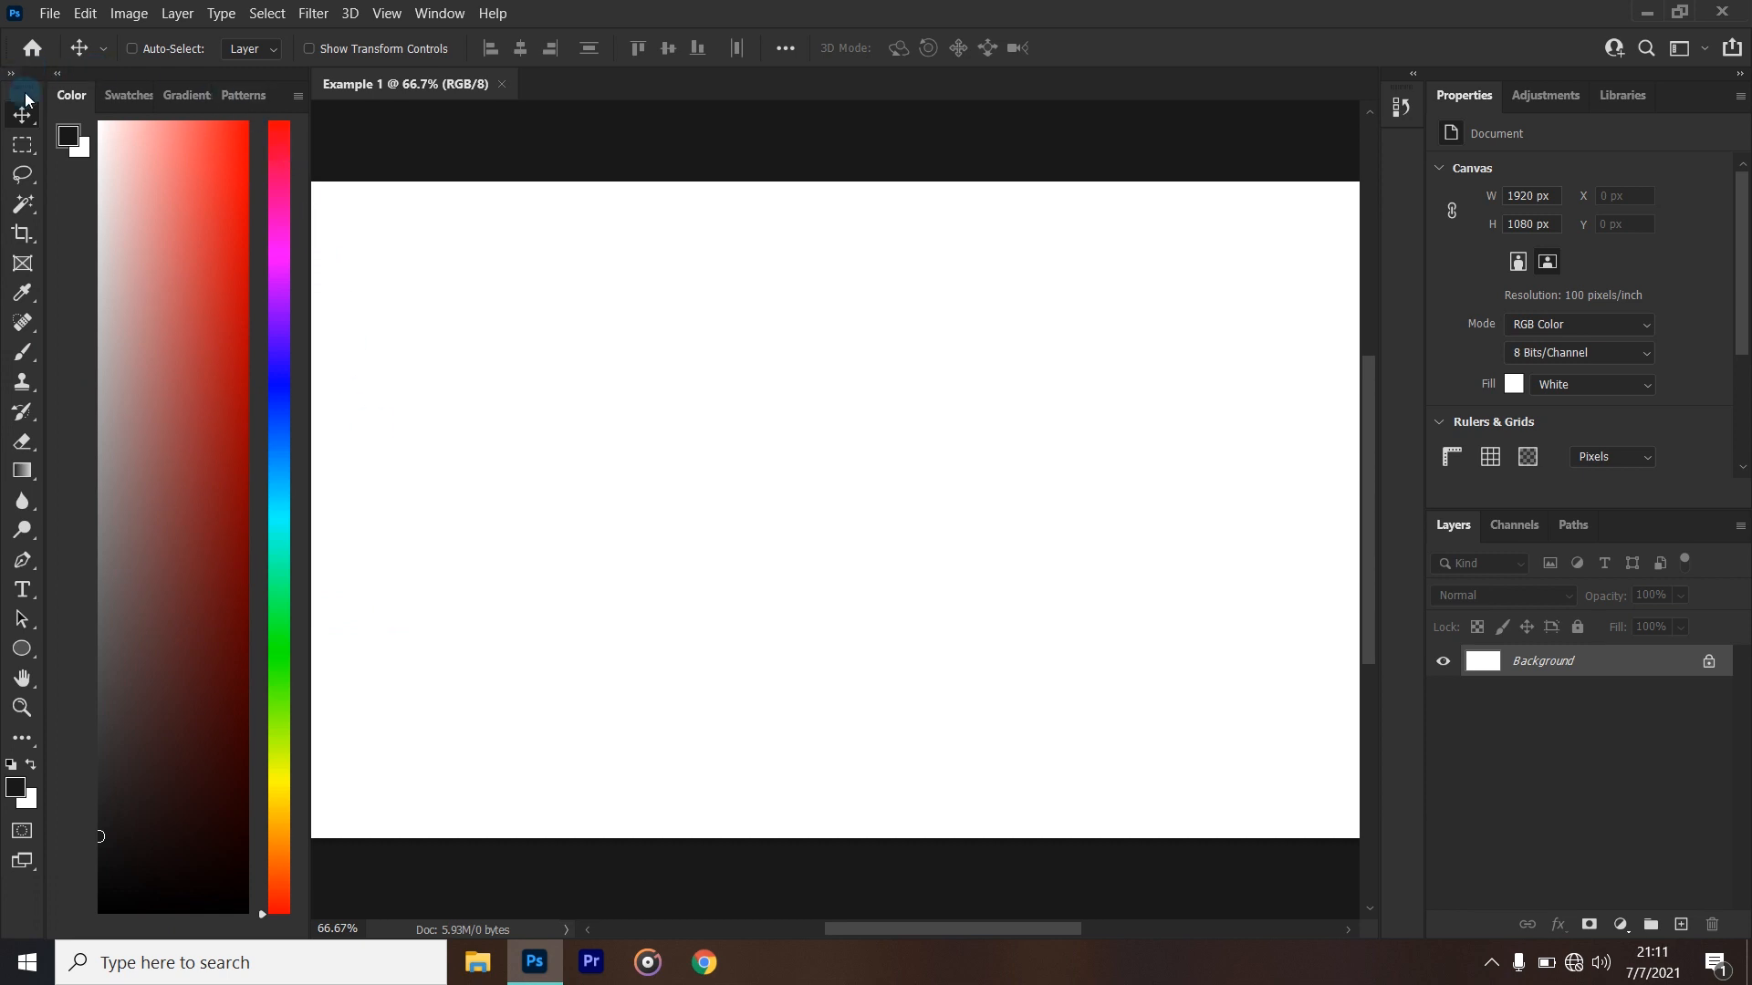
- Close the Color panel and dock the remaining Swatches, Gradients and Patterns group beside the Properties panel column
left_click(297, 99)
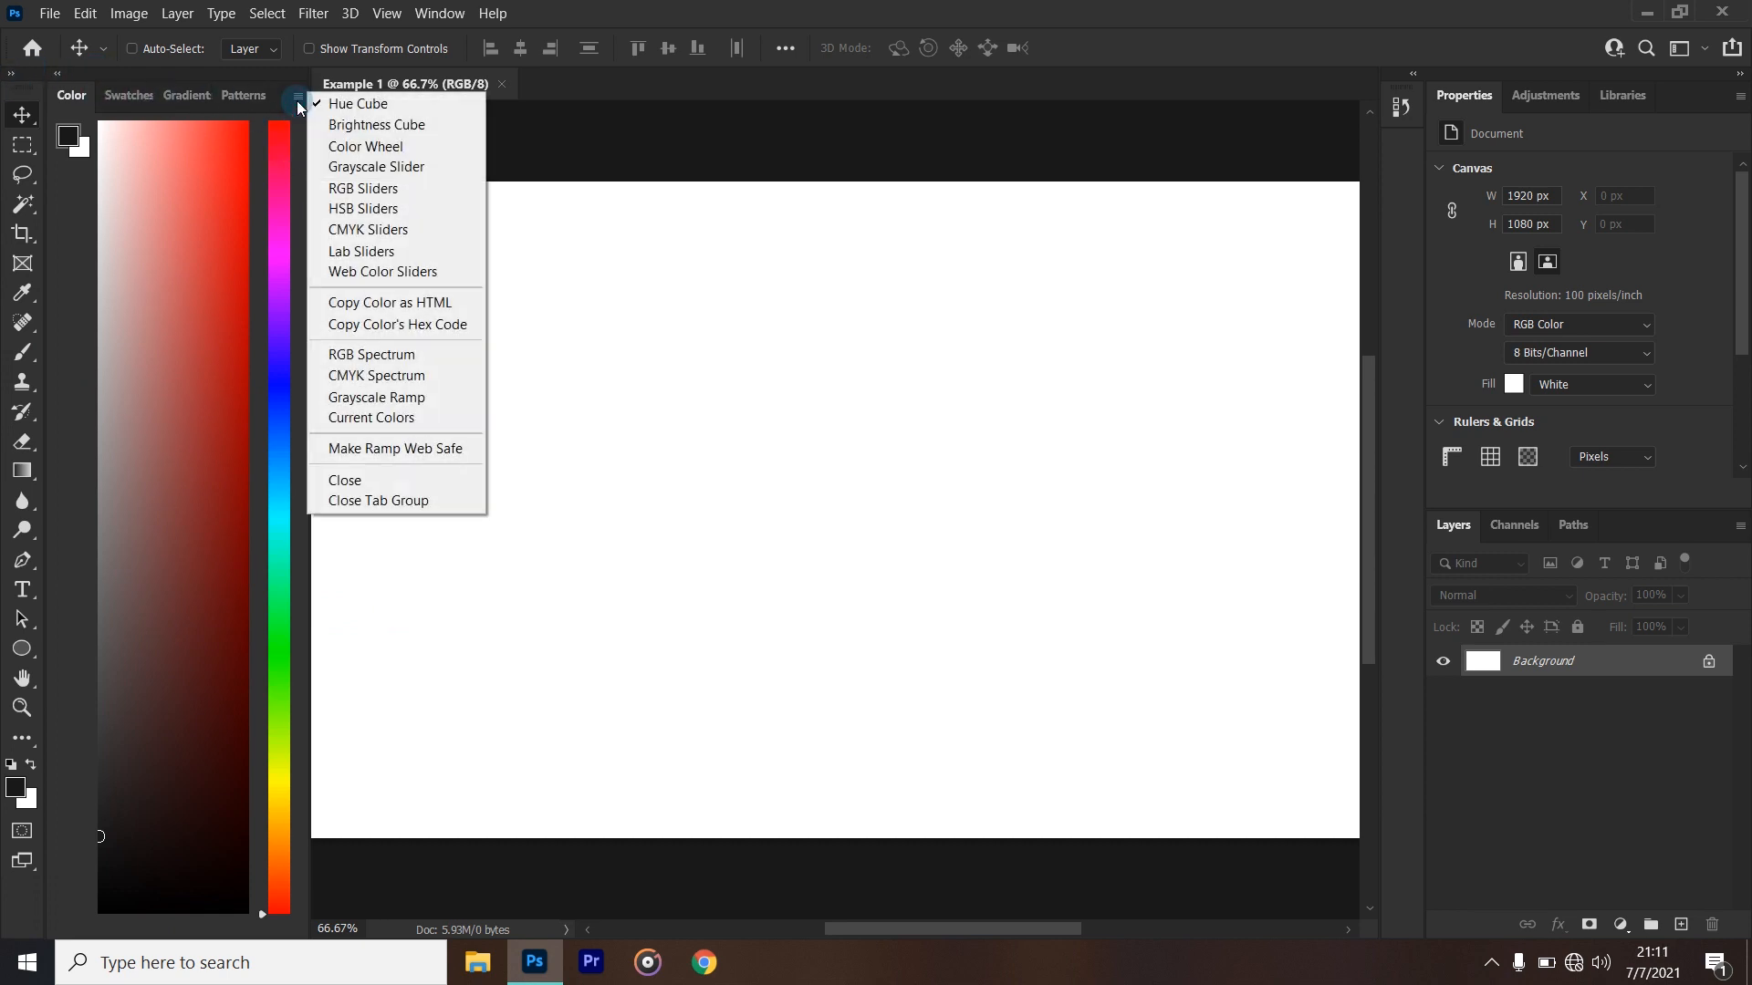
left_click(368, 483)
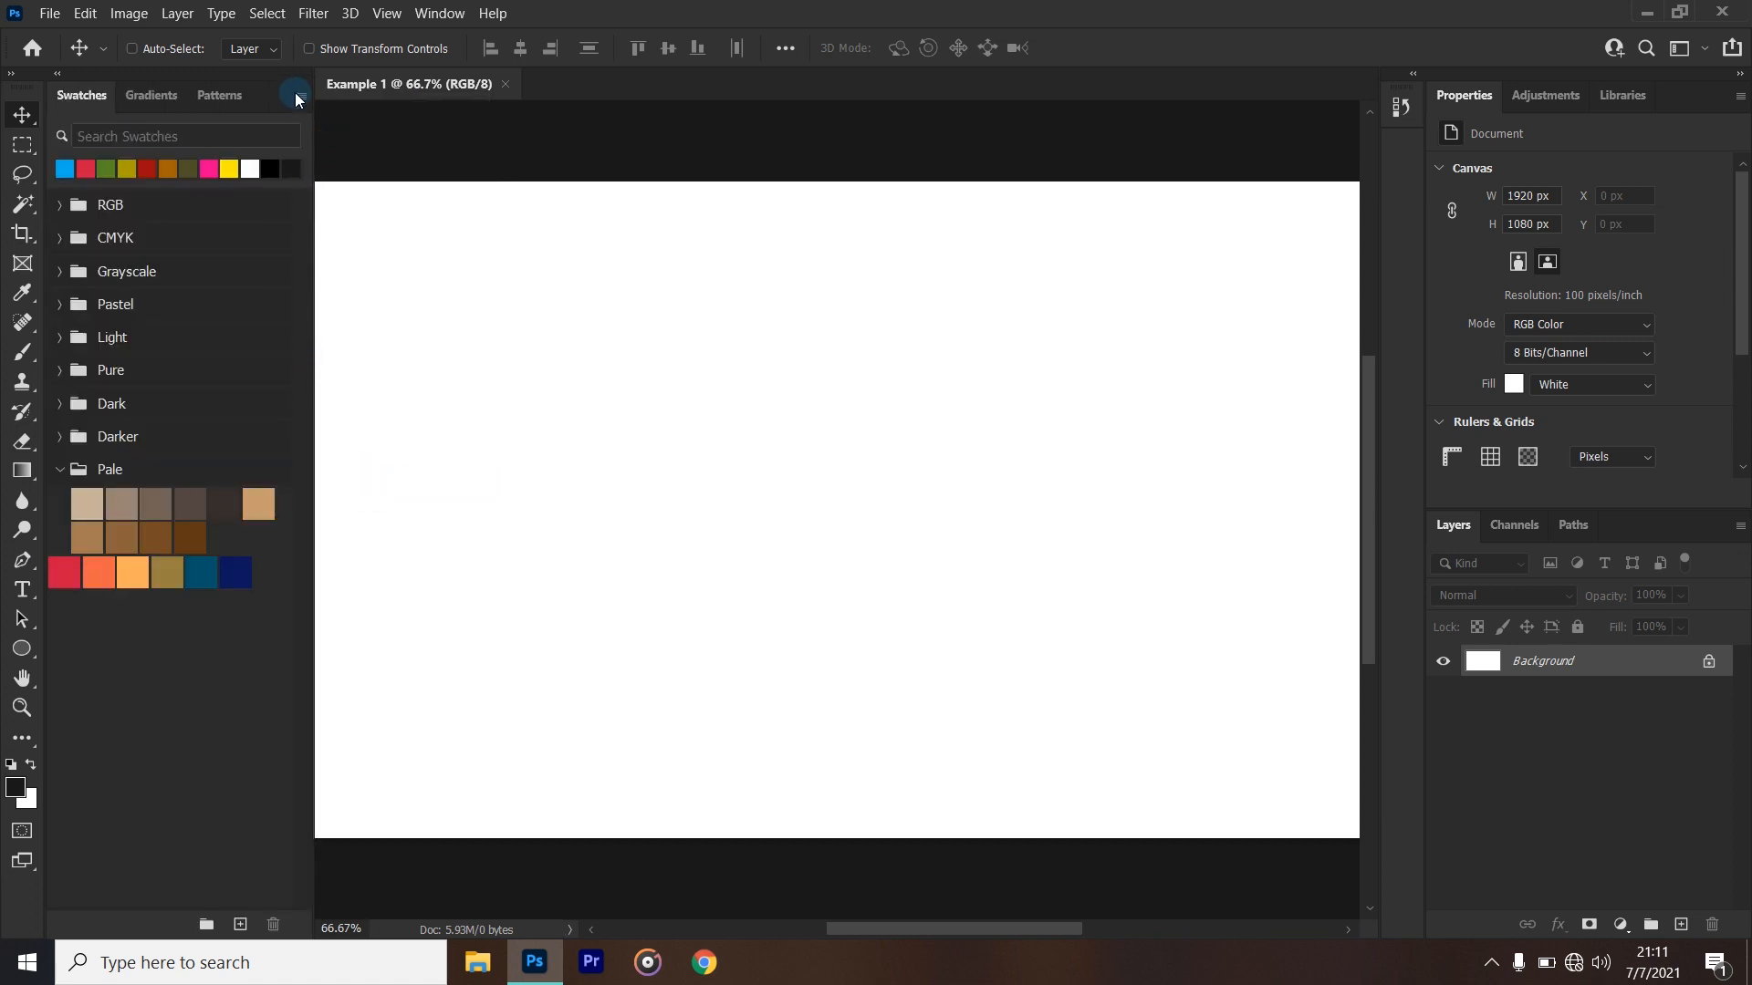
left_click_drag(309, 95, 1371, 130)
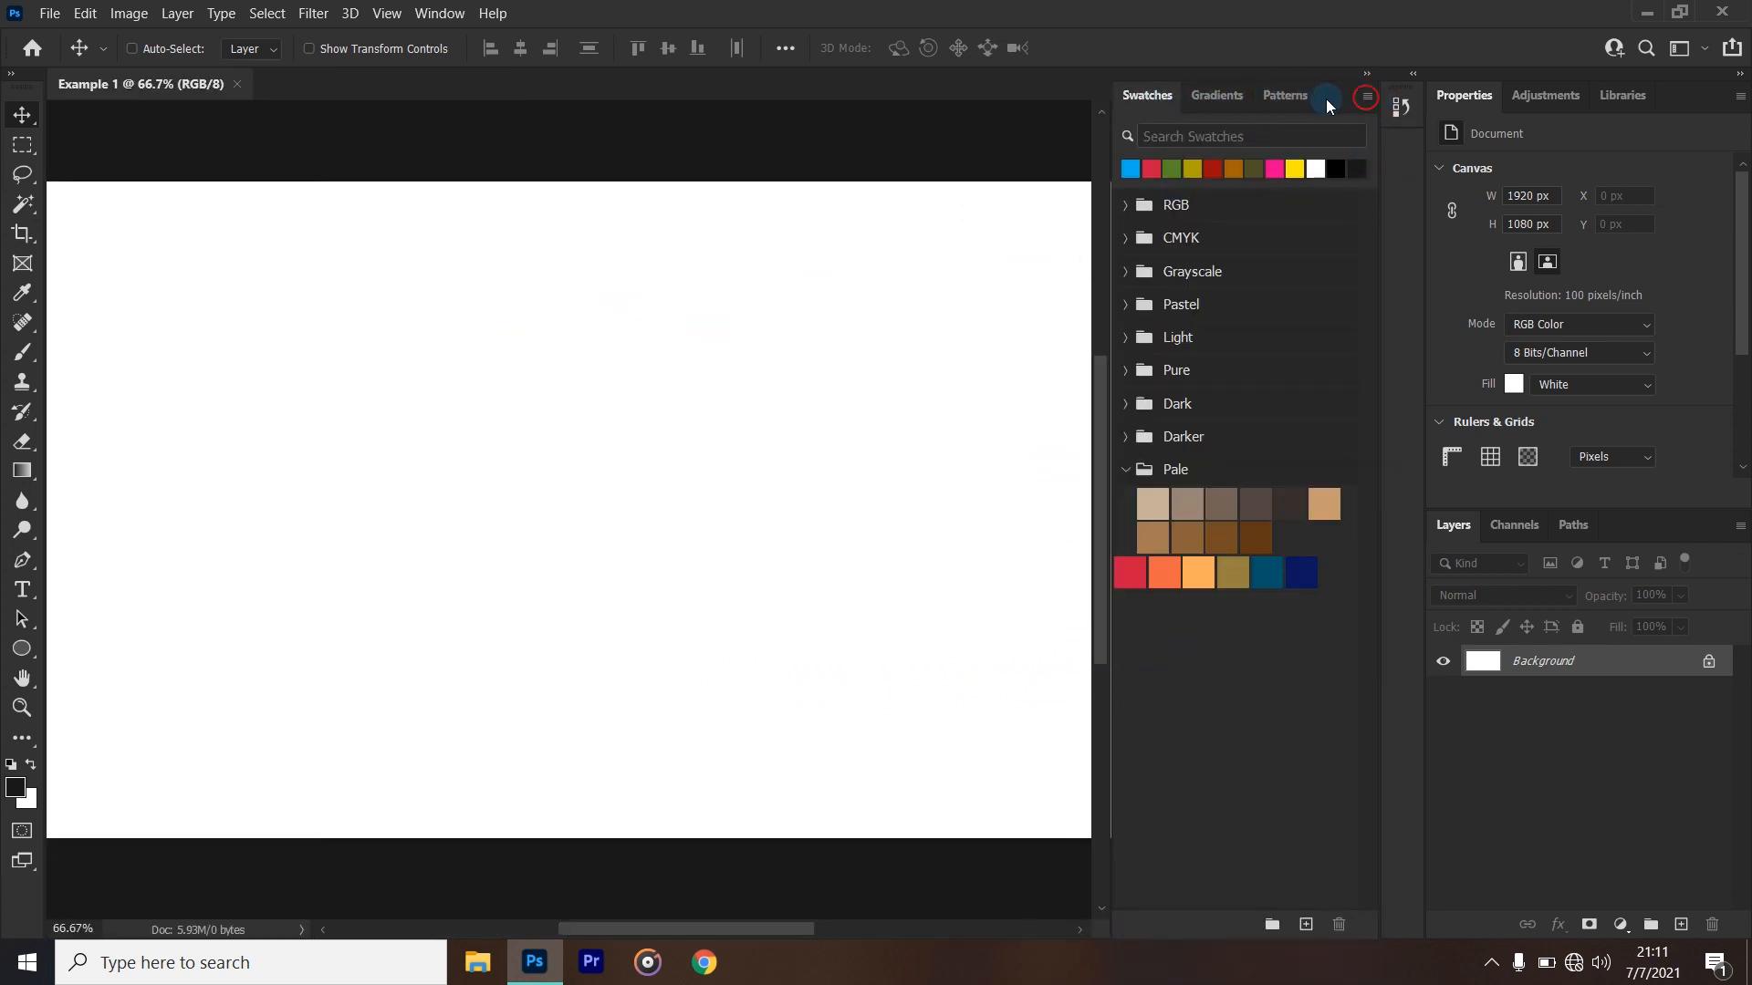
- Close the Swatches tab group and the Properties tab group, keeping the Layers group docked
left_click(1366, 96)
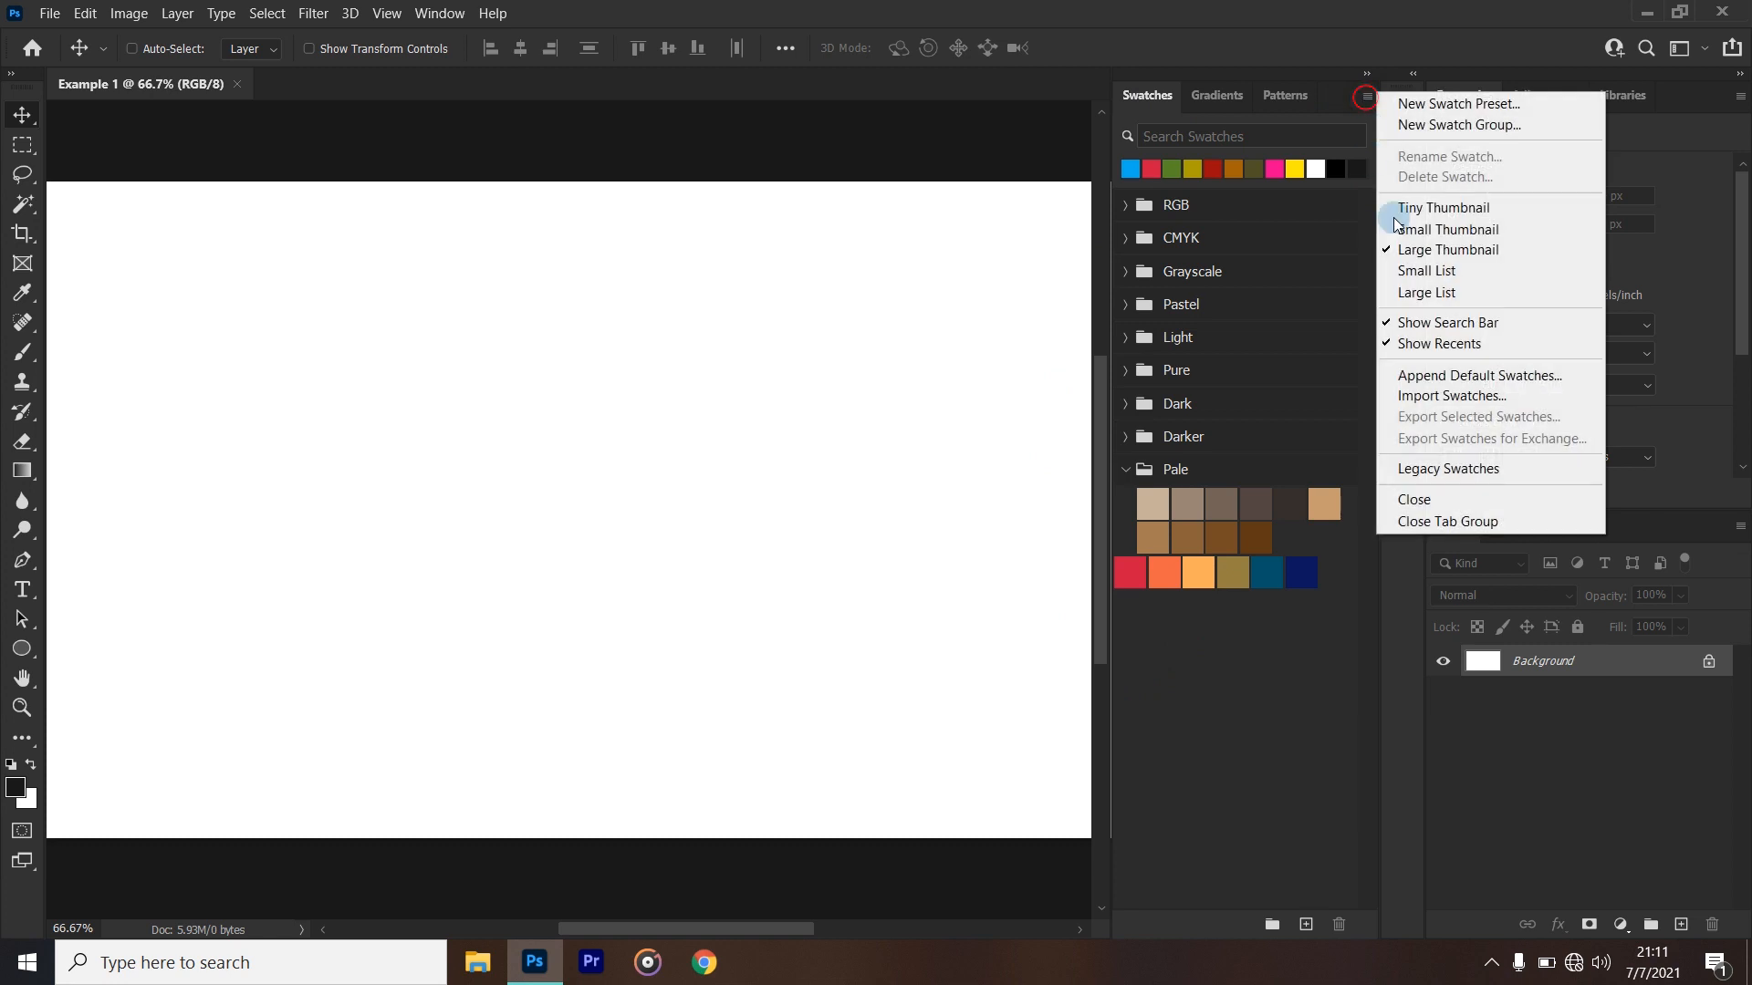
left_click(1474, 522)
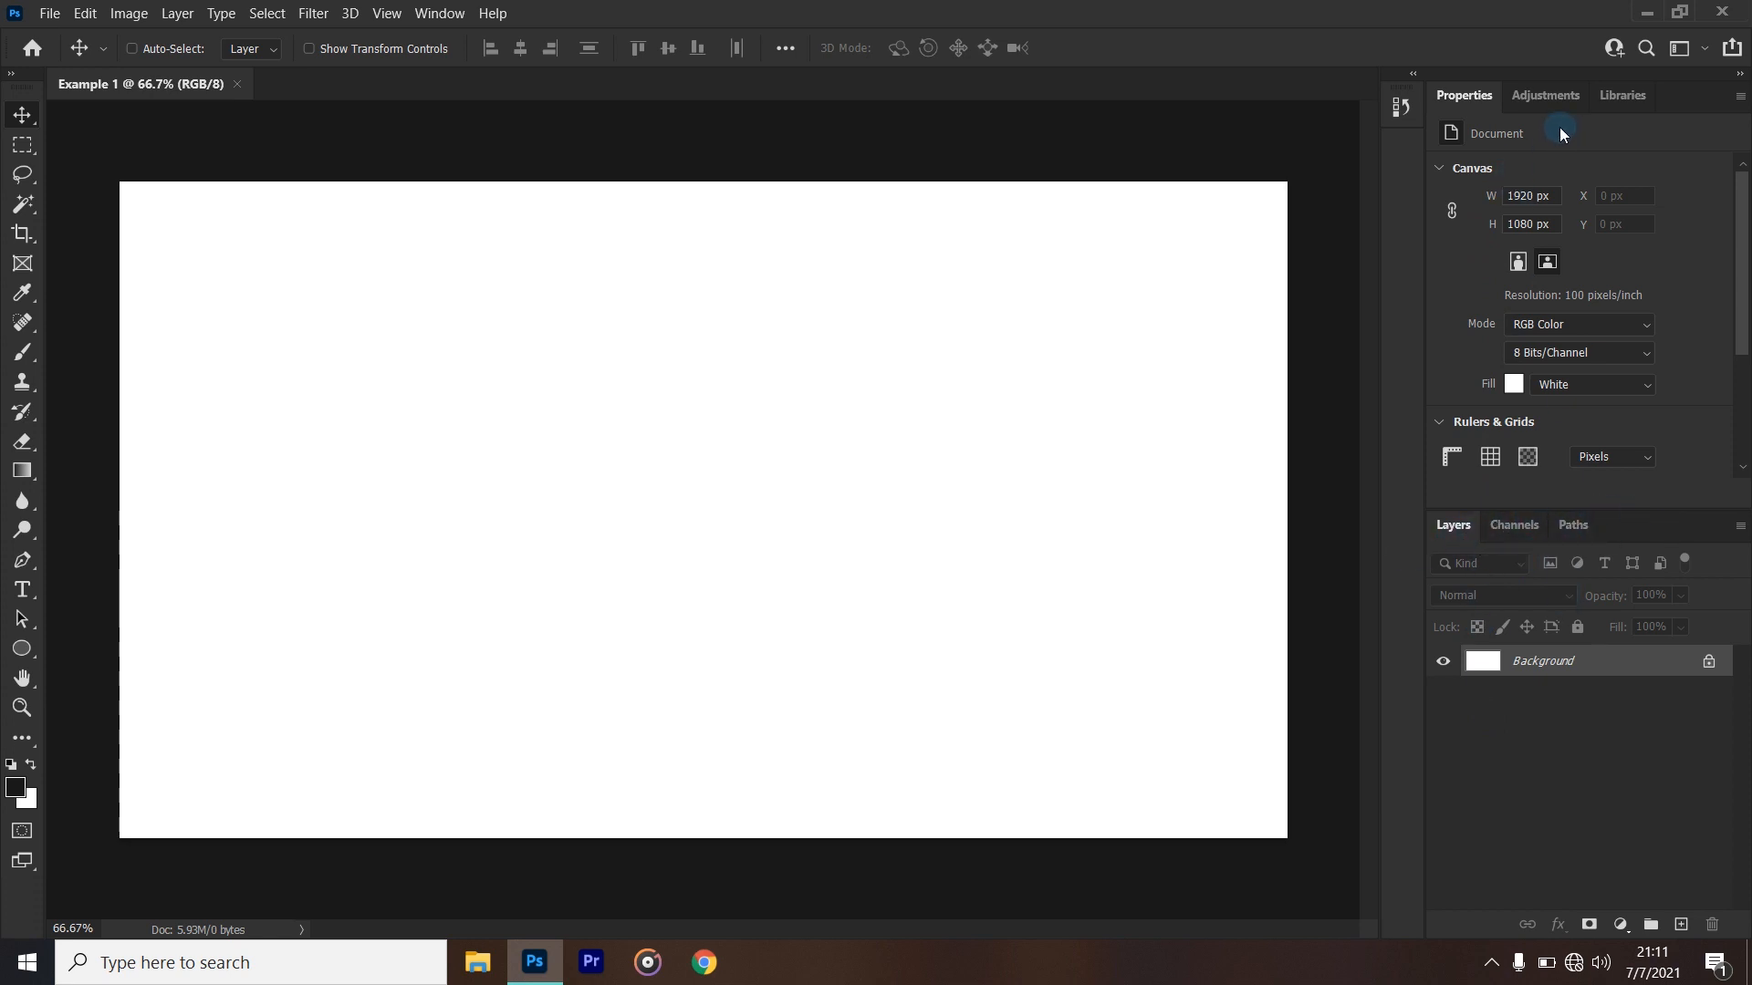
left_click(1739, 97)
left_click(1678, 128)
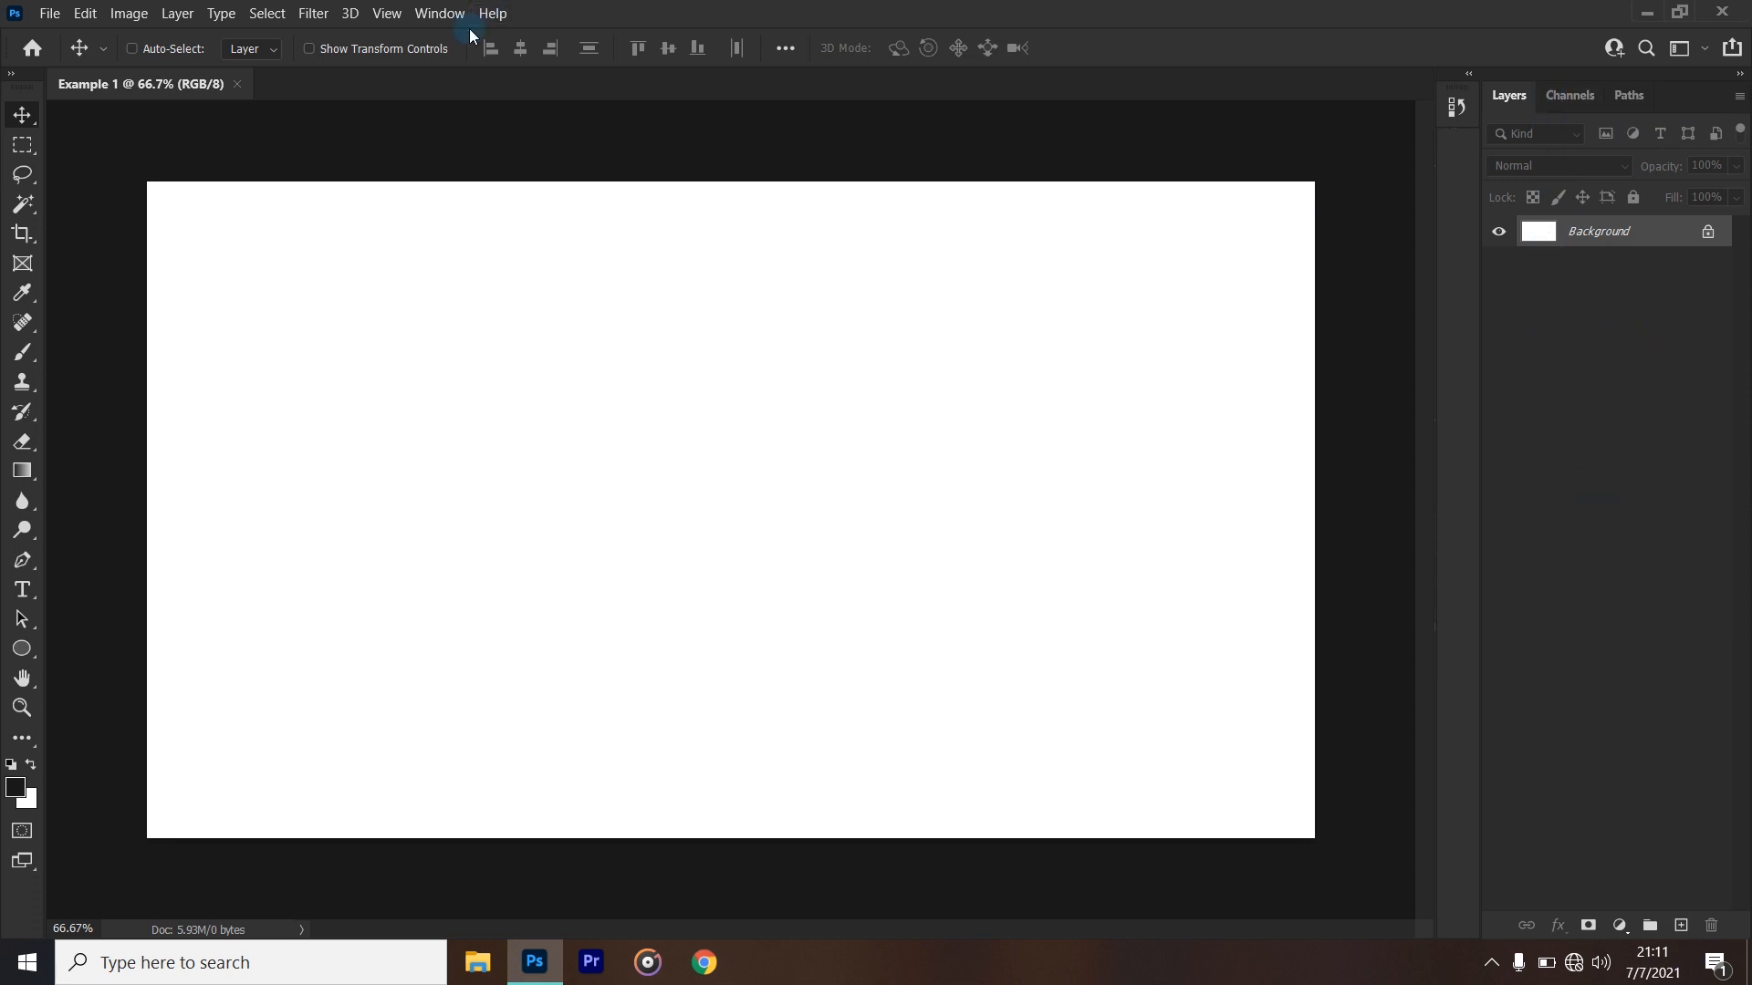
left_click(425, 18)
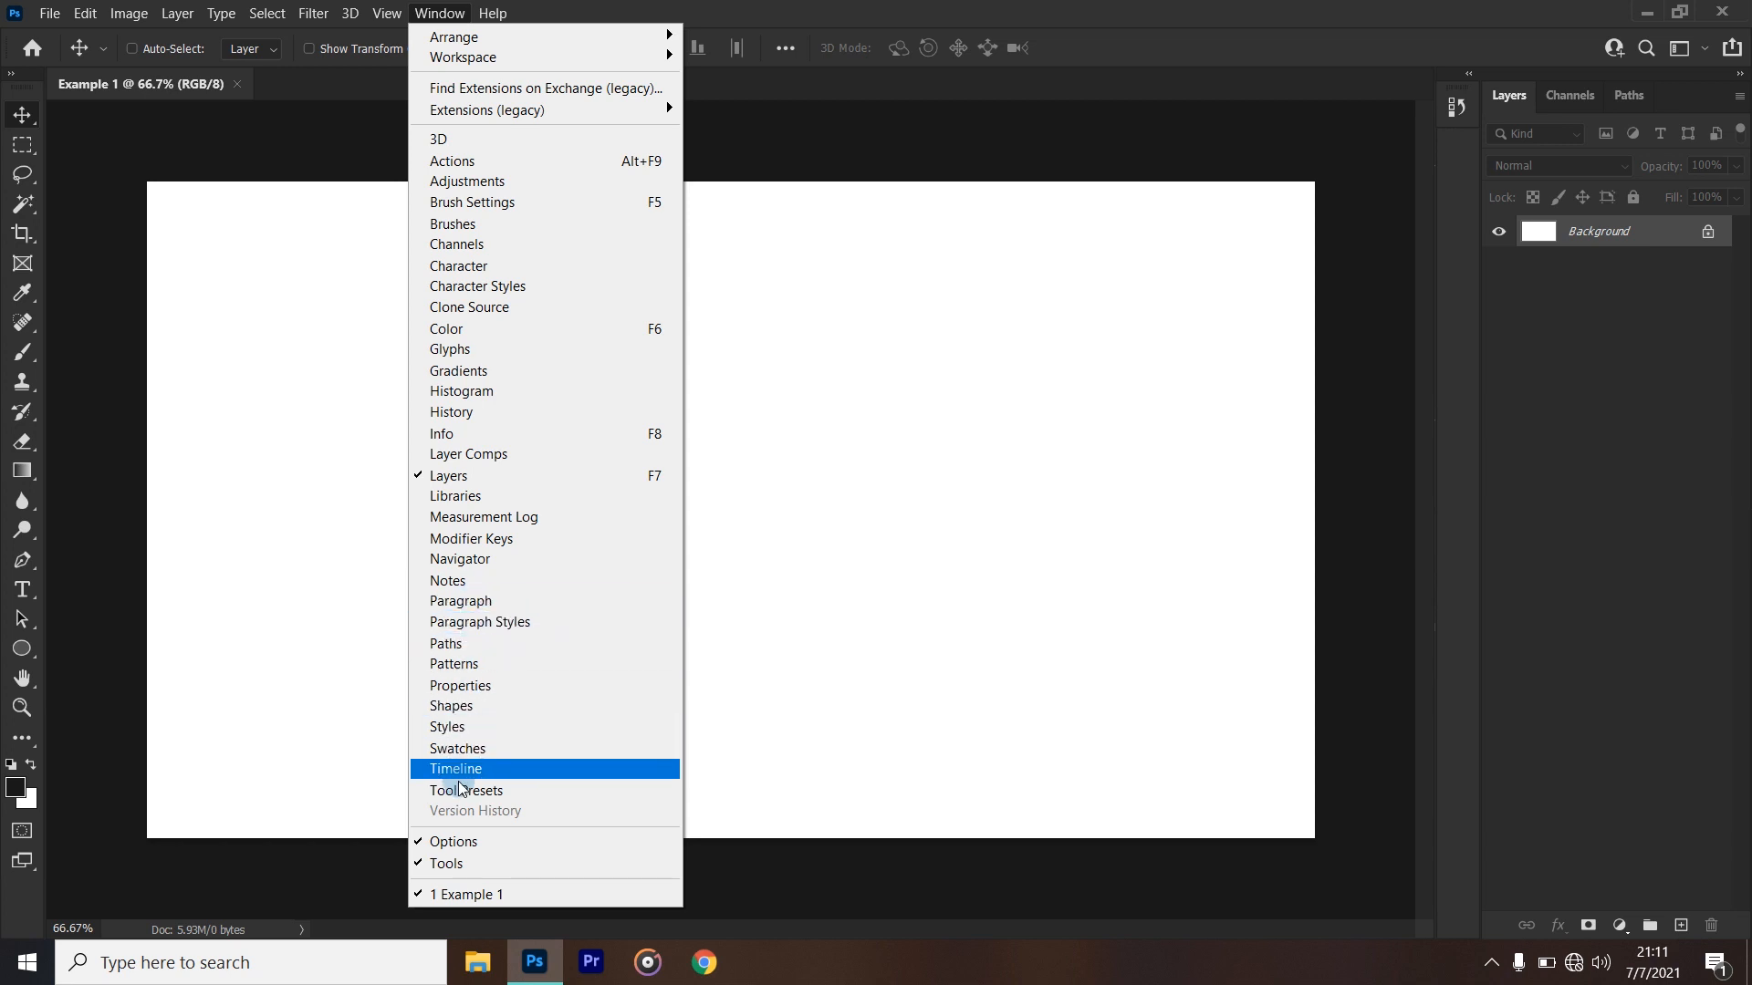
left_click(1564, 453)
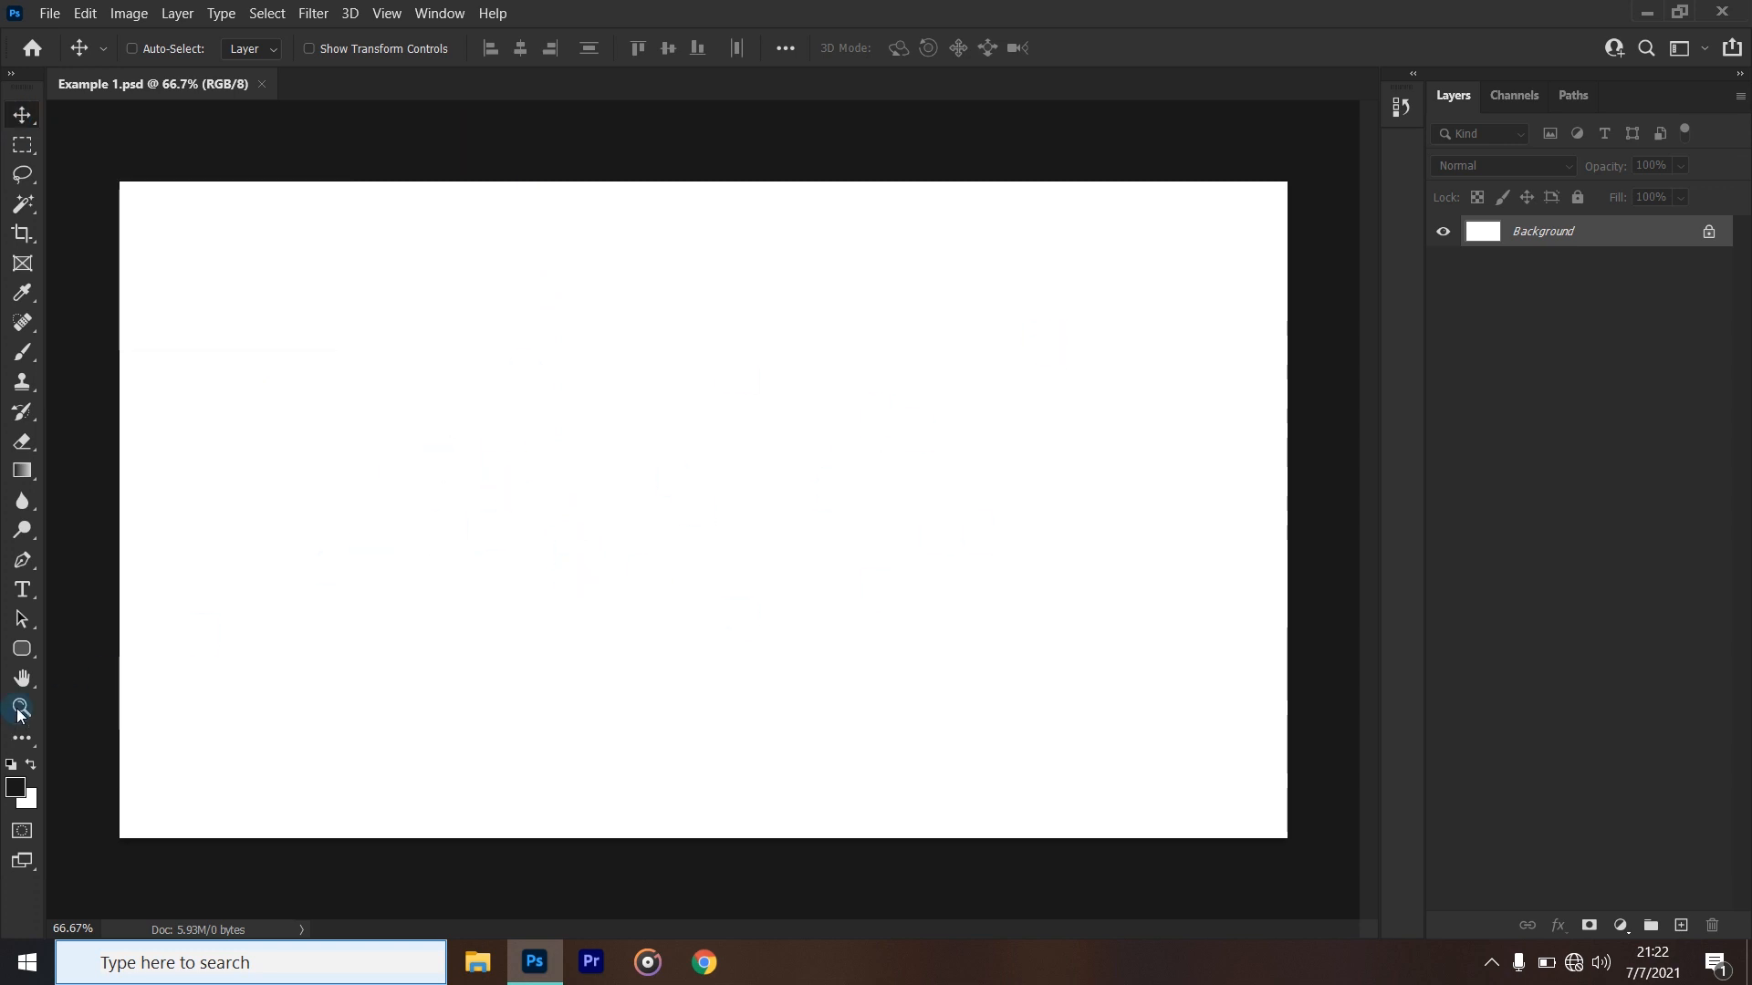
- Draw a black rounded rectangle about 524 x 505 px near the canvas centre and move it to about X 810, Y 197 px
left_click(22, 649)
left_click_drag(601, 326, 919, 631)
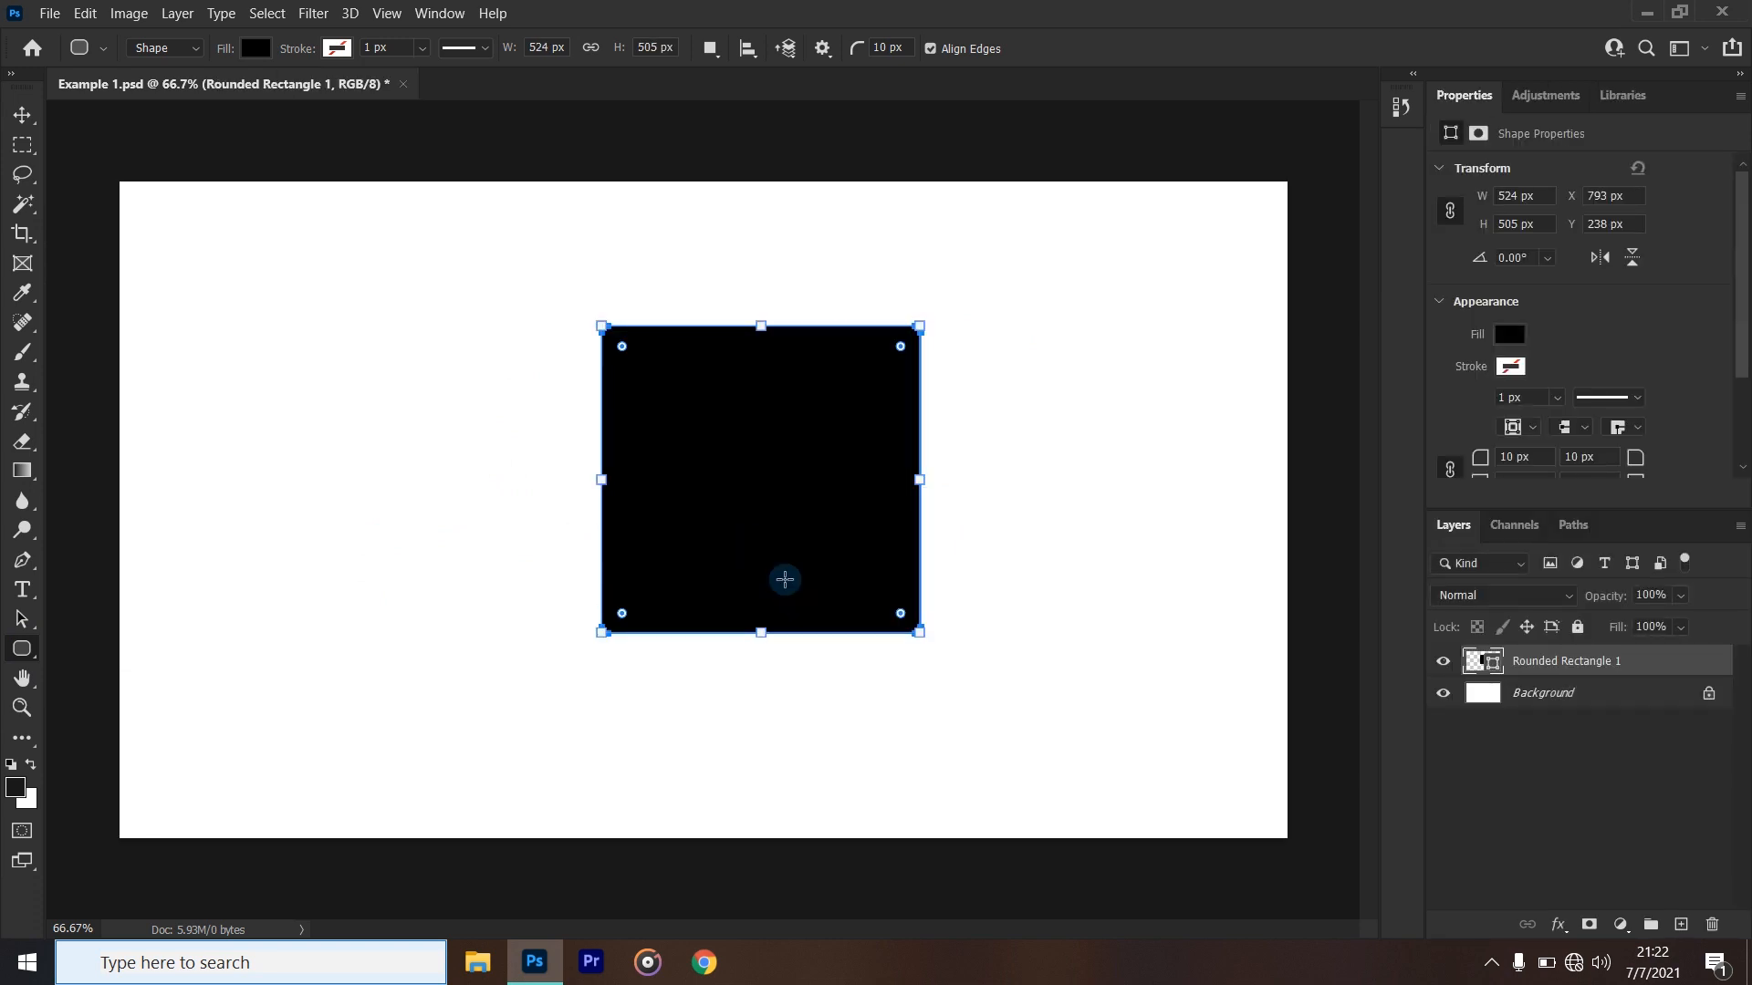
left_click(33, 117)
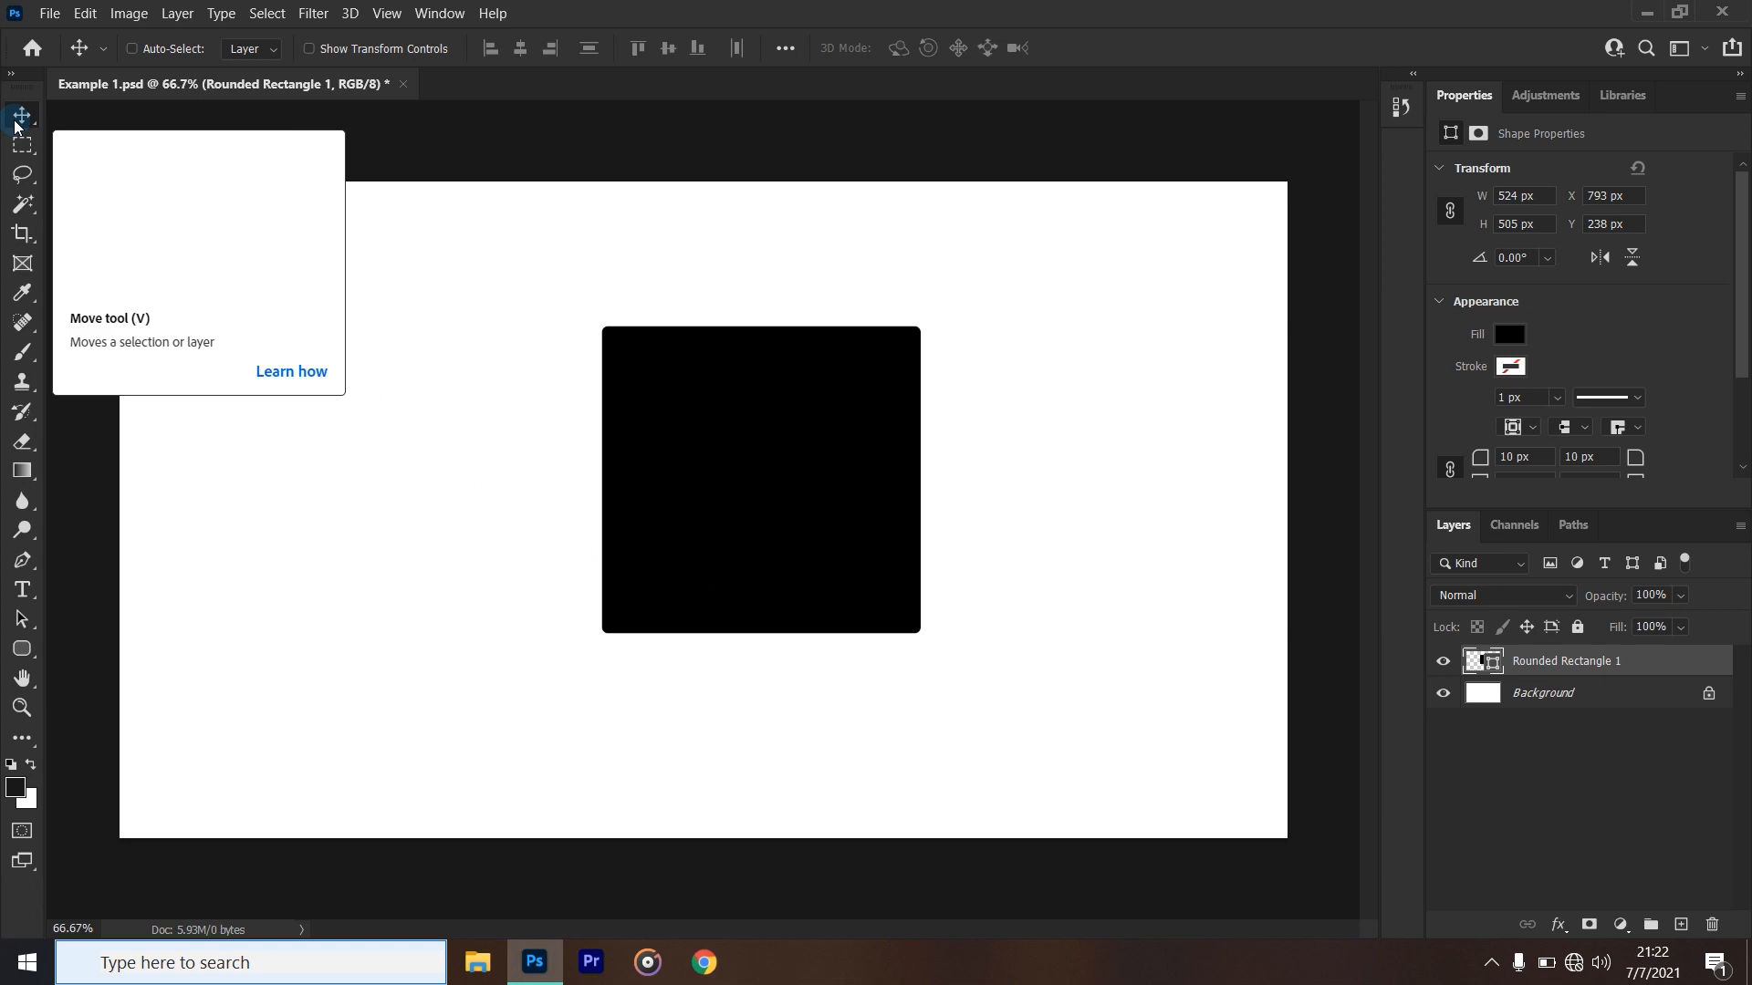
mouse_move(715, 422)
left_mouse_down()
mouse_move(460, 498)
mouse_move(632, 559)
mouse_move(777, 521)
mouse_move(508, 441)
mouse_move(648, 364)
mouse_move(1032, 380)
mouse_move(411, 419)
mouse_move(725, 401)
left_mouse_up()
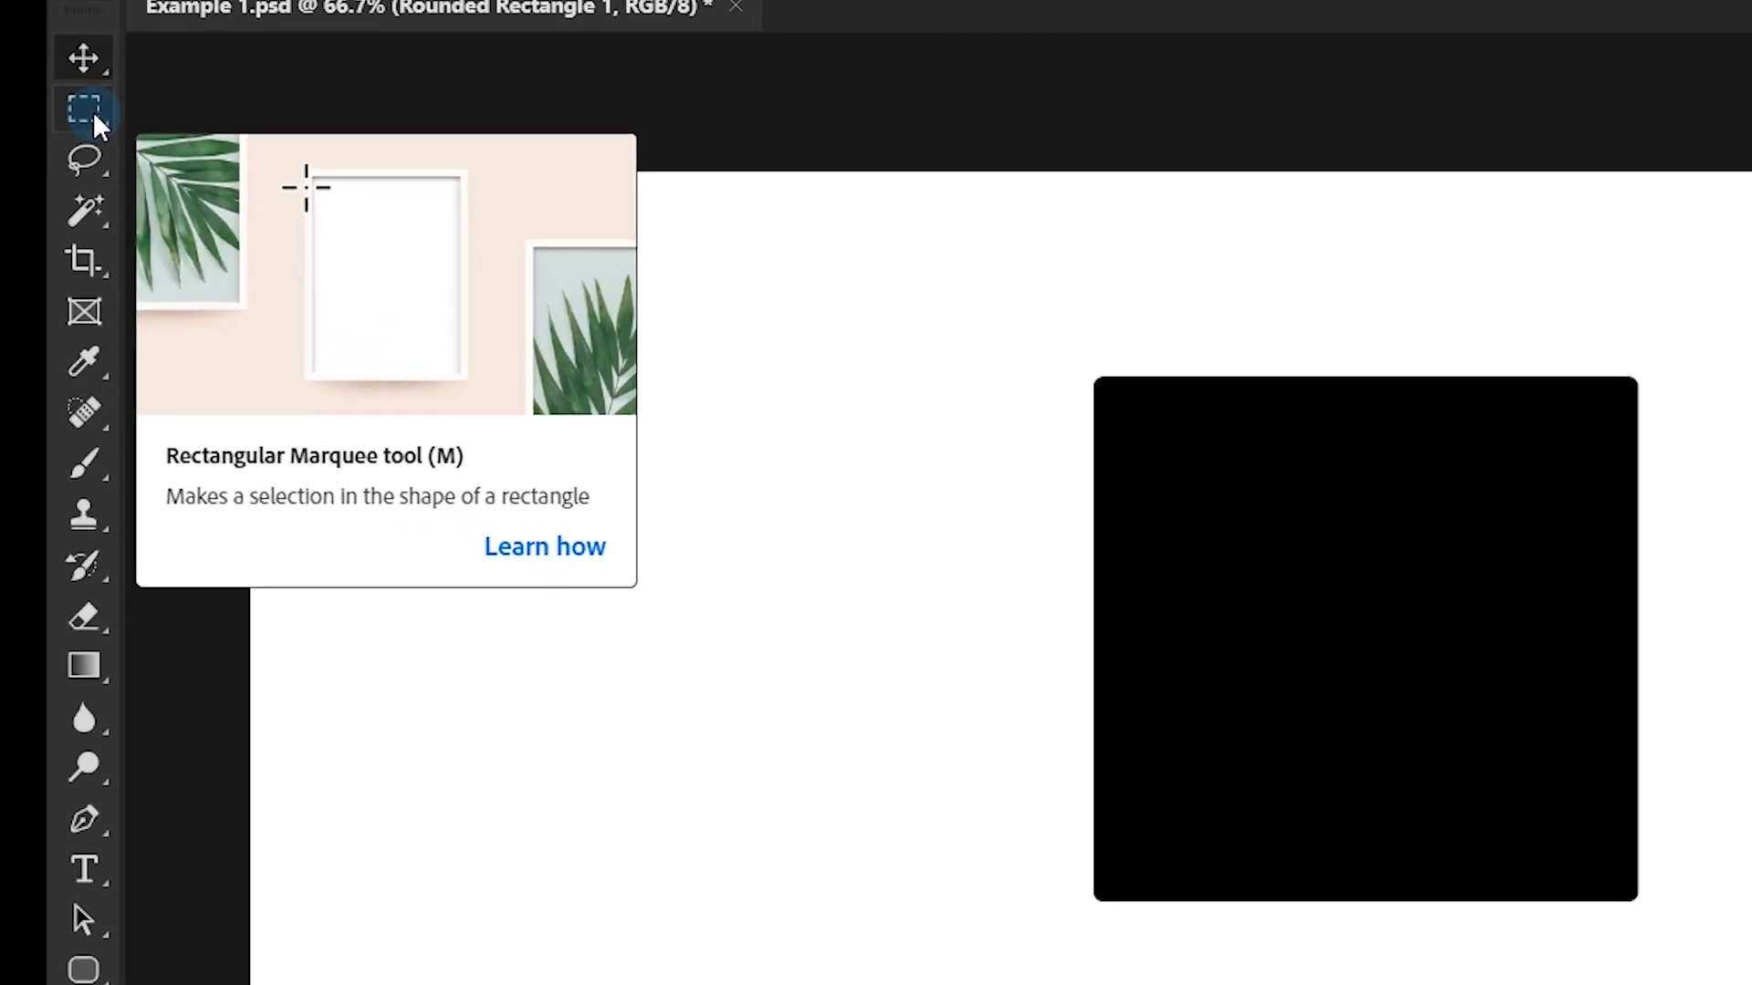
- Try the Elliptical Marquee tool and switch back to the Rectangular Marquee tool
right_click(94, 111)
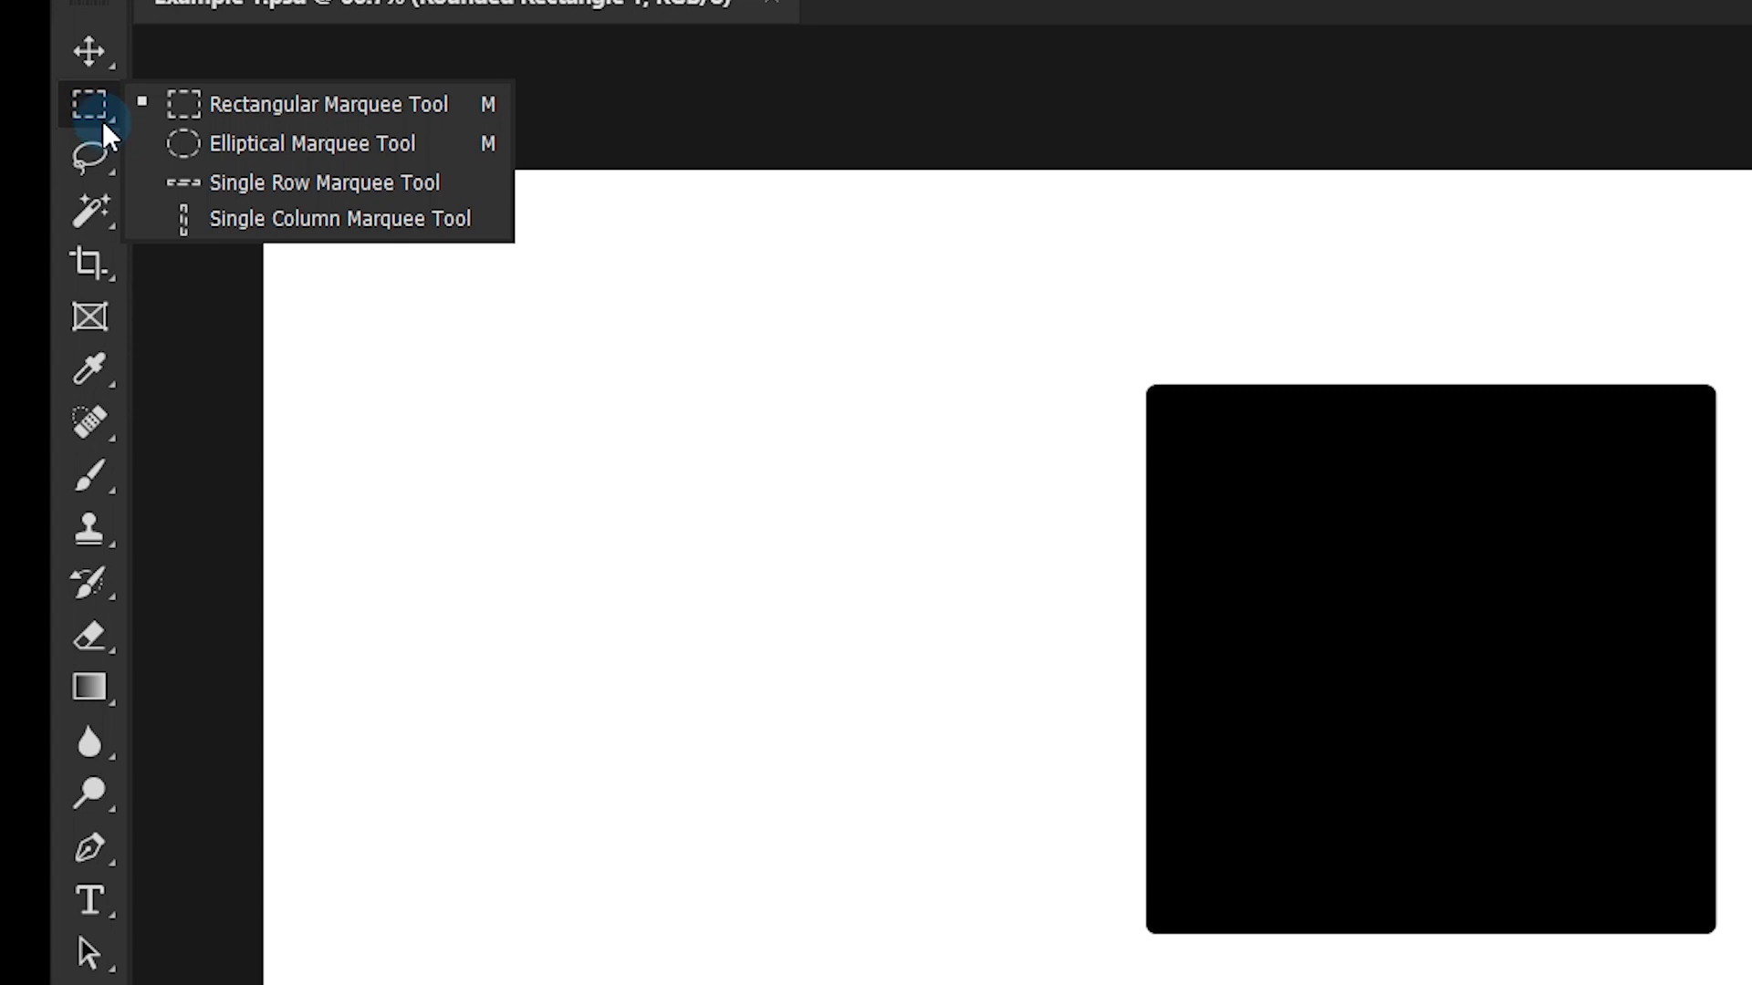
right_click(108, 117)
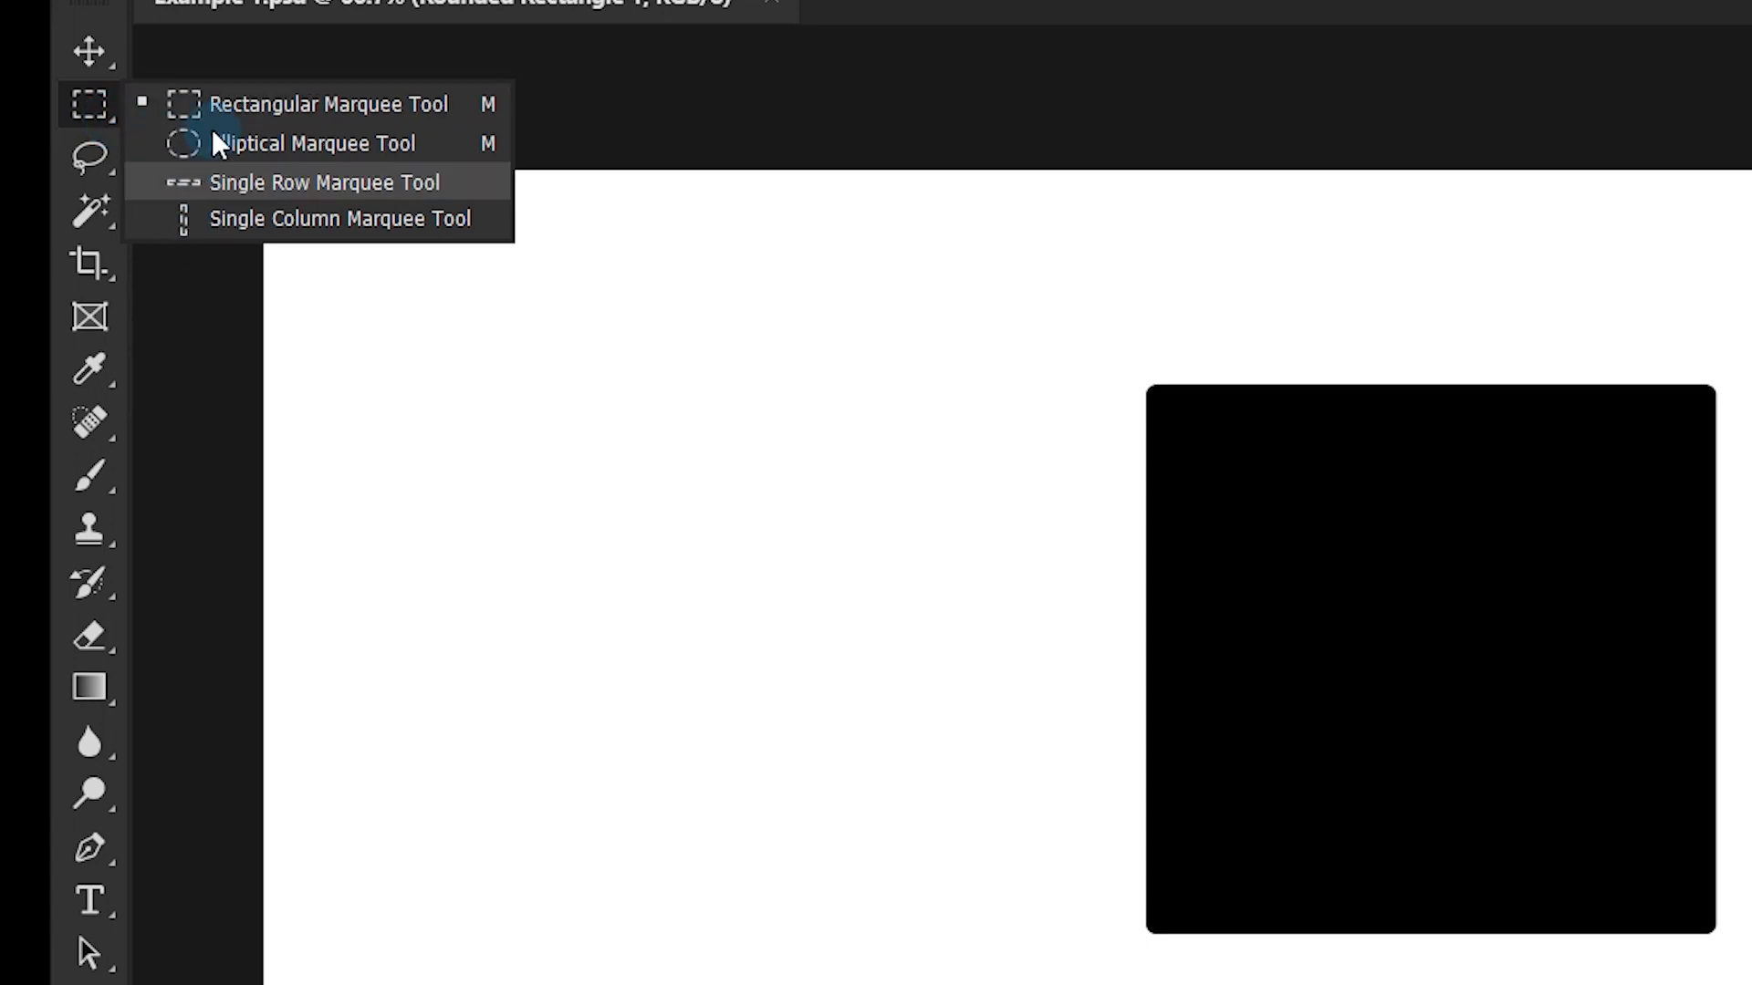
left_click(254, 148)
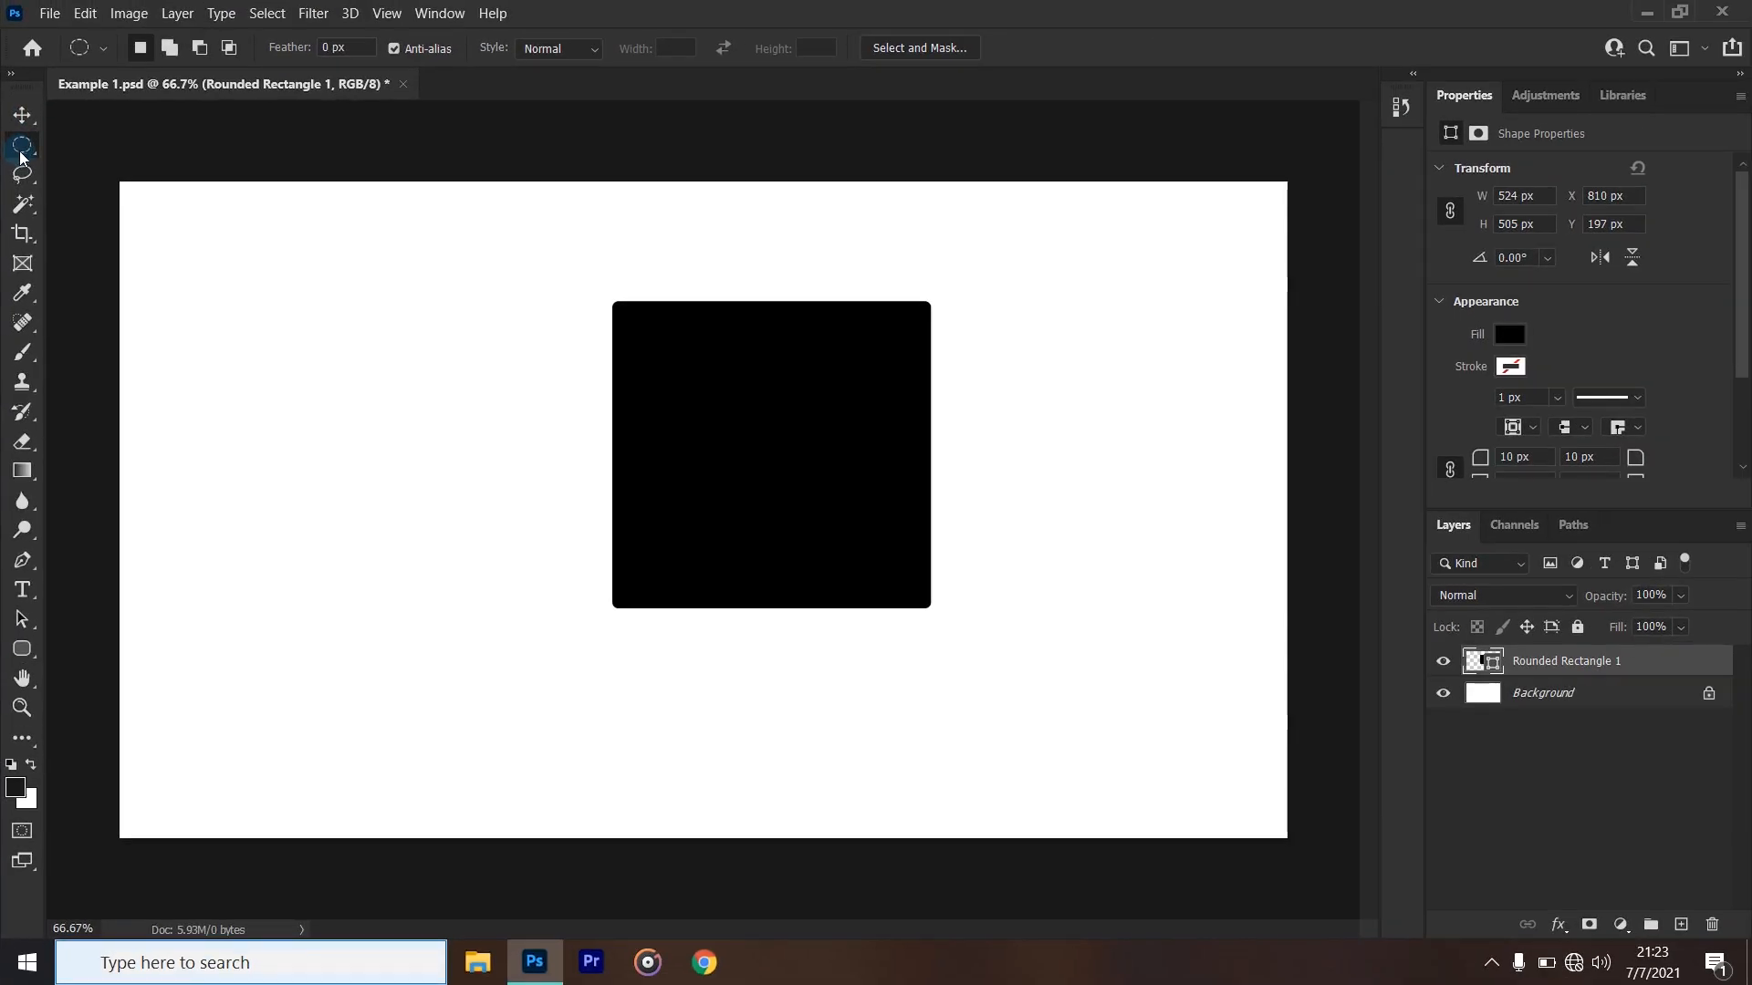
right_click(21, 157)
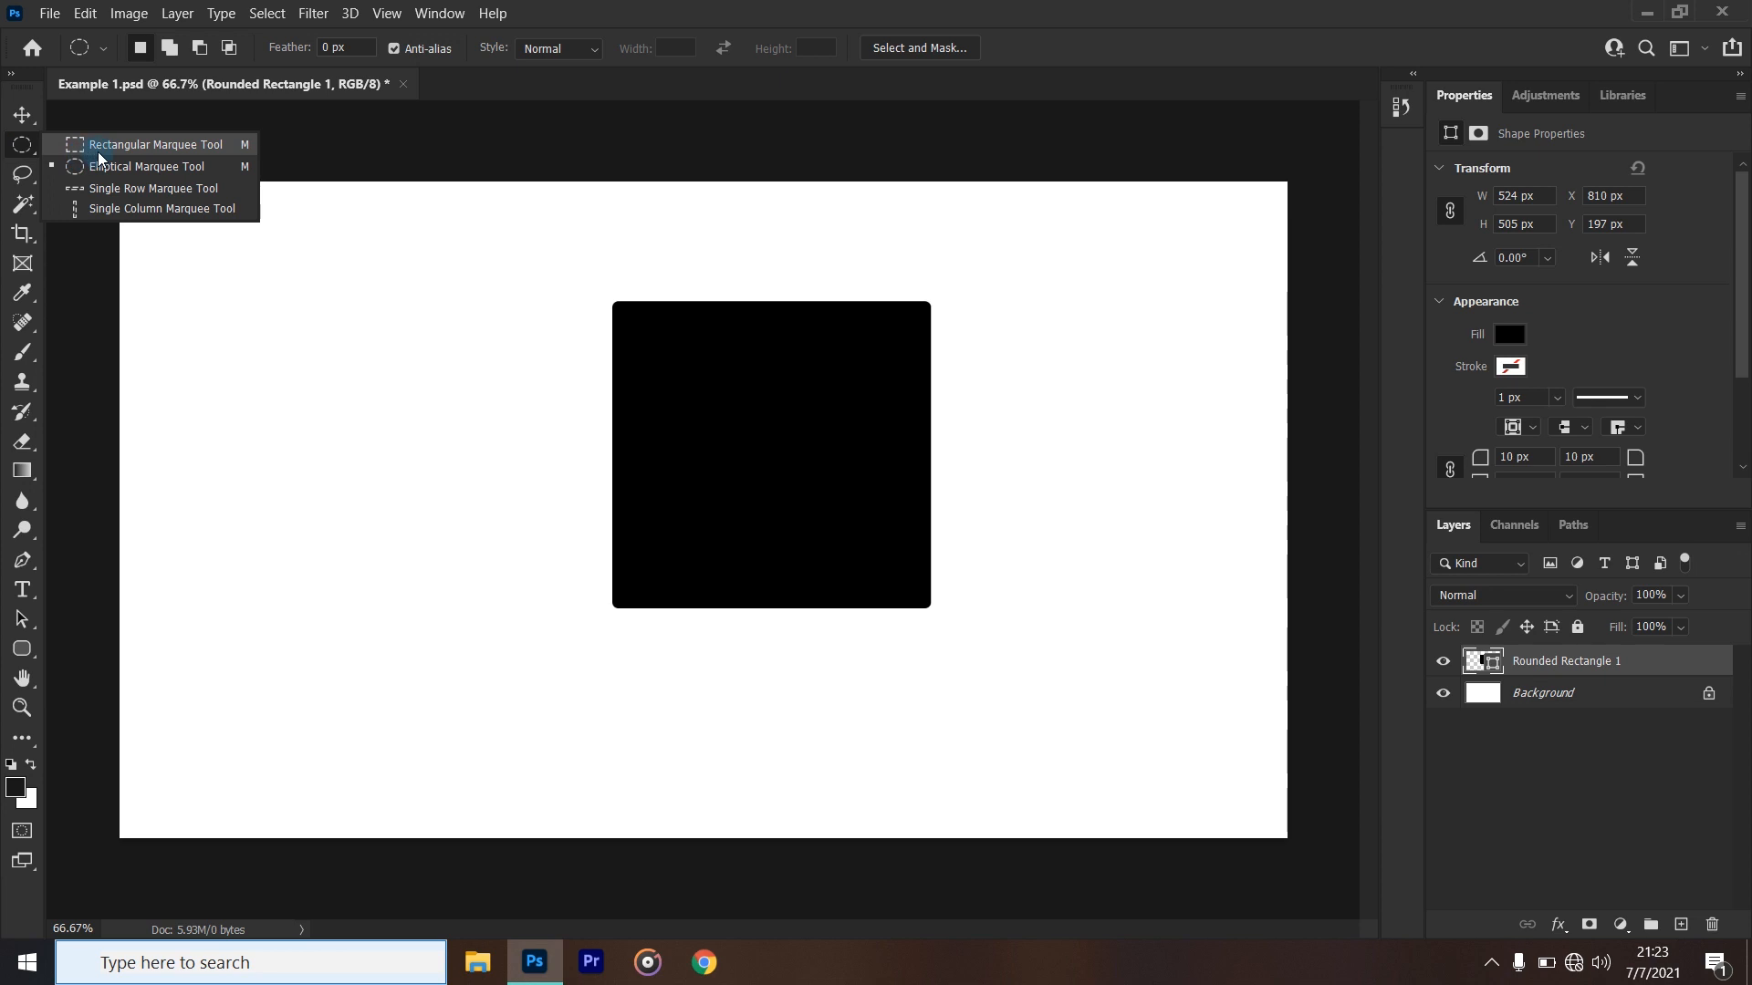
left_click(78, 138)
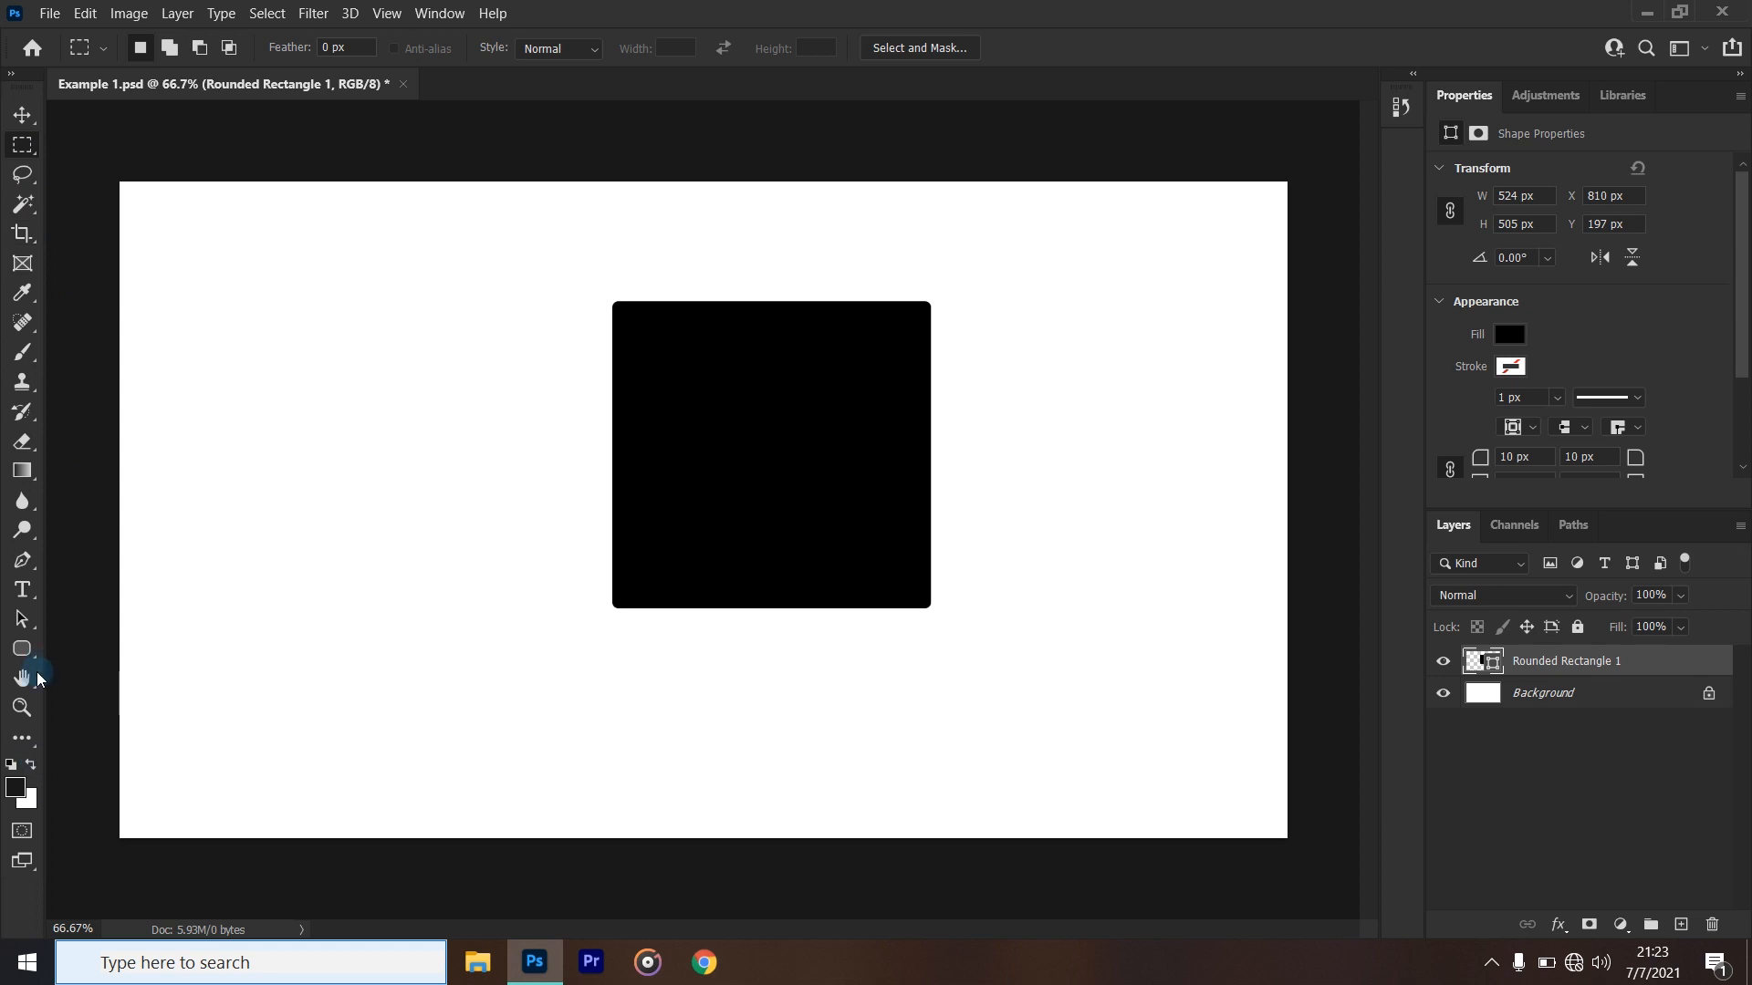
- Draw a second rounded rectangle about 470 x 542 px overlapping the black one's lower-left corner, and fill it with light blue
left_click(22, 648)
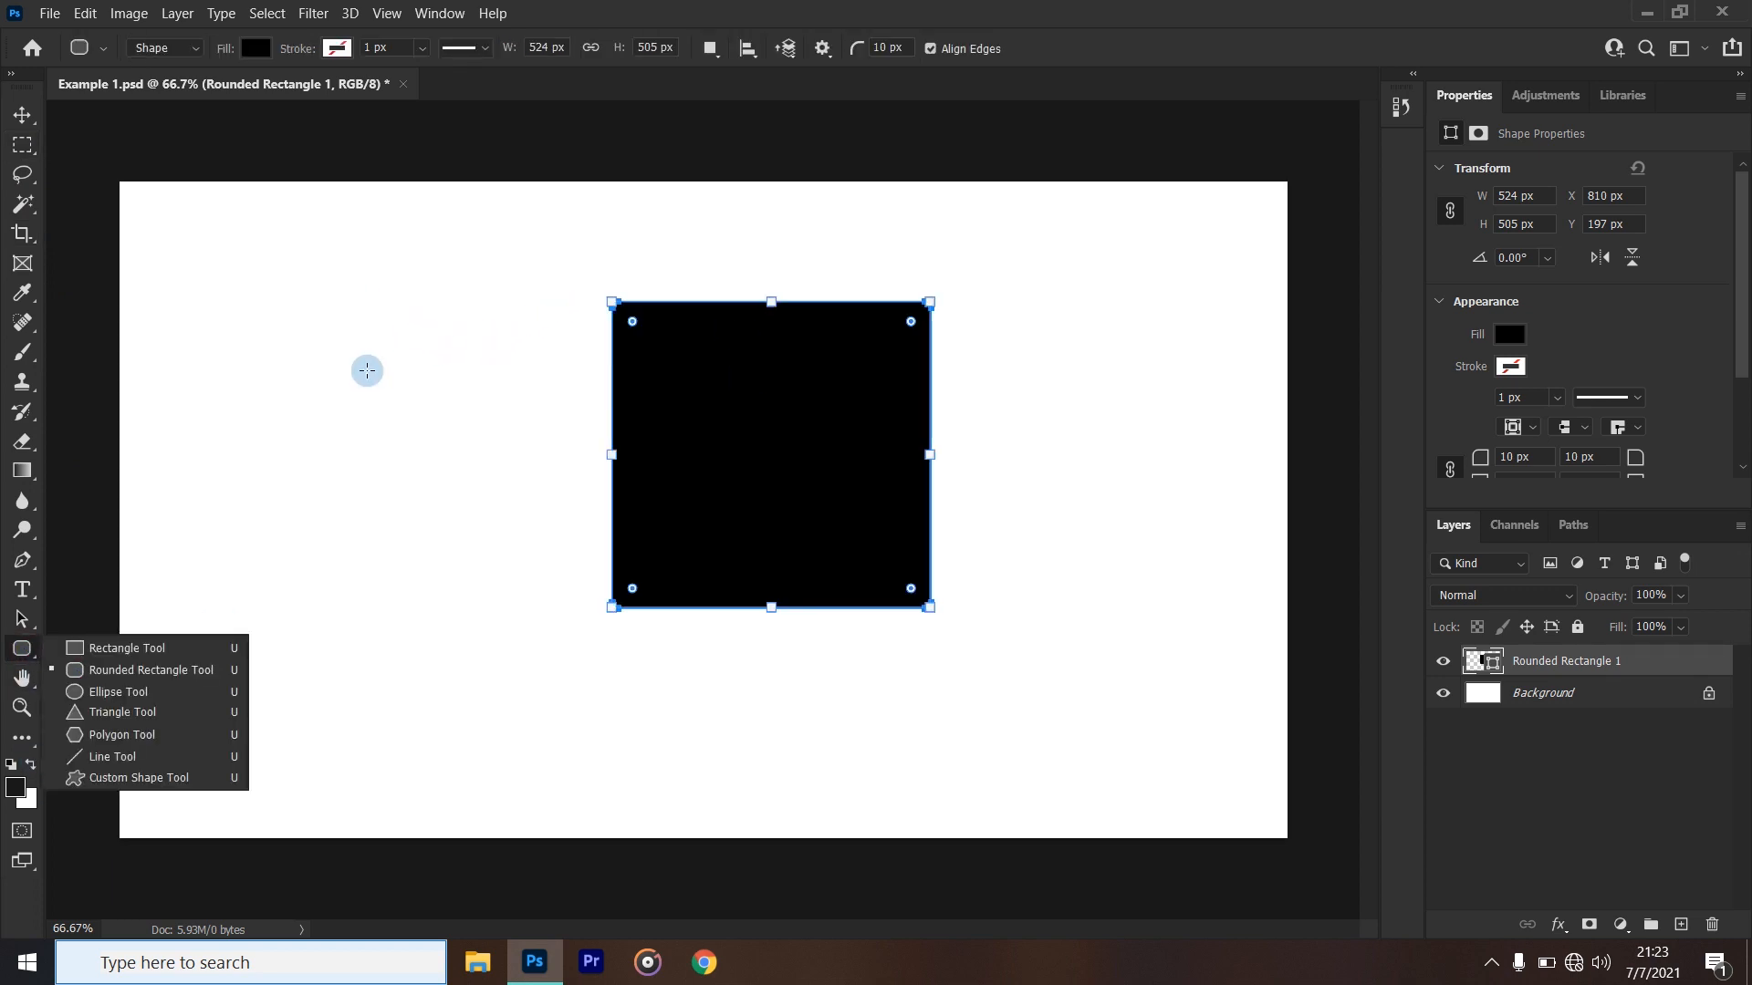
left_click_drag(391, 397, 677, 727)
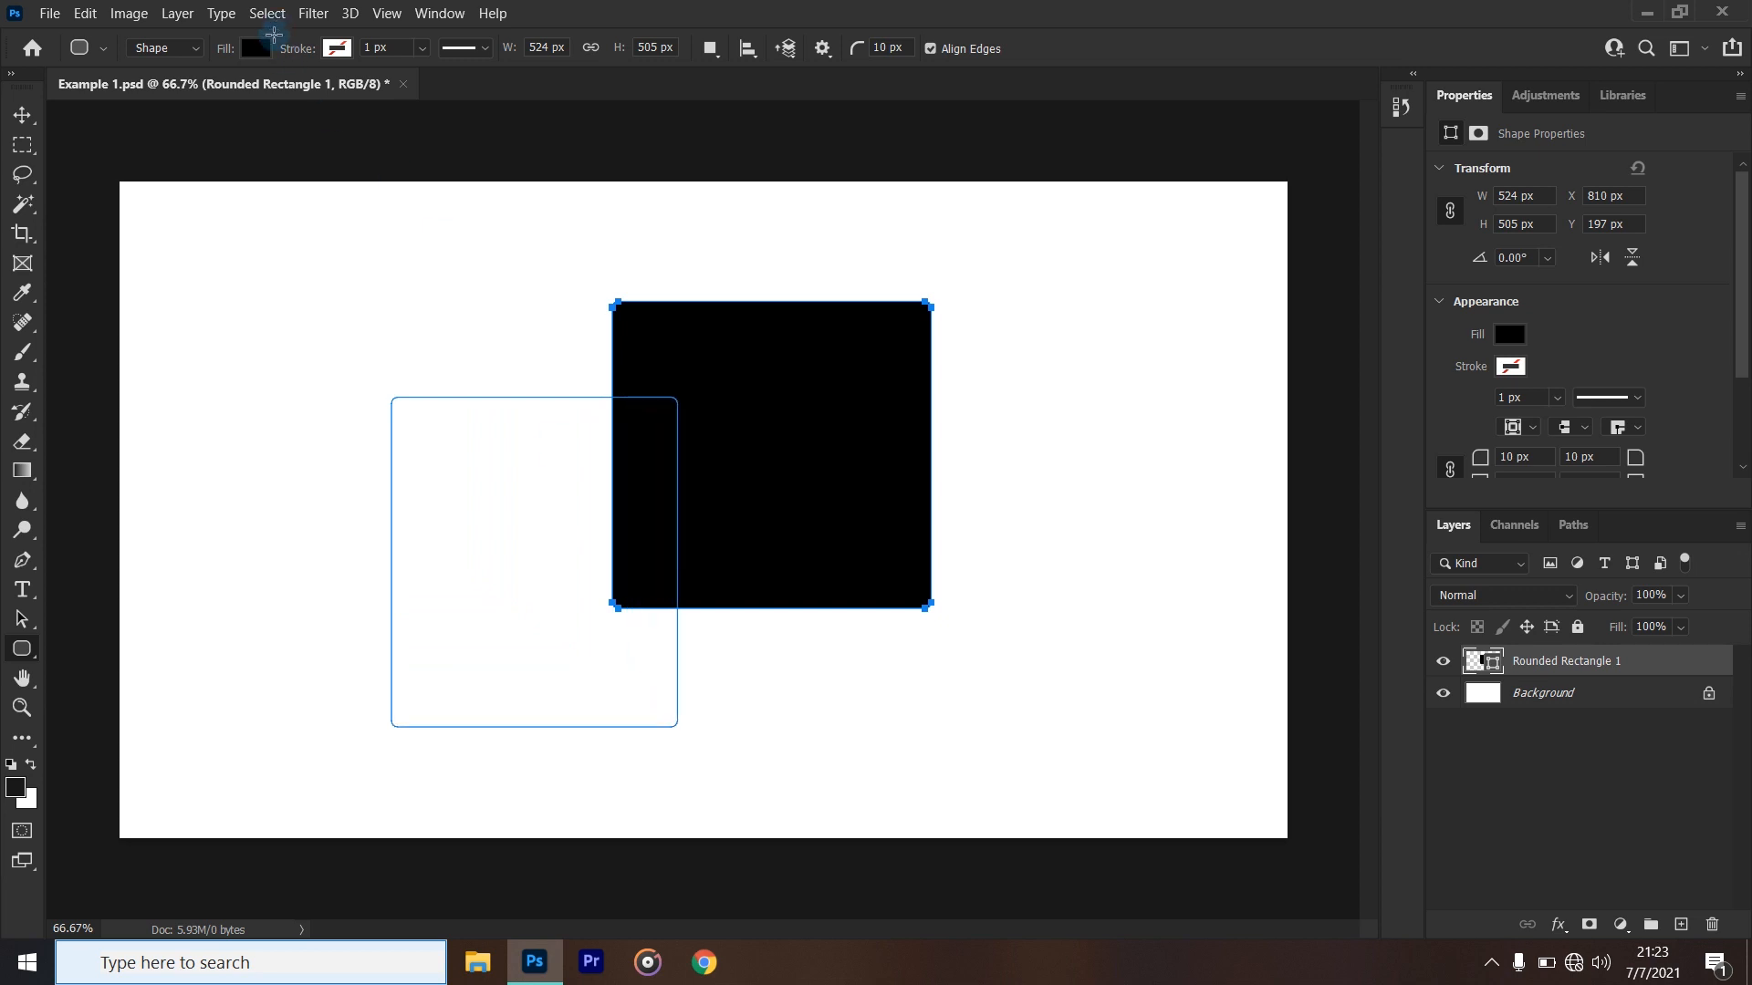
left_click(258, 50)
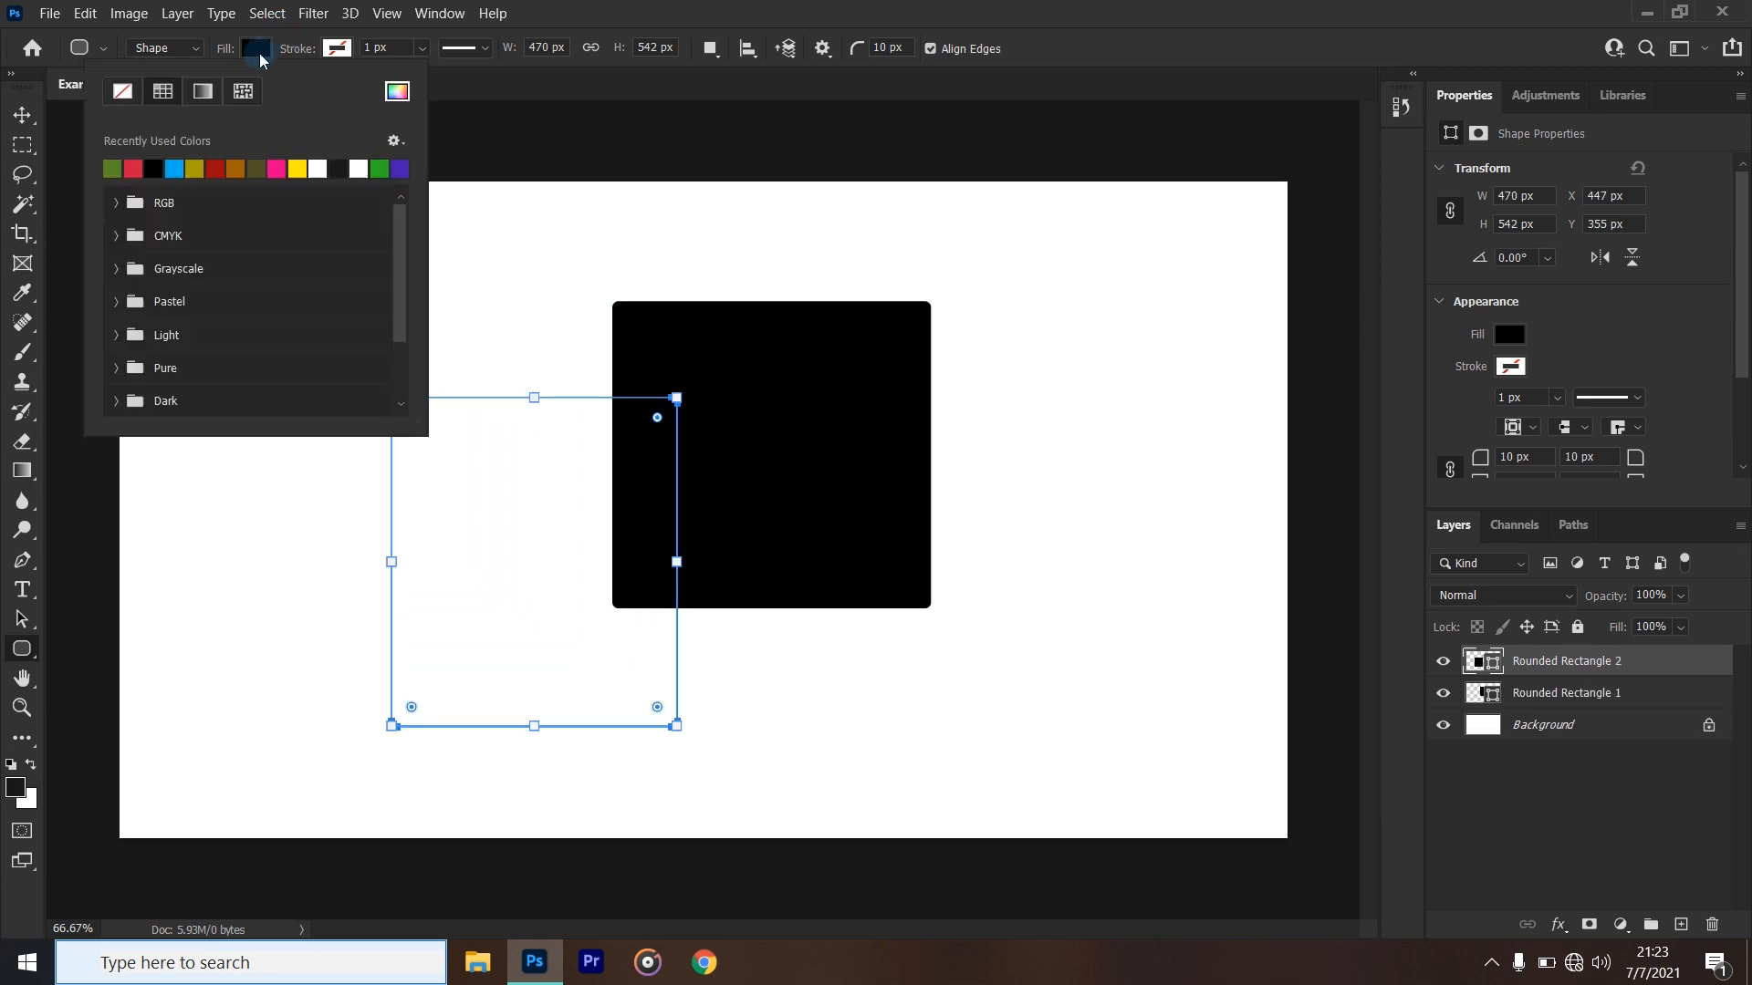
left_click(180, 168)
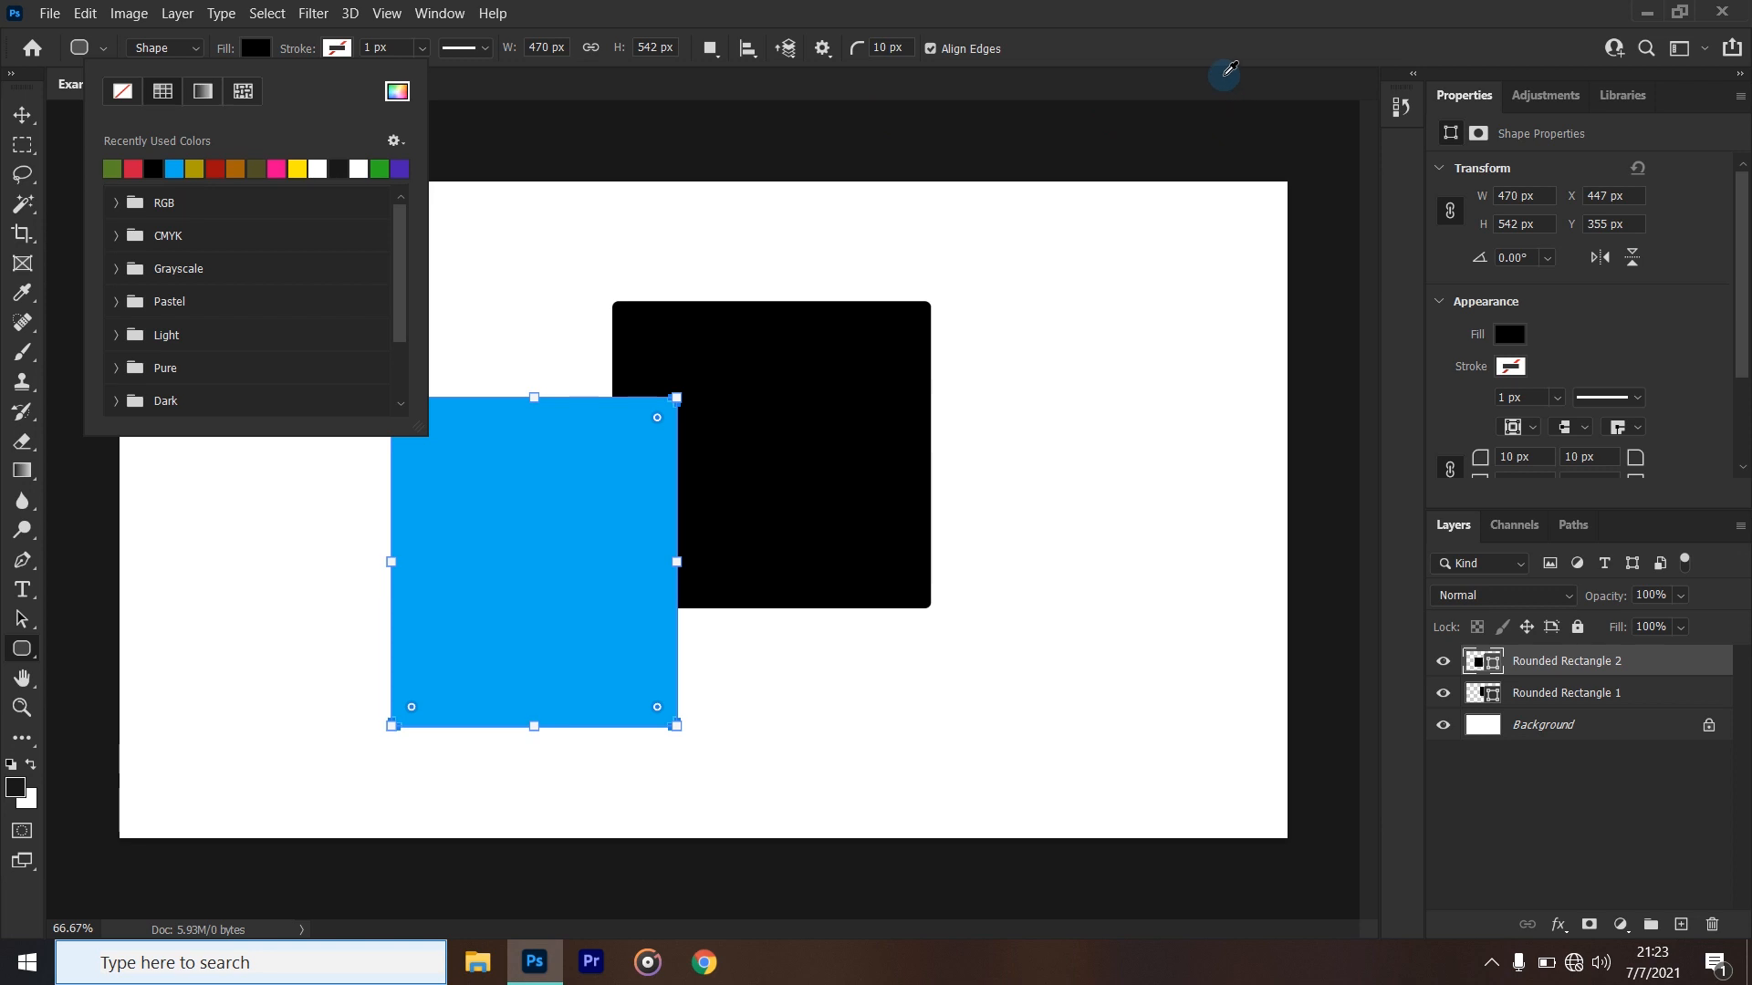
left_click(69, 174)
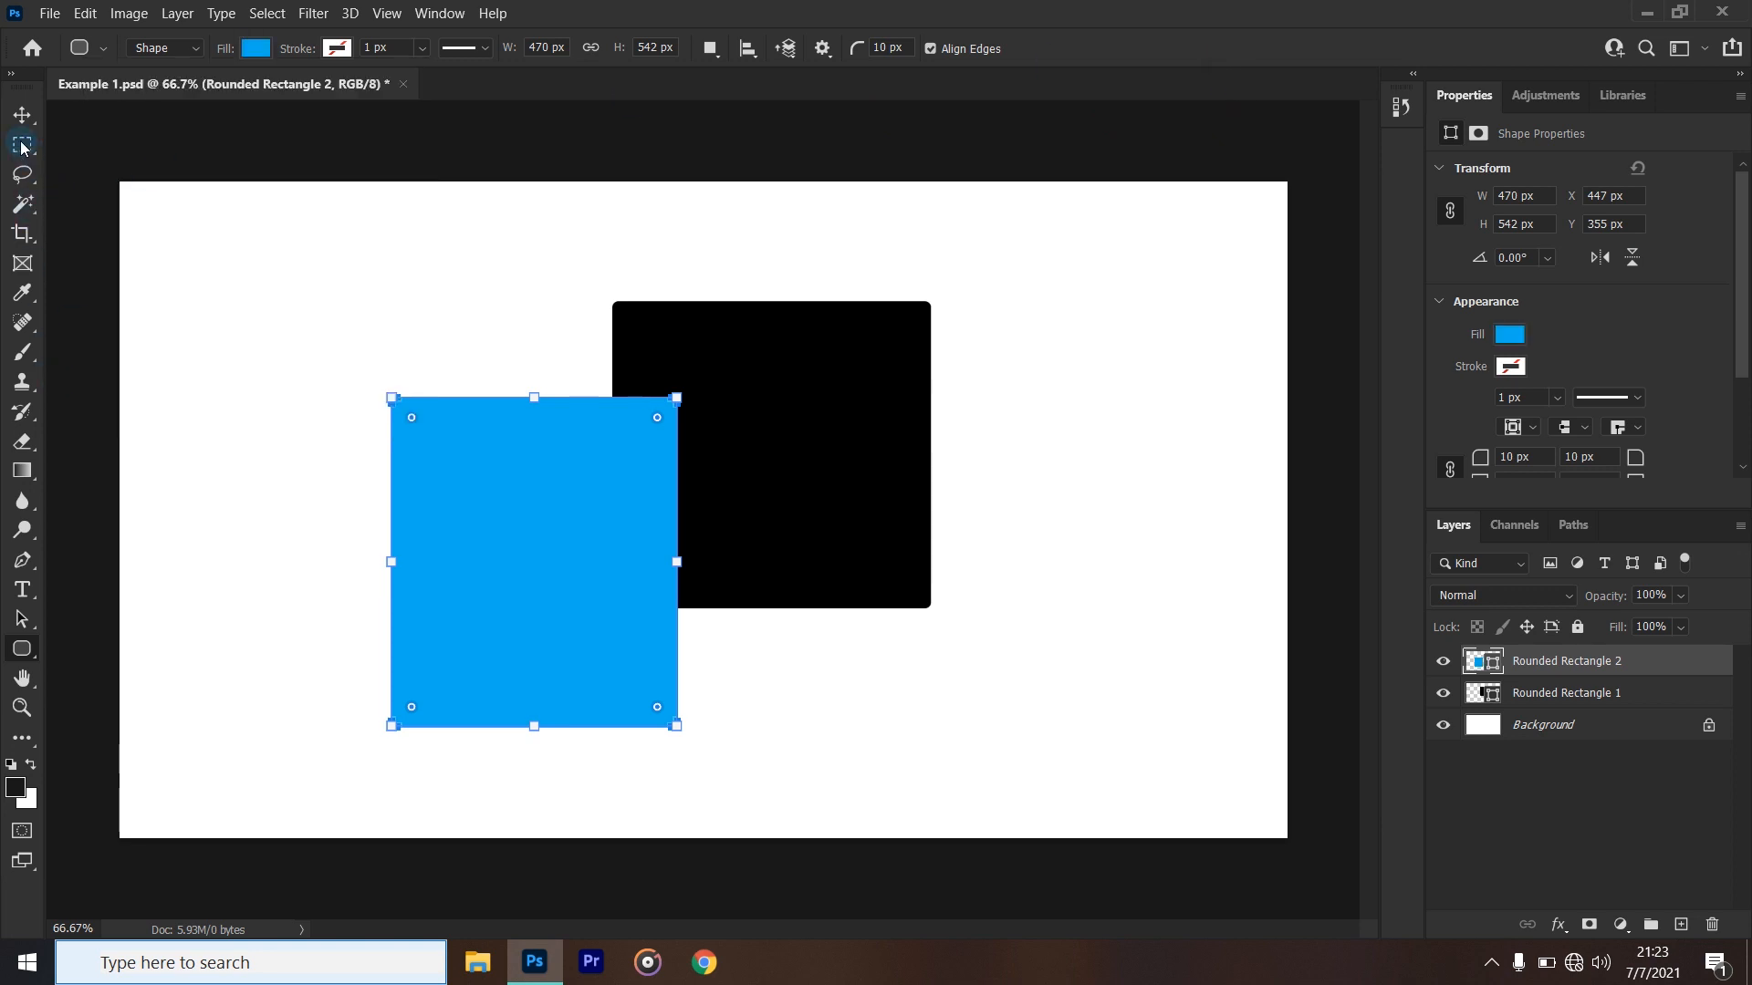
- Merge the two rounded rectangle shape layers into one and rasterize the merged layer
left_click(1547, 695)
right_click(1595, 676)
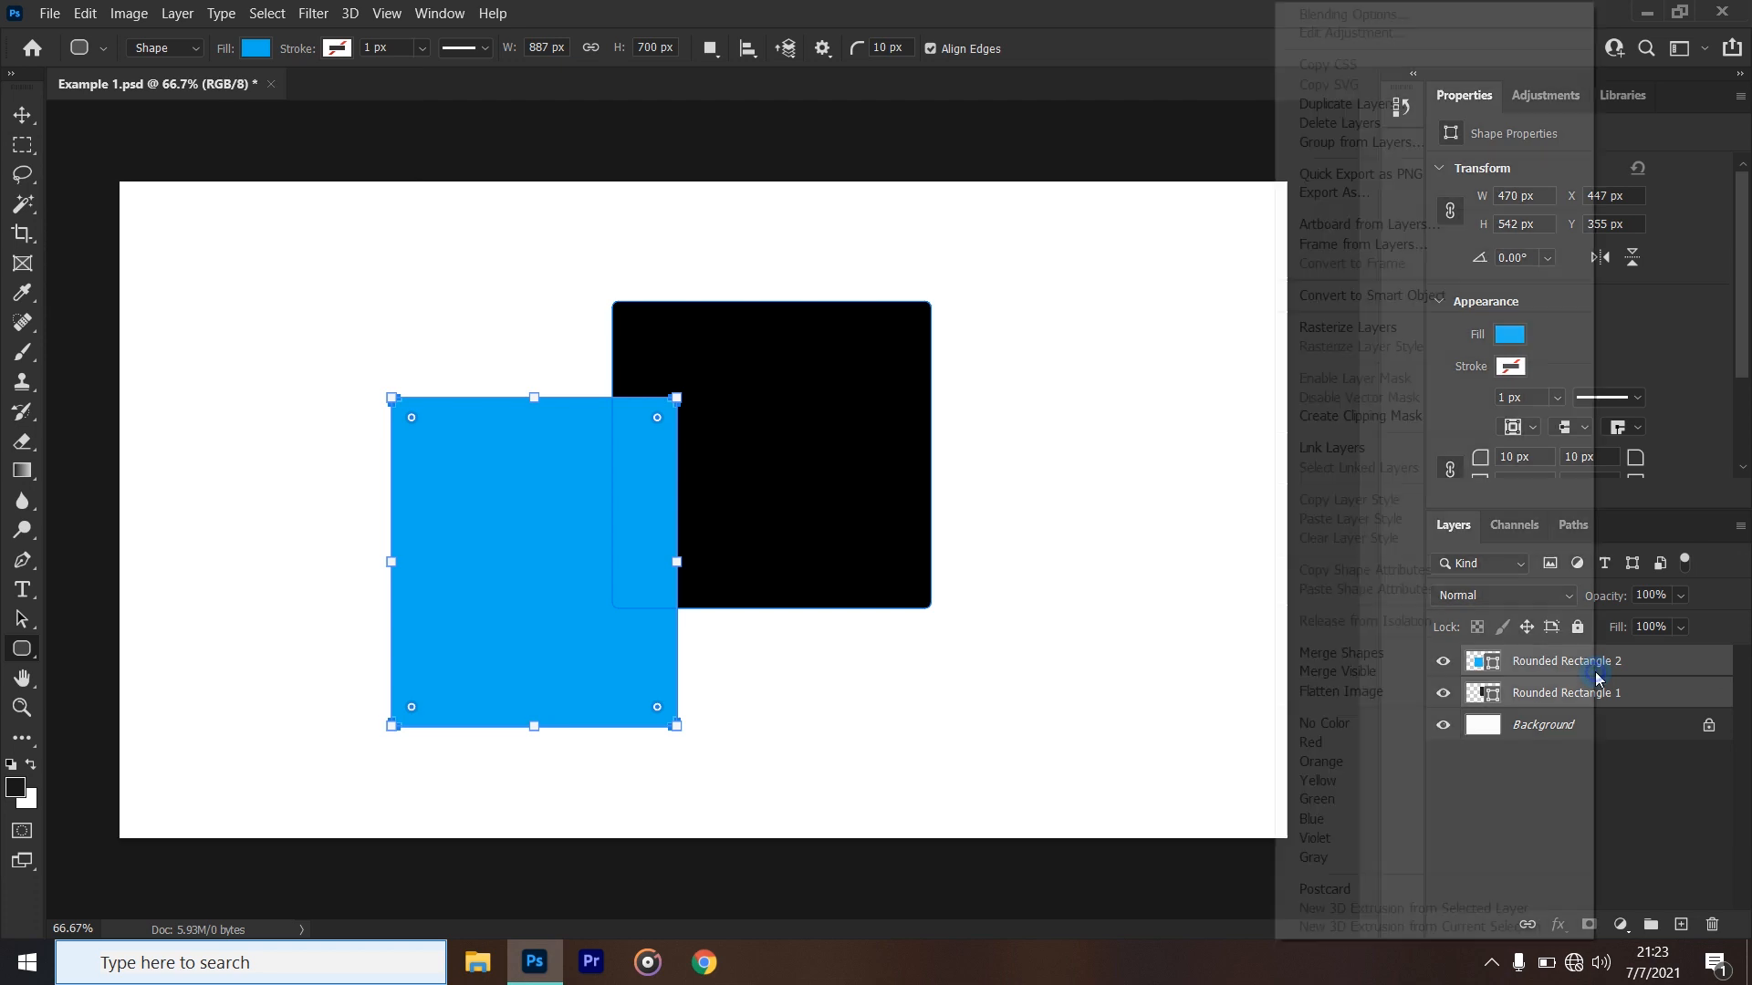
left_click(1373, 653)
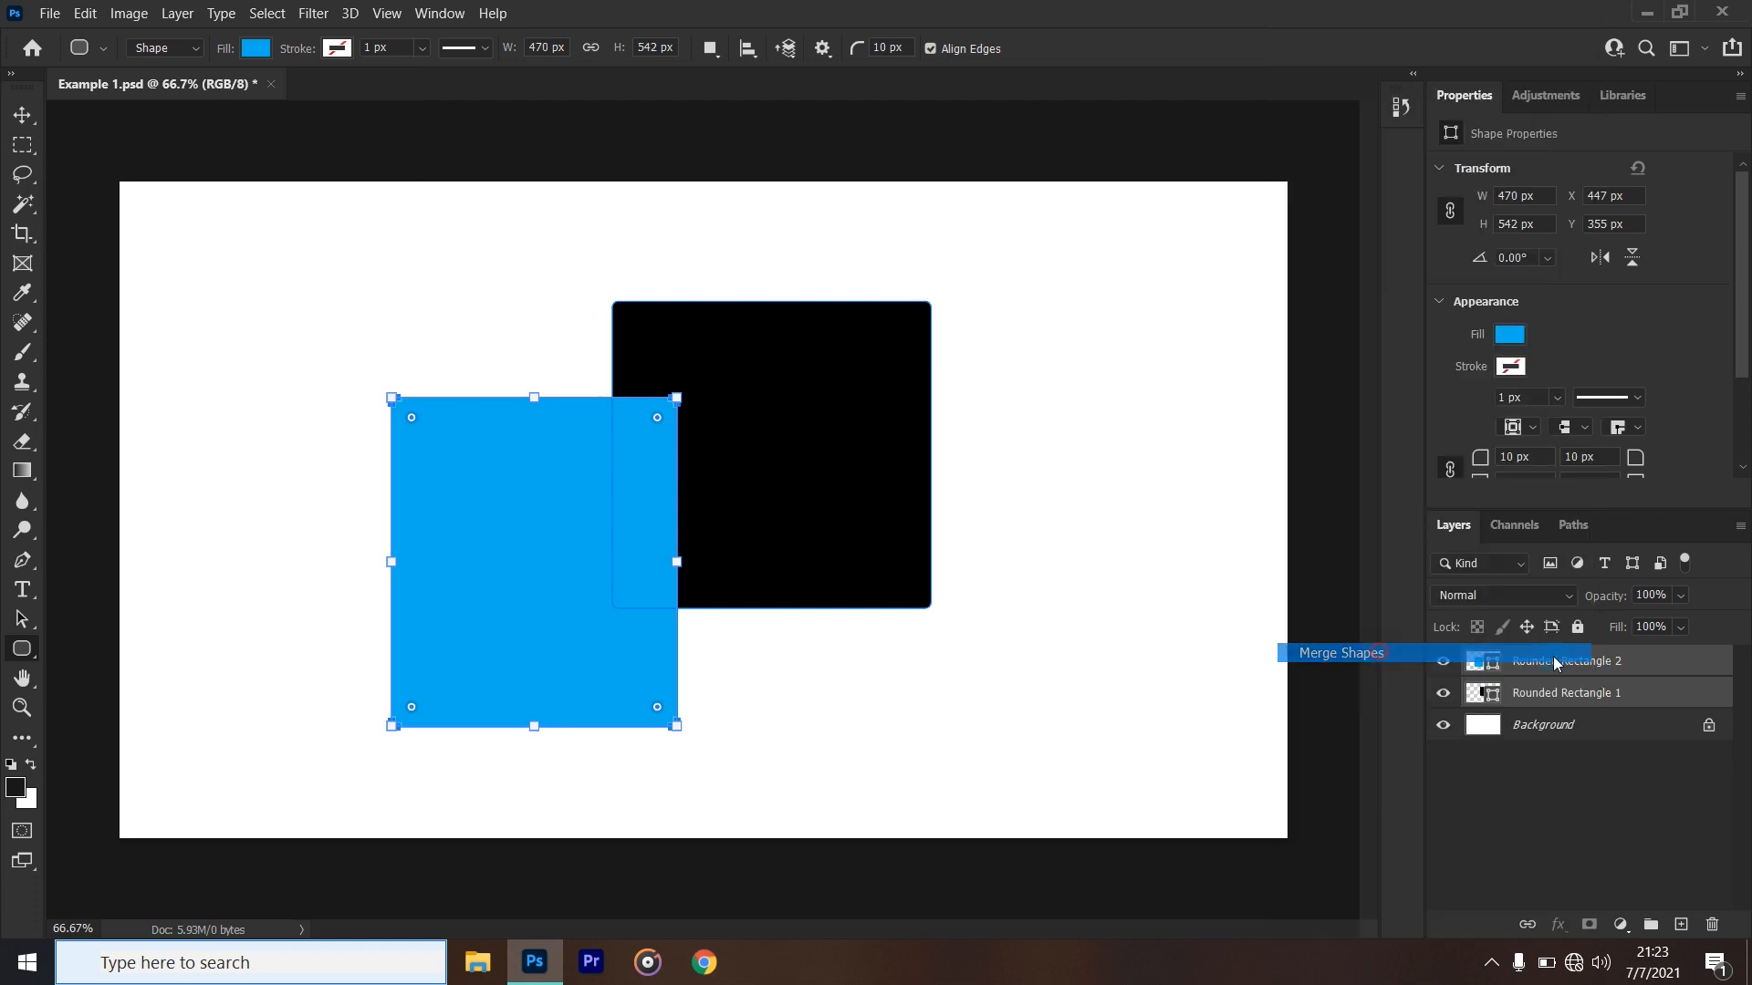
right_click(1622, 663)
left_click(1373, 330)
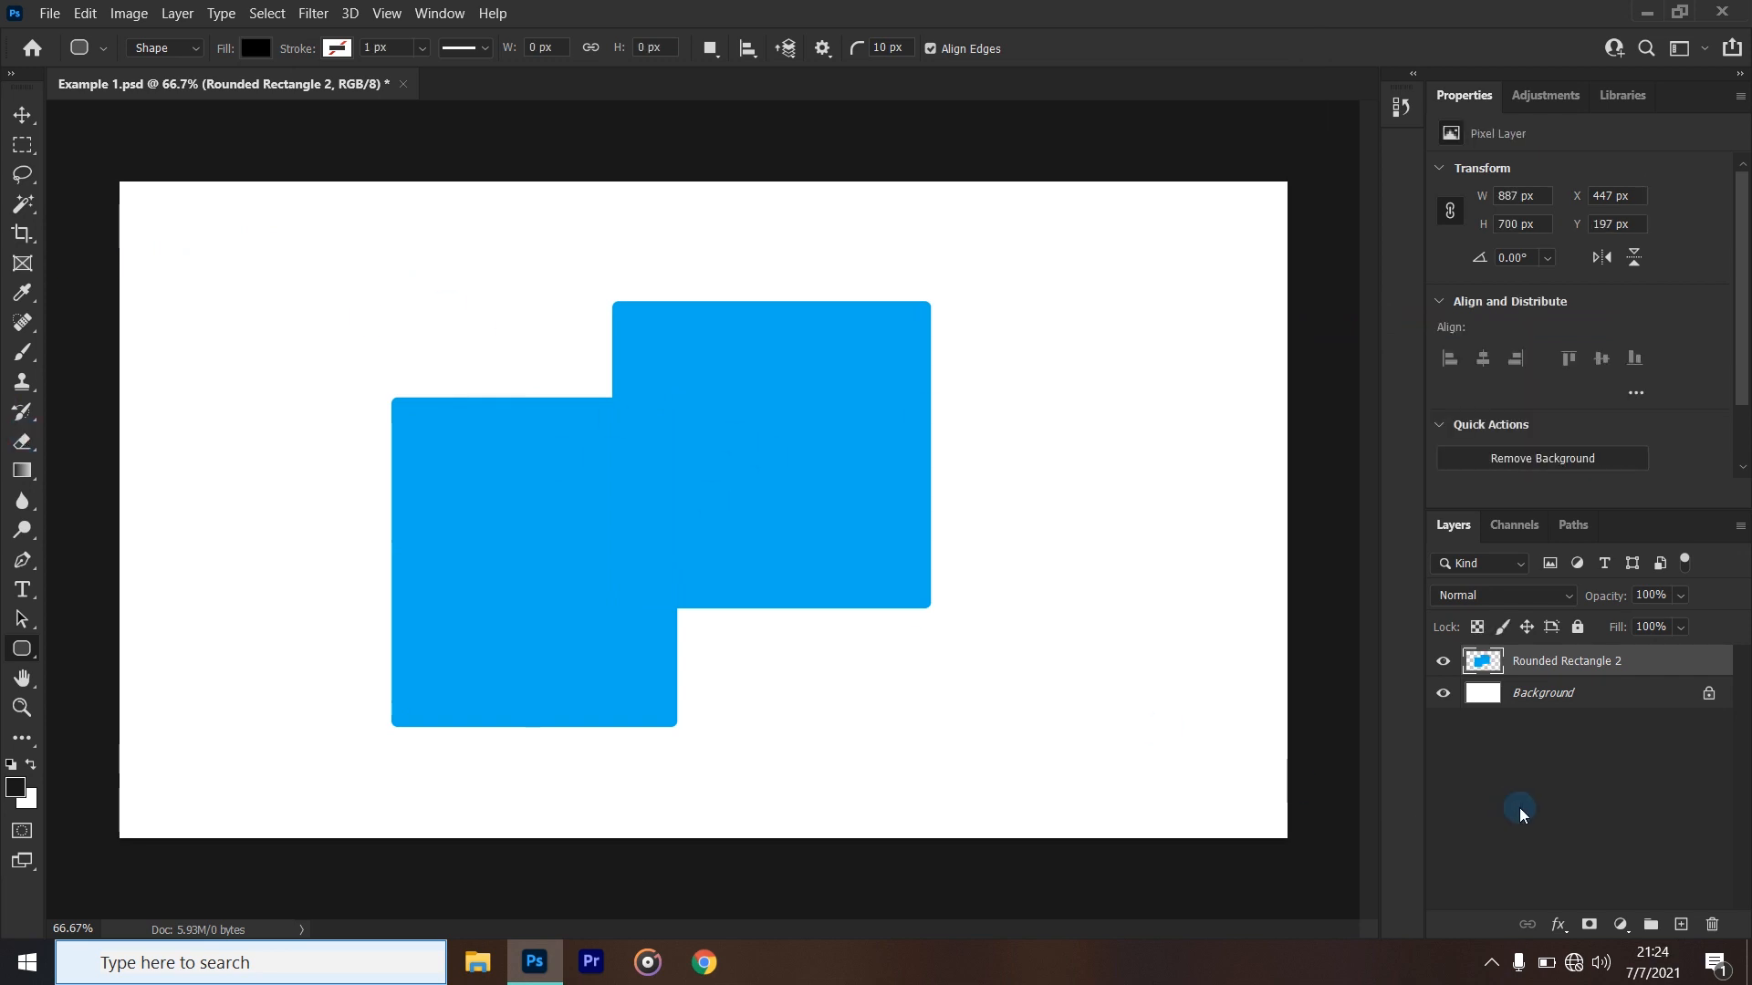
- Make a rectangular marquee selection about 336 x 429 px over the blue shape's upper inner corner
left_click(19, 173)
left_click(22, 144)
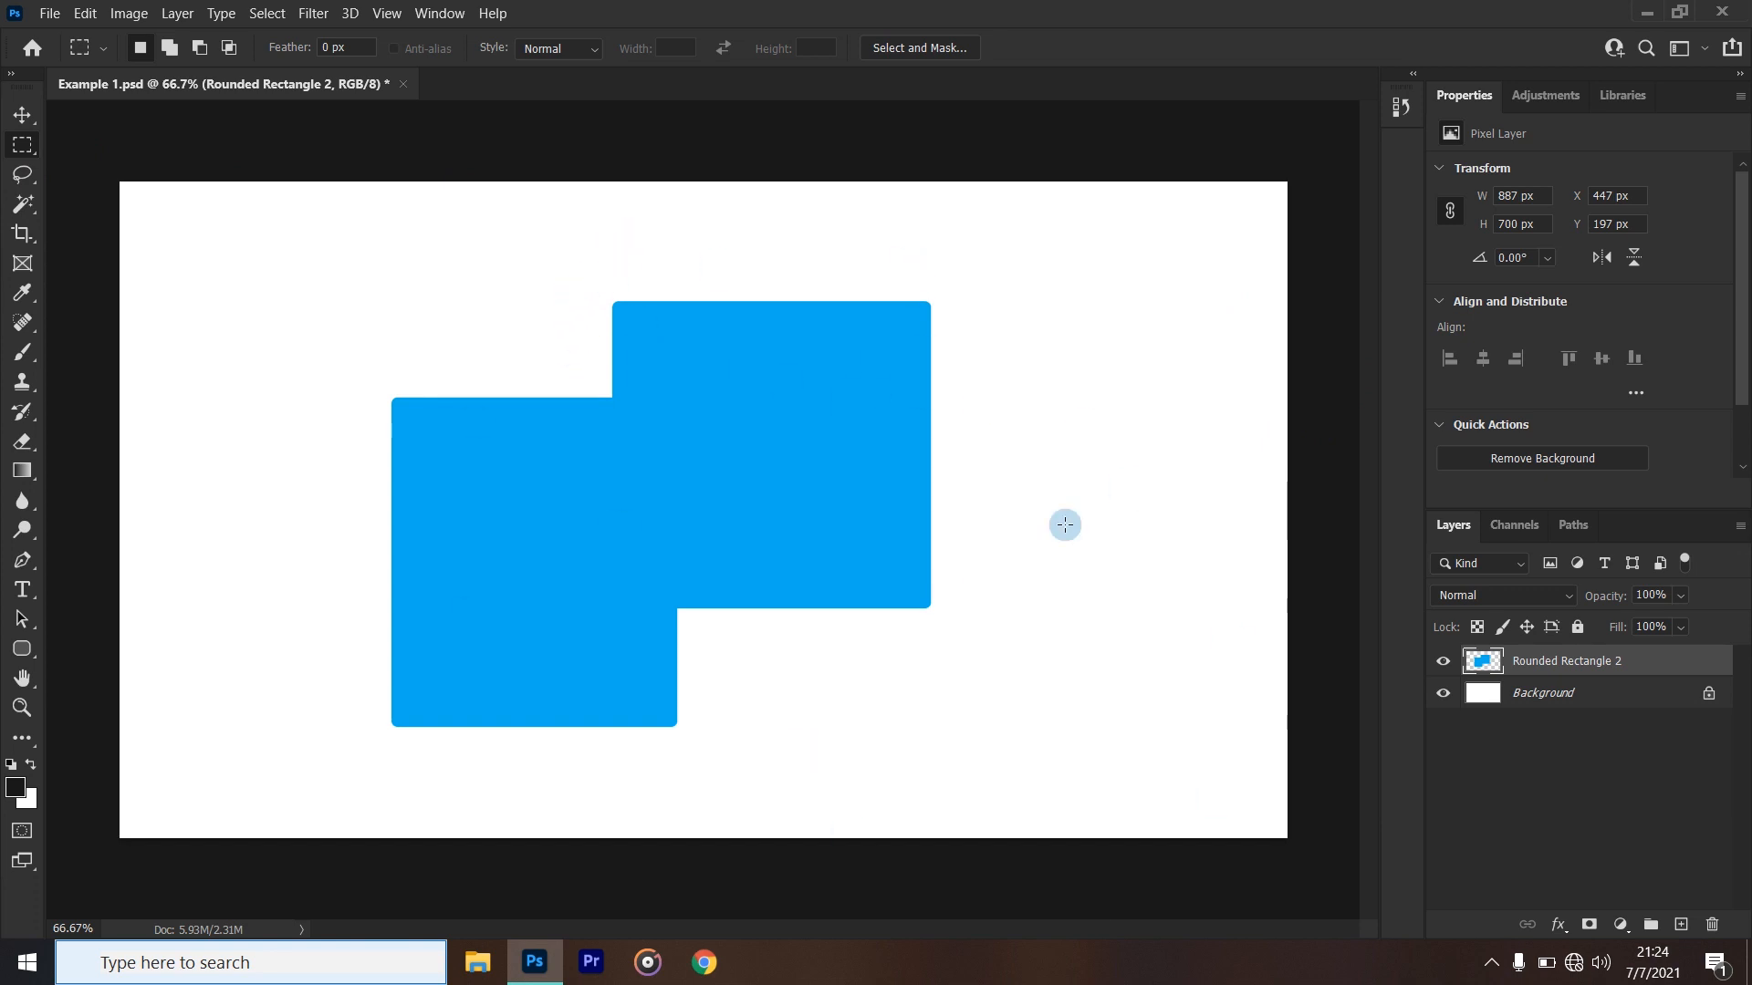
left_click_drag(557, 239, 763, 500)
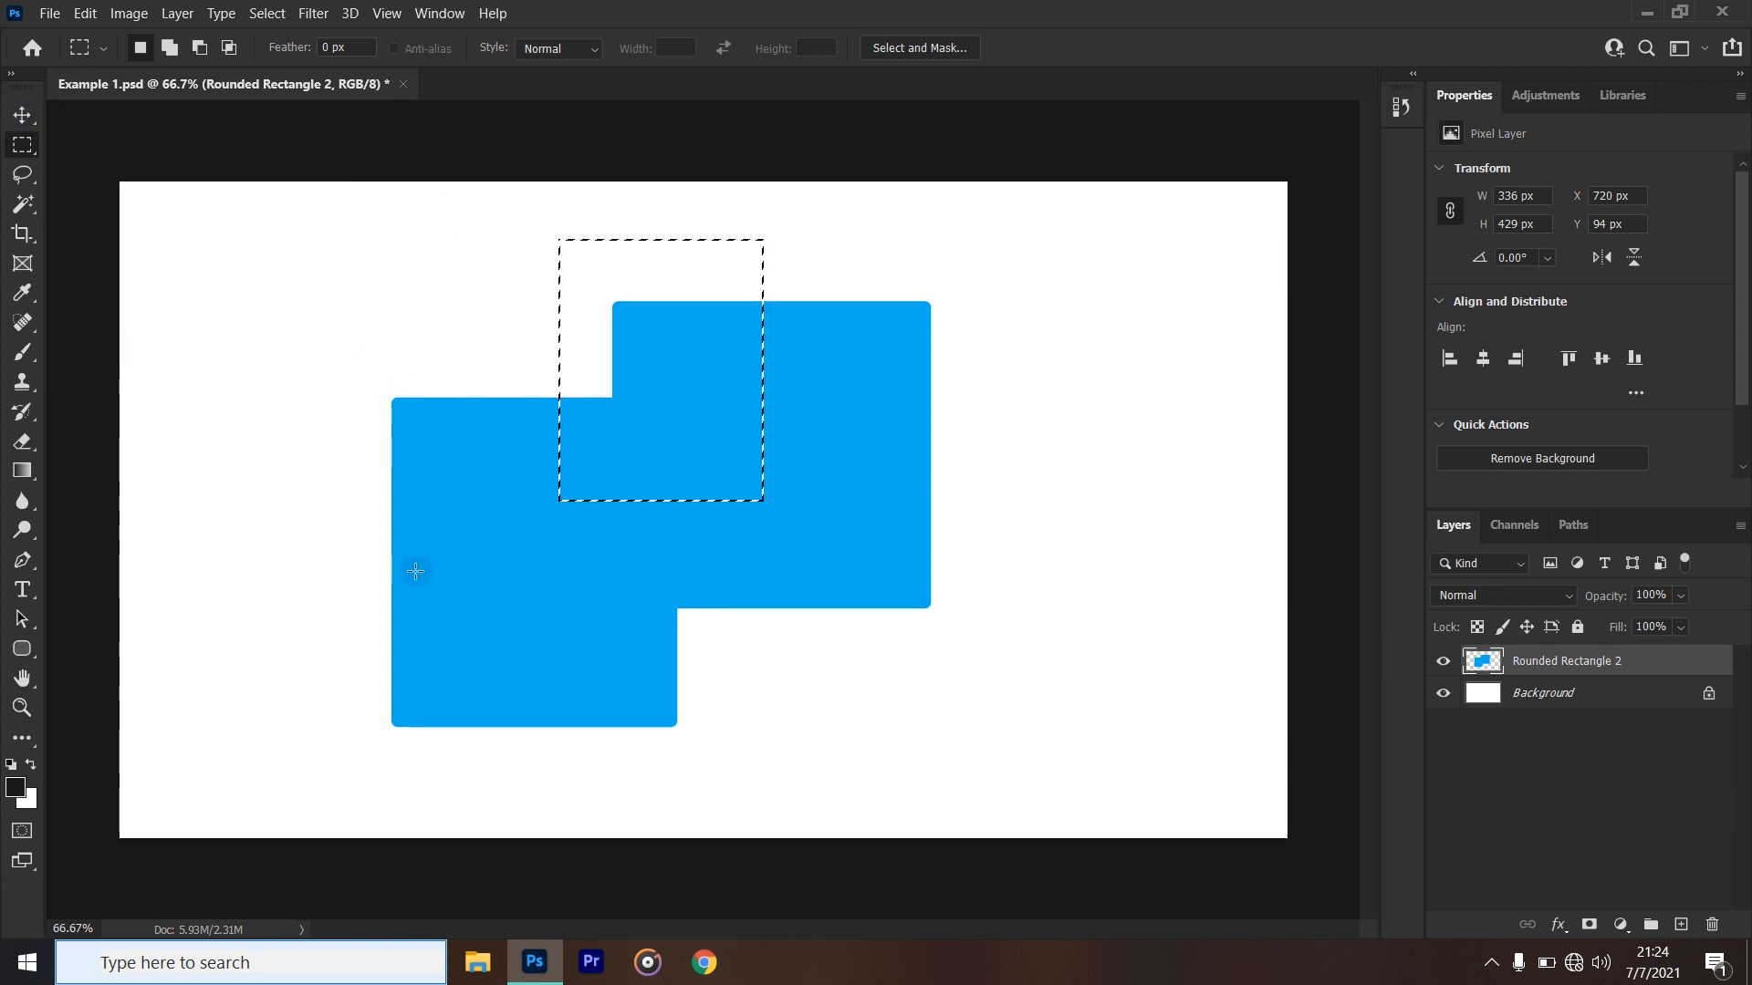
- Cut the selected pixels out of the blue shape by moving them right to about X 1452, Y 397 px
key("v")
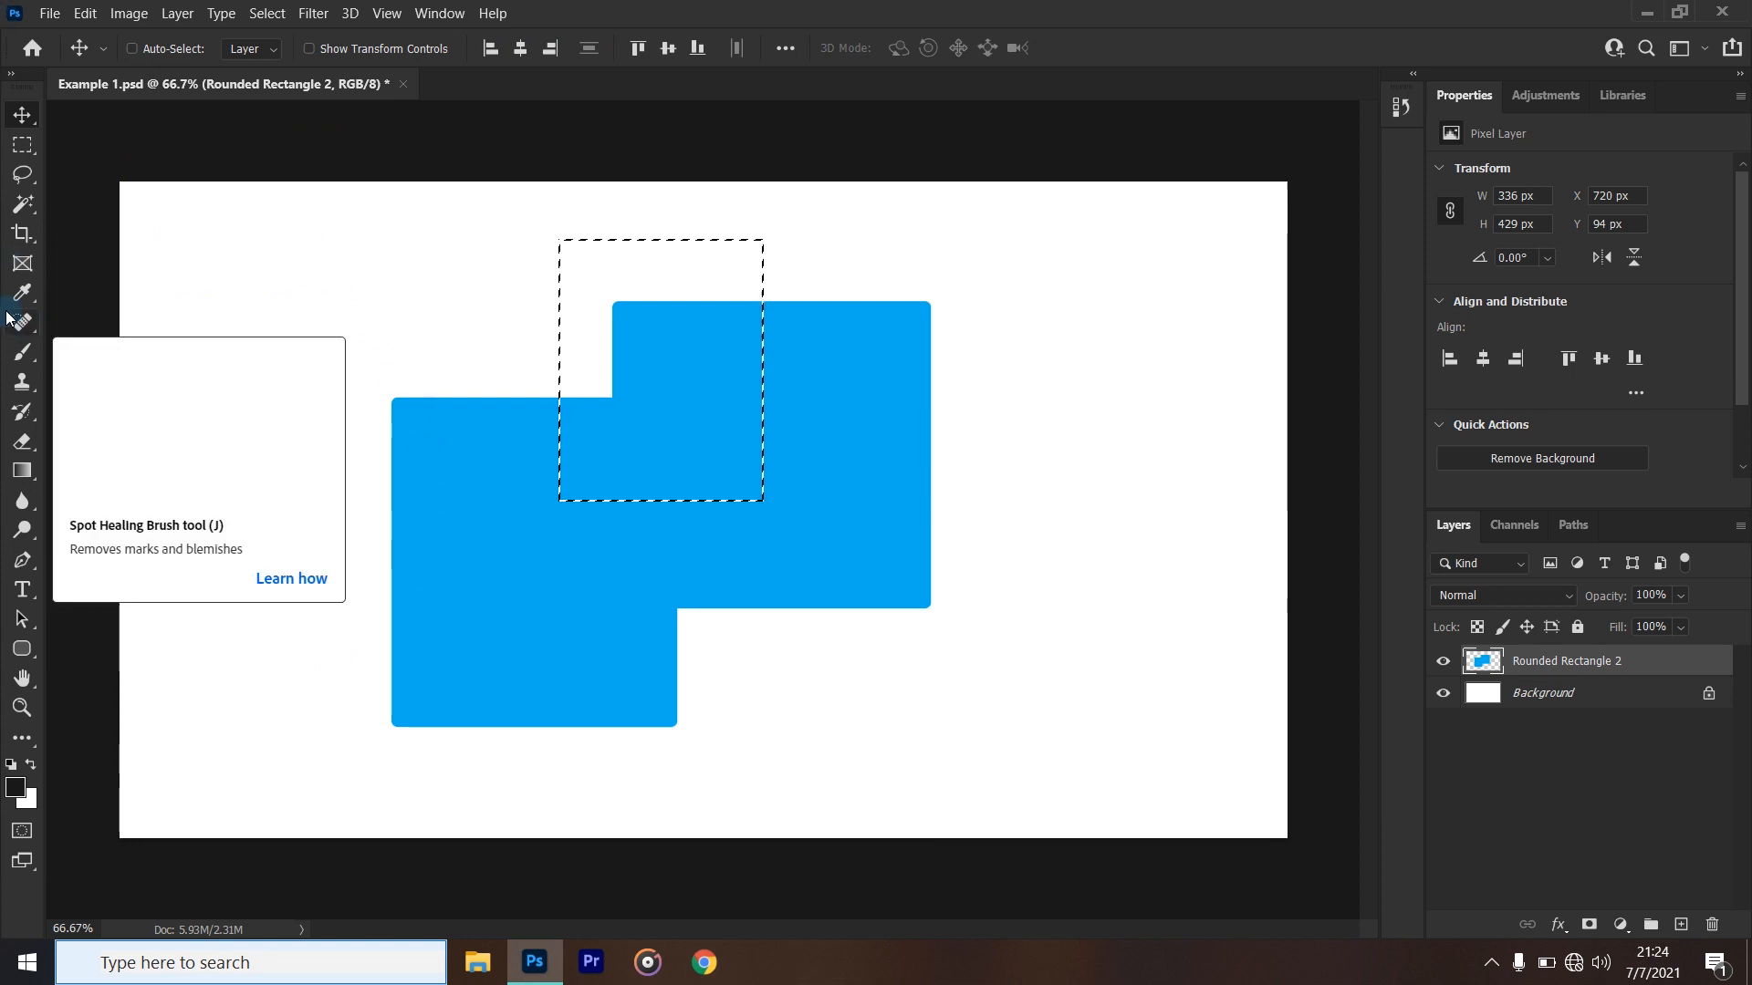
left_click(11, 146)
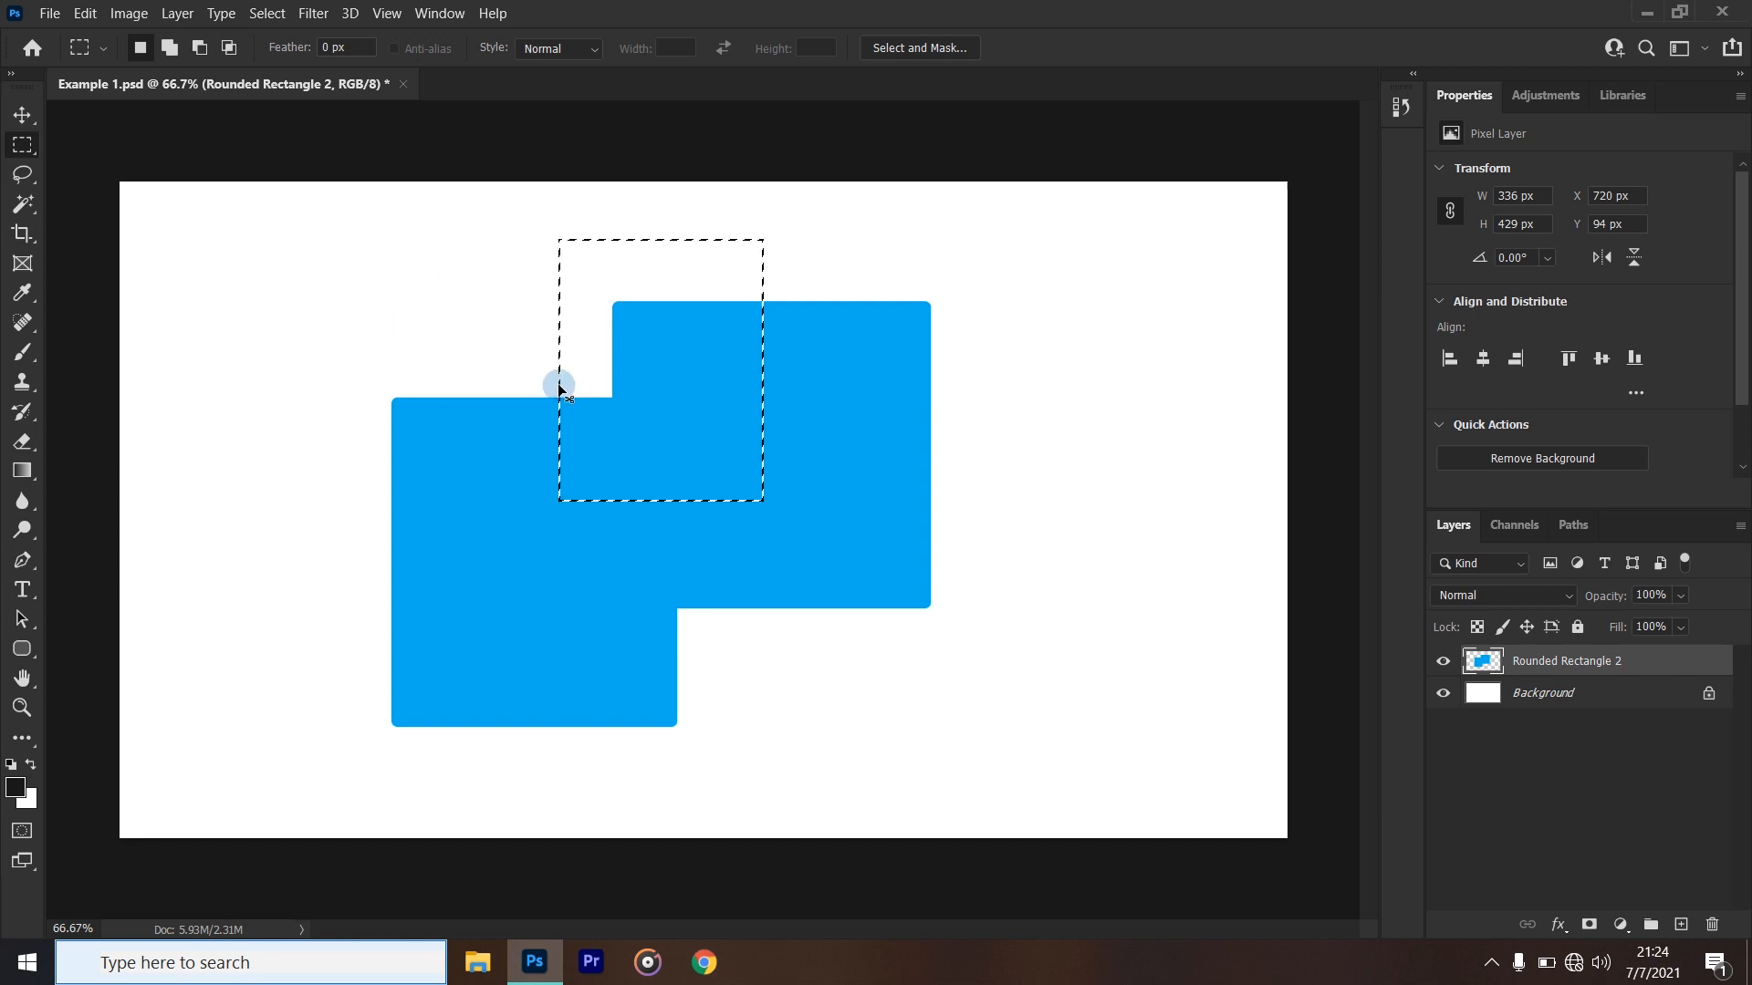
left_click_drag(602, 379, 1101, 545)
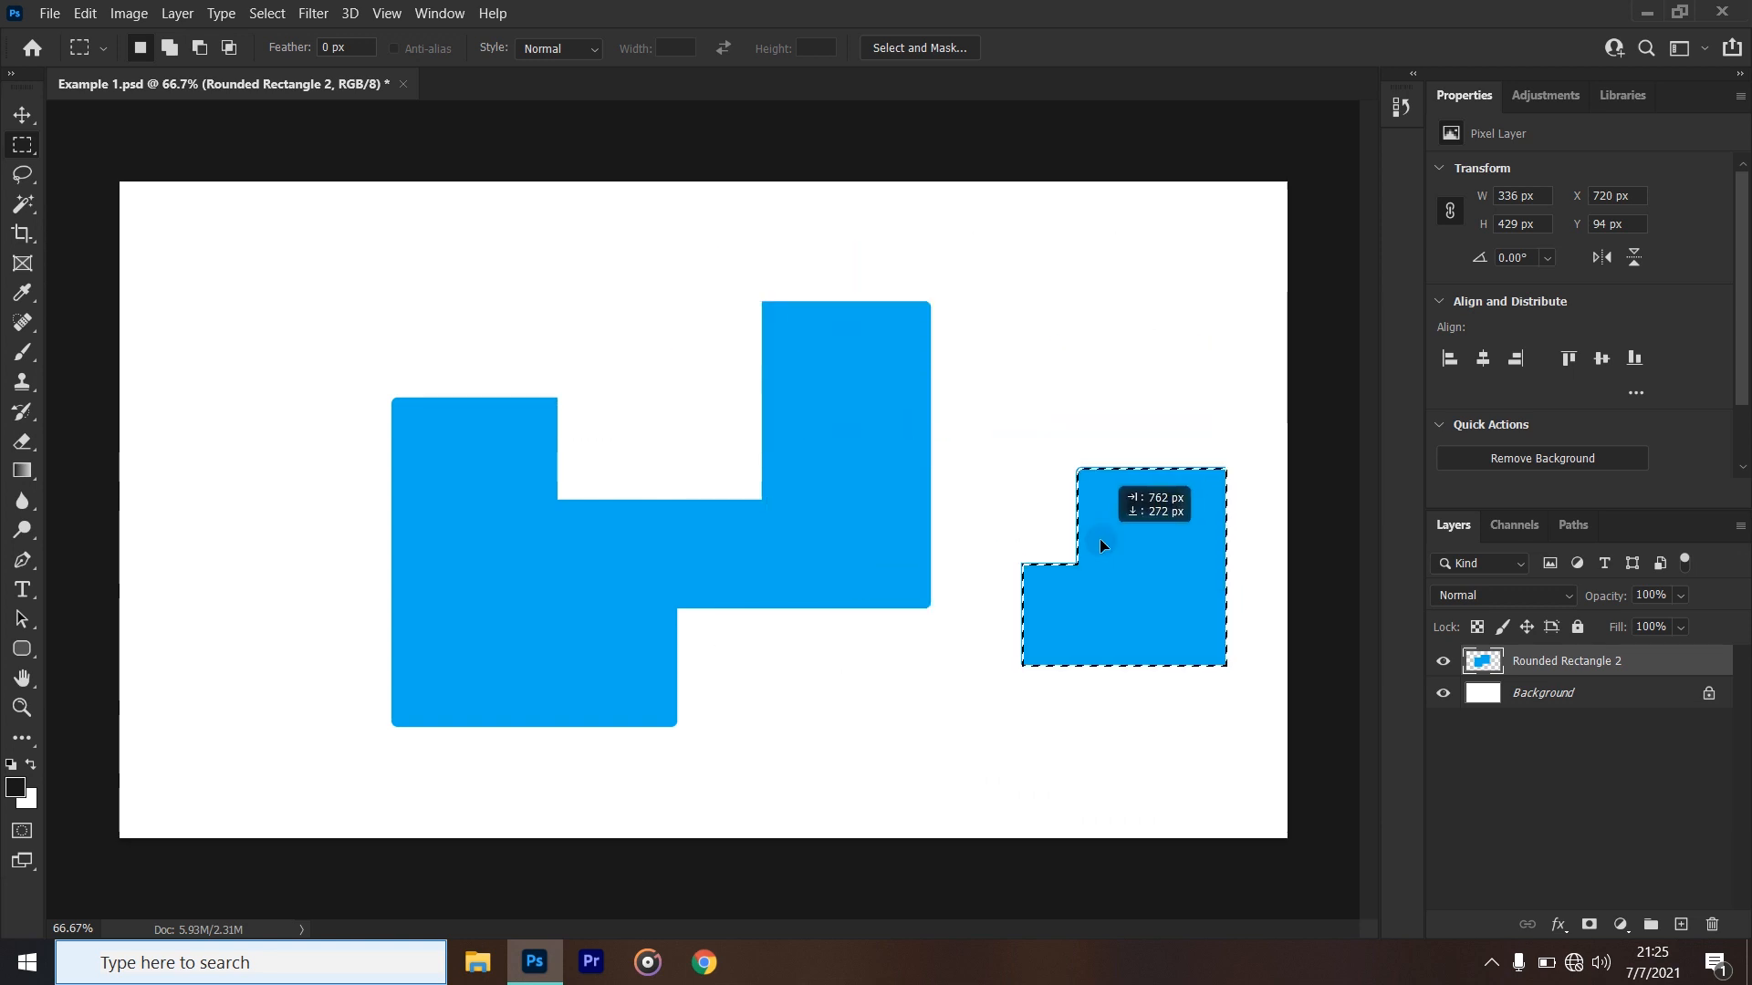
left_click_drag(1101, 545, 1081, 495)
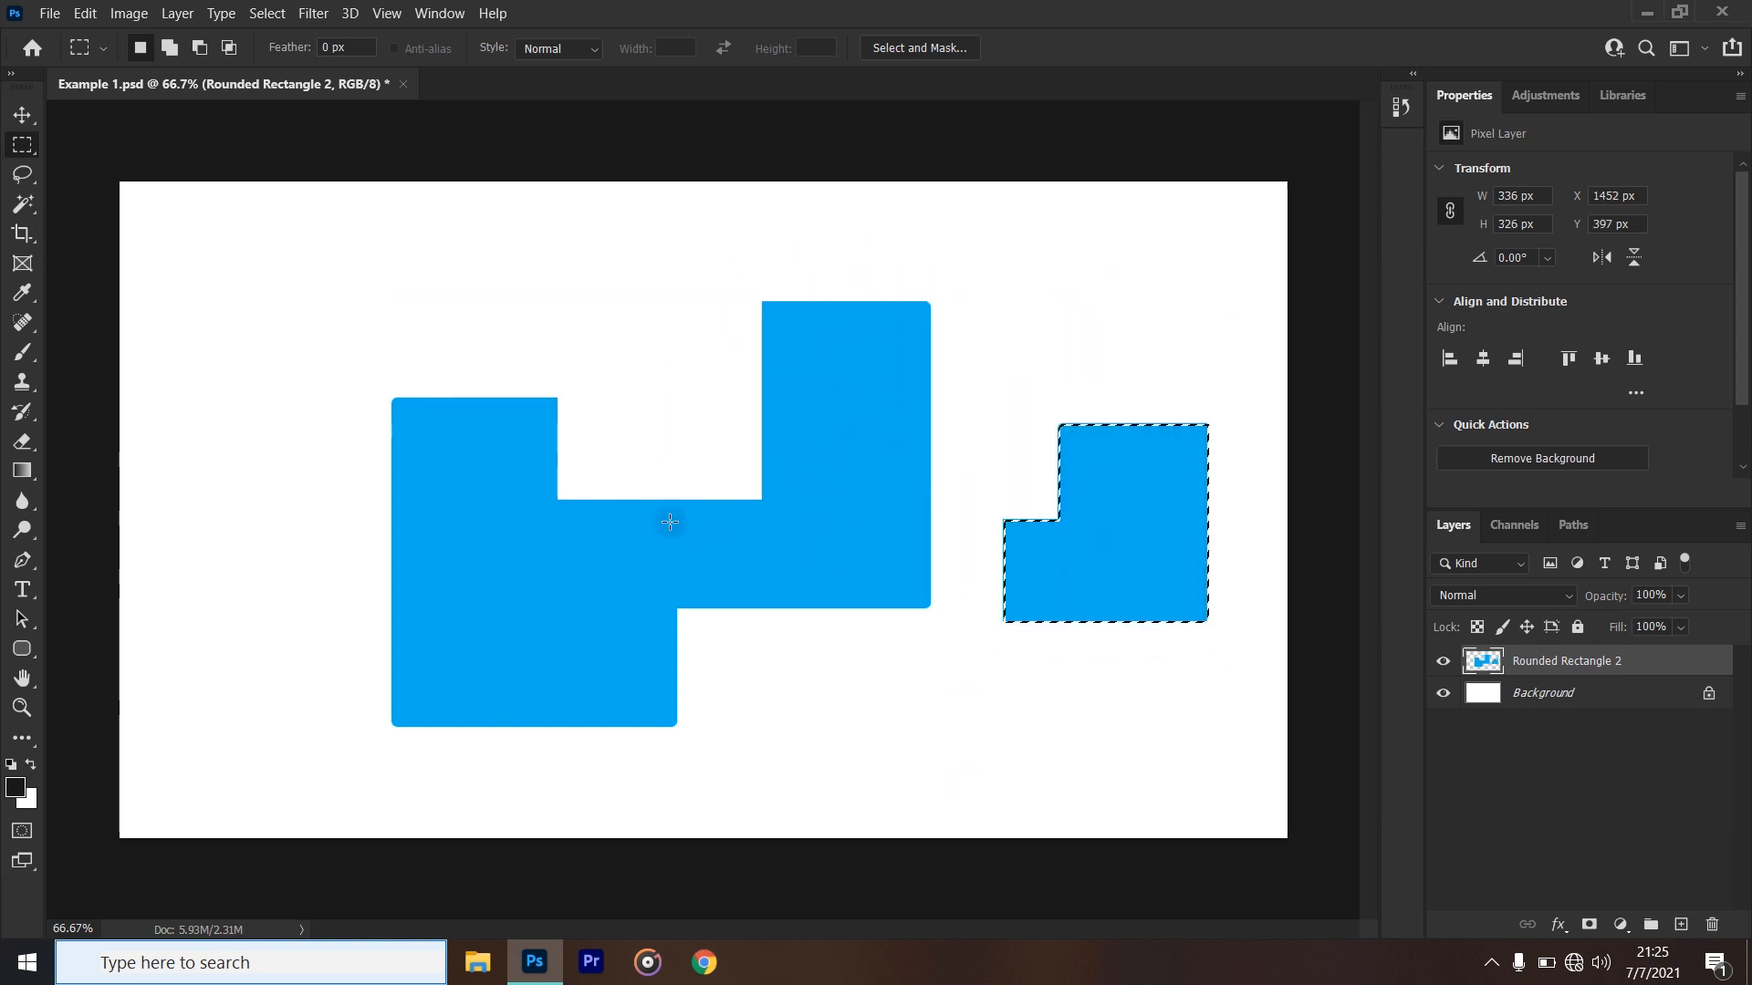
- Deselect the moved blue piece and undo the deselection
left_click(1148, 590)
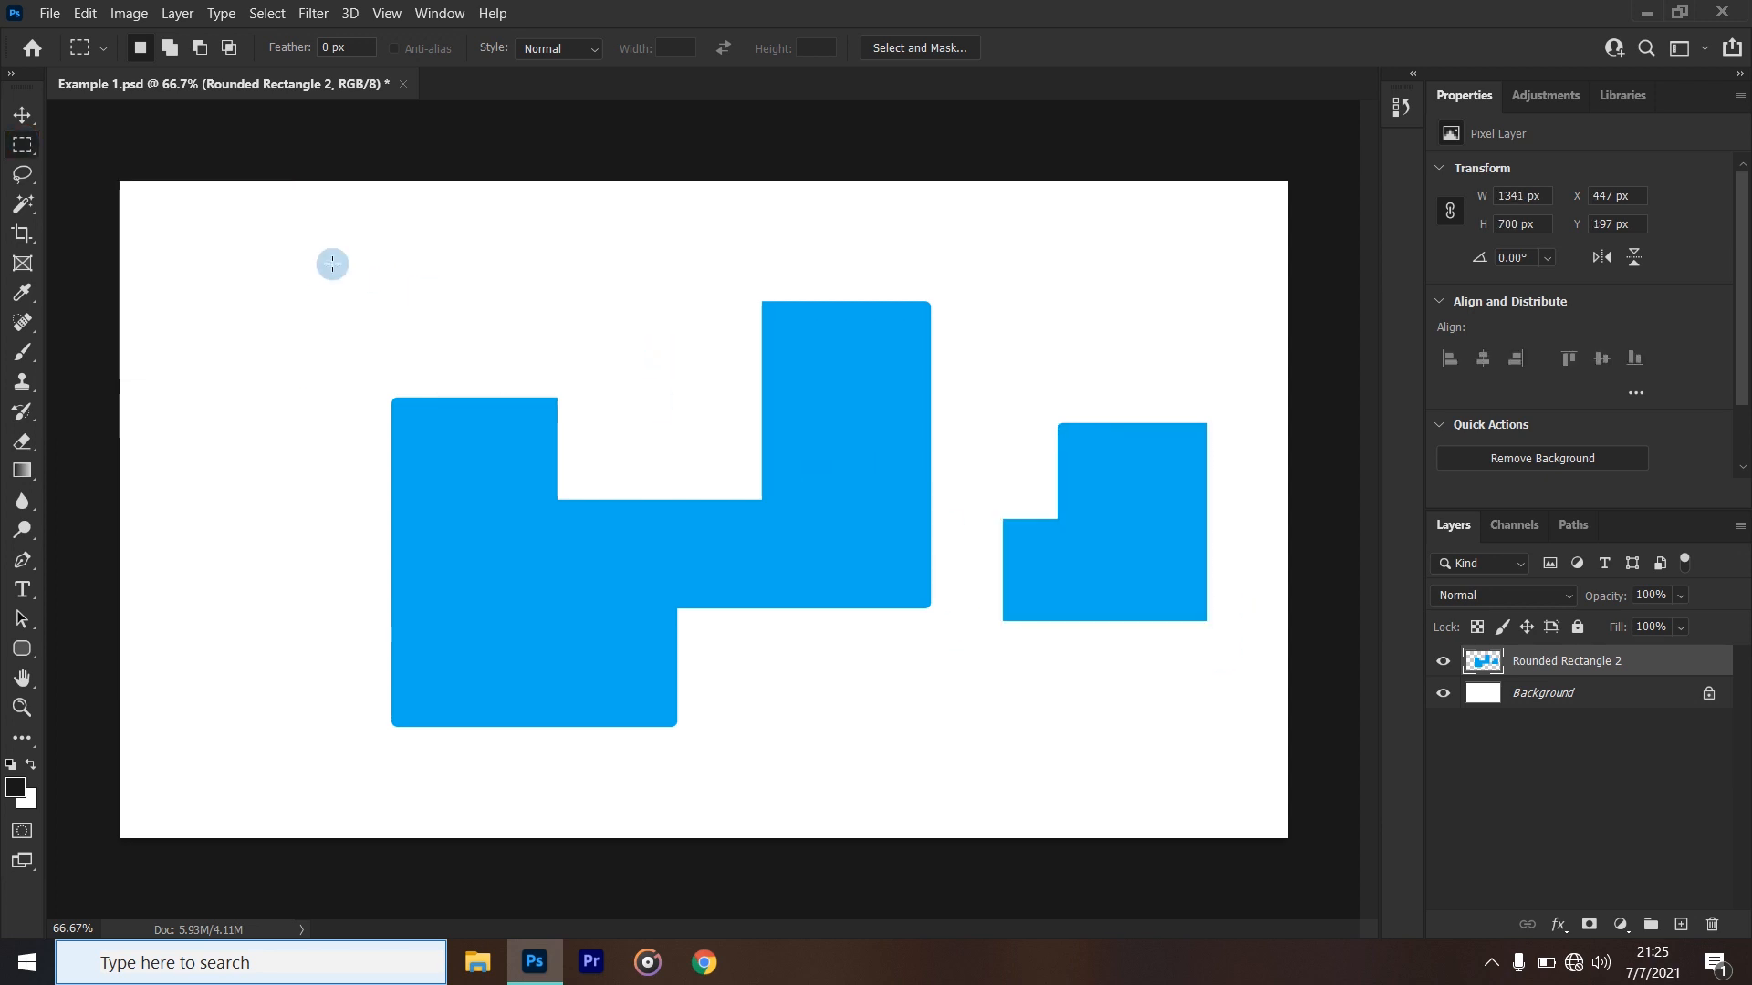
right_click(24, 157)
left_click(1041, 35)
left_click(85, 13)
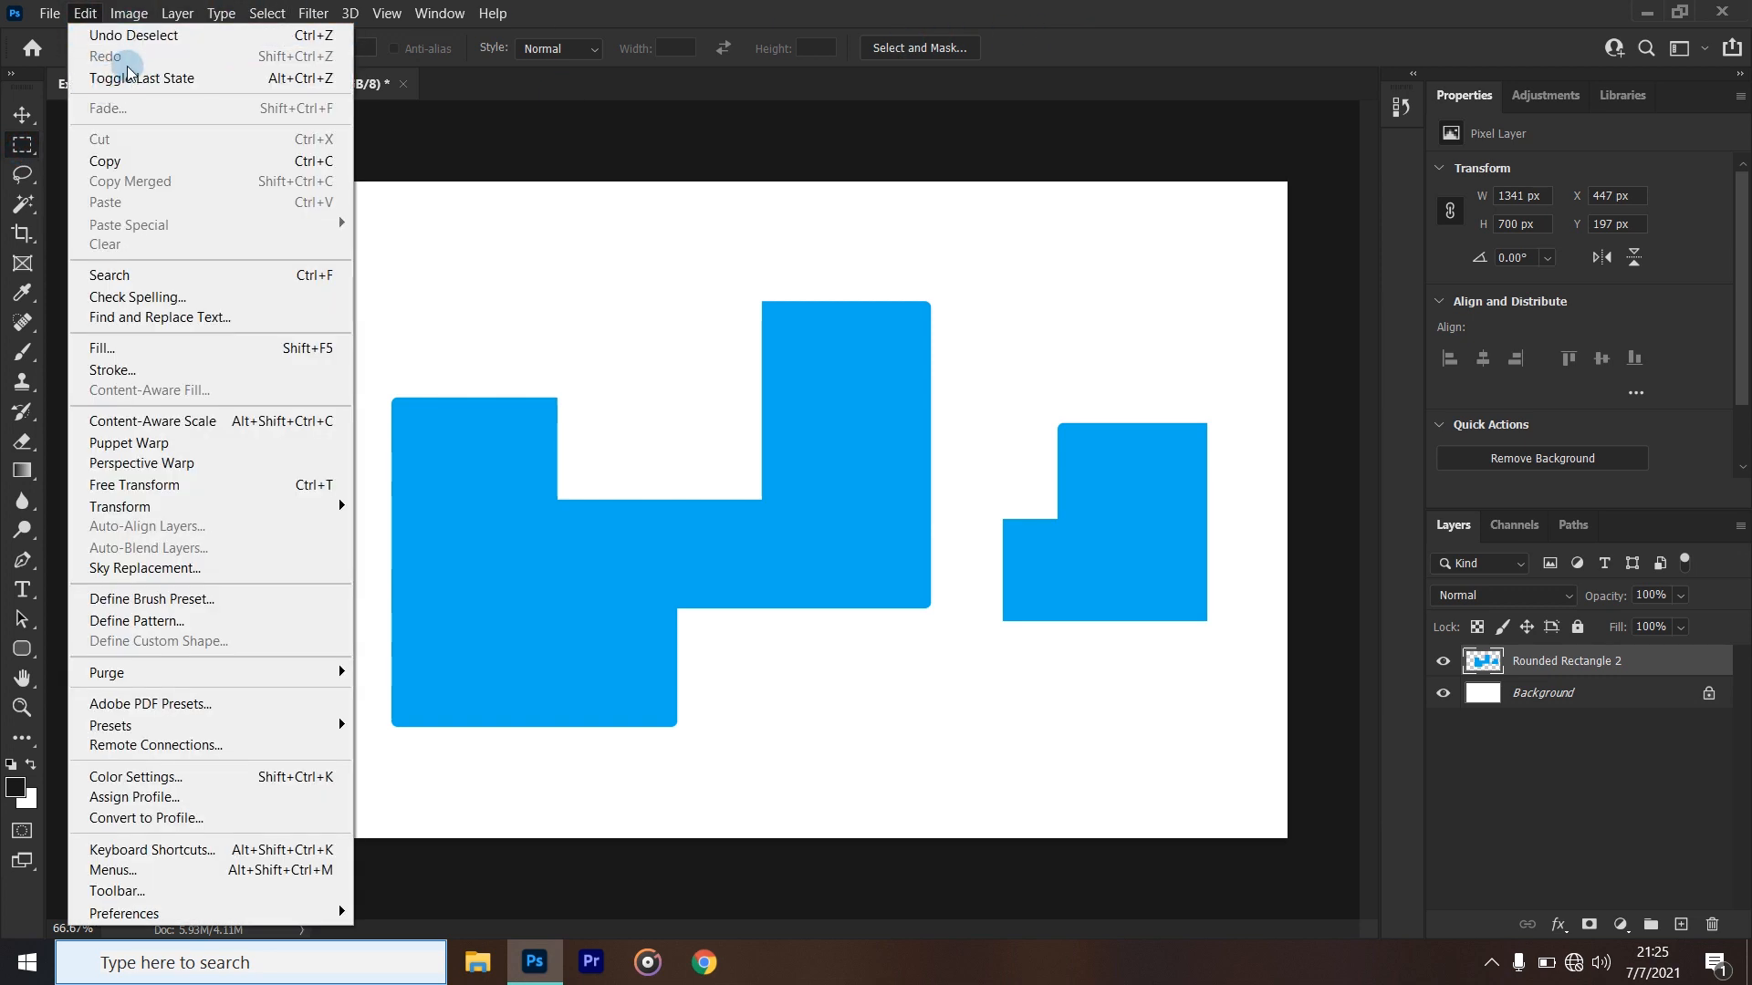
left_click(143, 50)
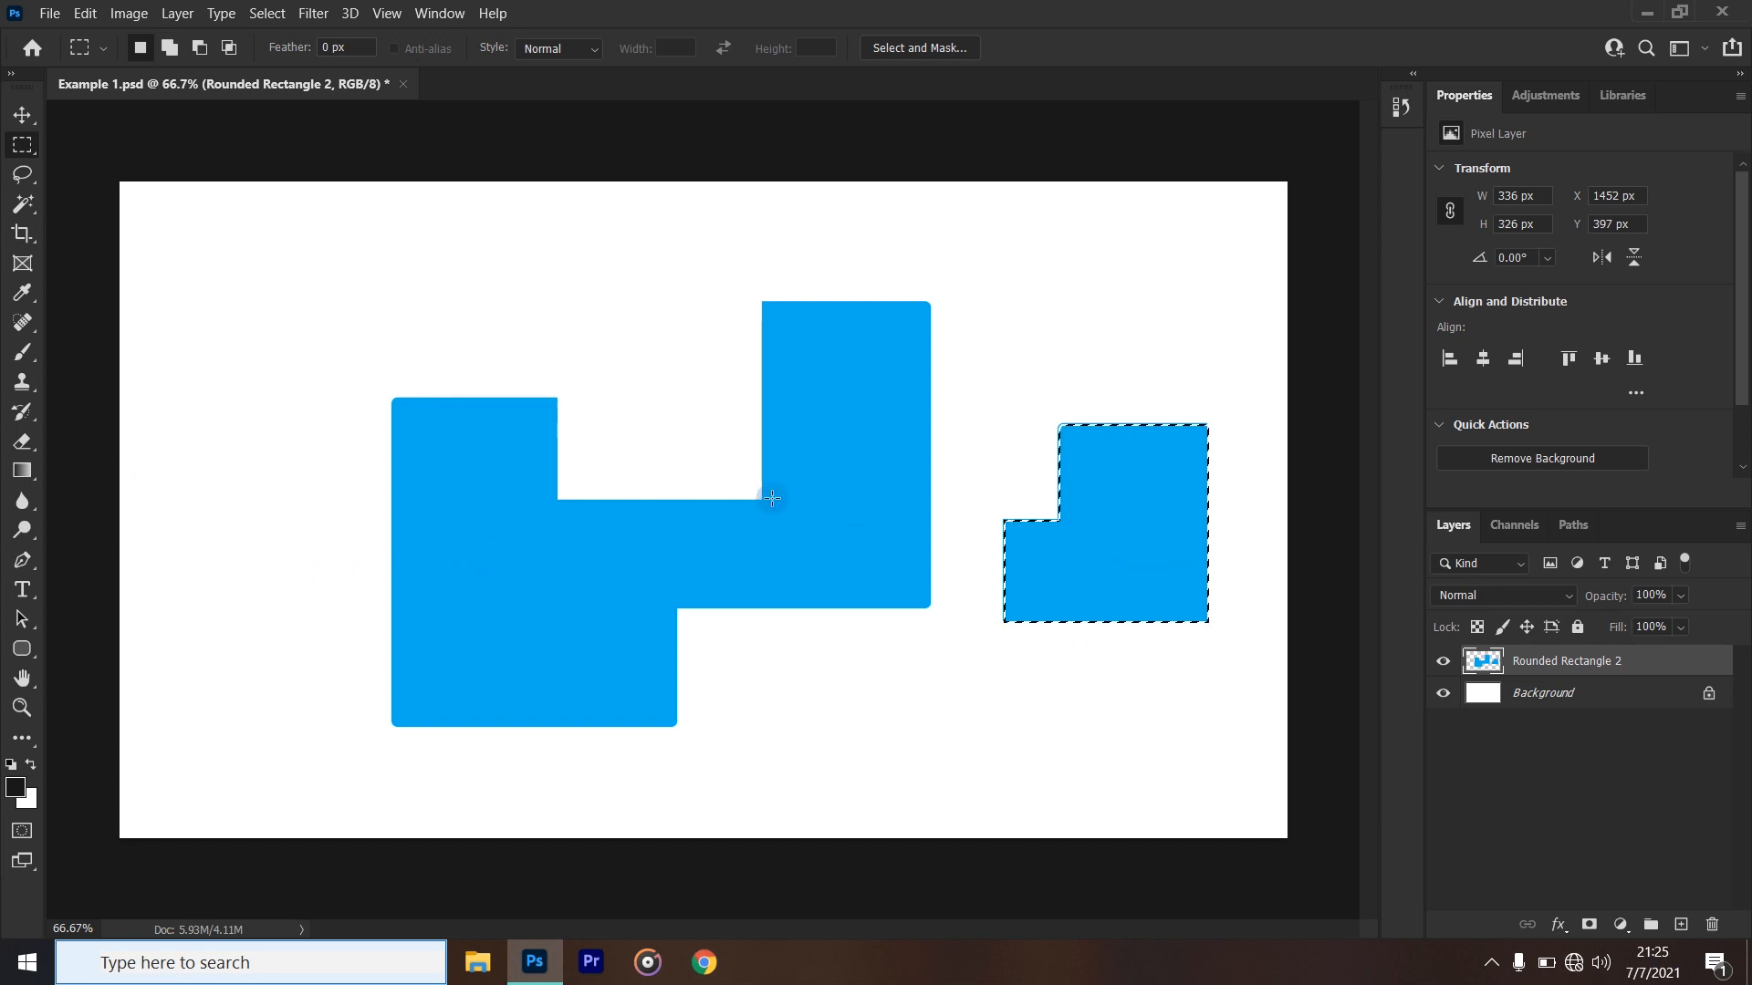
- Paint black strokes inside the selected small blue piece using the Brush tool at size 151
left_click(21, 113)
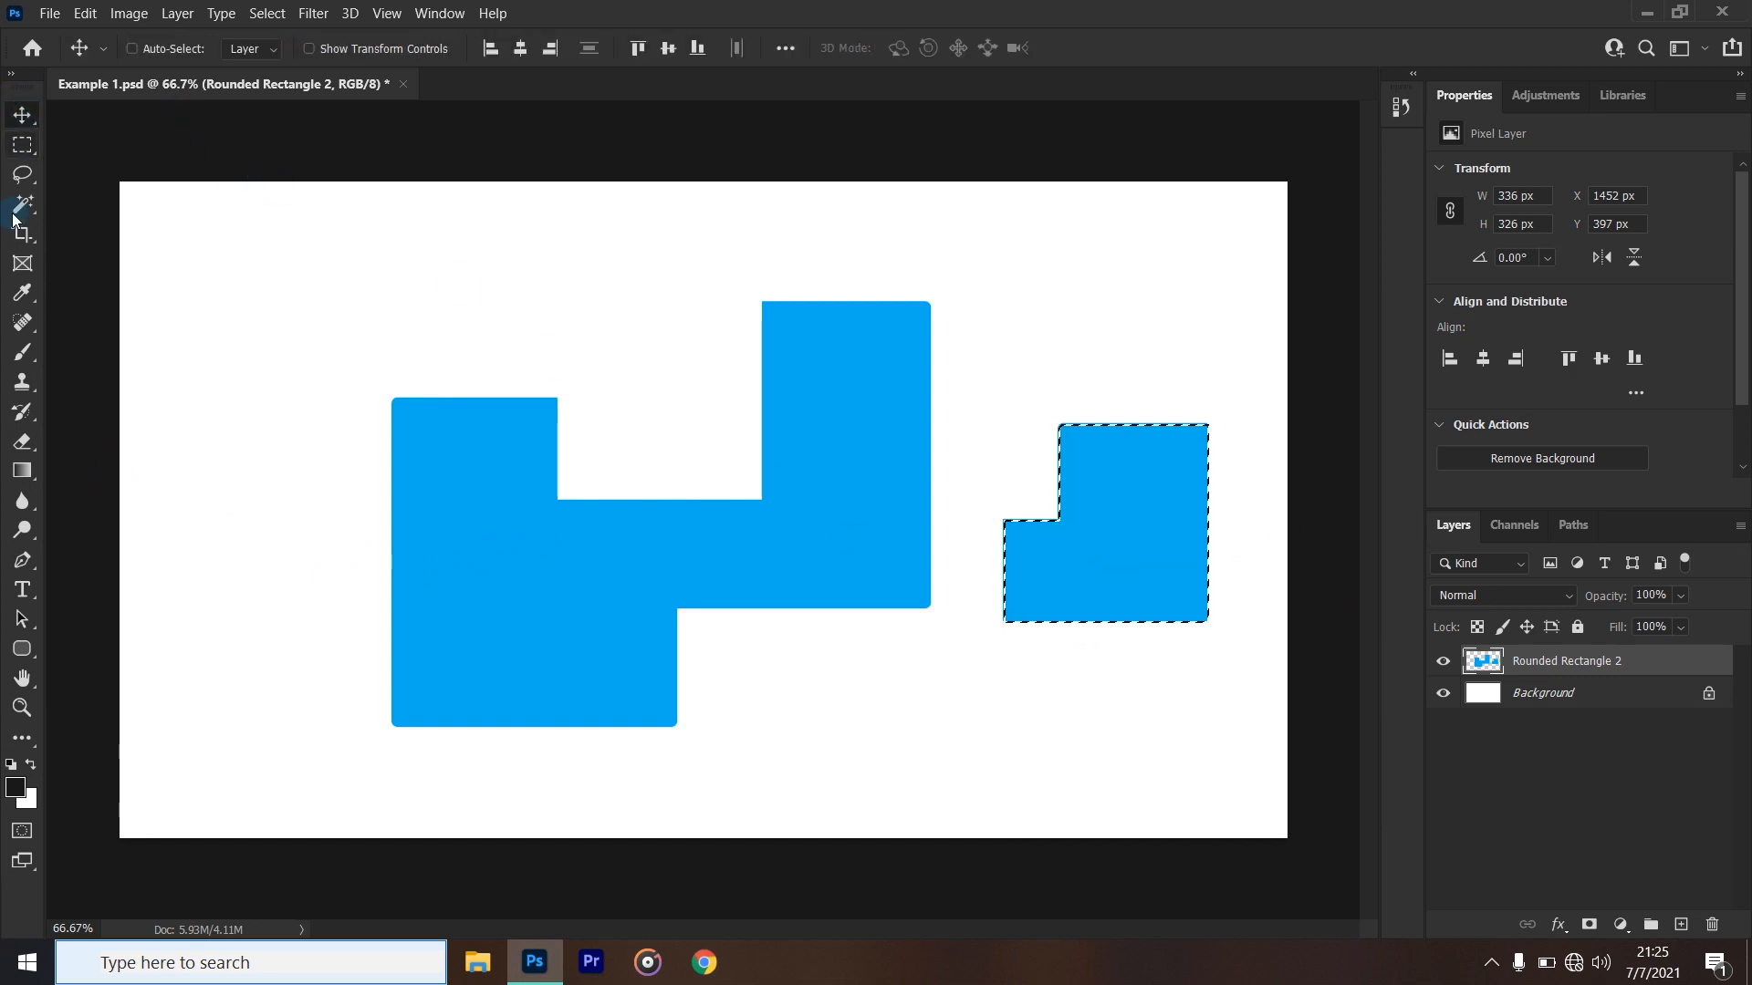
left_click(23, 356)
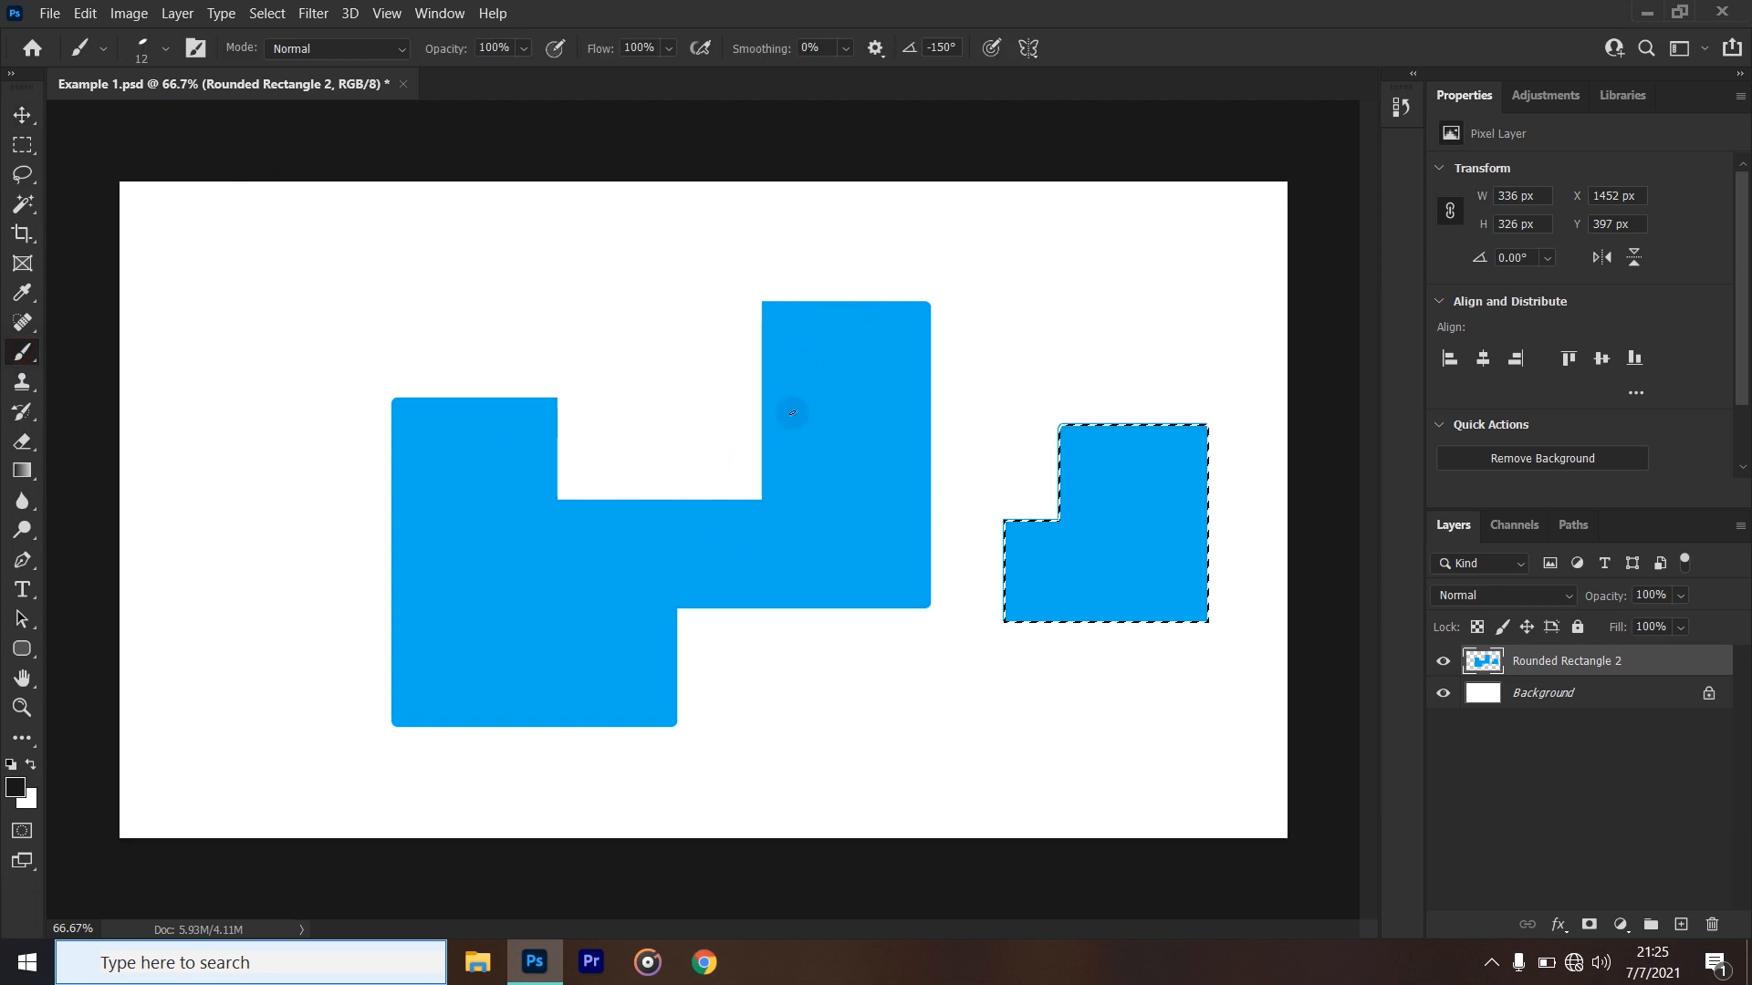
right_click(710, 387, "alt")
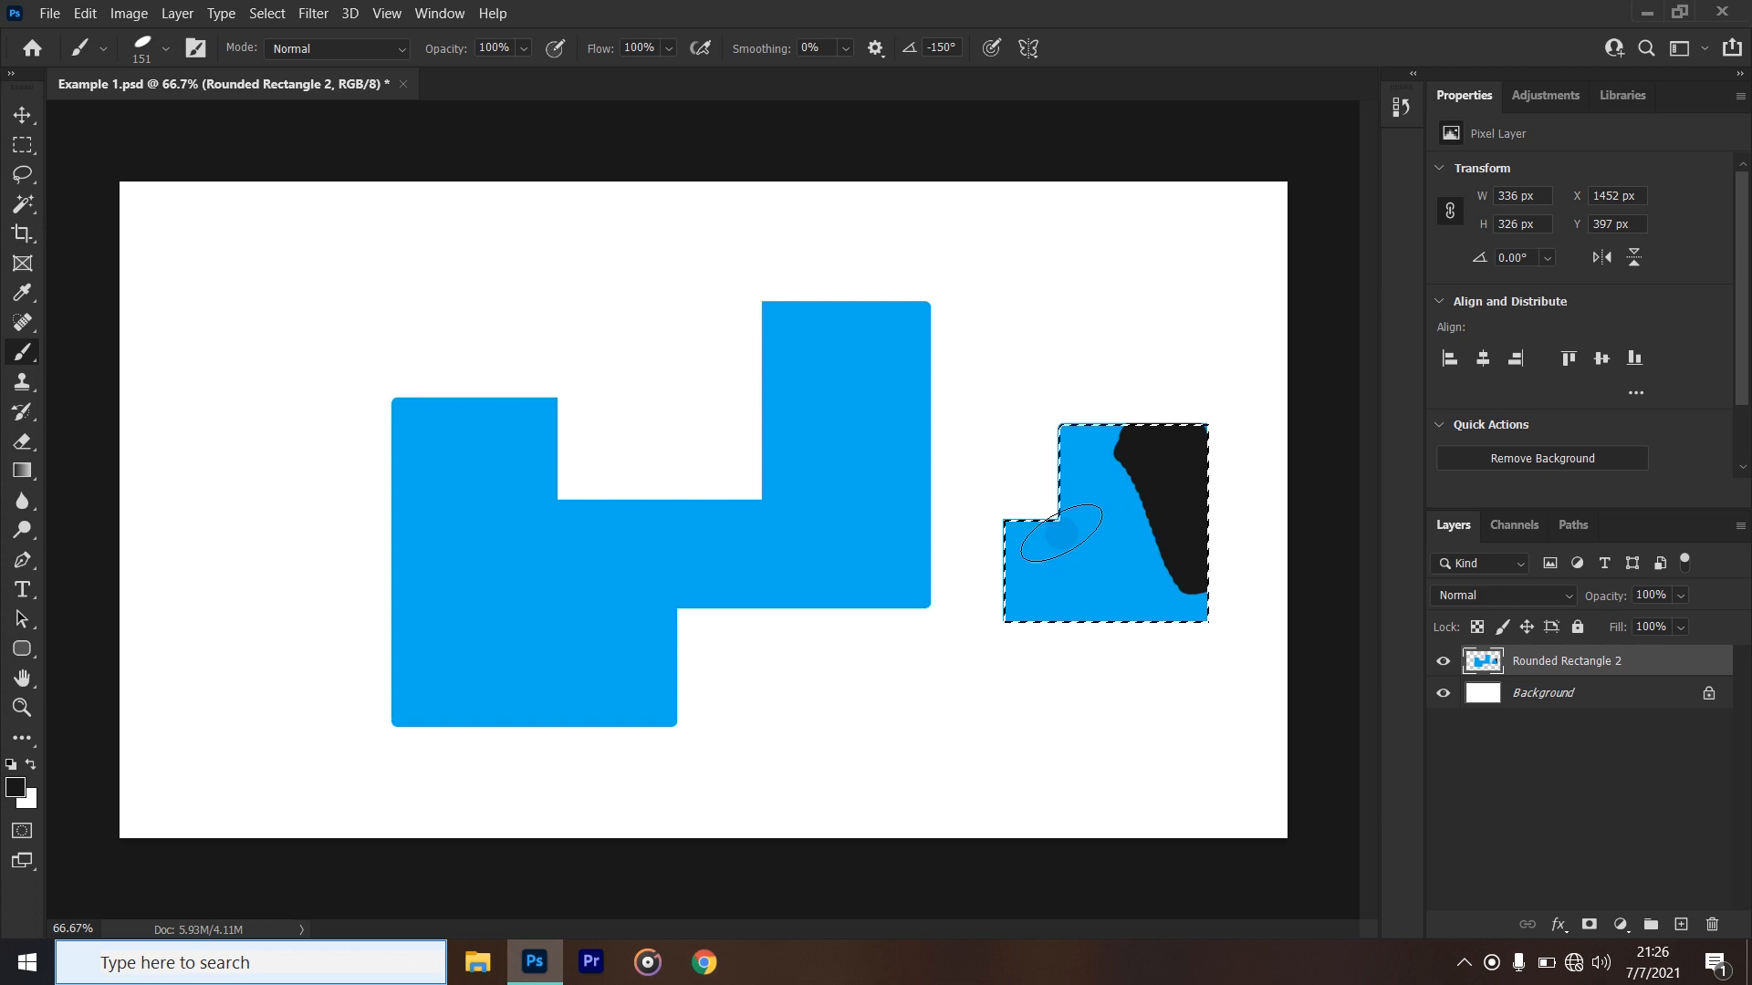
left_click_drag(999, 632, 1039, 703)
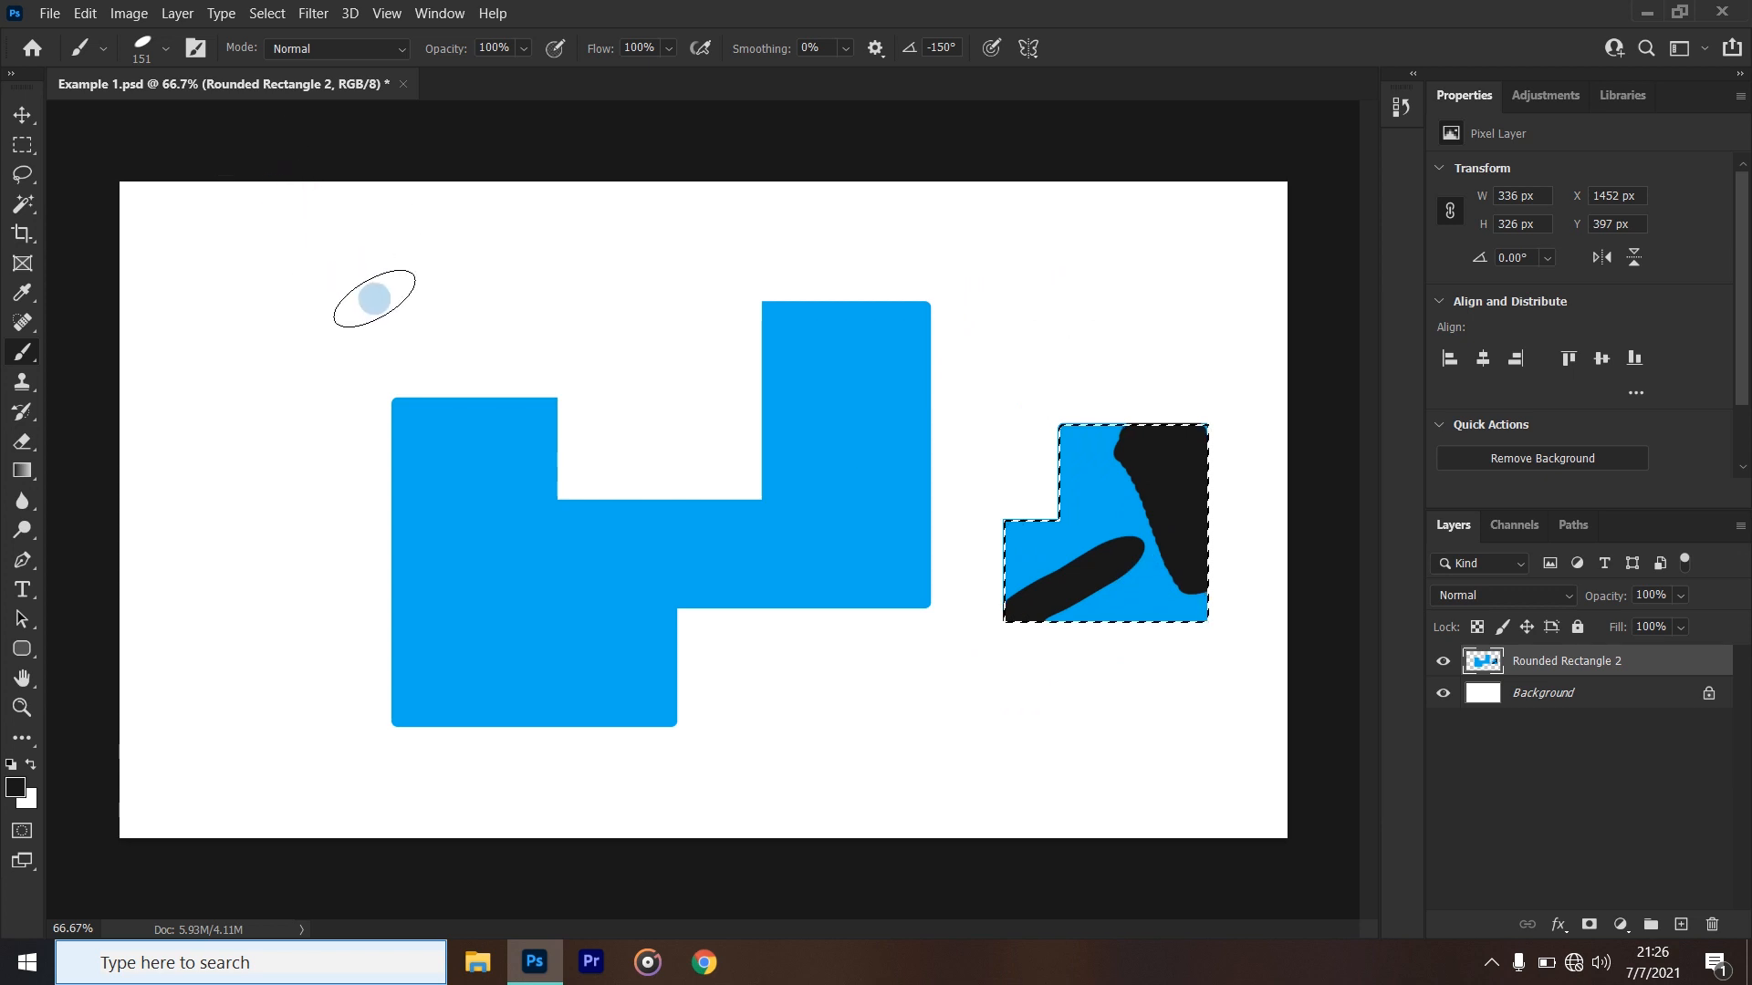
- Undo the black brush strokes on the small blue piece, redo them, and undo them again
left_click(84, 14)
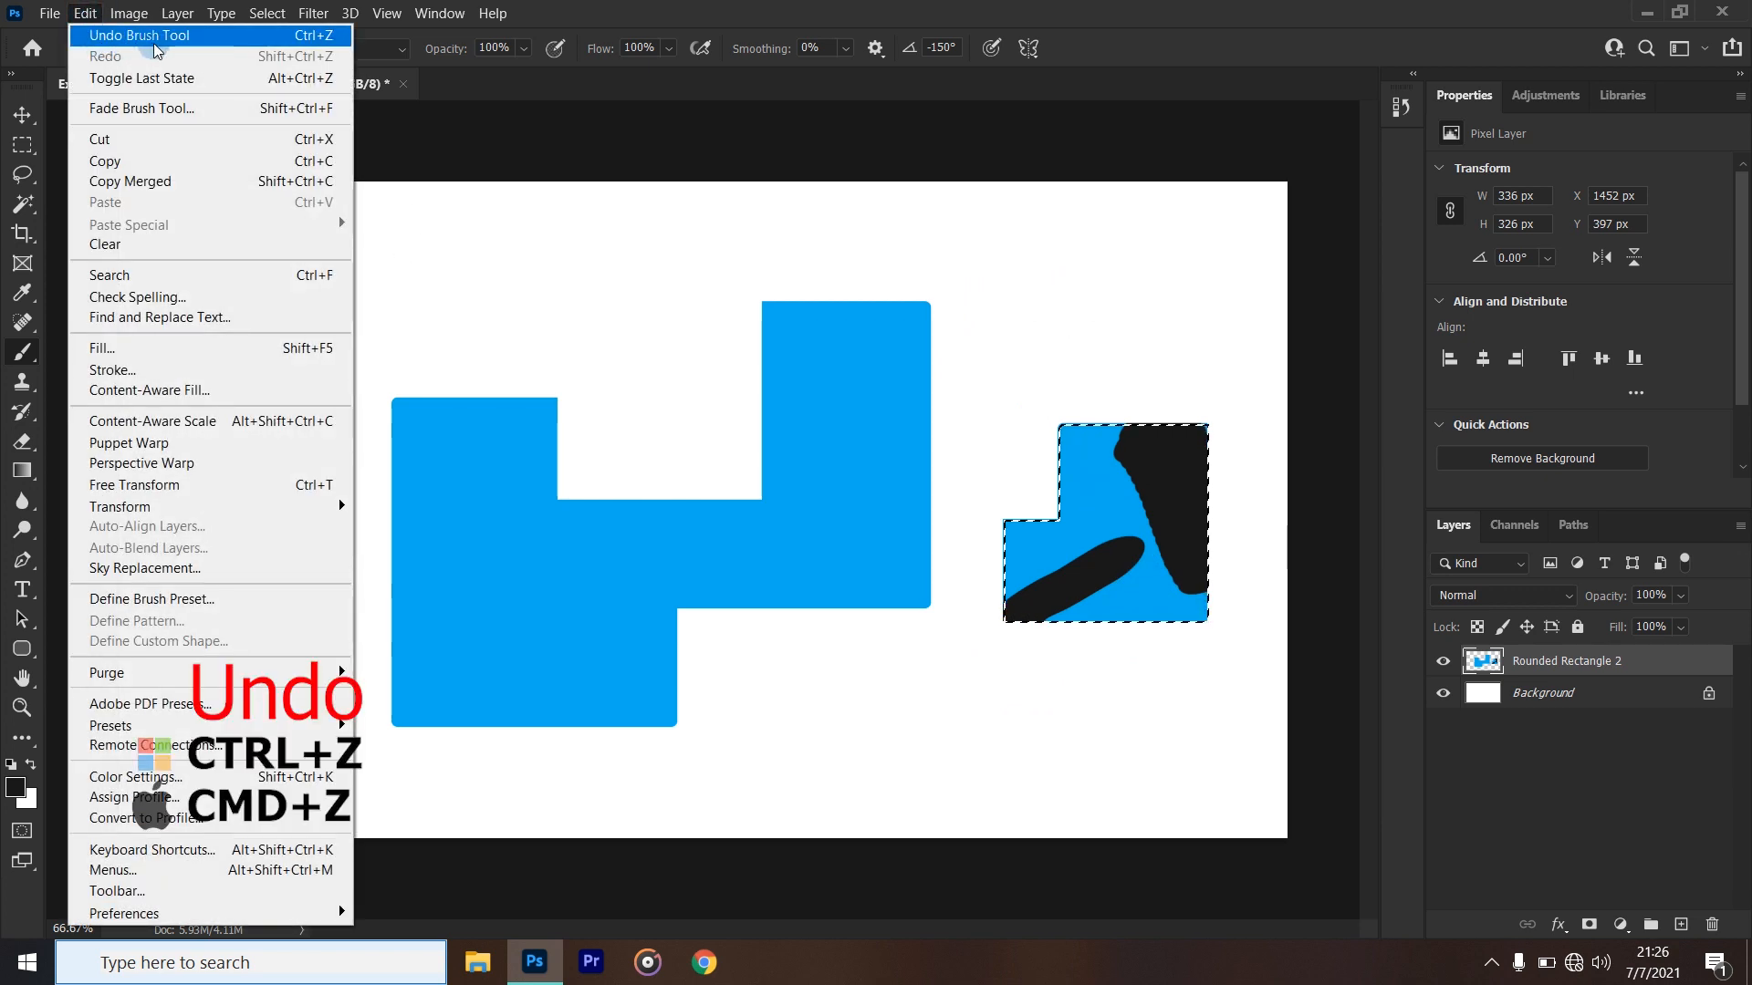
left_click(1198, 50)
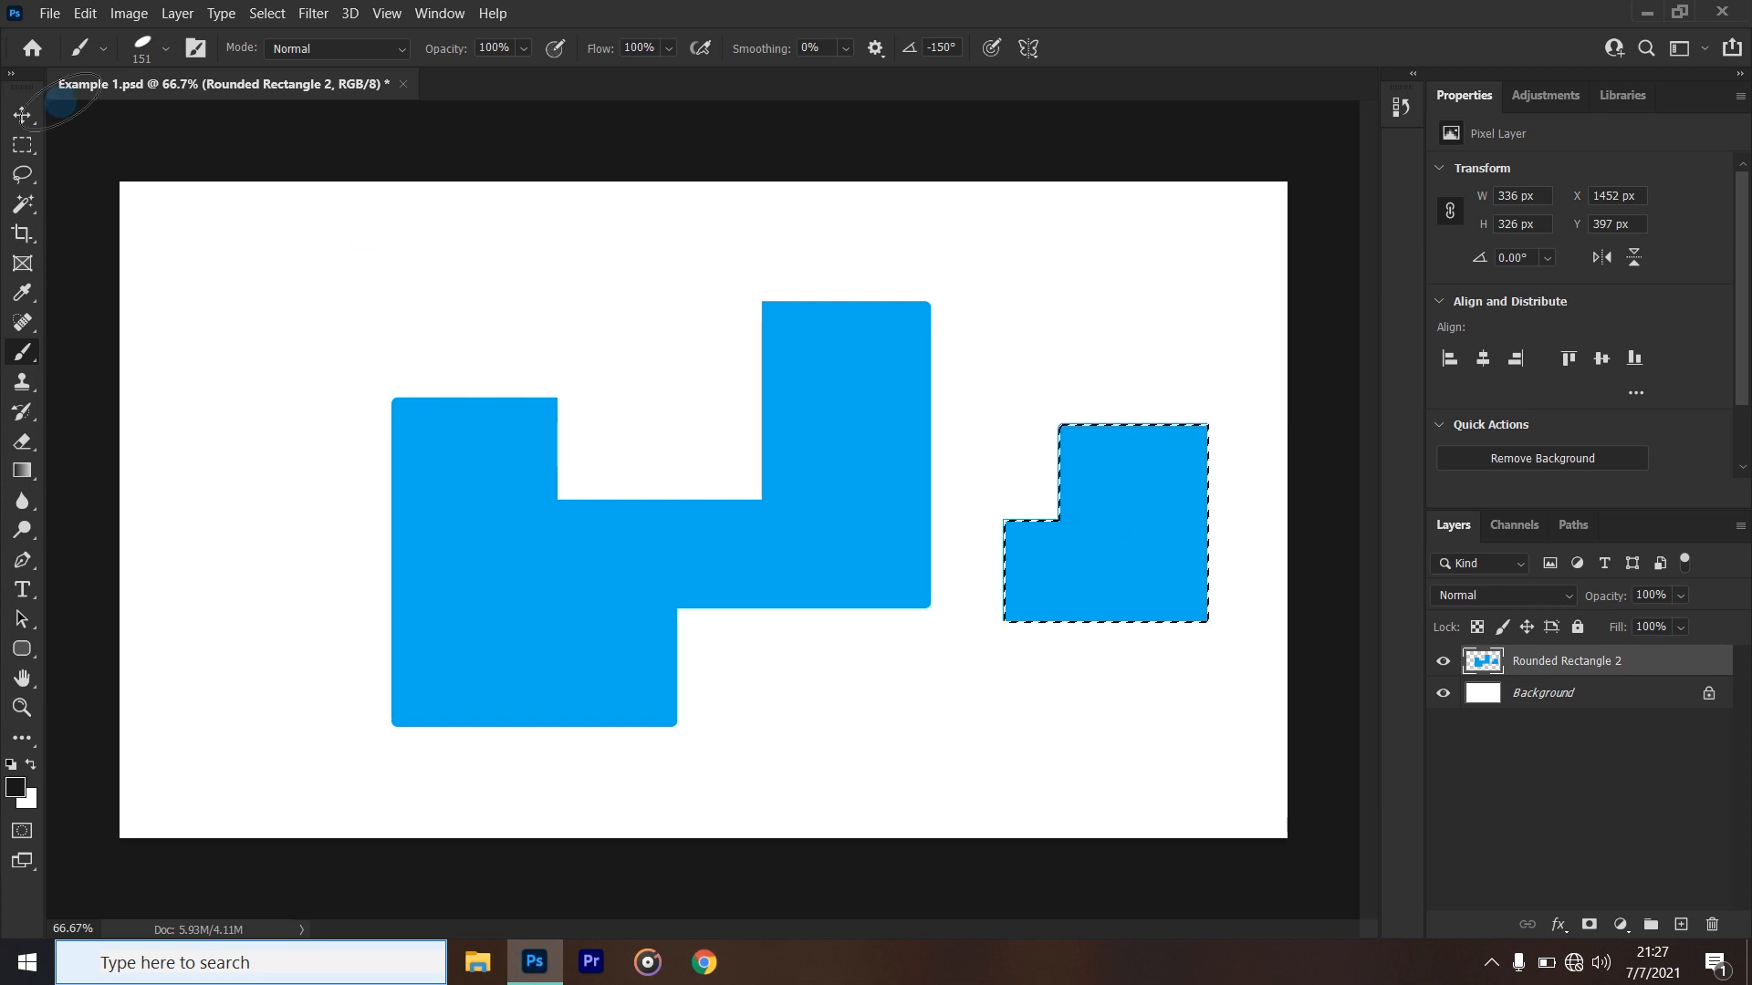
left_click(86, 14)
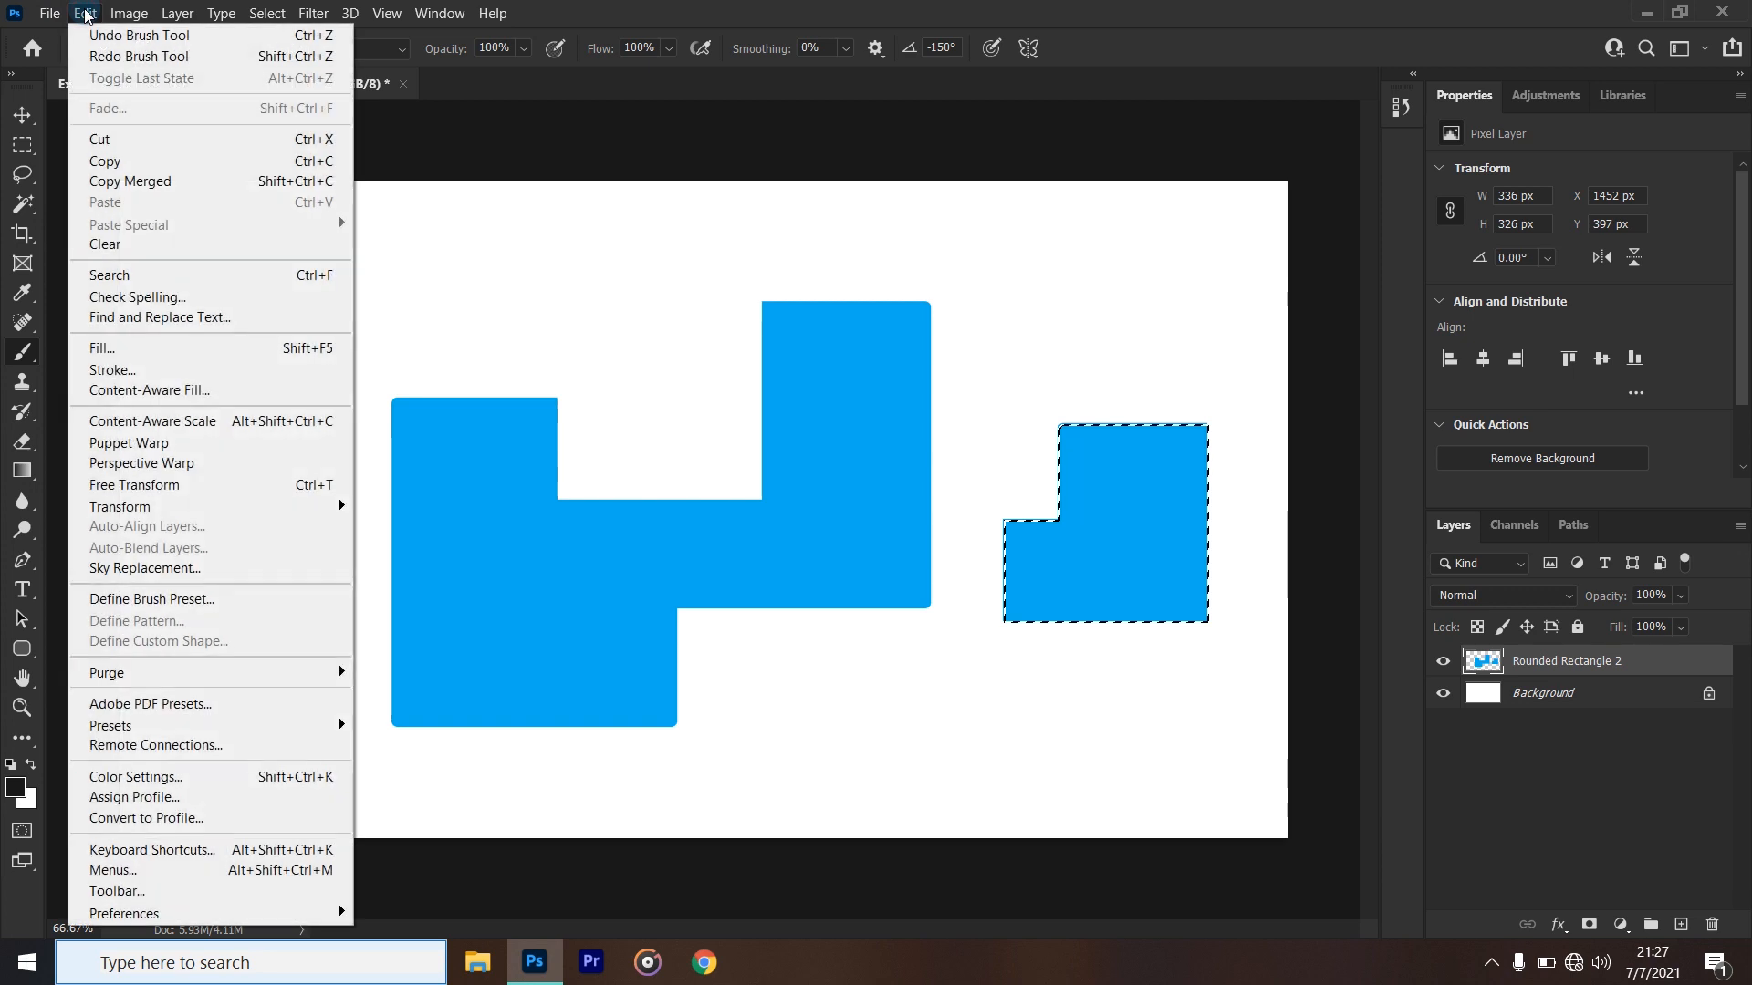
left_click(157, 56)
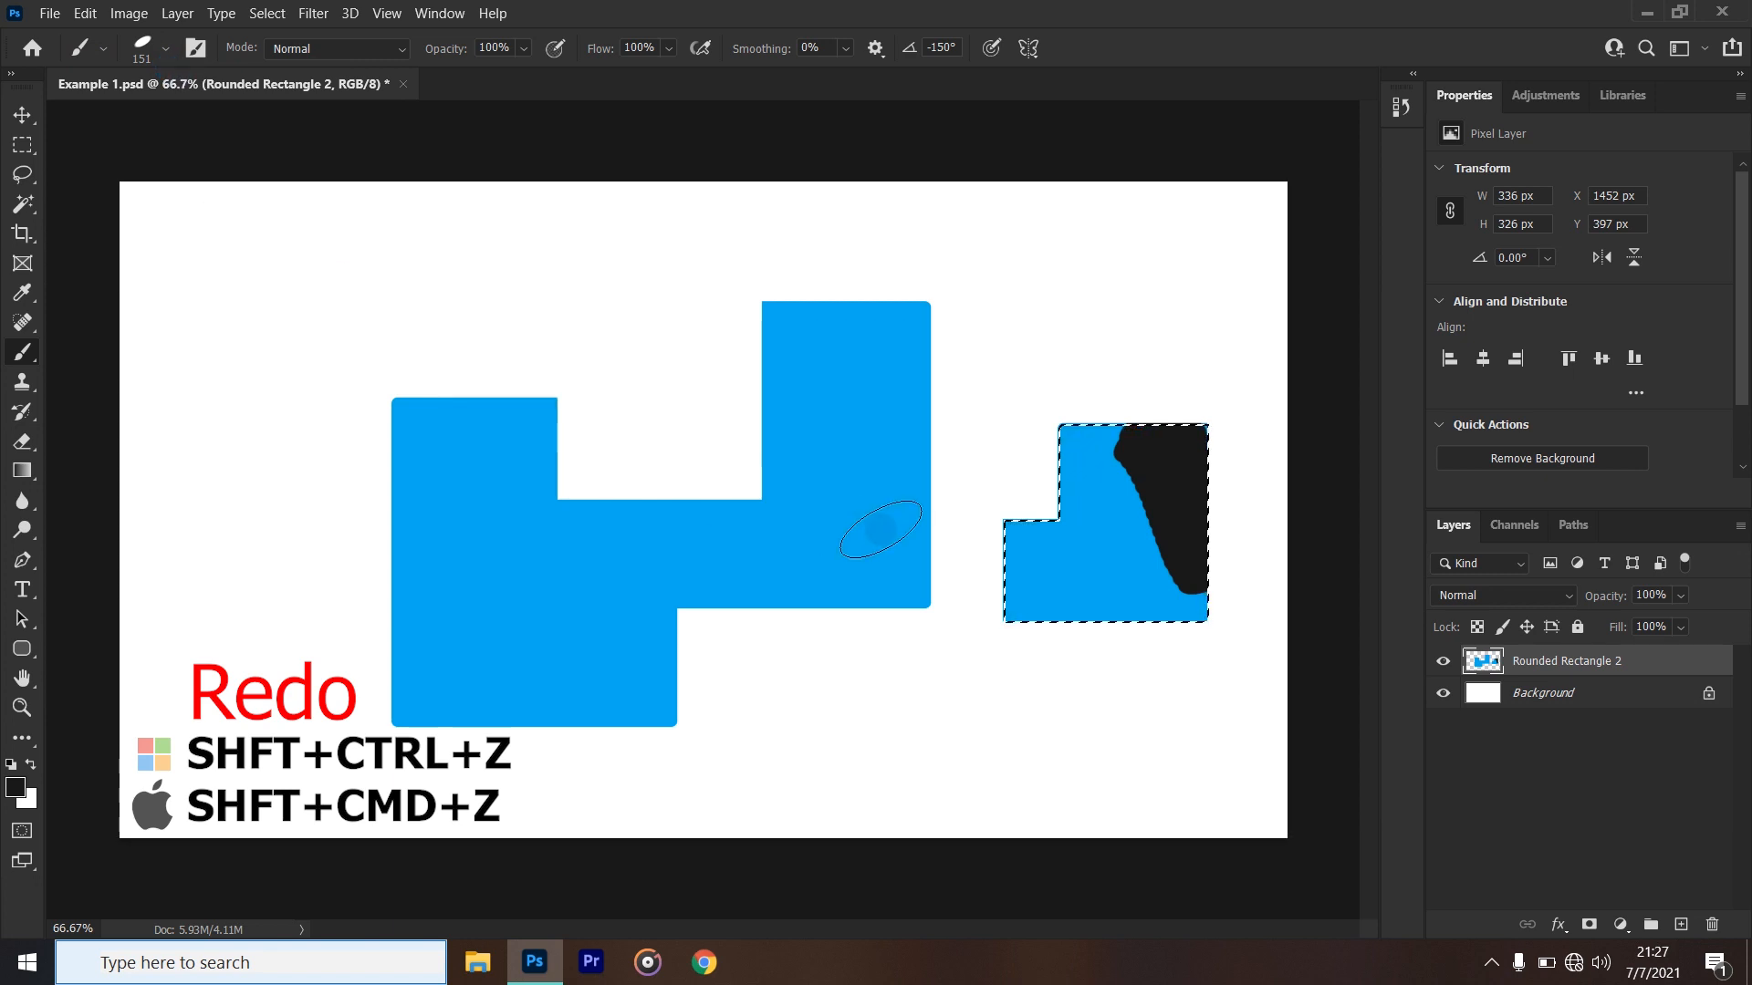
key("shift+ctrl+z")
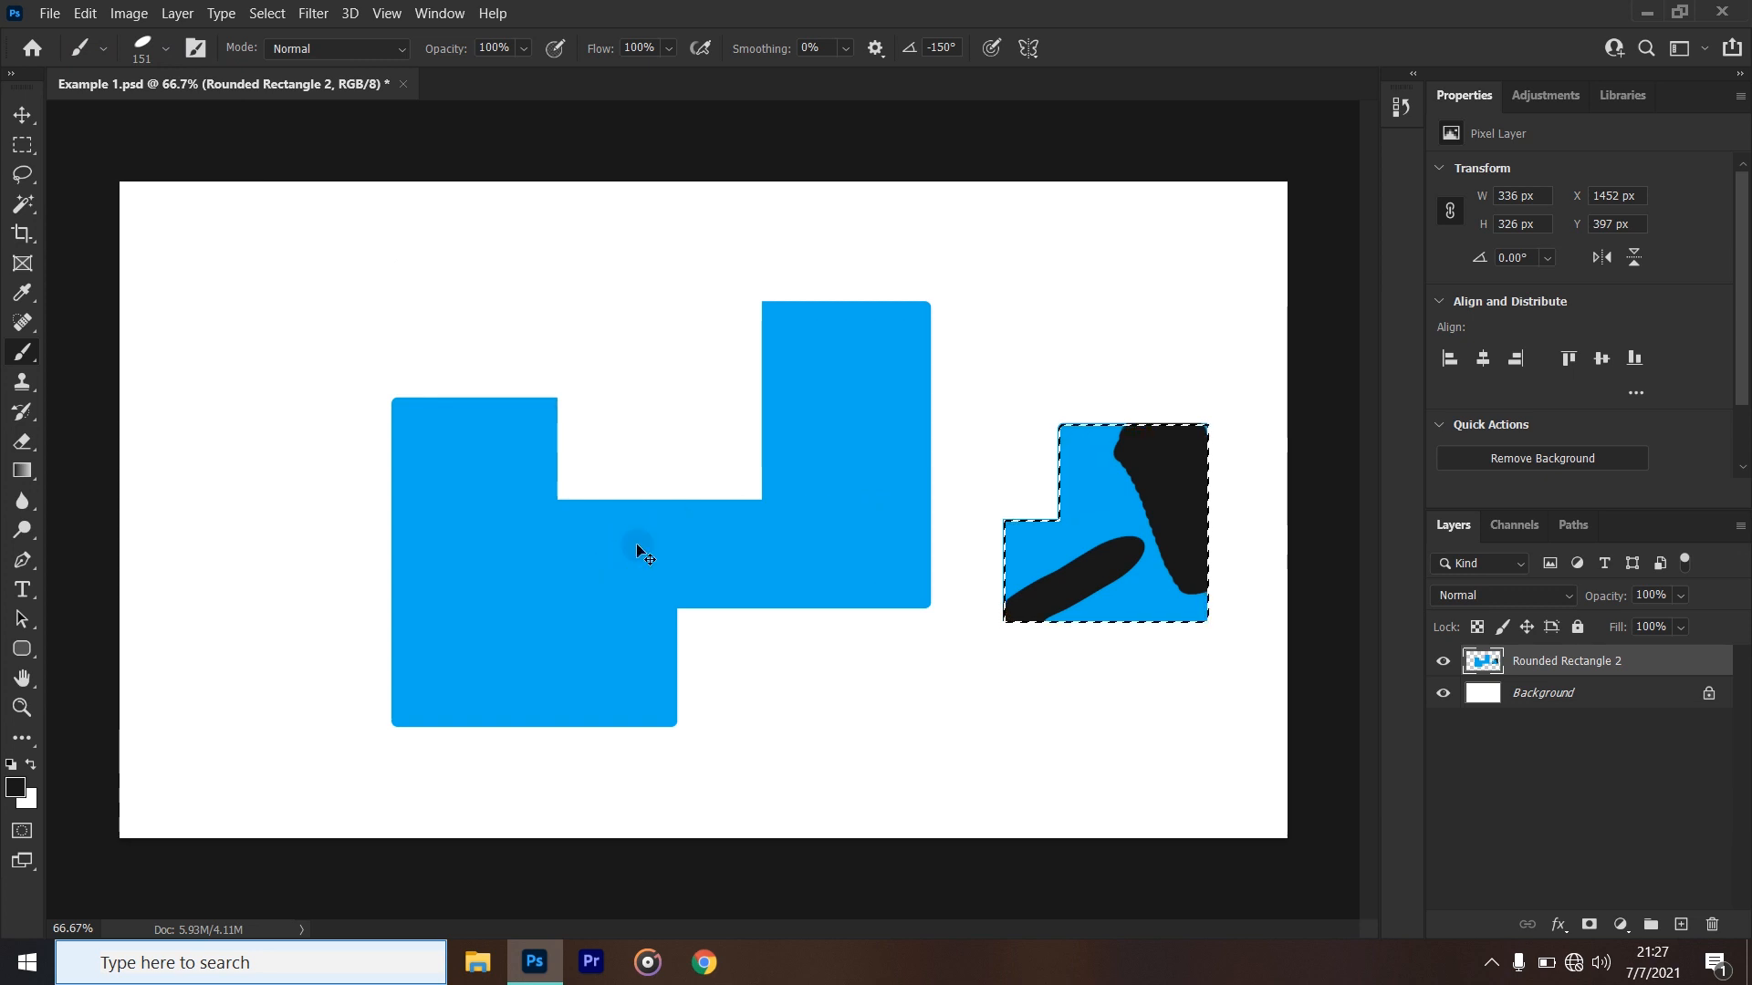
key("ctrl+z")
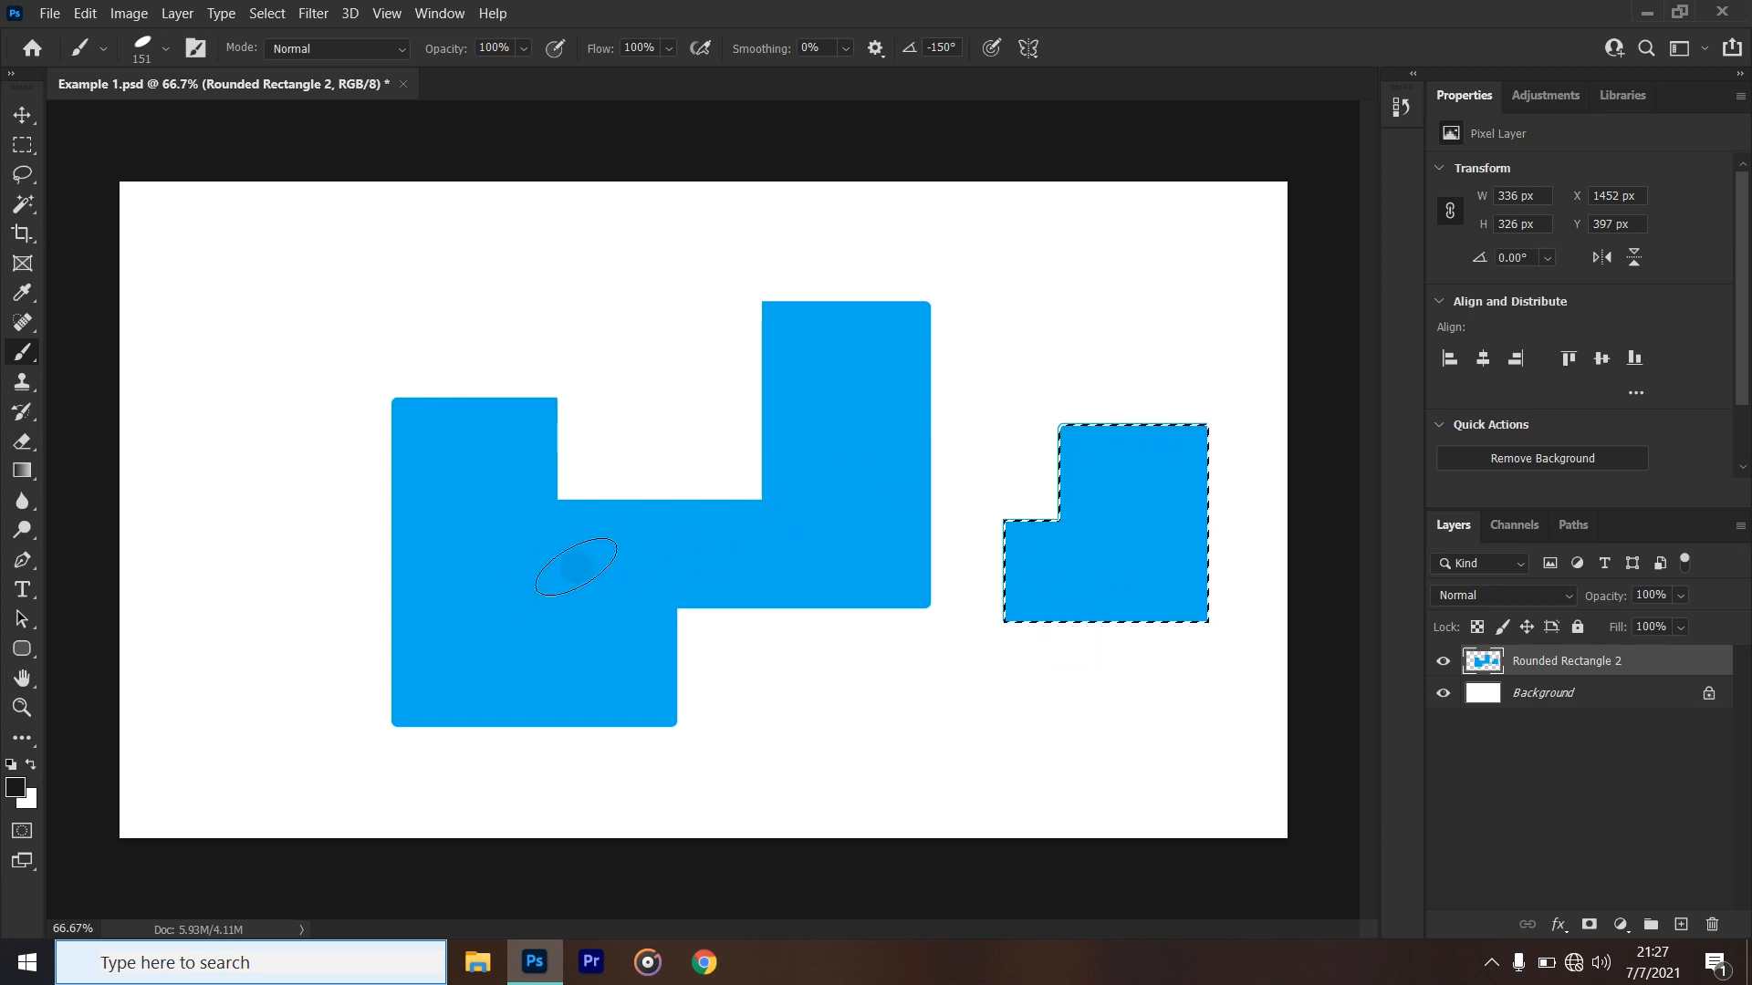
- Deselect the small blue piece with the Rectangular Marquee tool, undo the deselection, and deselect it again
left_click(23, 146)
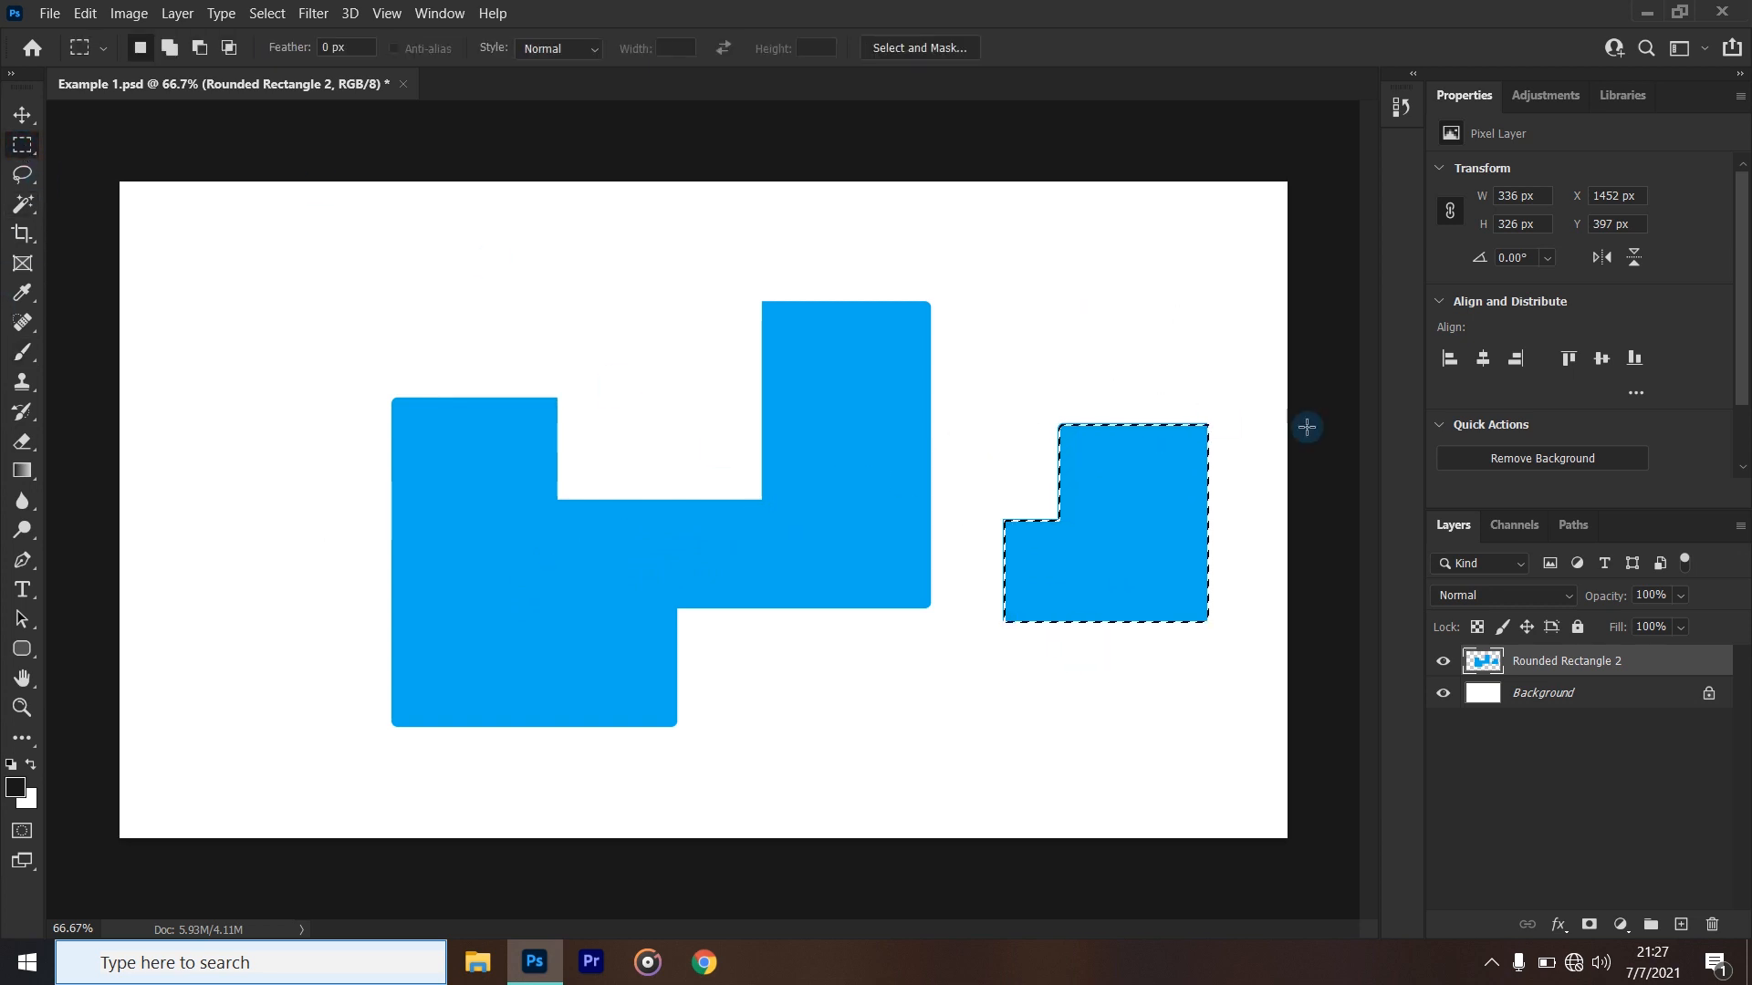
left_click(22, 201)
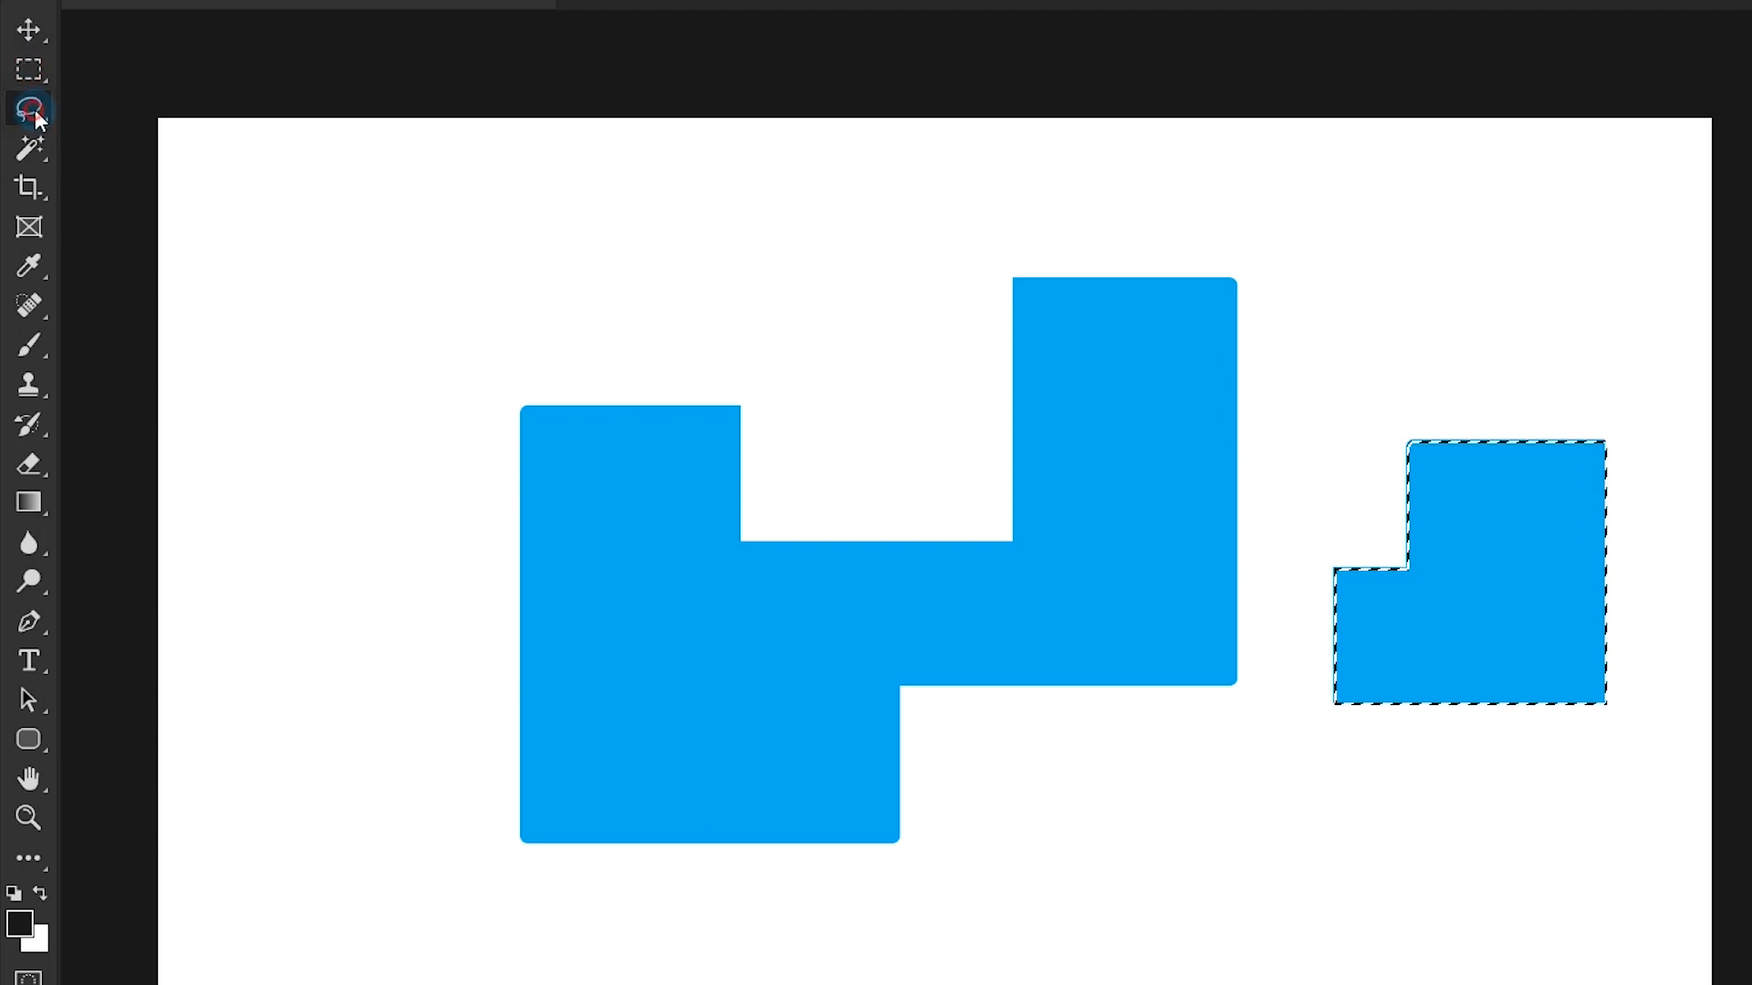
left_click(29, 69)
right_click(1136, 391)
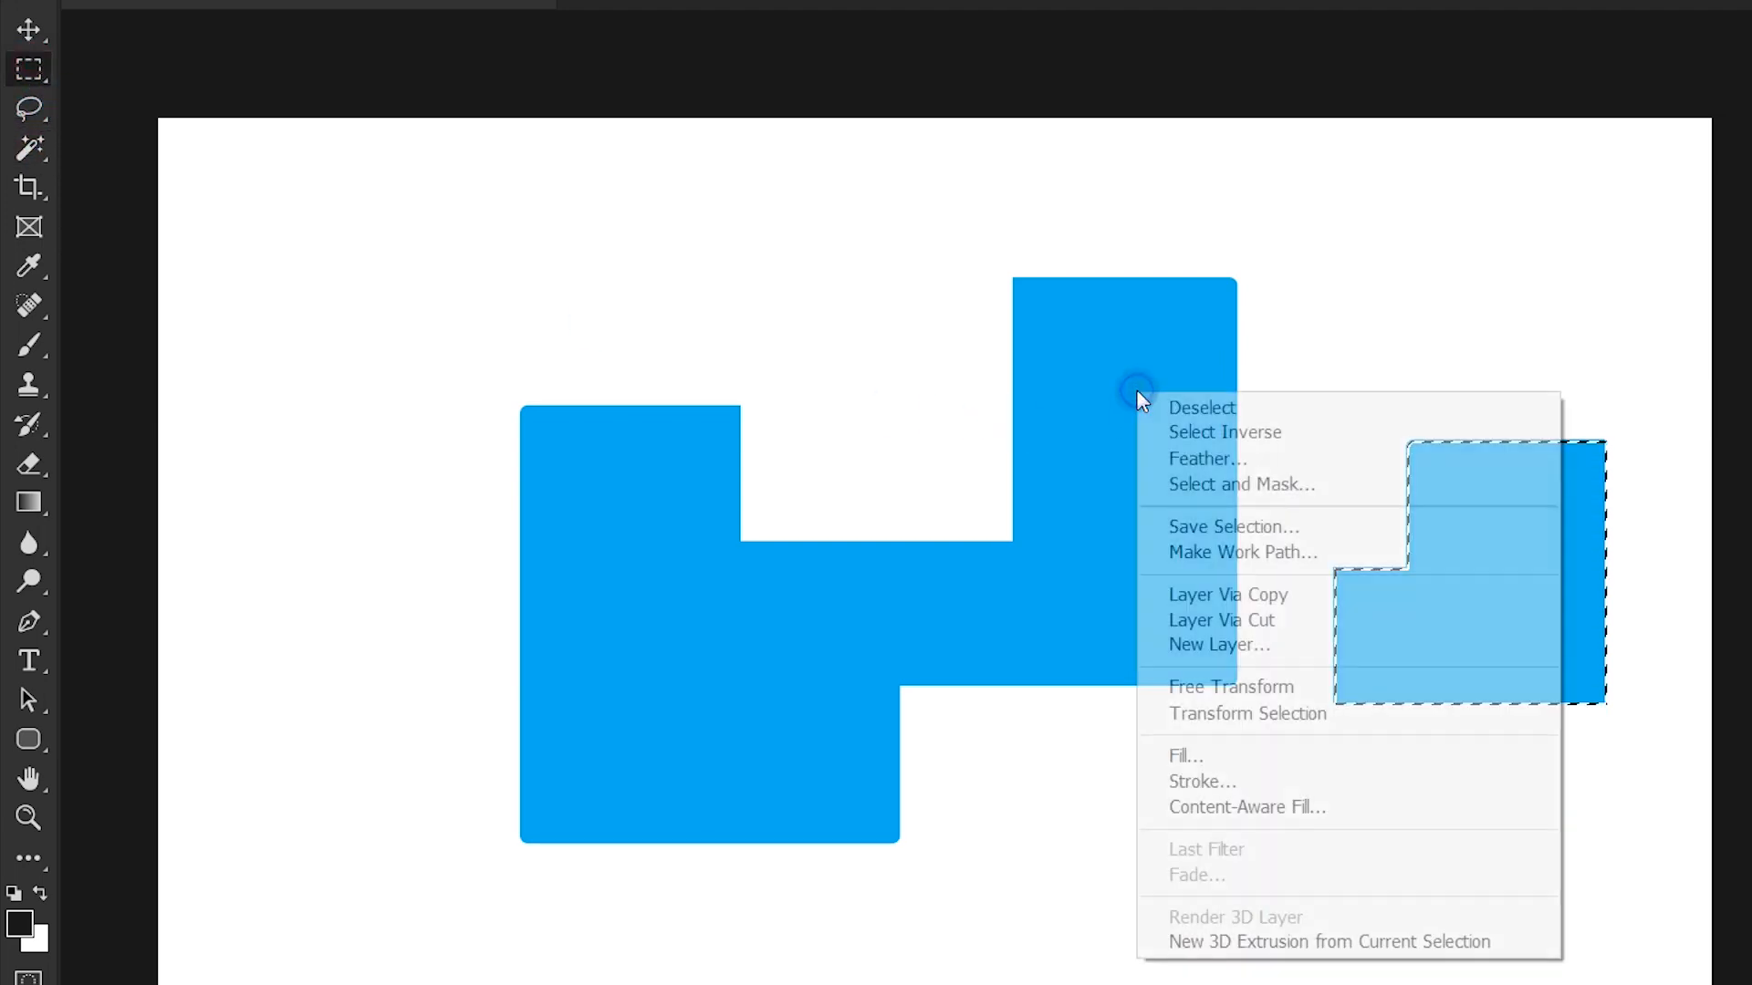
left_click(1200, 408)
key("ctrl+z")
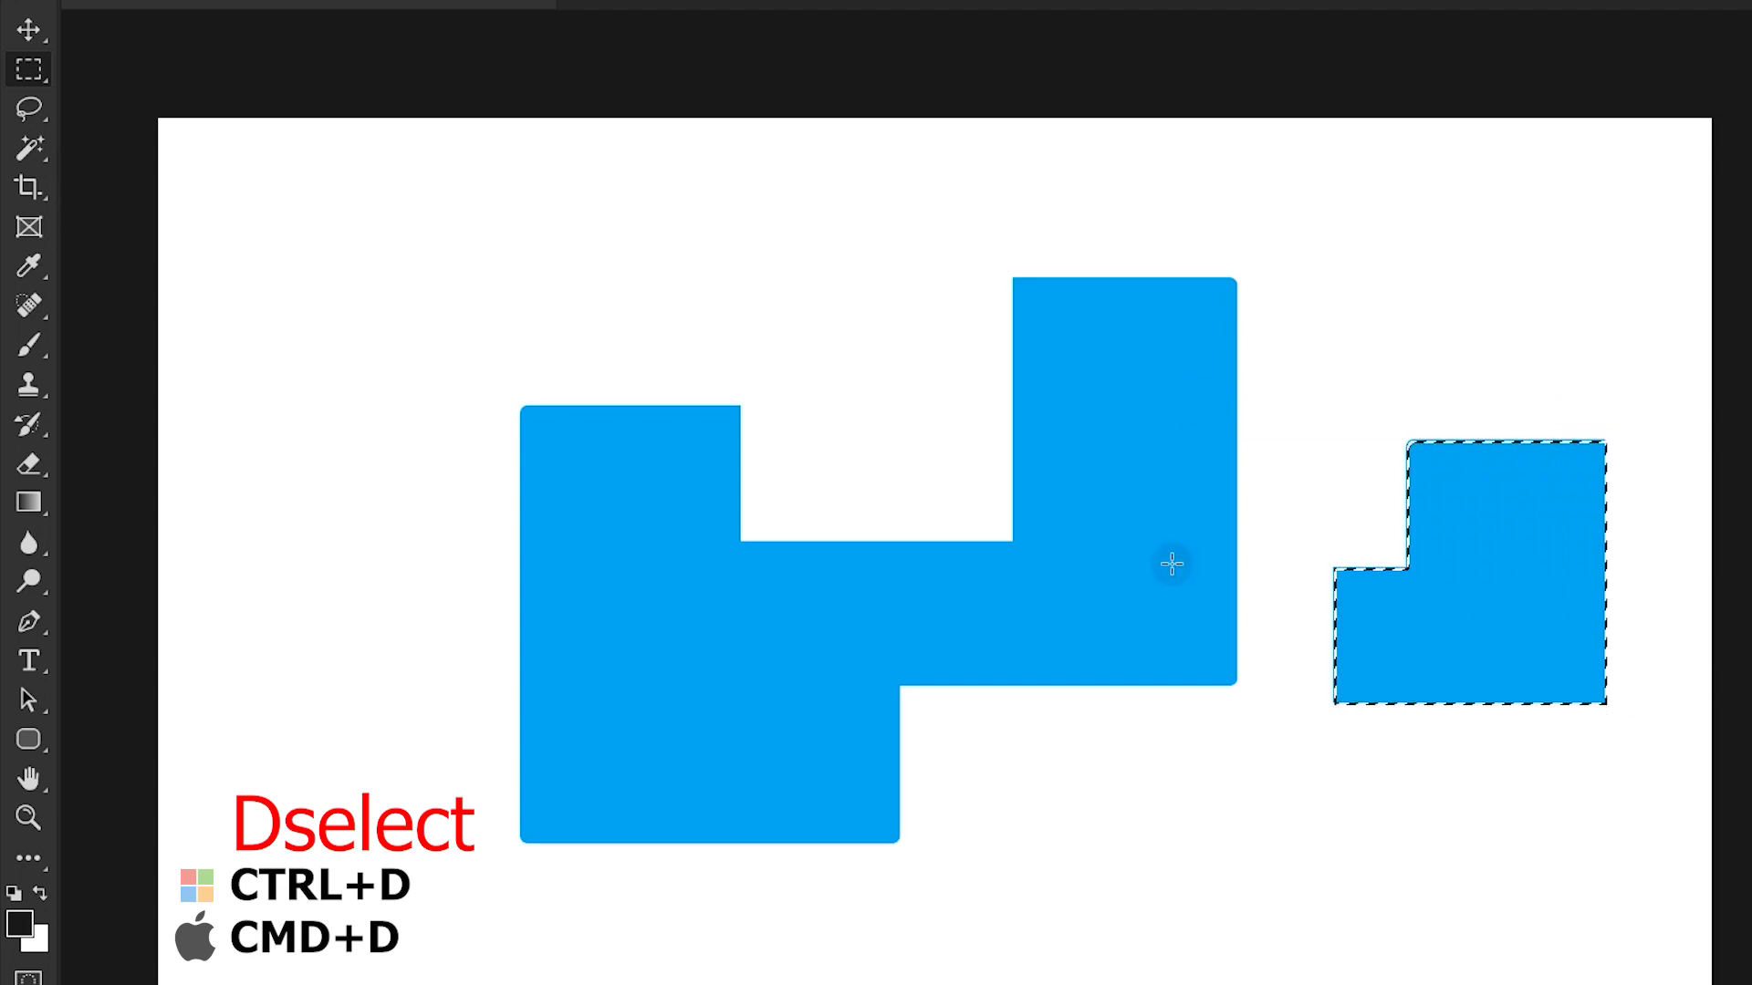
left_click(1336, 784)
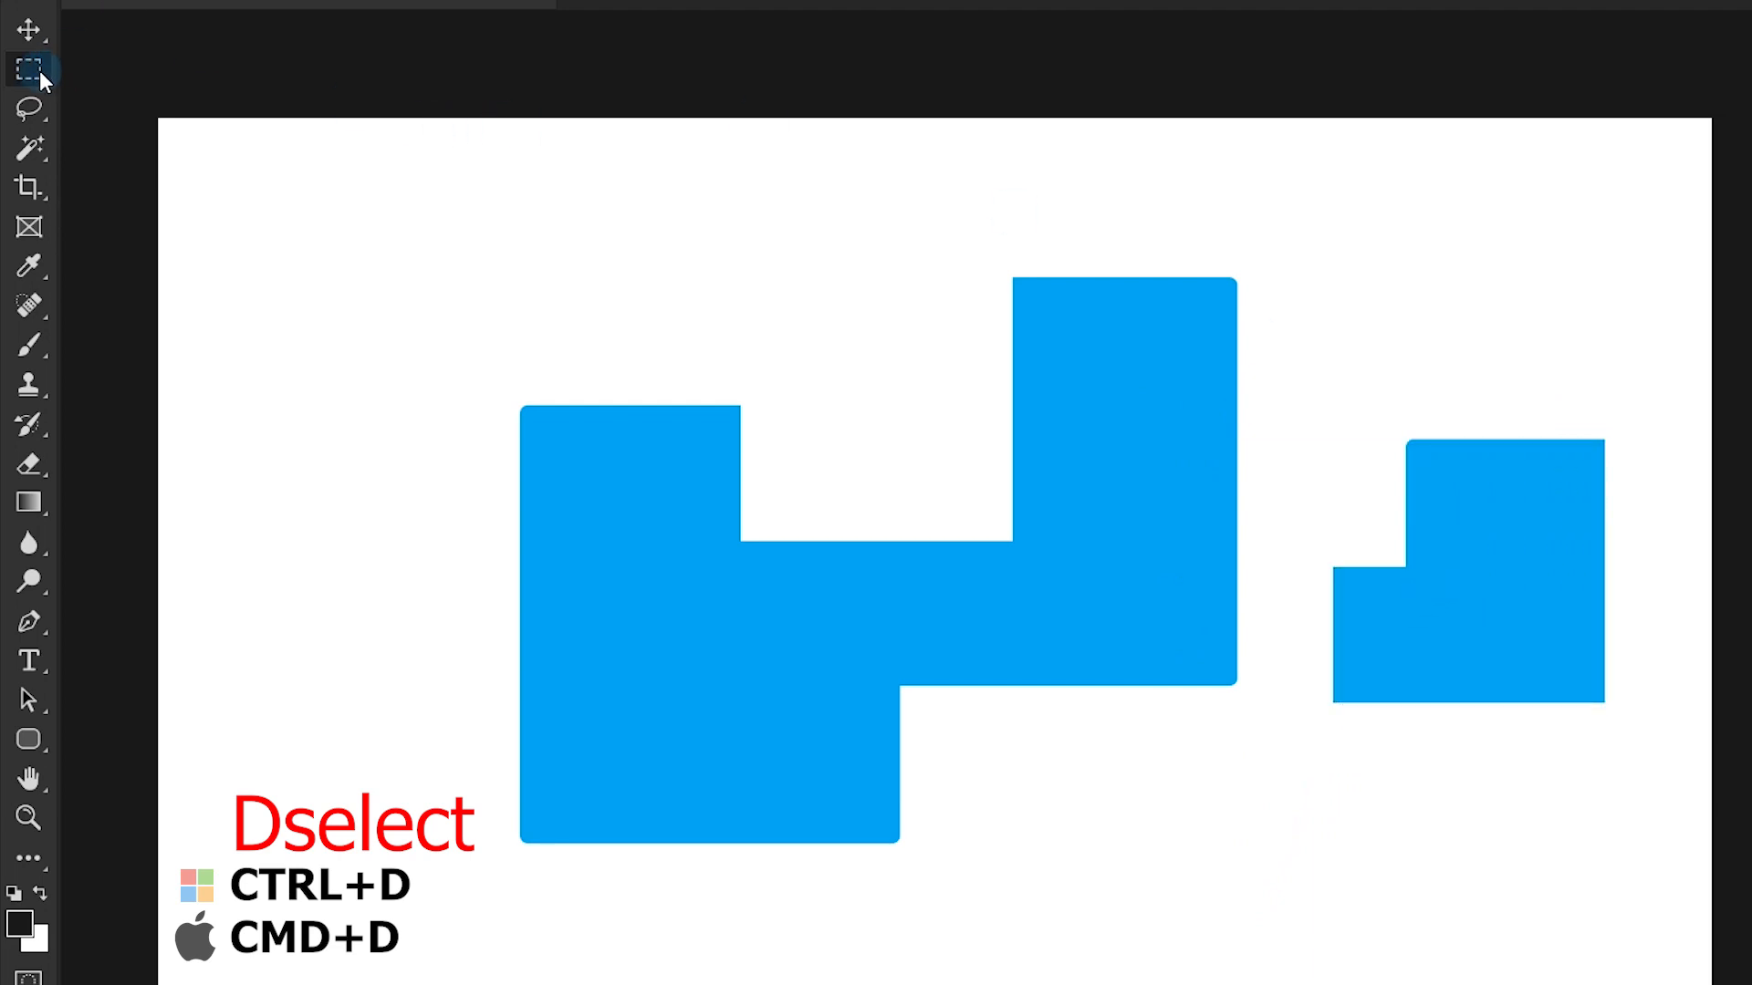
- Lasso the upper part of the large blue shape's taller arm, try moving it, and undo the move and selection
left_click_drag(32, 107, 99, 108)
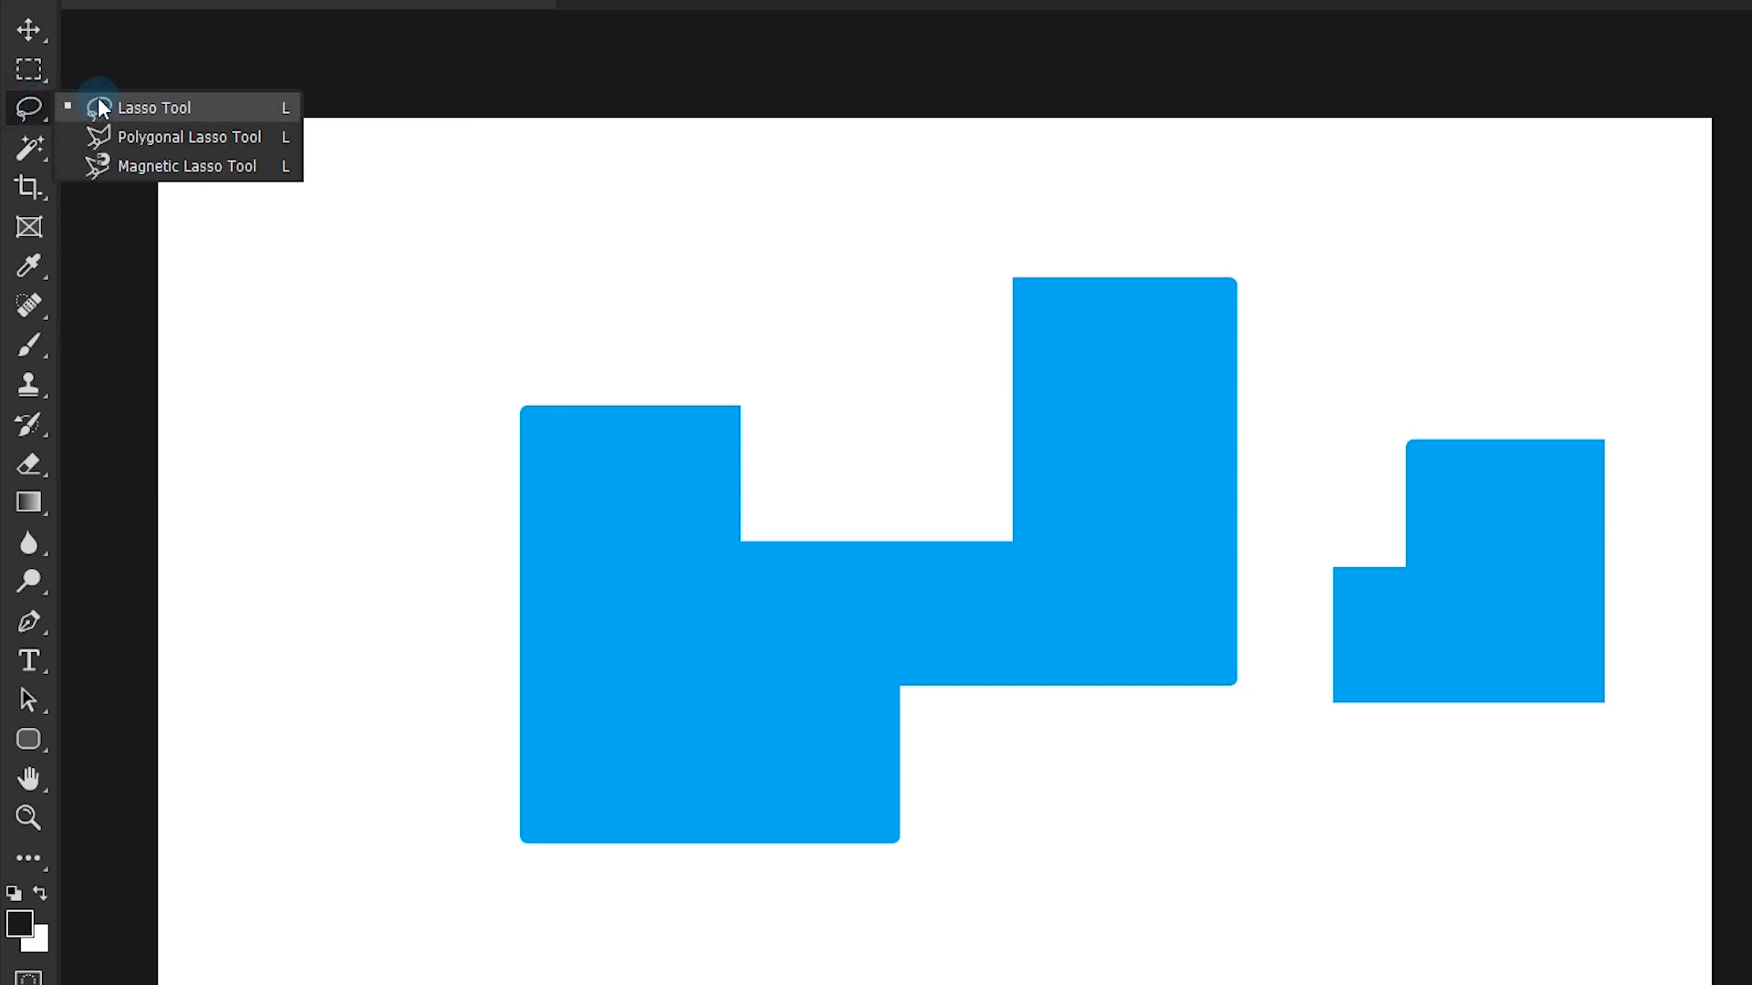
left_click(161, 111)
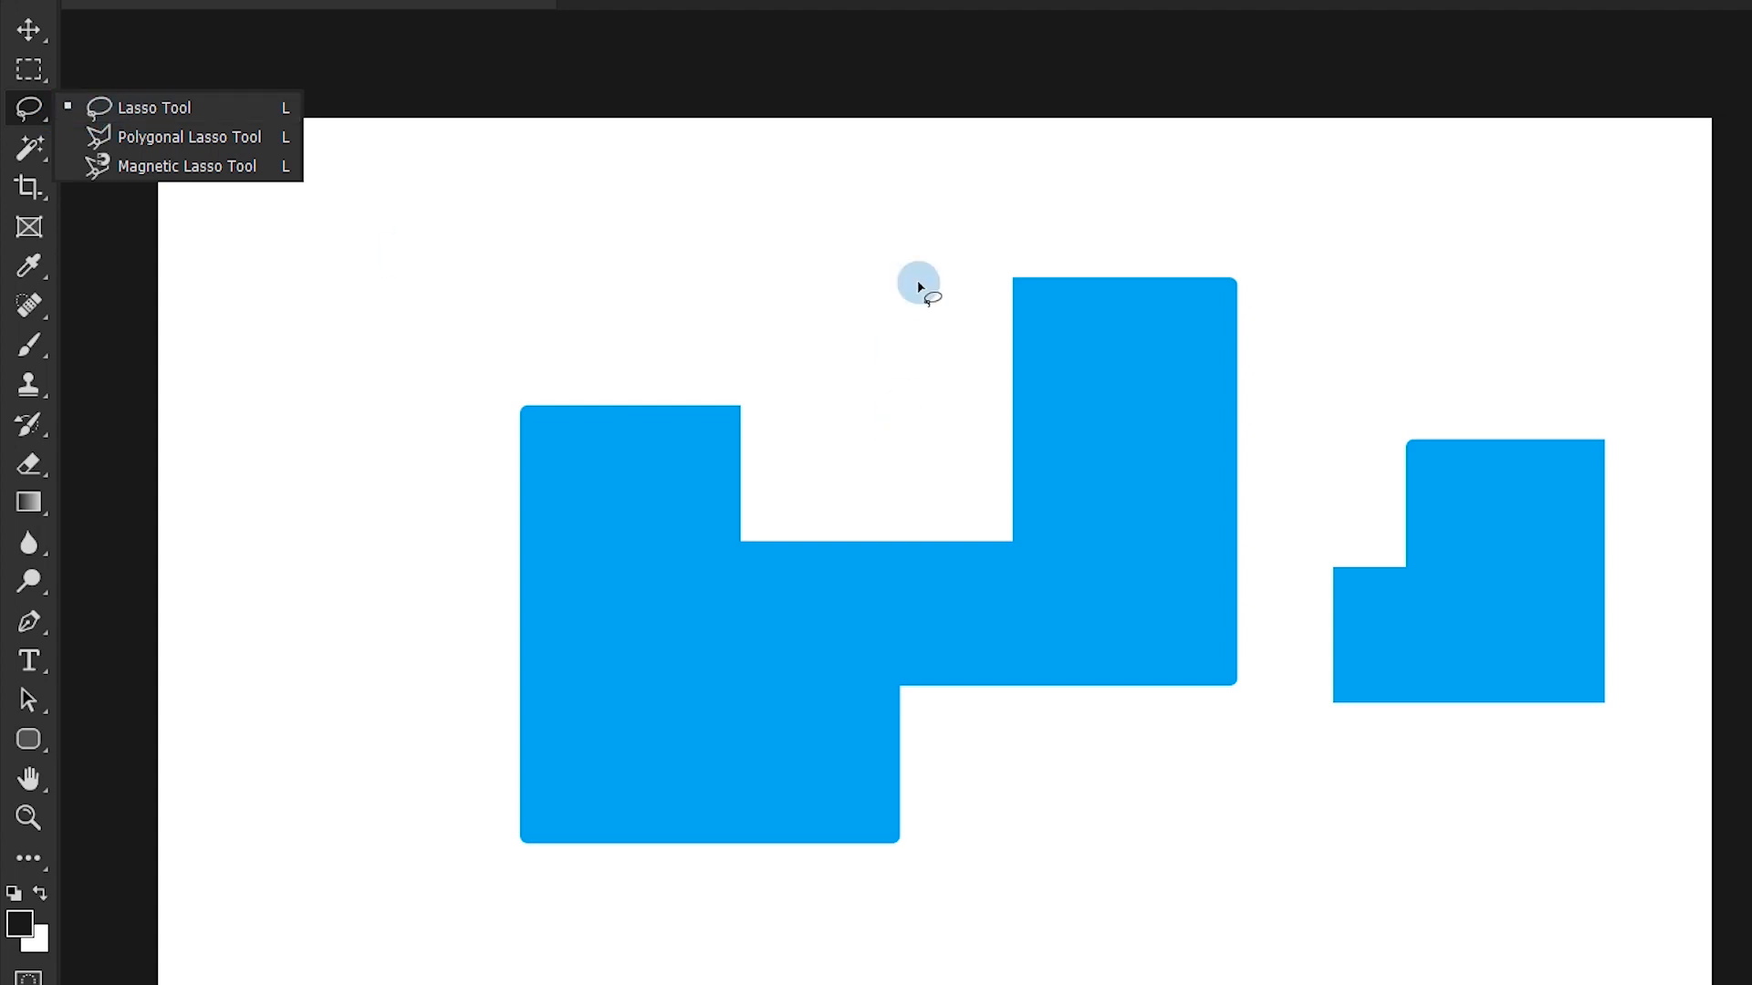
mouse_move(984, 249)
left_mouse_down()
mouse_move(995, 409)
mouse_move(1198, 522)
mouse_move(1318, 374)
mouse_move(1128, 178)
mouse_move(1066, 201)
mouse_move(985, 251)
left_mouse_up()
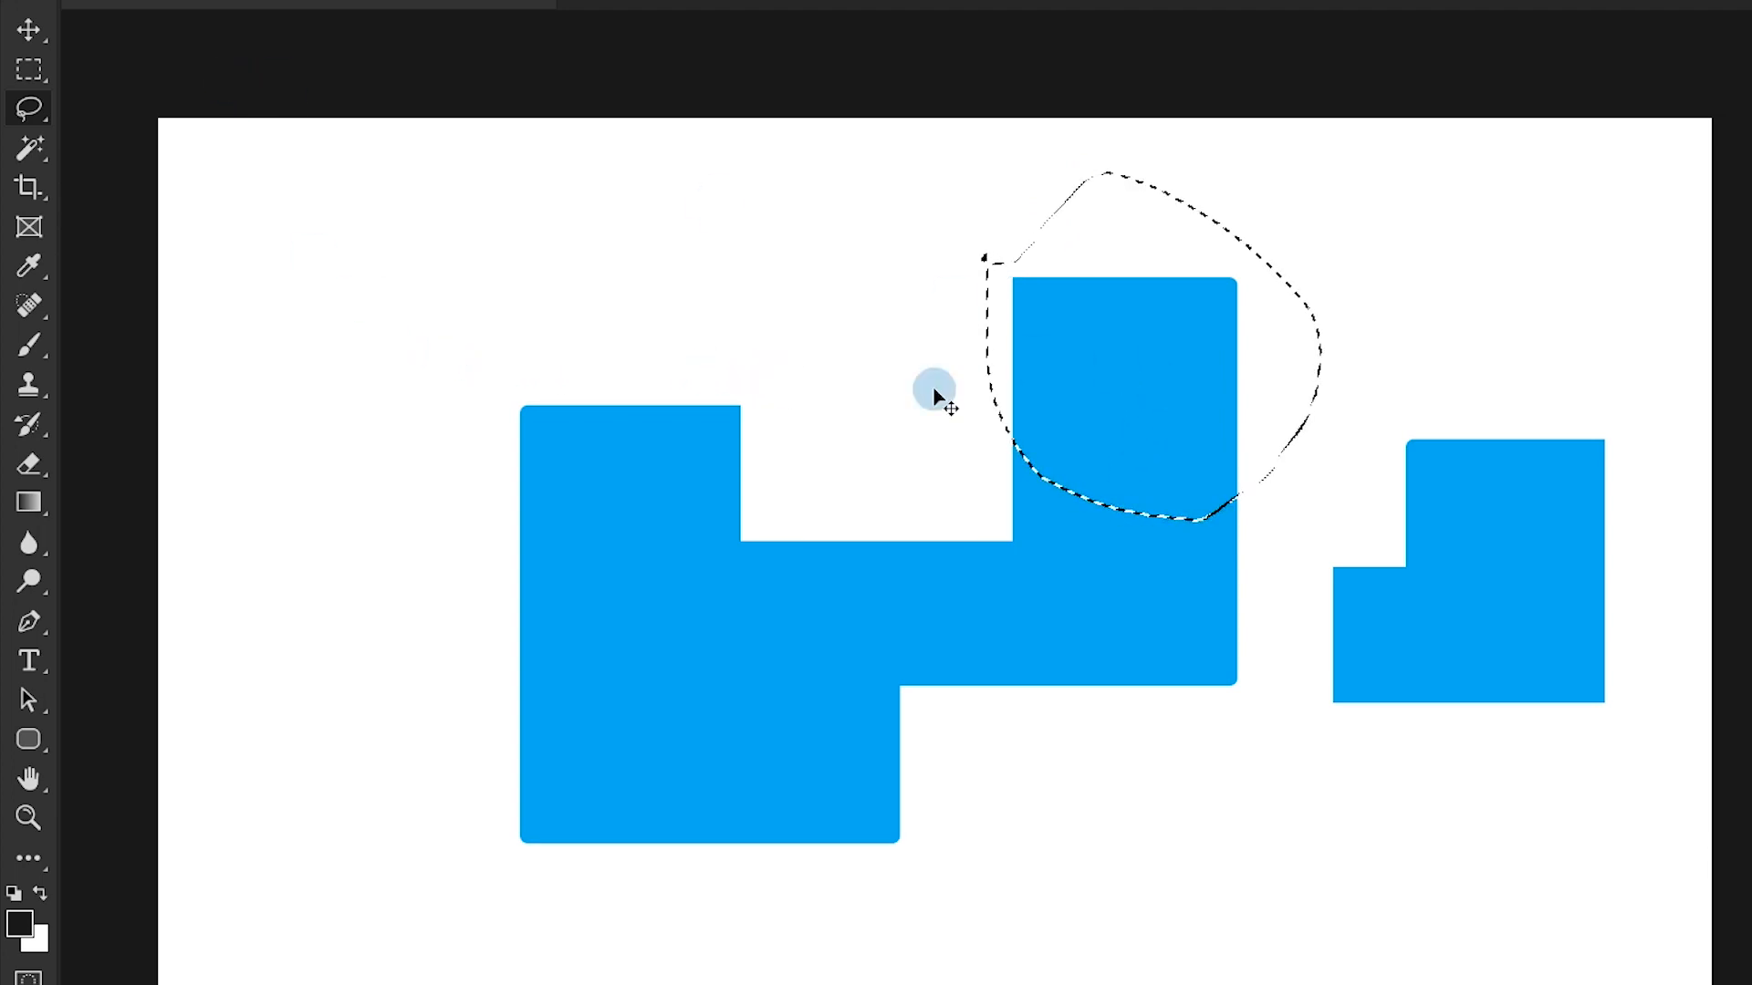
mouse_move(1058, 370)
left_mouse_down()
mouse_move(817, 355)
mouse_move(1201, 348)
mouse_move(884, 337)
mouse_move(1302, 340)
left_mouse_up()
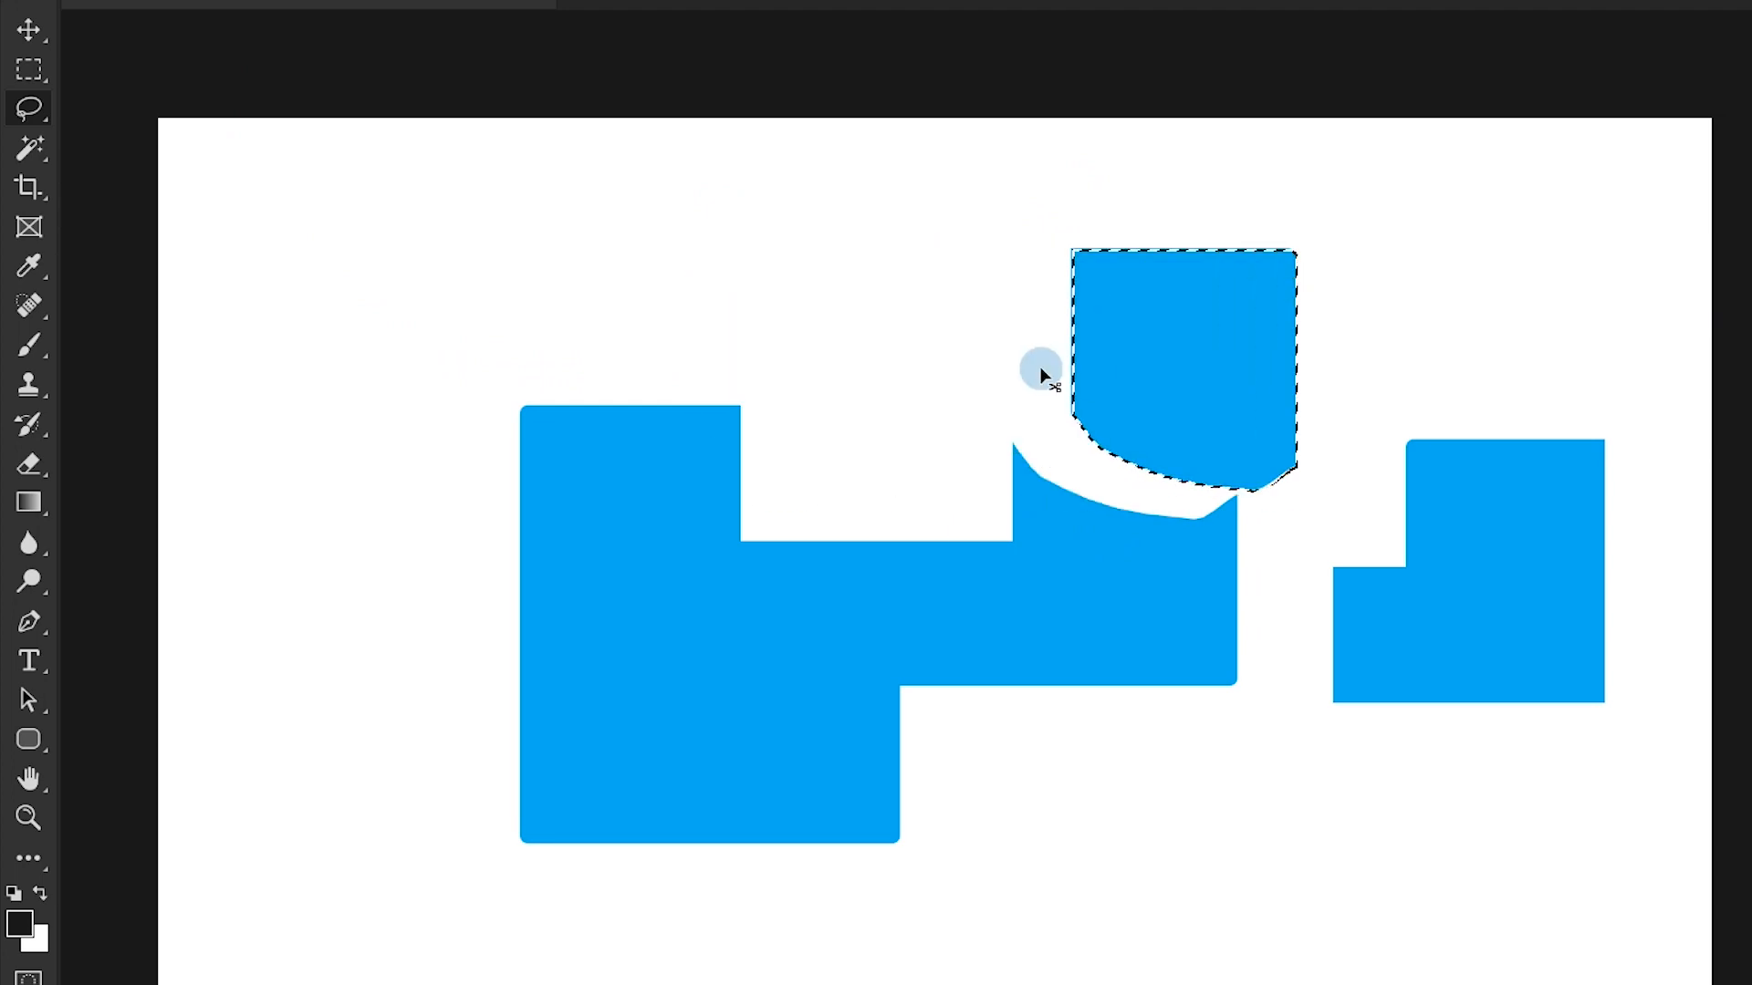
key("ctrl+z")
key("ctrl+d")
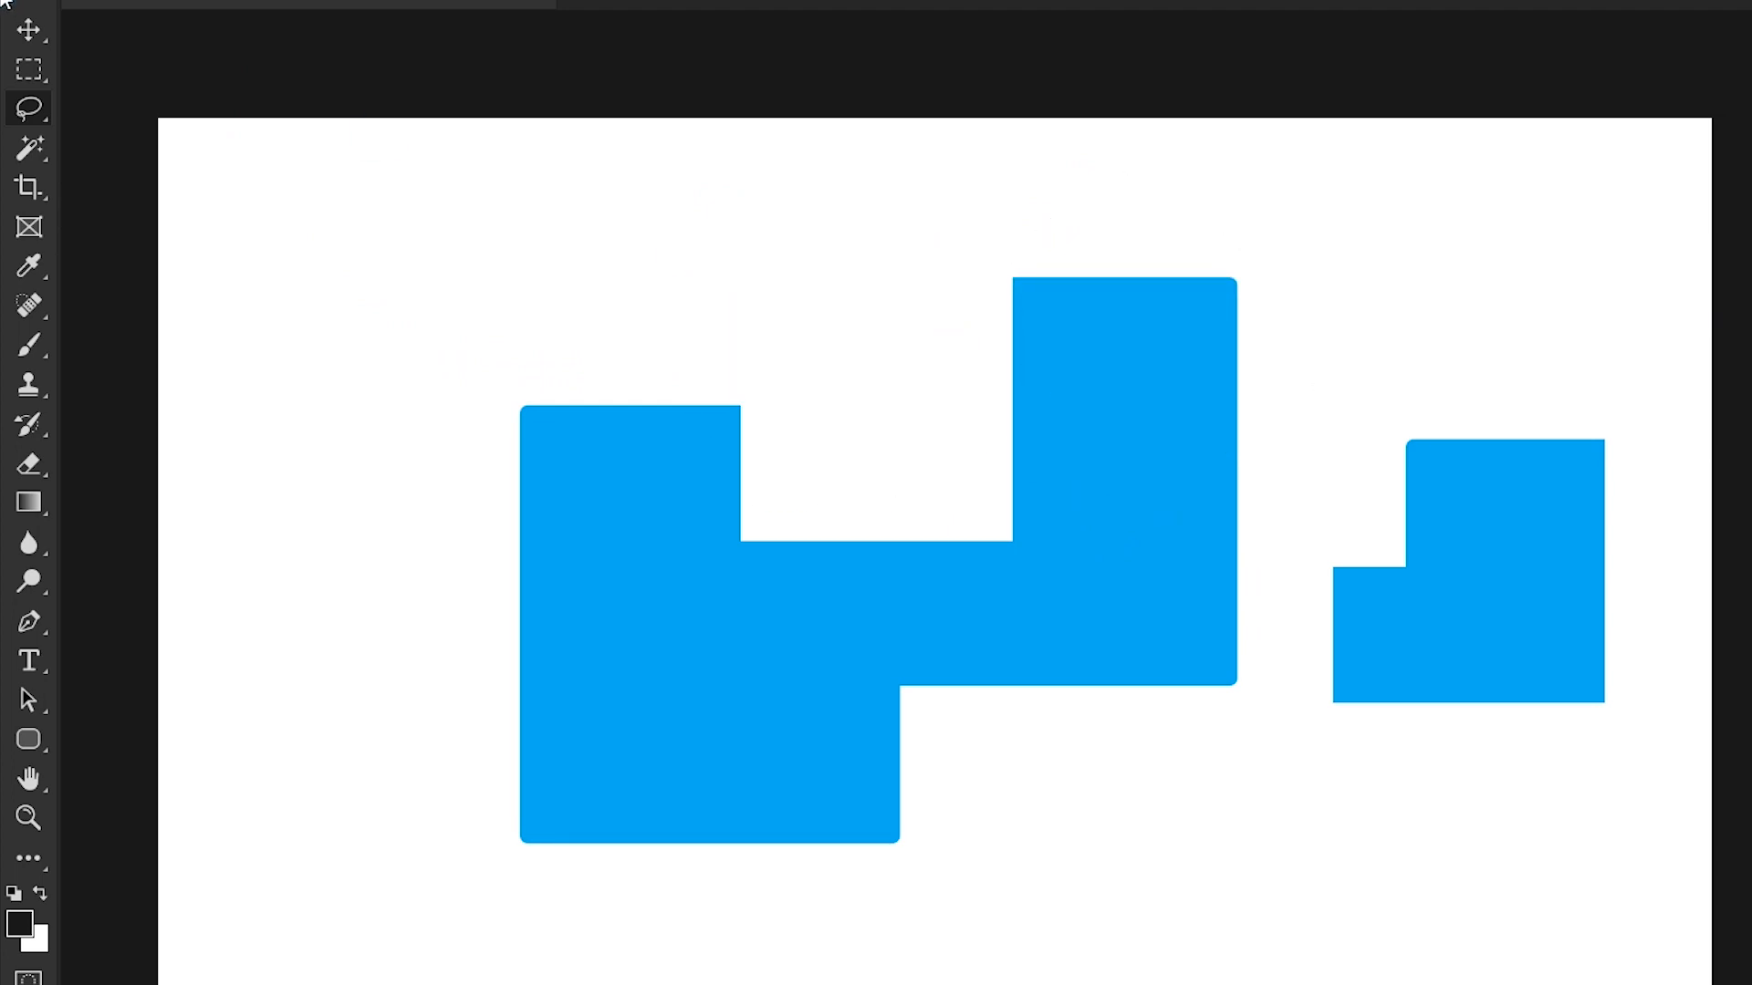
- Trace a closed Magnetic Lasso selection around the whole outline of the large blue shape
left_click(36, 118)
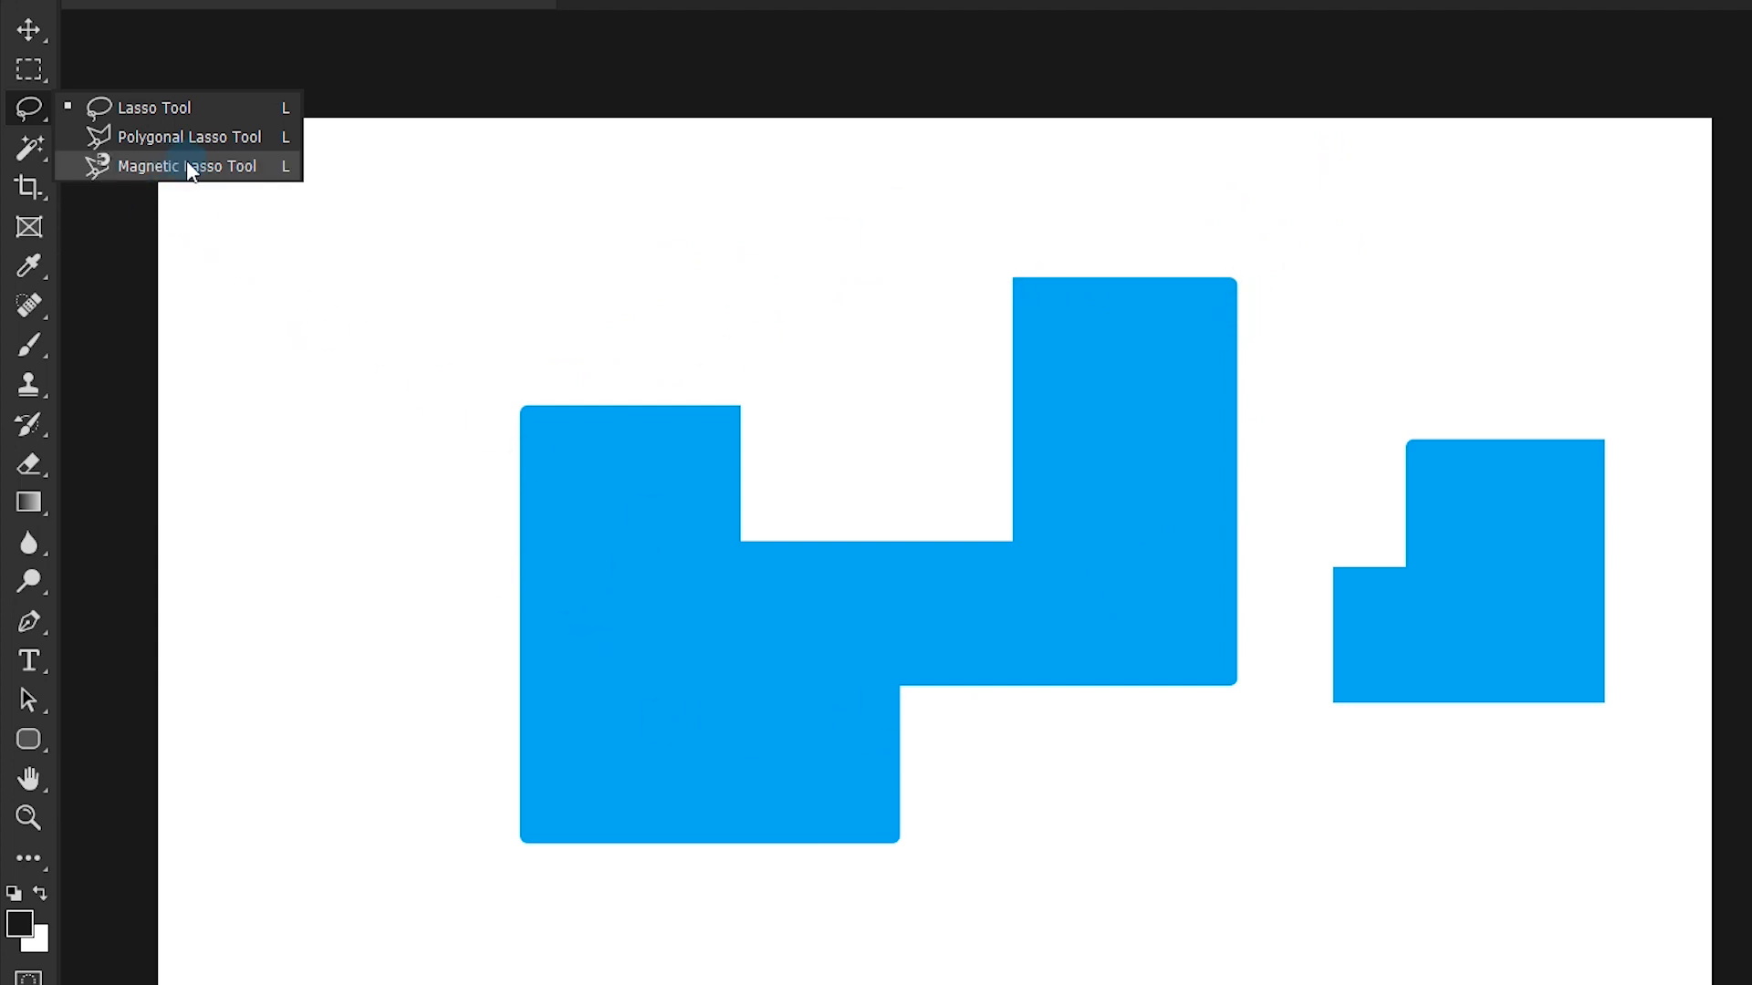
left_click(230, 165)
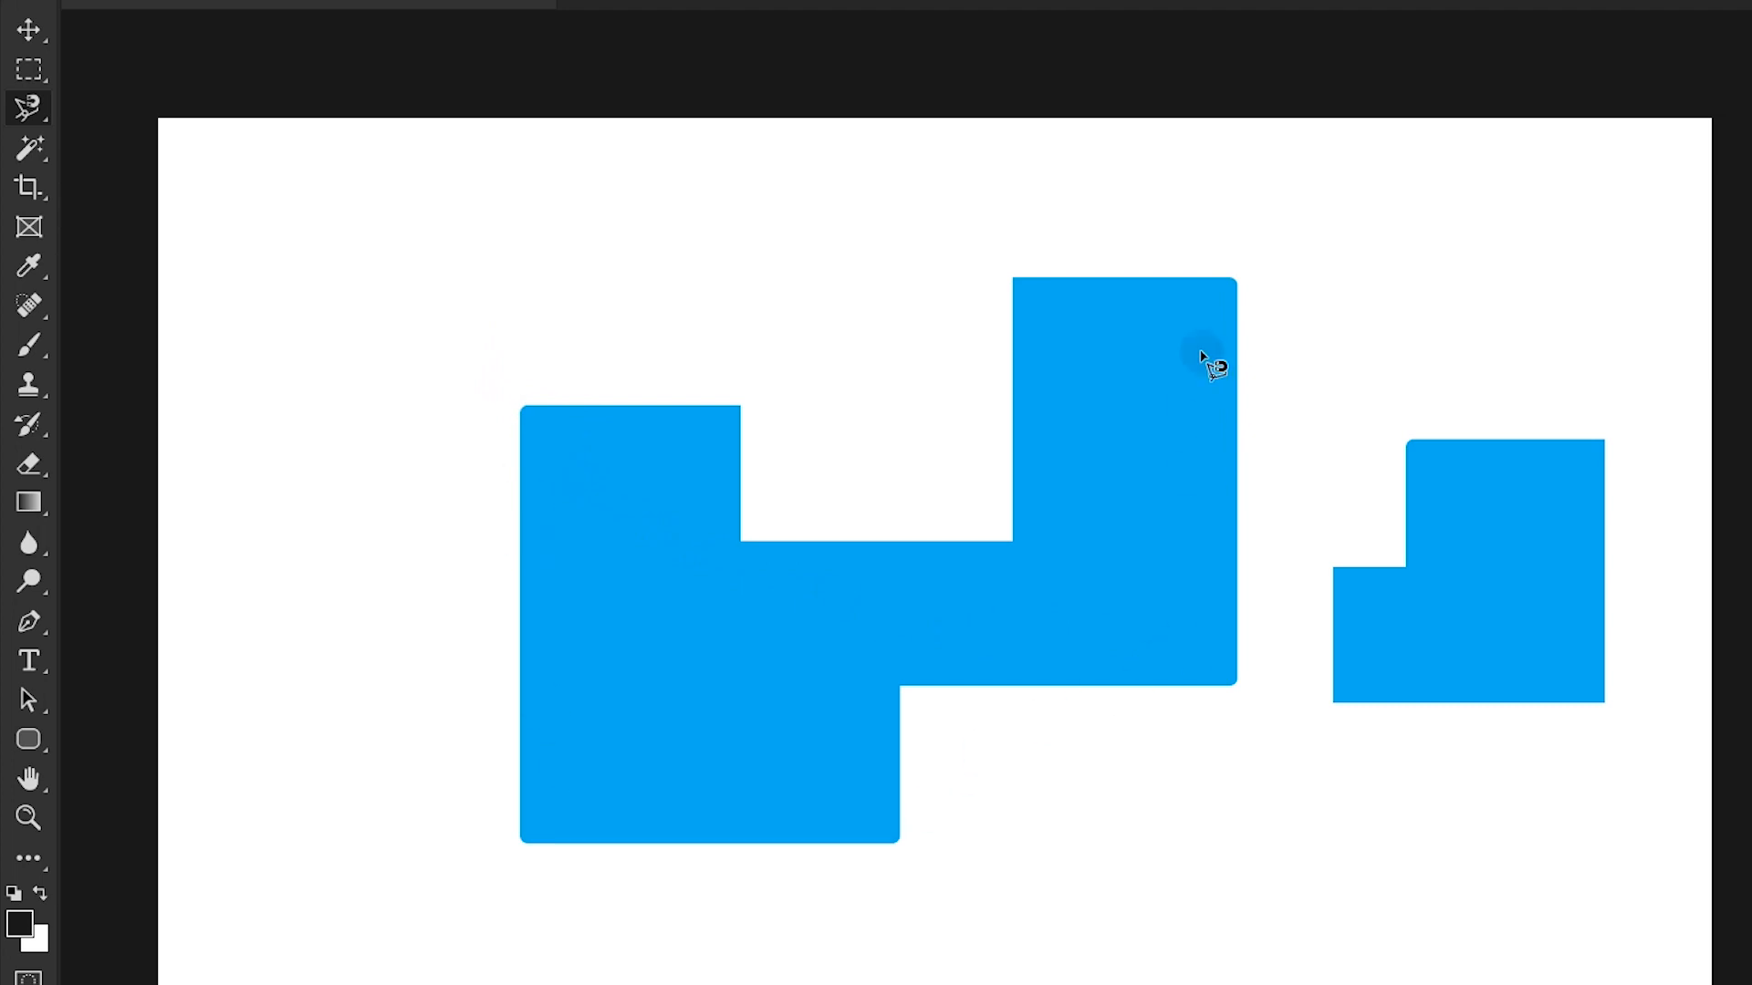
left_click(520, 407)
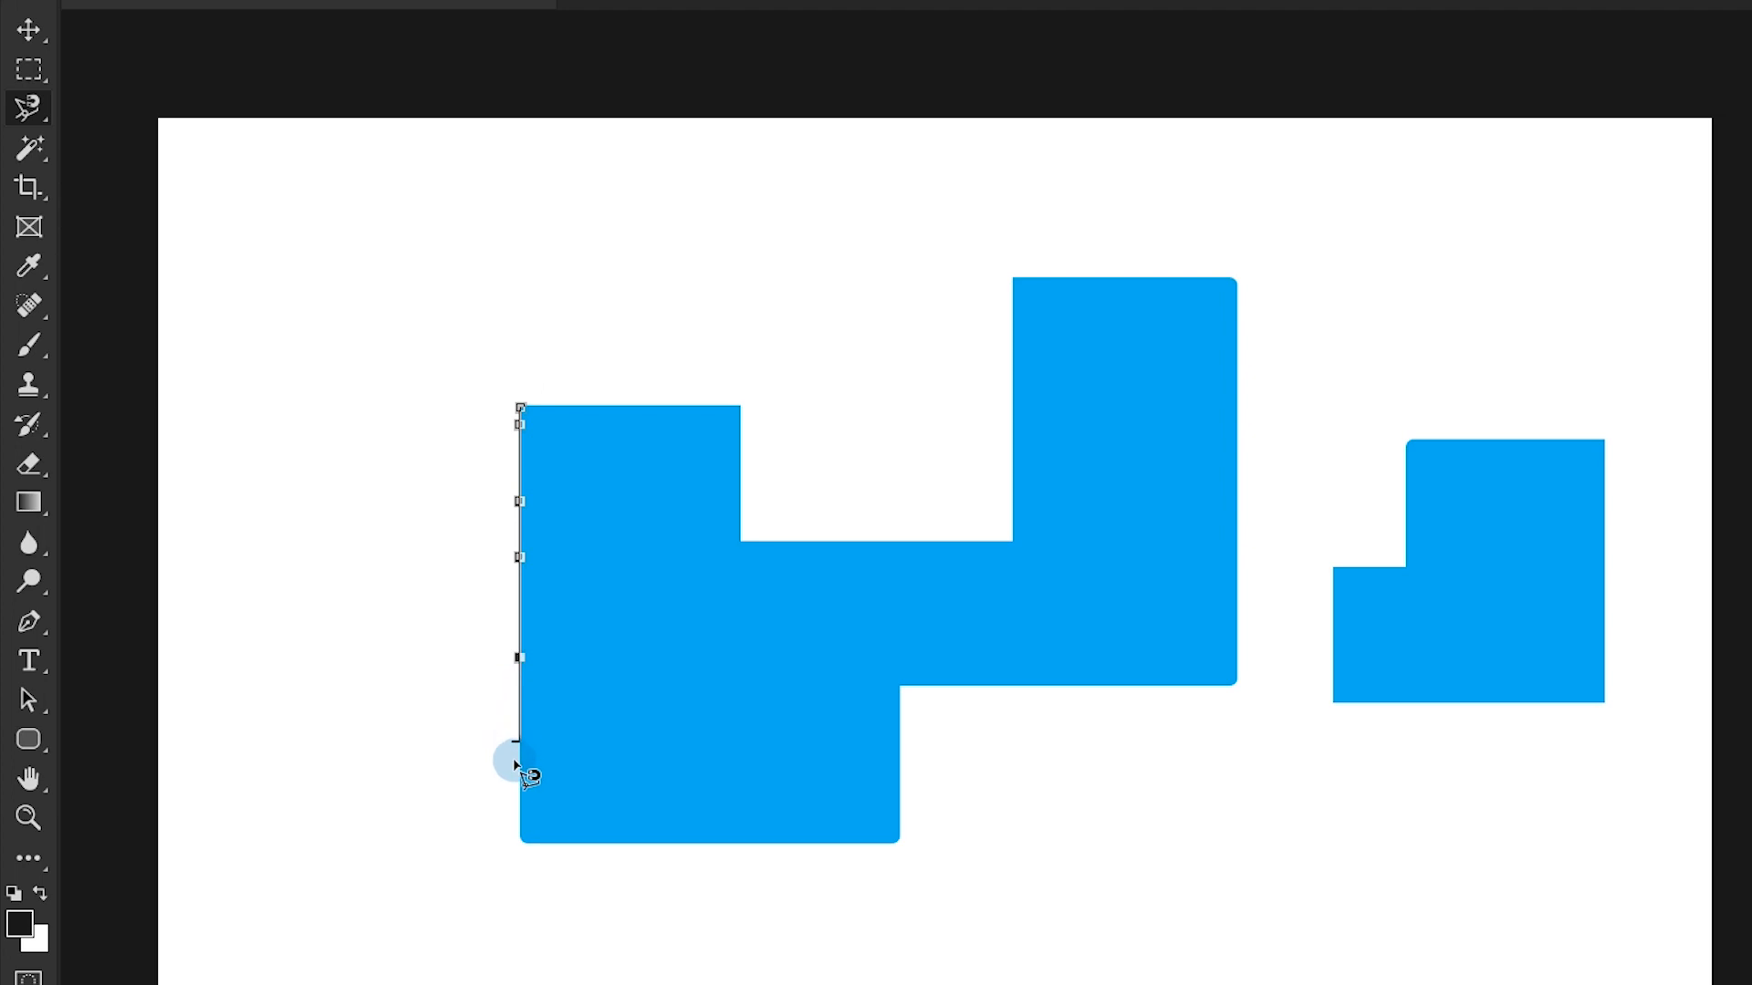
left_click(564, 854)
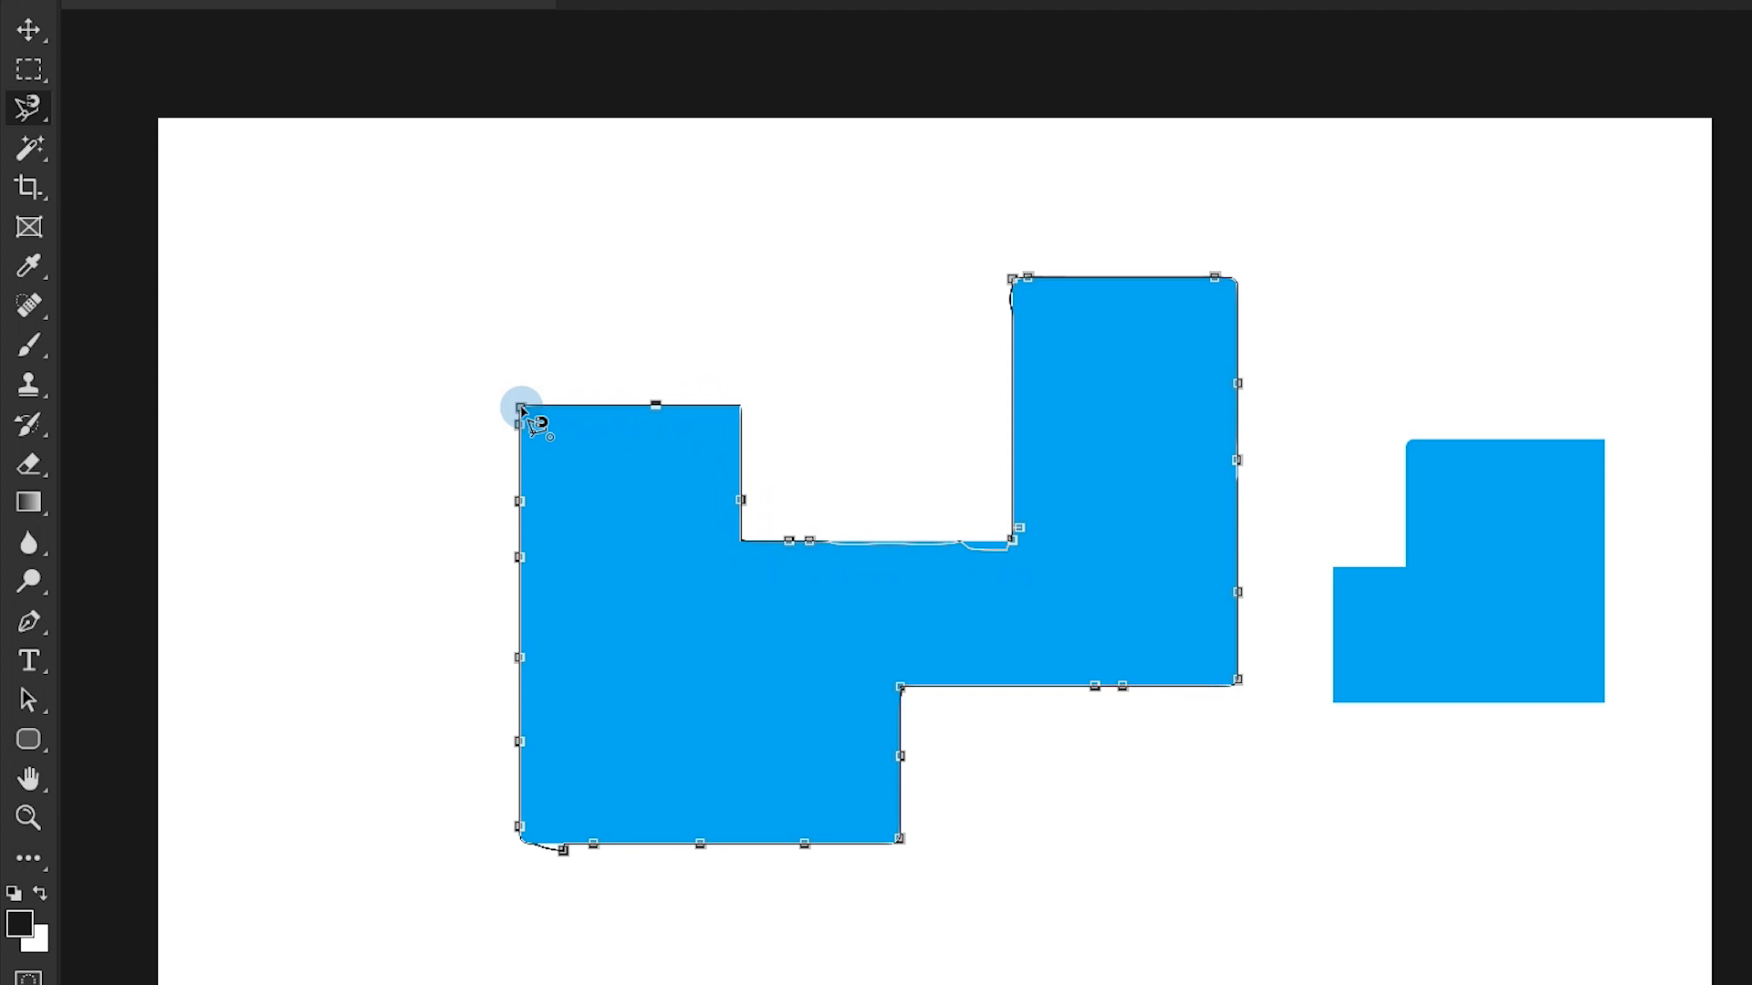
left_click(520, 406)
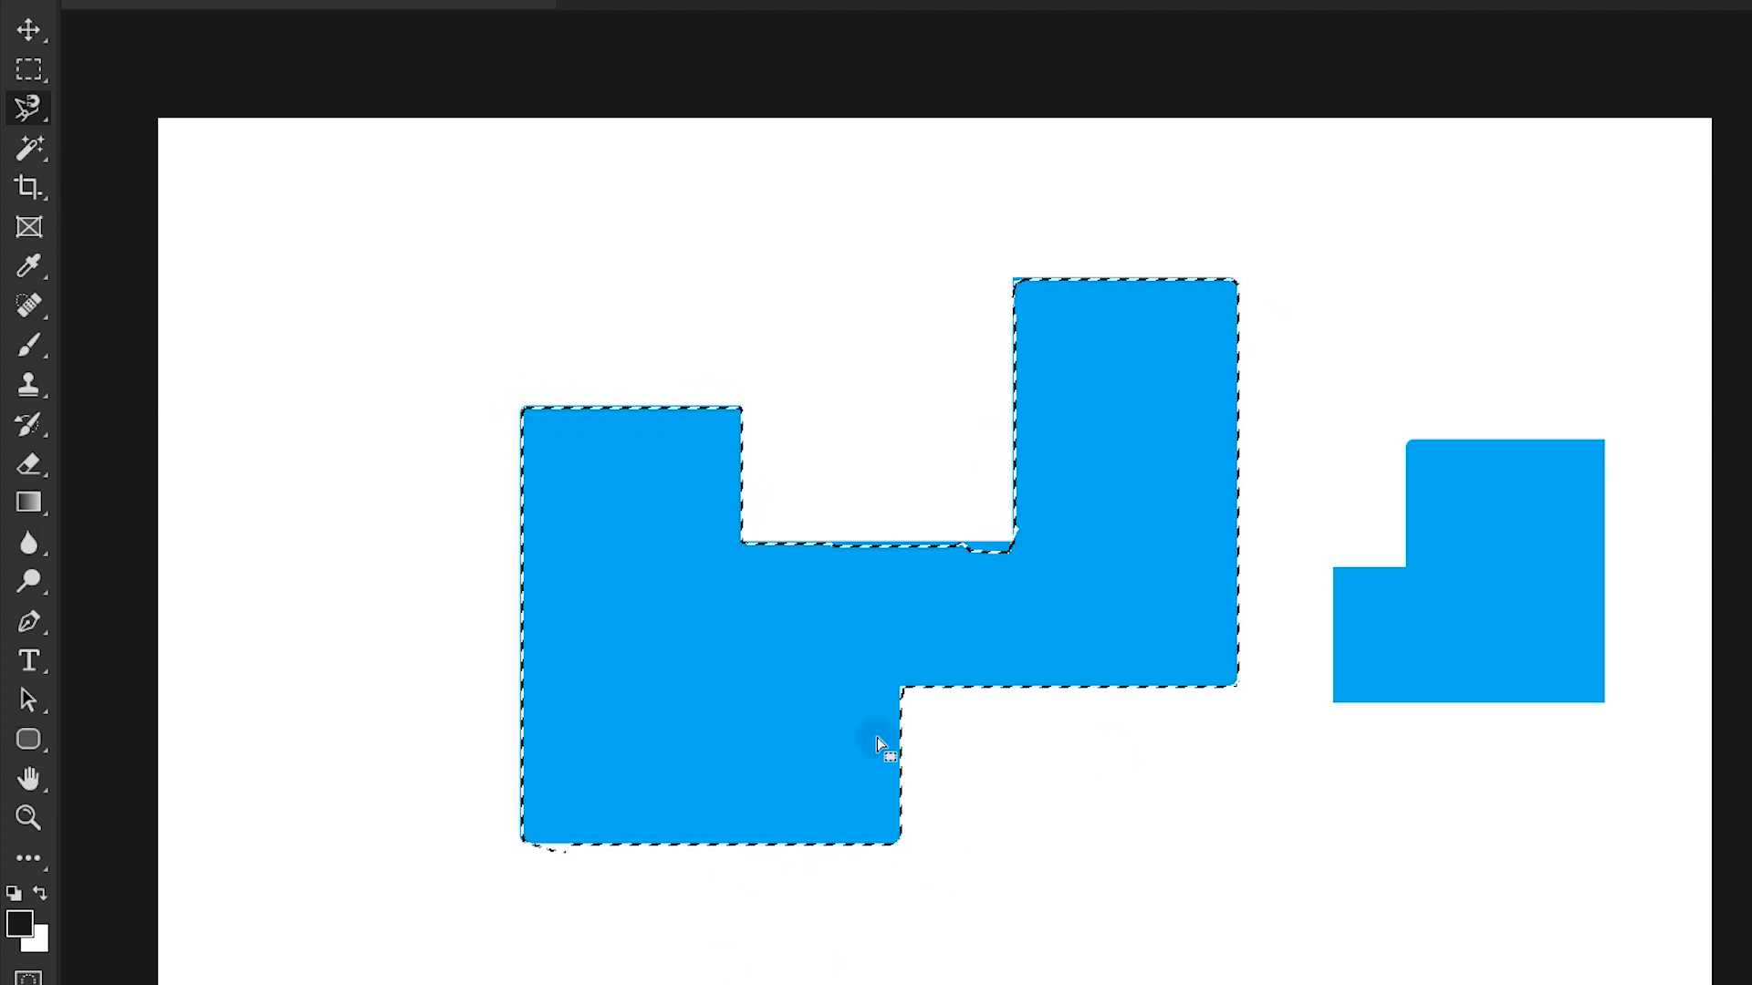
- Try moving the selected large blue shape upward, and undo the move and deselect
left_click_drag(751, 708, 787, 590)
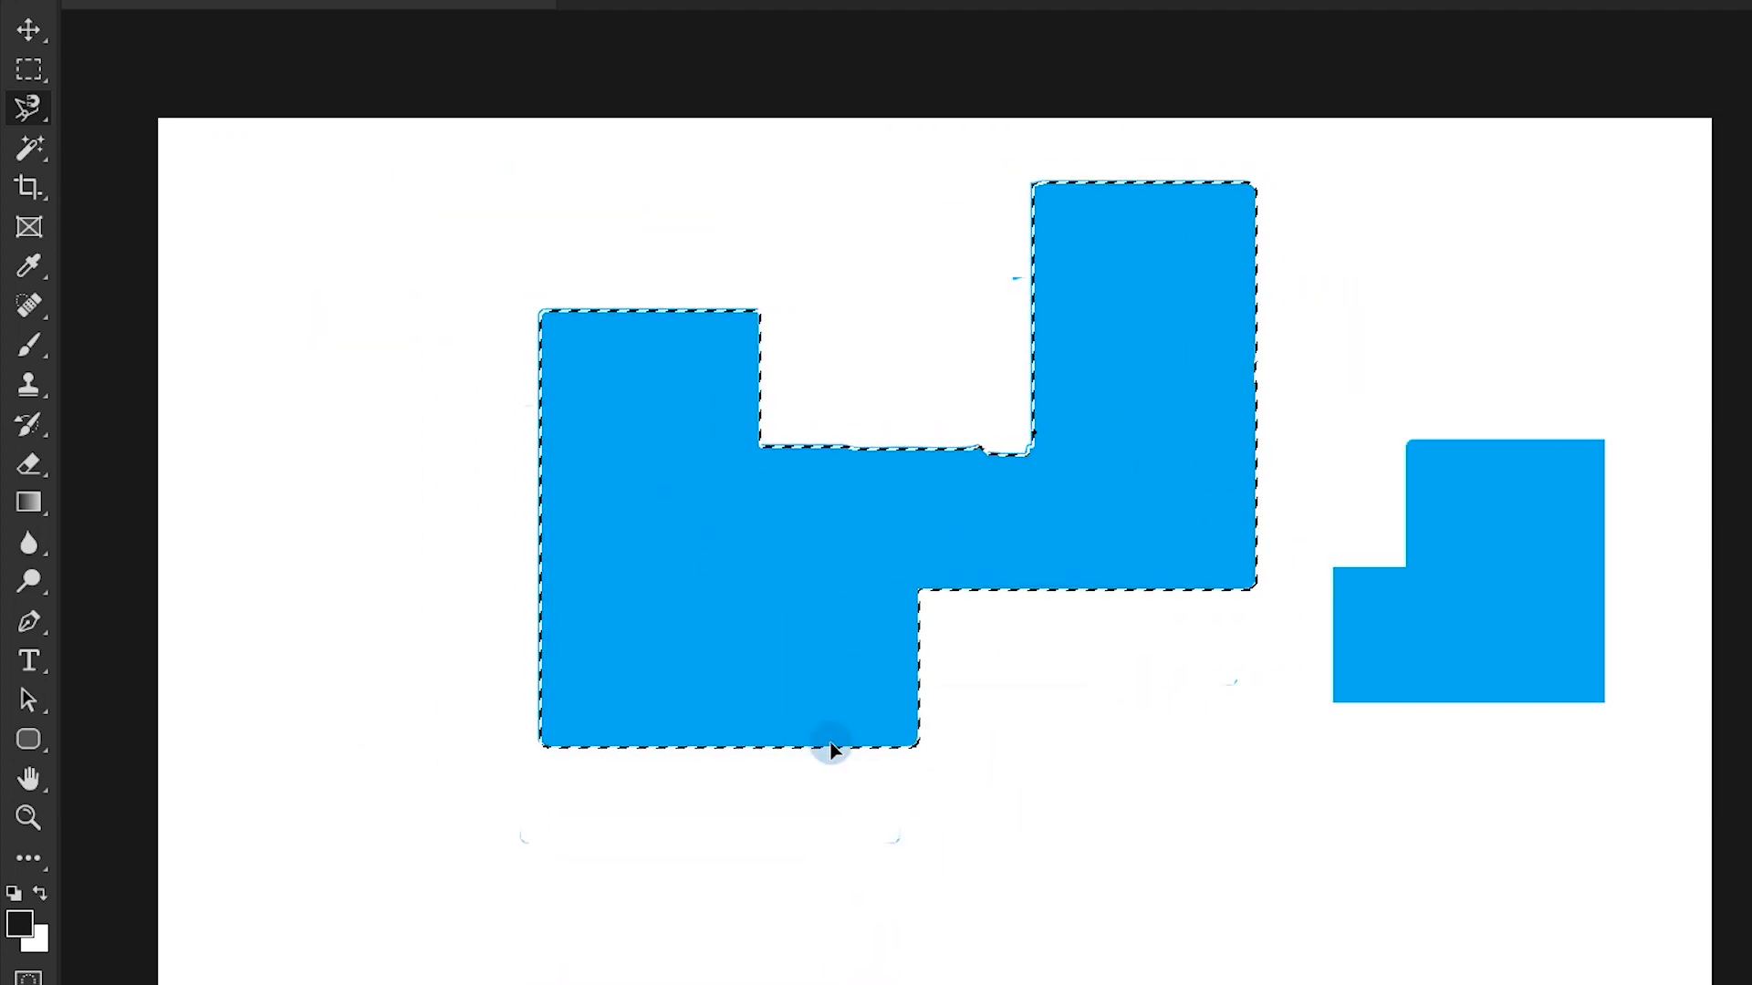
key("ctrl+z")
key("ctrl+d")
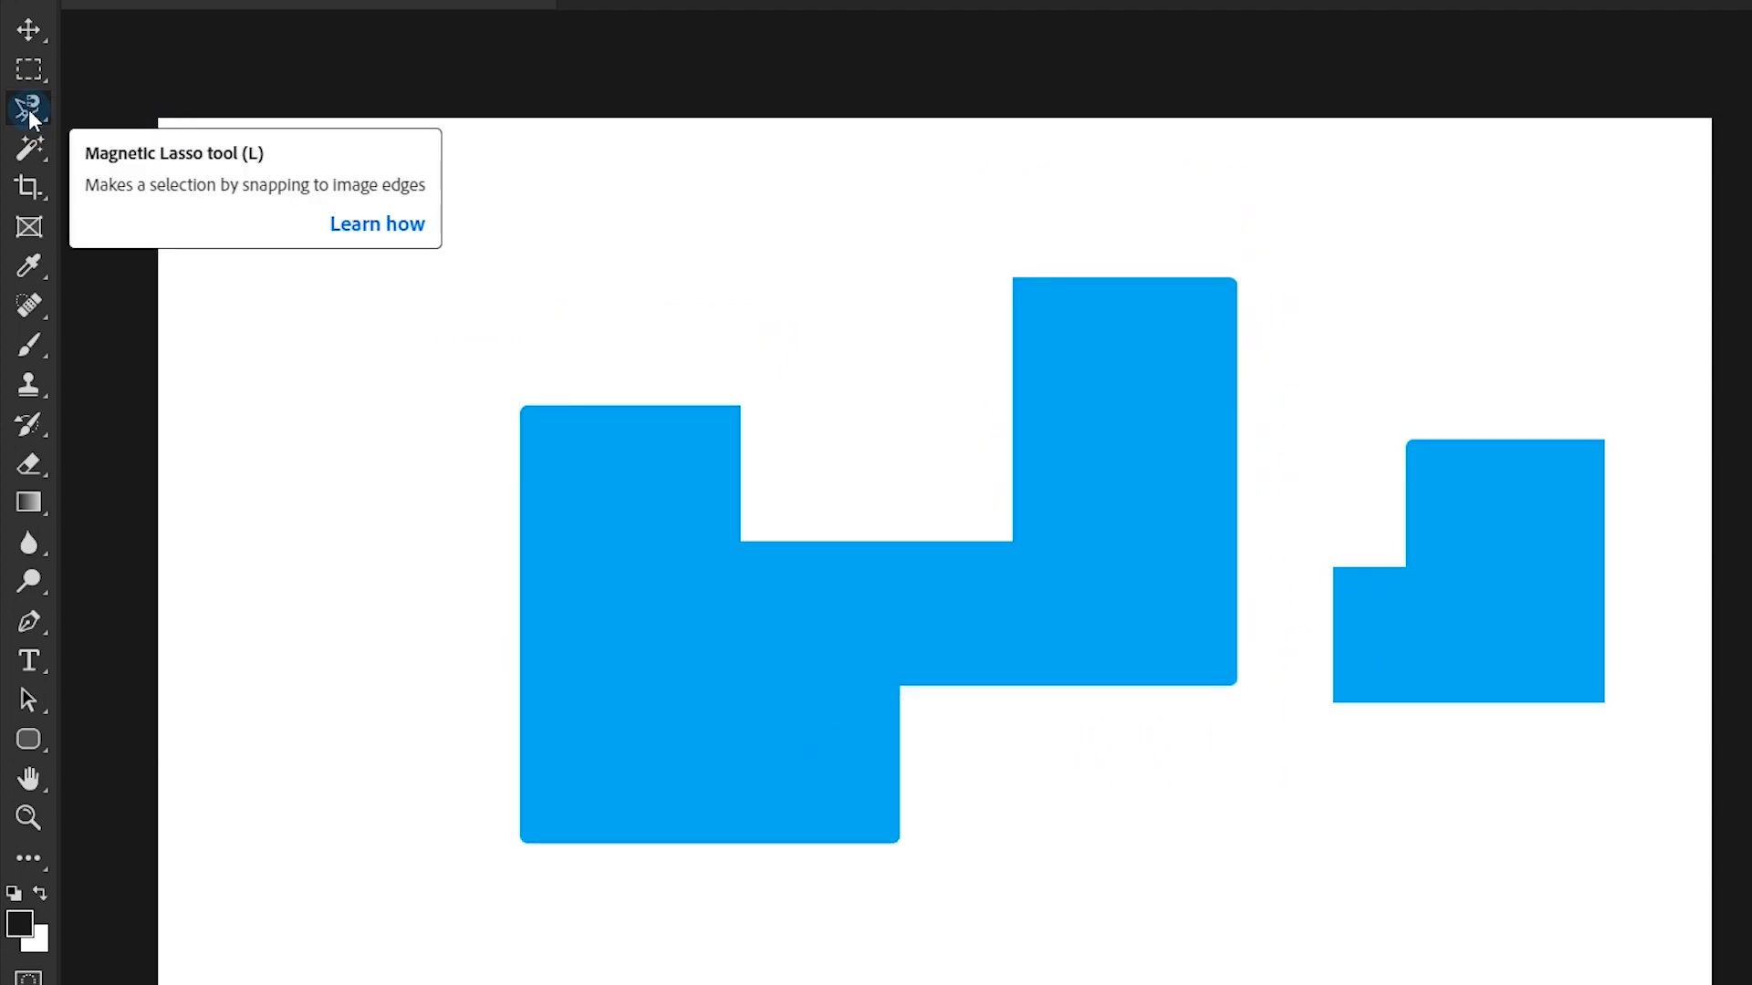
- Select the large blue shape and the small blue piece in turn with the Magic Wand, and clear the selection
left_click(27, 150)
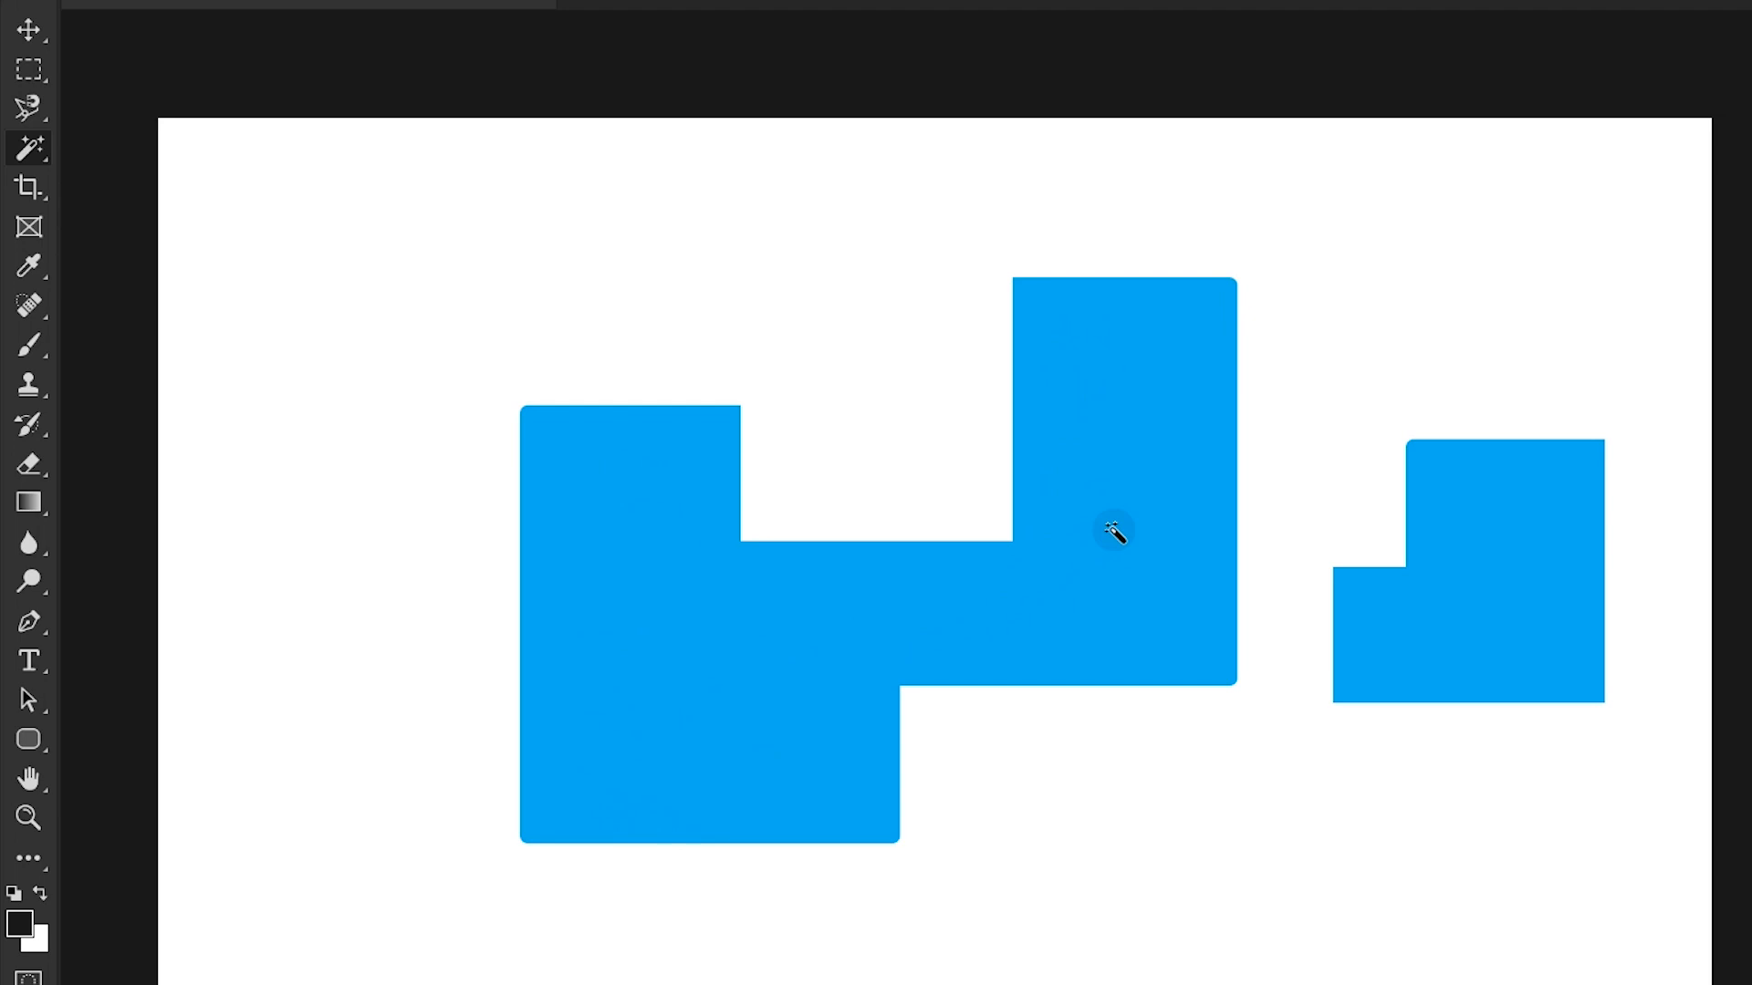
left_click(1114, 531)
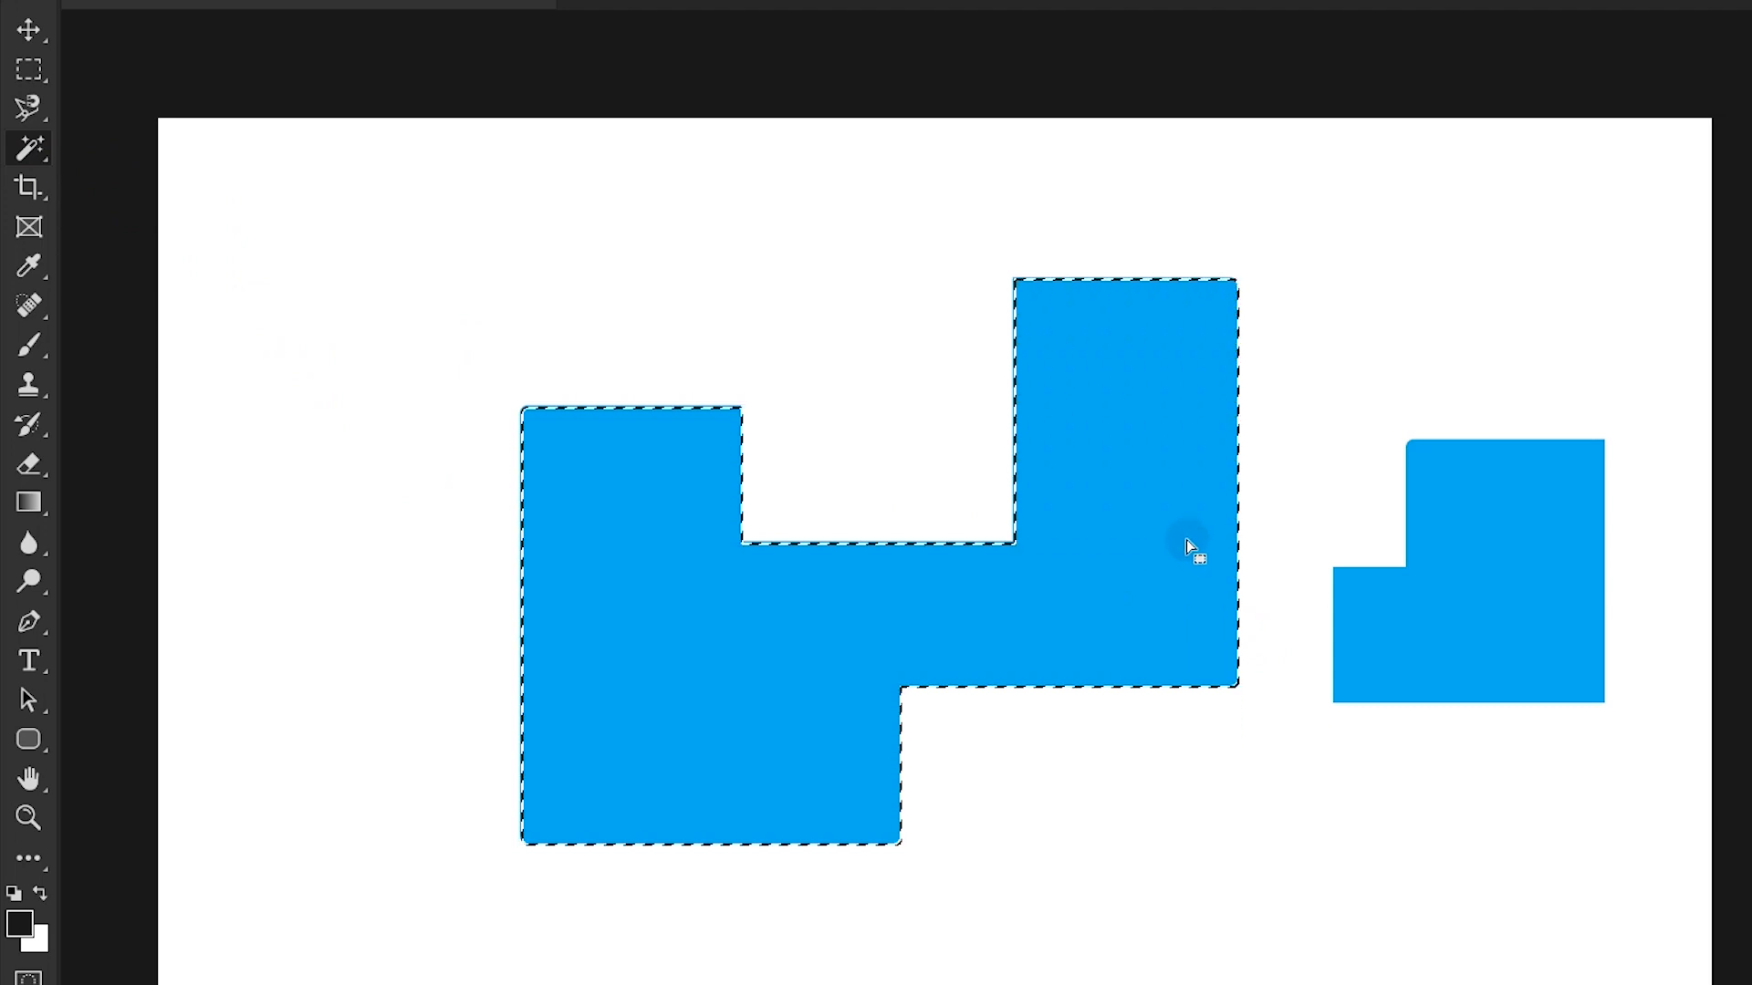
left_click_drag(1186, 539, 1209, 573)
left_click(1529, 653)
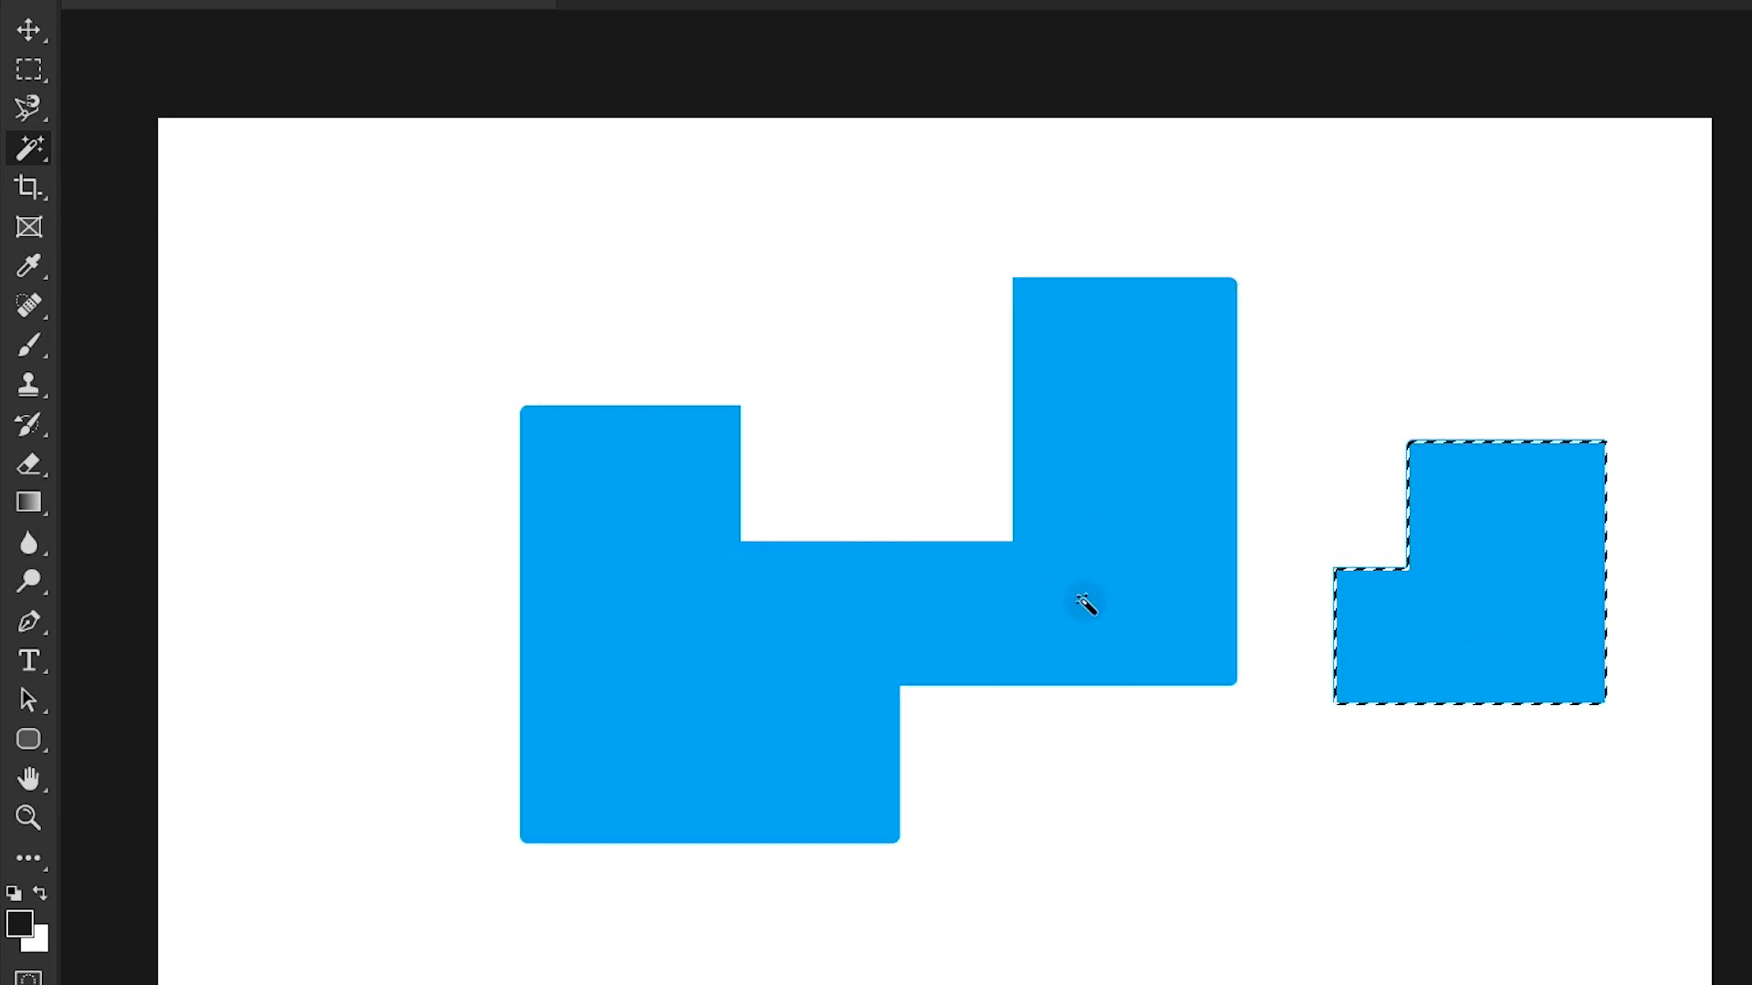
left_click_drag(1465, 613, 1471, 619)
left_click(990, 718)
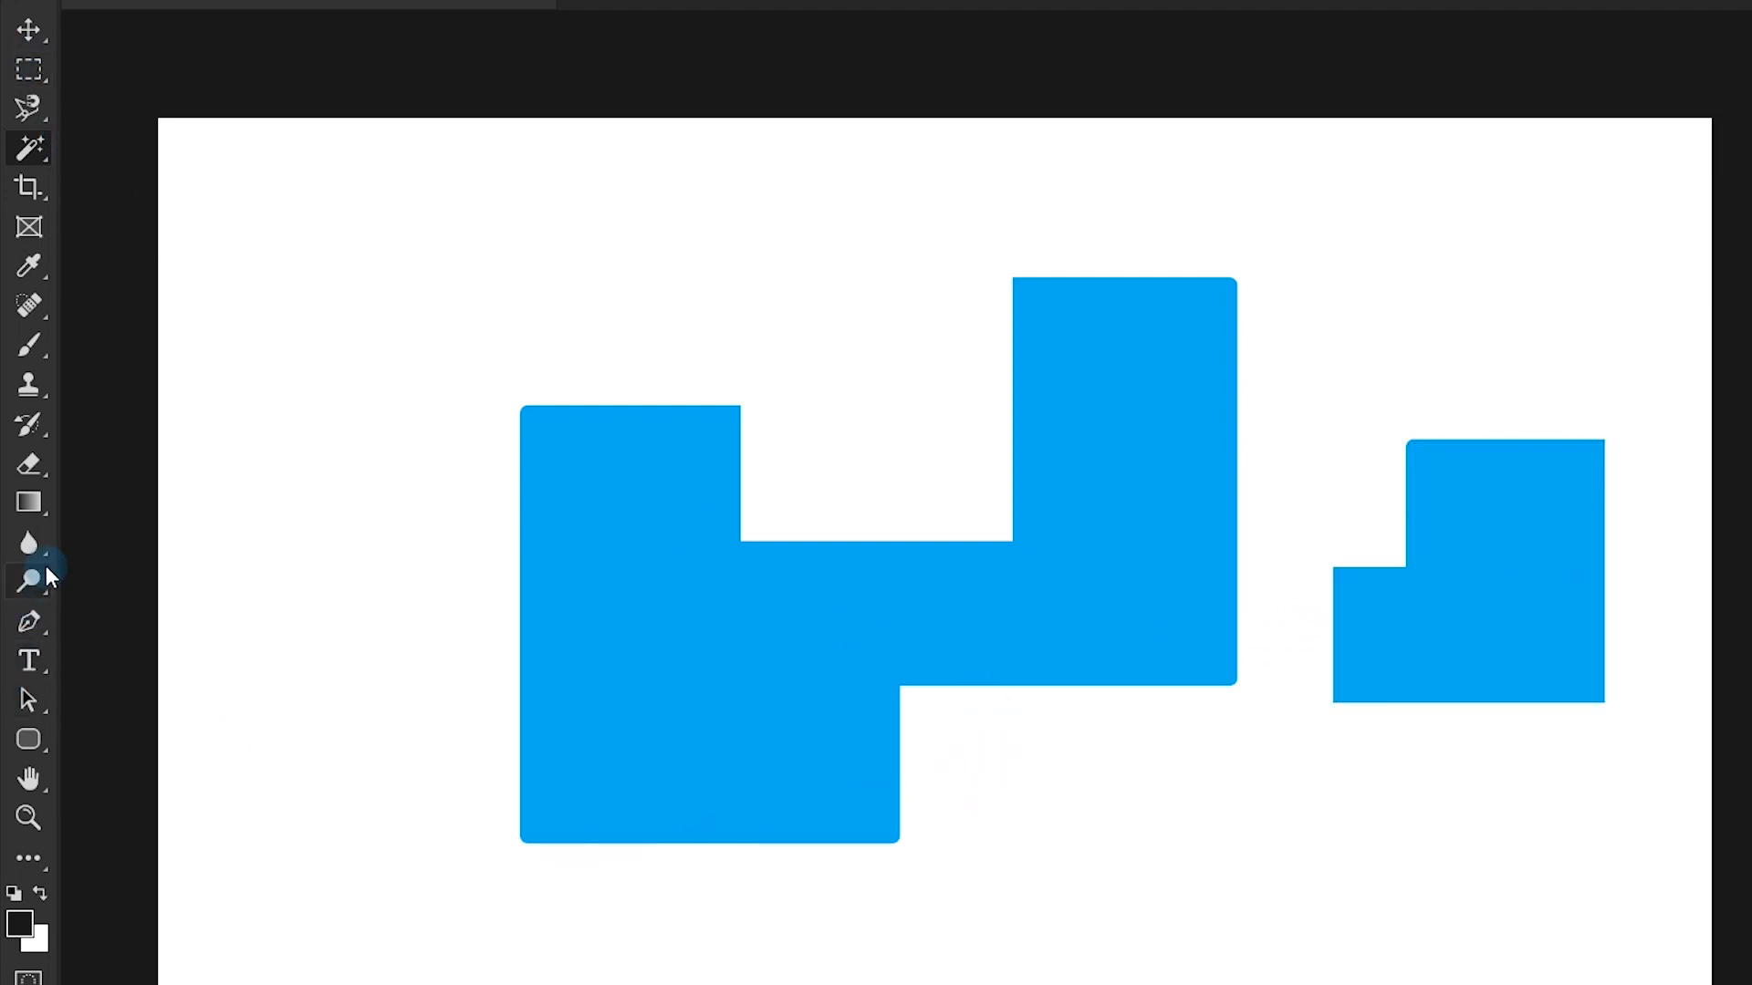
- Brush a black blob over the upper part of the small blue piece
left_click(29, 351)
mouse_move(1532, 508)
left_mouse_down()
mouse_move(1519, 575)
mouse_move(1542, 604)
left_mouse_up()
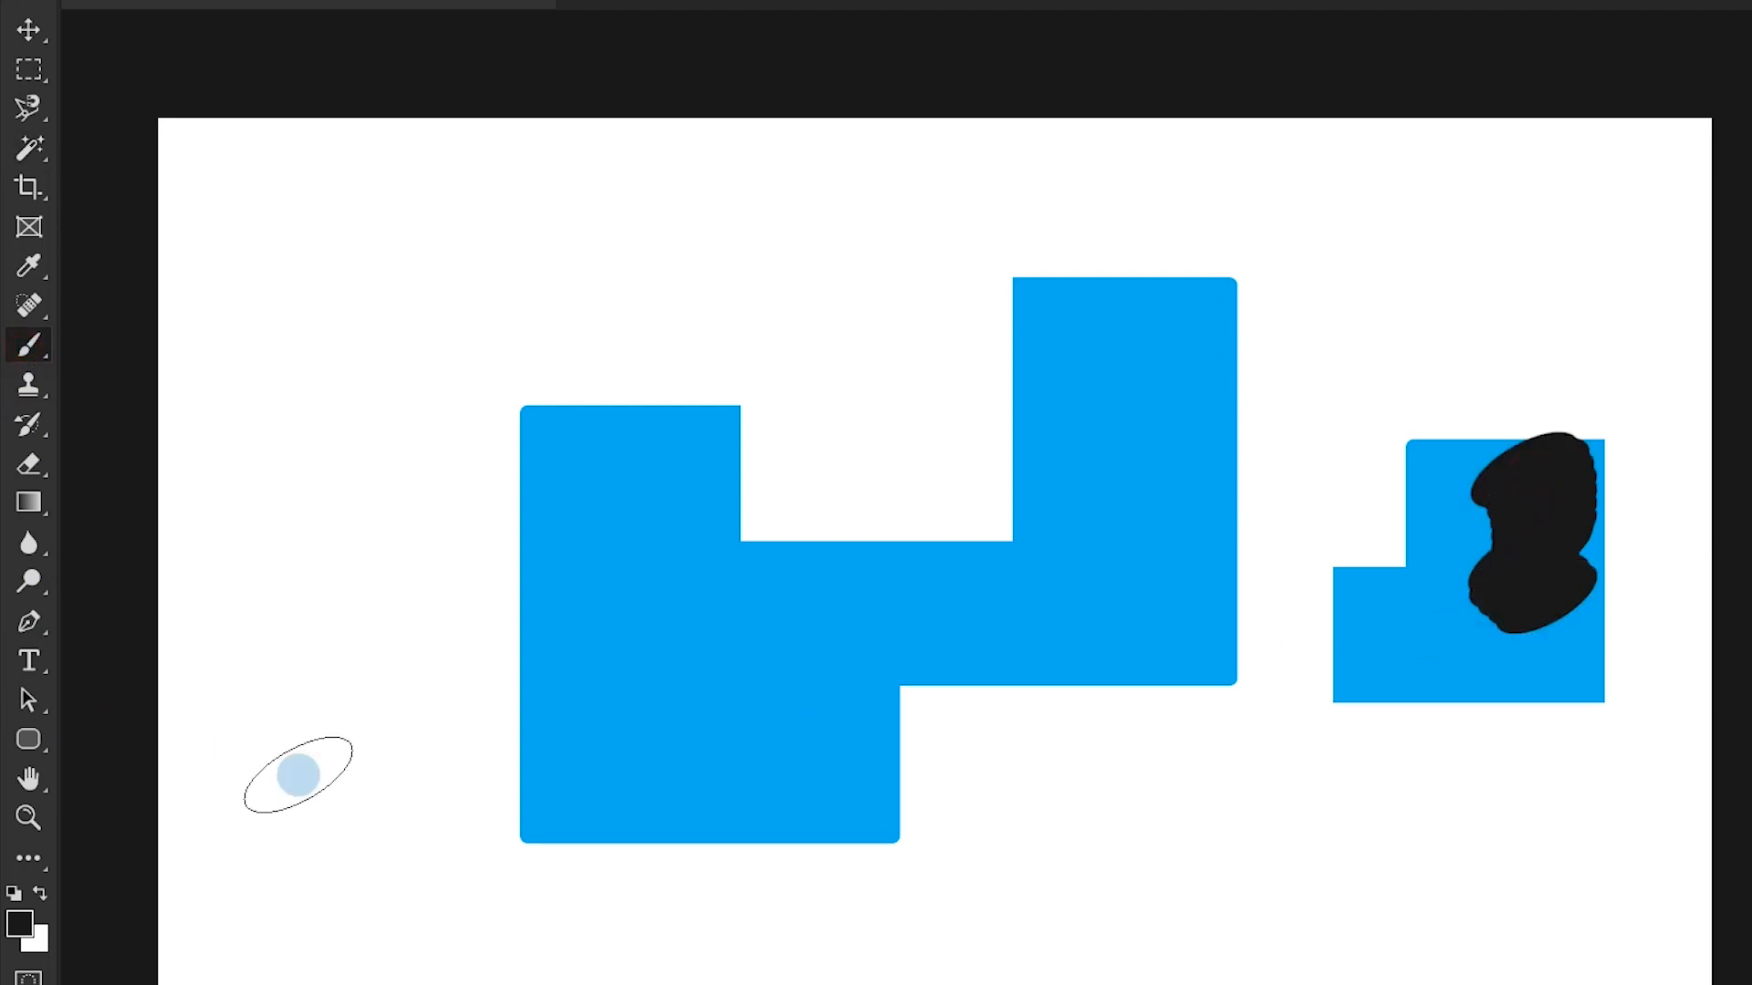
- Select the small piece's remaining blue area with the Magic Wand, move it slightly right and up, and deselect
left_click(22, 154)
left_click(1374, 629)
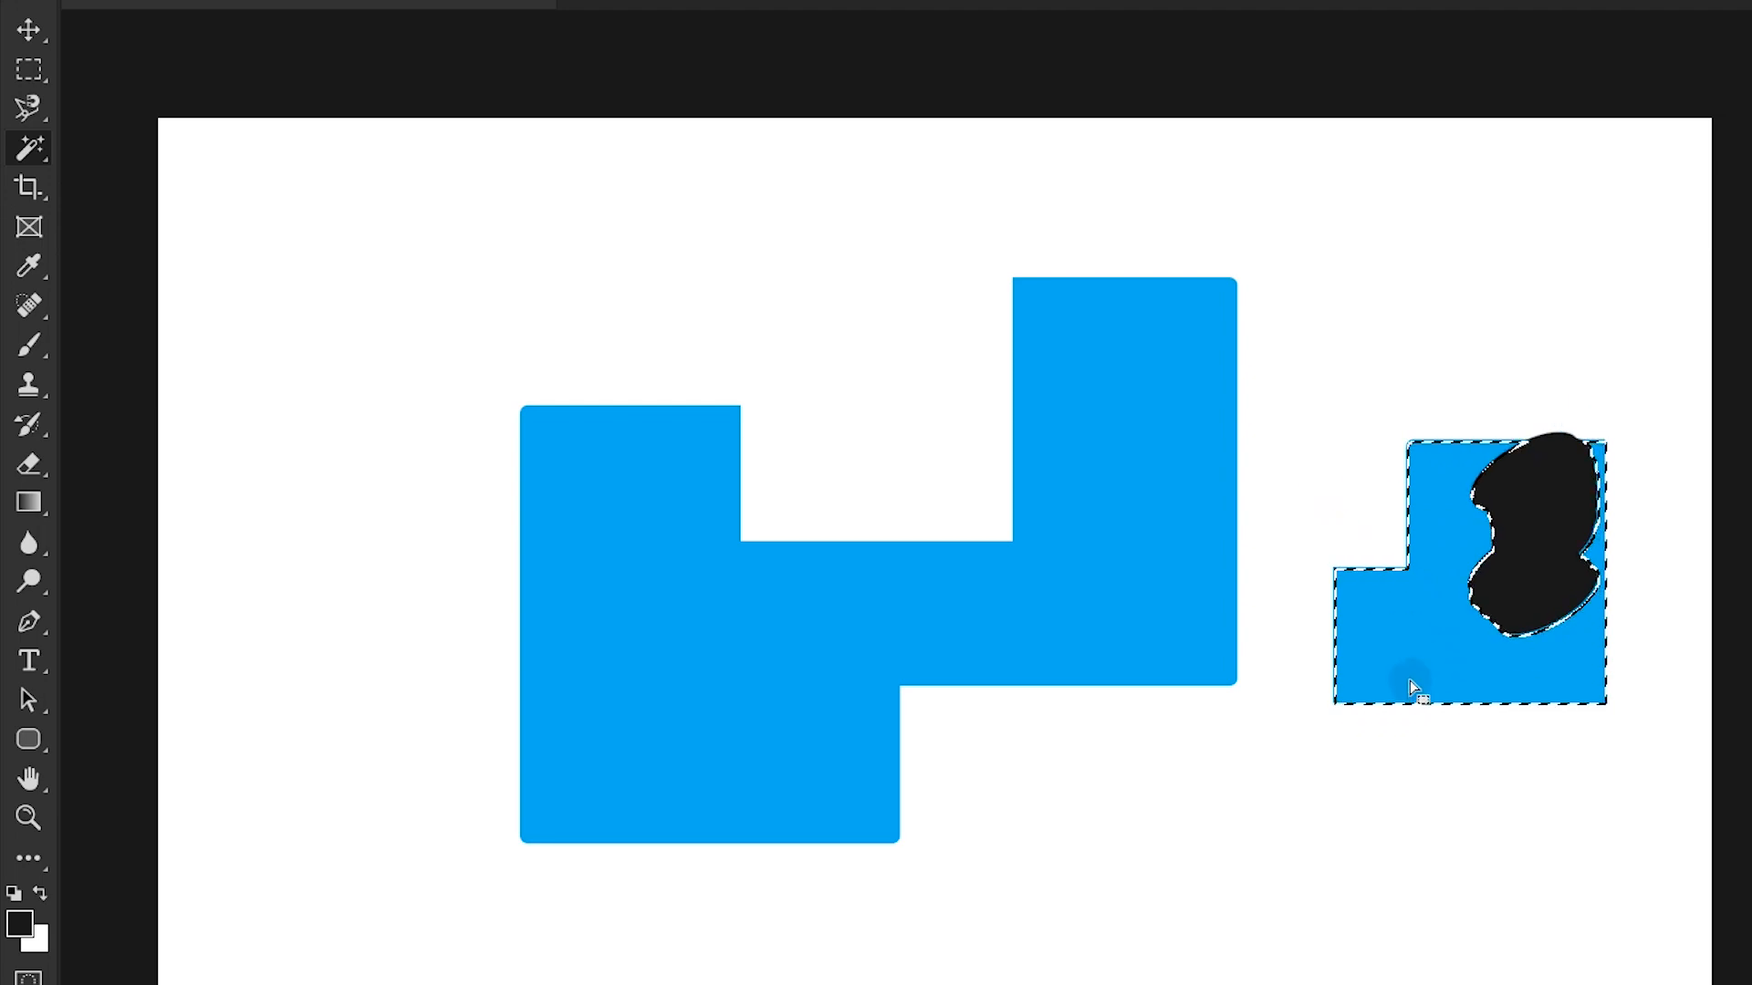
left_click_drag(1431, 634, 1479, 624)
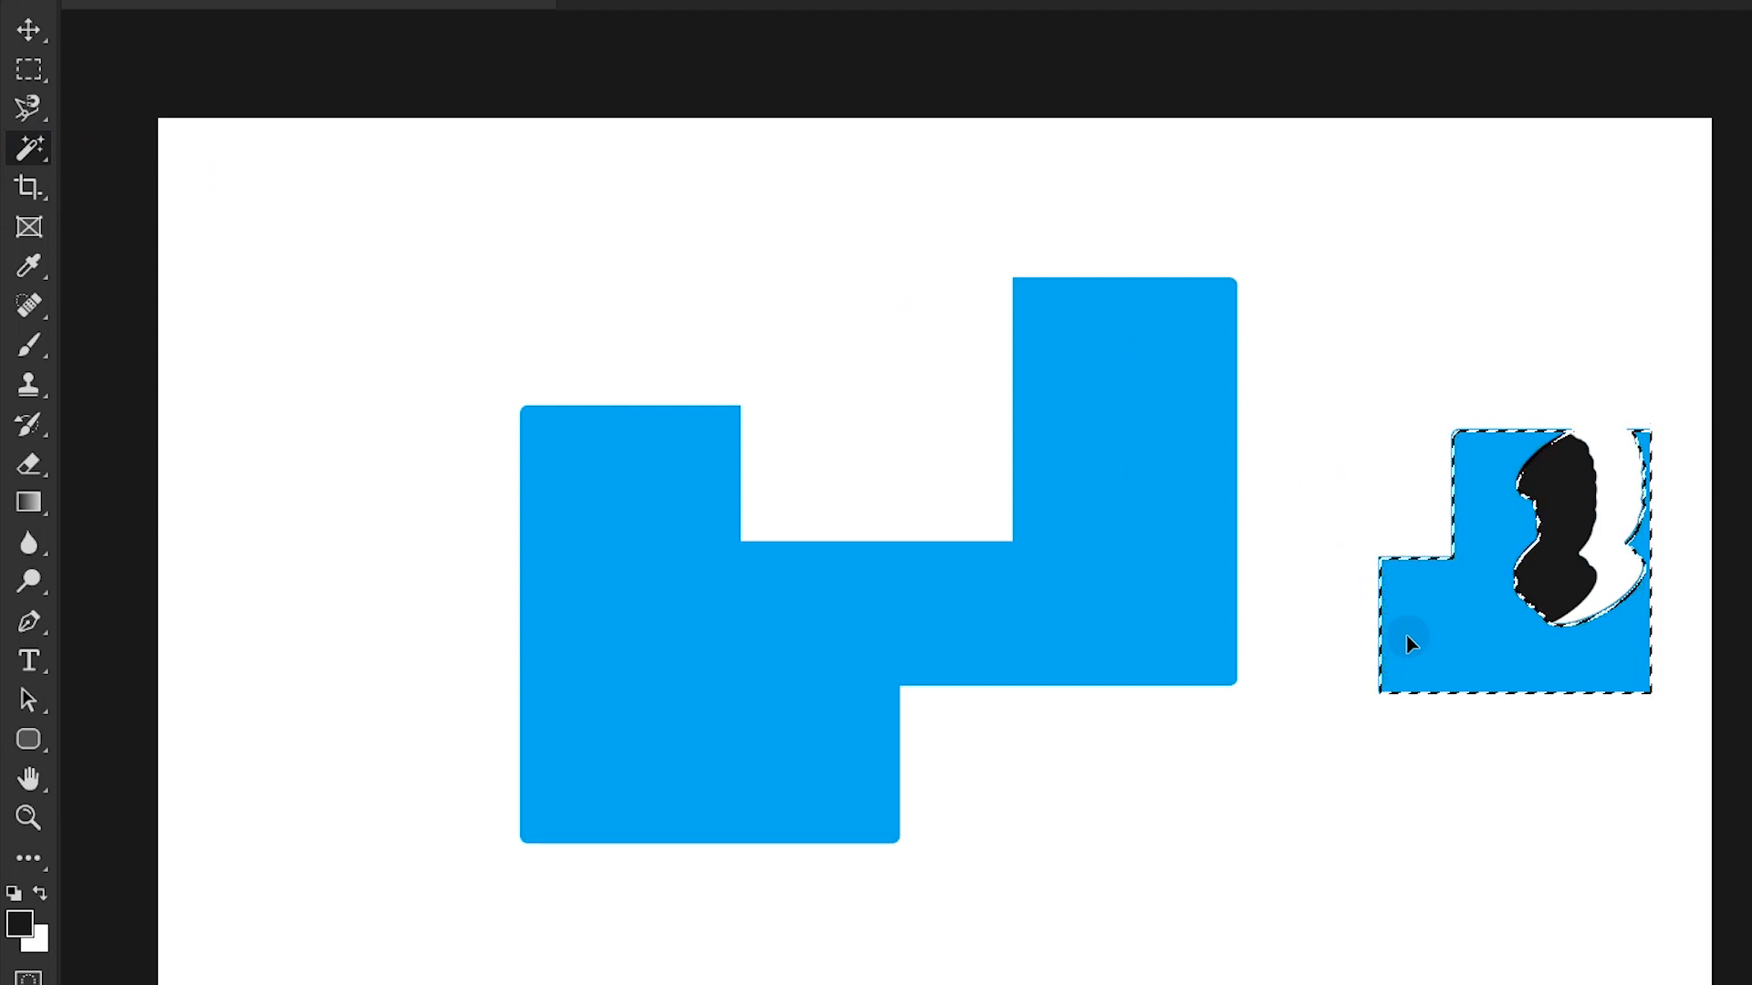
key("ctrl+d")
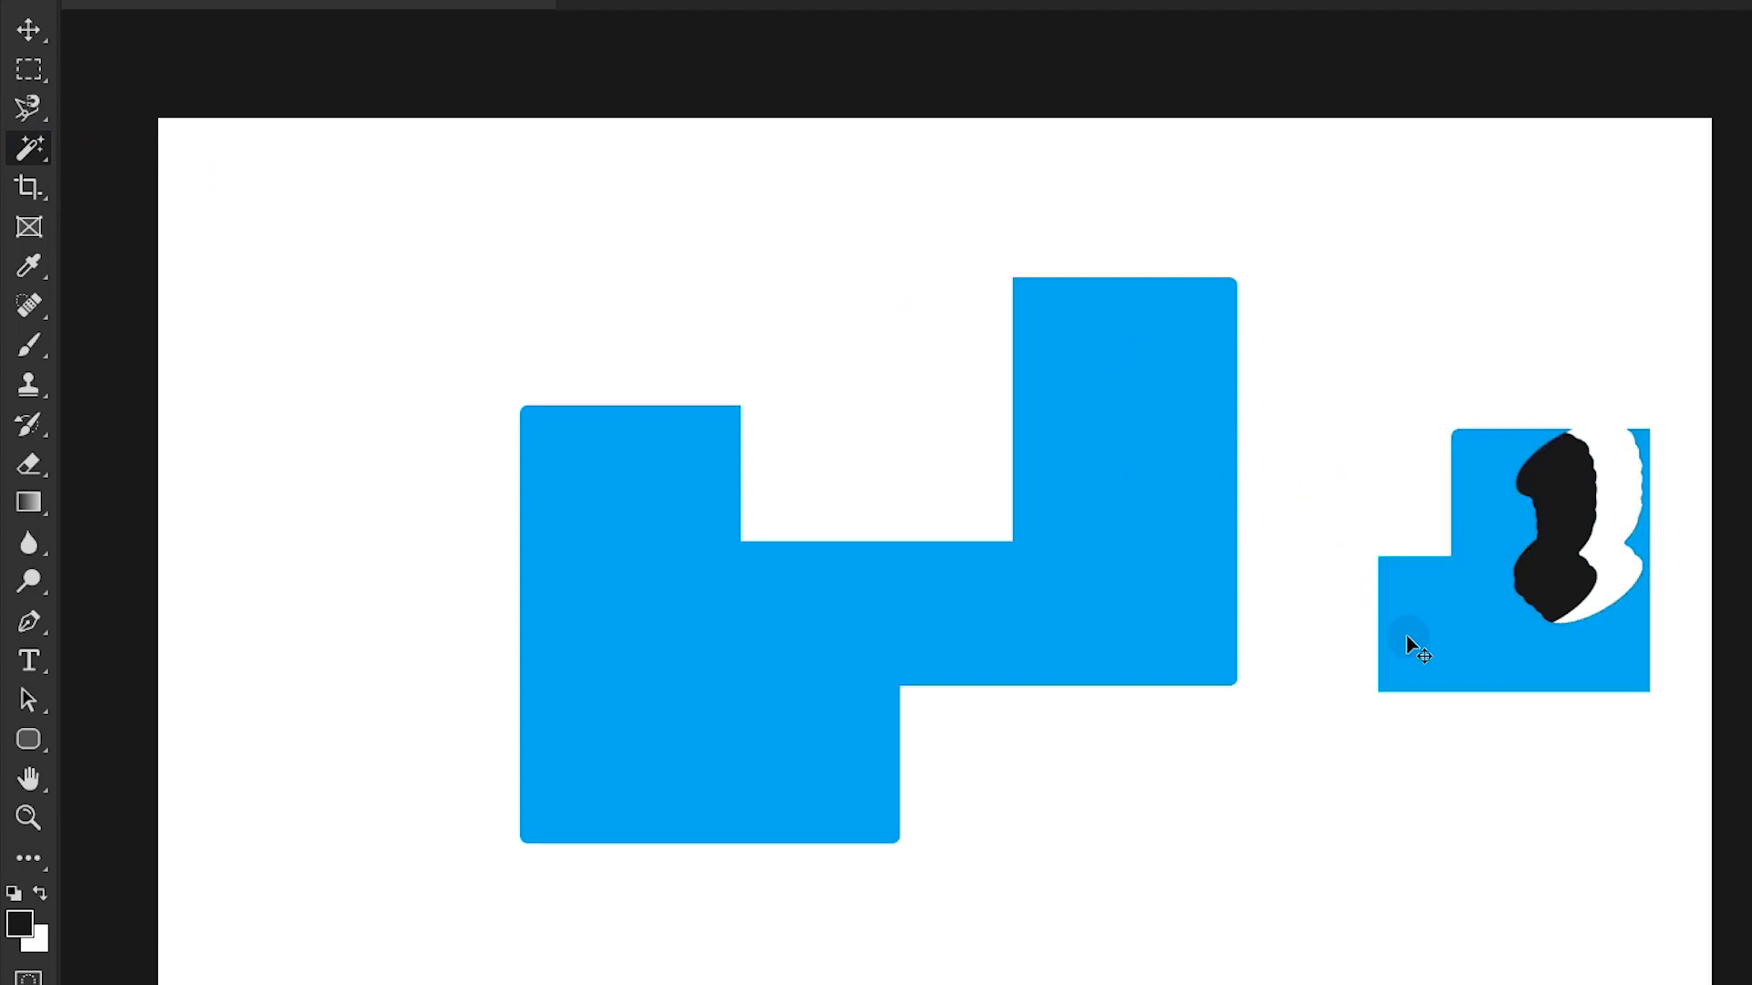
- Undo the small blue piece's move and the black brush blob painted on it
key("ctrl+z")
key("ctrl+z")
key("ctrl+z")
key("ctrl+z")
key("ctrl+z")
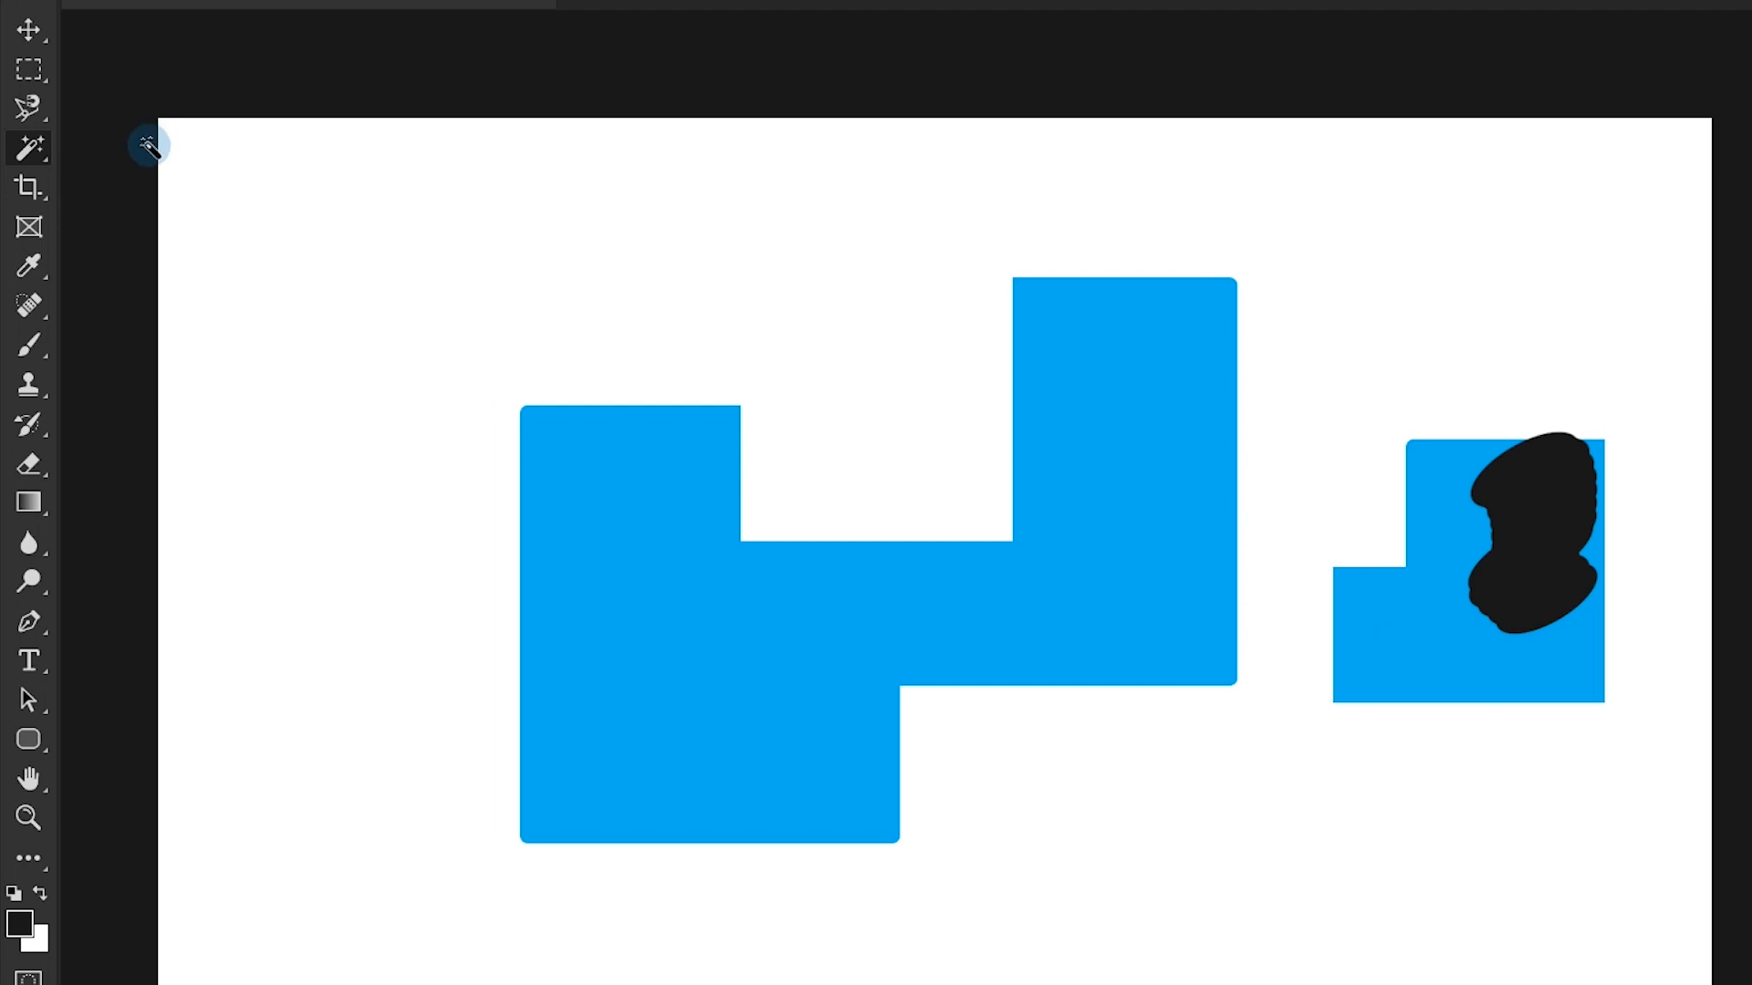
key("ctrl+z")
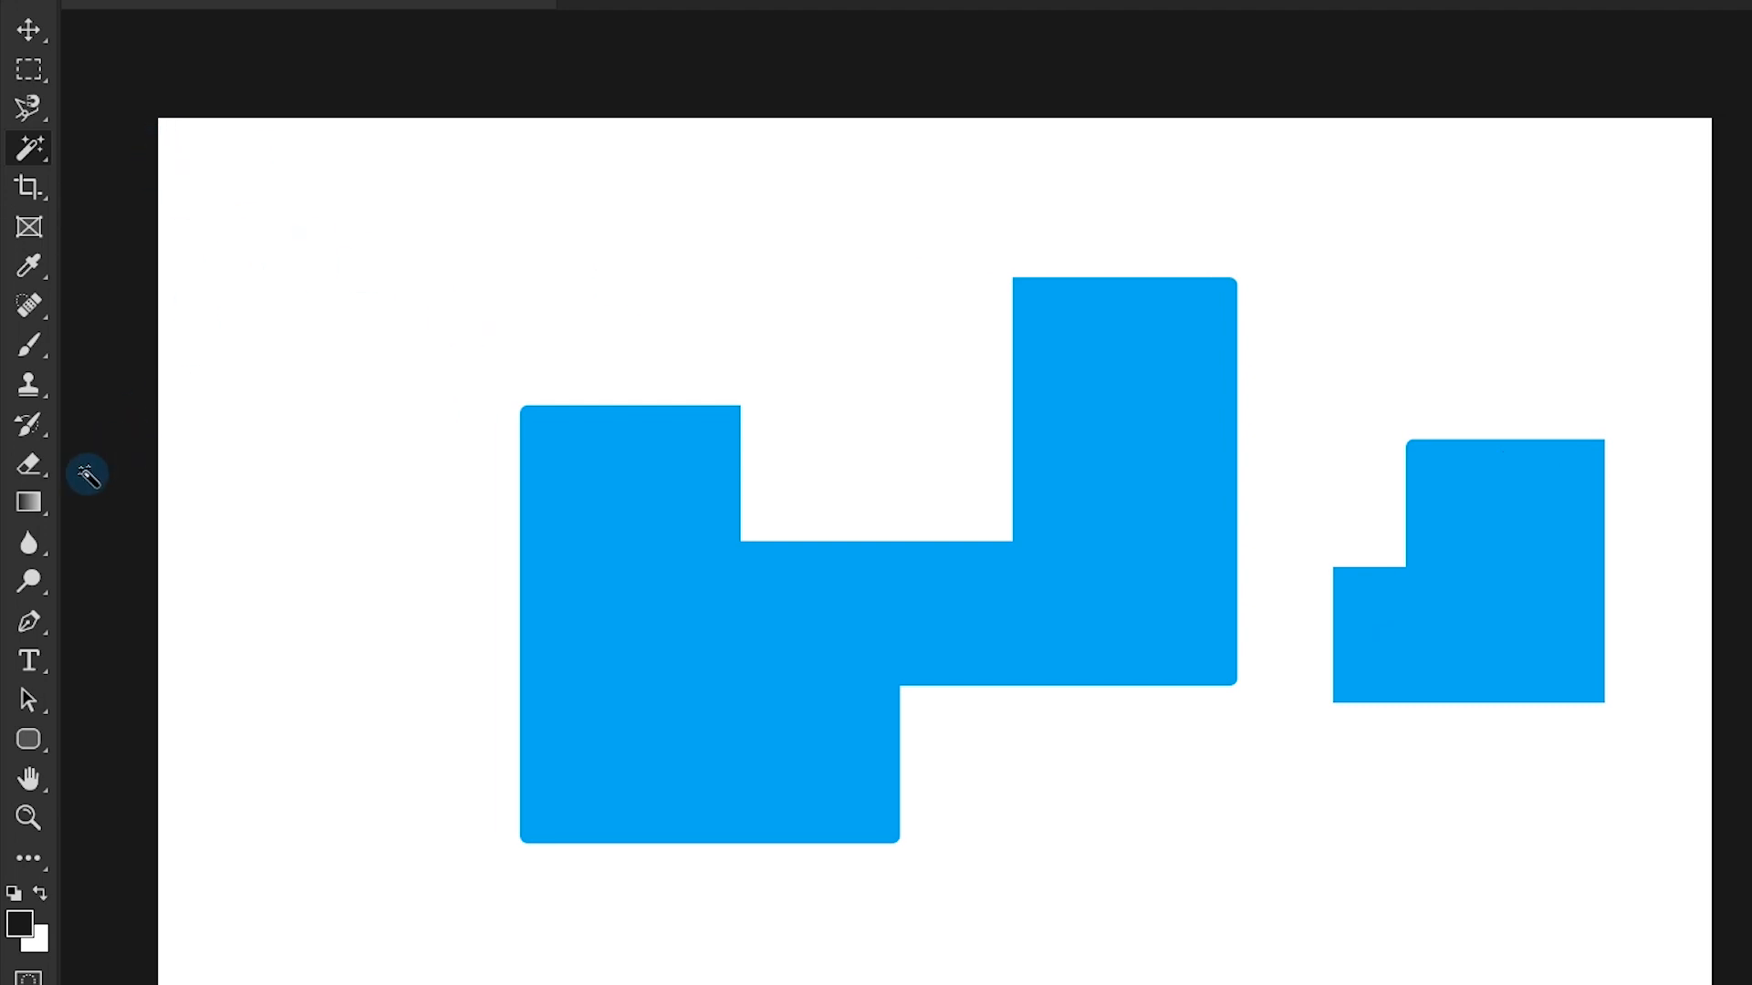
- Try cropping the canvas in from its left side with Delete Cropped Pixels on, and undo the crop
left_click(33, 188)
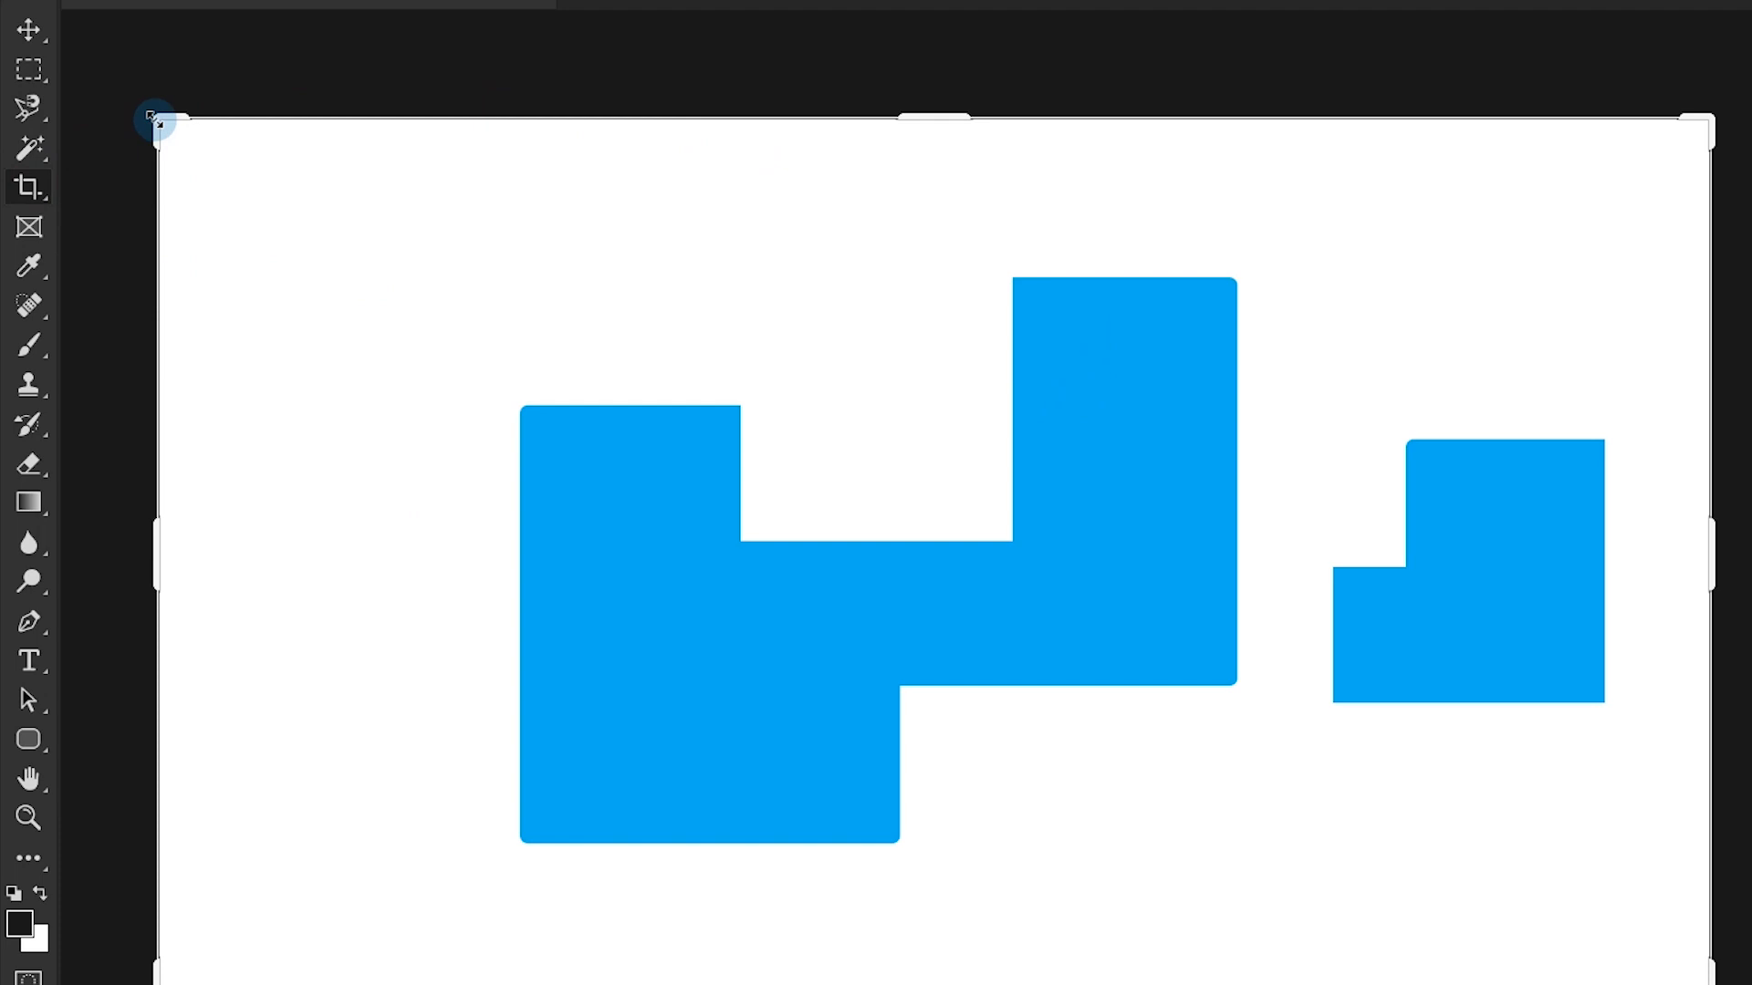
left_click_drag(153, 117, 229, 119)
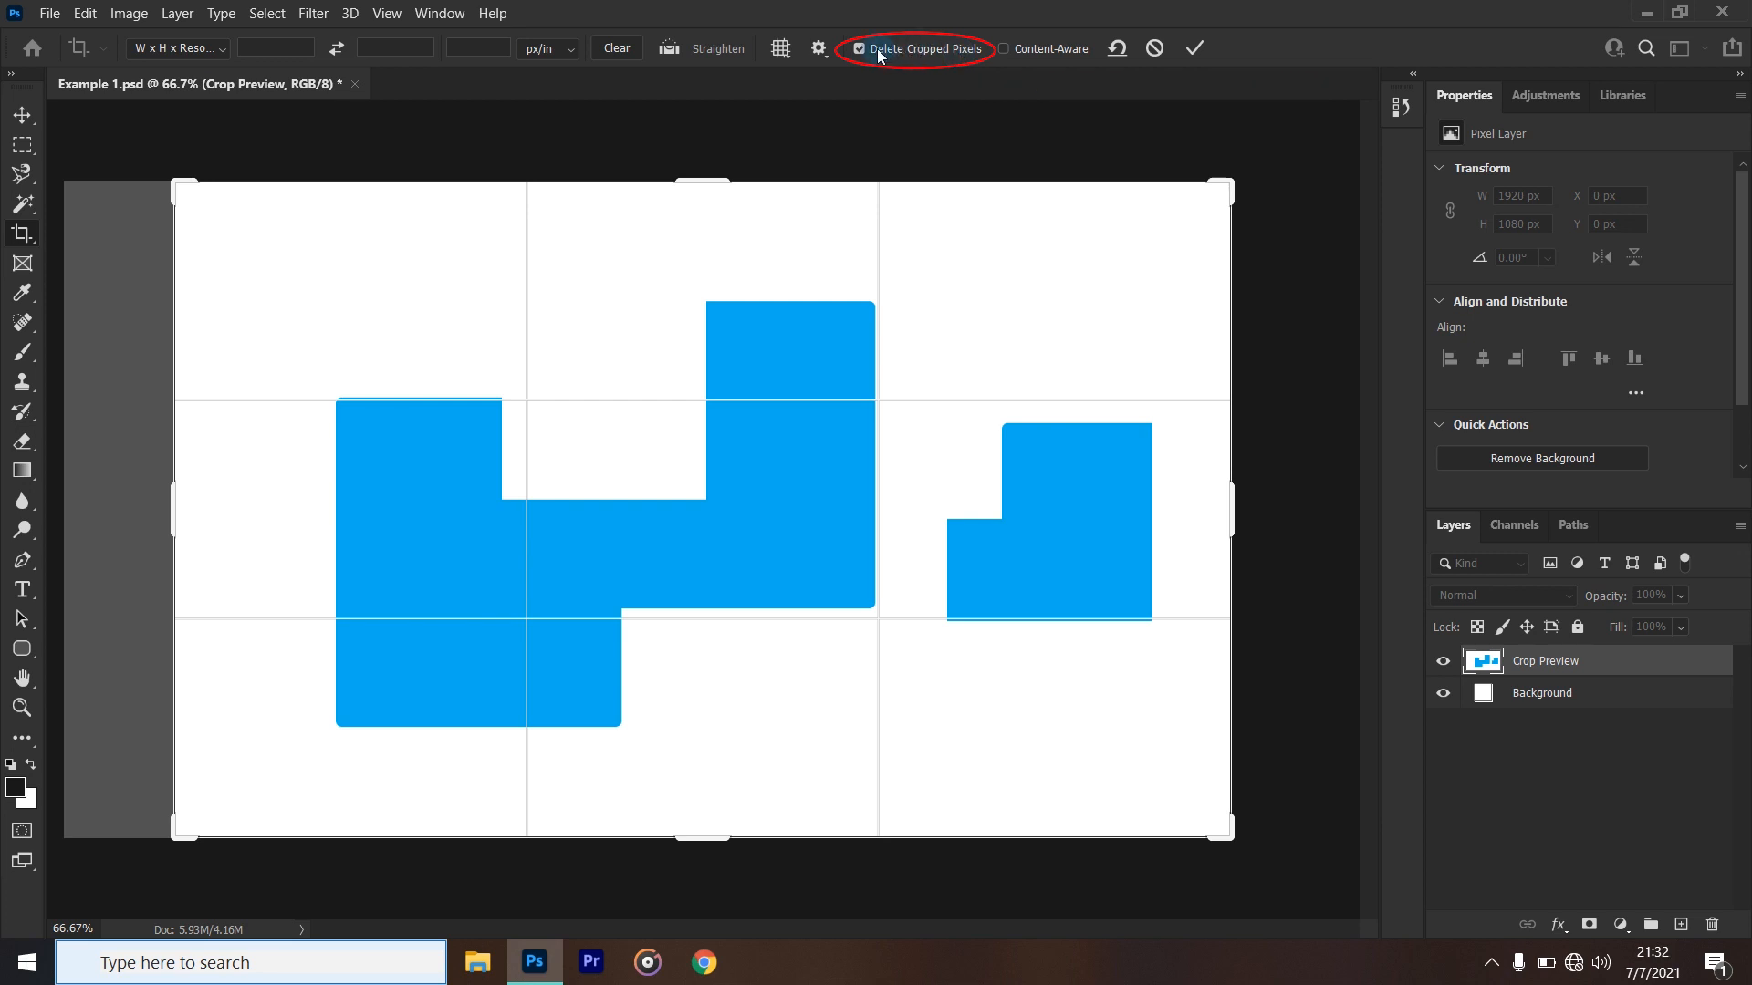
left_click(22, 115)
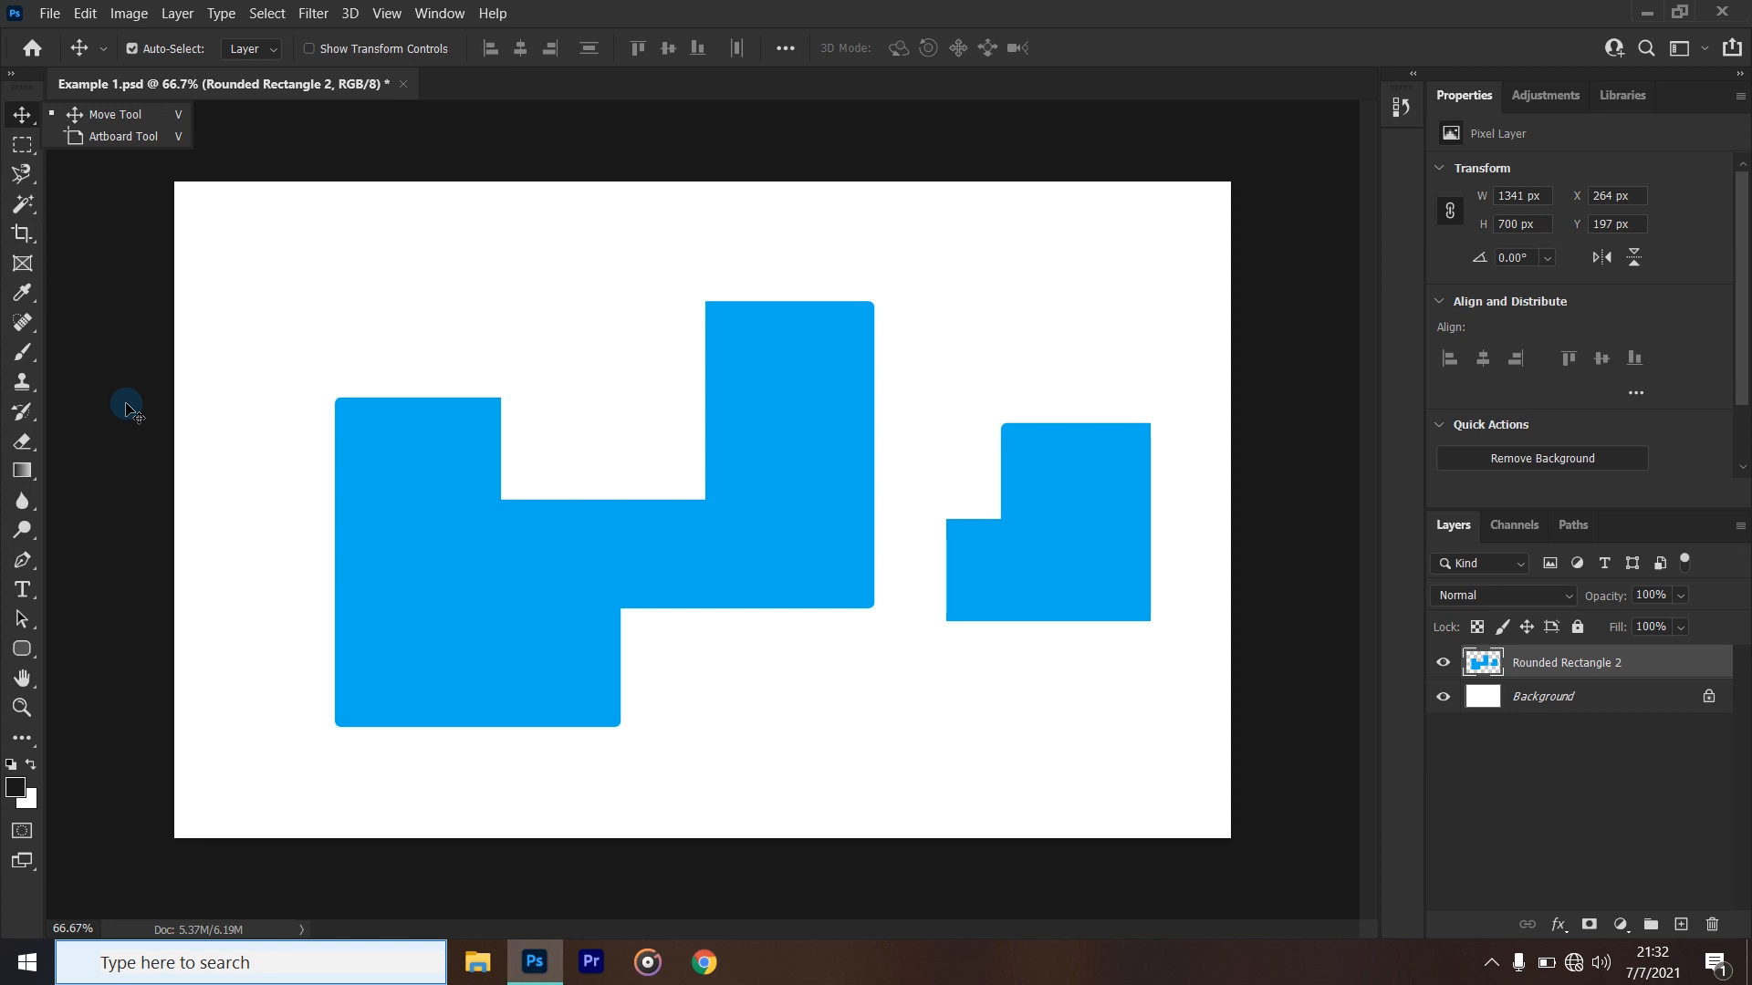
key("ctrl+z")
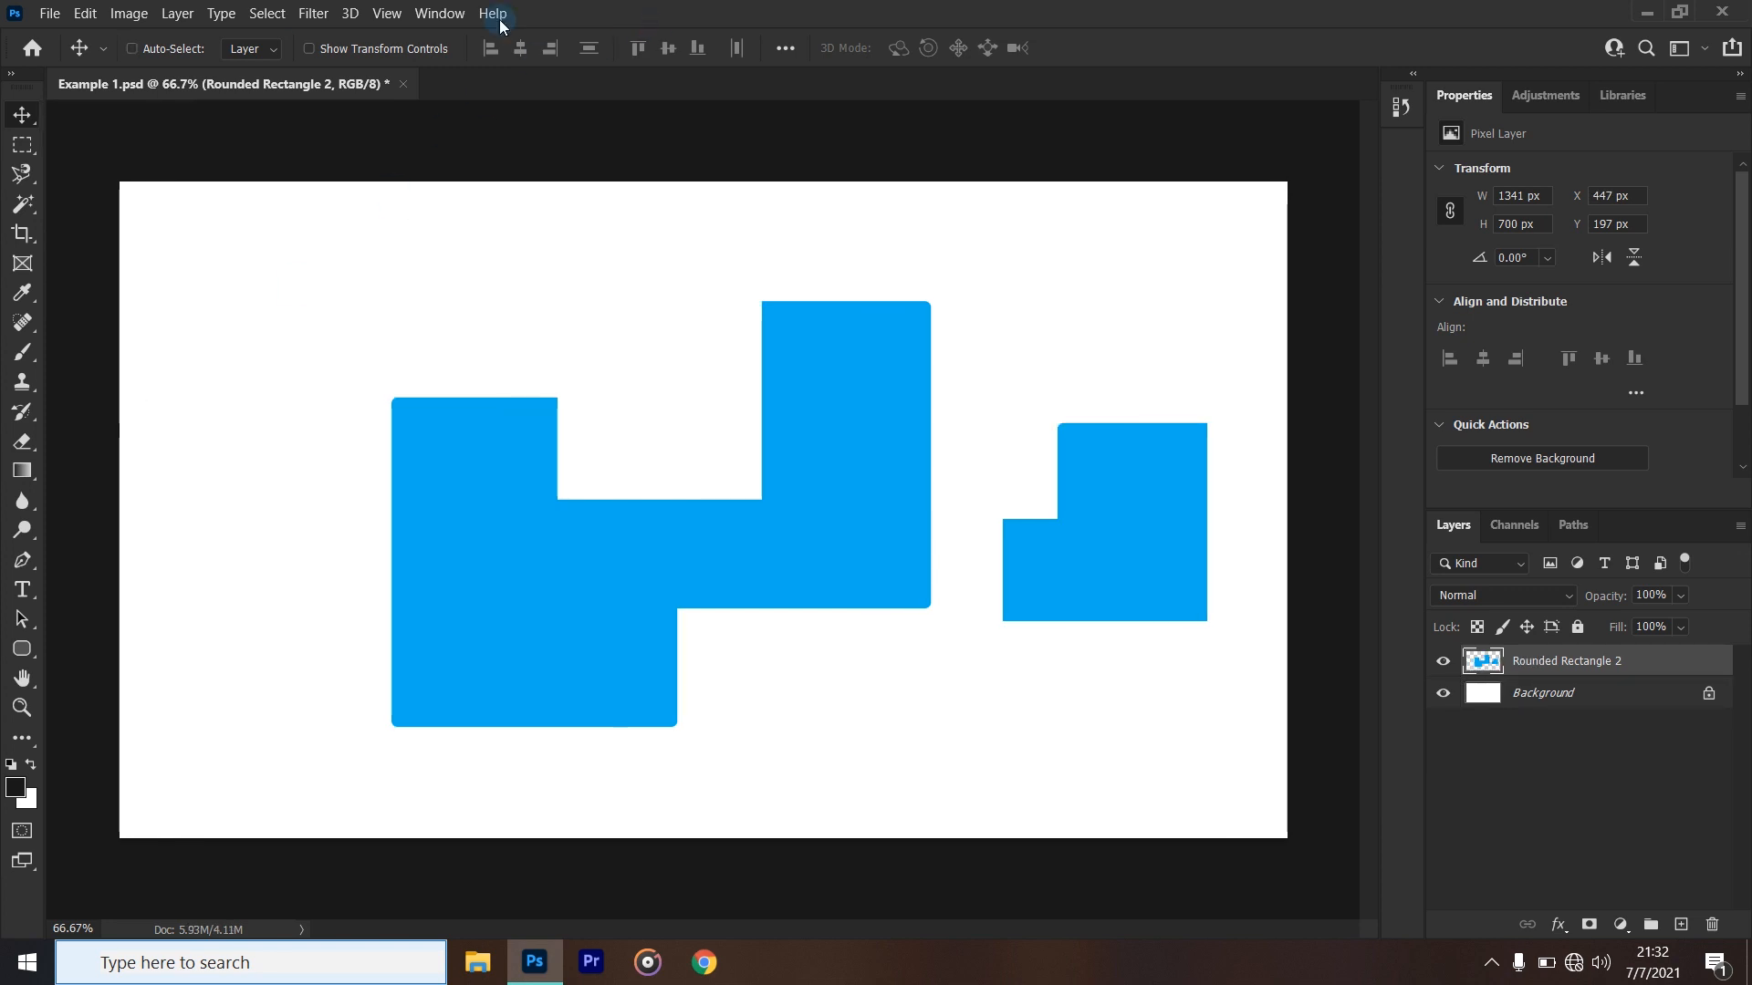
- Crop the canvas in from its upper-left corner with Delete Cropped Pixels turned off
left_click(23, 234)
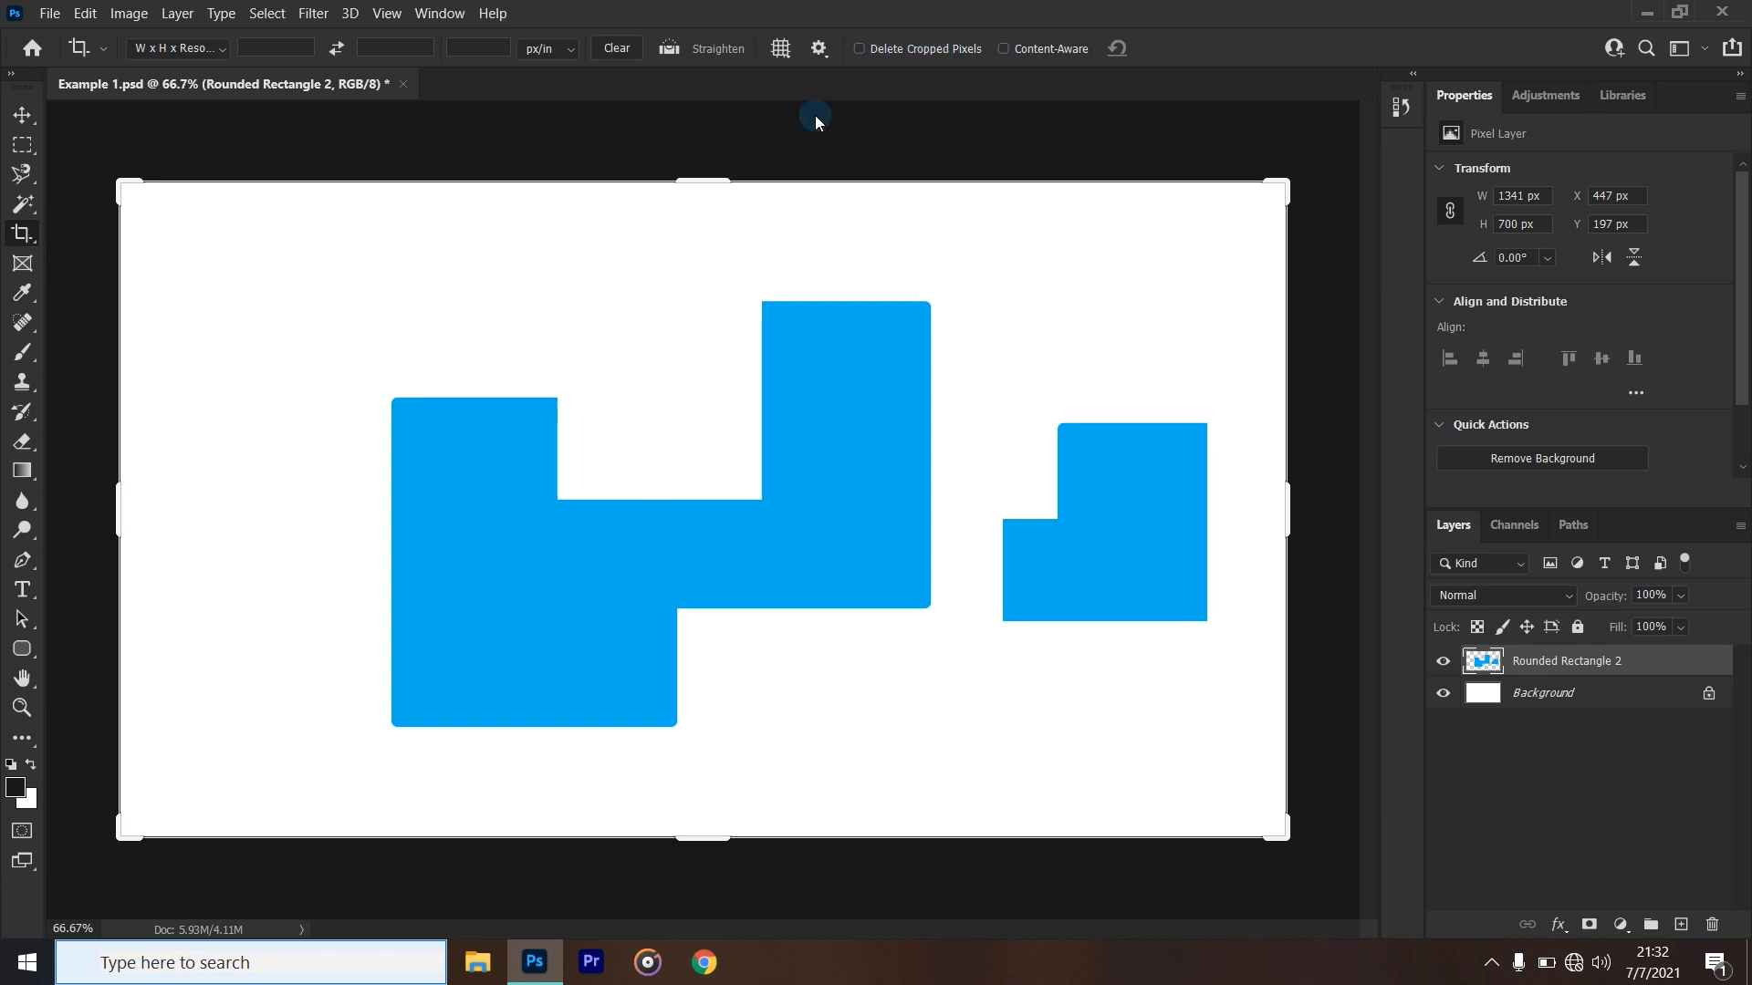
left_click_drag(129, 187, 315, 271)
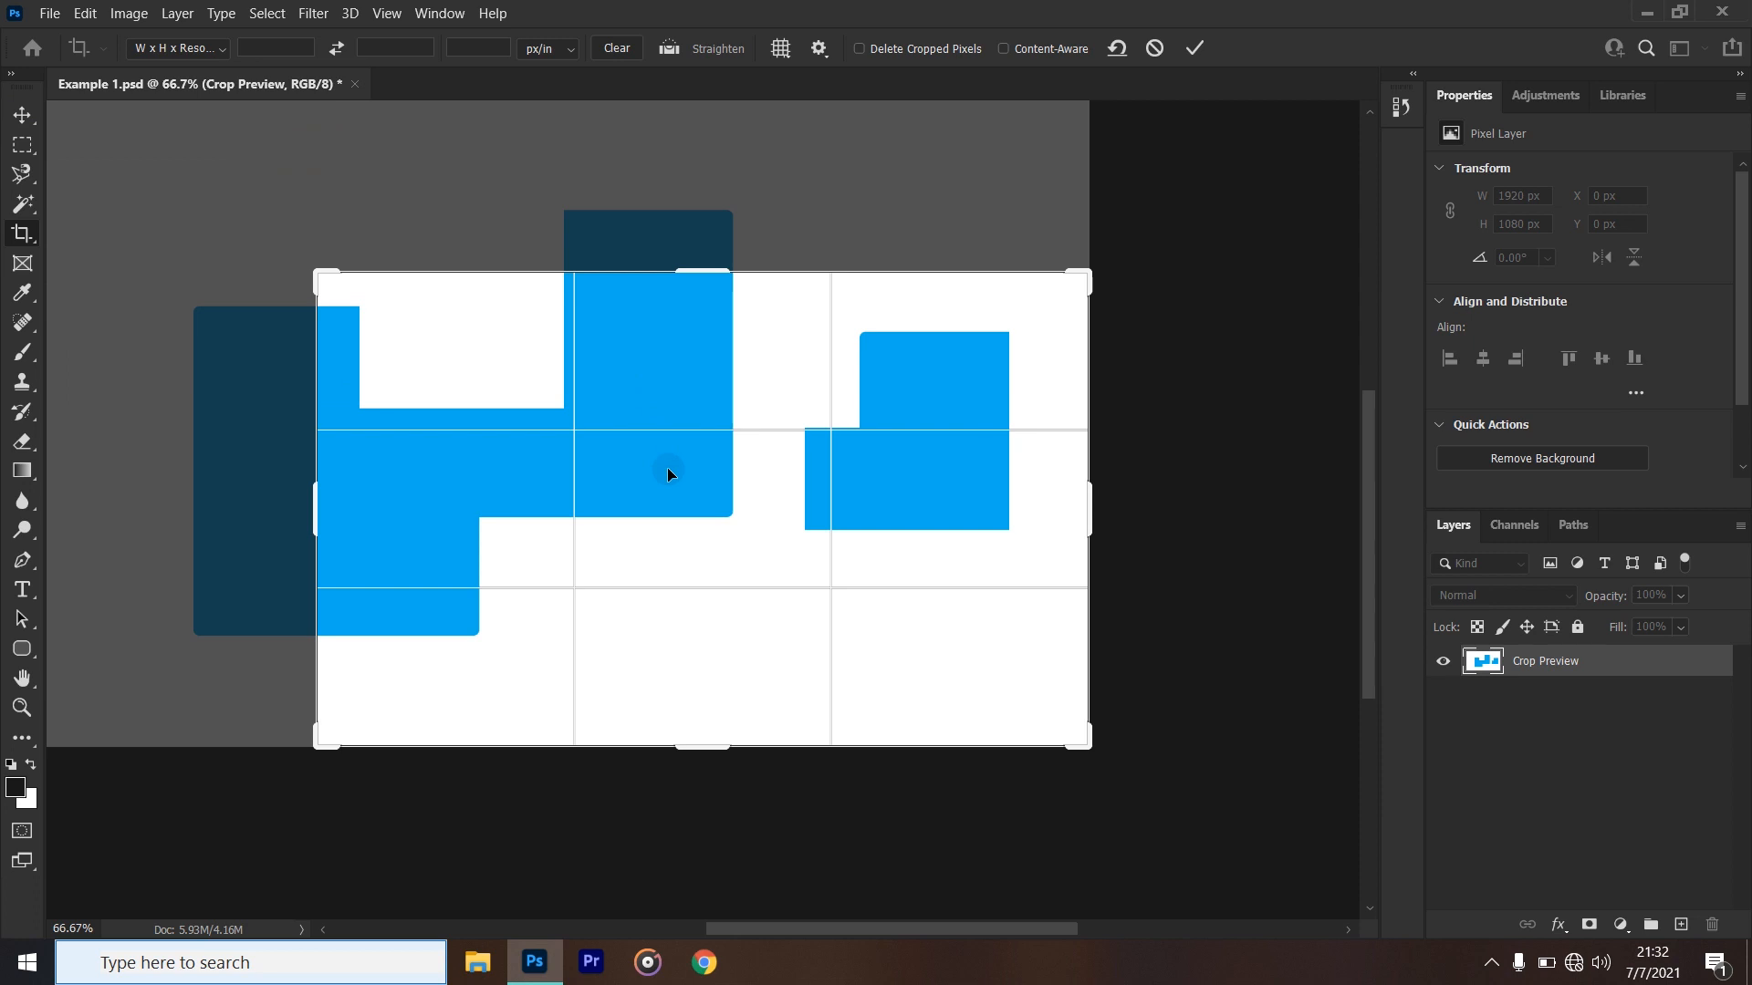
key("Return")
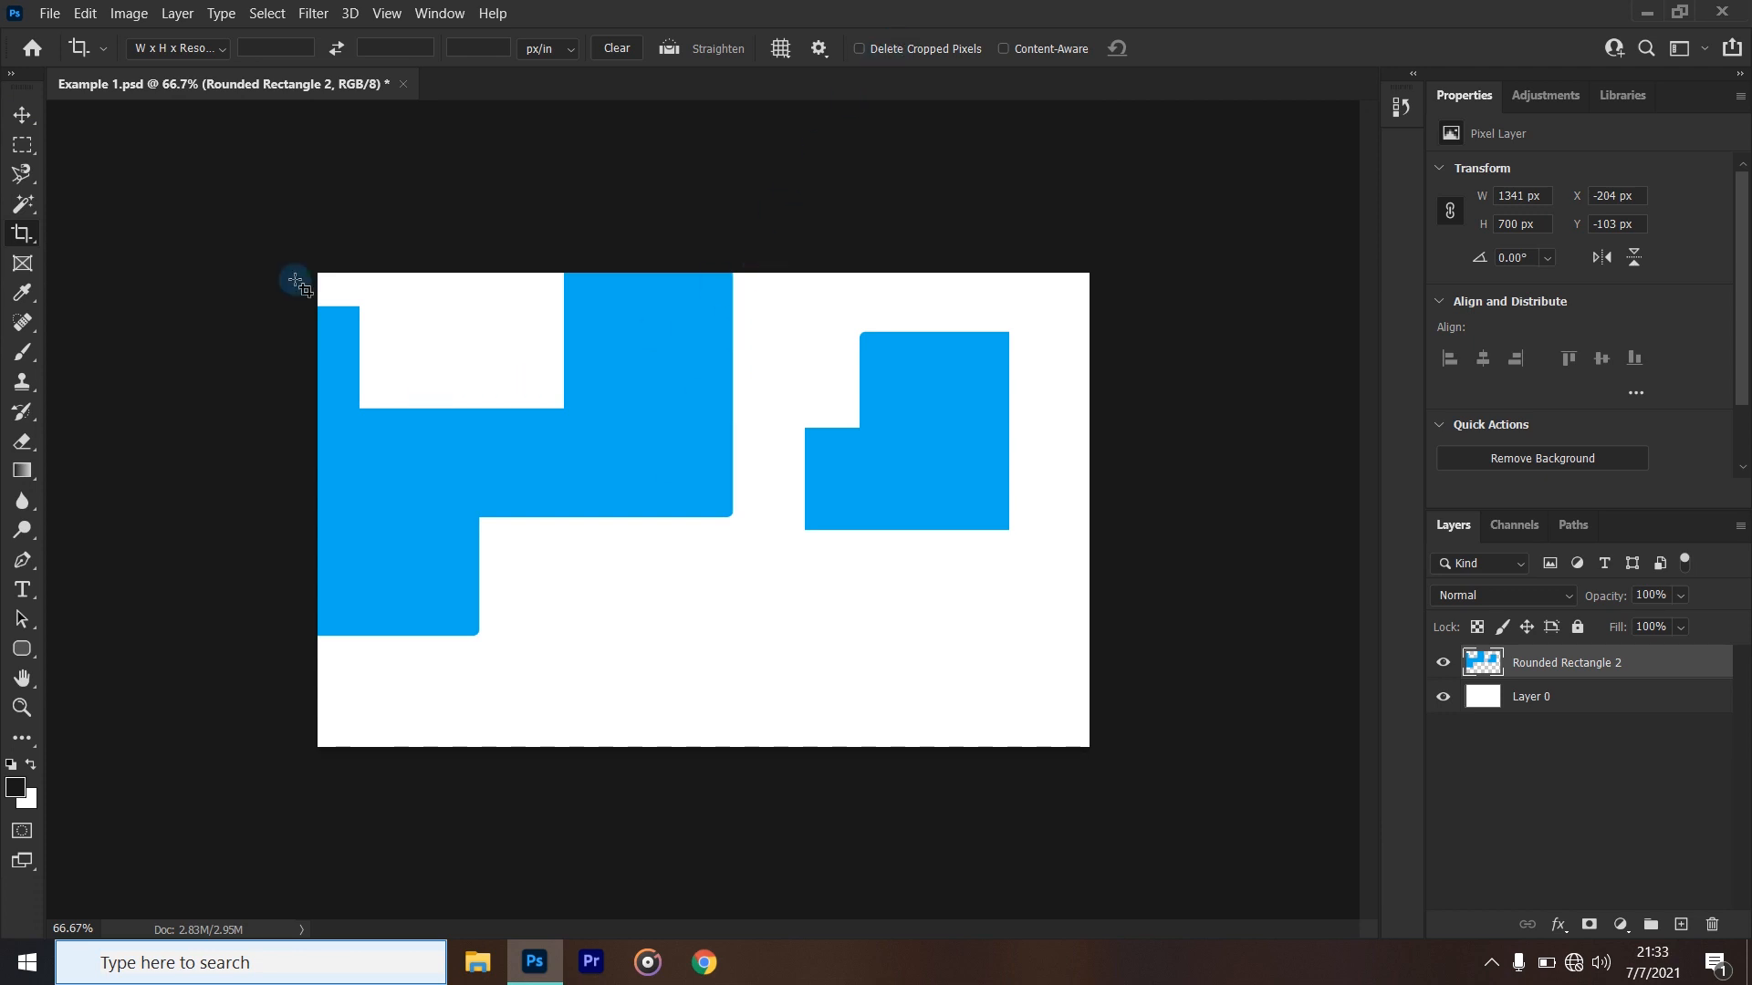
- Expand the crop back out from the upper-left corner to recover the hidden part of the canvas
left_click(26, 234)
left_click_drag(313, 275, 118, 187)
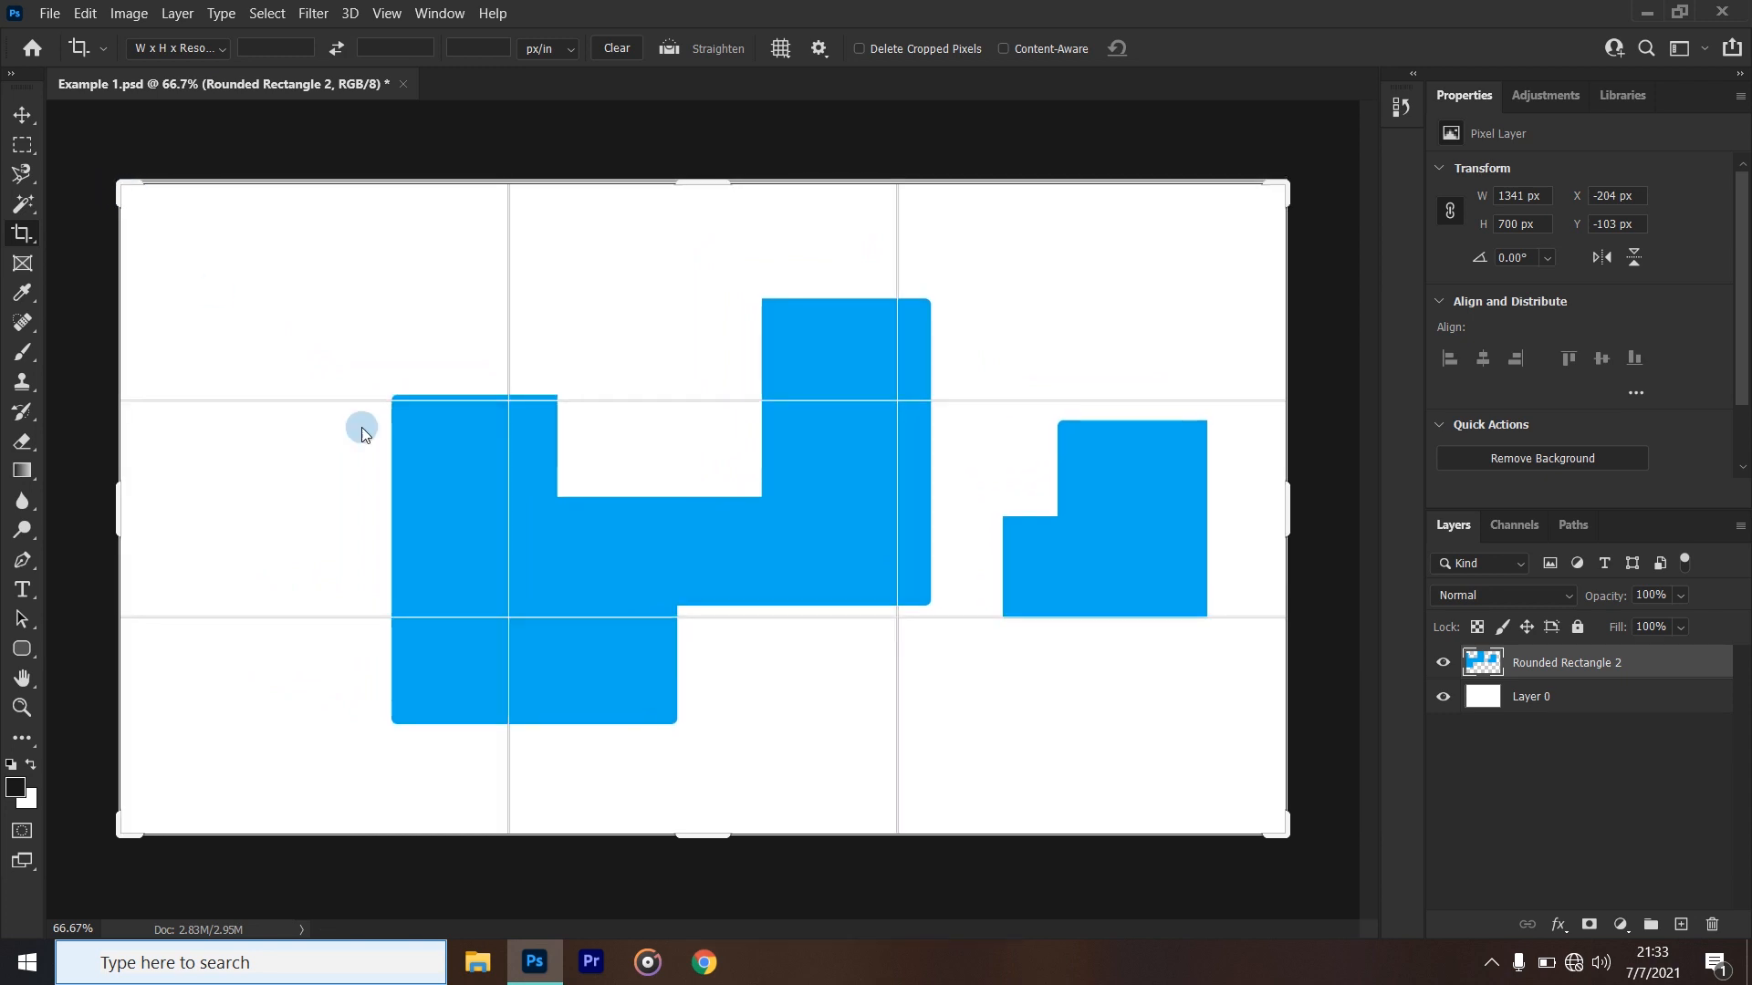
double_click(562, 529)
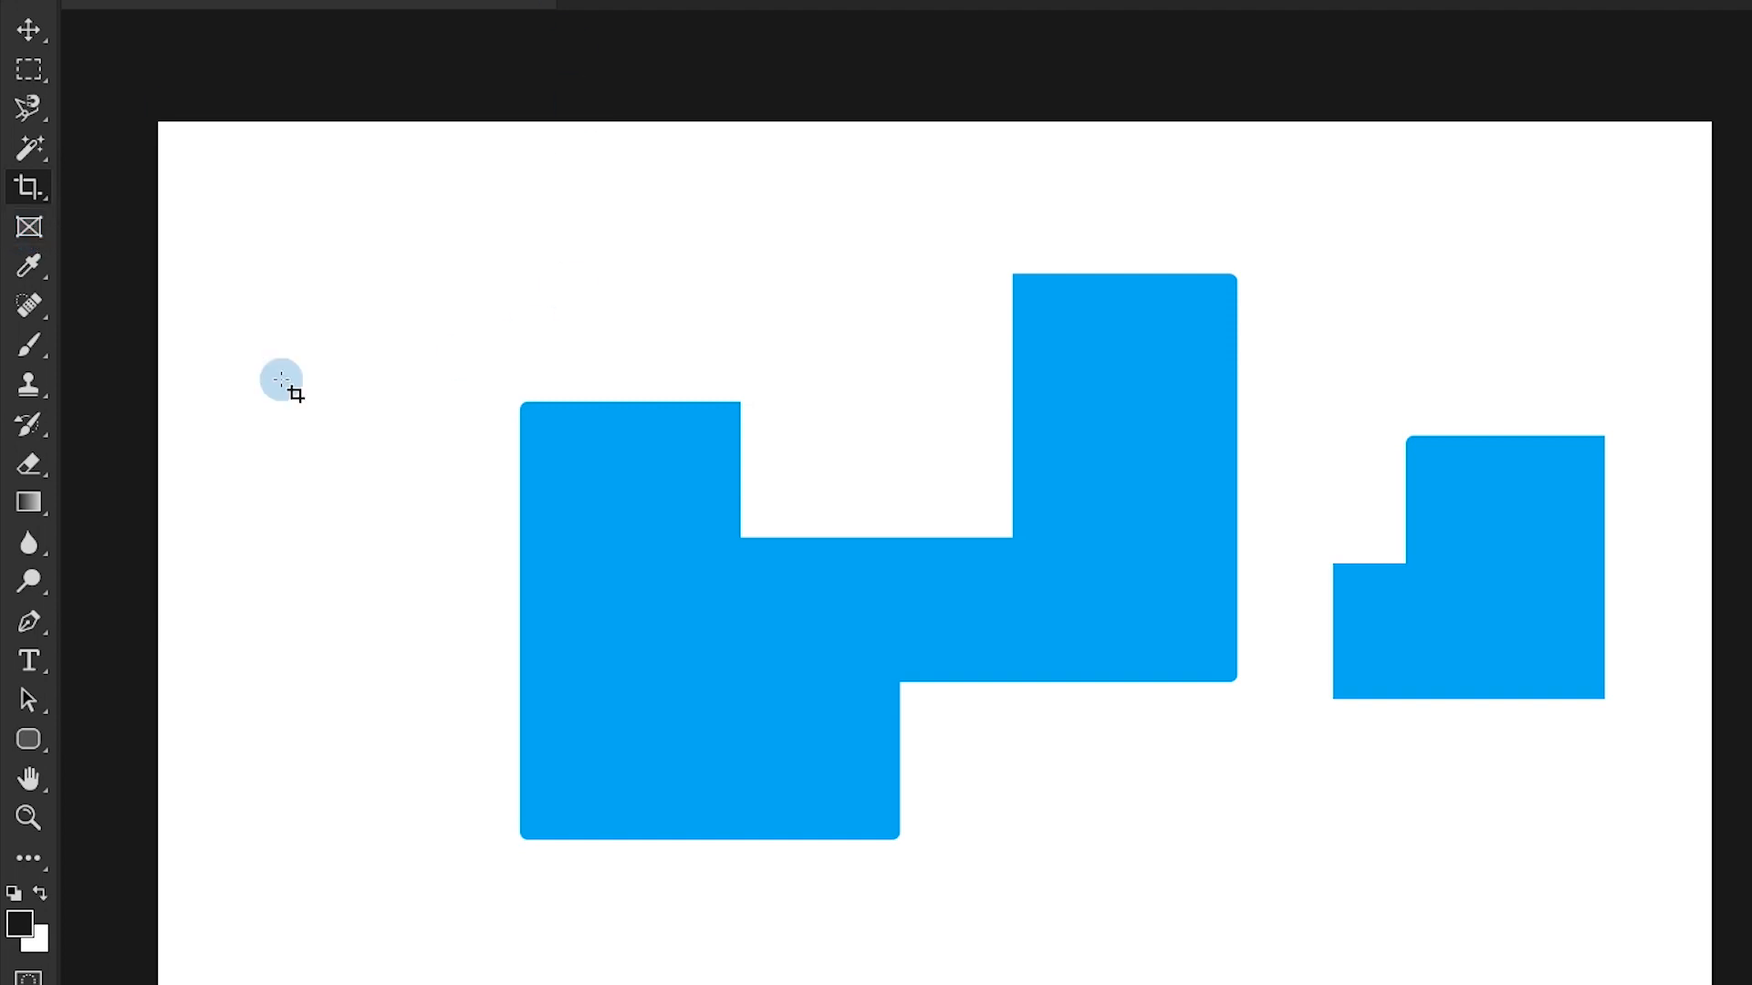
- Brush a black blob in the canvas's upper-left area
left_click(29, 262)
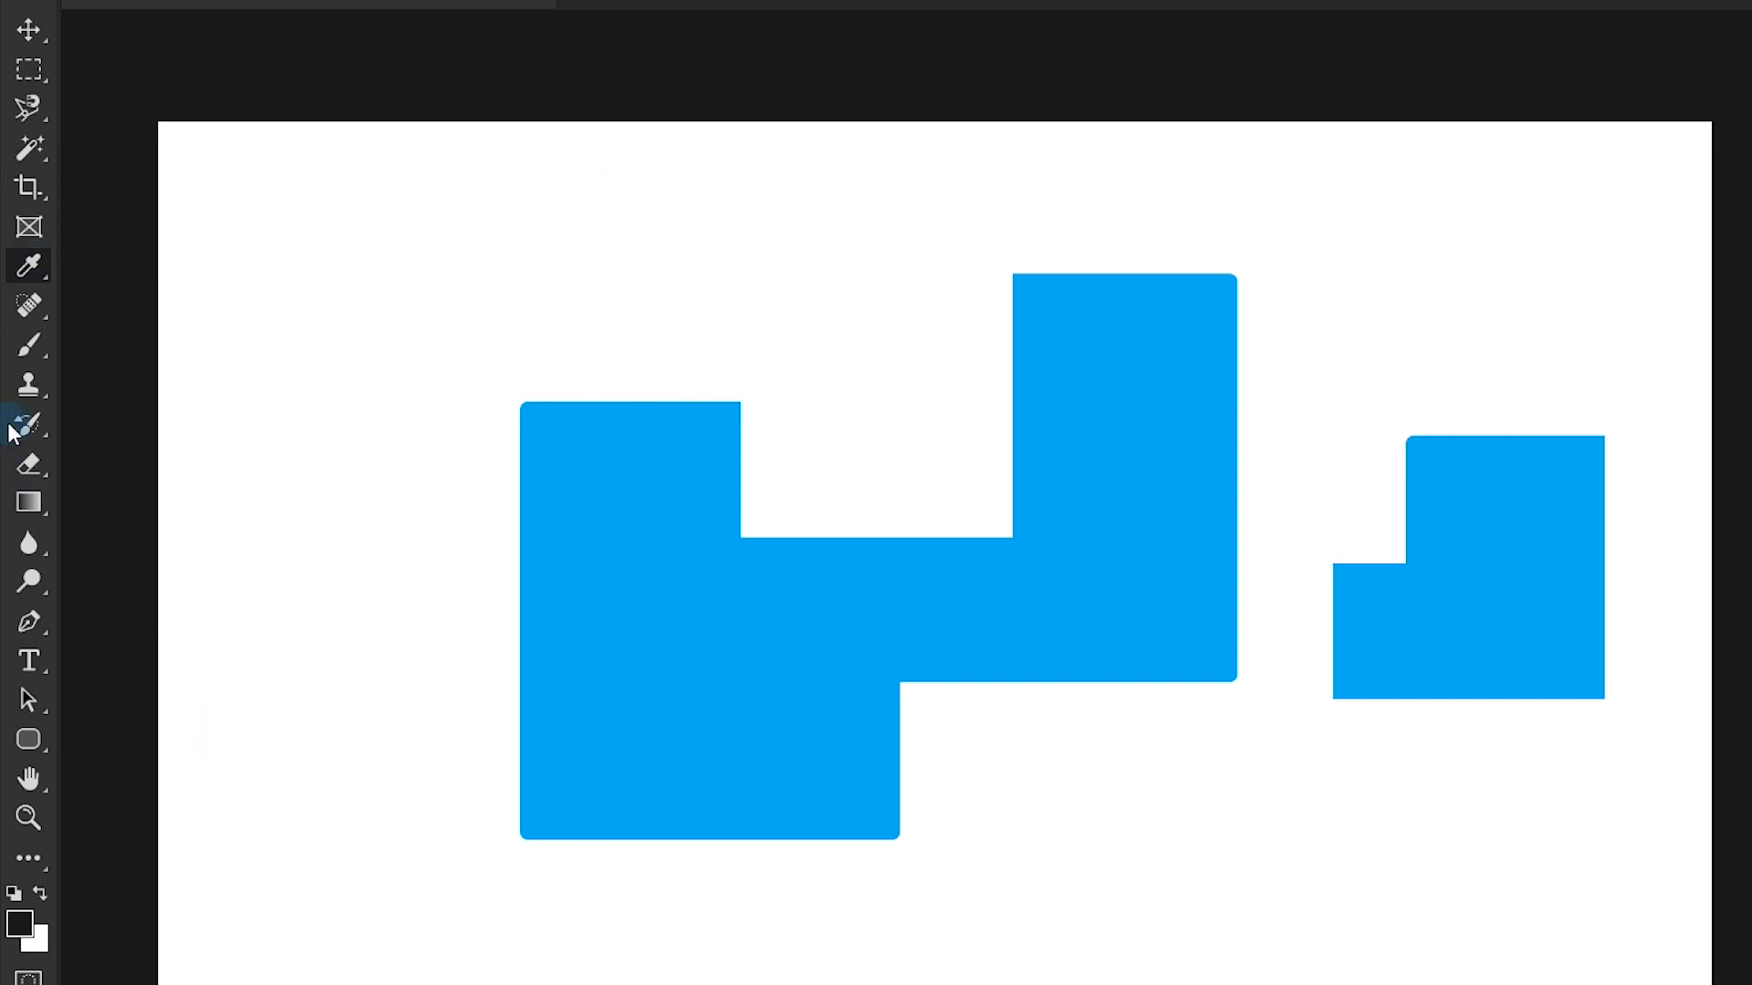
left_click(31, 347)
left_click_drag(319, 274, 333, 360)
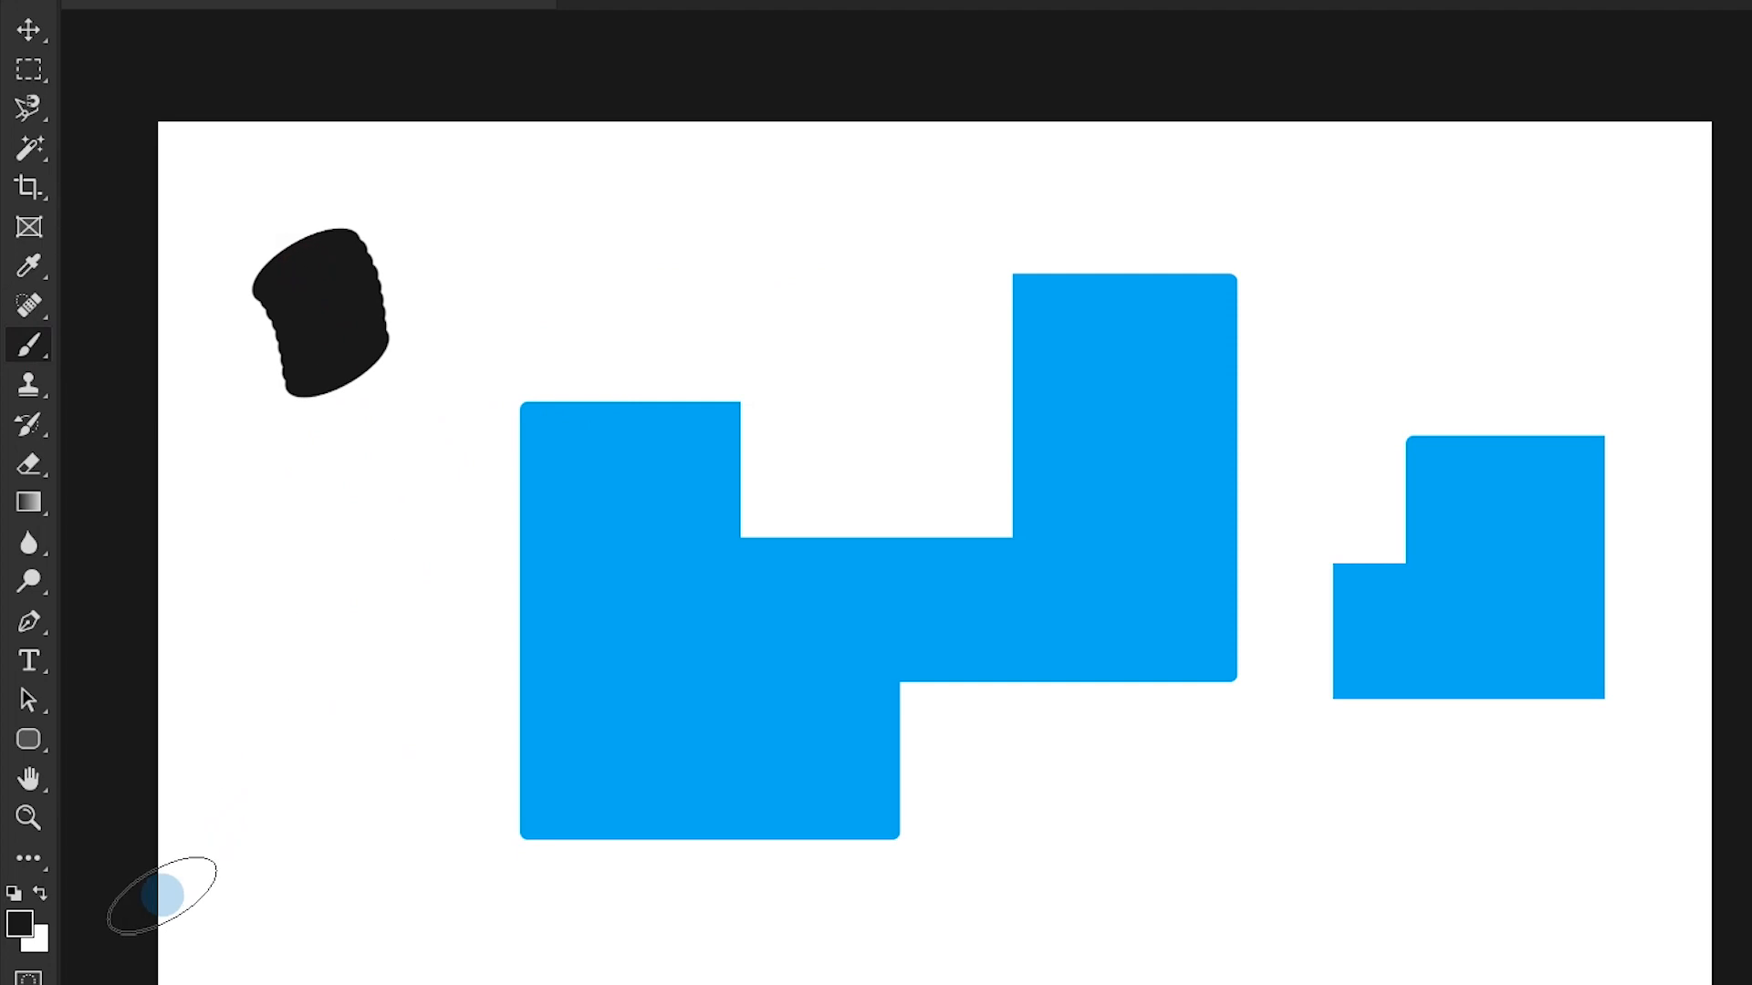
- Set the foreground color to pink f48e8e and brush a horizontal stroke from the black blob to the right
left_click(19, 923)
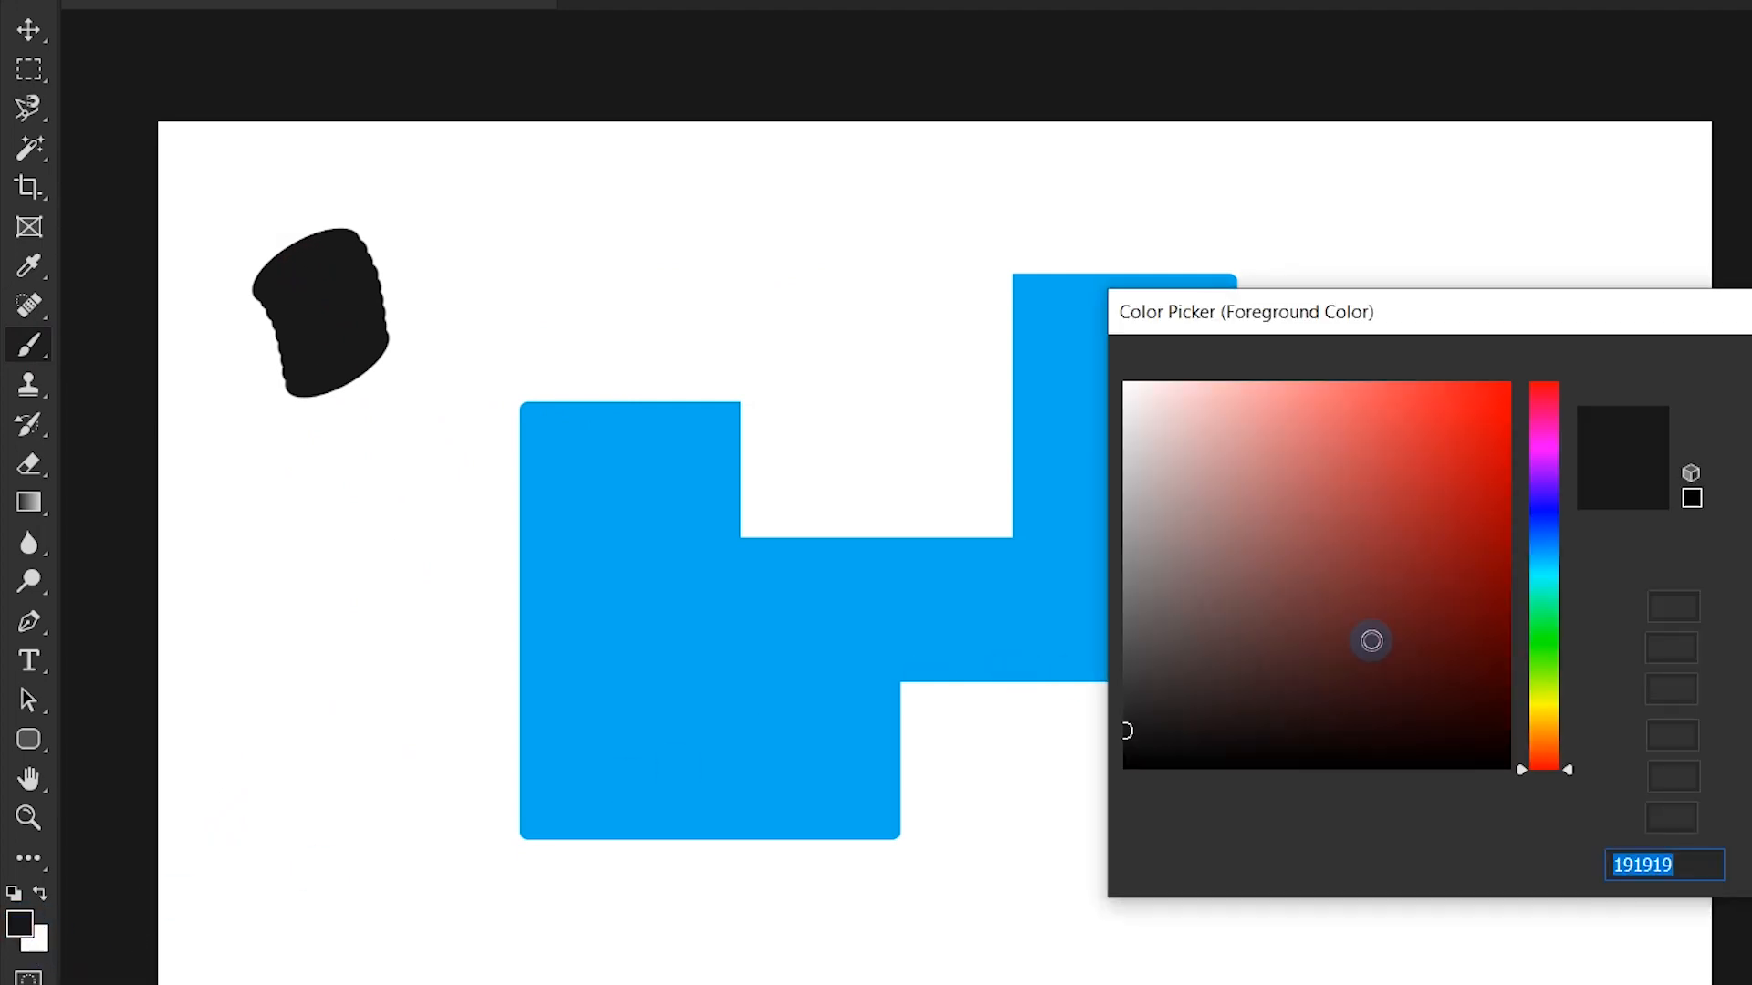
left_click(1451, 584)
left_click(1286, 399)
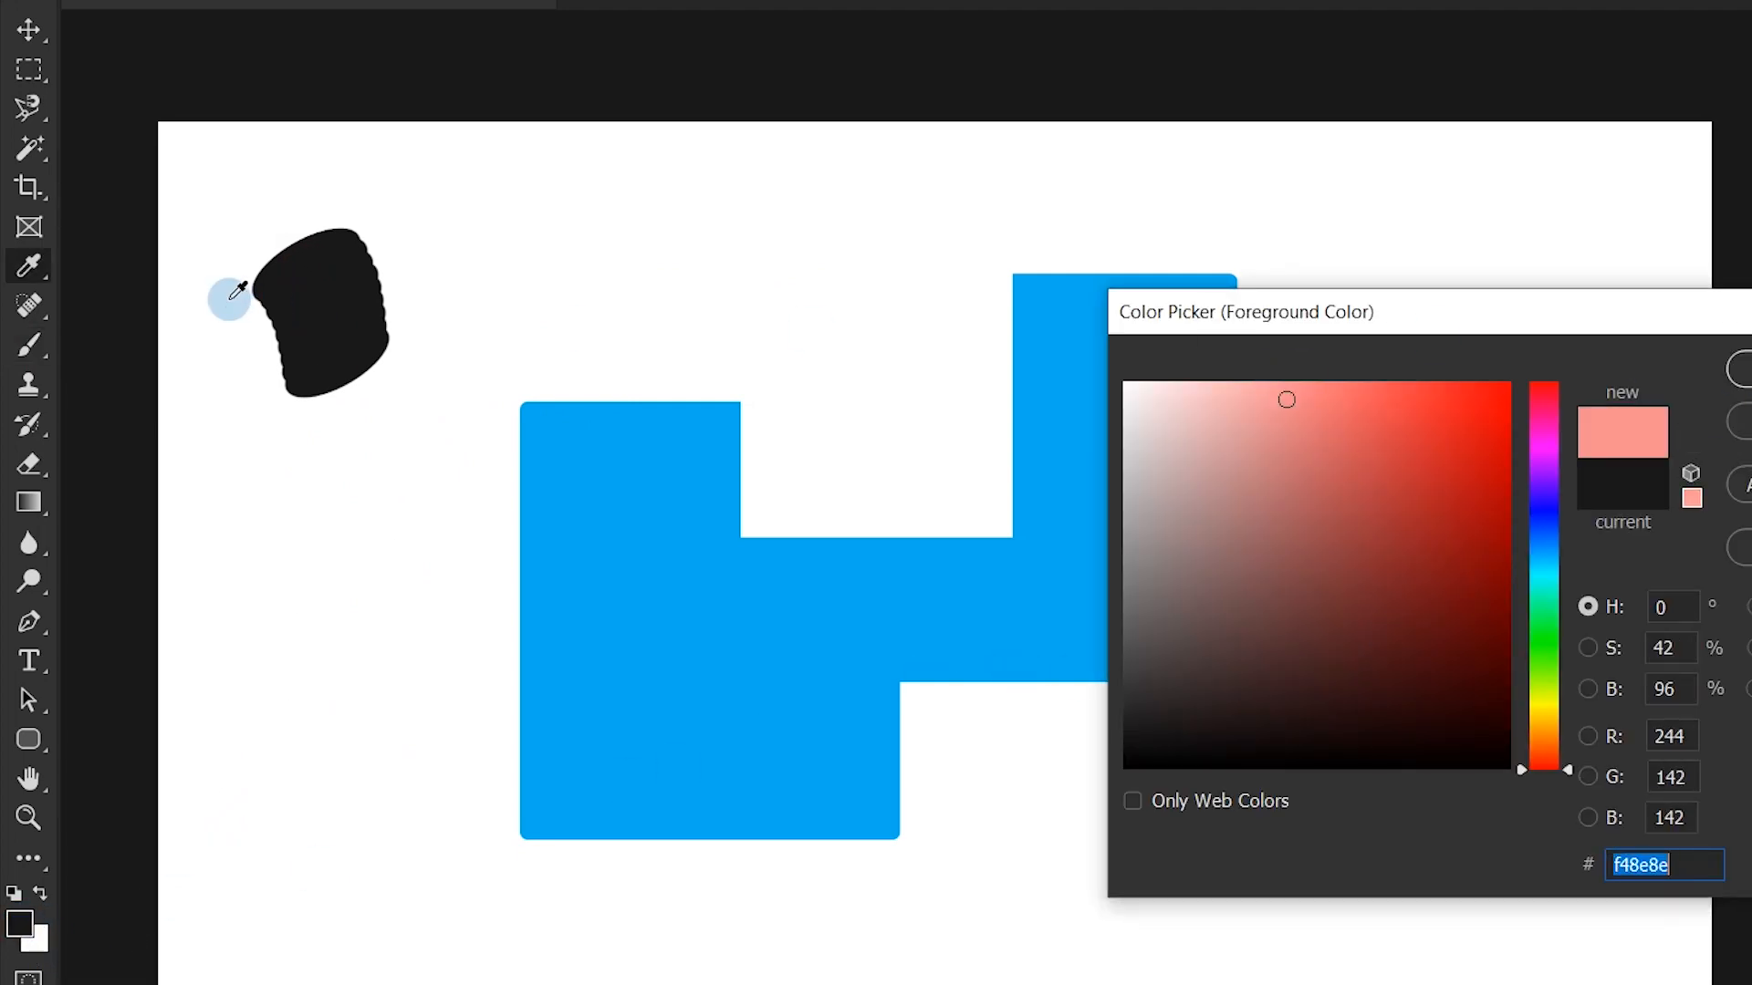
left_click(1741, 372)
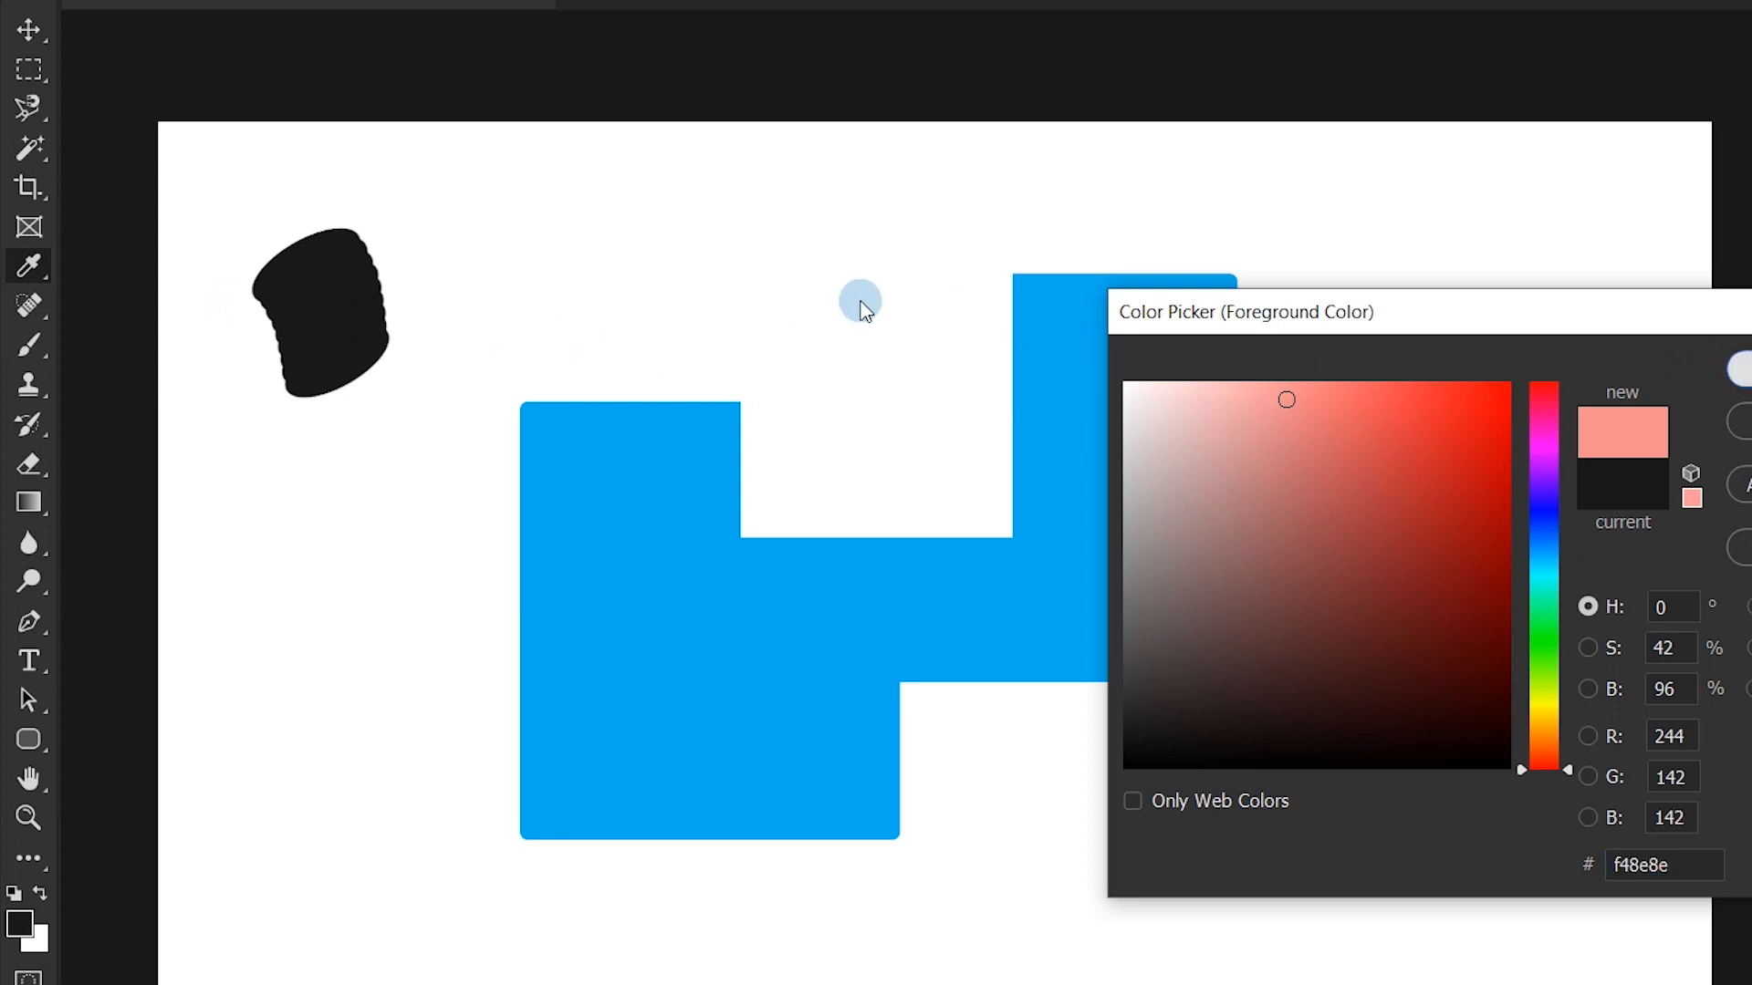
key("b")
left_click(374, 286)
left_click_drag(374, 285, 589, 291)
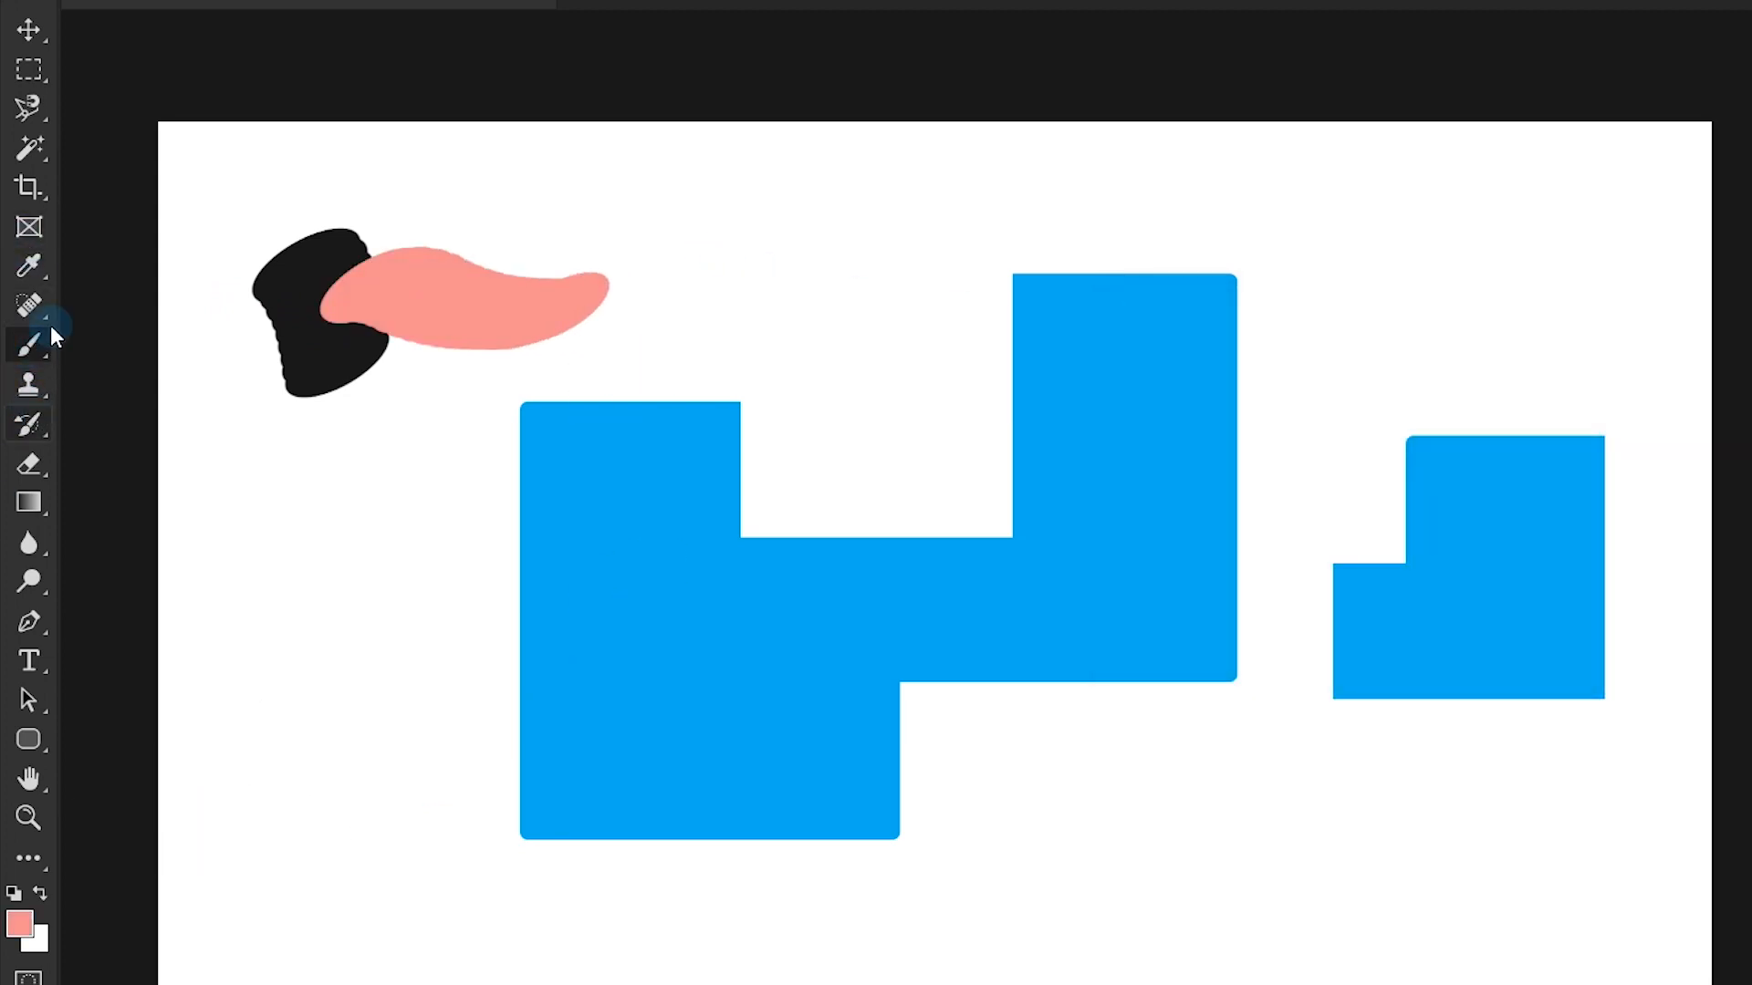
left_click(29, 265)
left_click(442, 320)
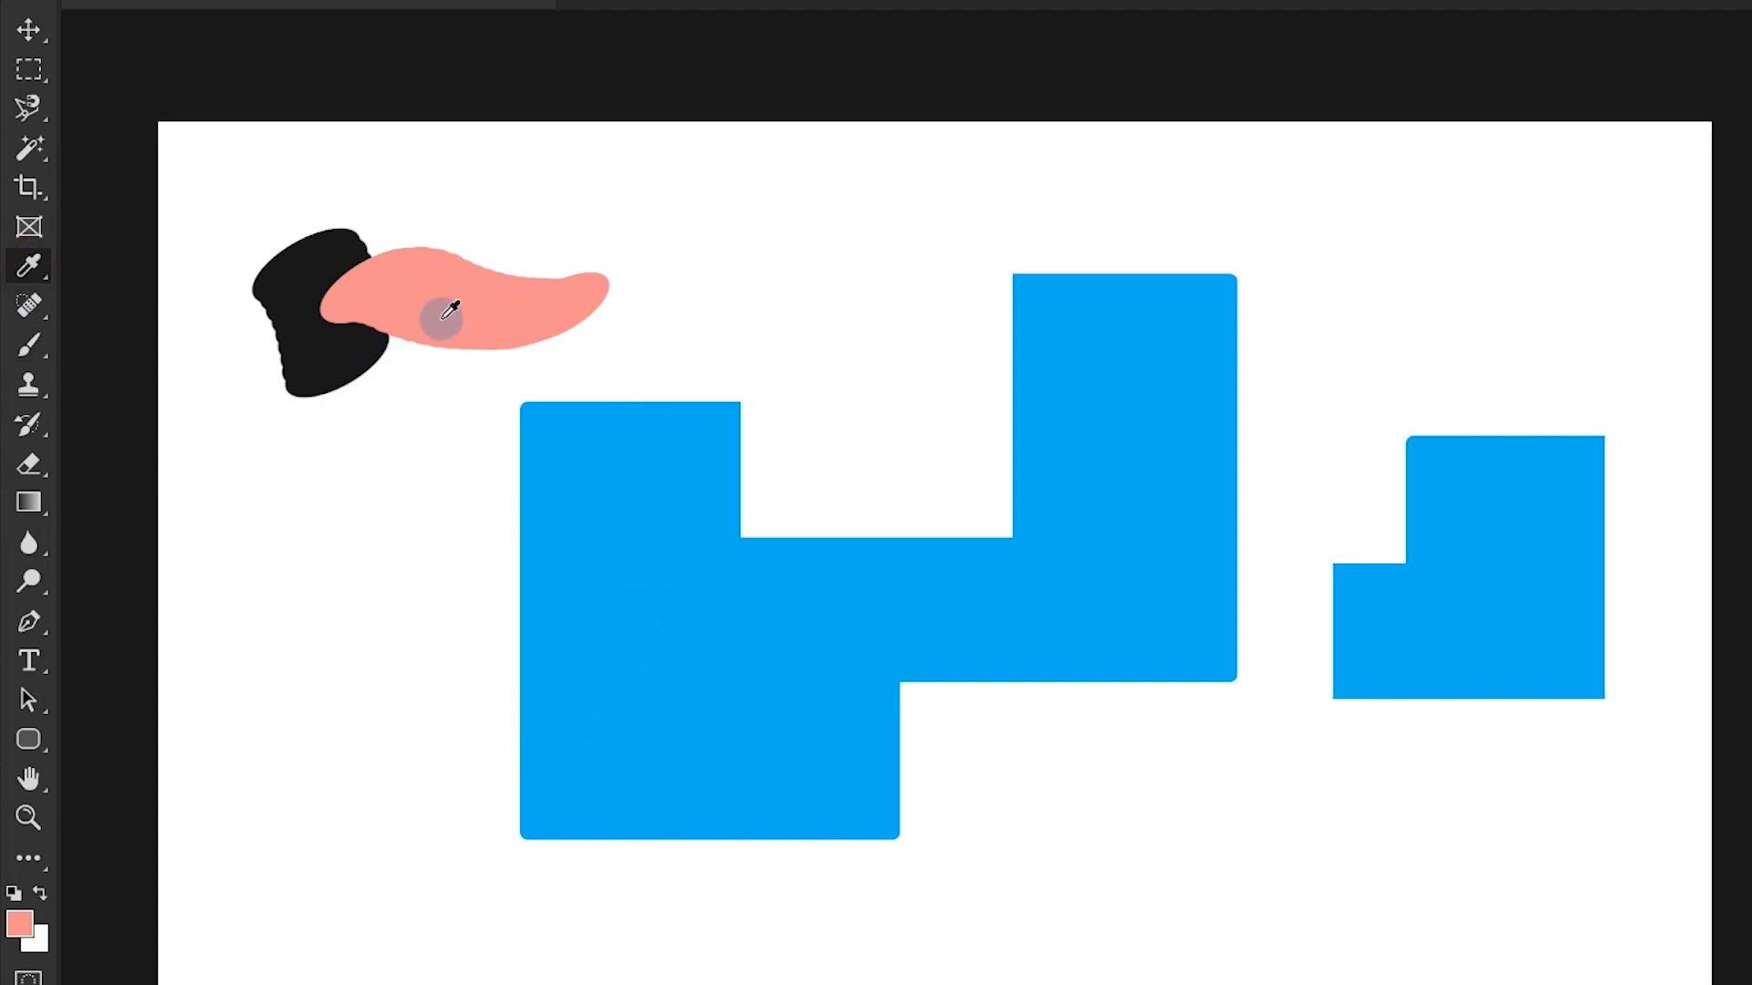
left_click(20, 923)
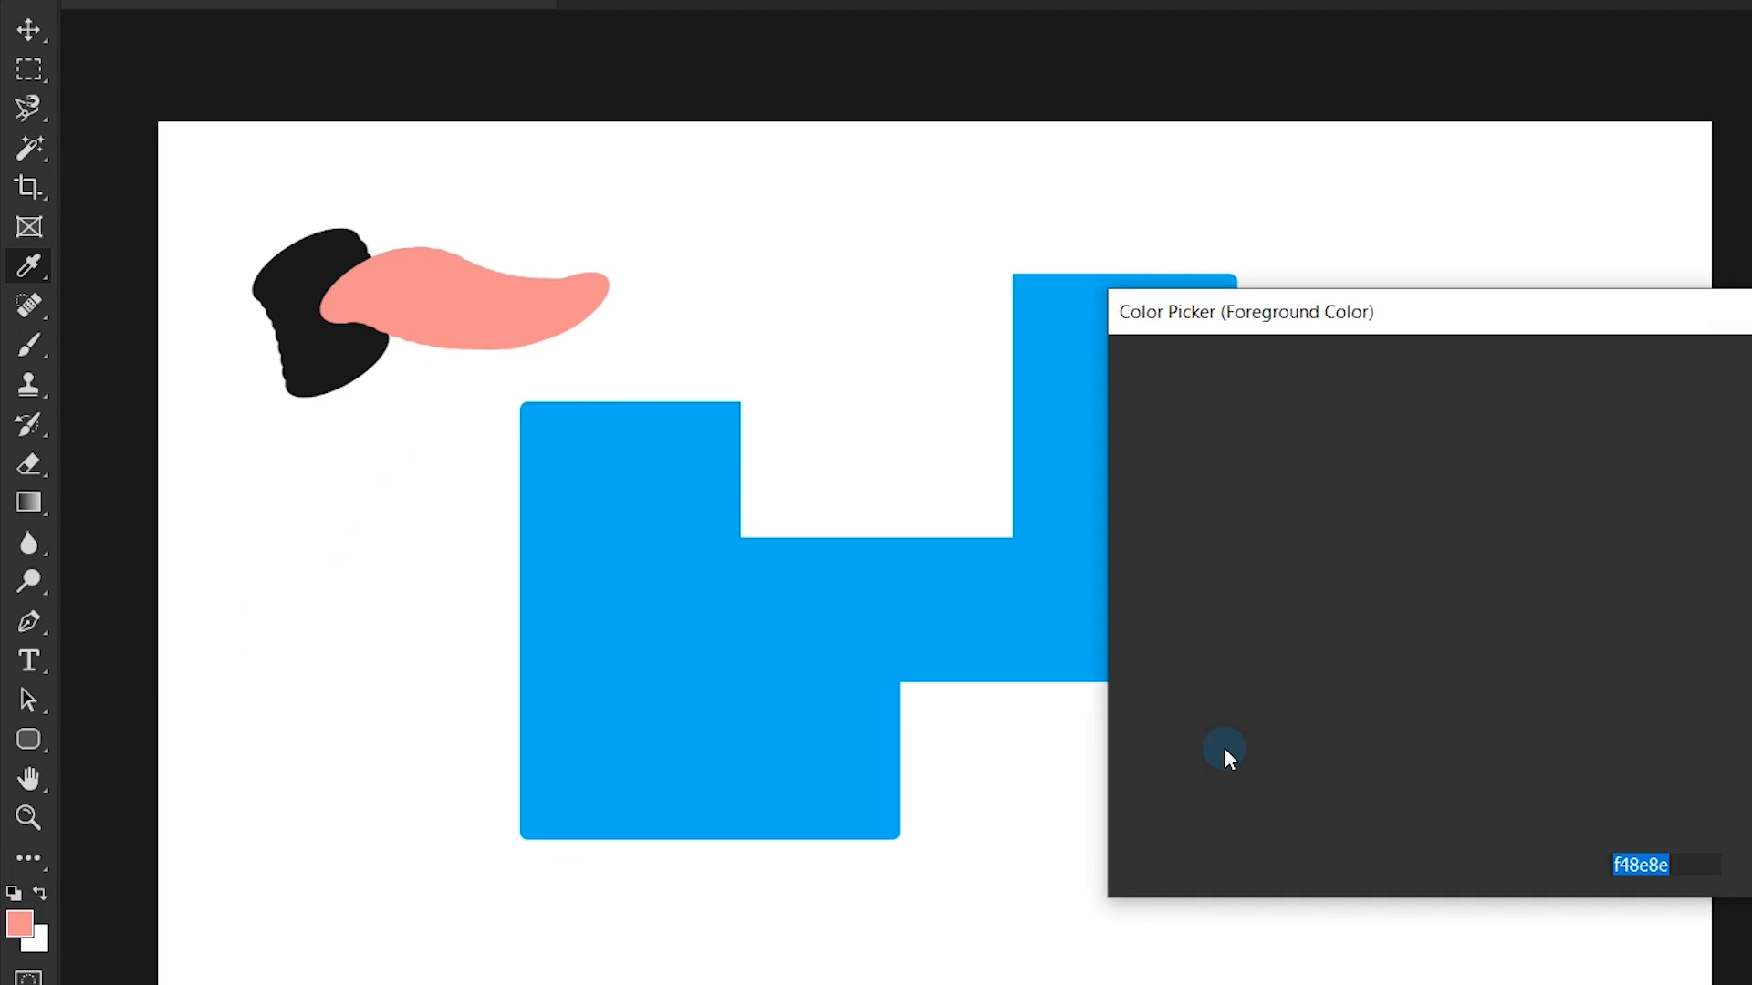
left_click(1263, 616)
left_click_drag(1214, 488, 1306, 502)
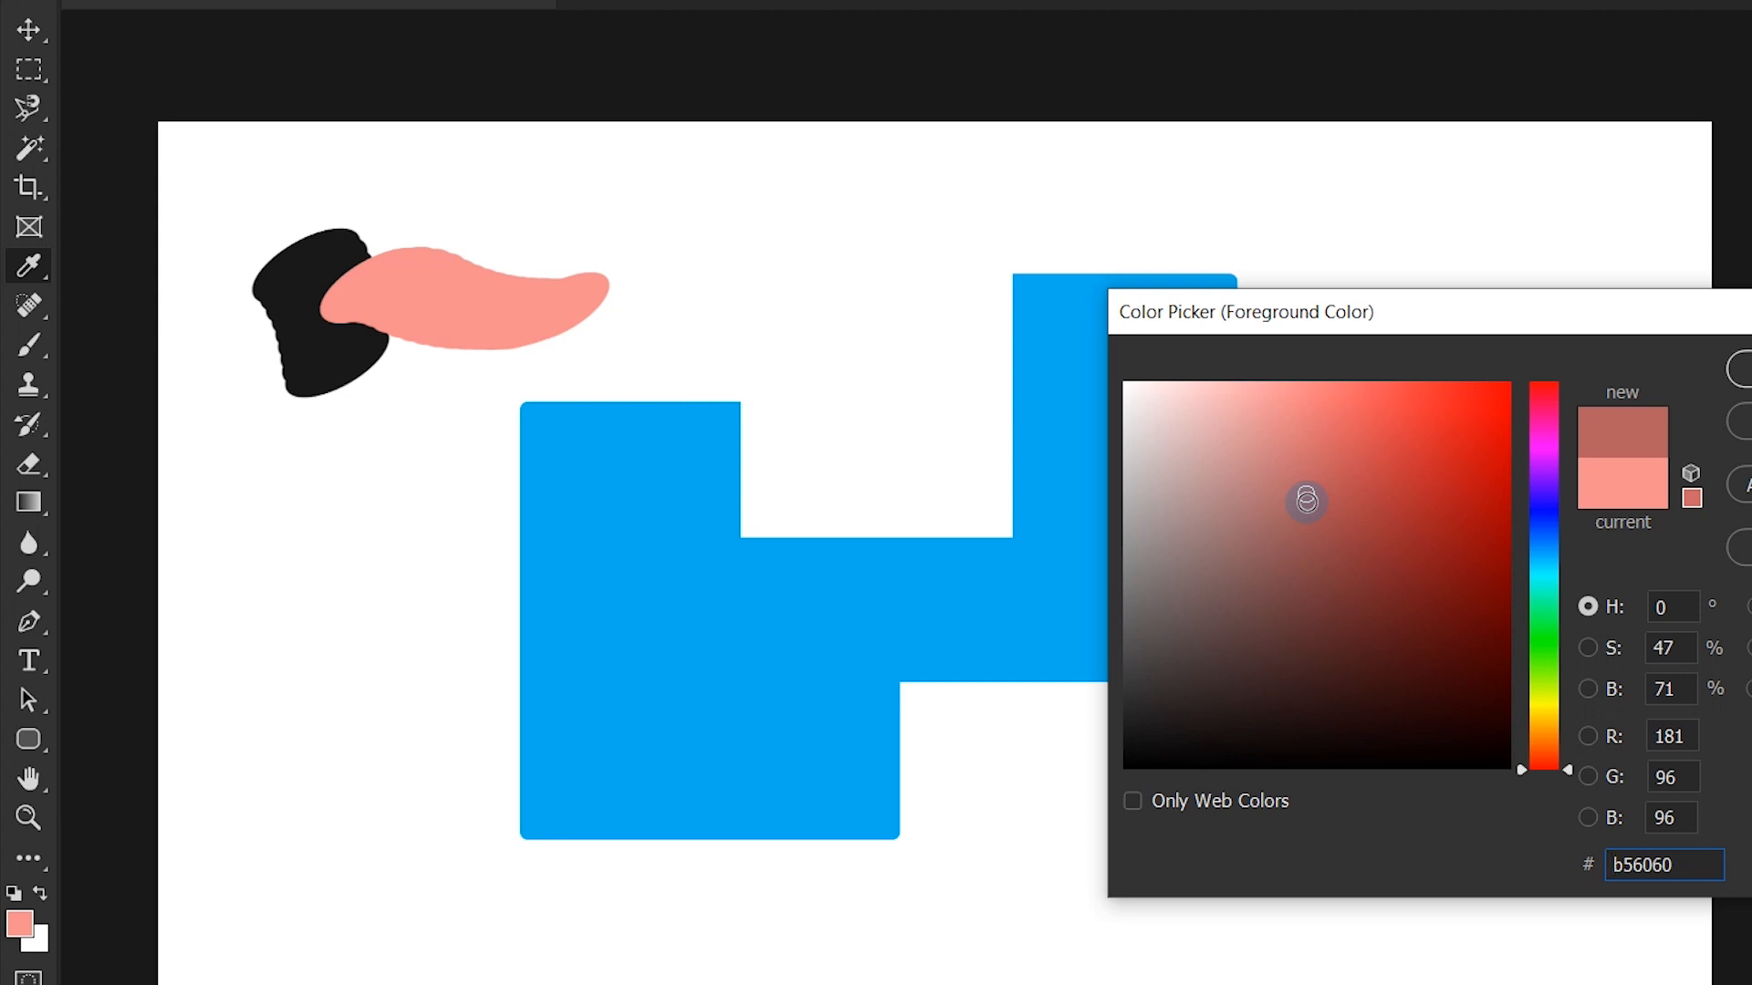
left_click_drag(1542, 601, 1531, 560)
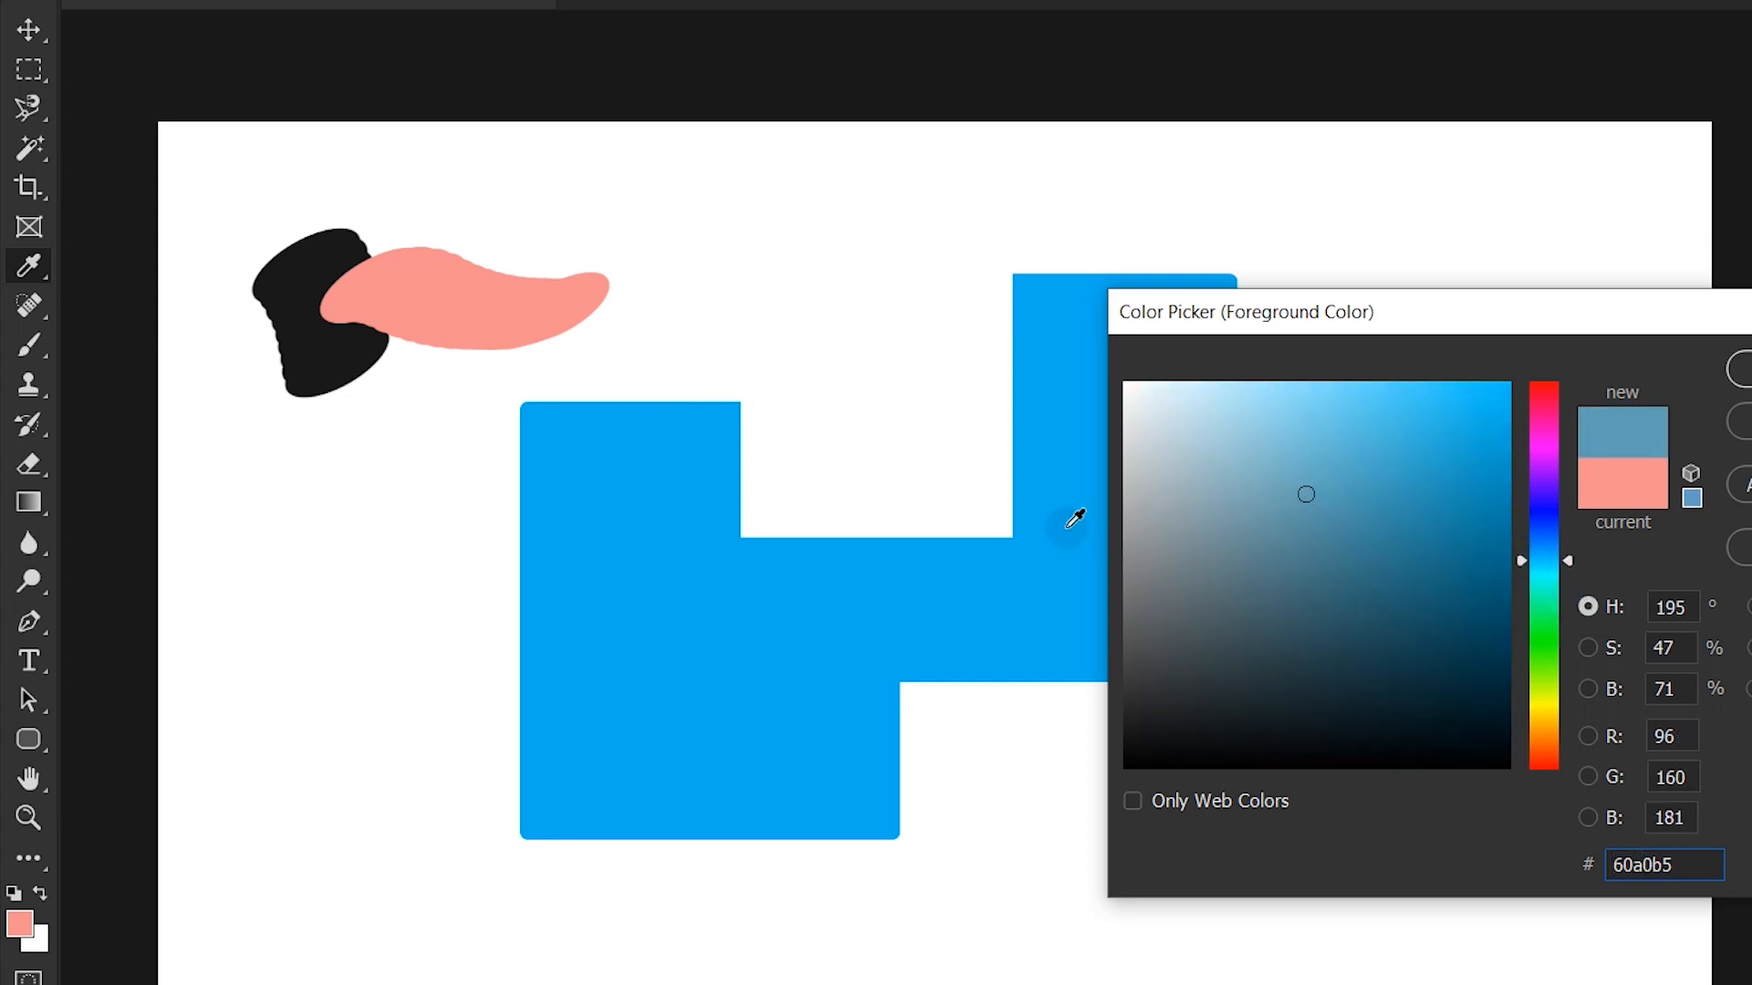
mouse_move(1374, 497)
left_mouse_down()
mouse_move(1420, 528)
mouse_move(1474, 427)
left_mouse_up()
left_click(1740, 422)
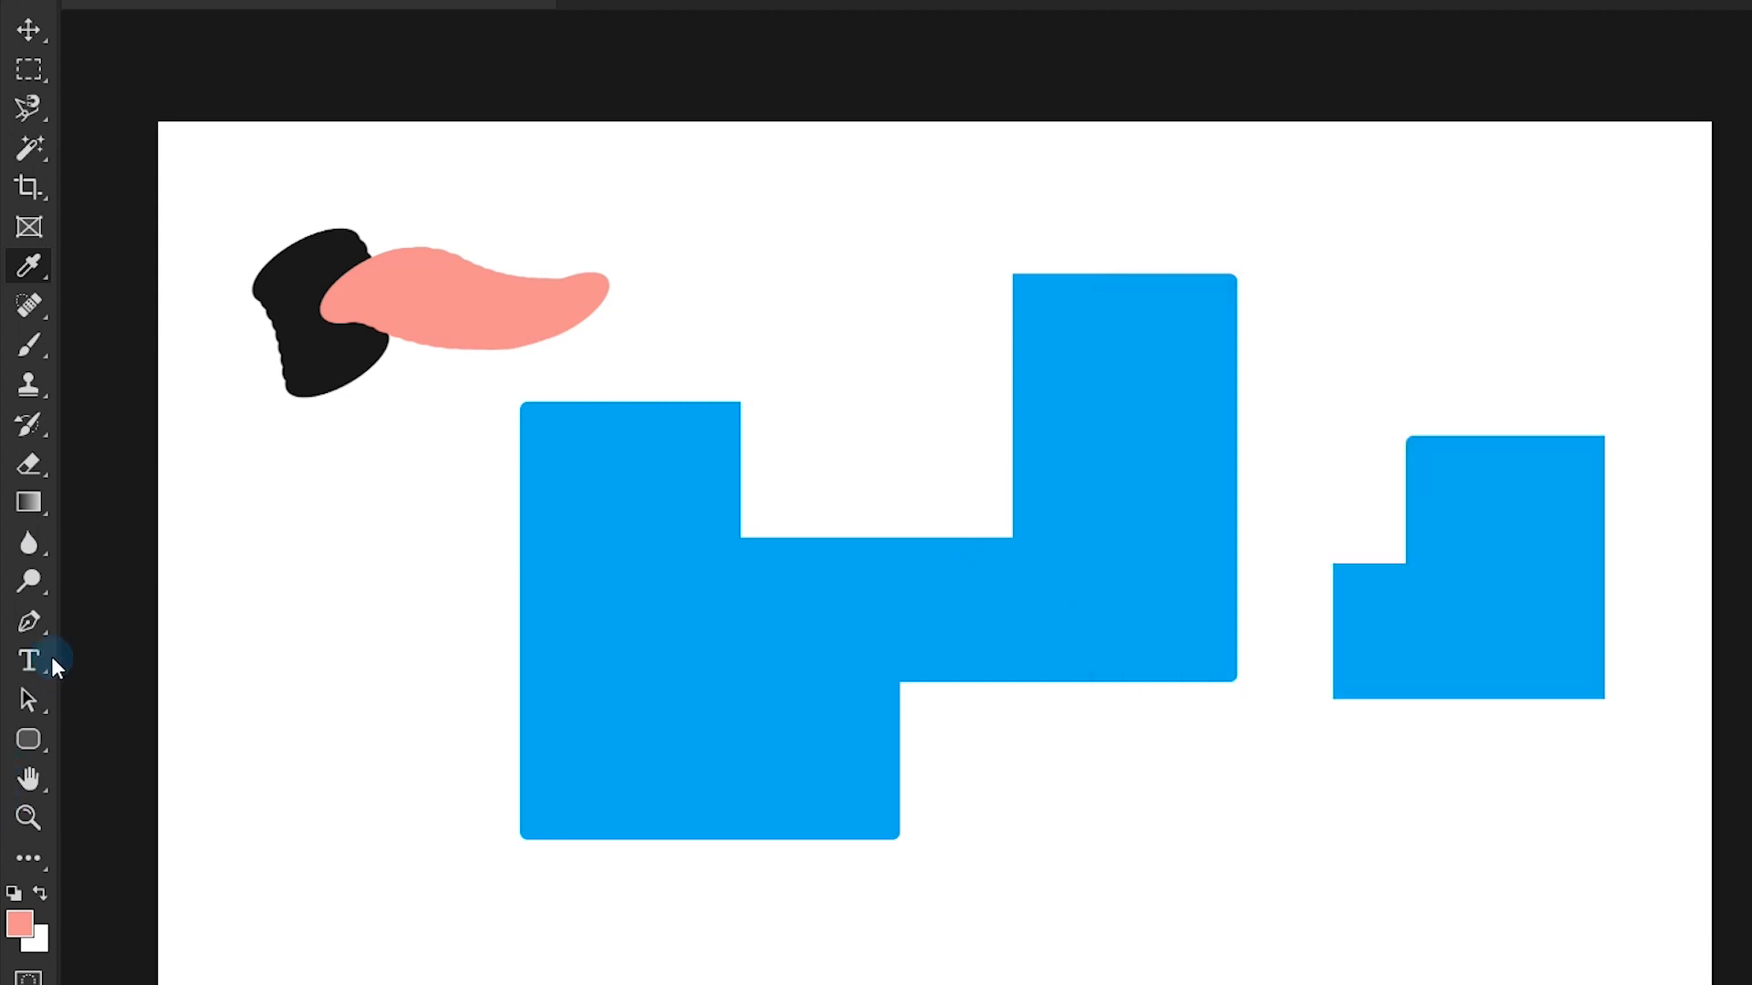
- Sample the large shape's blue with the Eyedropper and brush a blue blob above the shape's upper-left part
left_click(1132, 513)
left_click(28, 345)
mouse_move(637, 184)
left_mouse_down()
mouse_move(696, 235)
mouse_move(672, 251)
left_mouse_up()
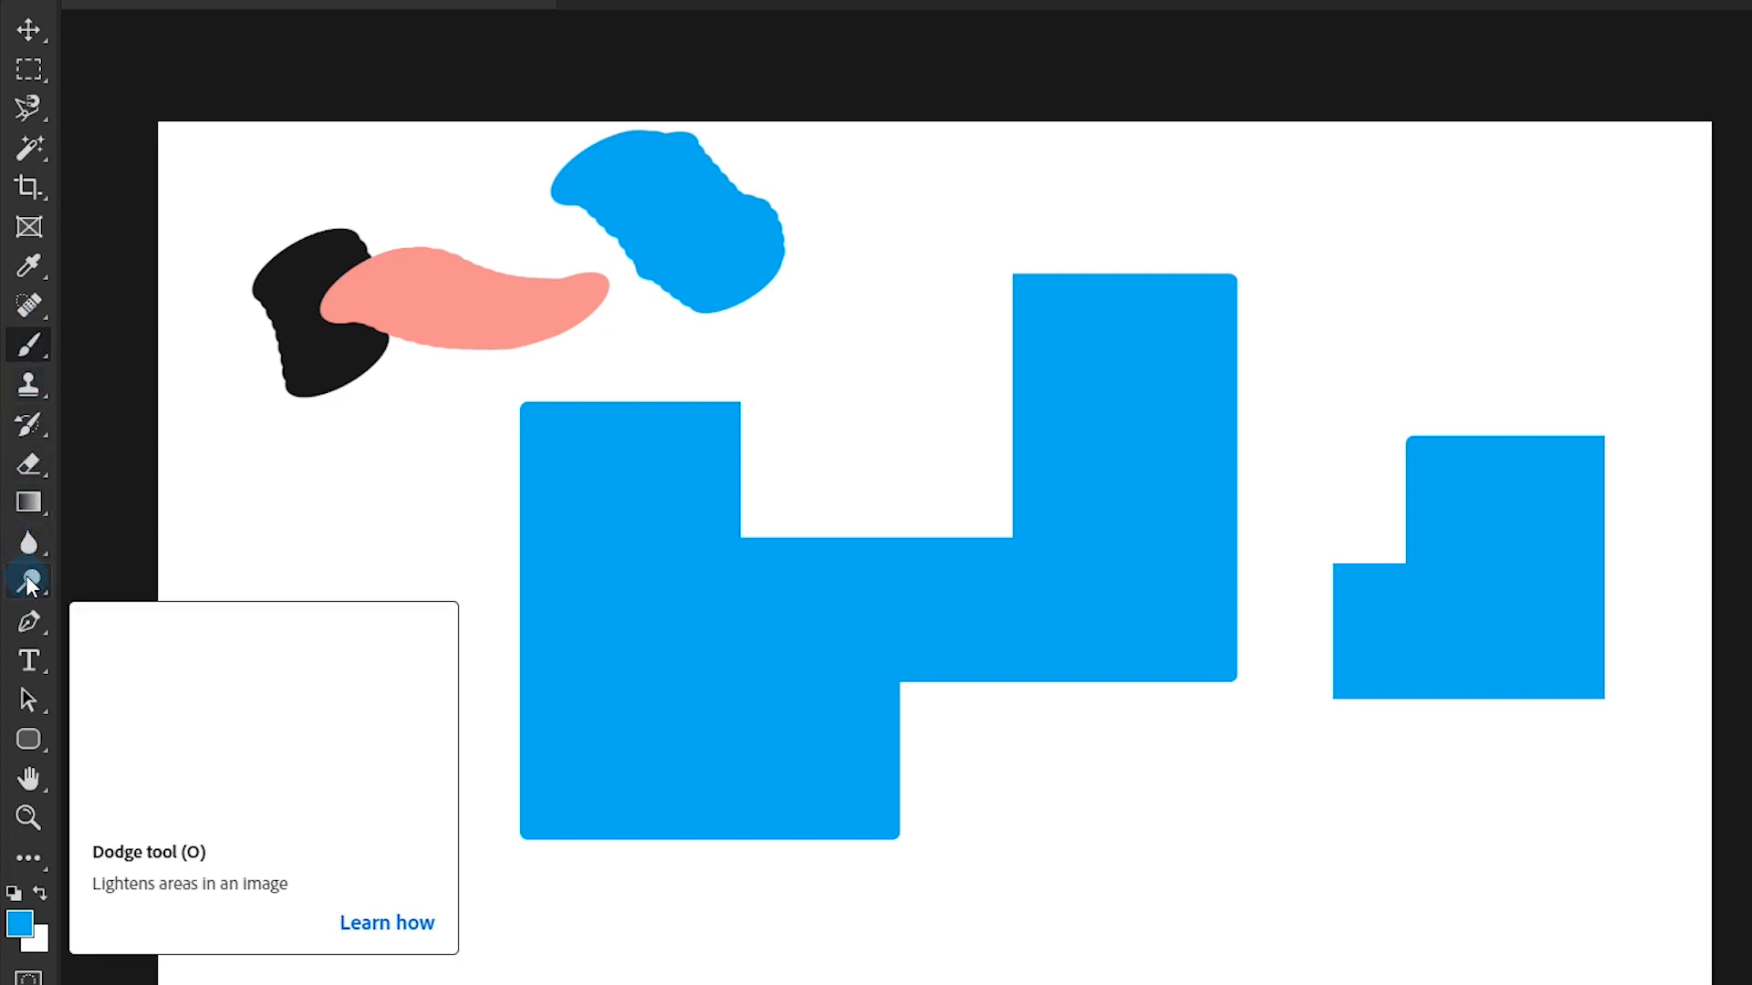
- Sample the painted colors with the Eyedropper, finishing on the pink stroke, and brush a pink blob near the canvas's upper-right corner
left_click(30, 266)
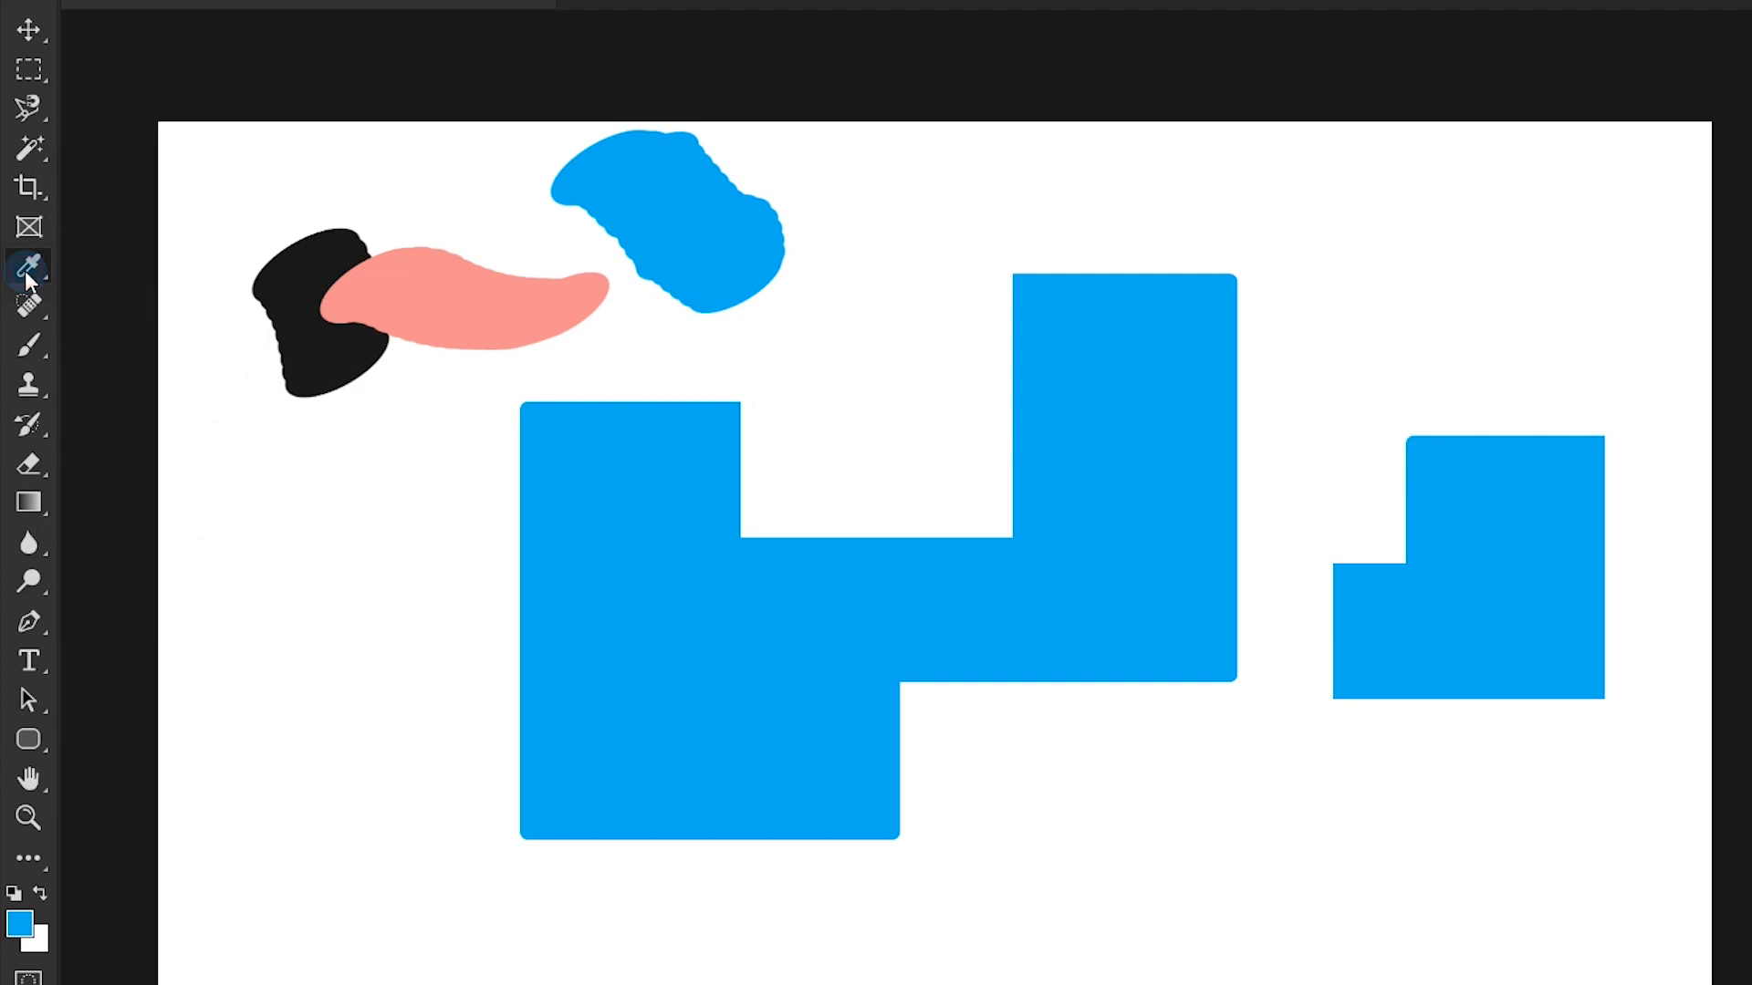
left_click(436, 314)
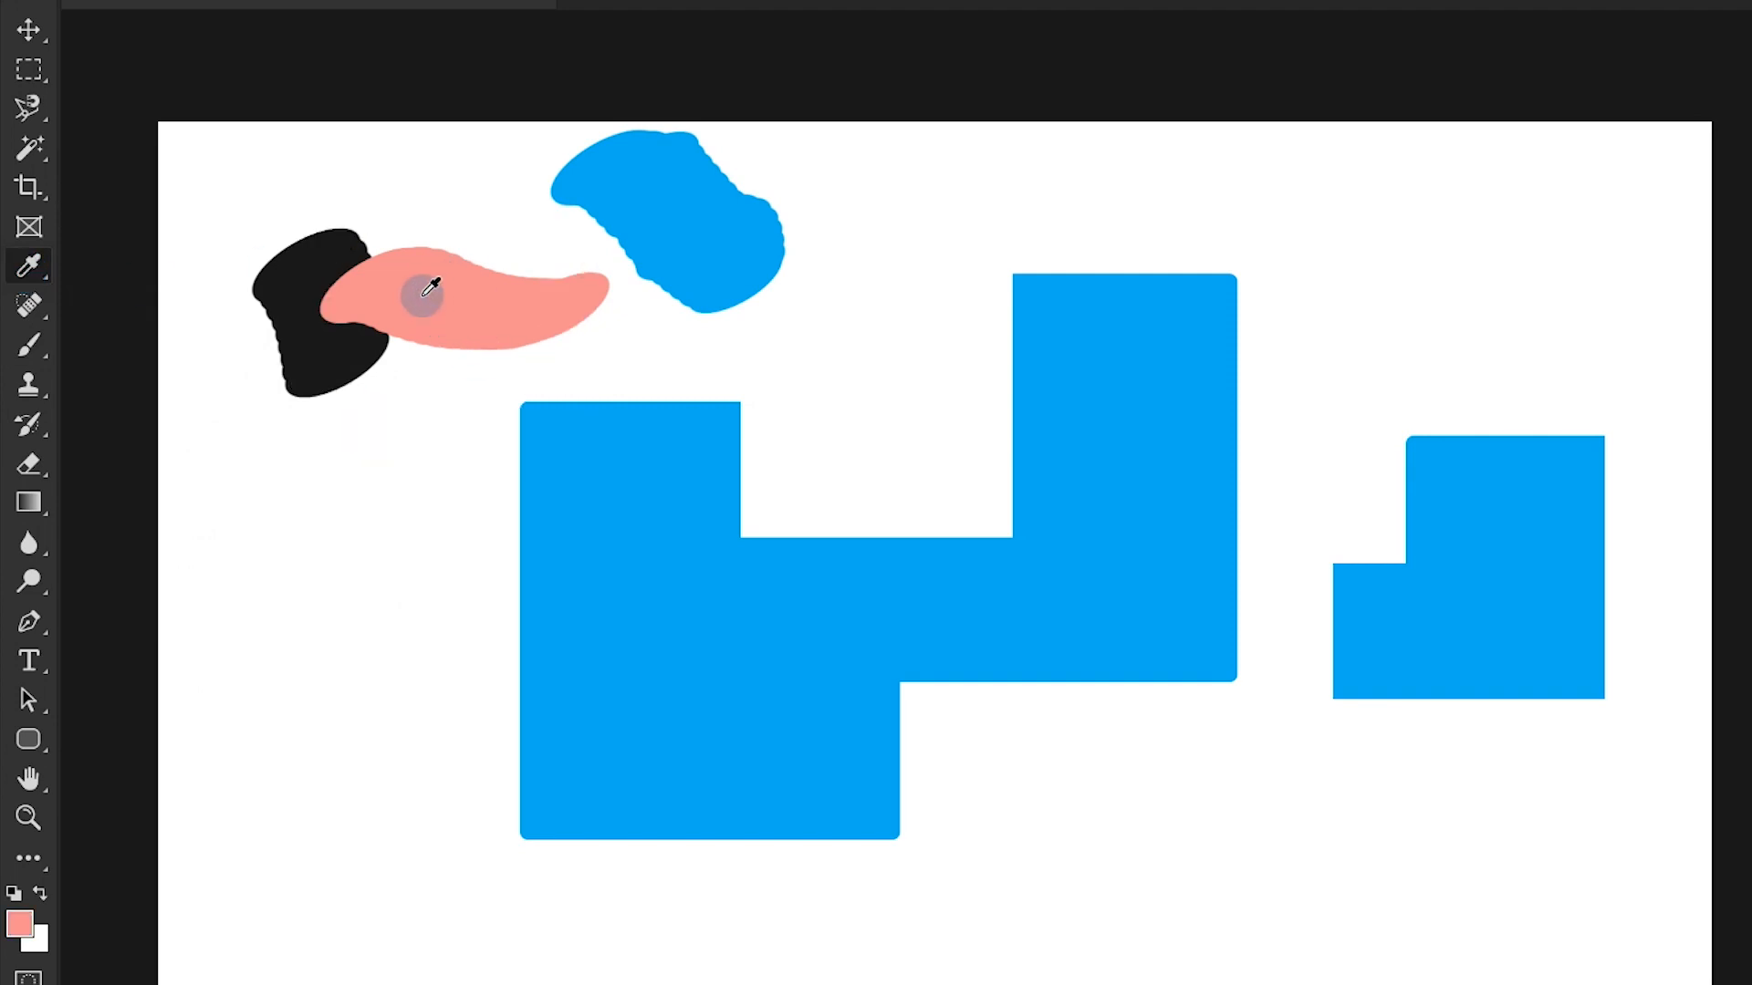
left_click(291, 278)
left_click(379, 286)
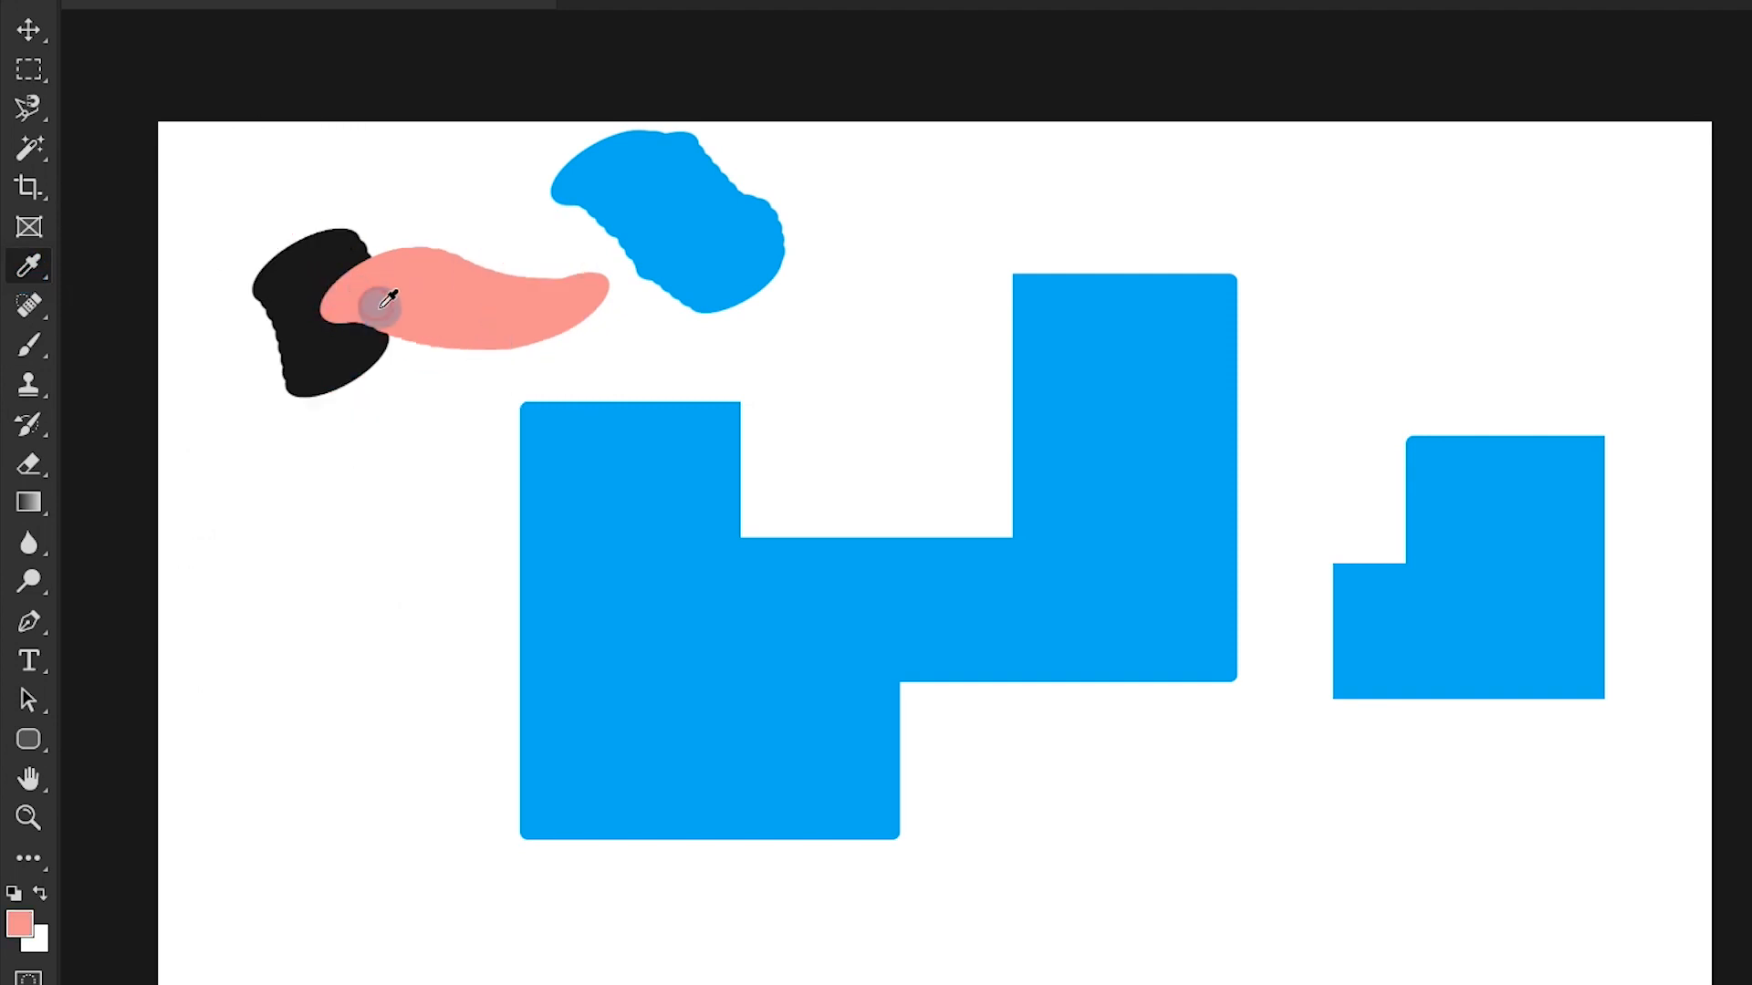
left_click(537, 365)
left_click(508, 331)
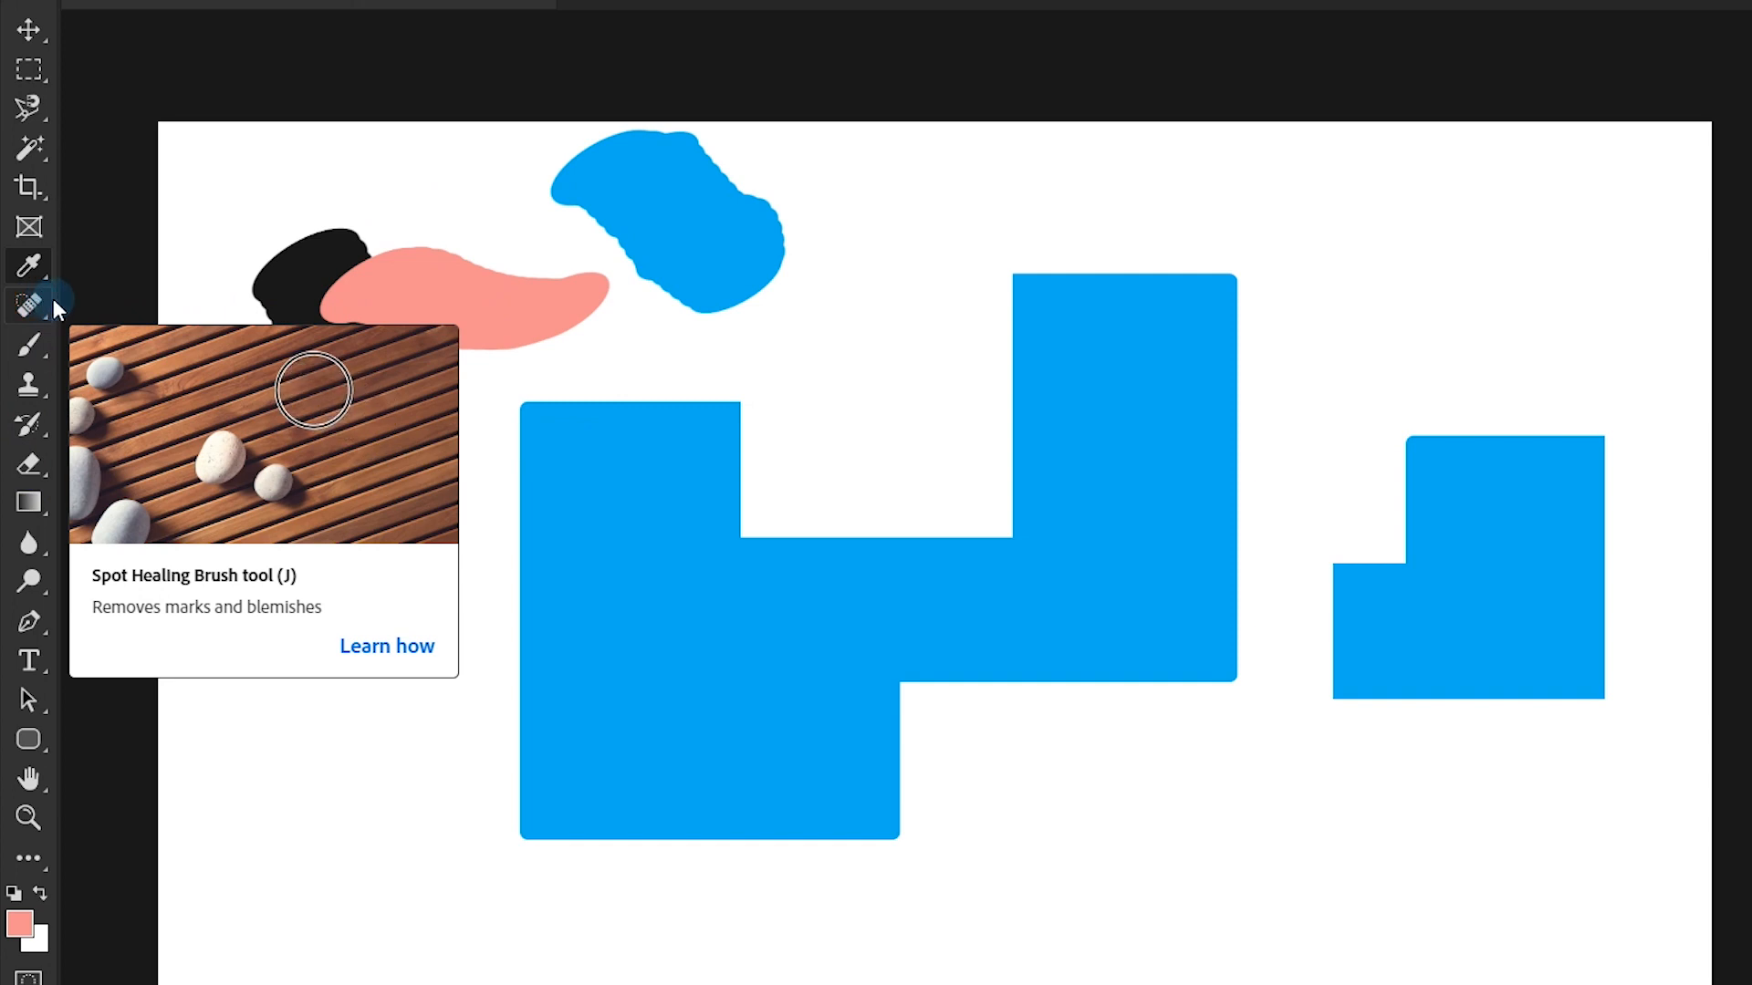
left_click(31, 342)
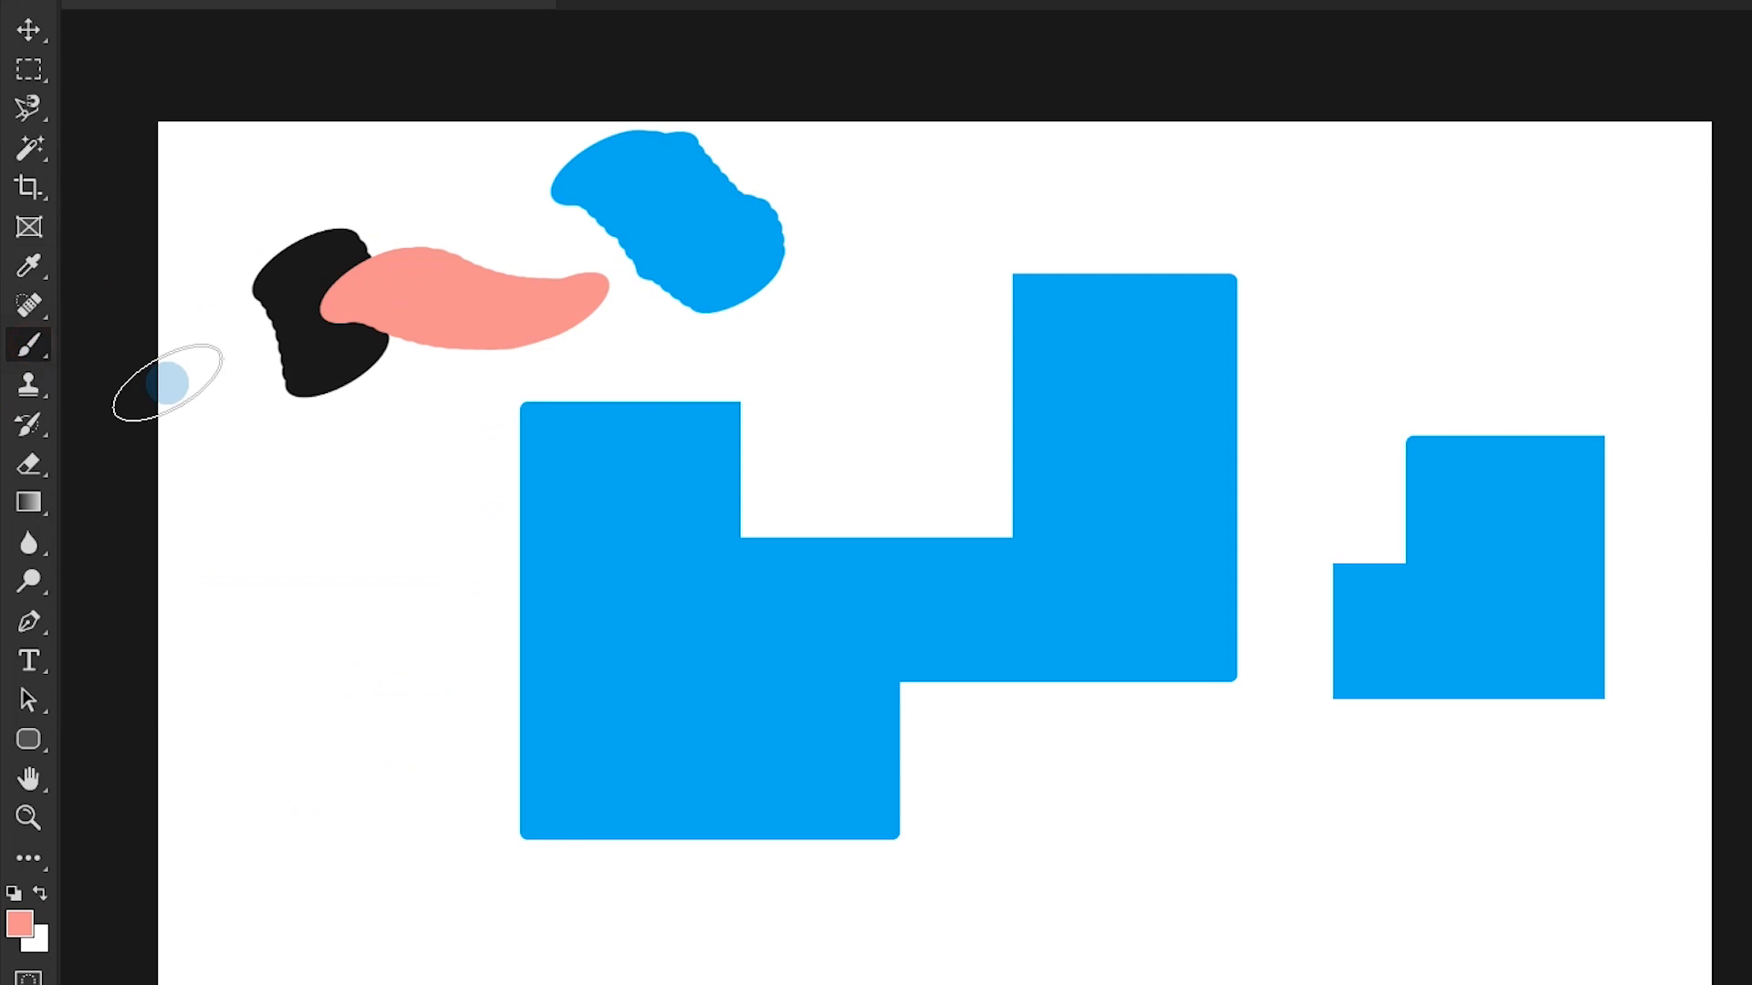
mouse_move(1551, 159)
left_mouse_down()
mouse_move(1478, 284)
mouse_move(1413, 191)
mouse_move(1502, 264)
mouse_move(1450, 235)
left_mouse_up()
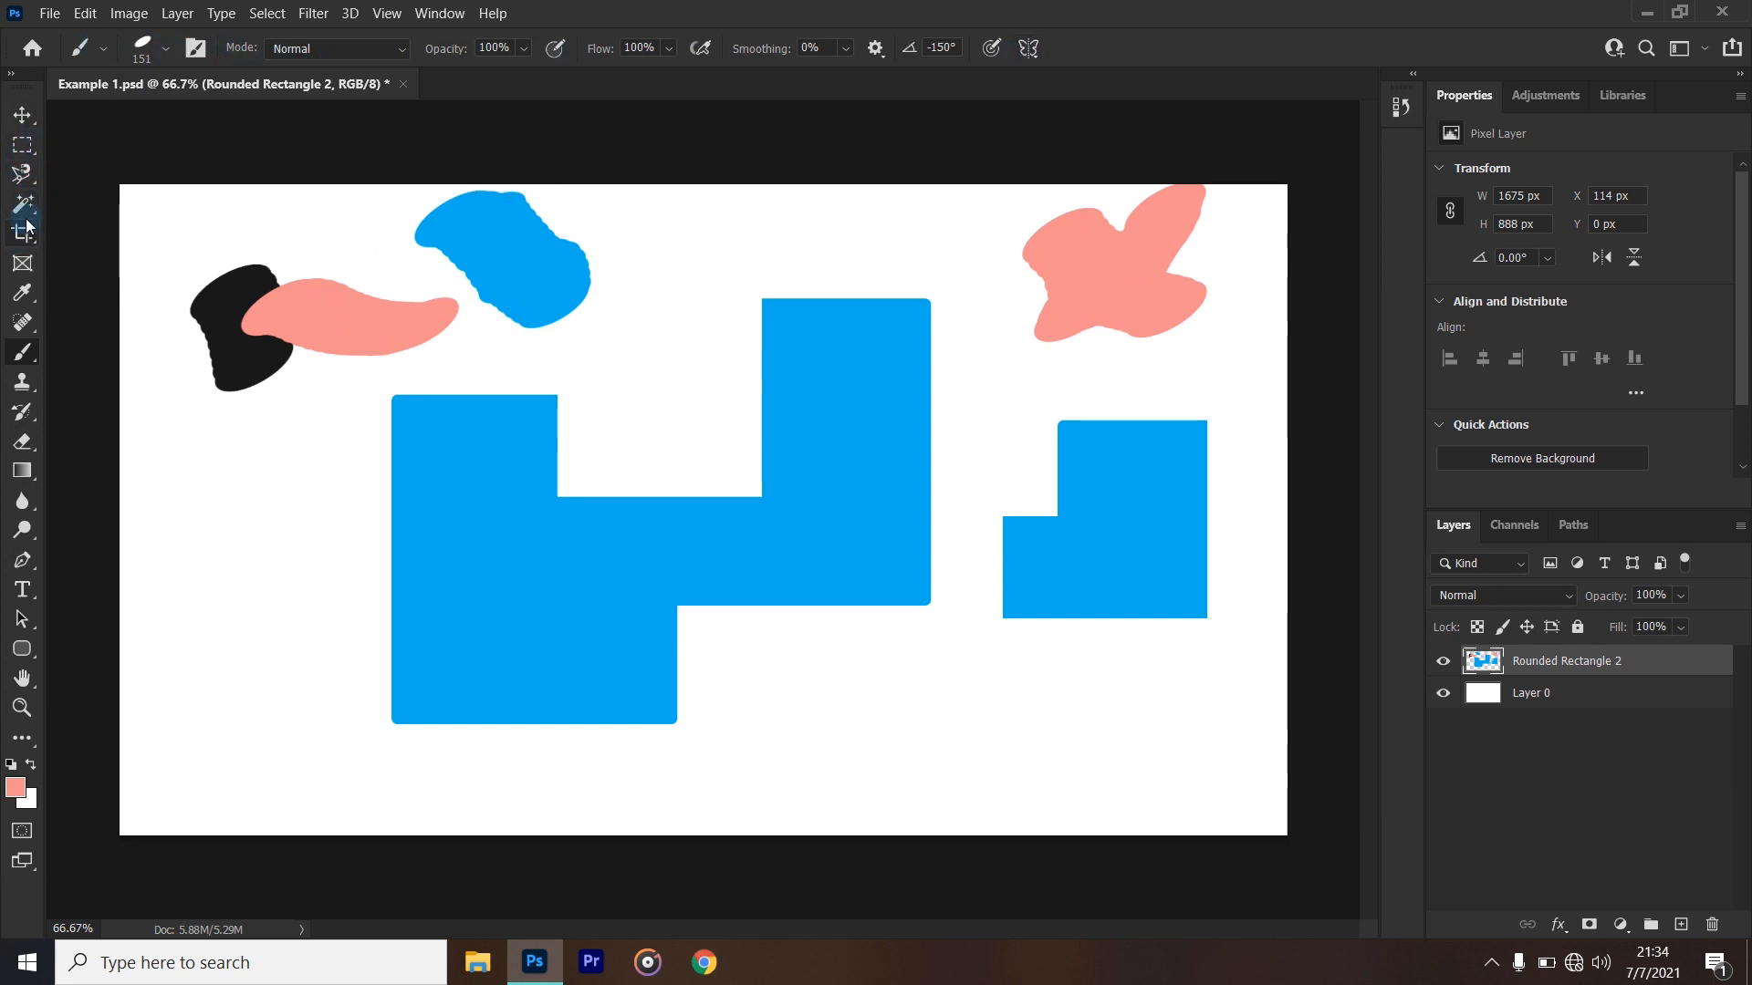
- Examine how the tool options differ between the Eyedropper, Frame, Crop, Lasso, Magic Wand and Brush tools, and view the Brush tool's variants
left_click(23, 293)
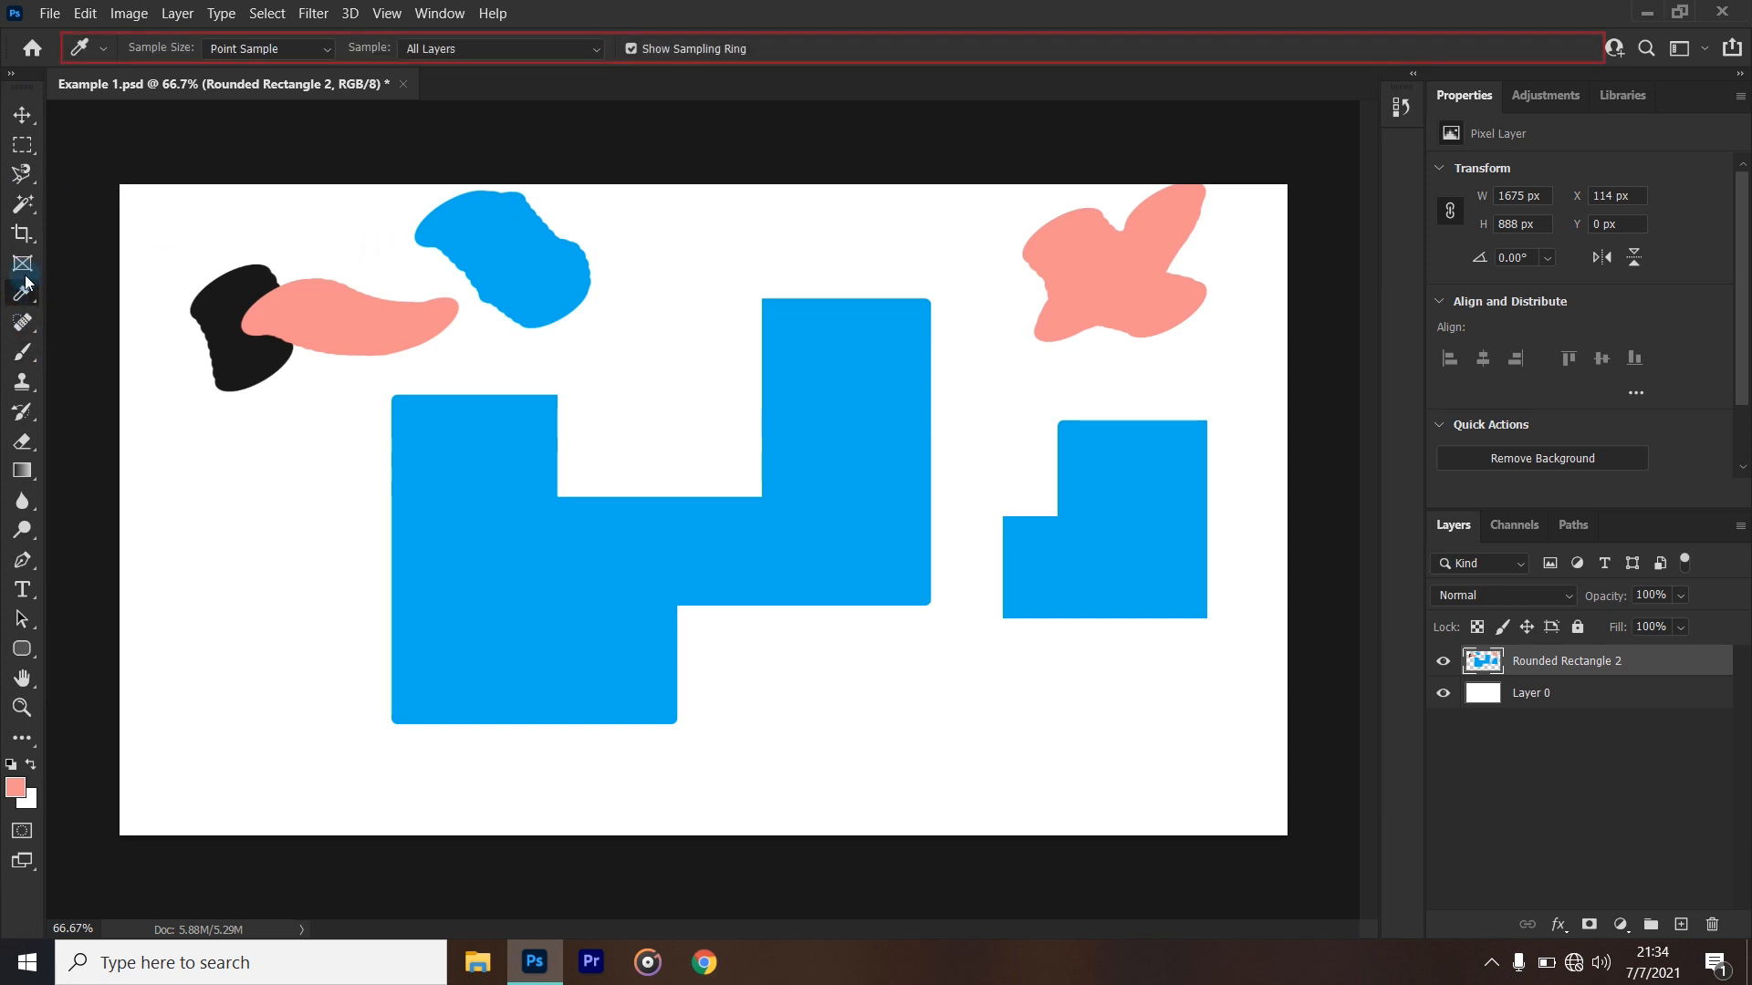
left_click(23, 264)
left_click(23, 234)
left_click(23, 203)
left_click(23, 173)
left_click(23, 204)
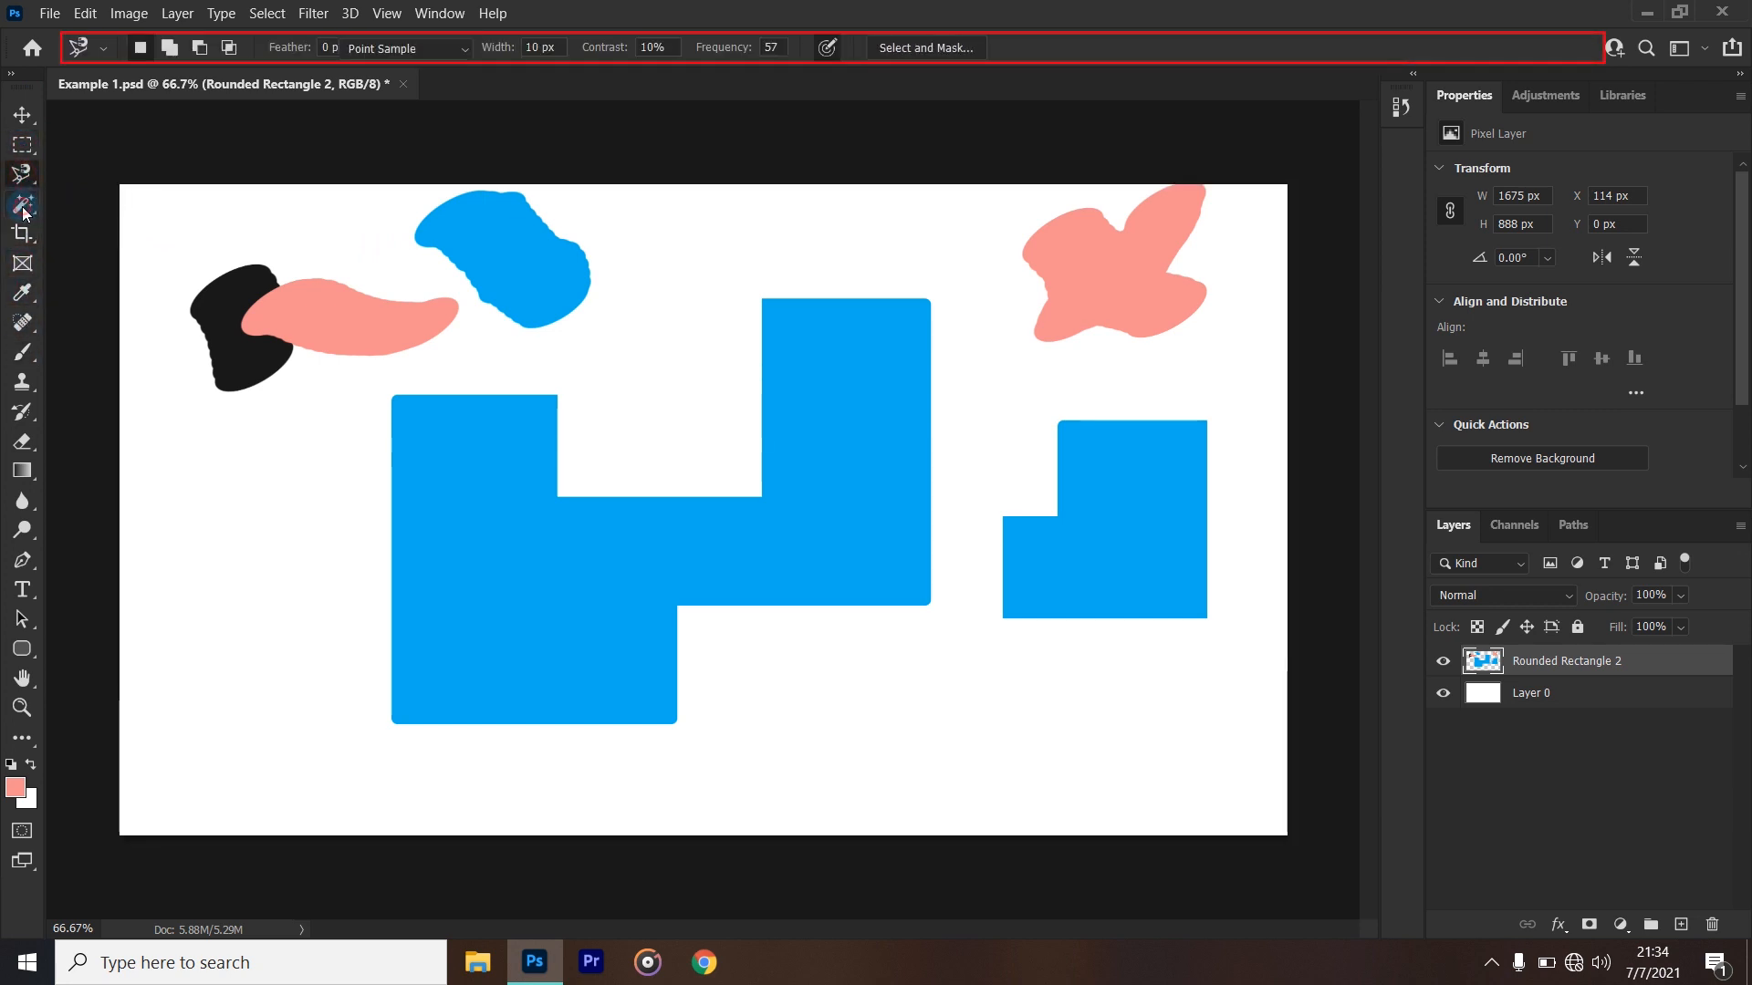
left_click(22, 263)
left_click(23, 293)
left_click(22, 322)
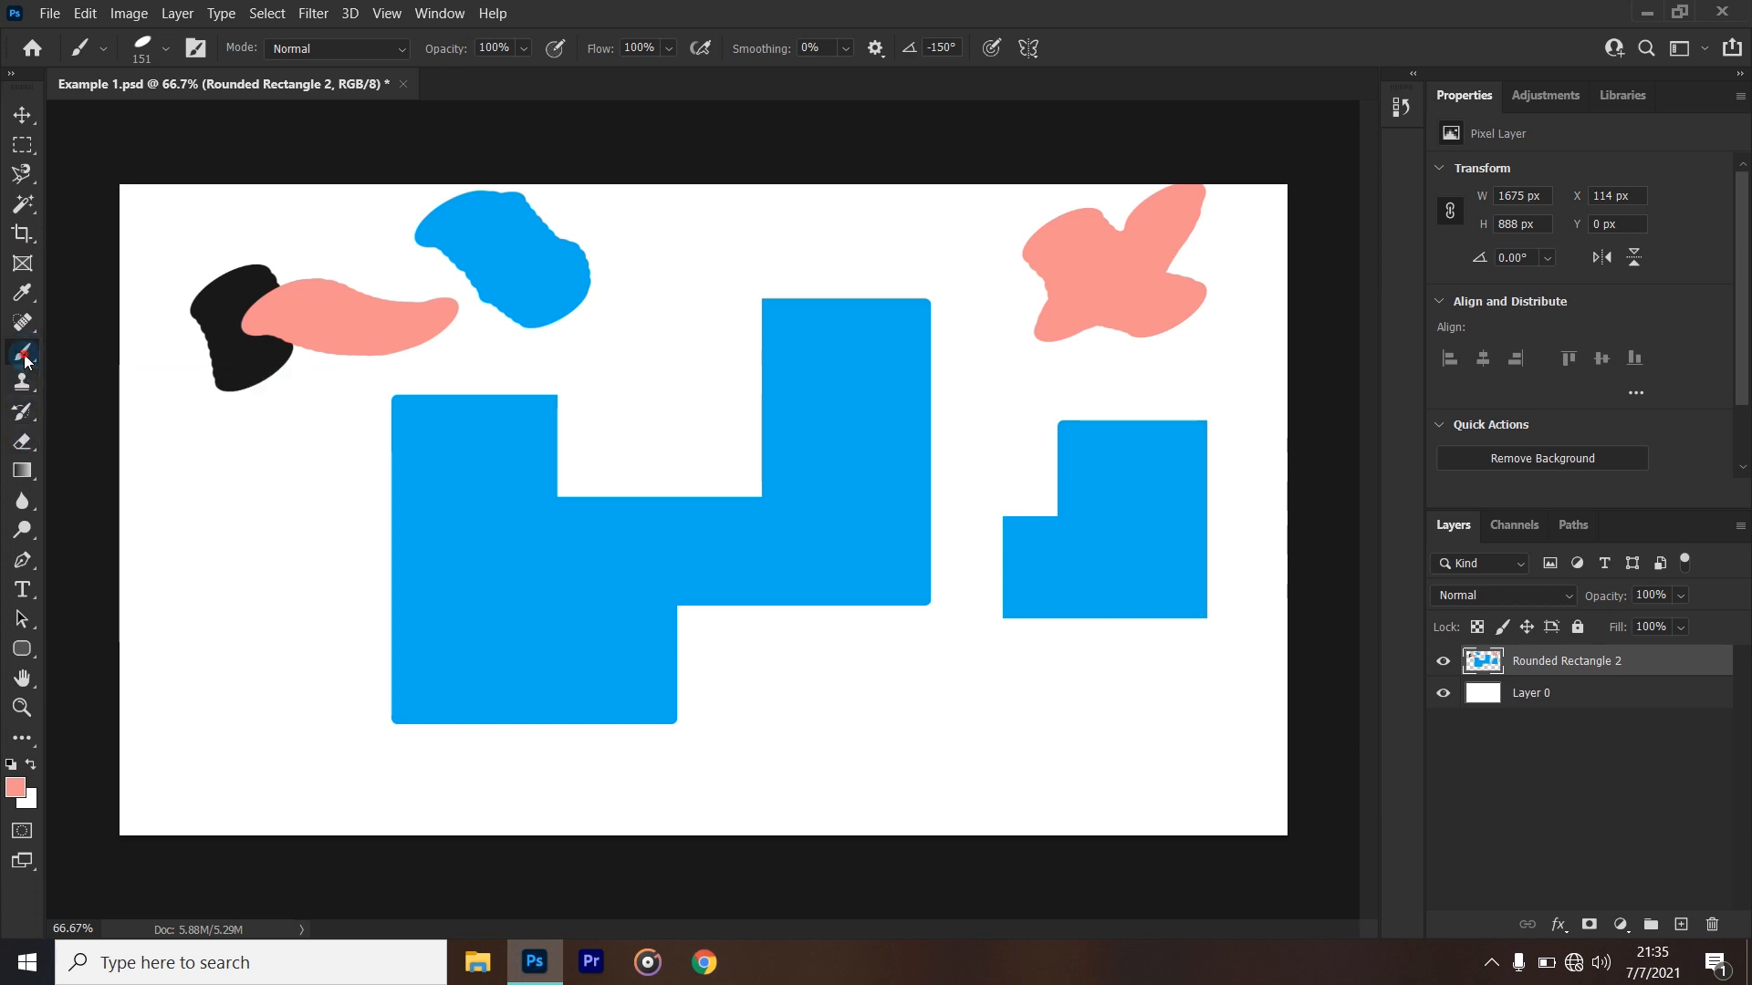
right_click(25, 358)
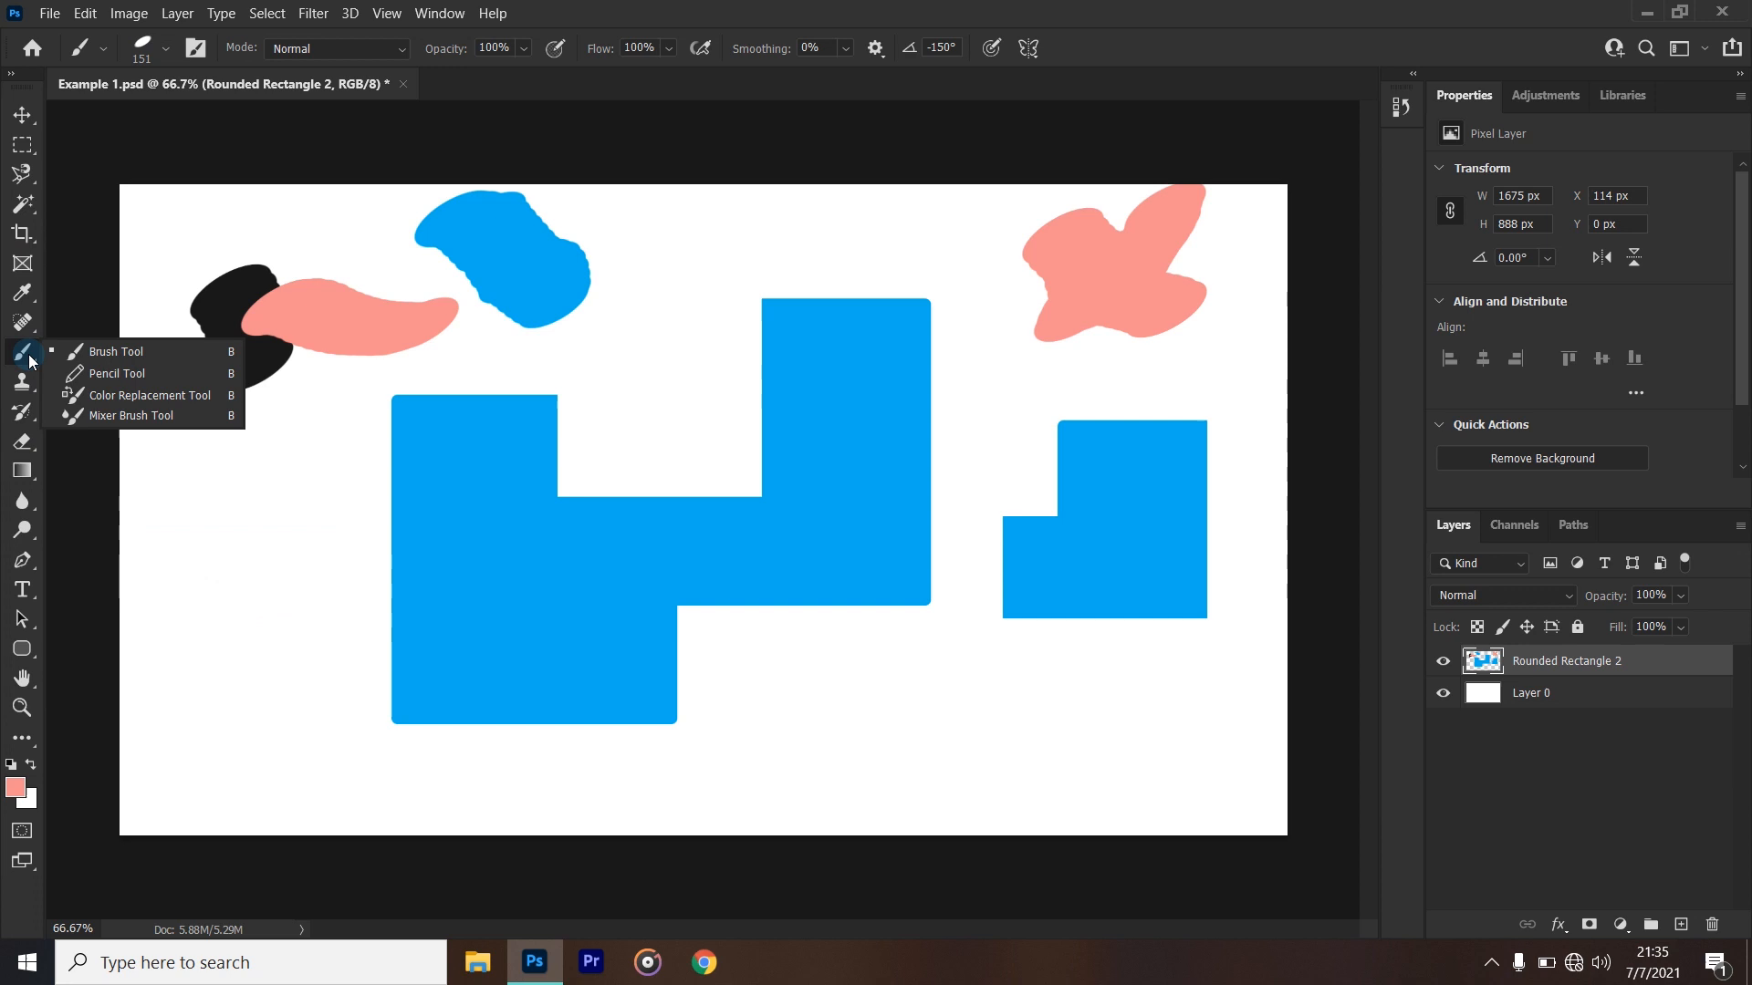
left_click(673, 25)
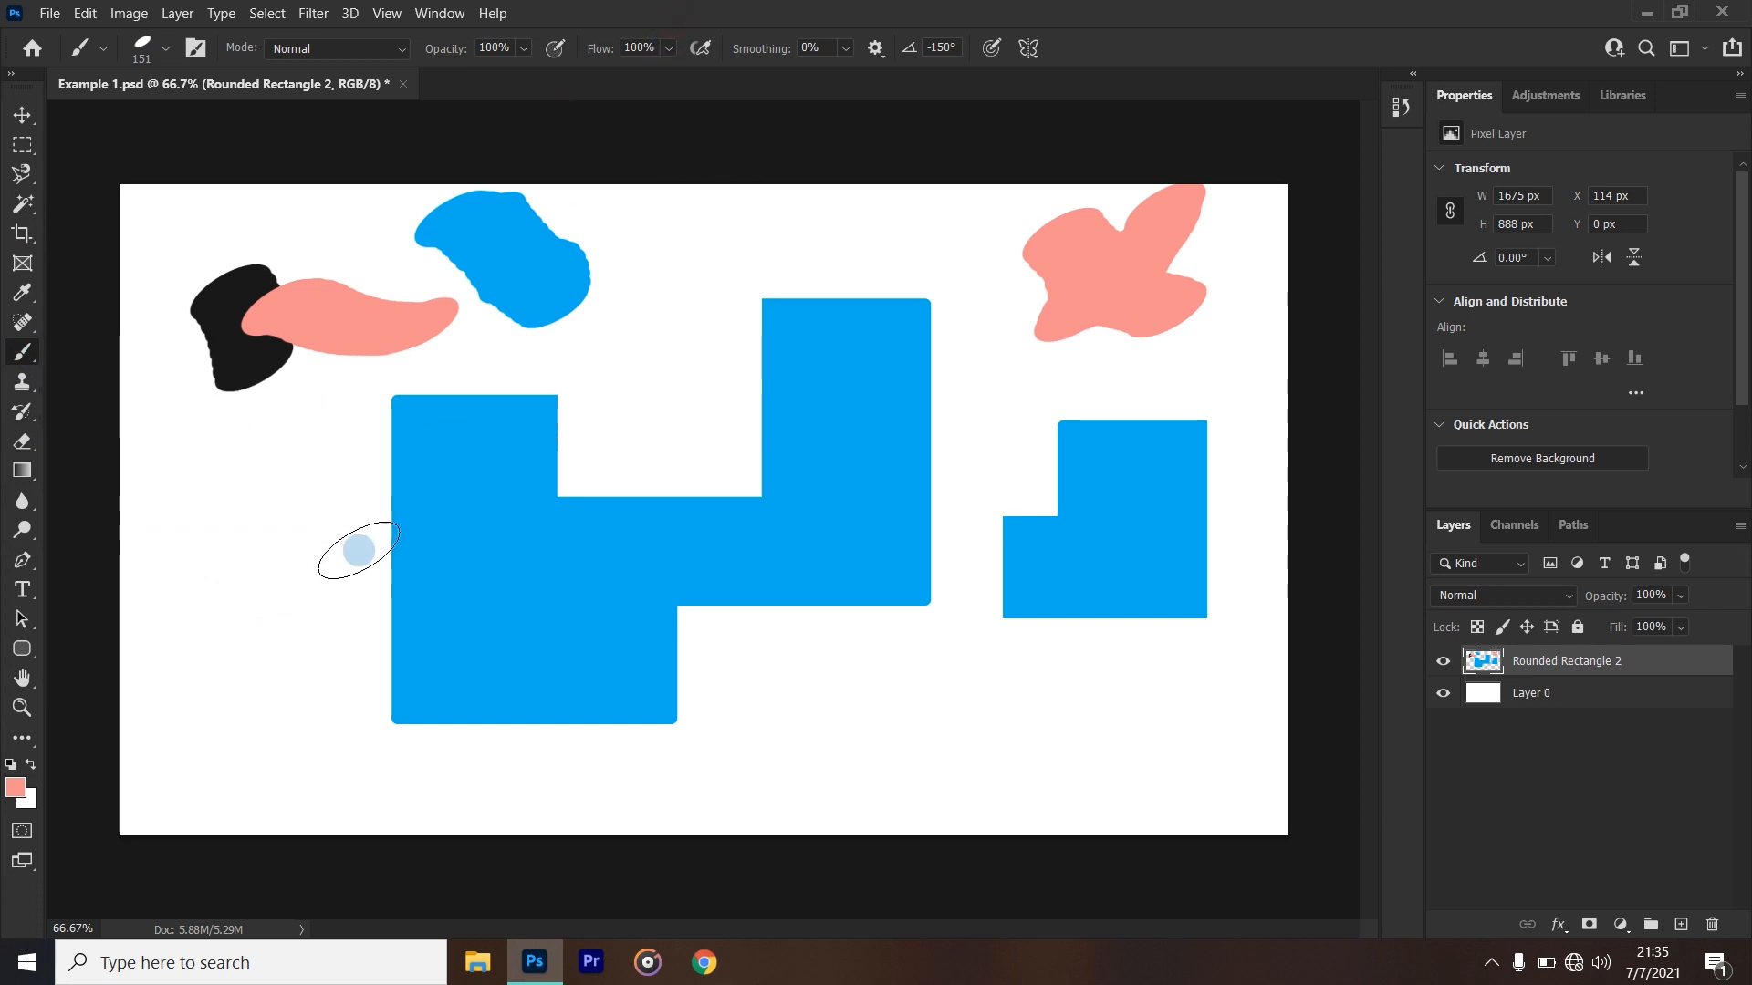
- Brush pink strokes to the left of the large blue shape and across its upper notch
mouse_move(351, 451)
left_mouse_down()
mouse_move(274, 617)
mouse_move(227, 610)
mouse_move(282, 442)
mouse_move(279, 500)
mouse_move(310, 411)
left_mouse_up()
mouse_move(698, 328)
left_mouse_down()
mouse_move(680, 424)
mouse_move(602, 470)
left_mouse_up()
mouse_move(748, 464)
left_mouse_down()
mouse_move(616, 466)
mouse_move(584, 416)
mouse_move(607, 369)
left_mouse_up()
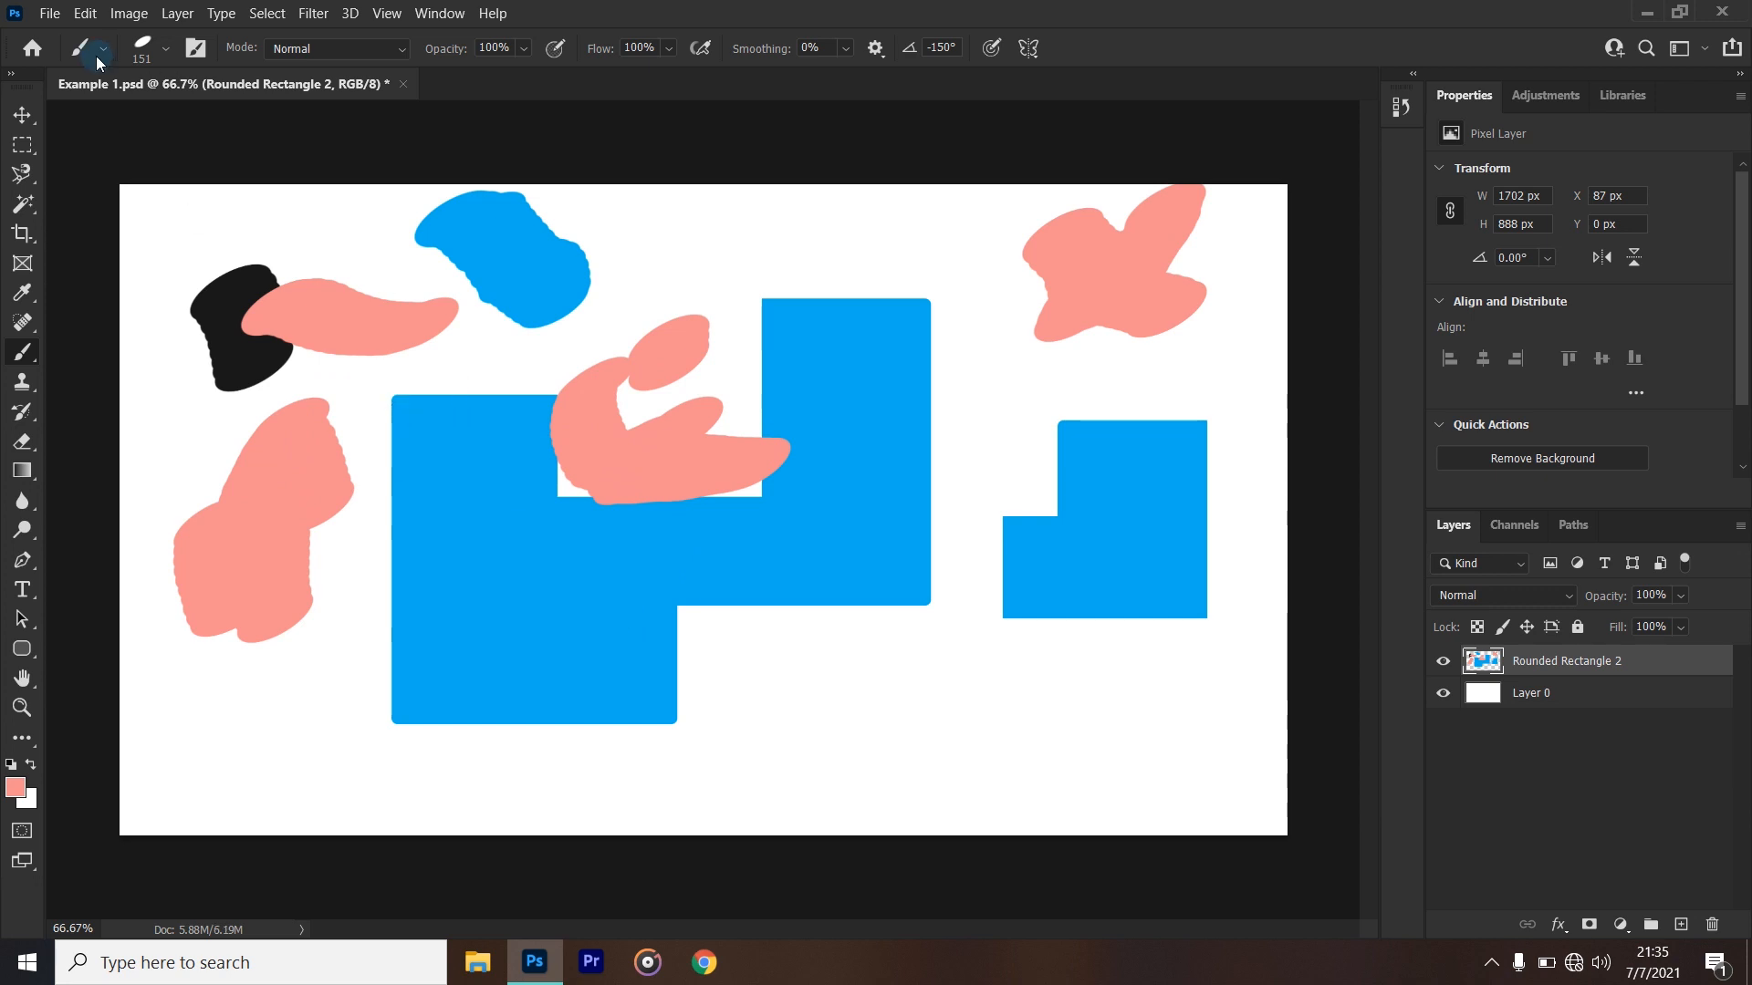
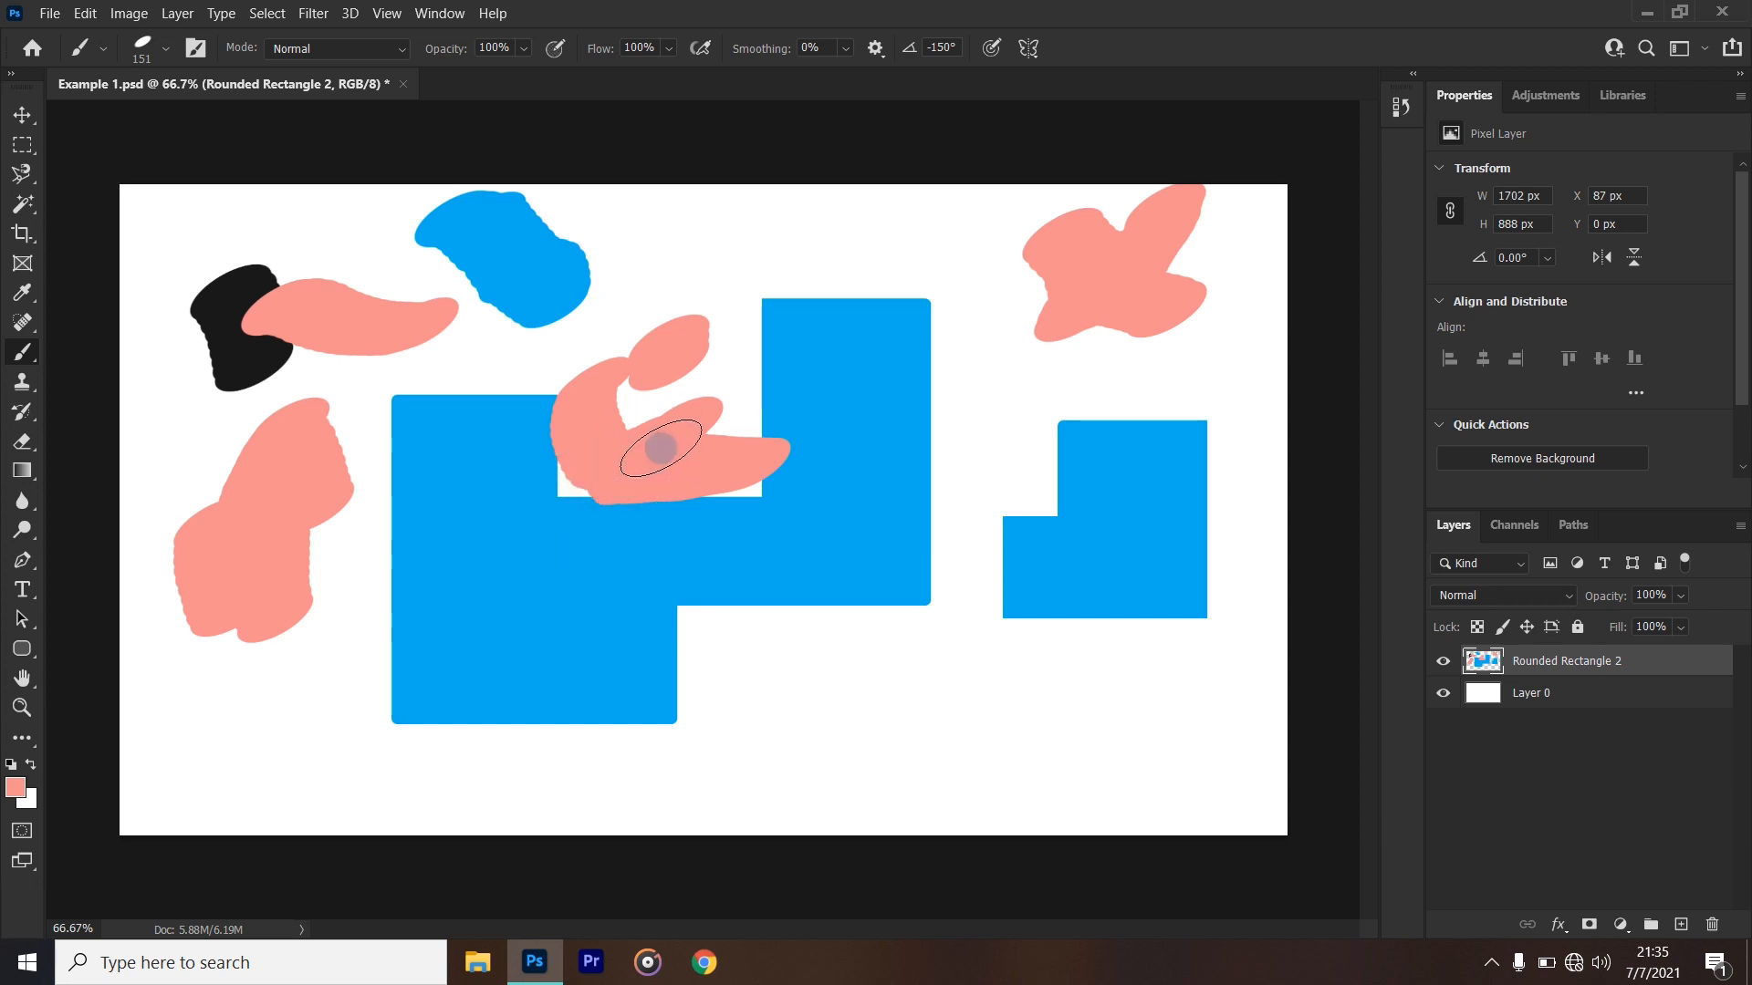
- Adjust the brush tip's angle and roundness, ending with a round tip at -121°
right_click(661, 448)
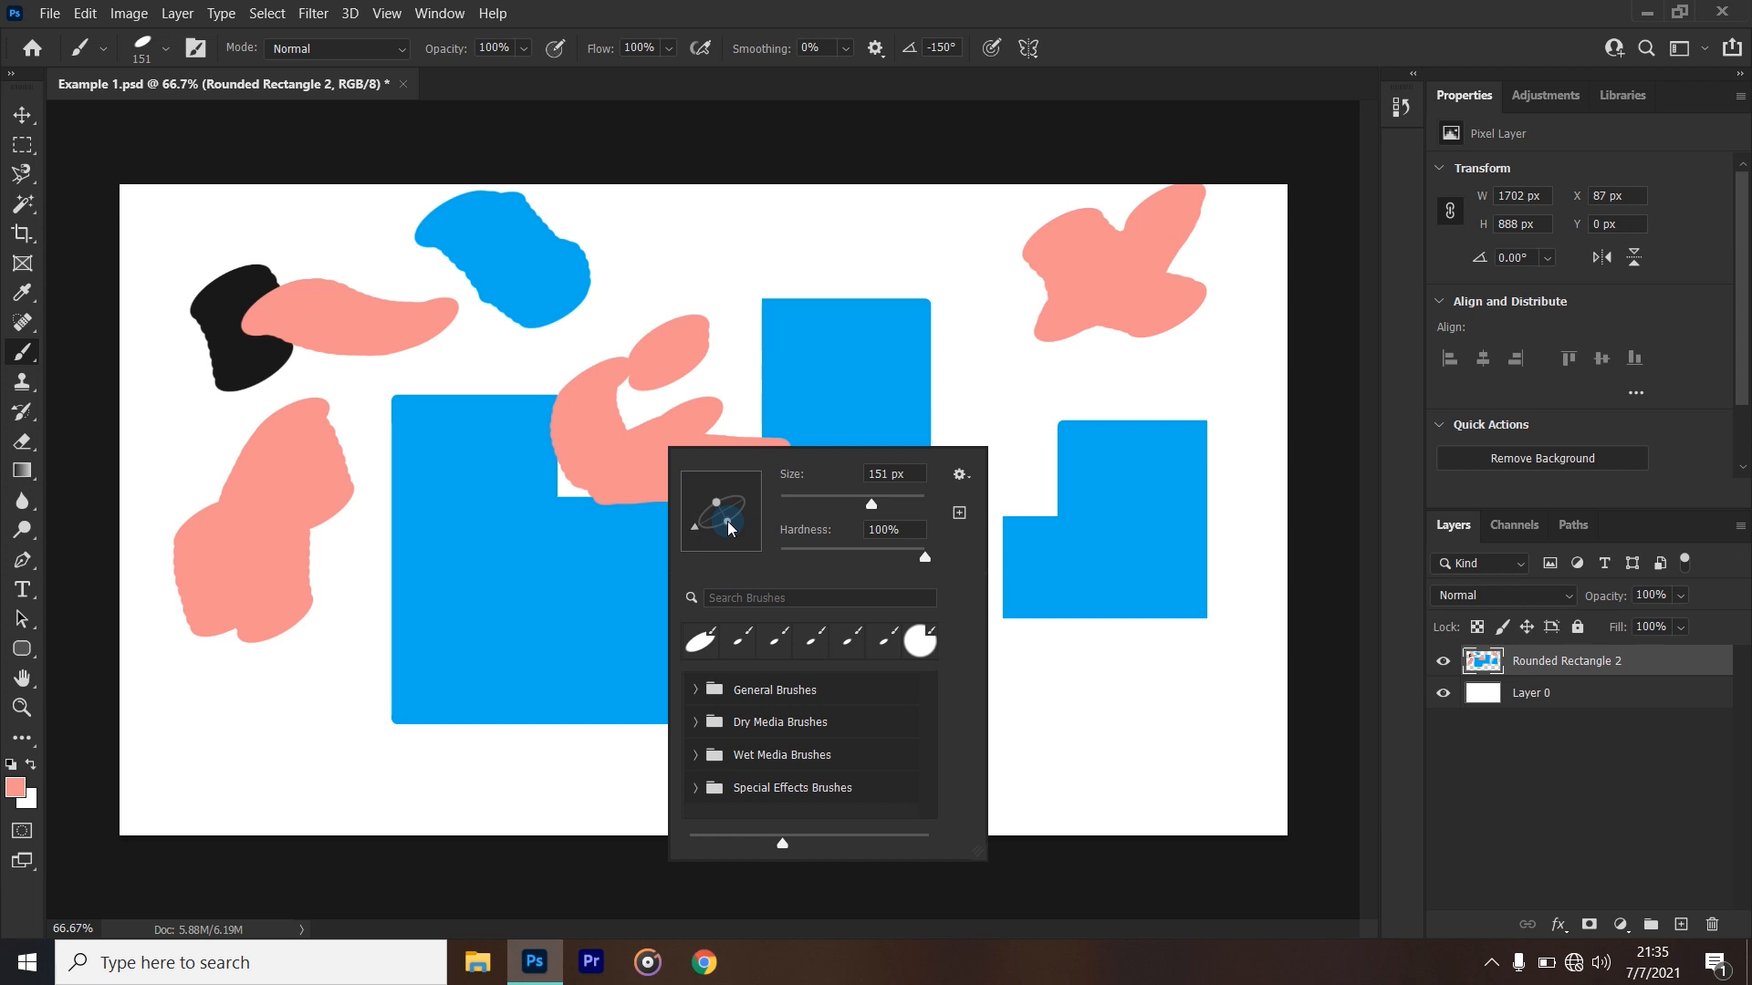
left_click_drag(729, 531, 745, 547)
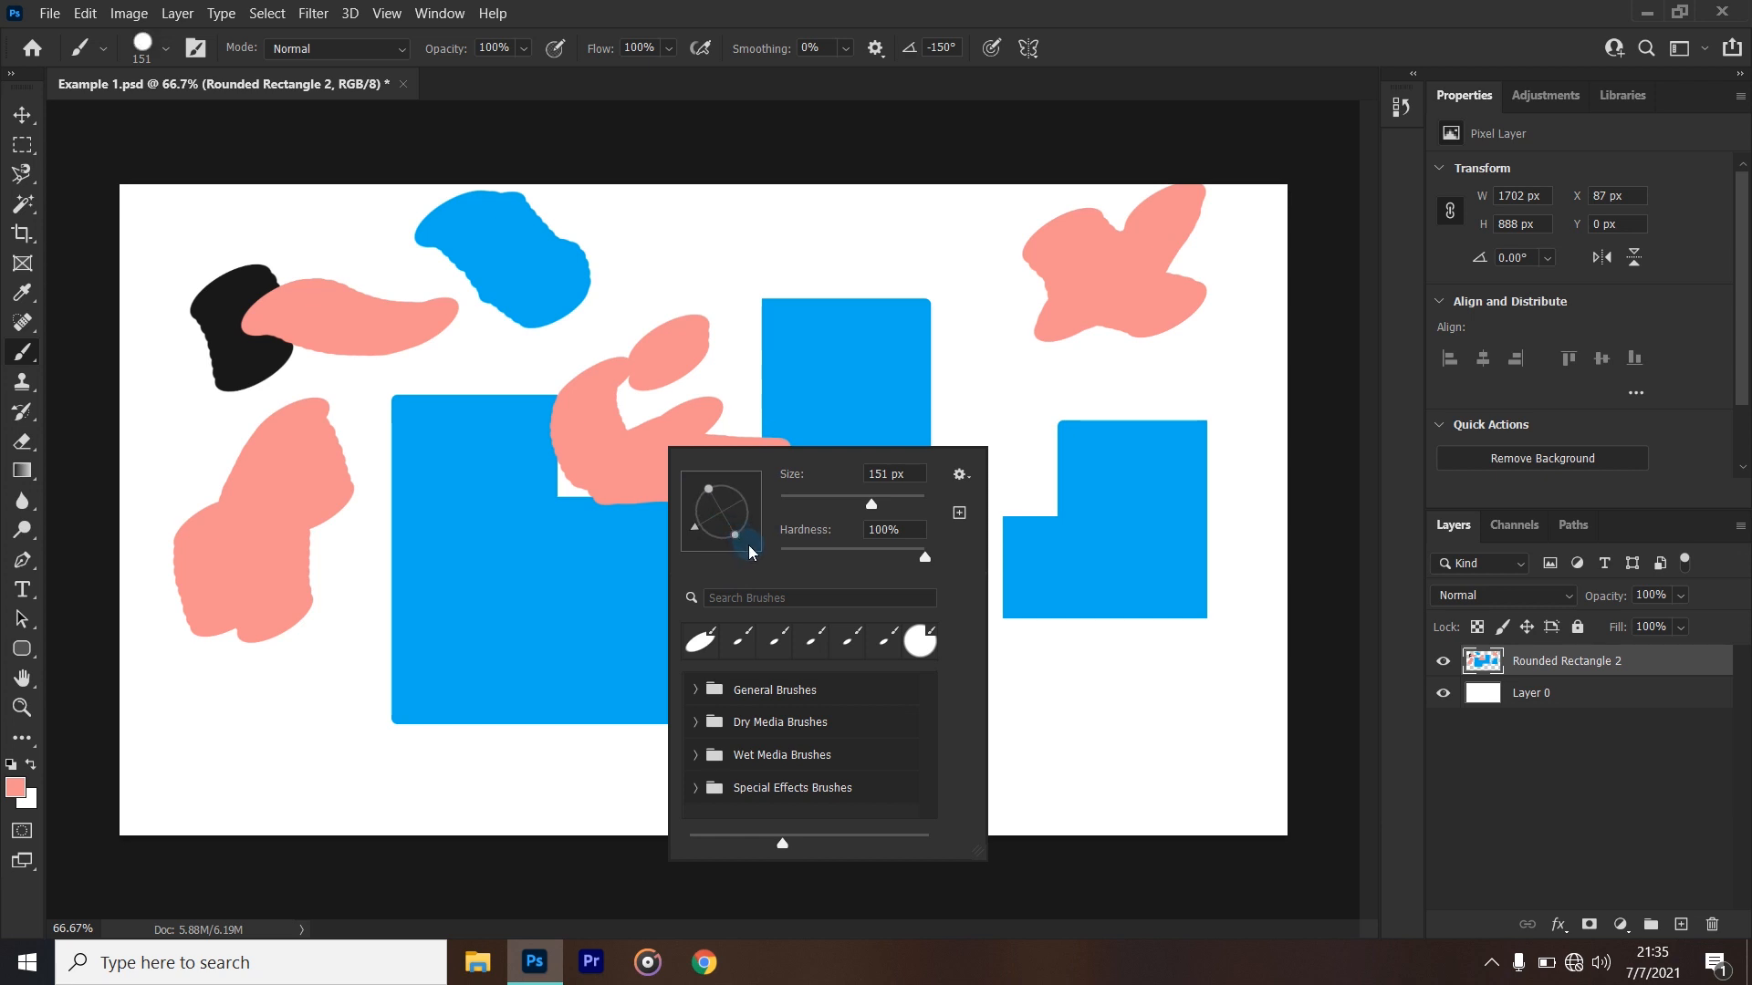
mouse_move(725, 542)
left_mouse_down()
mouse_move(738, 584)
mouse_move(717, 533)
left_mouse_up()
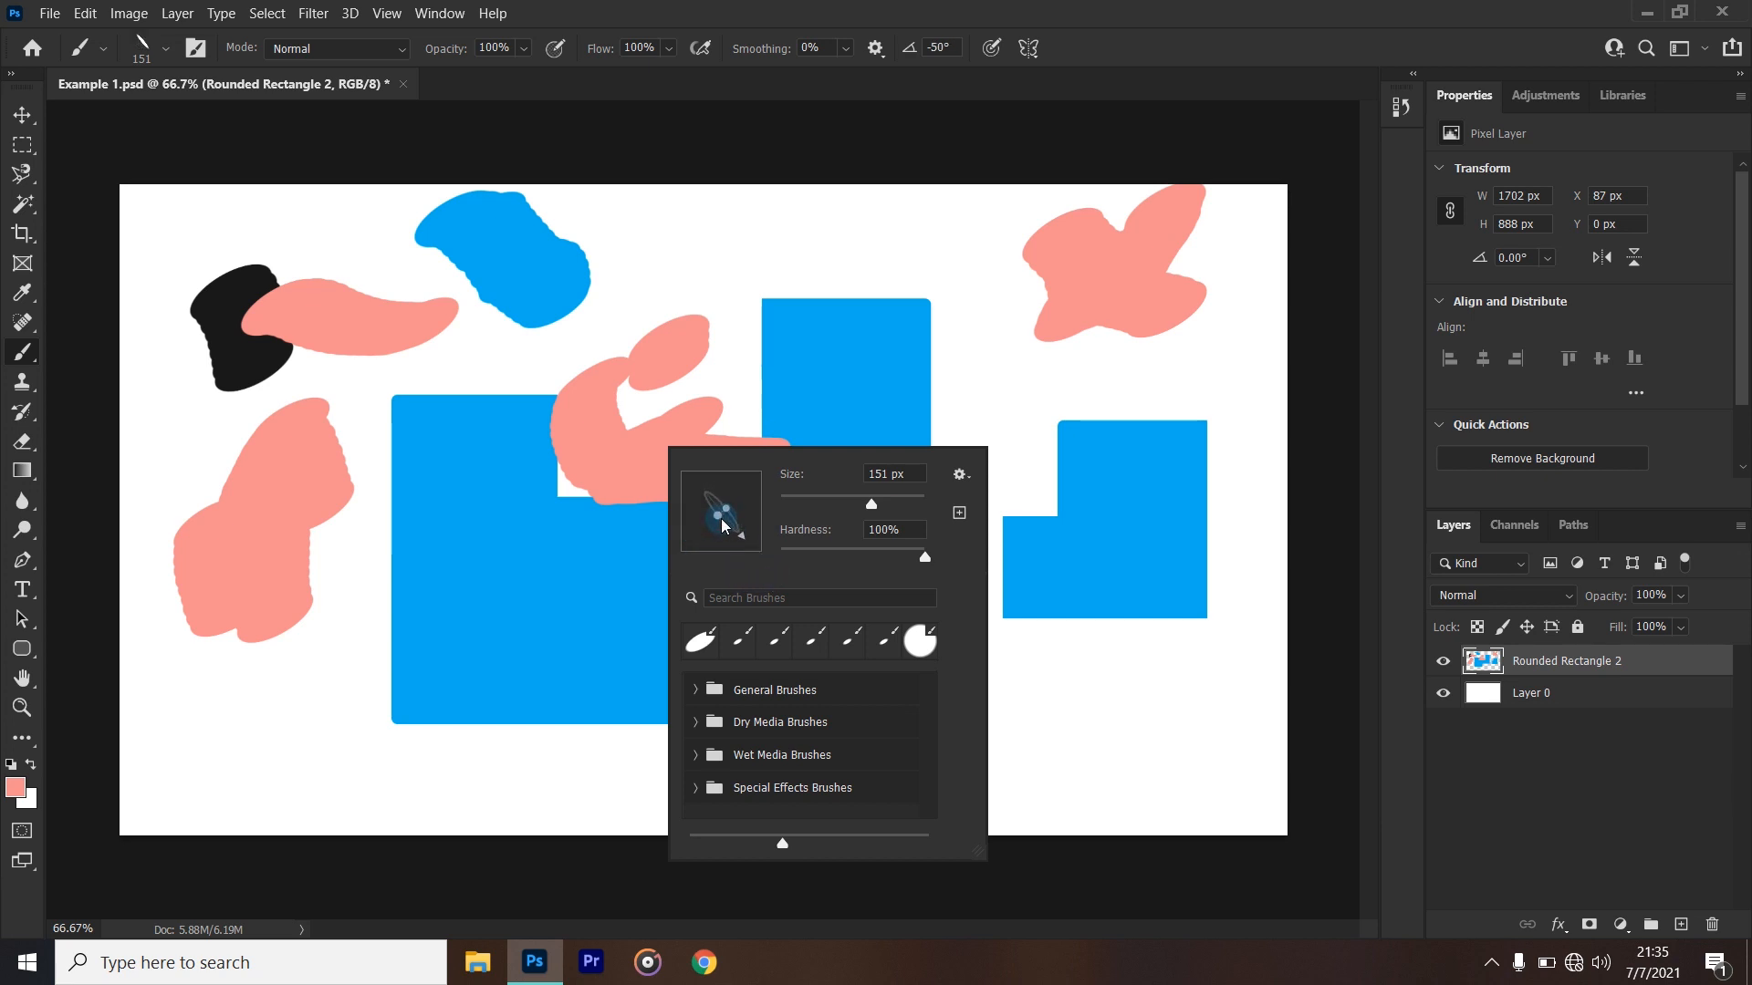
mouse_move(718, 525)
left_mouse_down()
mouse_move(696, 549)
mouse_move(726, 550)
mouse_move(710, 544)
left_mouse_up()
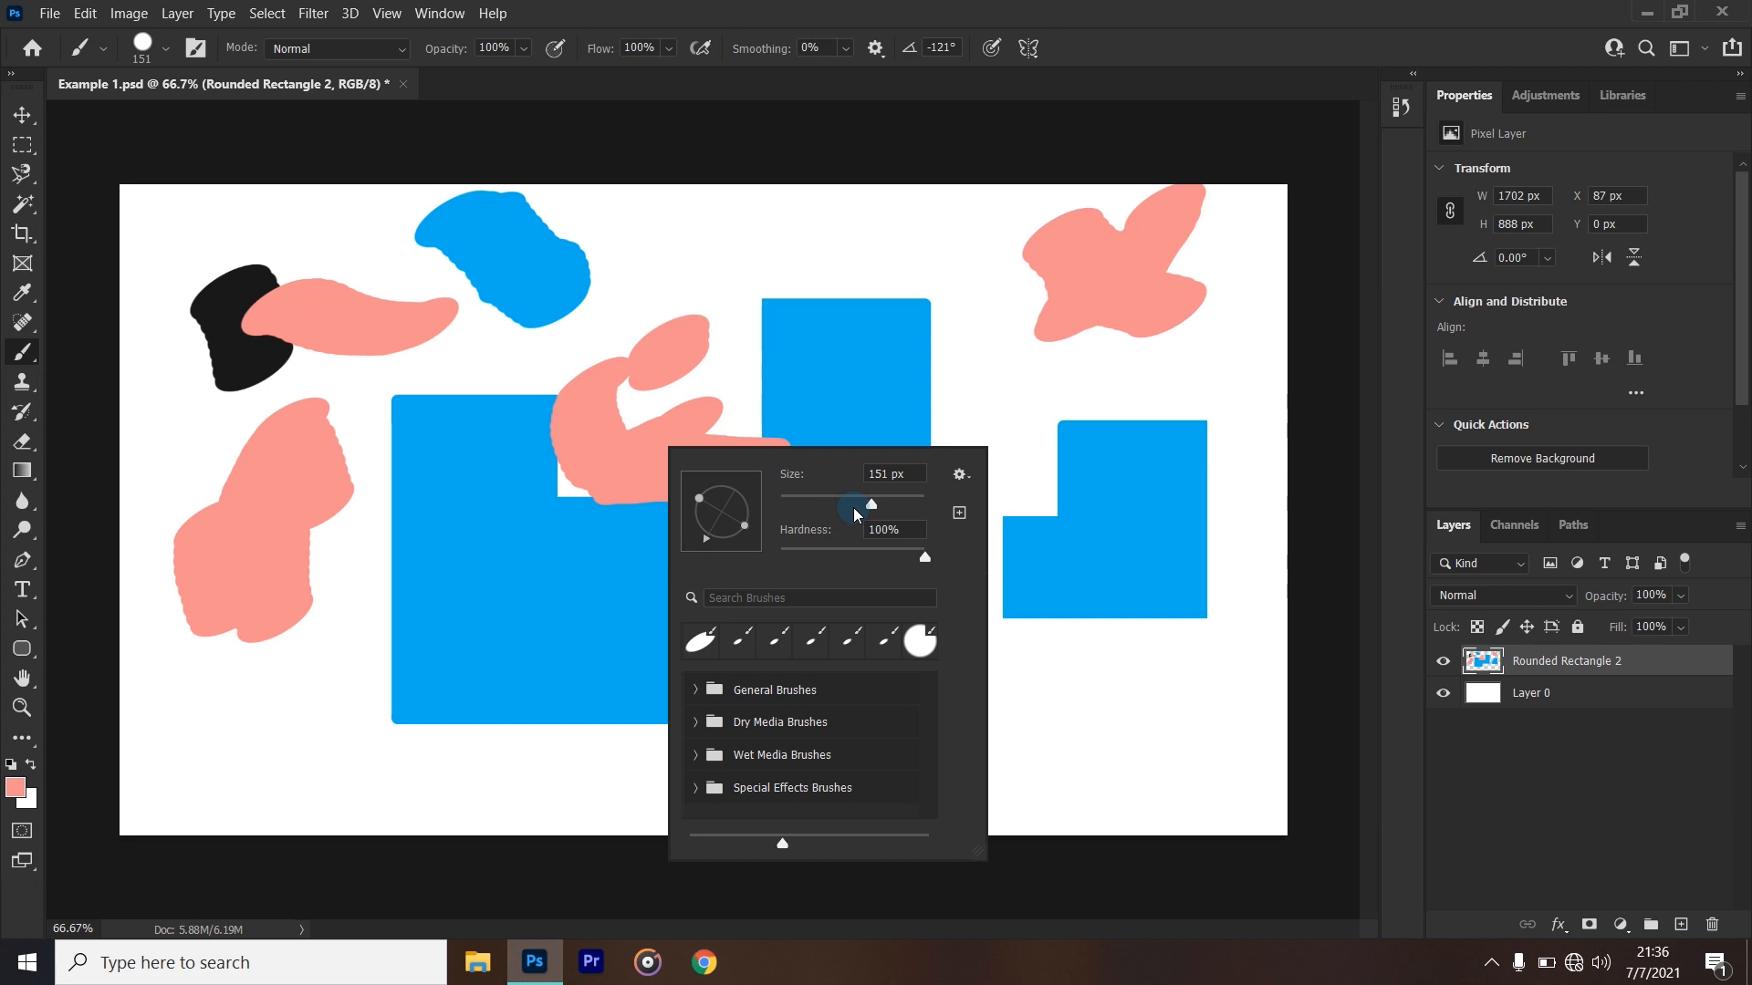
- Stamp two pink dots above the large blue shape's tall block, one at 51 px and one at 143 px brush size
left_click_drag(869, 509, 821, 518)
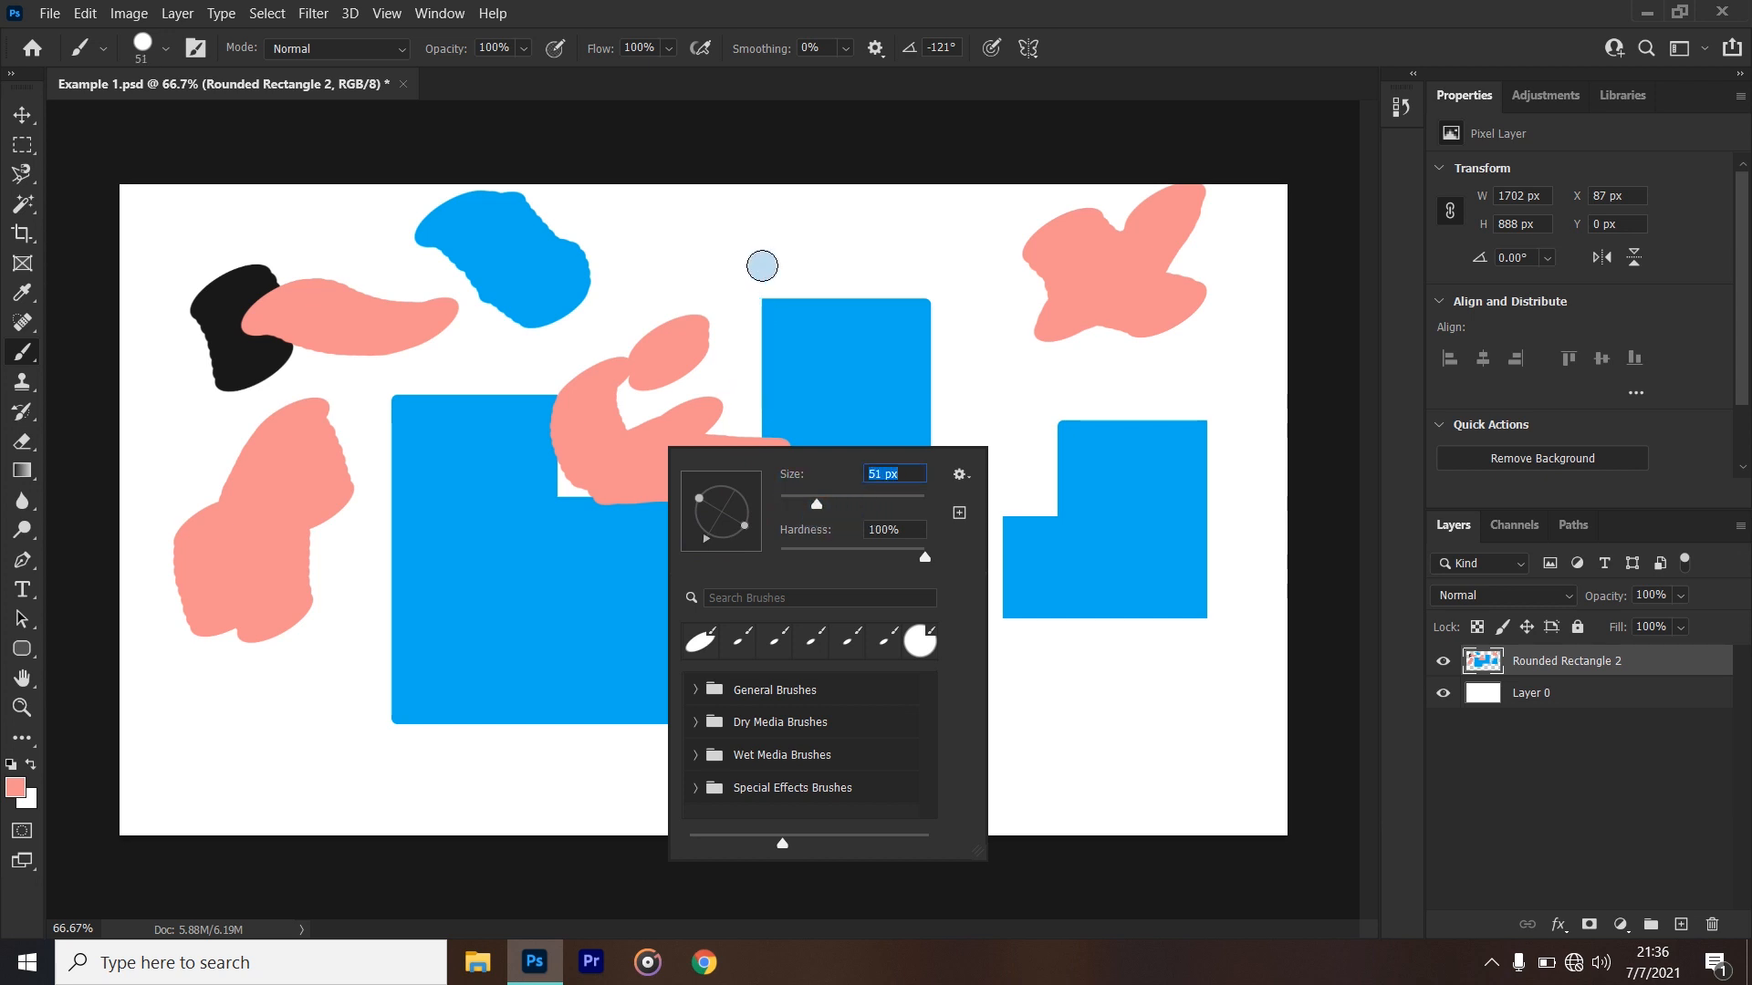
left_click(770, 252)
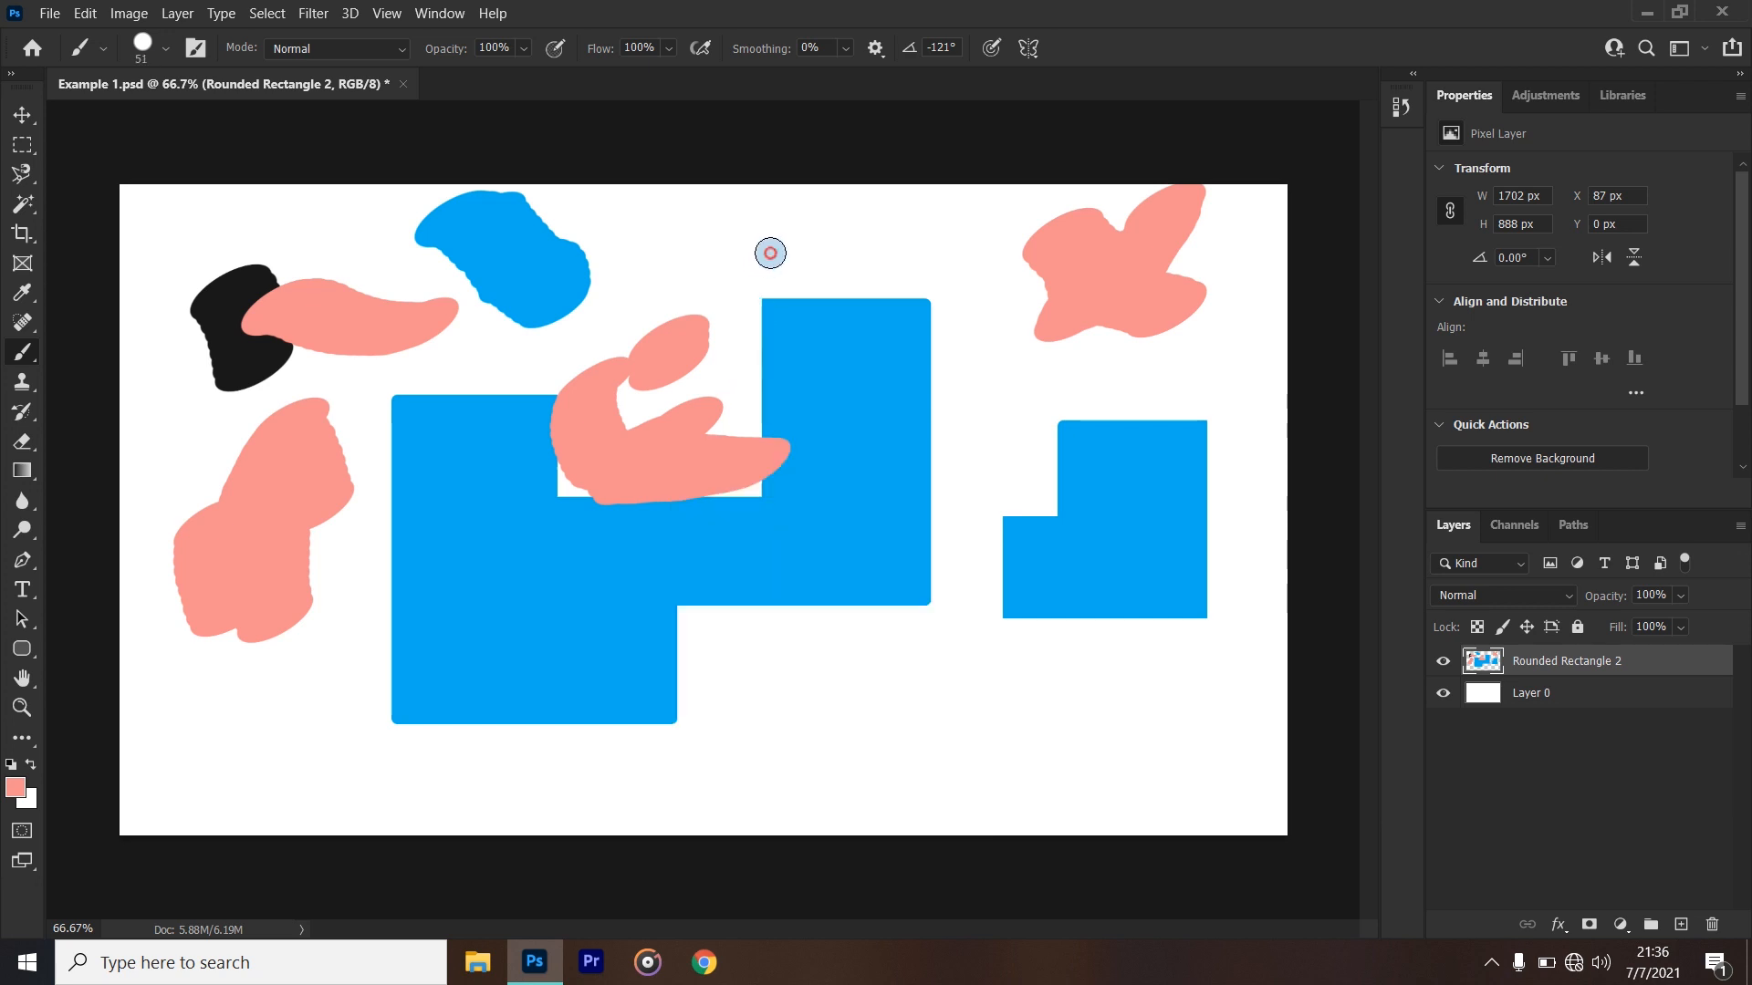
right_click(767, 475)
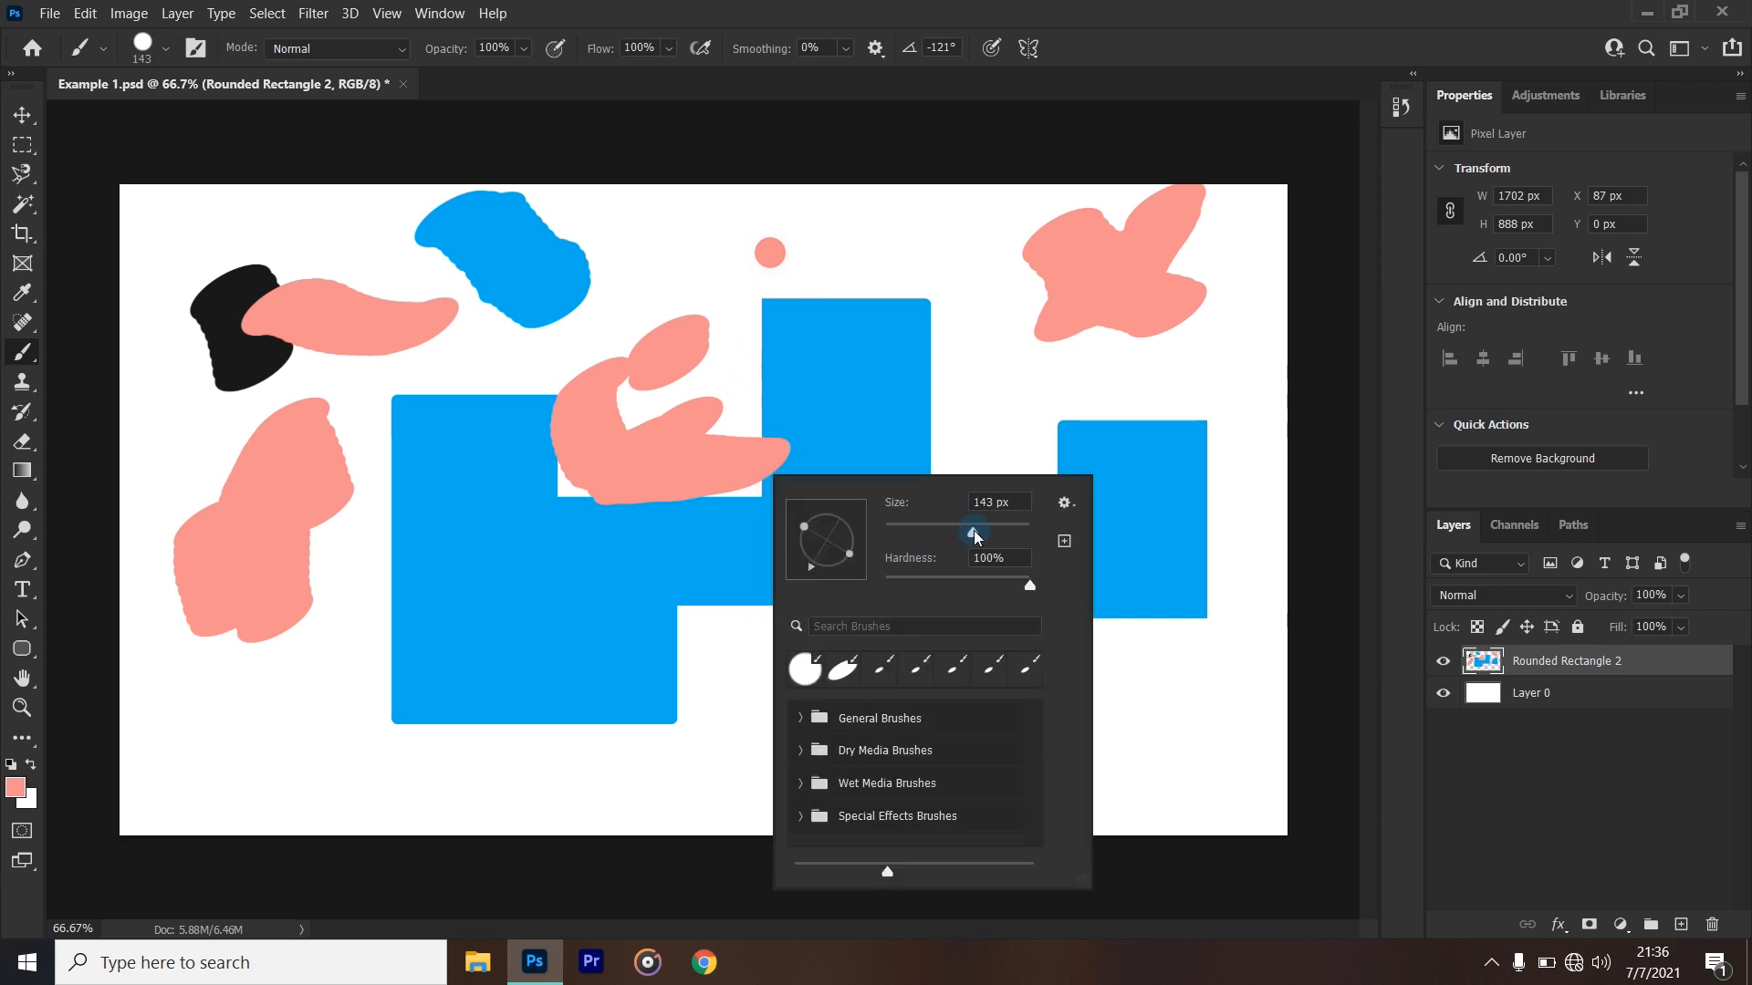
left_click(912, 248)
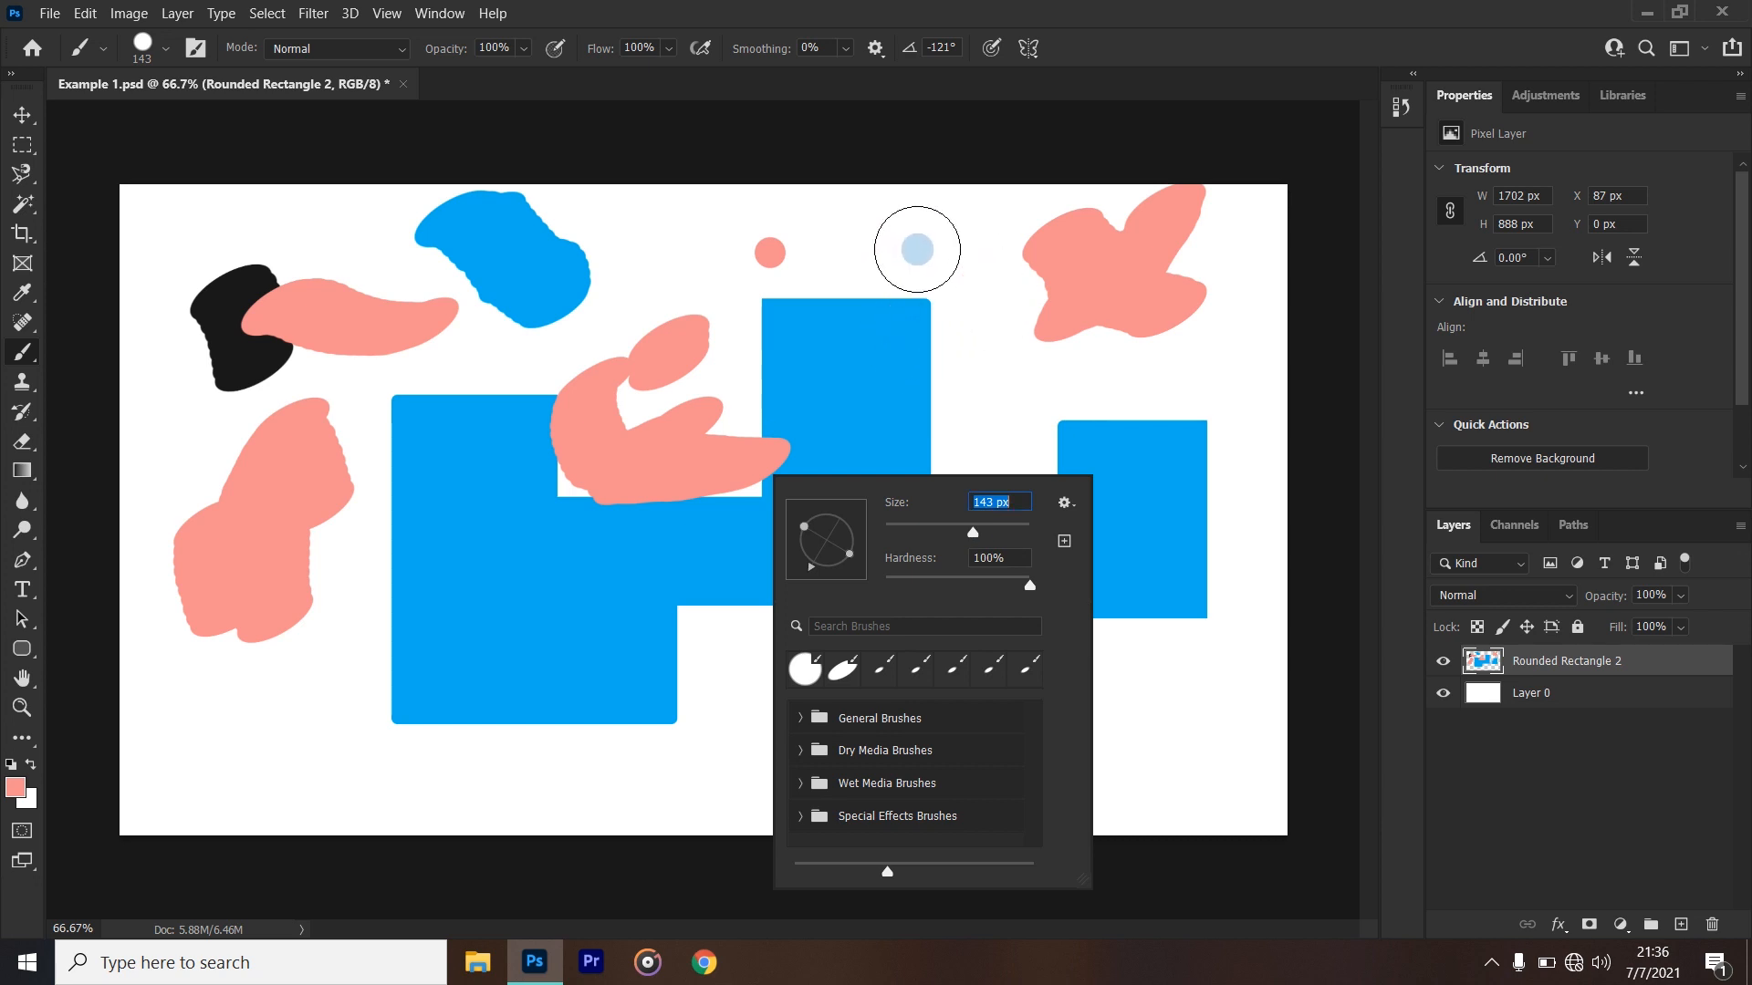
left_click(917, 249)
- Set the brush hardness to 0% and stamp a soft pink dot just right of the blue blob
right_click(880, 401)
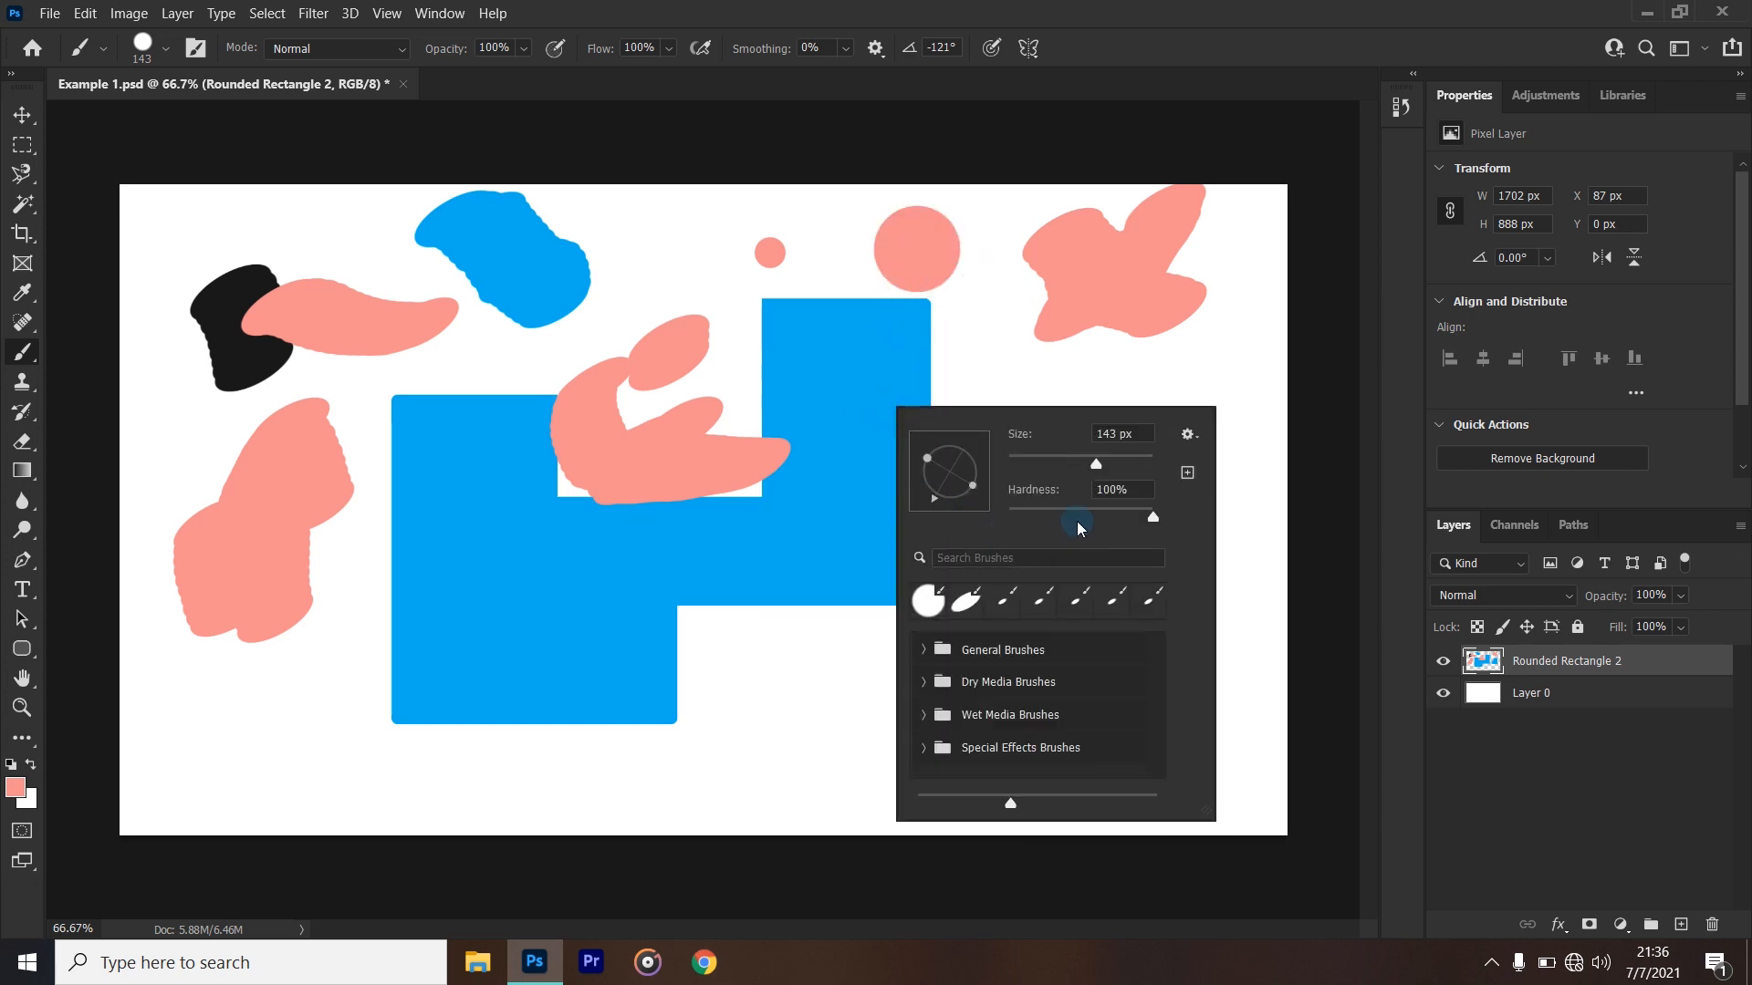
left_click_drag(1154, 521, 1046, 529)
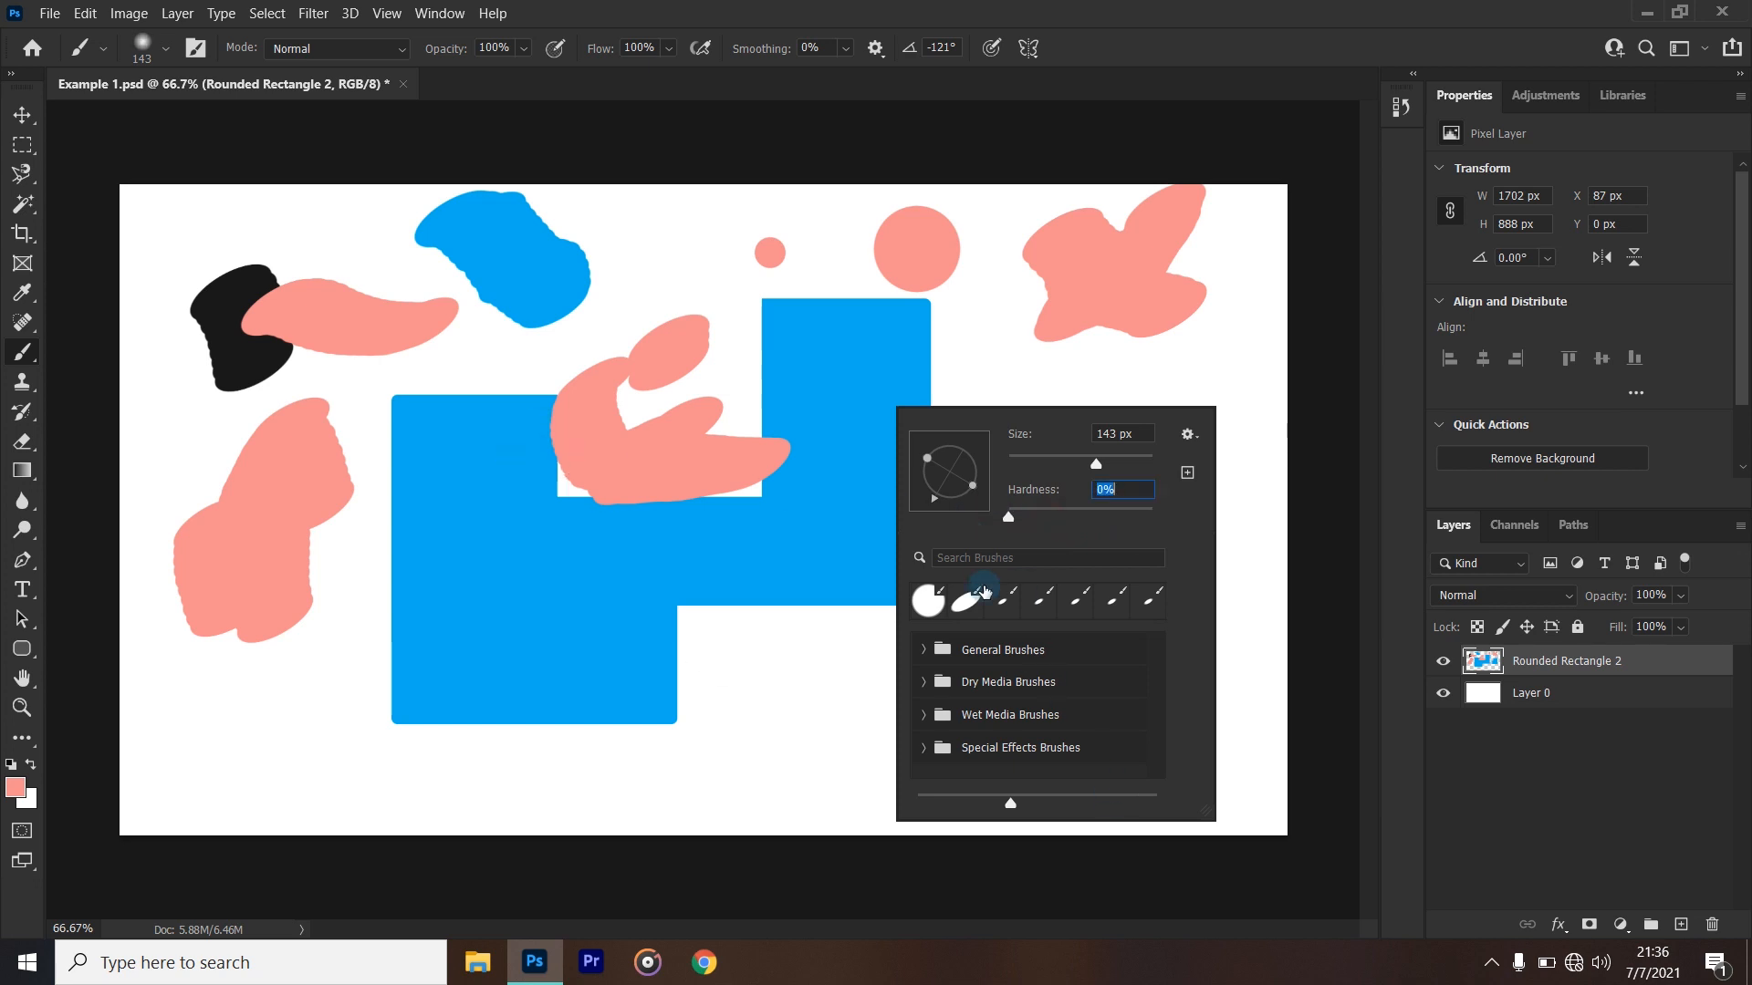
left_click(648, 278)
left_click(648, 278)
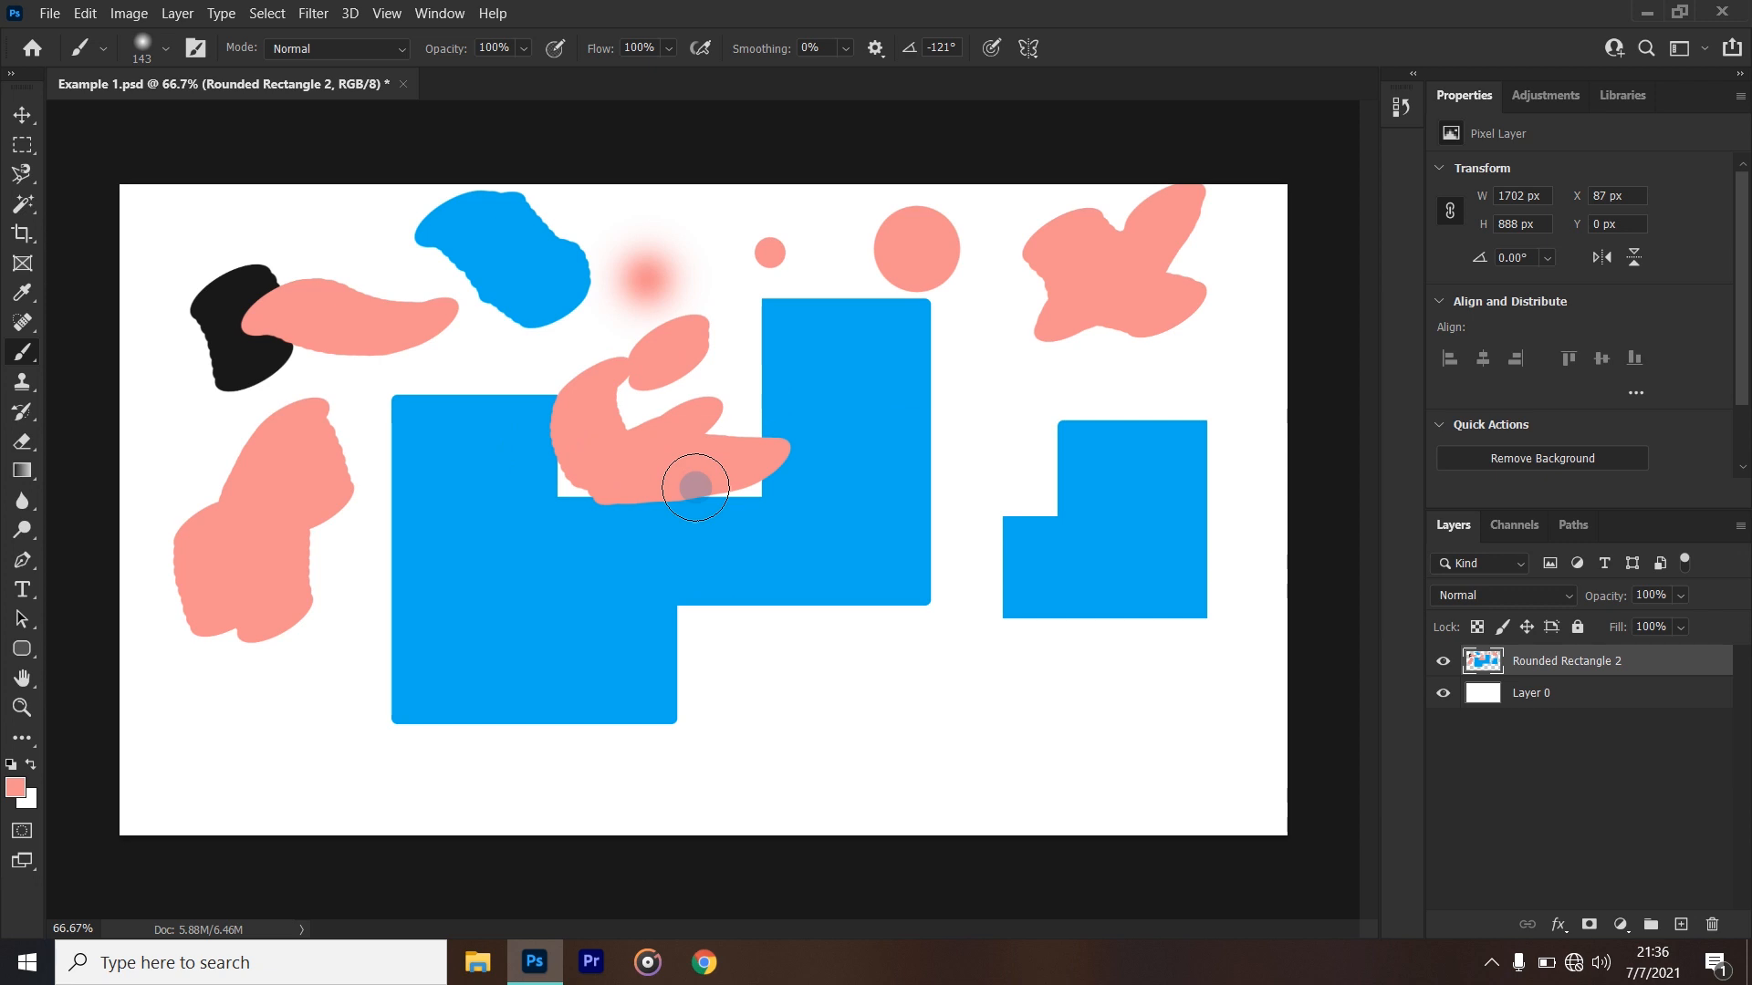
- Set the brush hardness to 65% and stamp a pink dot over the upper-left corner of the large shape's tall block
right_click(765, 354)
left_click_drag(956, 483, 1050, 485)
left_click(778, 305)
left_click(778, 305)
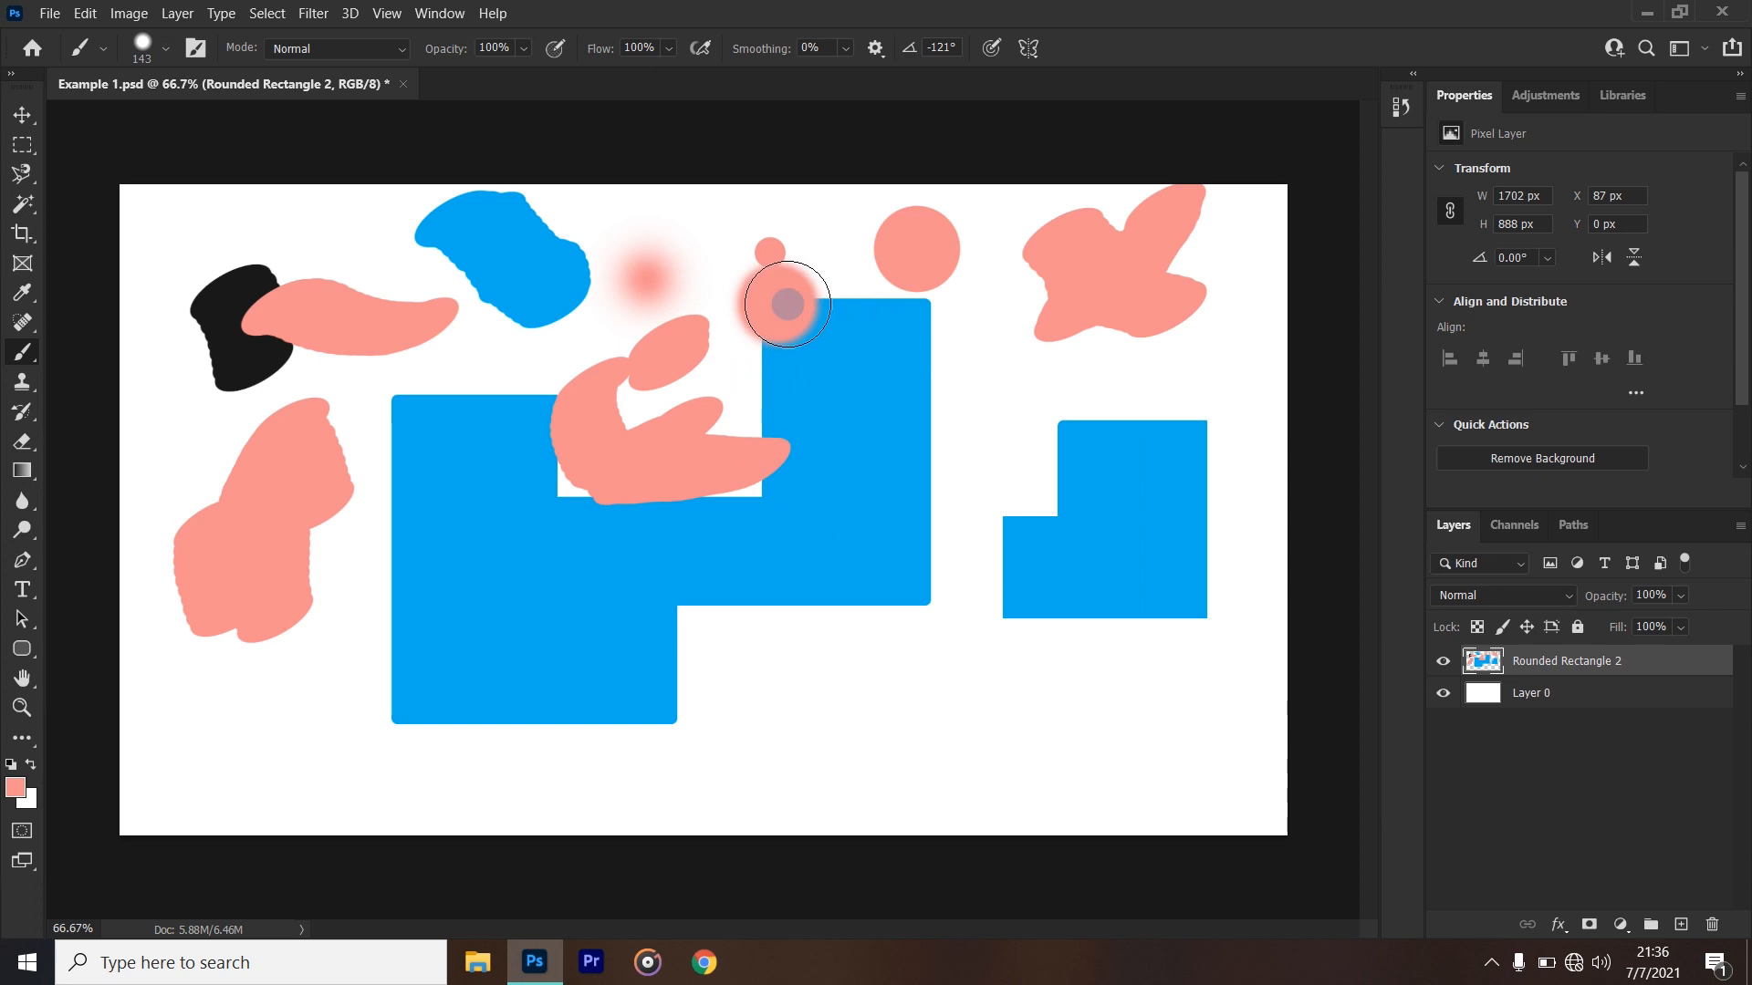
- Examine the brush presets in the General Brushes and Dry Media Brushes folders
right_click(847, 390)
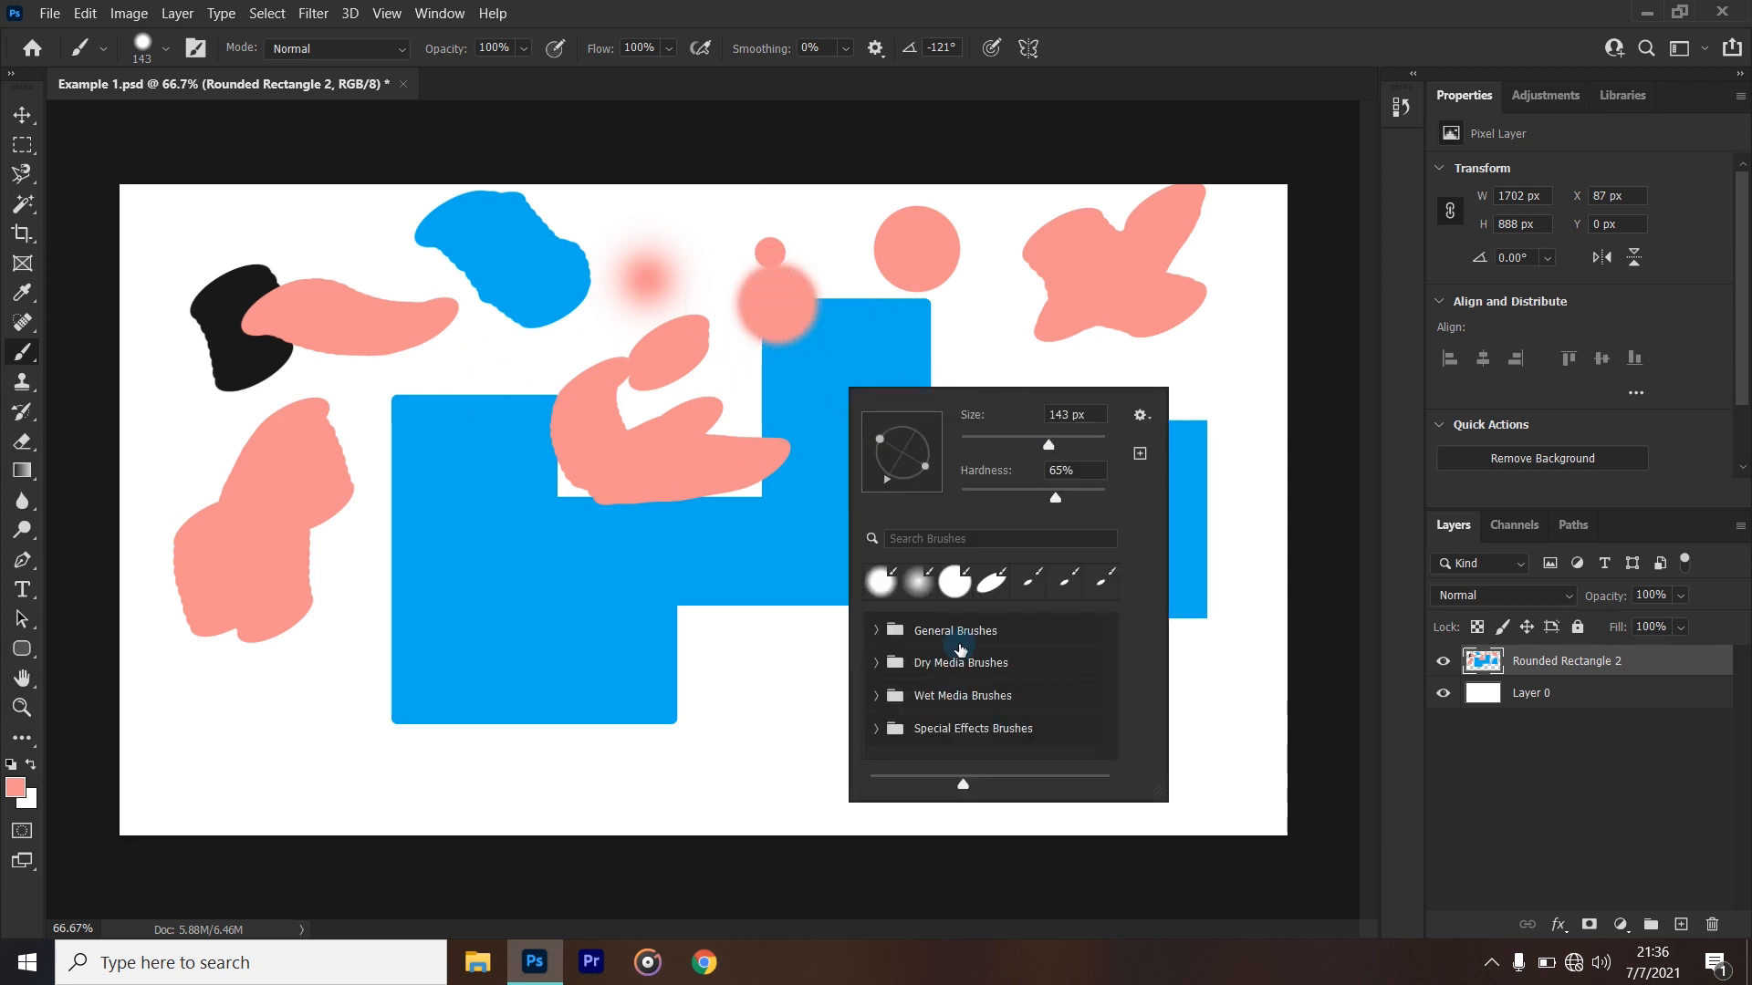
left_click(958, 643)
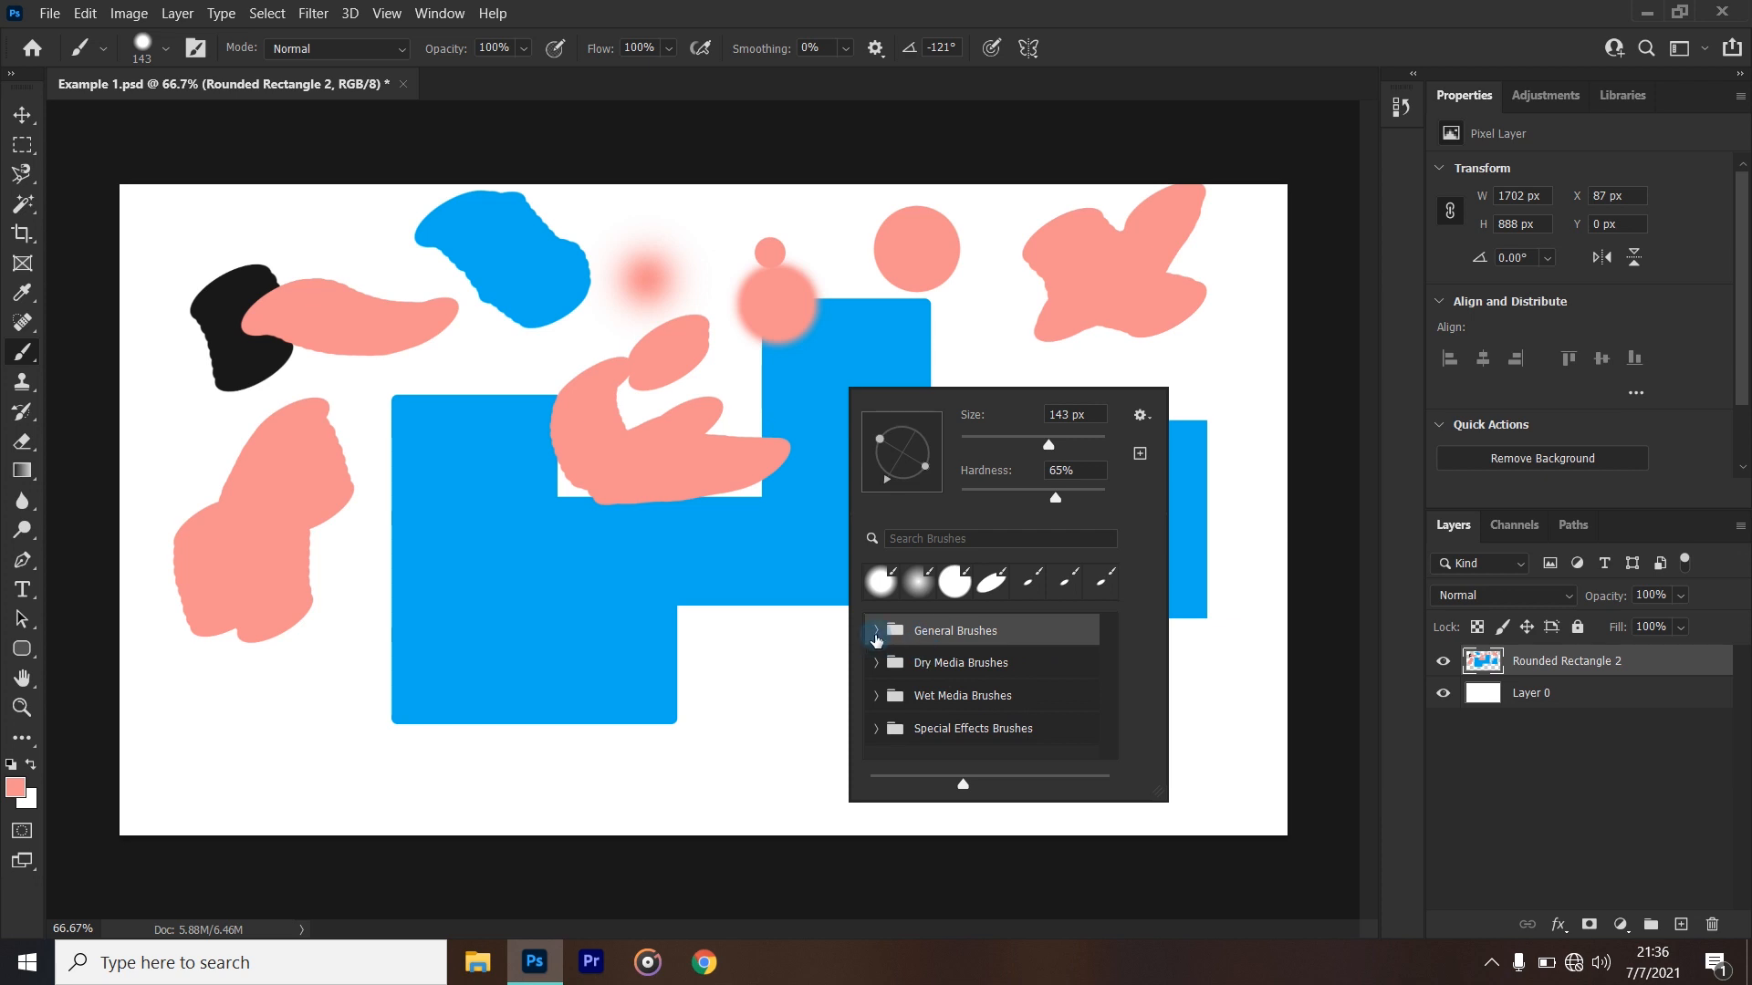
left_click(875, 631)
scroll(952, 717, "down", 8)
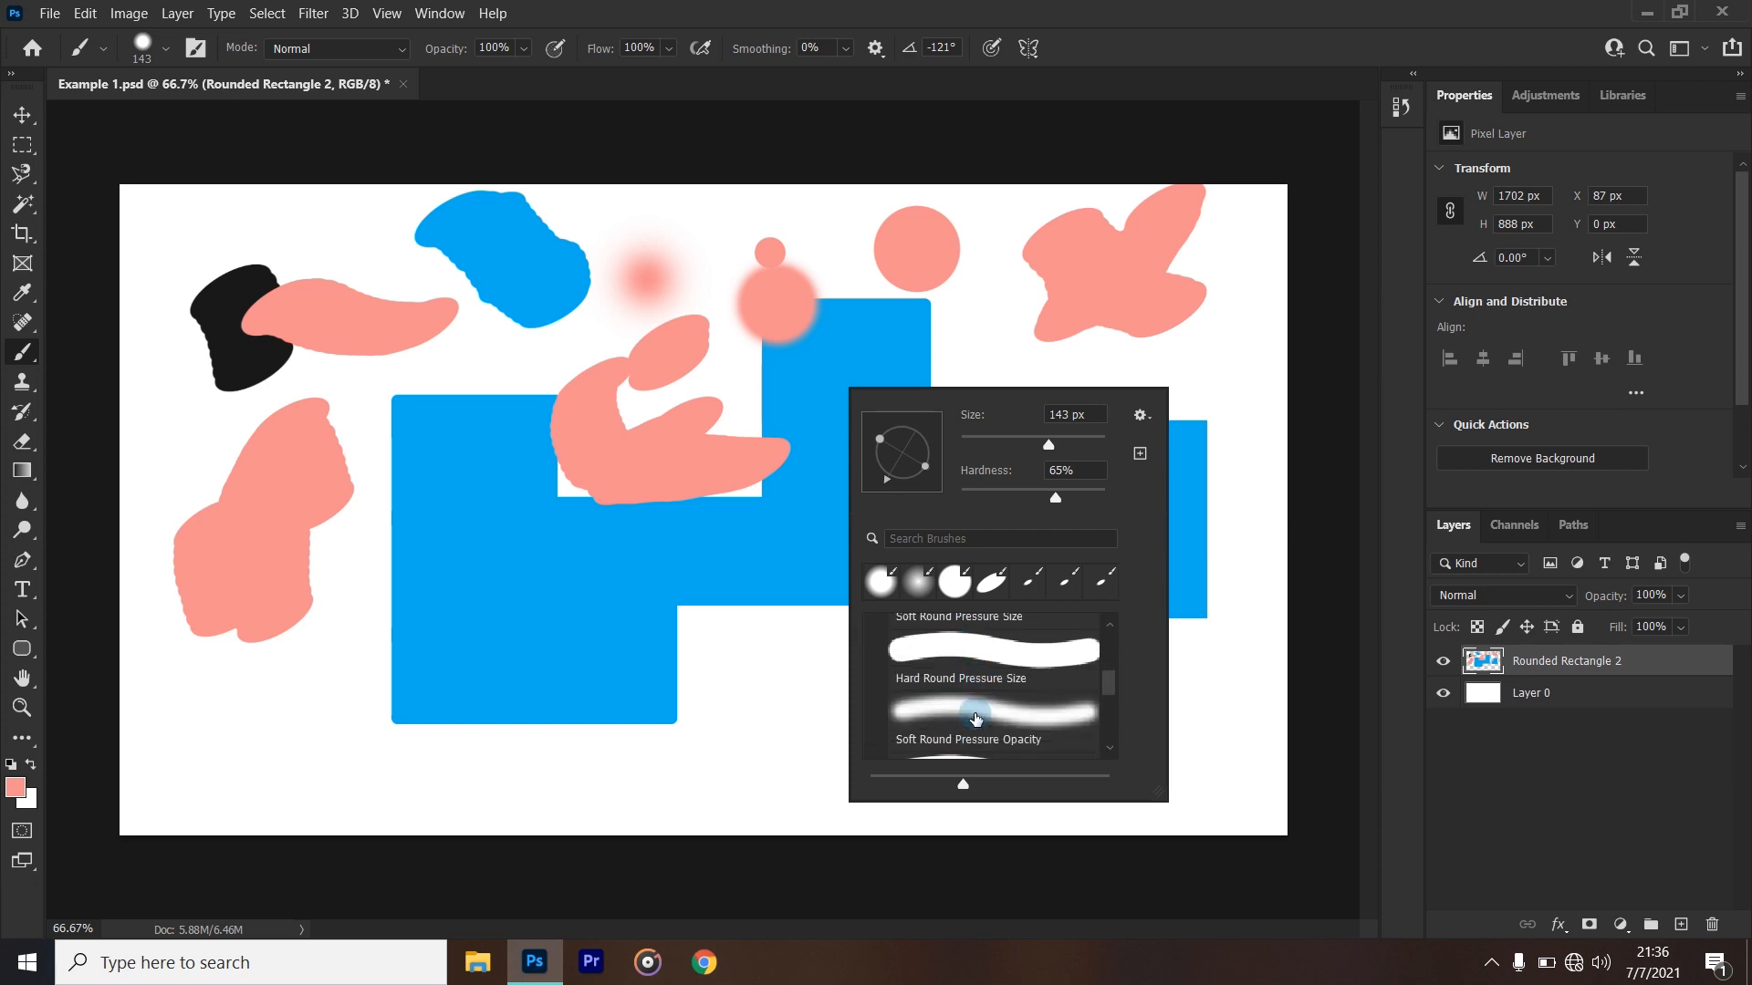
scroll(976, 718, "down", 3)
scroll(912, 719, "up", 3)
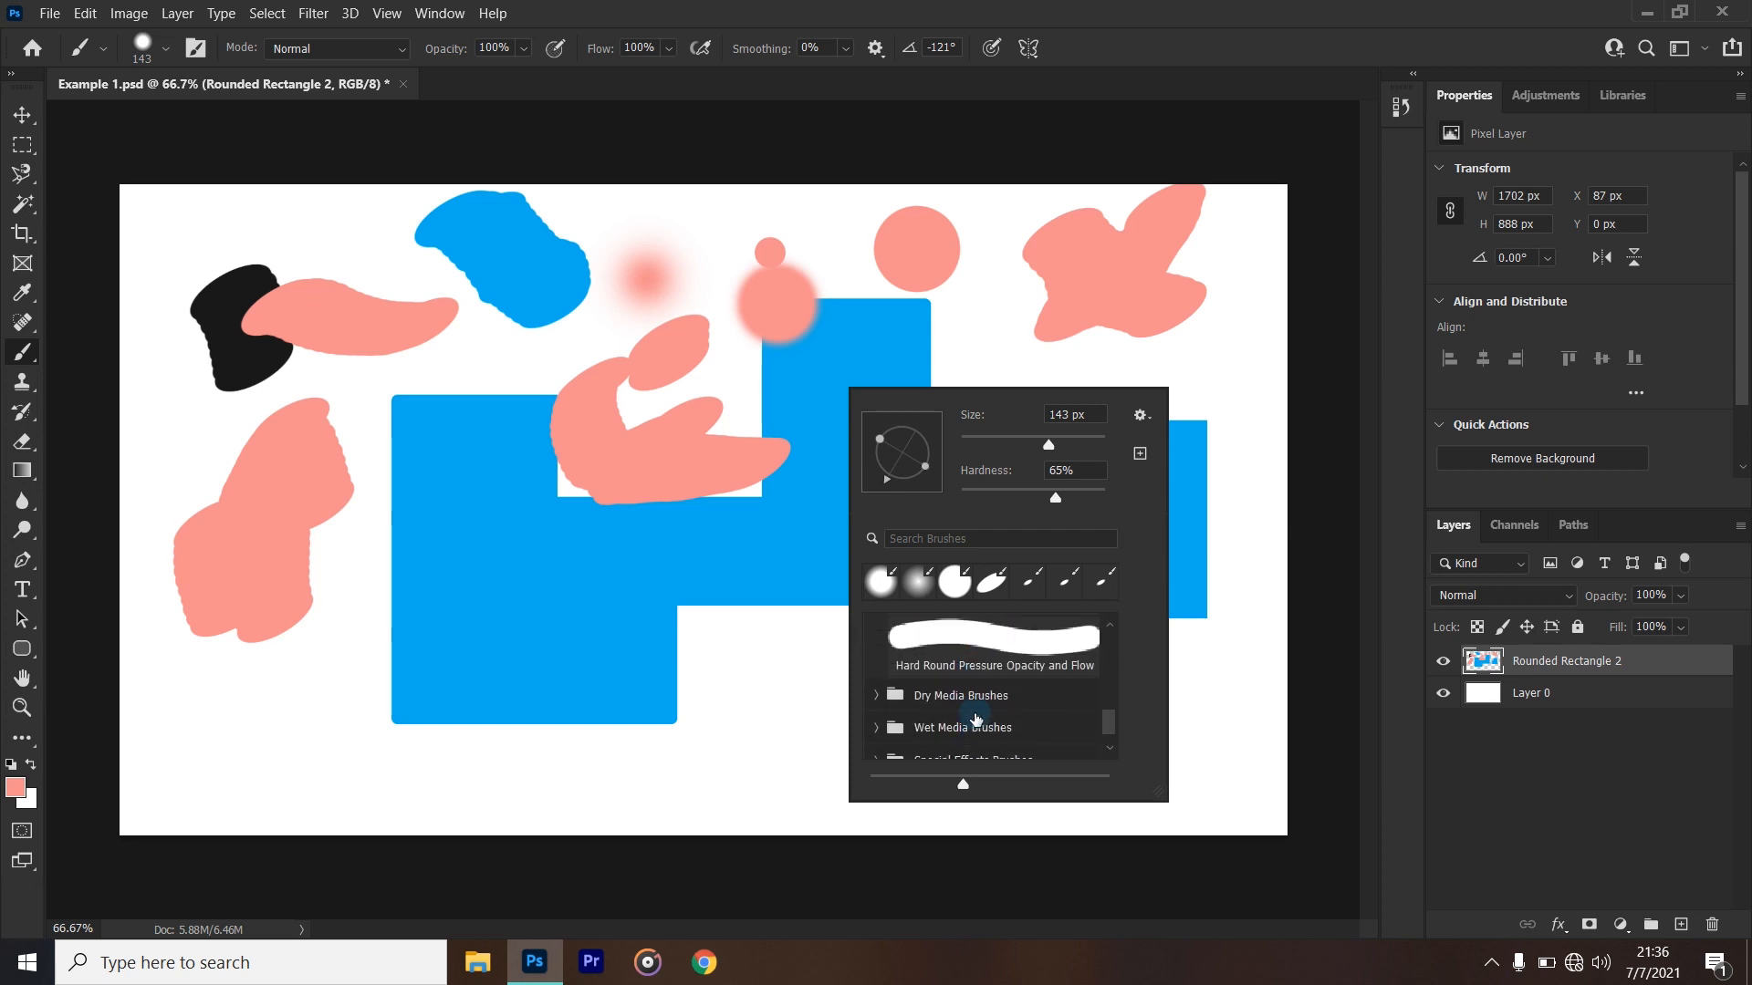
scroll(911, 721, "down", 3)
left_click(867, 679)
scroll(961, 727, "down", 3)
scroll(960, 727, "up", 6)
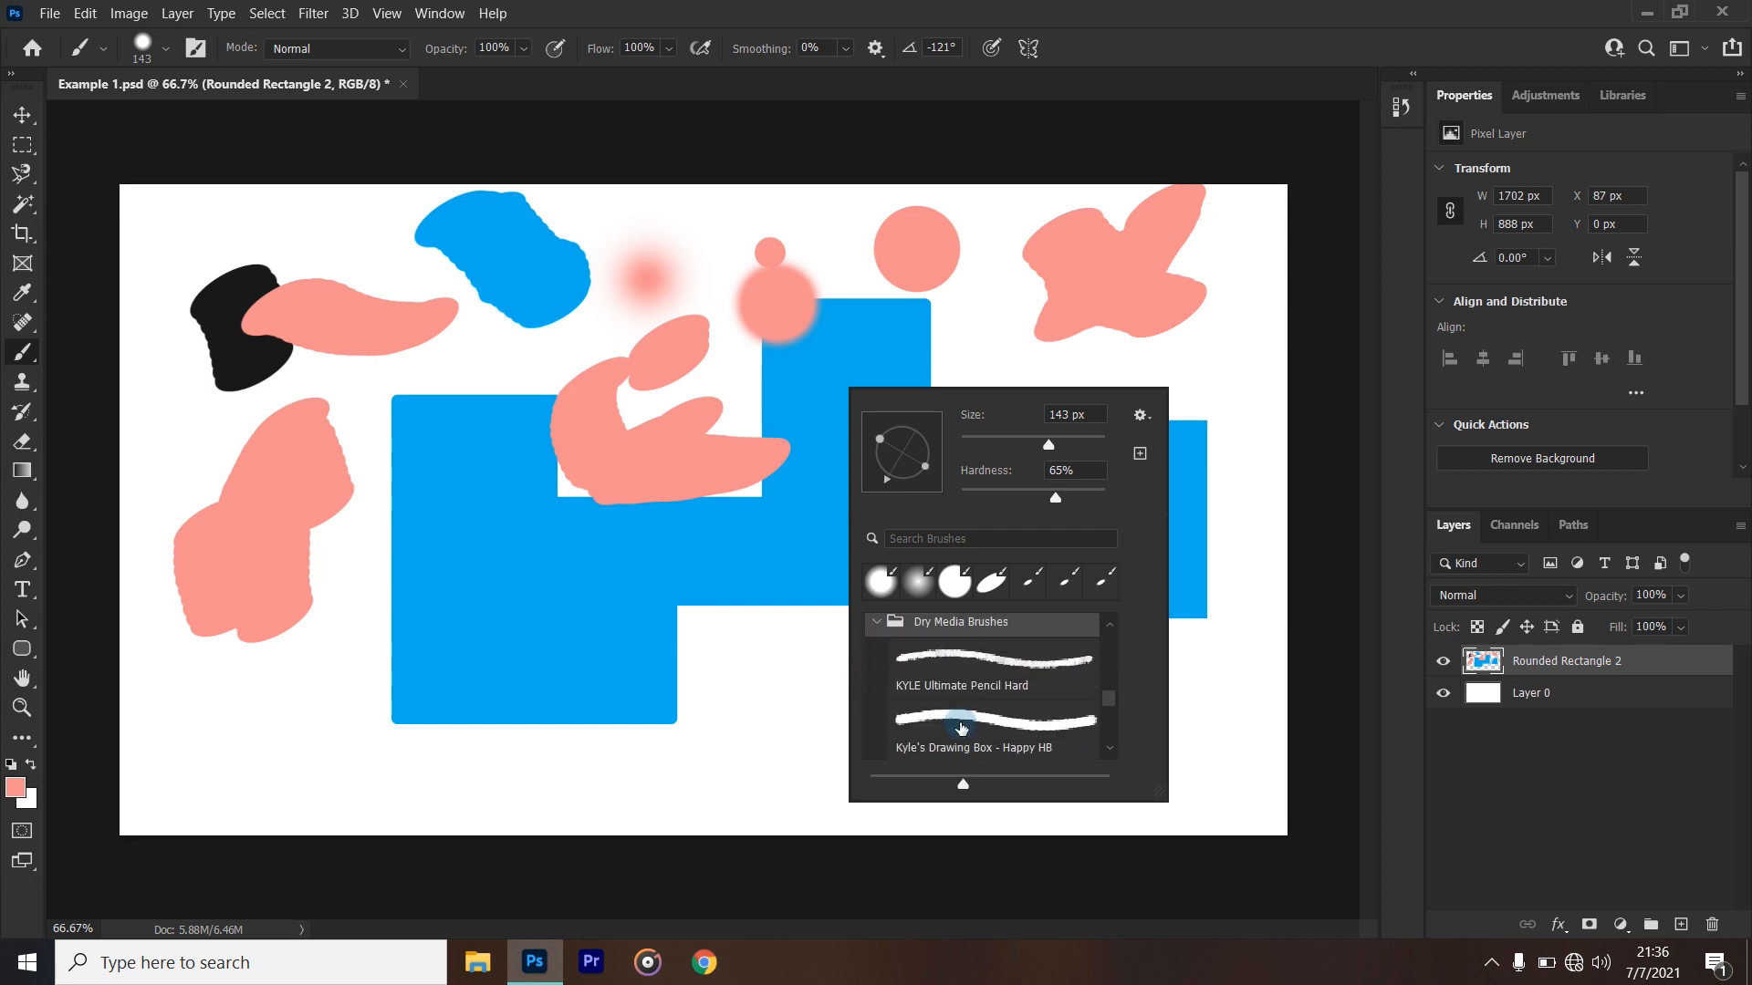
scroll(930, 716, "up", 2)
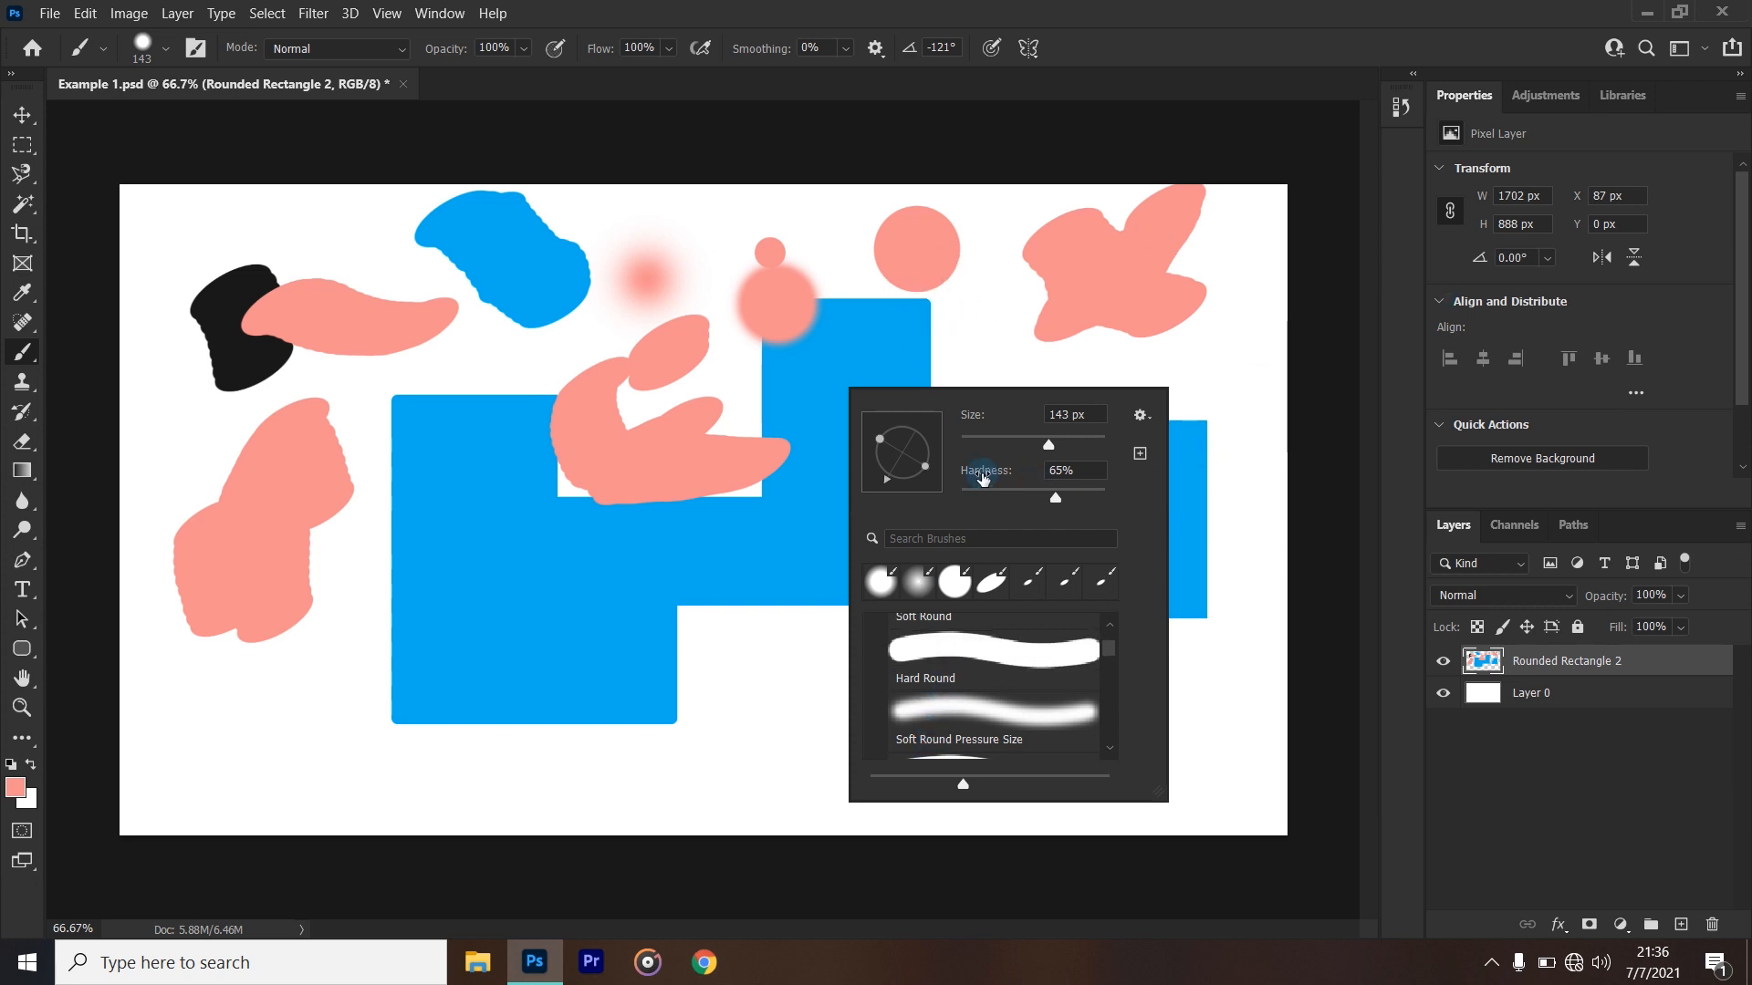
left_click(1139, 38)
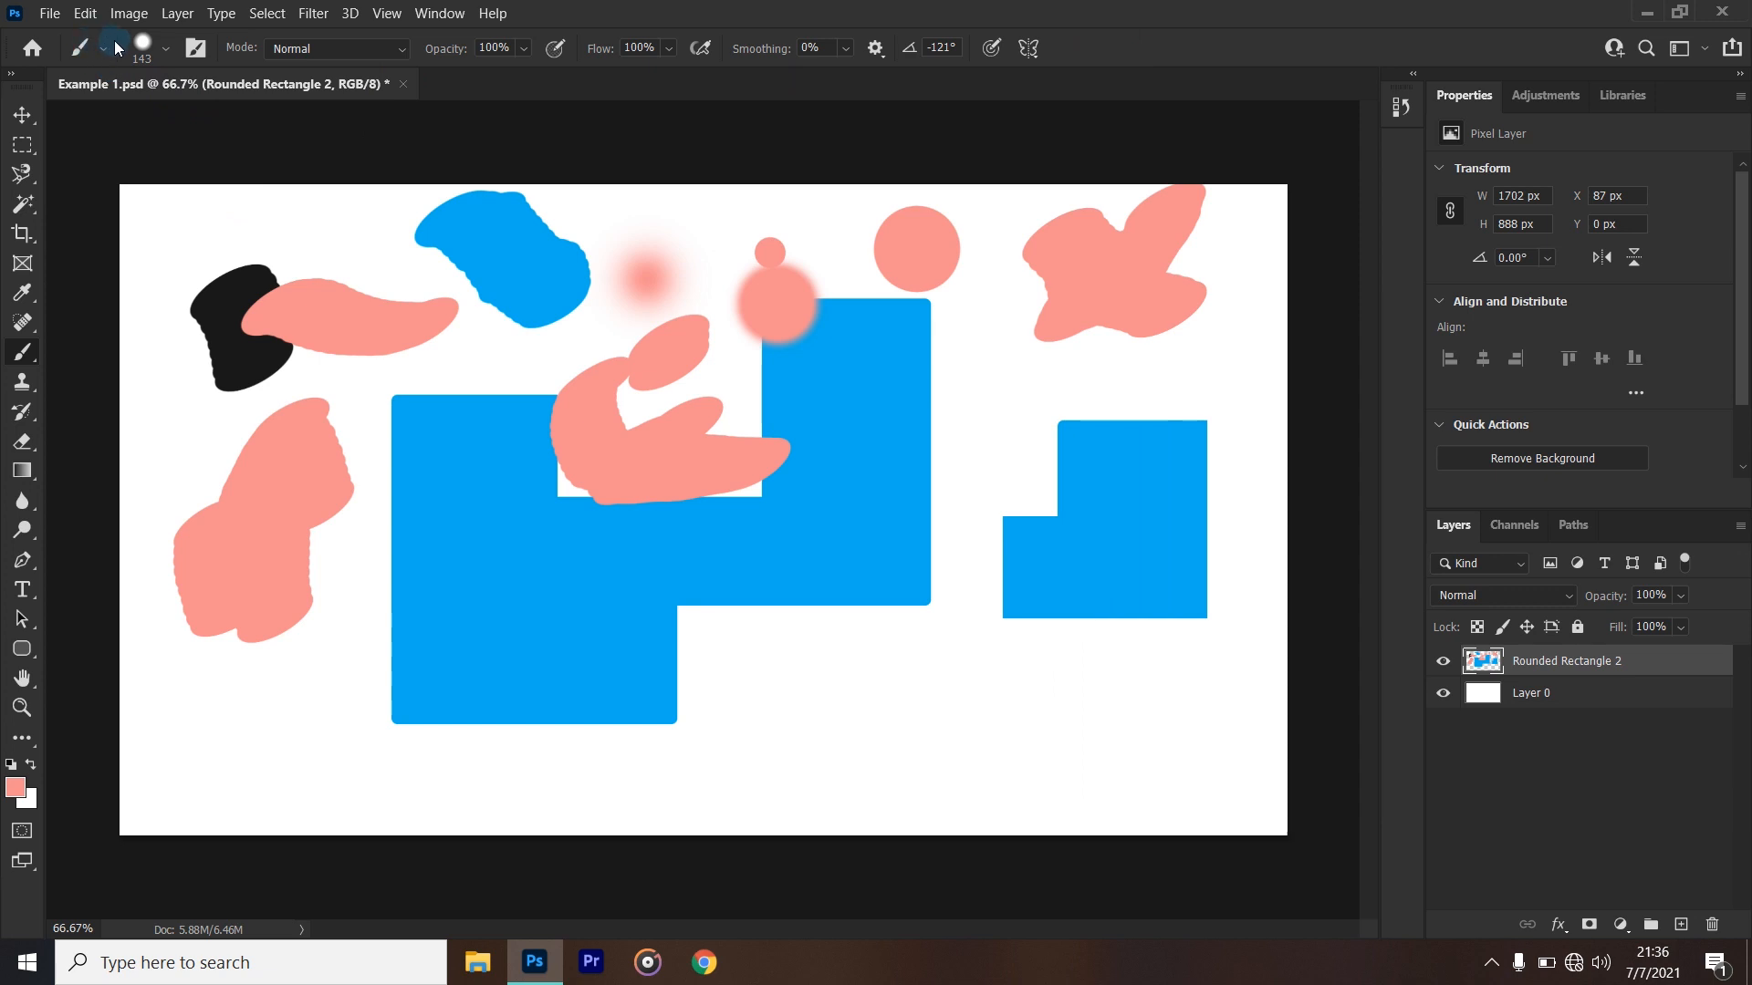
right_click(864, 395)
left_click(1159, 24)
- Stamp three dots at 25% opacity on and beside the large shape's lower part, and one at 100% on the small shape's lower-left corner
left_click_drag(535, 73, 473, 85)
left_click(496, 651)
left_click(755, 661)
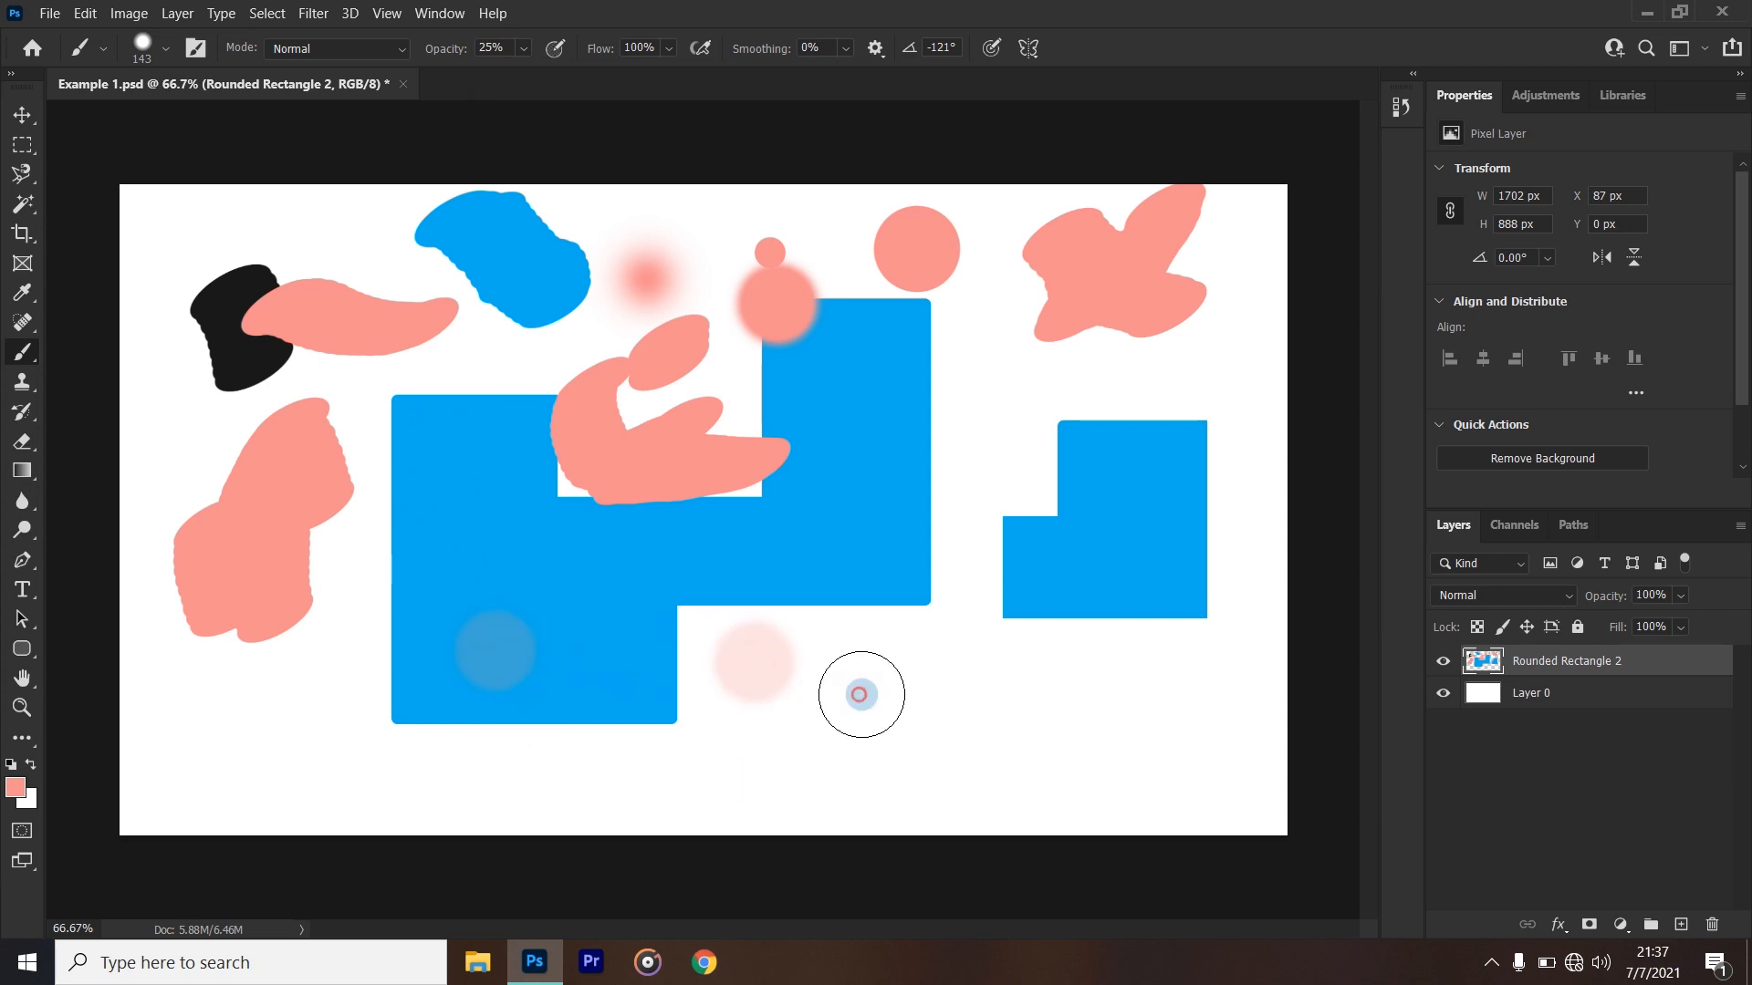
left_click(859, 696)
left_click_drag(532, 80, 617, 71)
left_click(1020, 632)
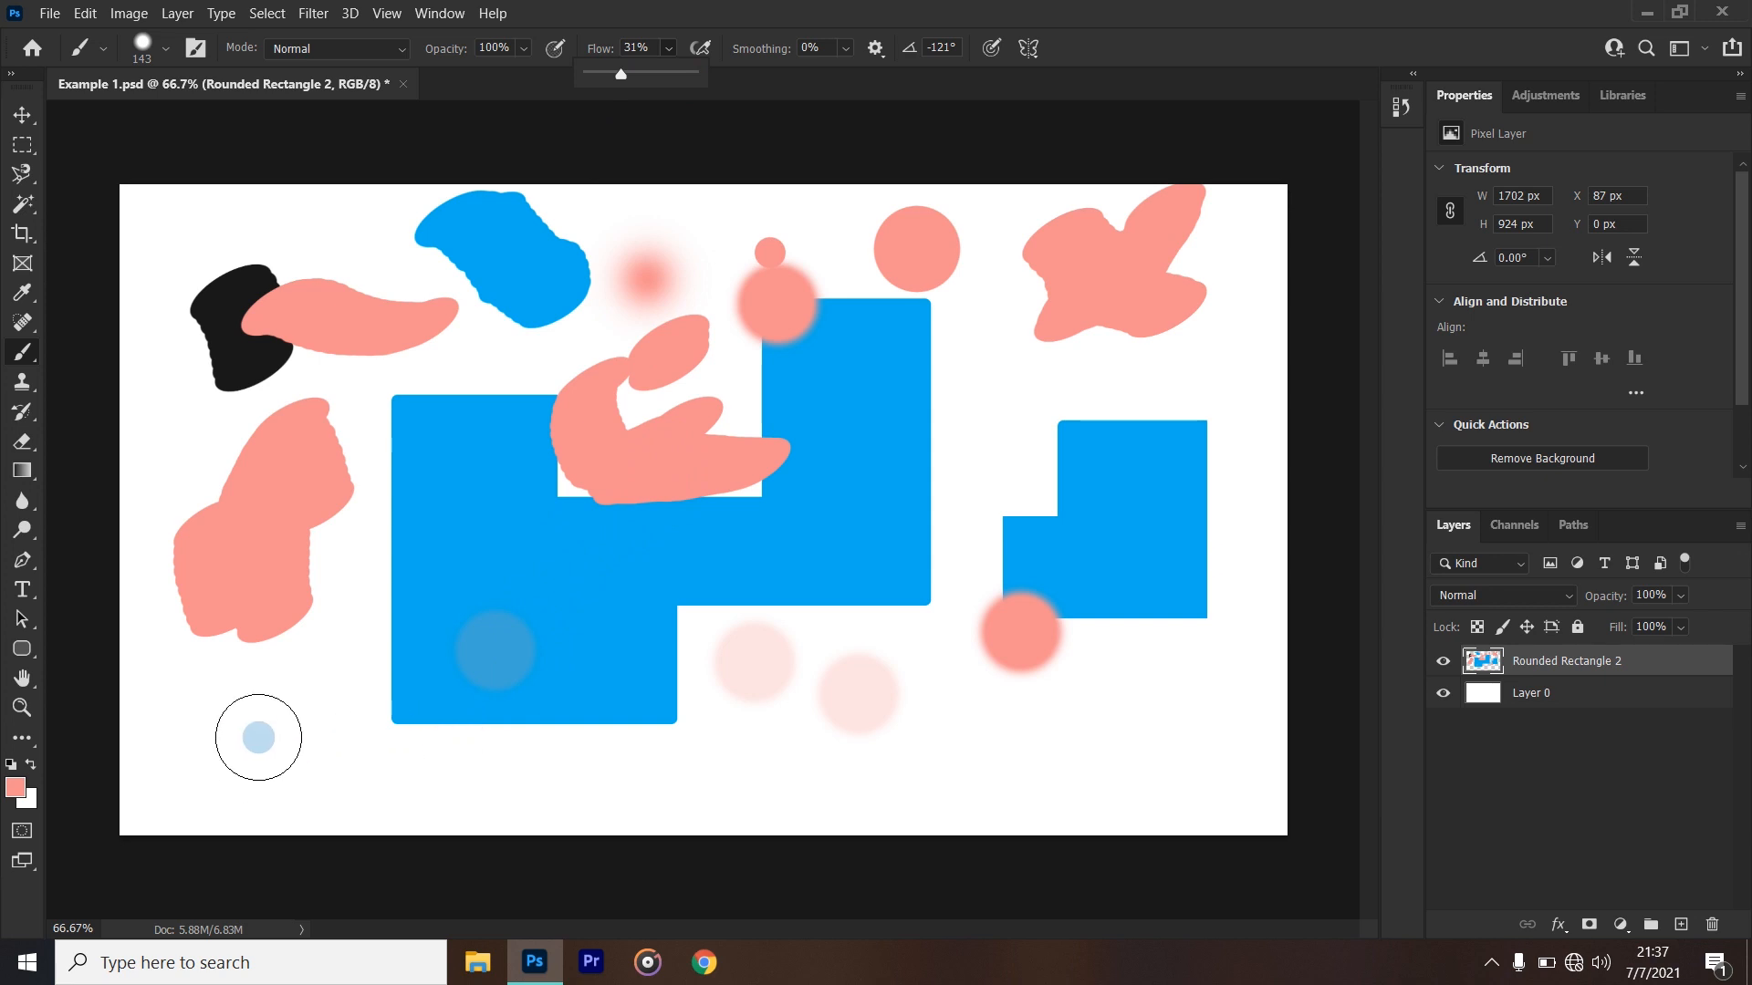
- With the brush flow at 31%, build up a pink dot near the canvas's lower-left corner and stamp one below the small blue shape
left_click(290, 735)
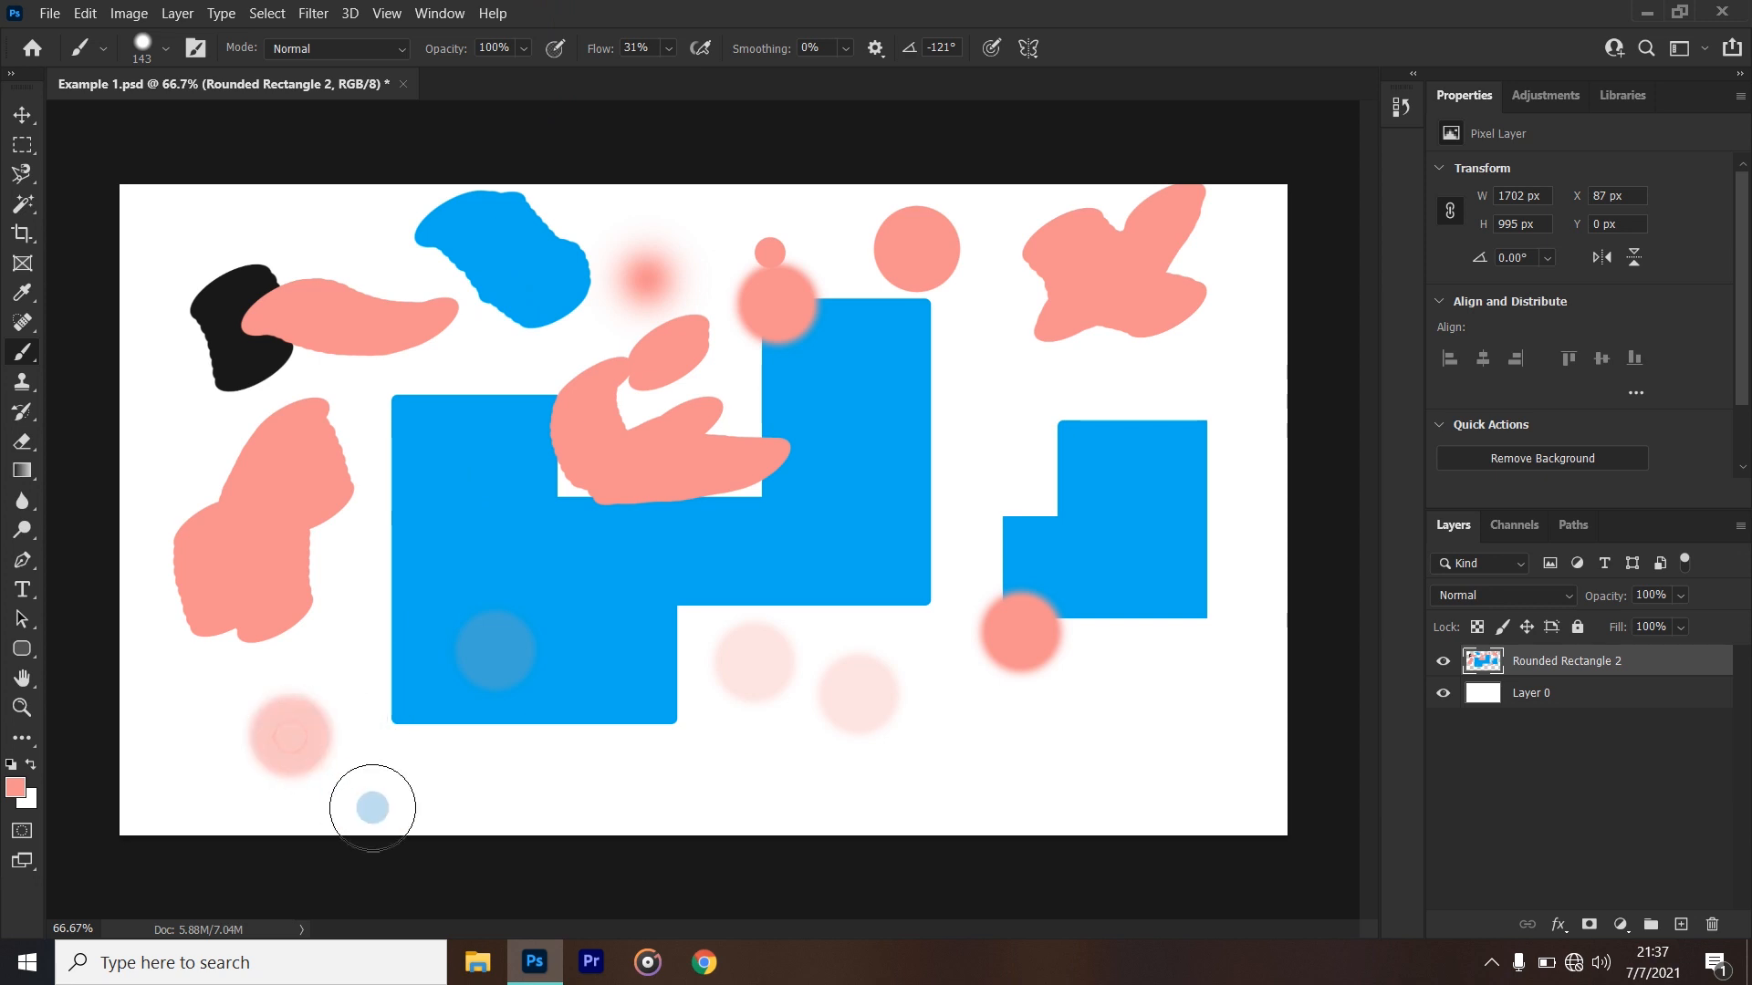
left_click(290, 743)
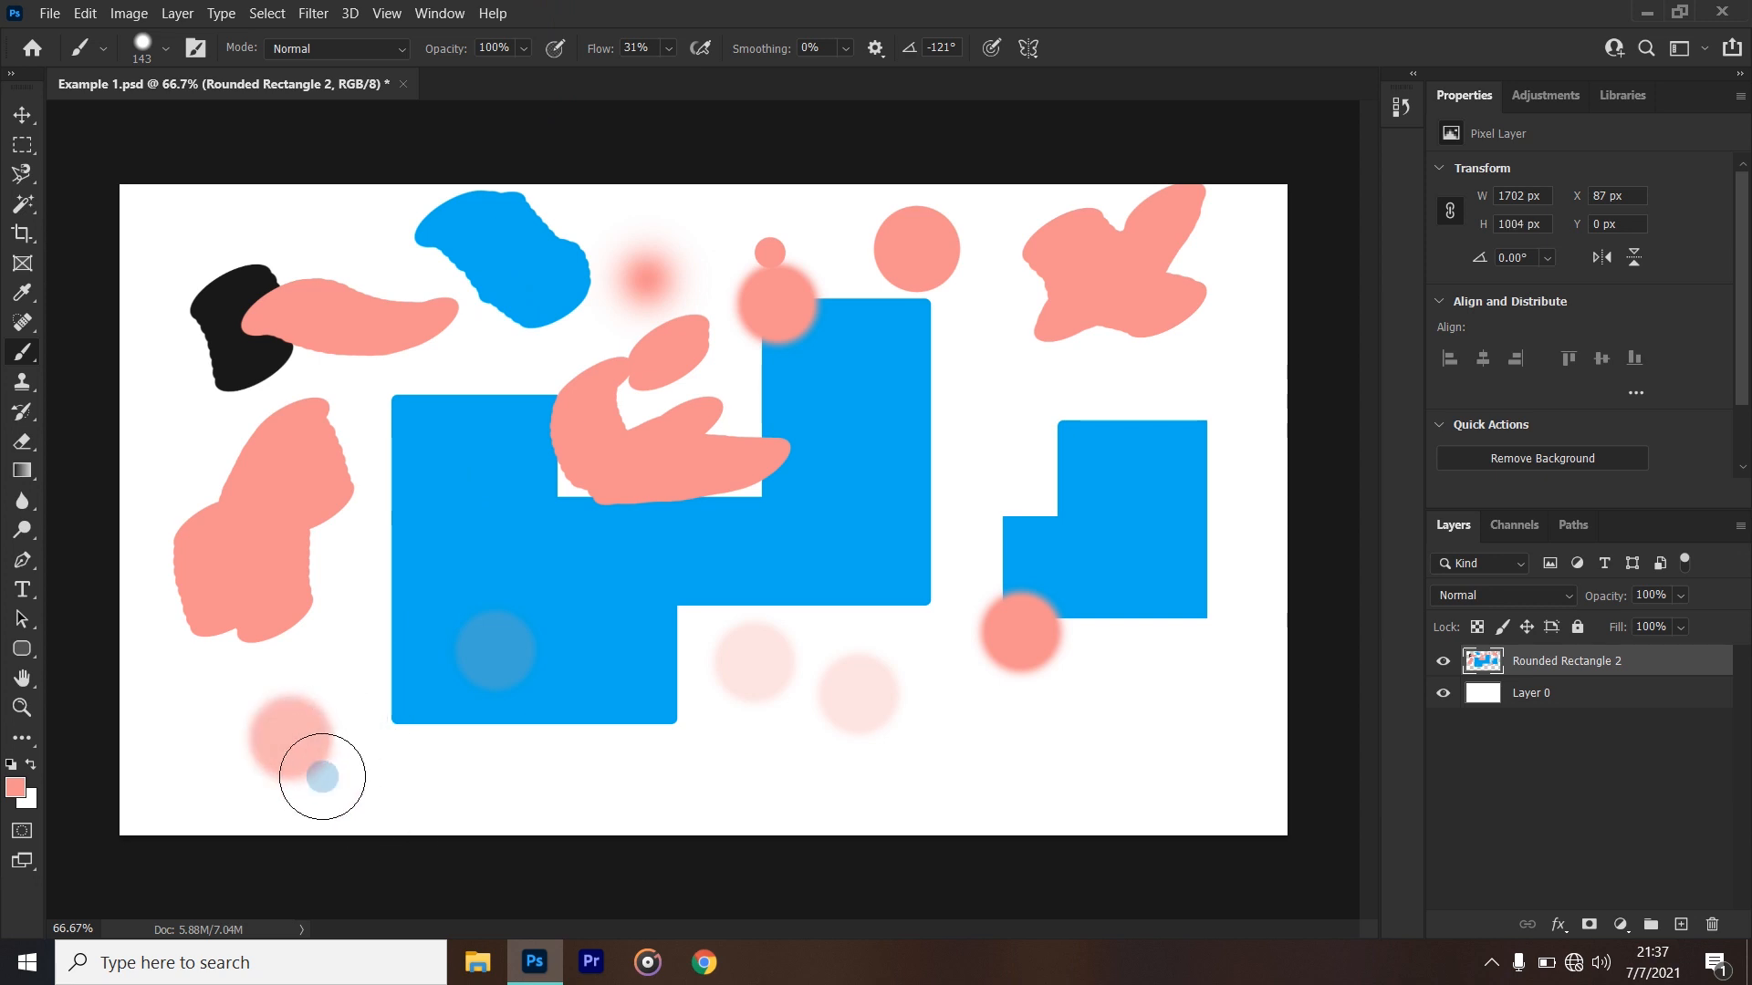
left_click(287, 747)
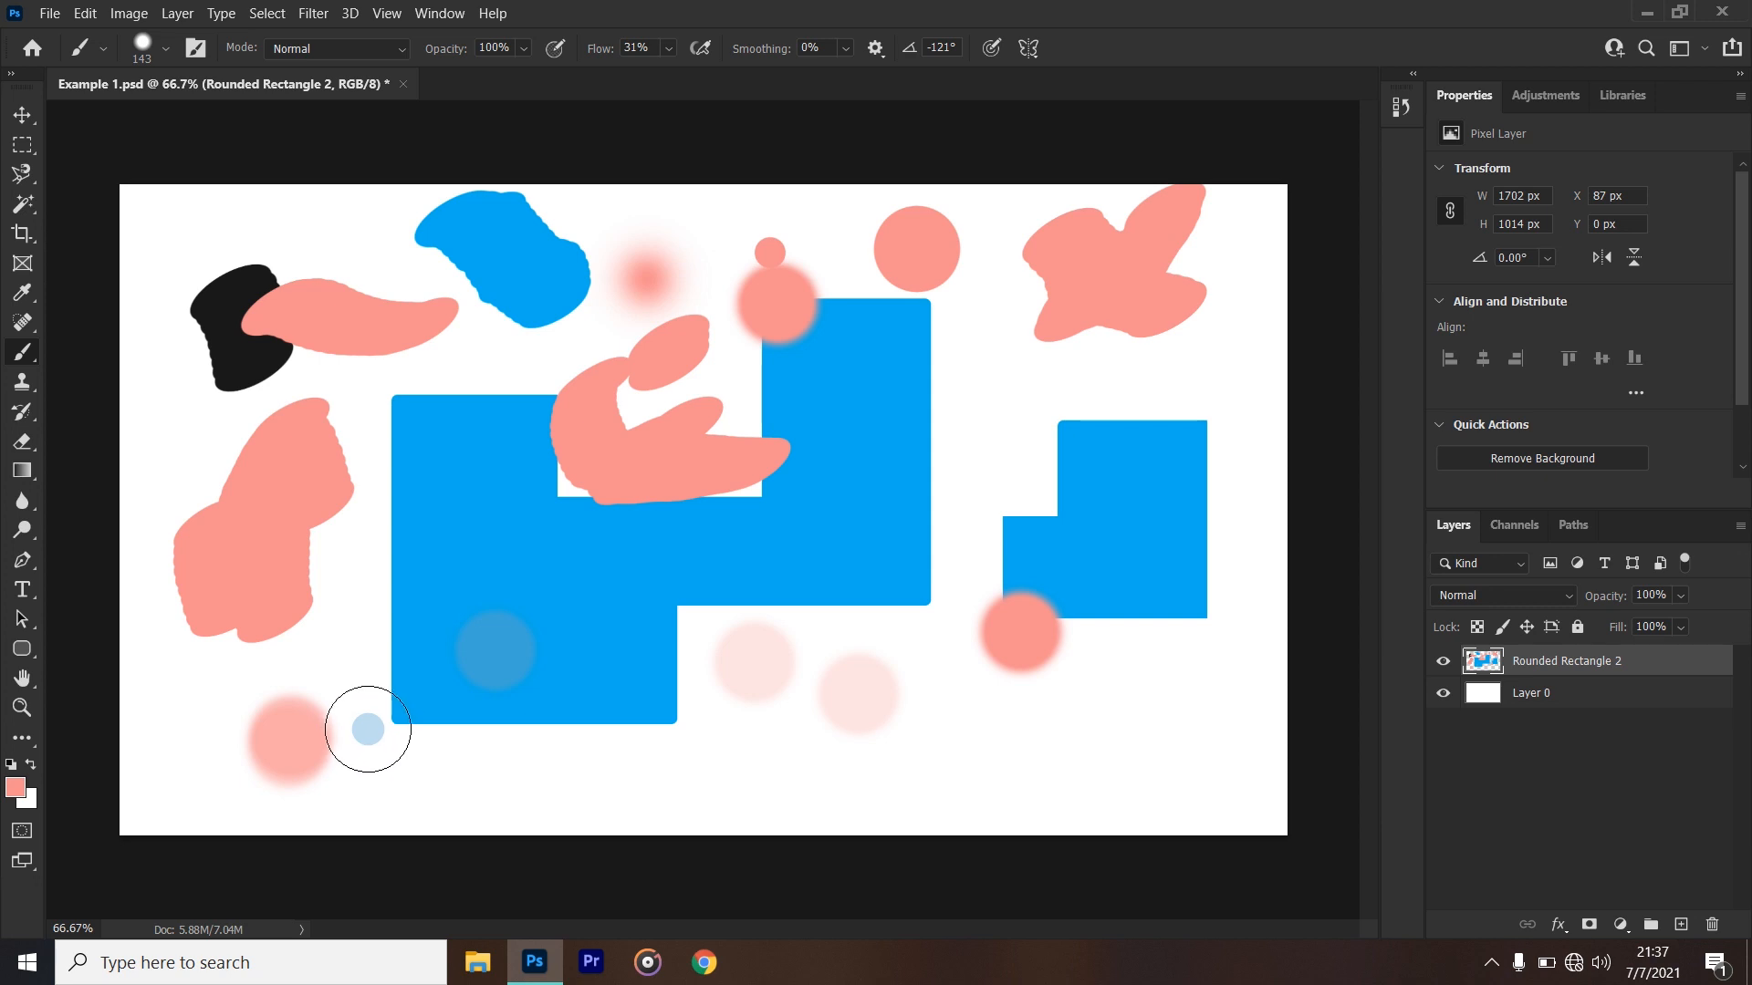
left_click(996, 761)
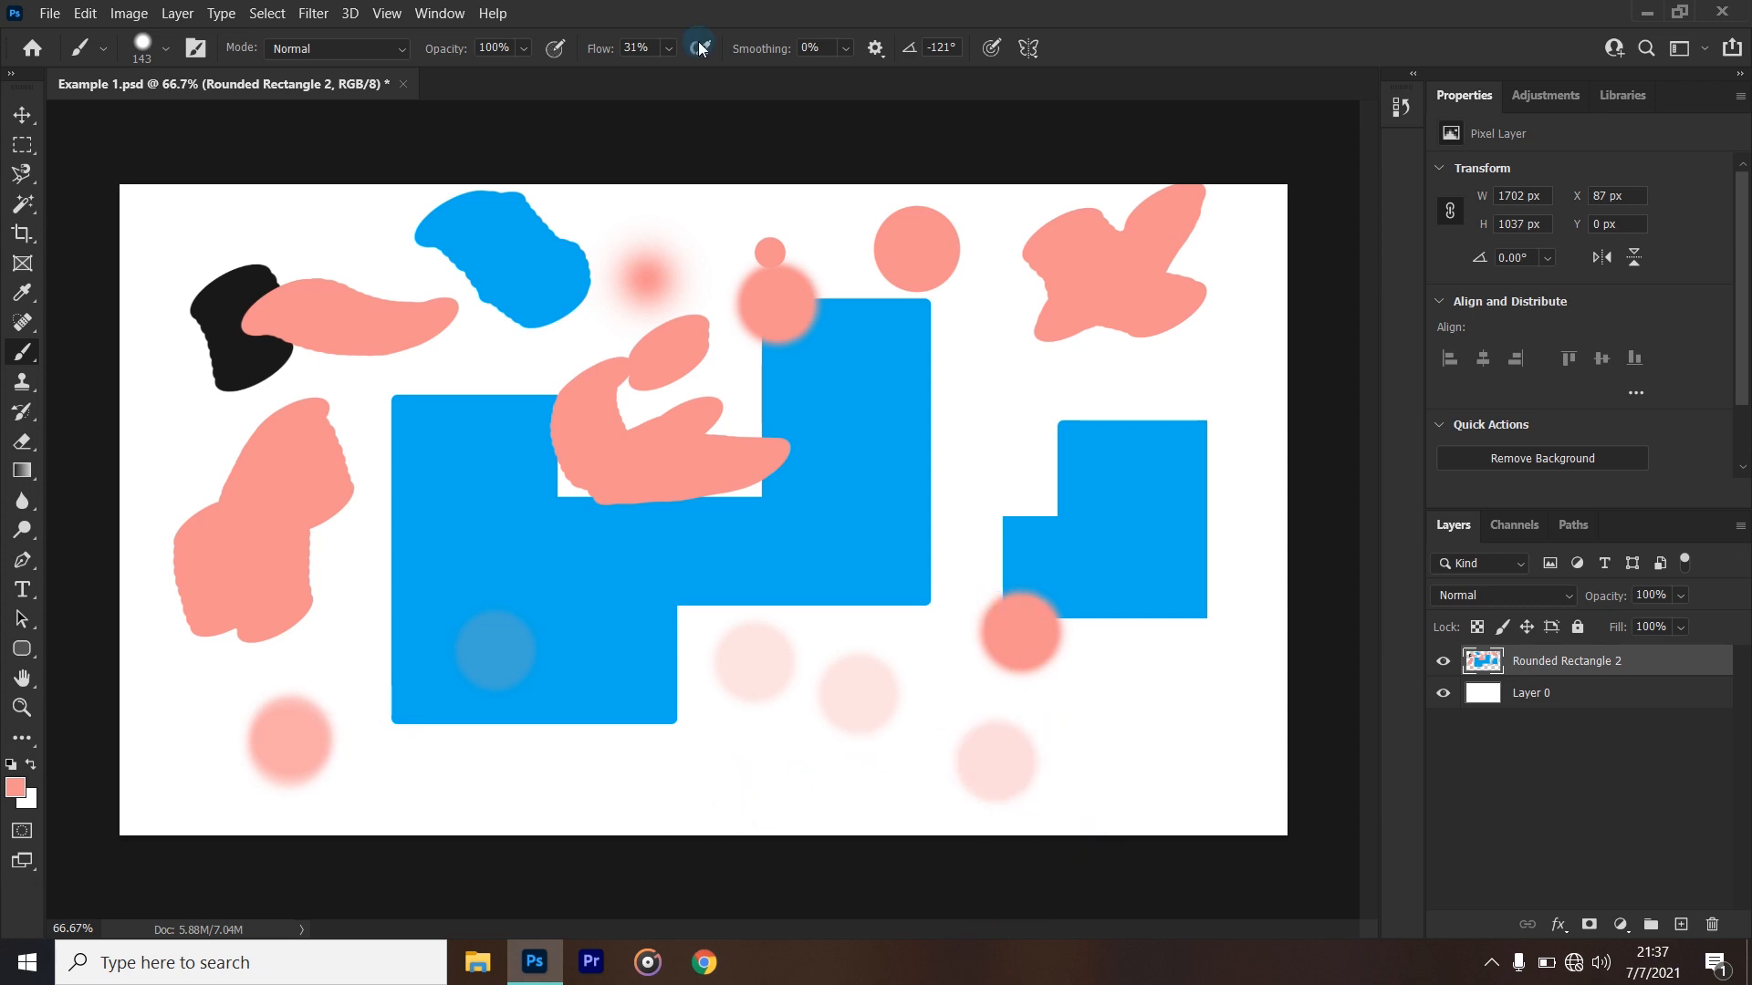
- Set the brush smoothing to 100% and try freehand strokes across the canvas
left_click(850, 47)
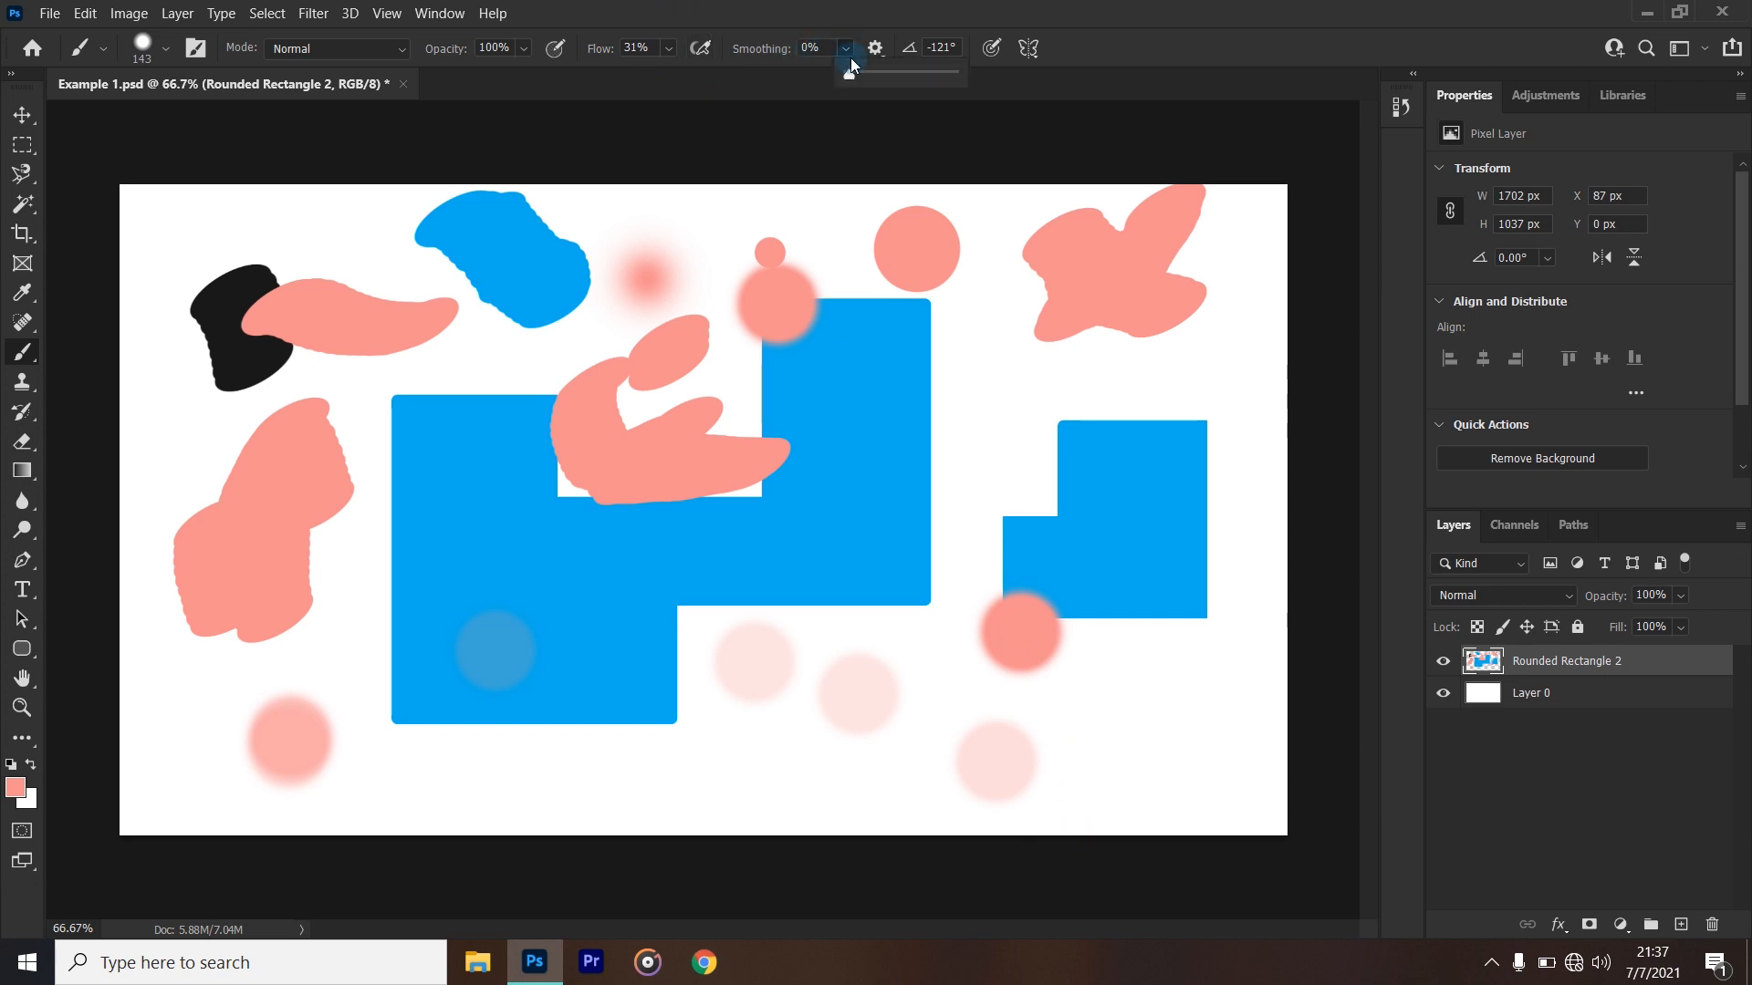
left_click_drag(845, 73, 979, 102)
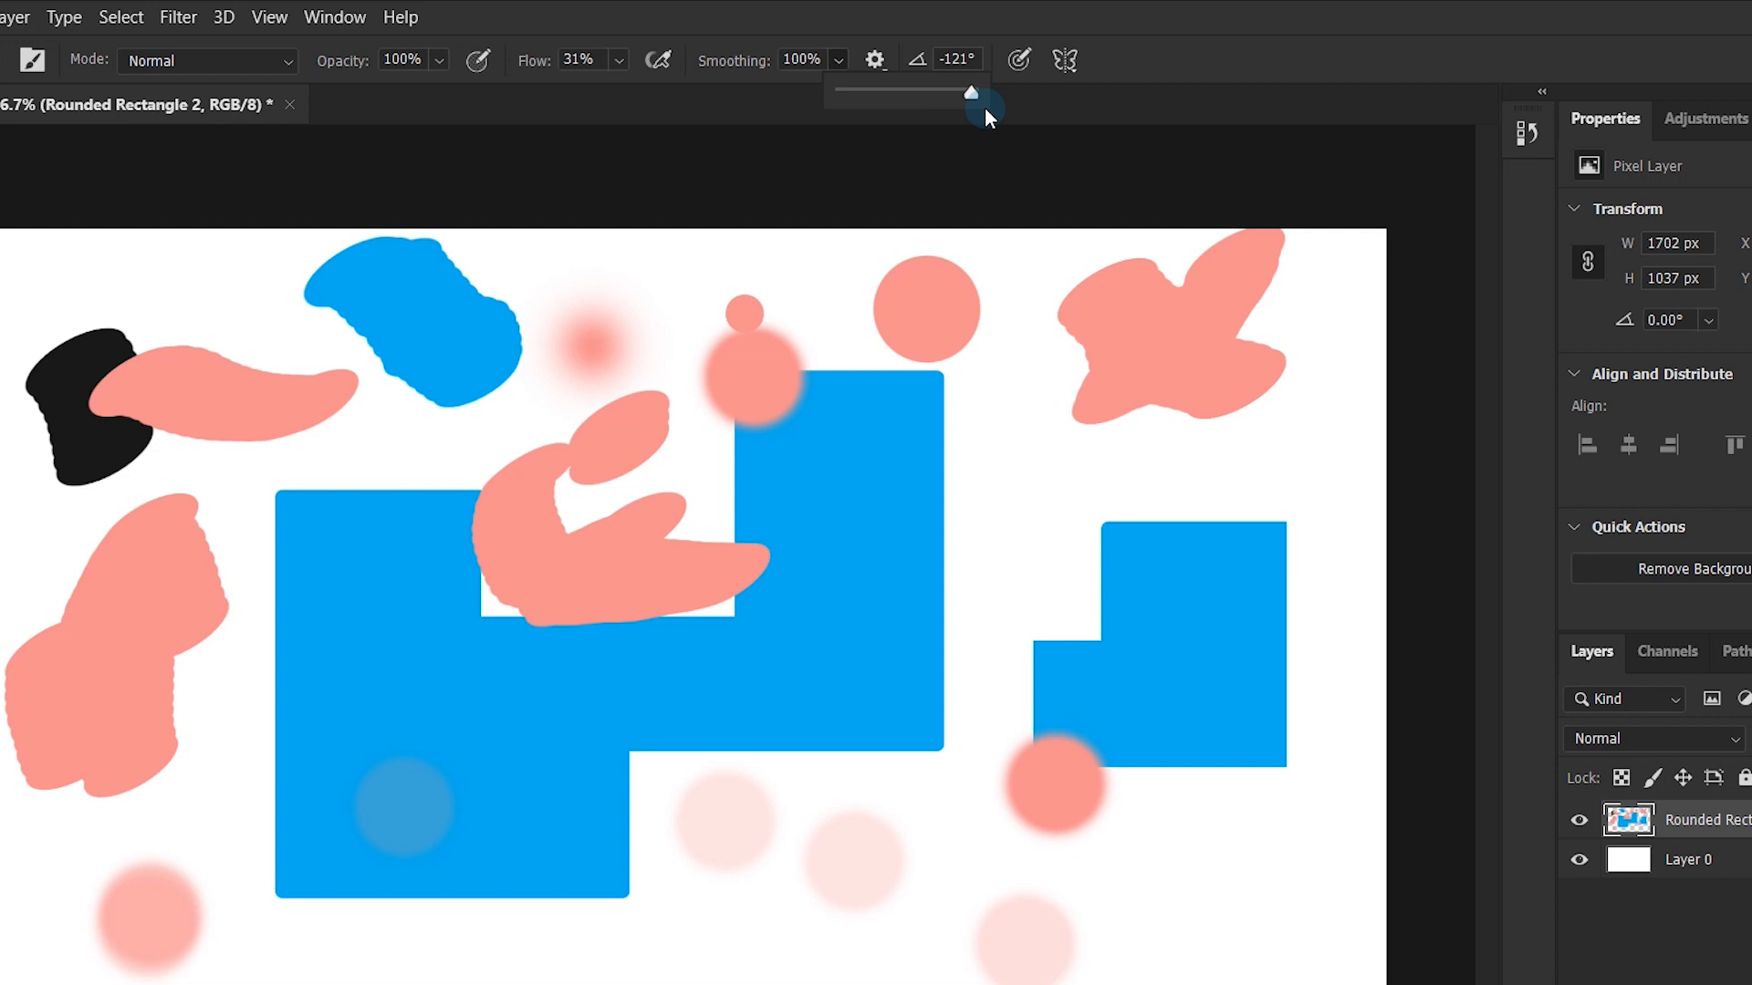
left_click_drag(983, 107, 972, 108)
left_click(824, 22)
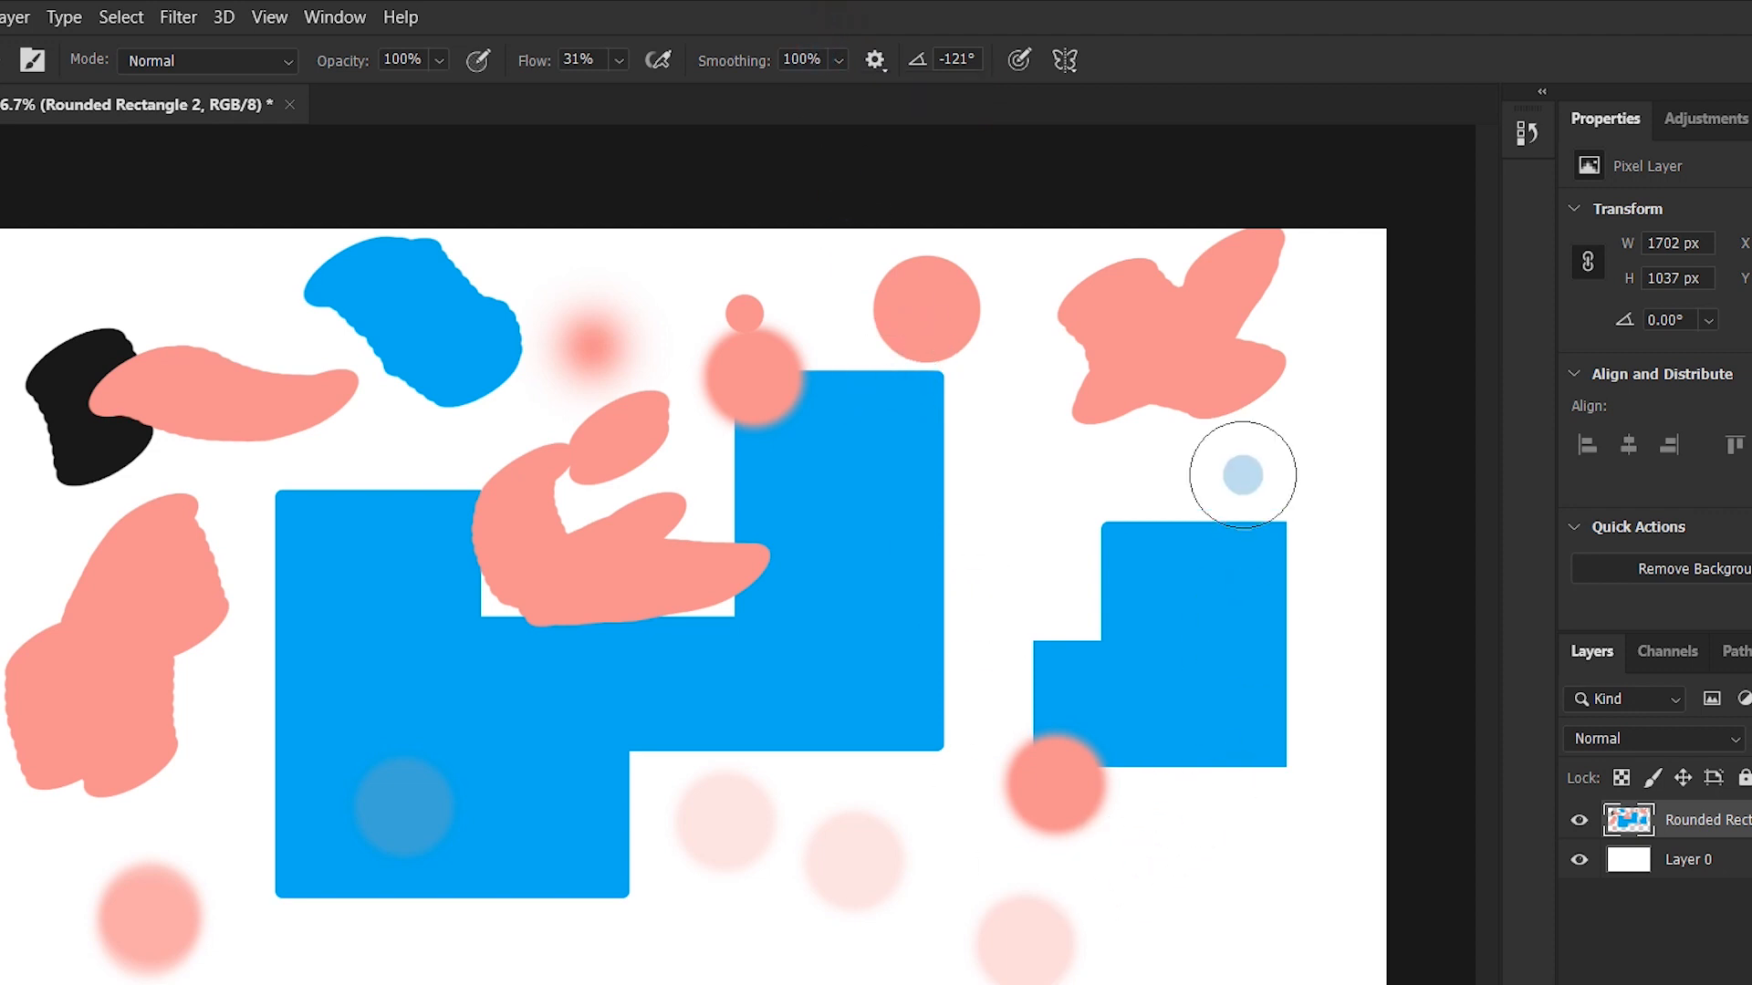
mouse_move(1122, 473)
left_mouse_down()
mouse_move(982, 607)
mouse_move(790, 736)
mouse_move(643, 789)
left_mouse_up()
mouse_move(610, 894)
left_mouse_down()
mouse_move(739, 938)
mouse_move(930, 932)
mouse_move(1104, 811)
mouse_move(1103, 623)
mouse_move(1053, 525)
mouse_move(984, 457)
mouse_move(866, 434)
mouse_move(696, 531)
mouse_move(677, 573)
mouse_move(738, 620)
mouse_move(810, 636)
left_mouse_up()
- Undo the smoothed strokes and the recent pink dots, keeping only the 25% opacity dot on the large blue shape
key("ctrl+z")
key("ctrl+z")
key("ctrl+z")
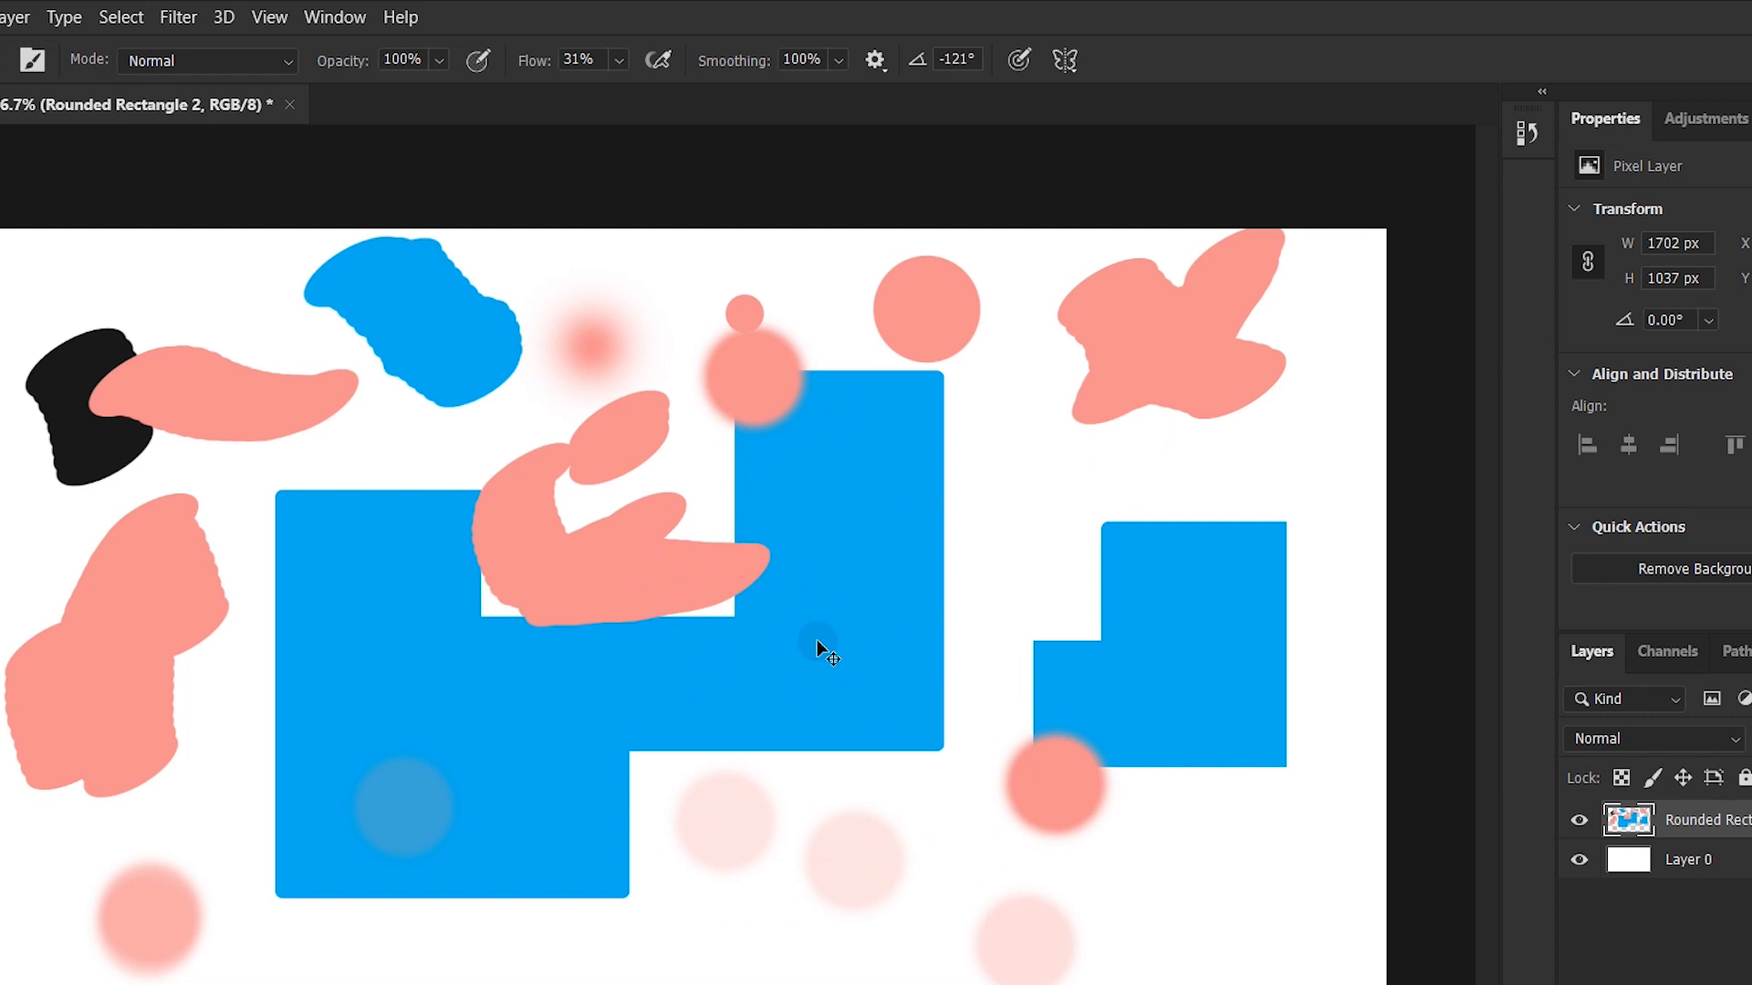
key("ctrl+z")
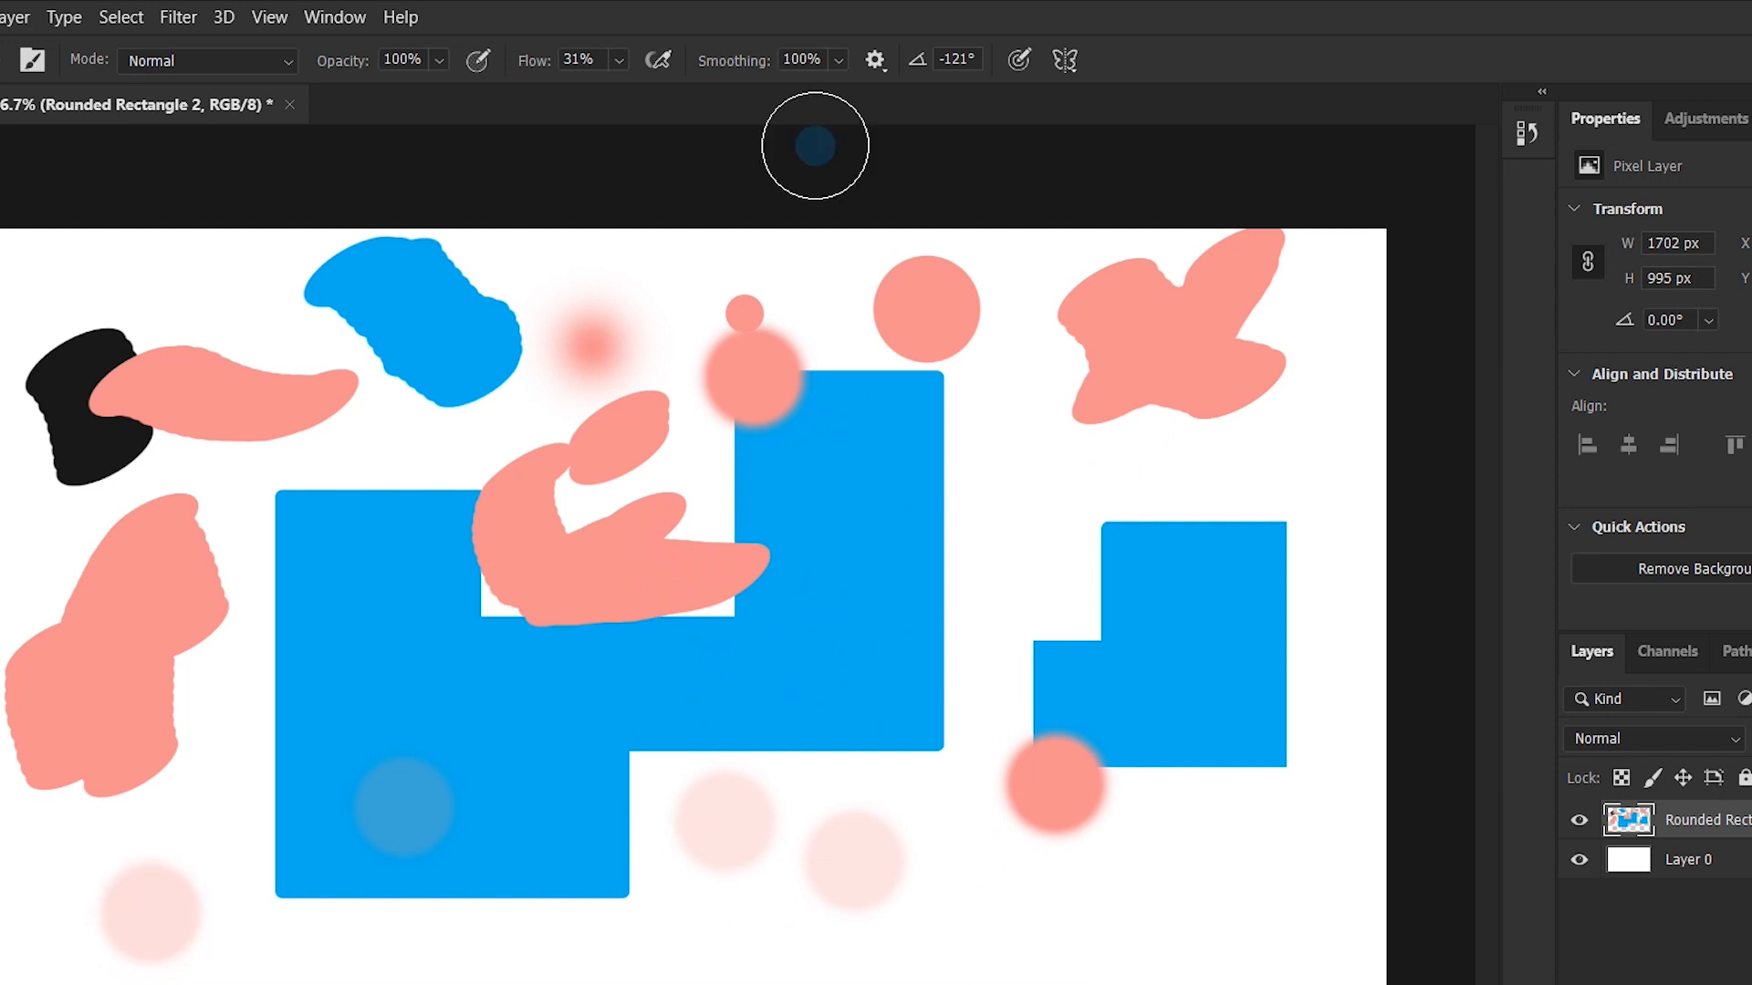
key("ctrl+z")
key("ctrl+z")
key("ctrl+z")
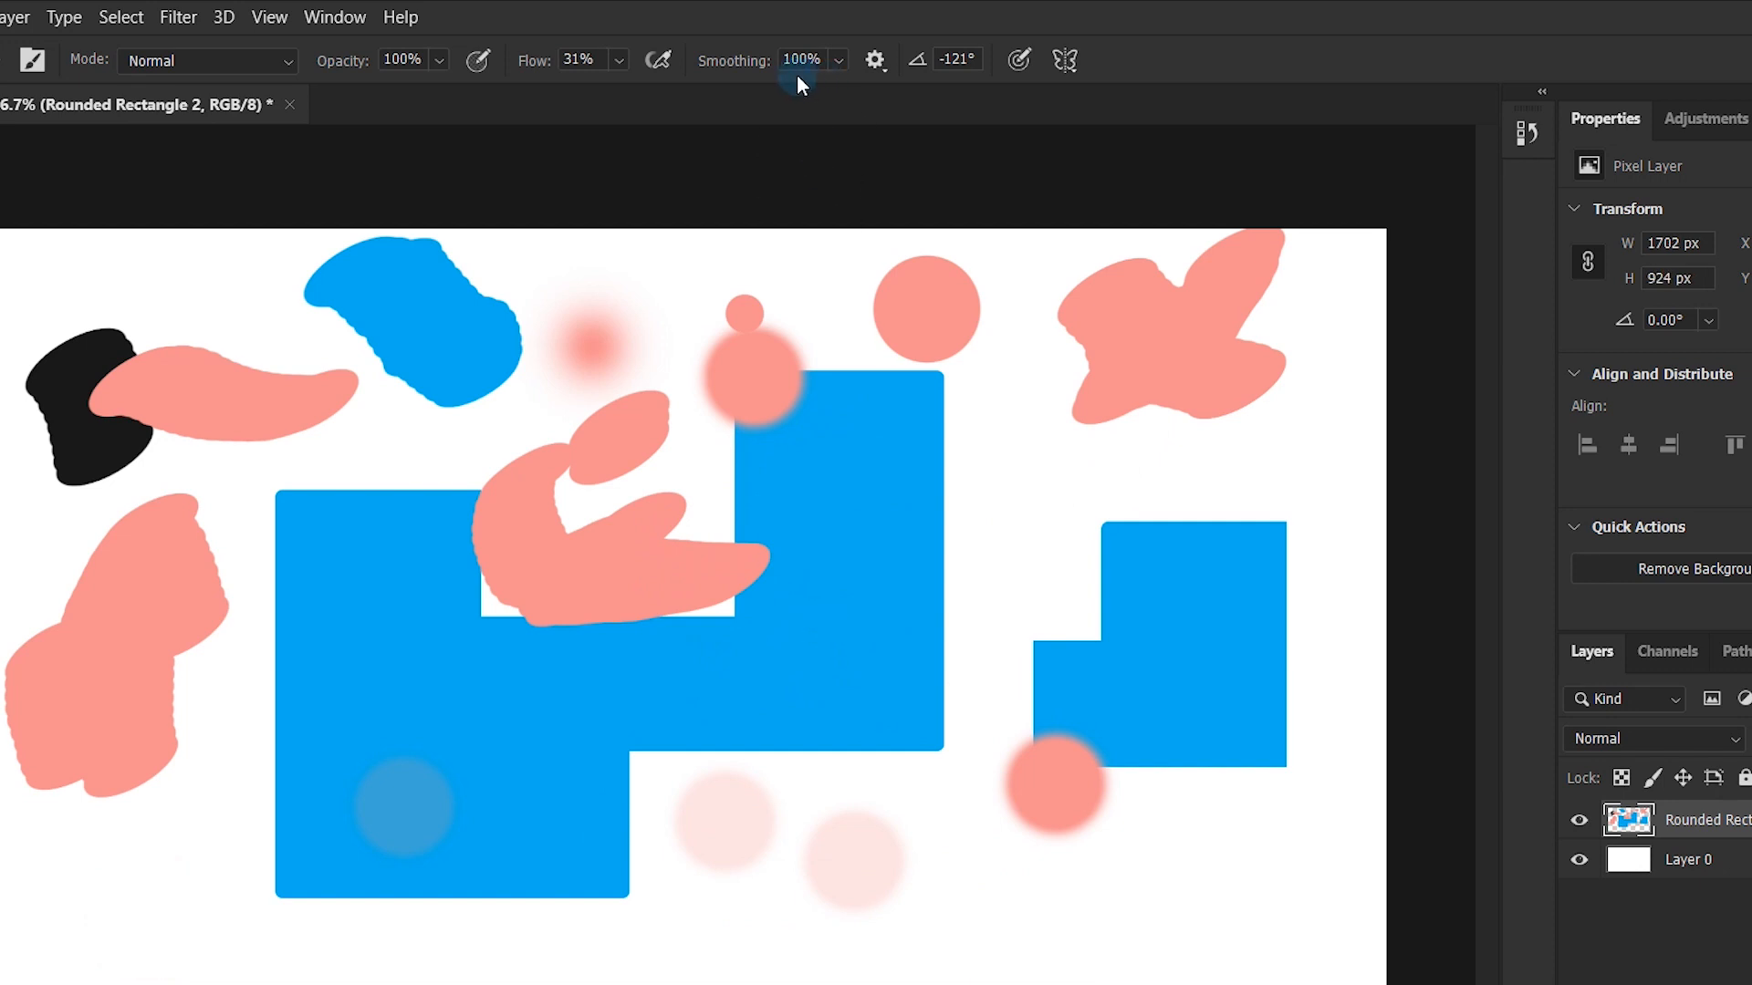
key("ctrl+z")
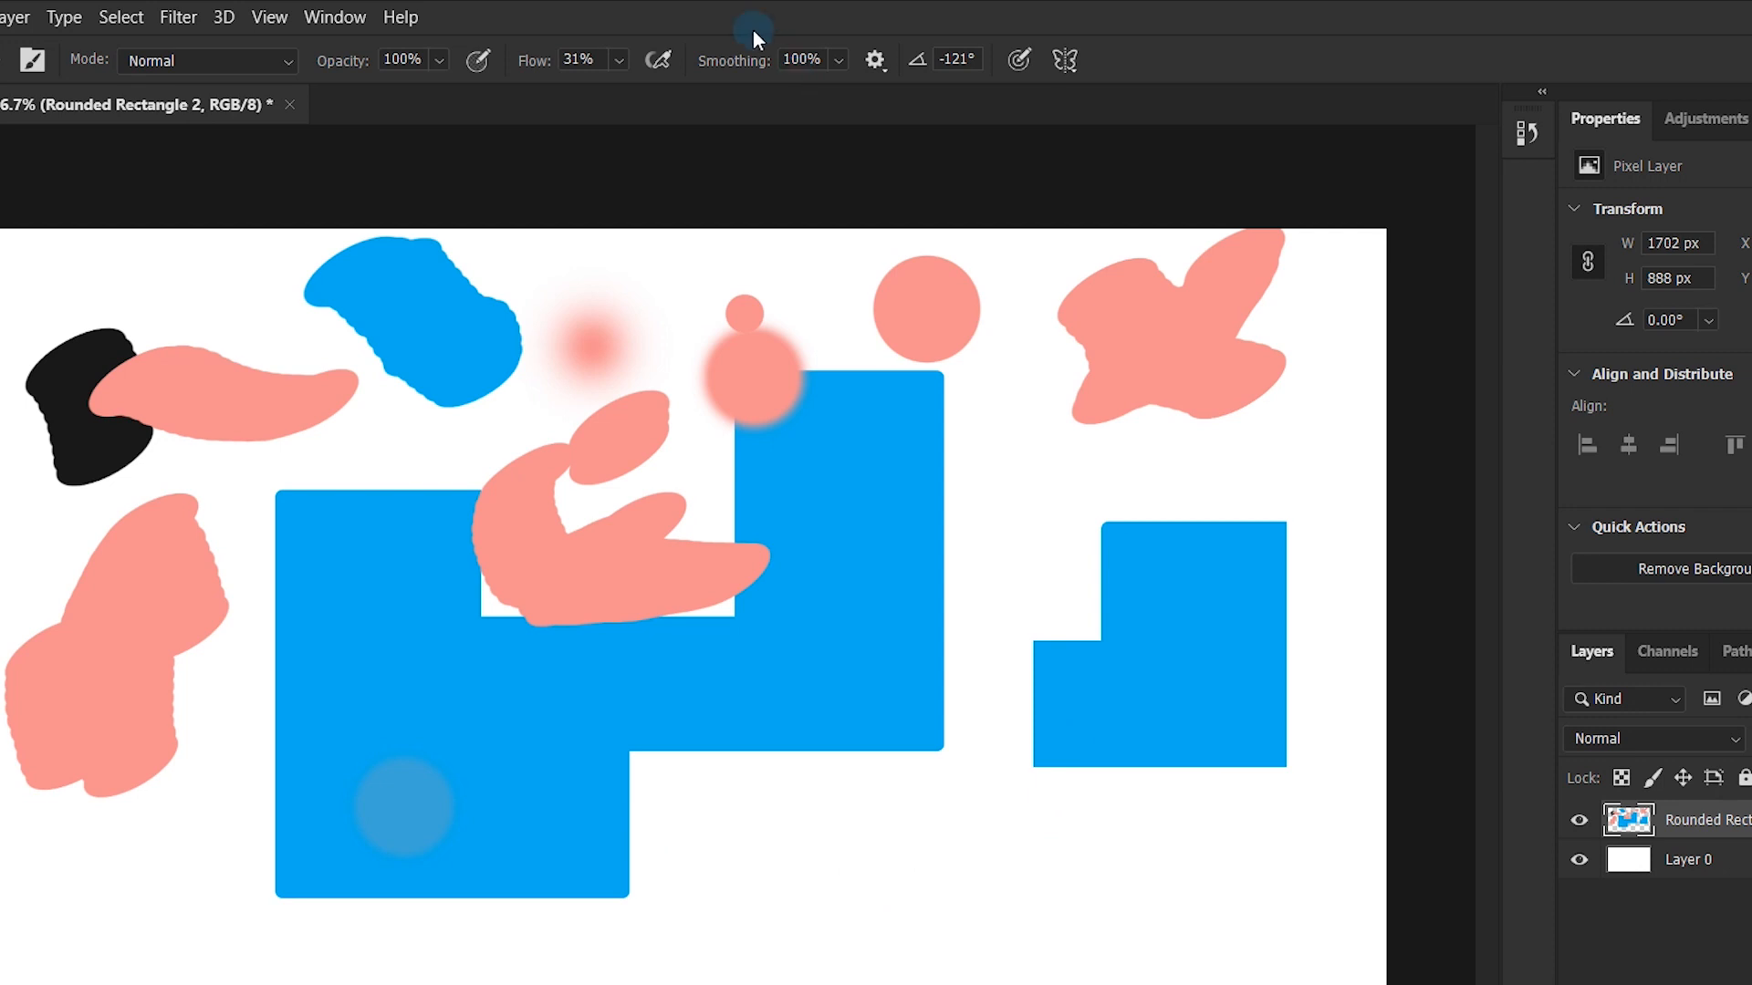
- Set the brush smoothing to 0%
left_click(838, 60)
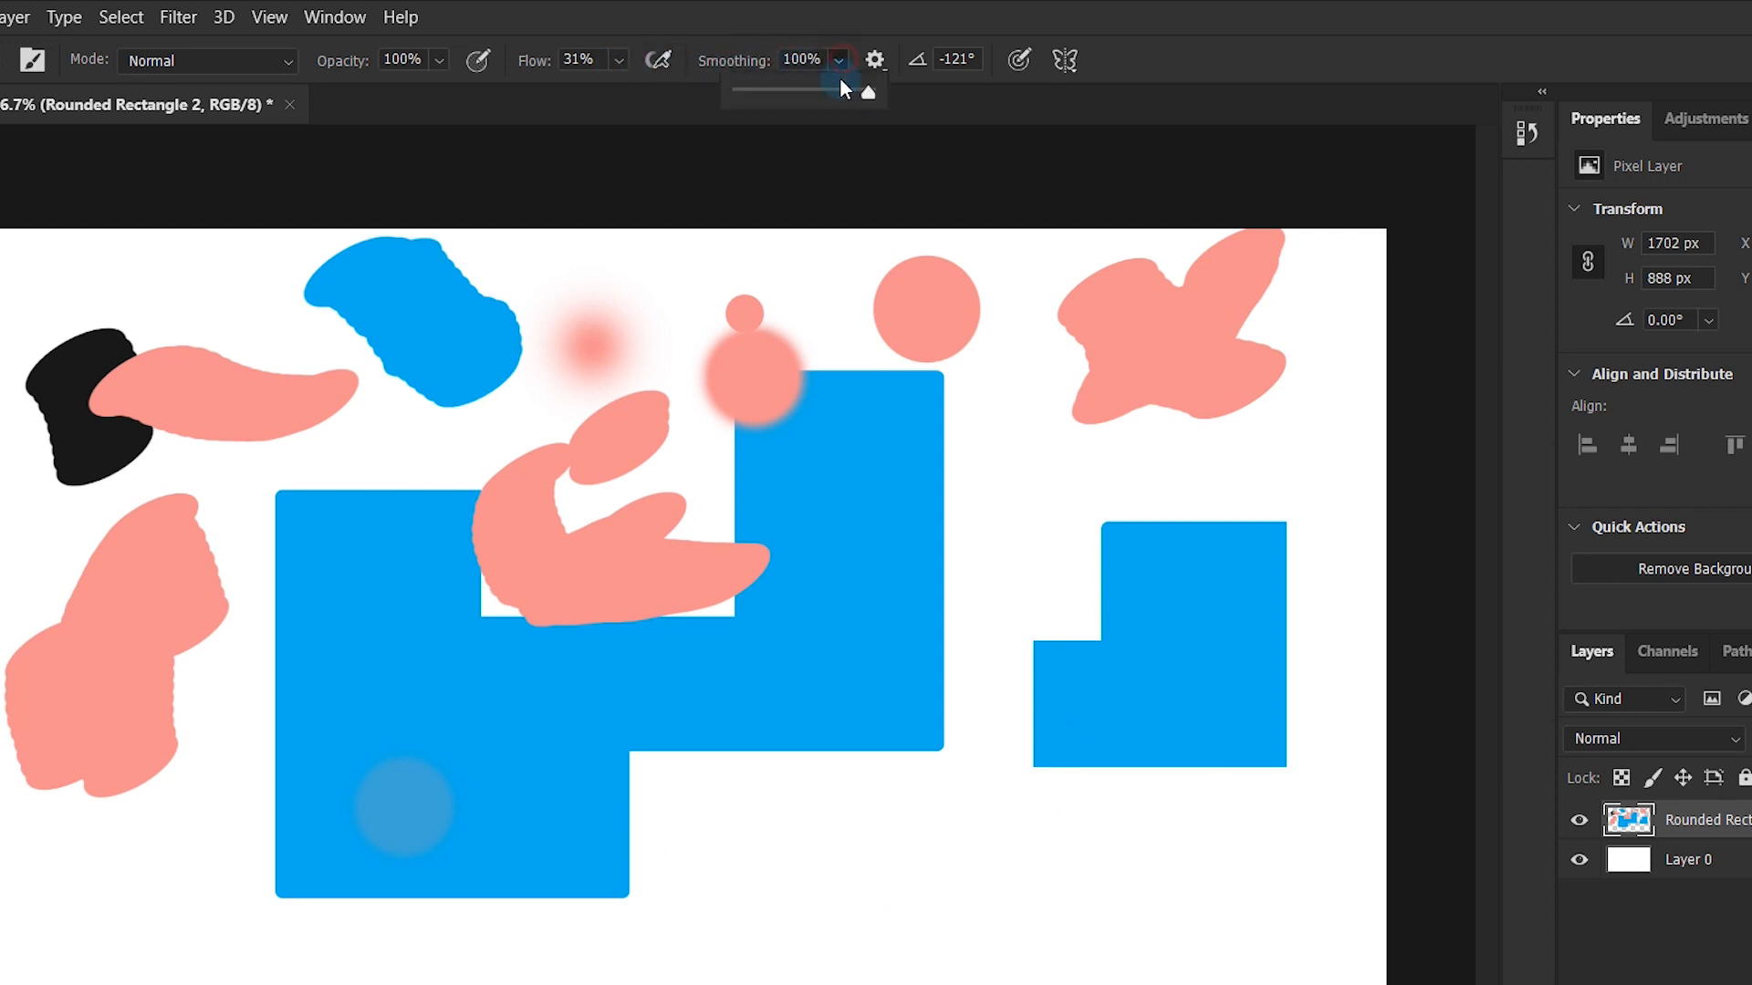
left_click_drag(857, 89, 634, 129)
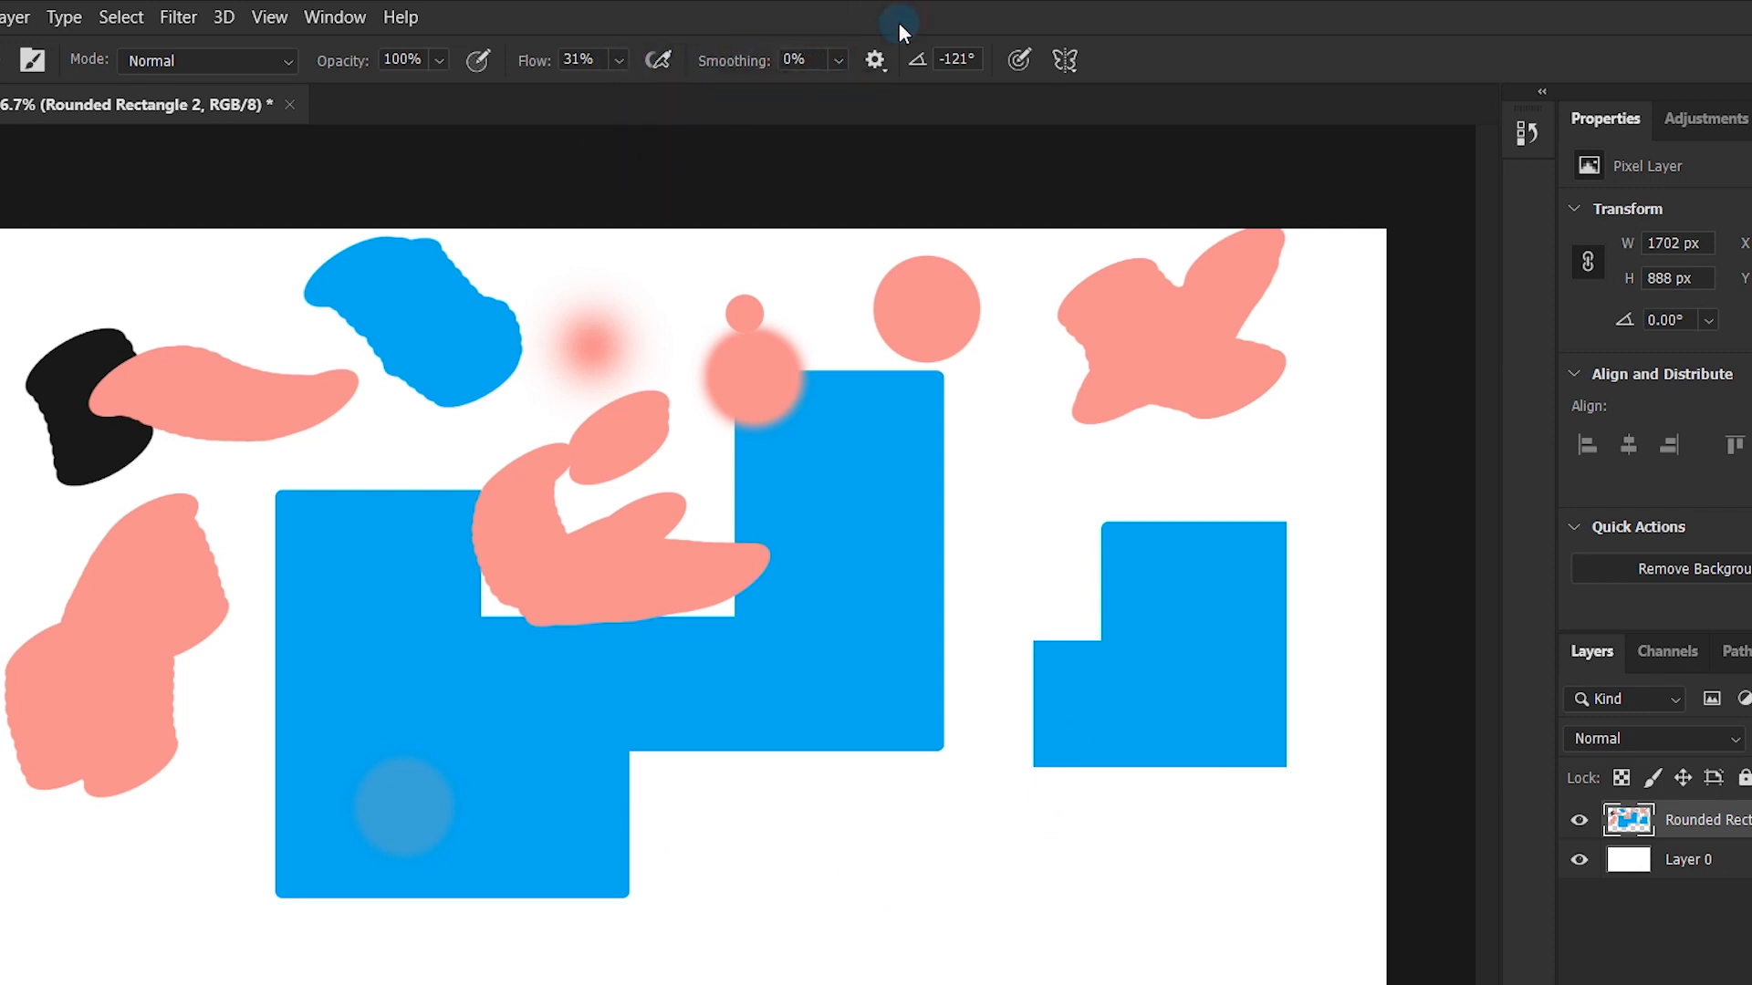
- Set the brush flow to 100% and look over the brush blending modes, keeping Normal
left_click(619, 60)
left_click(646, 91)
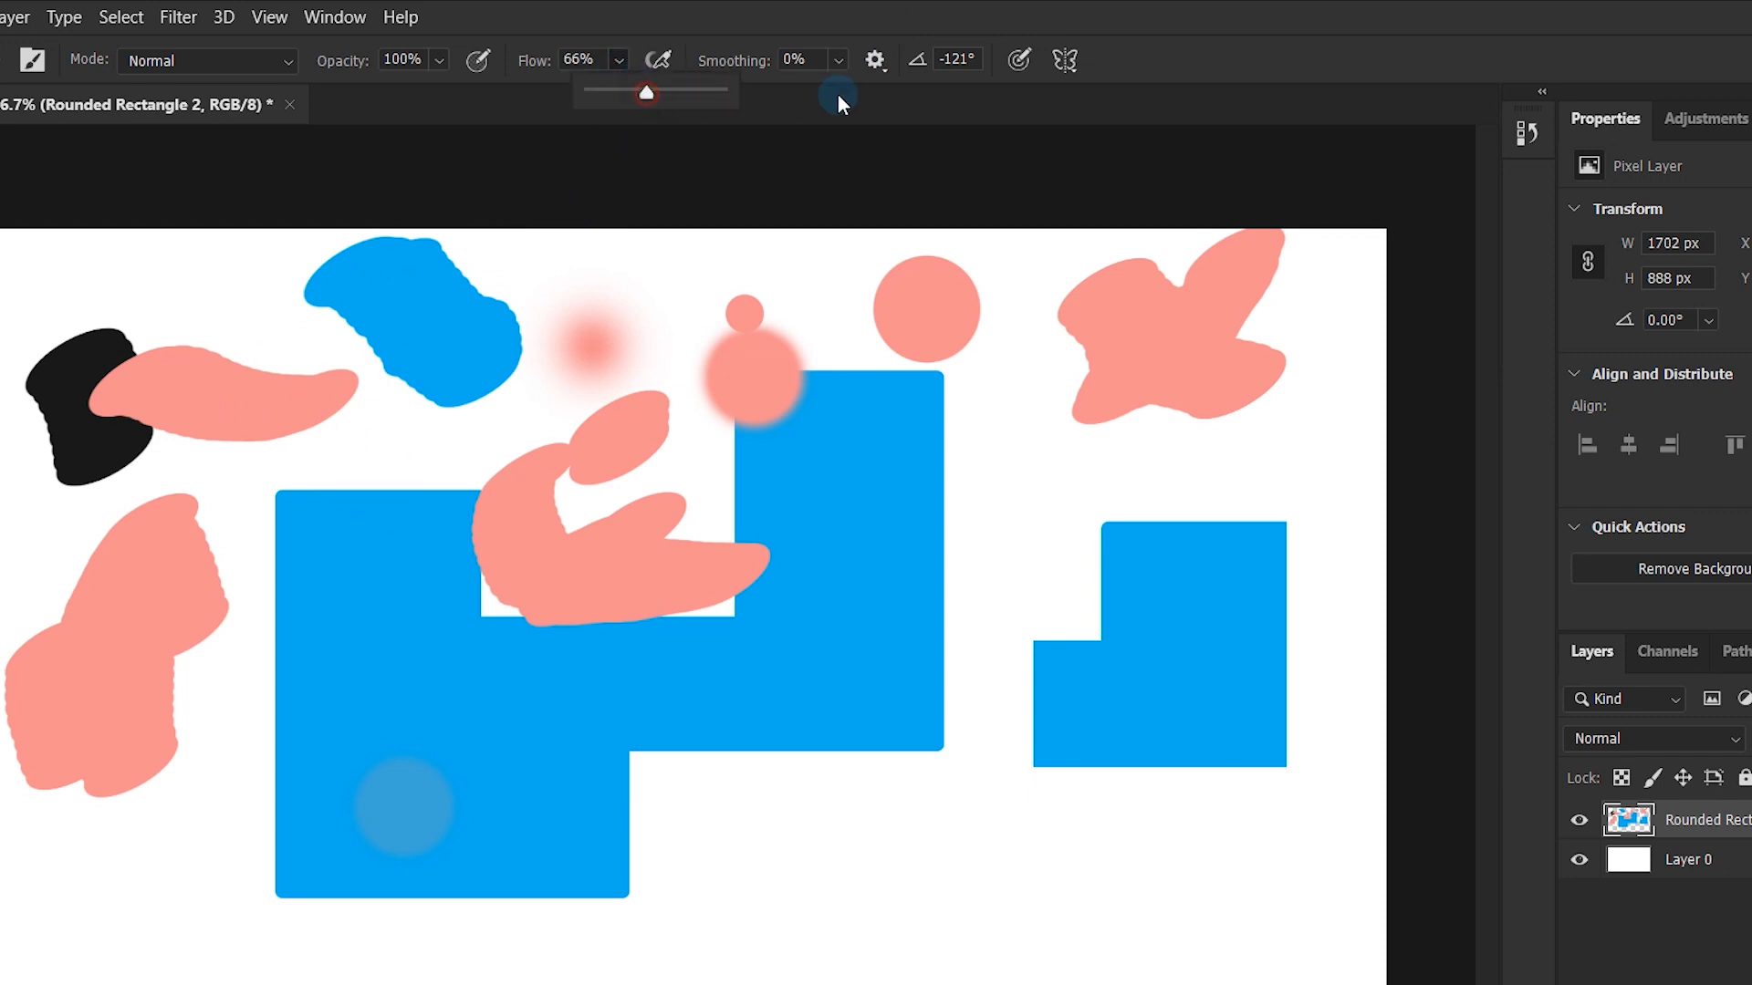
left_click(585, 15)
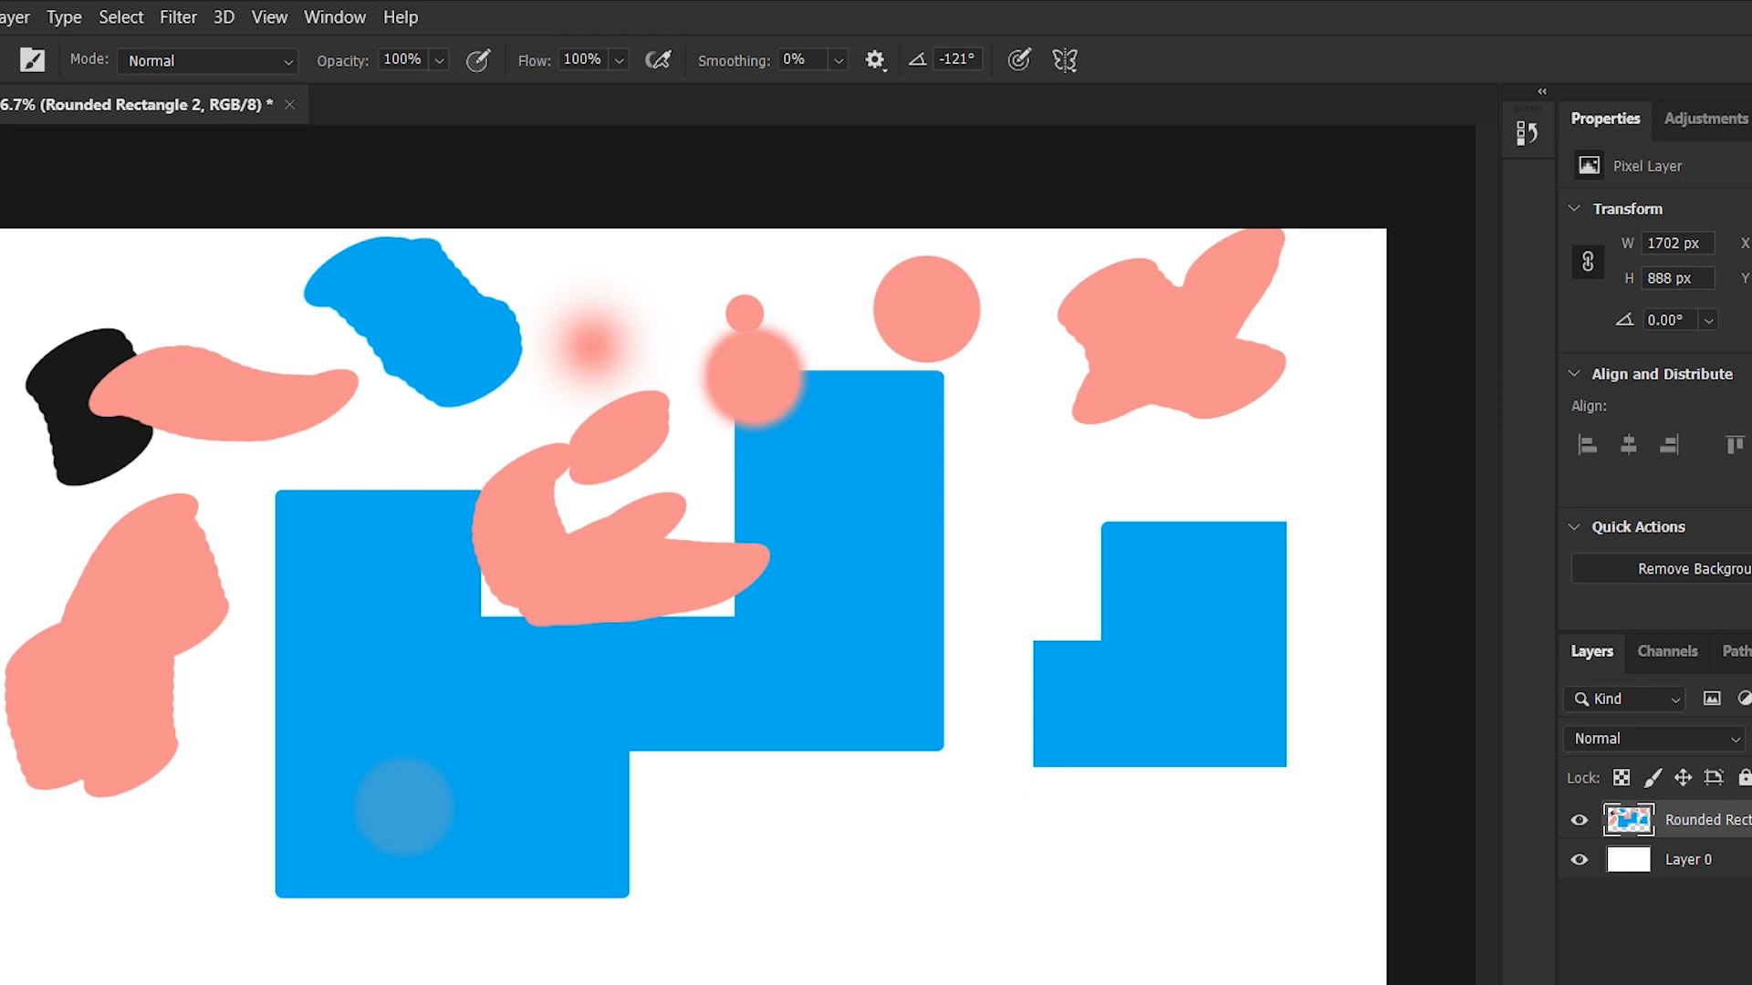
left_click(287, 62)
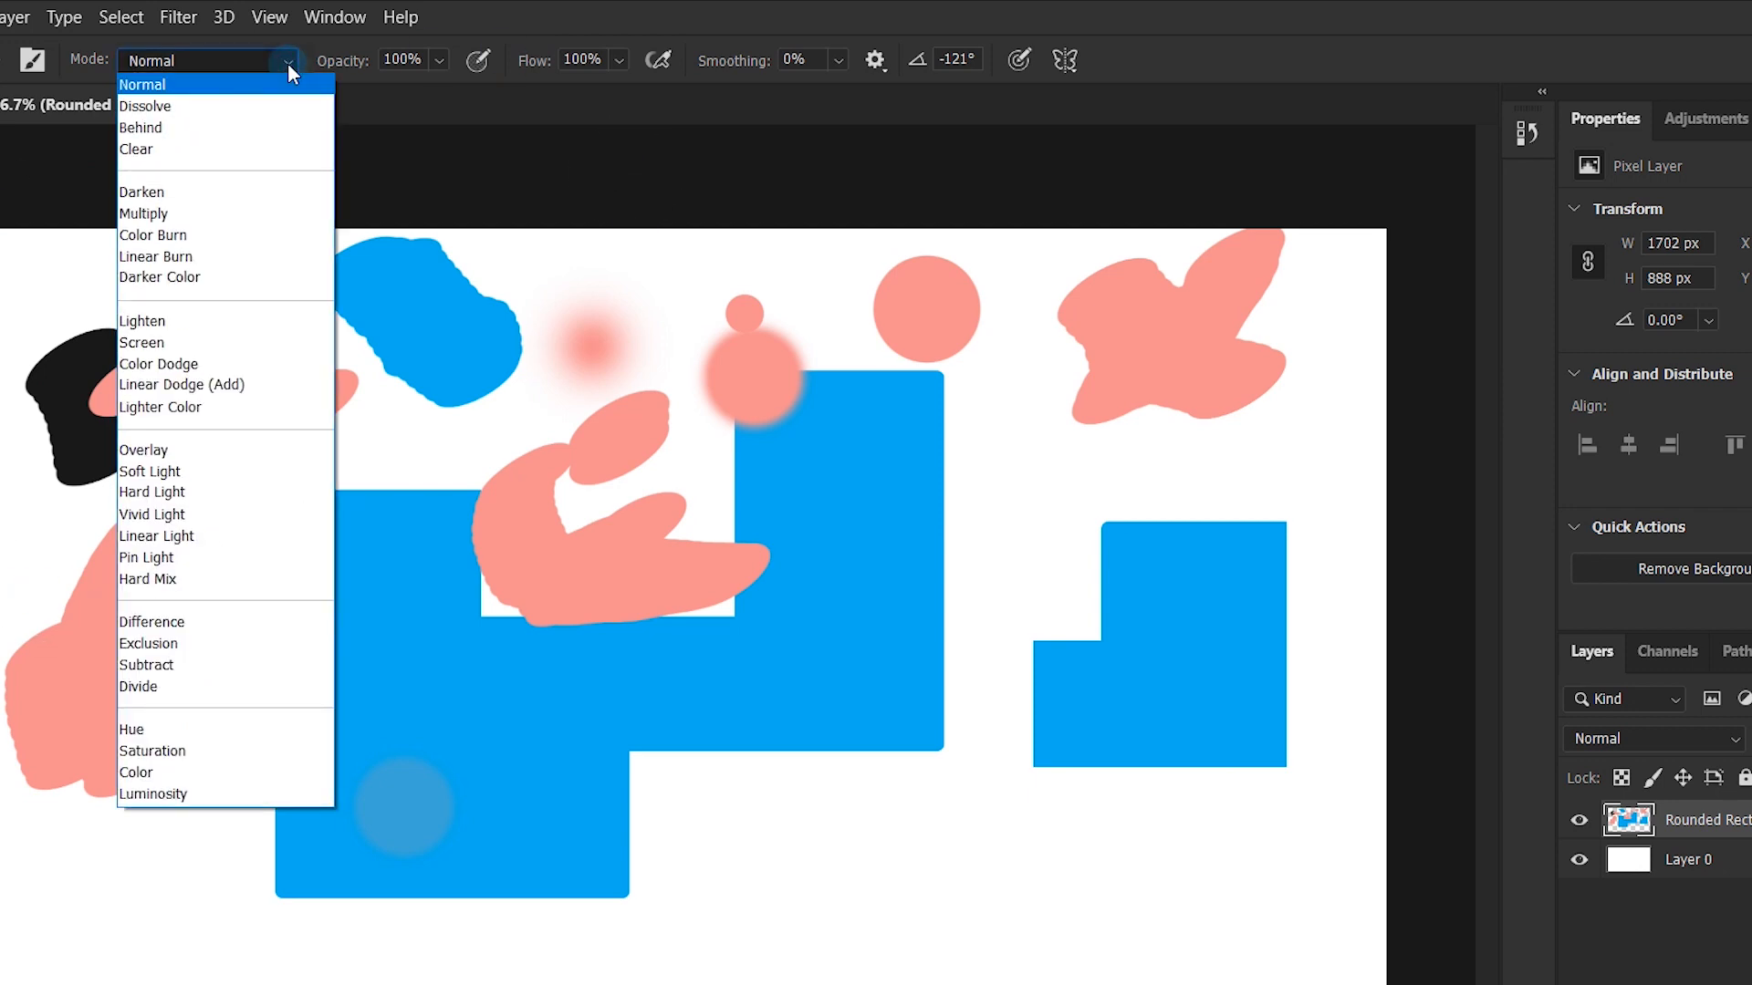
left_click(289, 63)
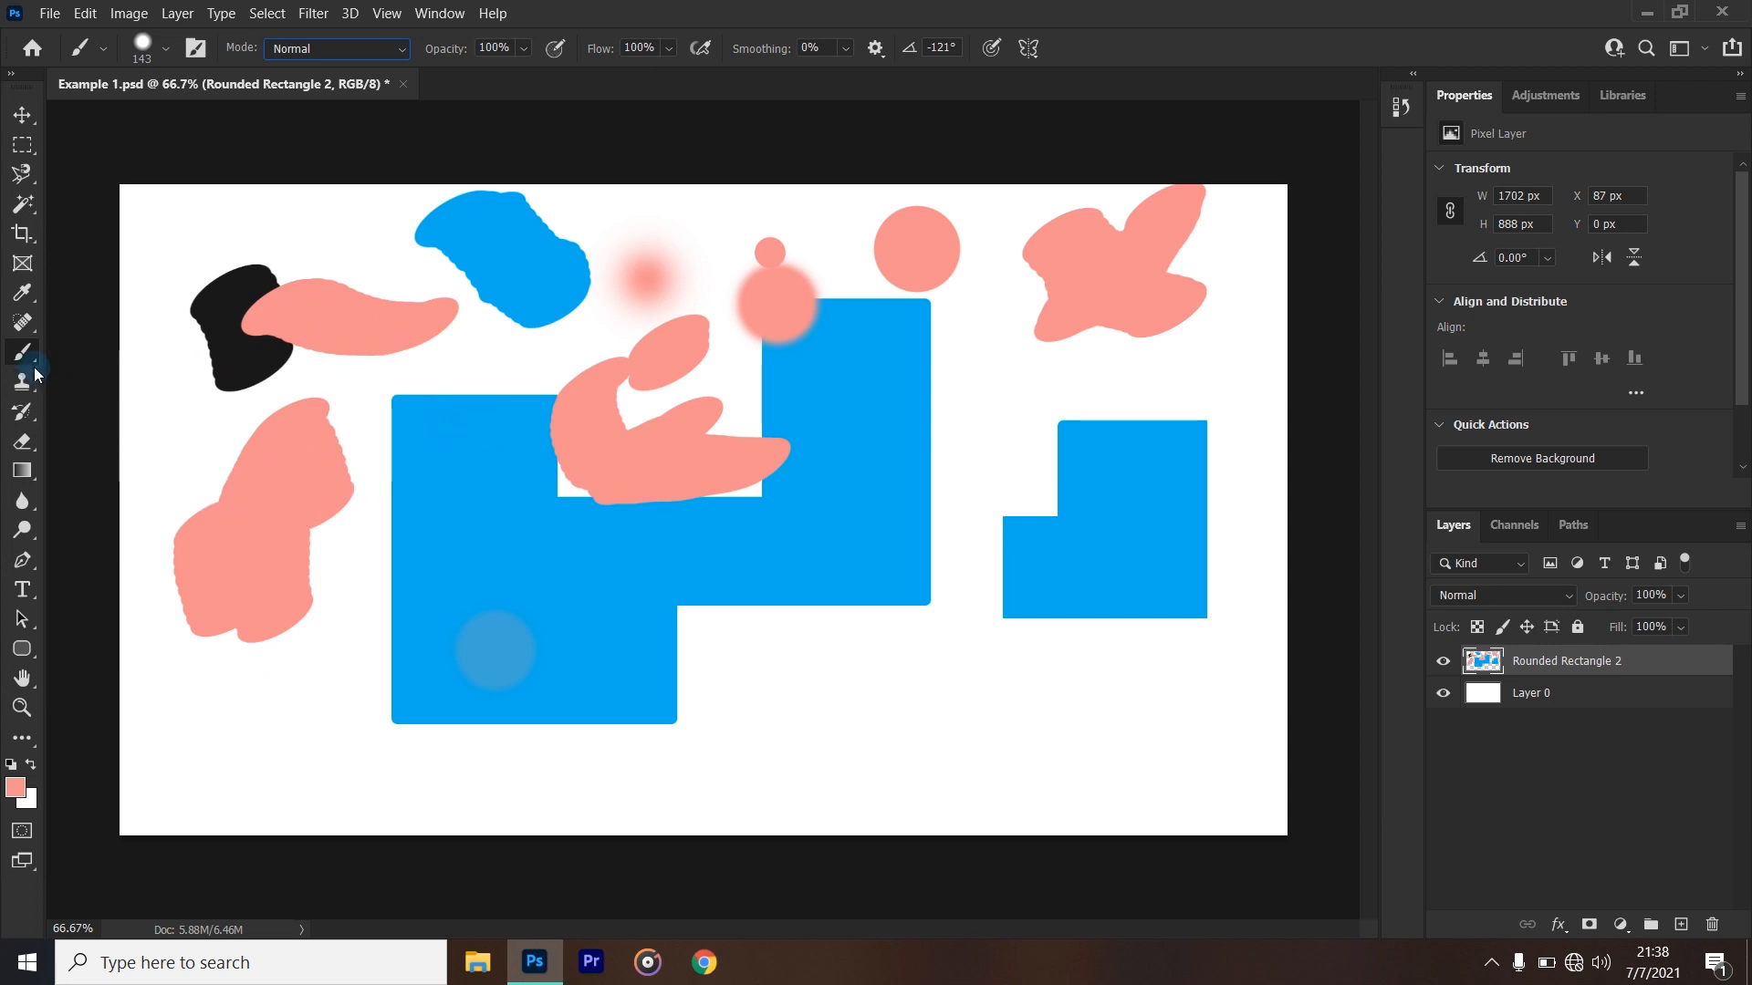
- Erase the black, blue and pink blobs around the canvas and most of the pink stroke on the large blue shape
left_click(37, 441)
left_click_drag(609, 383, 671, 407)
mouse_move(605, 292)
left_mouse_down()
mouse_move(550, 293)
mouse_move(537, 234)
mouse_move(449, 222)
mouse_move(465, 264)
mouse_move(508, 290)
mouse_move(388, 333)
mouse_move(230, 344)
mouse_move(394, 292)
mouse_move(274, 302)
mouse_move(190, 367)
mouse_move(152, 557)
mouse_move(224, 595)
mouse_move(262, 644)
mouse_move(307, 393)
mouse_move(285, 523)
mouse_move(274, 473)
left_mouse_up()
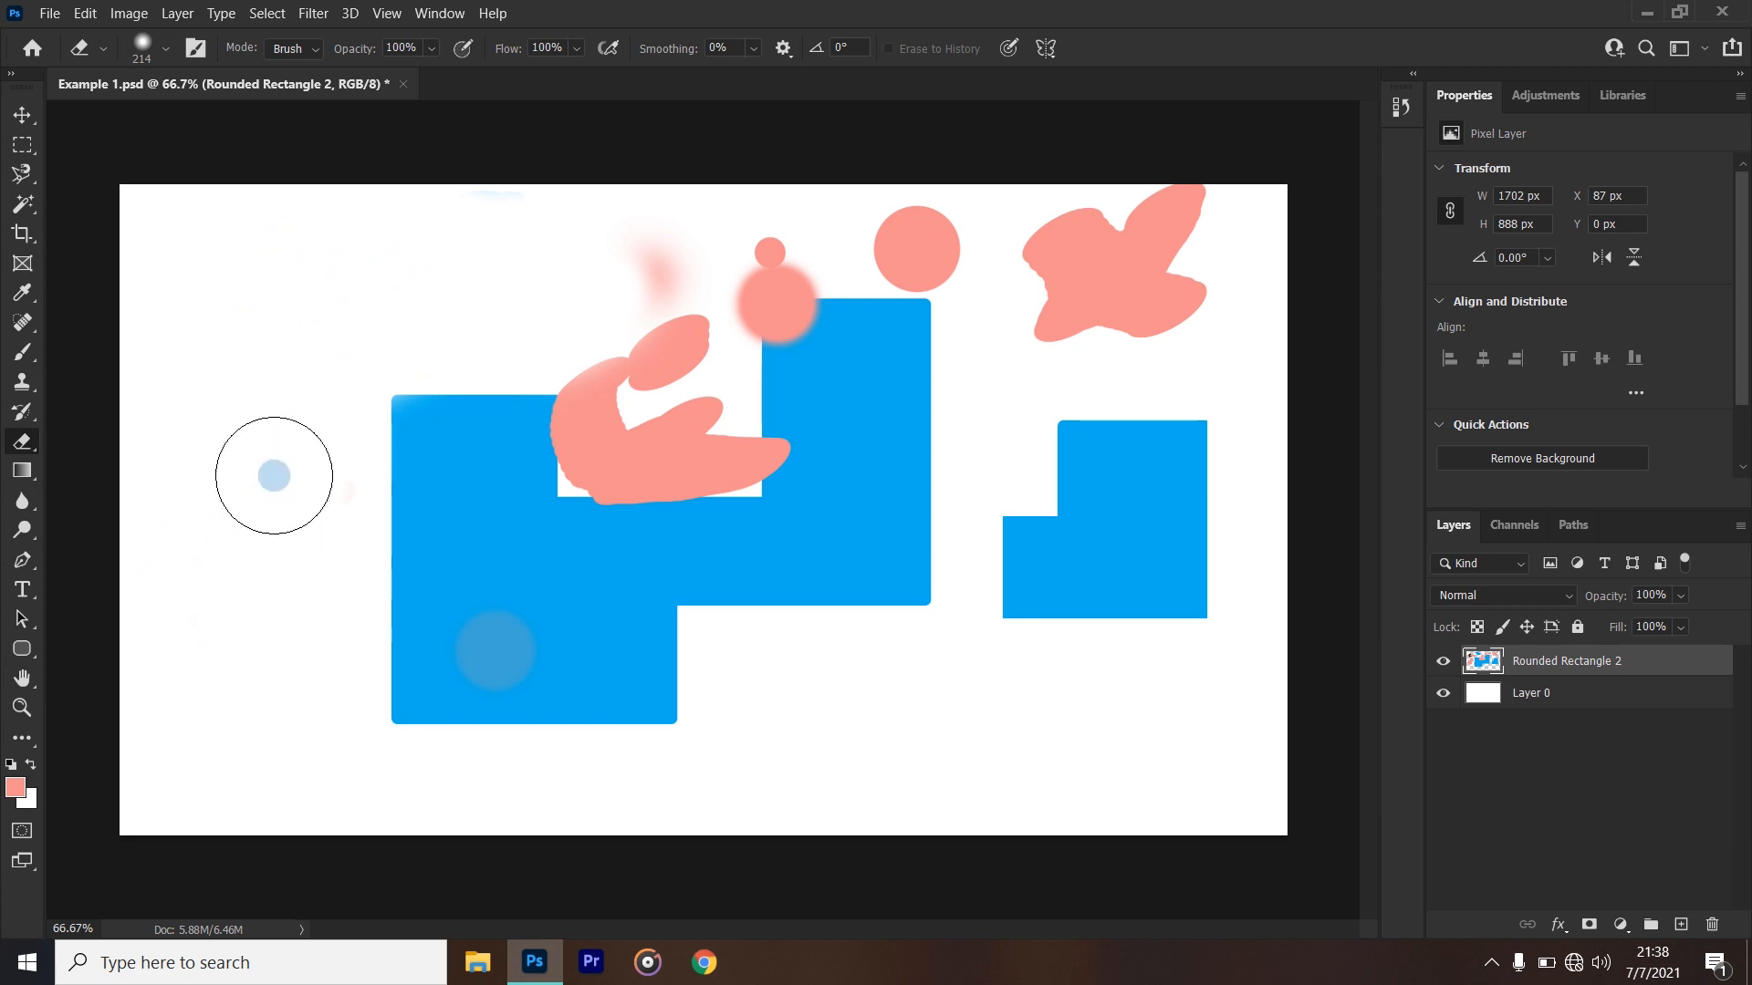
mouse_move(1185, 243)
left_mouse_down()
mouse_move(1022, 298)
mouse_move(1162, 223)
mouse_move(1136, 224)
mouse_move(1200, 263)
mouse_move(1113, 311)
mouse_move(933, 224)
mouse_move(832, 223)
mouse_move(536, 287)
mouse_move(803, 230)
mouse_move(952, 252)
mouse_move(690, 247)
mouse_move(645, 434)
mouse_move(614, 414)
mouse_move(635, 294)
mouse_move(682, 238)
mouse_move(707, 274)
mouse_move(713, 423)
left_mouse_up()
right_click(810, 502, "alt")
left_click_drag(773, 507, 769, 505)
mouse_move(701, 364)
left_mouse_down()
mouse_move(701, 289)
mouse_move(742, 480)
mouse_move(742, 403)
mouse_move(742, 453)
mouse_move(586, 477)
mouse_move(553, 415)
mouse_move(566, 429)
mouse_move(730, 371)
mouse_move(724, 450)
mouse_move(606, 461)
mouse_move(621, 364)
mouse_move(696, 407)
mouse_move(697, 434)
mouse_move(741, 430)
mouse_move(720, 419)
mouse_move(724, 434)
mouse_move(741, 404)
left_mouse_up()
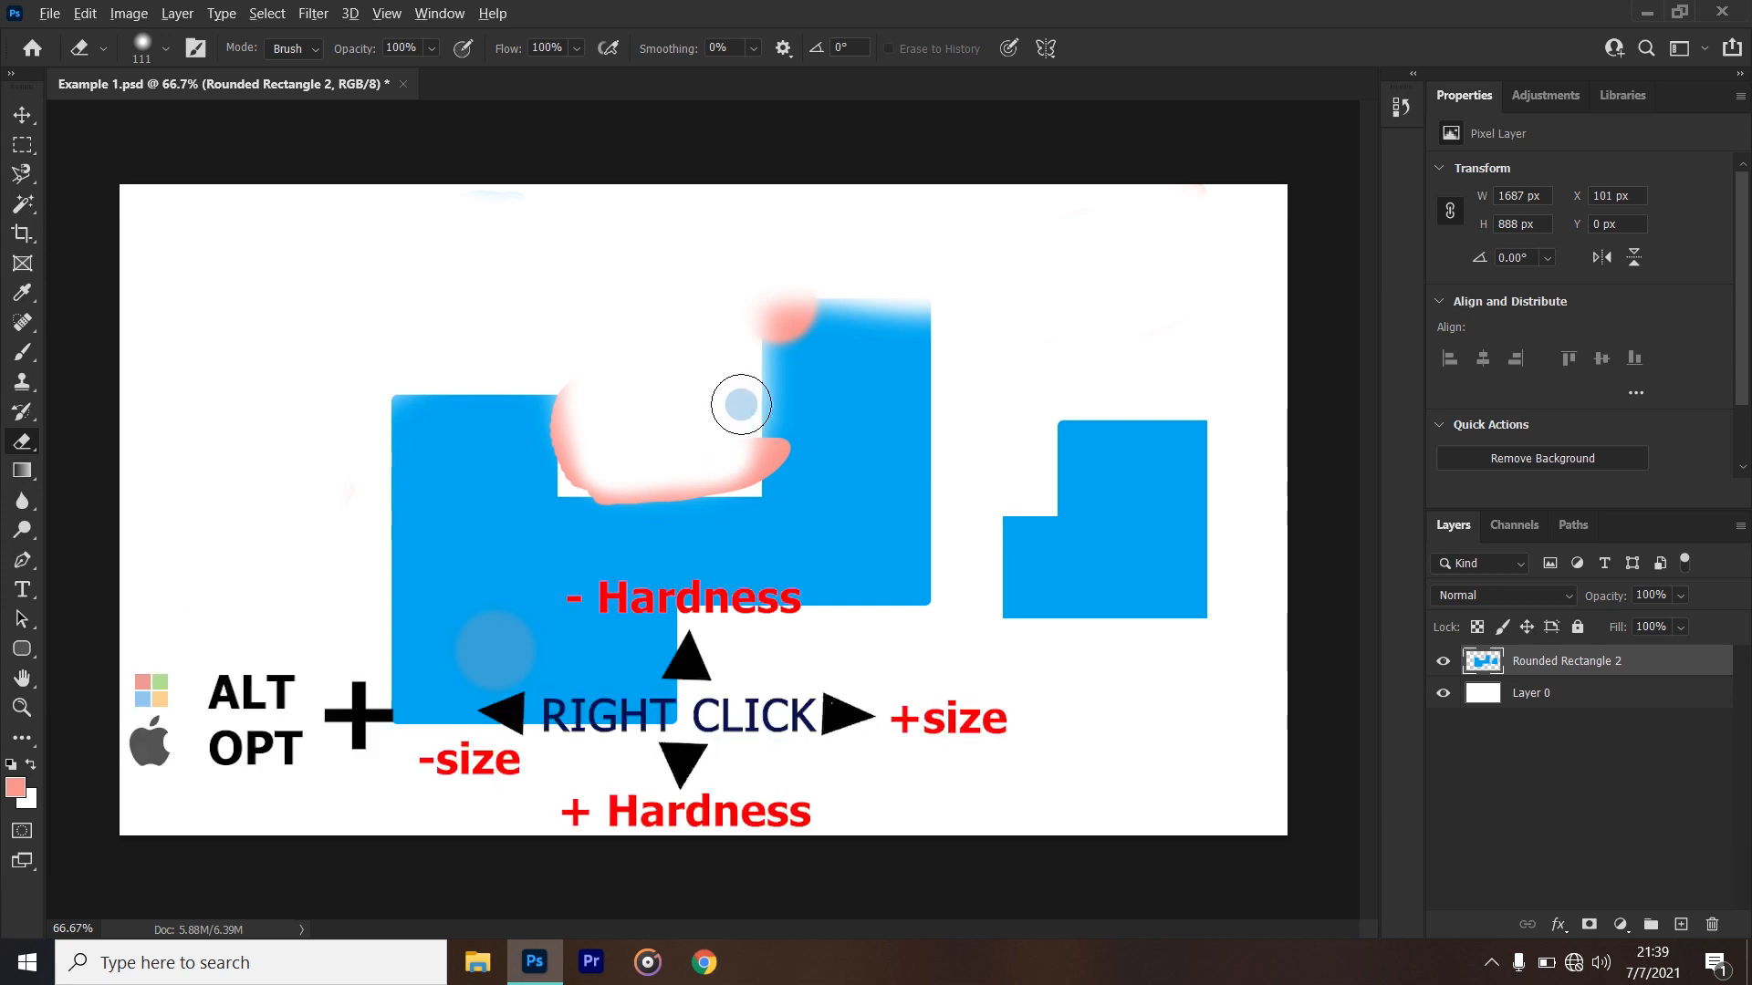
- Practise changing the eraser tip's diameter and hardness directly on the canvas, ending with a 62 px diameter
right_click(827, 399, "alt")
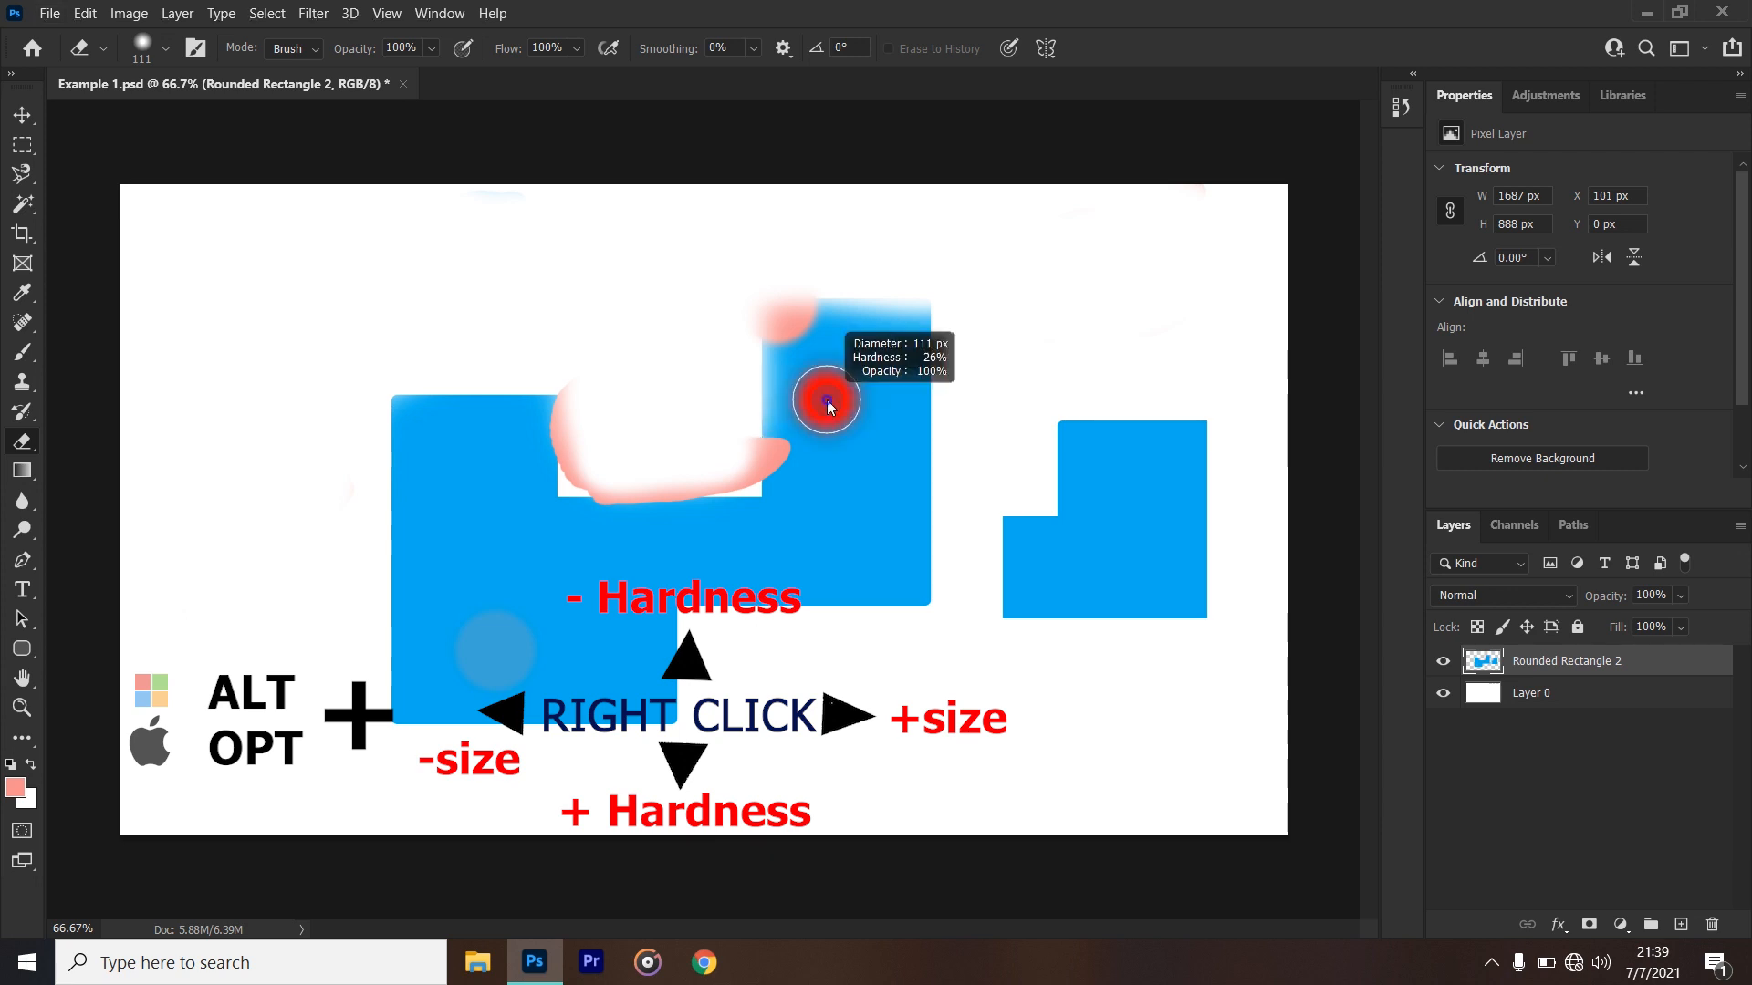
mouse_move(826, 400)
left_mouse_down()
mouse_move(807, 402)
mouse_move(844, 407)
mouse_move(792, 403)
mouse_move(878, 430)
mouse_move(1077, 410)
mouse_move(852, 396)
left_mouse_up()
left_click_drag(828, 276, 825, 398)
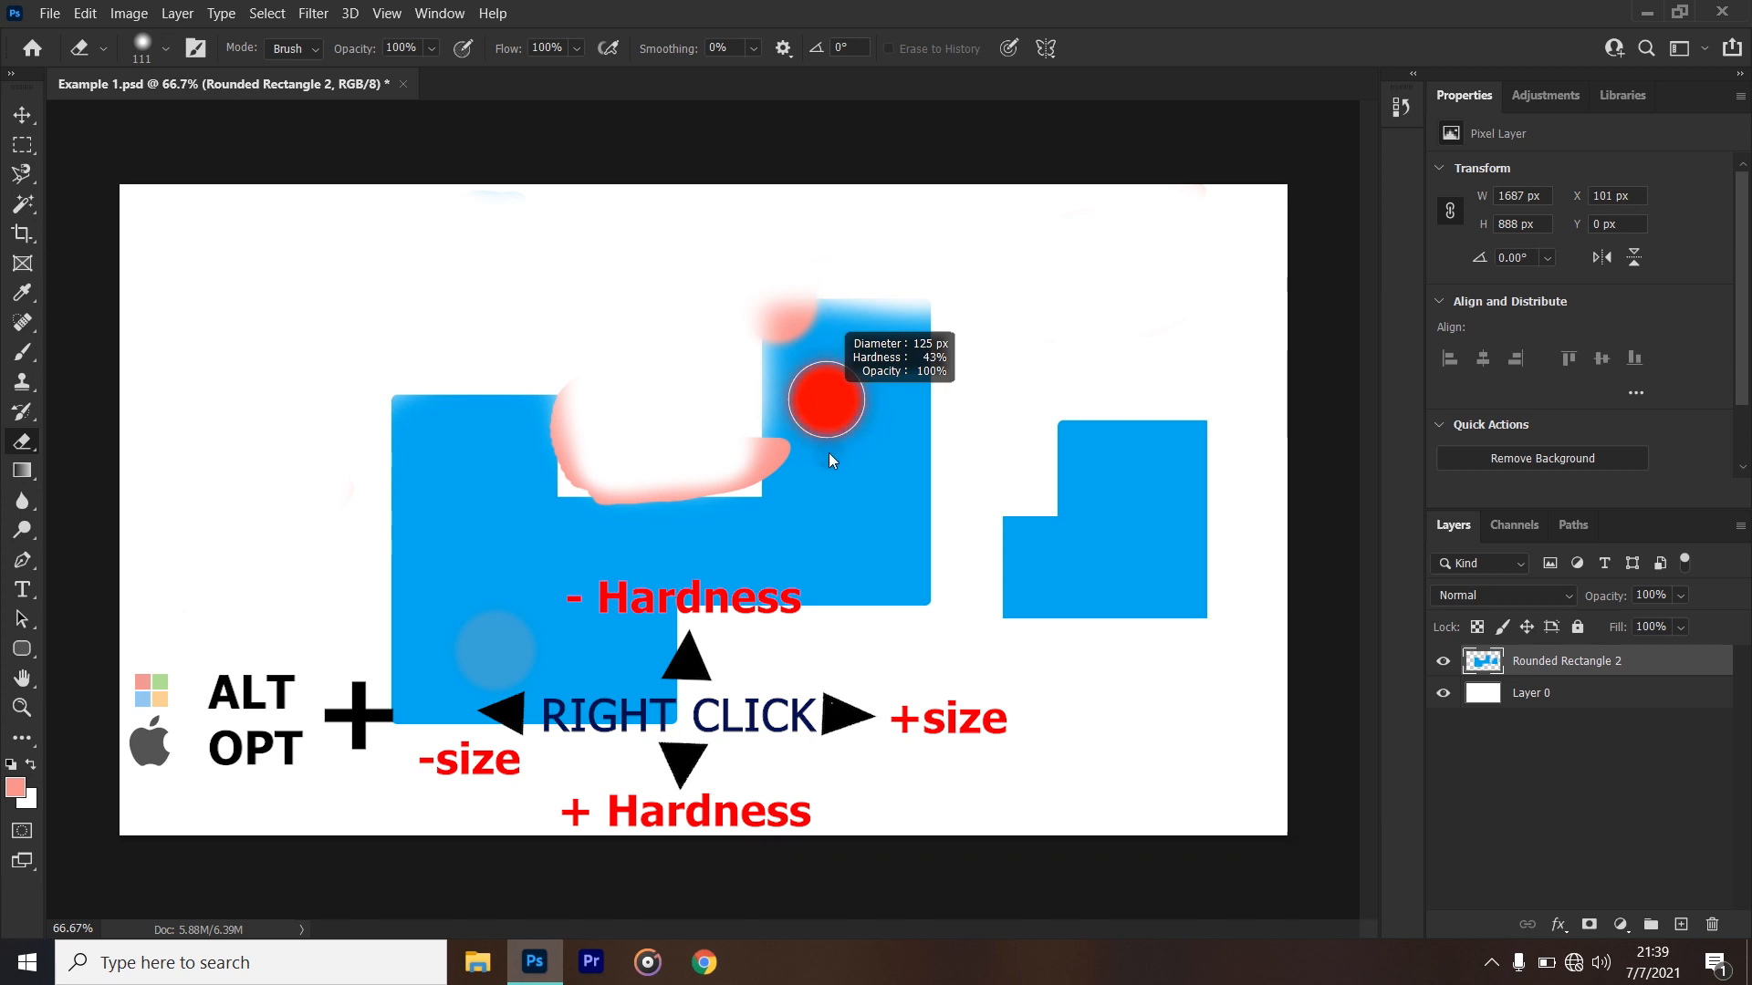
mouse_move(829, 495)
left_mouse_down()
mouse_move(812, 277)
mouse_move(819, 489)
mouse_move(877, 562)
left_mouse_up()
right_click(981, 390)
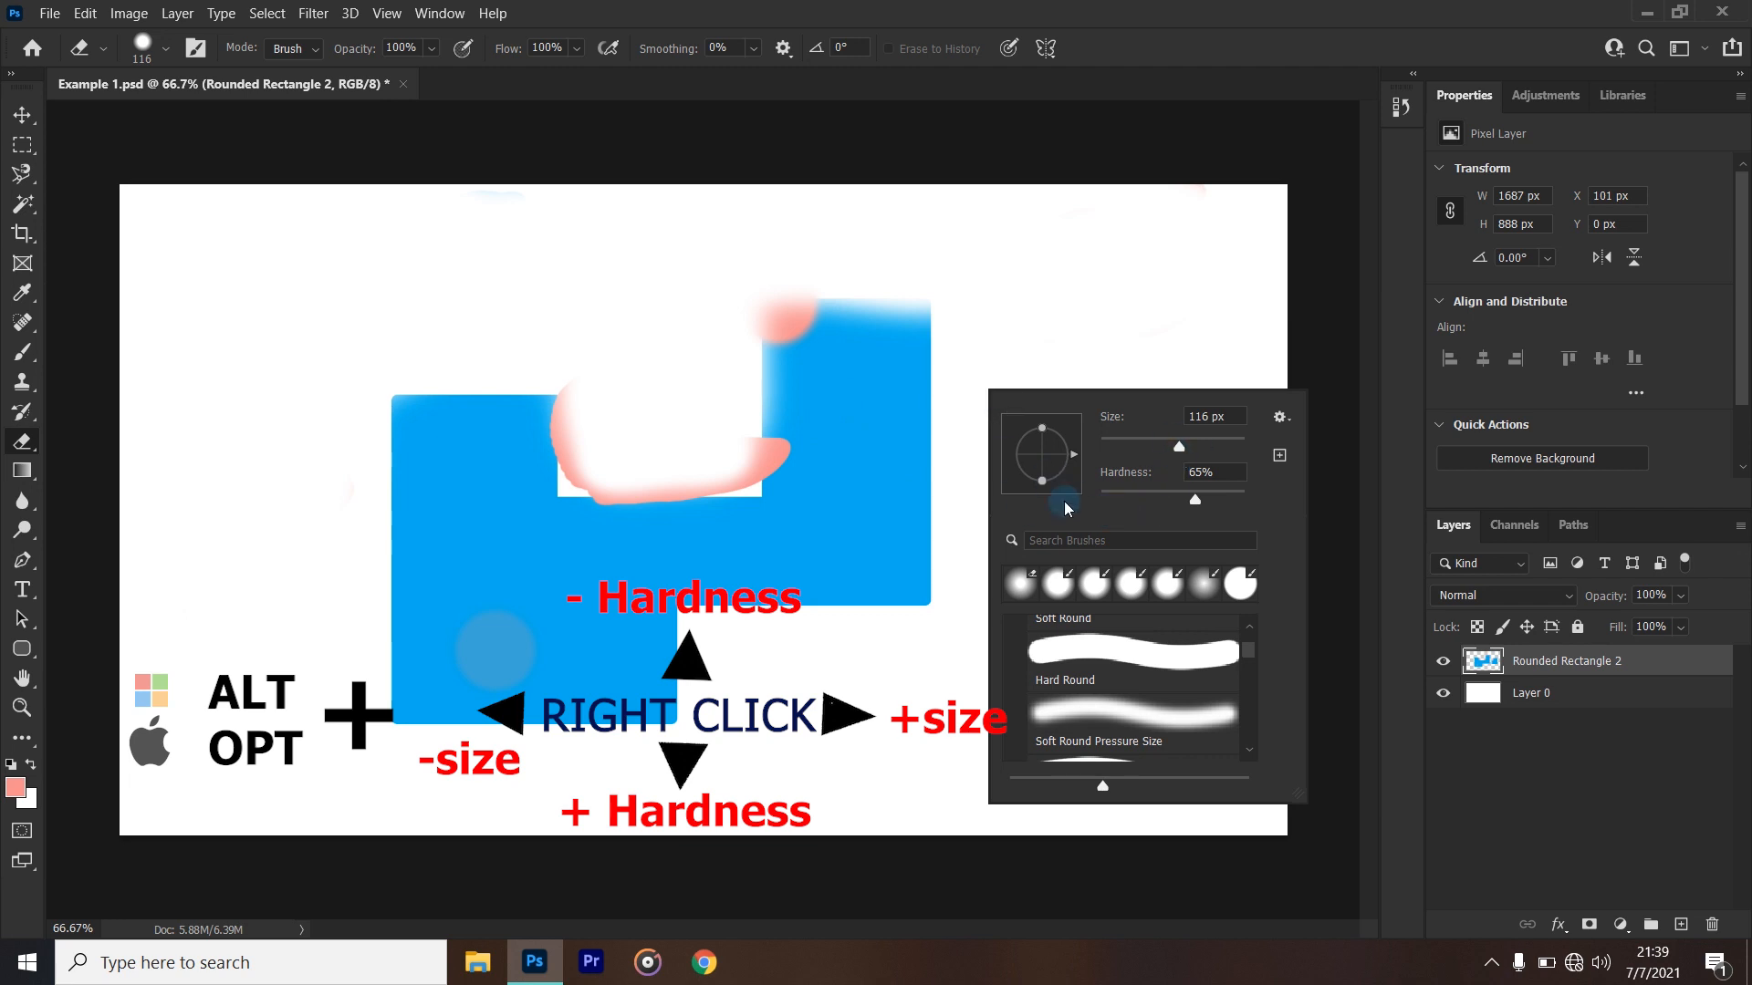
mouse_move(816, 383)
left_mouse_down()
mouse_move(772, 387)
mouse_move(821, 301)
mouse_move(837, 438)
mouse_move(827, 319)
left_mouse_up()
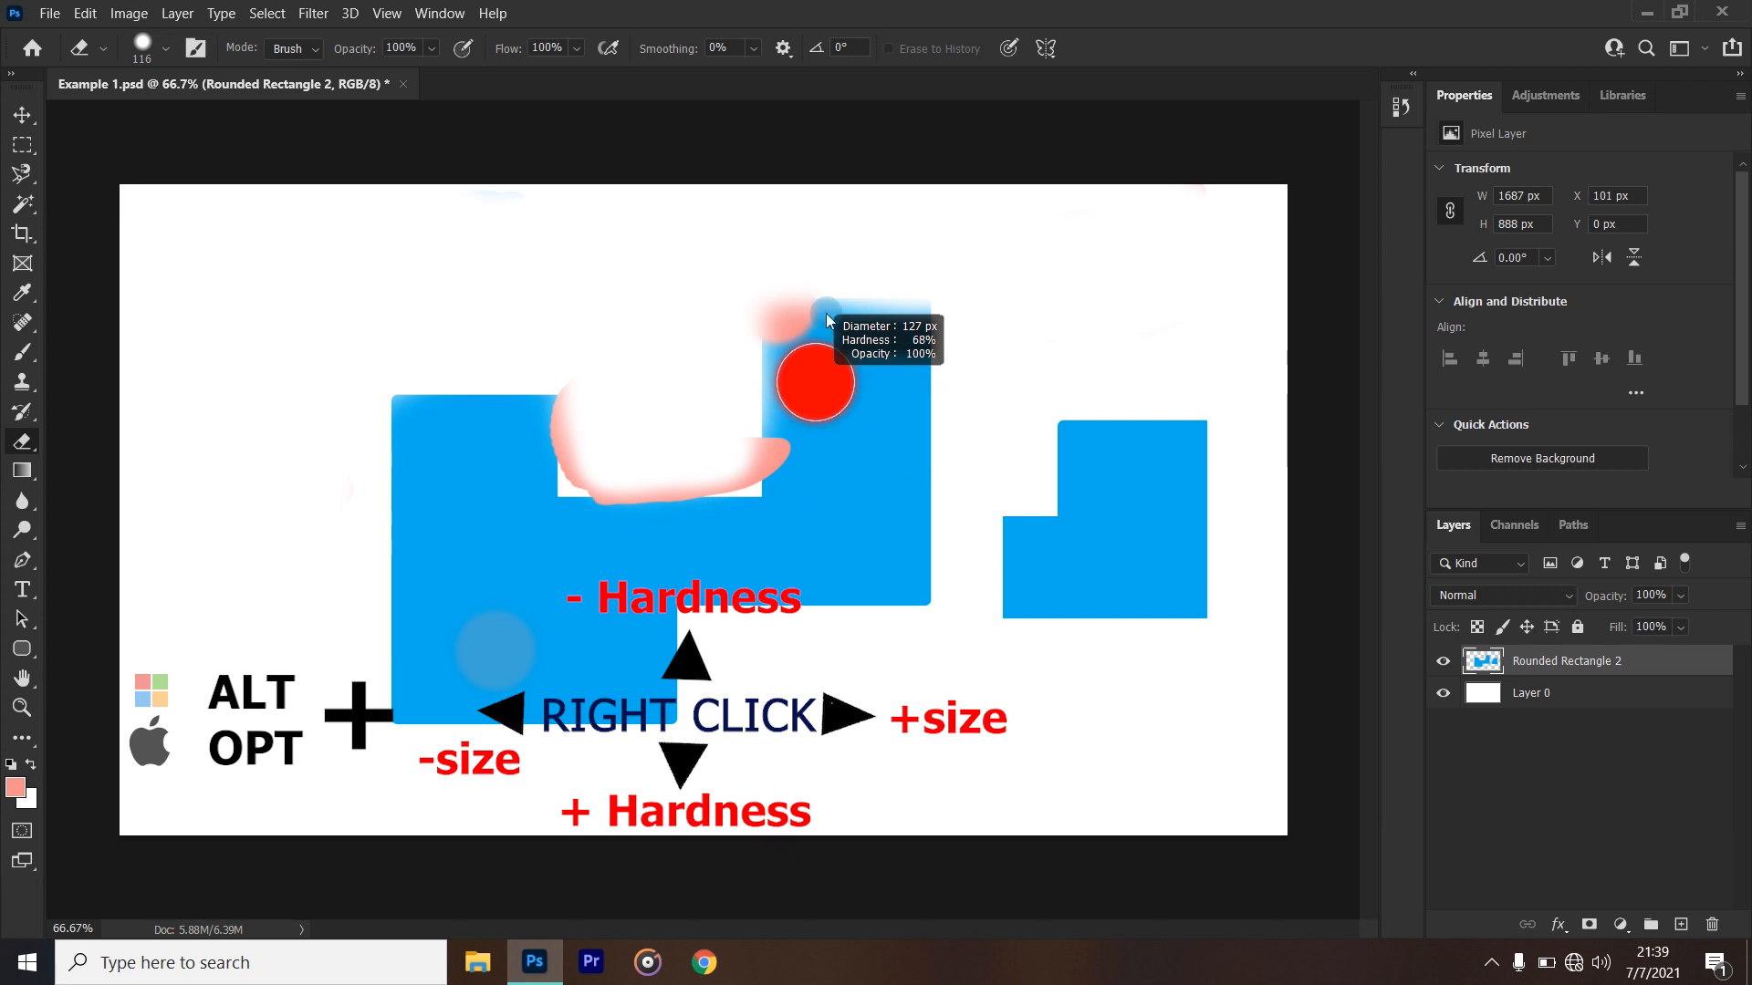
mouse_move(818, 381)
left_mouse_down()
mouse_move(654, 395)
mouse_move(784, 467)
left_mouse_up()
right_click(836, 425)
left_click(1161, 36)
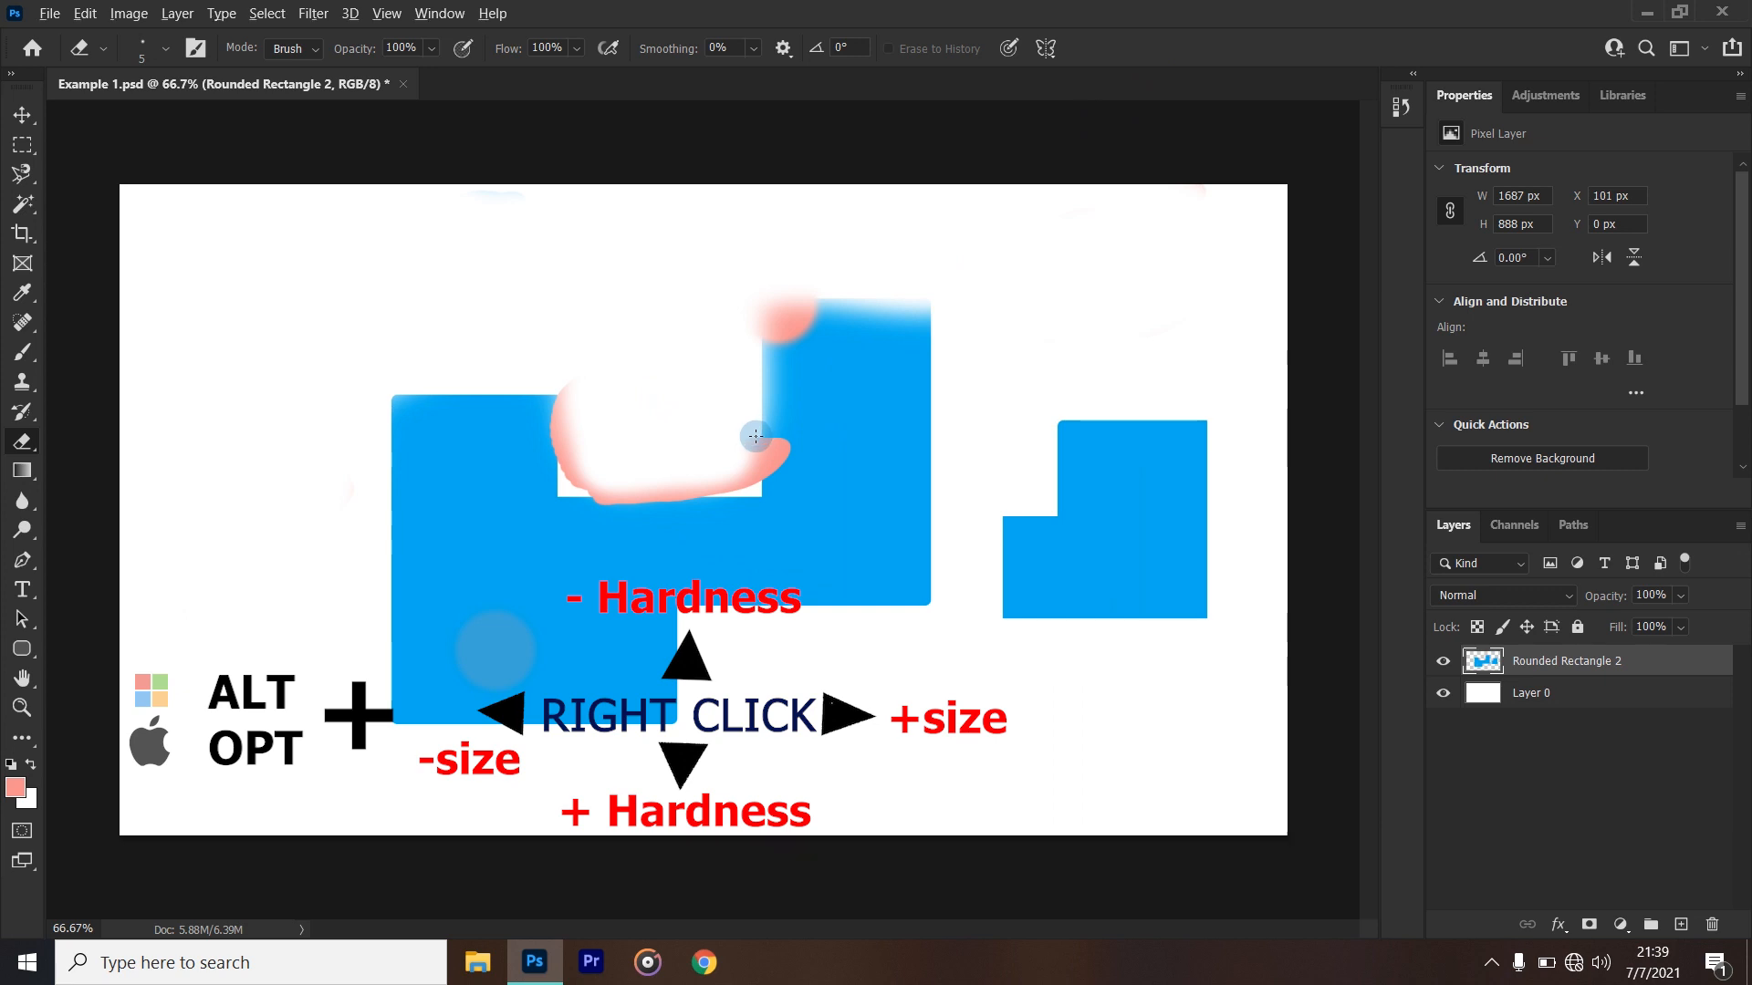
mouse_move(756, 436)
left_mouse_down()
mouse_move(824, 442)
mouse_move(715, 436)
mouse_move(788, 456)
mouse_move(677, 453)
mouse_move(820, 456)
mouse_move(747, 461)
mouse_move(726, 347)
mouse_move(751, 616)
mouse_move(747, 331)
mouse_move(750, 483)
mouse_move(854, 486)
mouse_move(741, 493)
left_mouse_up()
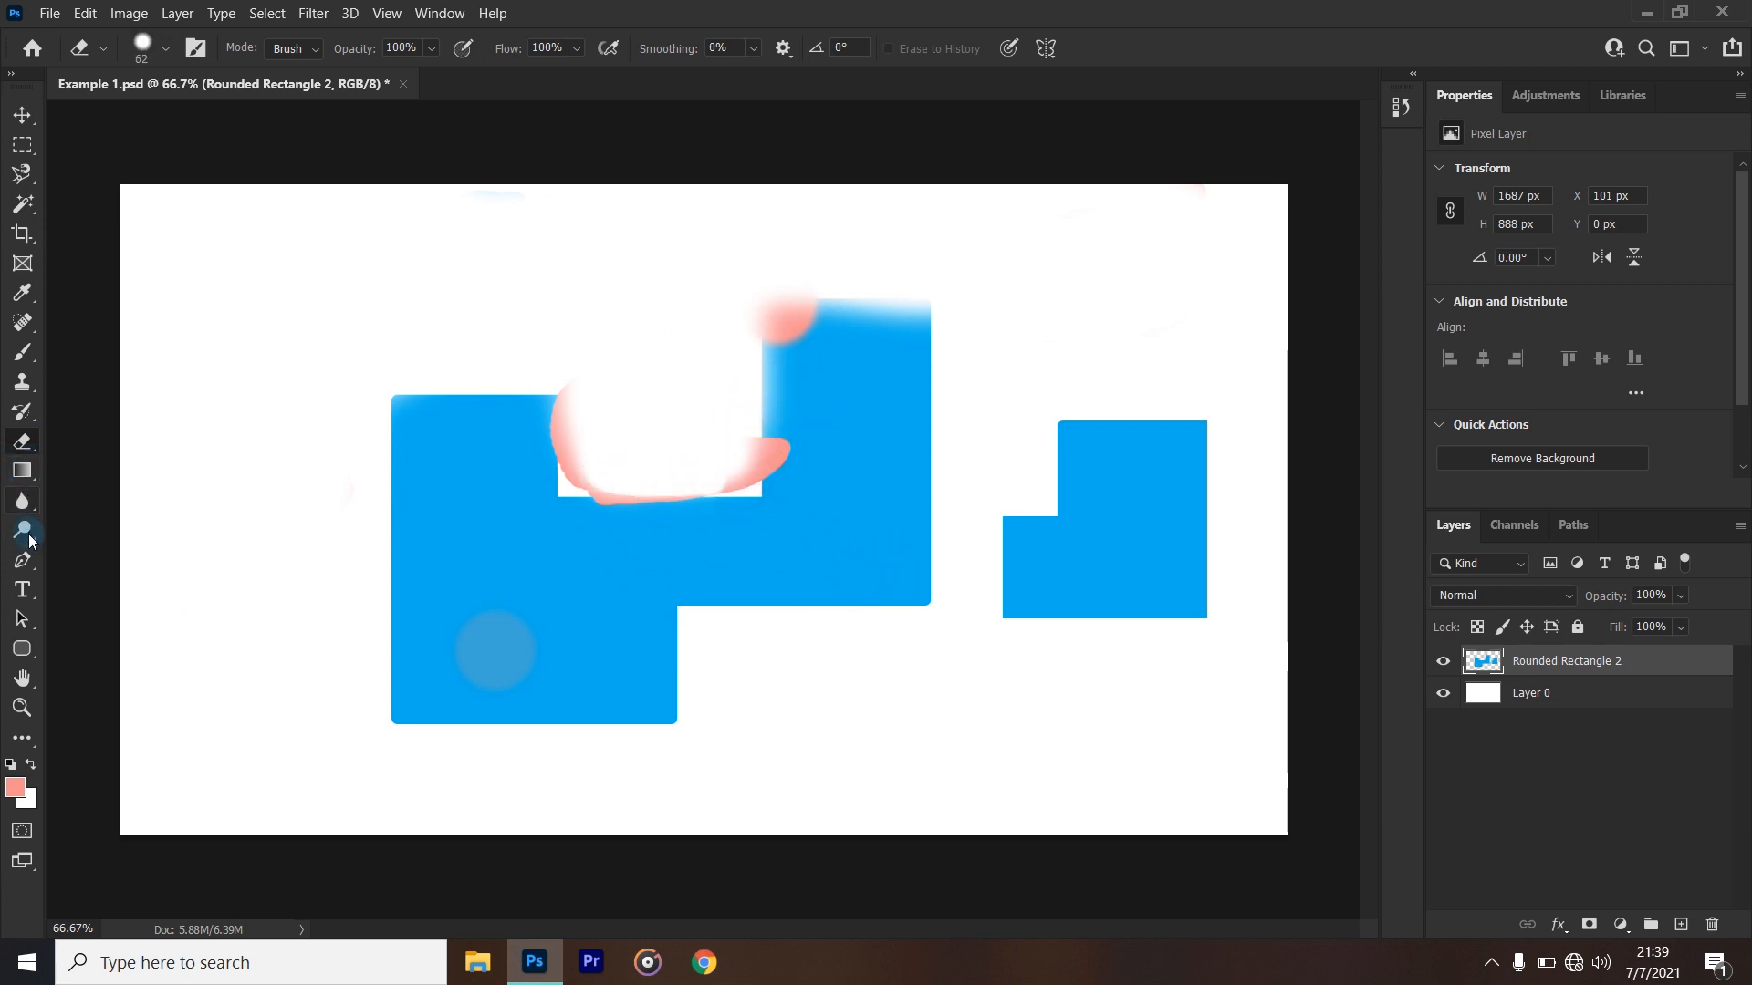
- Try a diagonal and a vertical linear gradient across the canvas, undo both, and switch the gradient type to radial
left_click(18, 473)
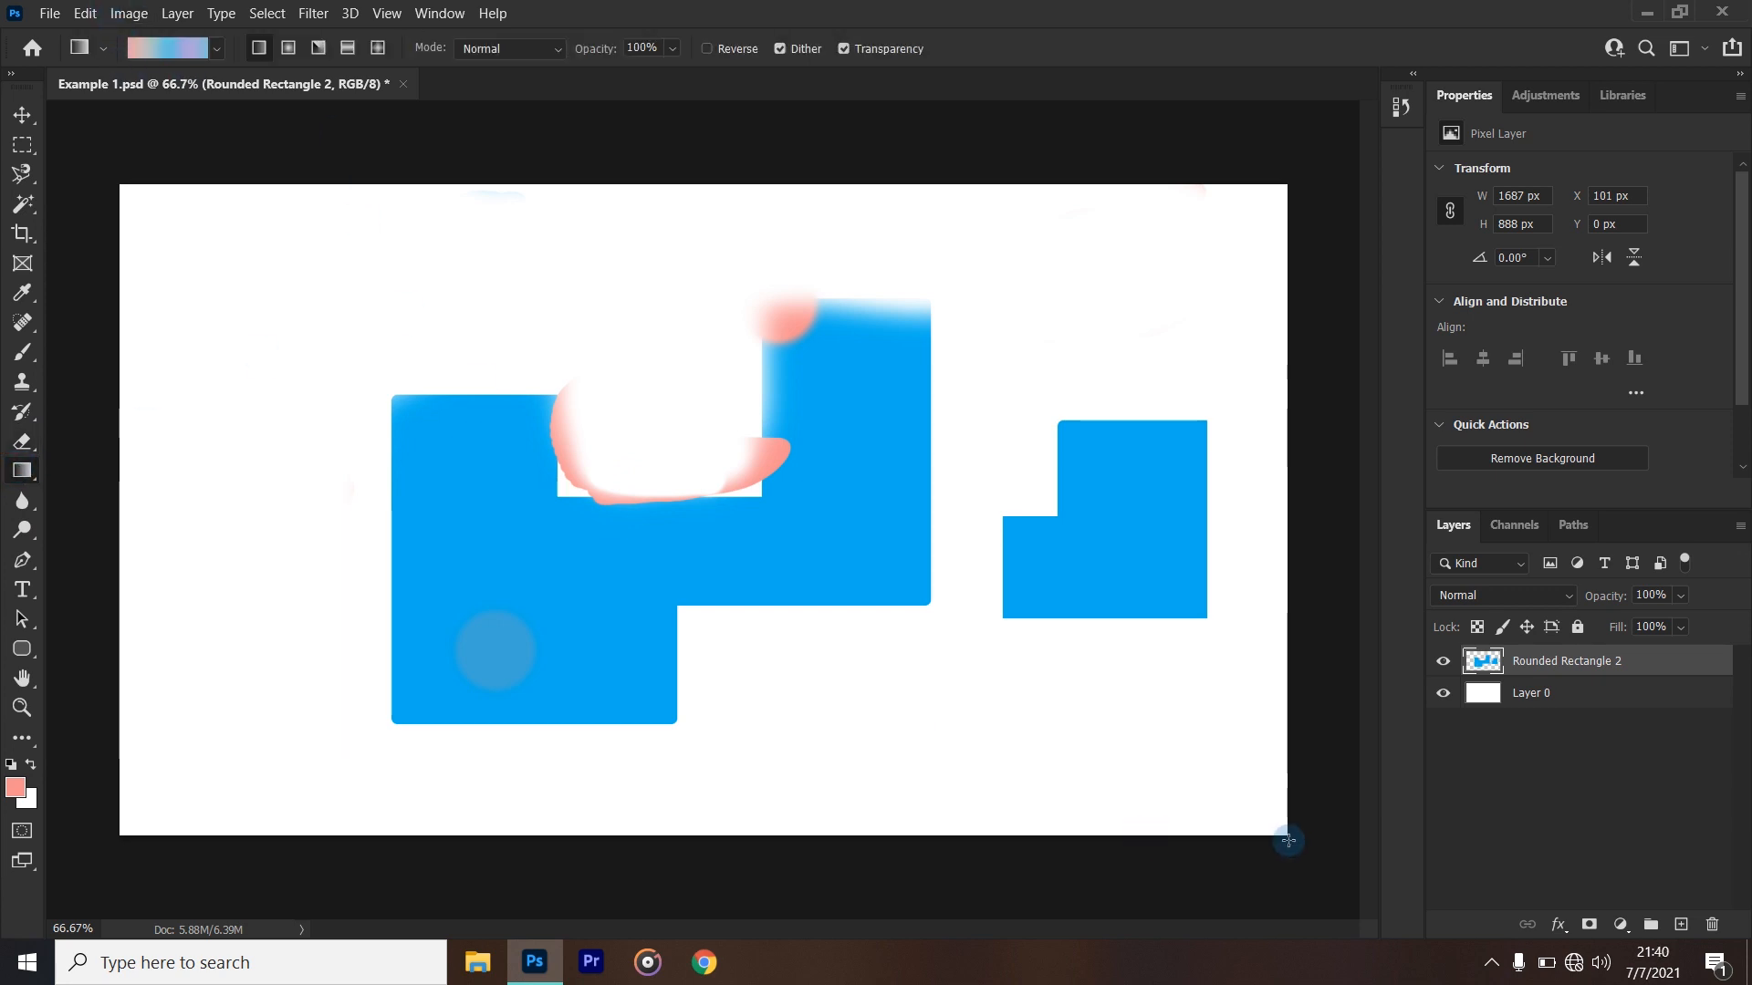
left_click_drag(152, 230, 760, 706)
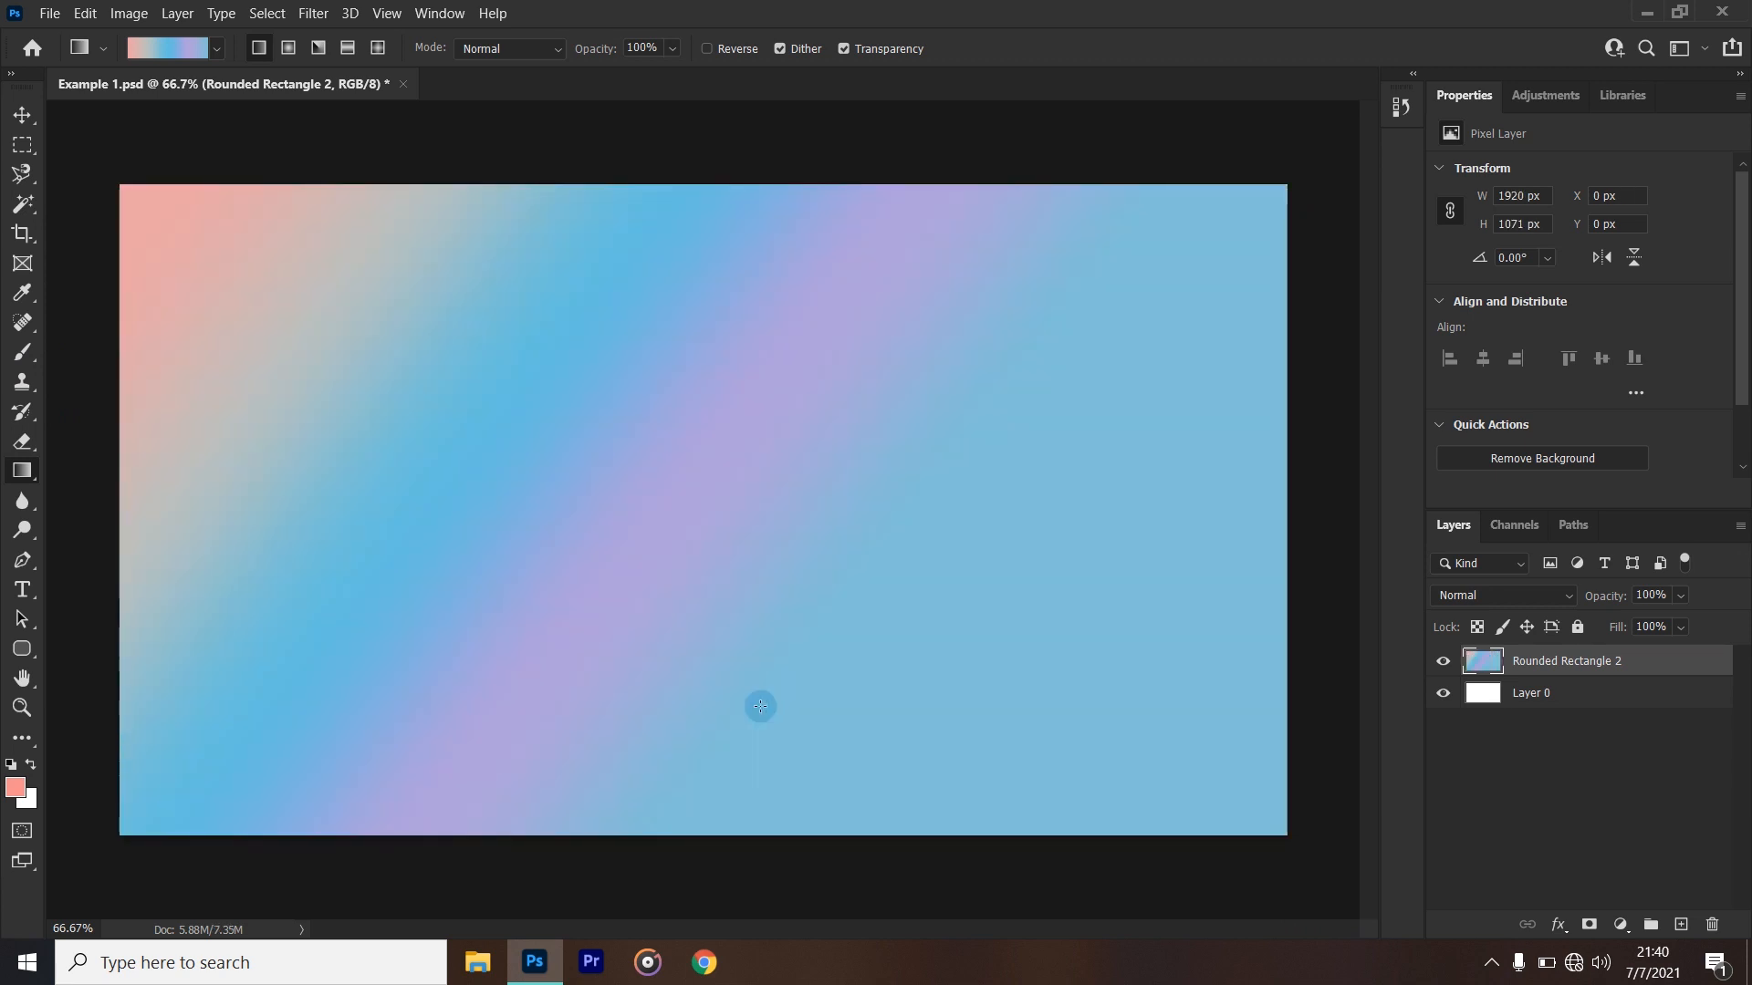
key("ctrl+z")
left_click_drag(936, 266, 946, 799)
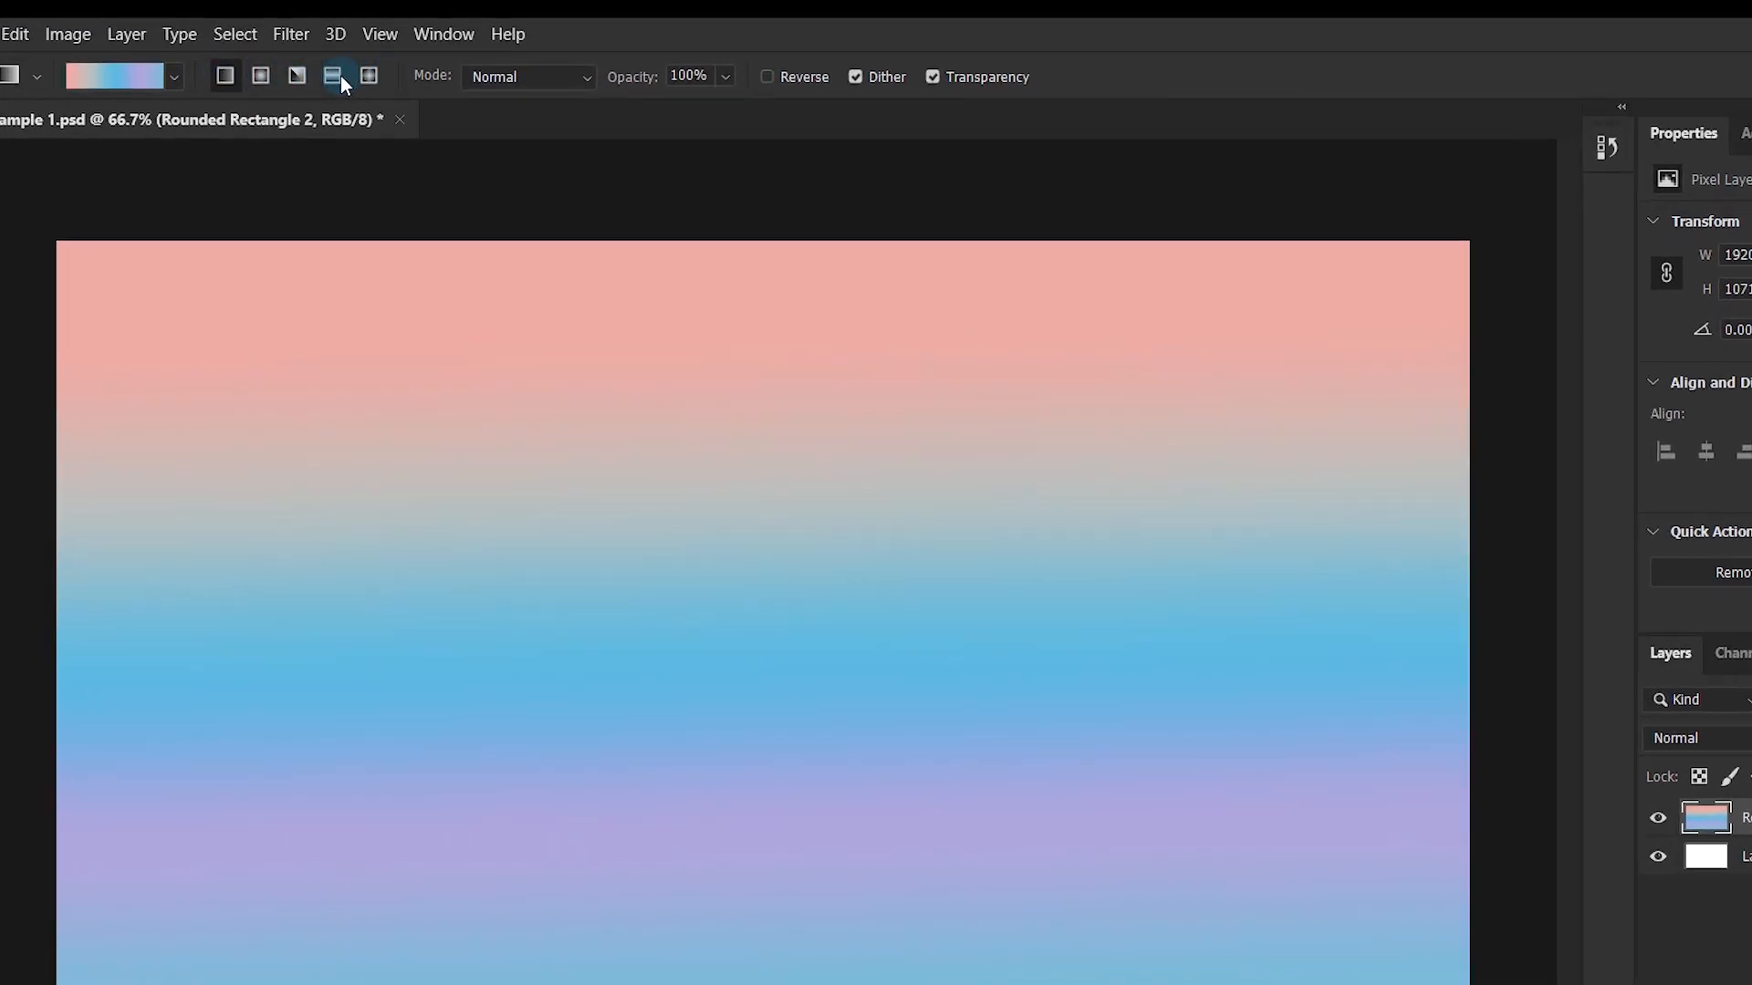
left_click(264, 76)
key("ctrl+z")
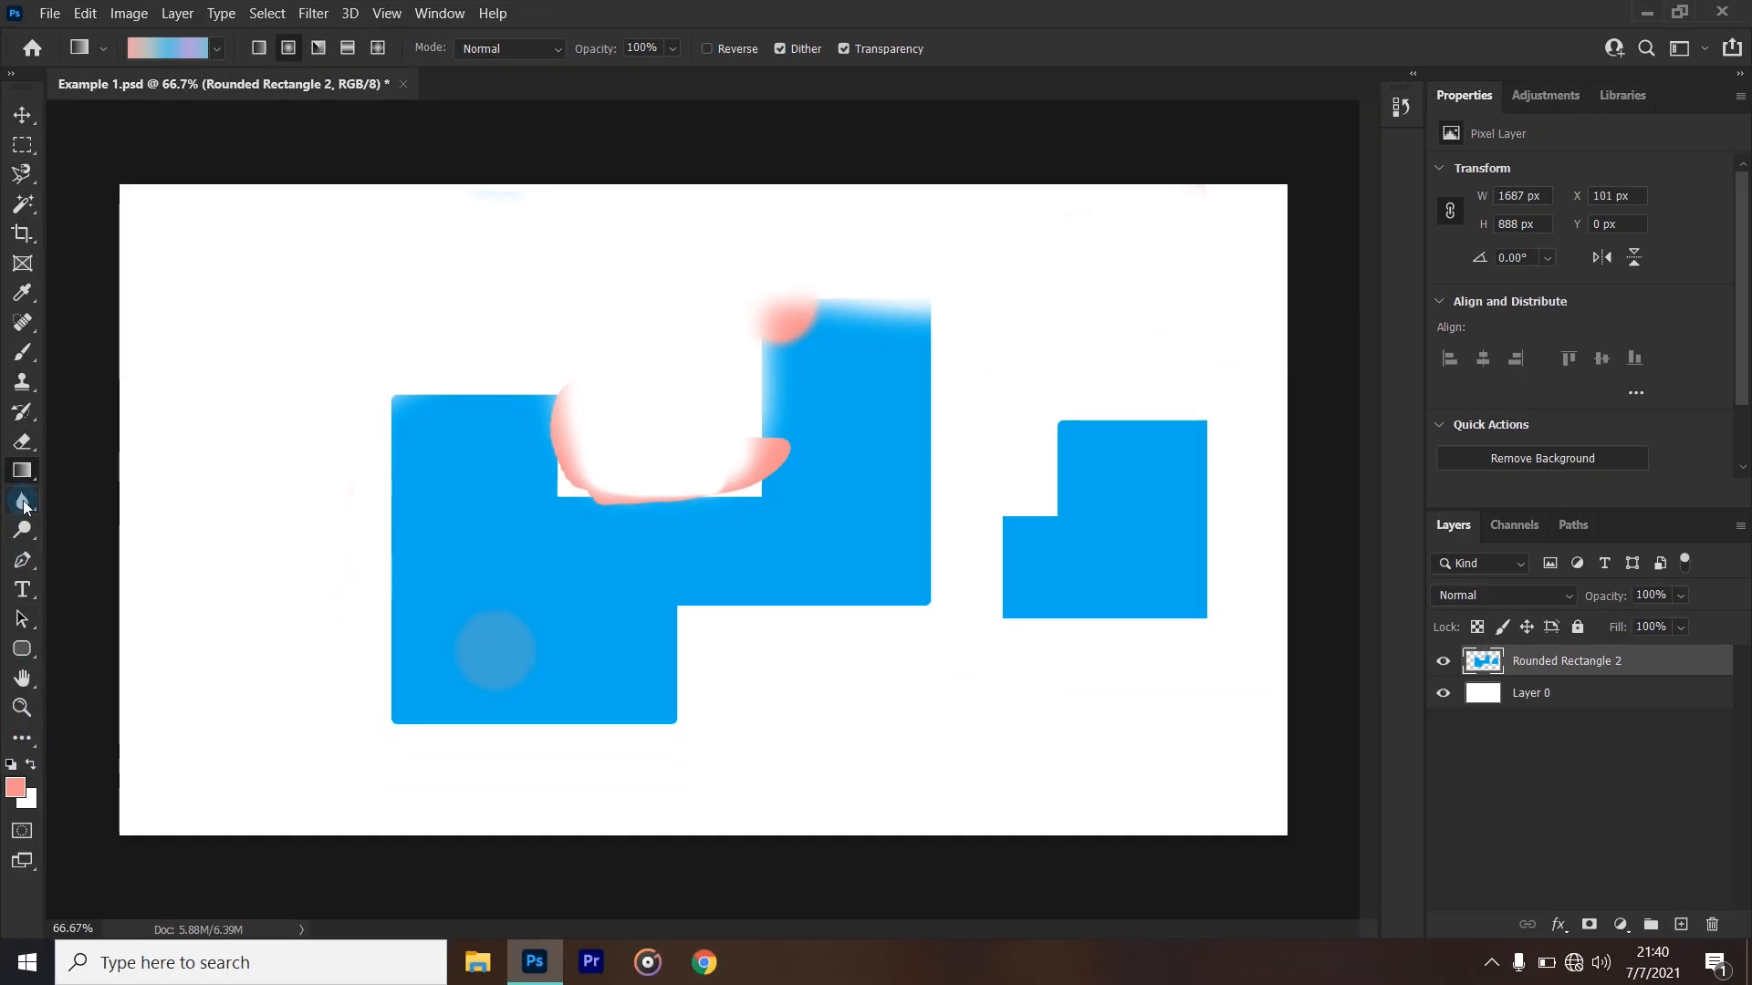
- Enlarge the Blur tool's tip to 224 px and soften the stepped edge of the small blue shape at 50% strength
left_click(23, 501)
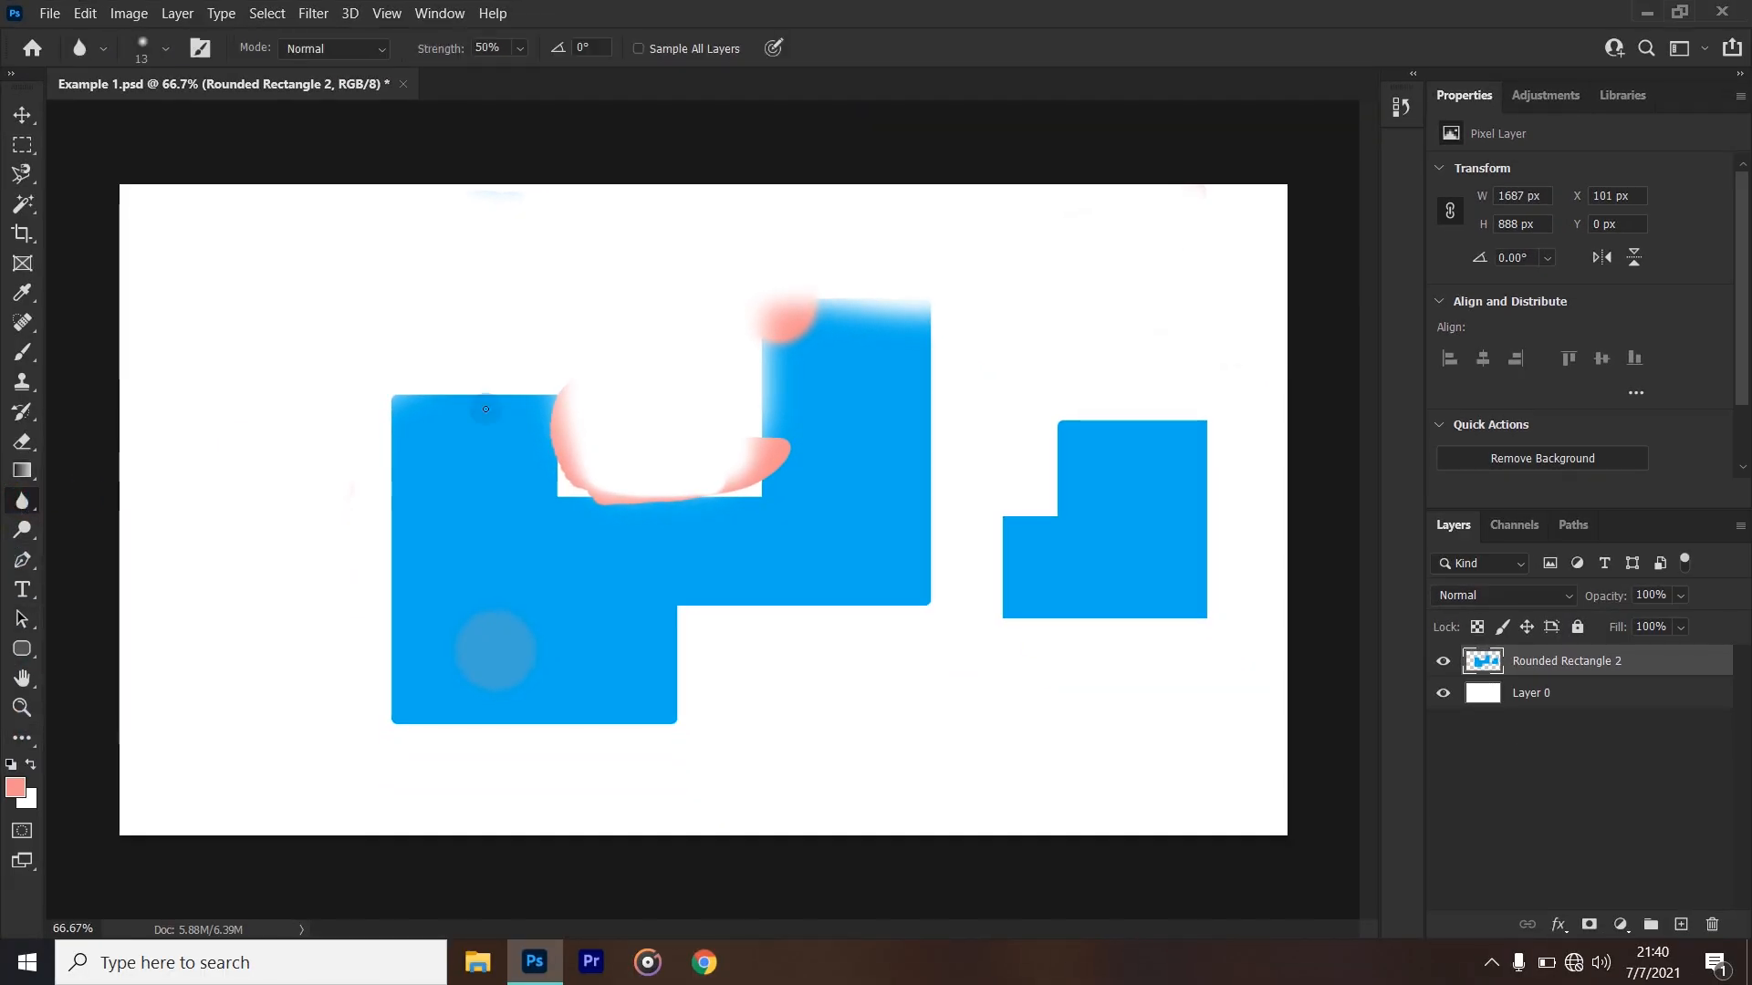
right_click(625, 448, "alt")
left_click_drag(659, 468, 756, 500)
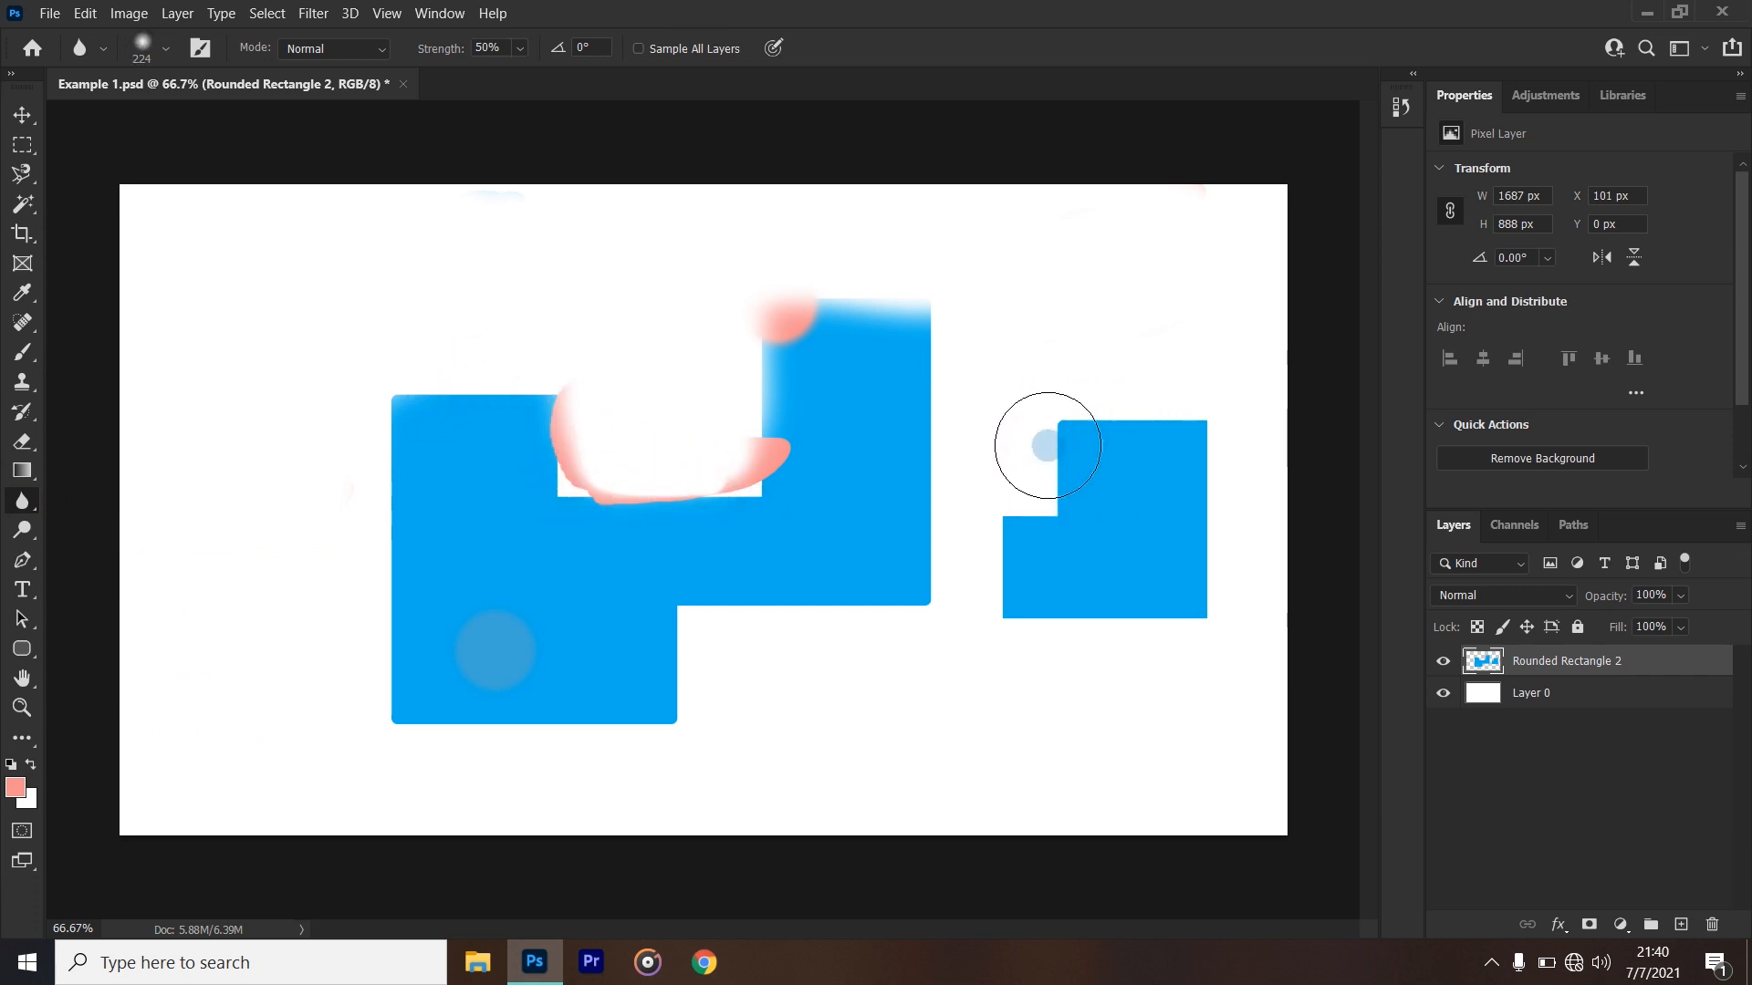
mouse_move(1008, 499)
left_mouse_down()
mouse_move(985, 708)
mouse_move(1001, 599)
mouse_move(1009, 634)
mouse_move(999, 535)
left_mouse_up()
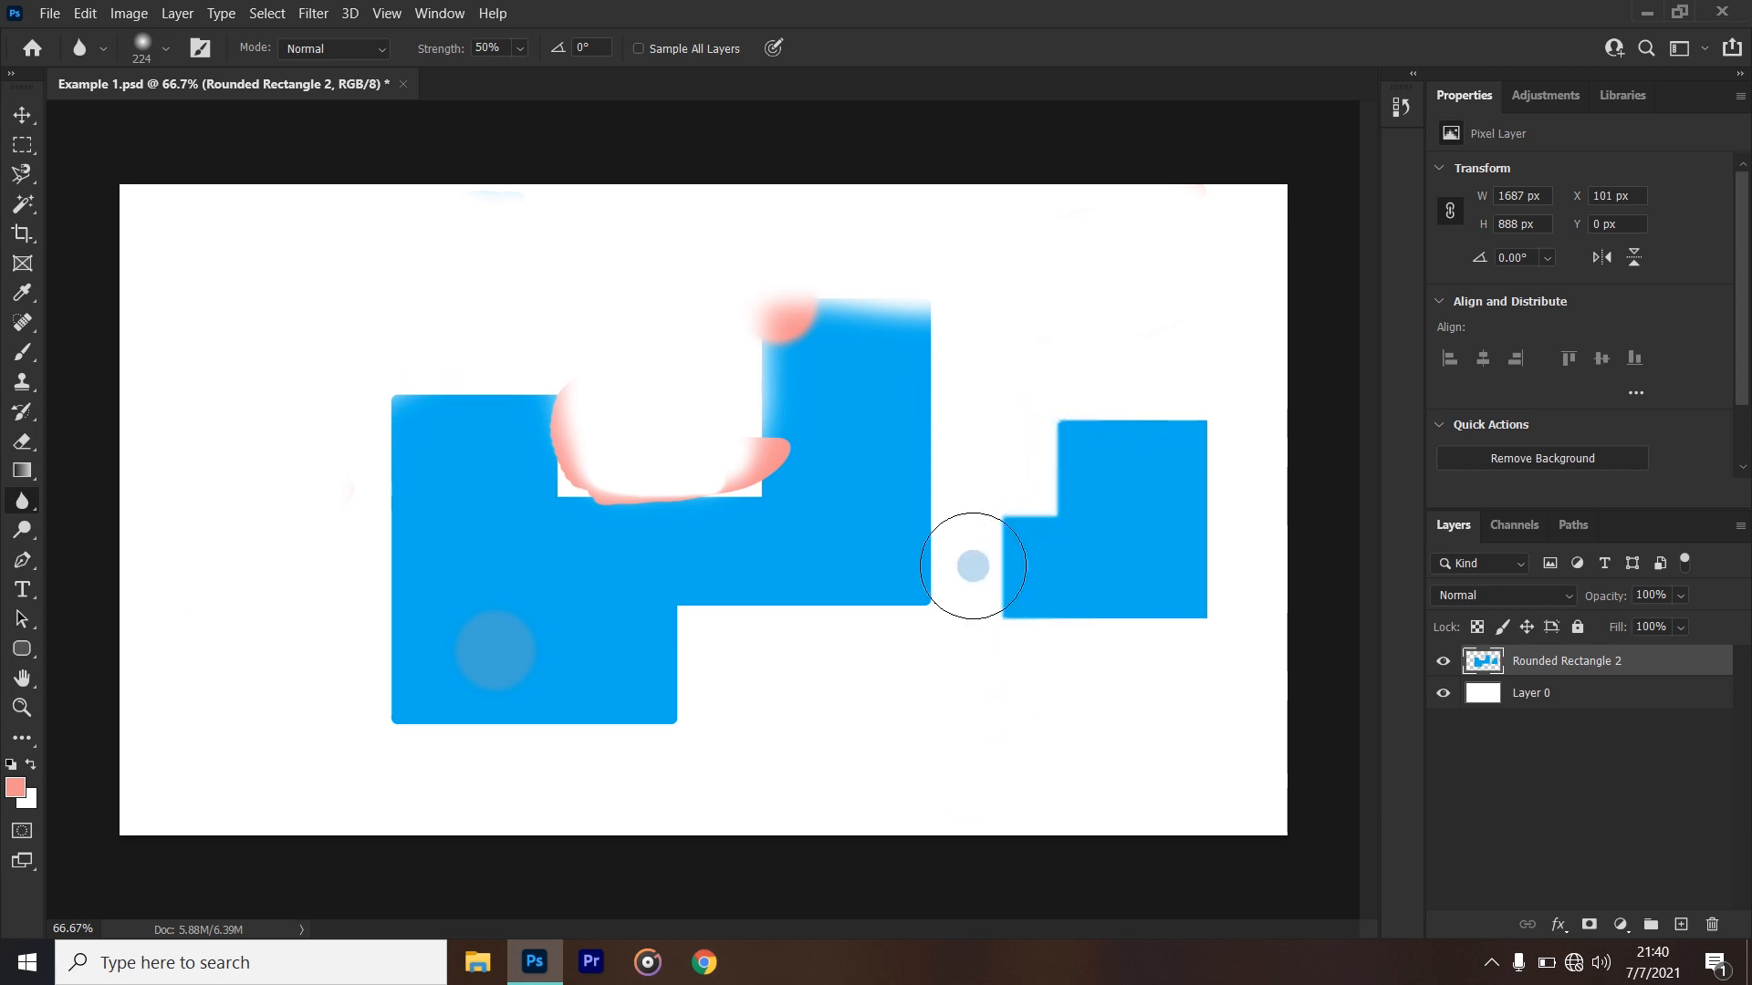
- Set the blur strength to 93% and blur the small blue shape's edges further
left_click(519, 49)
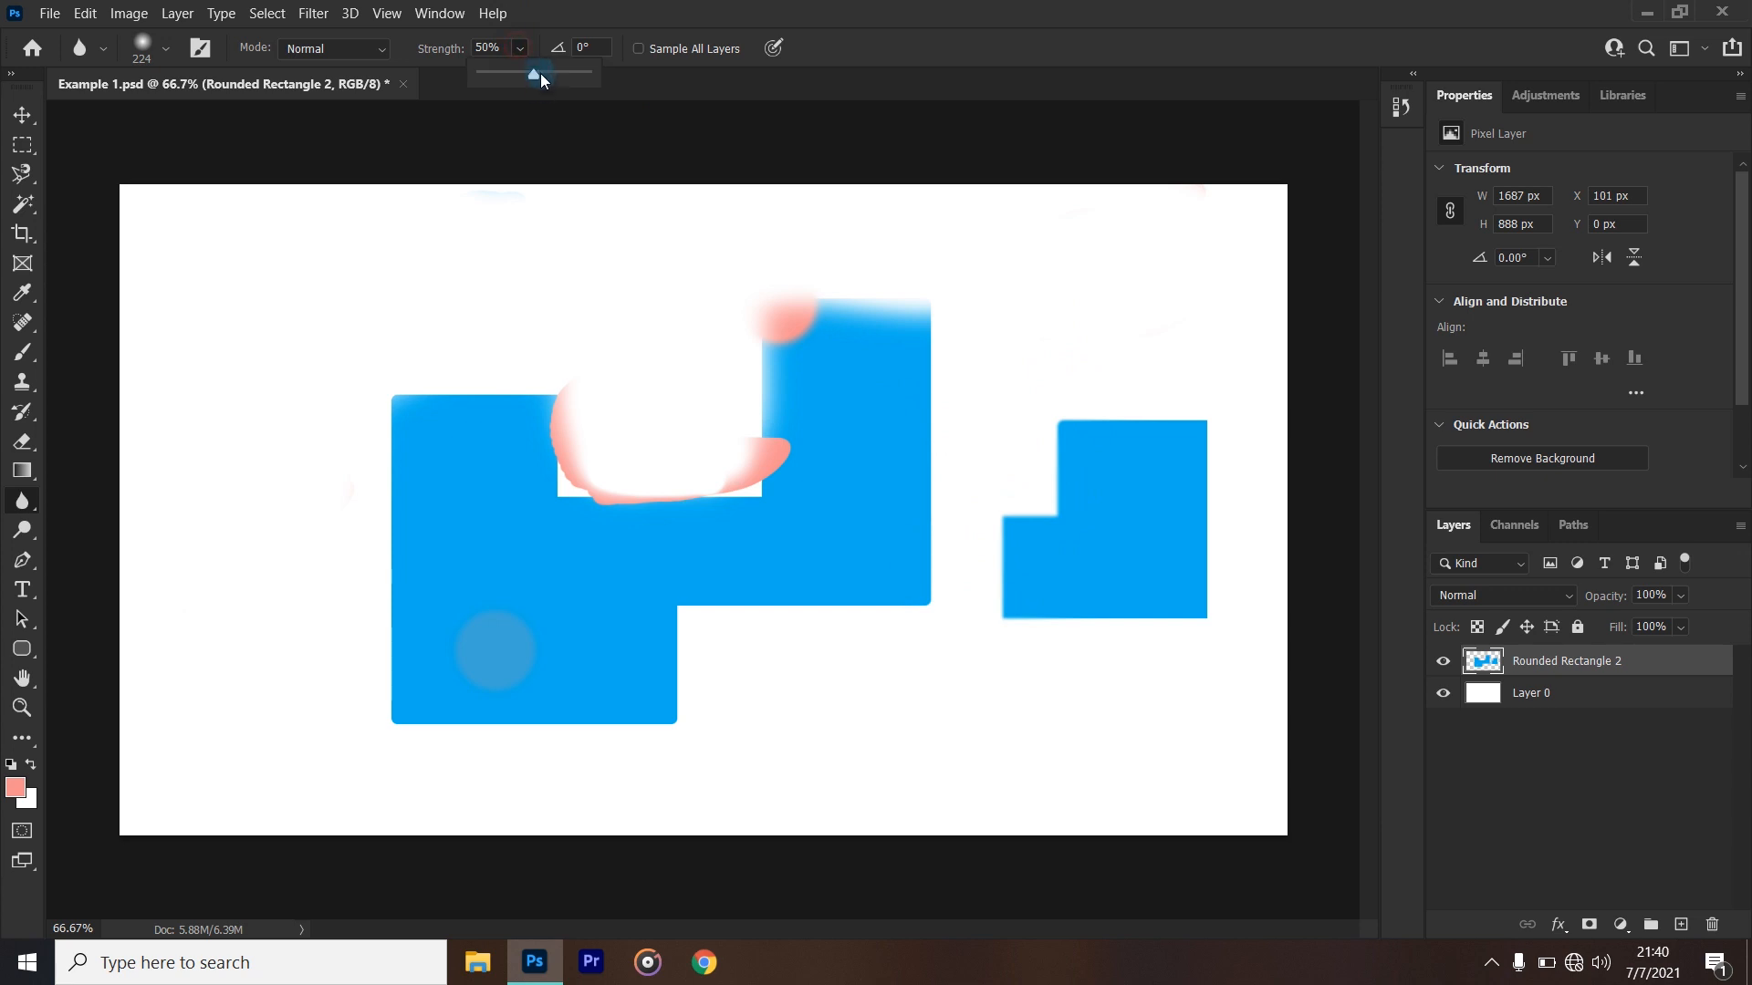
left_click_drag(568, 75, 581, 75)
left_click(1128, 434)
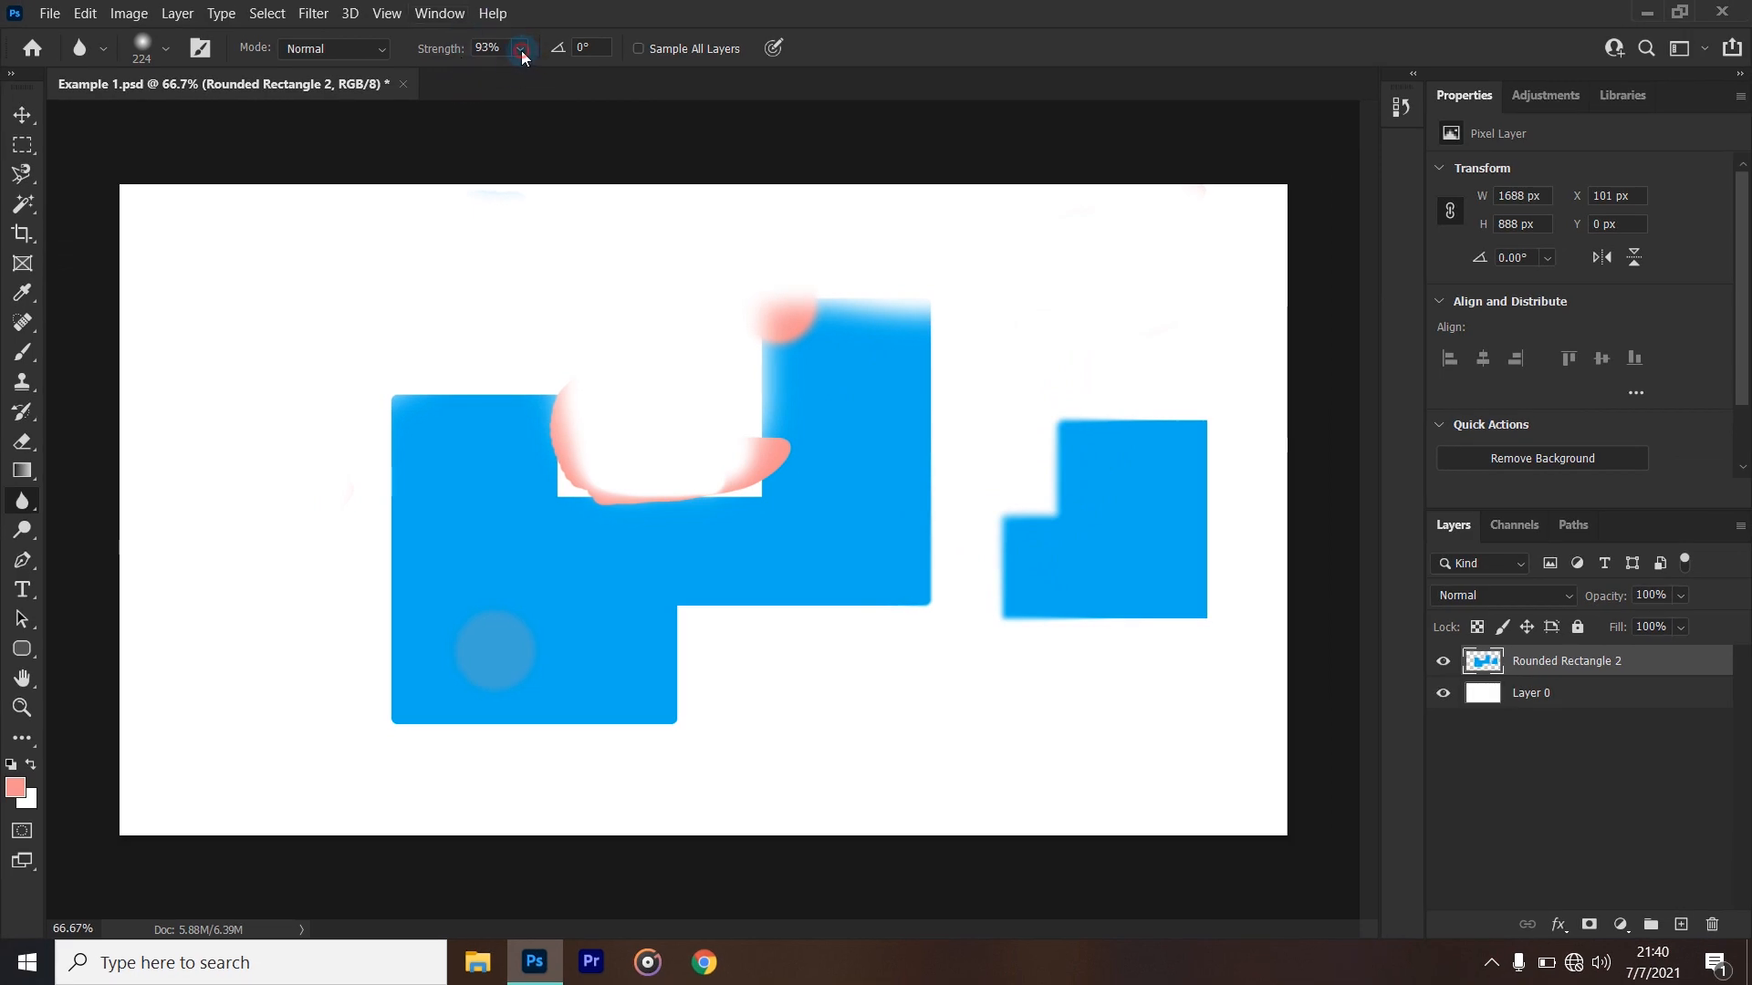
- Examine the Blur tool's tip settings and the tool variants grouped with the Blur and Dodge tools
left_click(522, 51)
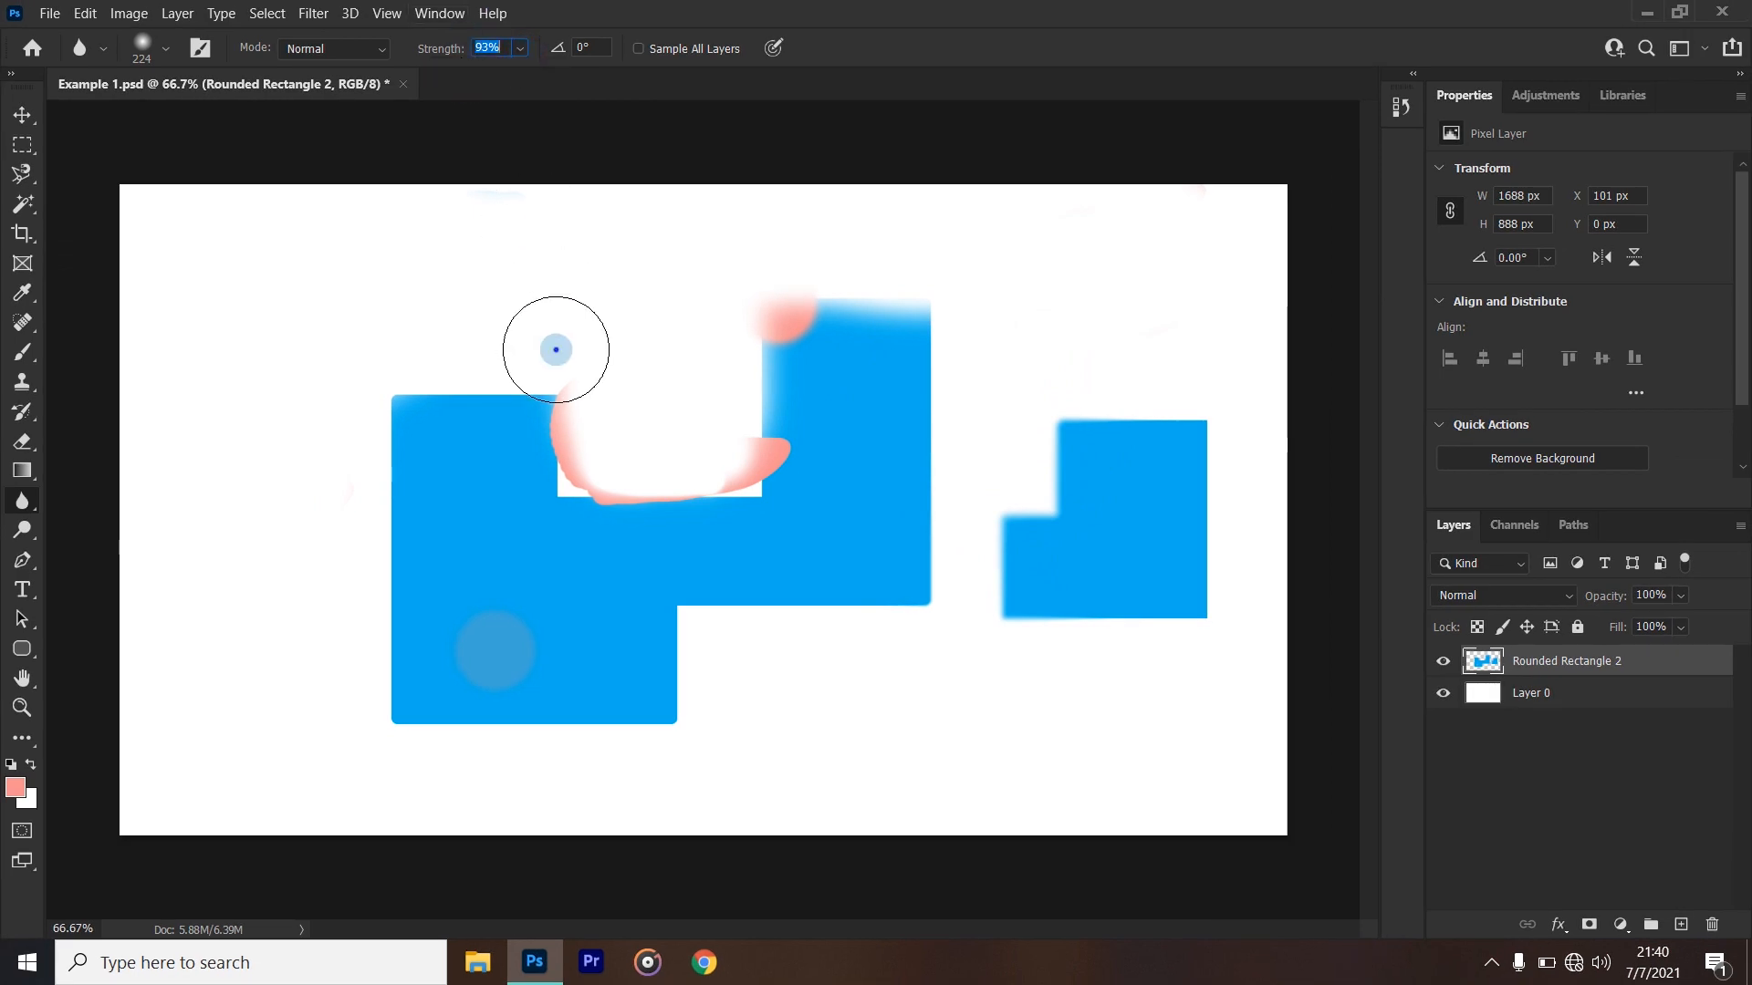
right_click(555, 349)
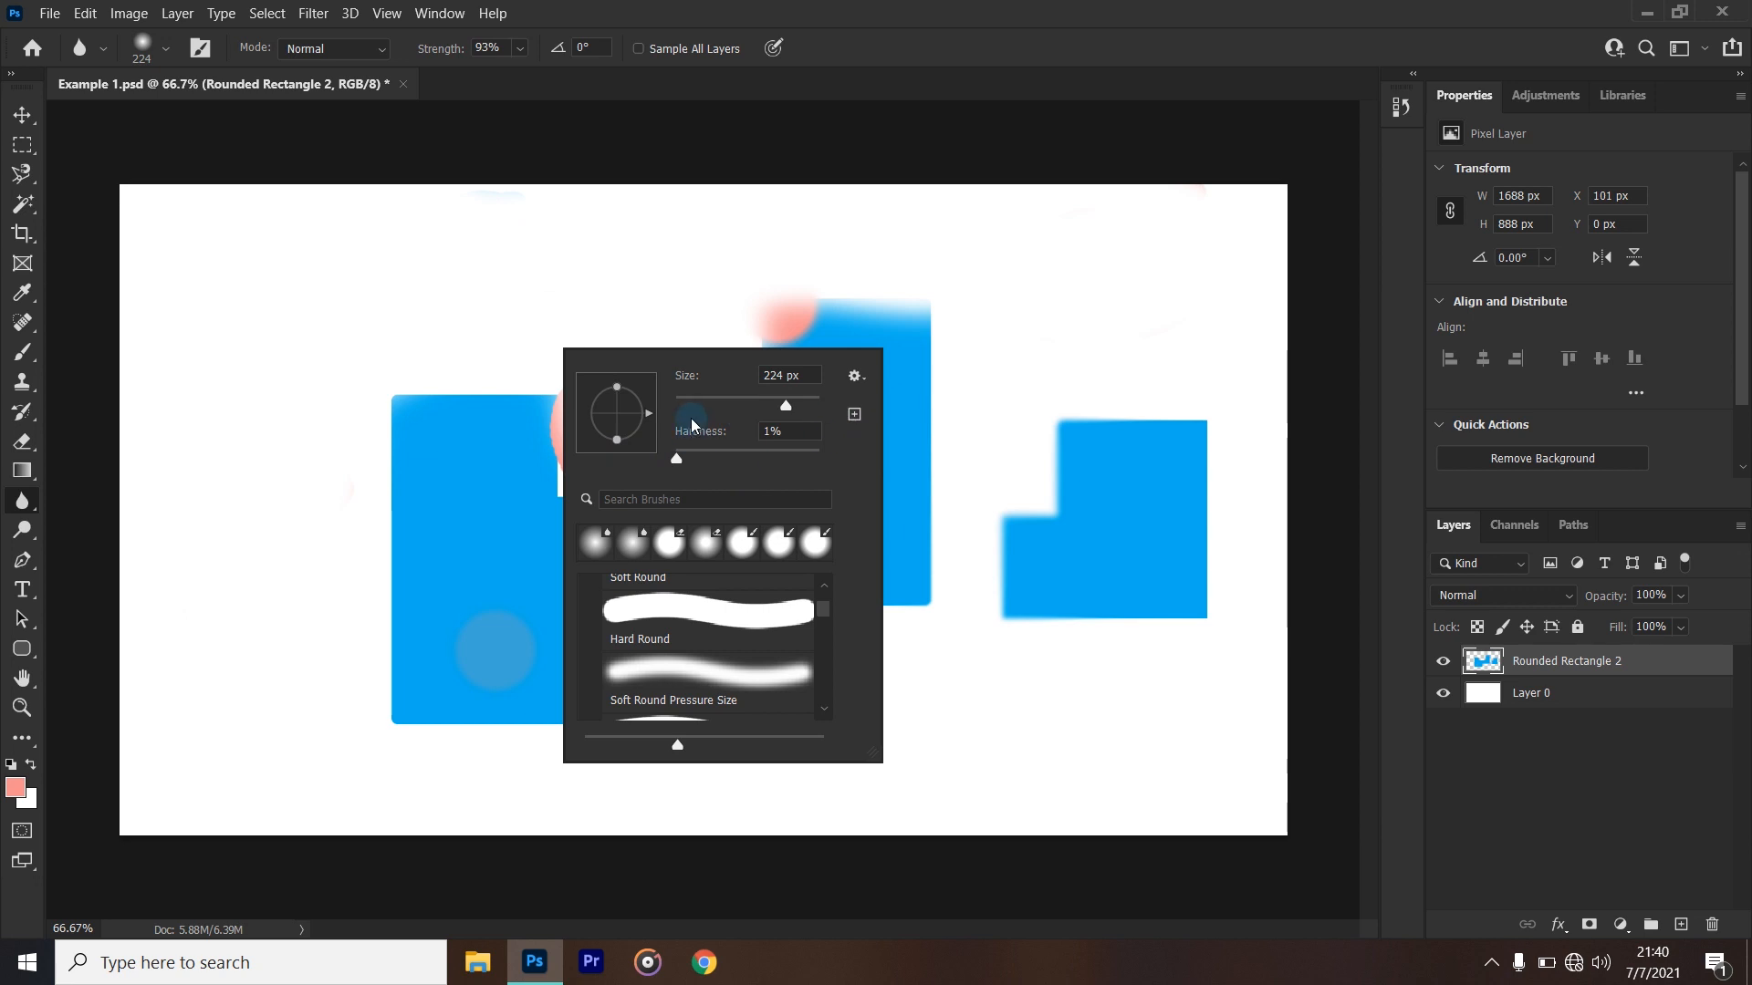
left_click(942, 45)
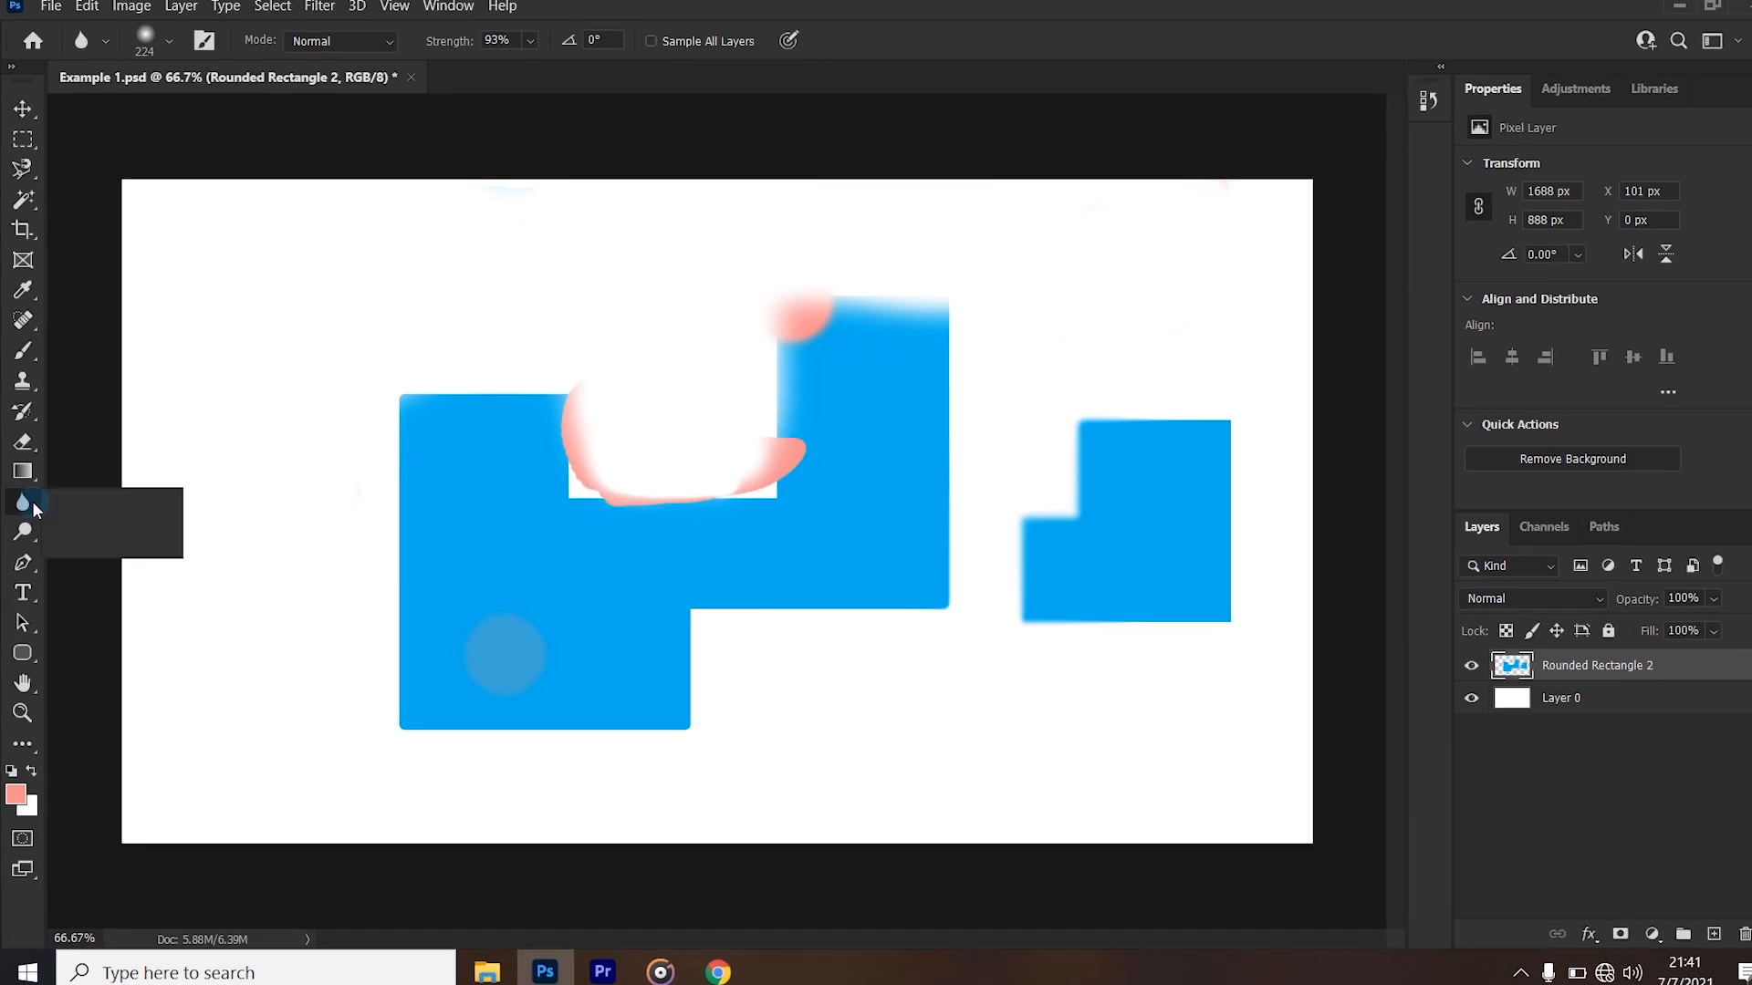
right_click(33, 503)
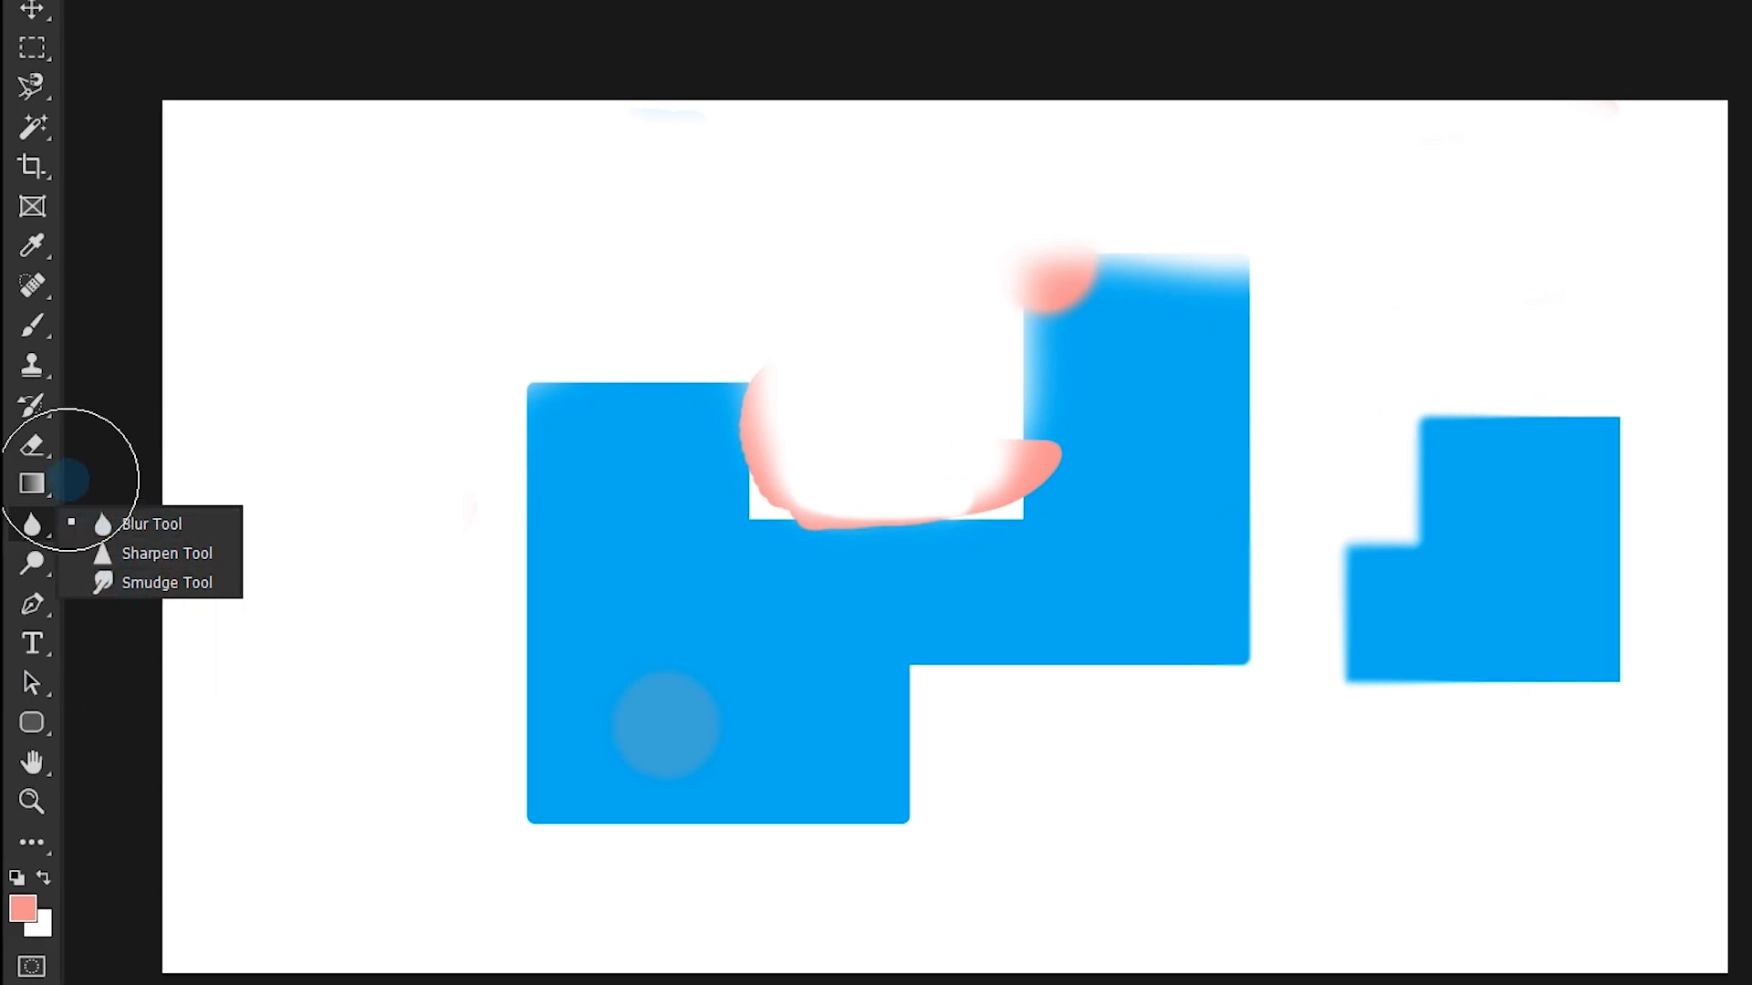
left_click(37, 565)
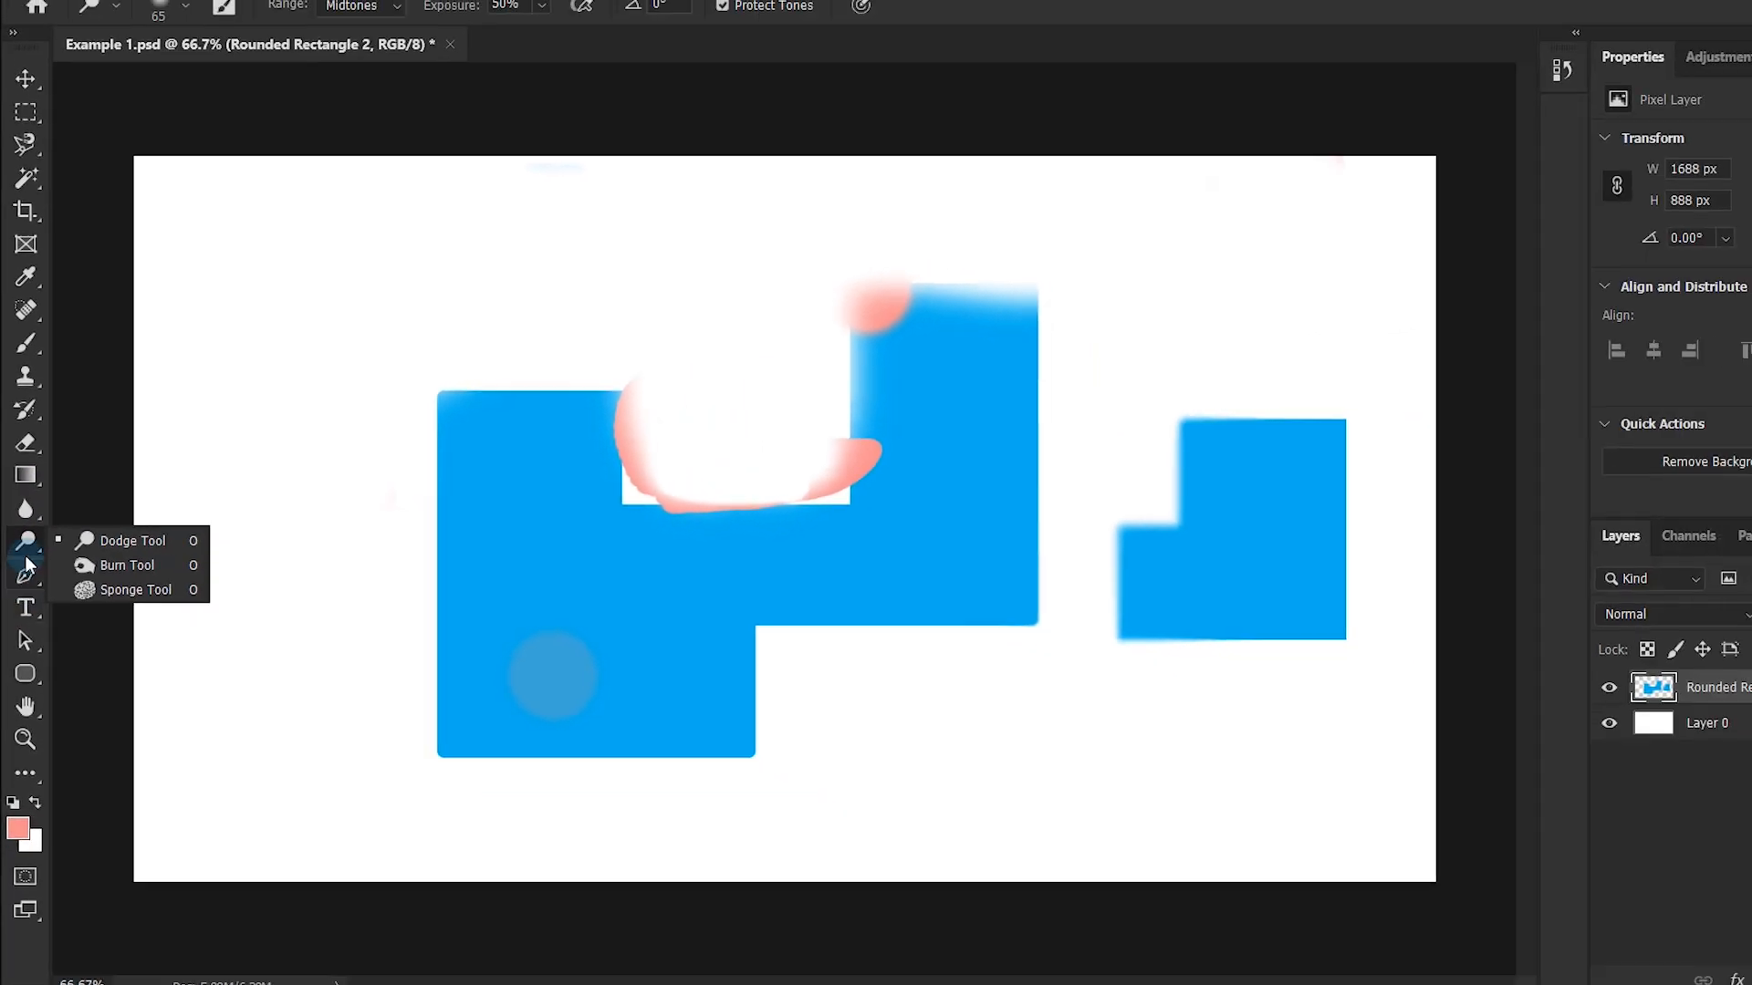
left_click(26, 568)
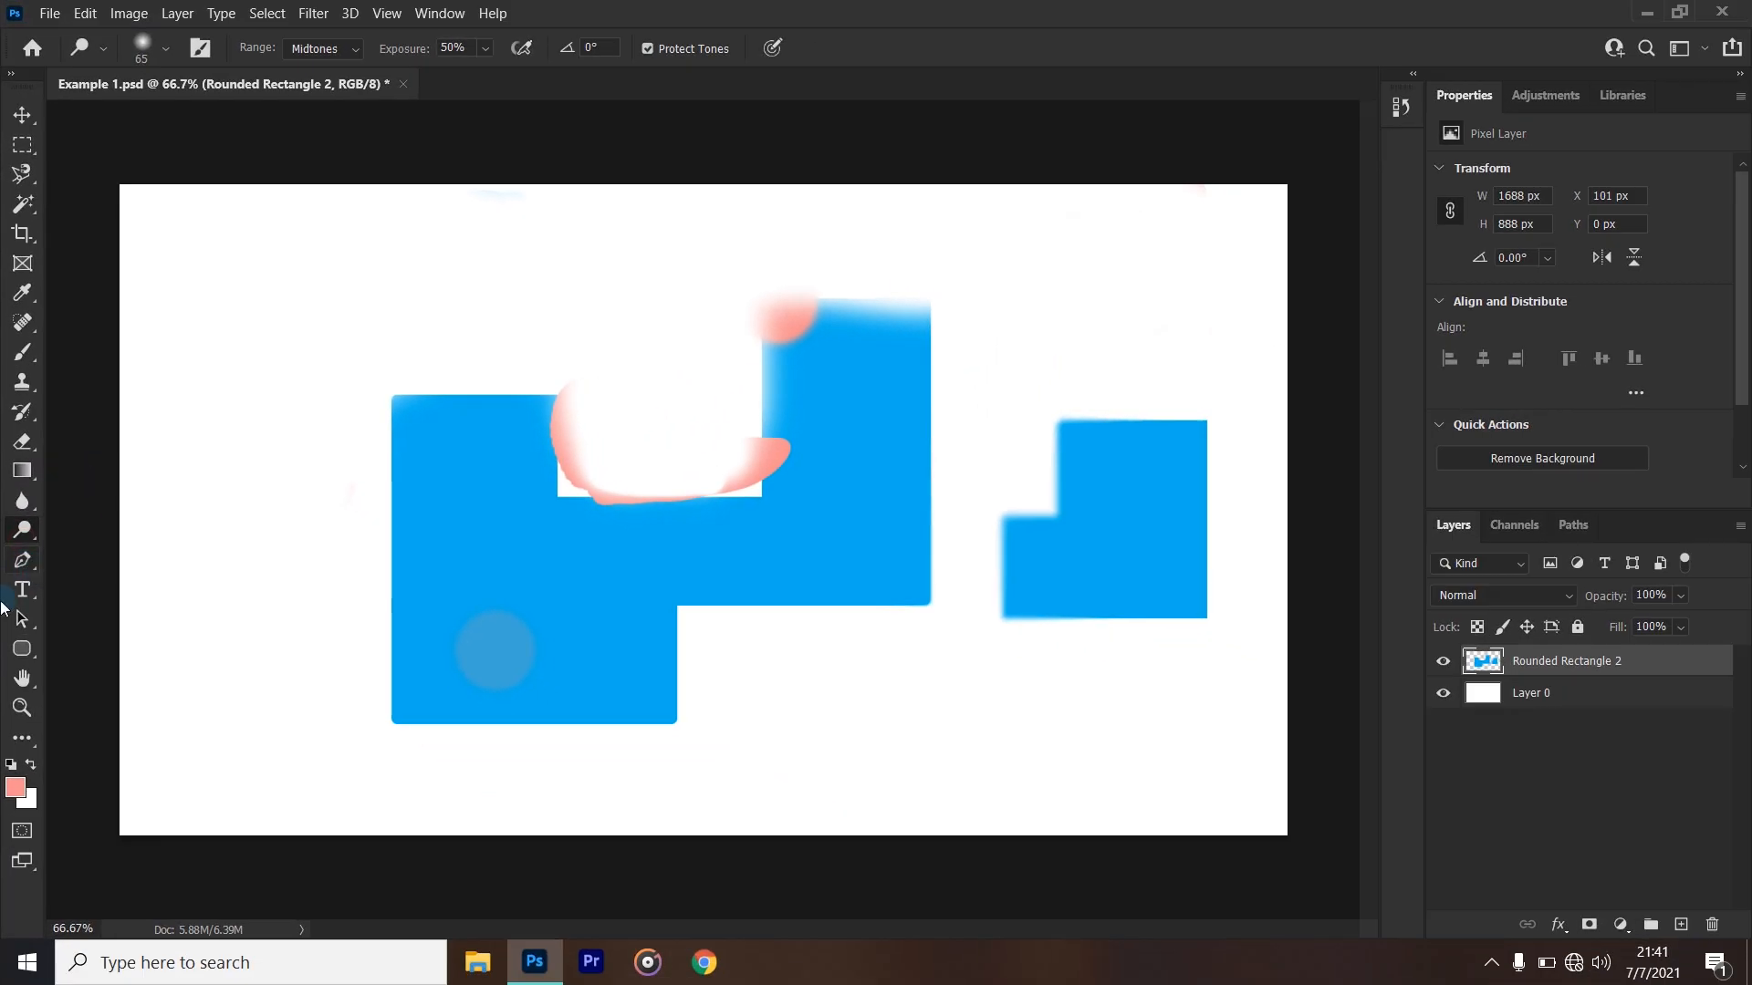
- Draw a closed, curved five-point Pen path about 800 by 766 px around most of the large blue shape
left_click(27, 569)
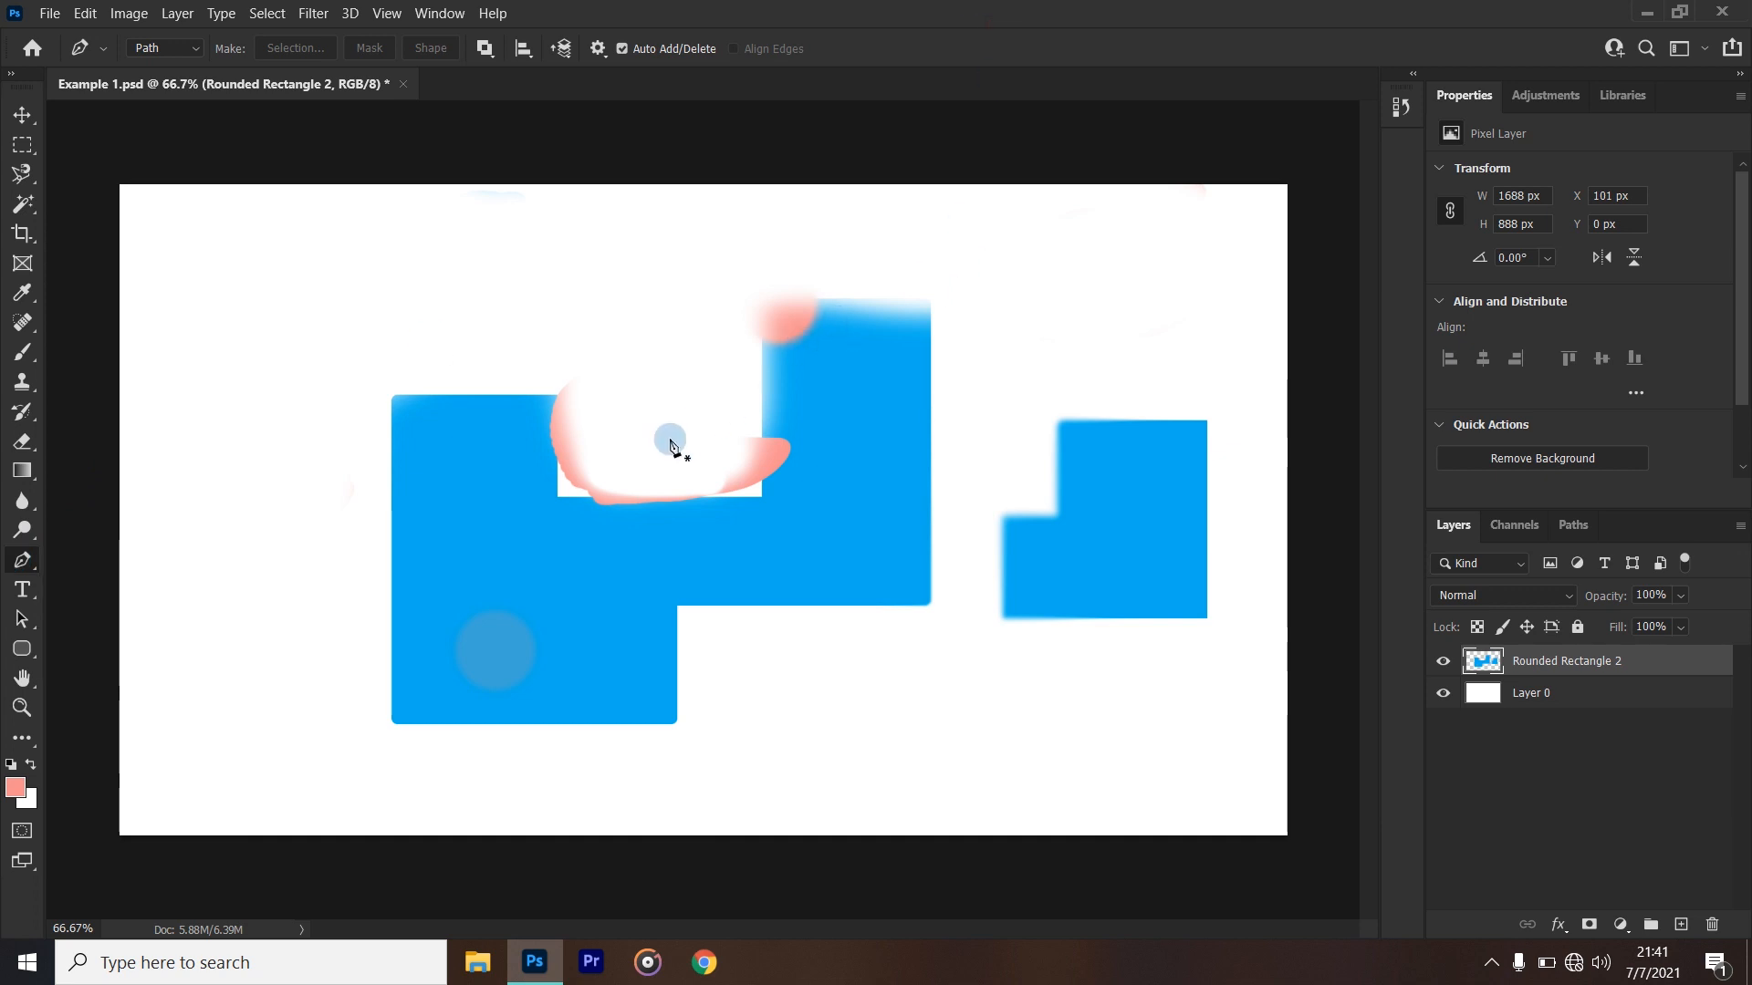
left_click(679, 290)
left_click_drag(447, 345, 373, 452)
left_click(375, 607)
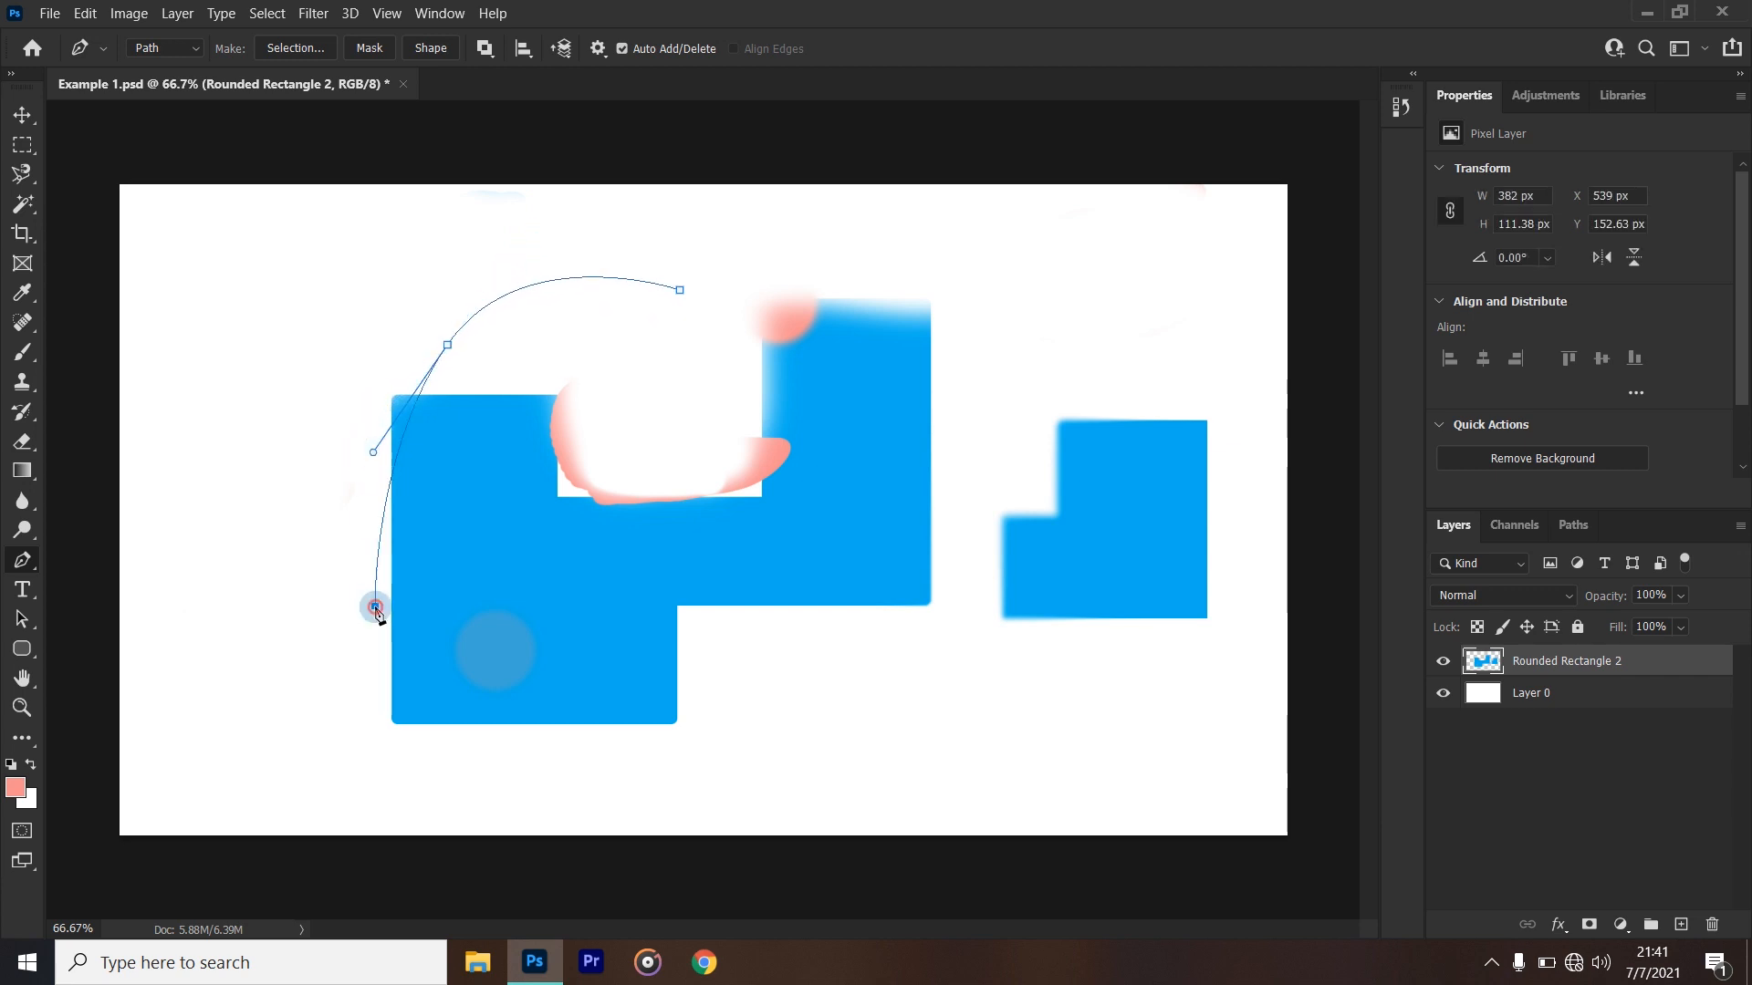
left_click(679, 676)
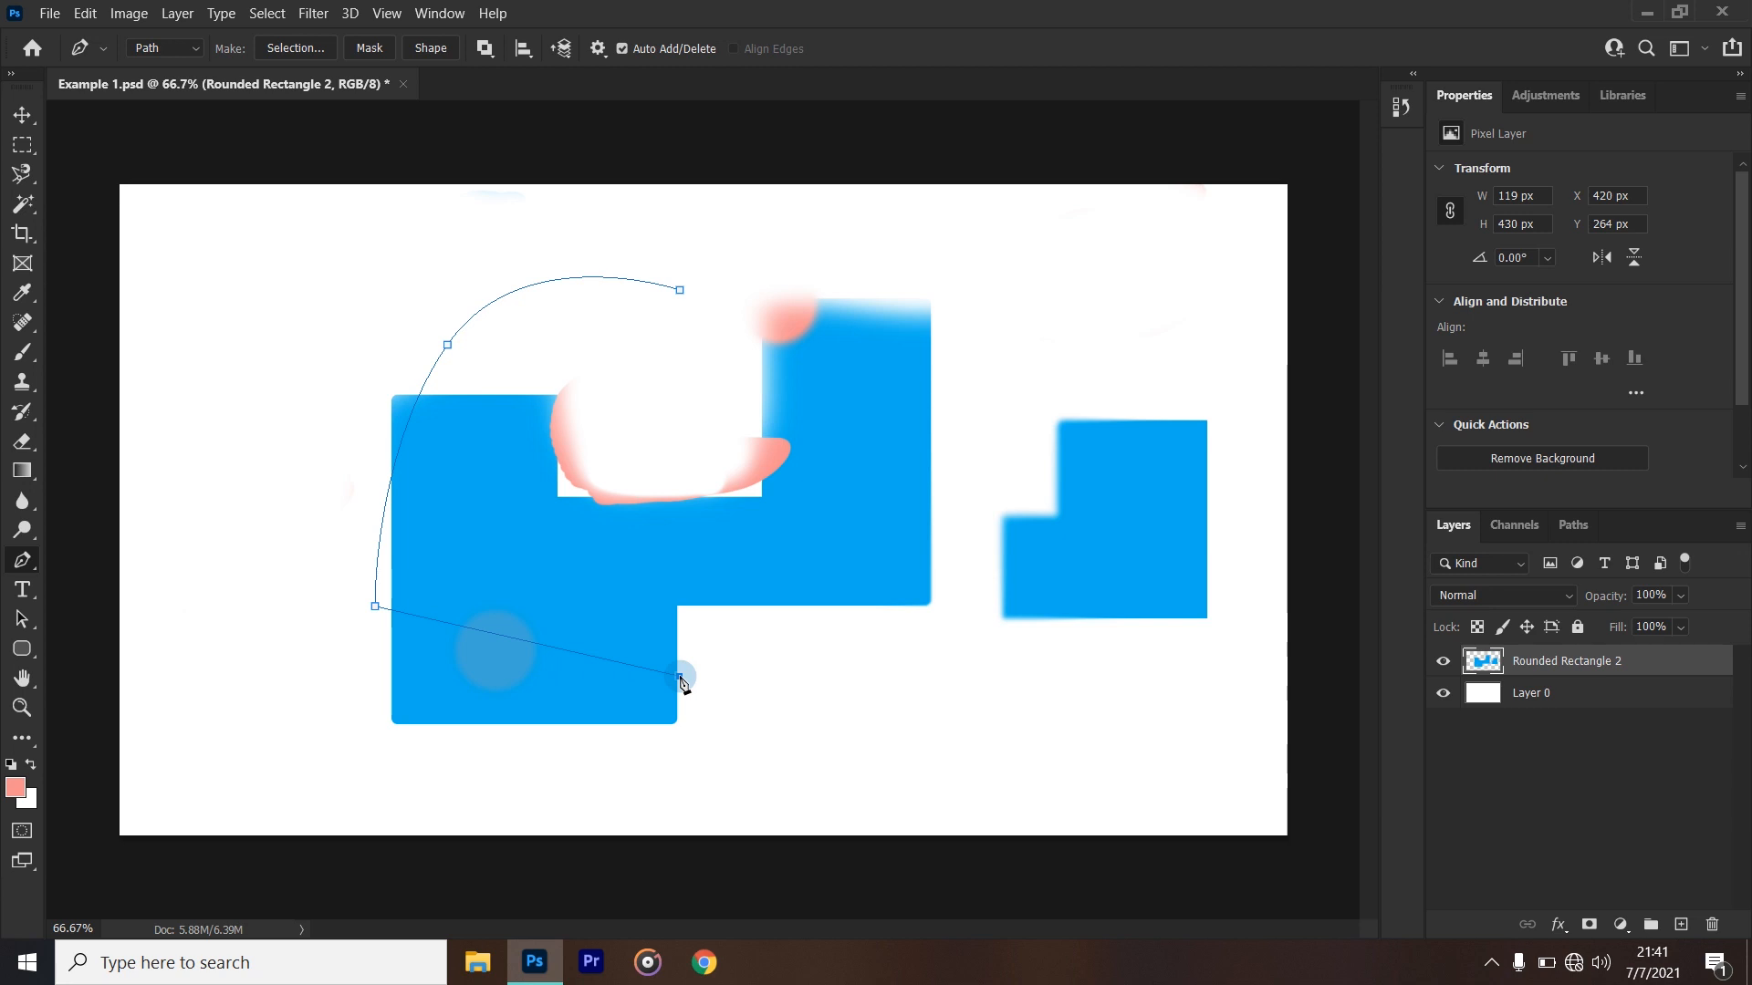
left_click_drag(682, 680, 913, 499)
left_click_drag(804, 359, 733, 304)
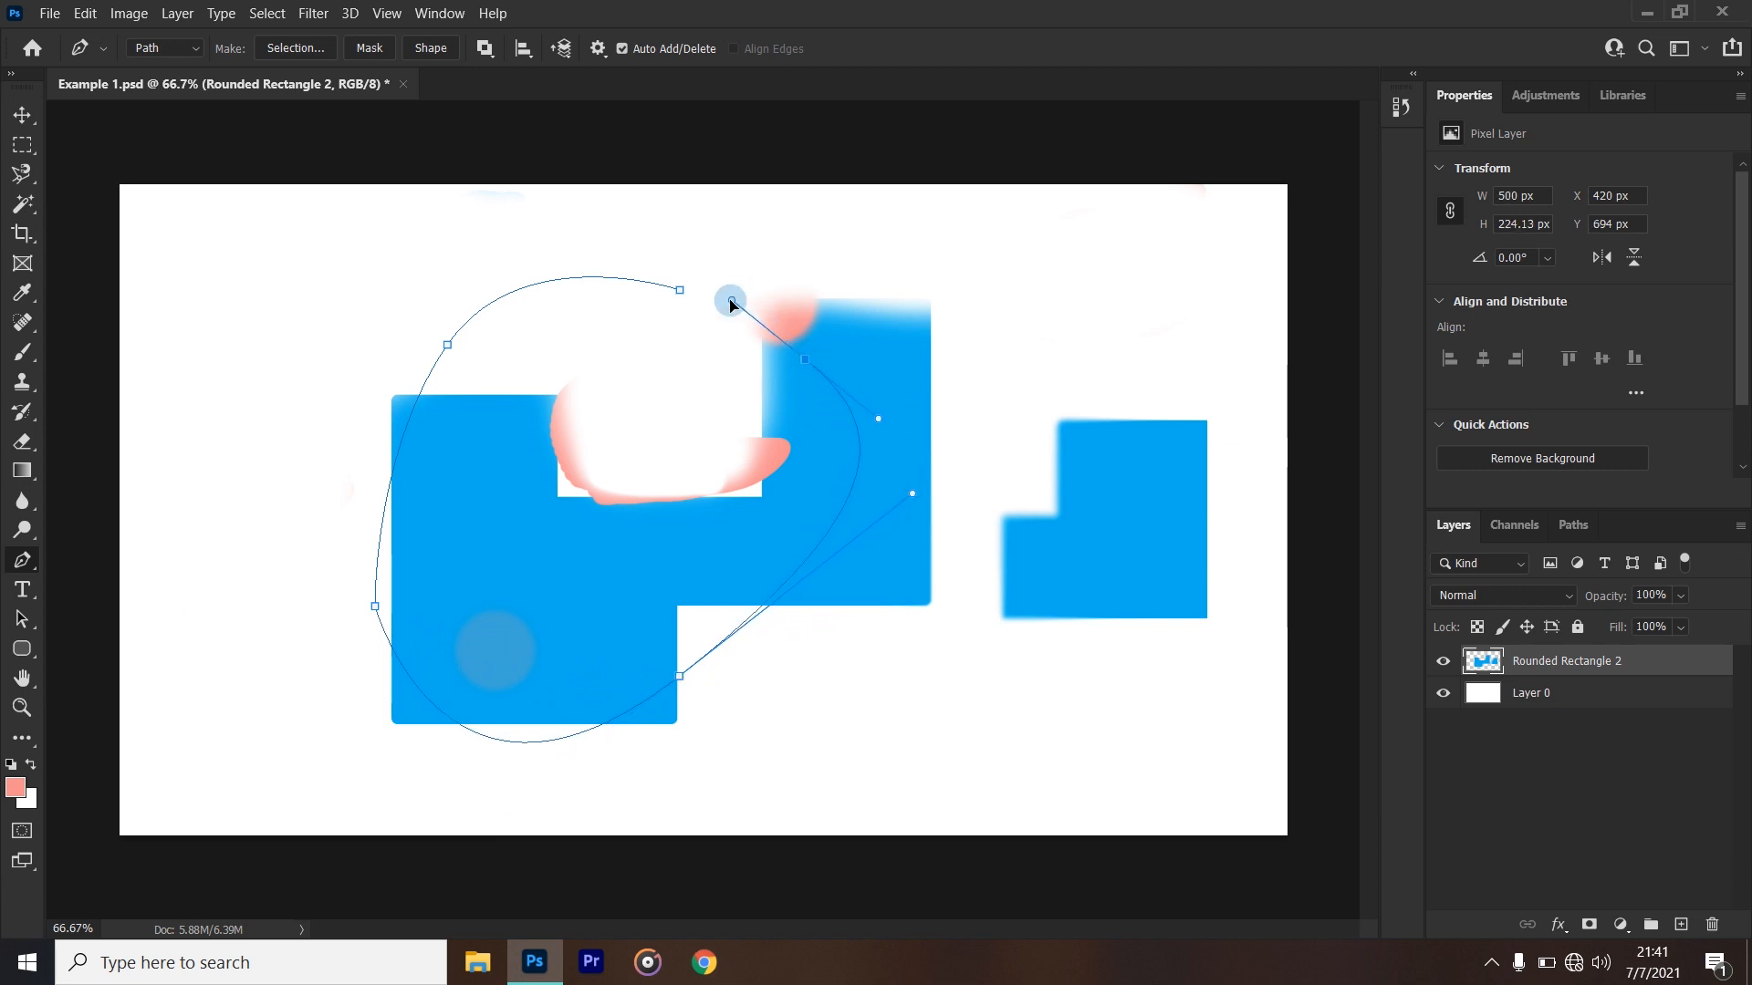
left_click(680, 290)
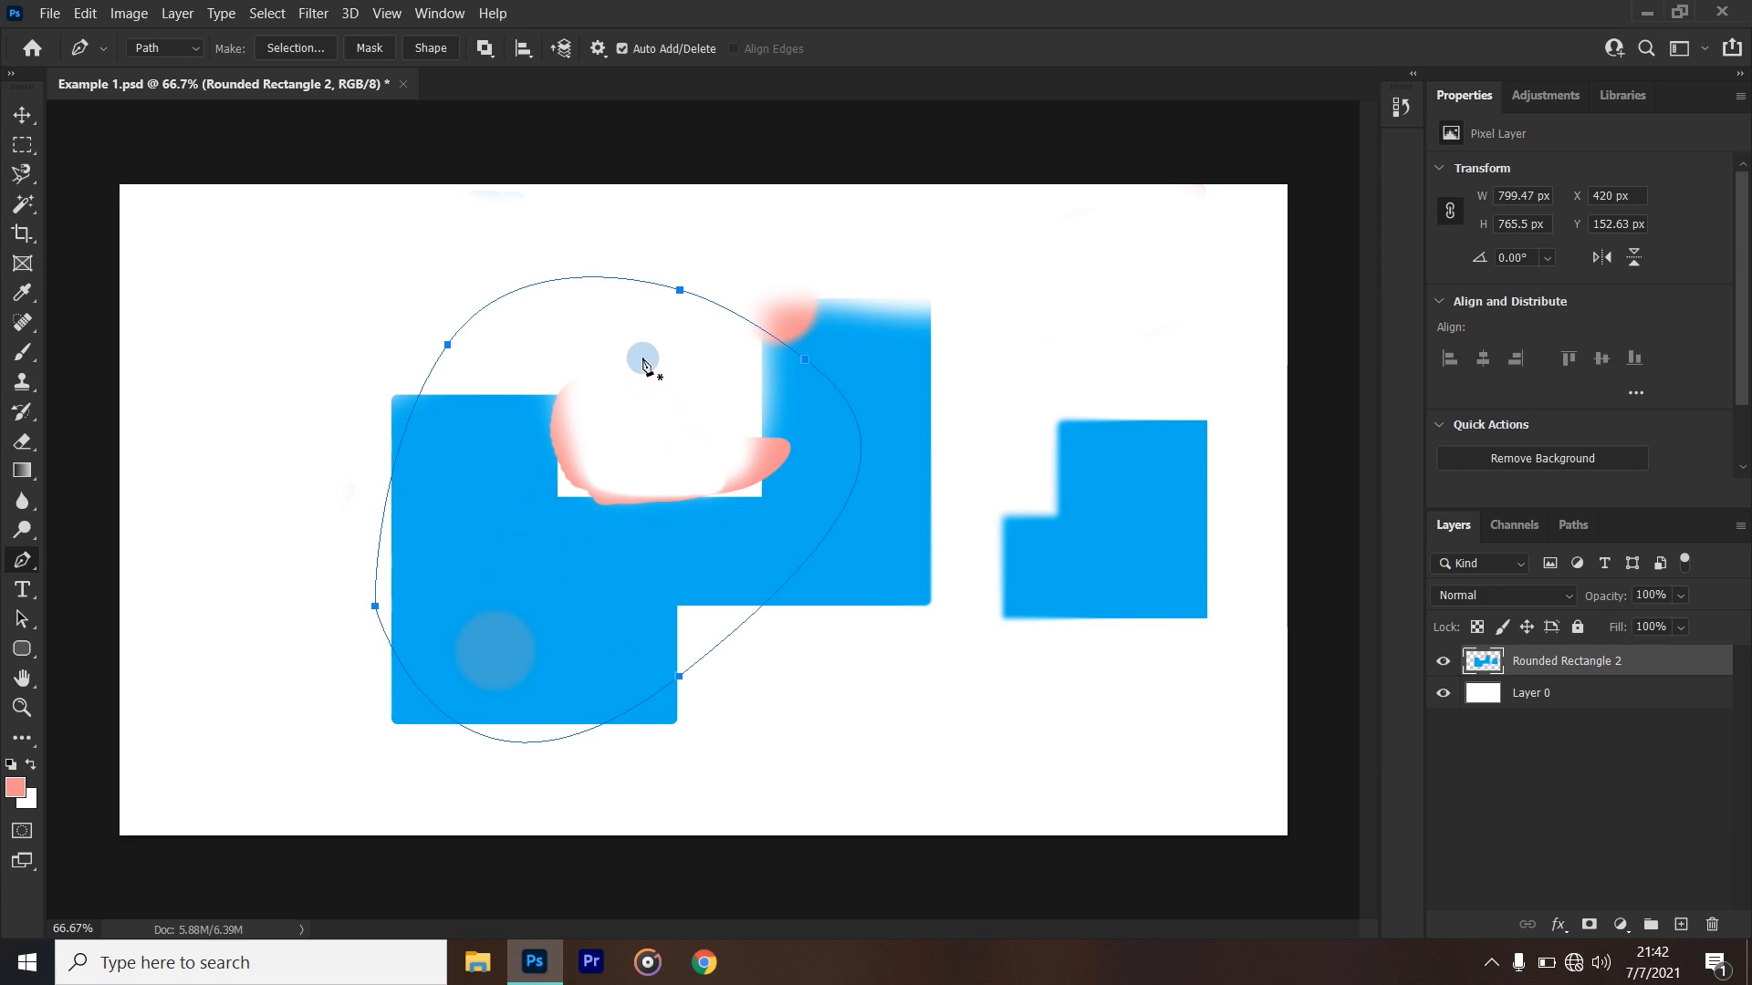
- Convert the closed path into a new anti-aliased selection with a feather radius of 0 pixels and activate the Move tool
right_click(643, 361)
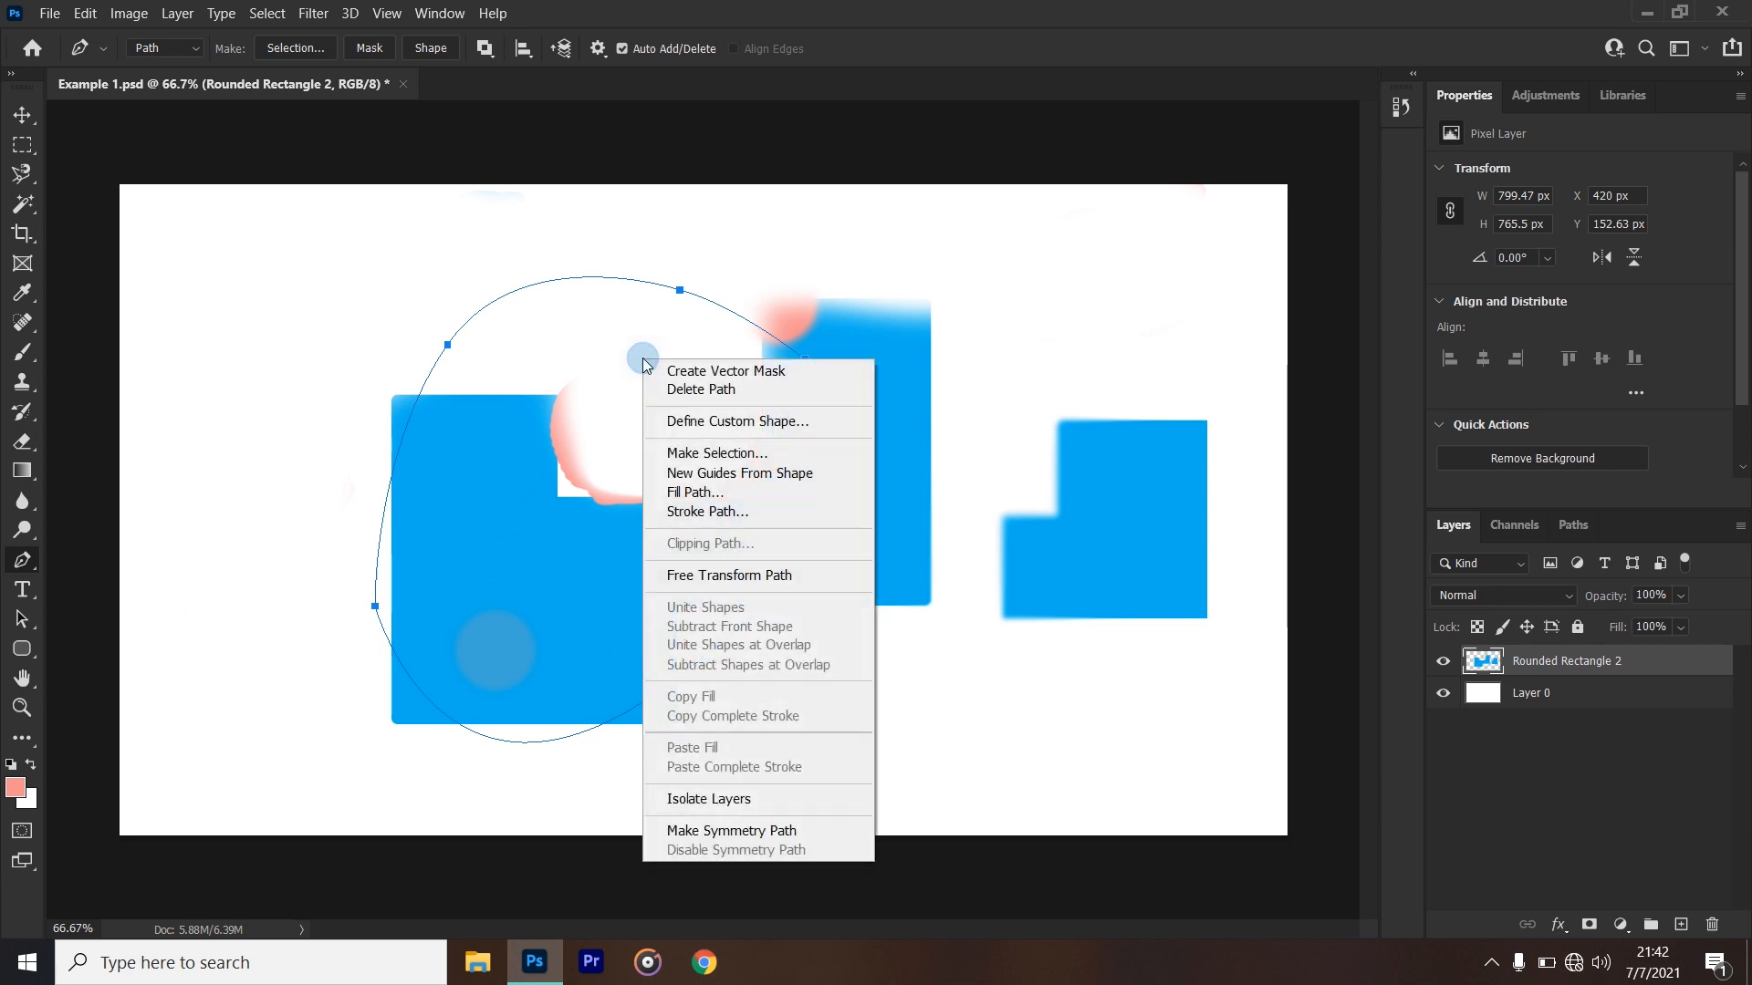
left_click(756, 463)
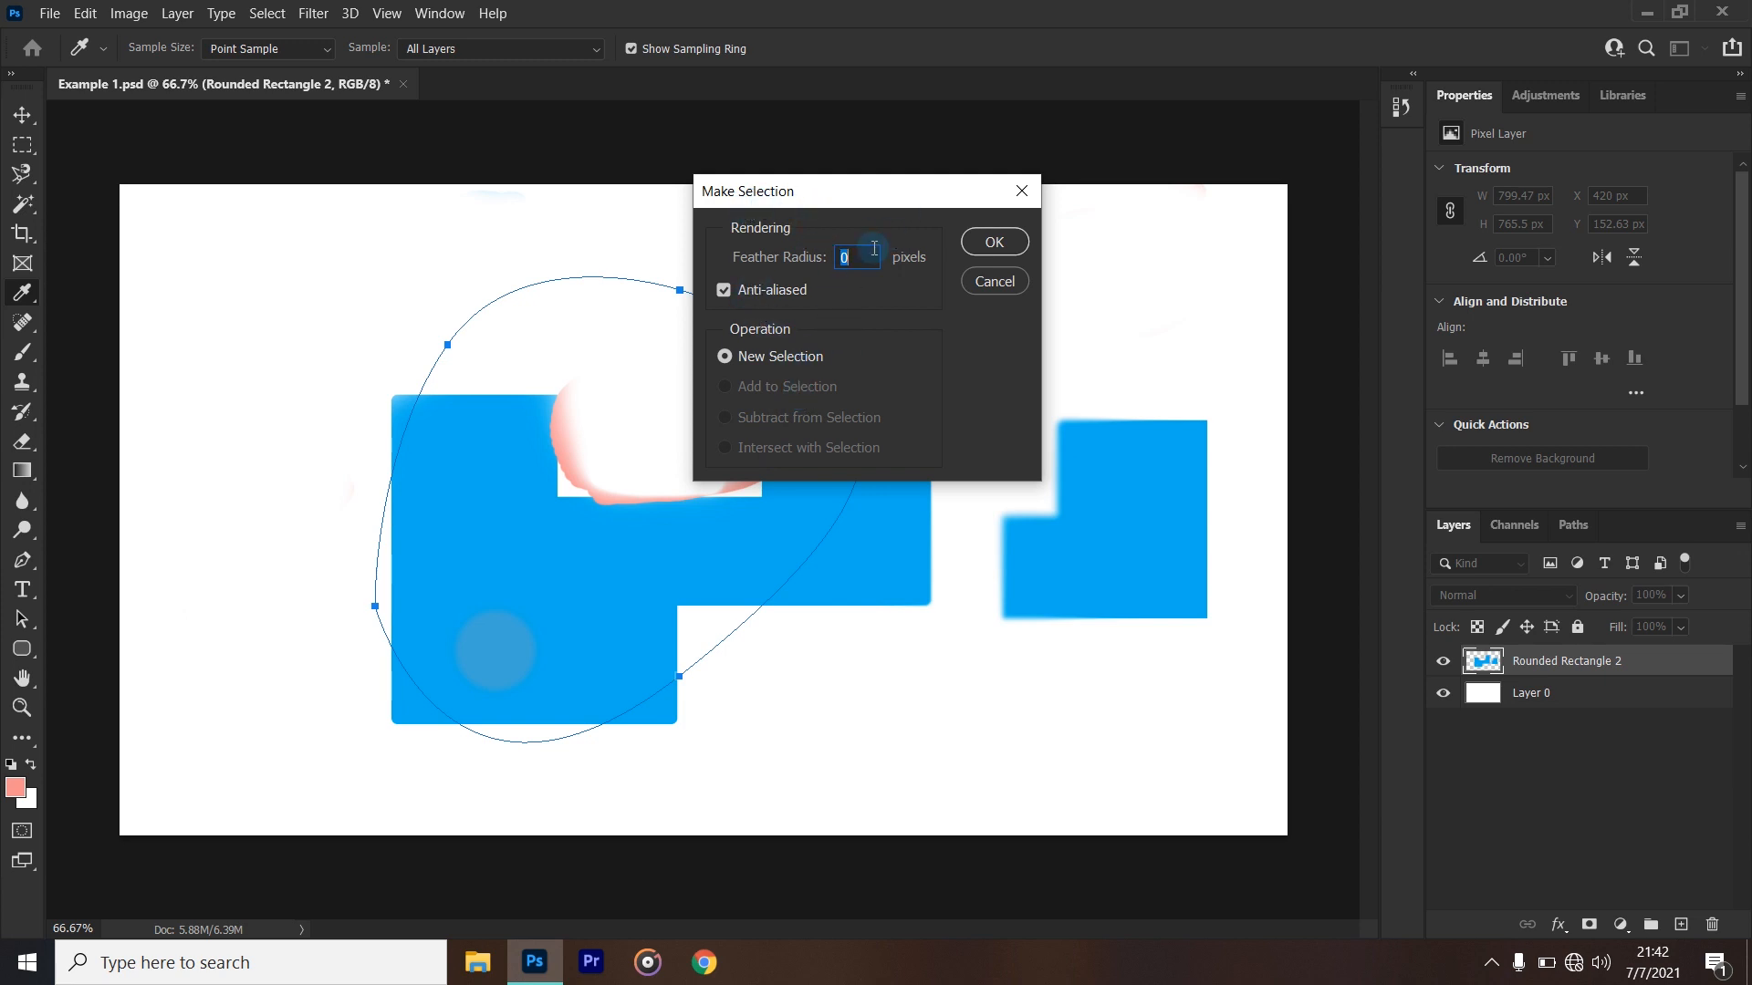
left_click(992, 242)
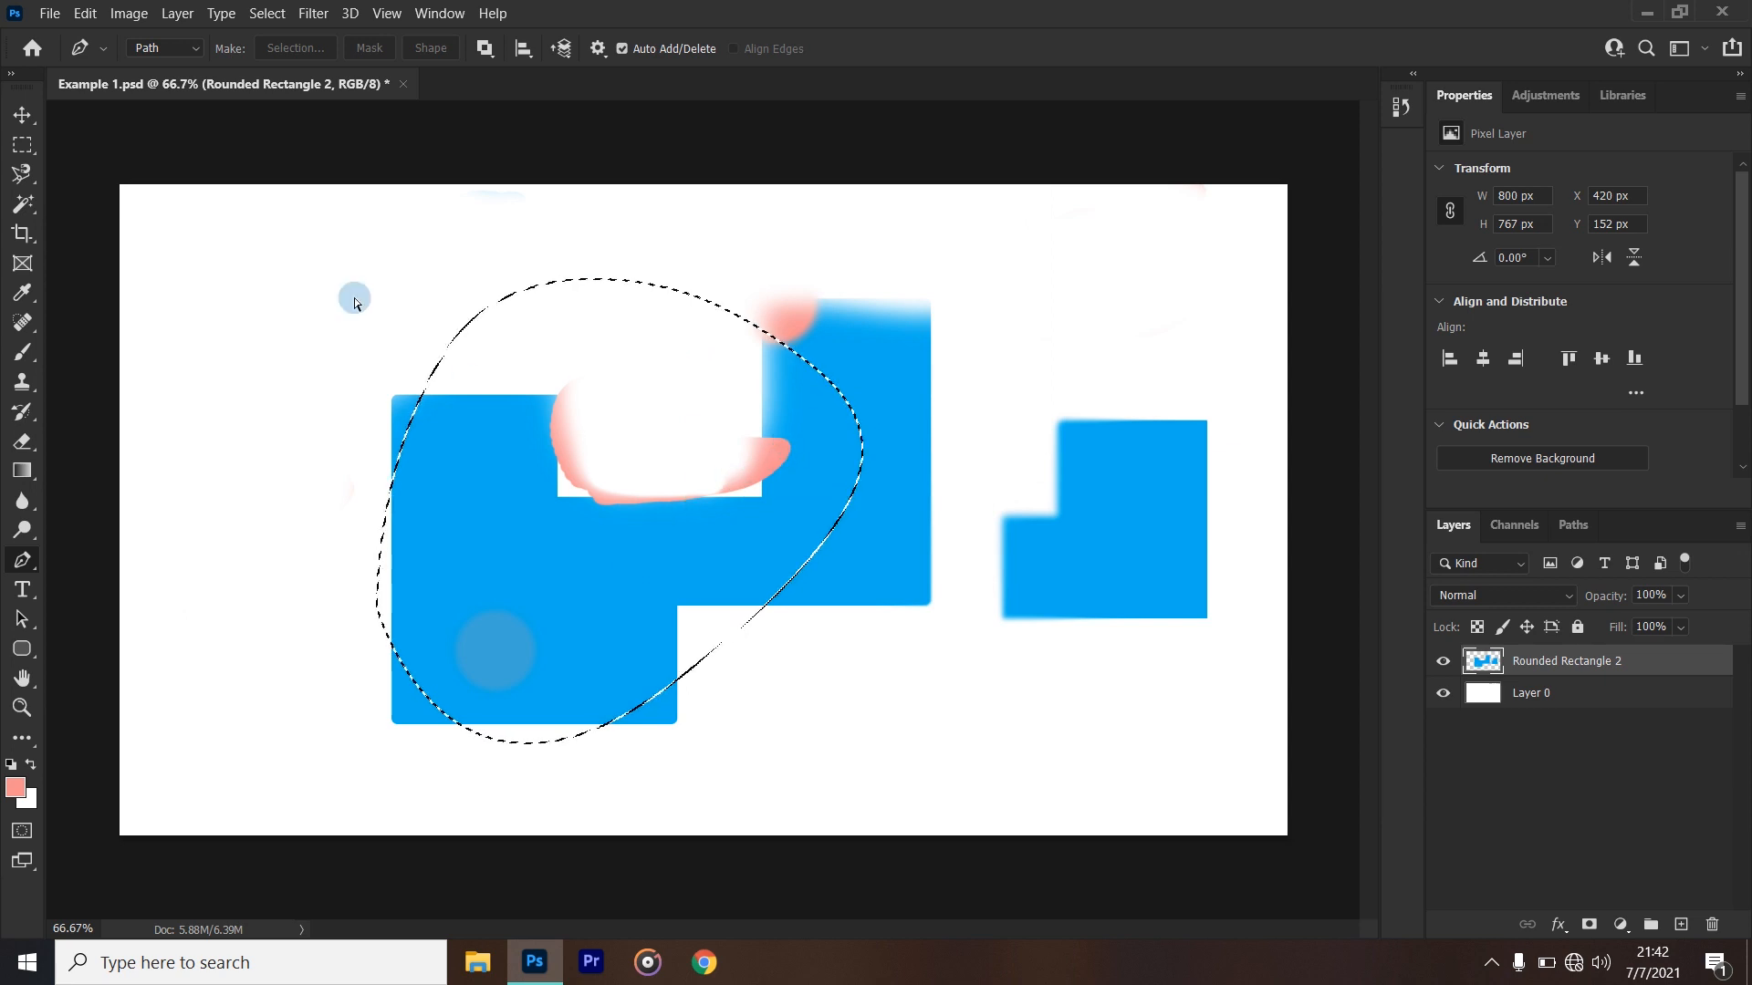
key("v")
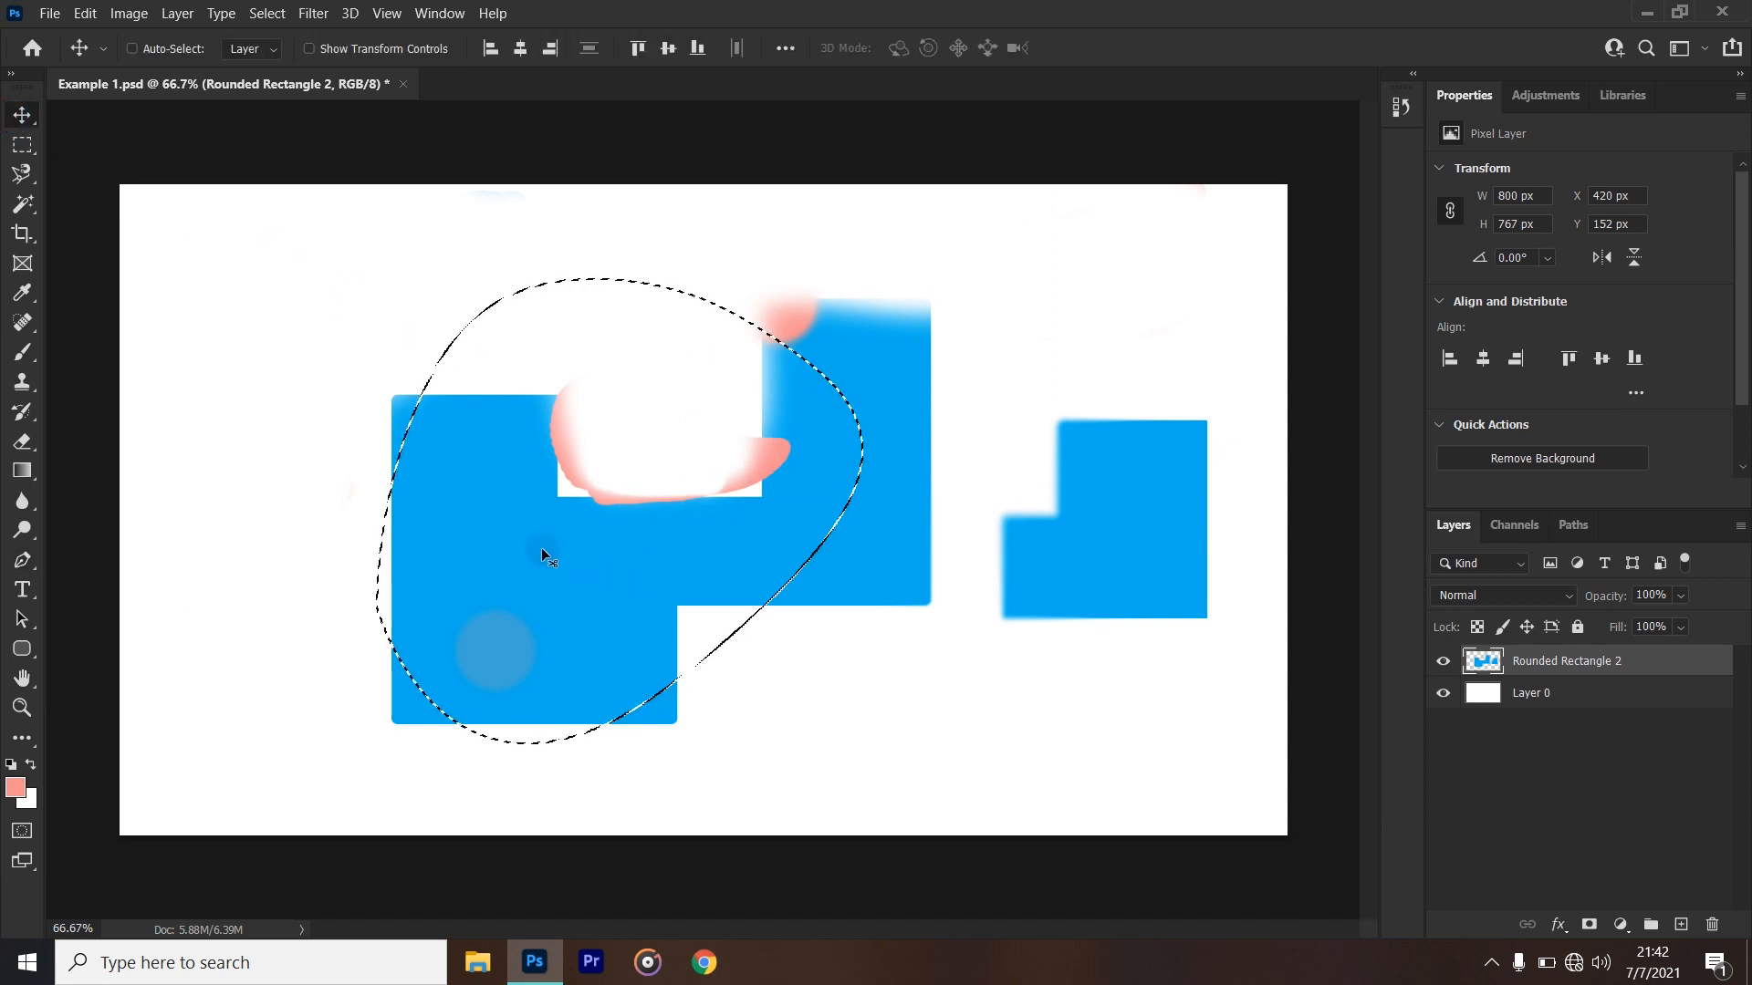
- Move the selected area slightly, and undo the move, the selection and the Pen path around the large blue shape
left_click_drag(551, 549, 599, 590)
key("ctrl+z")
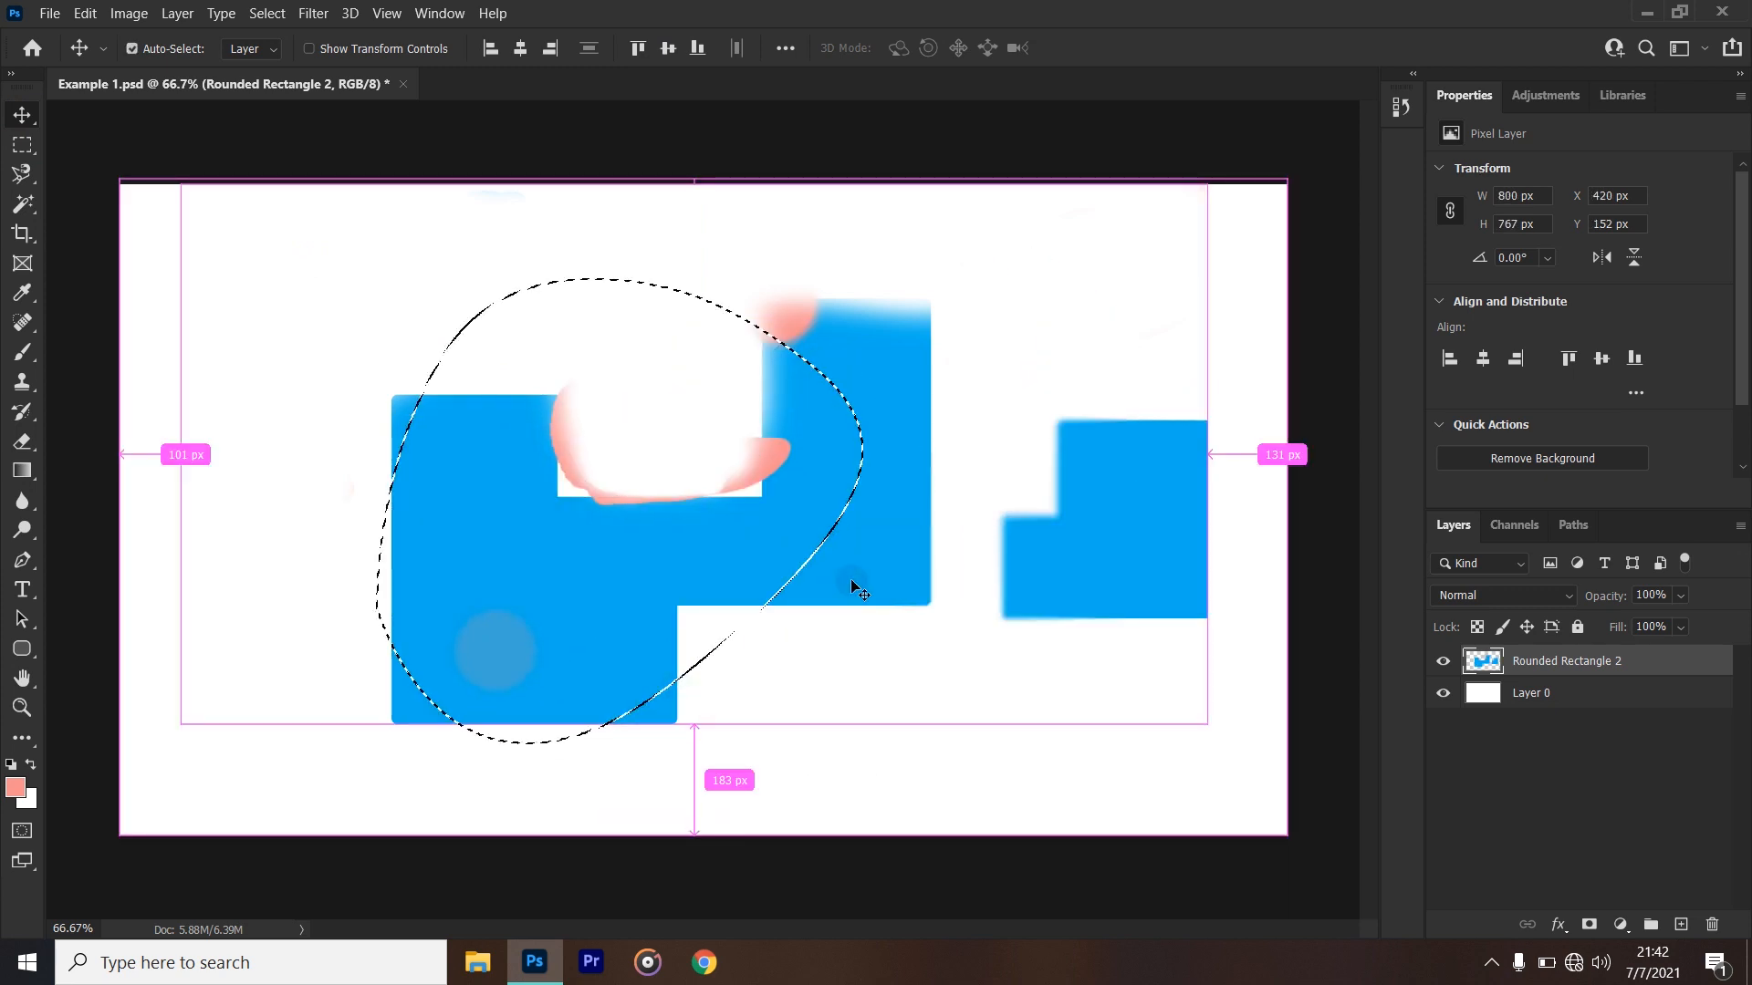
key("ctrl+z")
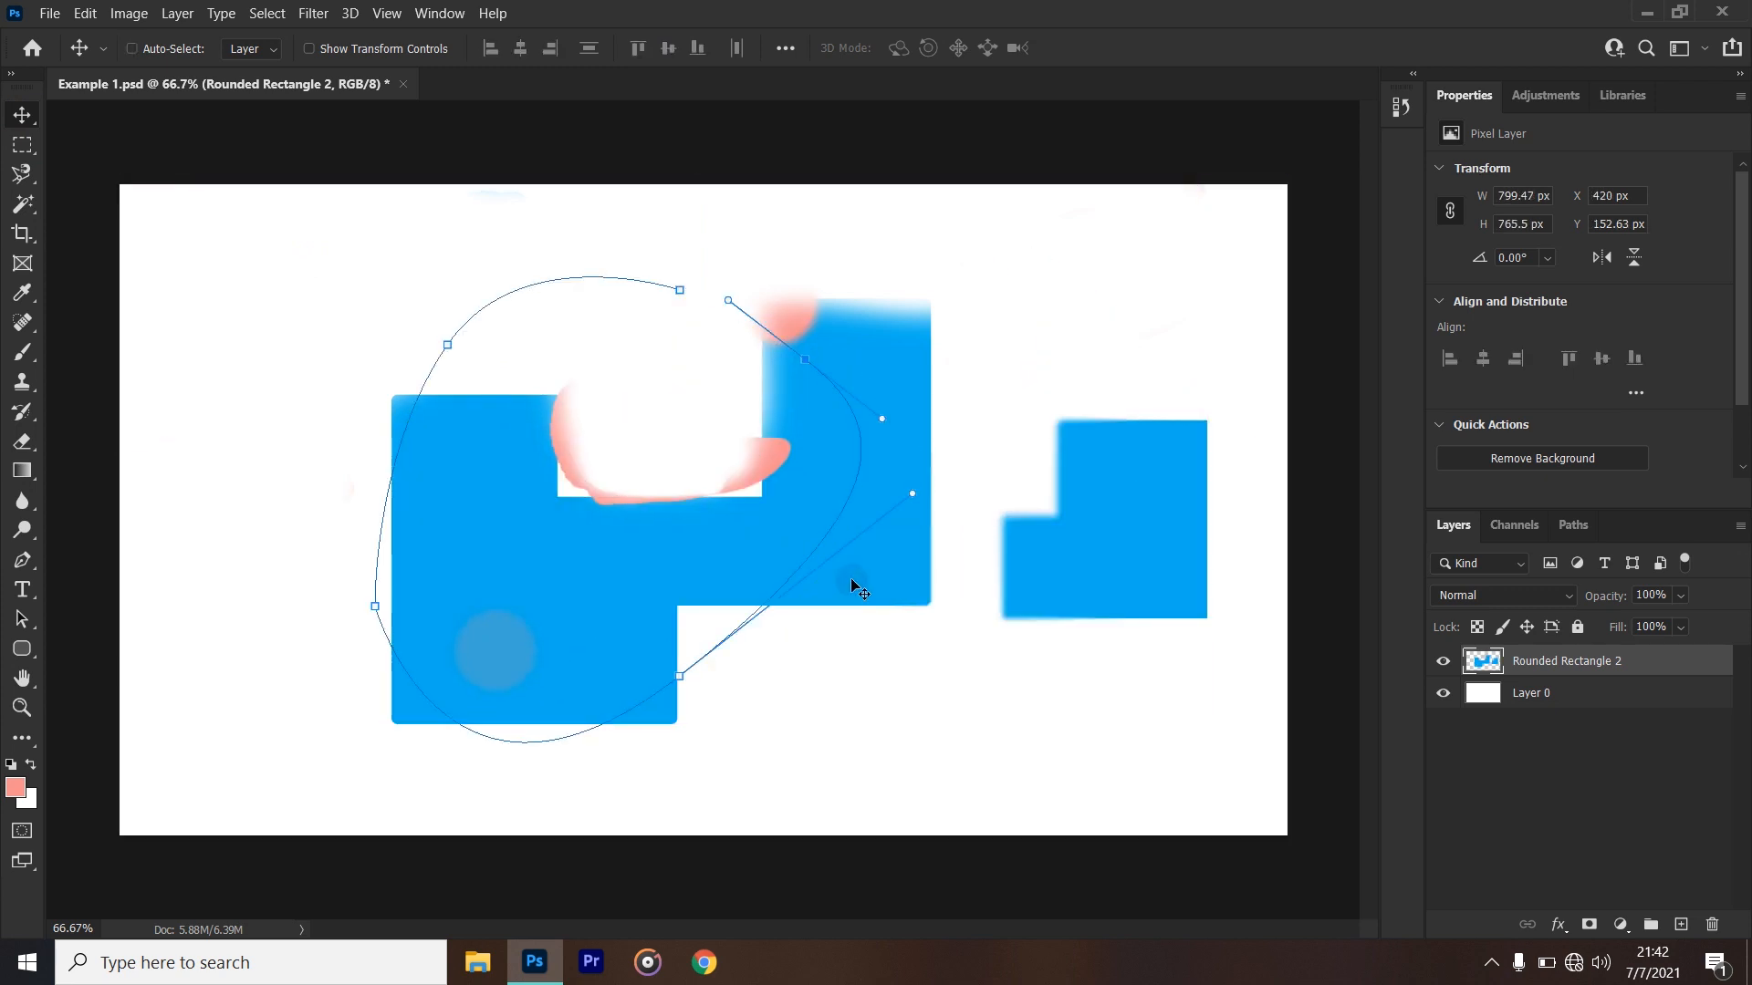
key("ctrl+z")
key("ctrl+z")
key("ctrl+z")
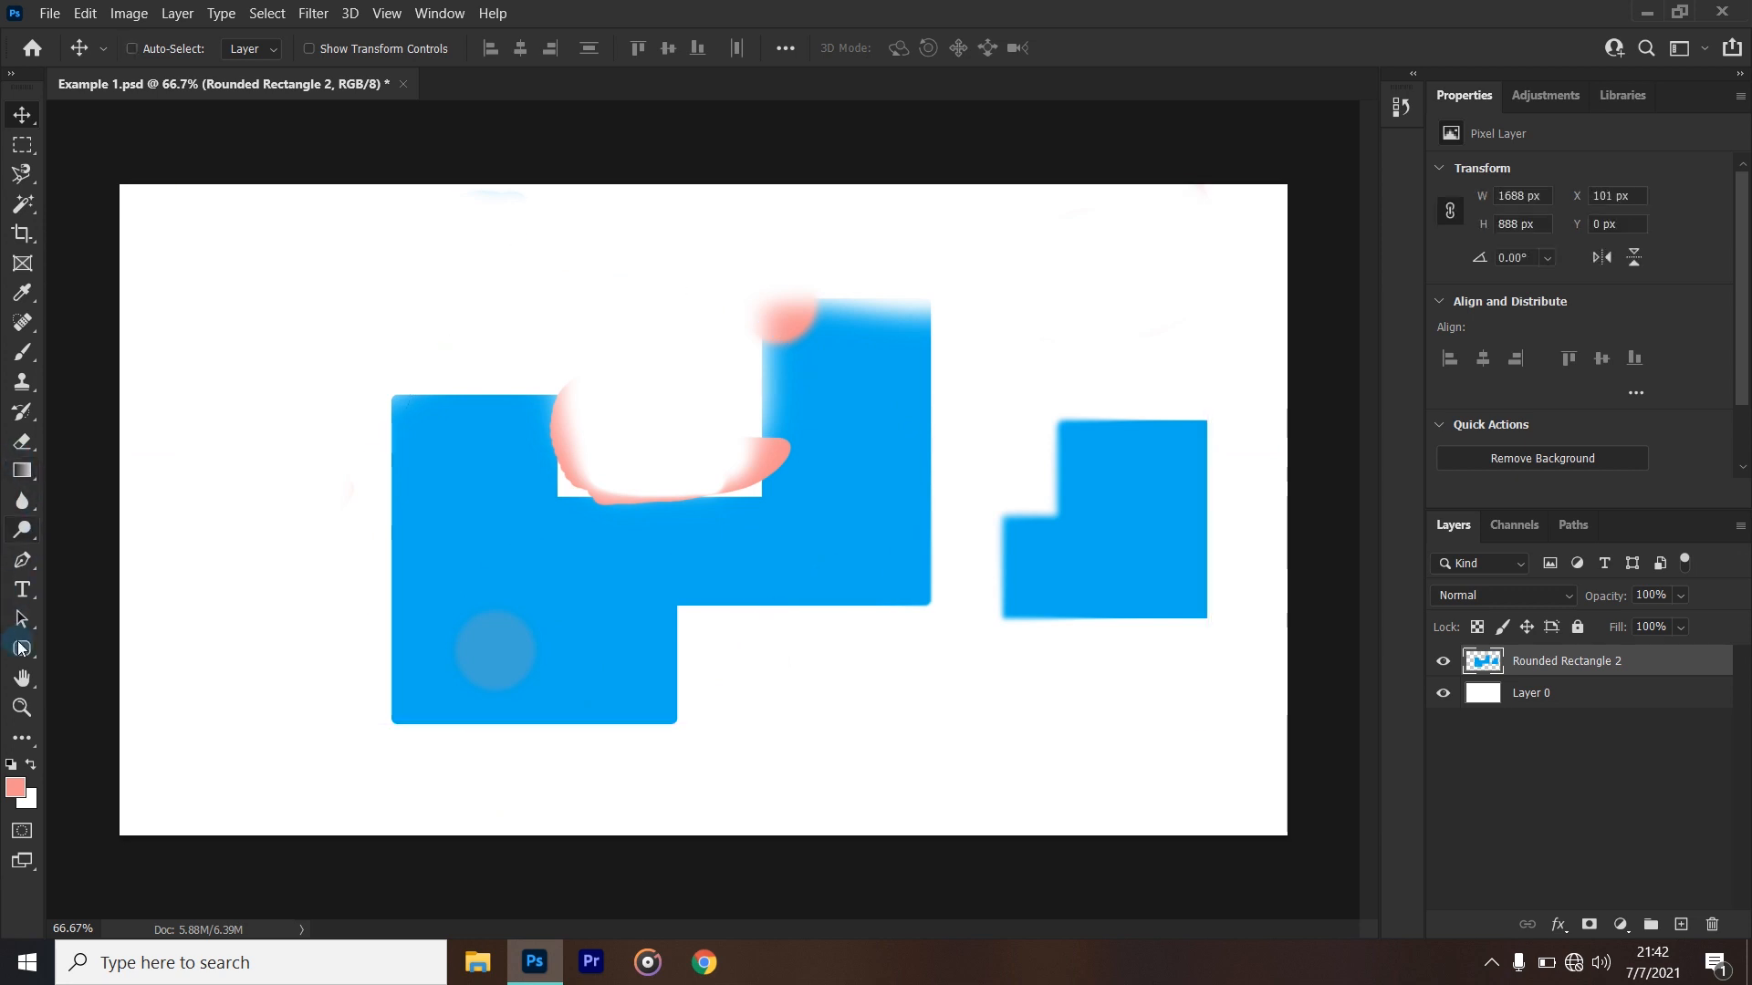
- With the Pen tool in Shape mode, draw a closed, curved two-point shape about 216 by 414 px beside the large blue shape and delete it
left_click(22, 560)
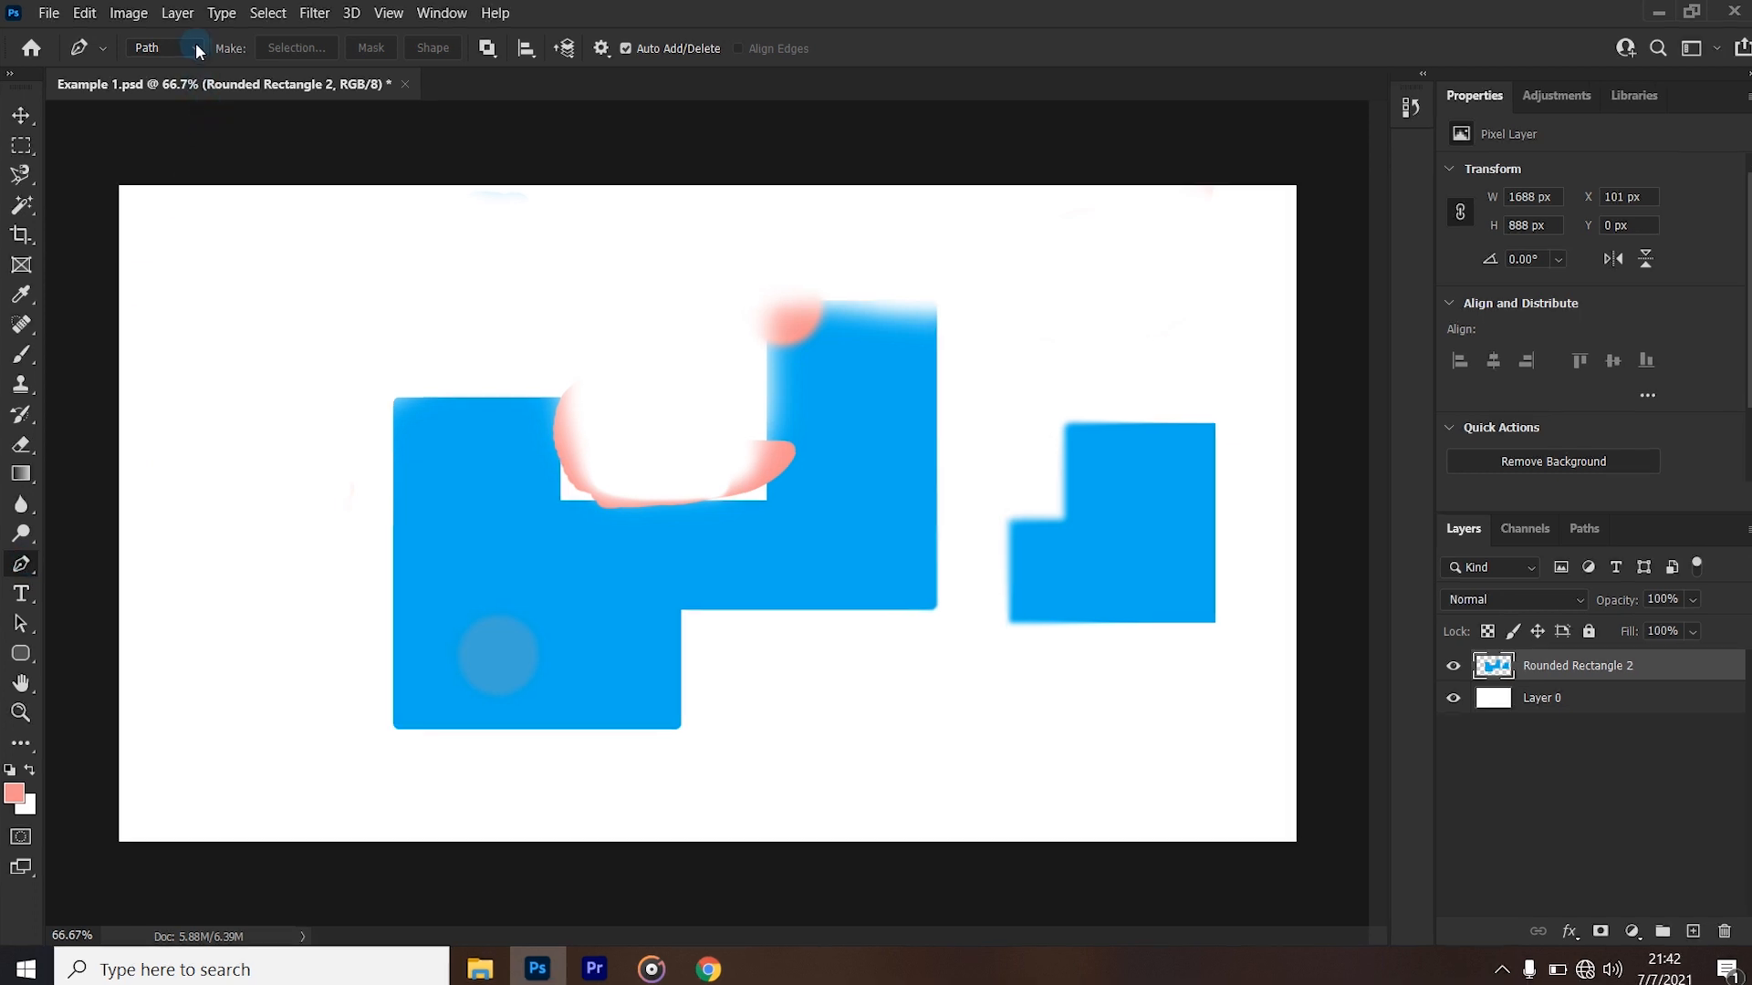
left_click(197, 48)
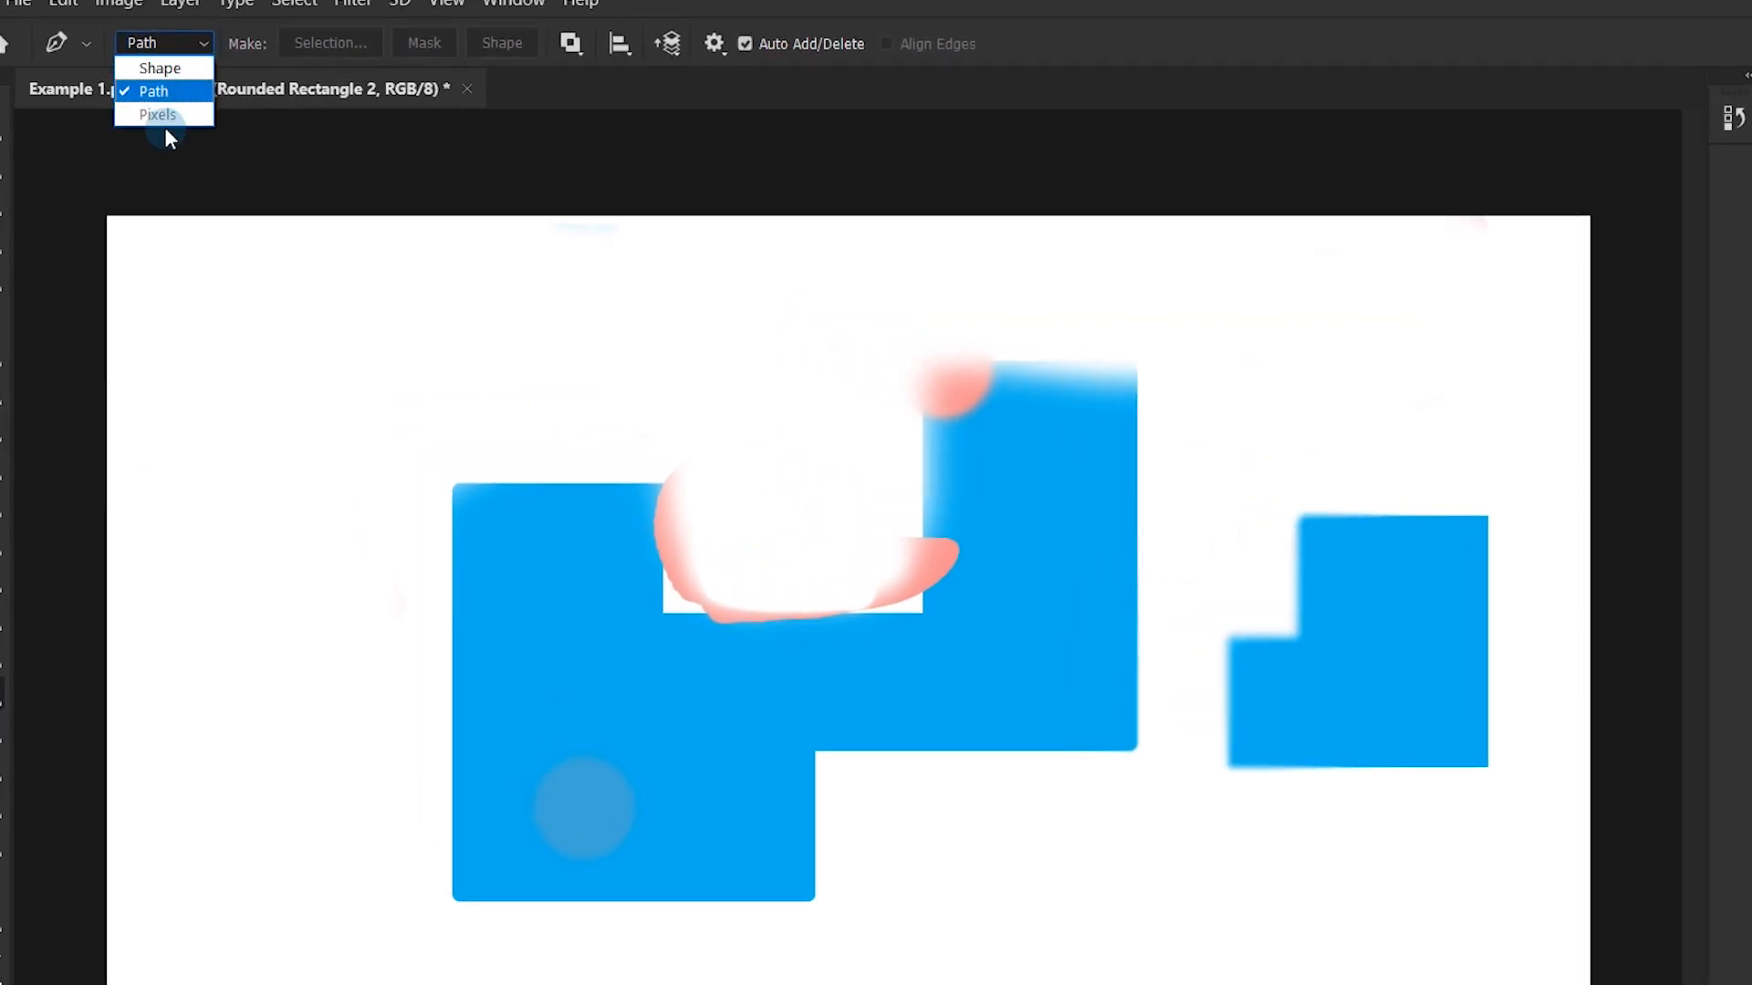
left_click(159, 68)
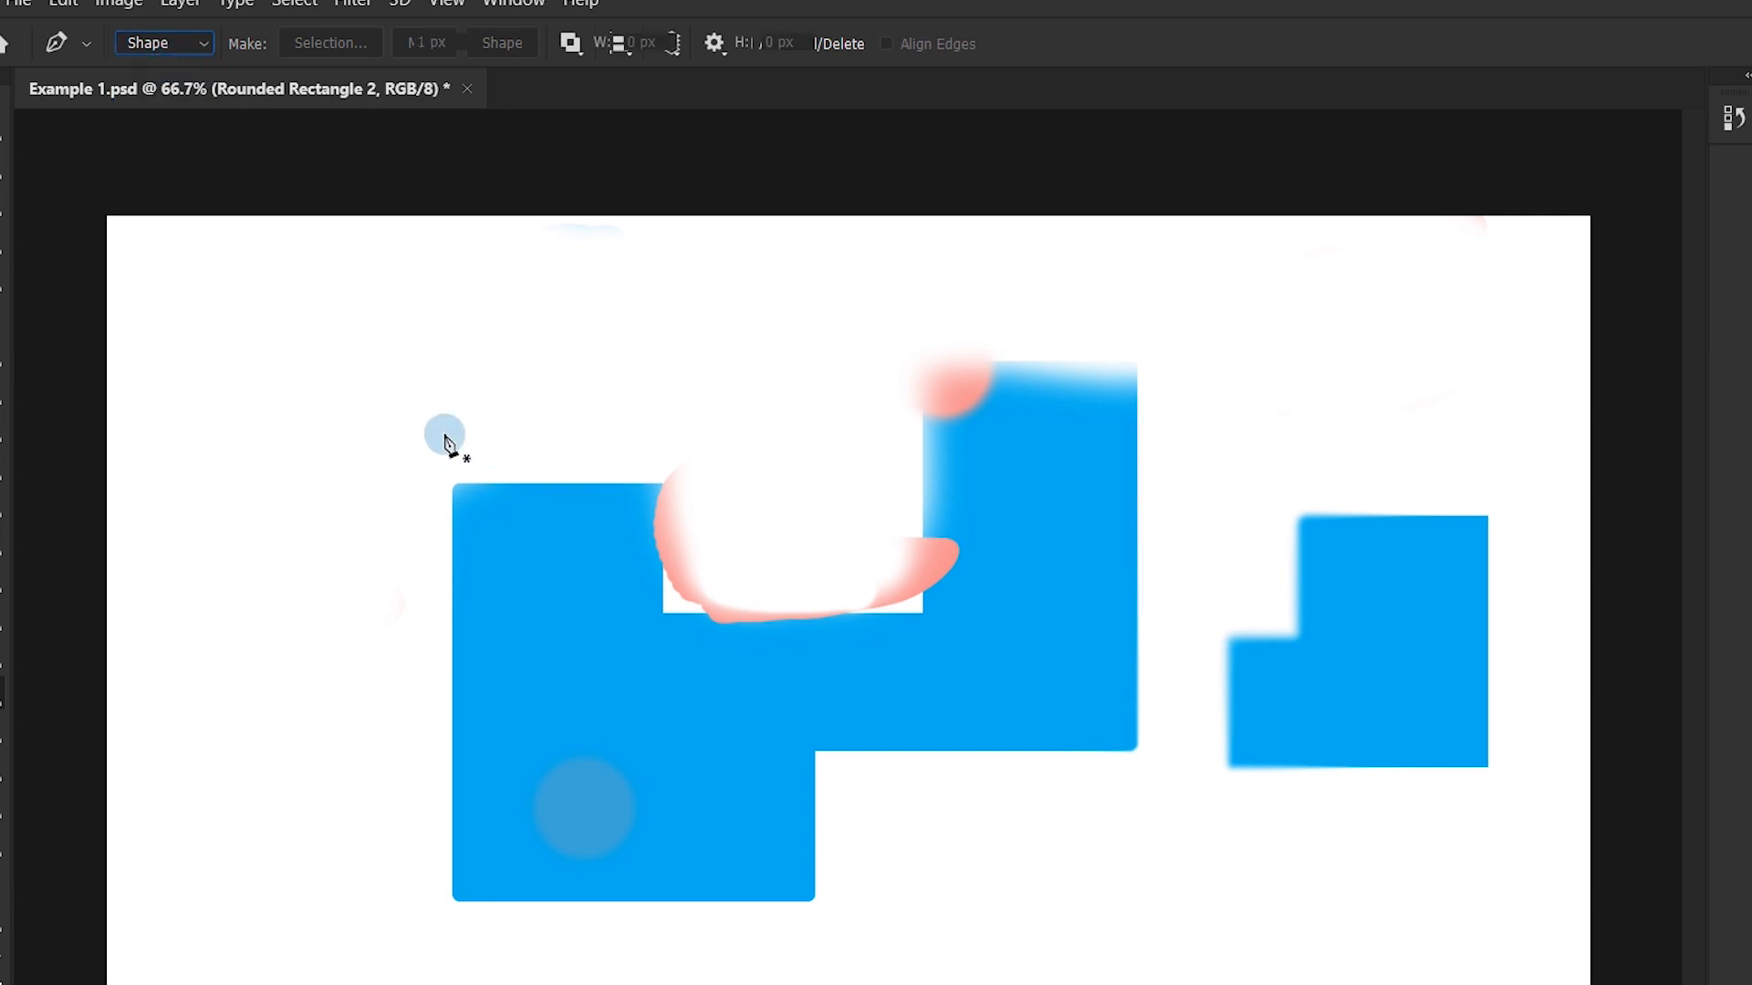
left_click_drag(355, 349, 348, 443)
left_click_drag(371, 648, 477, 541)
left_click_drag(355, 348, 219, 354)
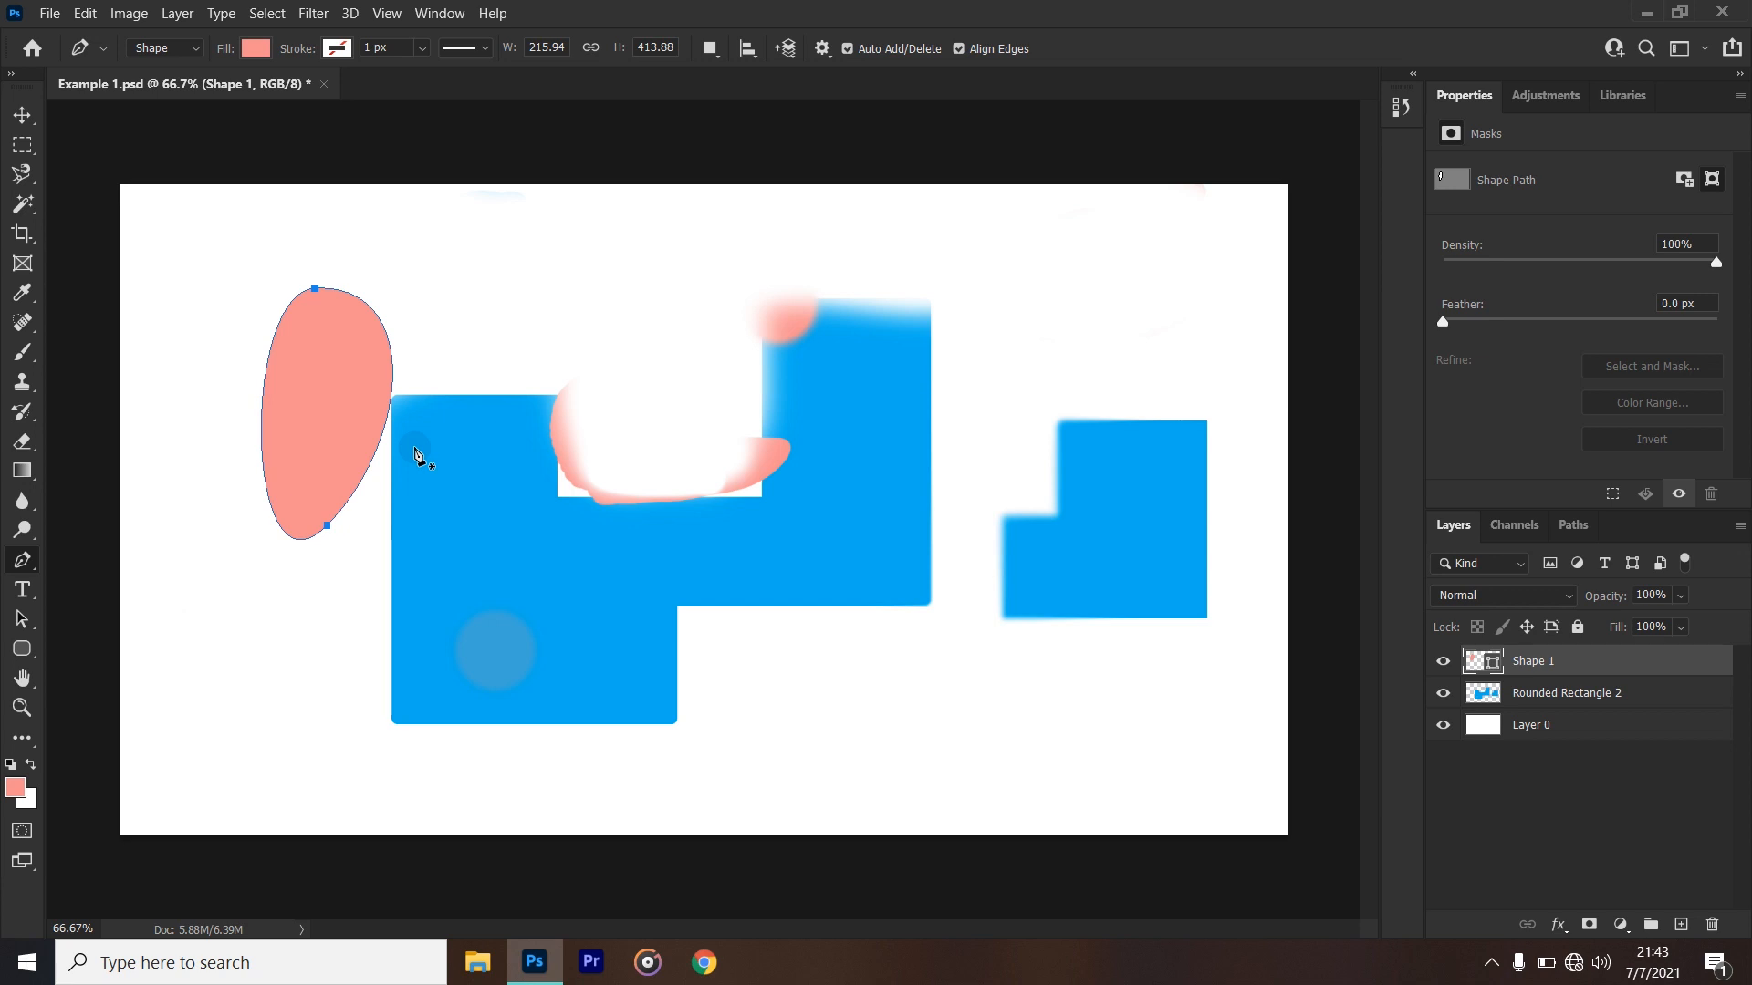
key("Delete")
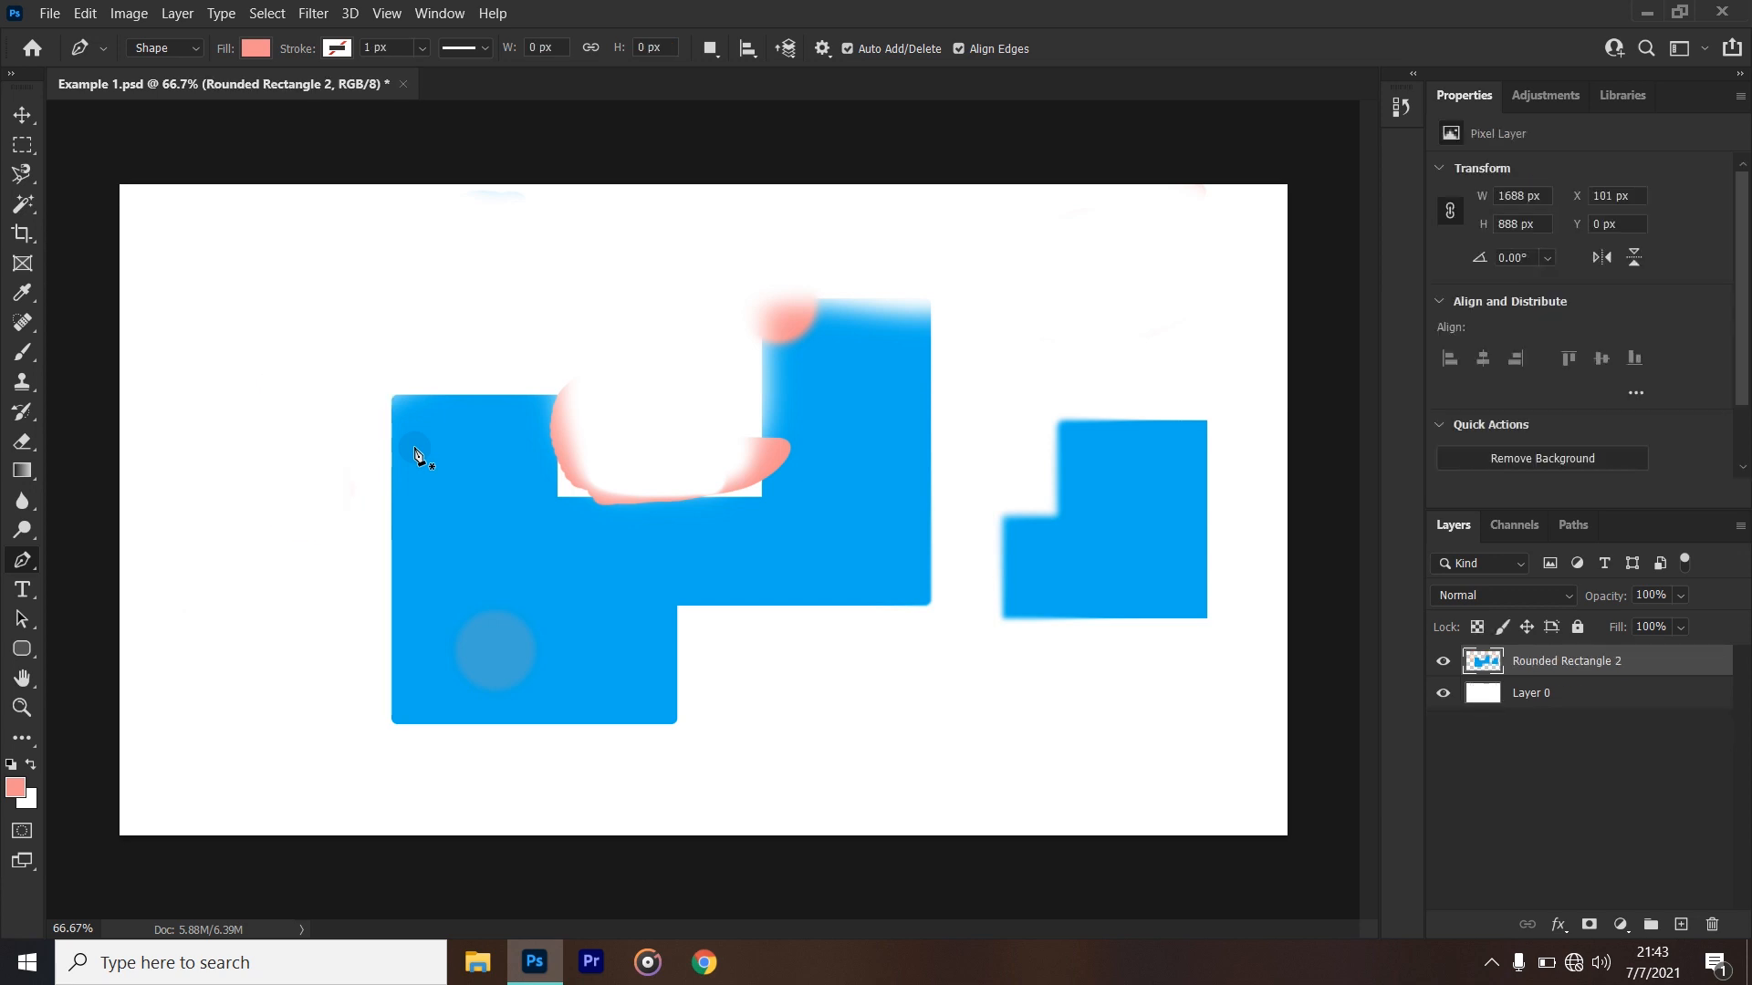
- Start a horizontal text line in the white area above the large blue shape and clear its placeholder text
left_click(25, 600)
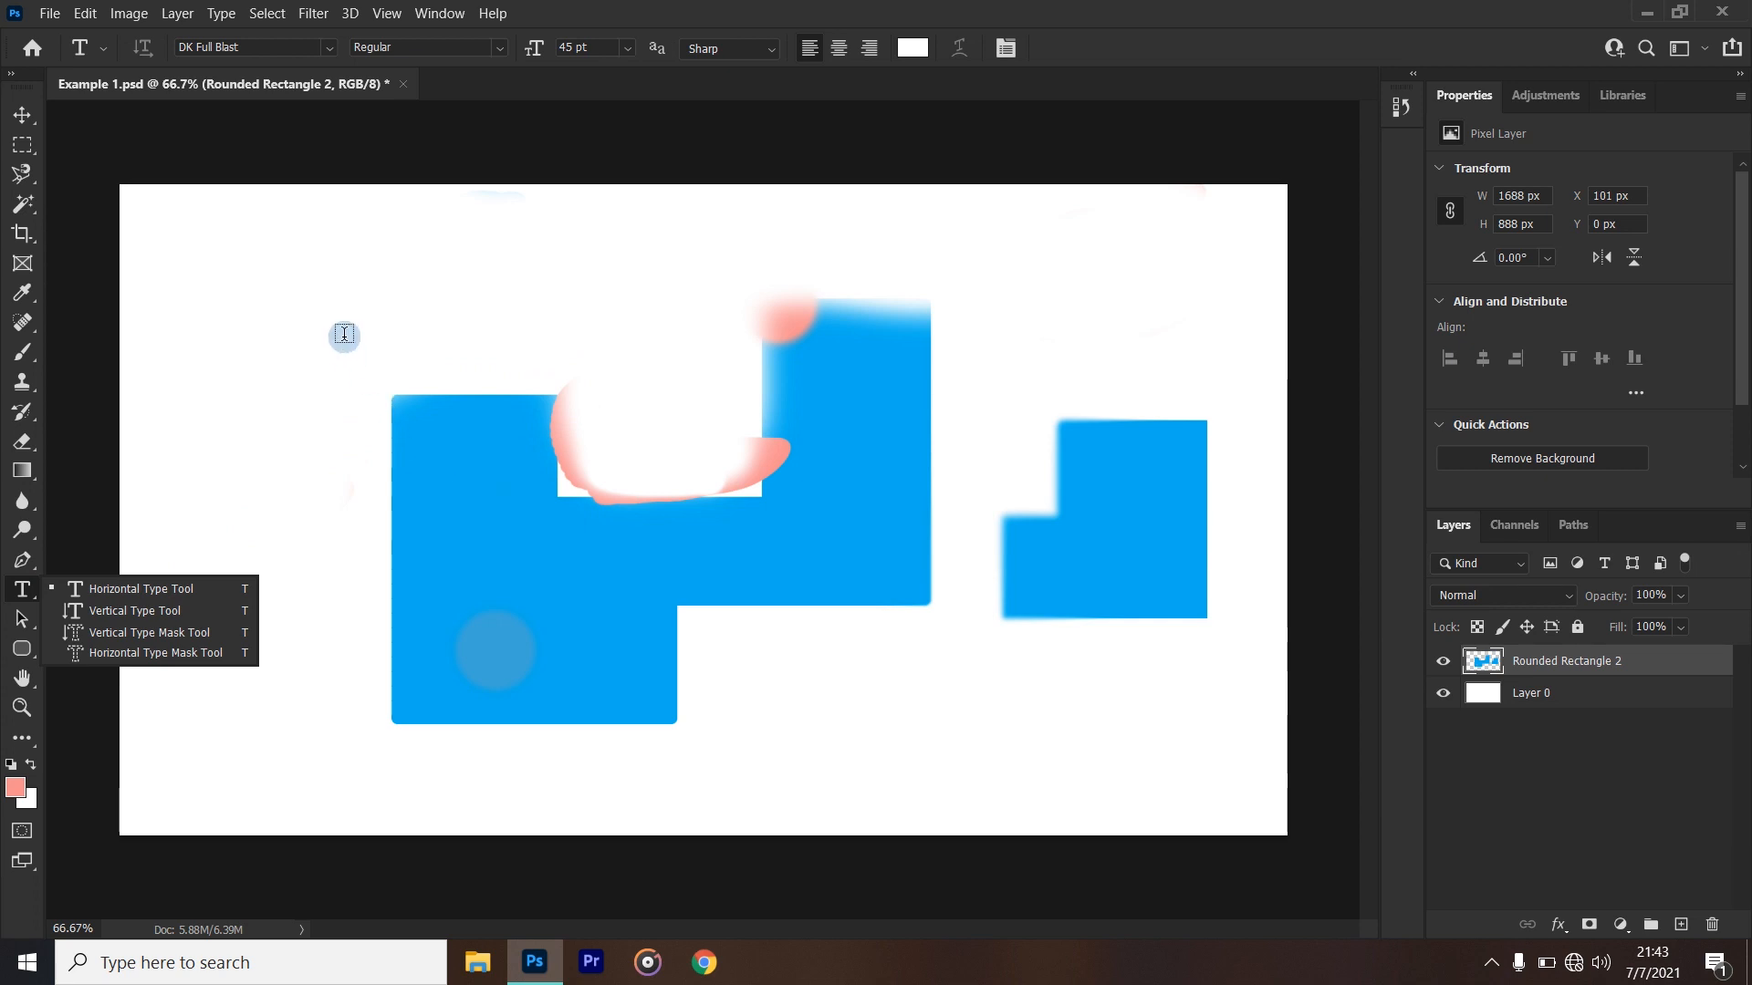
left_click(345, 331)
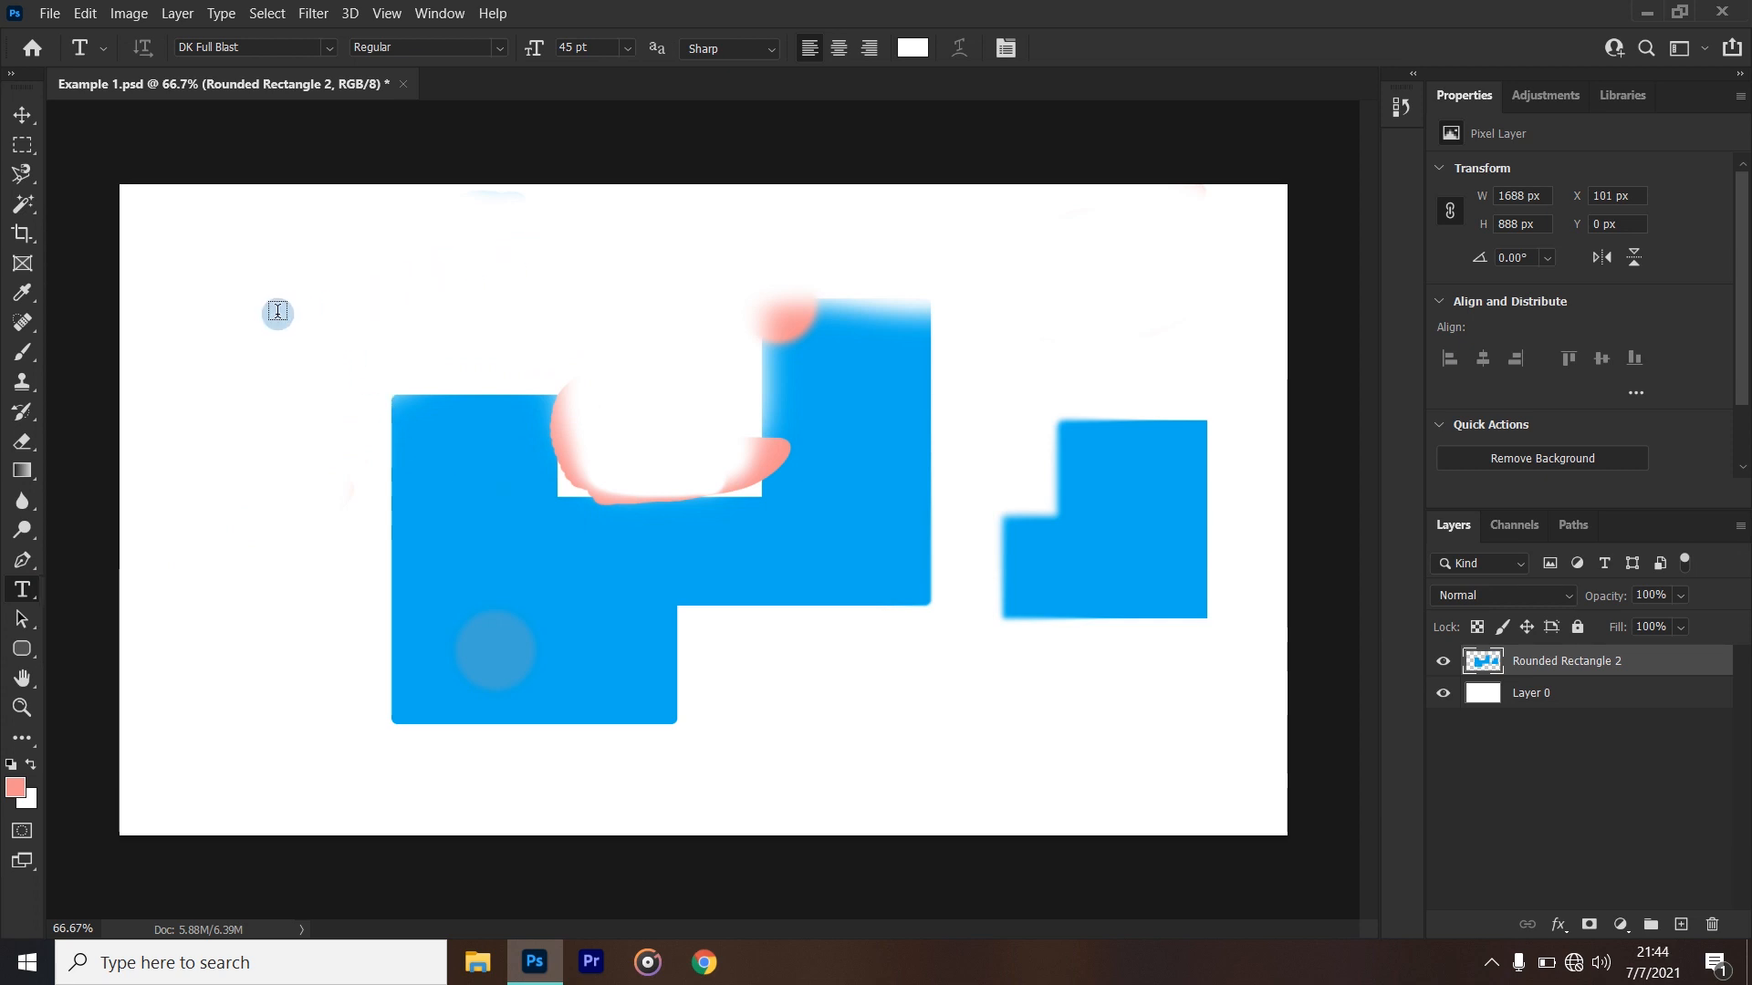
left_click(278, 312)
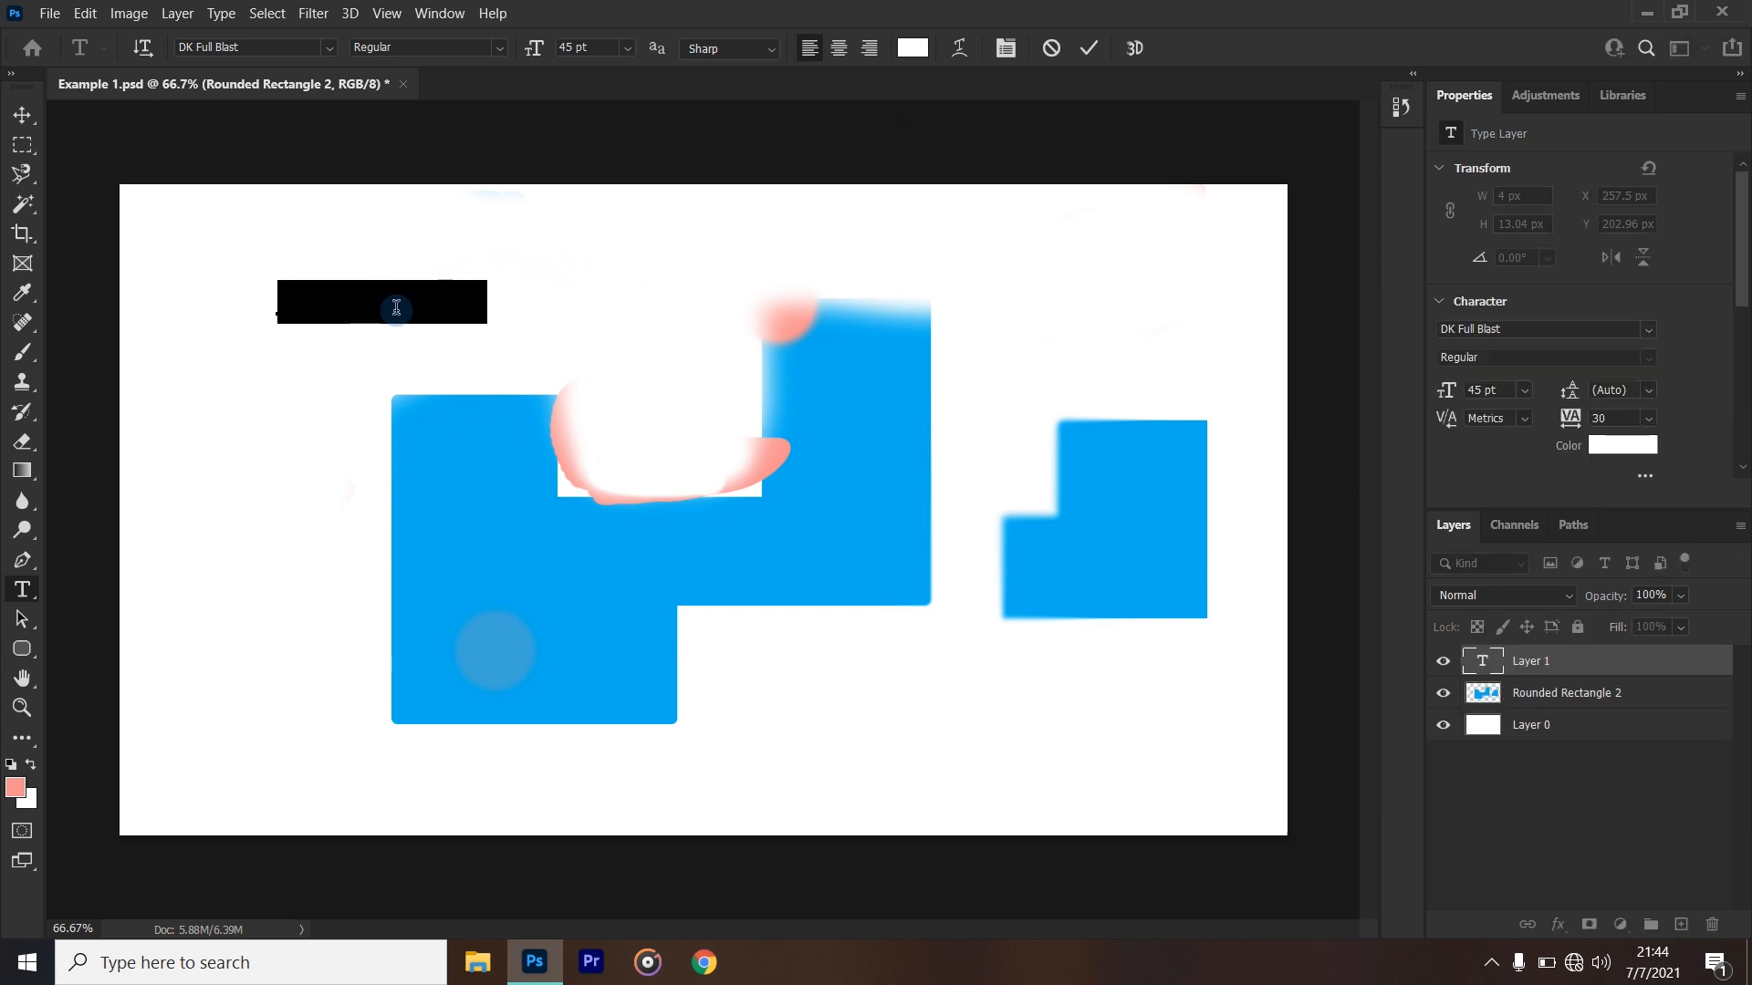
key("BackSpace")
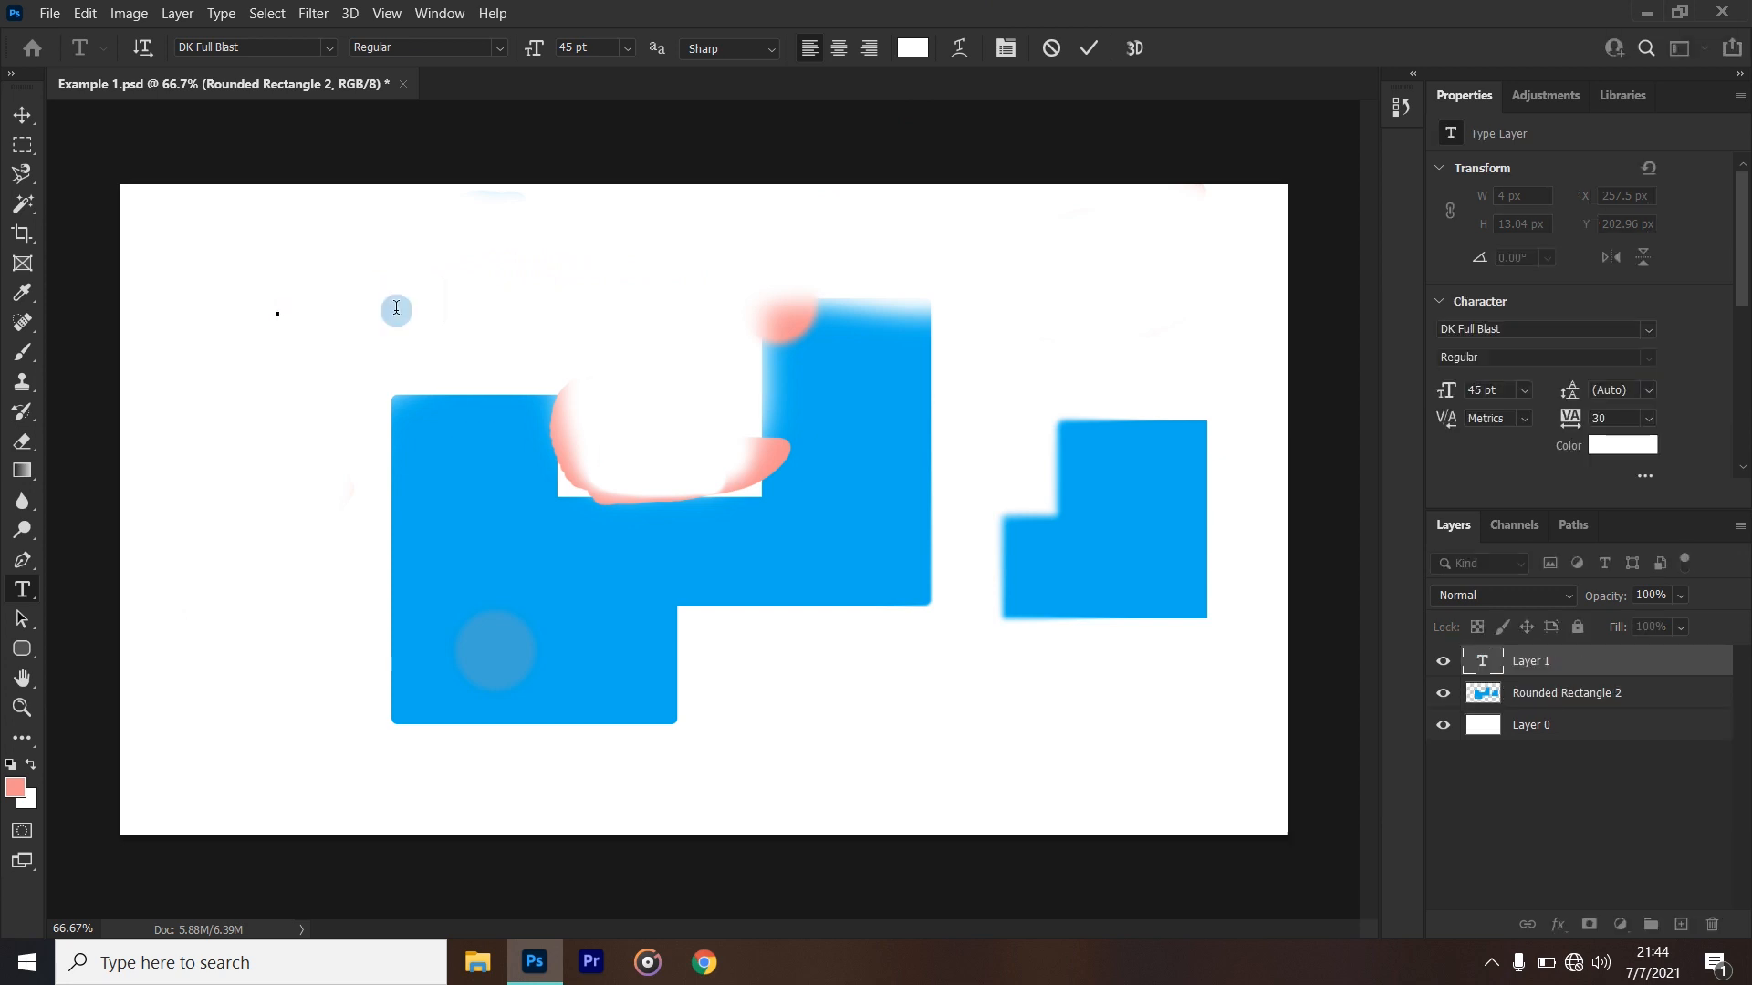
key("BackSpace")
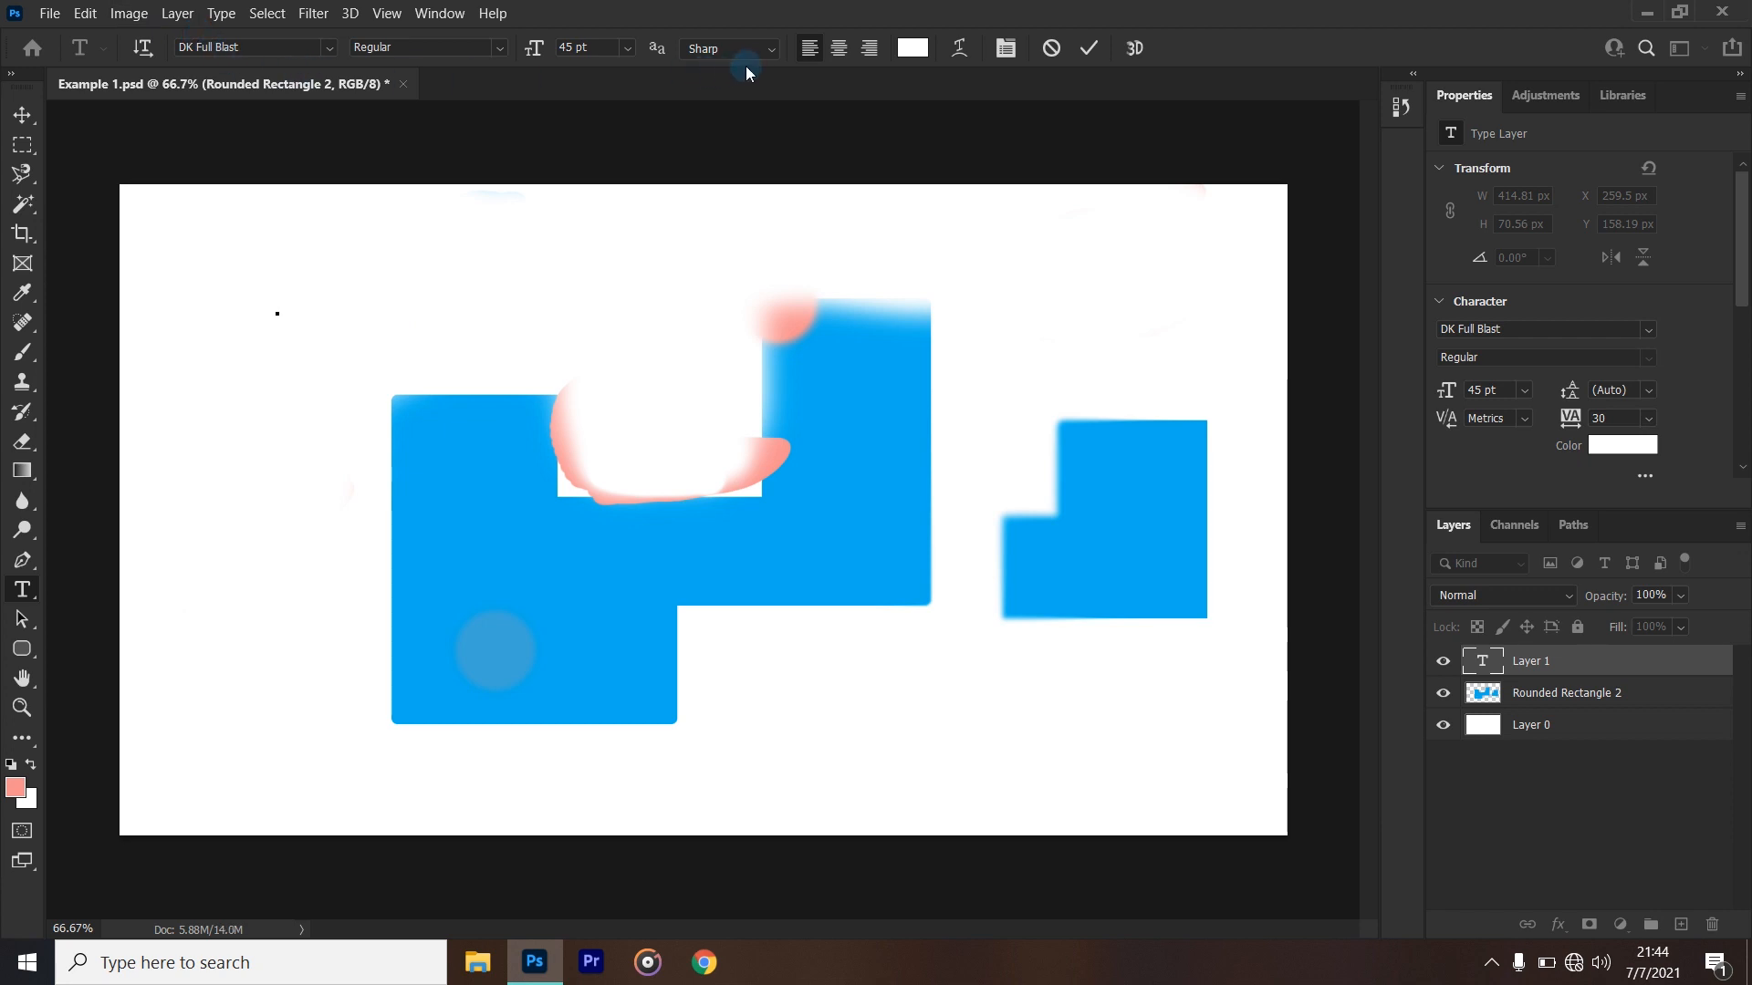
- Set the text colour to black (000000)
left_click(915, 48)
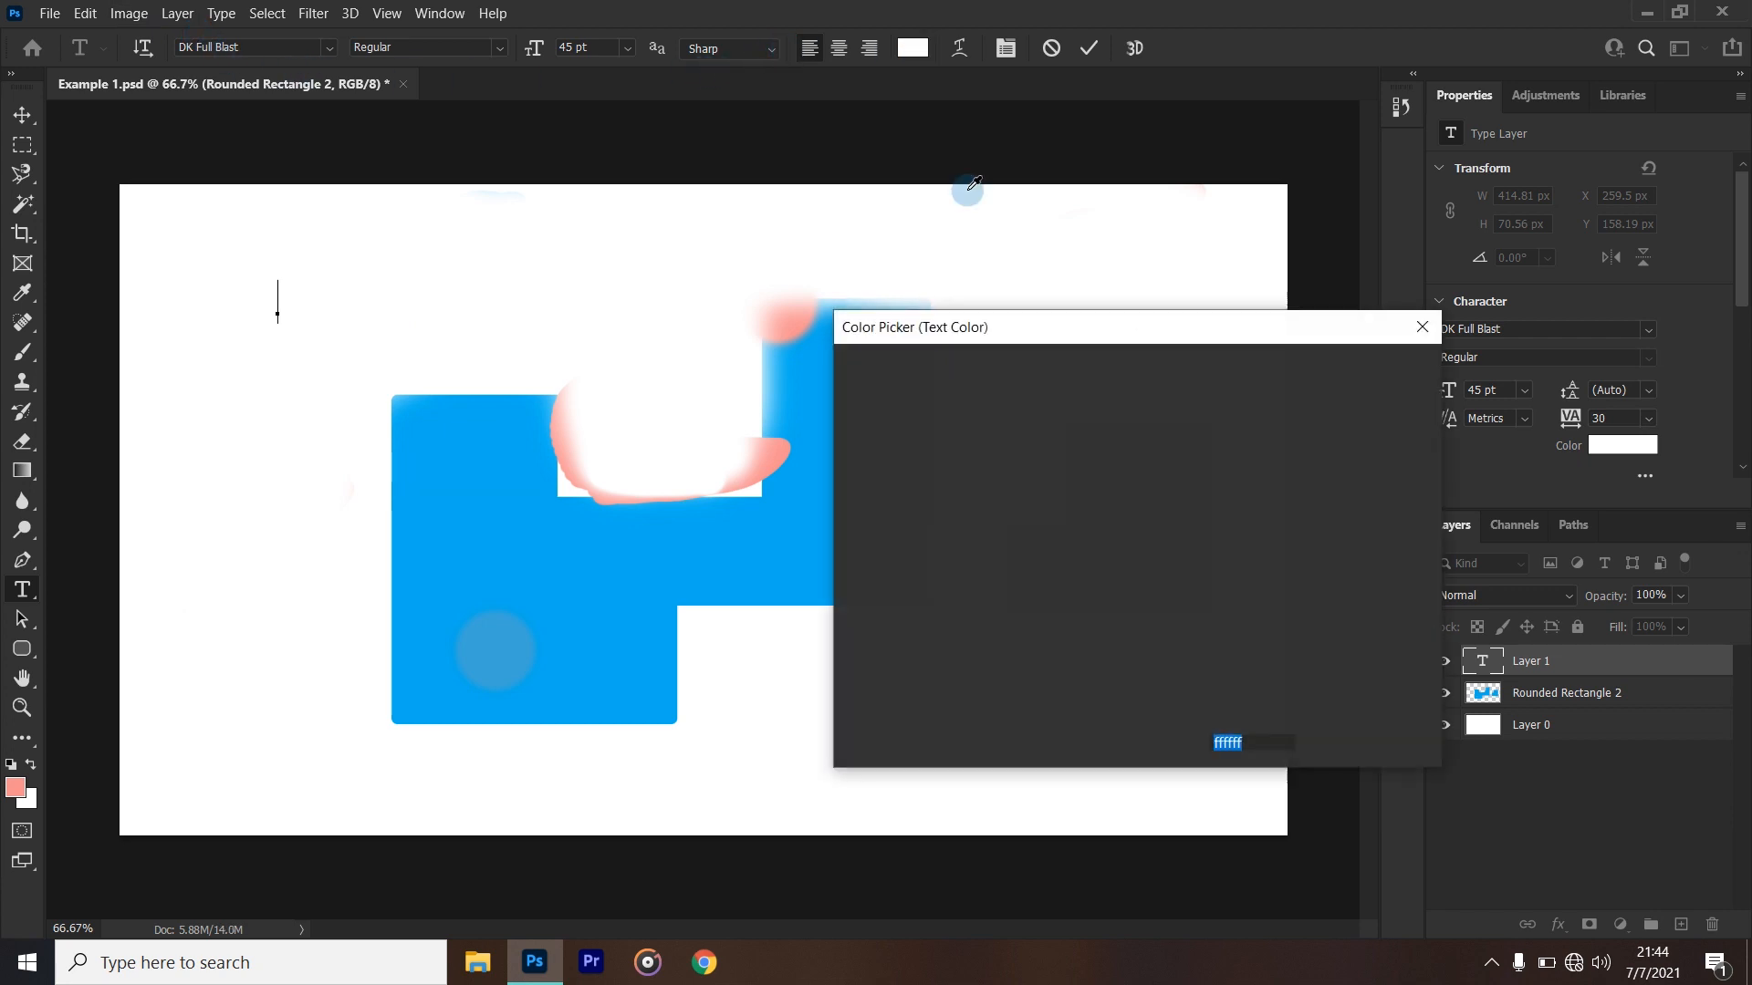
left_click(1002, 466)
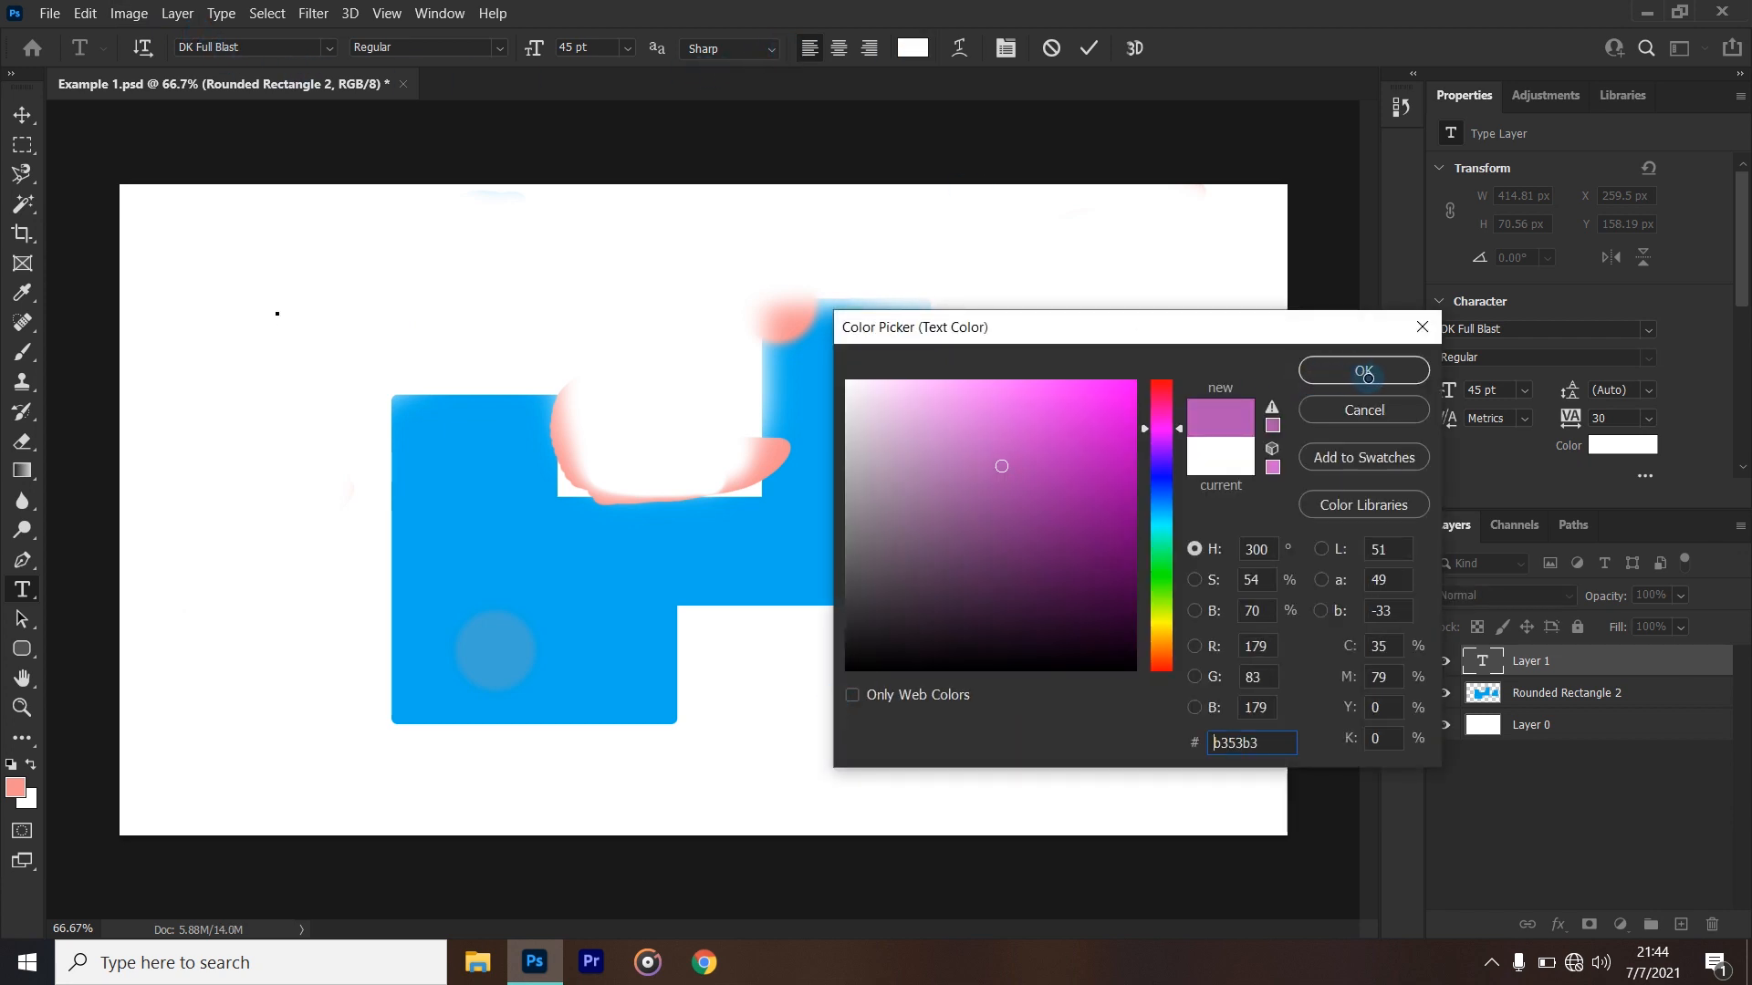
mouse_move(1134, 415)
left_mouse_down()
mouse_move(822, 668)
mouse_move(1029, 555)
left_mouse_up()
type("000000")
left_click(1352, 371)
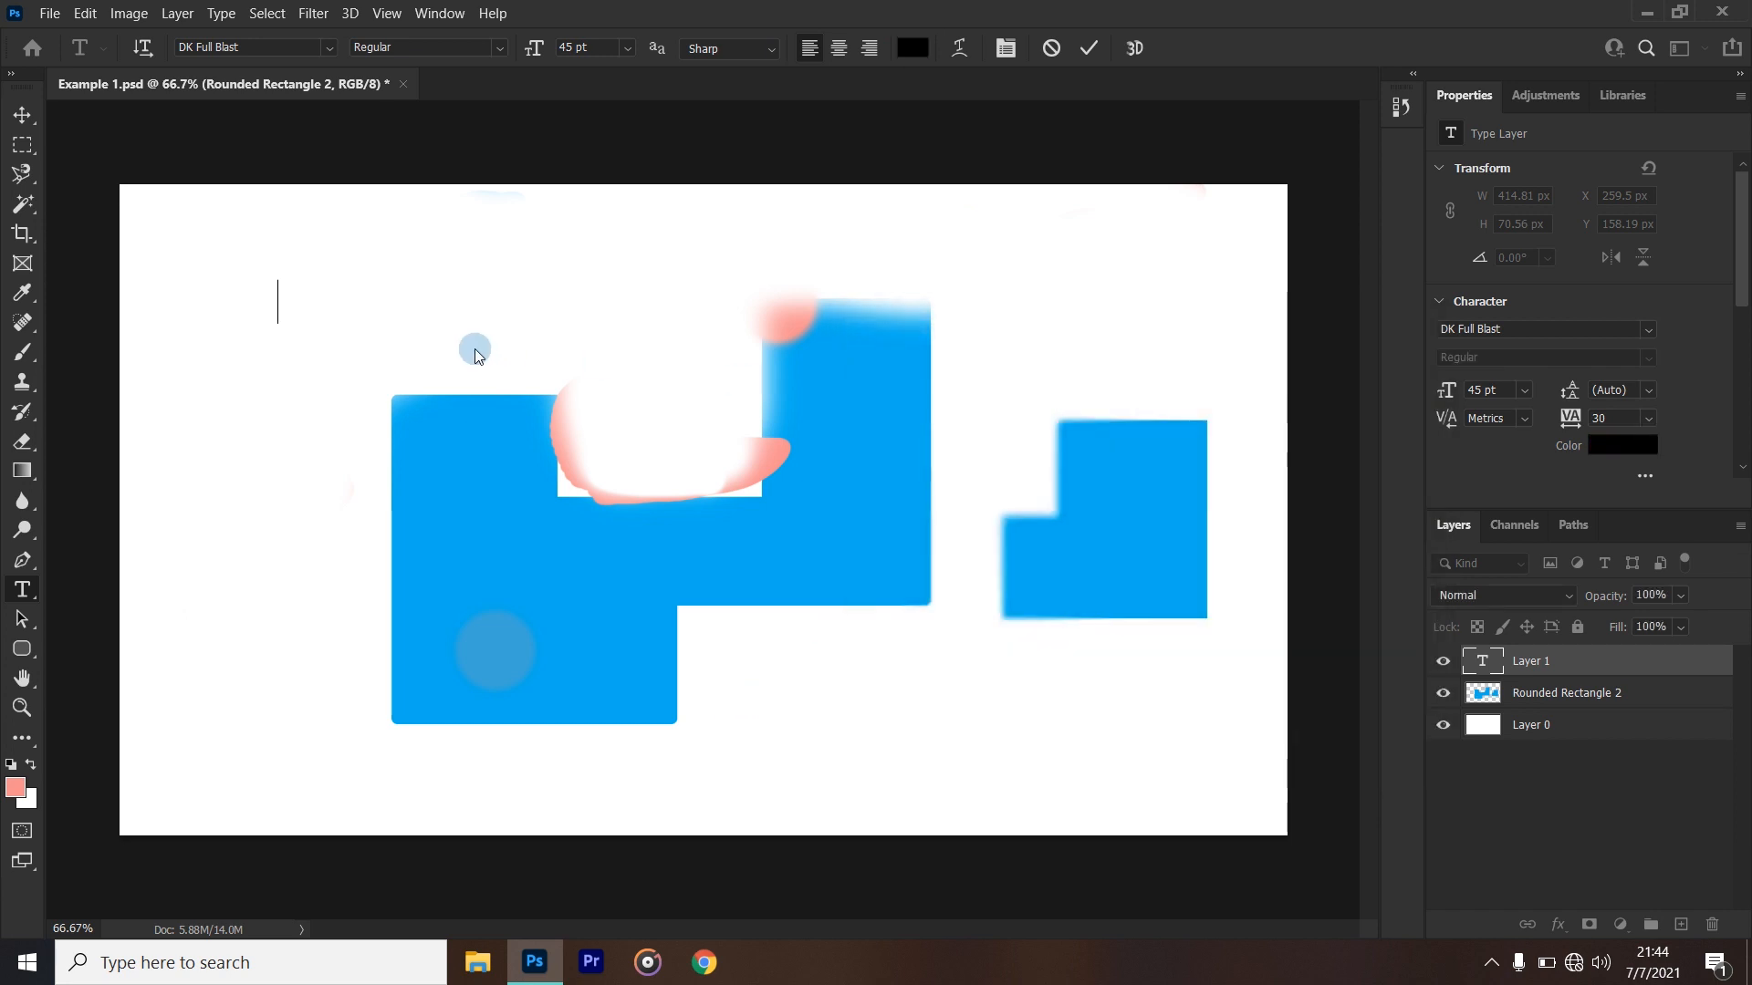
- Examine the text alignment options and the character and paragraph settings, and leave the unfinished text line
left_click(845, 48)
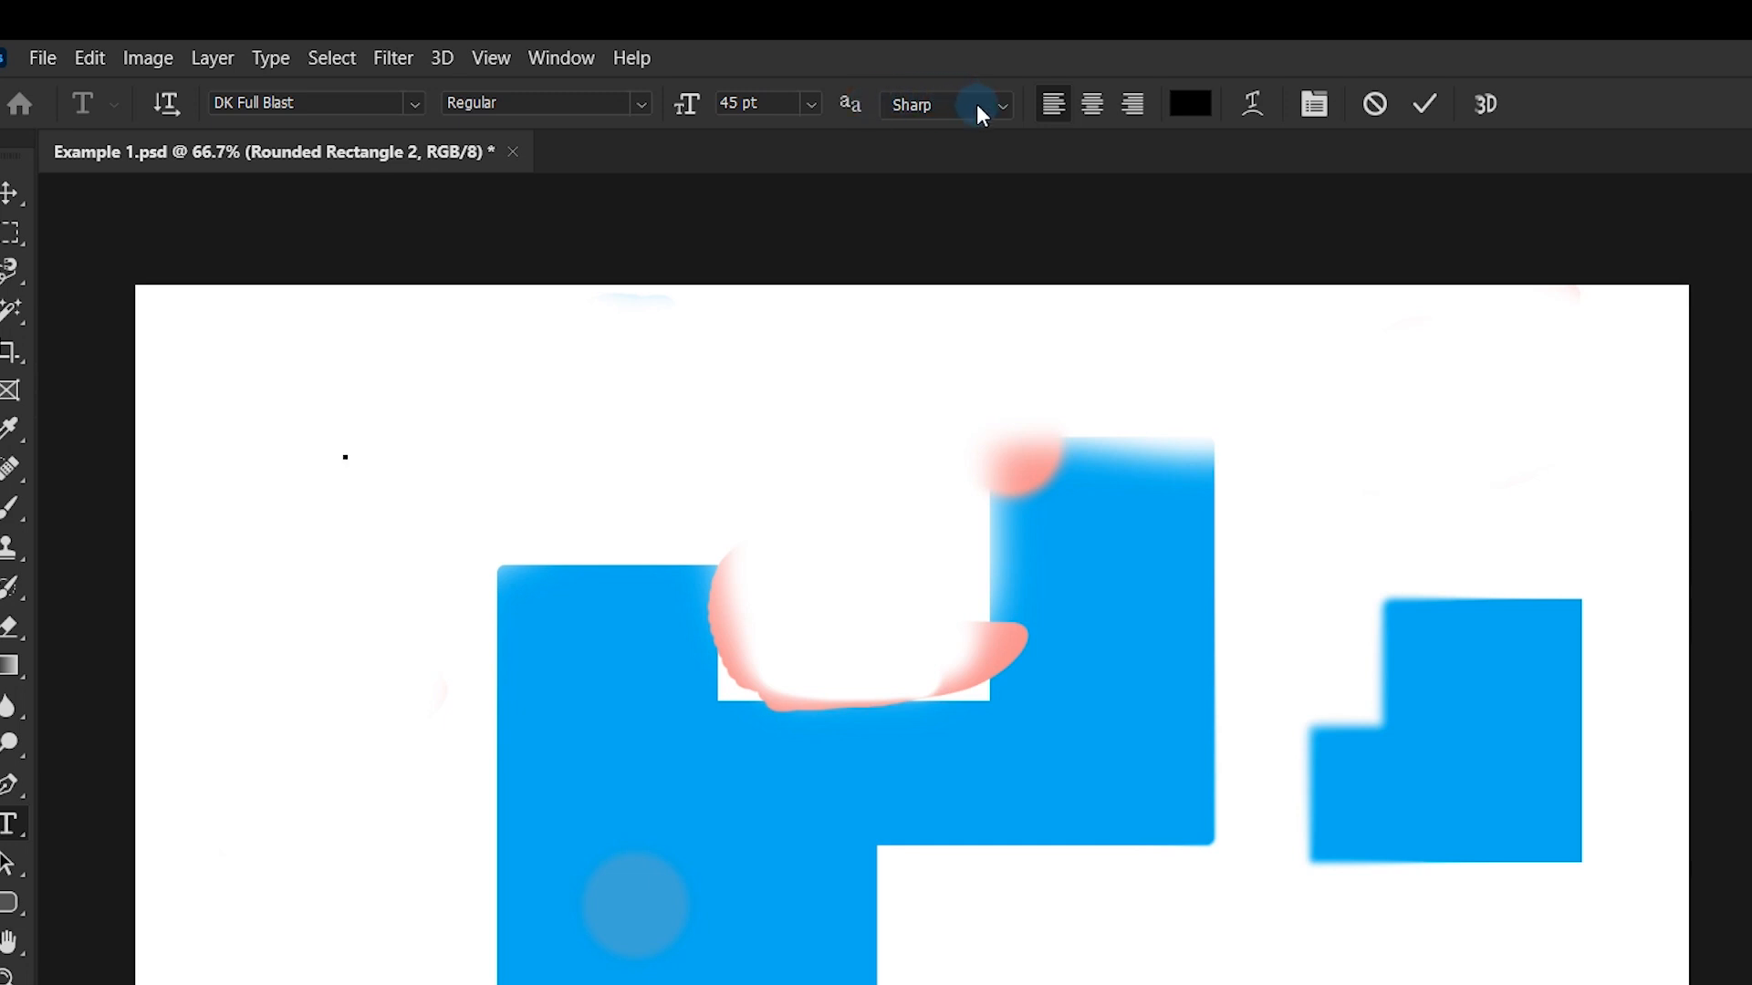
left_click(1133, 104)
left_click(1099, 105)
left_click(1317, 103)
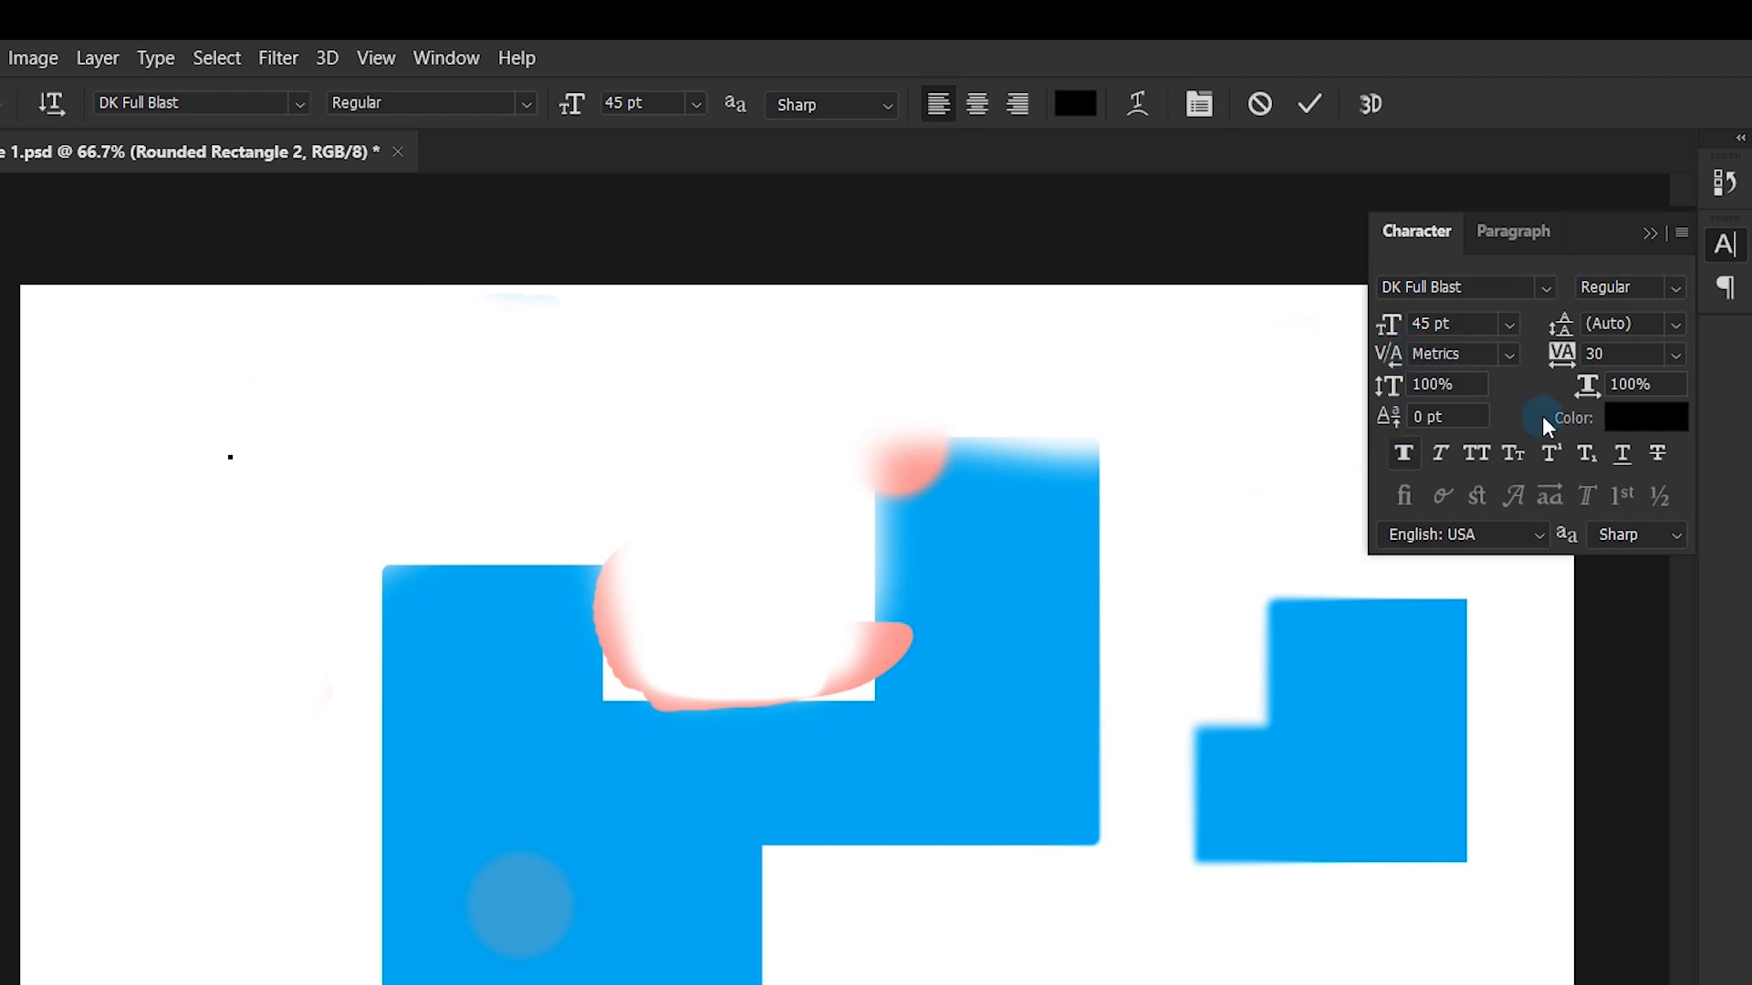
left_click(1513, 228)
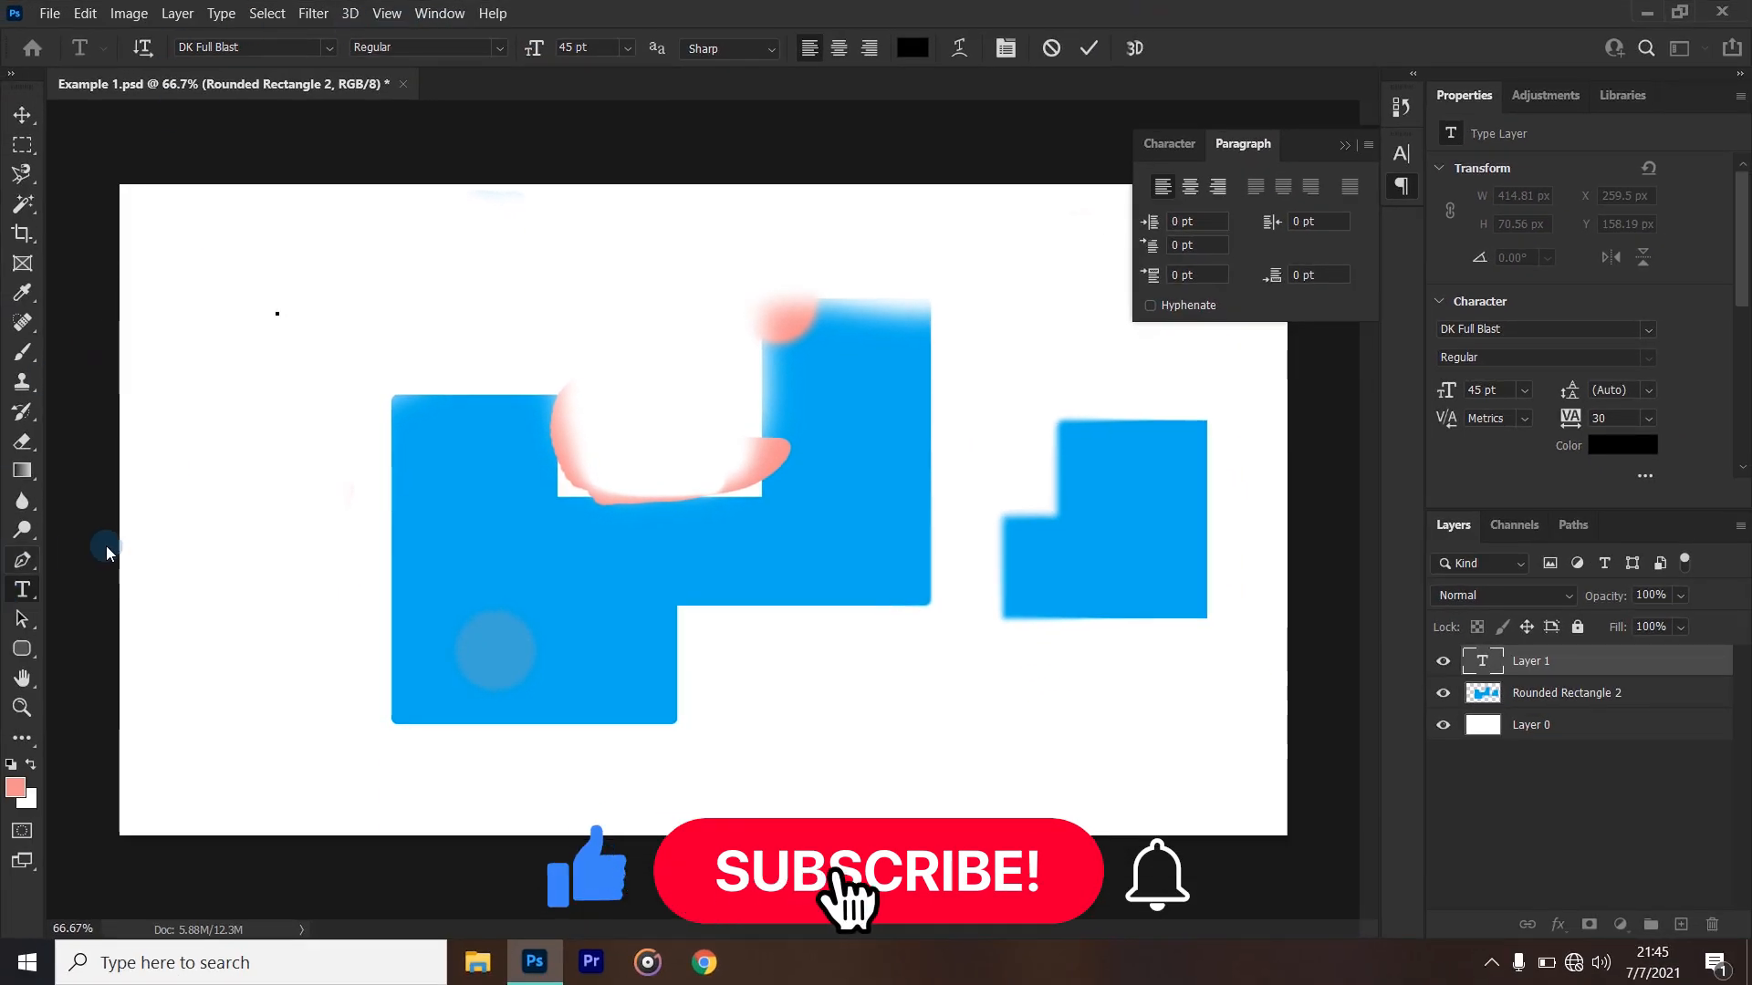
left_click(22, 589)
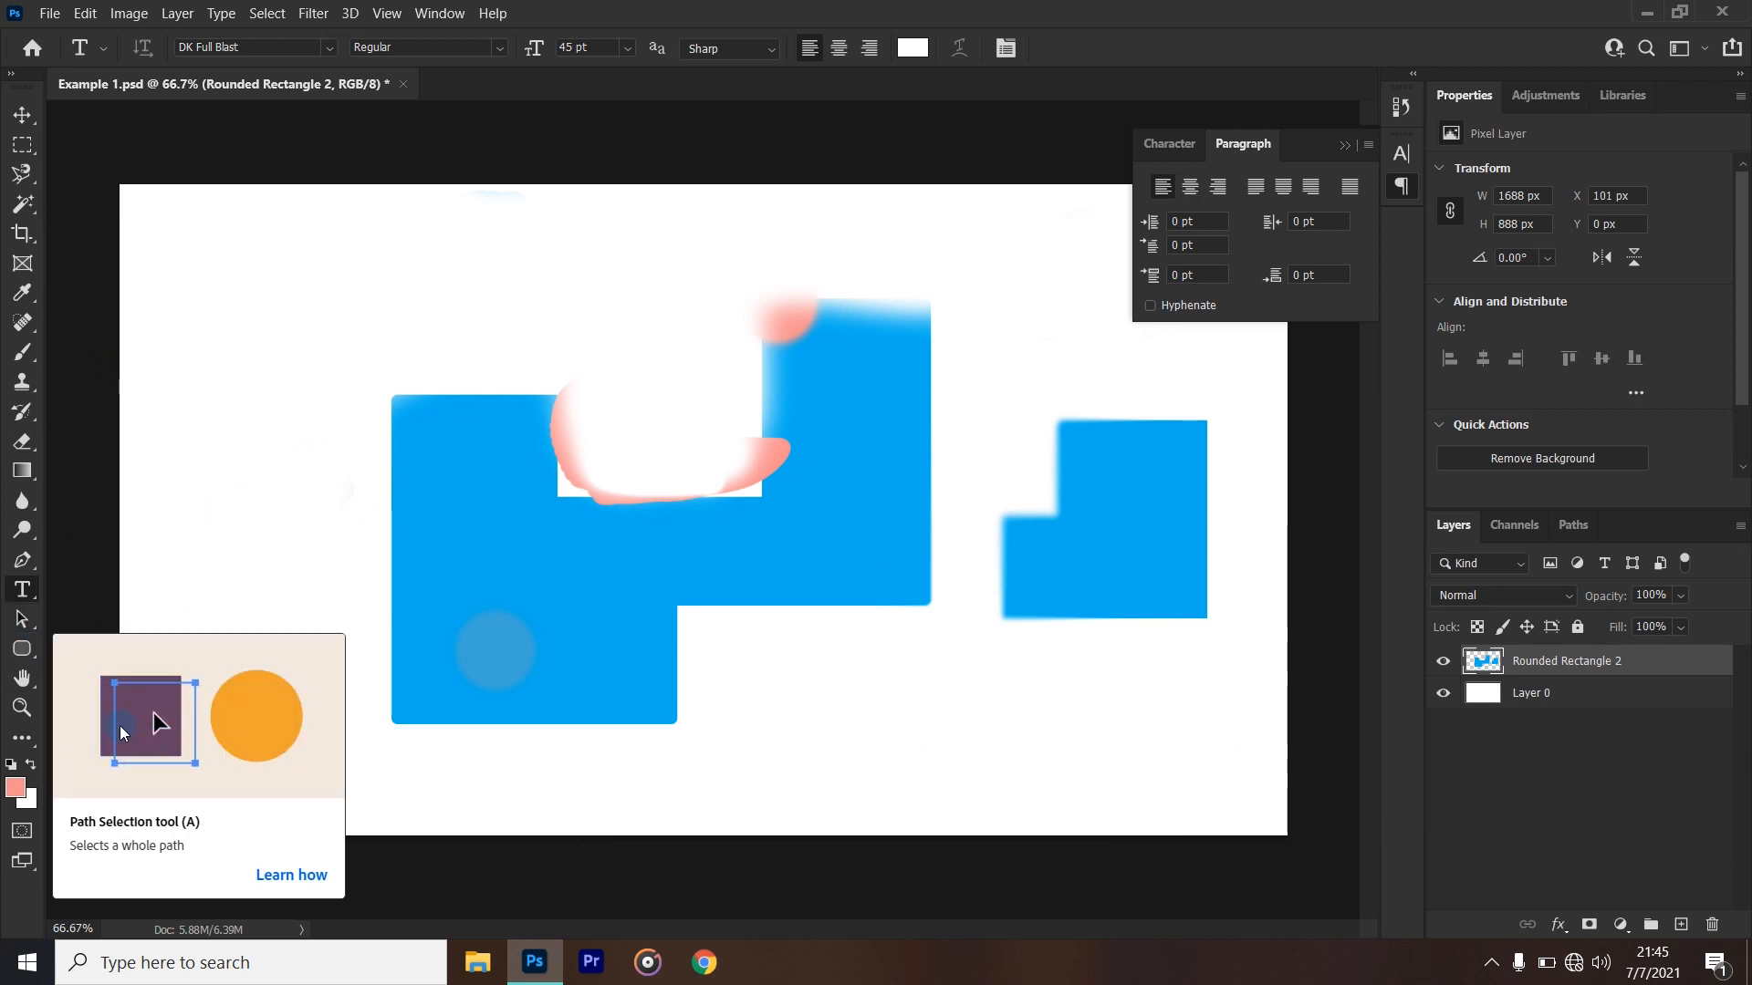
- Review the variants grouped with the Rounded Rectangle tool and activate the Custom Shape tool
left_click(30, 654)
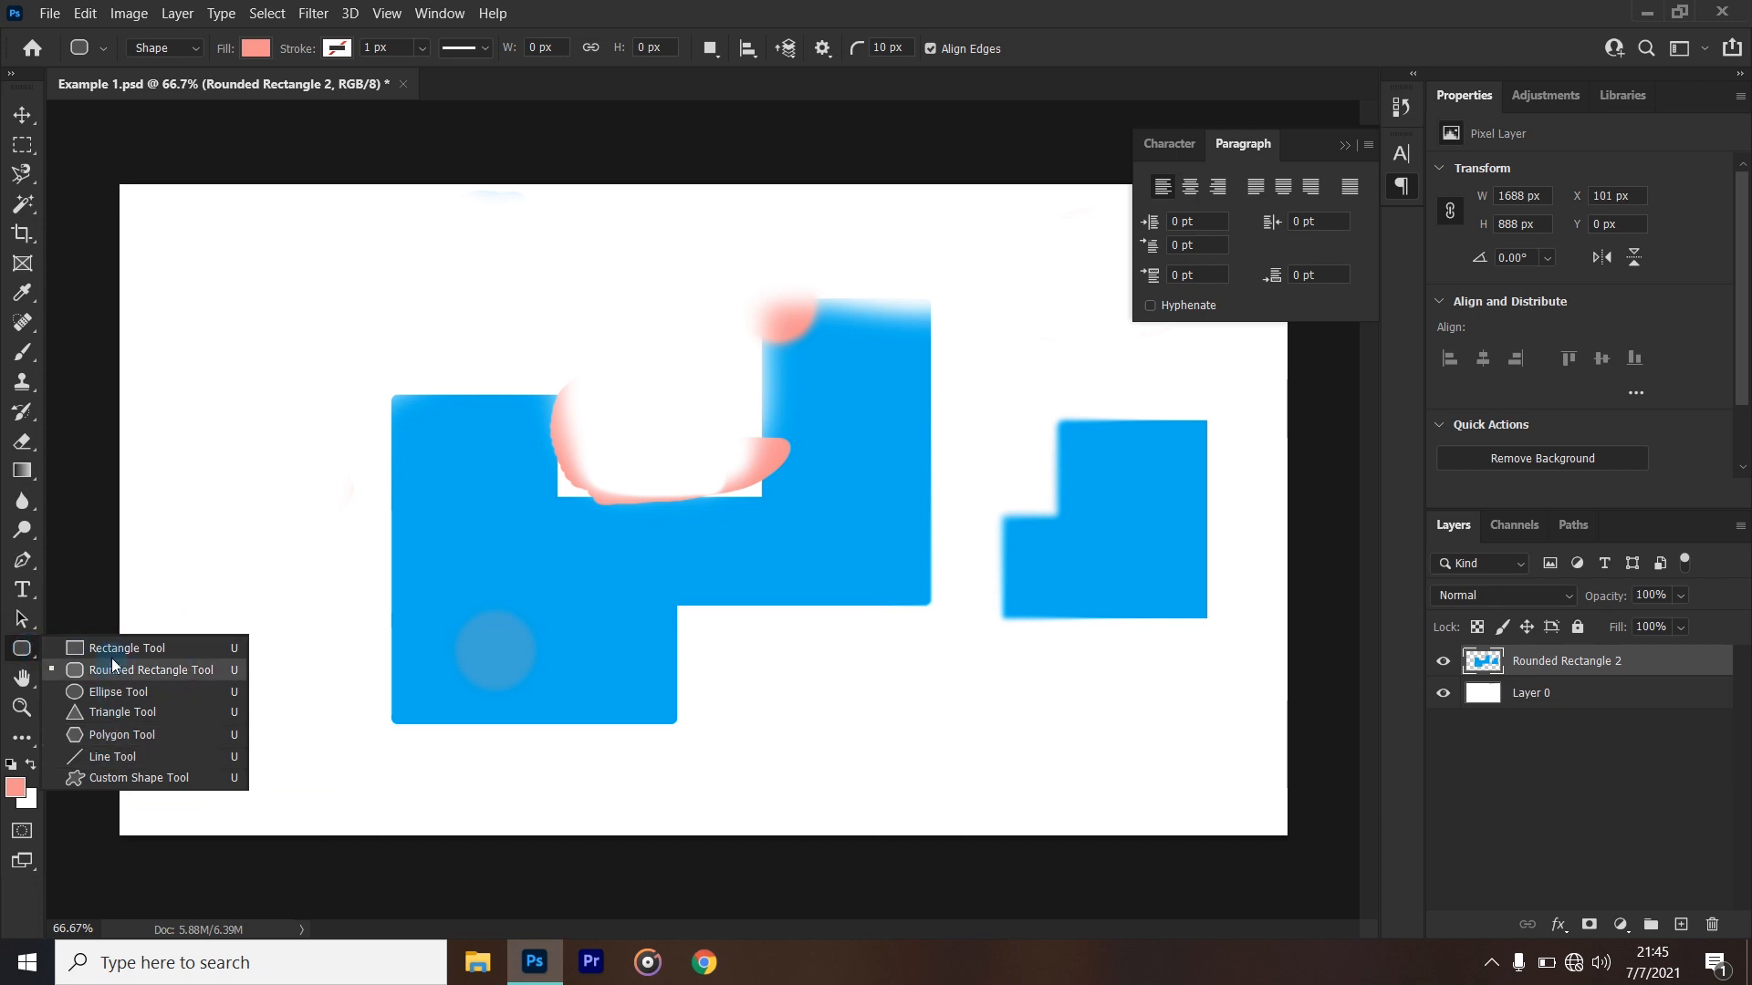
left_click(22, 650)
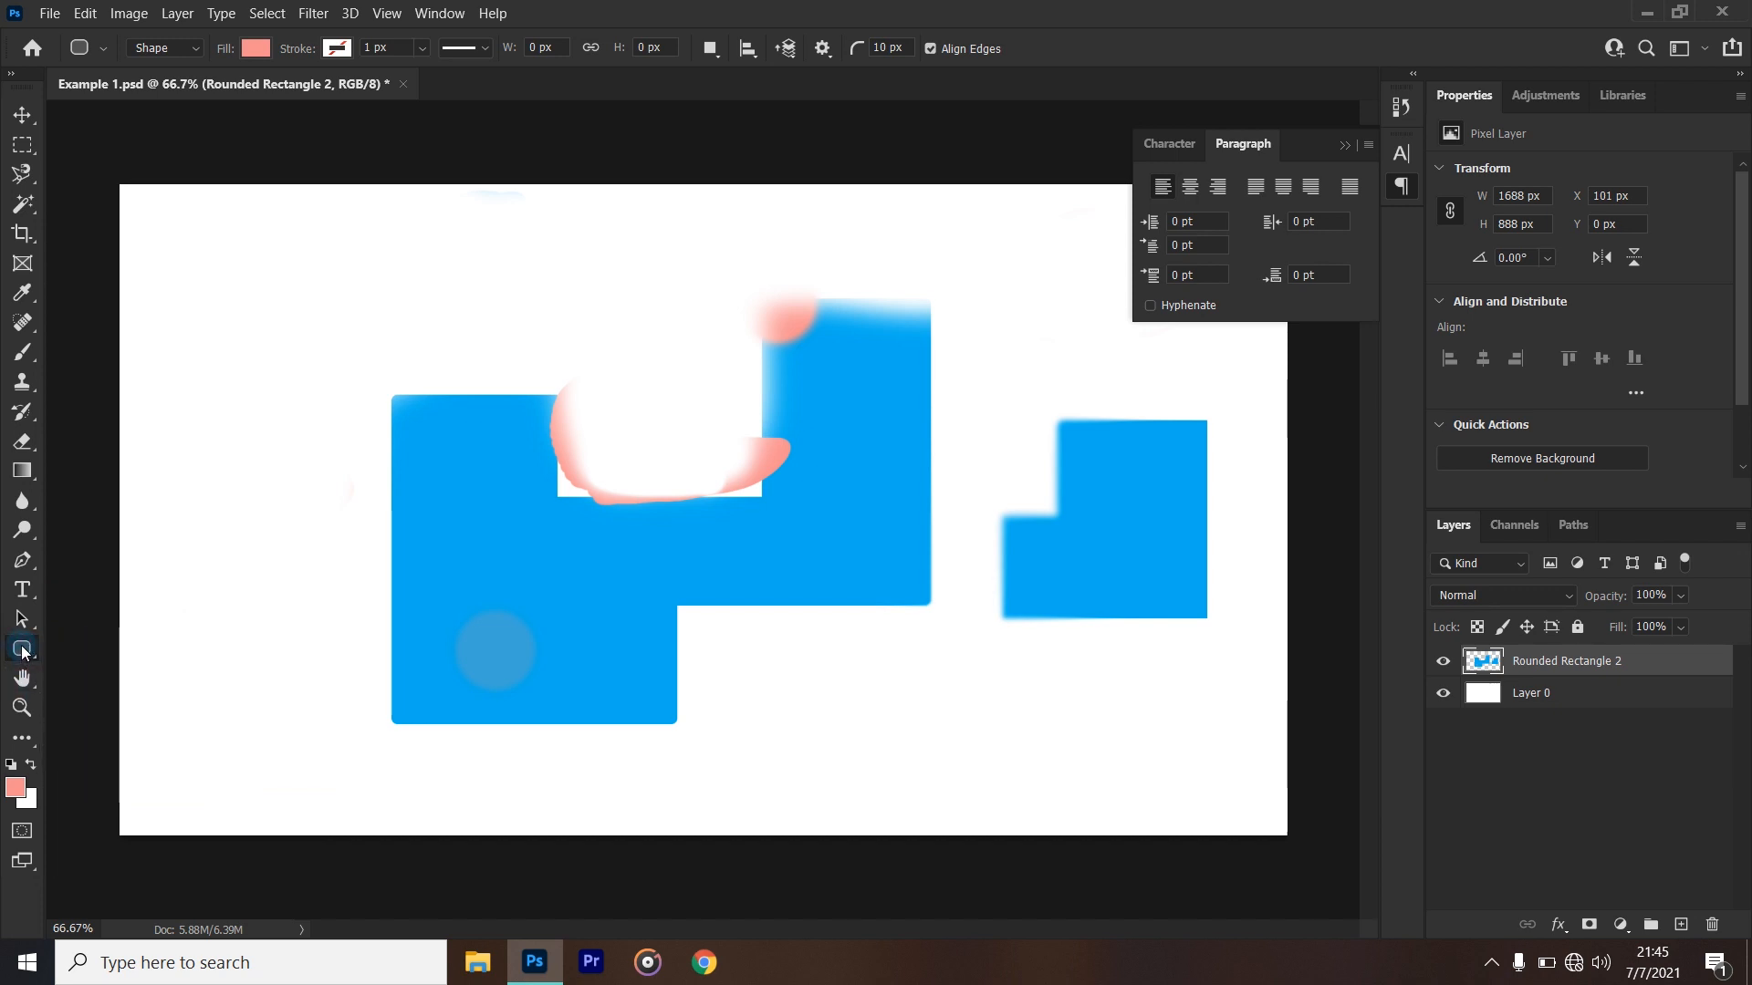
left_click(23, 652)
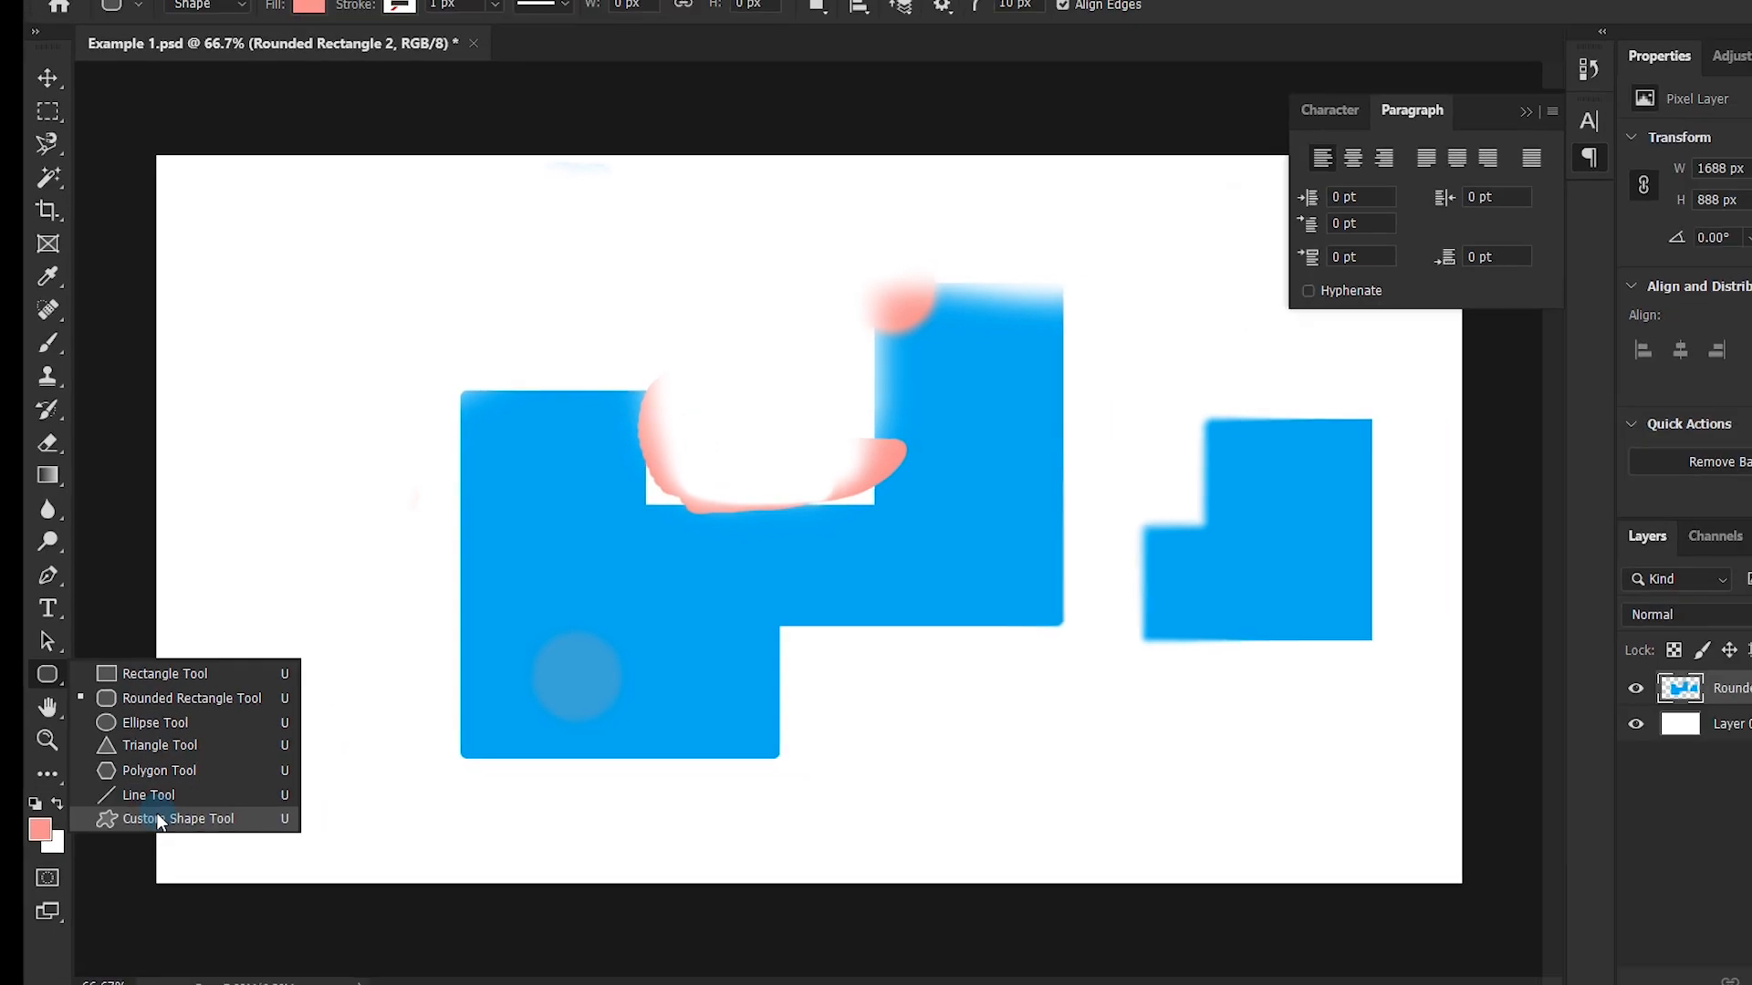
left_click(157, 816)
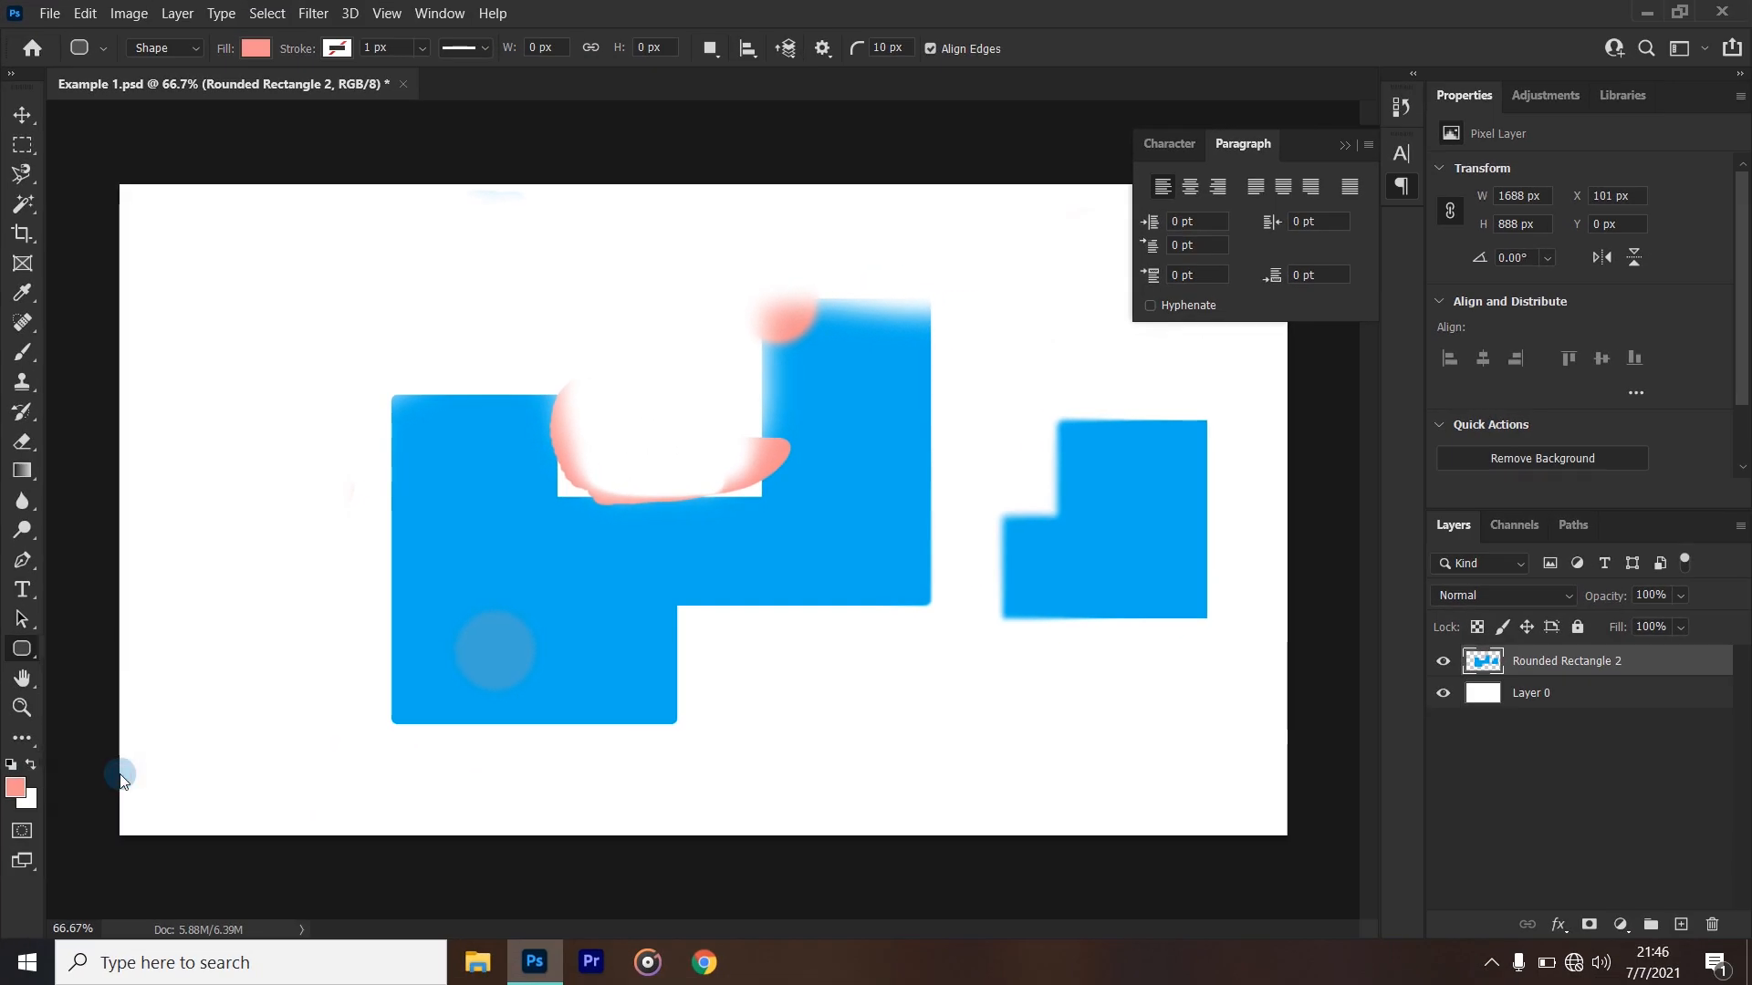
left_click(23, 647)
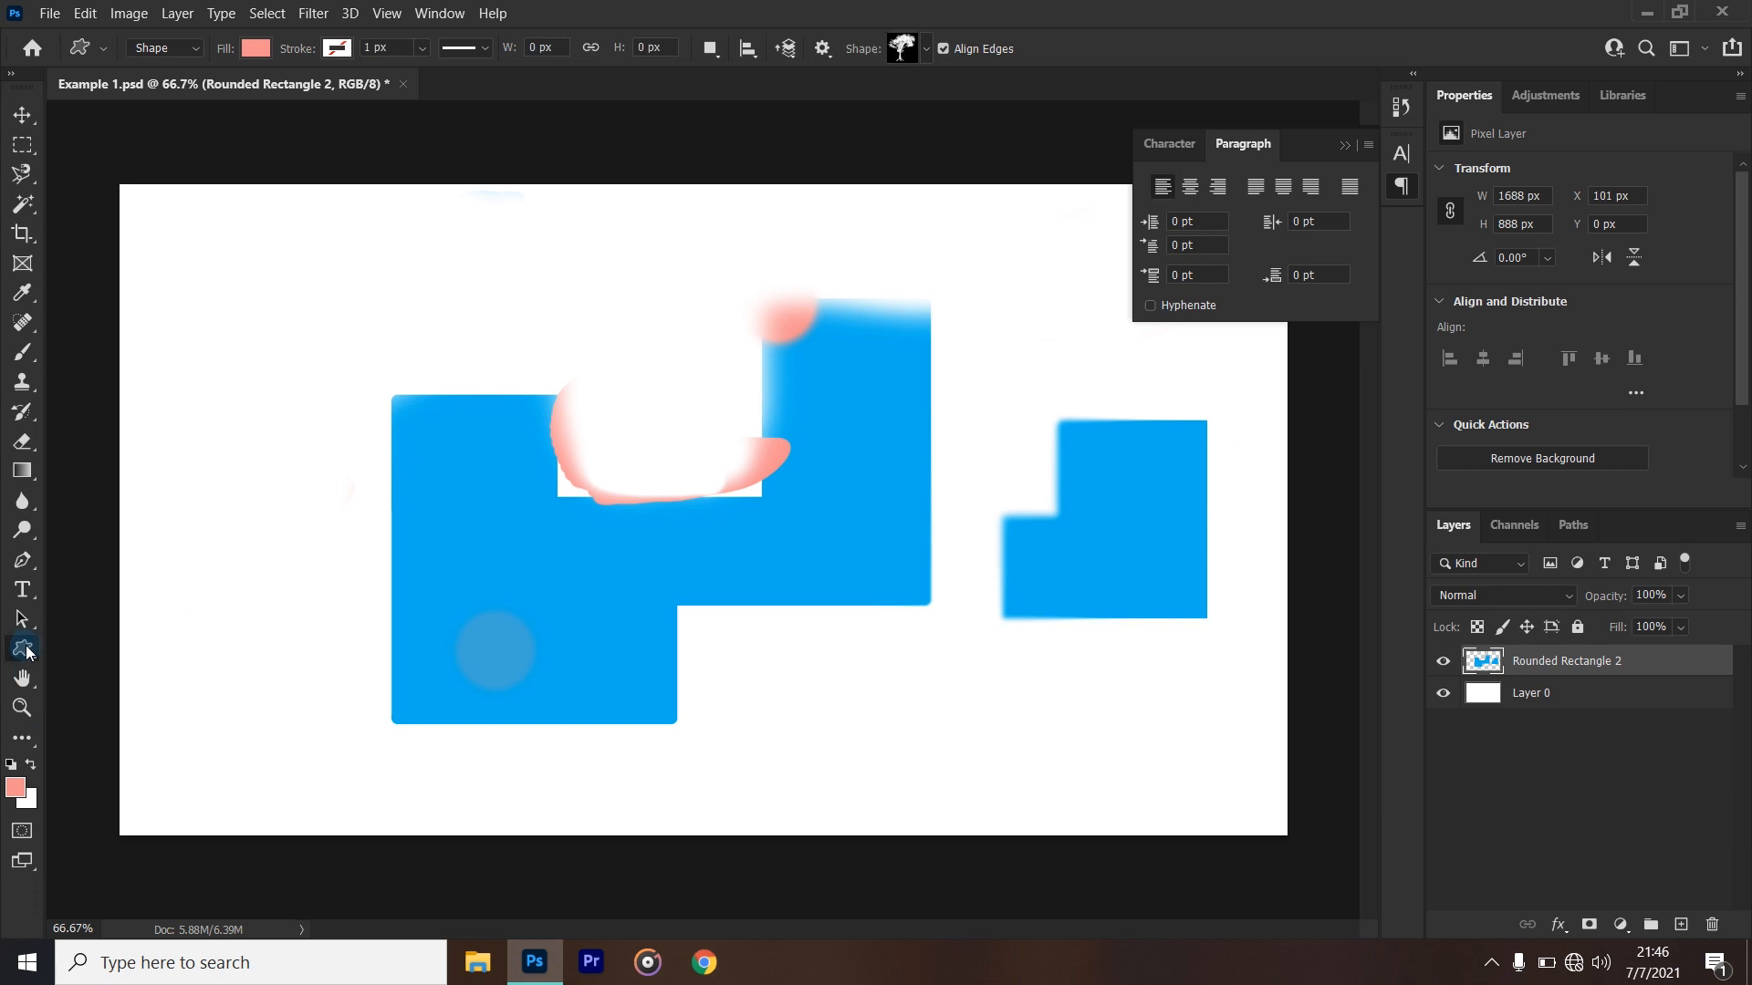
- Browse the preset groups available for the Custom Shape tool
left_click(926, 48)
scroll(894, 146, "down", 5)
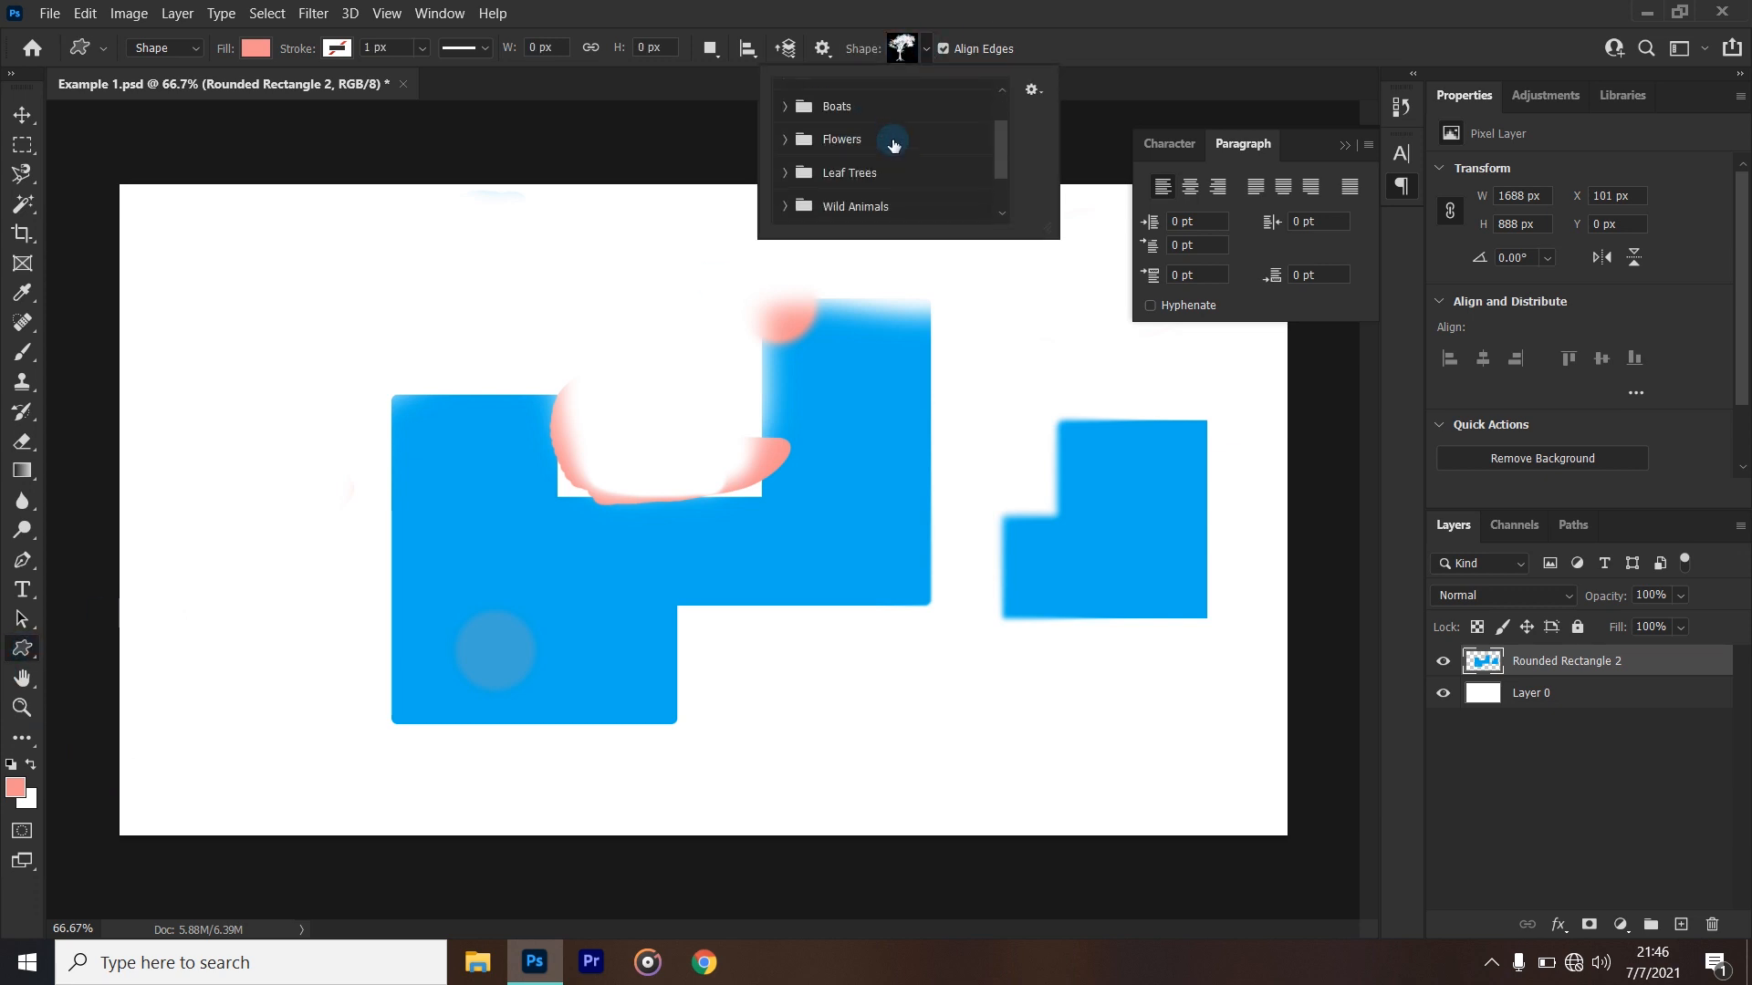
scroll(902, 155, "up", 2)
scroll(876, 128, "down", 2)
scroll(891, 149, "up", 2)
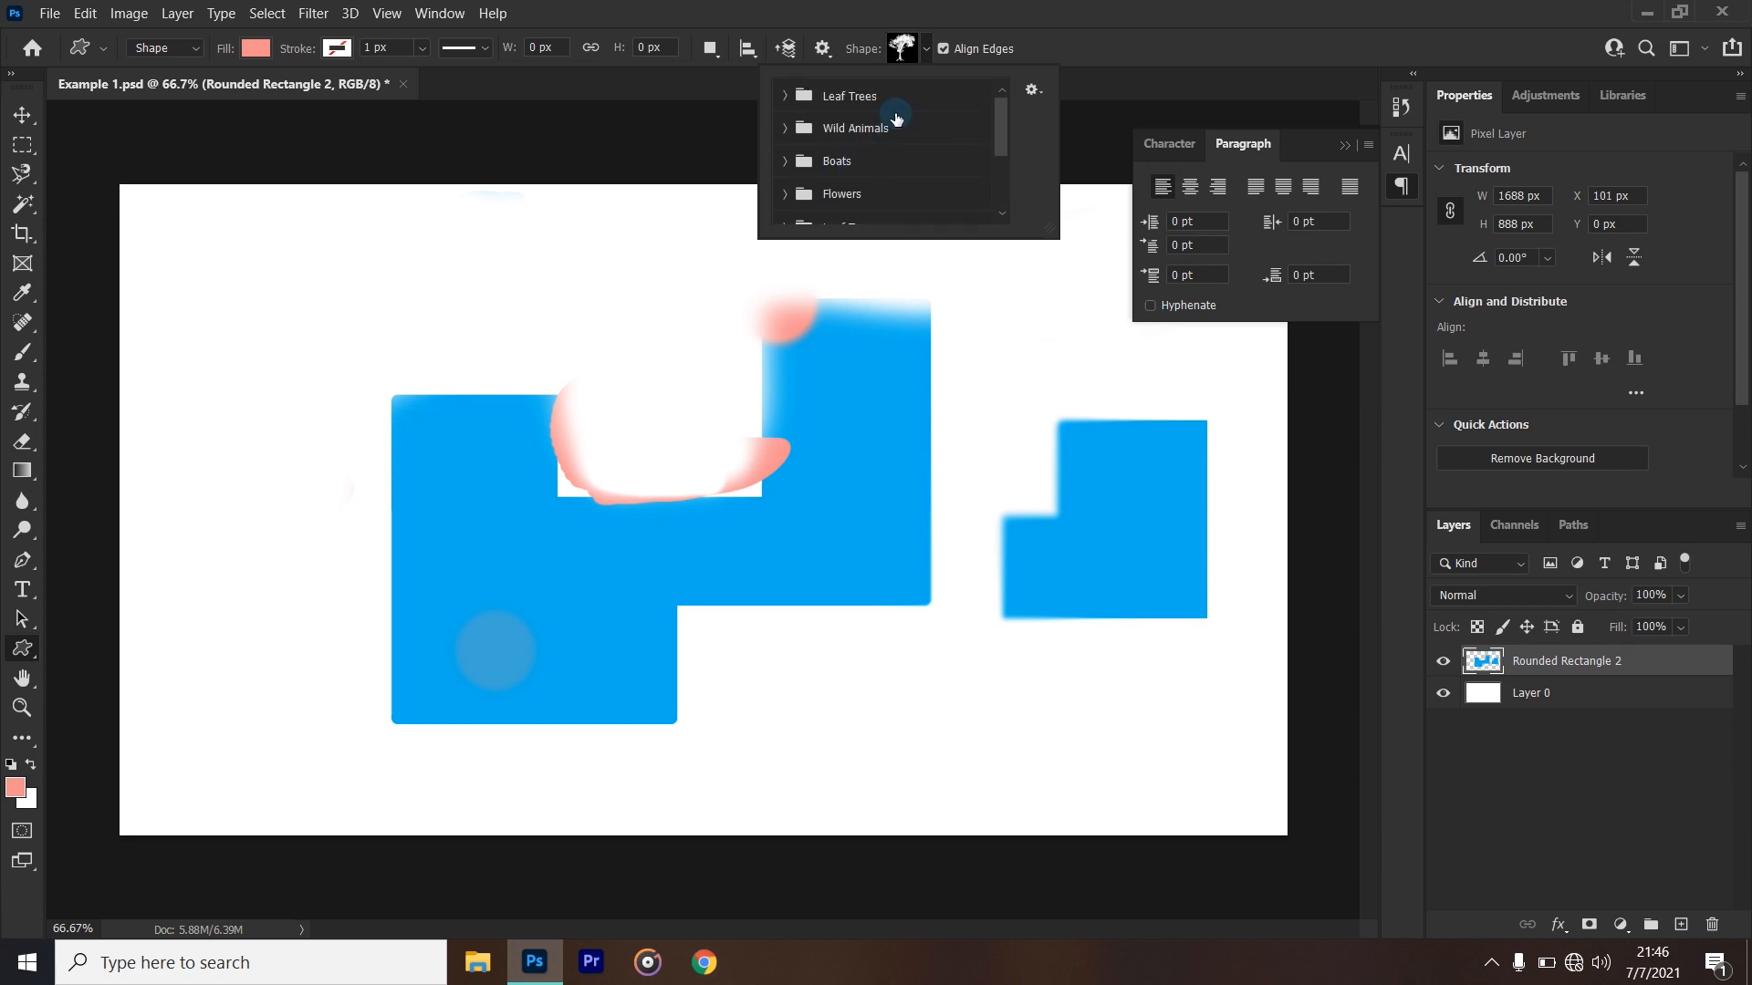
left_click(1128, 7)
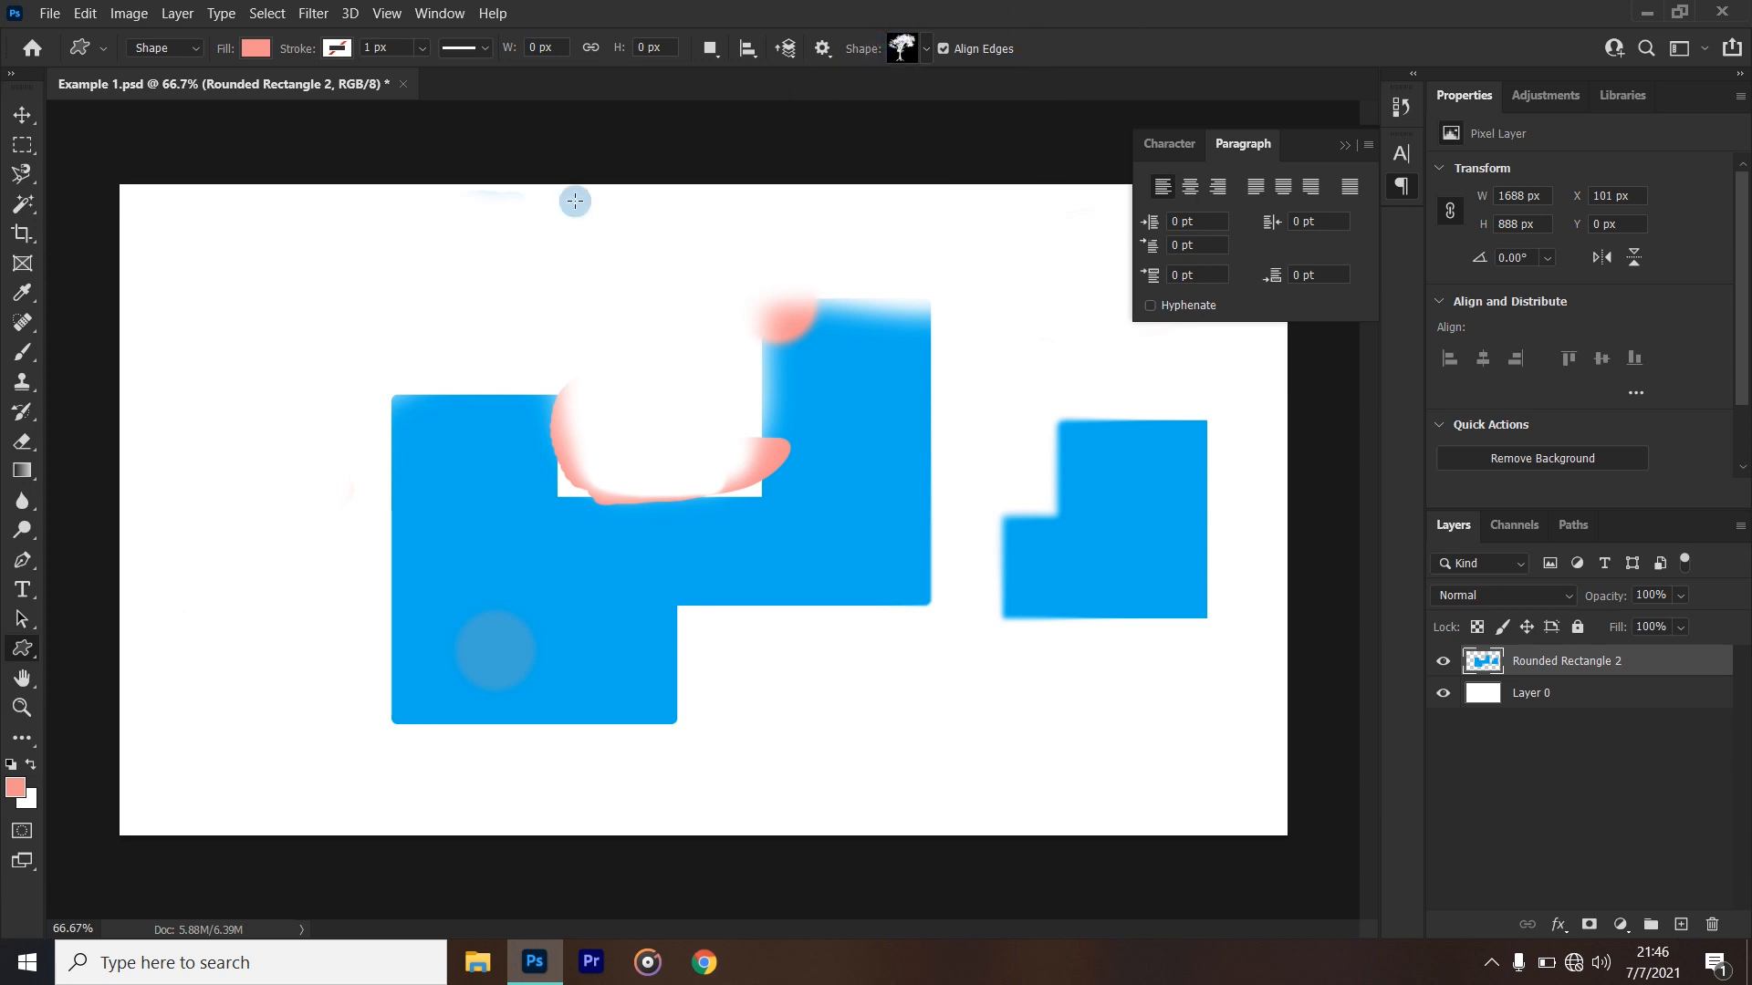
- Draw a rectangle about 404 by 254 px with the Rectangle tool, overlapping the large blue shape's upper-left corner, and undo it
right_click(30, 656)
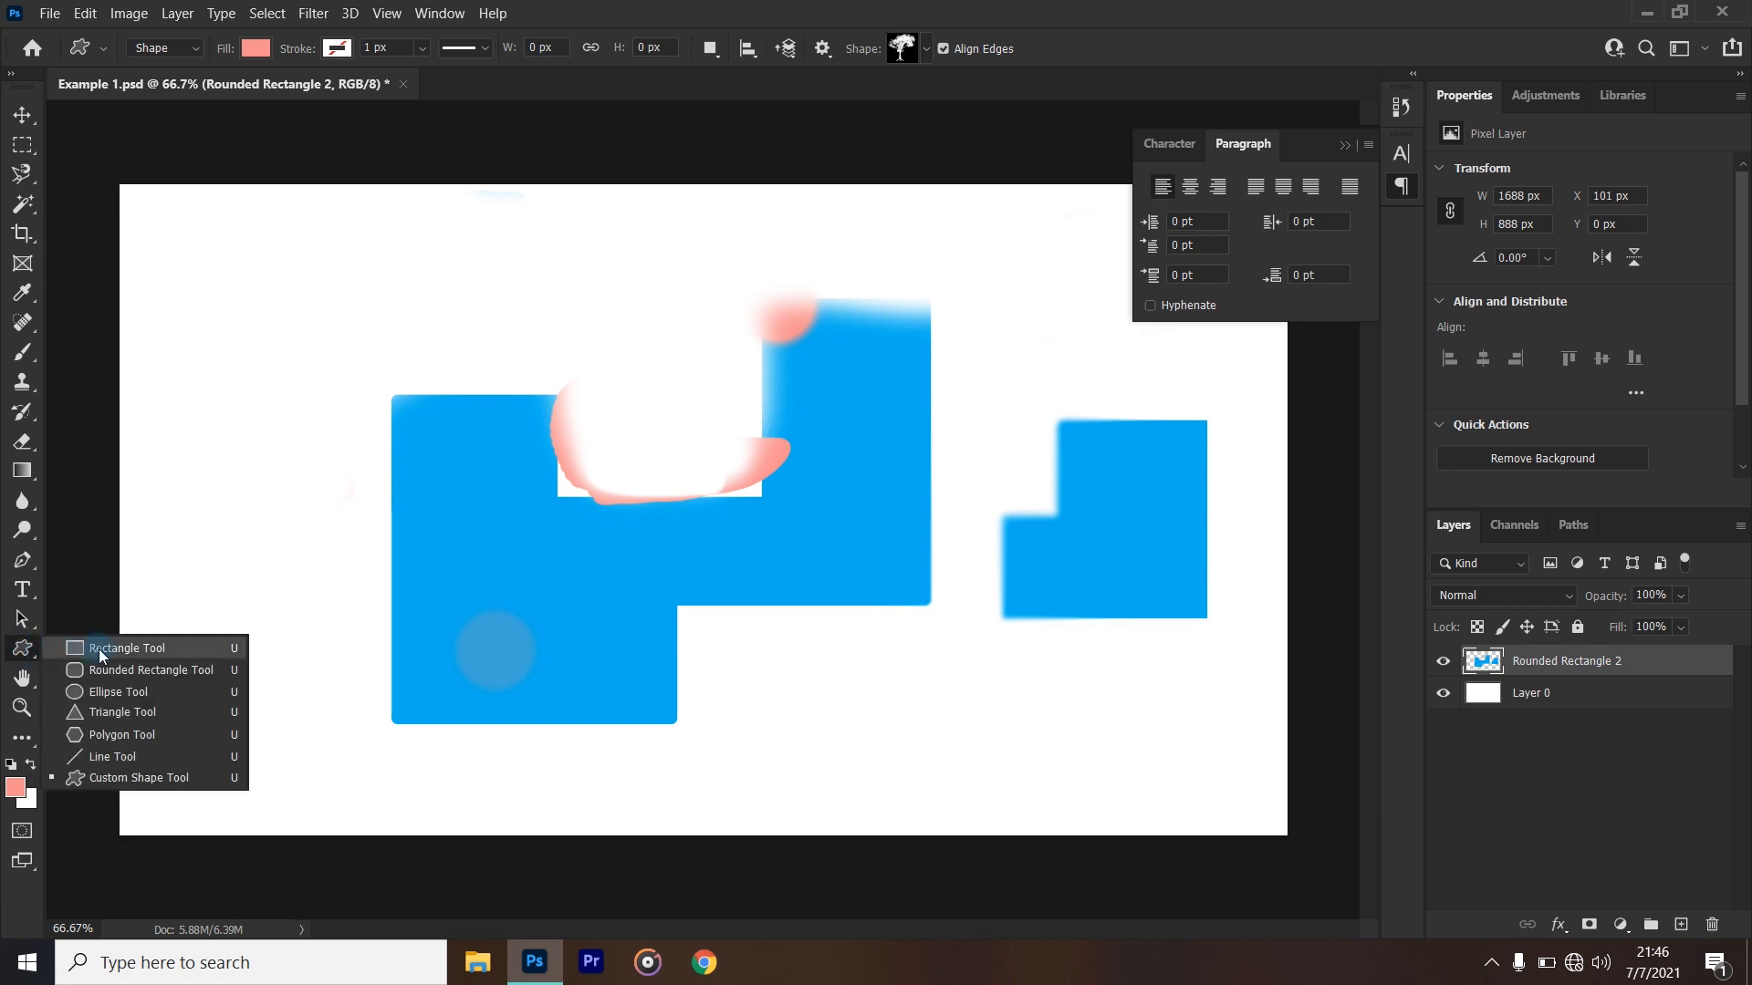
left_click(31, 653)
right_click(32, 655)
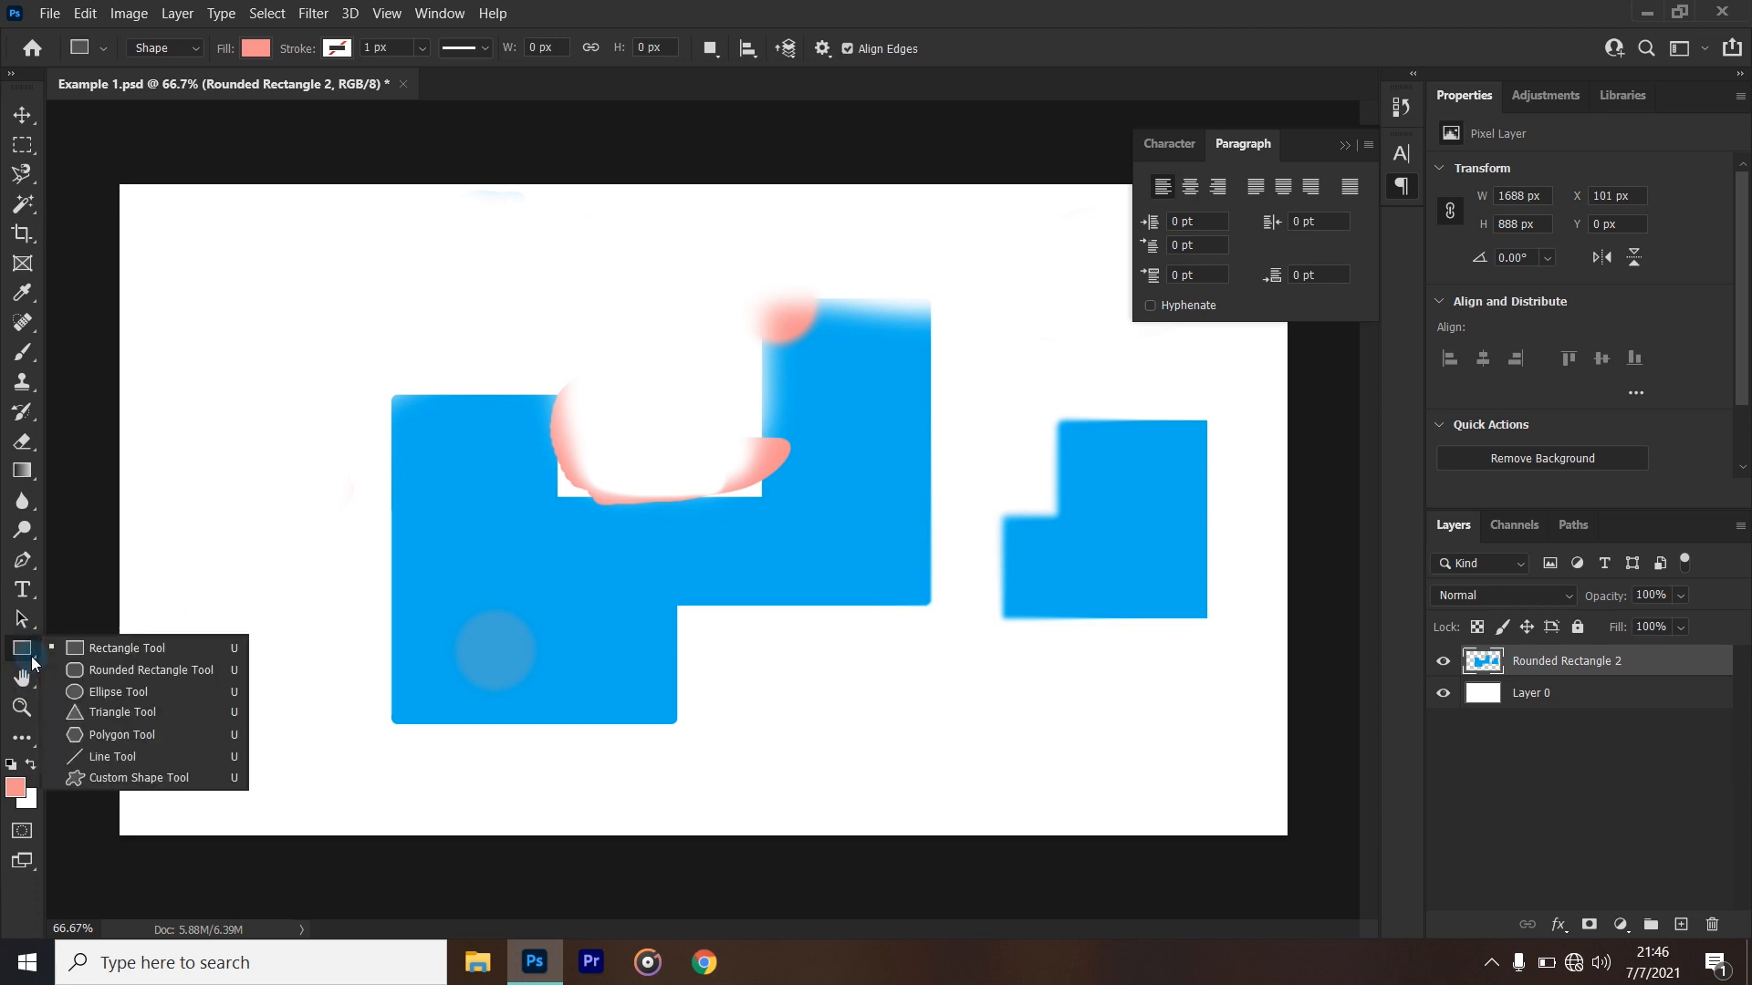
left_click(32, 658)
right_click(32, 658)
left_click(32, 658)
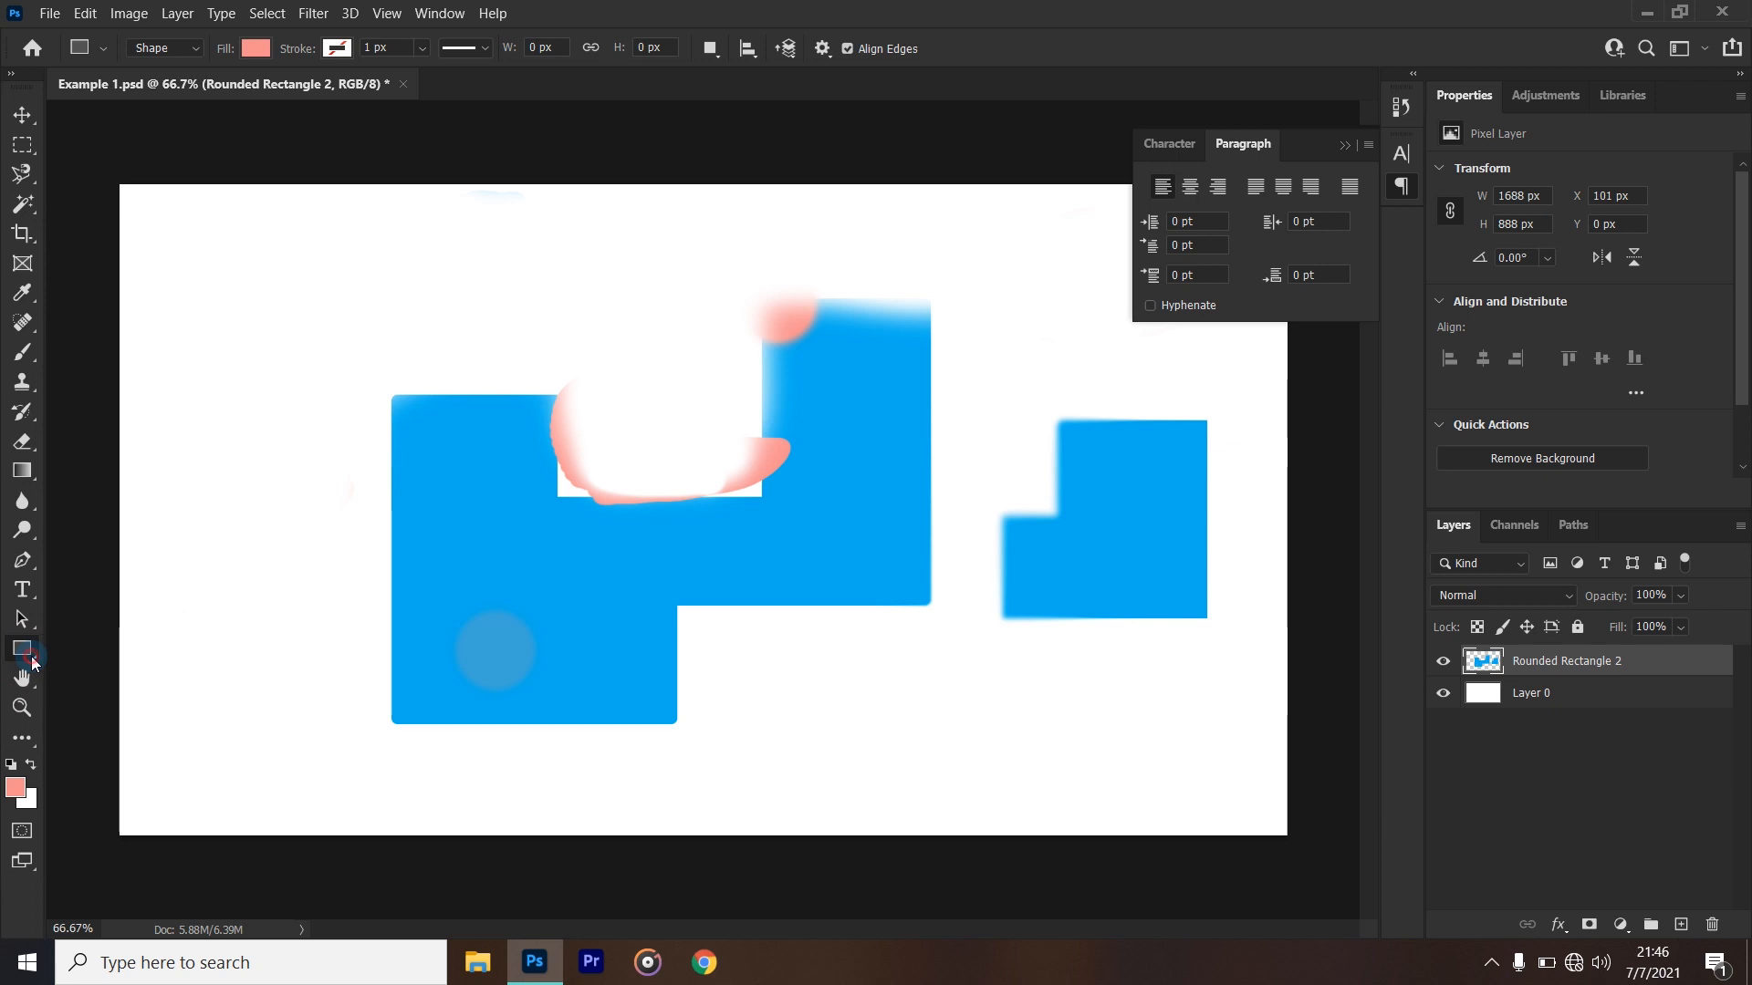
left_click_drag(229, 244, 474, 398)
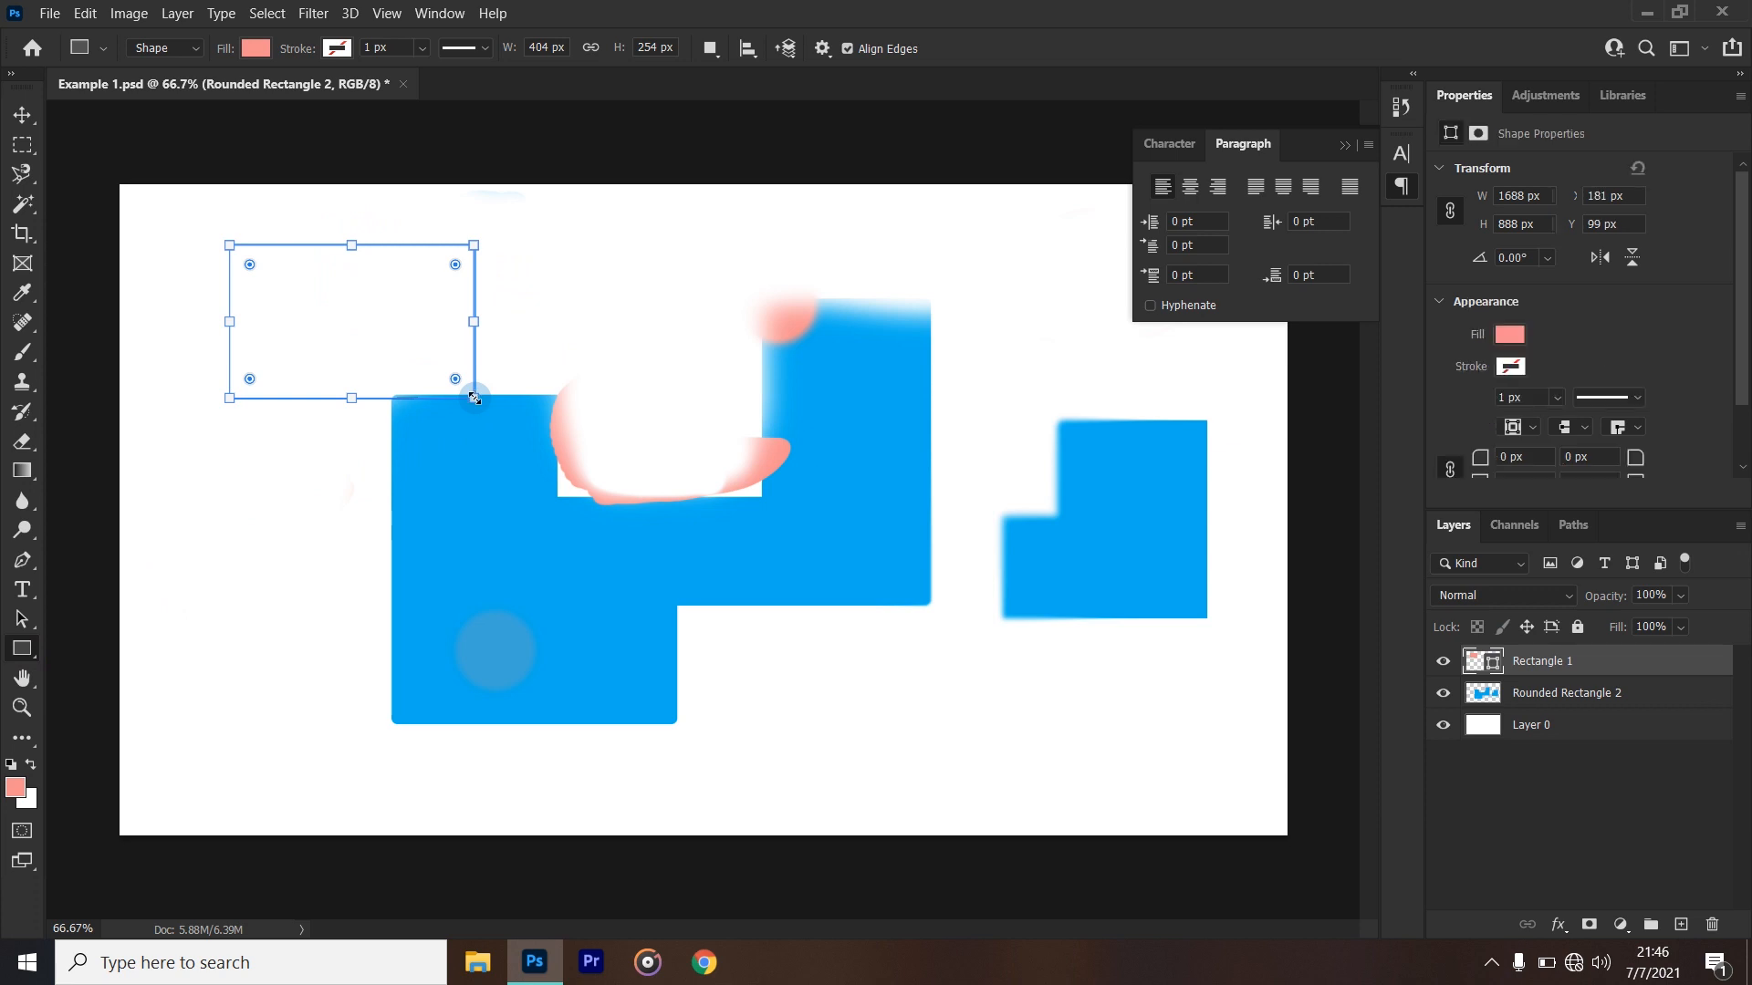
key("ctrl+z")
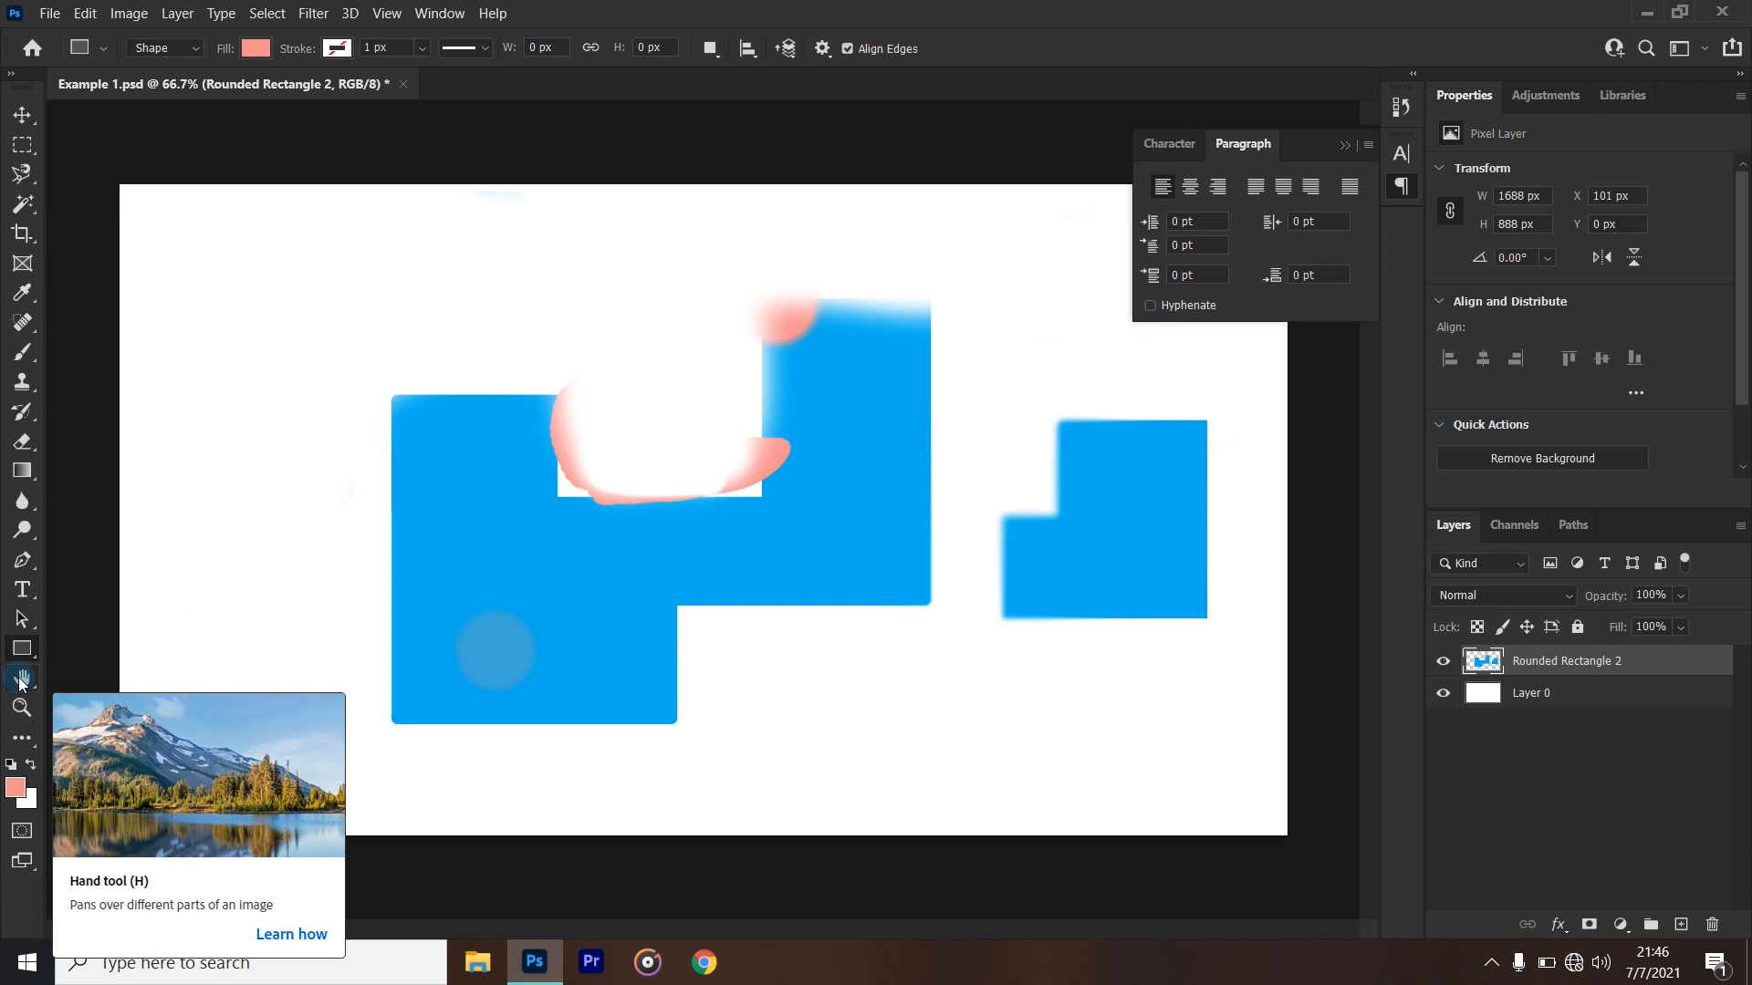
- Activate the Hand tool and try zooming the canvas in and out
left_click(22, 679)
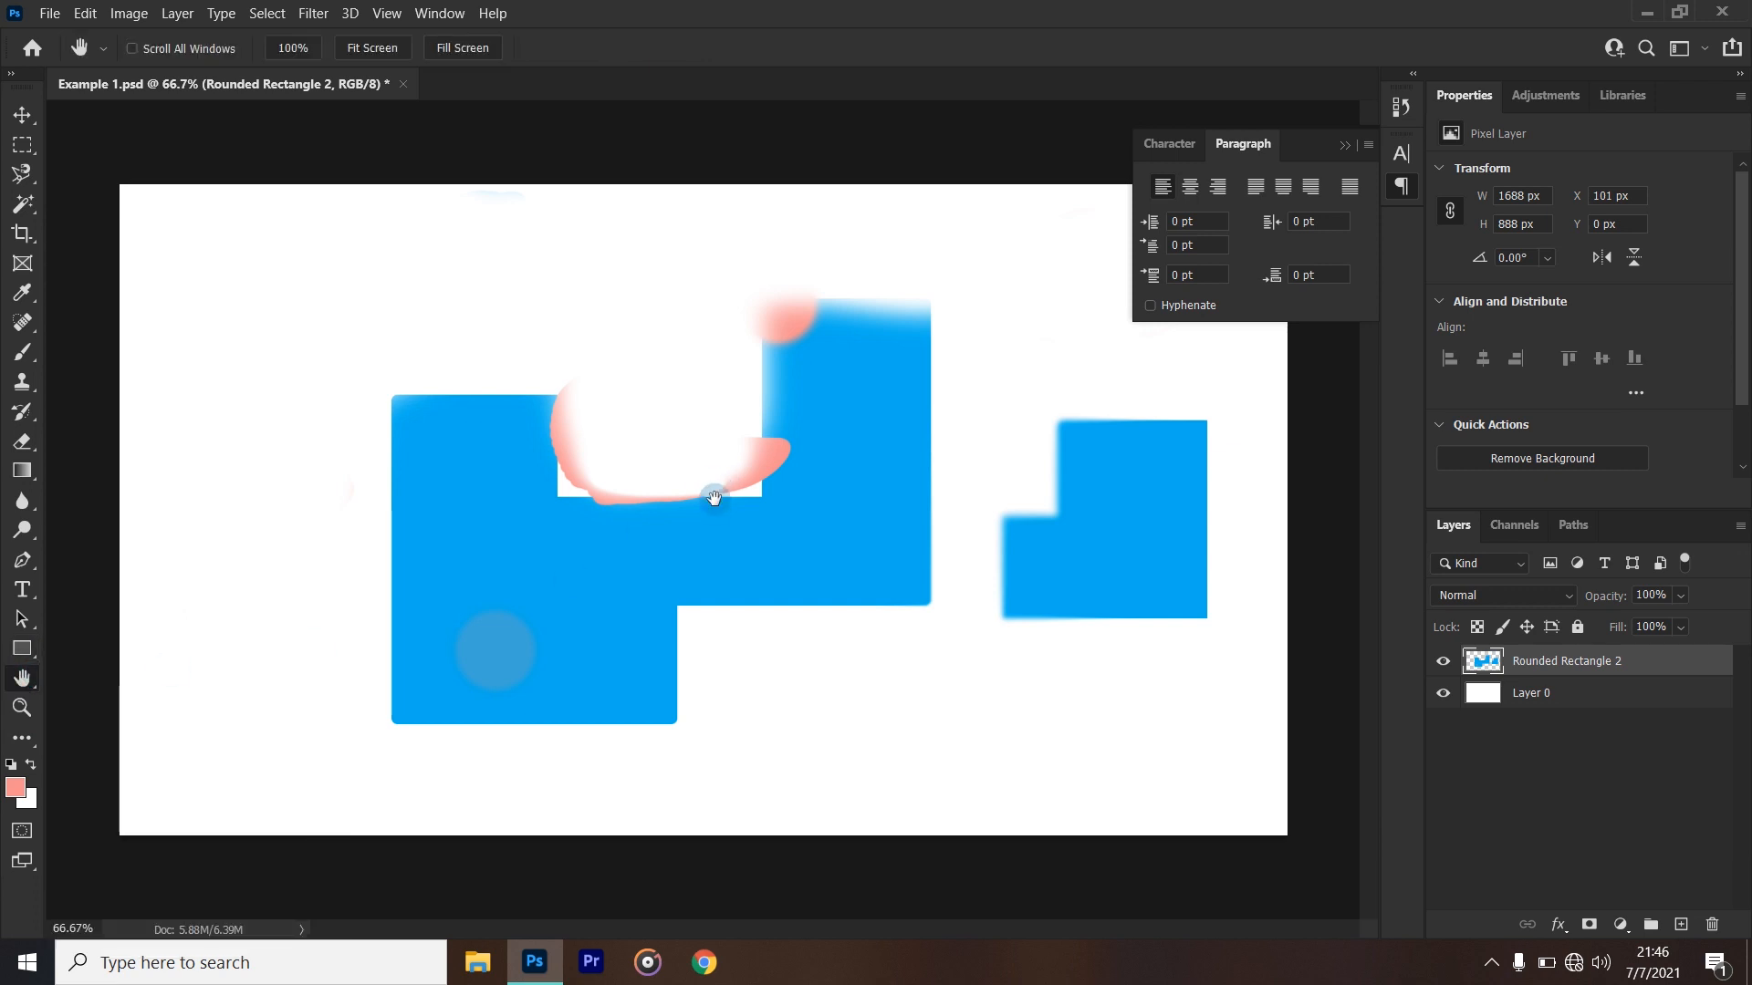
scroll(717, 518, "up", 2)
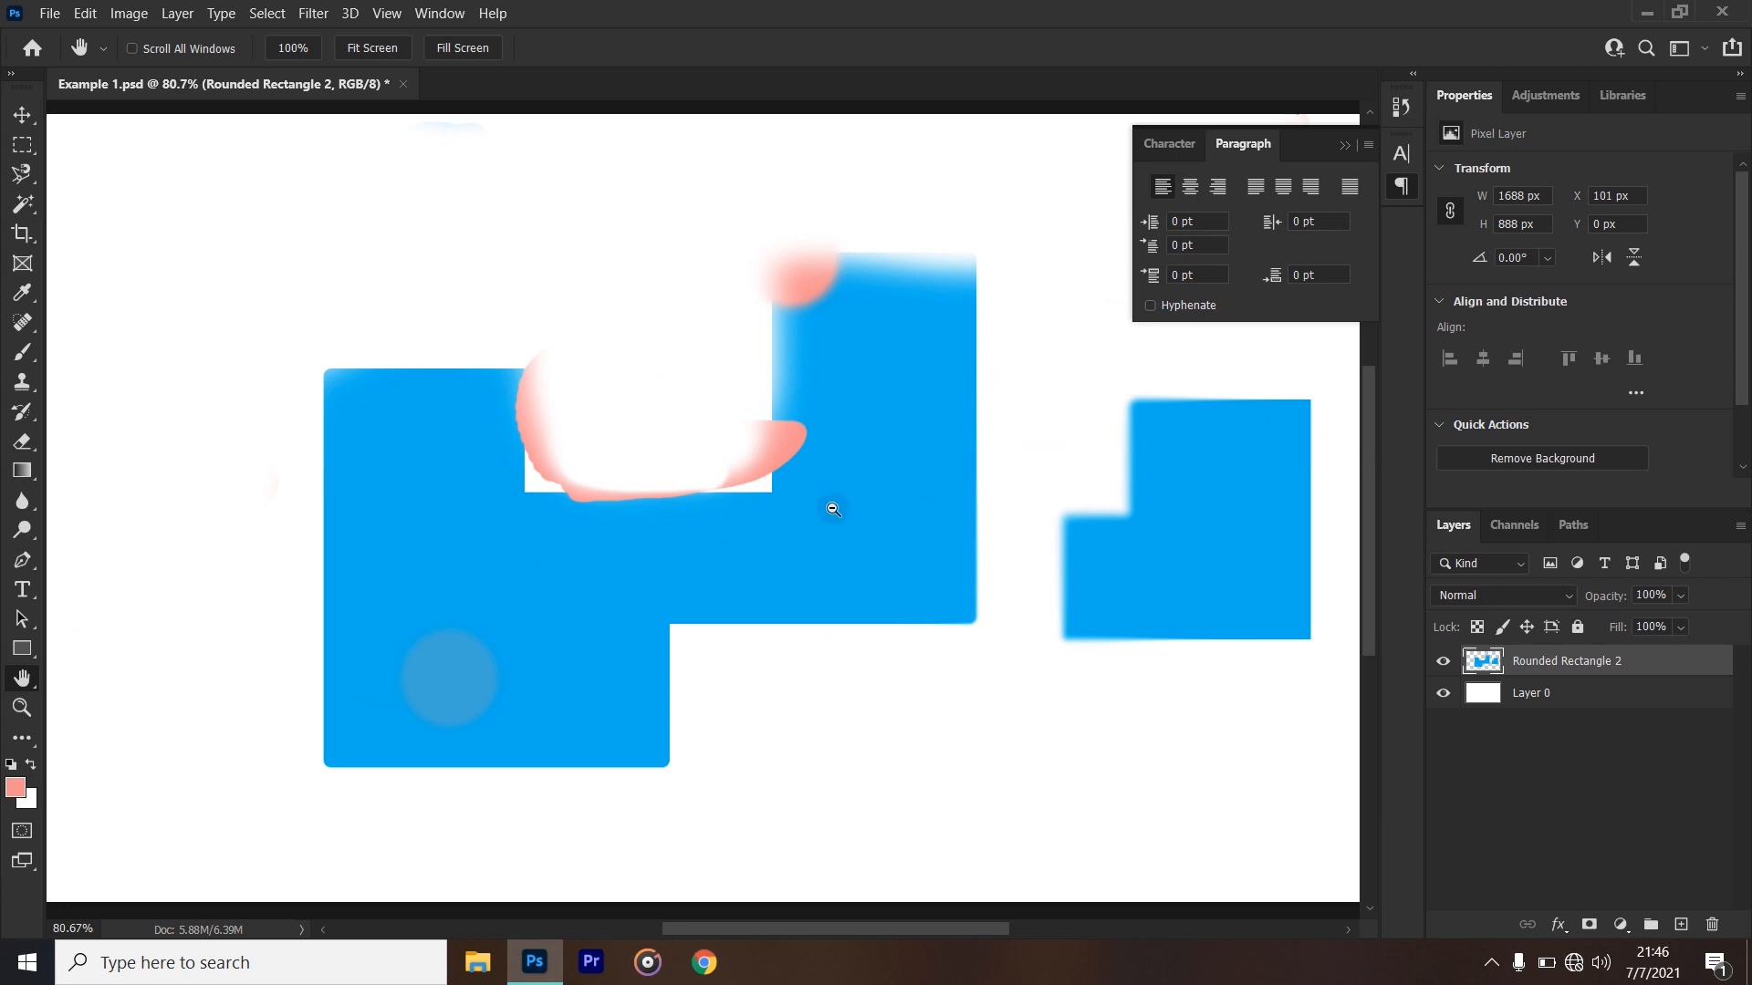
scroll(833, 509, "down", 3)
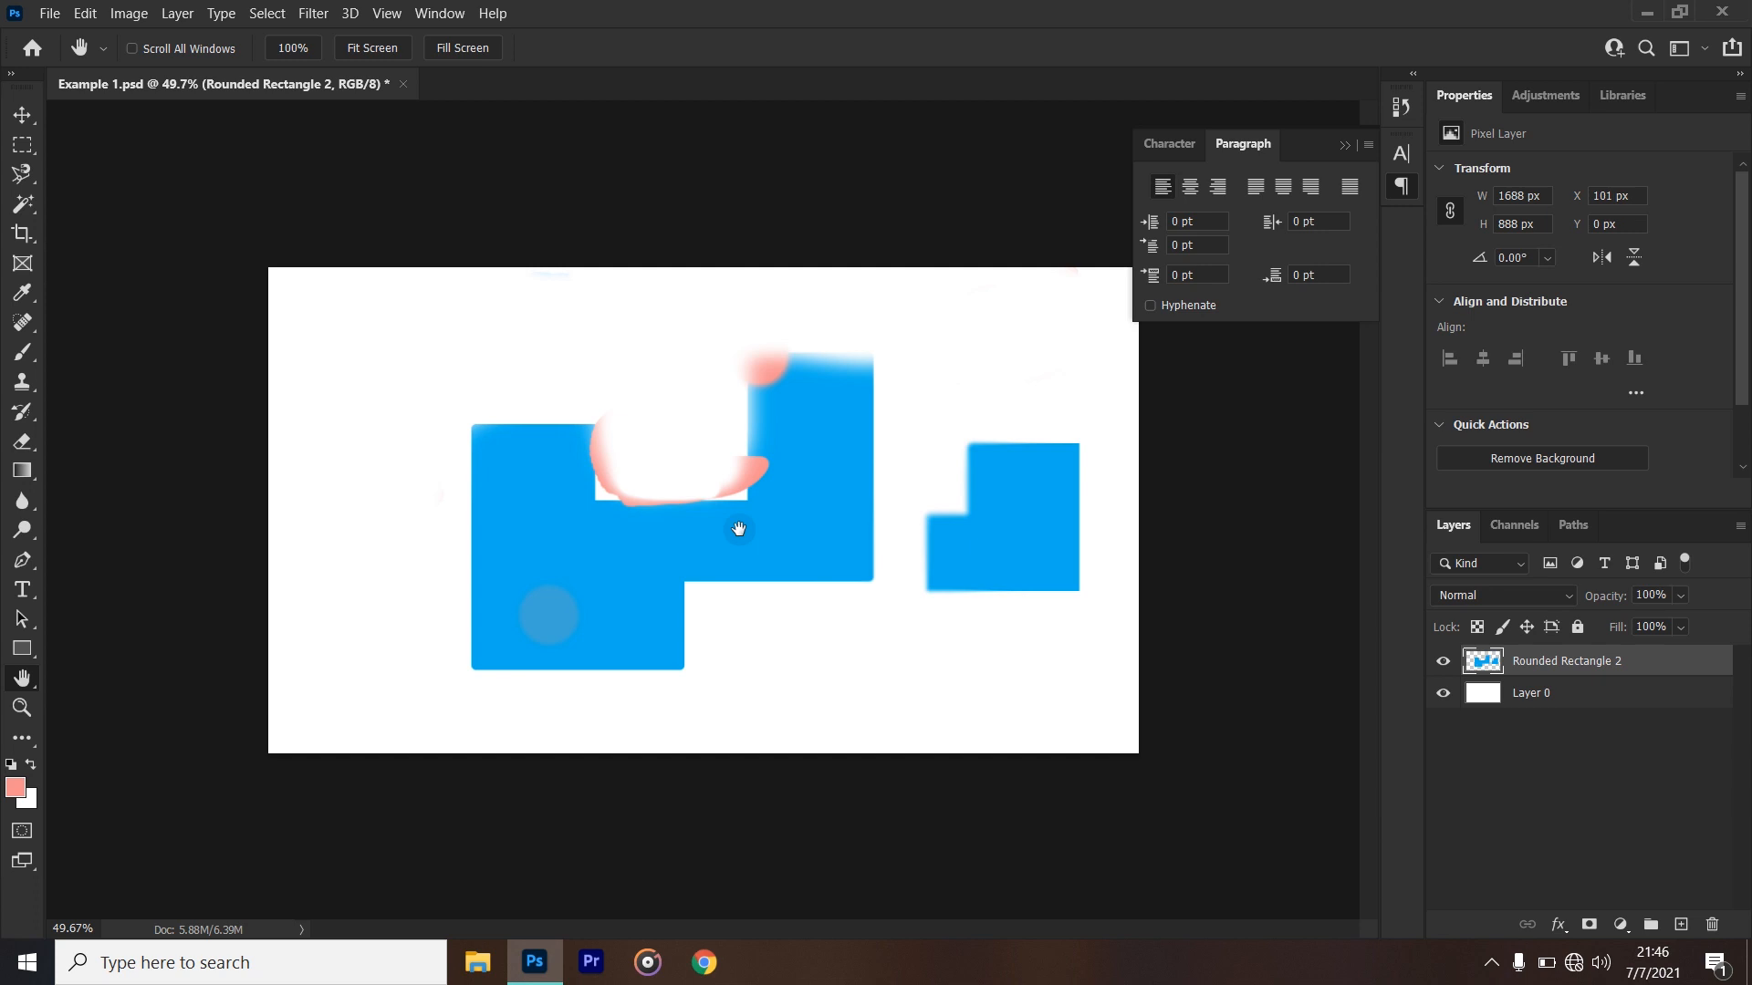
- With the Zoom tool, magnify the large blue shape to 200% and zoom back out to 66.7%
left_click(22, 716)
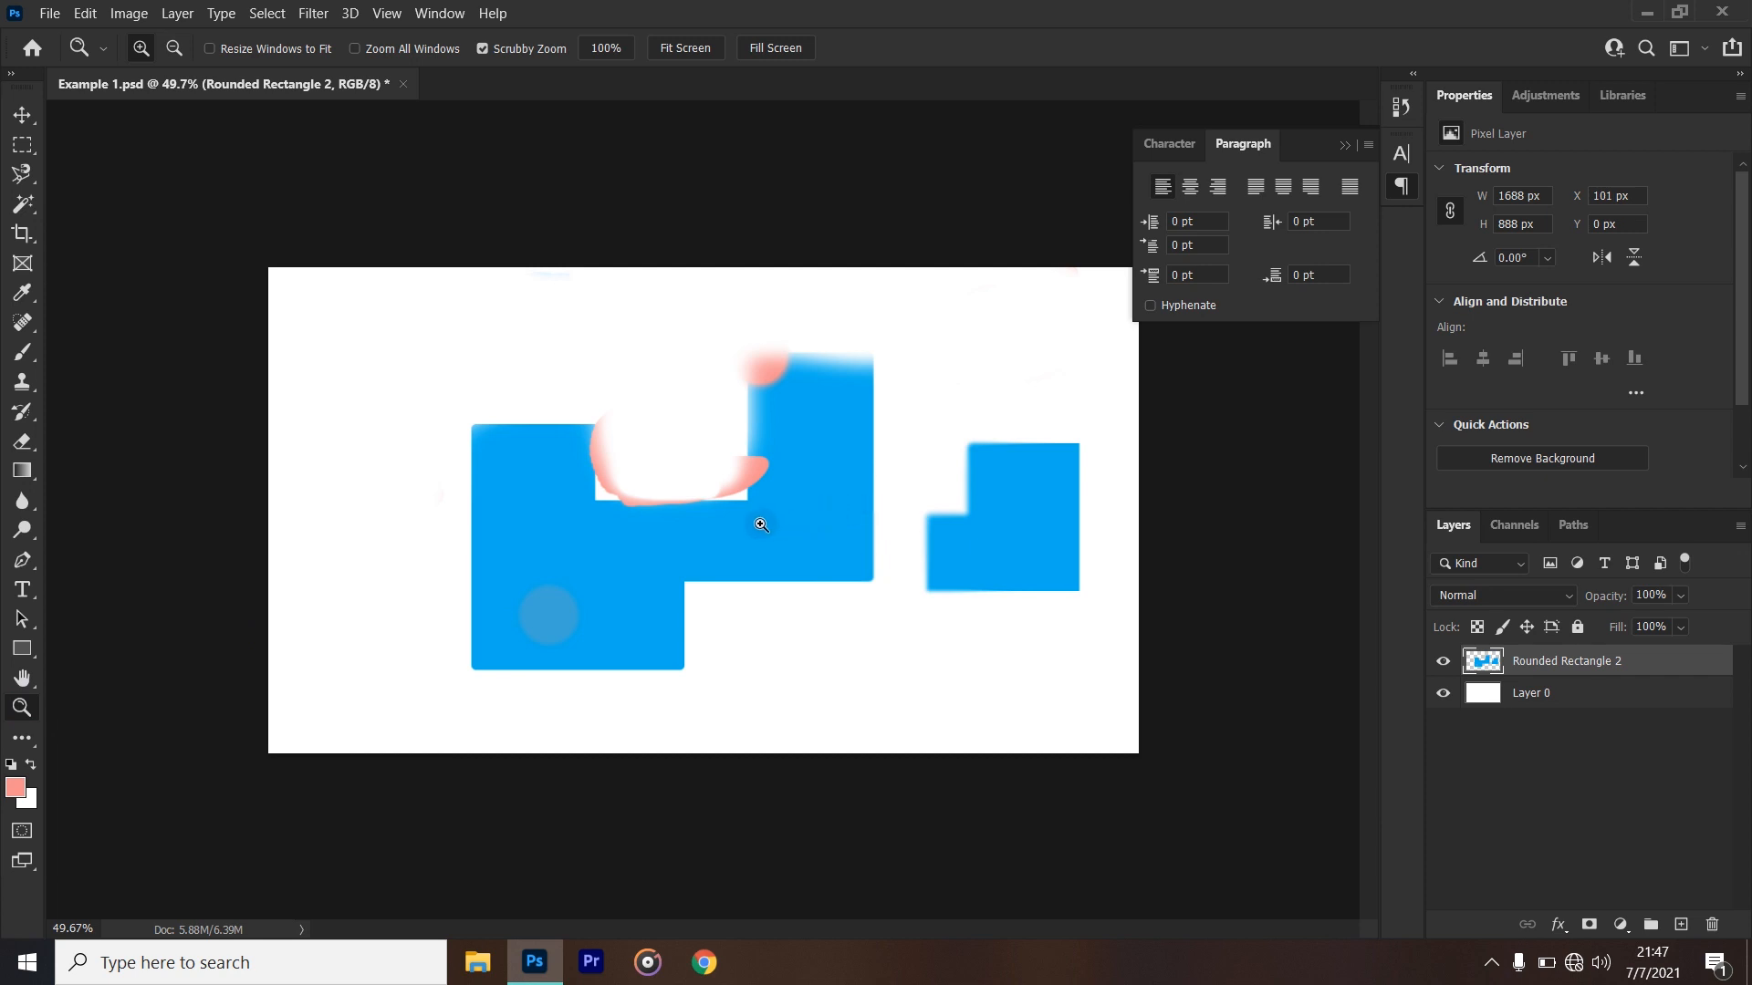
left_click(722, 533)
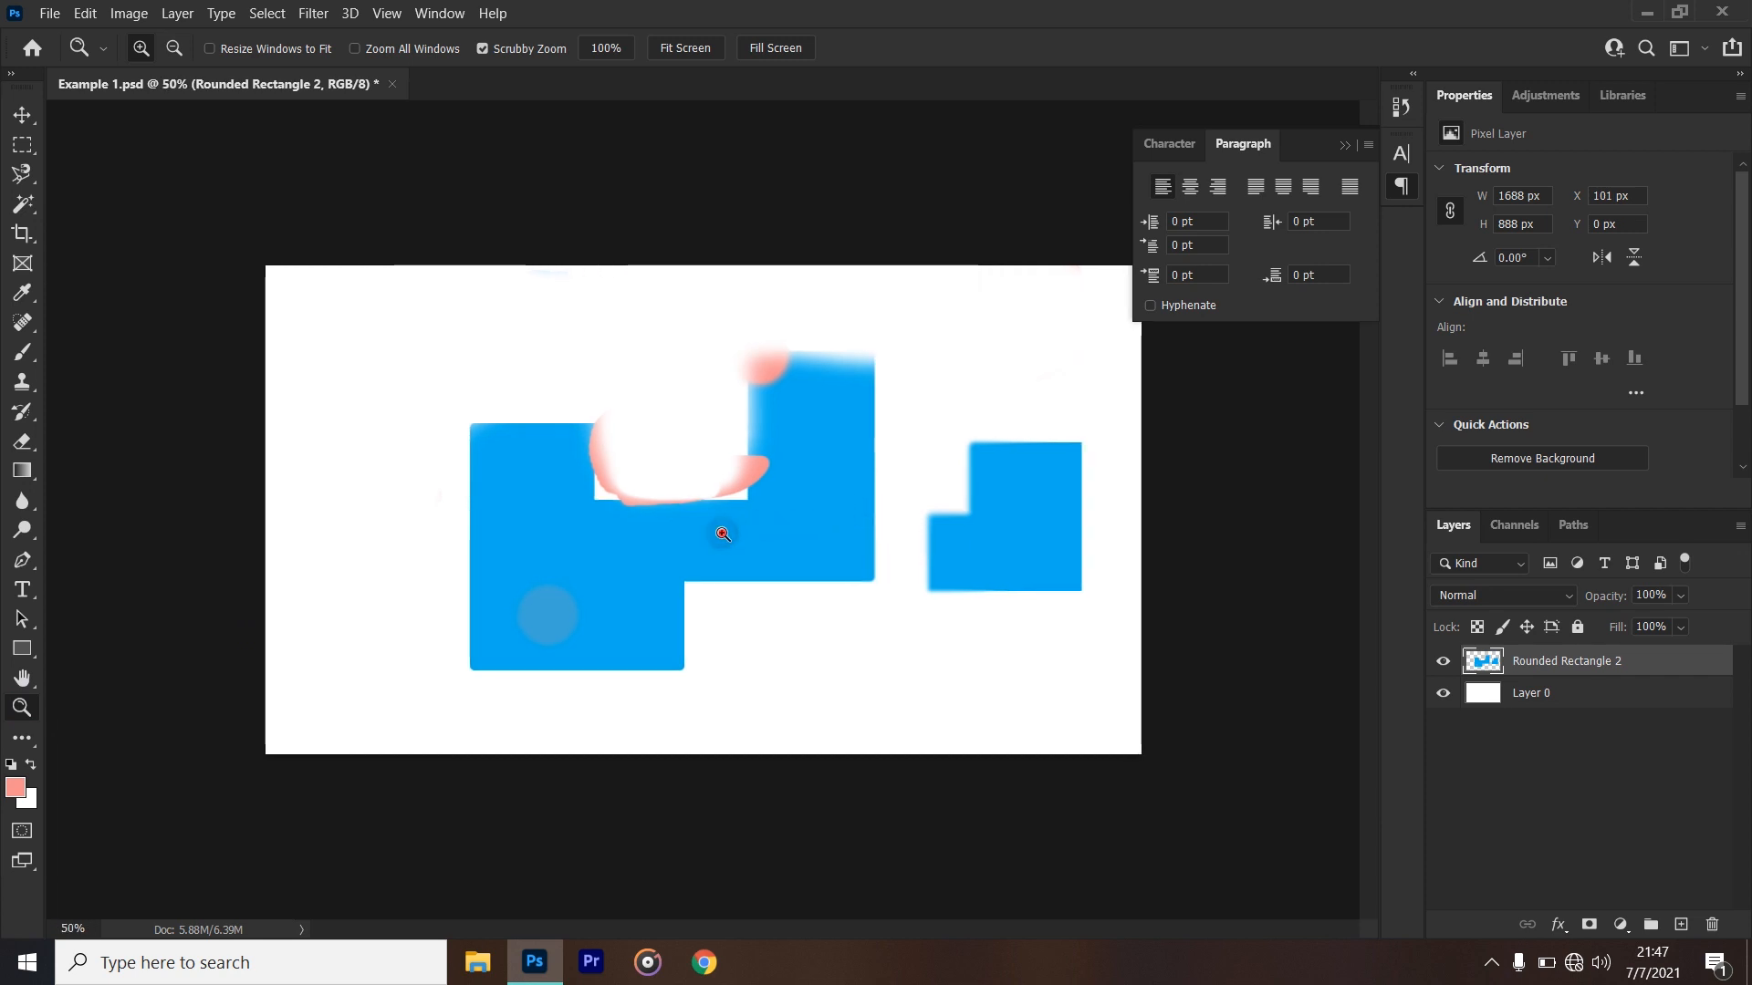
left_click(723, 533)
left_click(723, 534)
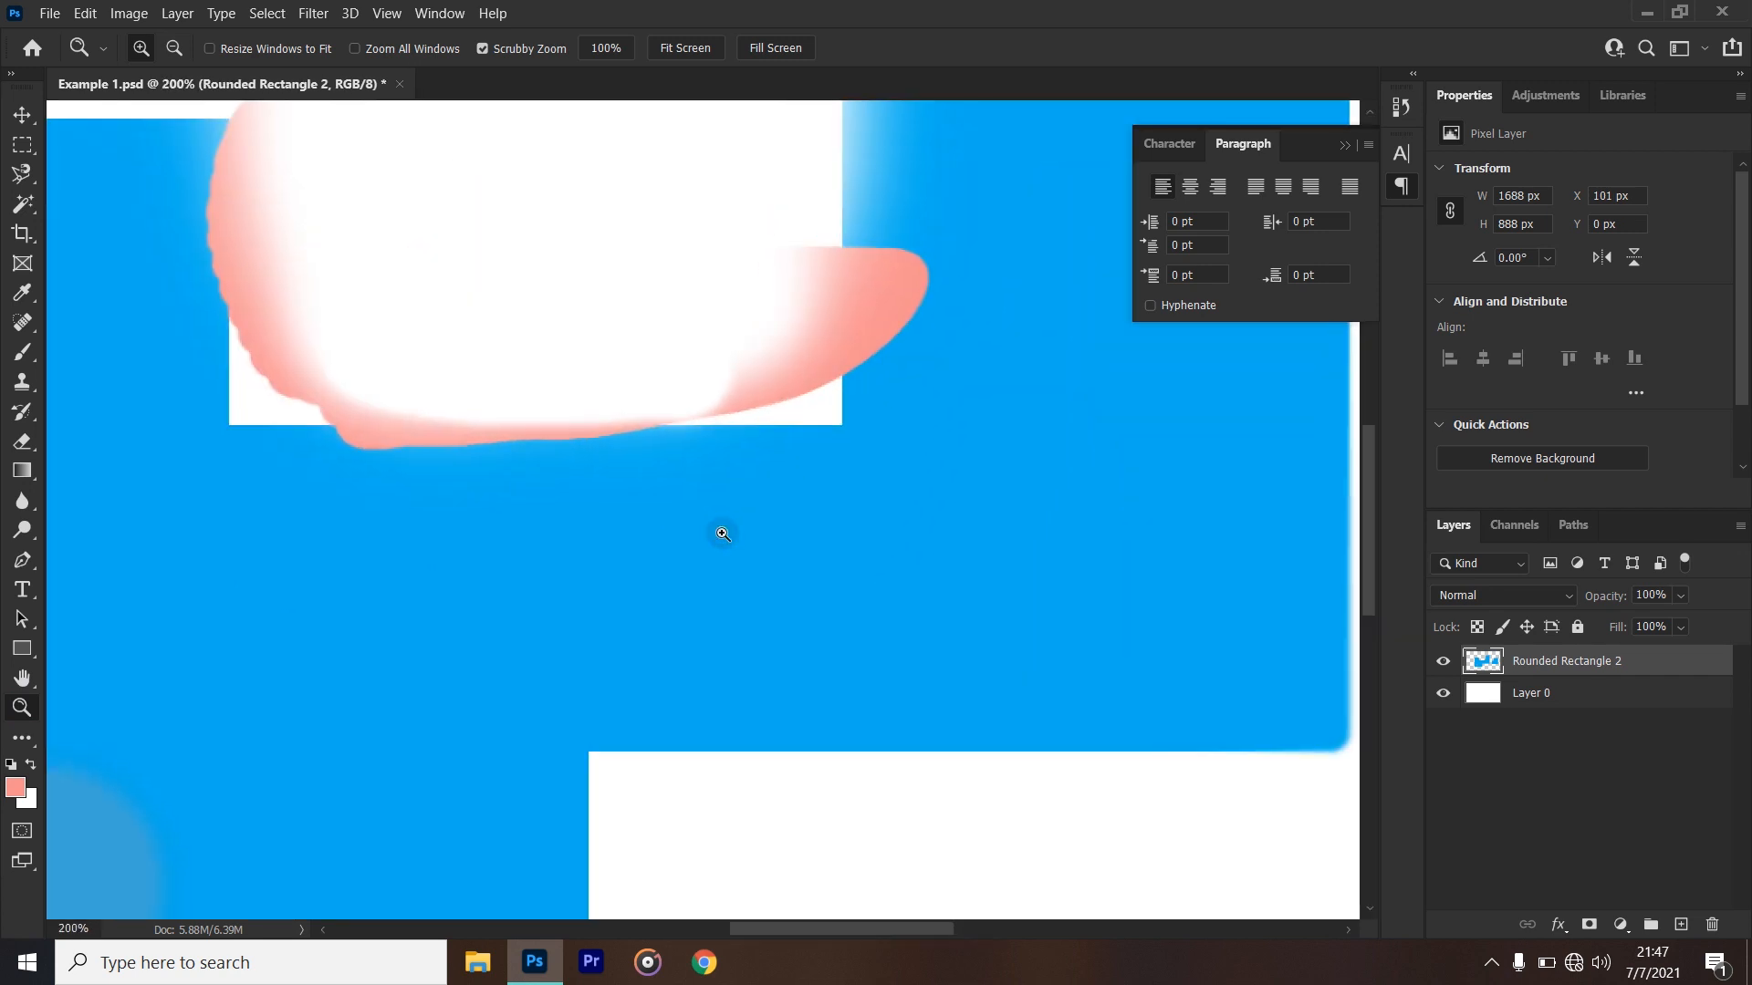
left_click(178, 46)
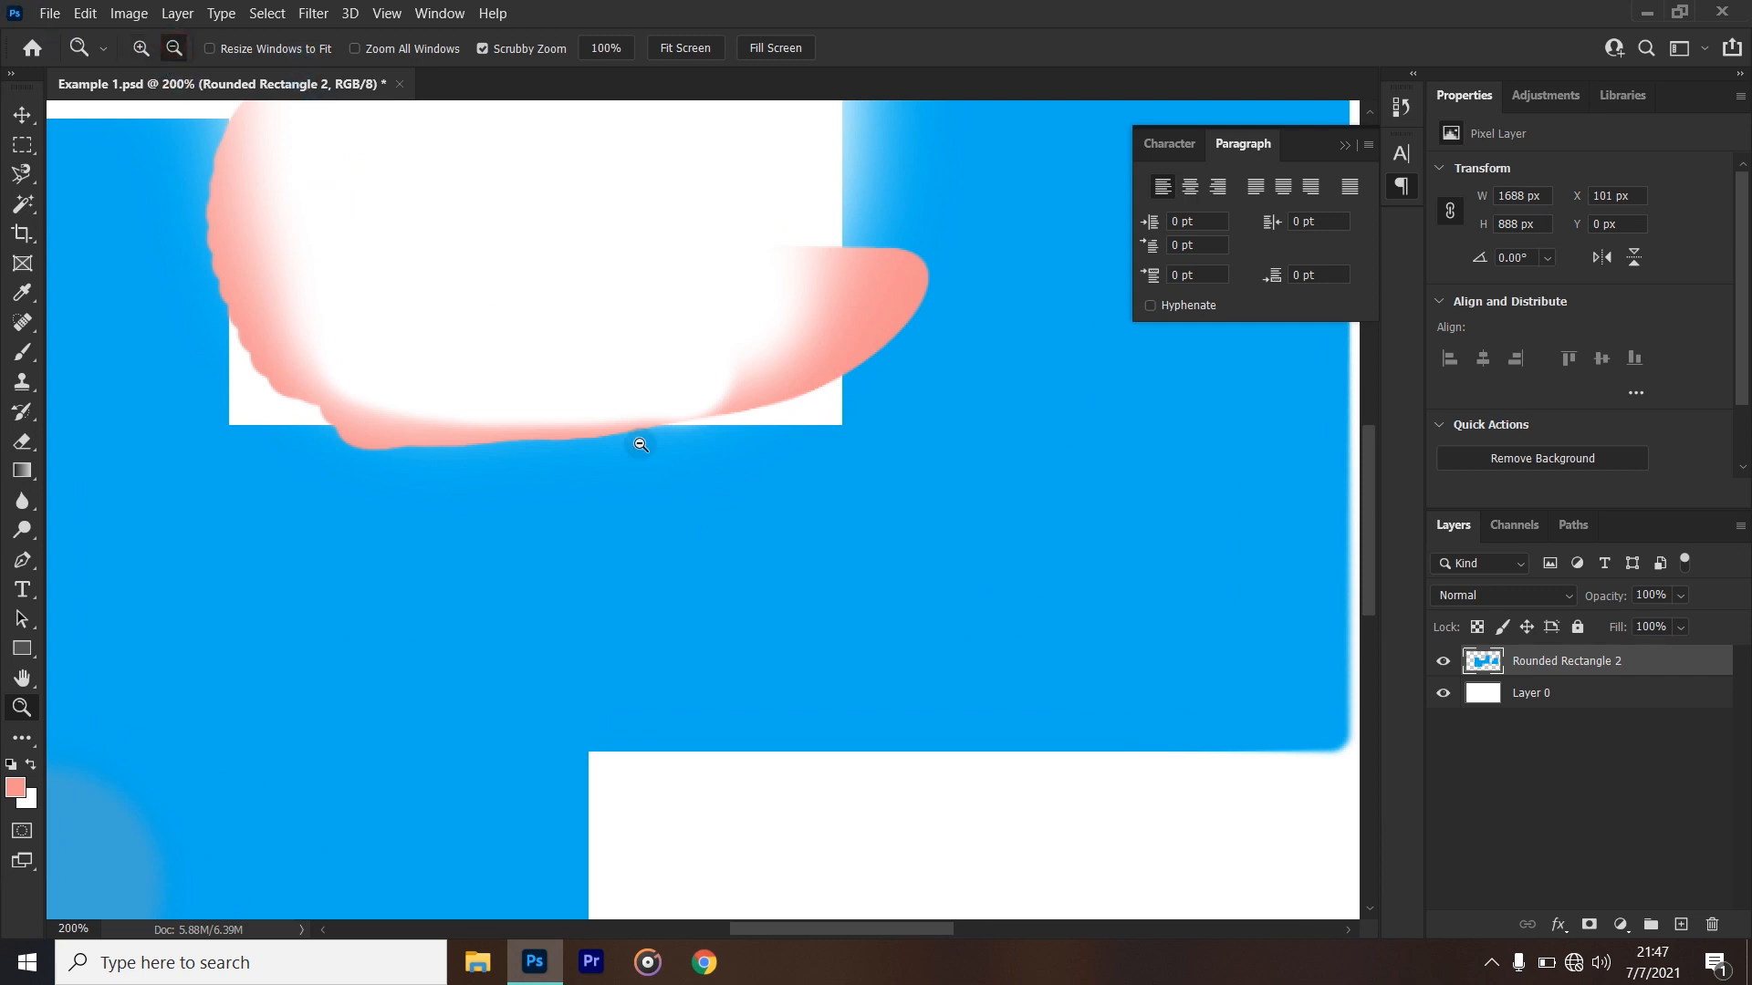
left_click(754, 539)
left_click(753, 538)
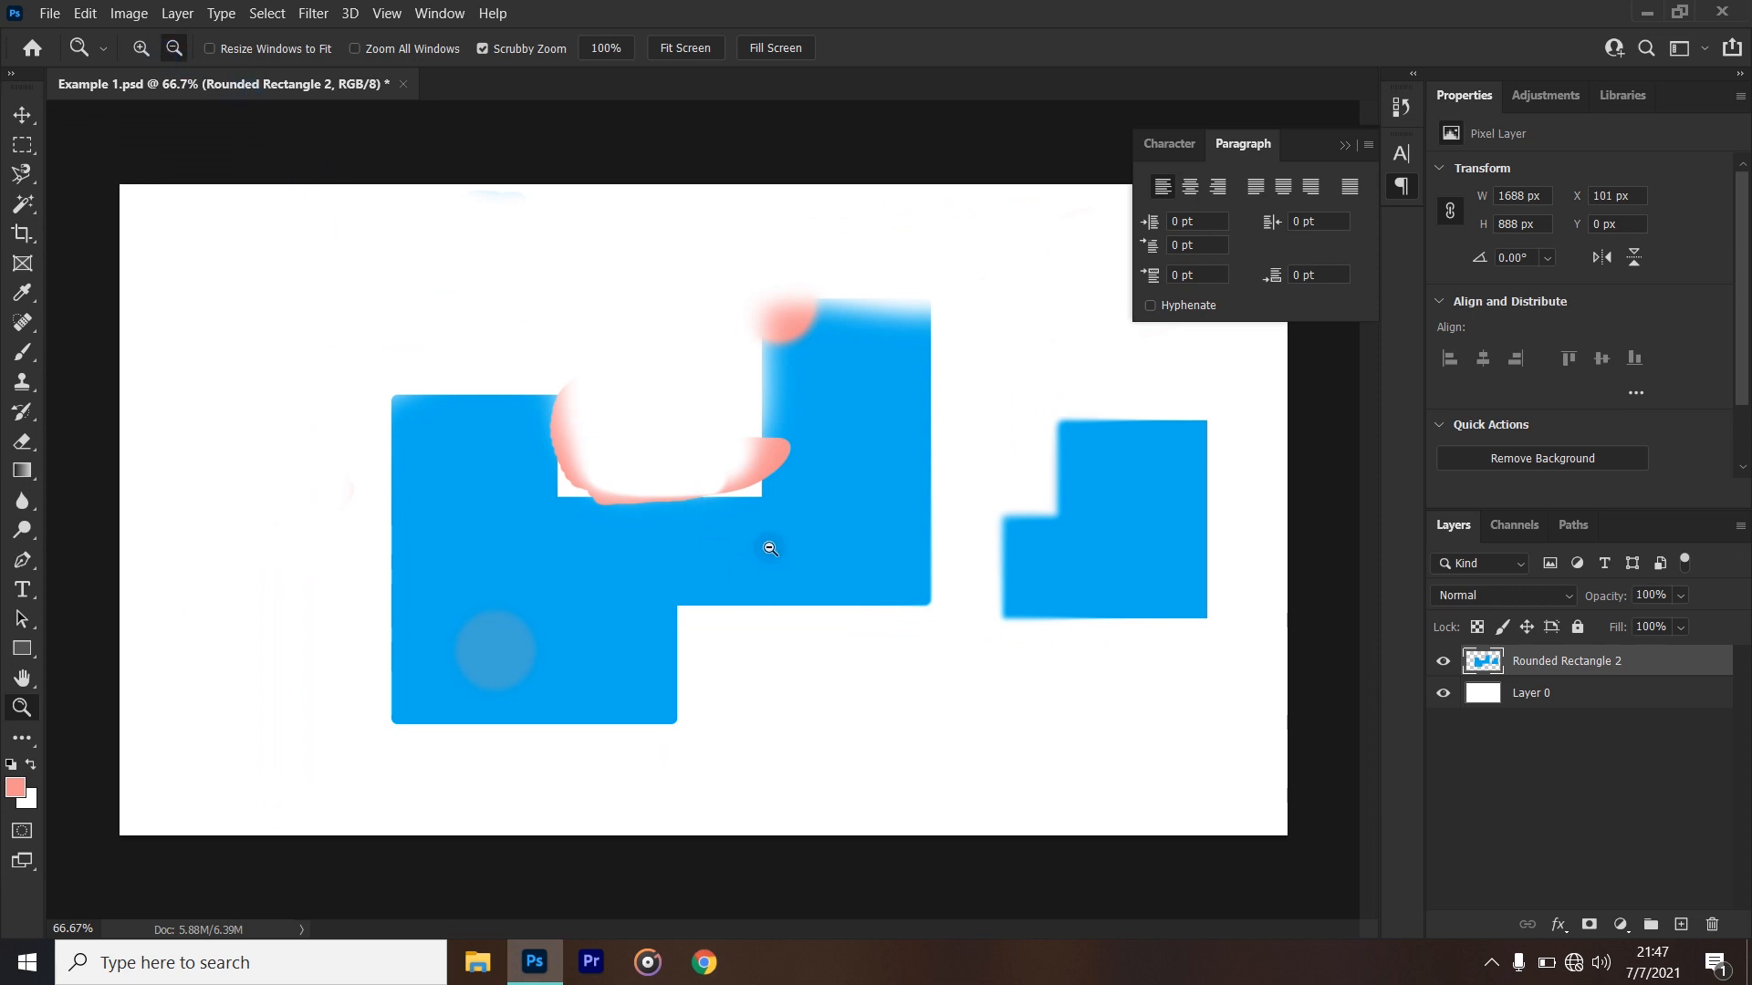
- Zoom in on the large blue shape to 200% and practise temporarily reversing the Zoom tool, ending at 50%
left_click(140, 48)
left_click(732, 573)
left_click(733, 573)
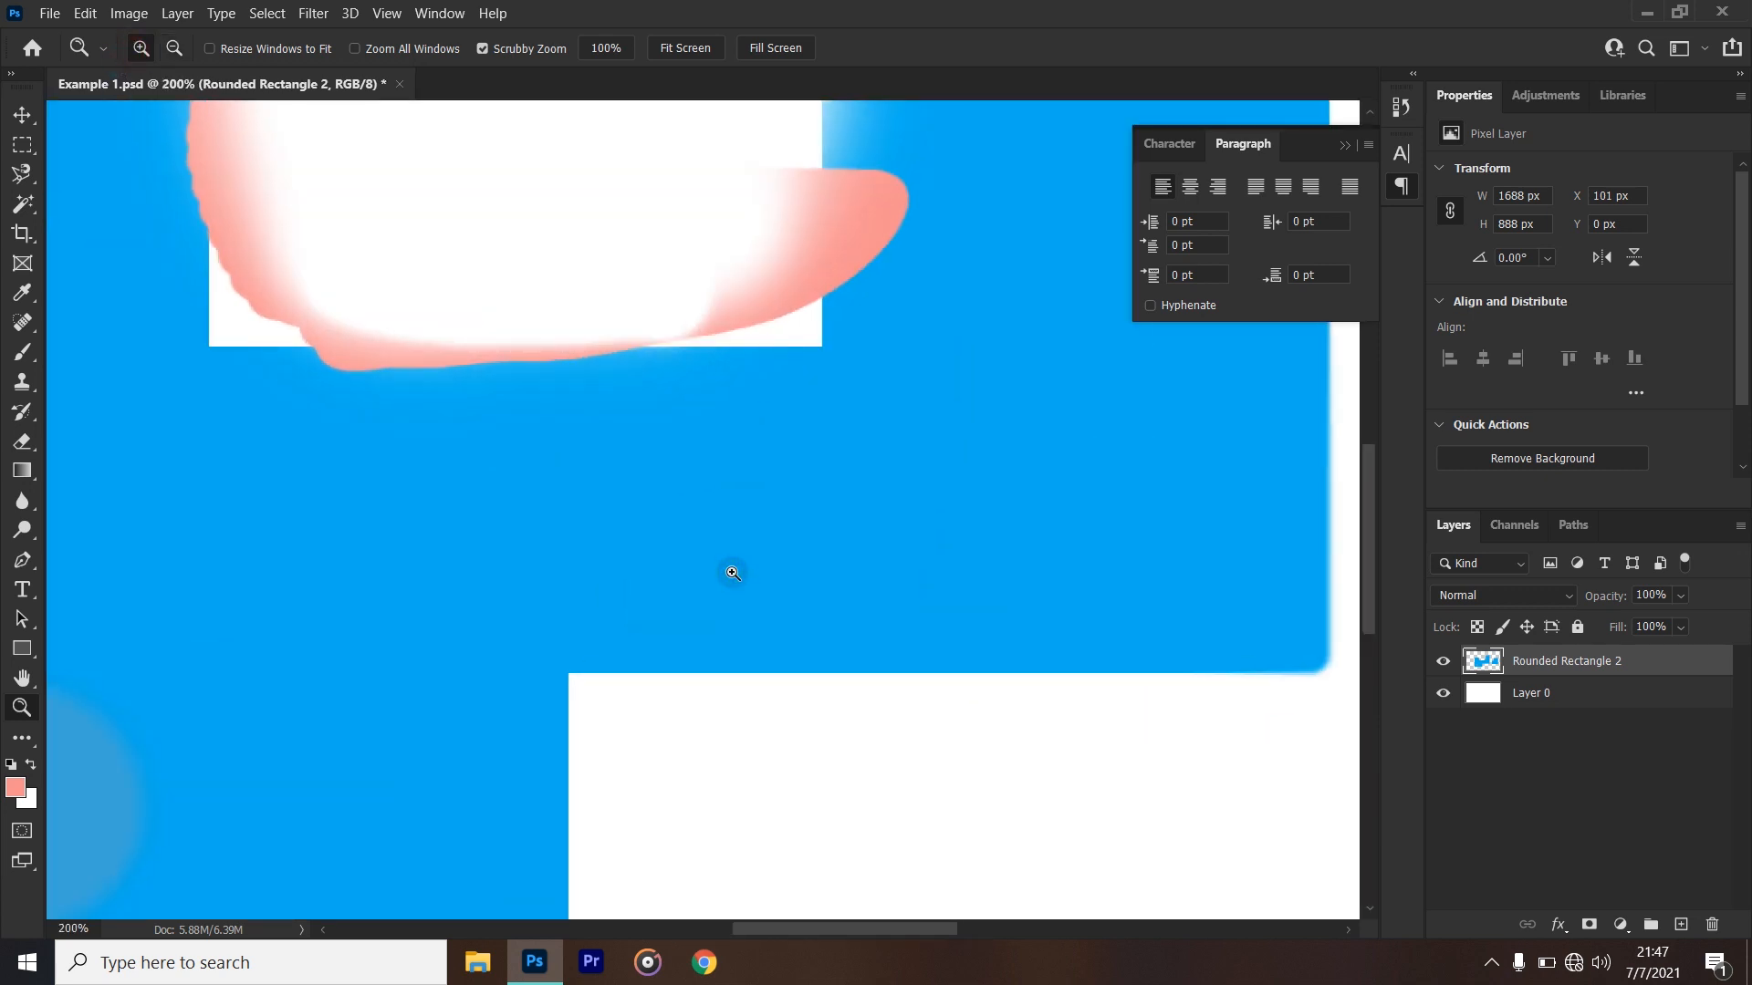
key("alt")
left_click(732, 573, "alt")
left_click(733, 573, "alt")
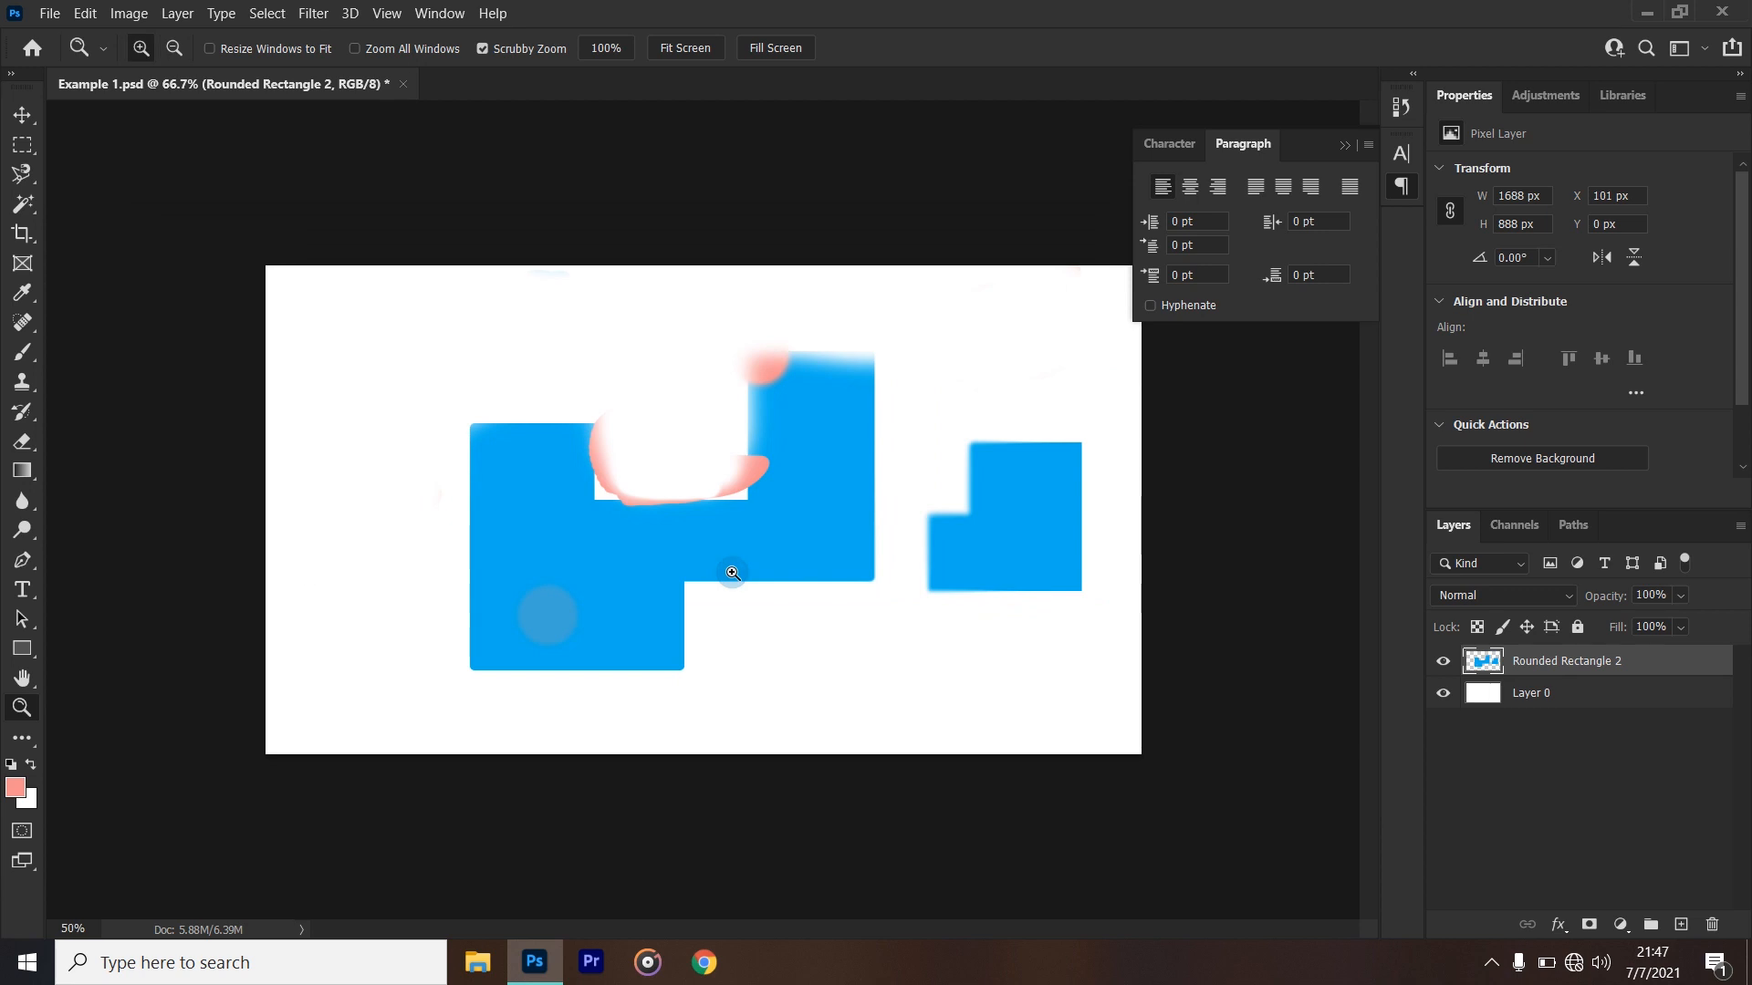
left_click(733, 572)
left_click(732, 572)
key("alt")
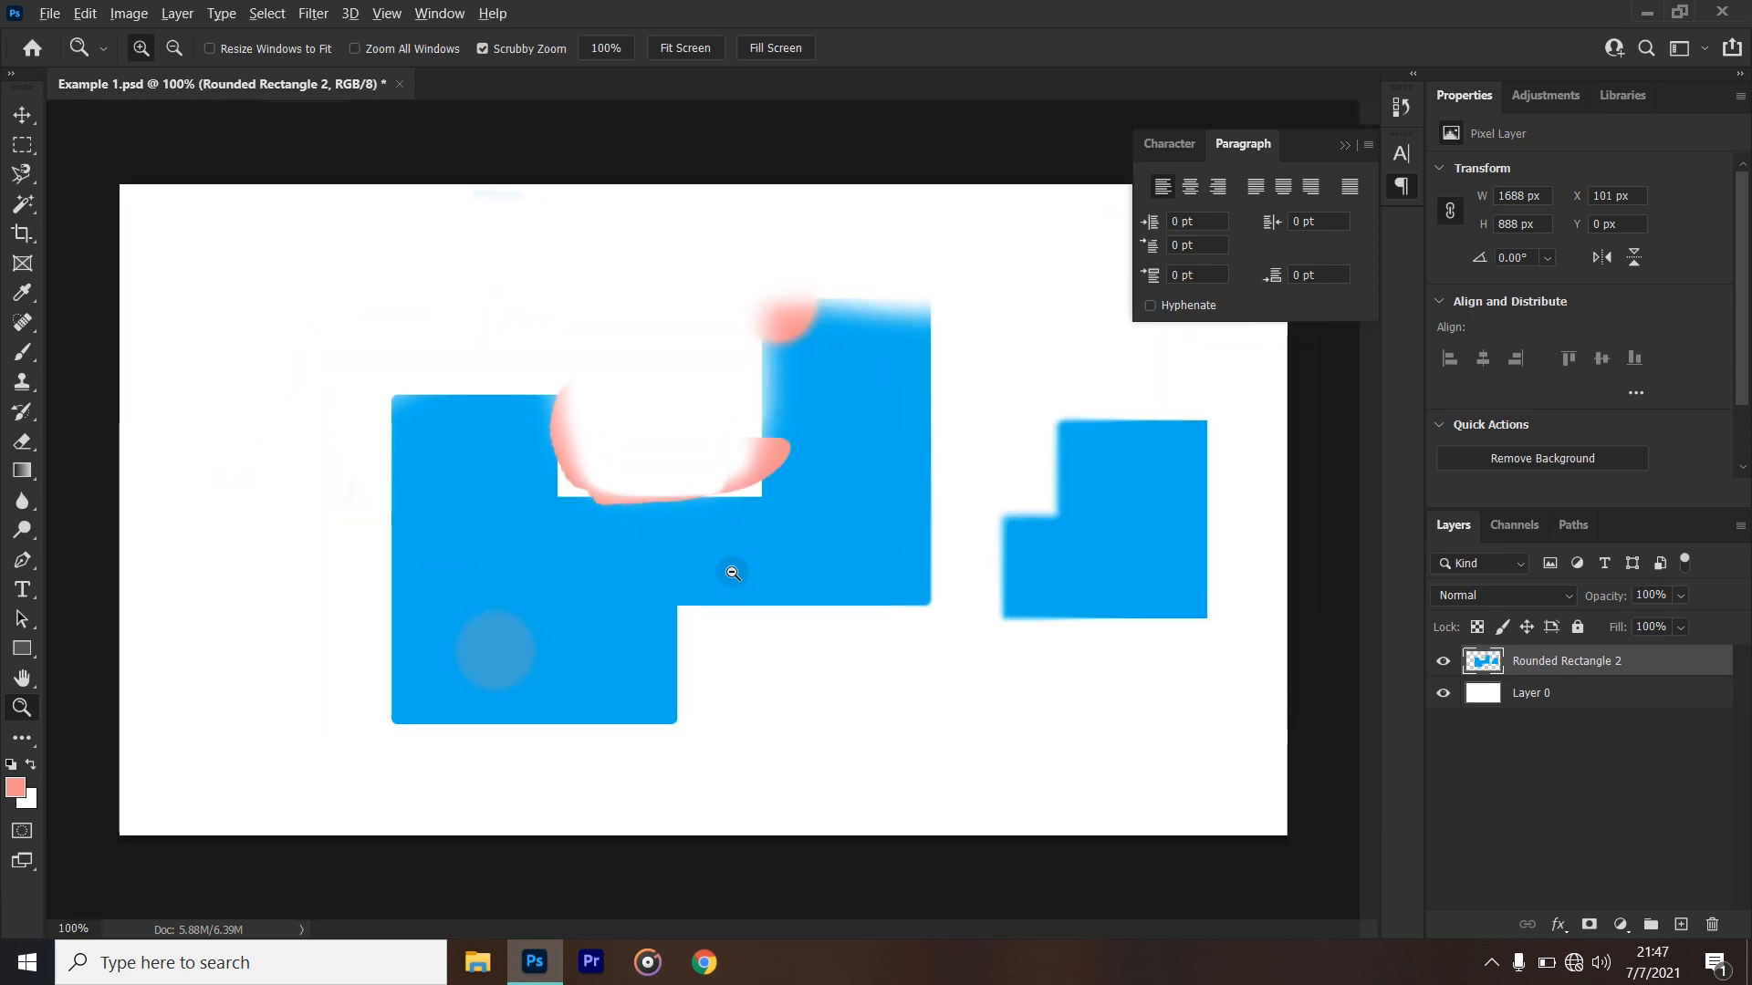
left_click(732, 573, "alt")
left_click(733, 573, "alt")
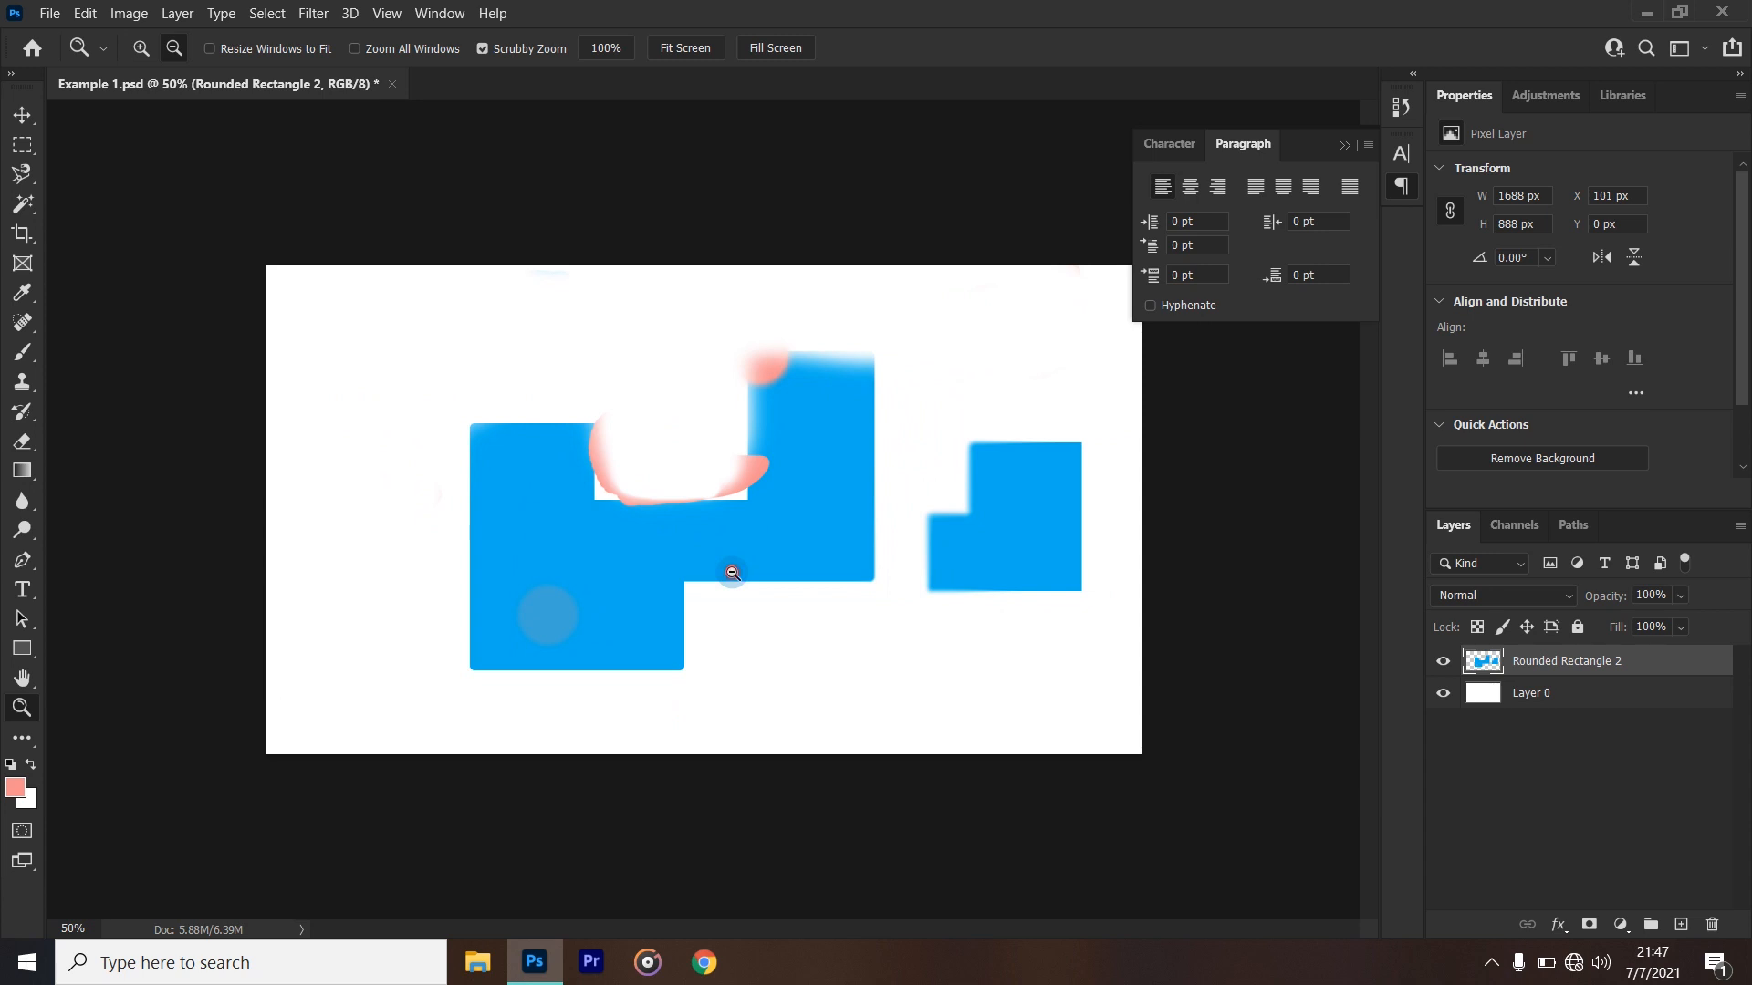
left_click(733, 573, "alt")
left_click(732, 573)
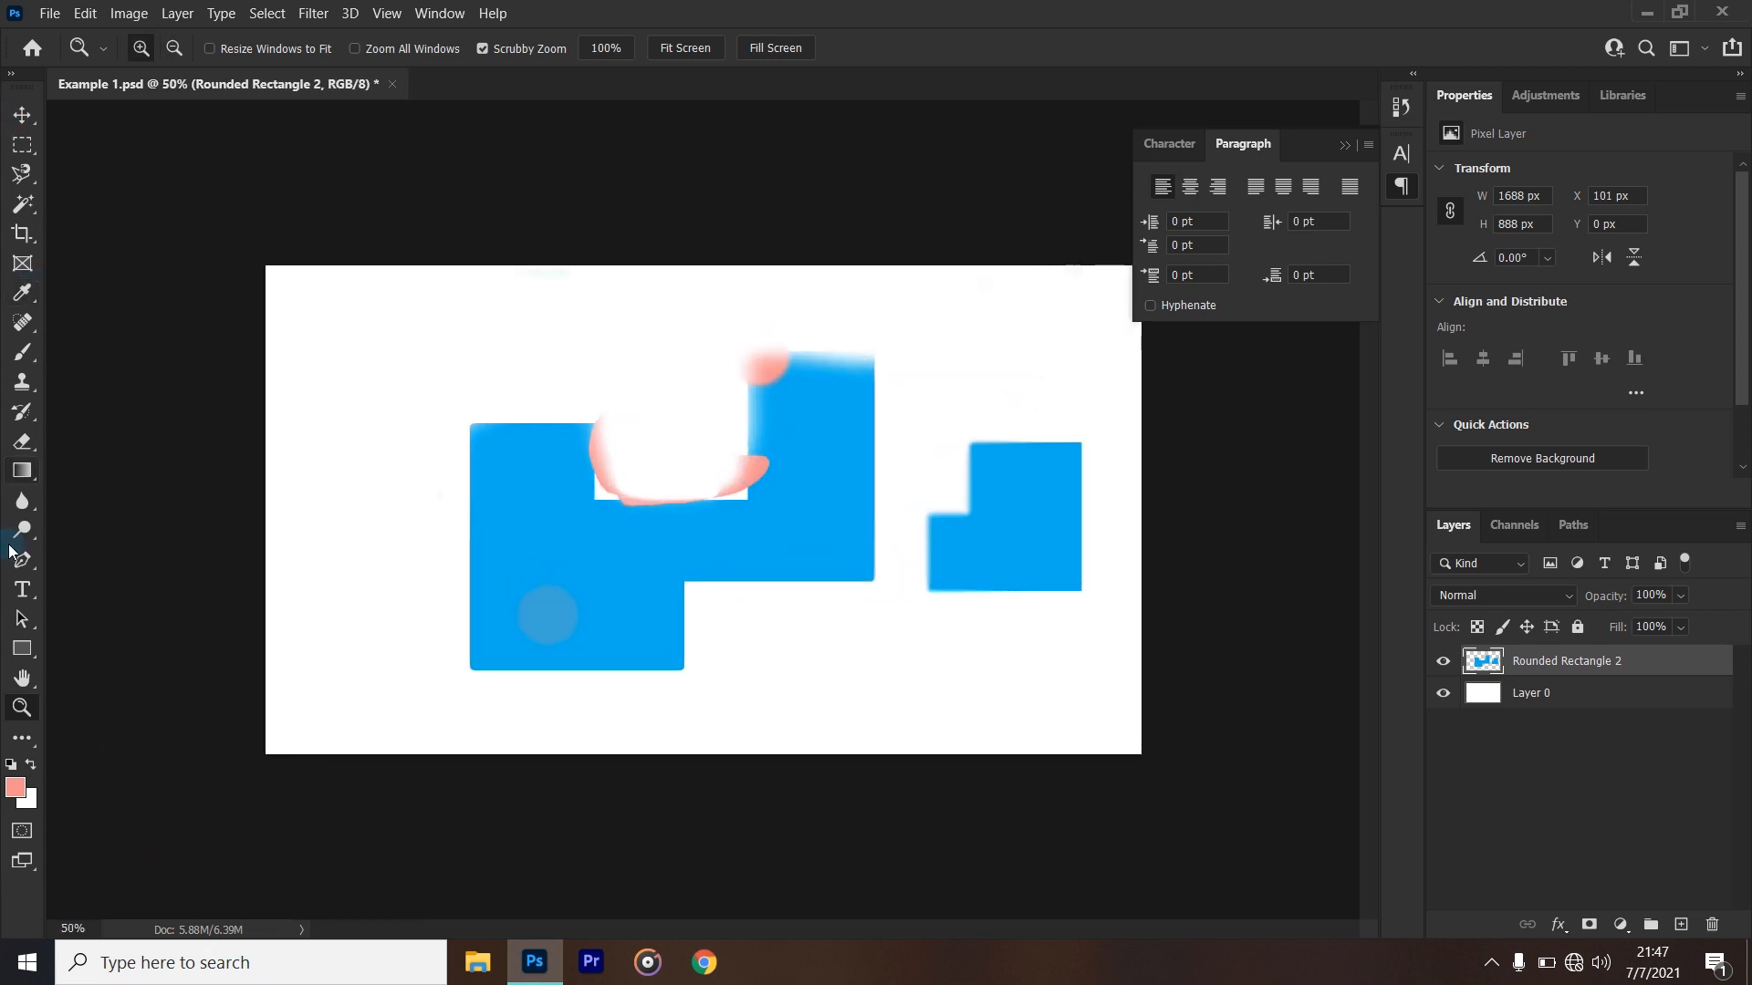
- Activate the Rectangle tool and zoom the canvas in and out repeatedly without leaving that tool, ending at about 72%
left_click(23, 649)
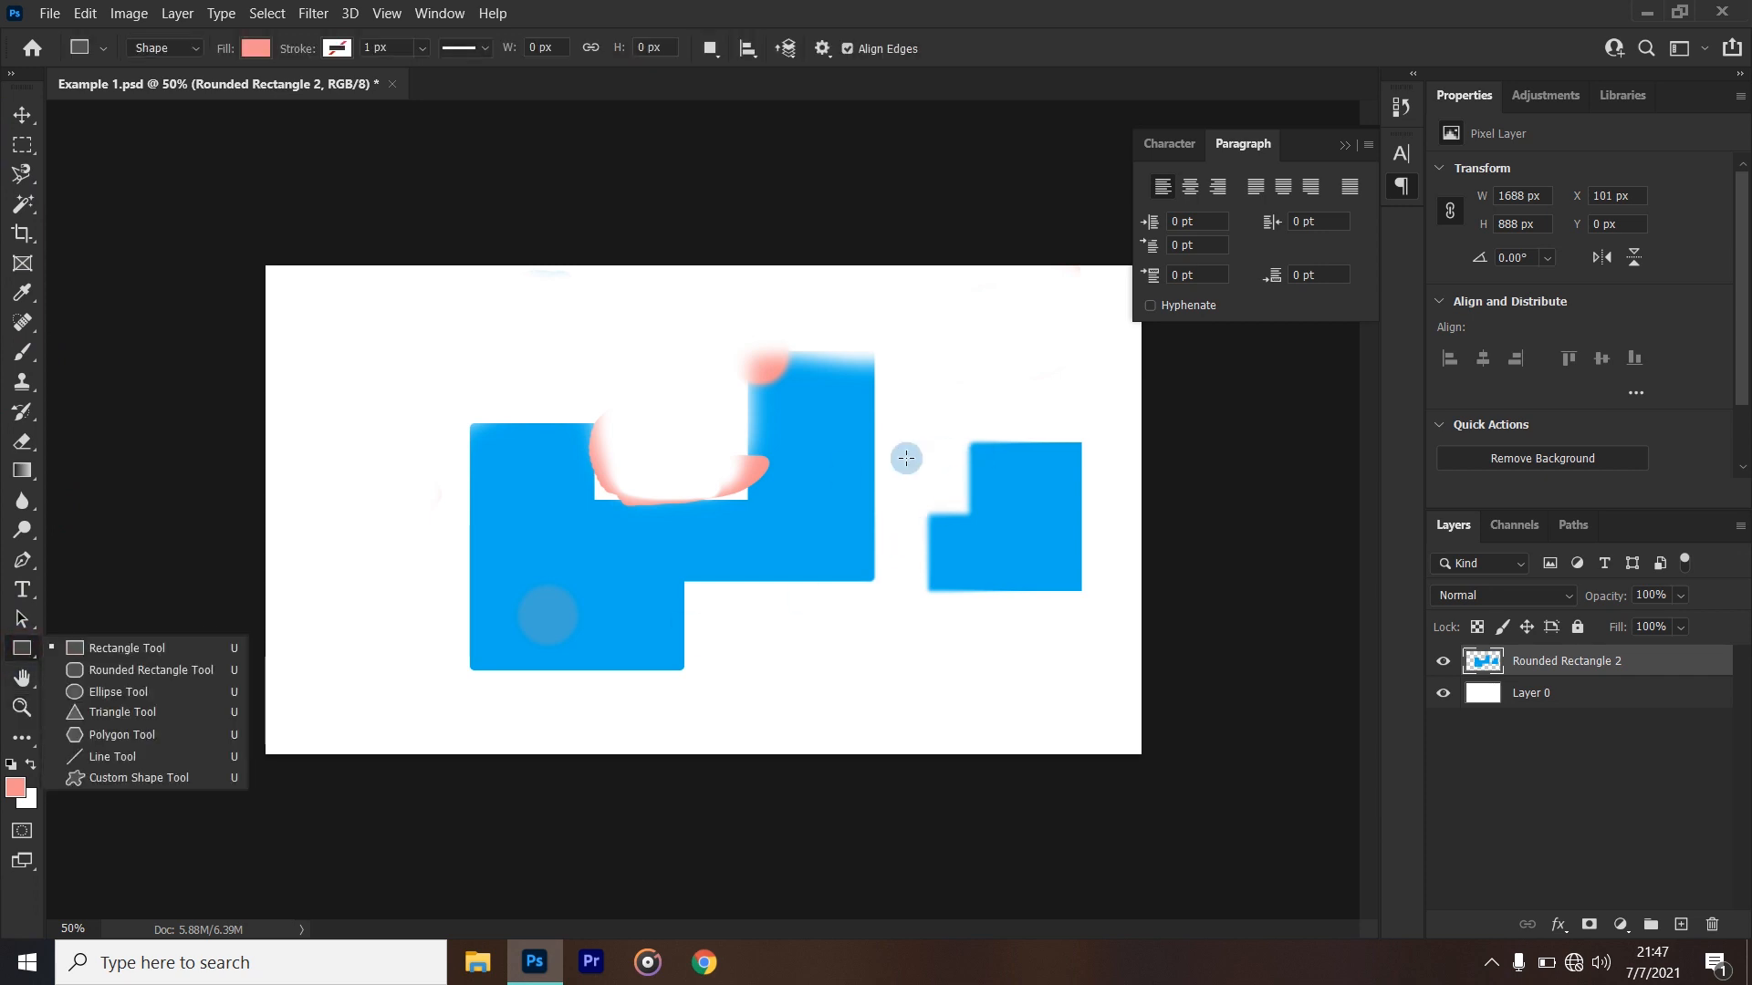
left_click(1032, 14)
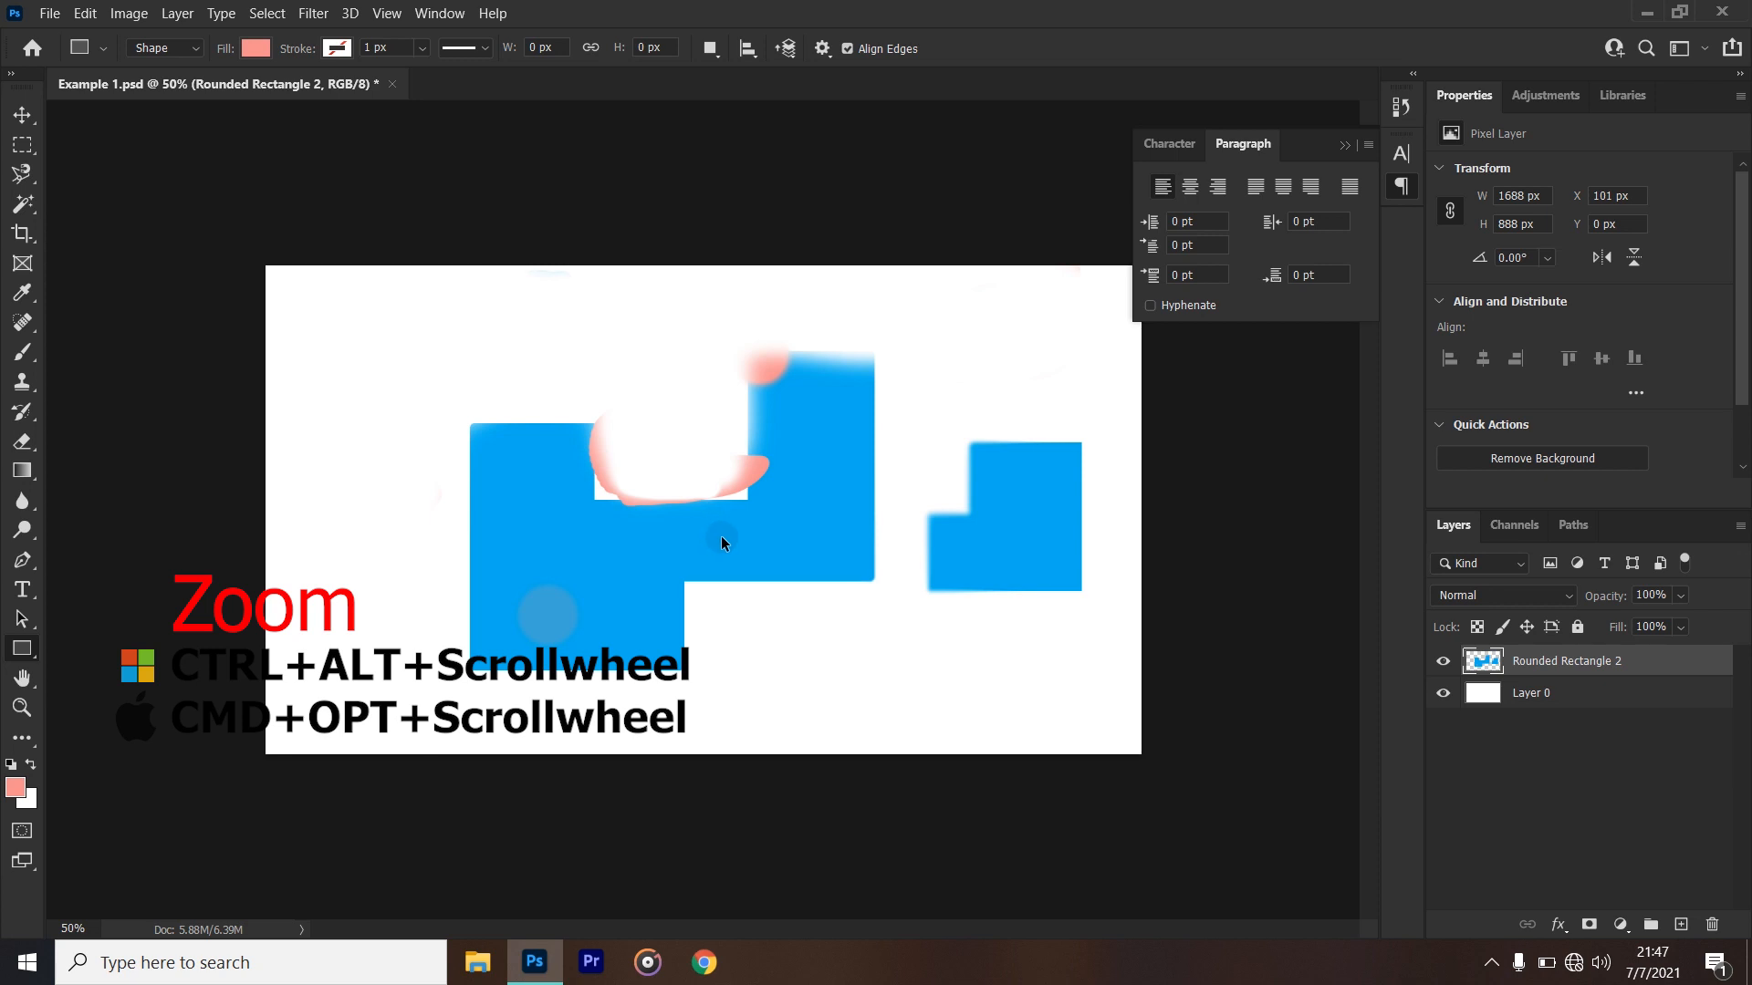
scroll(721, 543, "up", 10)
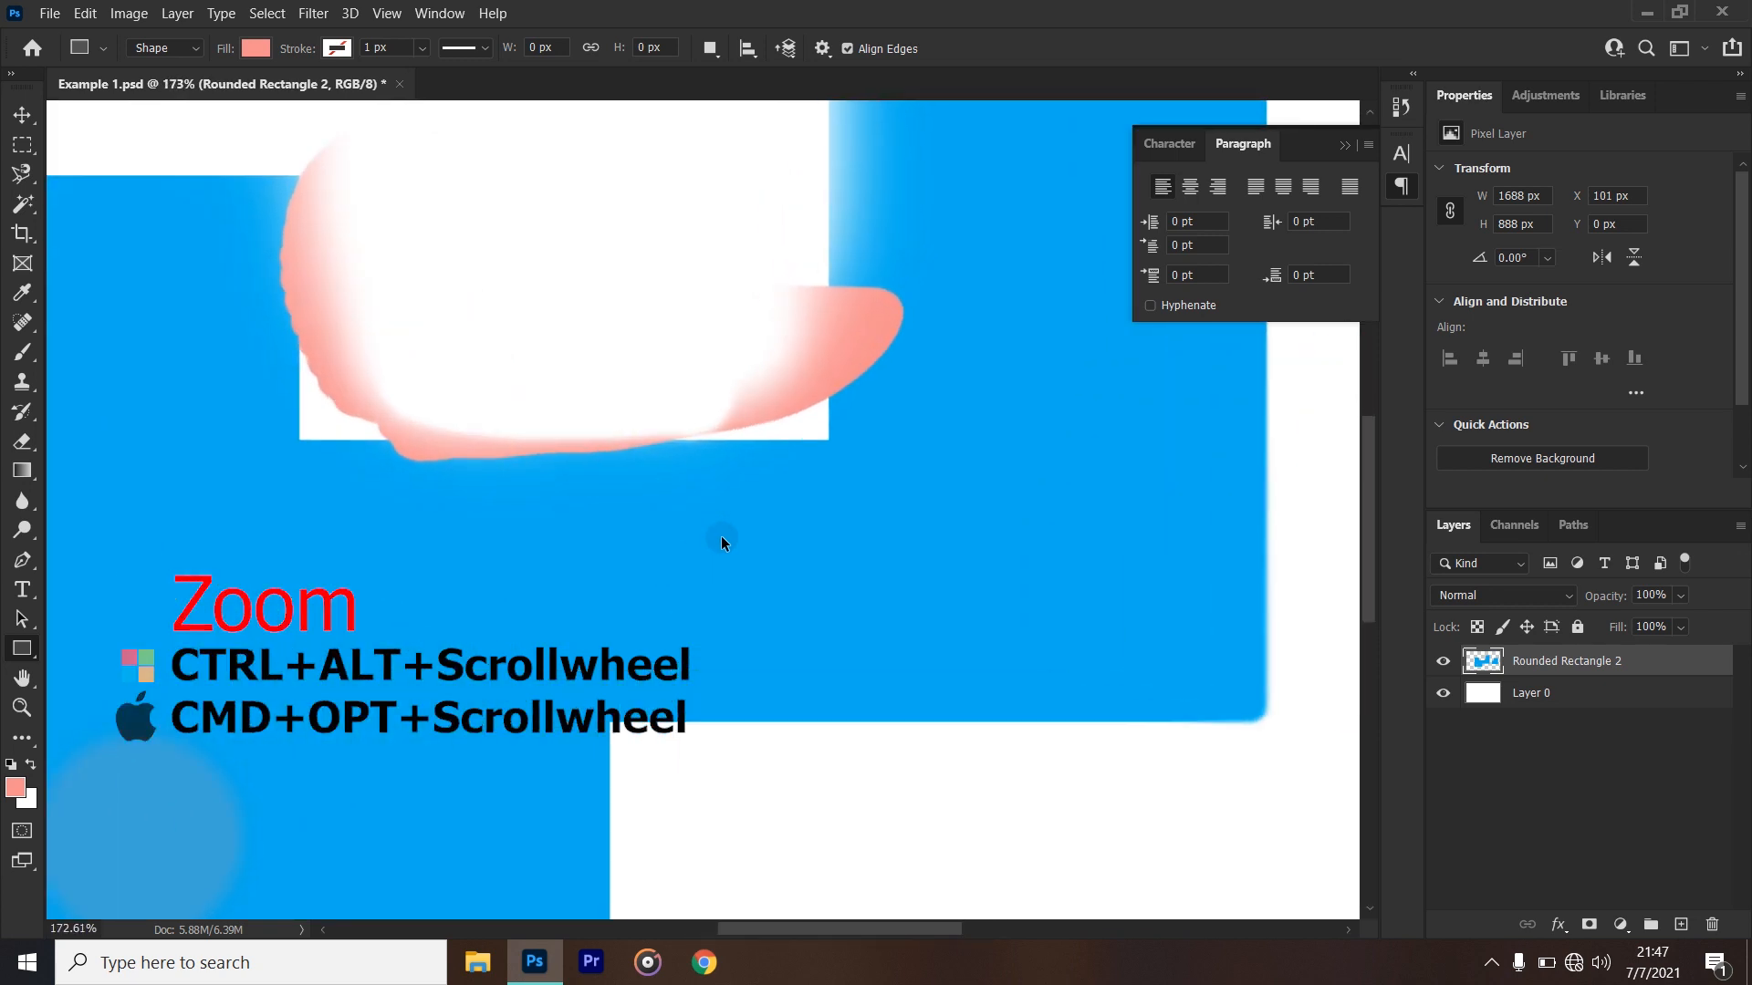
scroll(721, 543, "down", 6)
scroll(721, 543, "down", 3)
scroll(721, 543, "up", 3)
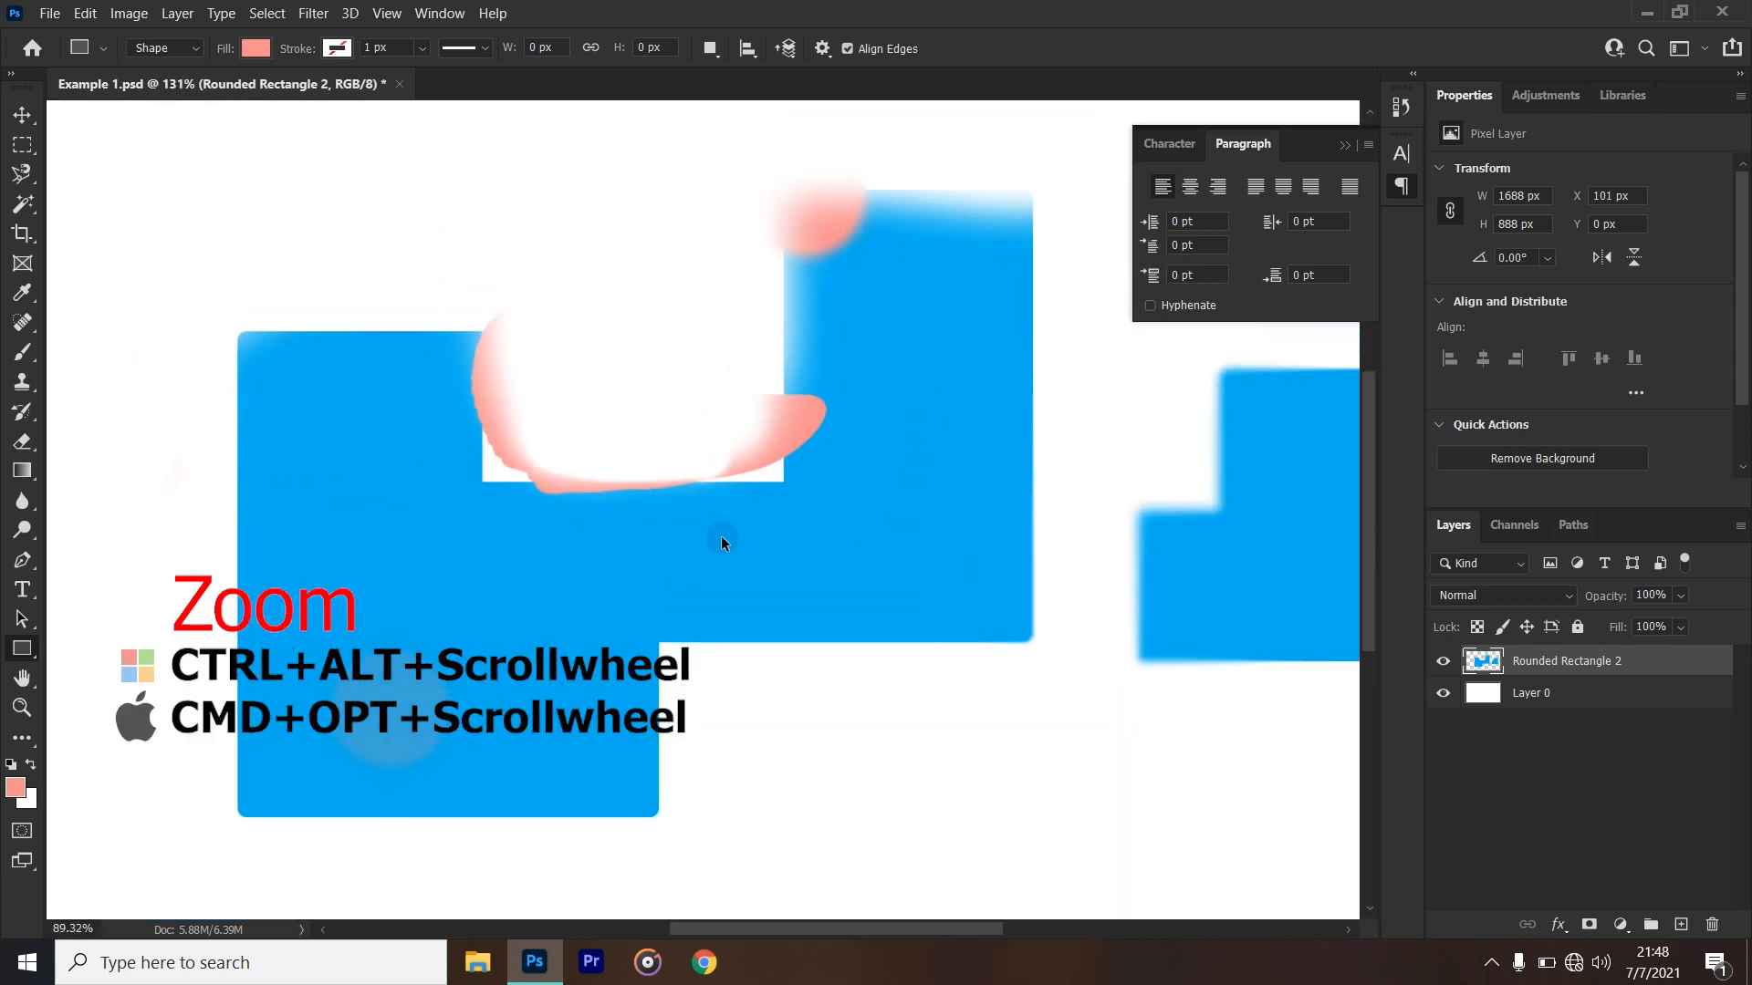
scroll(721, 542, "down", 3)
scroll(412, 354, "up", 4)
scroll(413, 354, "down", 2)
scroll(767, 461, "down", 2)
scroll(1064, 489, "up", 3)
scroll(1064, 489, "down", 4)
scroll(772, 519, "up", 1)
scroll(772, 519, "up", 2)
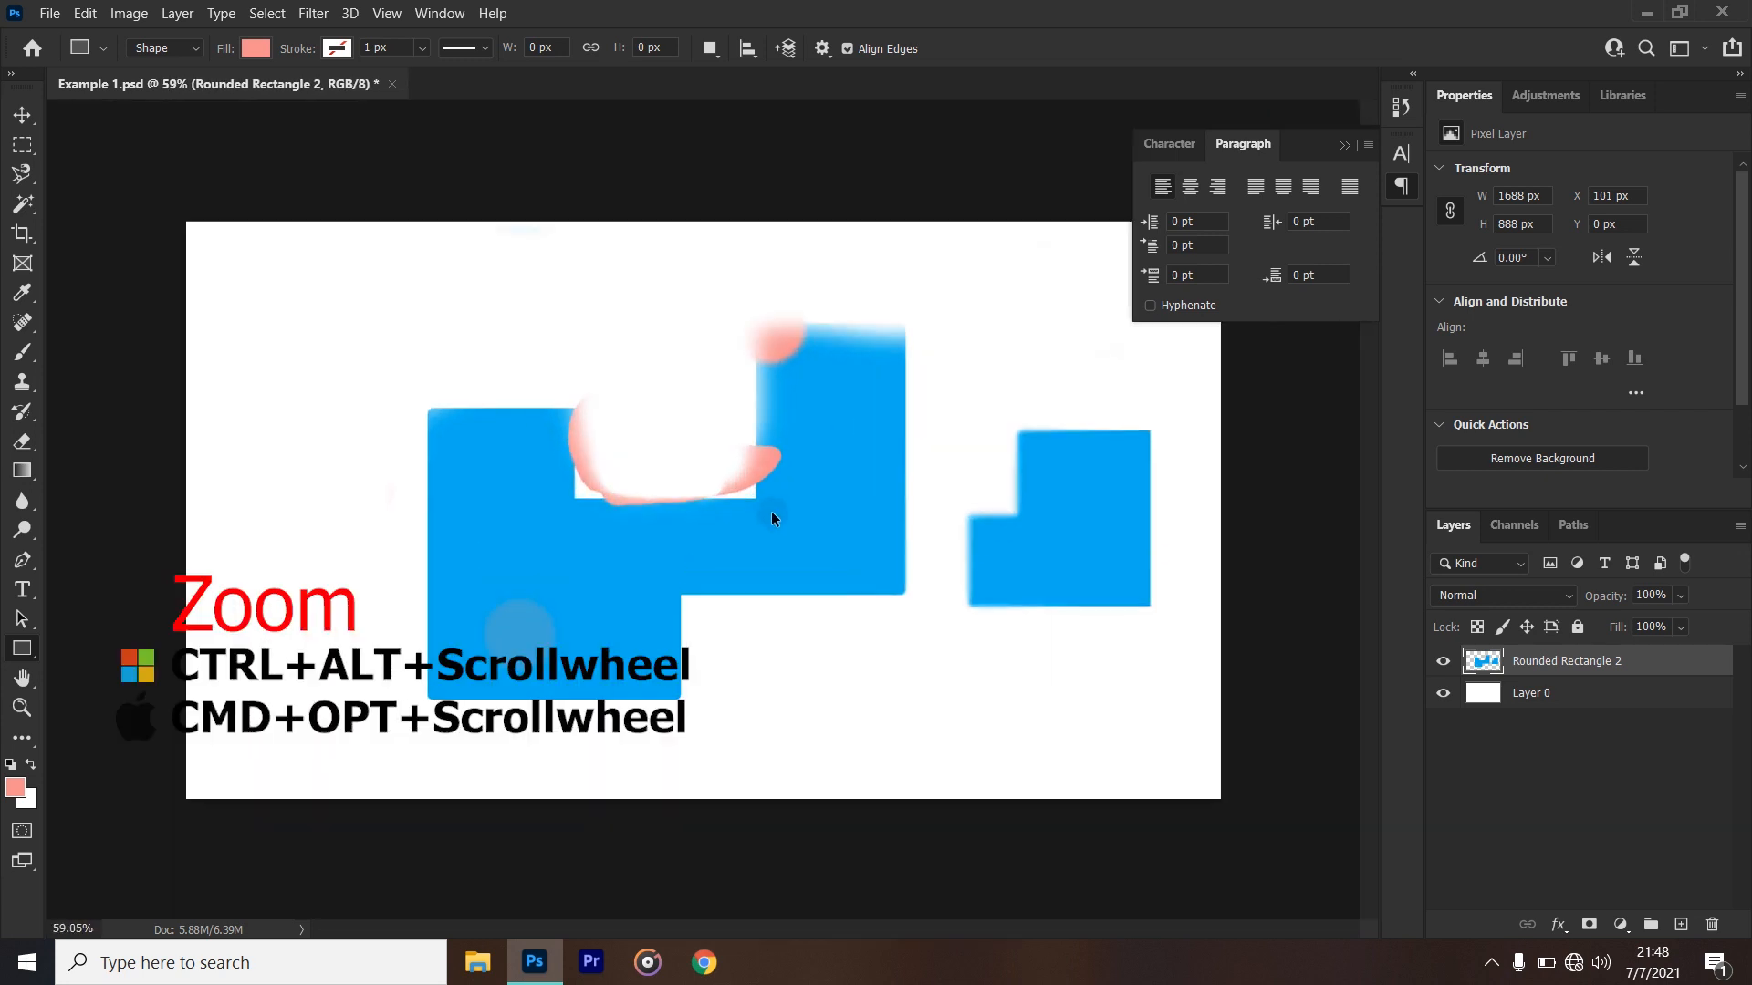
scroll(772, 519, "down", 3)
scroll(771, 519, "up", 4)
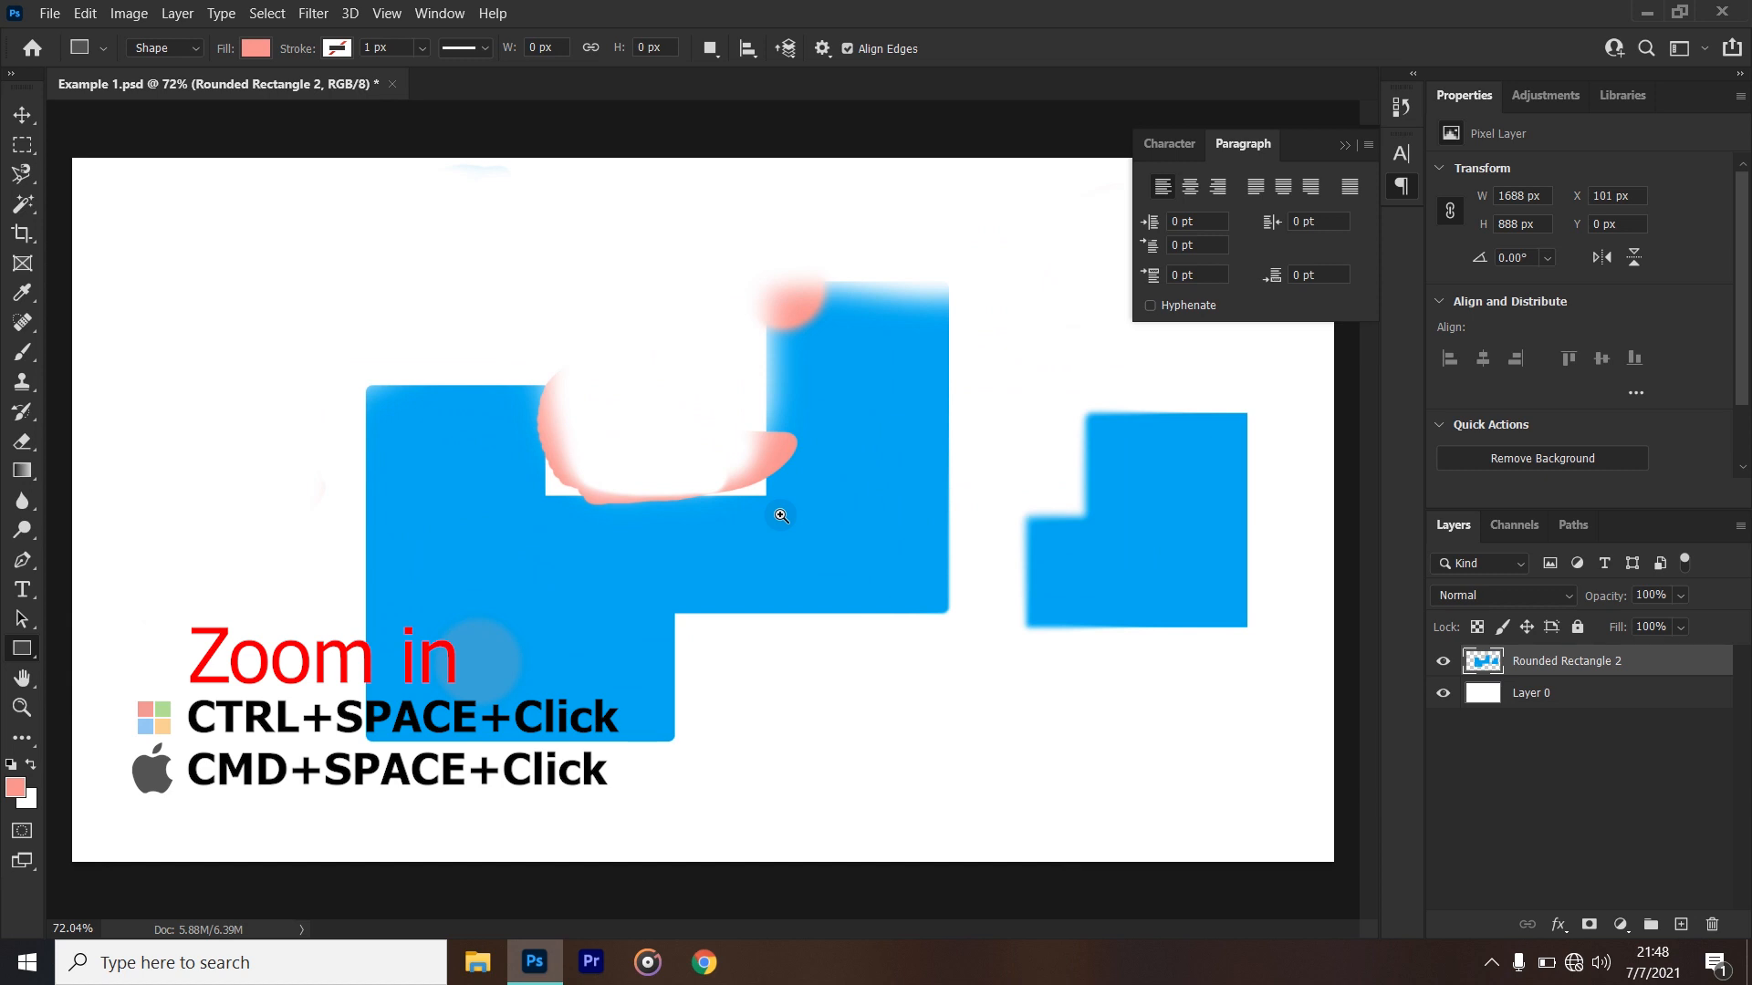
- Temporarily zoom in on the large blue shape to 605% while keeping the Rectangle tool active
left_click(781, 515)
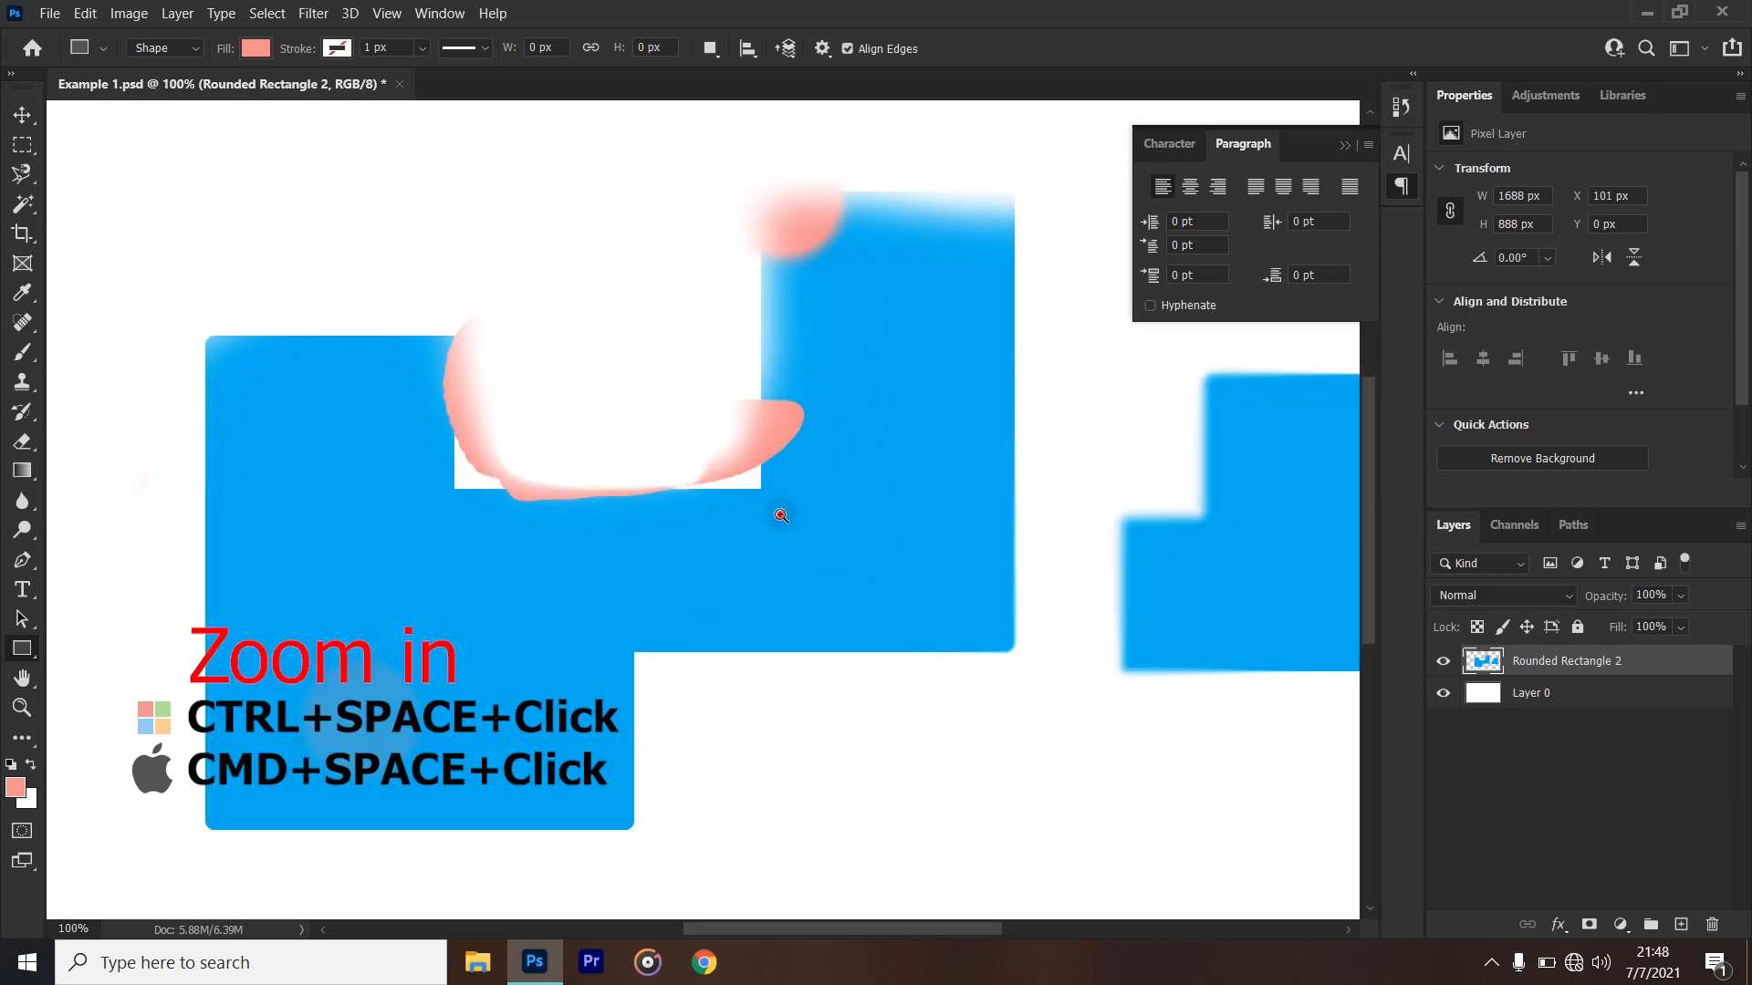
left_click(781, 515)
left_click(781, 515)
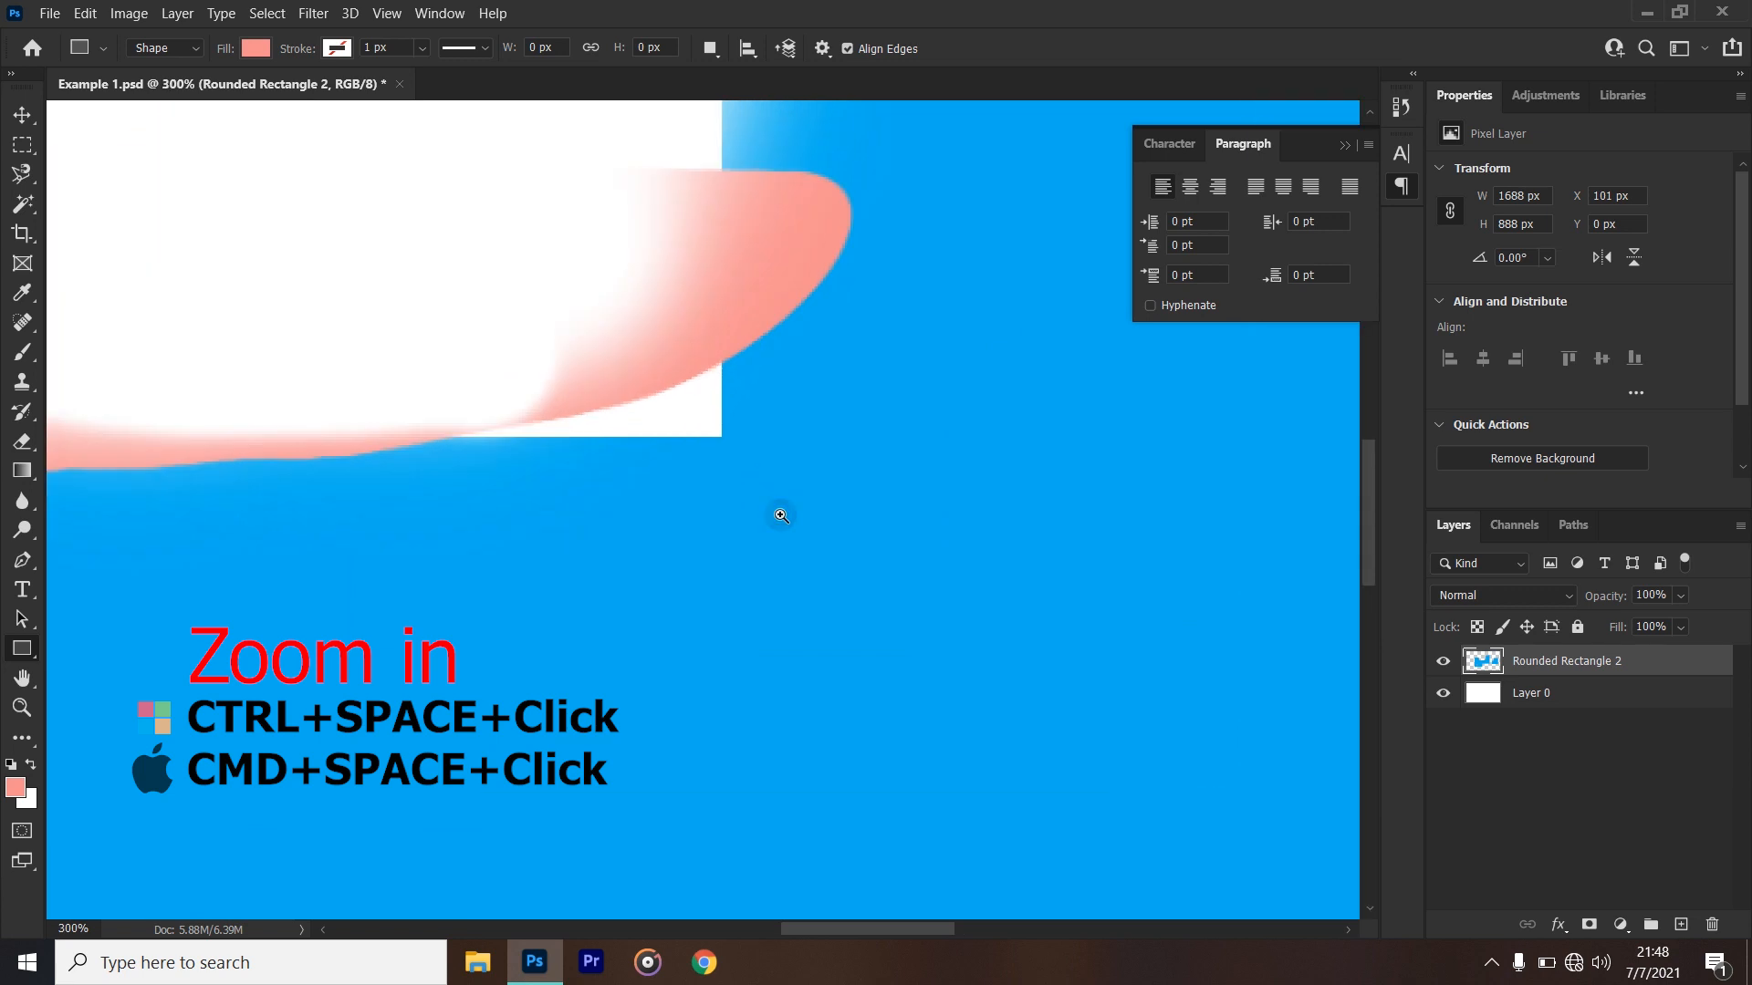
left_click(781, 516)
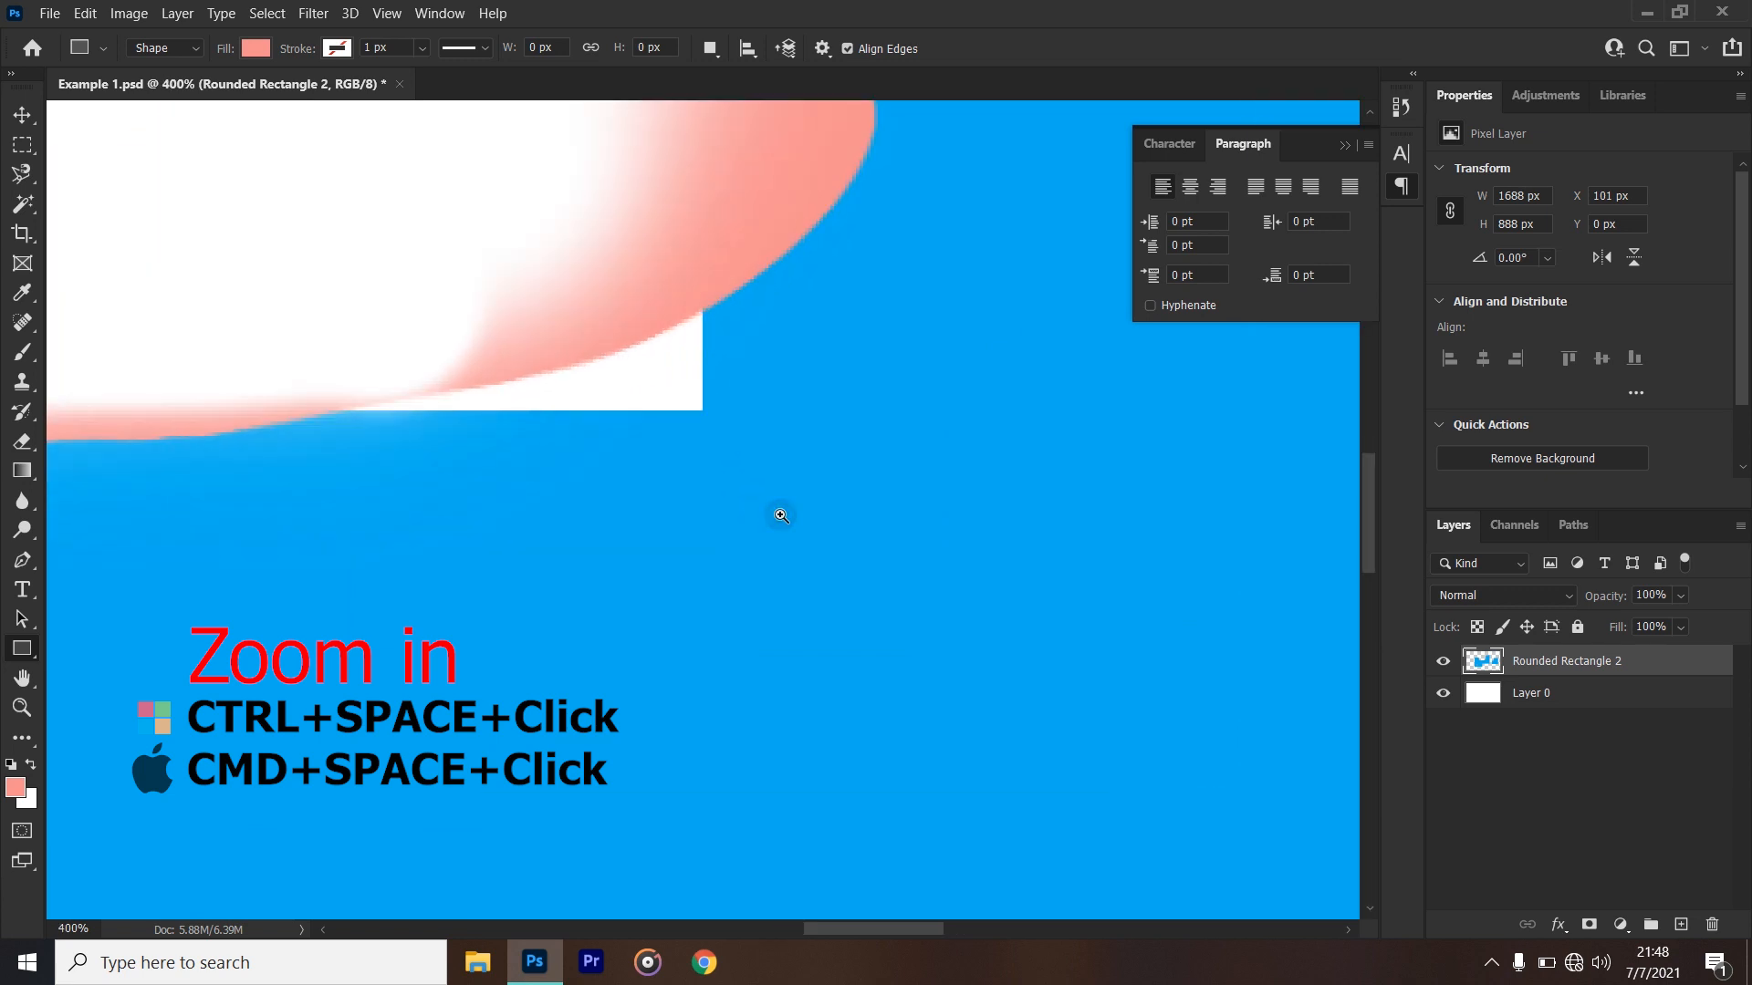
left_click(781, 515)
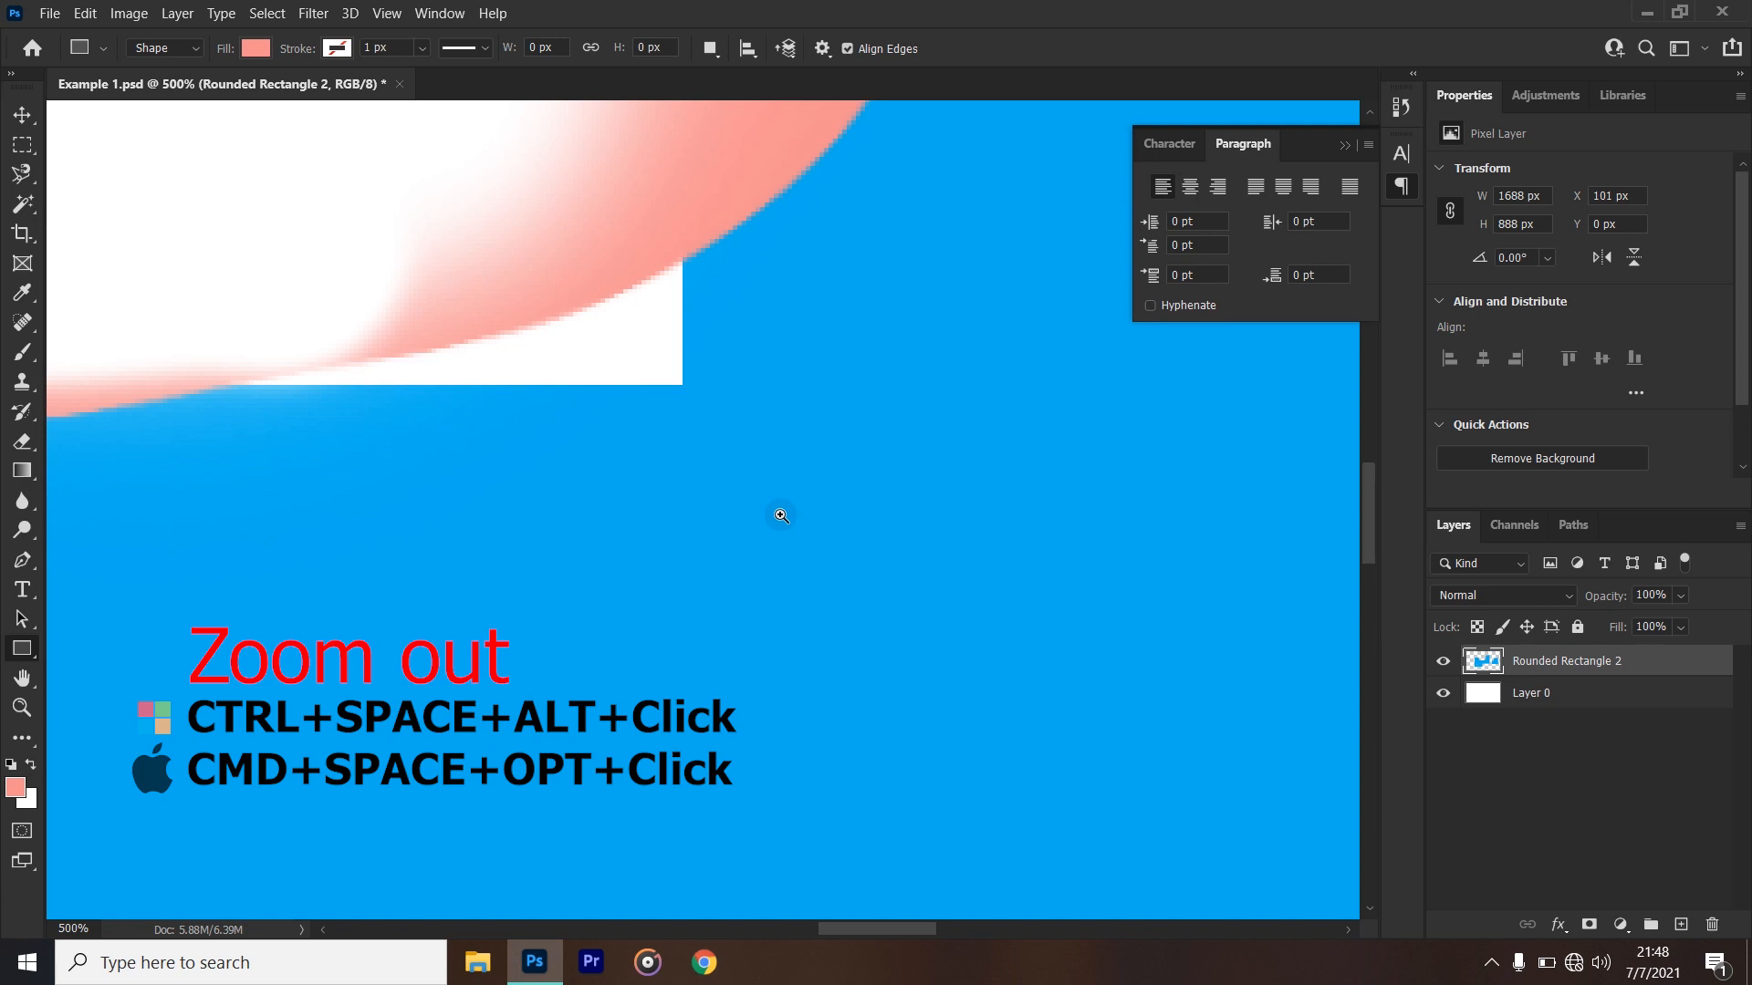
- Temporarily zoom out to 66.7% while keeping the Rectangle tool active
left_click(780, 515, "ctrl")
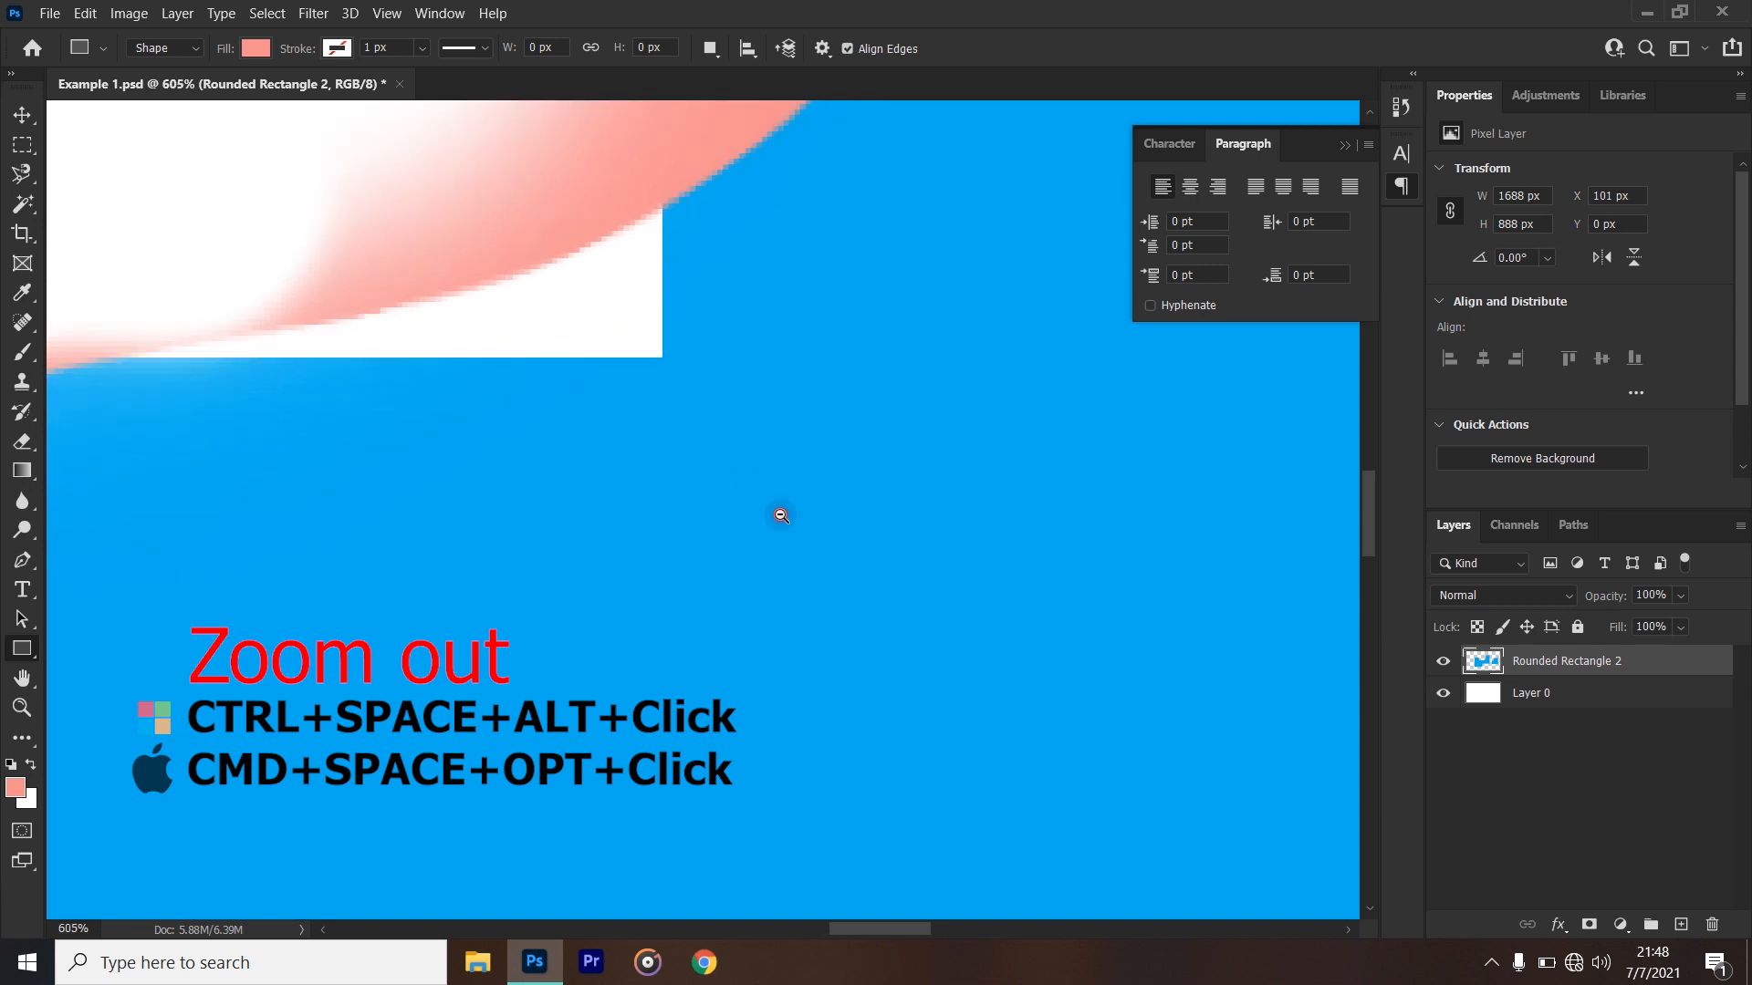
left_click(780, 515, "ctrl+alt")
left_click(780, 516, "ctrl+alt")
left_click(781, 515, "ctrl+alt")
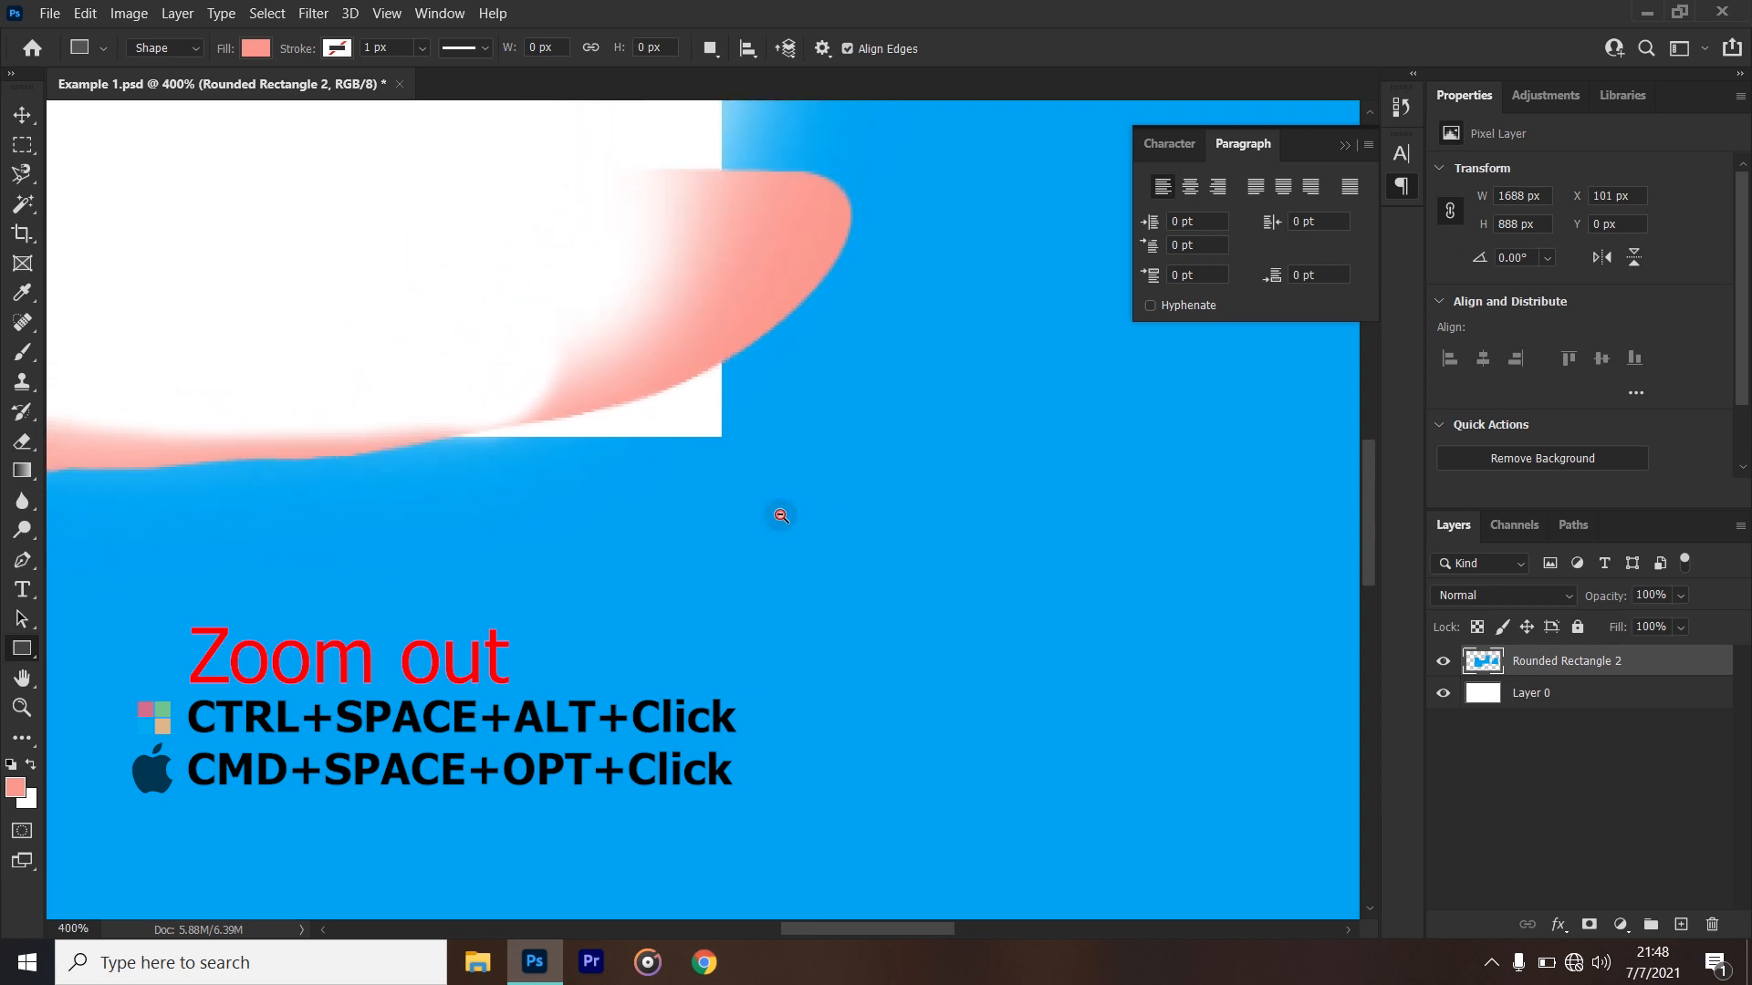
left_click(781, 516, "ctrl+alt")
left_click(781, 516, "ctrl+alt")
left_click(781, 516, "ctrl+alt")
left_click(781, 516, "ctrl+alt")
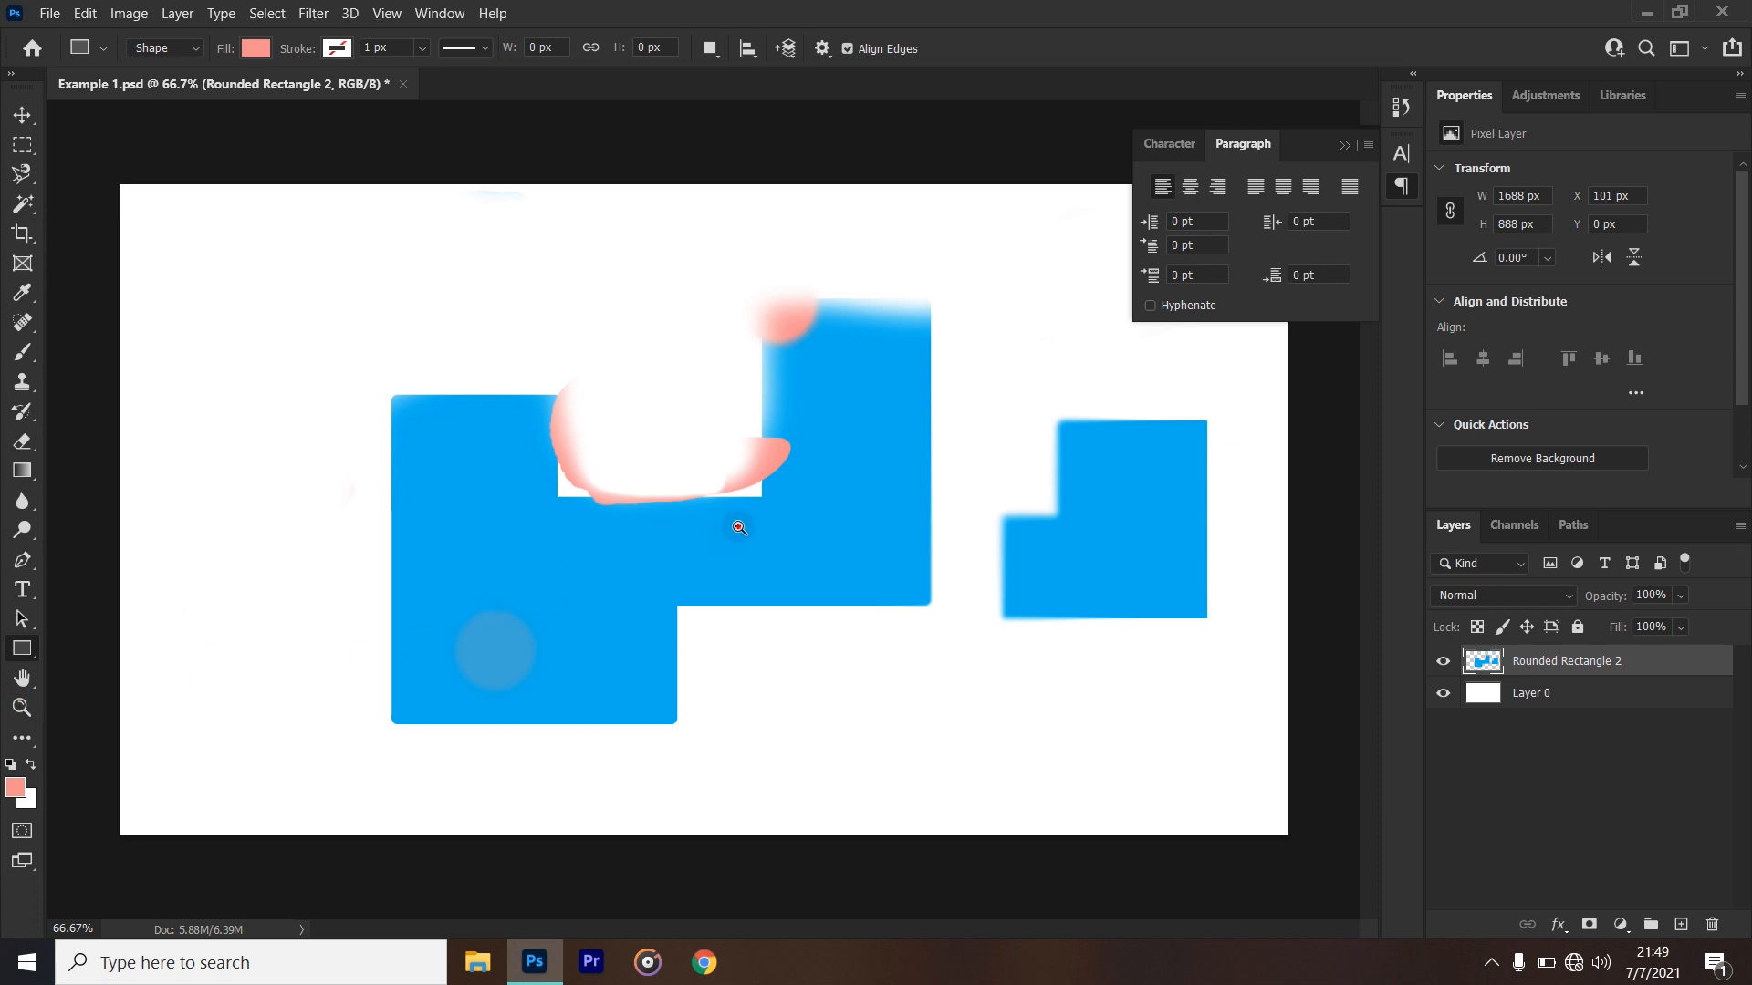
- Magnify the canvas to 200% and pan around the blue shapes with the Hand tool
scroll(739, 528, "up", 2)
left_click(22, 678)
left_click_drag(950, 474, 301, 776)
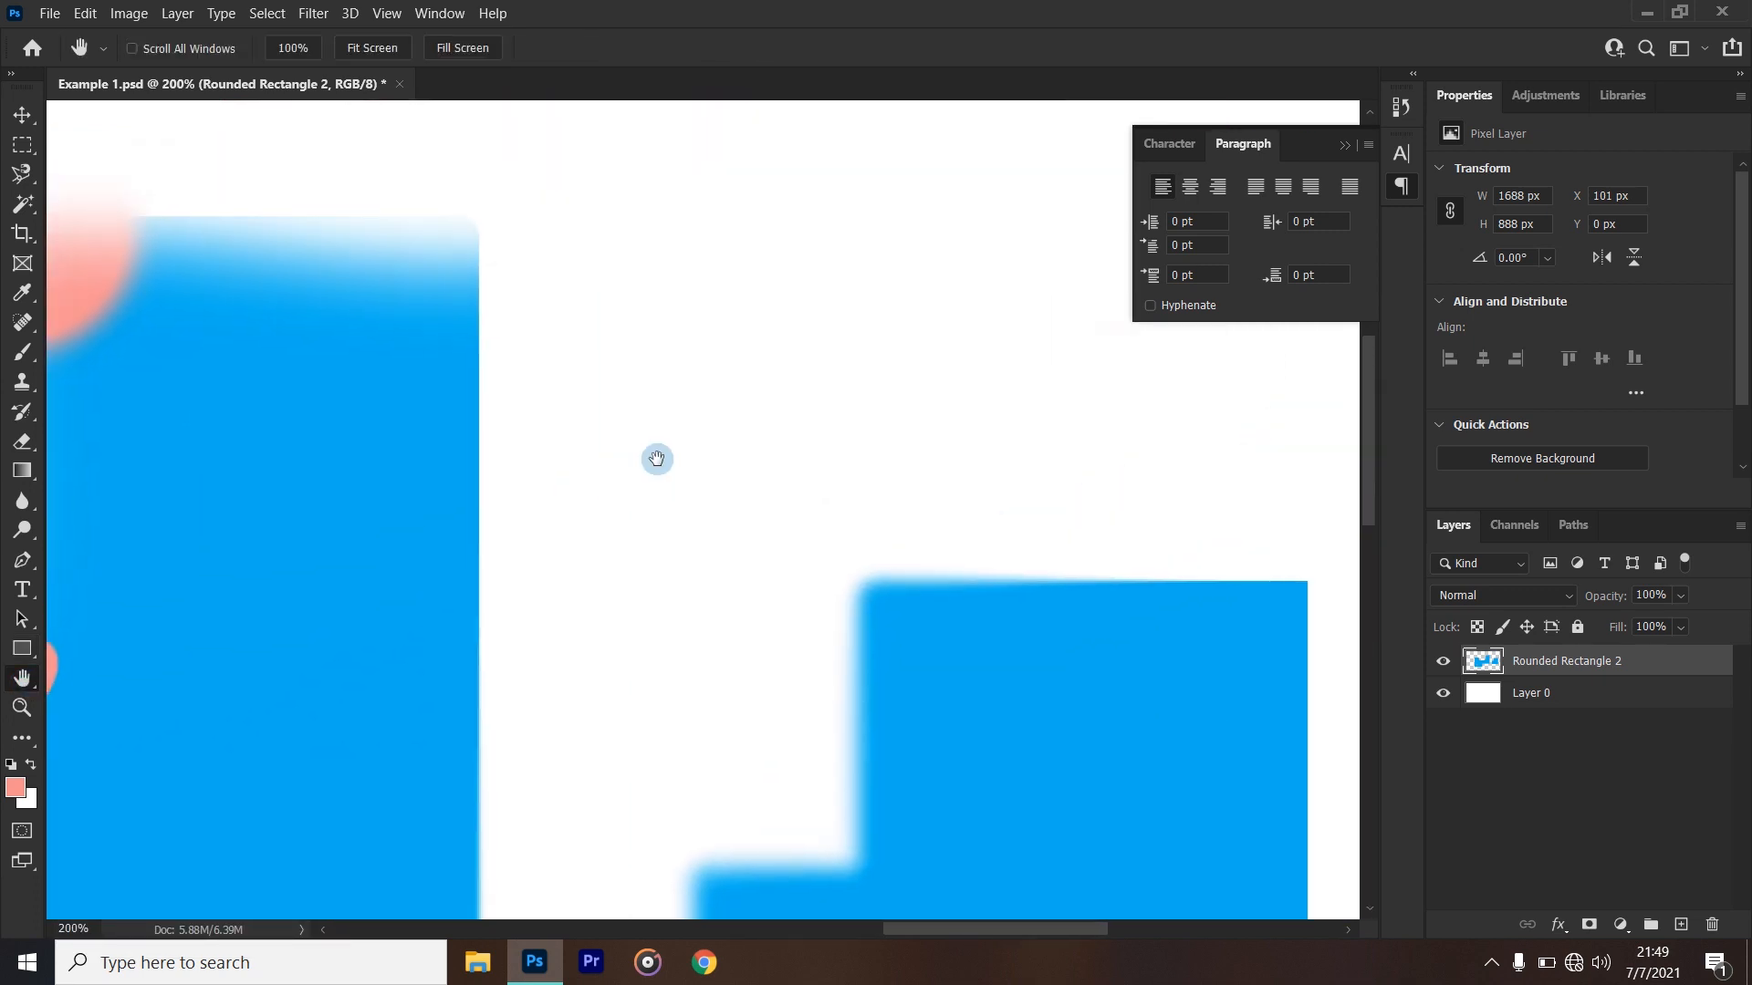
left_click_drag(656, 457, 403, 453)
left_click_drag(802, 843, 1071, 402)
left_click_drag(711, 794, 1017, 668)
left_click_drag(588, 573, 964, 790)
left_click_drag(620, 519, 1065, 820)
left_click_drag(936, 421, 824, 629)
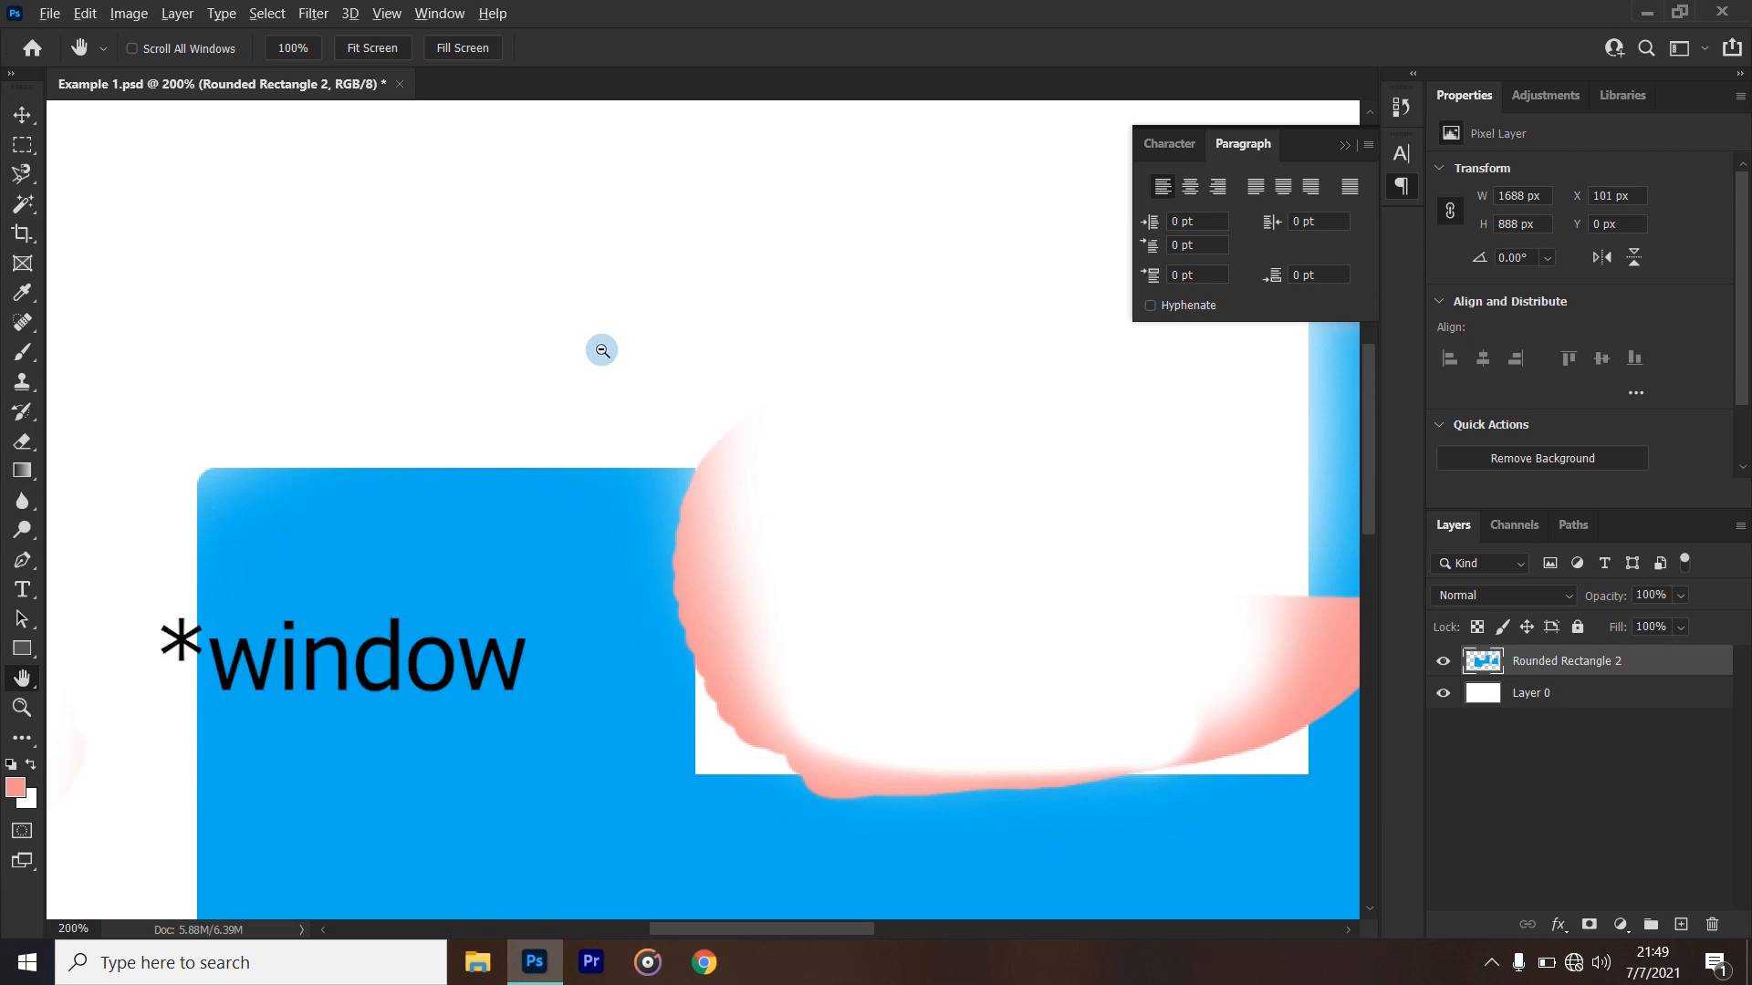
- Change the magnification and fit the whole canvas to the window
scroll(603, 354, "down", 5)
scroll(611, 384, "up", 3)
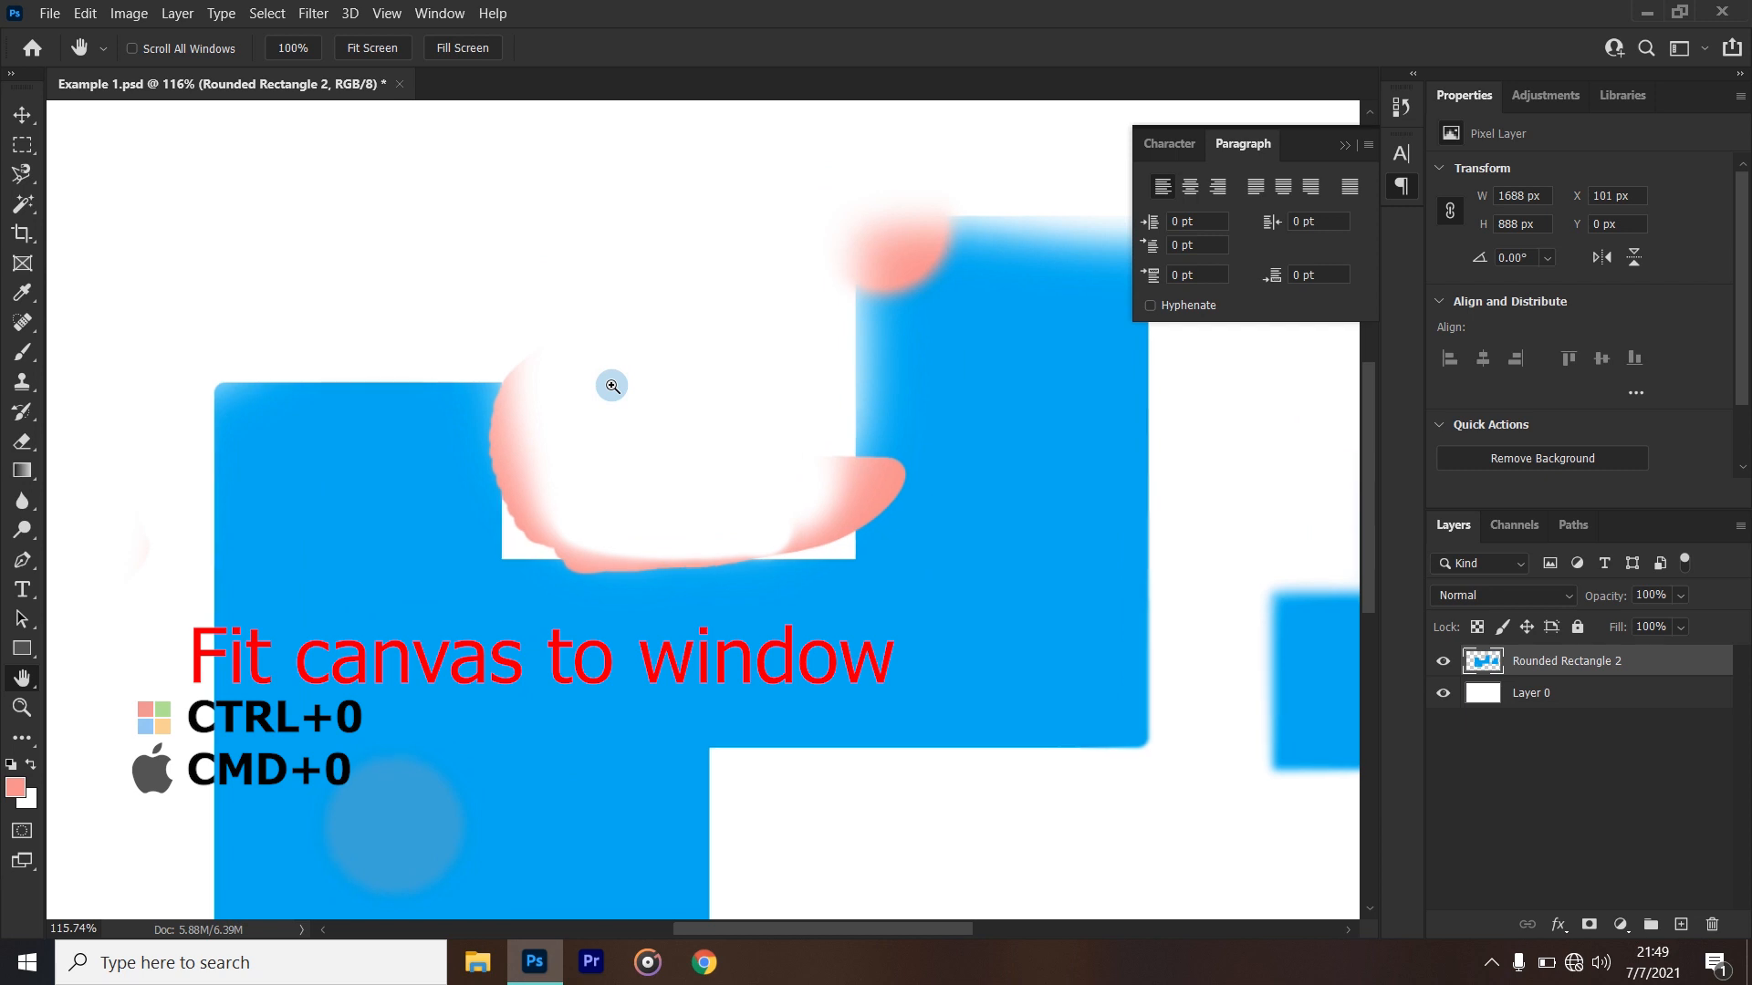
key("ctrl+0")
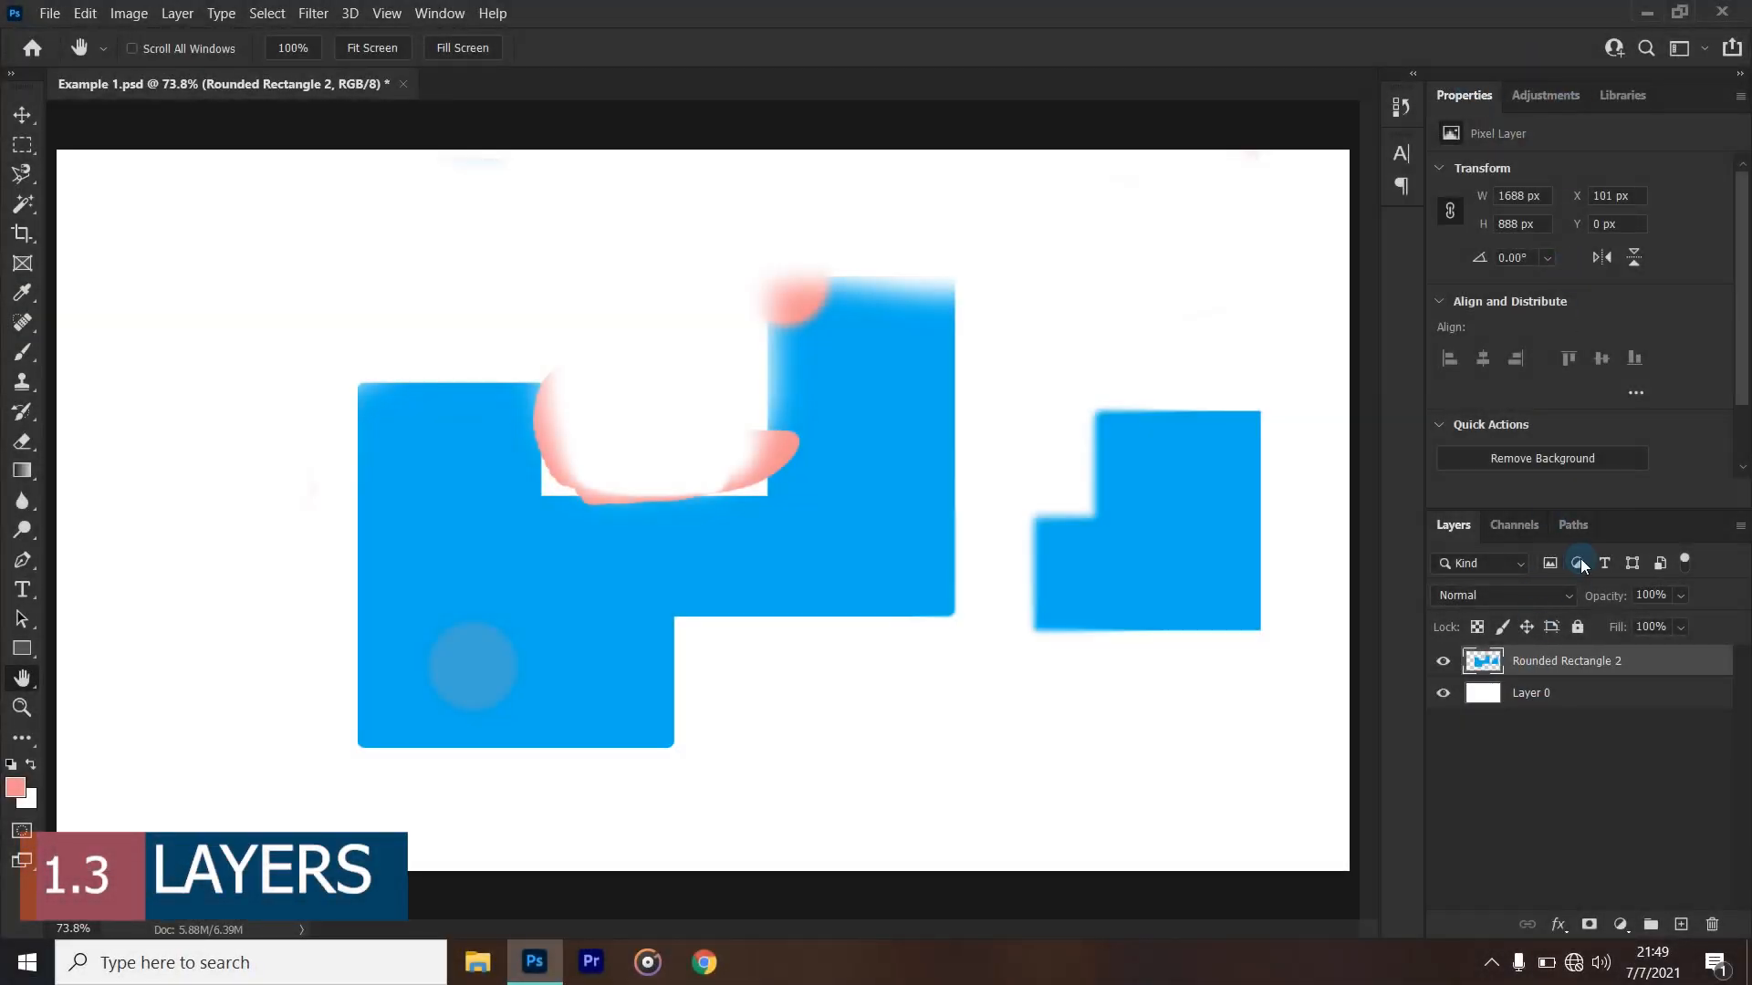
- Close the panel group containing Properties, Adjustments and Libraries
left_click(1734, 98)
left_click(1683, 129)
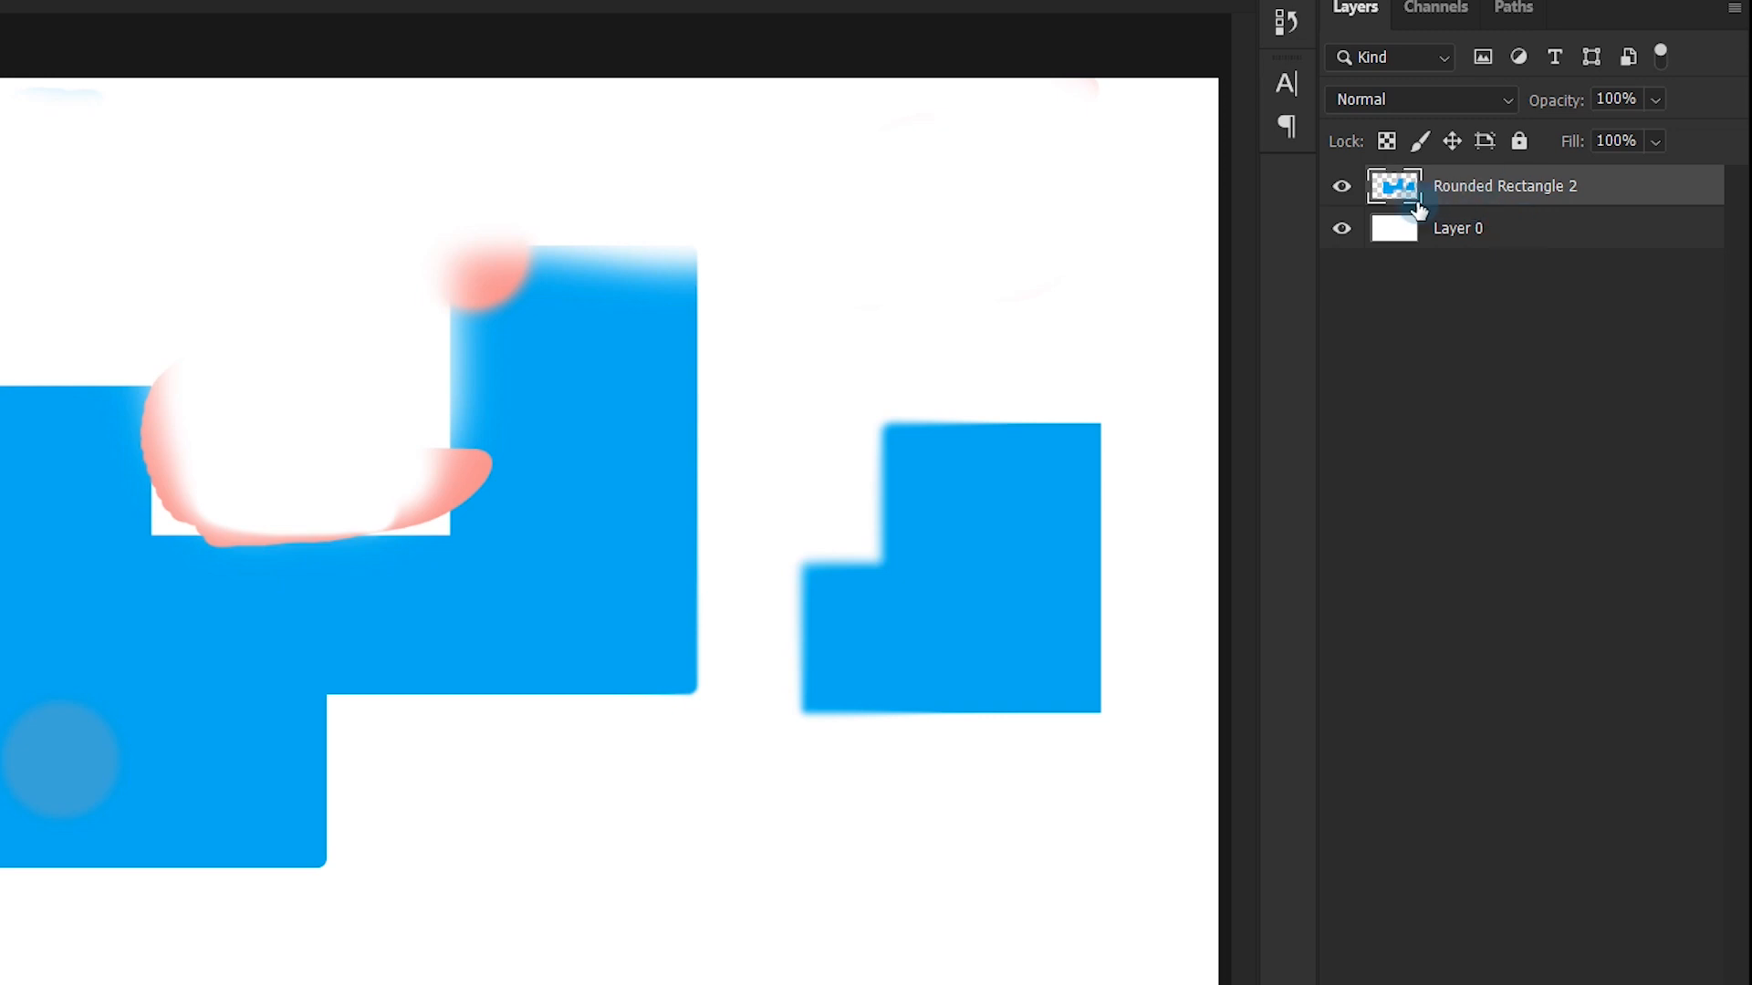
- Toggle the visibility of the Rounded Rectangle 2 layer off and on, leaving it shown
left_click(1341, 188)
left_click(1341, 189)
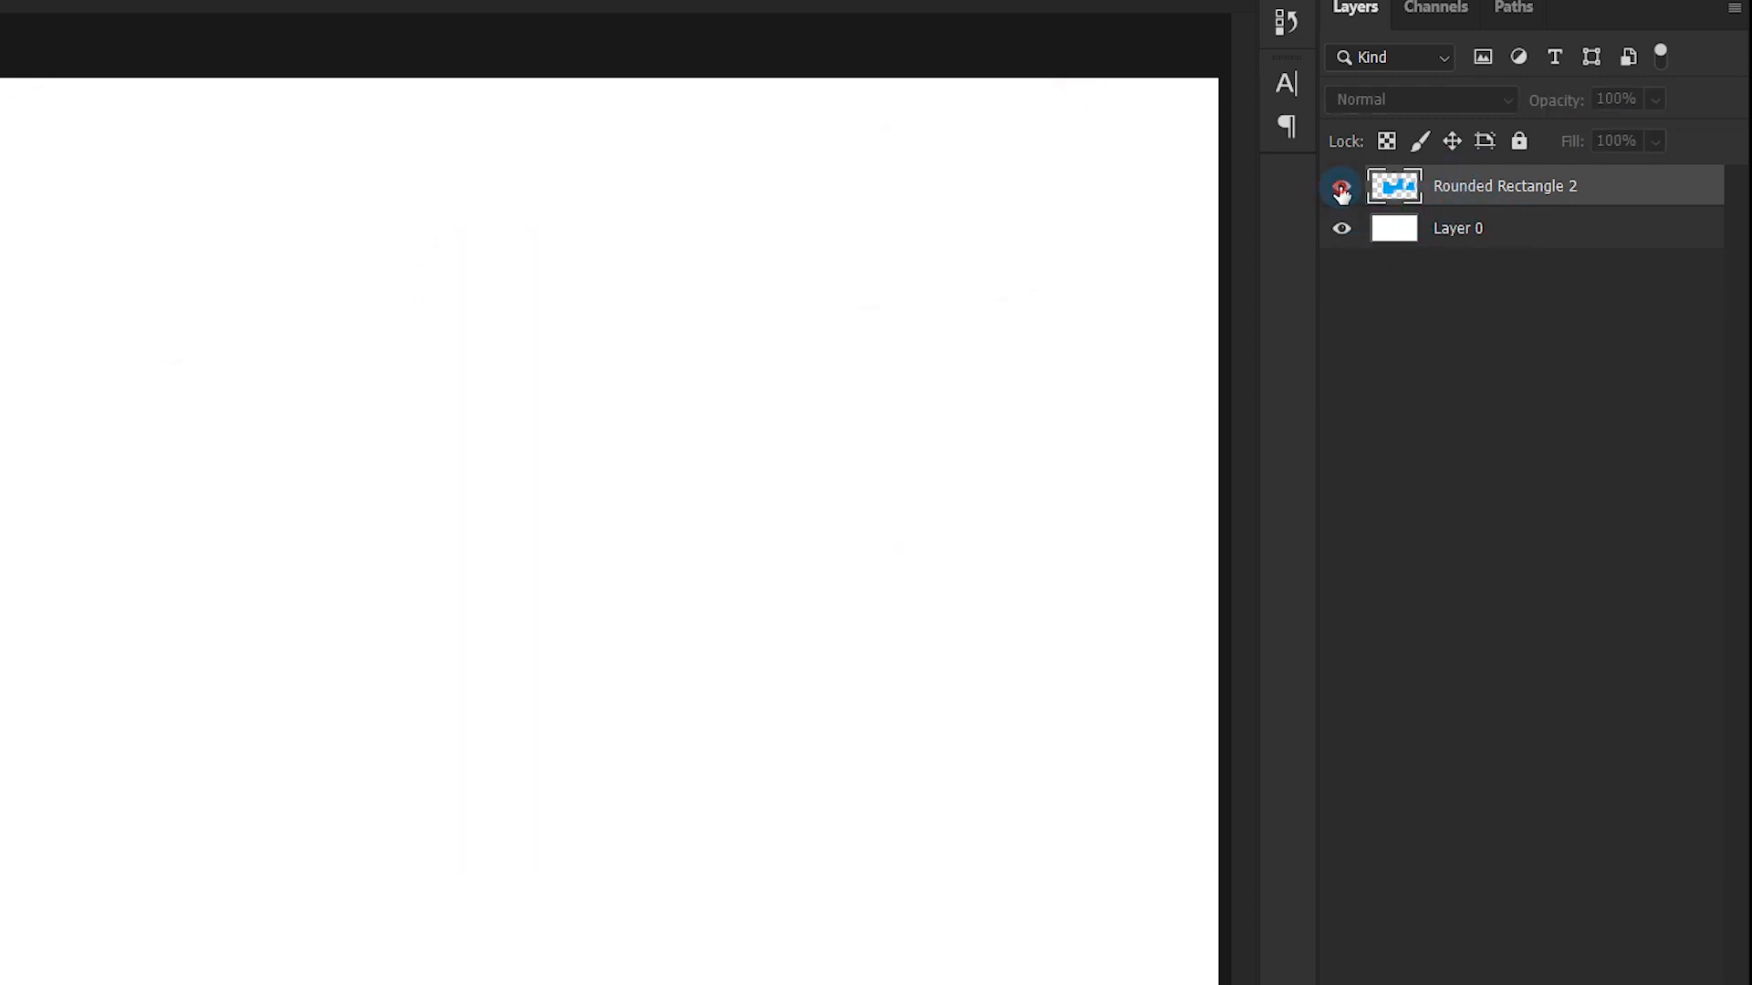
left_click(1341, 190)
left_click(1341, 189)
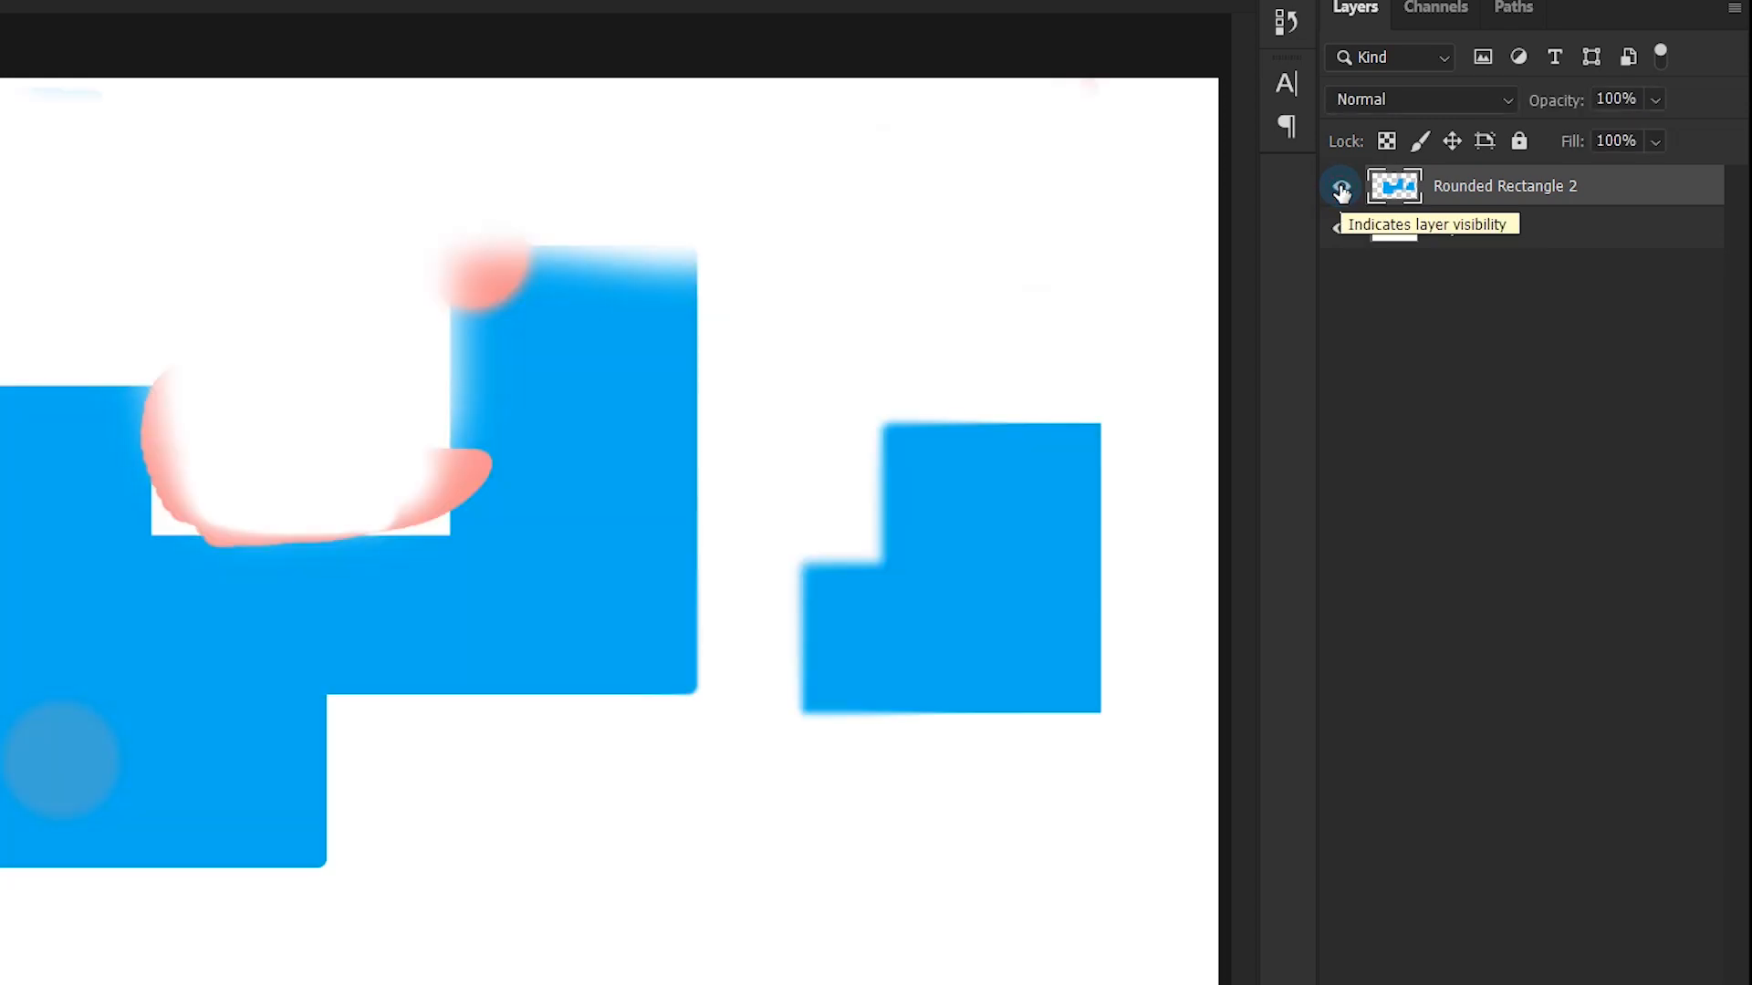
- Start a fill on Layer 0 with the contents set to a custom color
left_click(1438, 241)
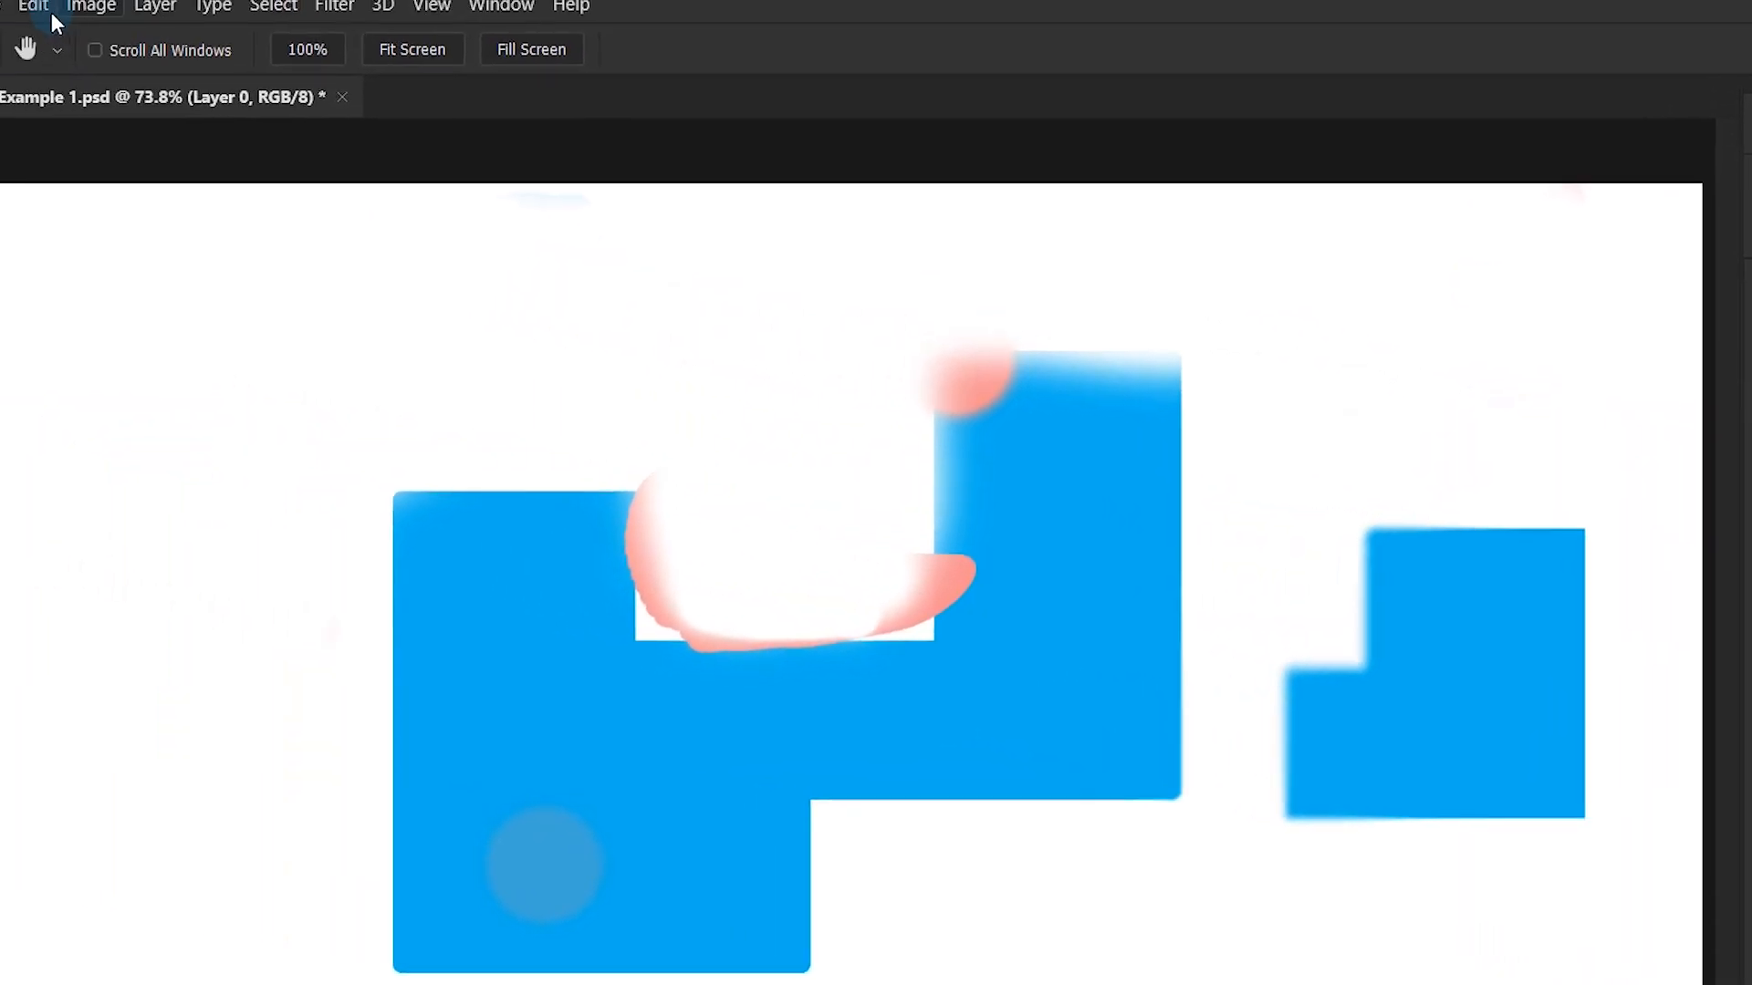
left_click(162, 33)
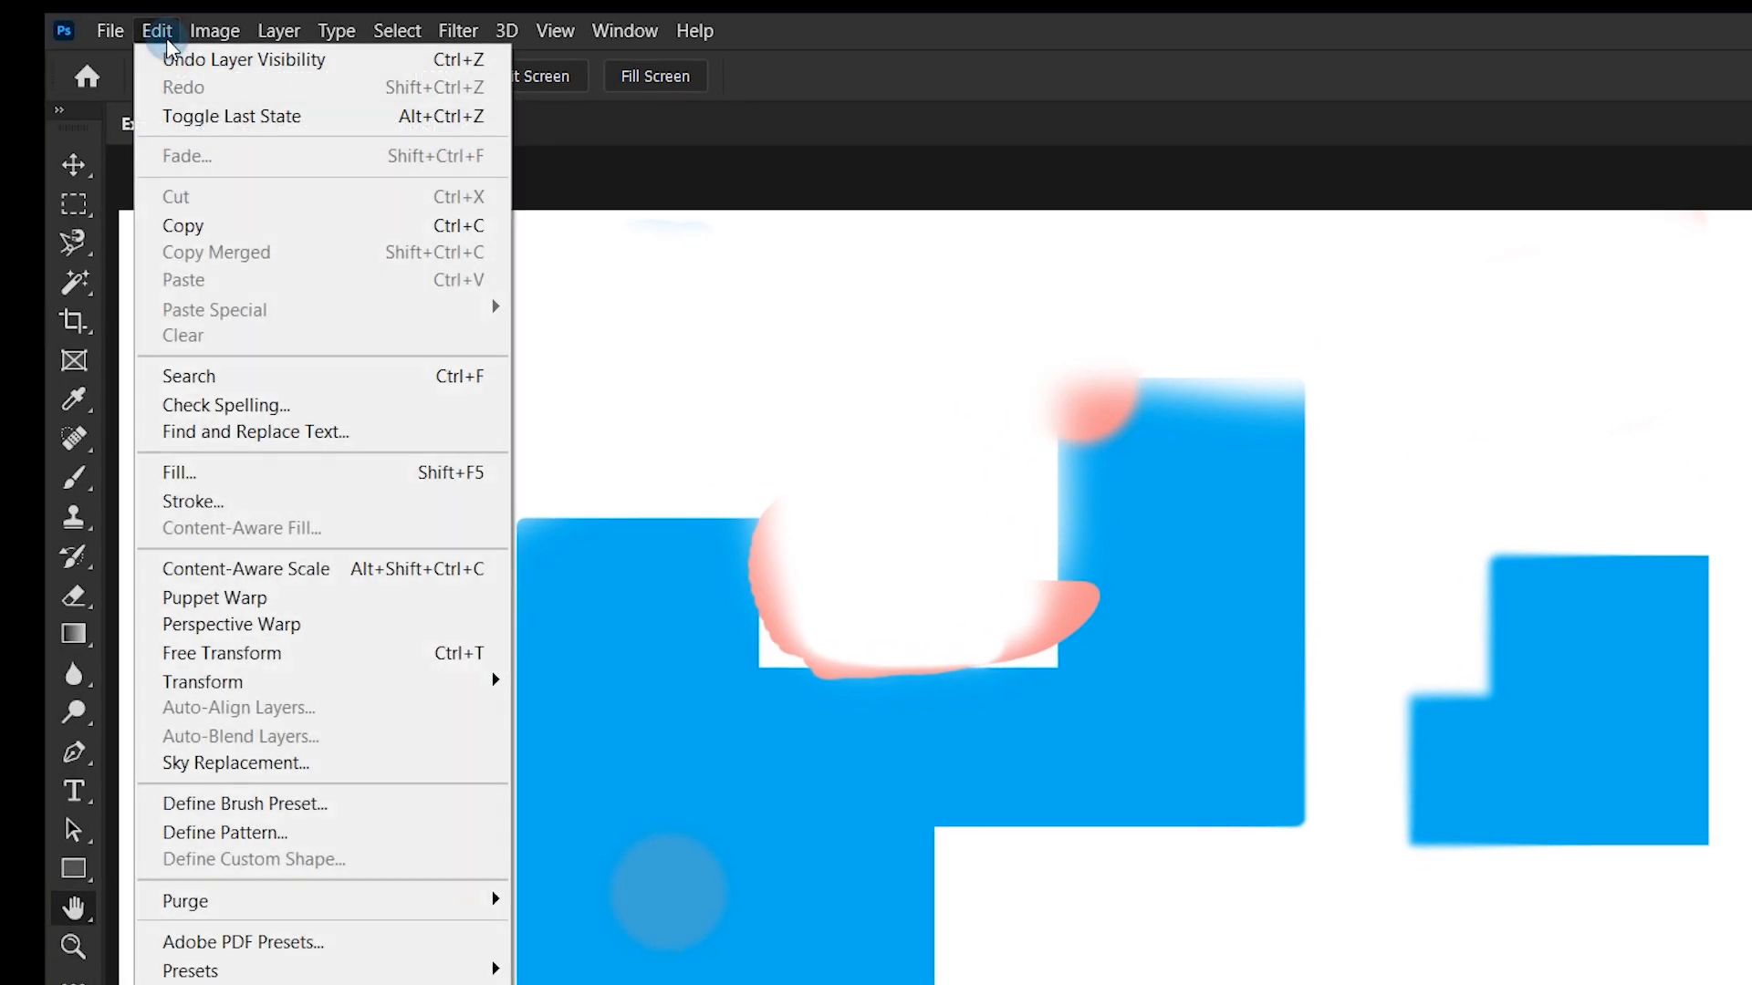
left_click(267, 473)
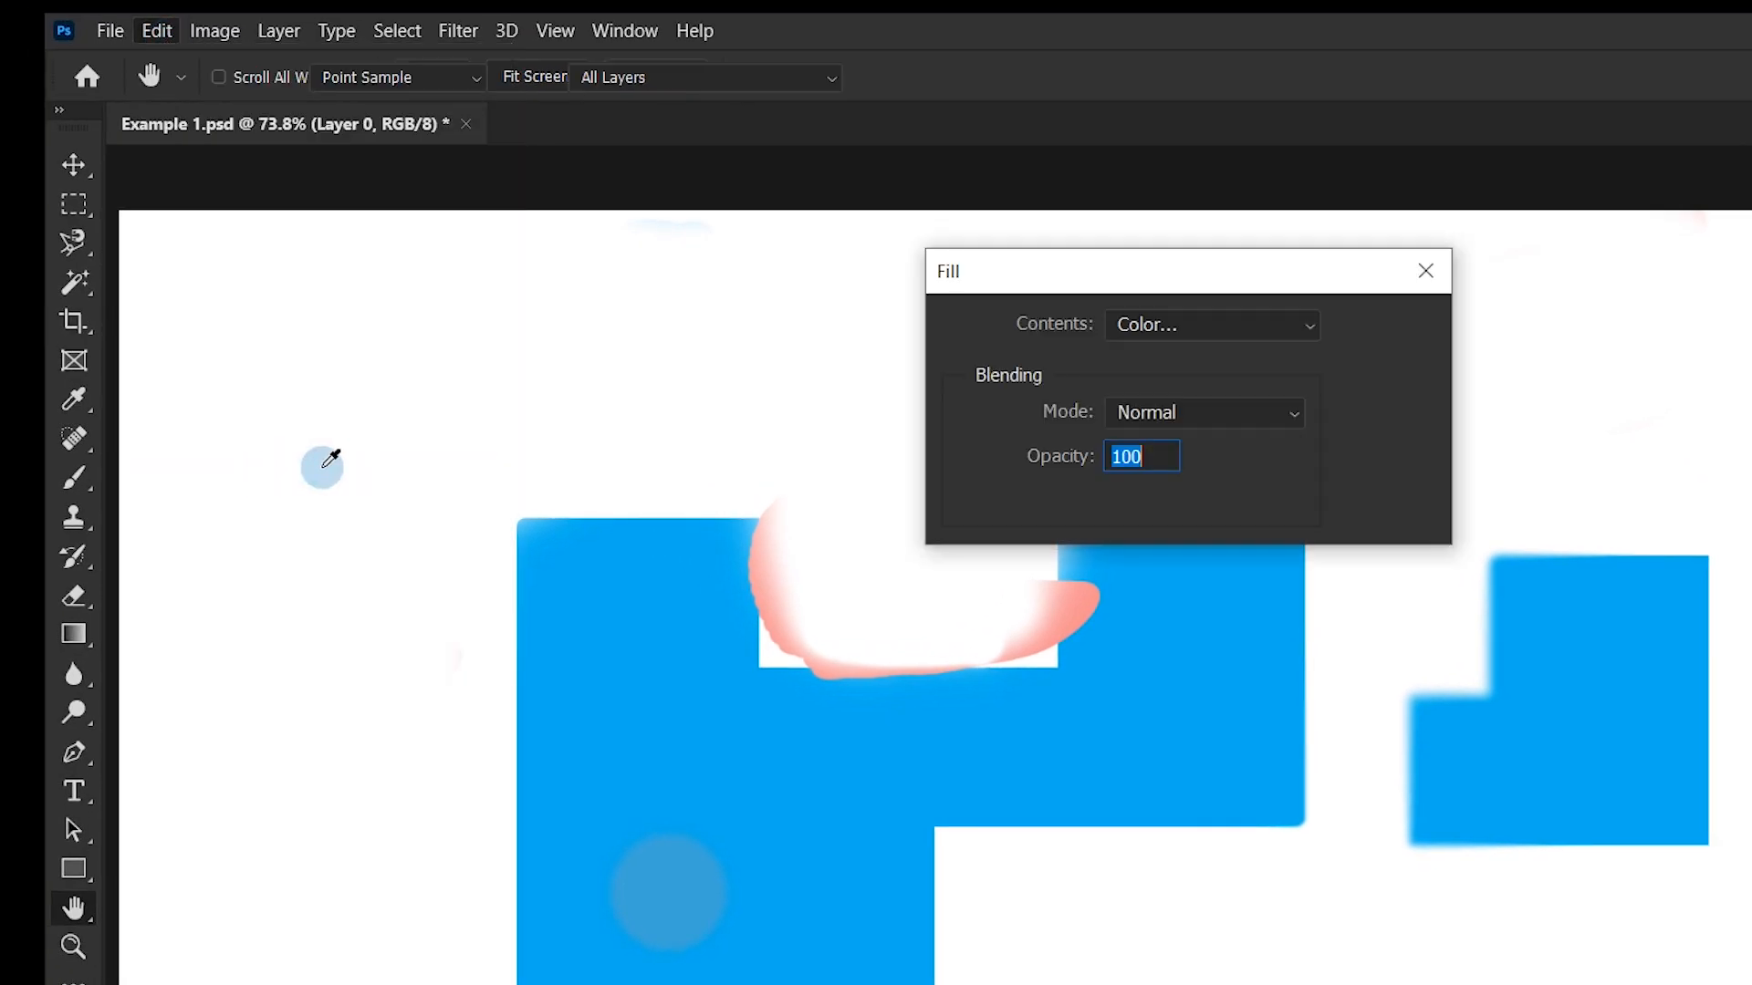
left_click(1224, 326)
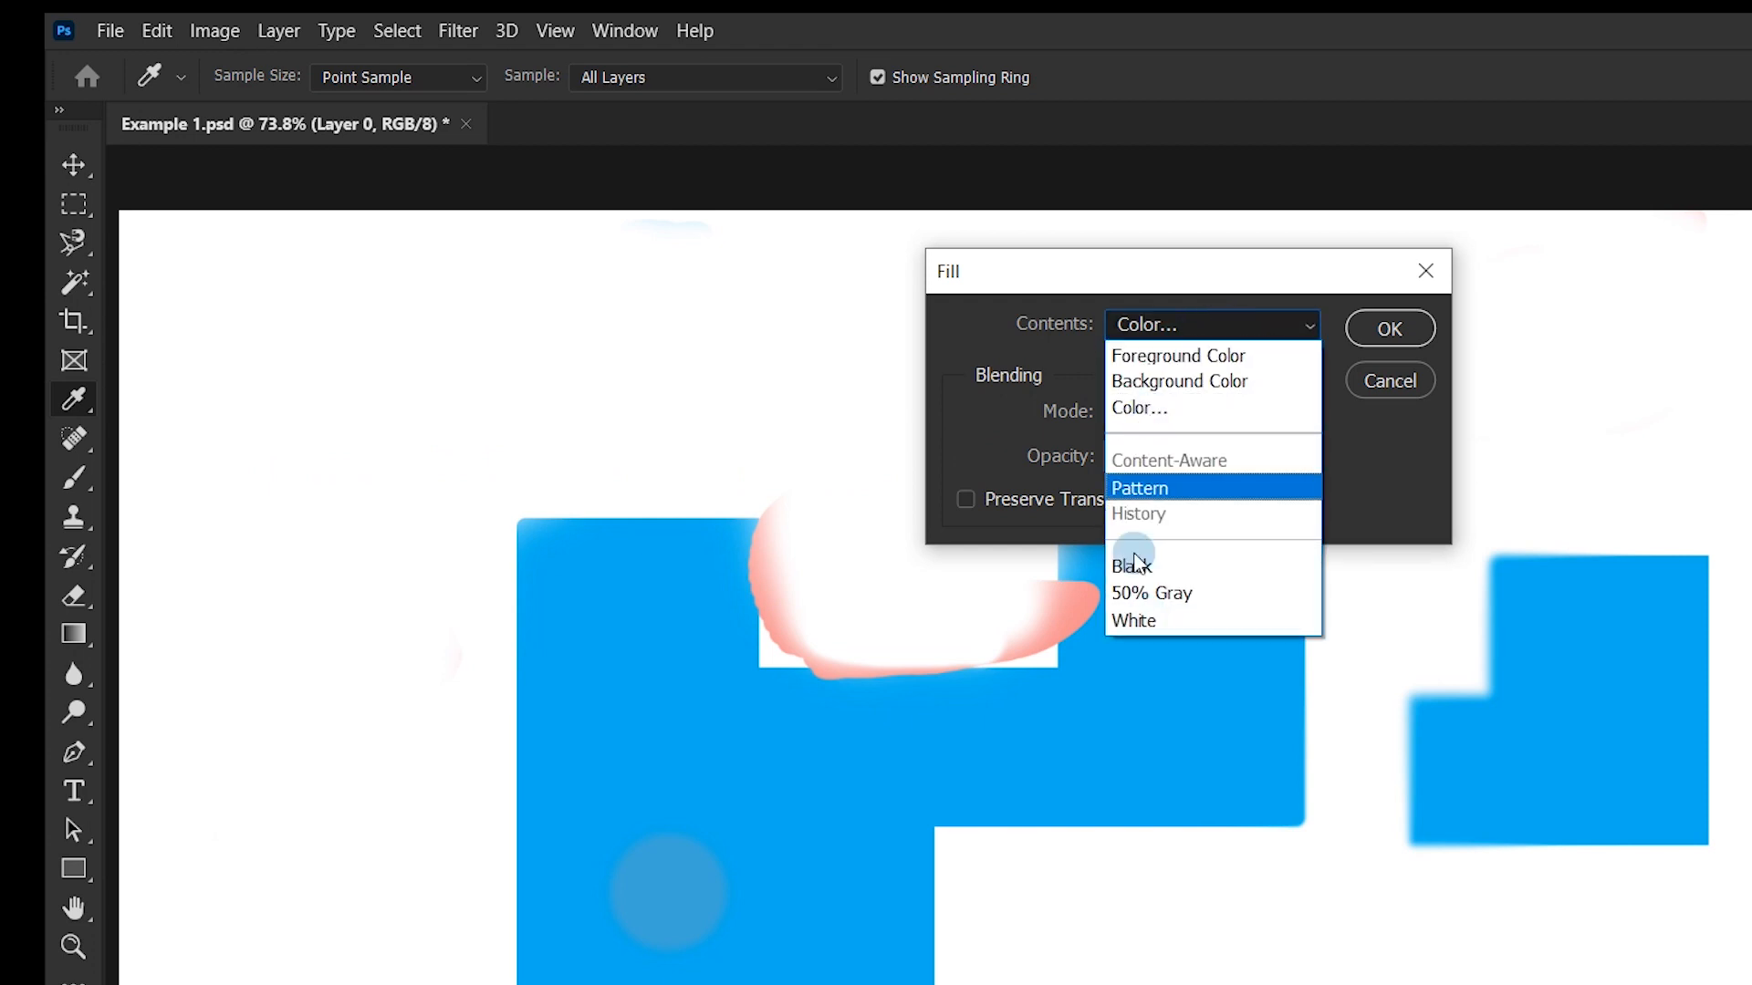
left_click(1159, 413)
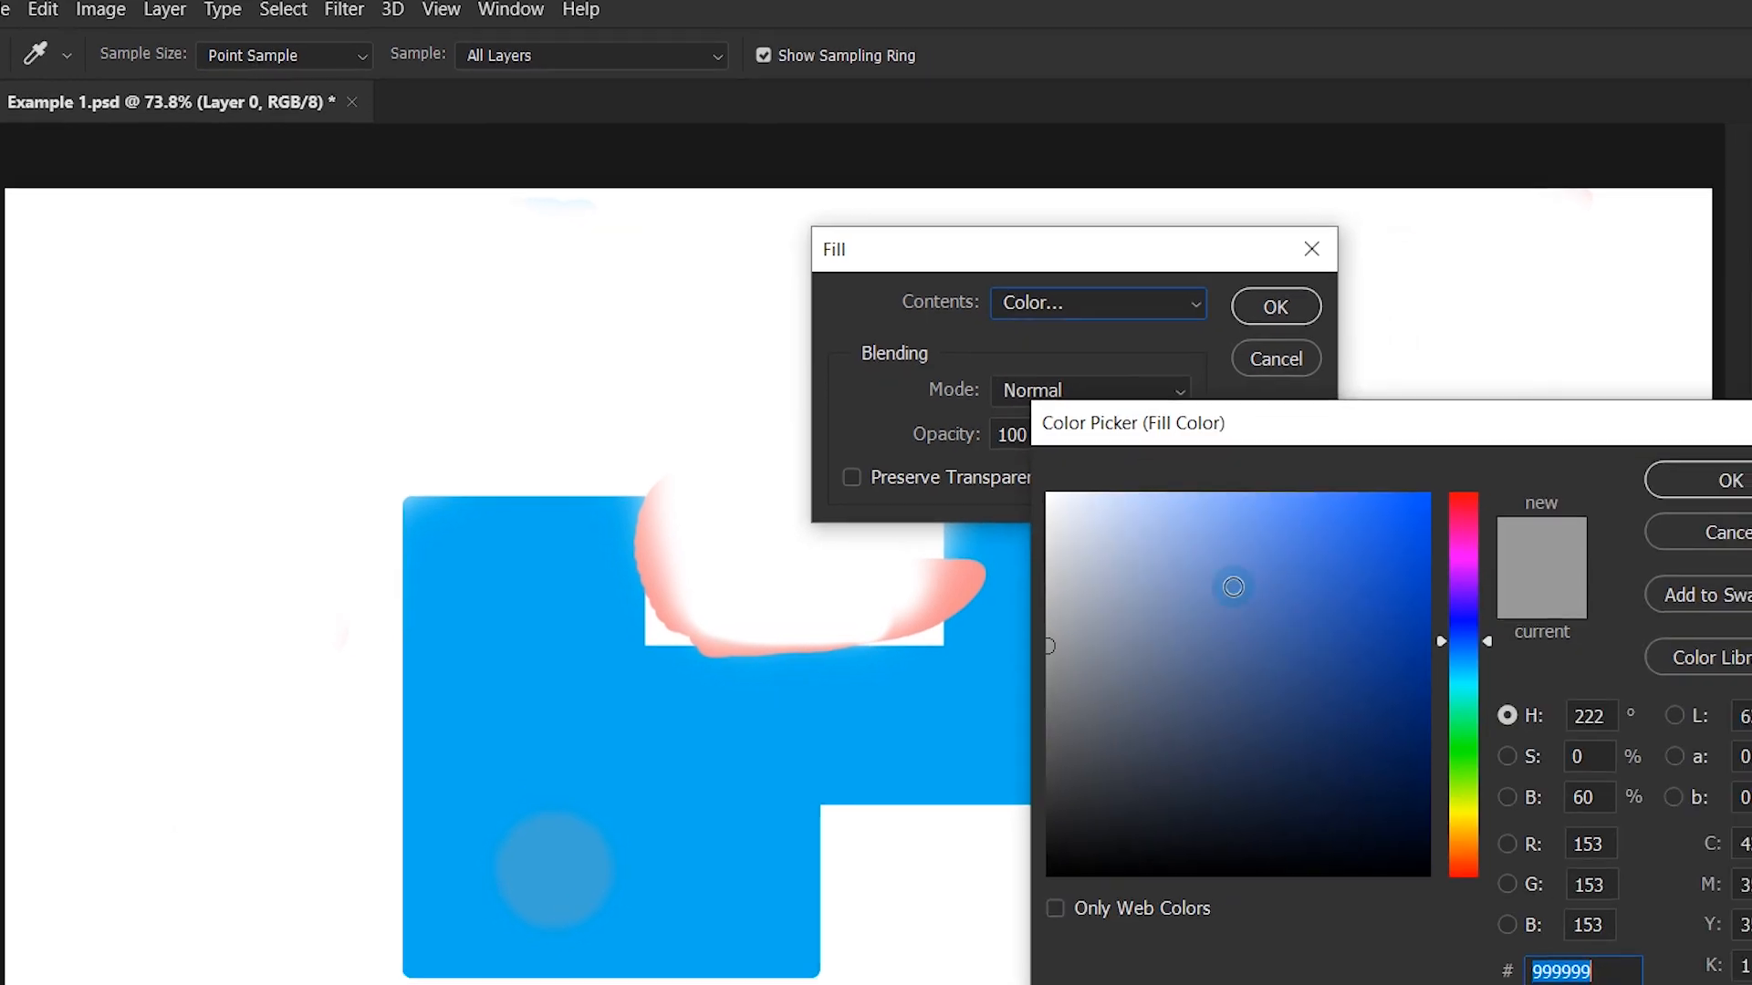
- Pick an orange fill color, about #e9b246, and fill Layer 0 with it in Normal mode at 100% opacity
left_click_drag(1234, 587, 1229, 697)
left_click_drag(1456, 677, 1459, 872)
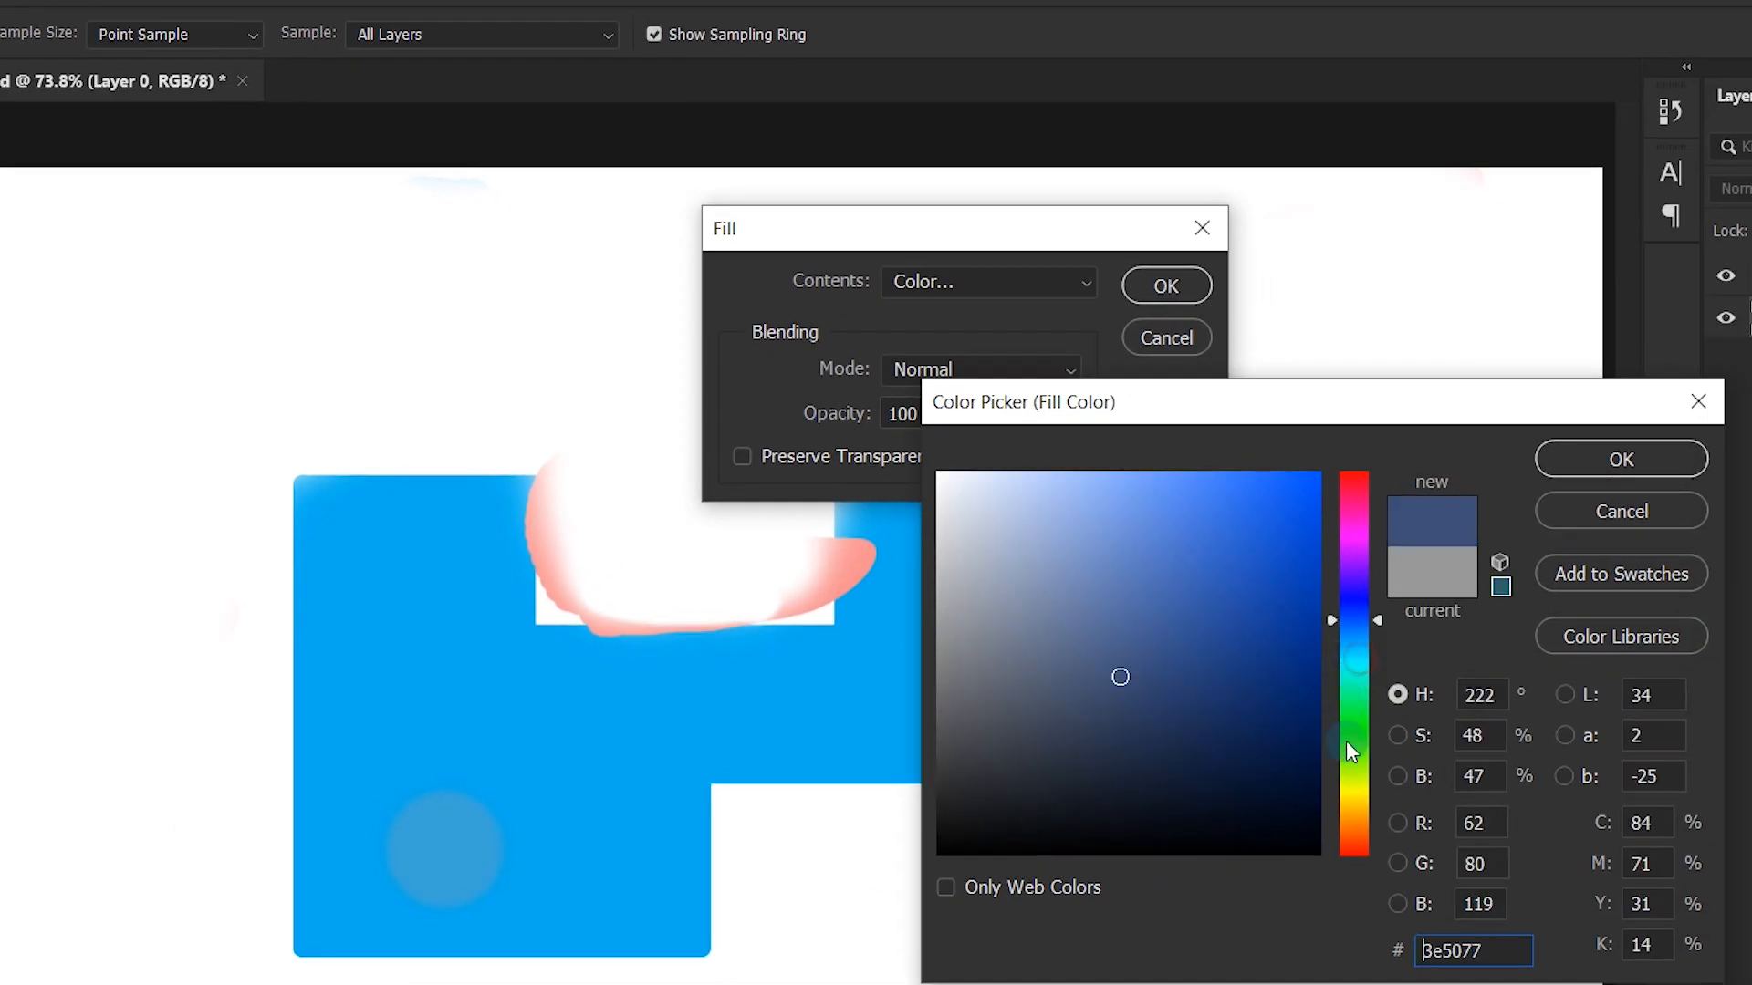
left_click_drag(1349, 848, 1344, 811)
left_click(1210, 603)
left_click(1342, 799)
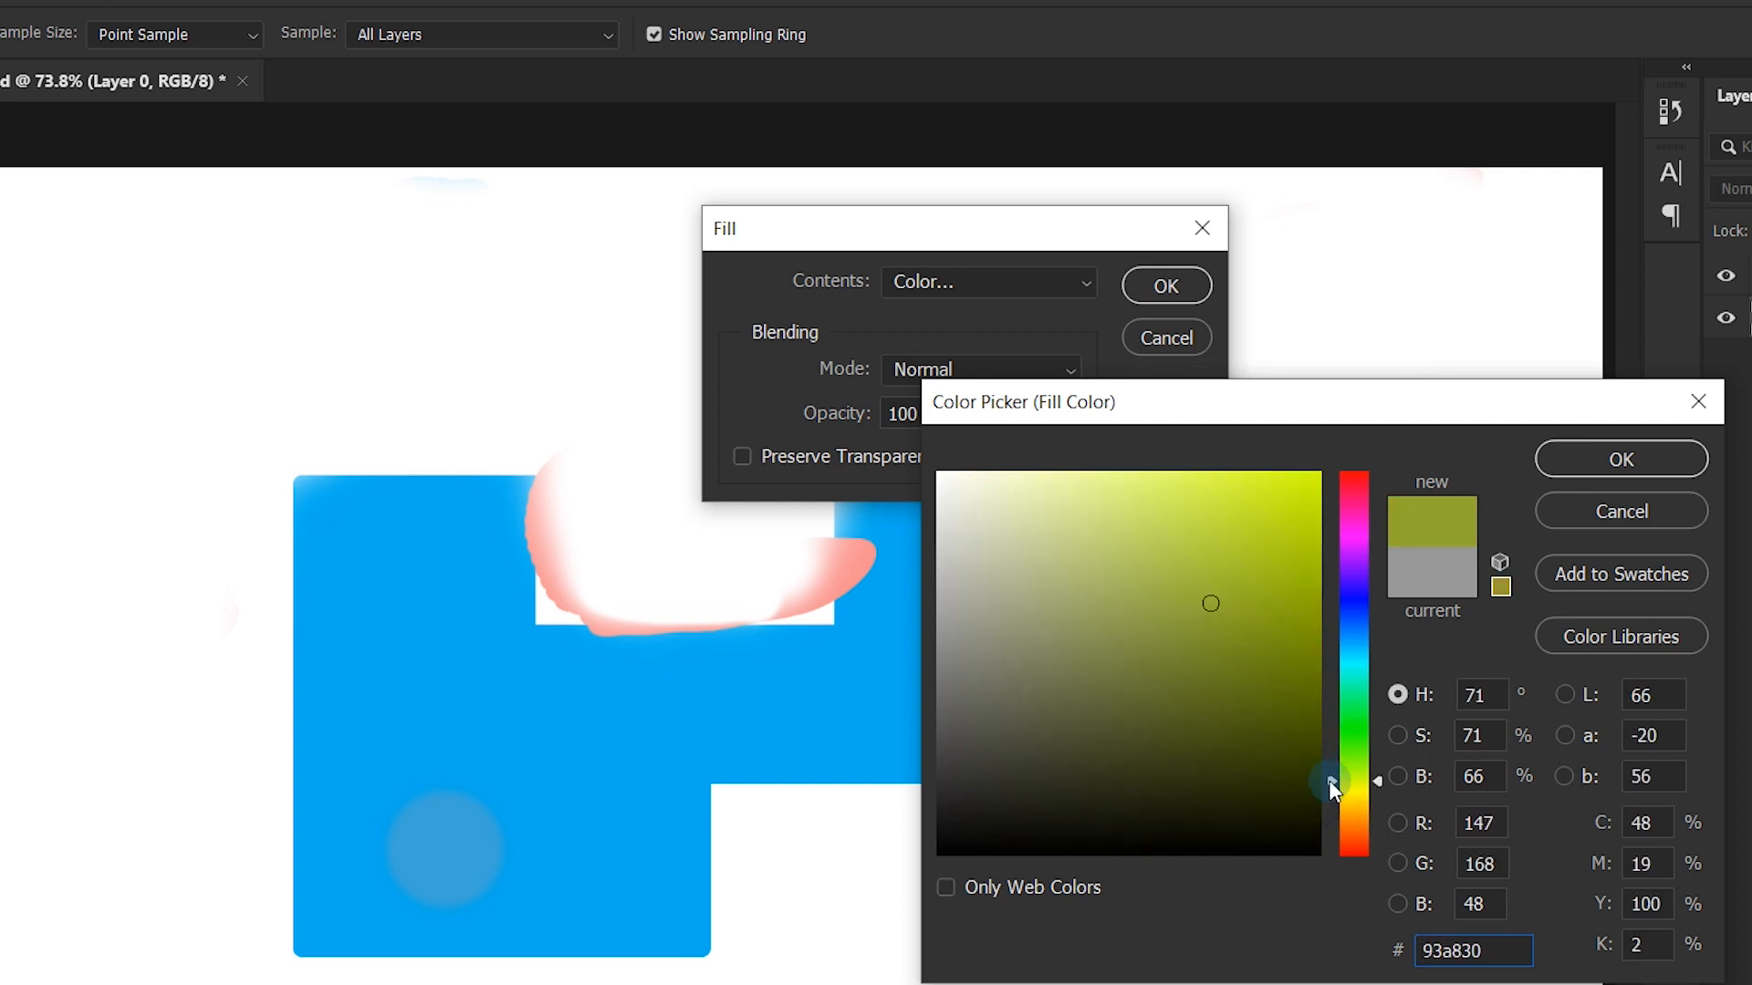
left_click_drag(1339, 802, 1343, 814)
left_click(1180, 461)
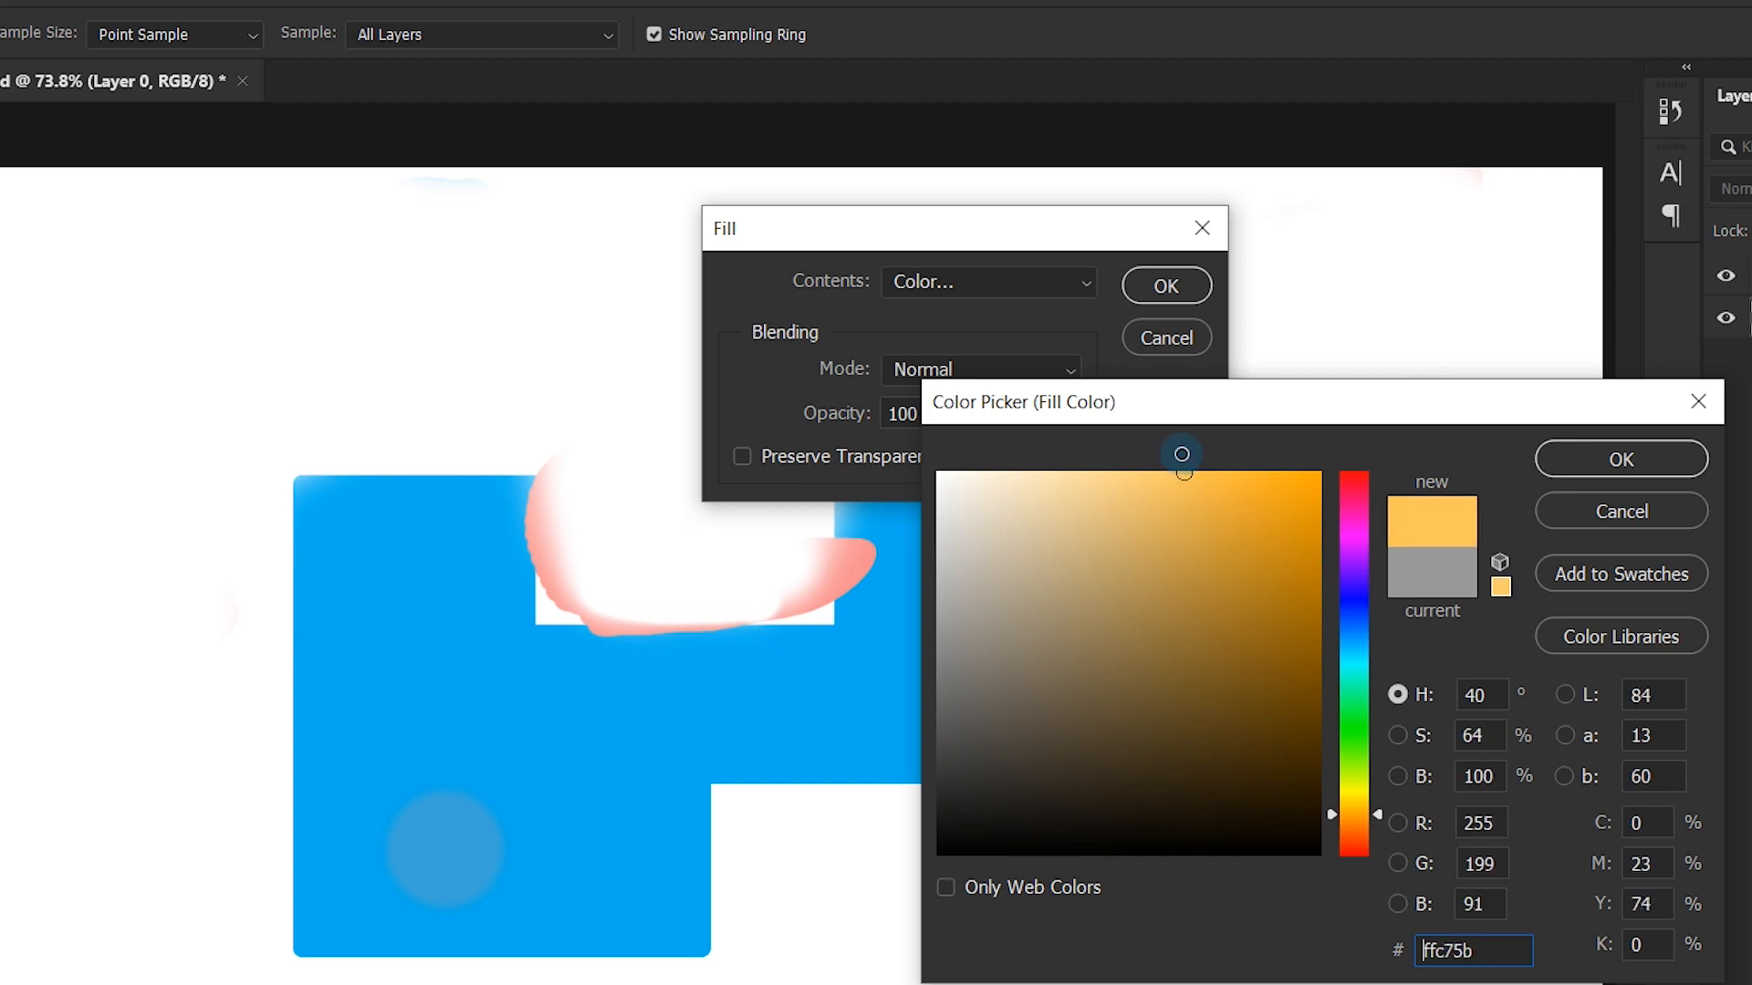
left_click(1205, 504)
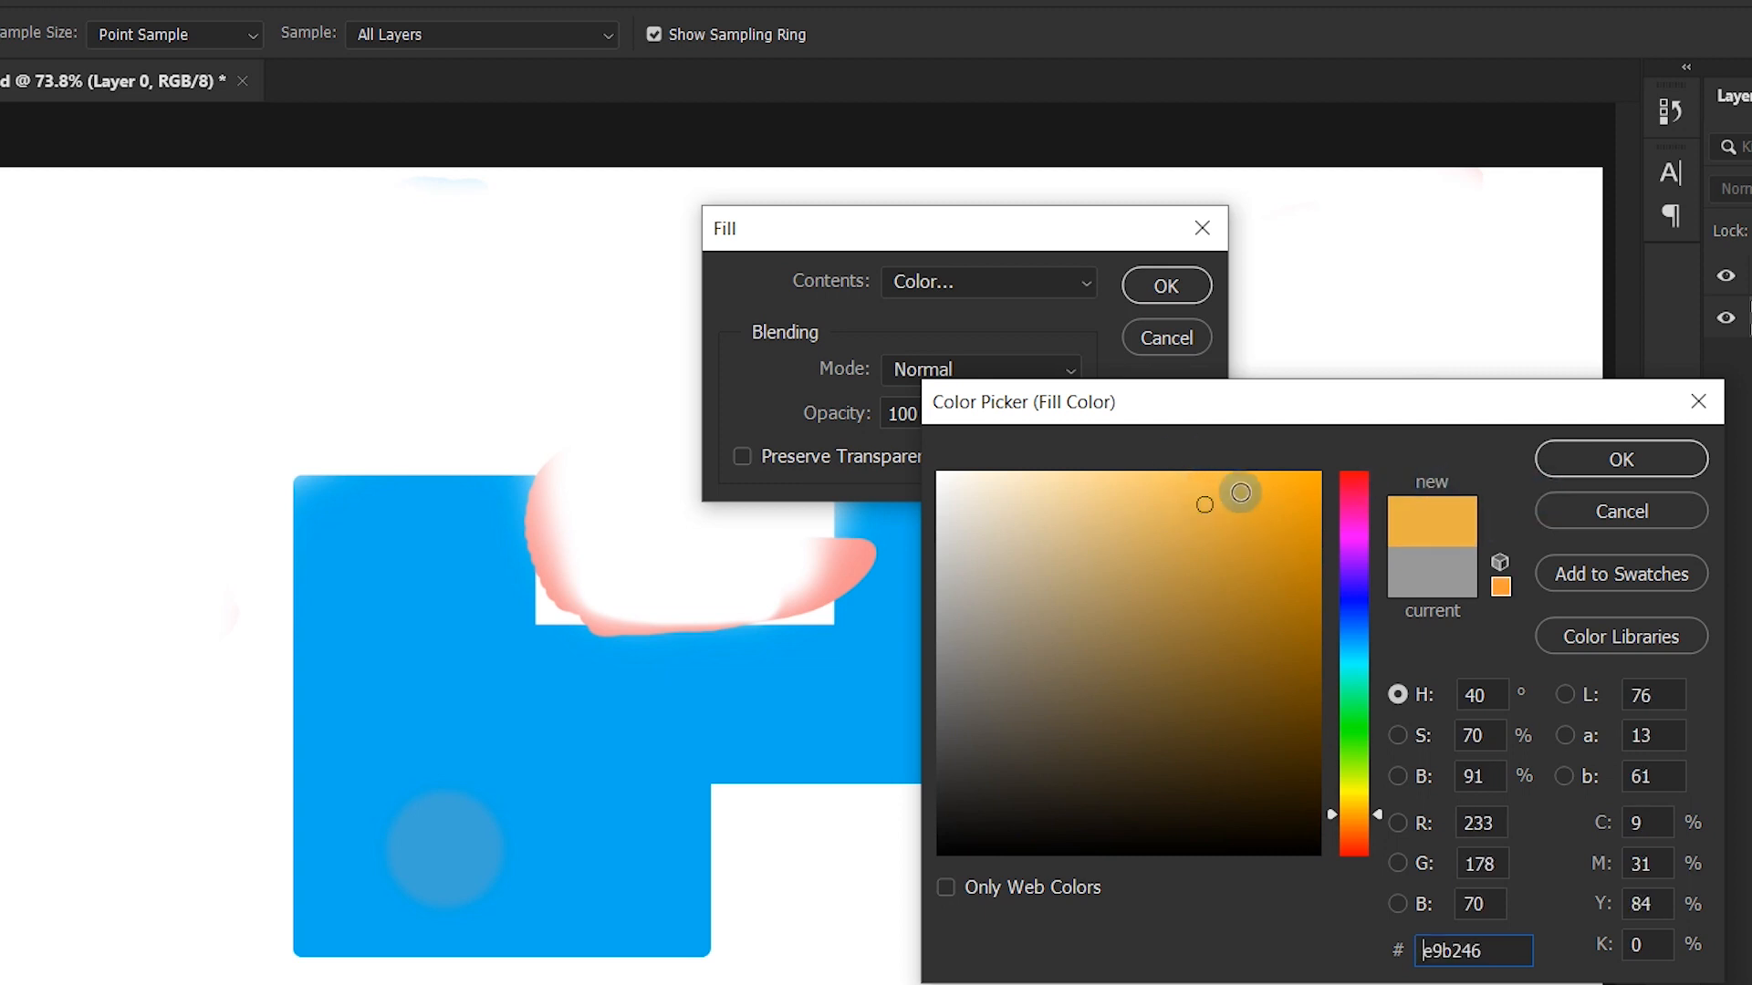
left_click(1651, 458)
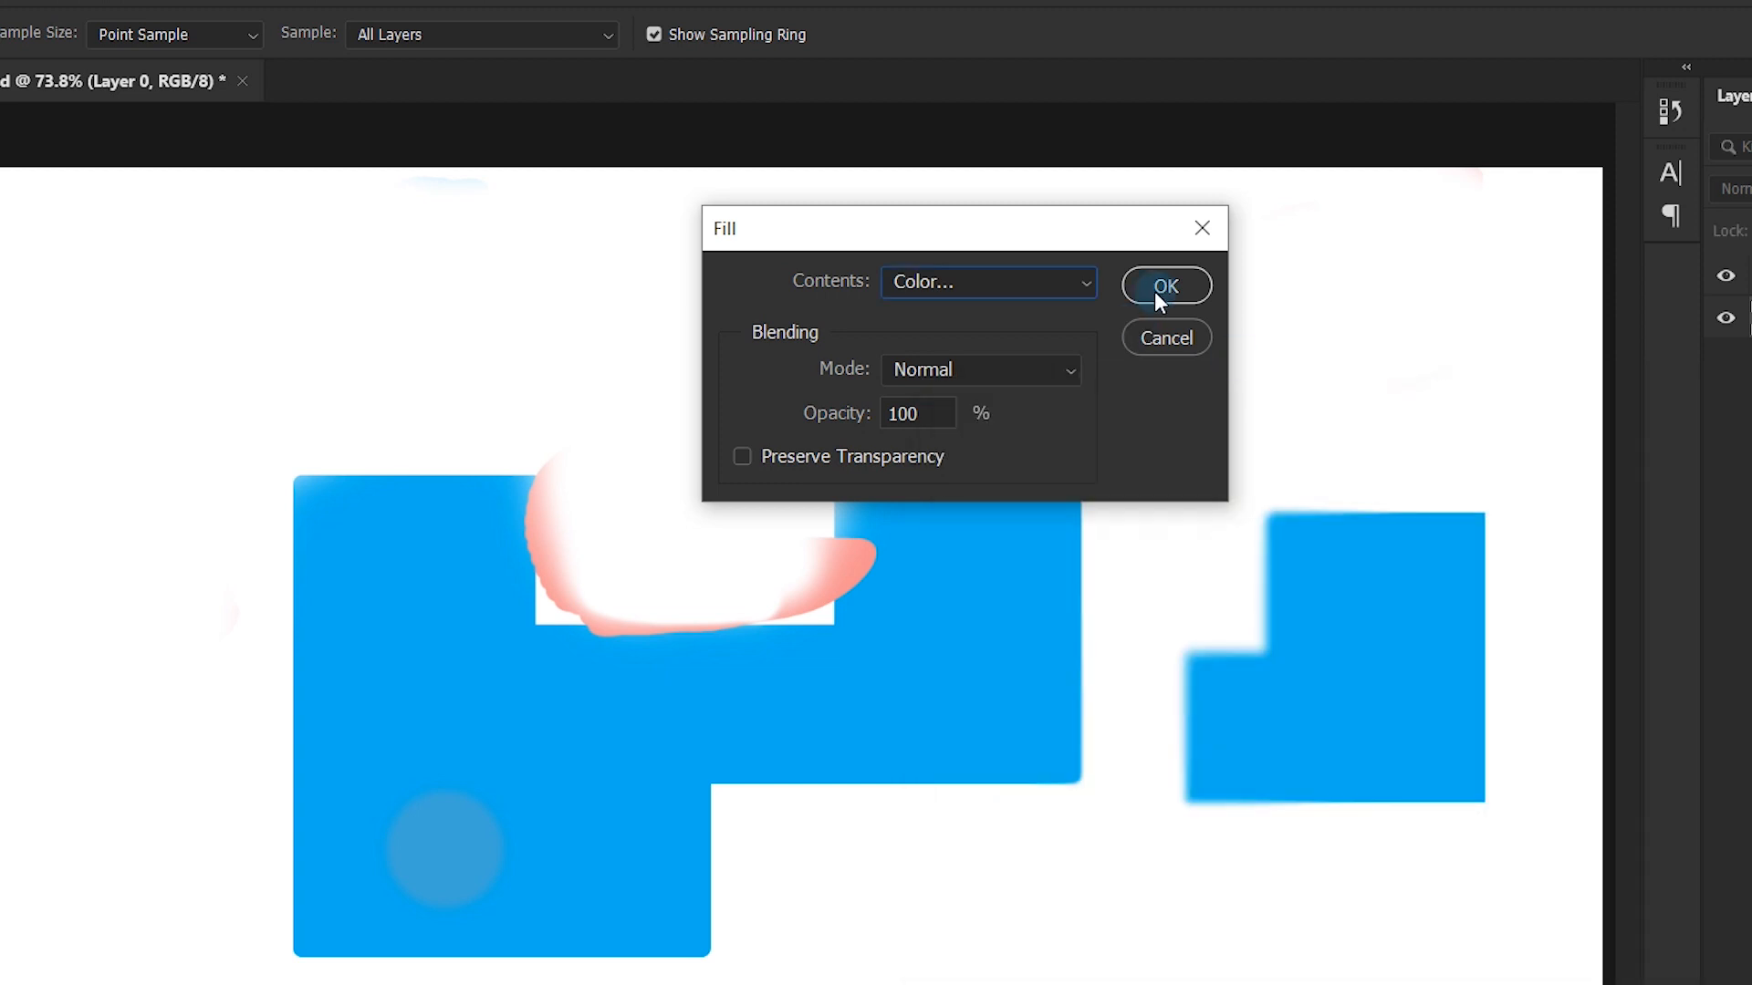
left_click(1158, 288)
key("h")
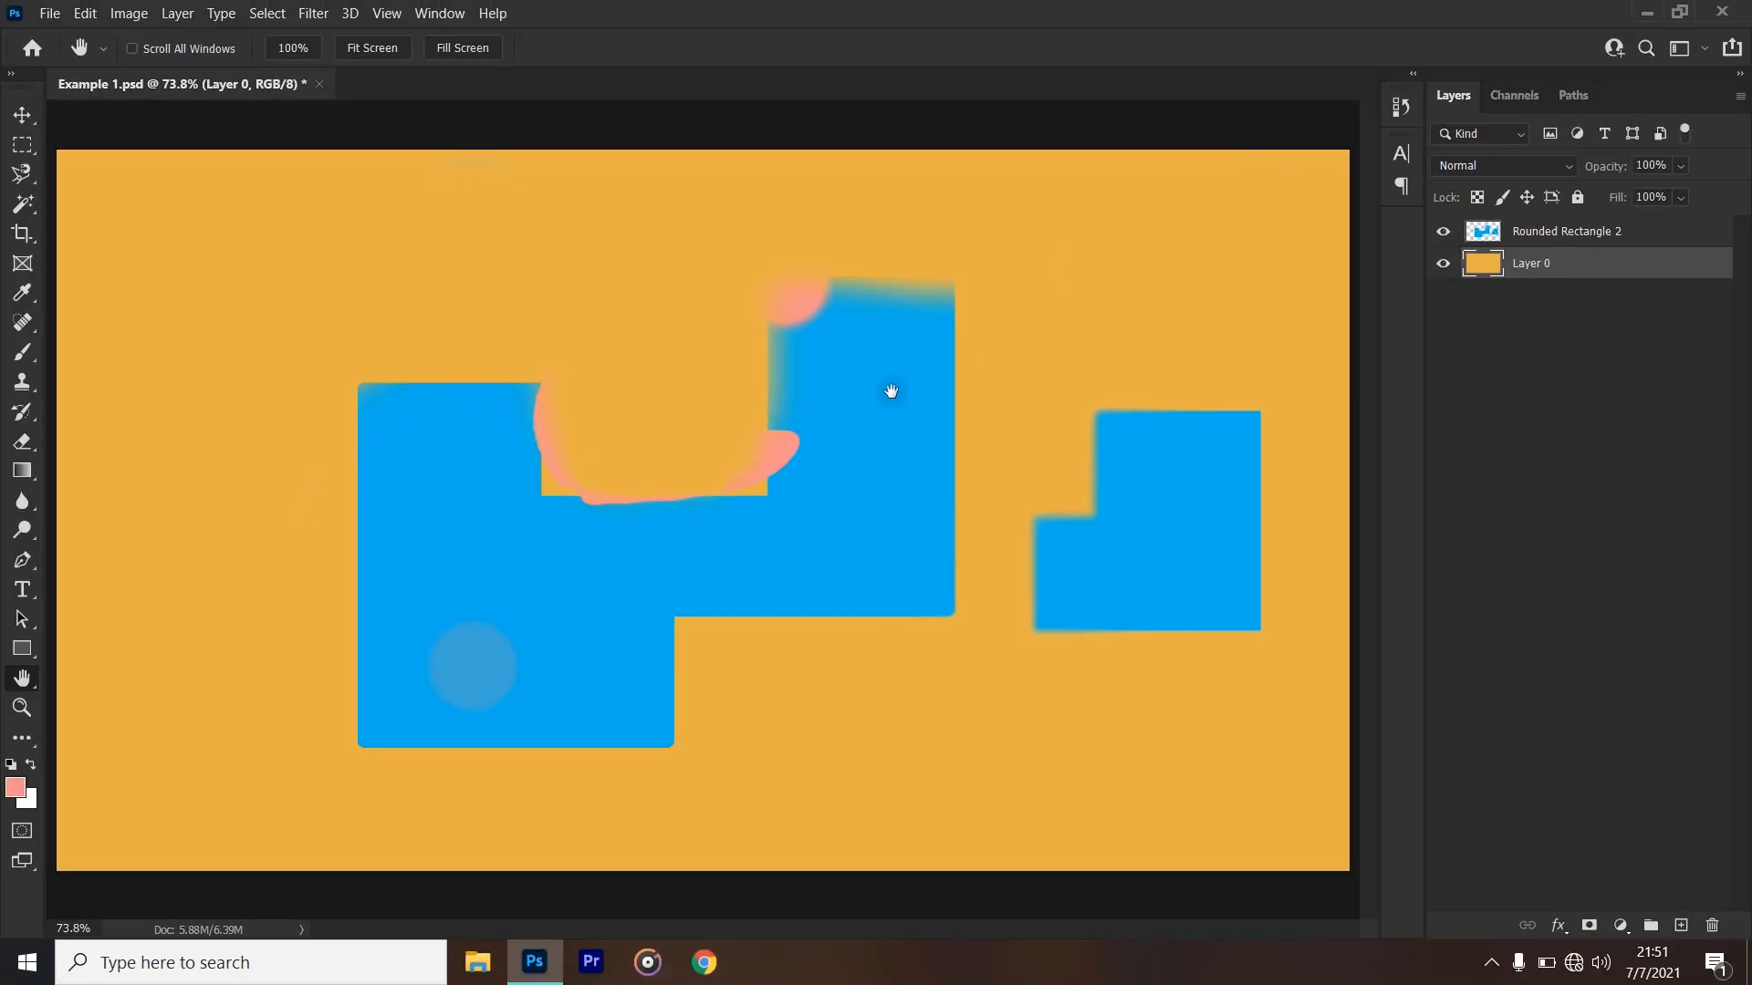
- Hide the Rounded Rectangle 2 layer to view only the orange Layer 0, and show it again
scroll(891, 391, "down", 2)
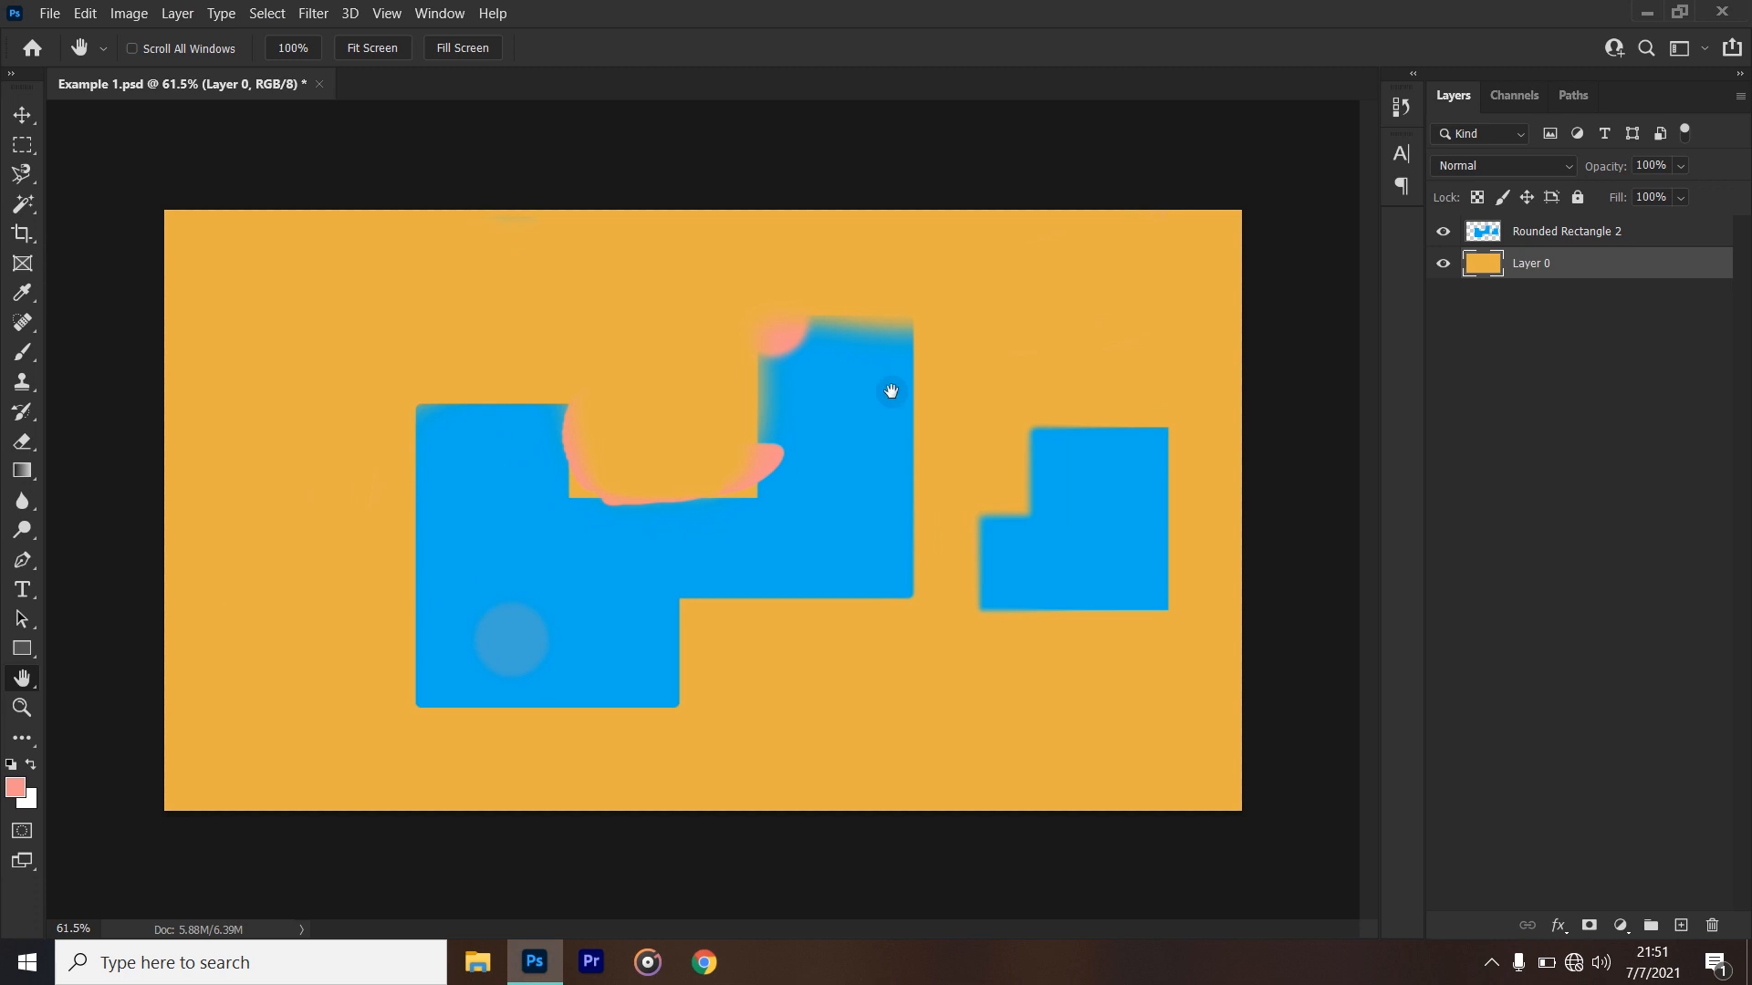
left_click(1443, 233)
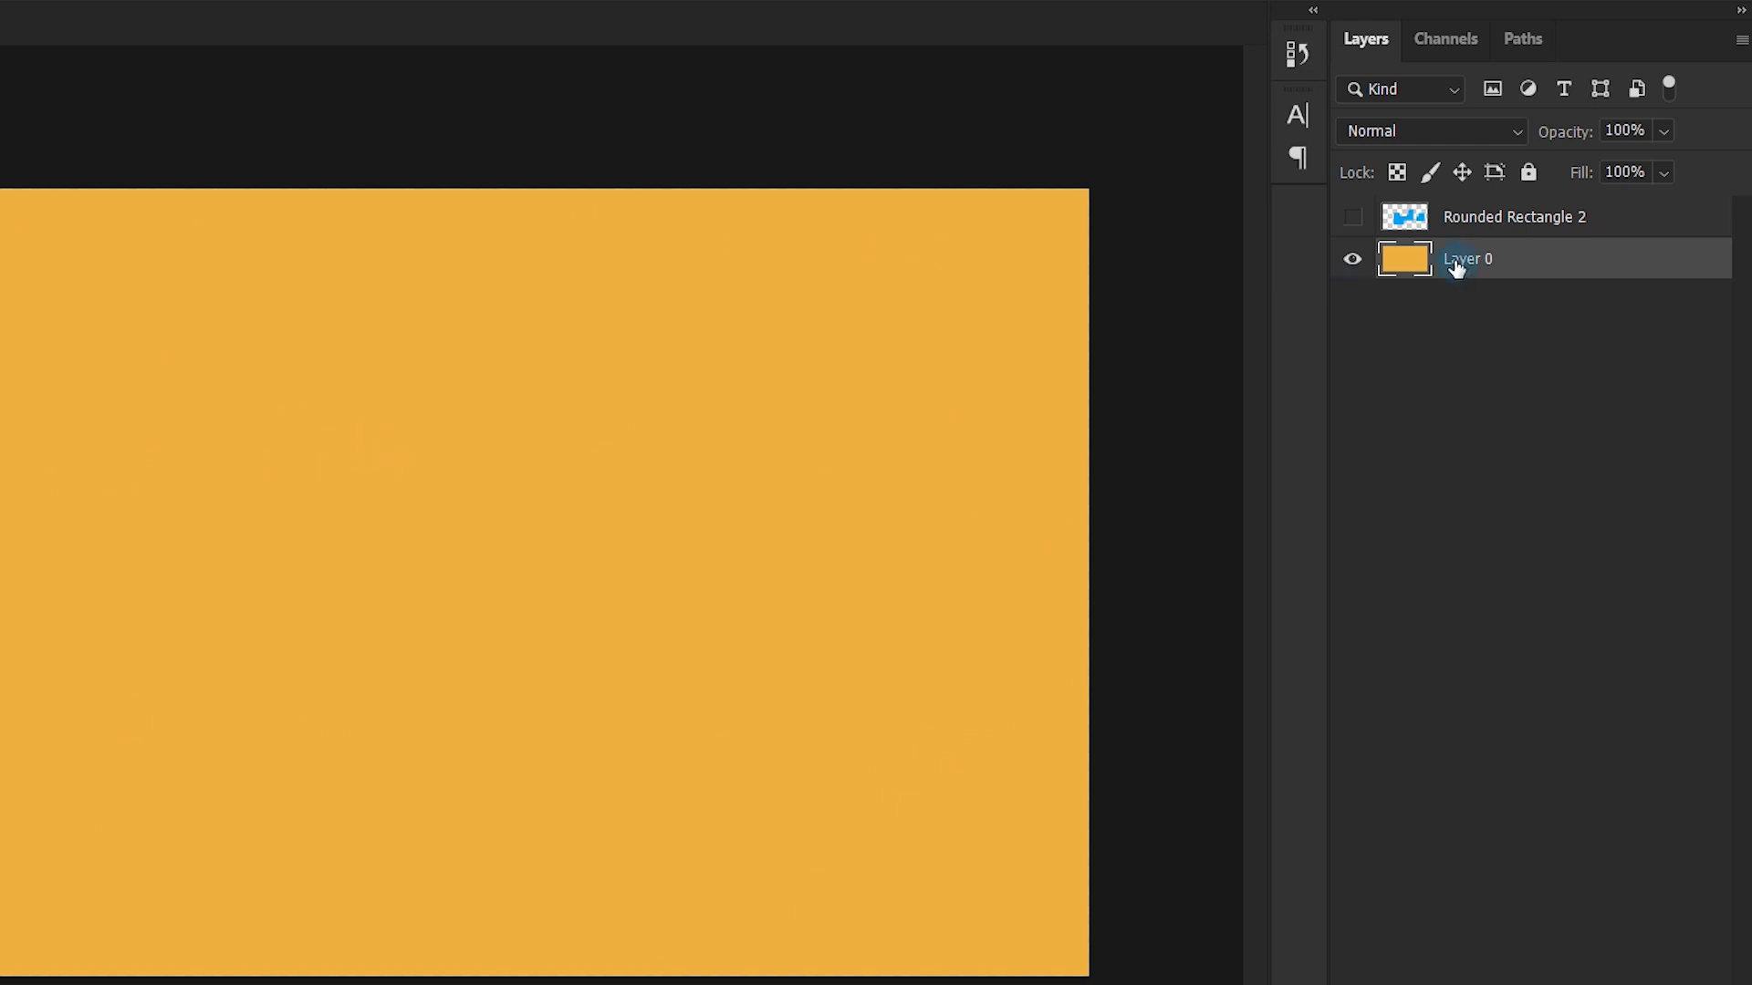
left_click(1353, 217)
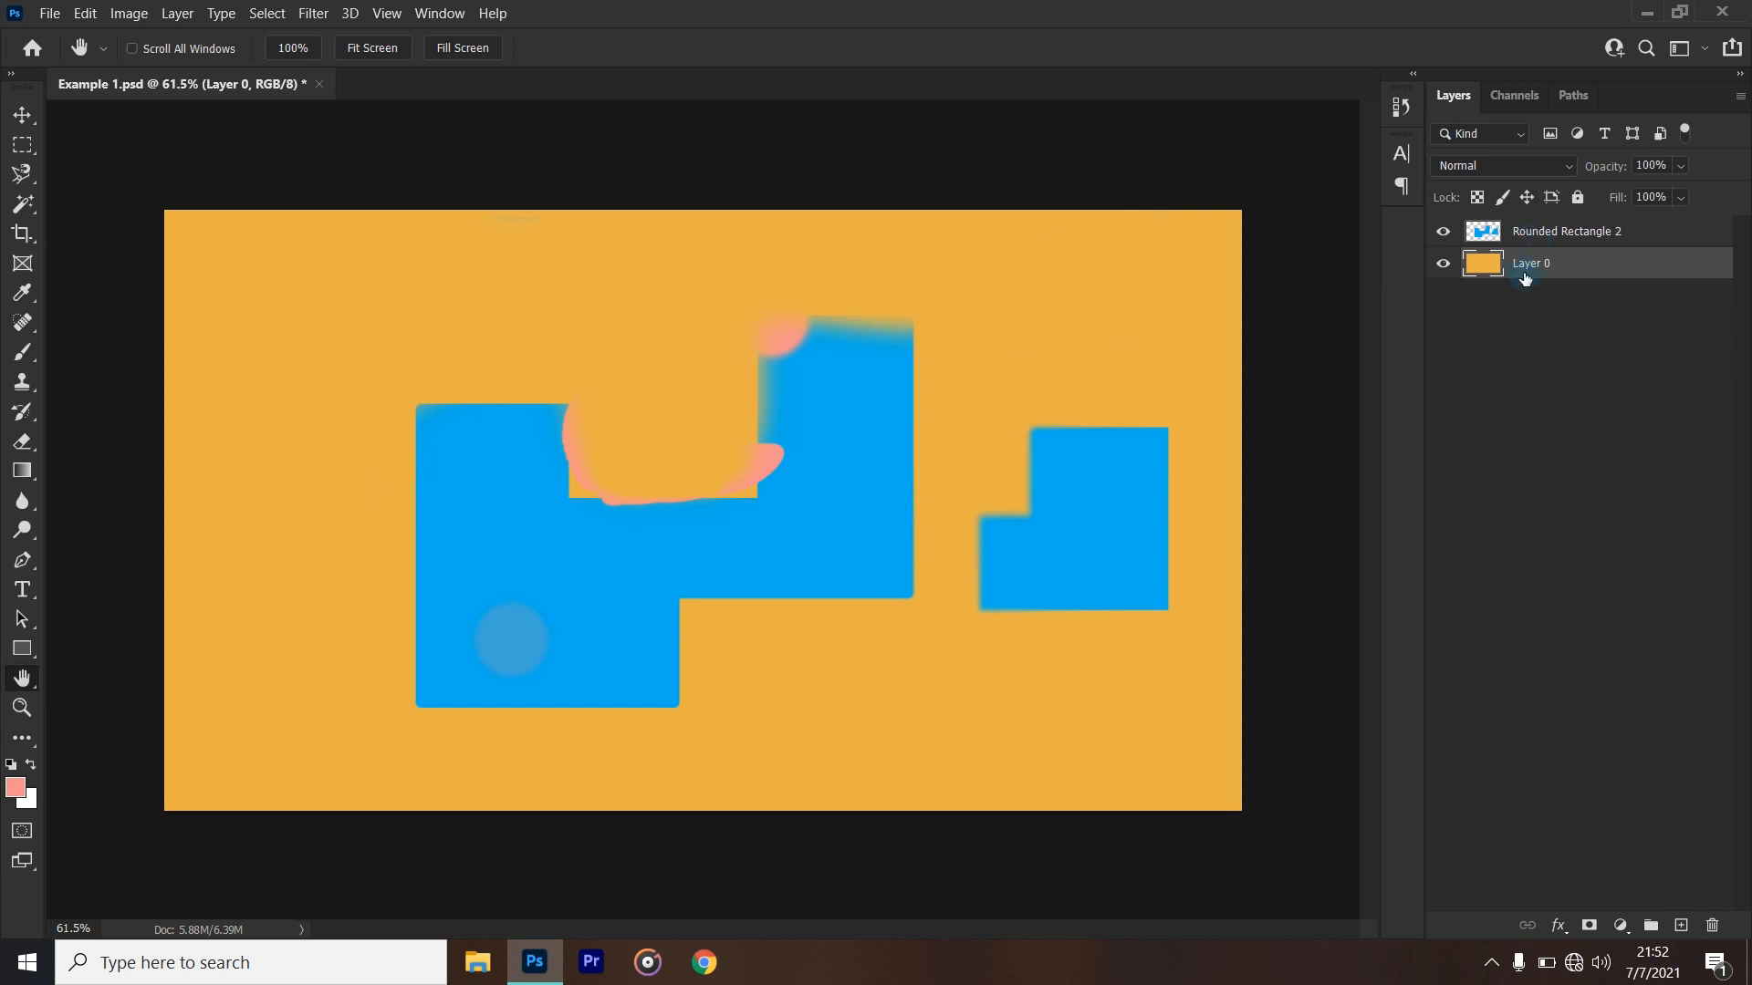
- Alternate the active layer between Rounded Rectangle 2 and Layer 0, toggling the rectangle layer's visibility in between, and end on Rounded Rectangle 2
left_click(1536, 246)
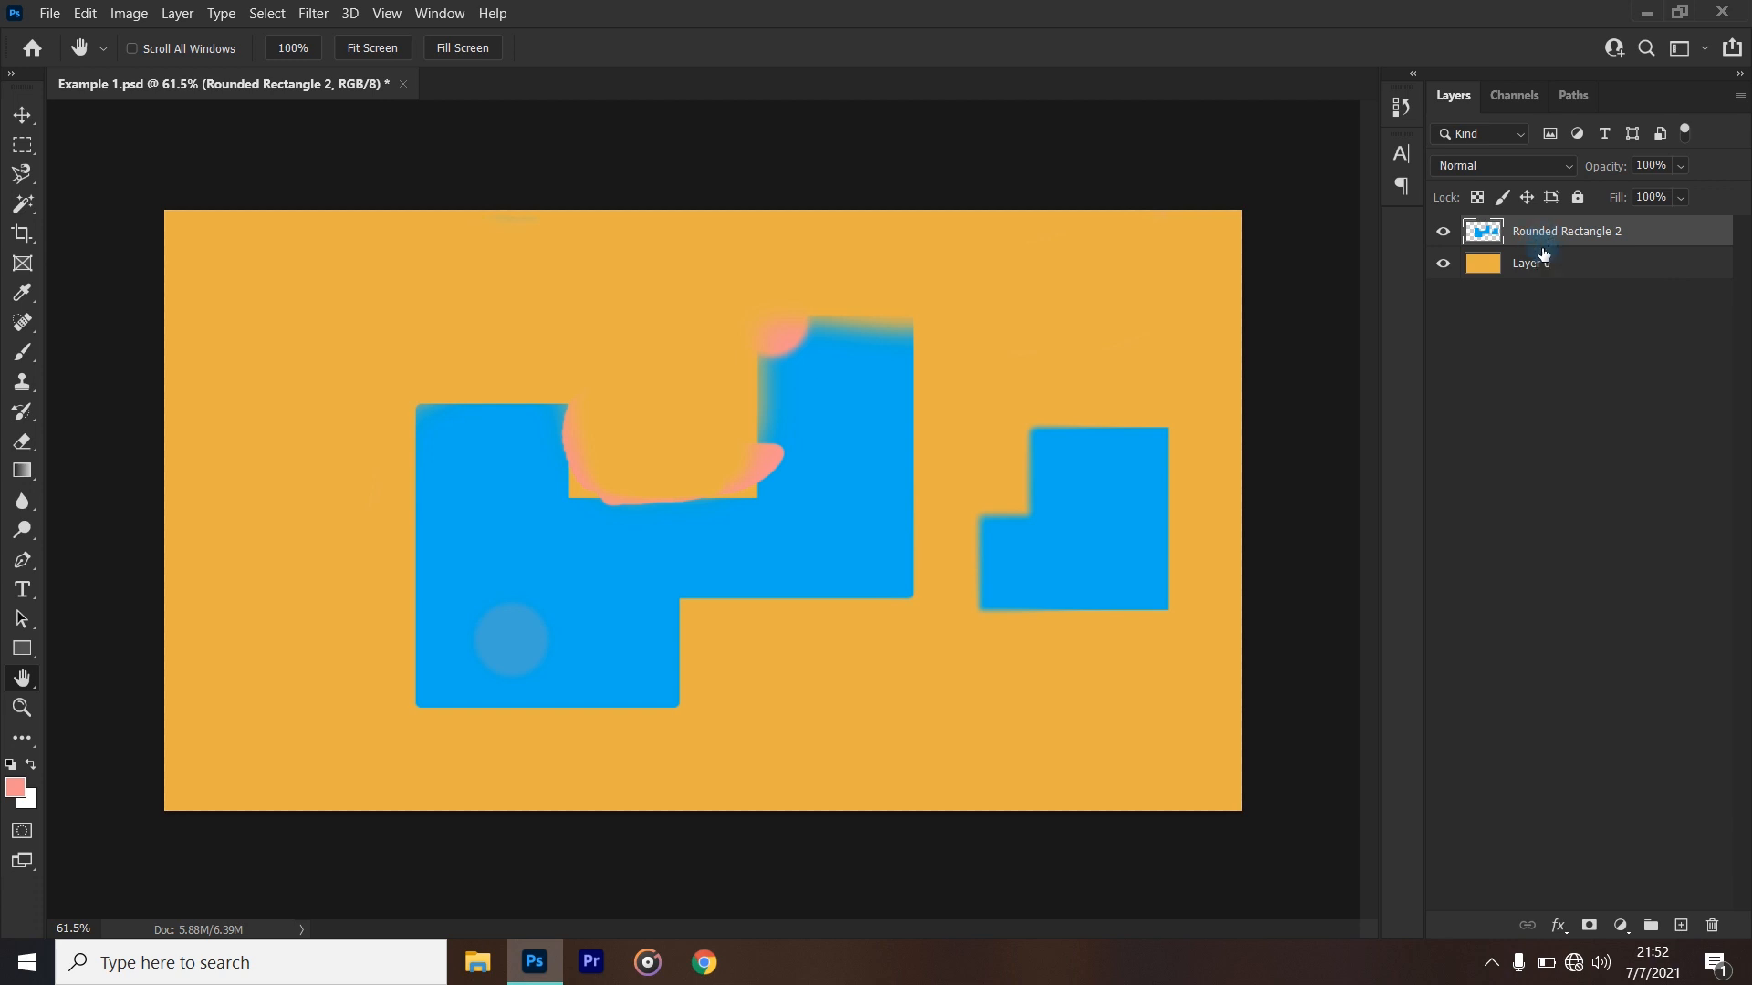
left_click(1538, 268)
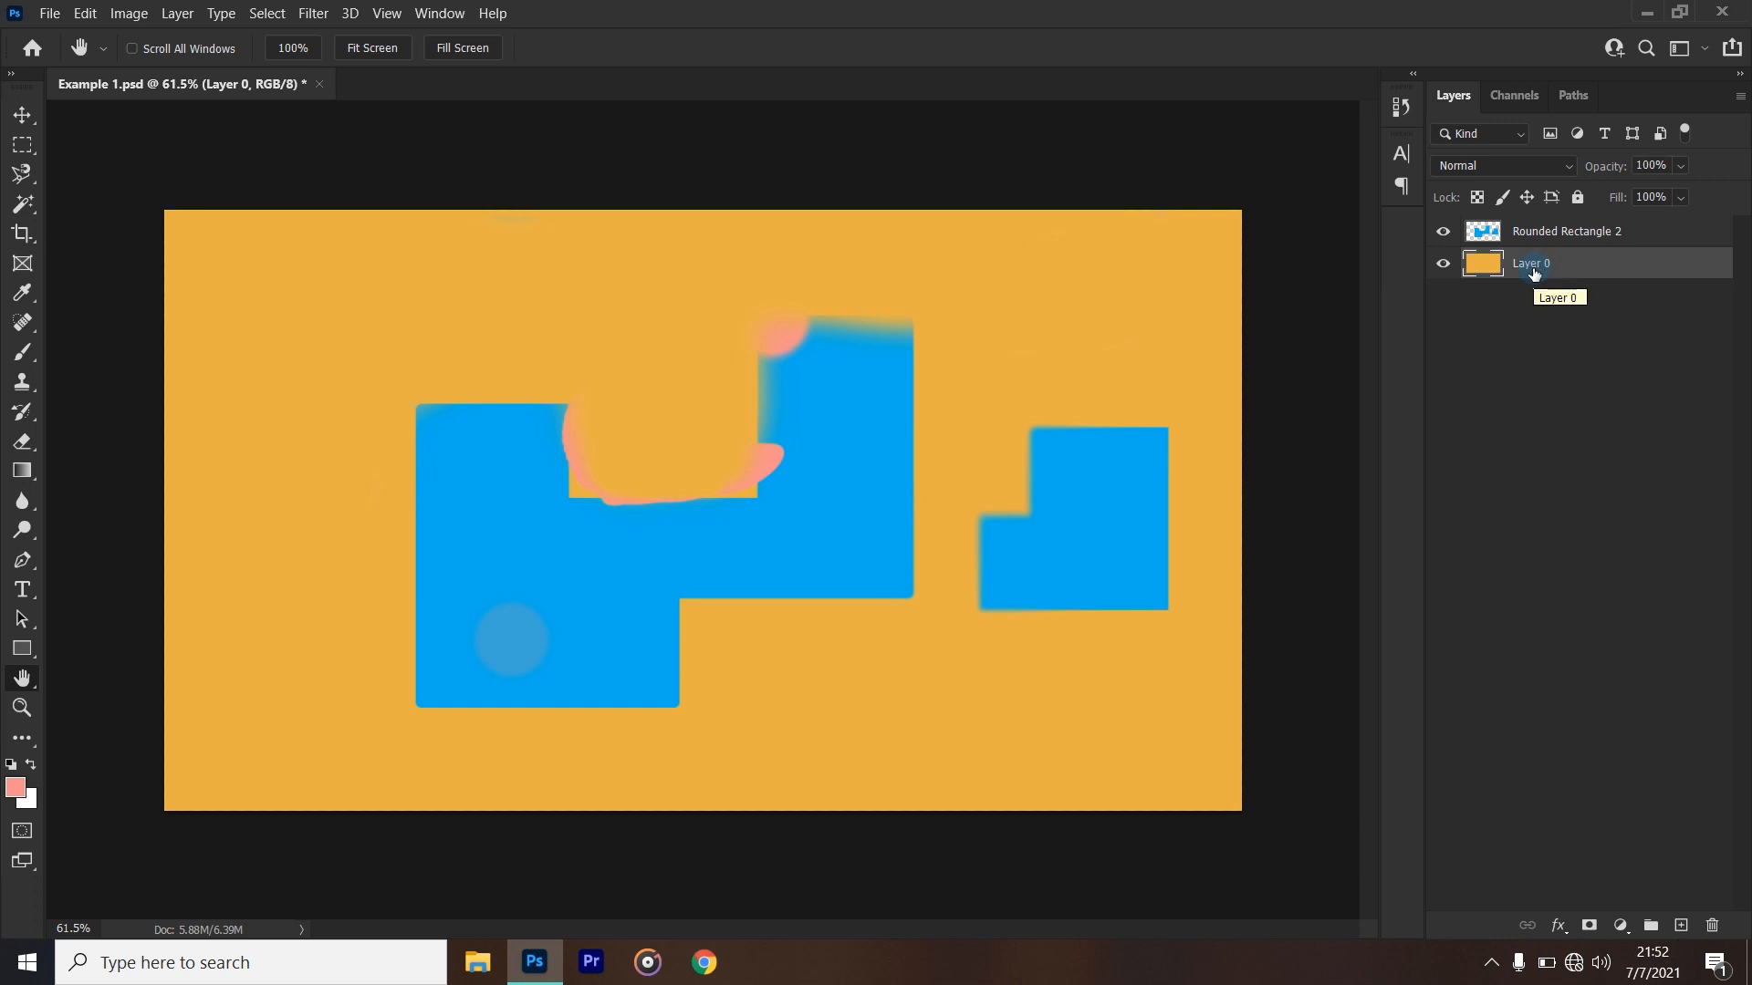
left_click(1471, 235)
left_click(1444, 232)
left_click(1444, 232)
left_click(1445, 232)
left_click(1444, 232)
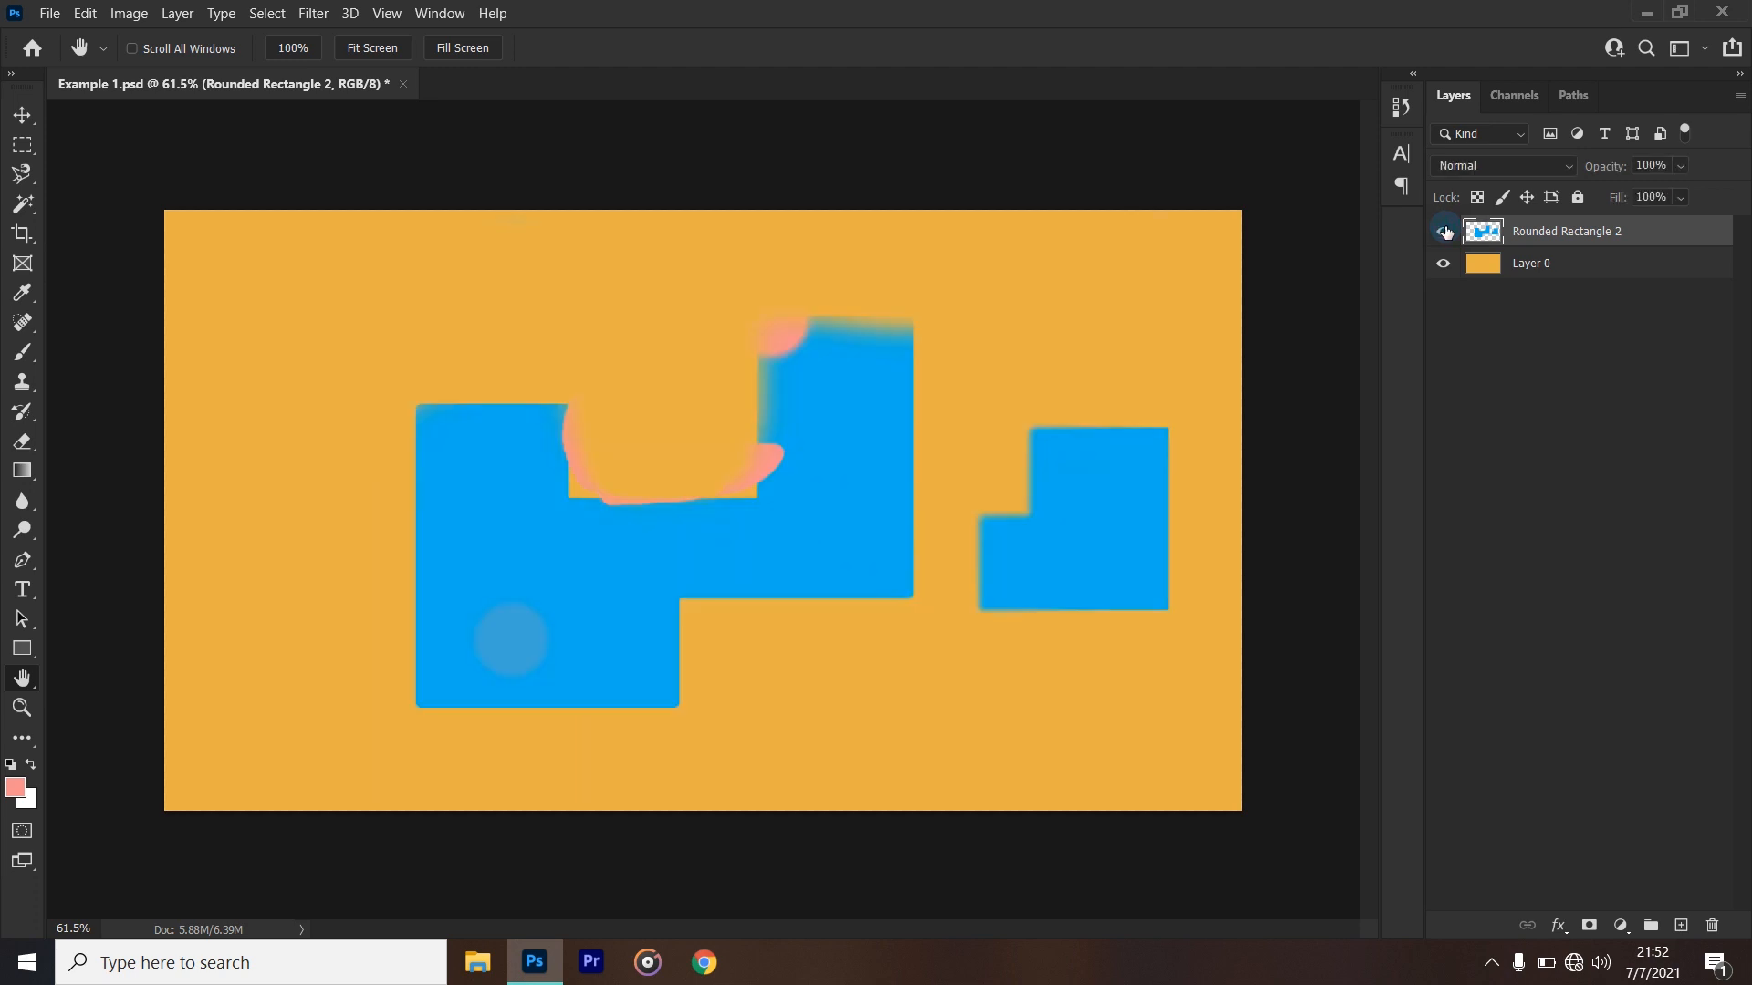
left_click(1532, 265)
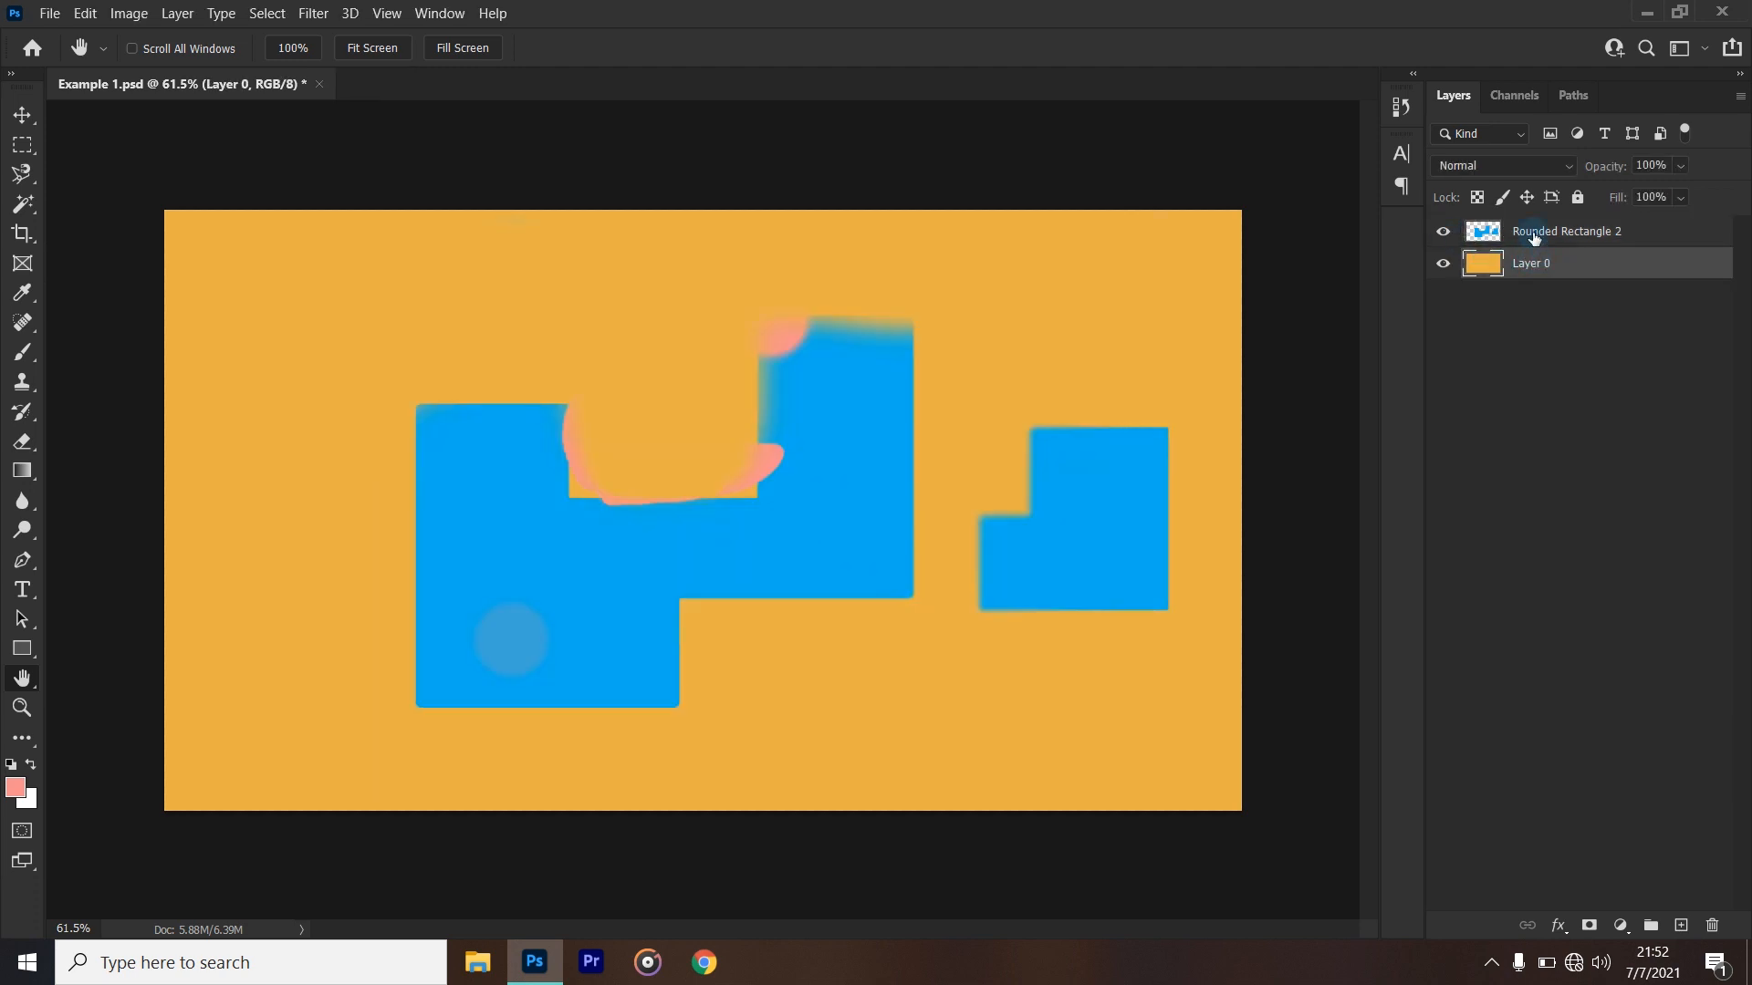
left_click(1534, 235)
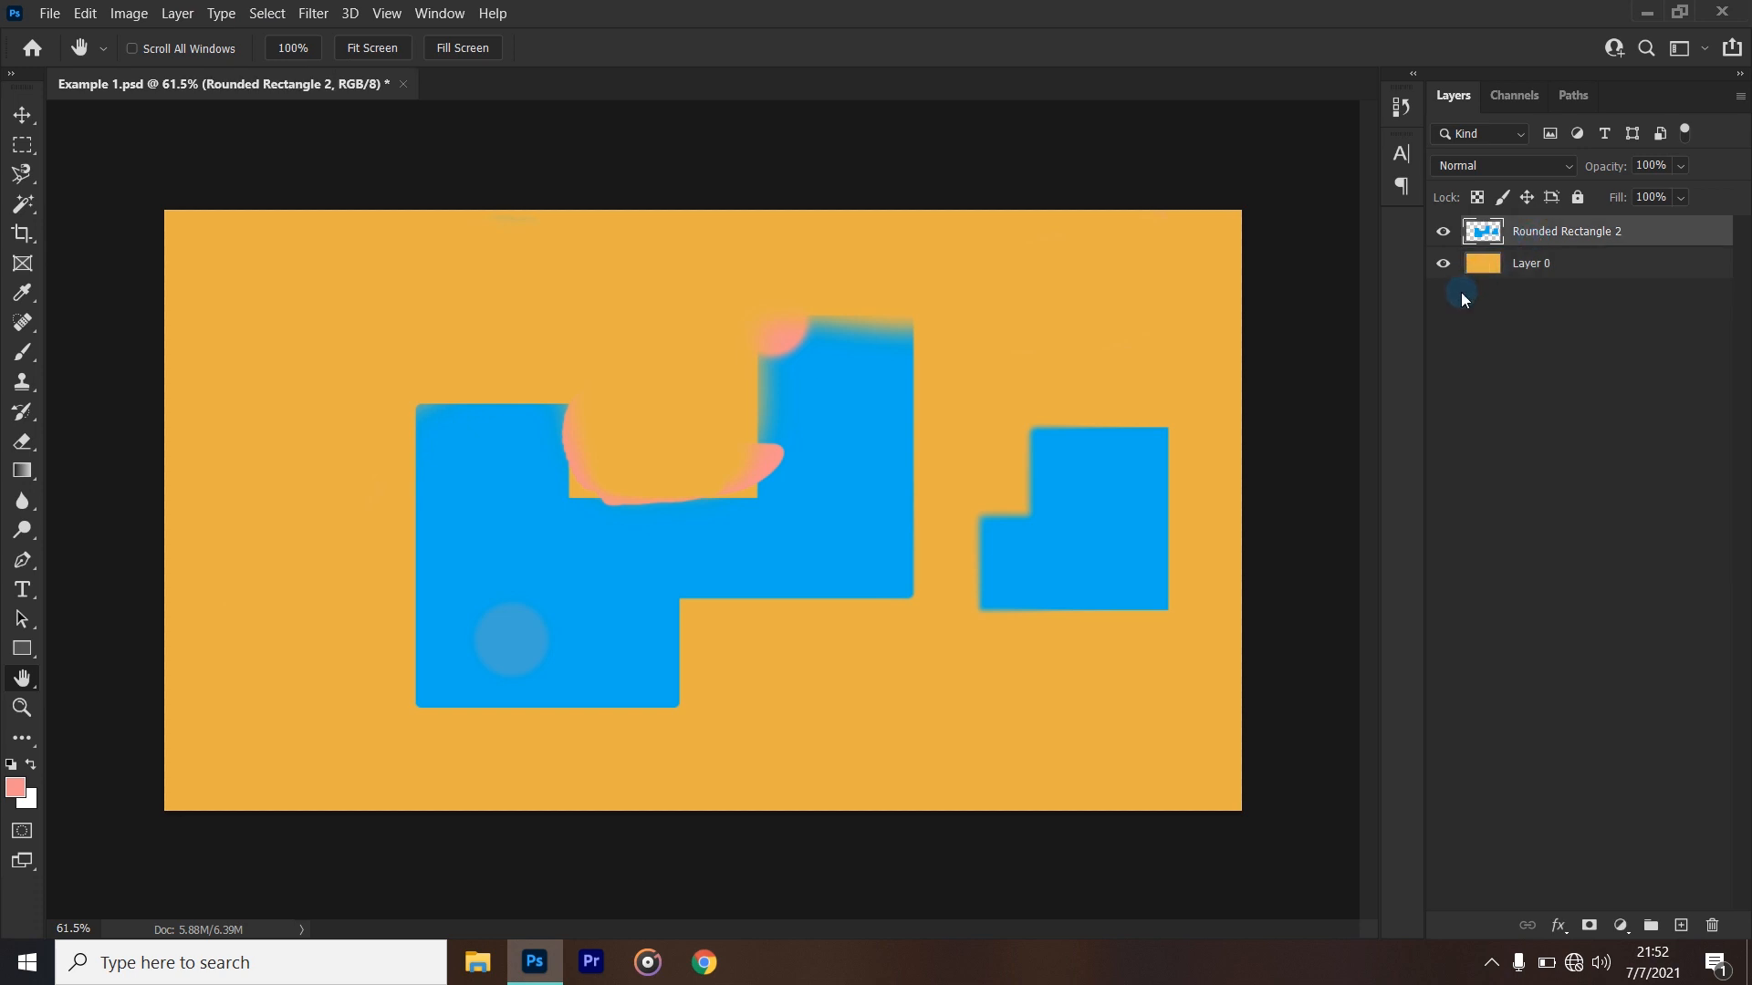
- Toggle the visibility of the Rounded Rectangle 2 layer off and on repeatedly, leaving it shown
left_click(1443, 233)
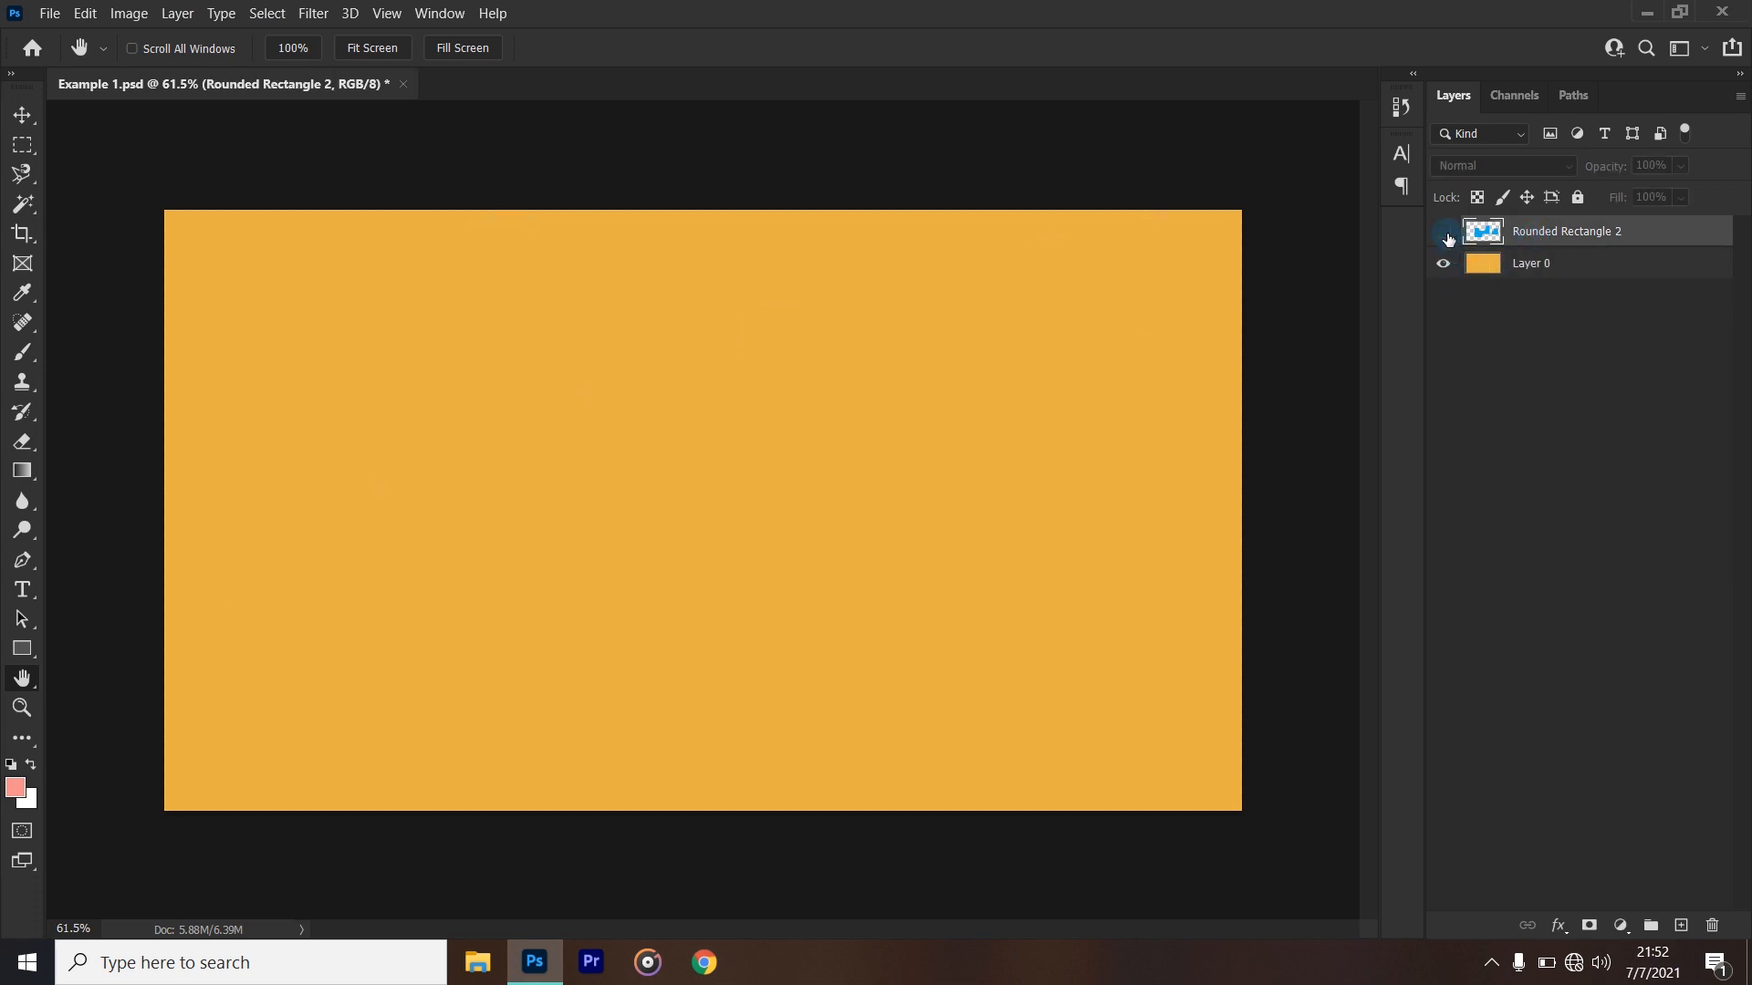
left_click(1445, 235)
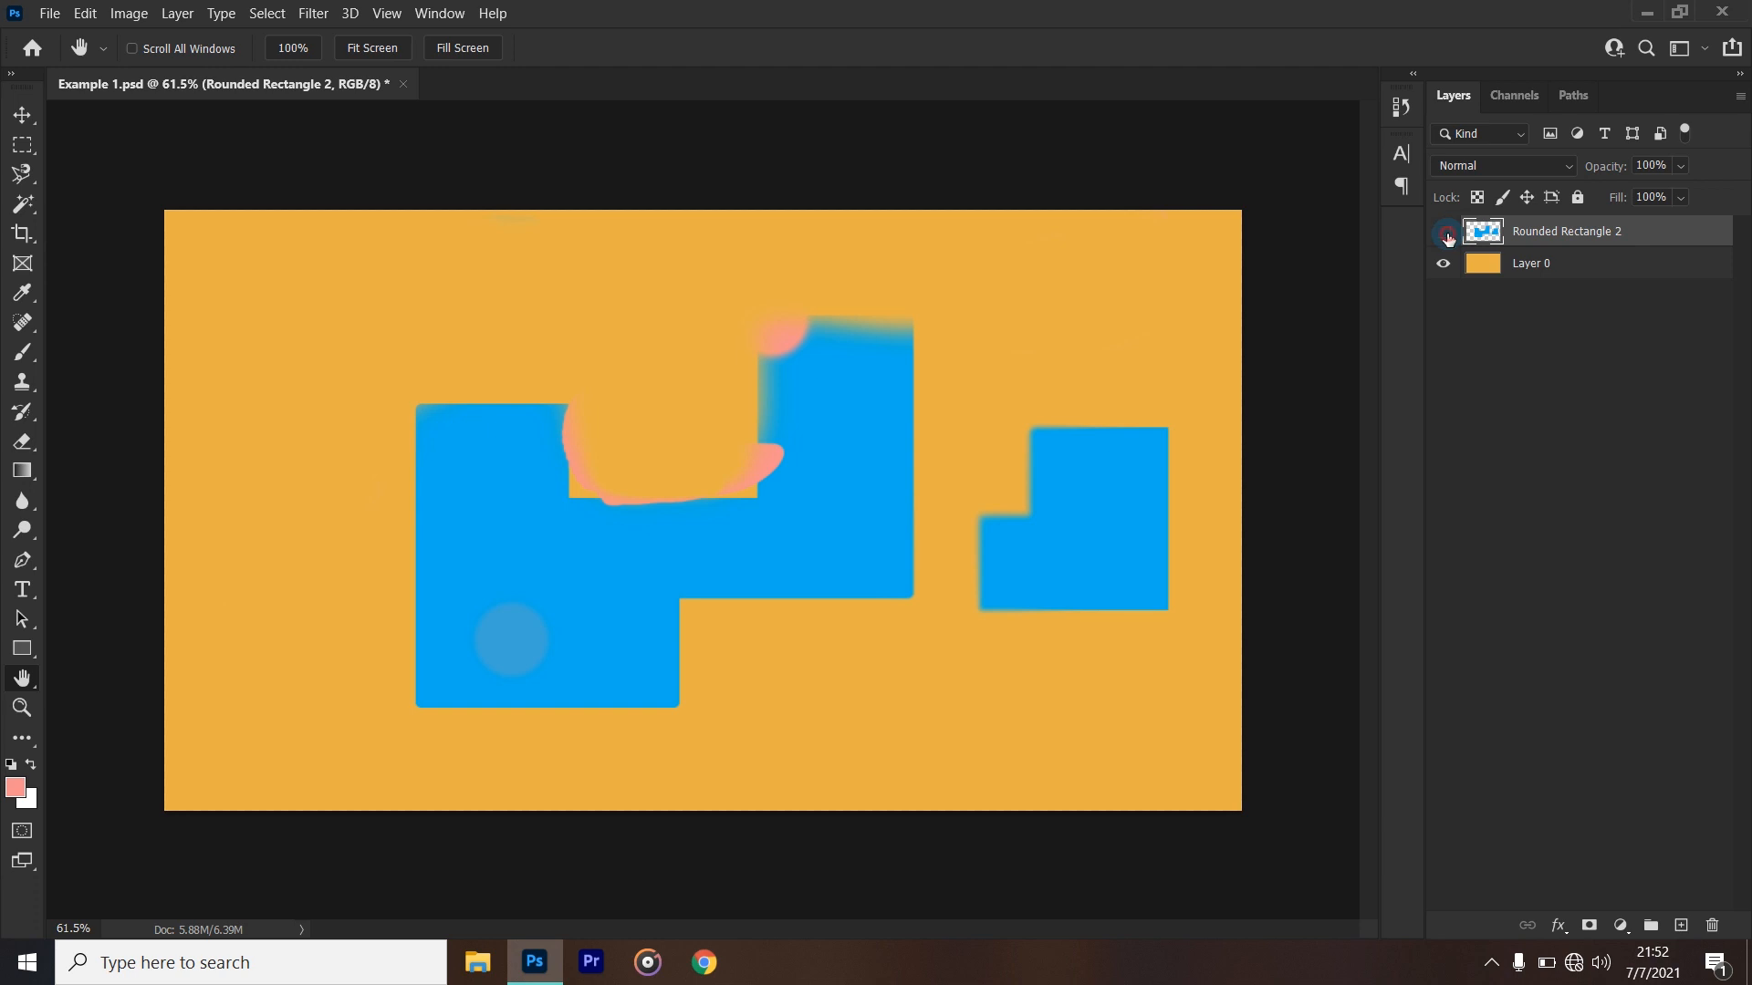
left_click(1446, 236)
left_click(1447, 235)
left_click(1447, 235)
left_click(1447, 235)
- Assign a yellow color label to the Rounded Rectangle 2 layer and a blue color label to Layer 0
right_click(1440, 231)
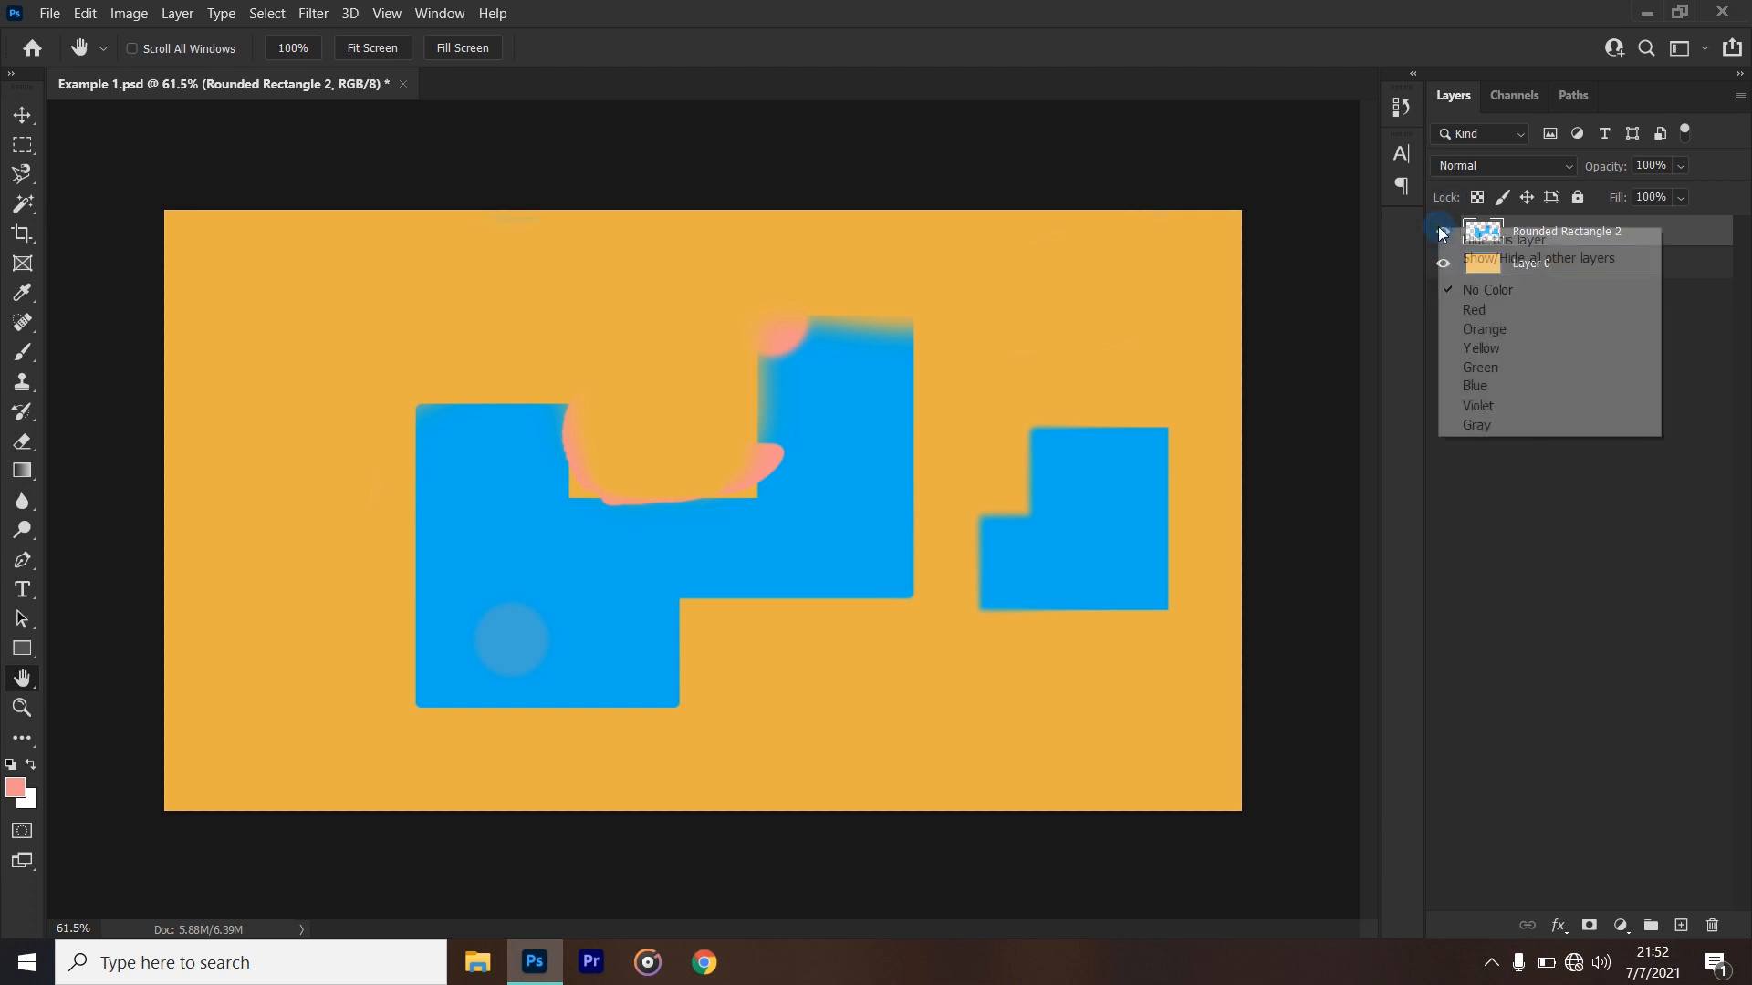
left_click(1480, 348)
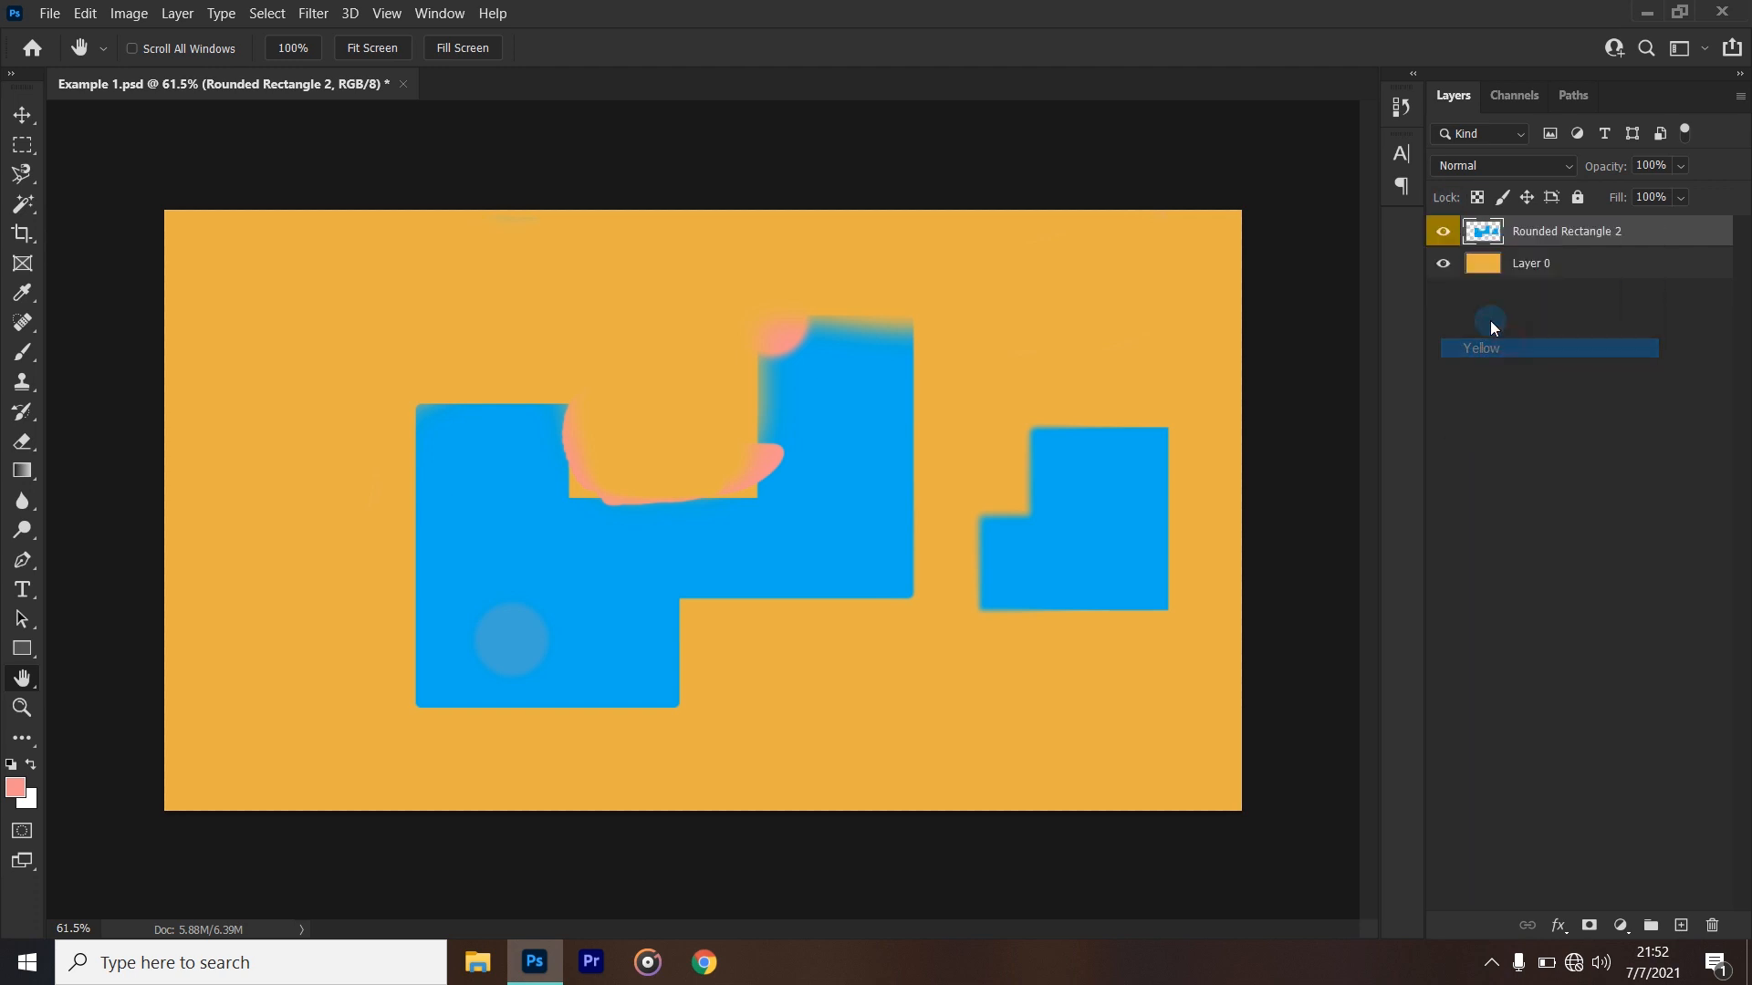
right_click(1442, 266)
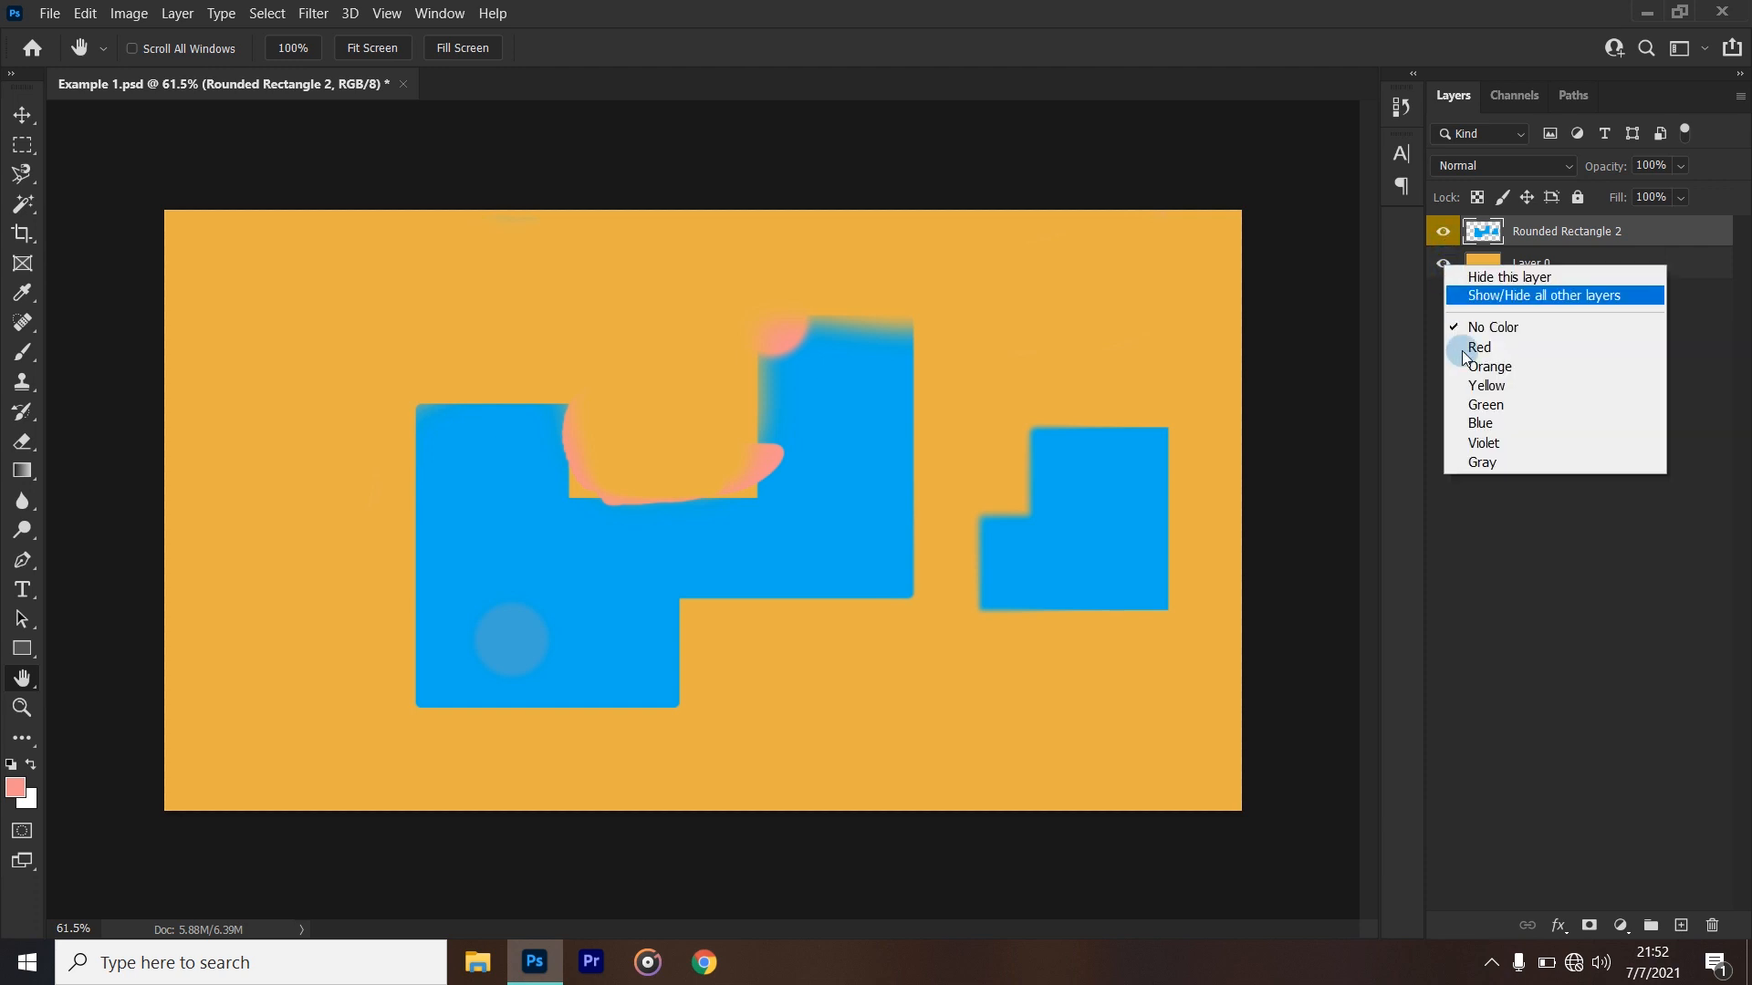
left_click(1471, 423)
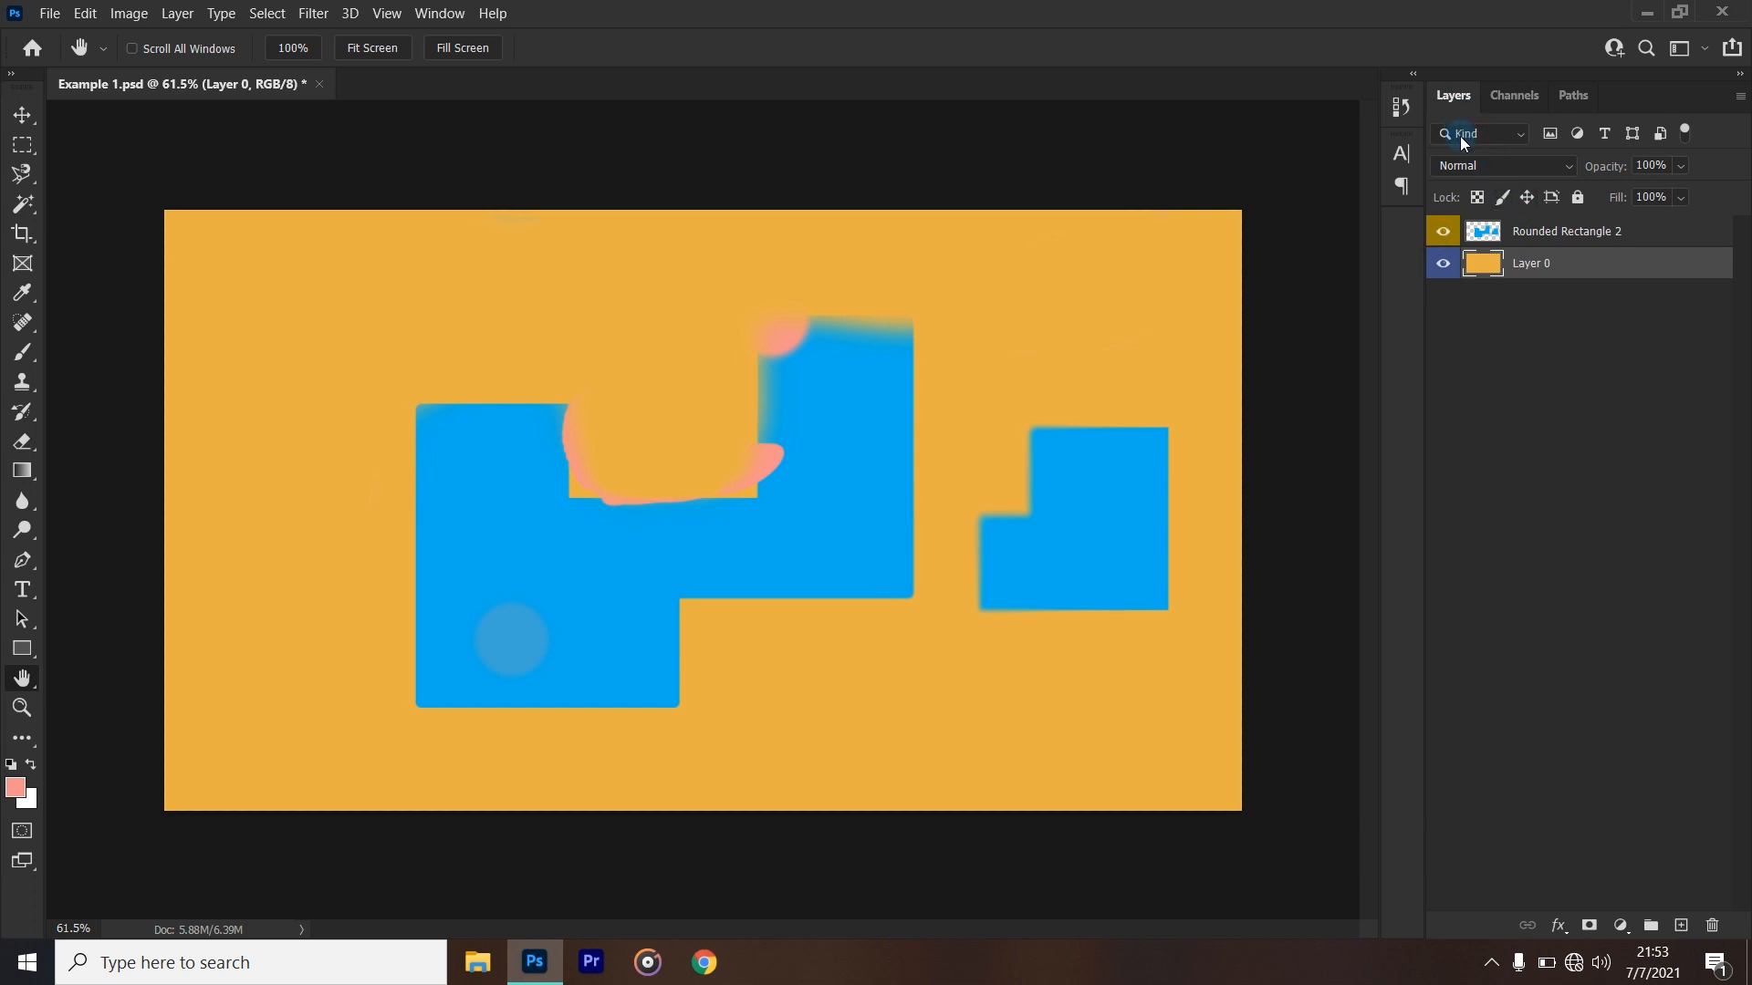
- Filter the layer list to show only selected layers, and reset the filter type to Kind
left_click(1516, 137)
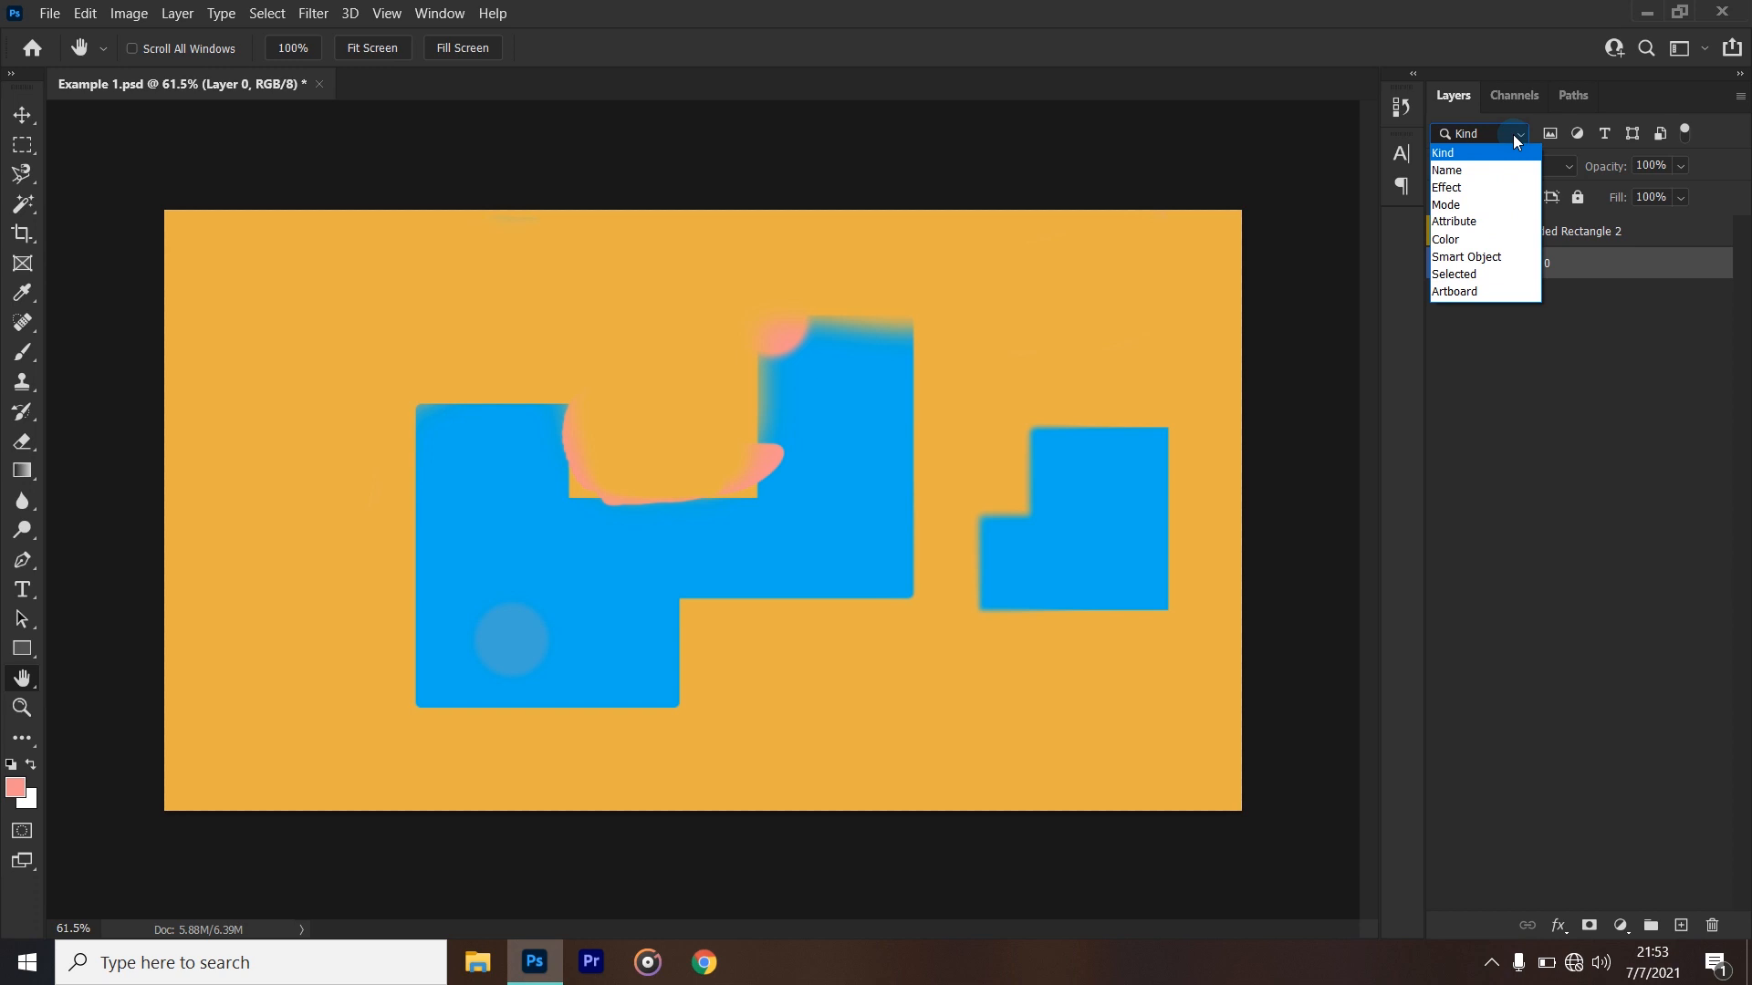
left_click(1516, 137)
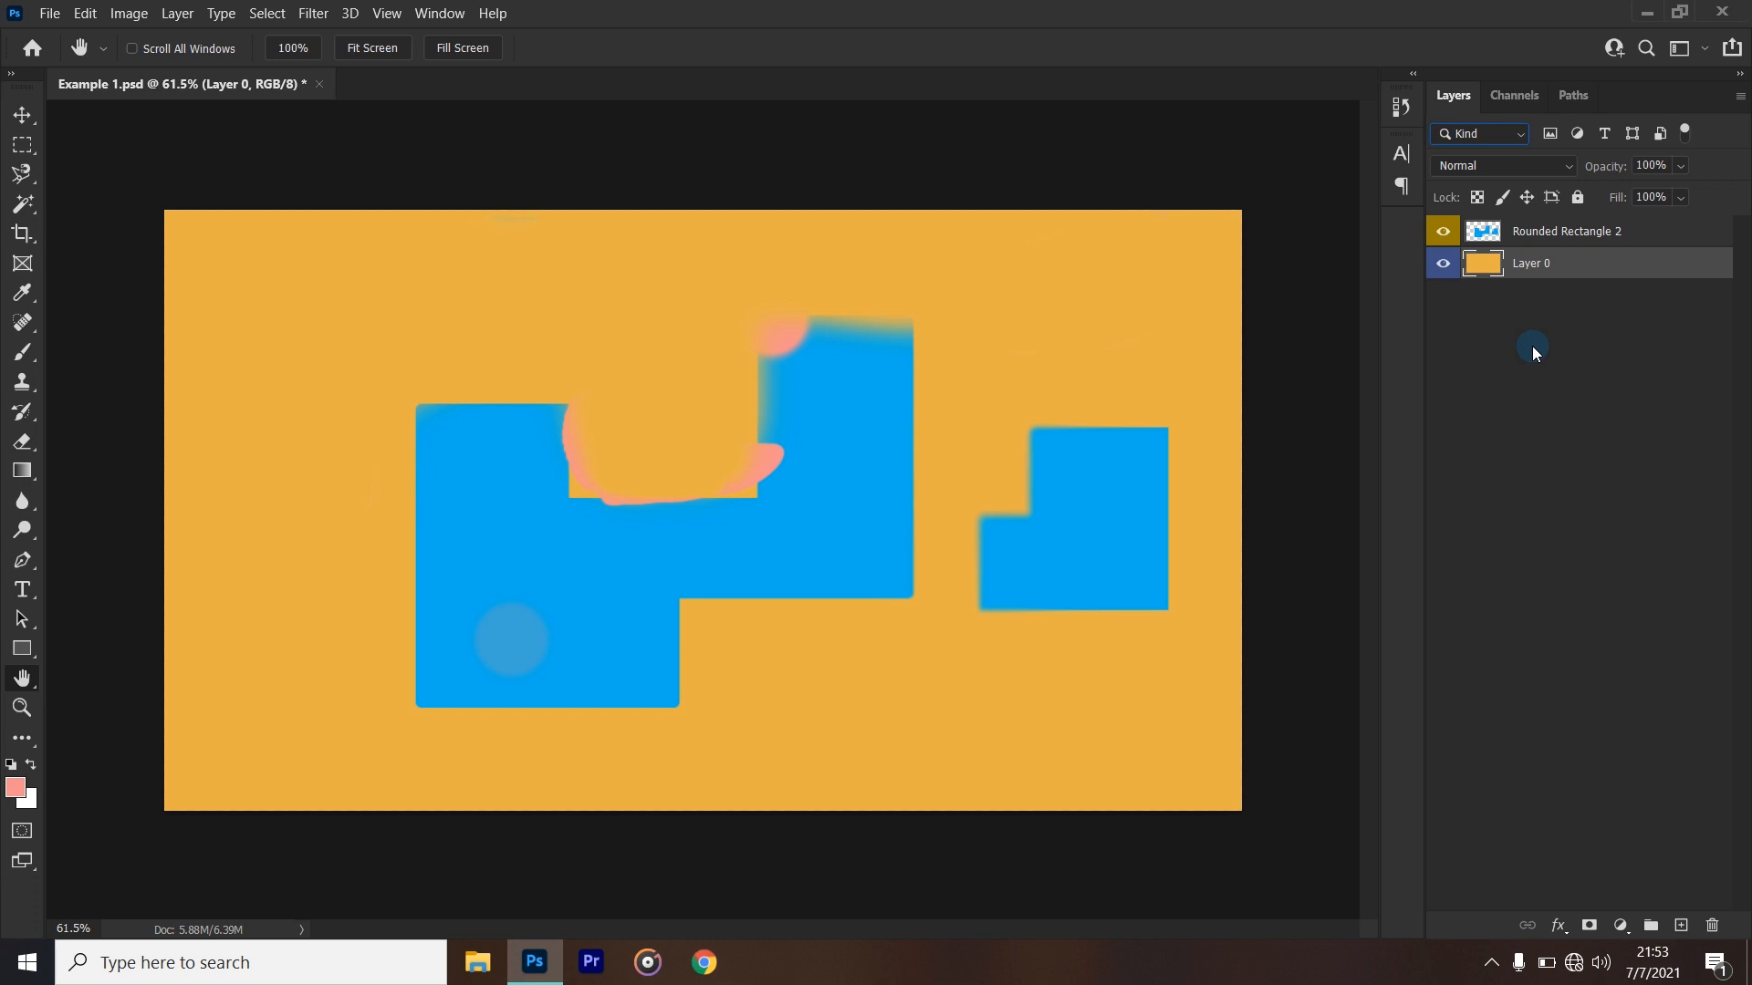
left_click(1502, 142)
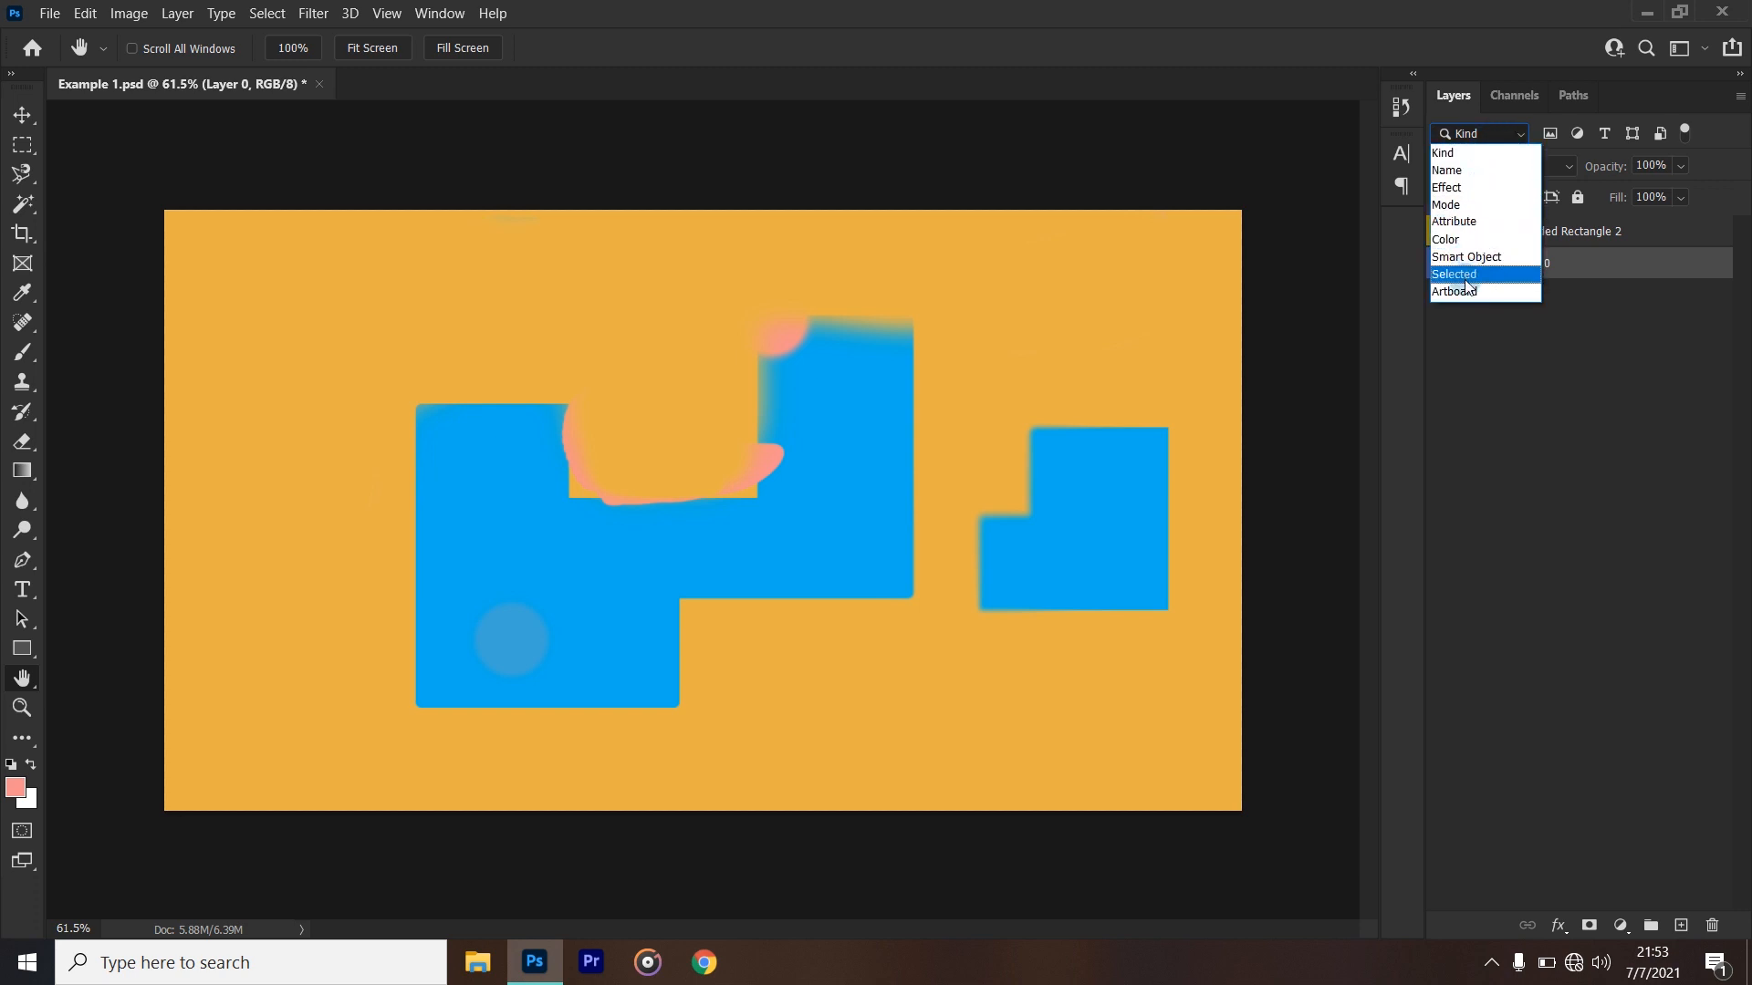
left_click(1466, 275)
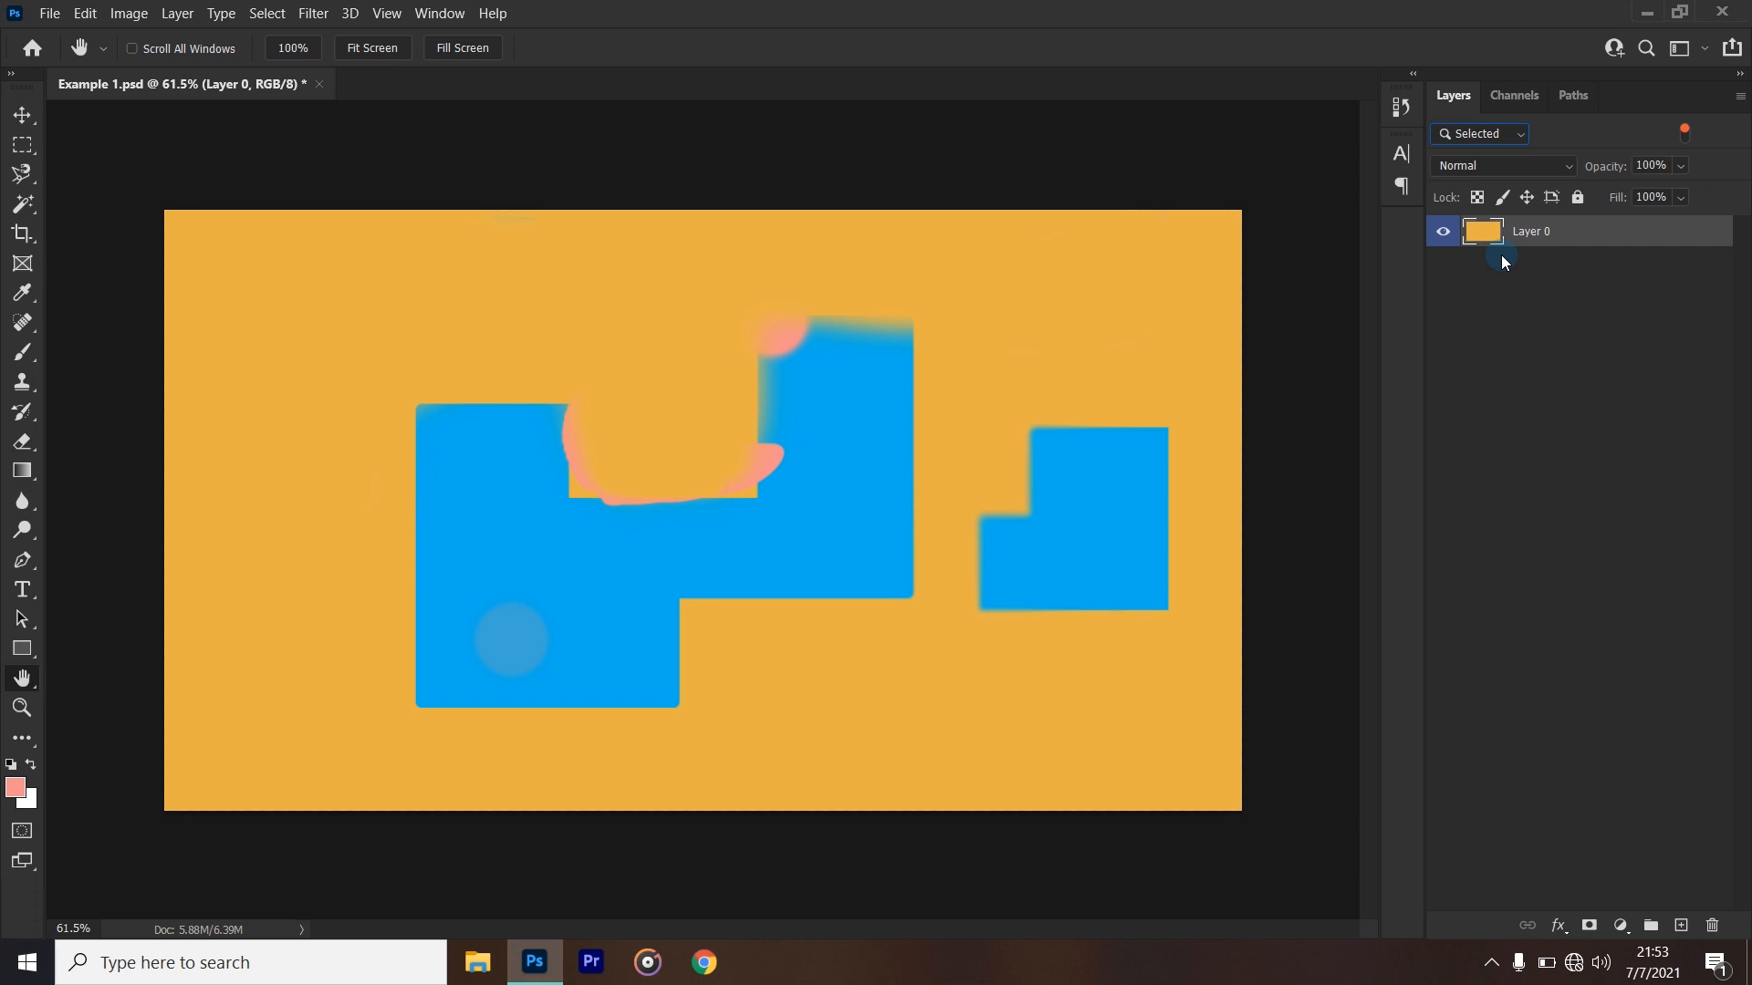
left_click(1520, 137)
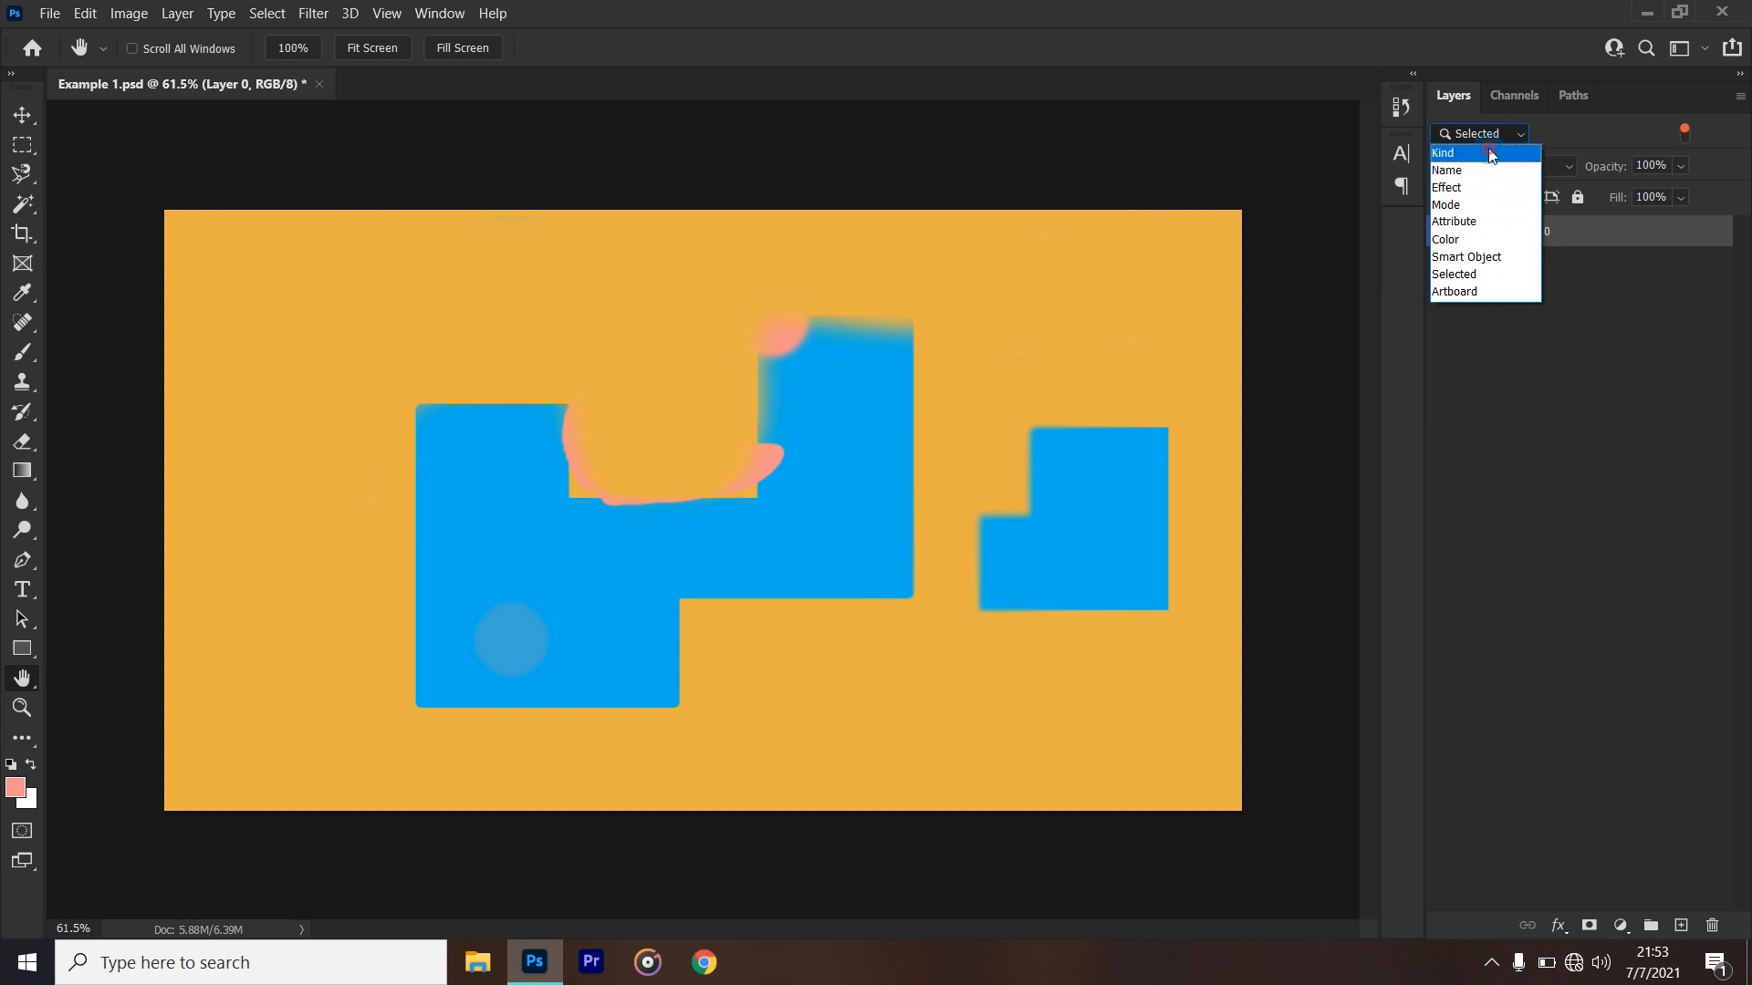
left_click(1489, 153)
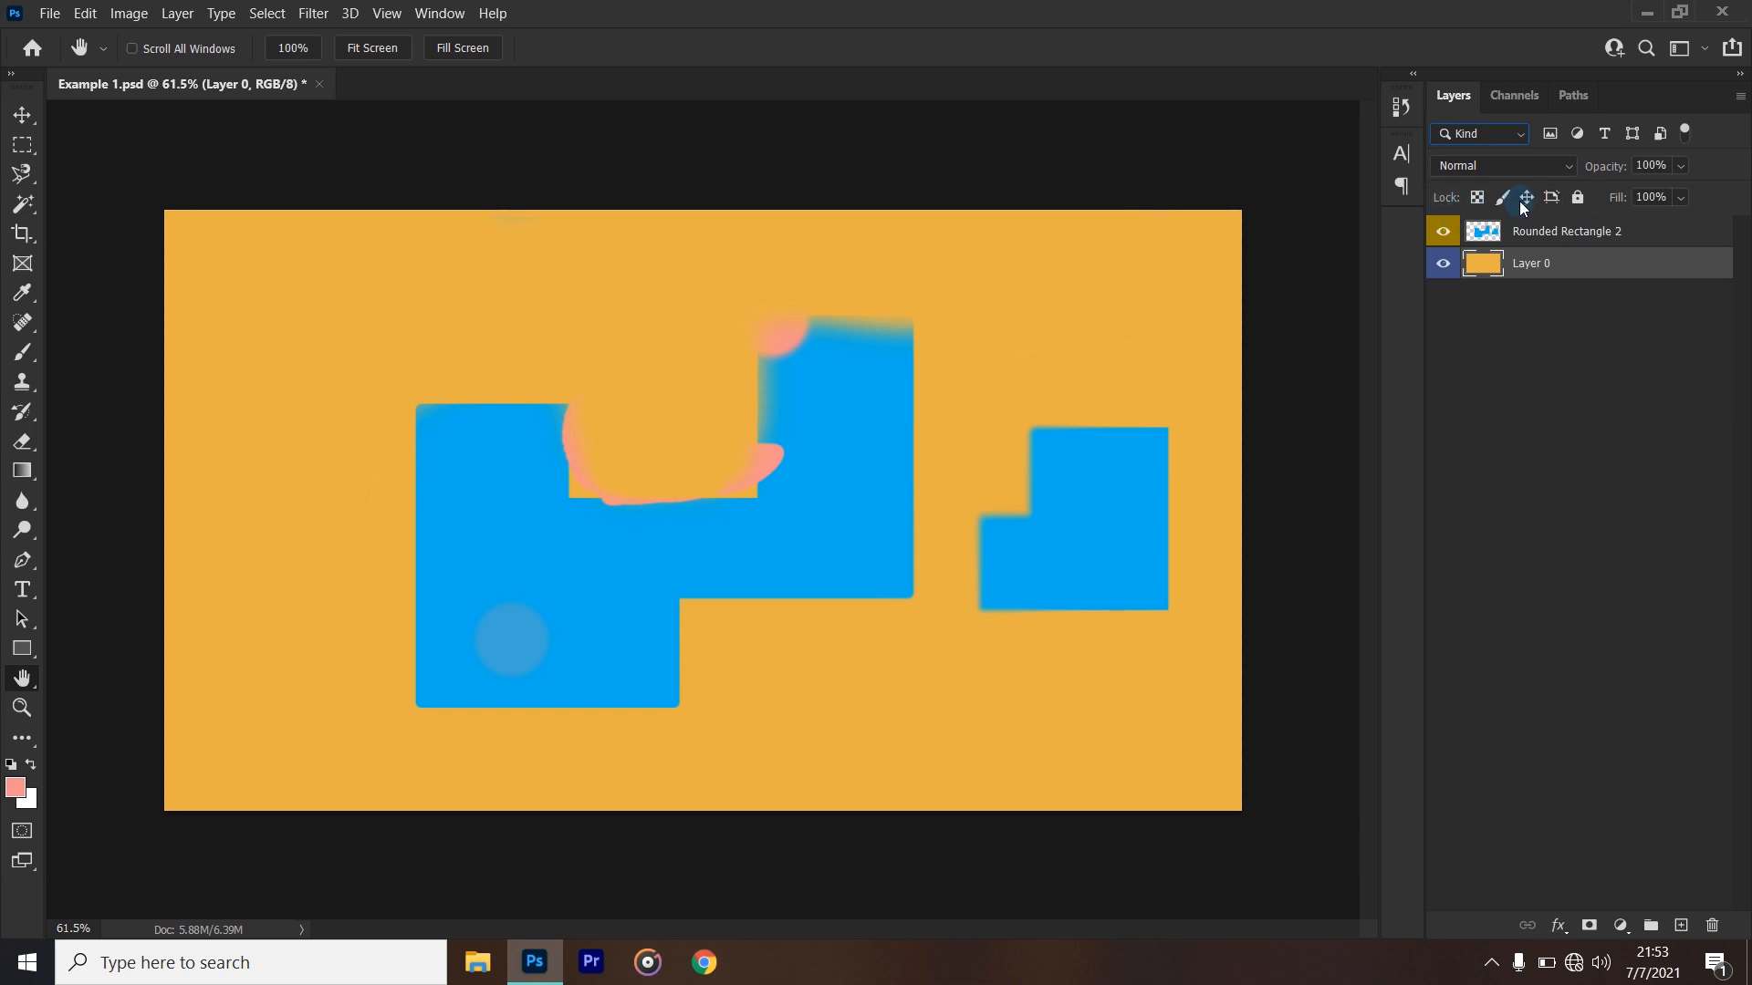
- Try to move Layer 0 with the Move tool while it is fully locked, and unlock the layer
left_click(1577, 197)
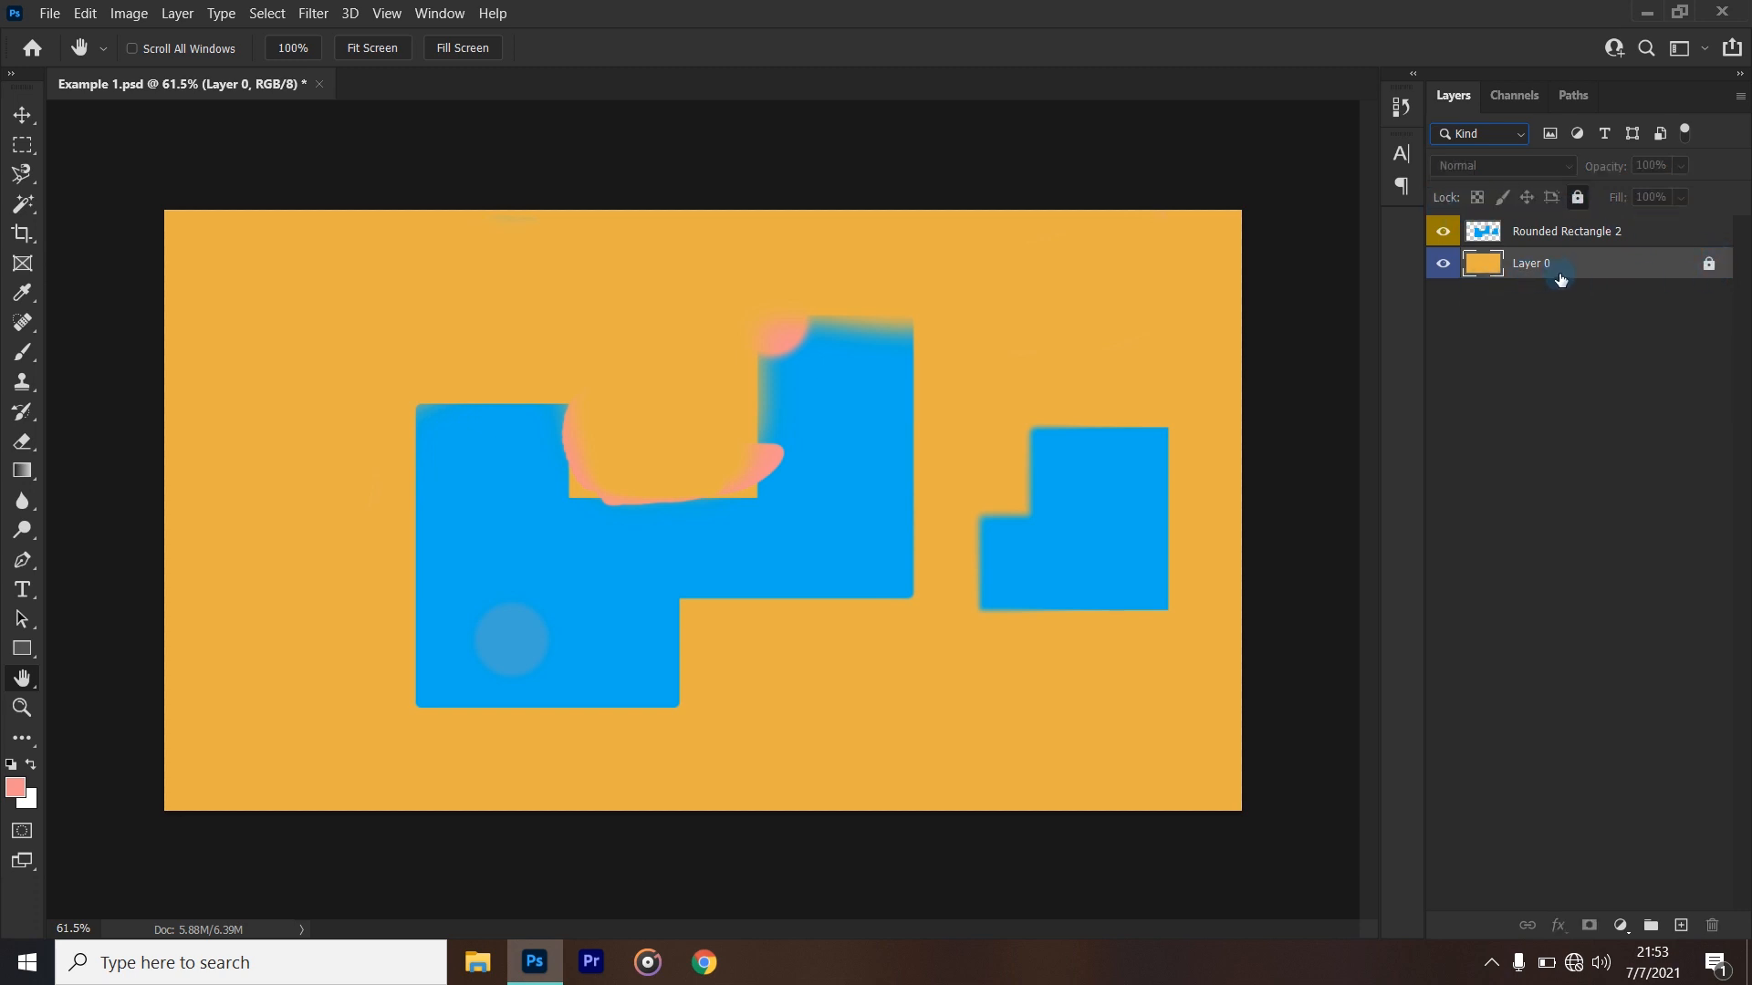
left_click(23, 115)
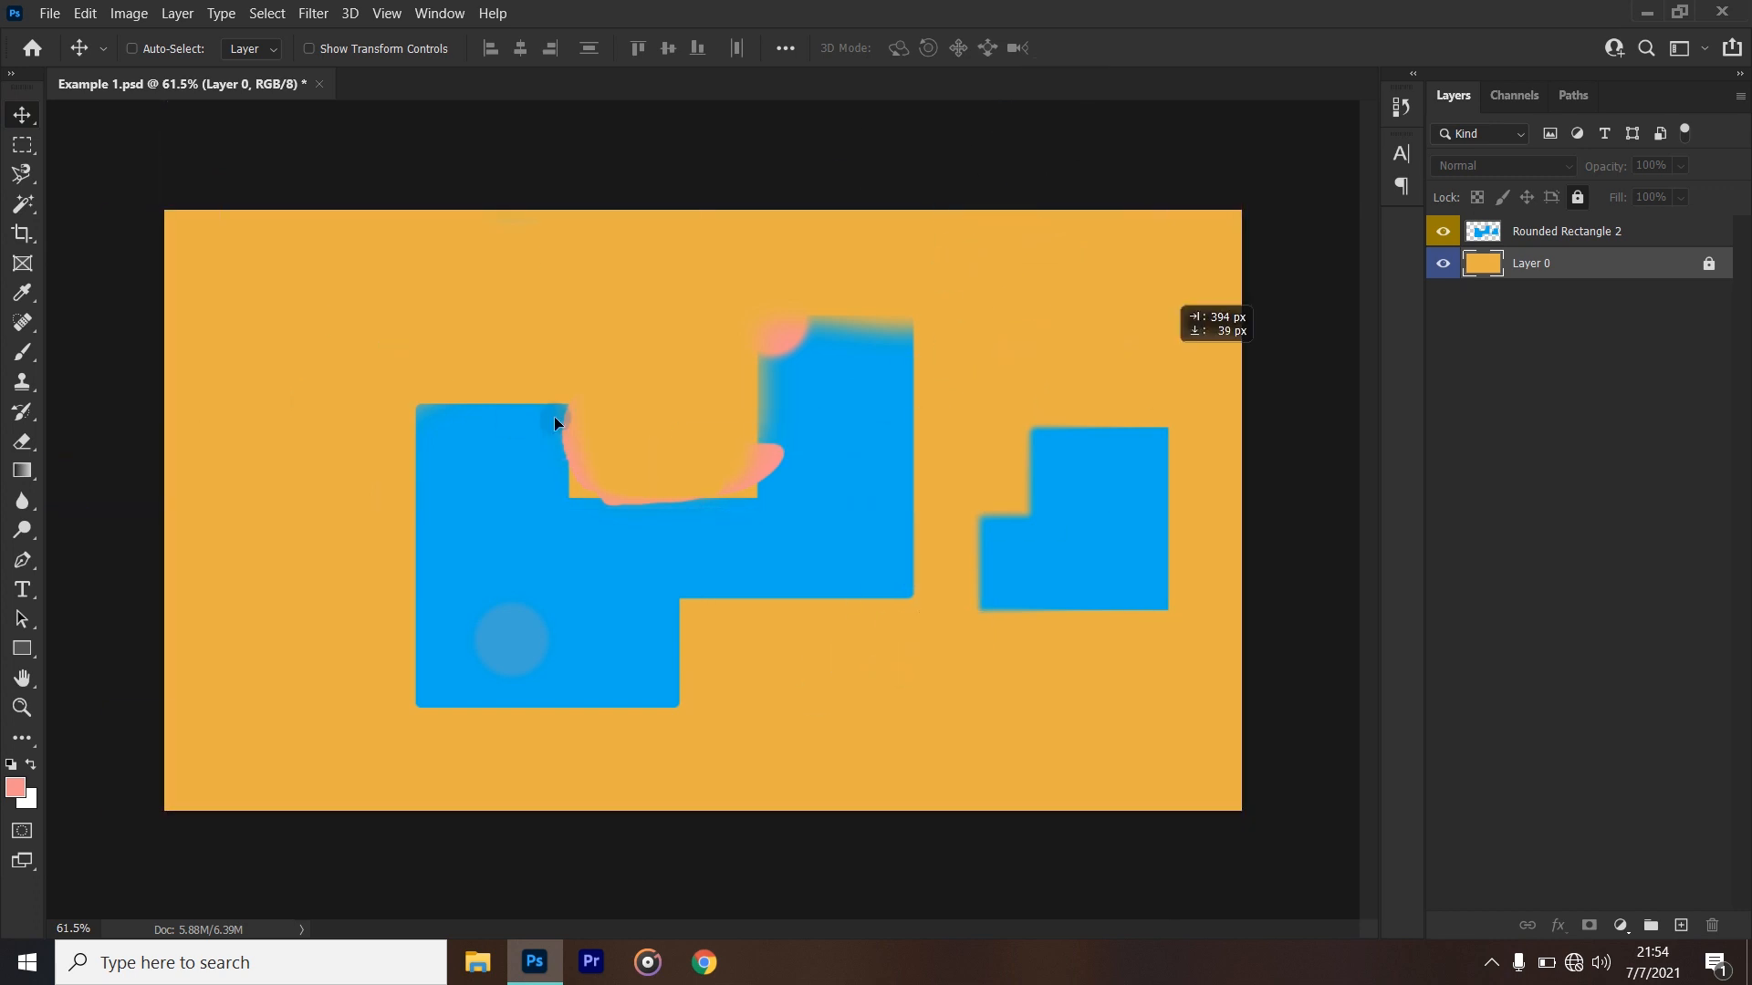
left_click(848, 369)
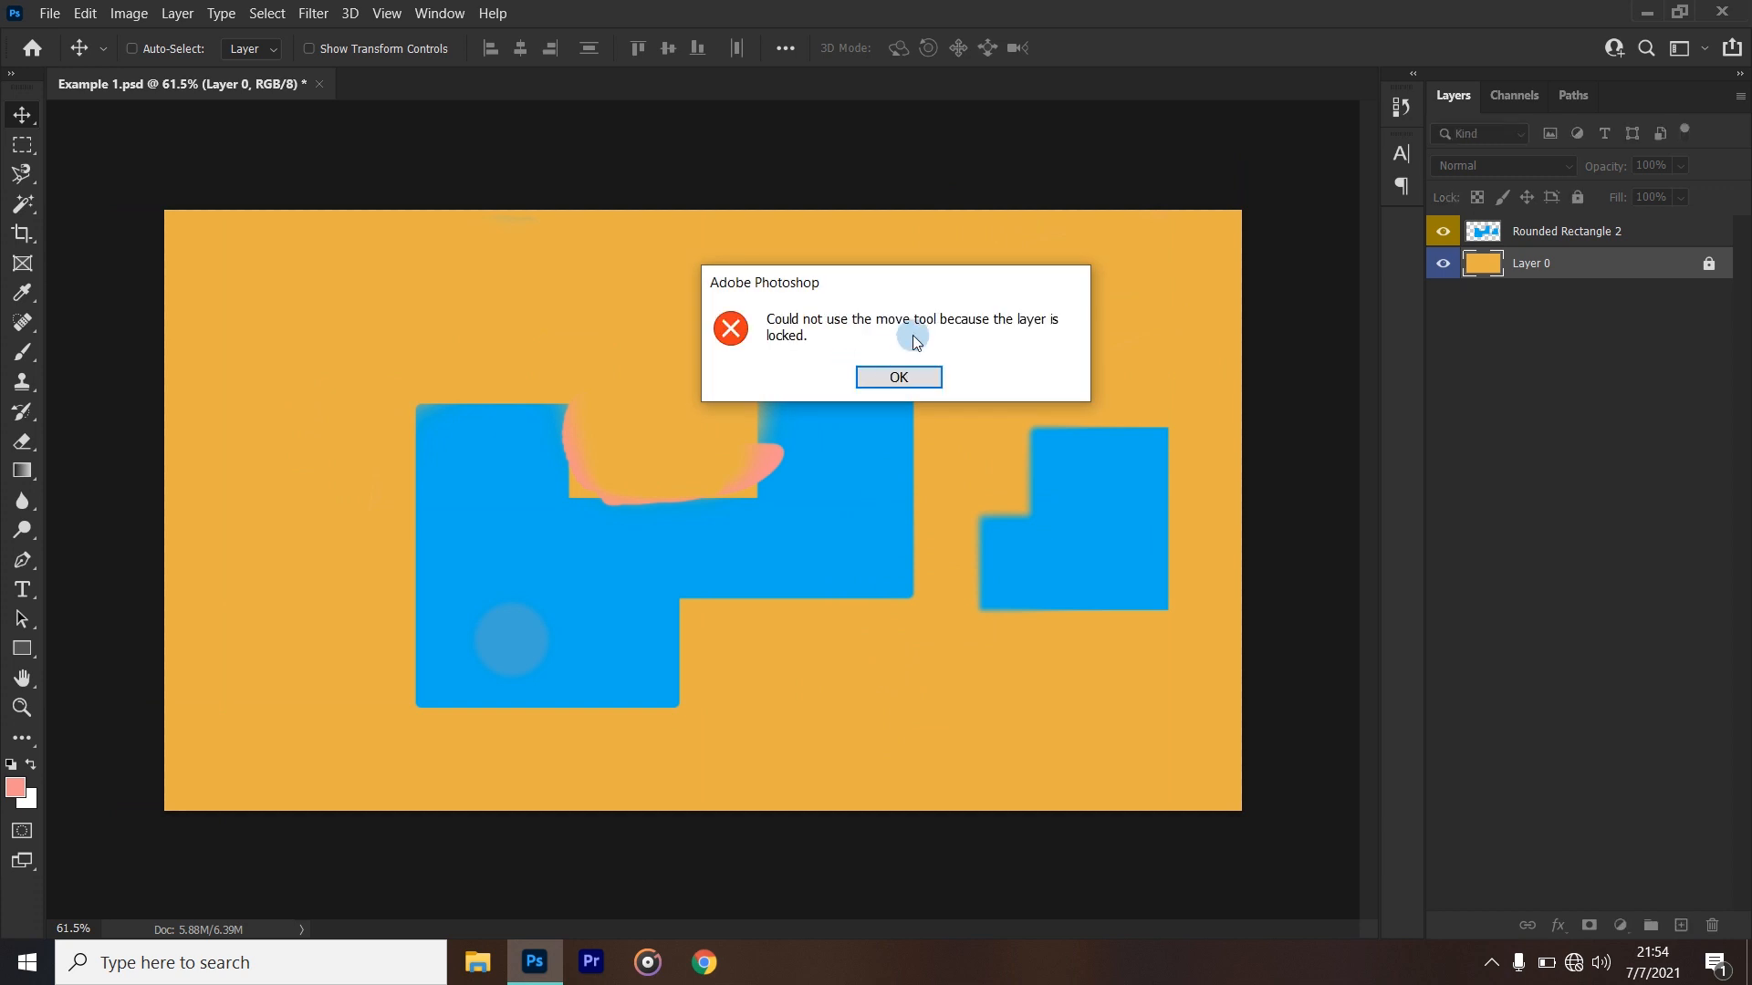
left_click(900, 379)
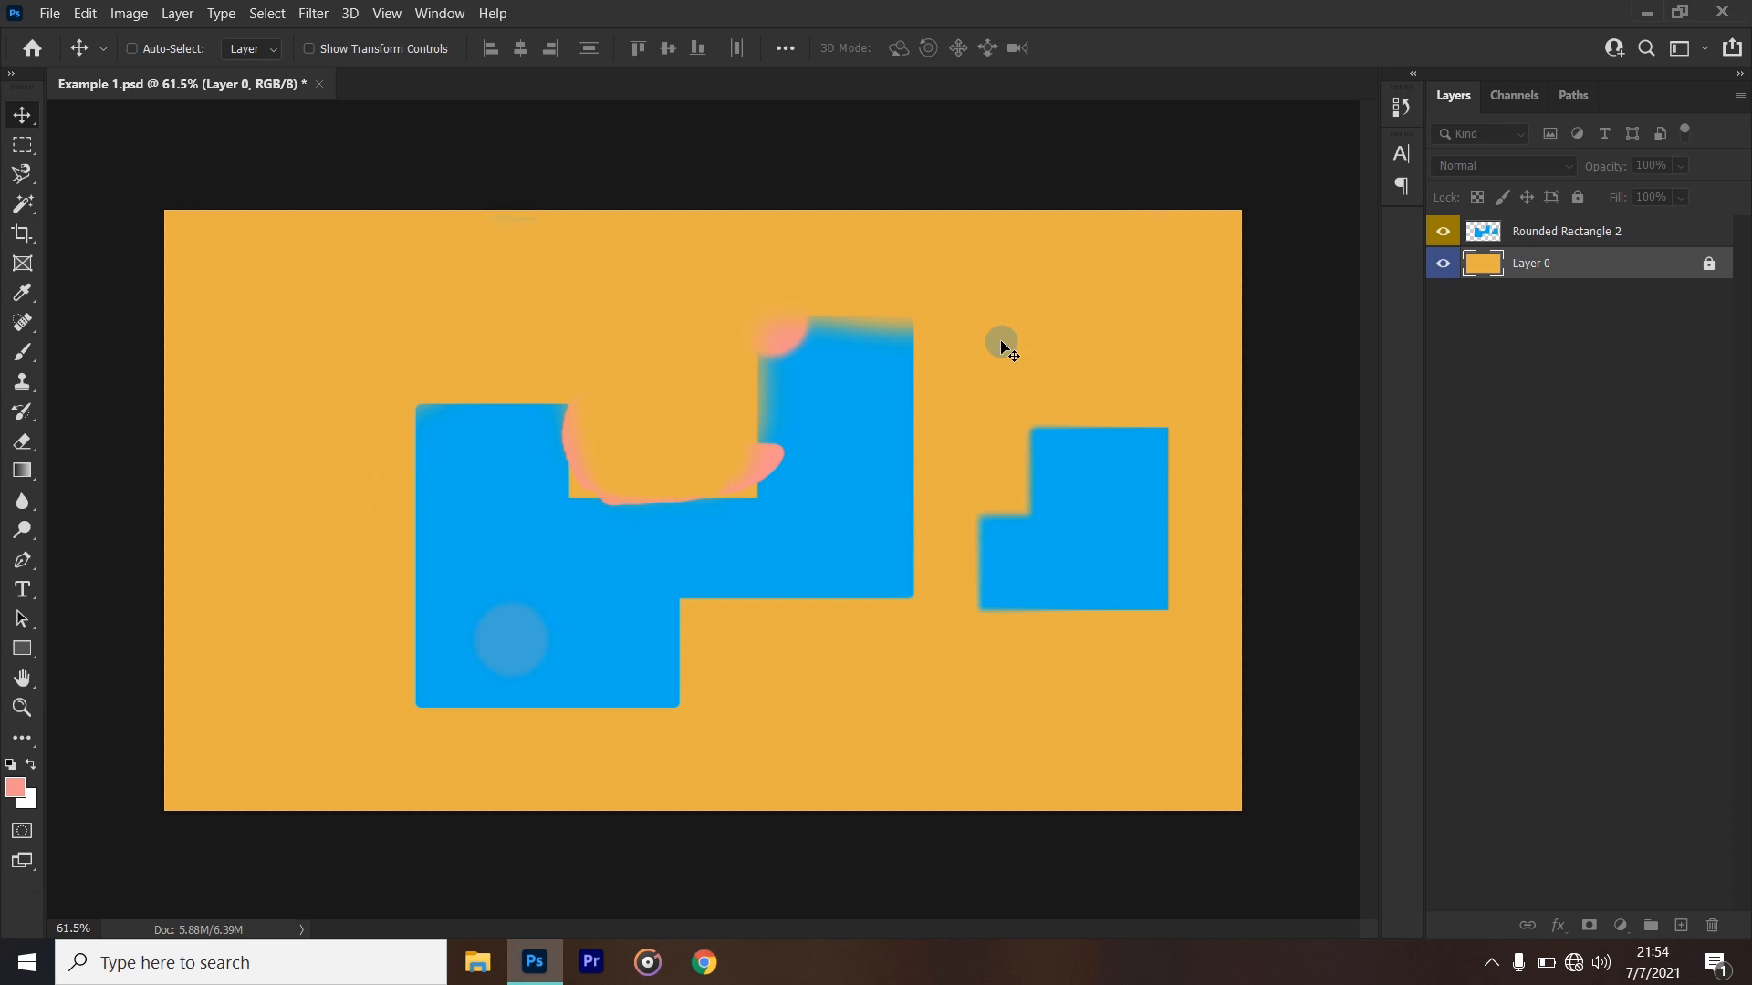
left_click(1709, 265)
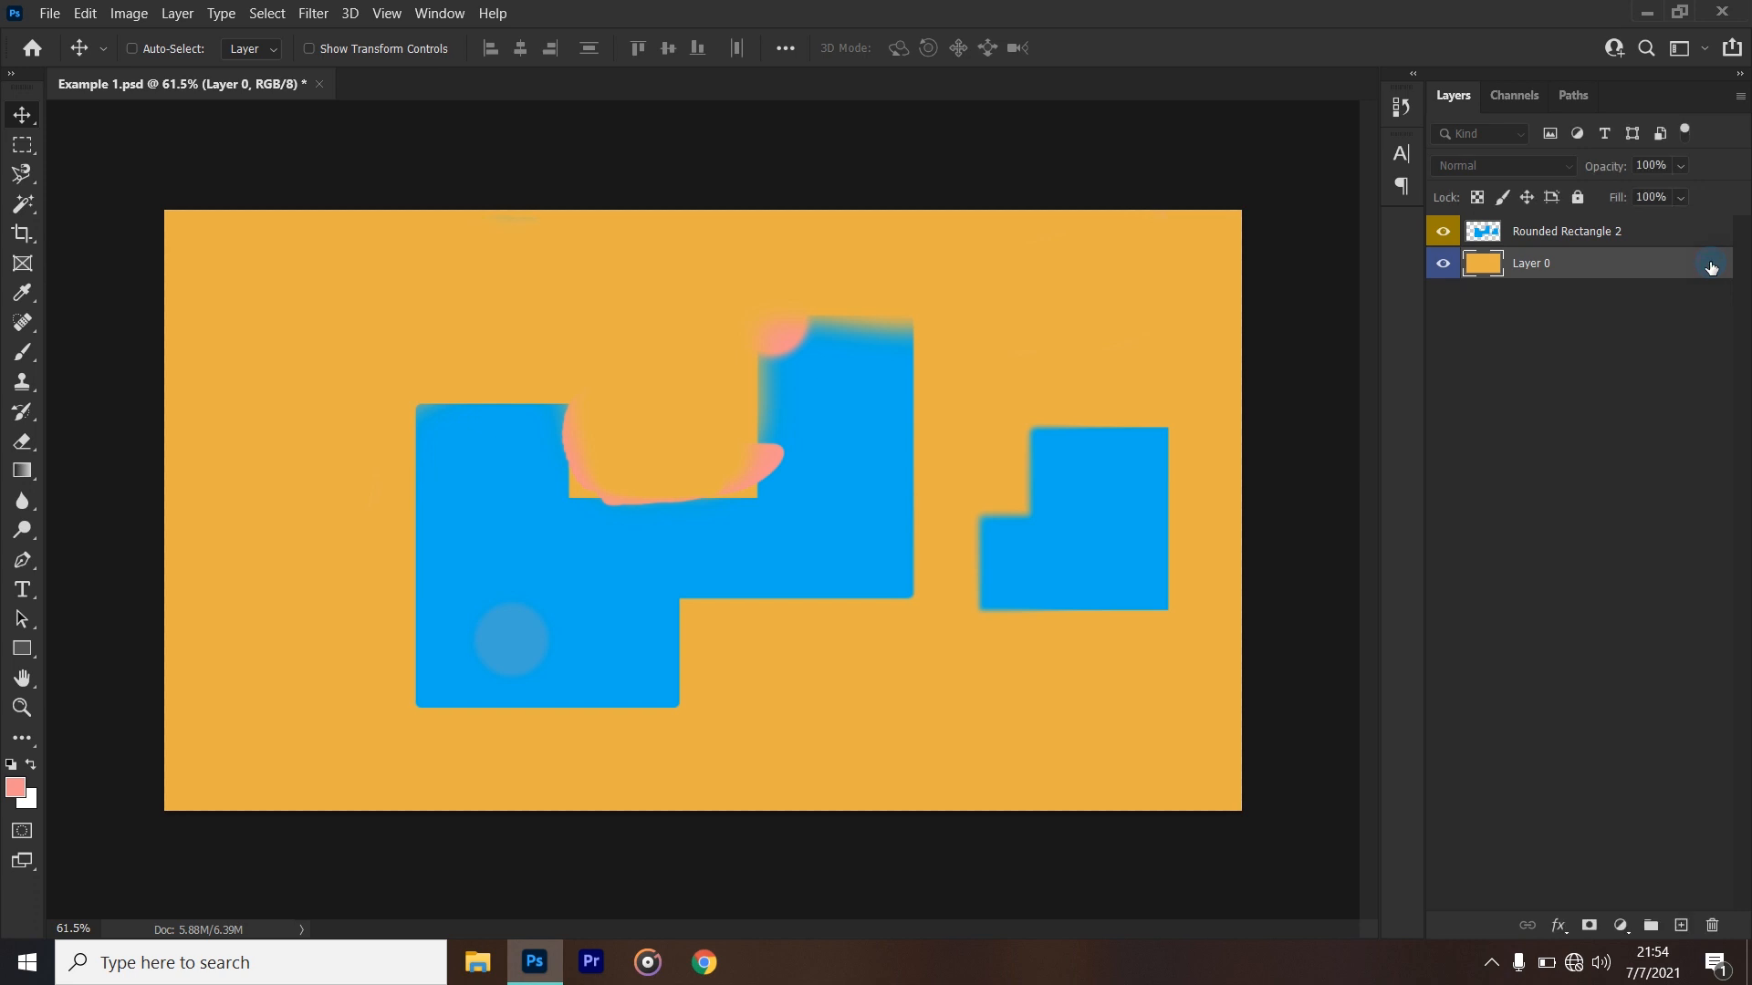
- Move the unlocked Layer 0 around the canvas with the Move tool and undo the moves
left_click_drag(1032, 266, 741, 586)
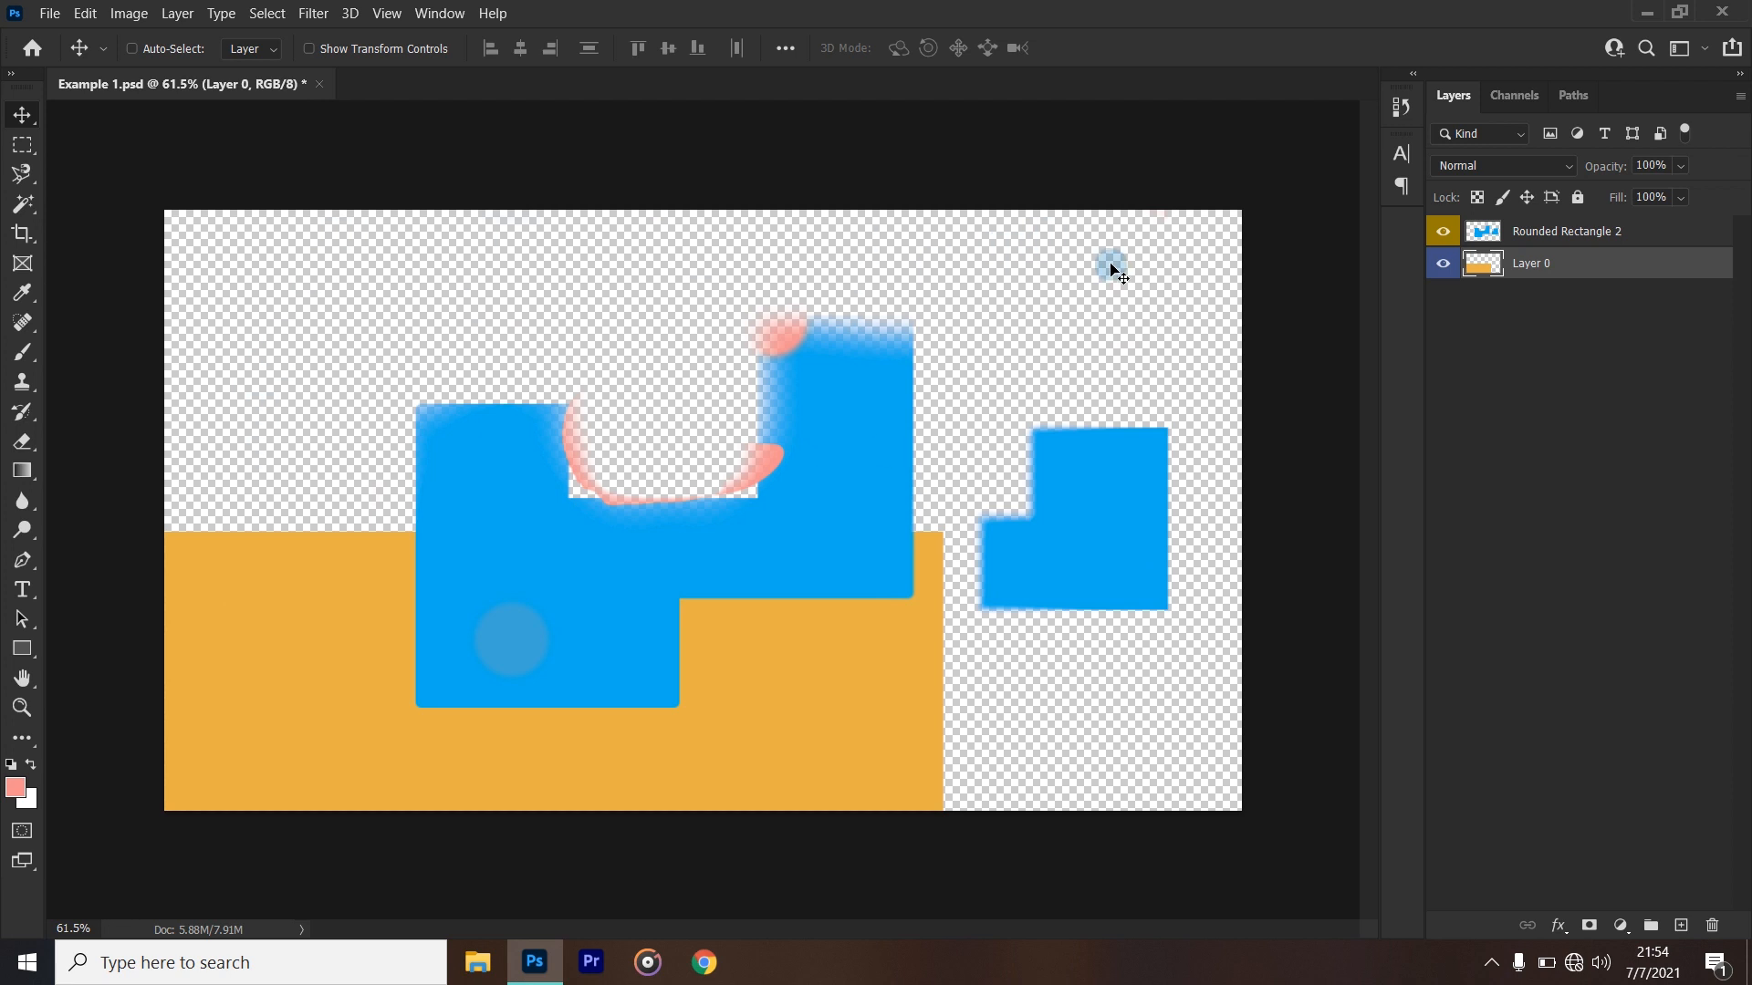
left_click_drag(807, 736, 1063, 462)
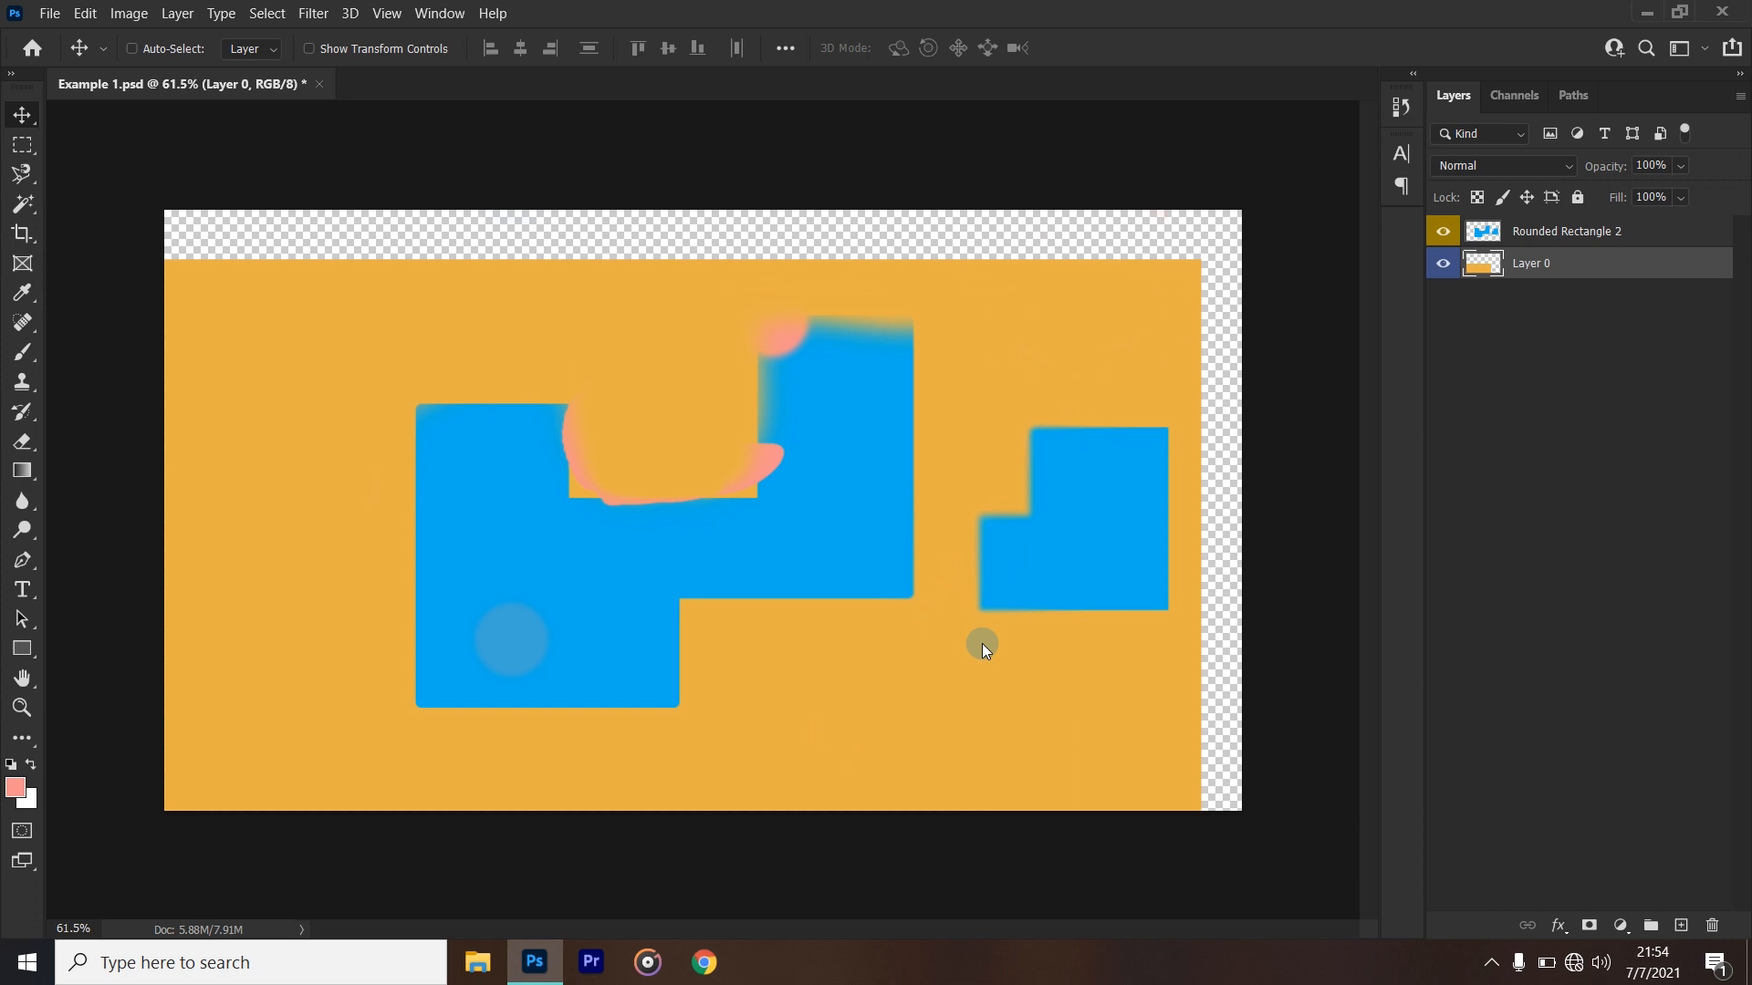
key("ctrl+z")
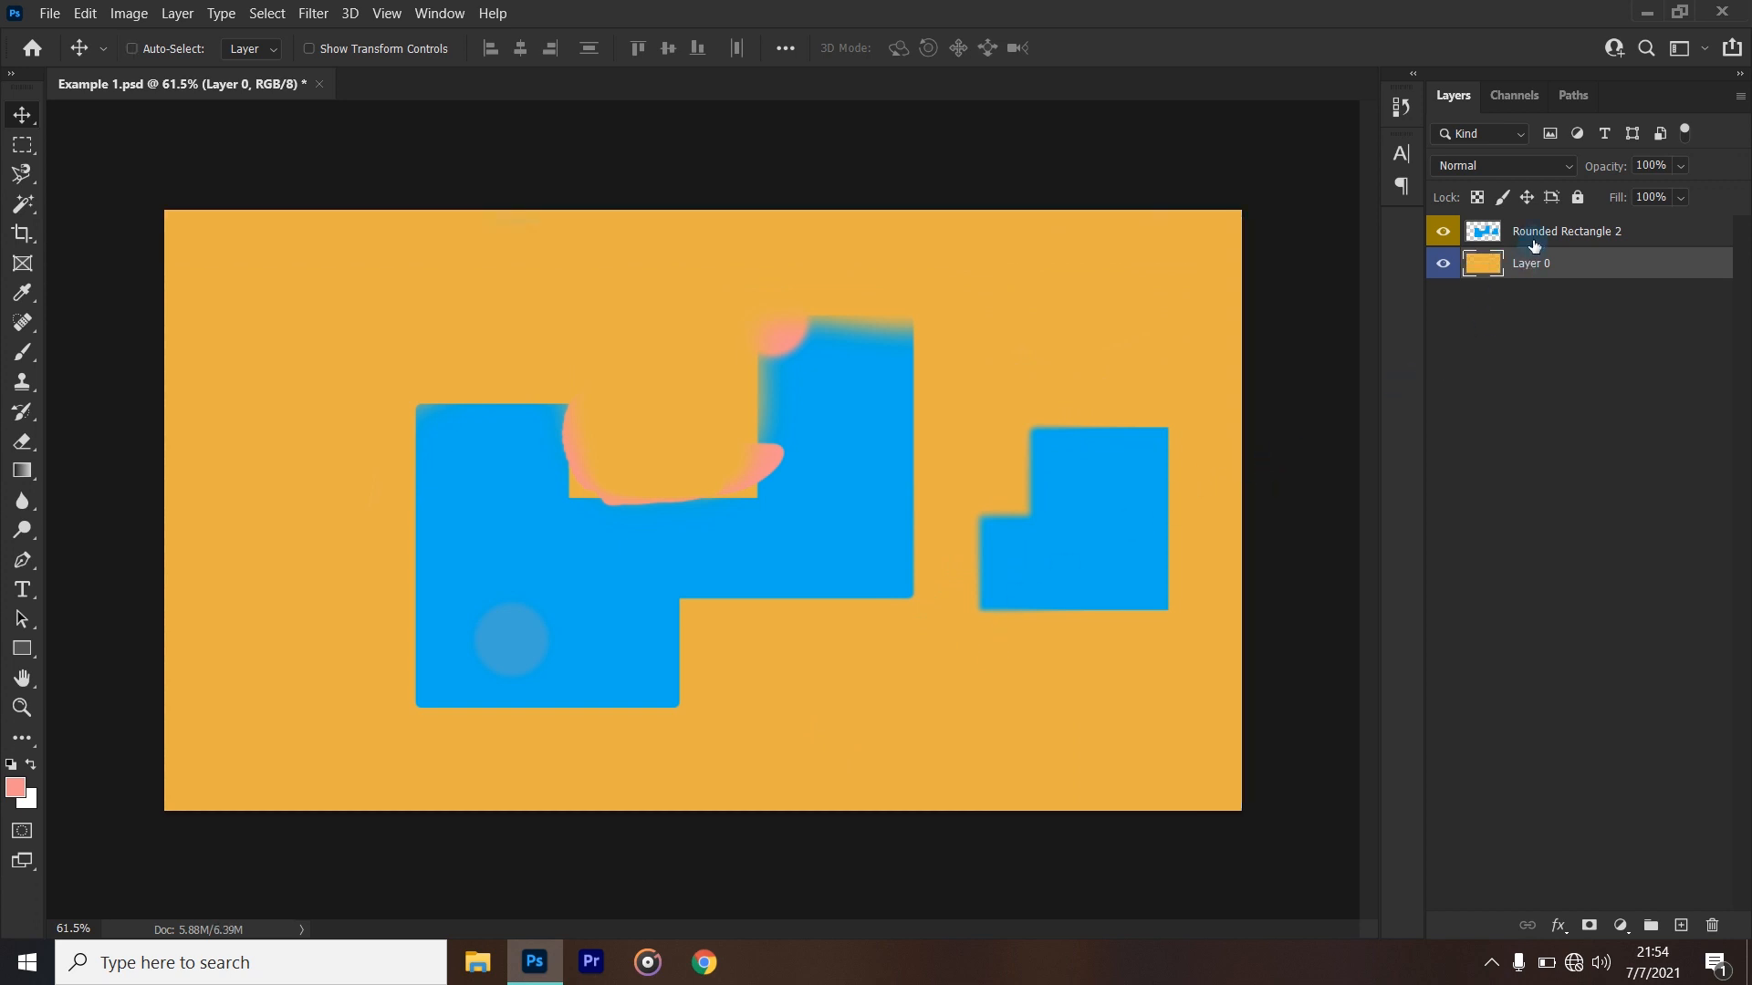
- Lower the opacity of the Rounded Rectangle 2 layer to about 28% and restore it to 100%
left_click(1533, 242)
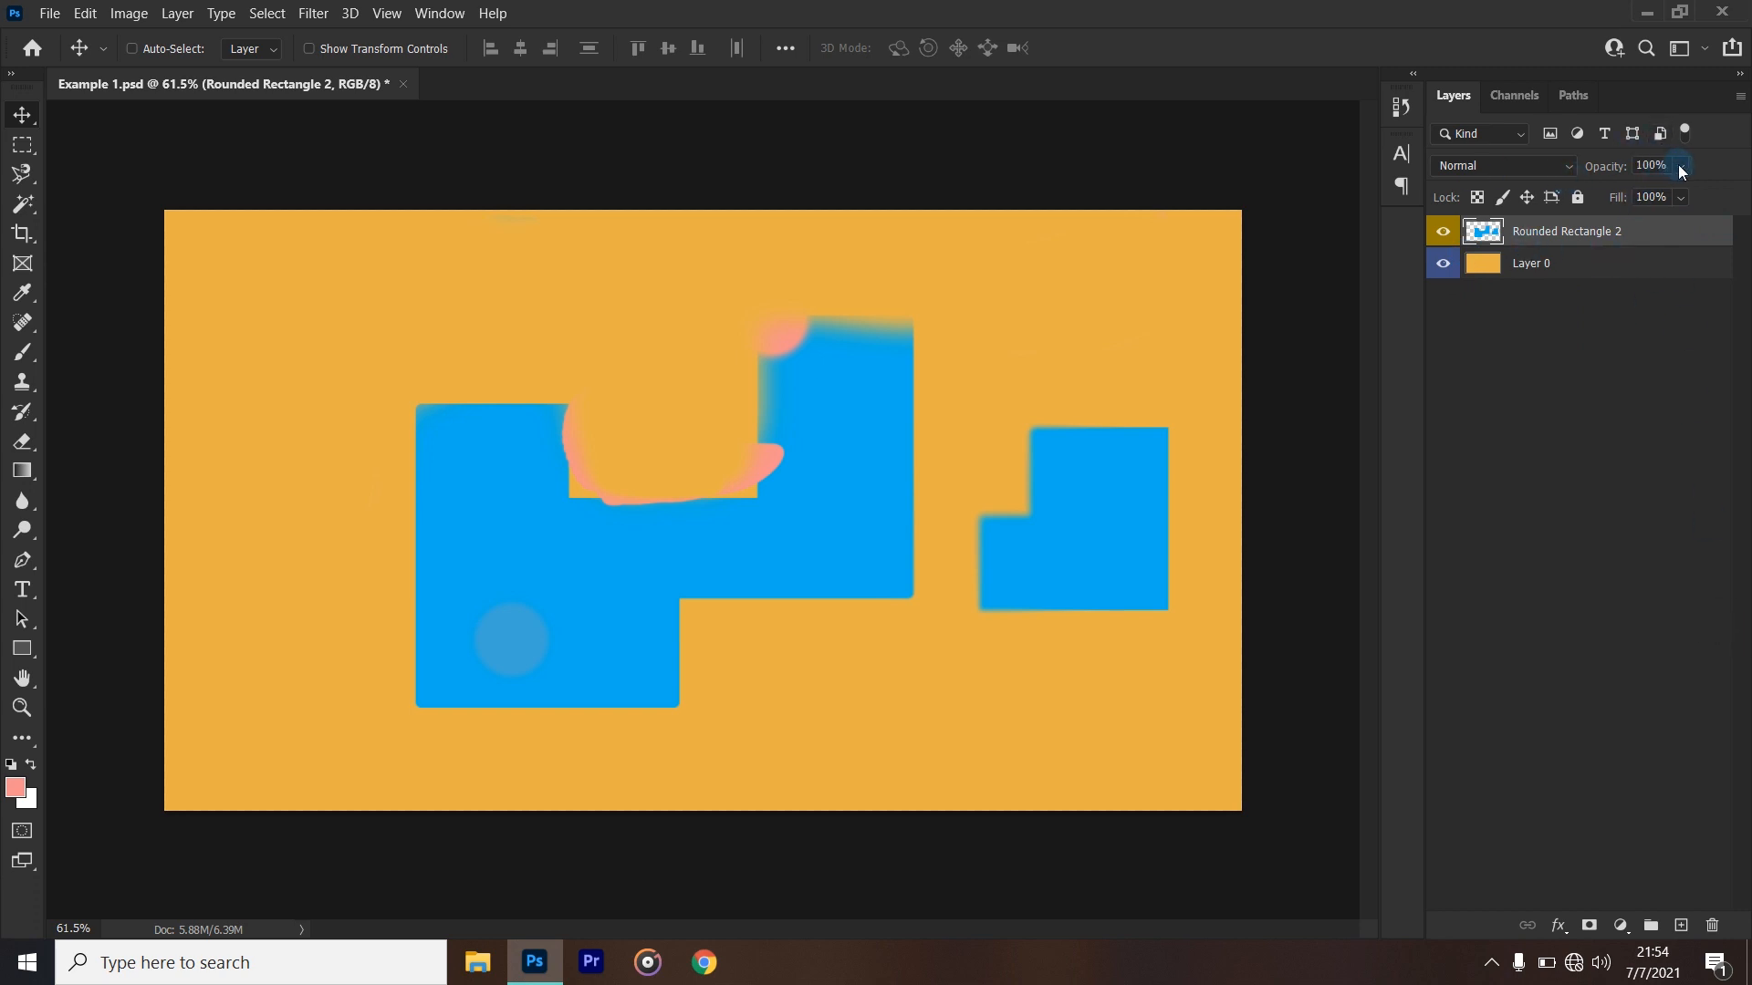
left_click(1680, 166)
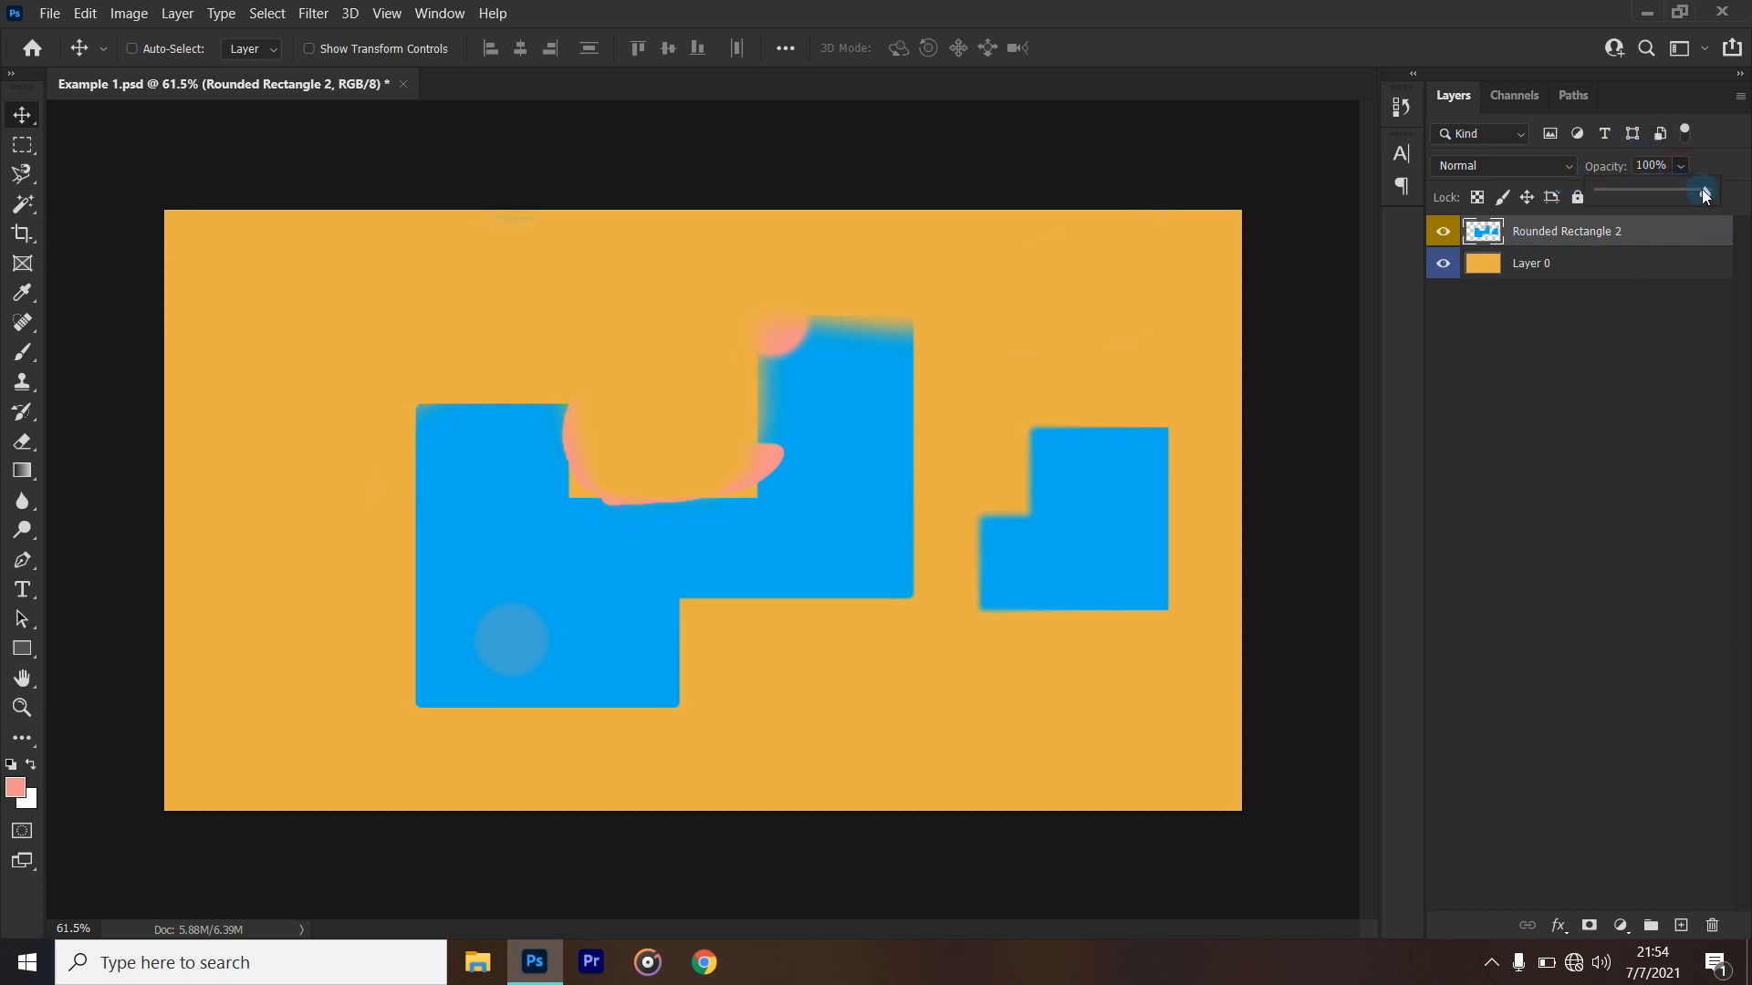
left_click_drag(1705, 194, 1701, 194)
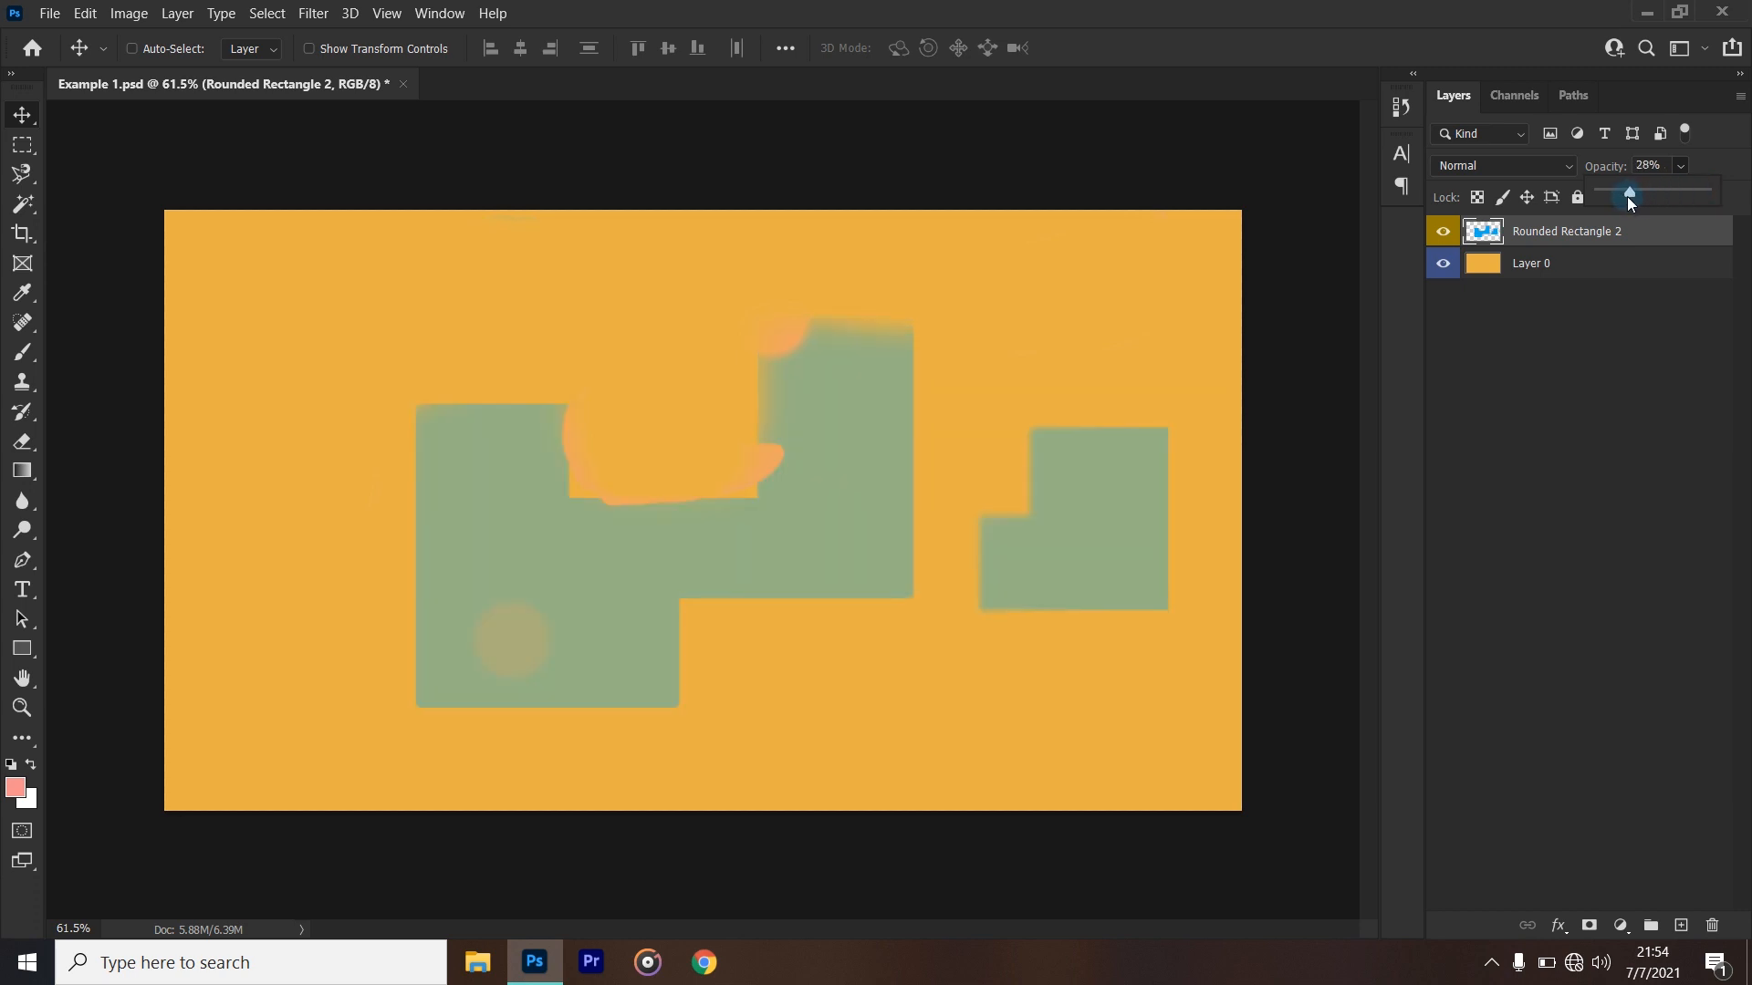
left_click_drag(1622, 195, 1746, 195)
left_click(1617, 421)
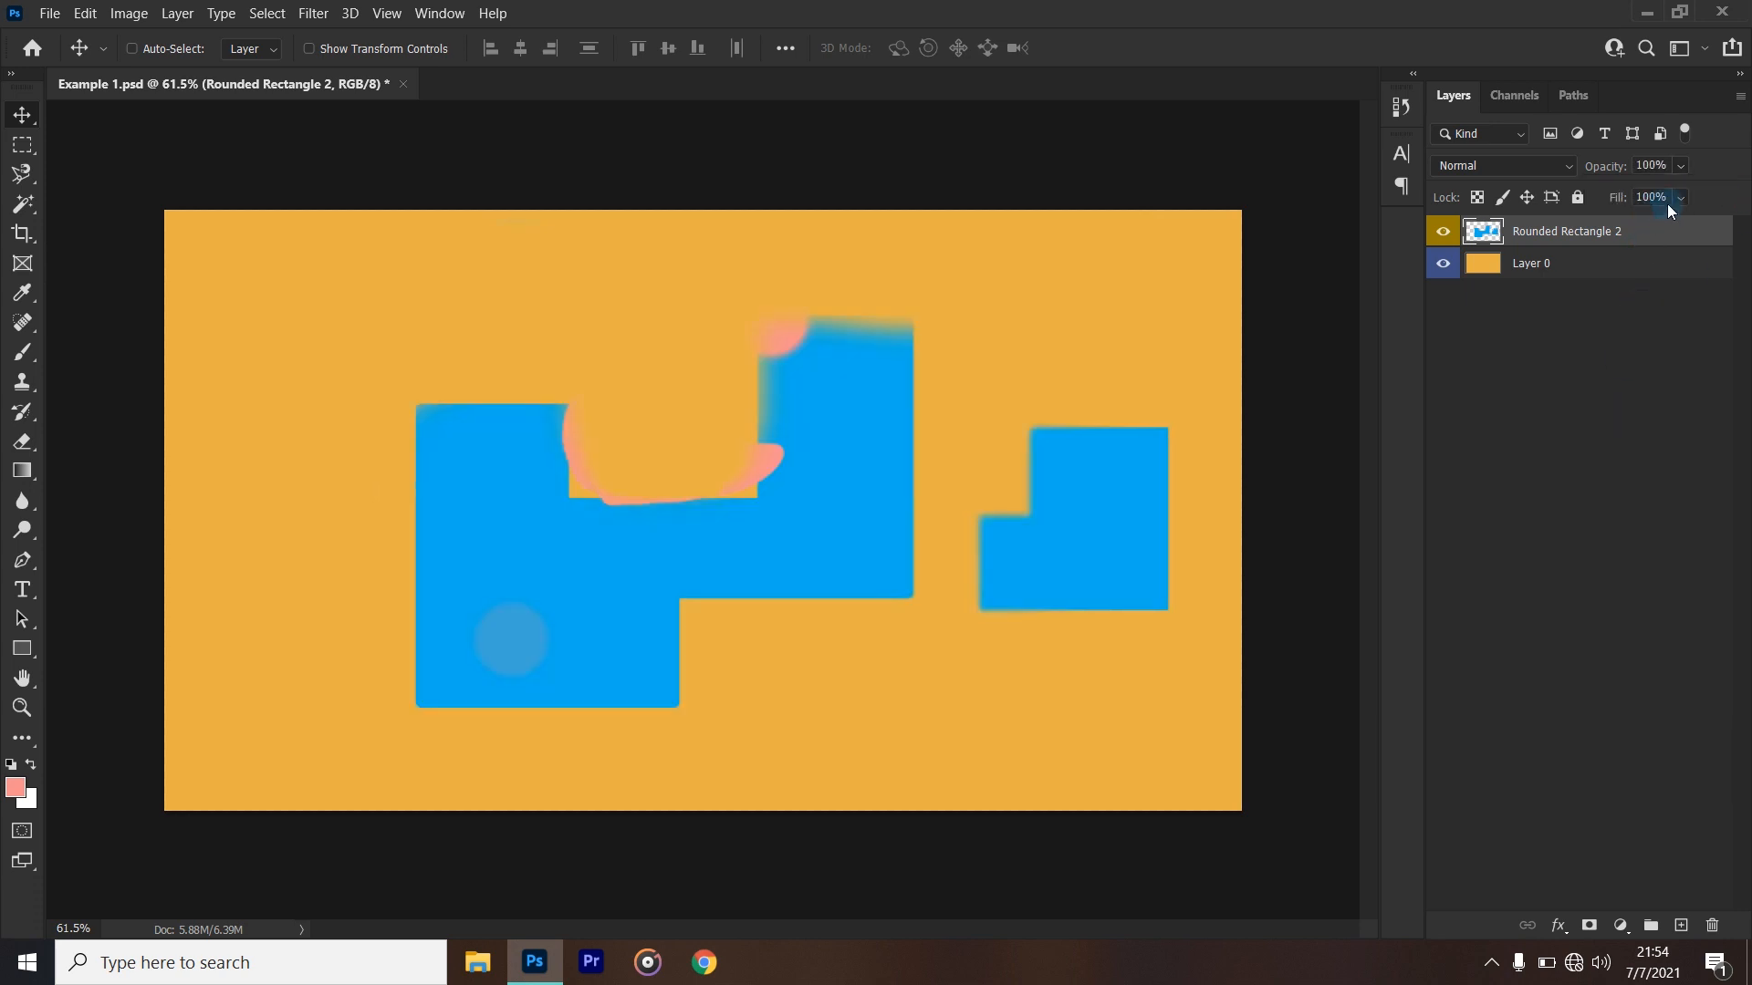
- Try out the Fill amount of the Rounded Rectangle 2 layer, return it to 100%, and reselect the layer
left_click(1683, 198)
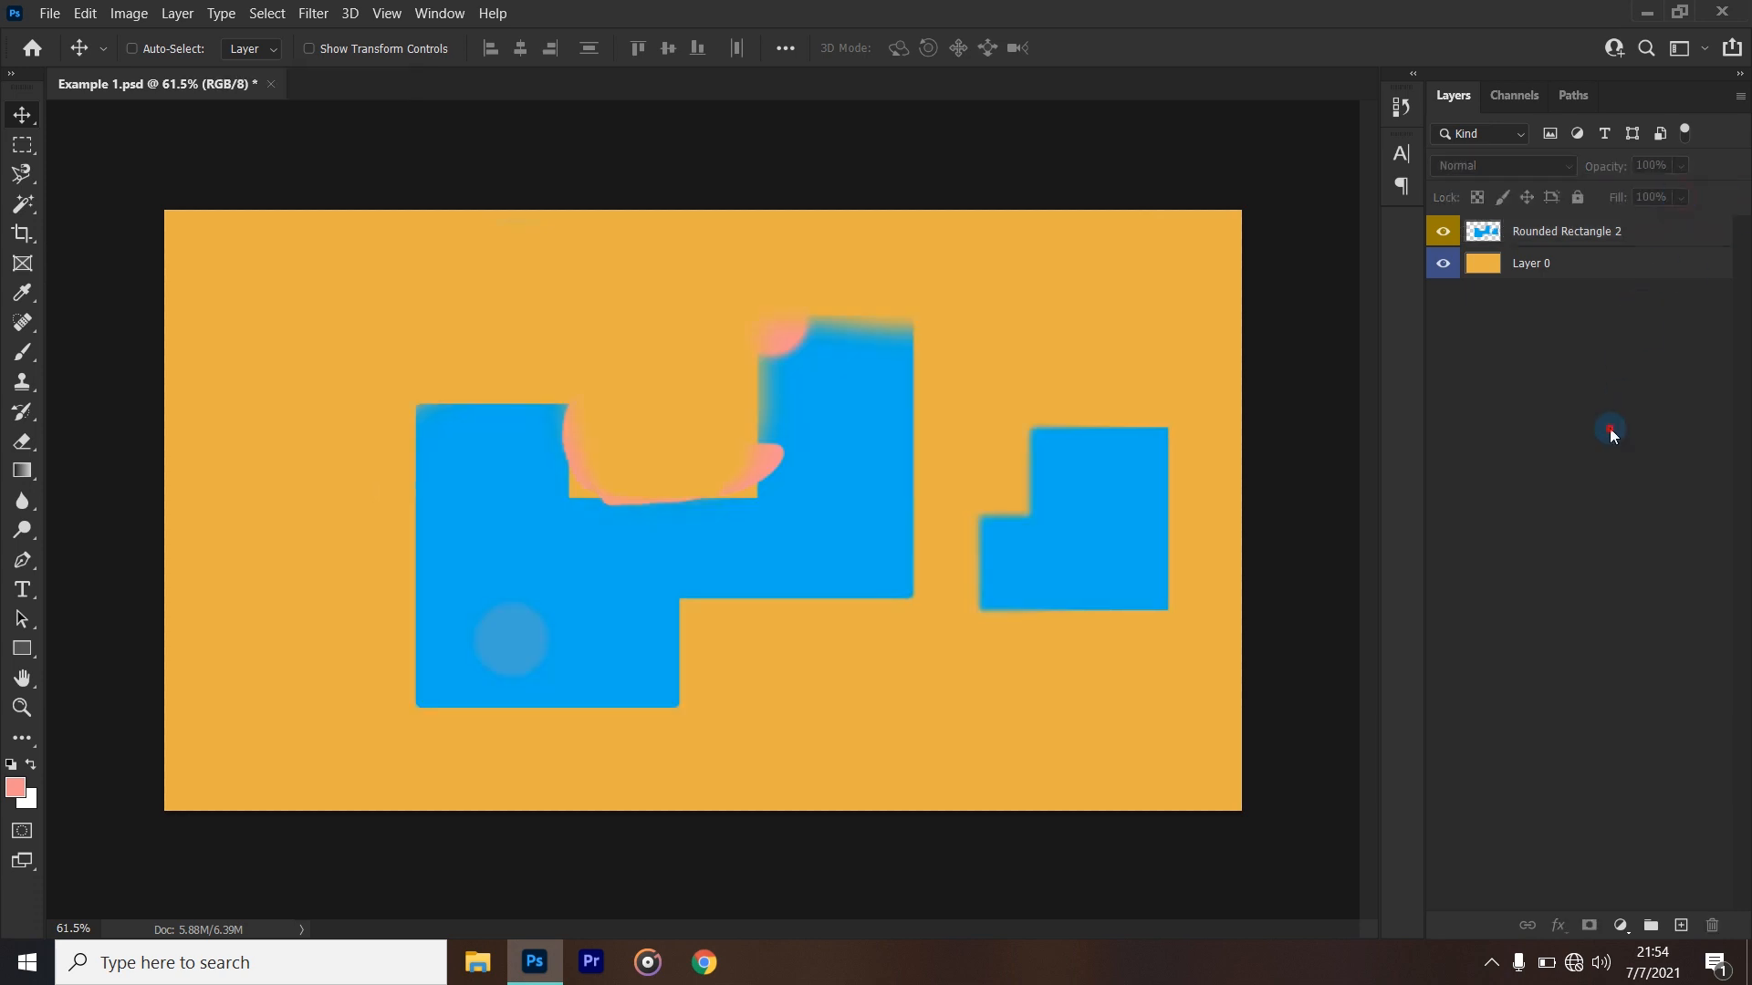
left_click(1597, 233)
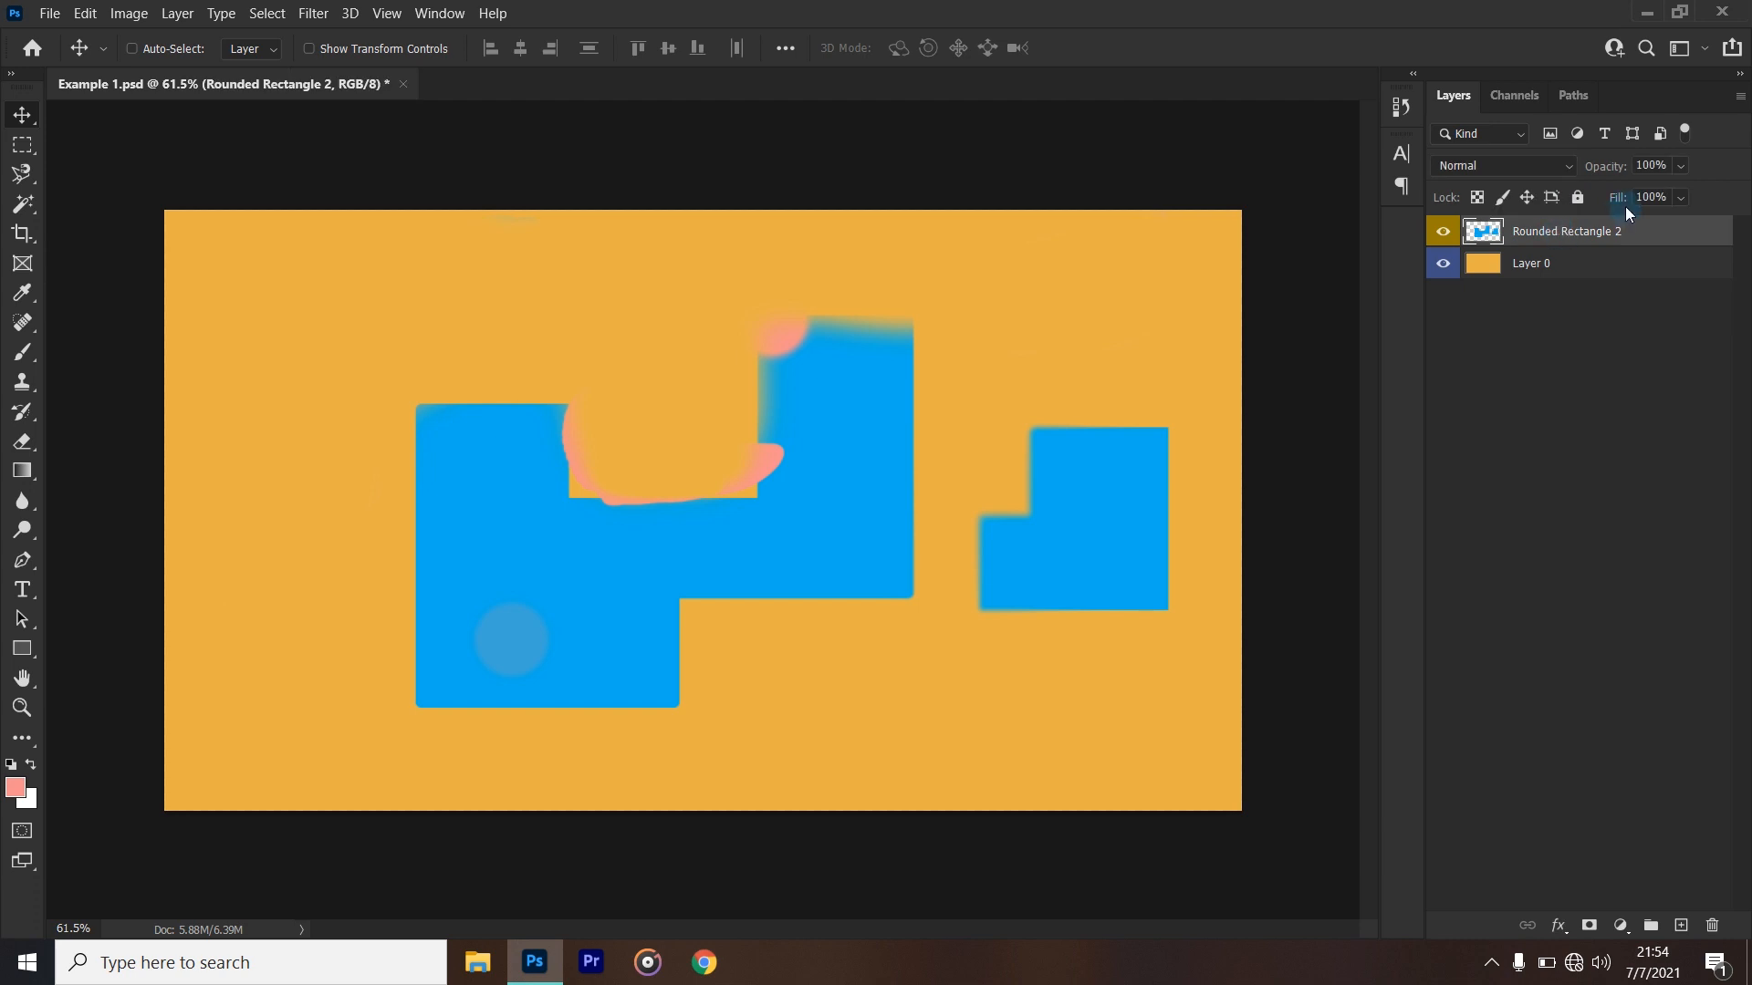
left_click(1681, 197)
left_click_drag(1670, 235, 1736, 233)
left_click(1668, 397)
left_click(1624, 300)
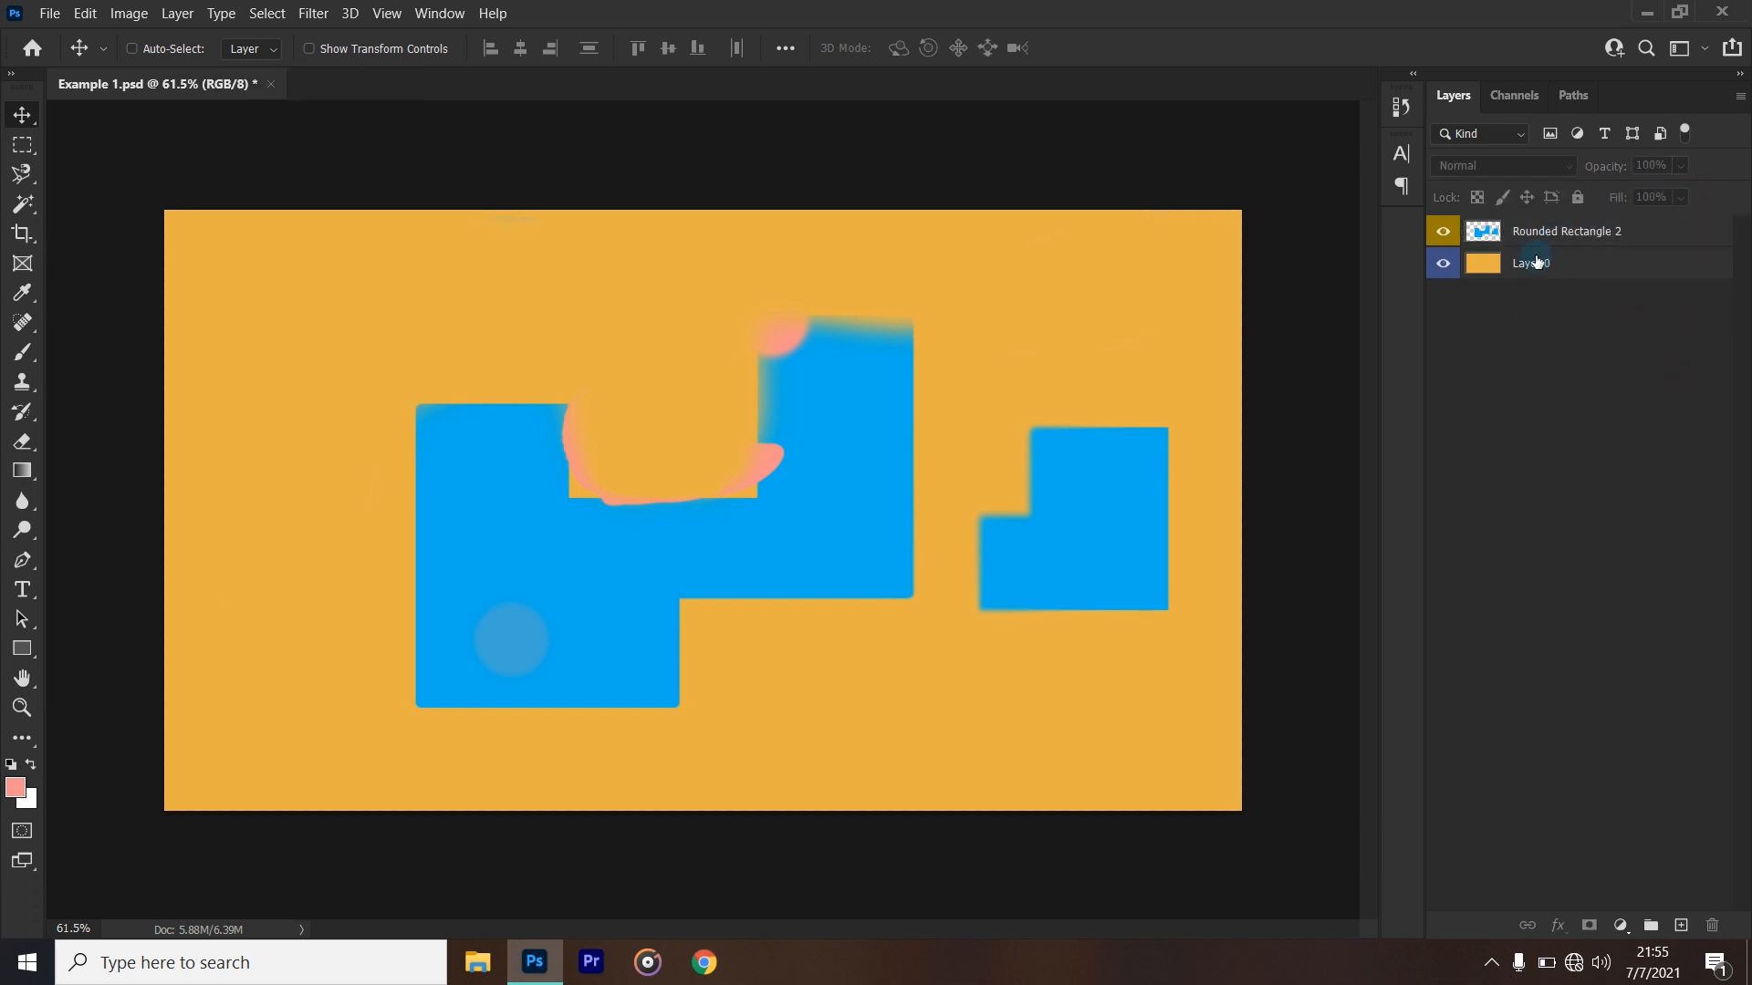
left_click(1556, 234)
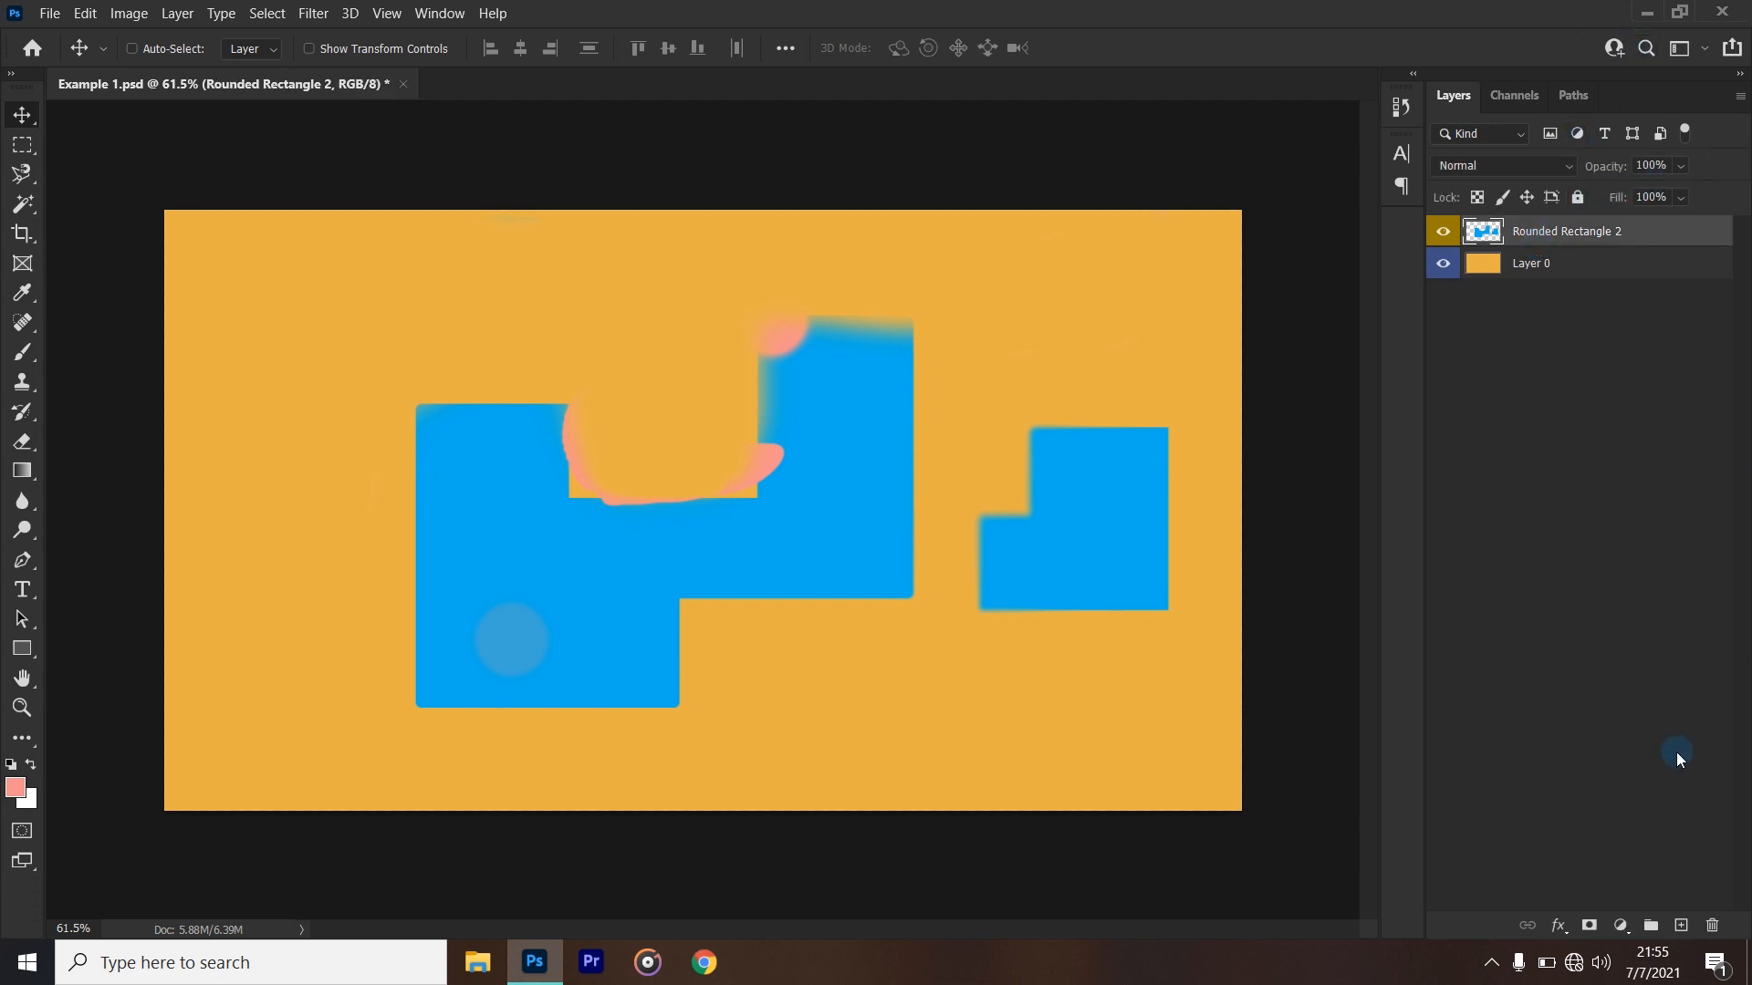
- Try out the opacity of Layer 0, return it to 100%, and deselect the layer
left_click(1596, 266)
left_click(1681, 166)
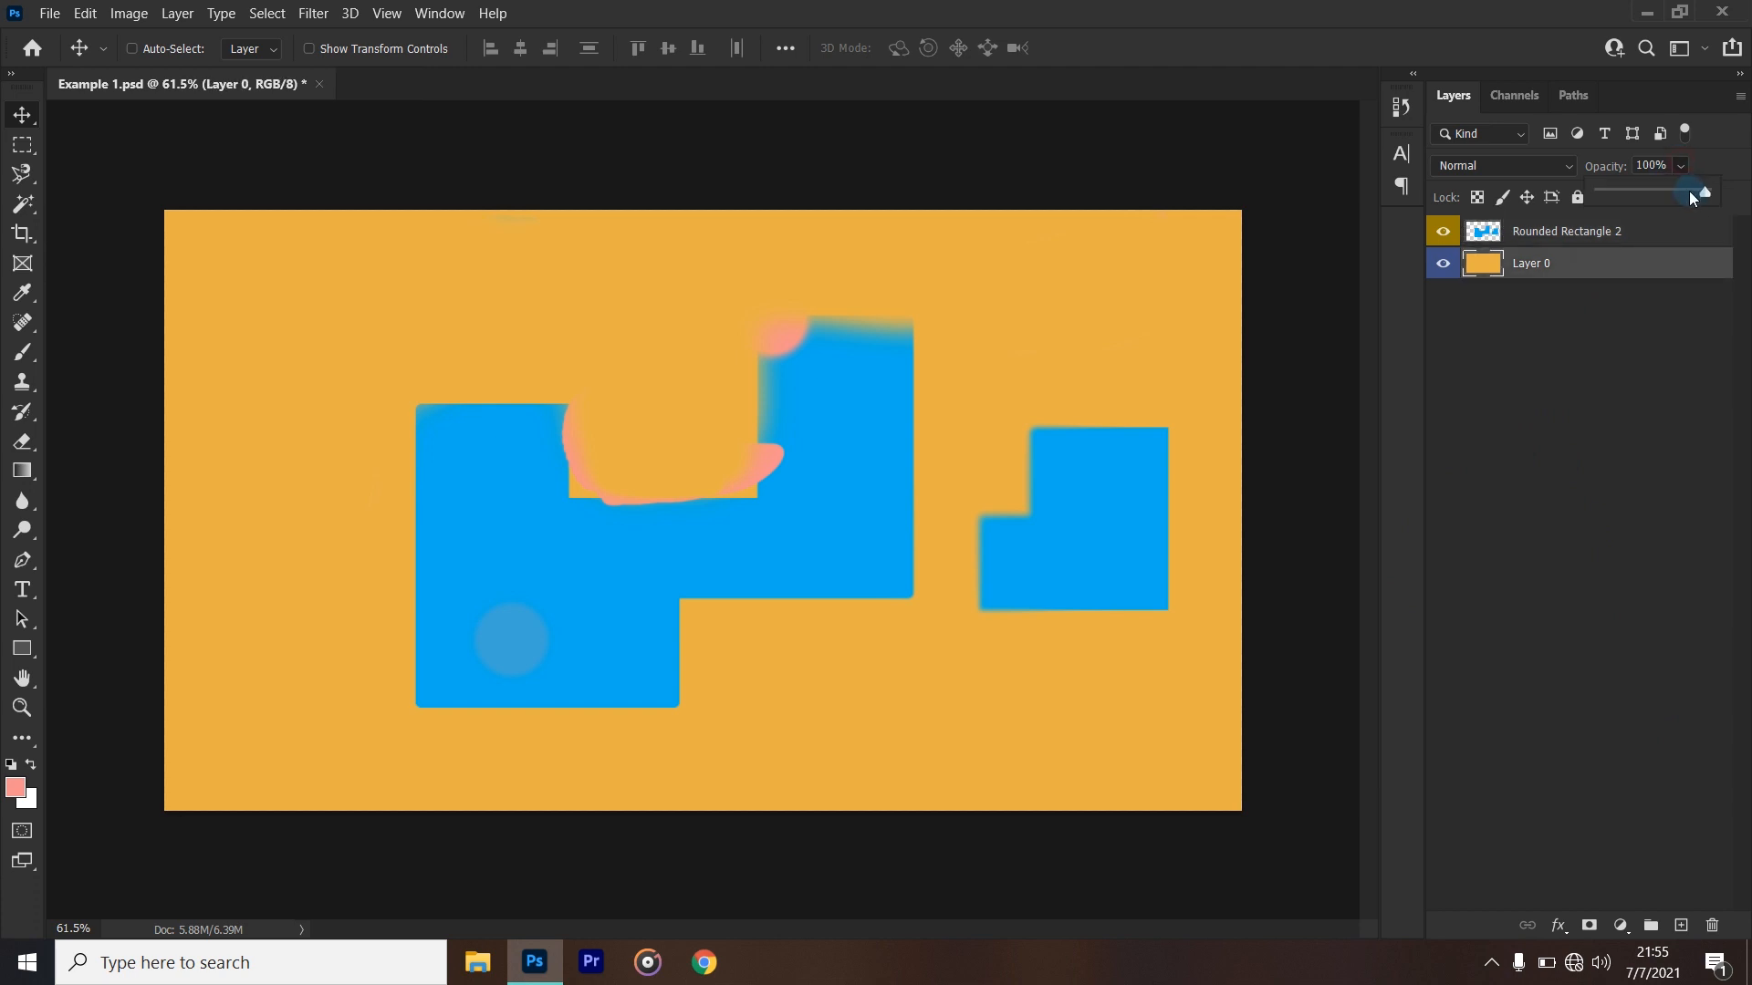
left_click_drag(1702, 204, 1749, 204)
left_click(1638, 402)
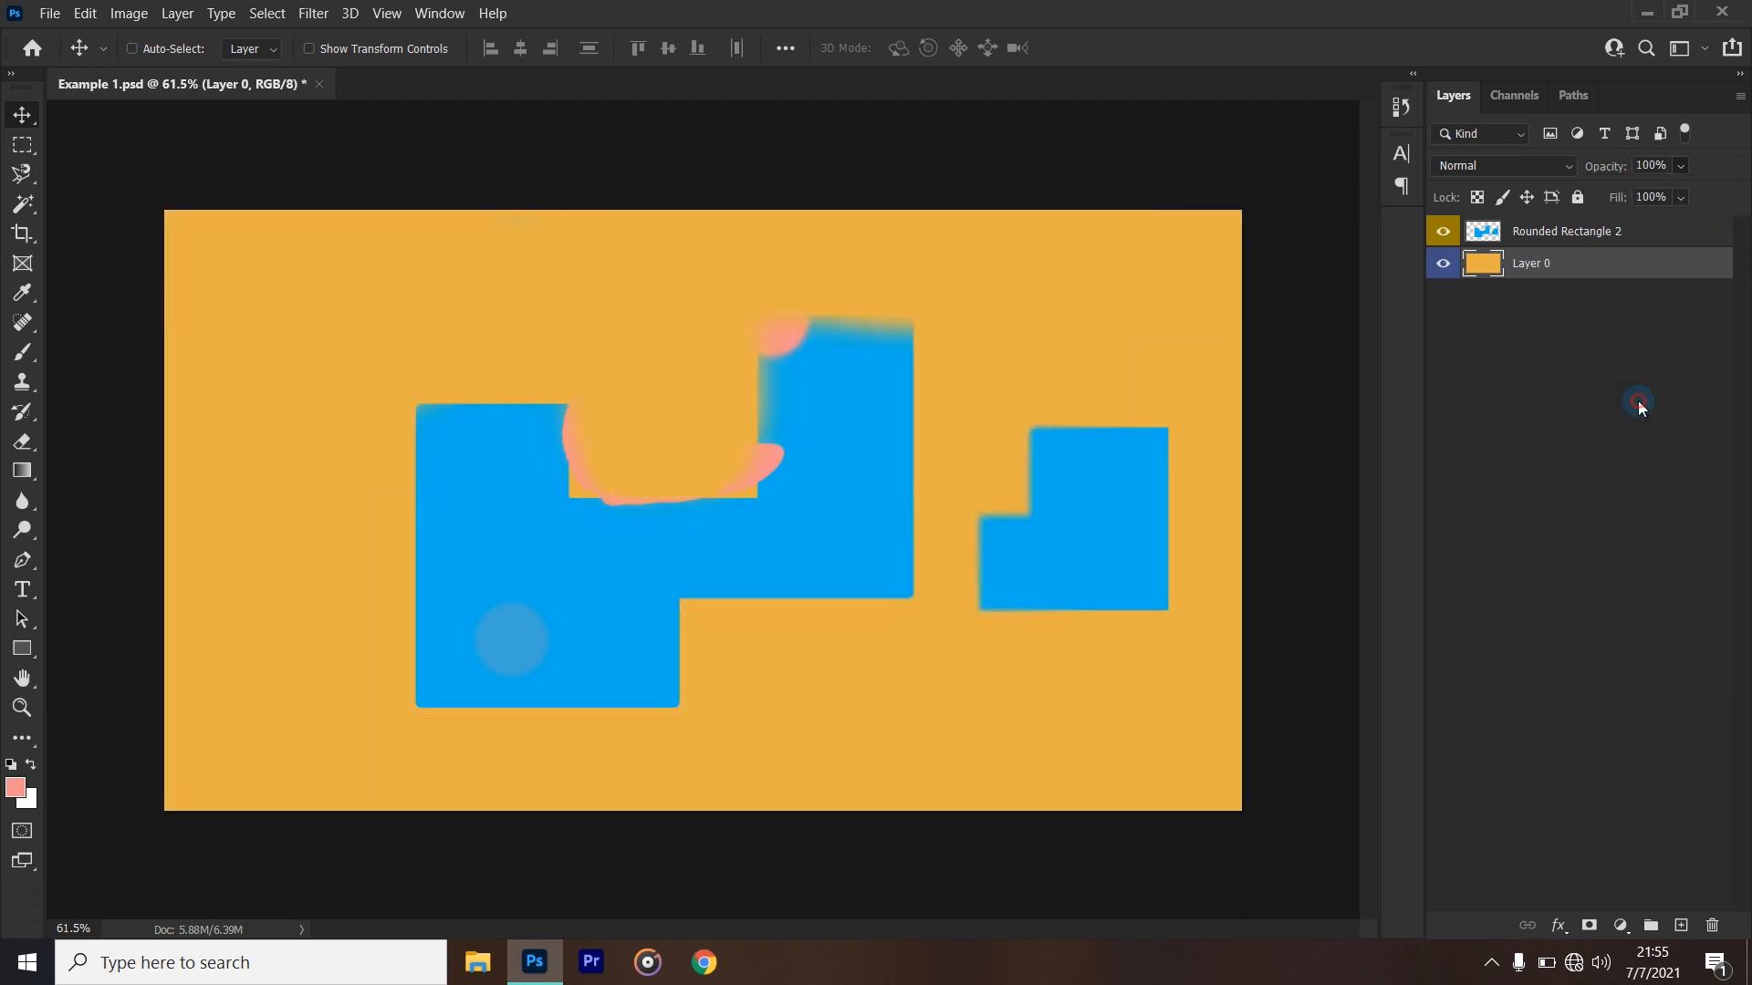
- Select Layer 0, shift it slightly upward with the Move tool, and undo the move
left_click(1613, 234)
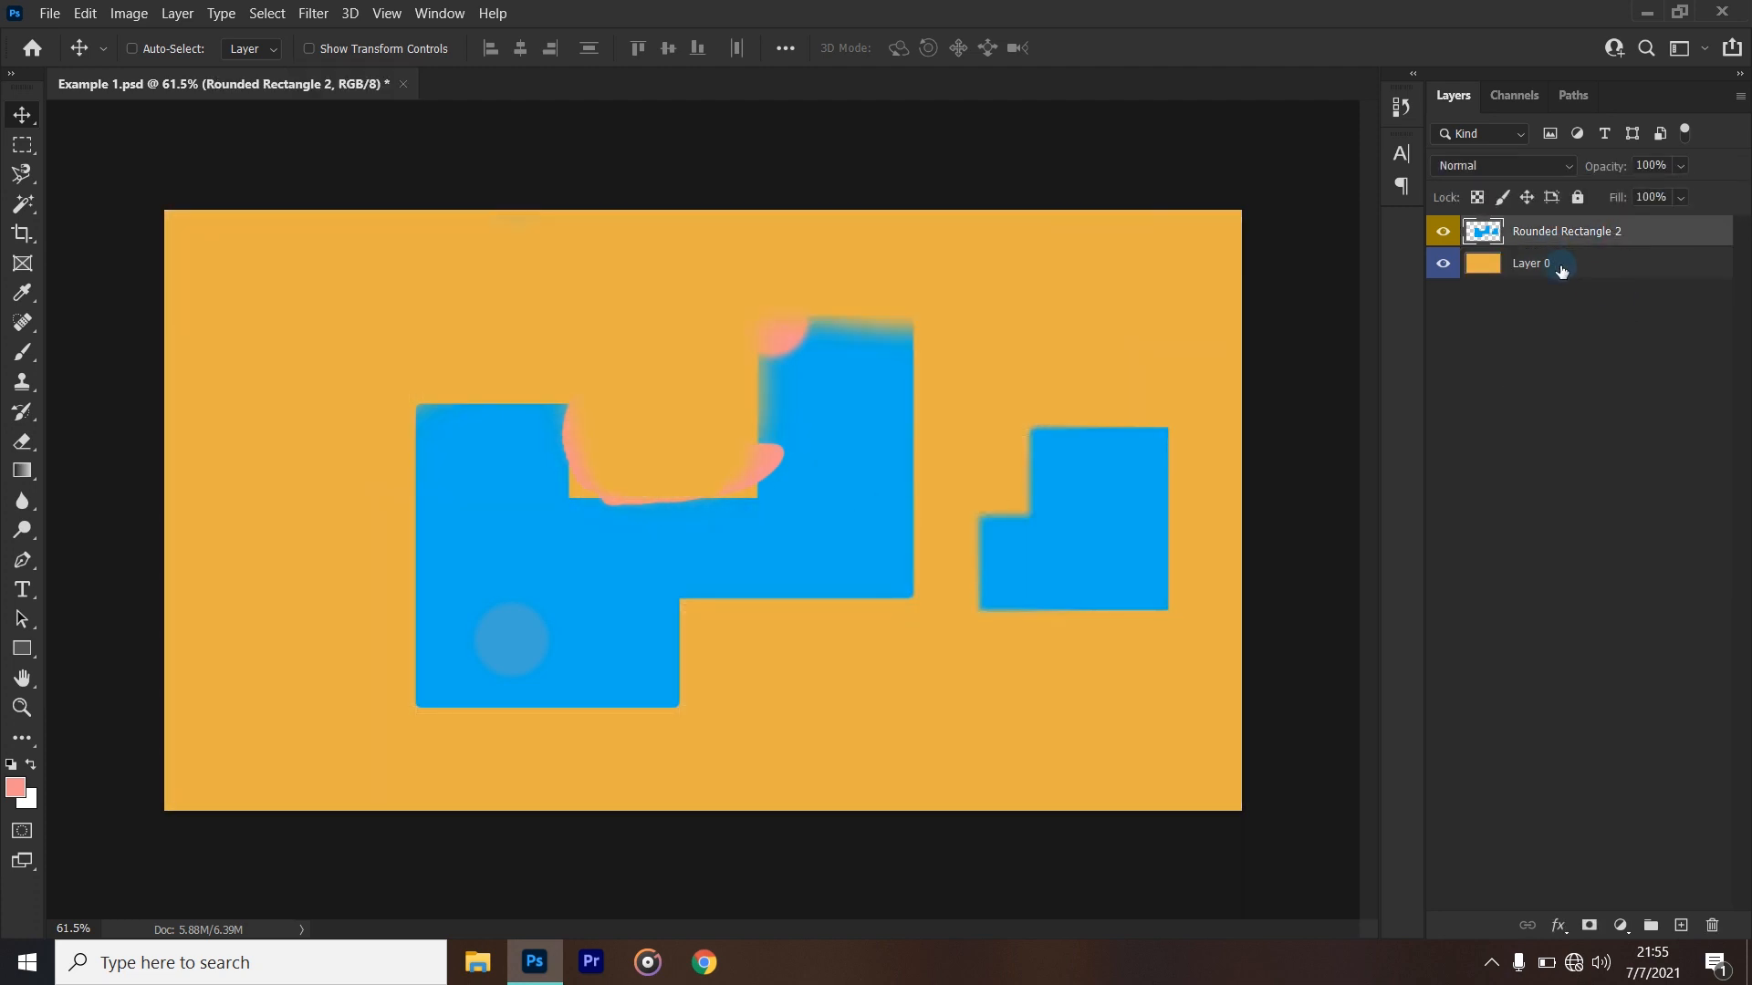
left_click(1556, 267)
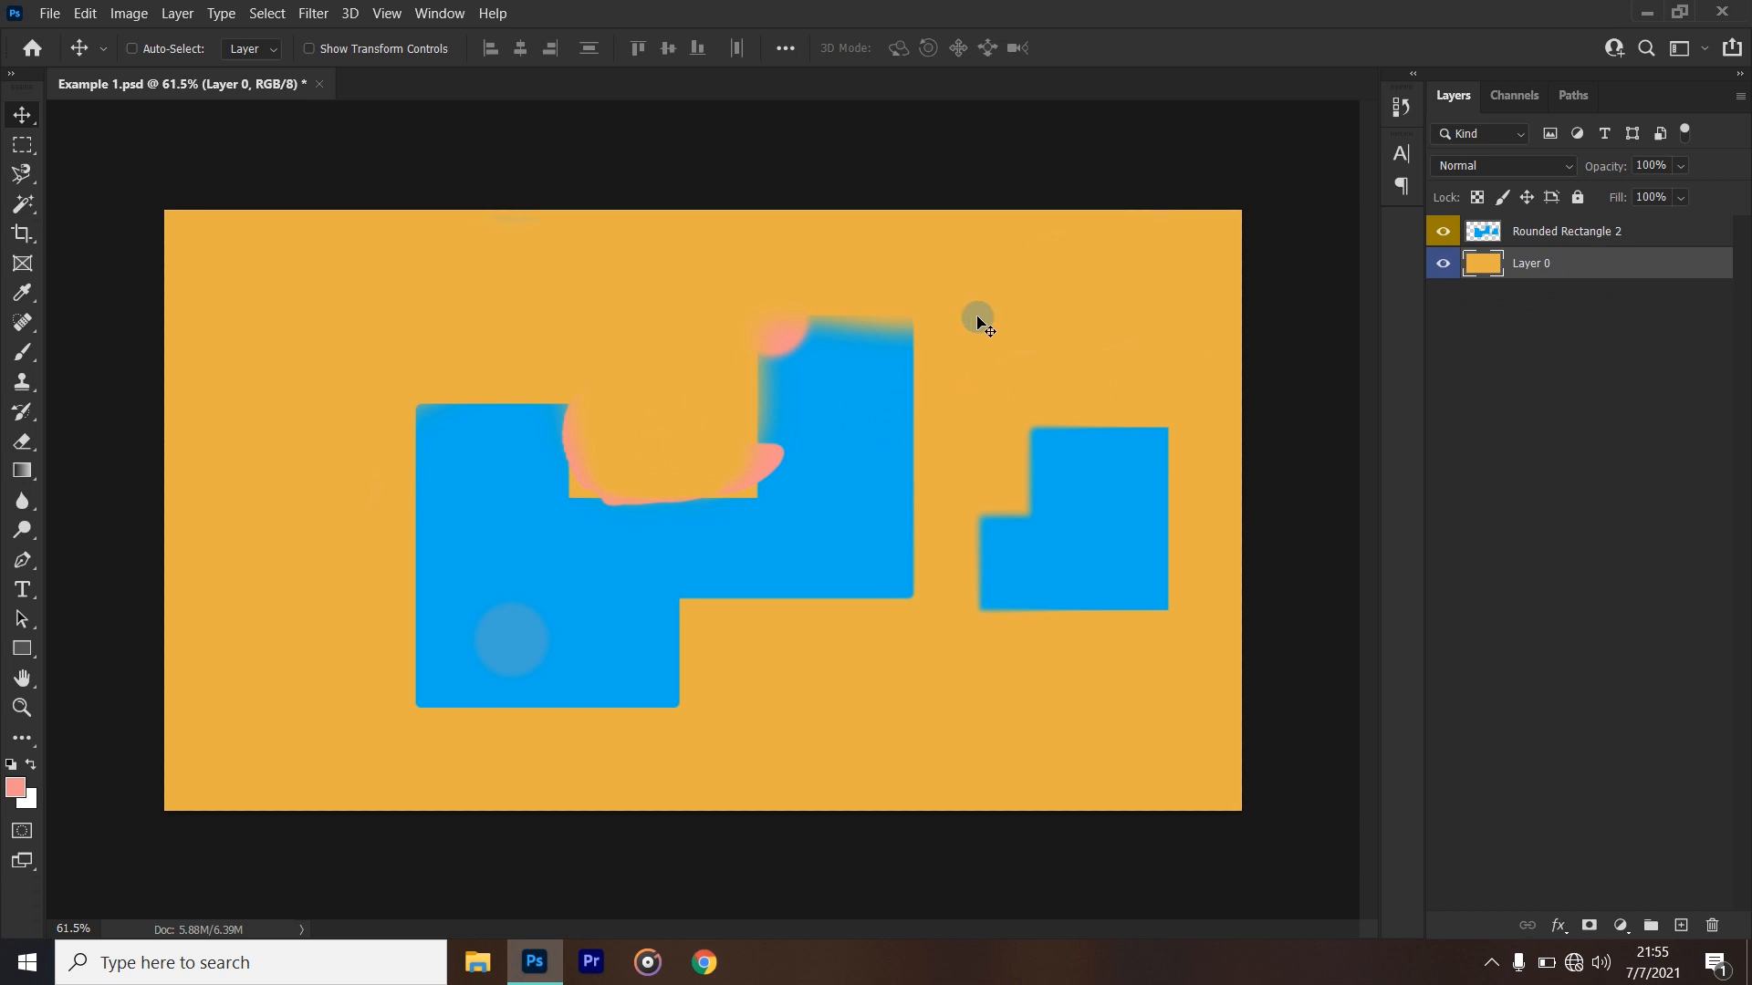
mouse_move(988, 314)
left_mouse_down()
mouse_move(888, 659)
mouse_move(1070, 222)
mouse_move(802, 621)
mouse_move(965, 265)
mouse_move(950, 273)
mouse_move(989, 281)
left_mouse_up()
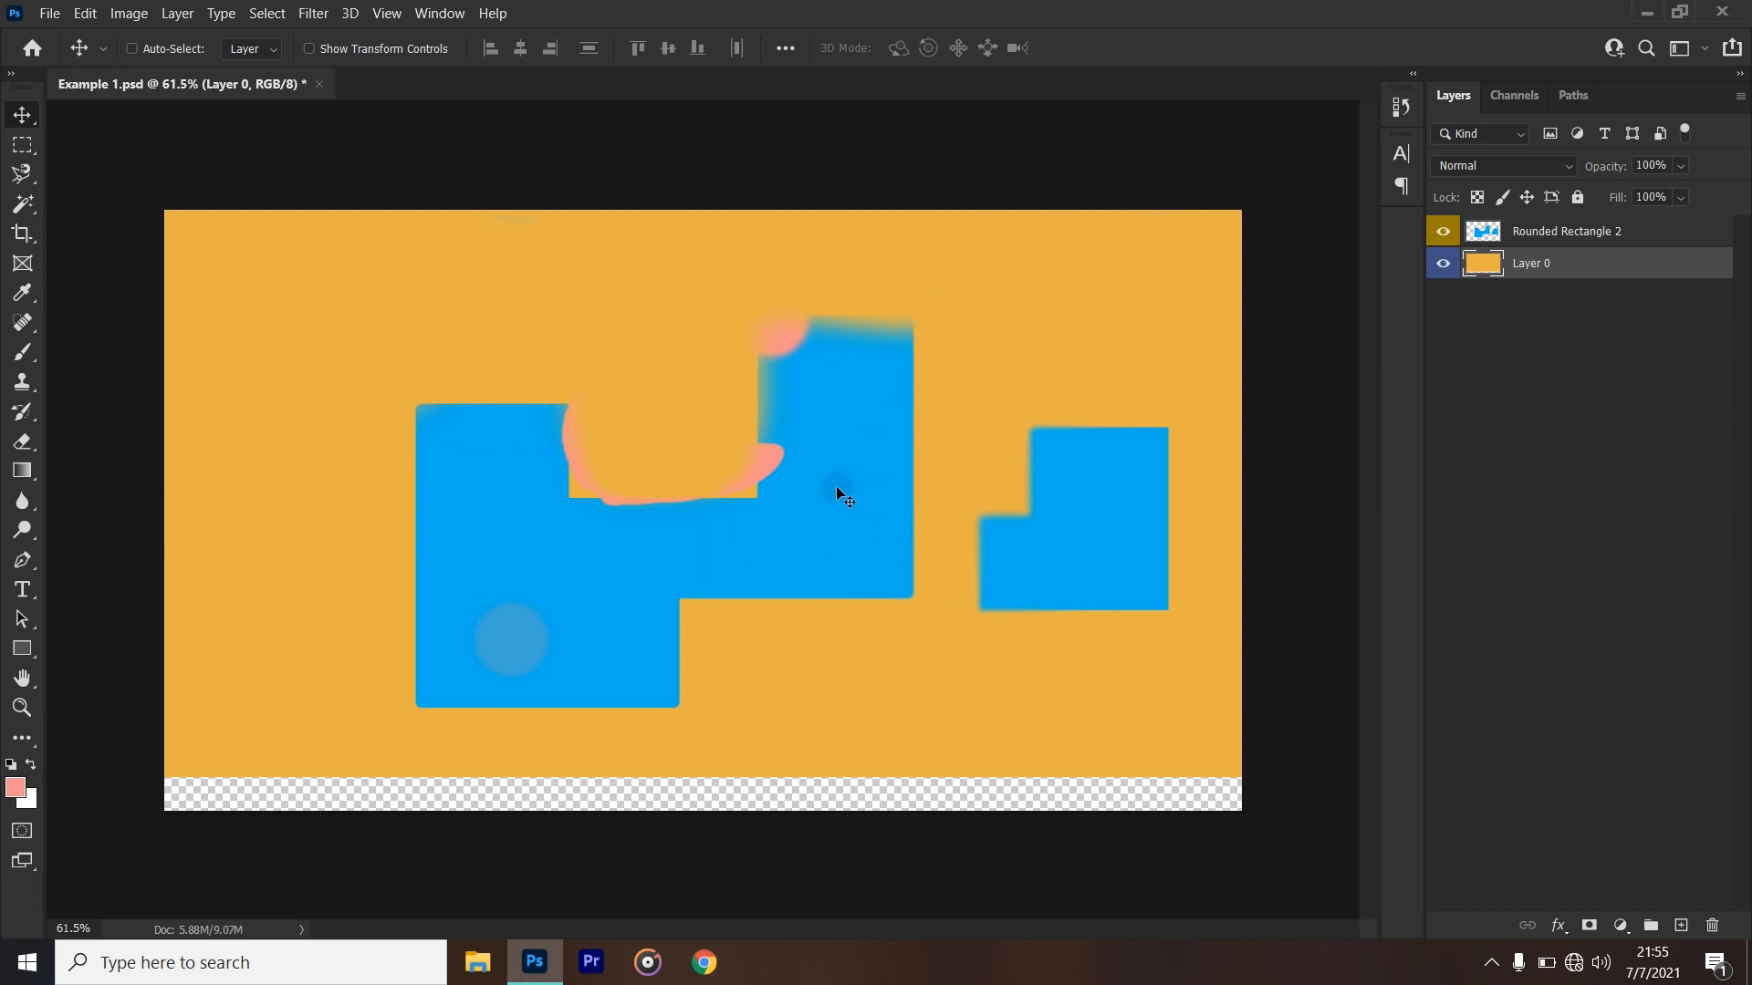
key("ctrl+z")
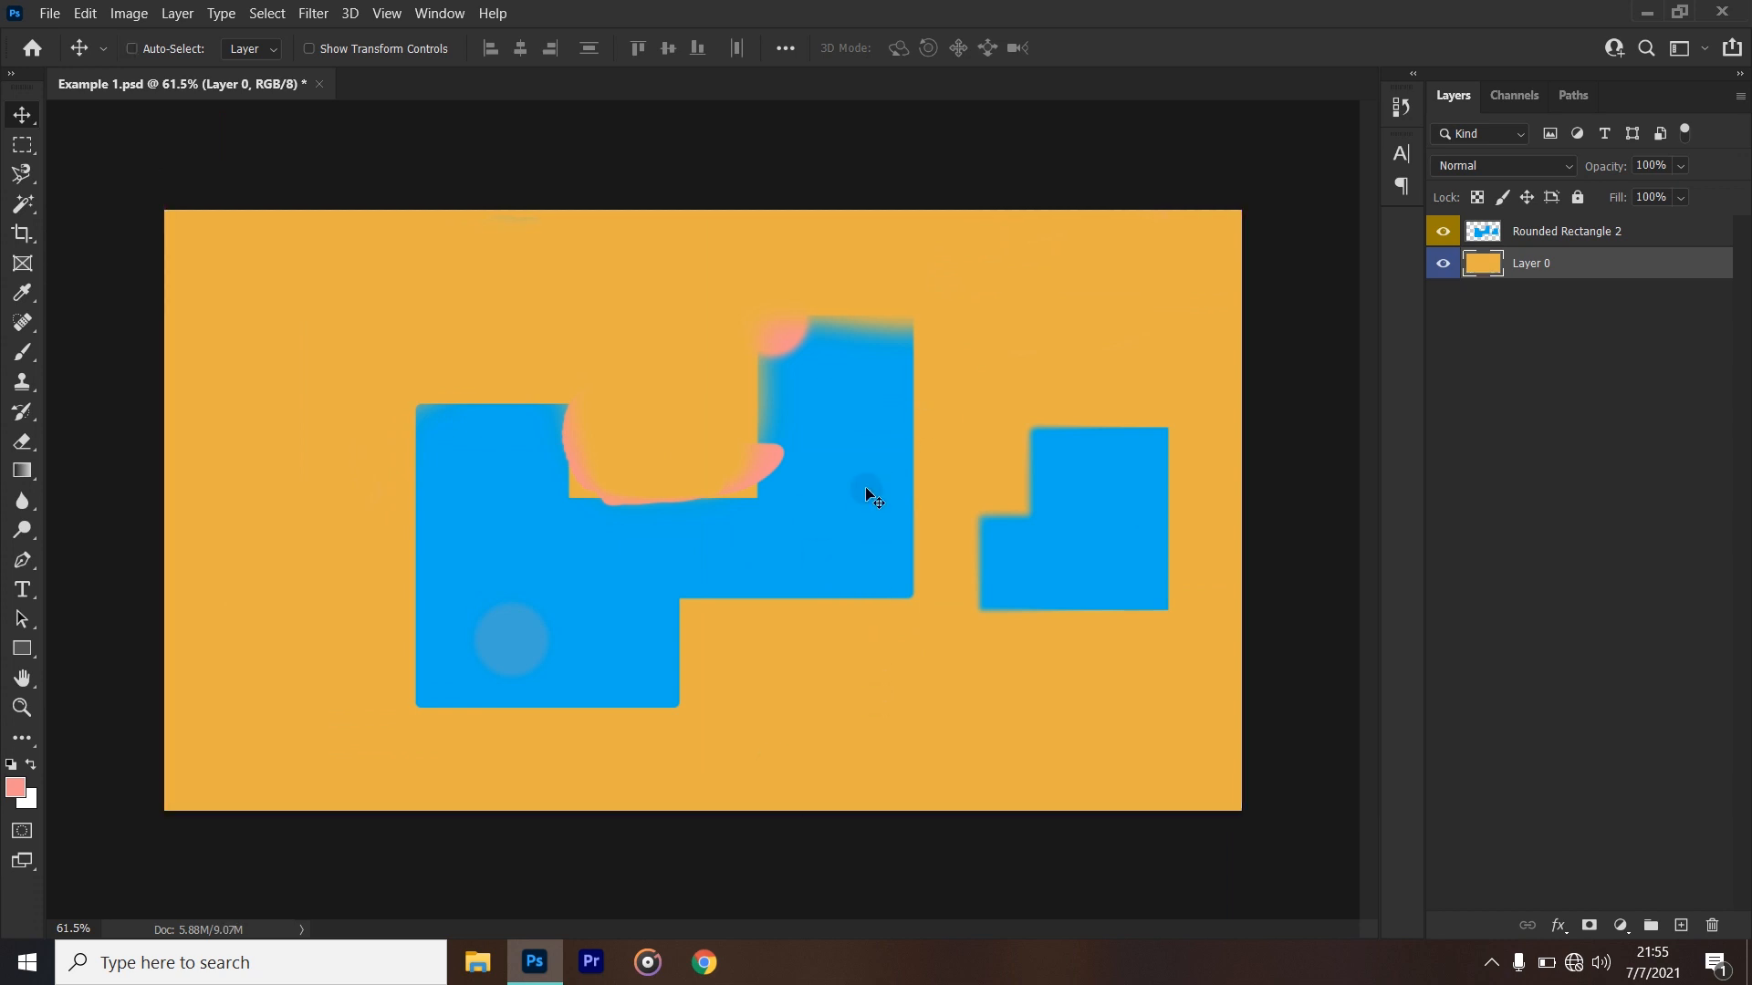
mouse_move(865, 475)
left_mouse_down()
mouse_move(945, 485)
mouse_move(872, 500)
mouse_move(856, 475)
mouse_move(906, 495)
mouse_move(830, 476)
mouse_move(905, 485)
mouse_move(772, 483)
mouse_move(972, 460)
mouse_move(768, 469)
mouse_move(899, 454)
mouse_move(757, 579)
mouse_move(819, 451)
mouse_move(1105, 541)
mouse_move(815, 499)
mouse_move(941, 471)
mouse_move(757, 495)
mouse_move(1027, 485)
mouse_move(842, 500)
mouse_move(907, 500)
mouse_move(848, 491)
mouse_move(873, 492)
left_mouse_up()
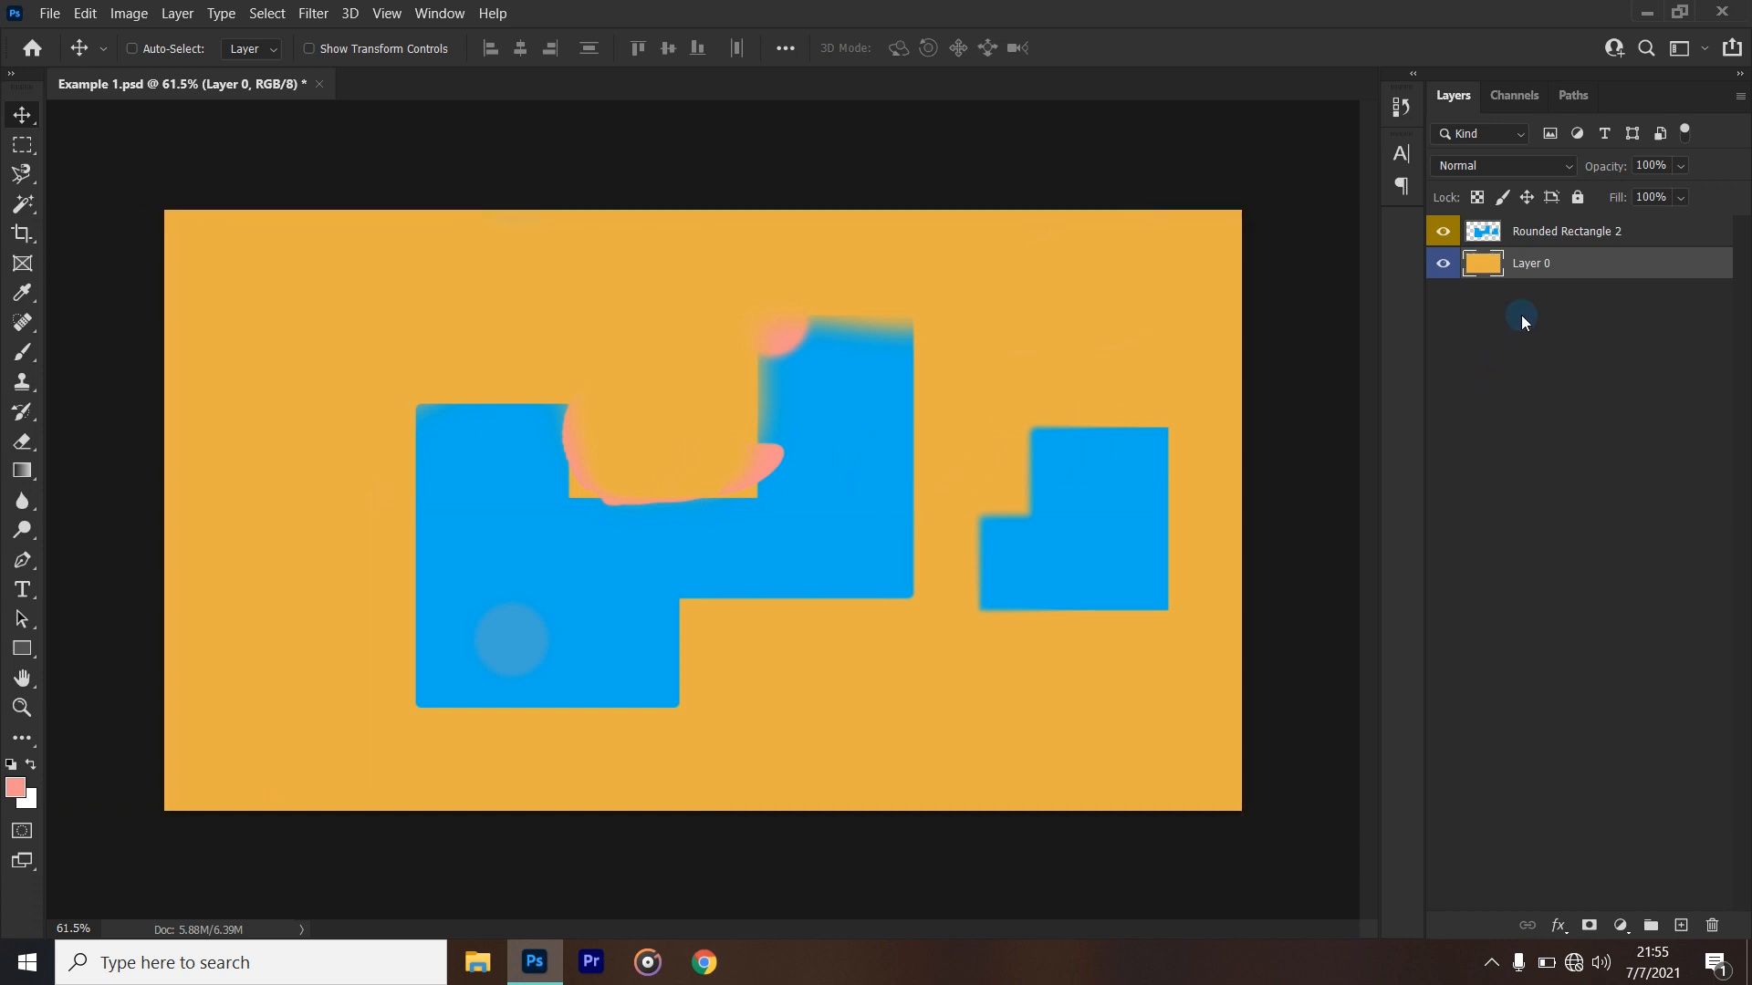
- Select the Rounded Rectangle 2 layer and move its blue shapes left and slightly down on the canvas
left_click(1543, 233)
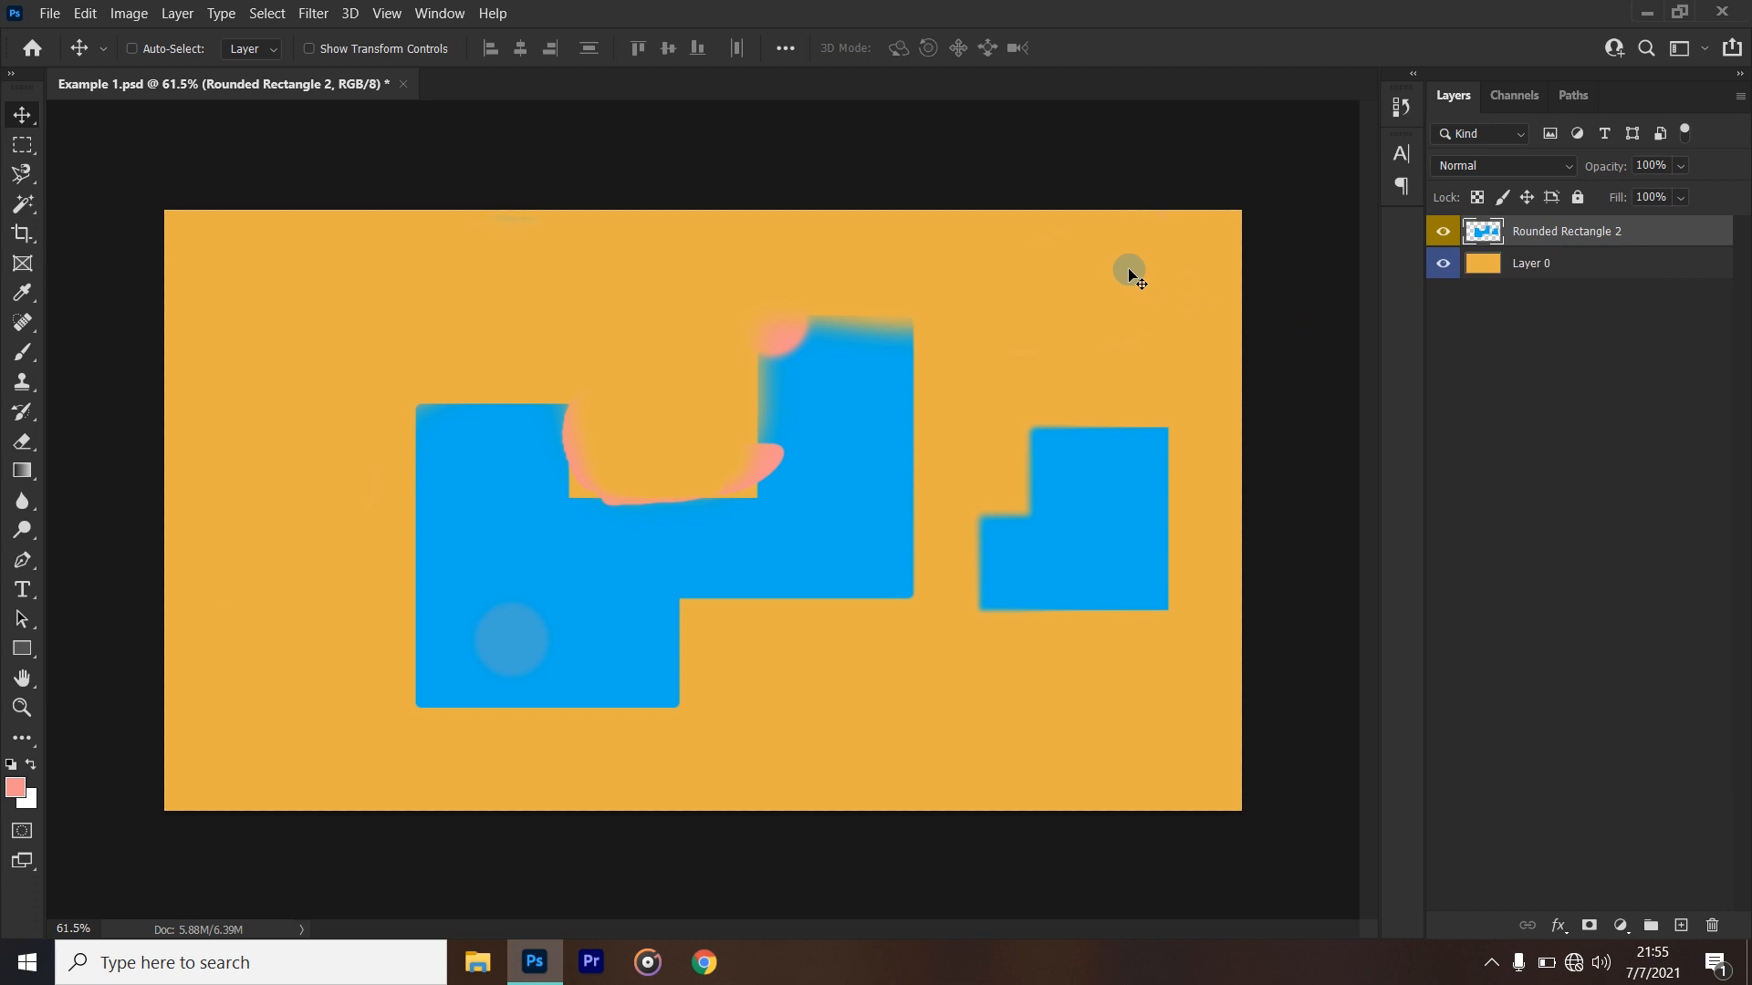
left_click_drag(1111, 285, 1036, 301)
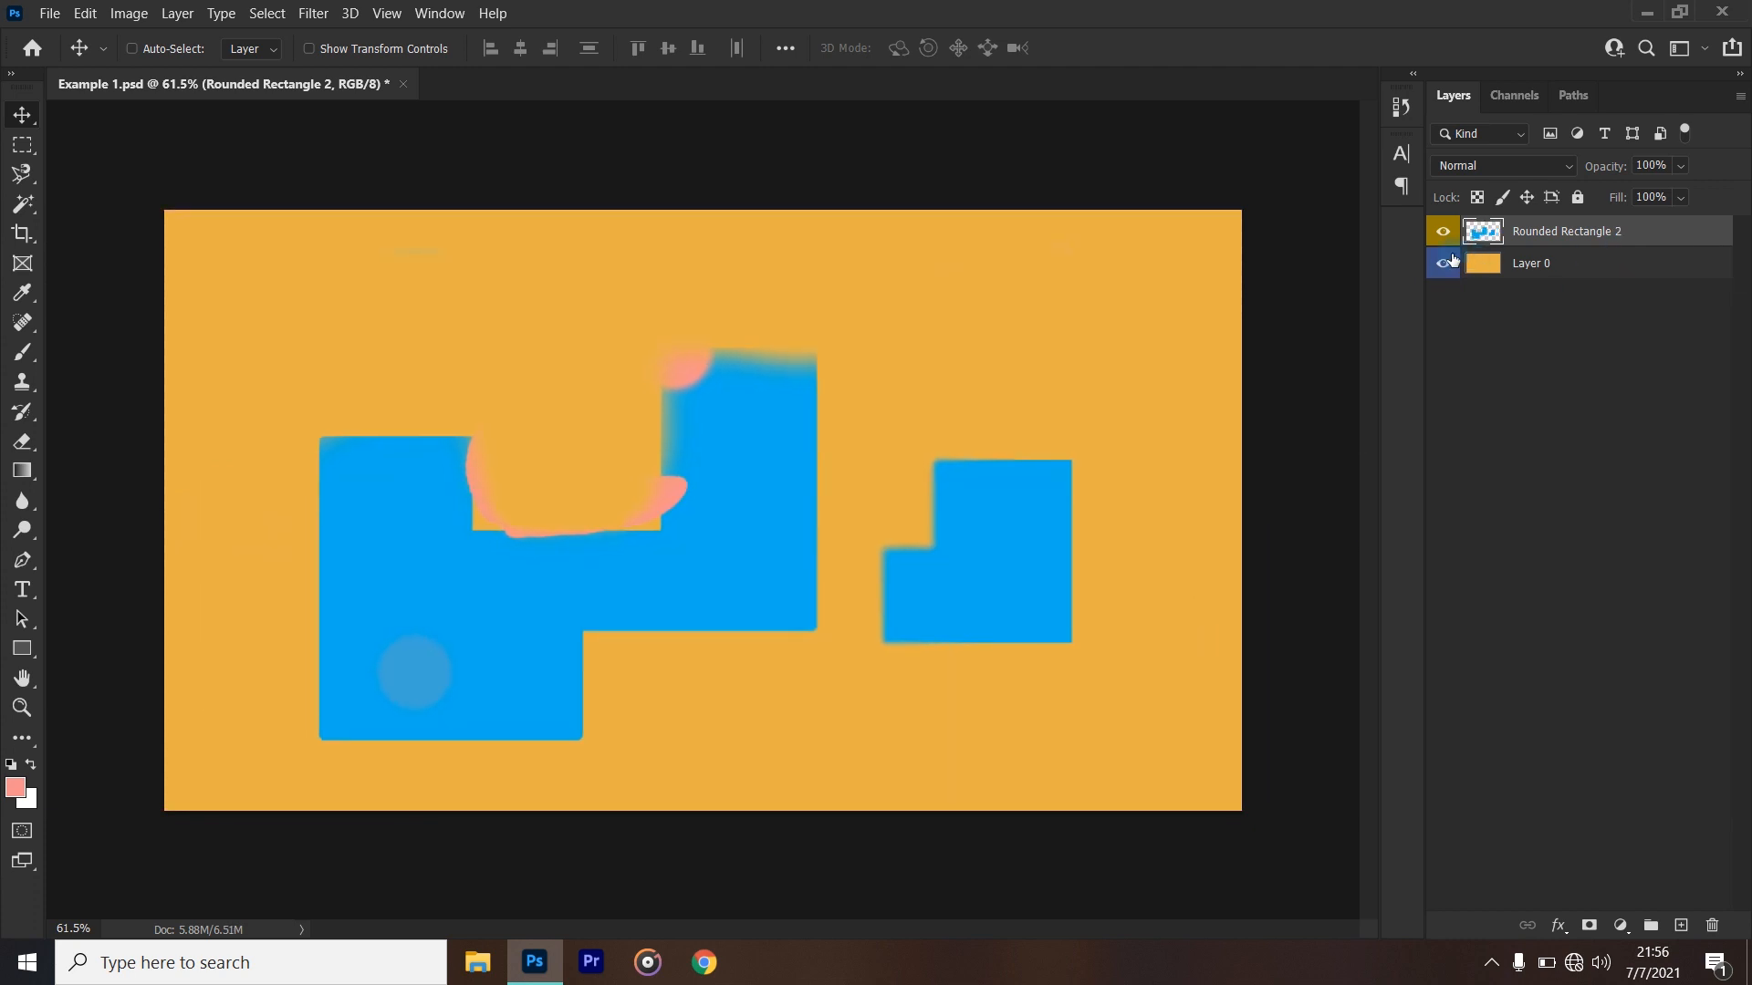
mouse_move(1108, 326)
left_mouse_down()
mouse_move(985, 407)
mouse_move(1100, 329)
left_mouse_up()
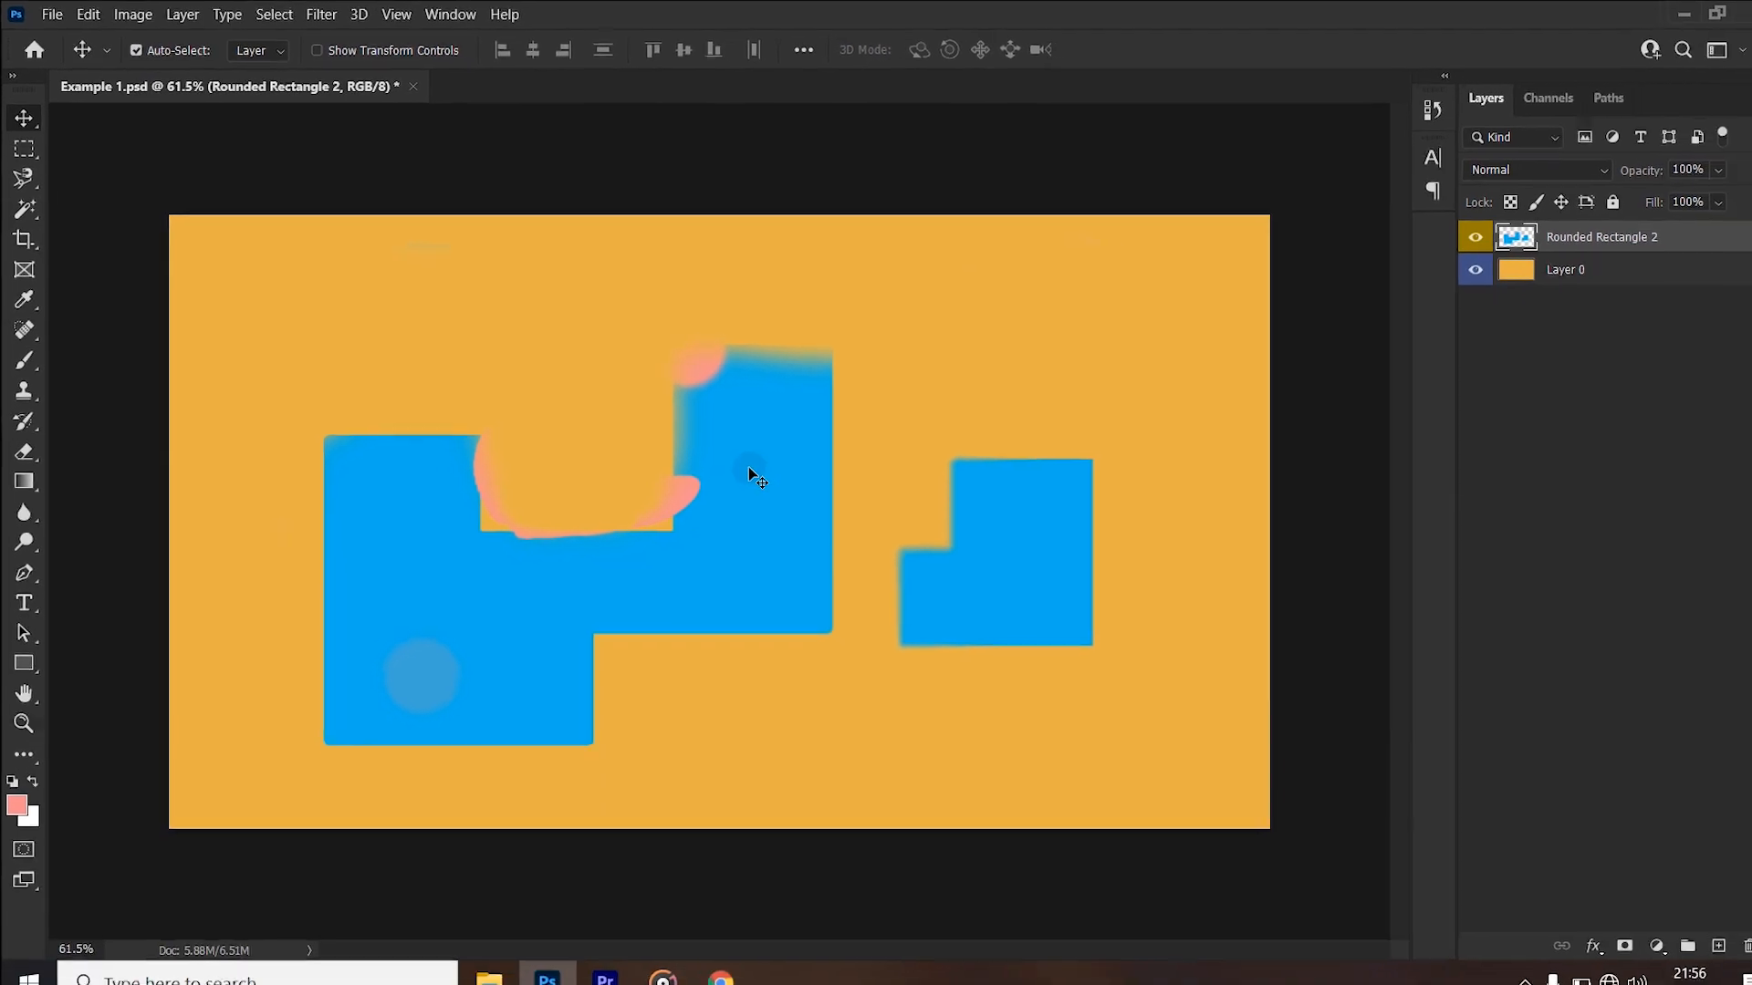
- With Auto-Select on, pick Layer 0 and the blue shapes directly on the canvas, move the shapes left, and turn Auto-Select off
left_click(901, 350)
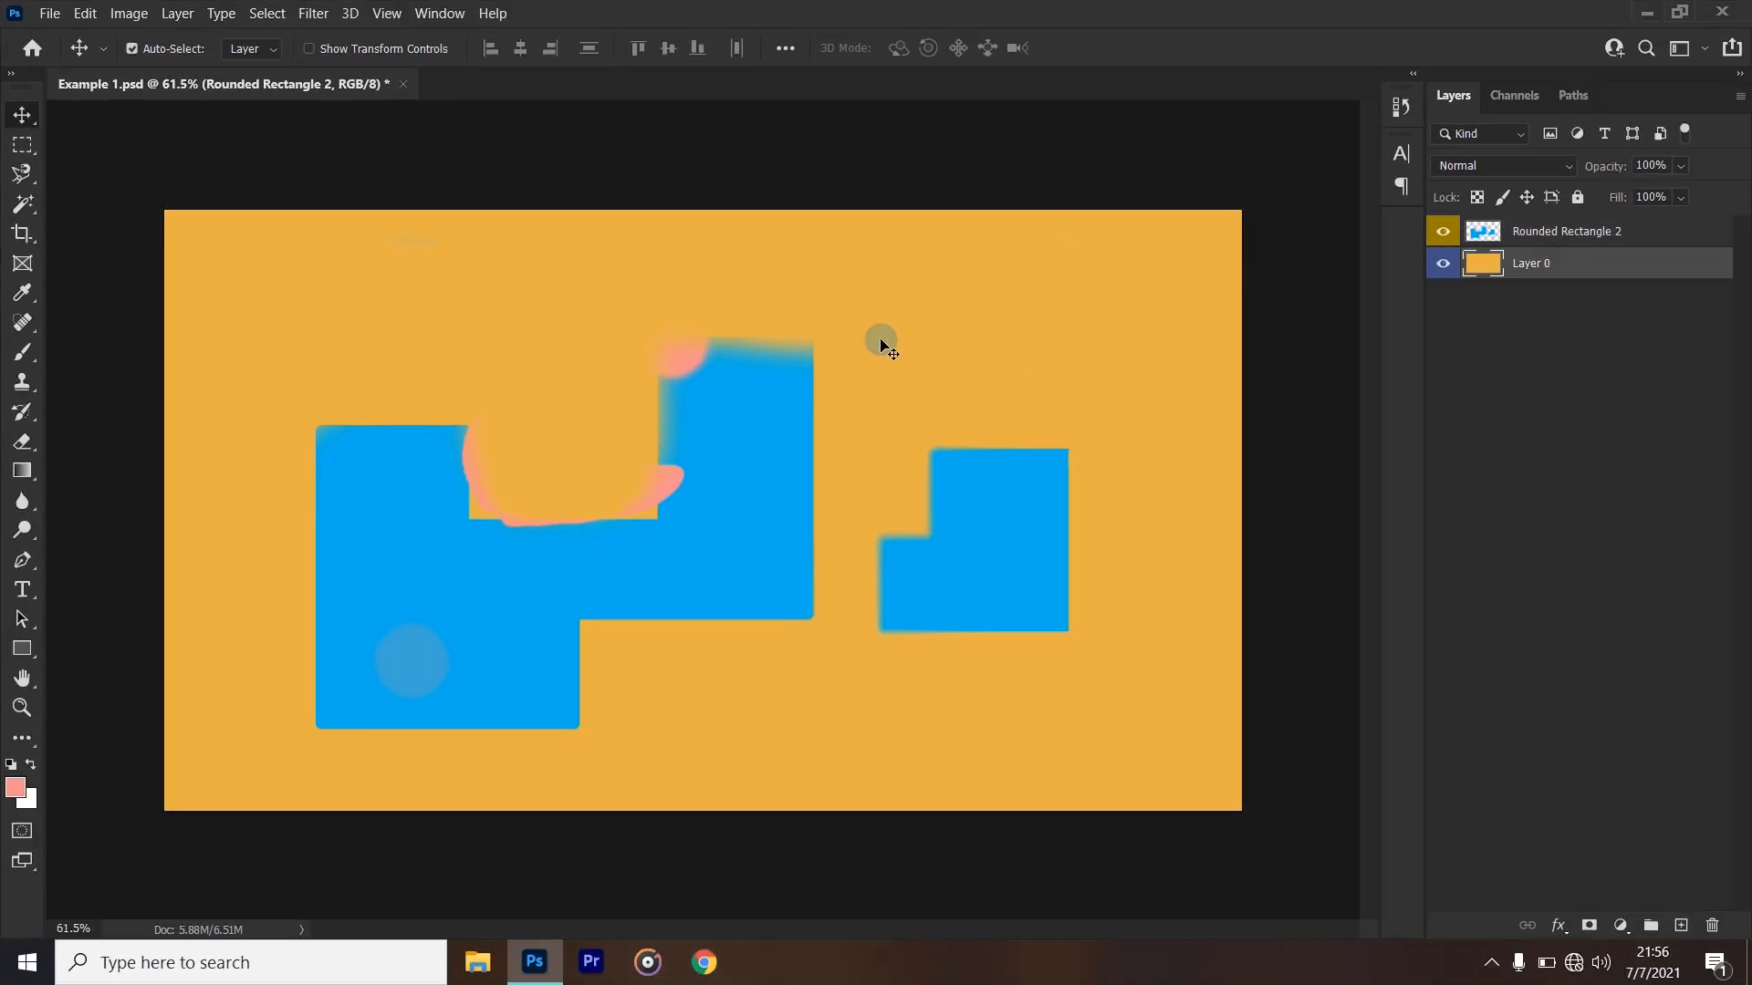
left_click(1570, 229)
left_click(1569, 268)
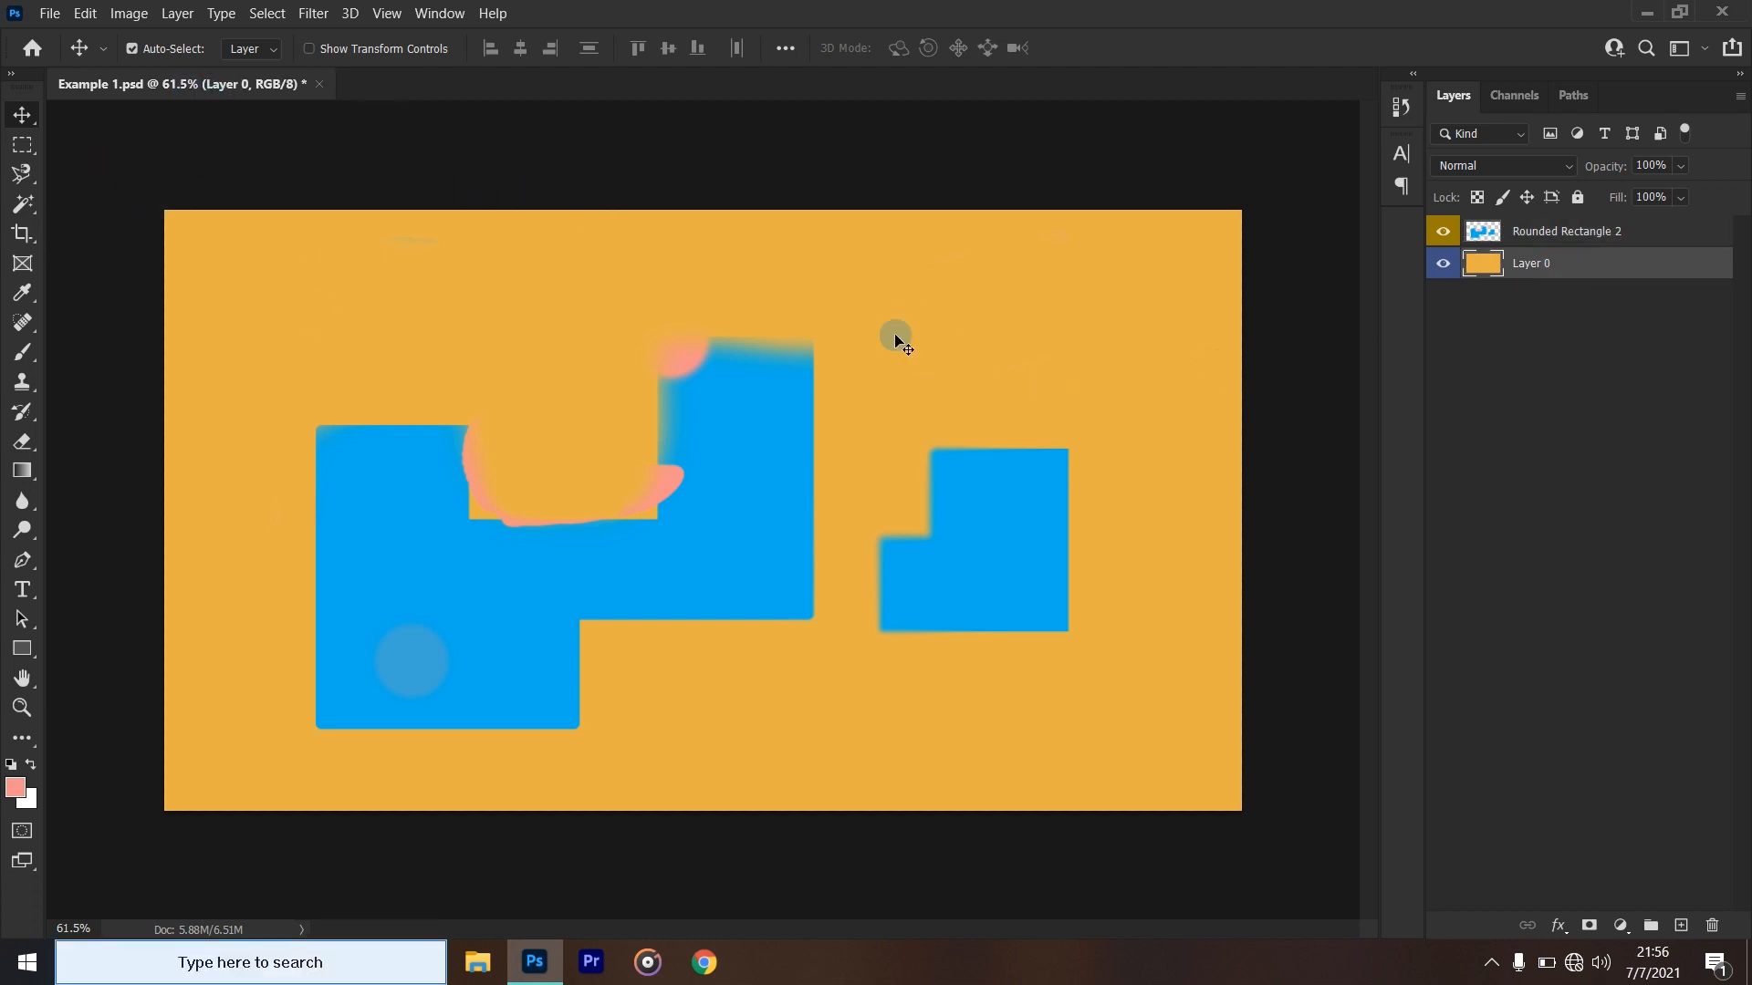
left_click(708, 518)
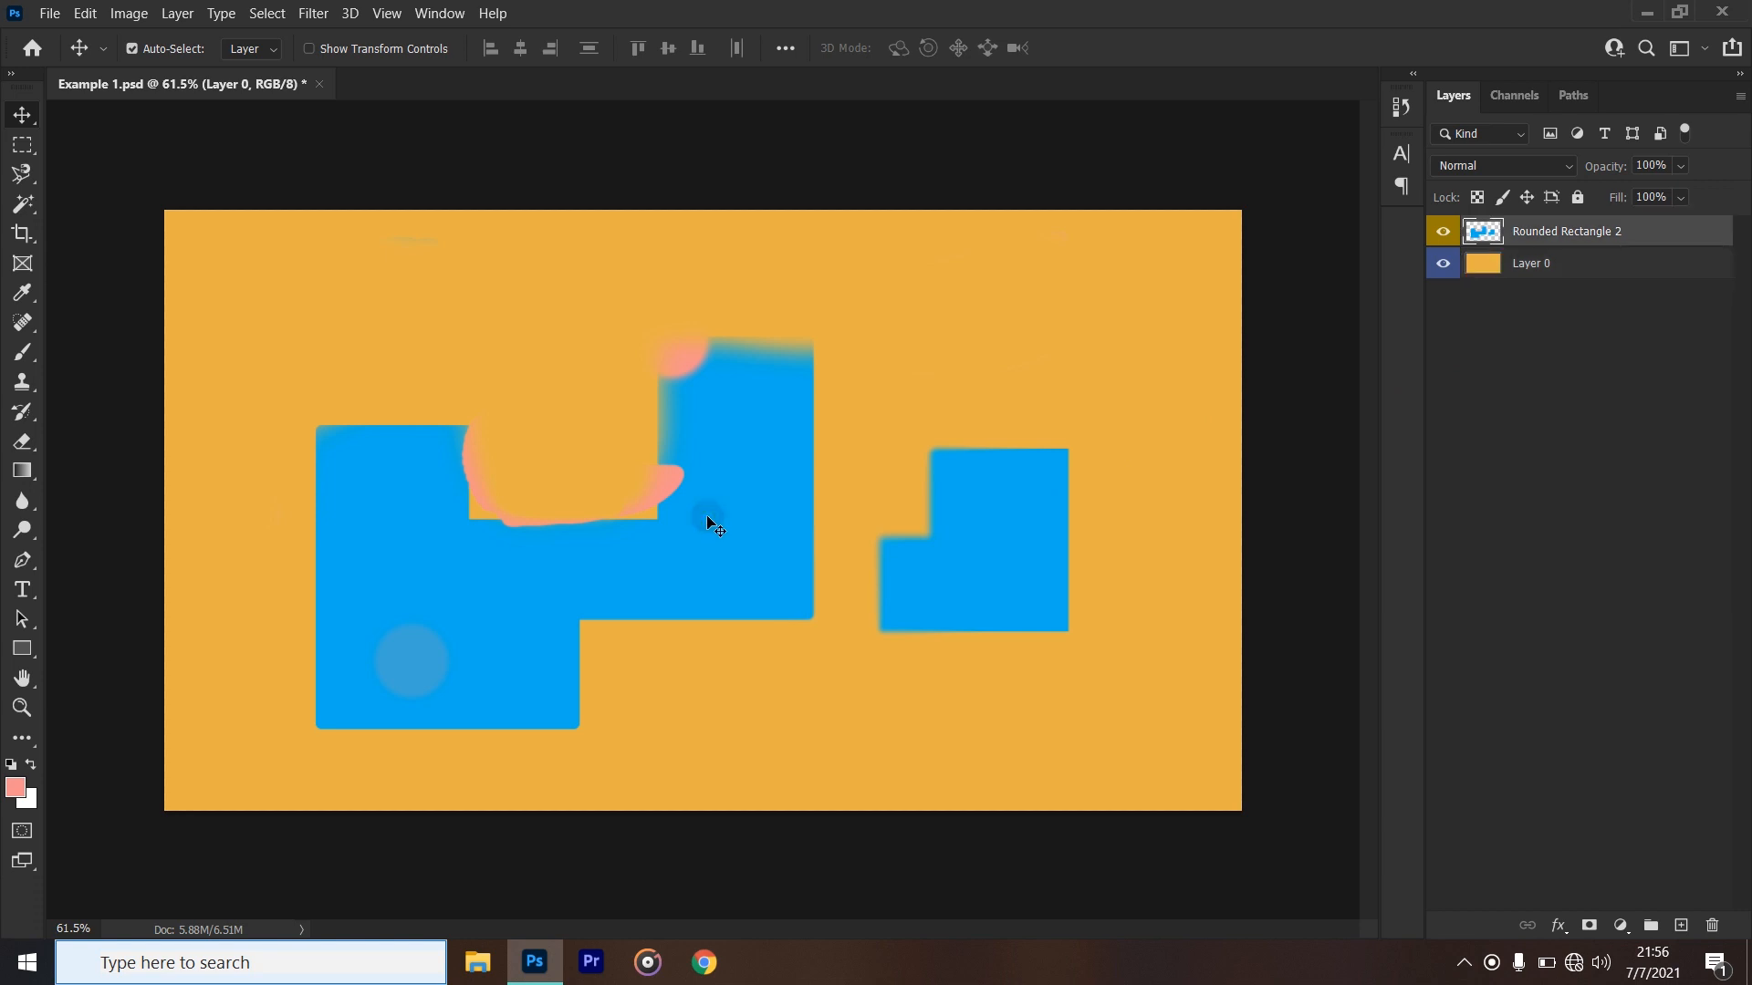
left_click_drag(707, 519, 644, 511)
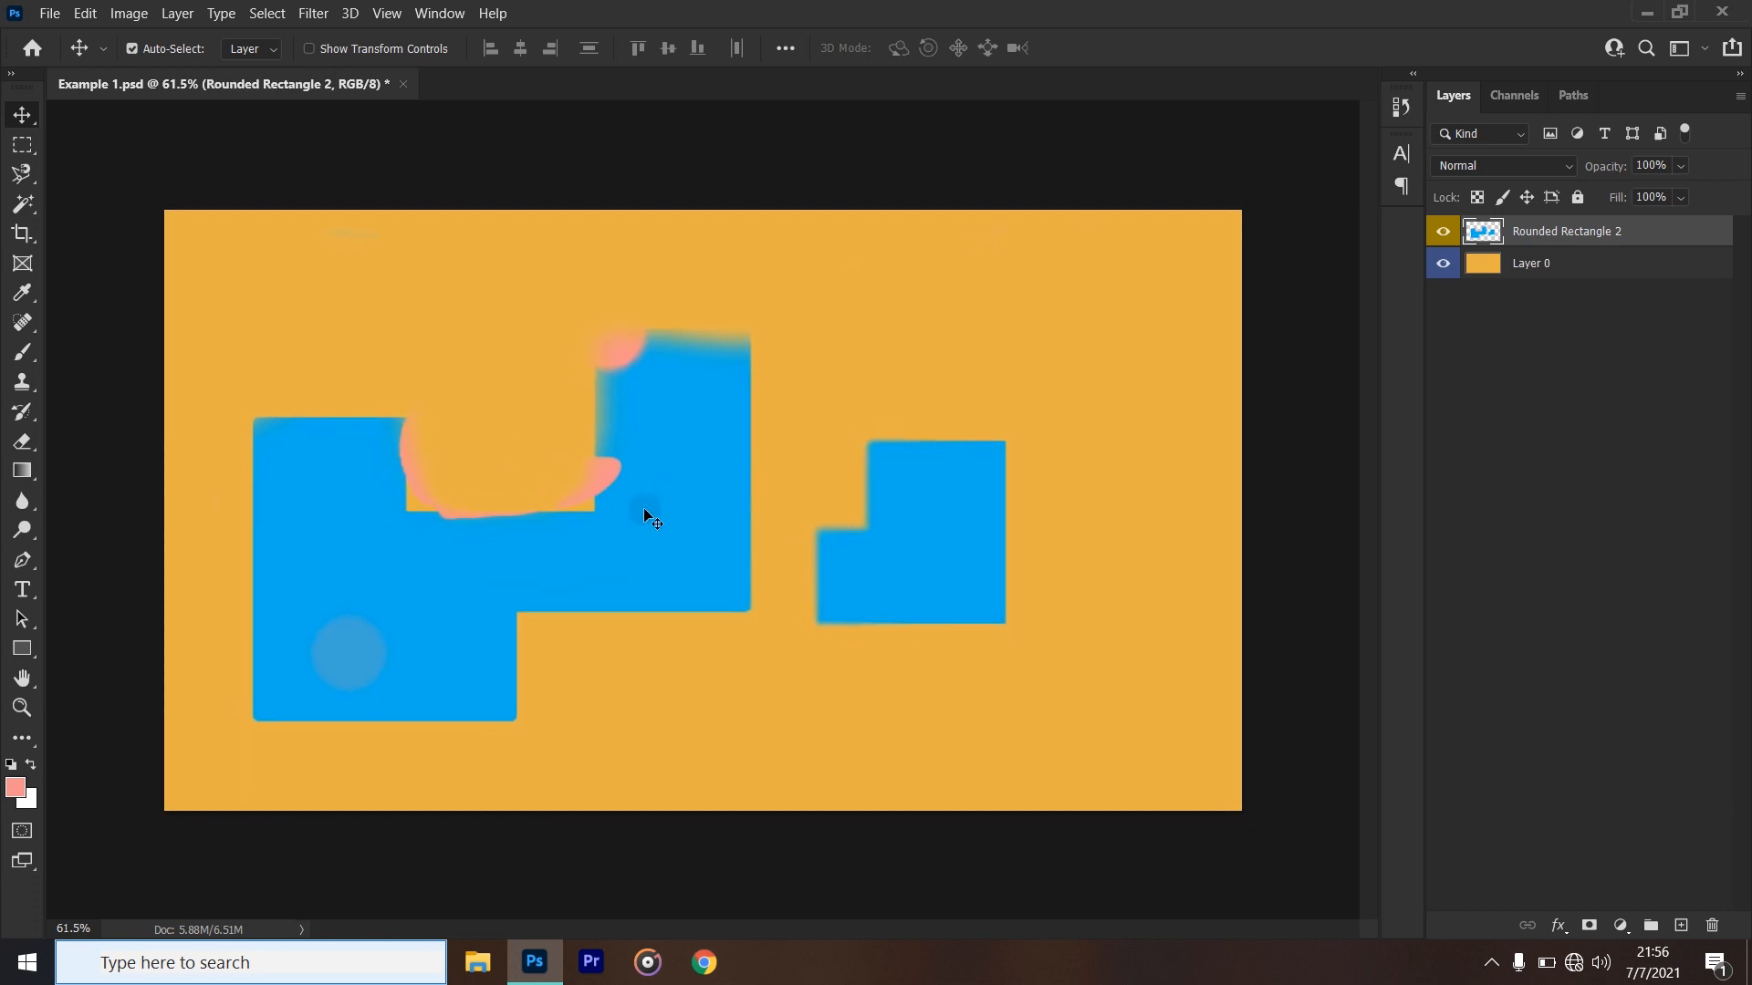
left_click(157, 51)
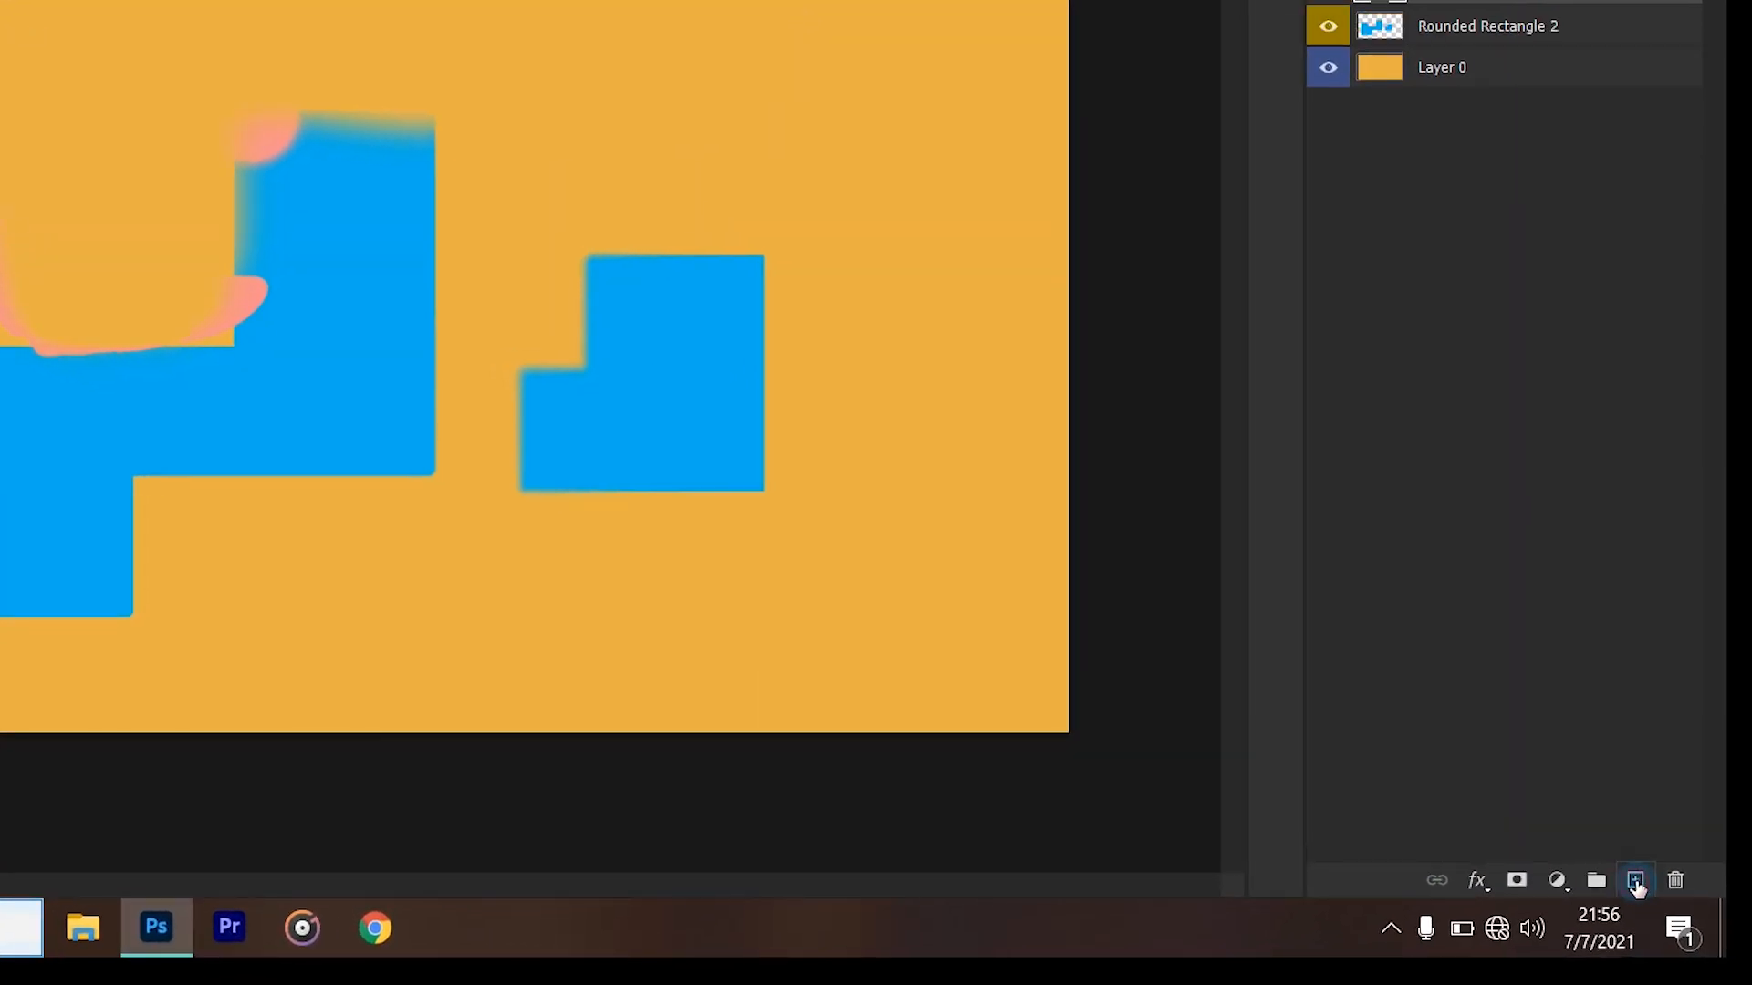
- Add six new empty layers, Layer 1 through Layer 6, above the Rounded Rectangle 2 layer
left_click(1634, 885)
left_click(1635, 886)
left_click(1635, 885)
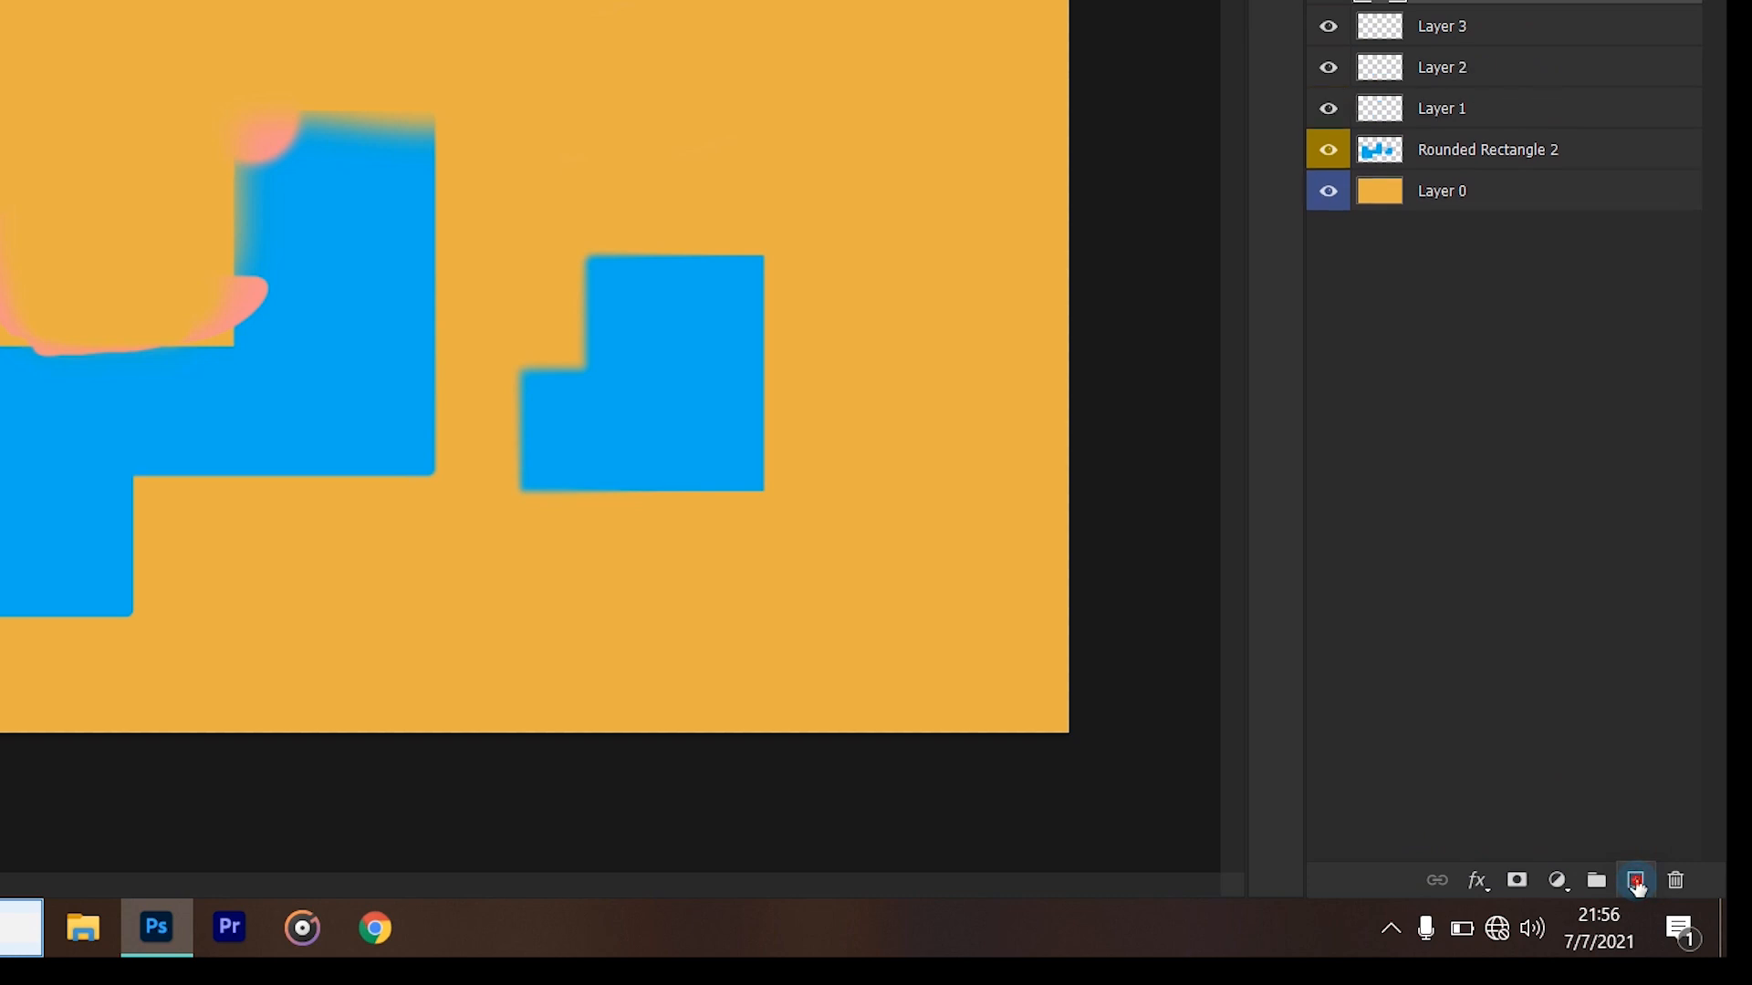
left_click(1635, 885)
left_click(1634, 886)
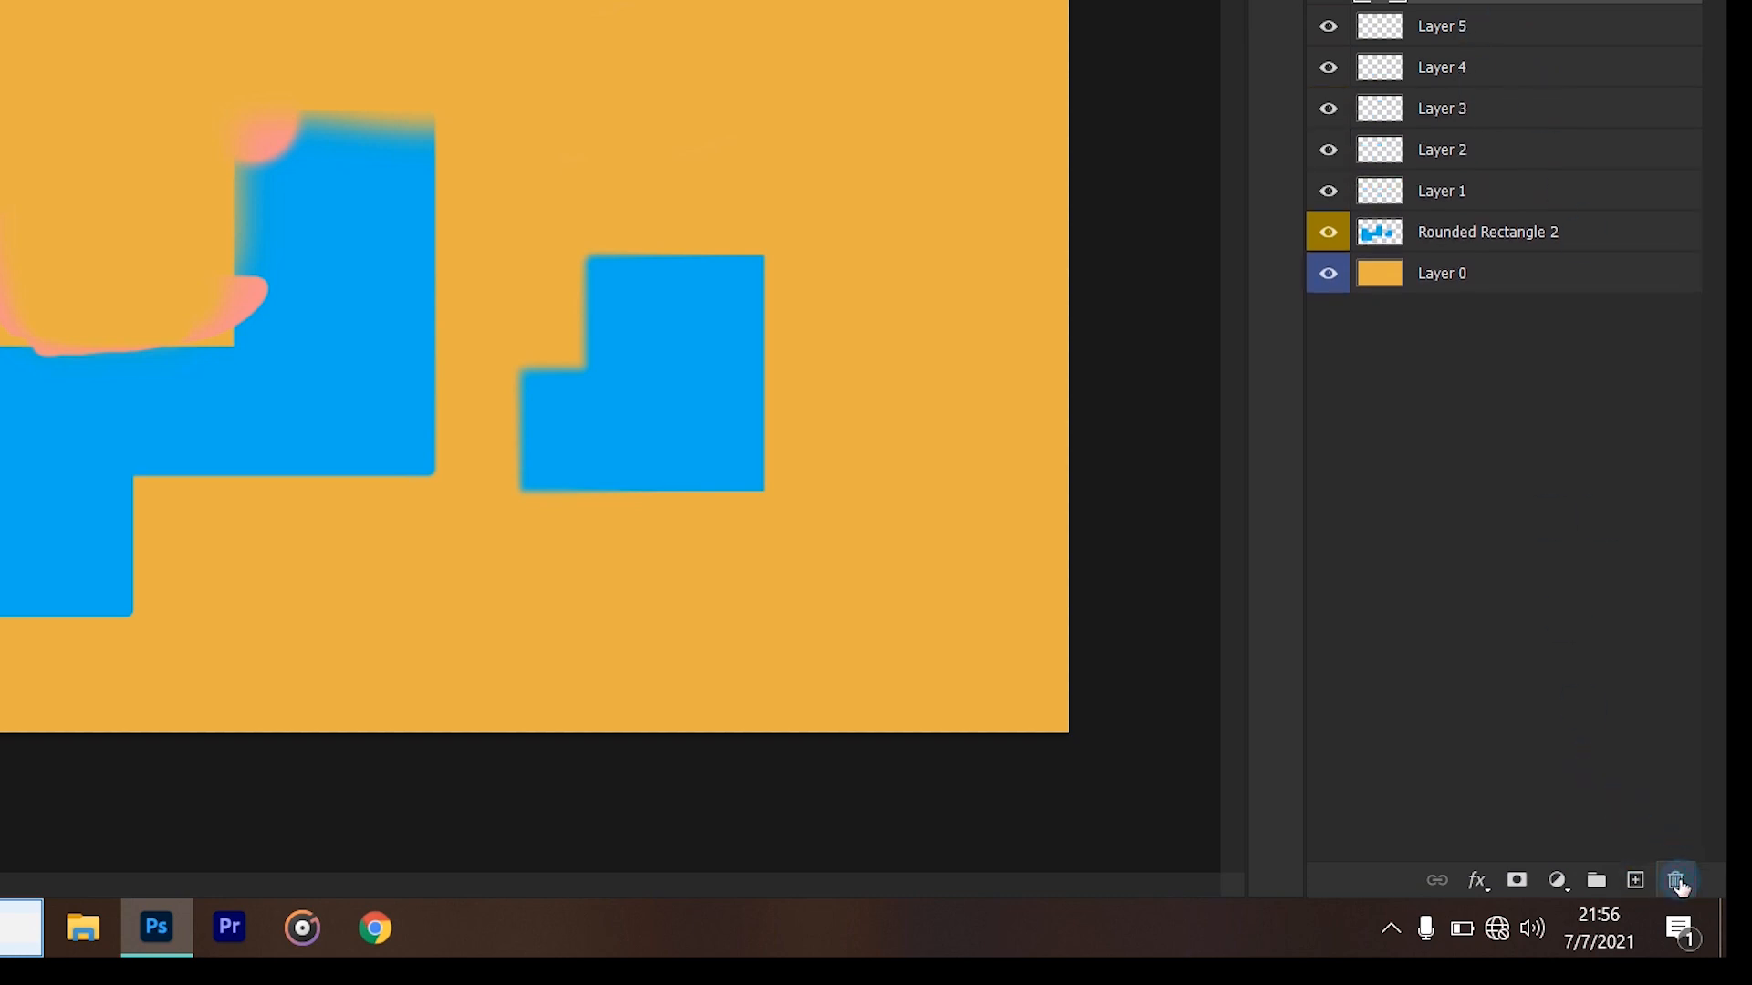
- Delete the empty layers Layer 6 and Layer 5, confirming each deletion
left_click(1677, 881)
left_click(485, 172)
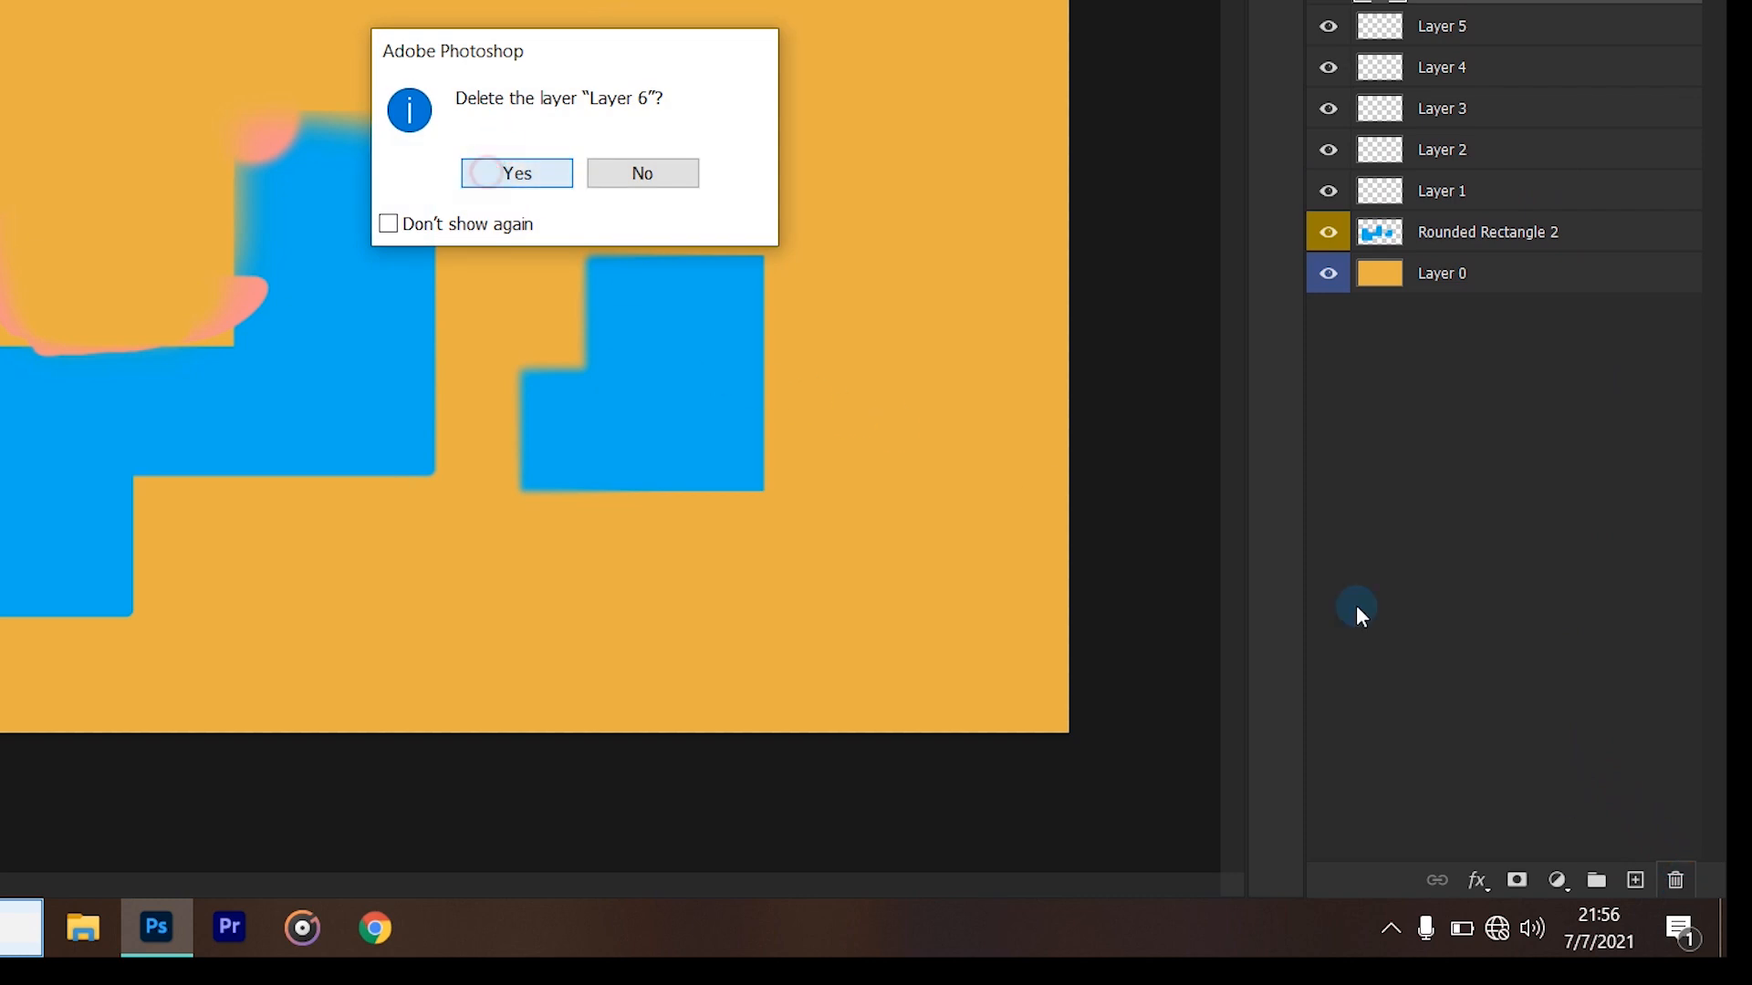
left_click(1677, 881)
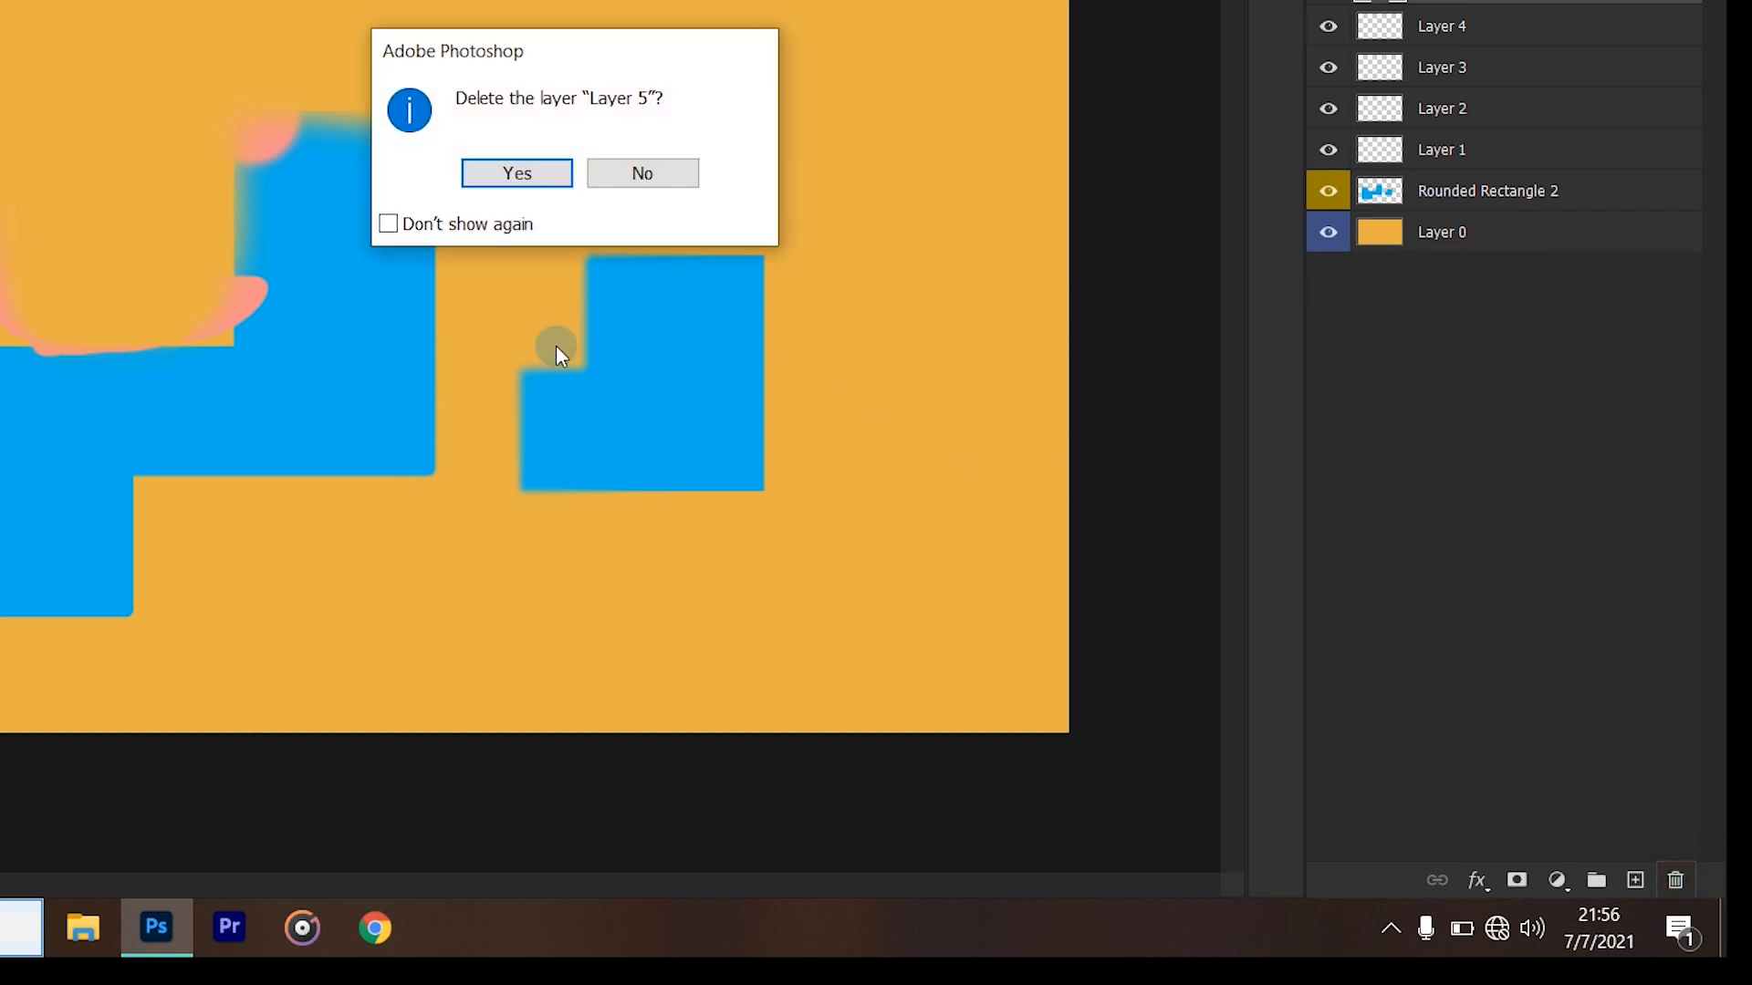
left_click(486, 175)
- Delete Layer 4, Layer 3 and Layer 2, leaving the Don't show again option off
left_click(1678, 881)
left_click(429, 221)
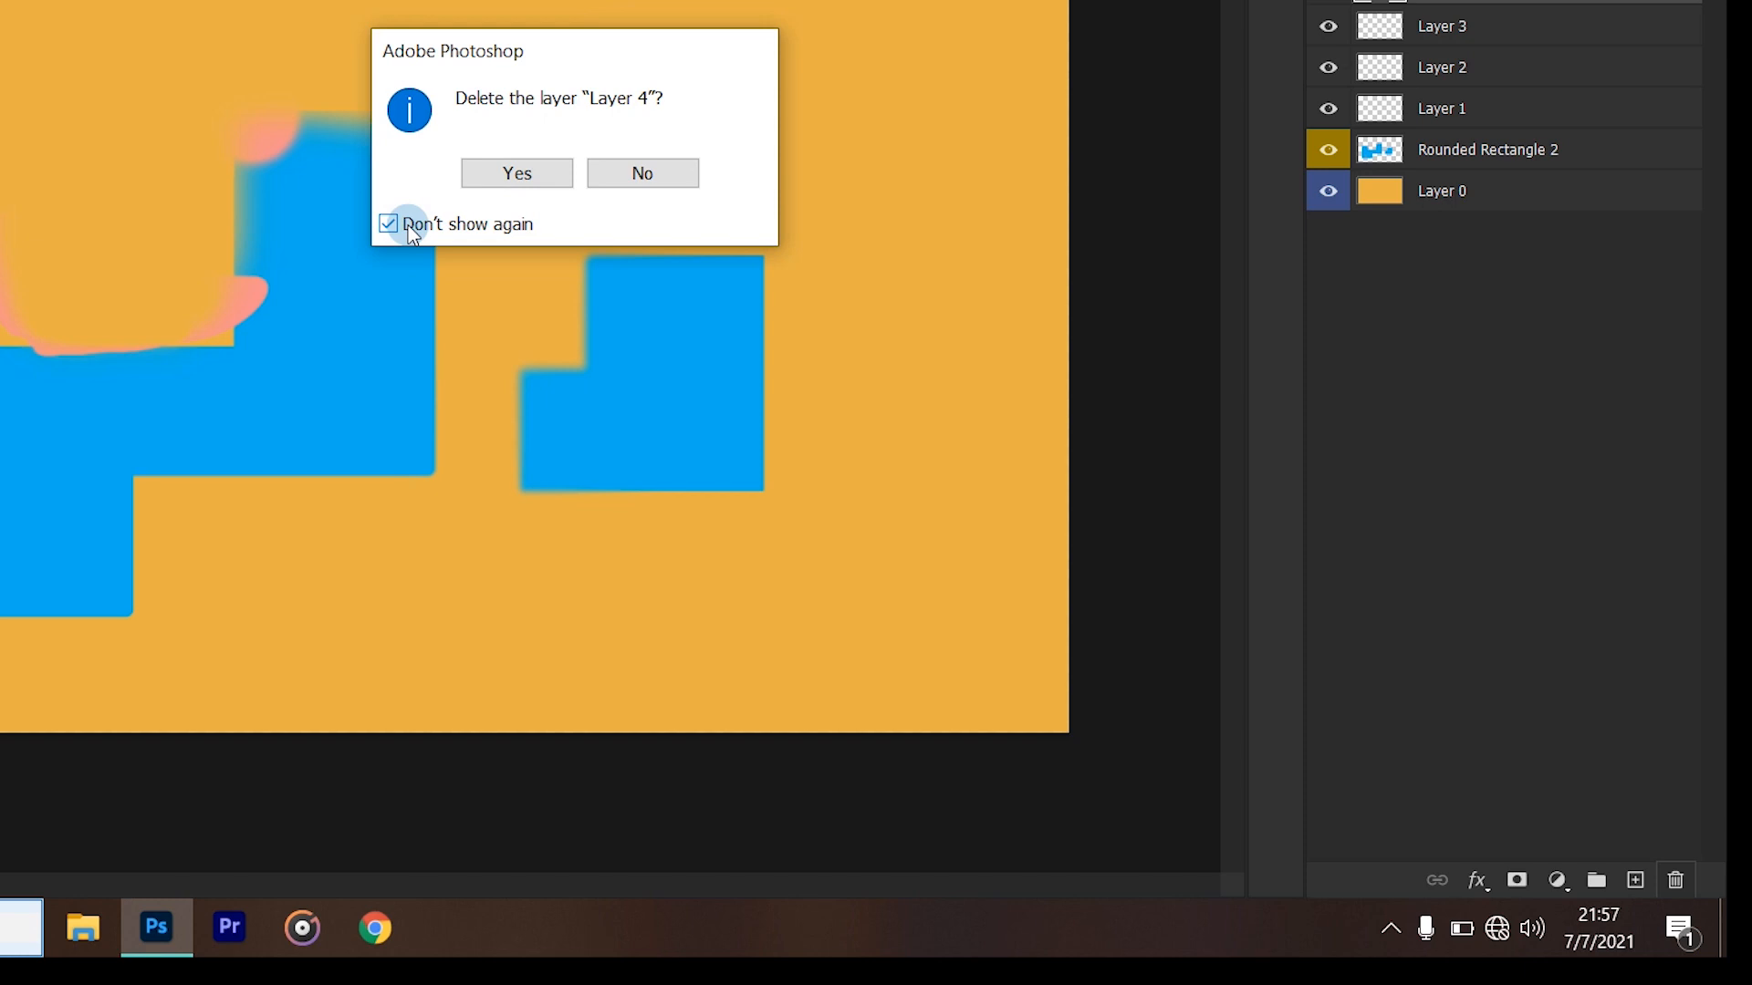
left_click(408, 226)
left_click(556, 183)
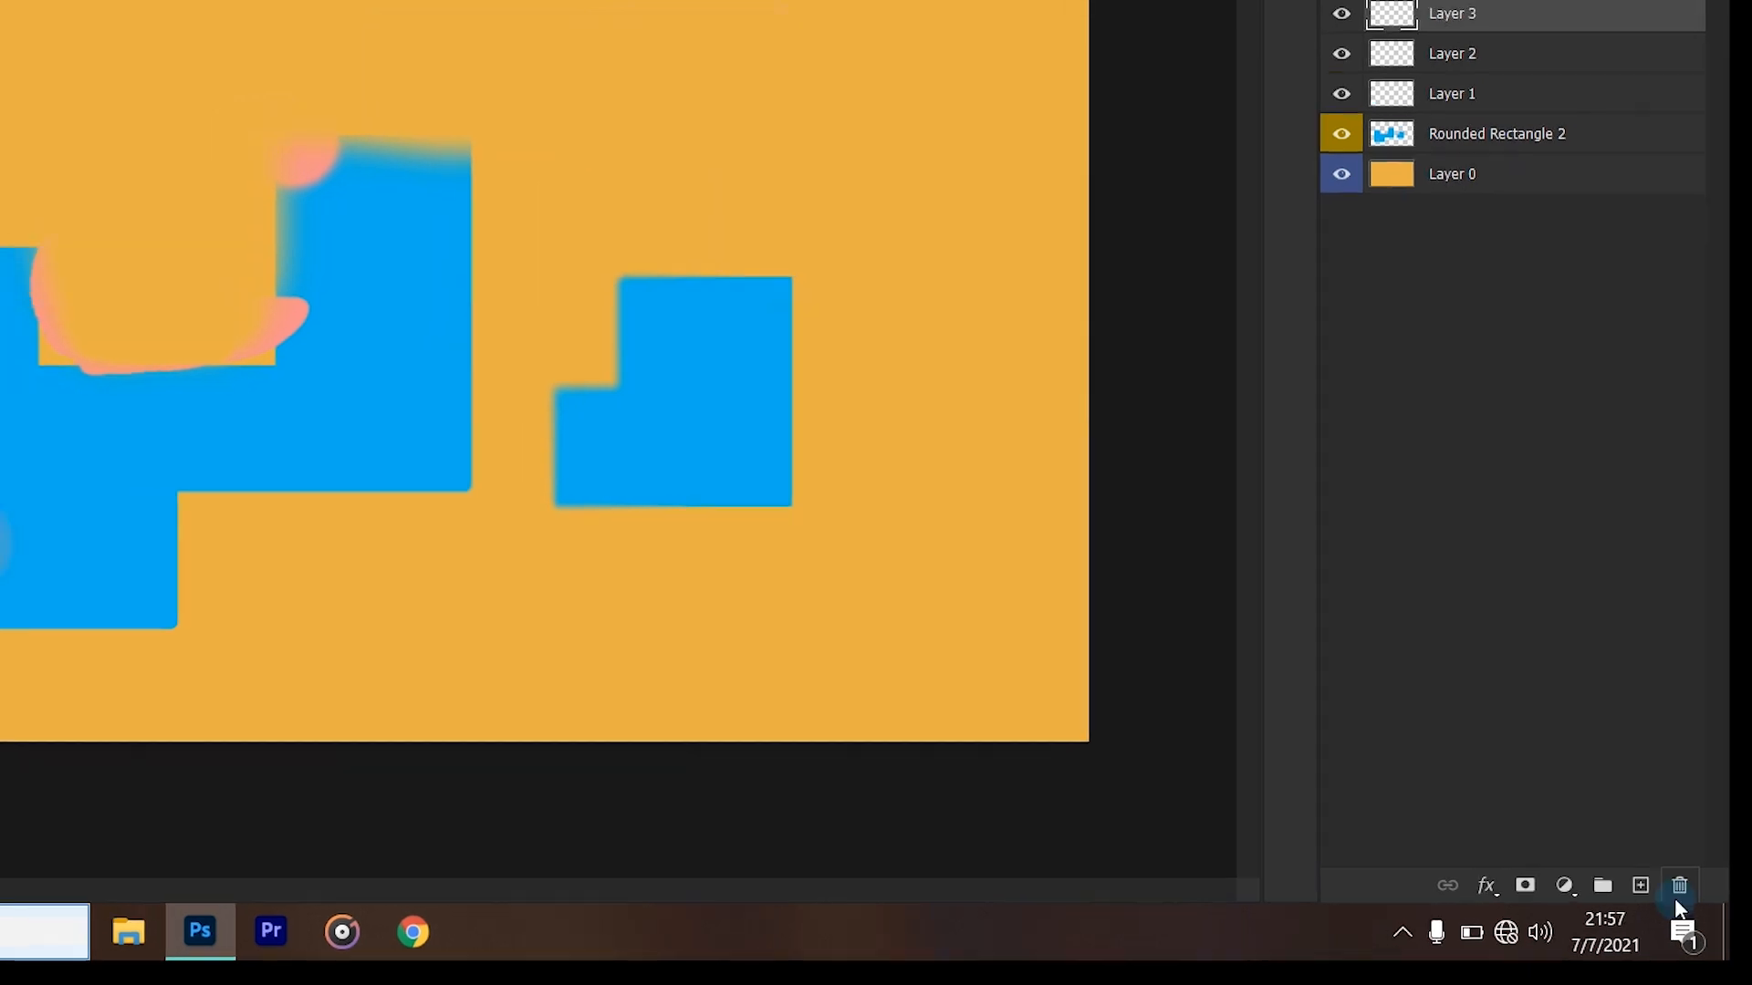
left_click(1678, 885)
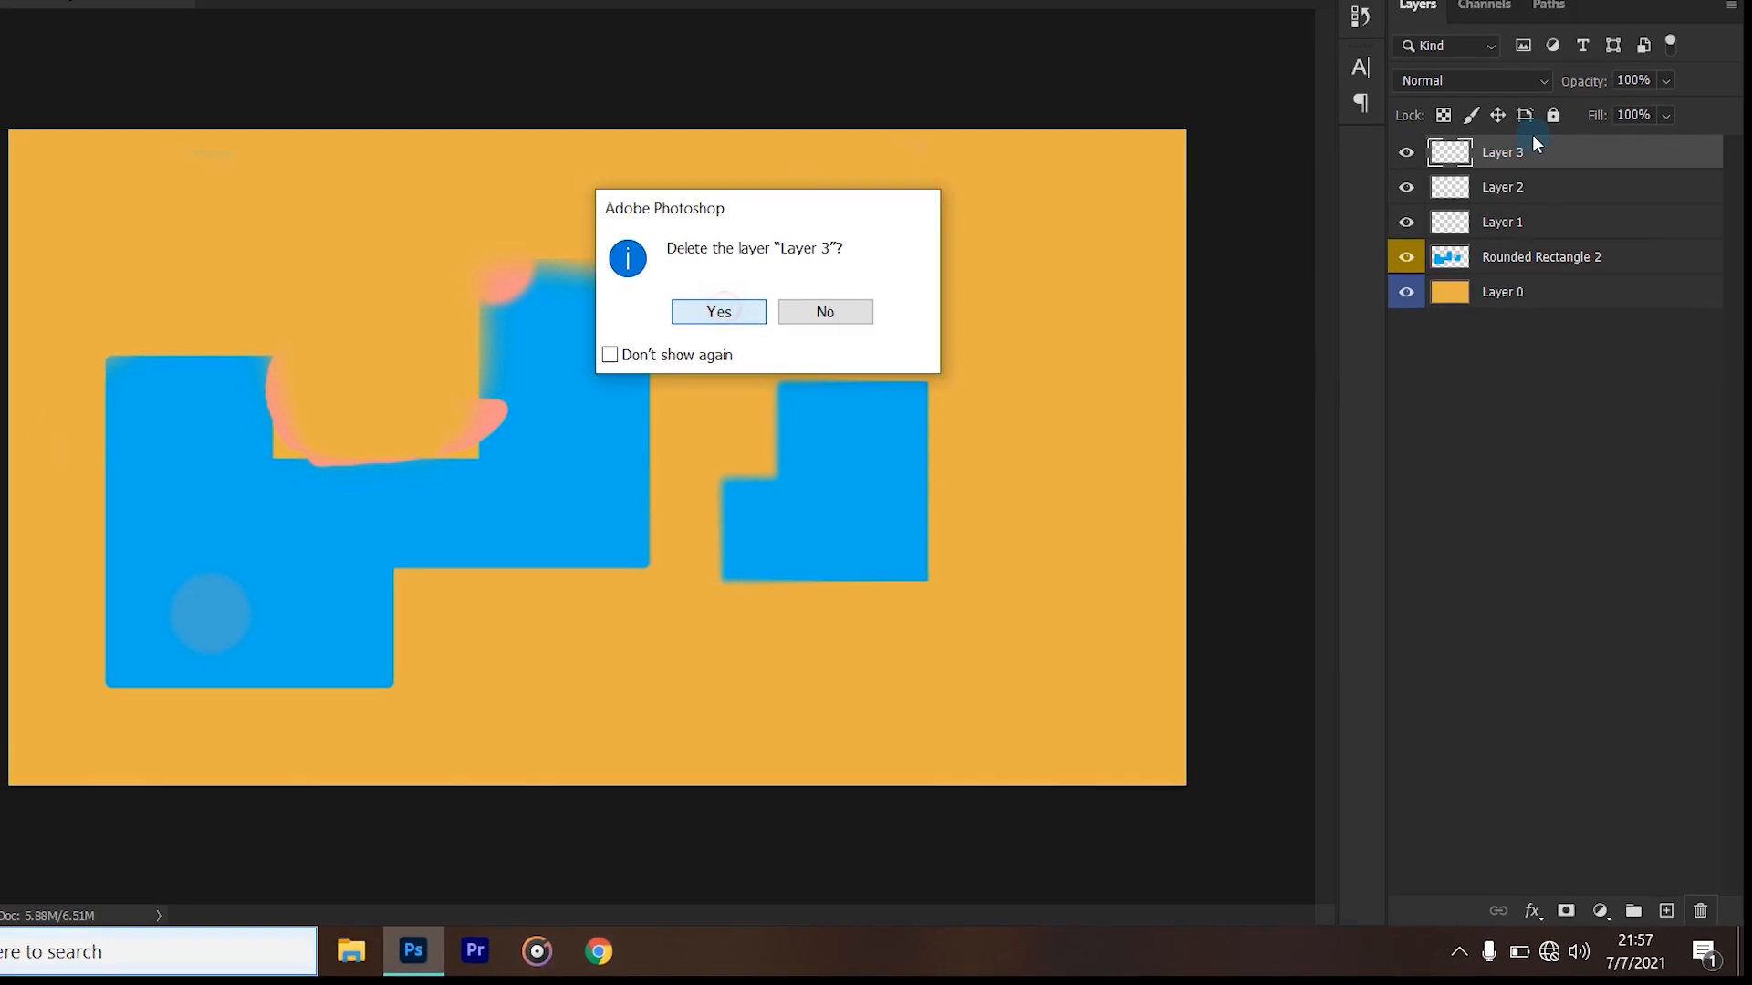
key("Return")
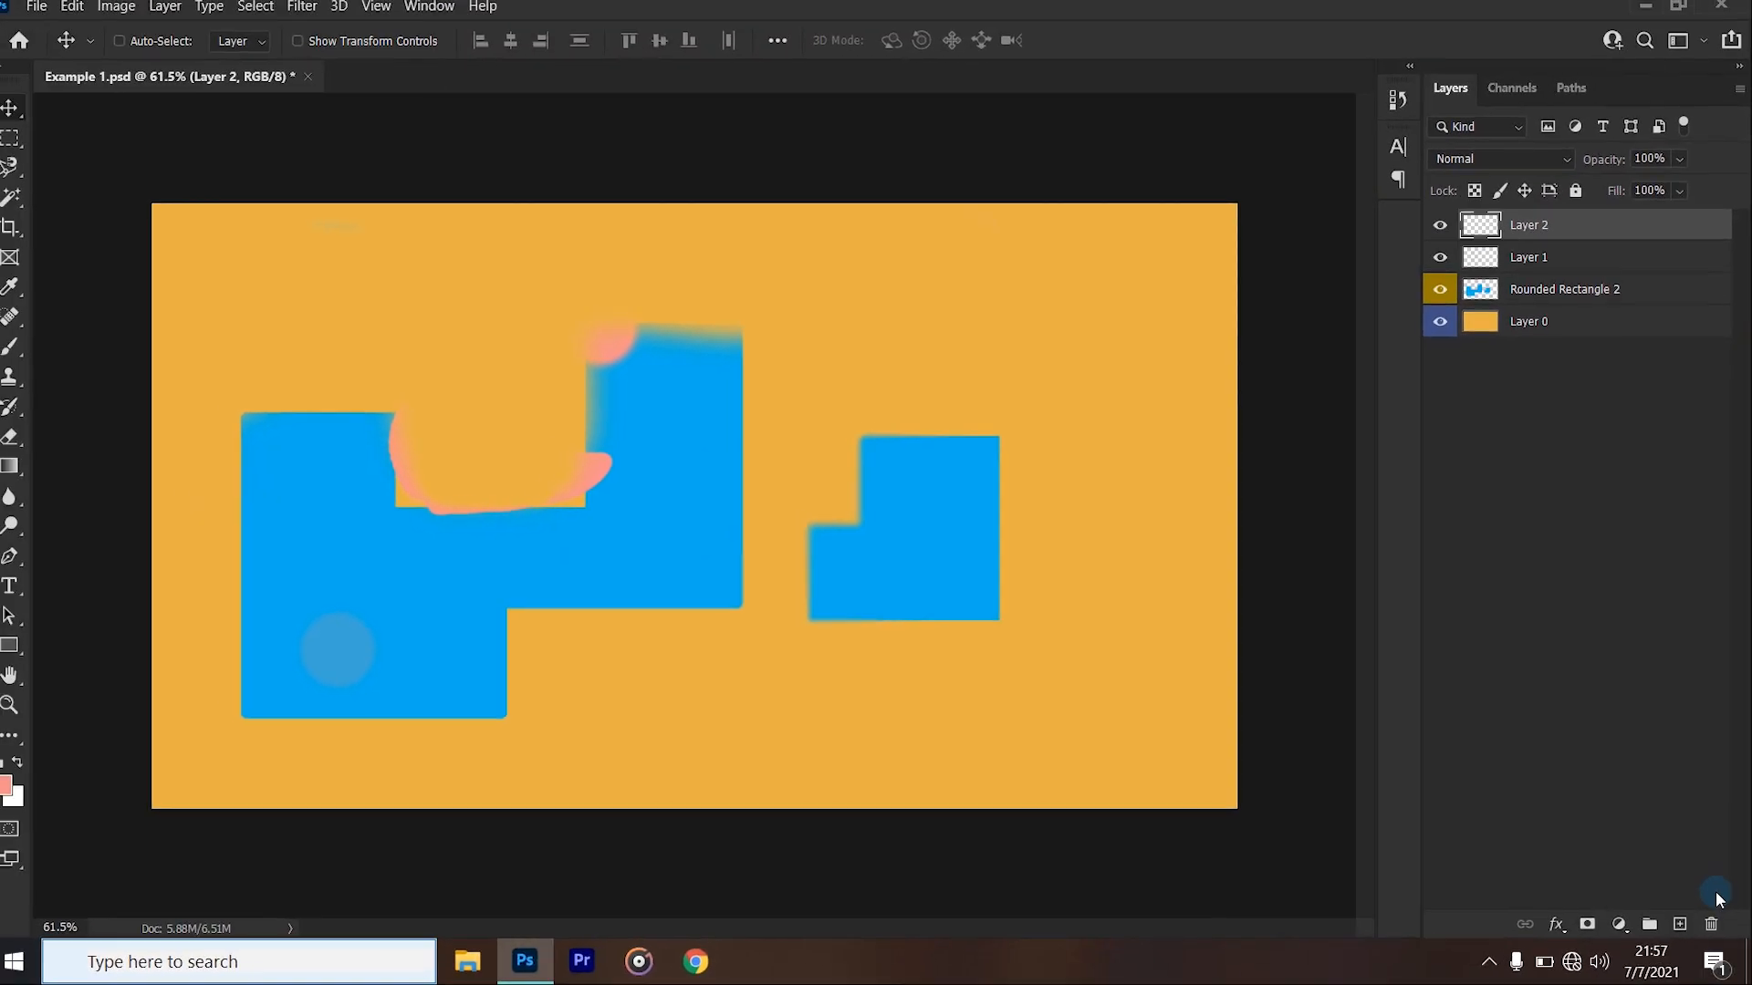
left_click(1713, 926)
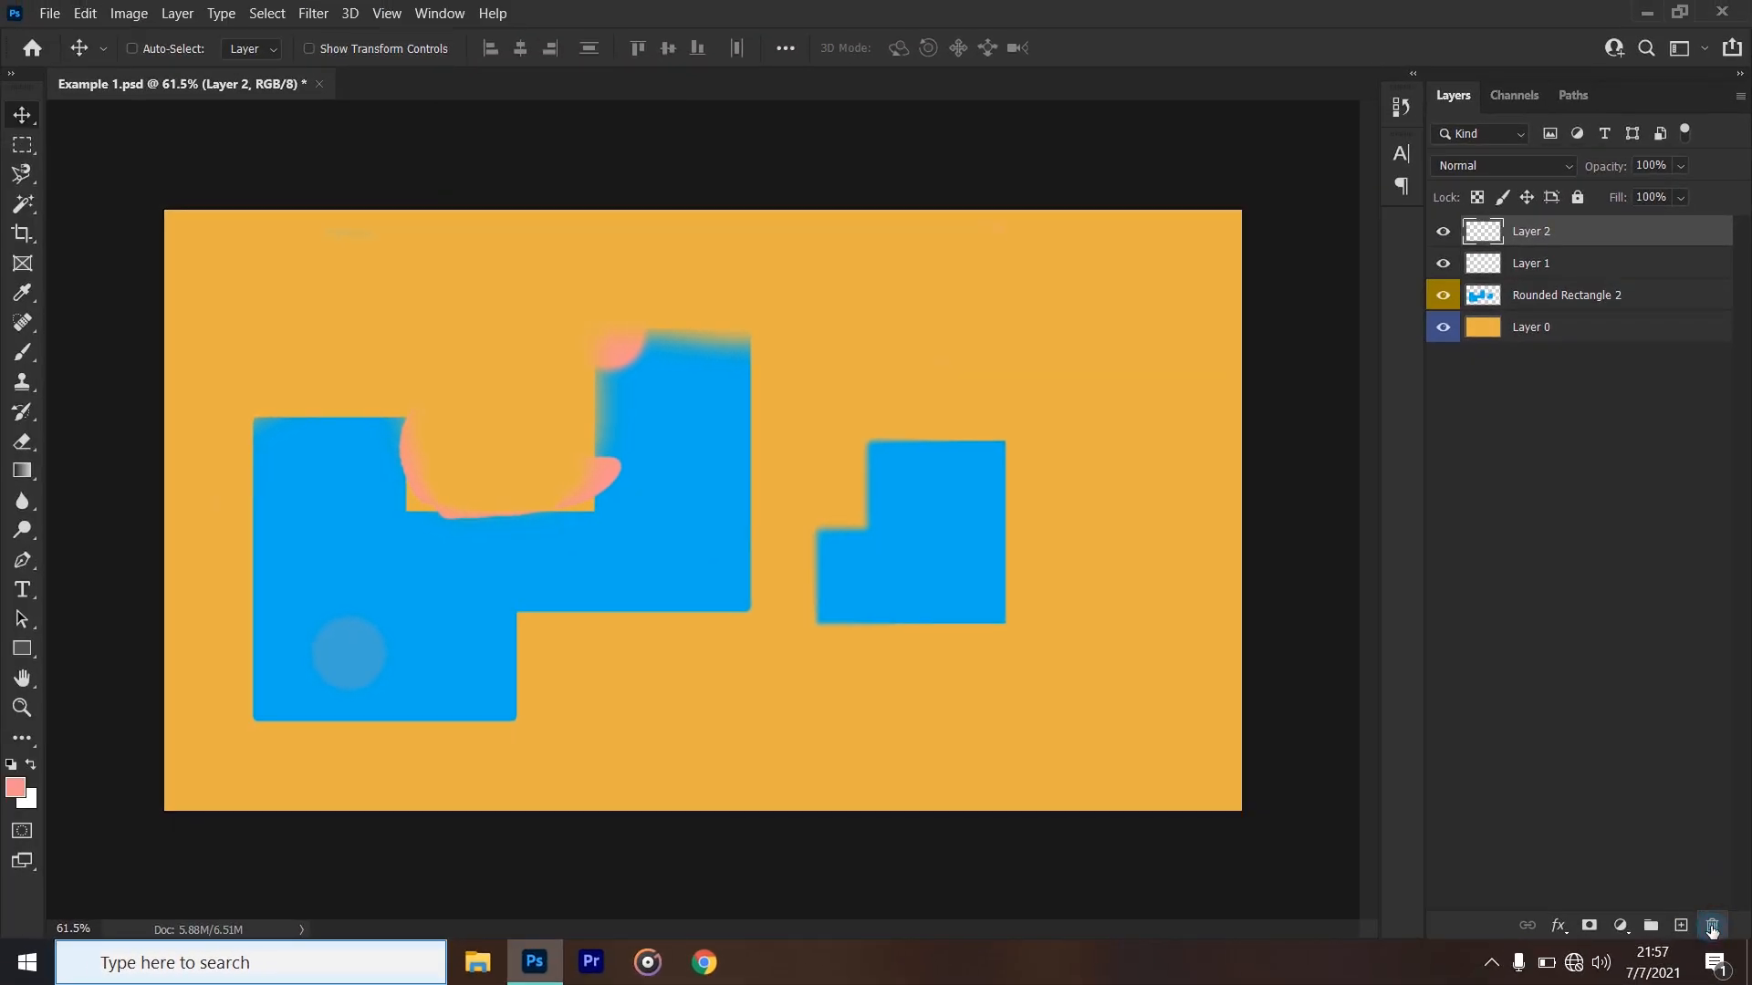
left_click(832, 378)
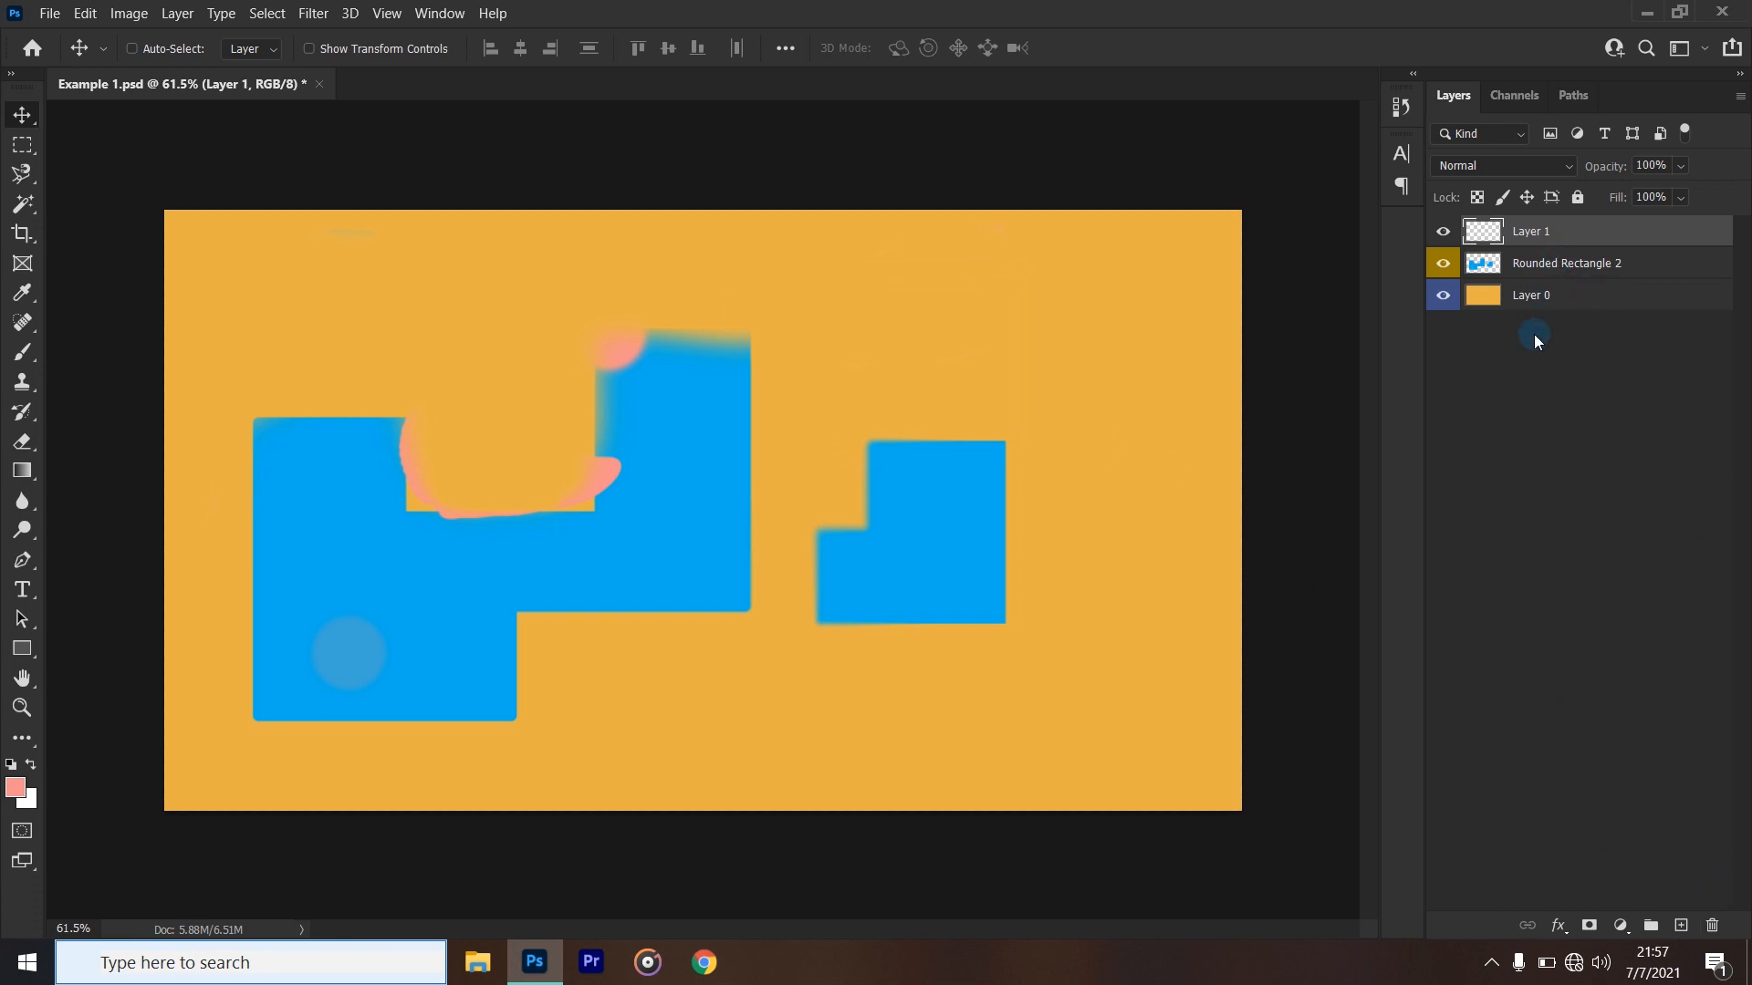
- Rename Layer 1 as "black shapes" and leave the renamed layer selected
double_click(1530, 234)
key("BackSpace")
type("black")
key("Return")
left_click(1549, 472)
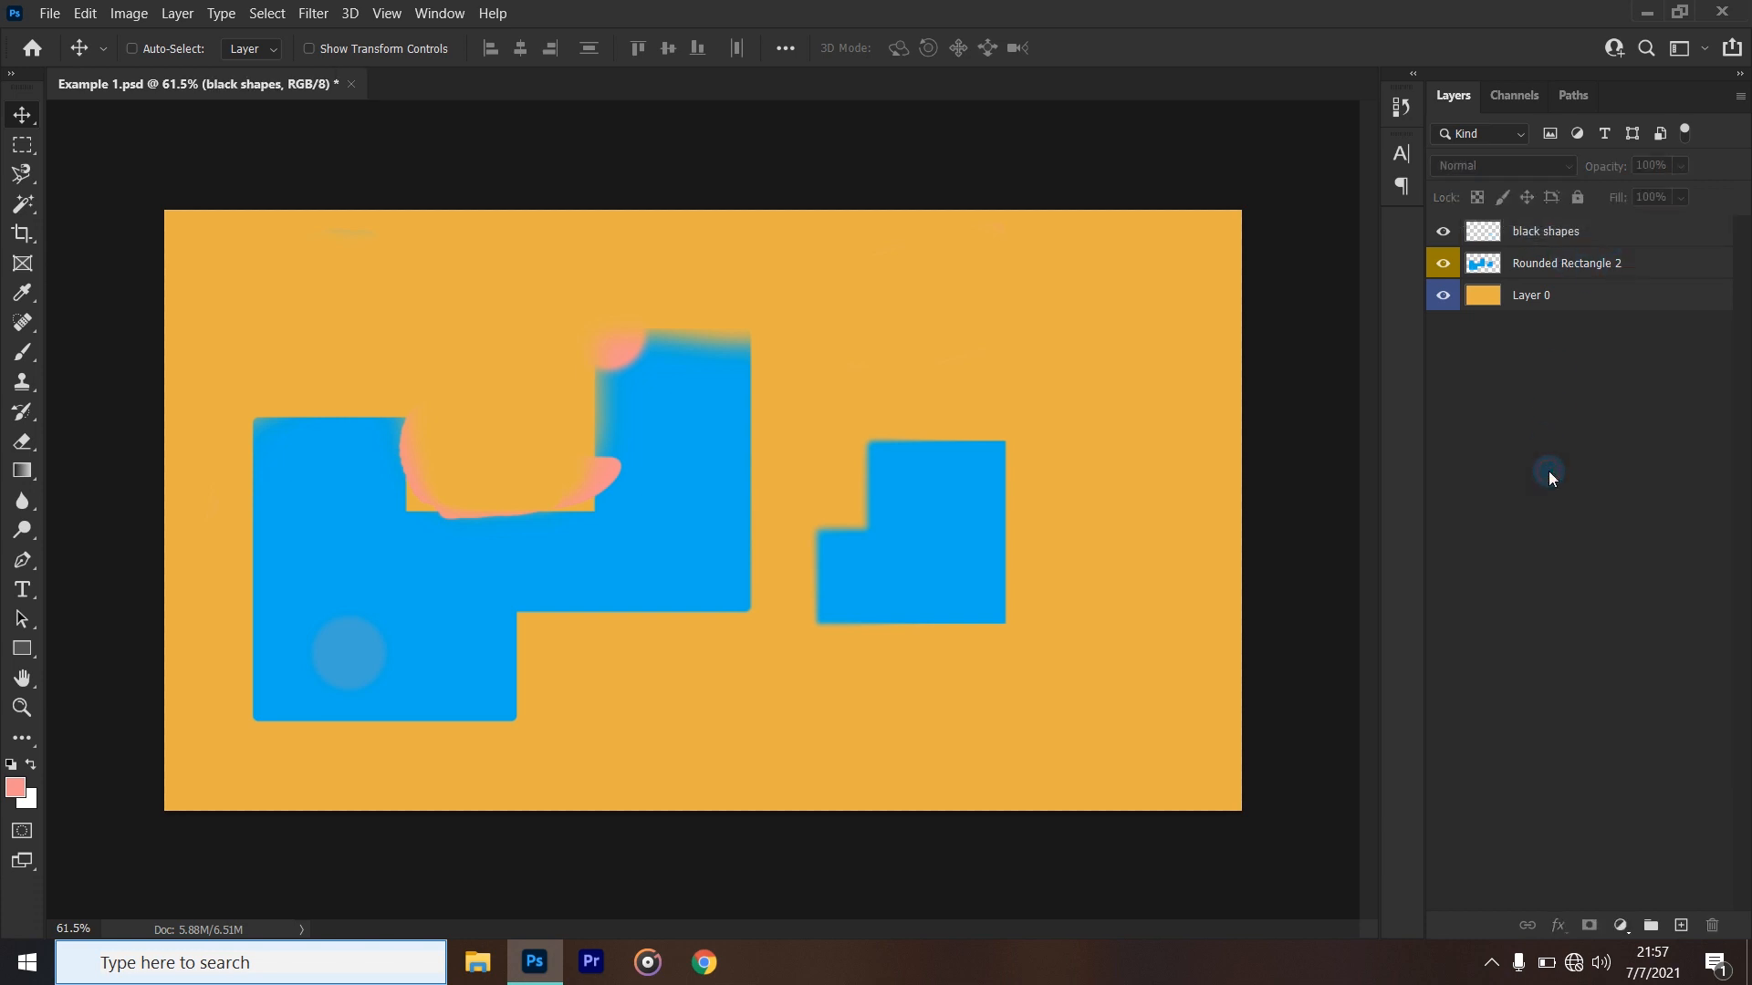
left_click(1556, 236)
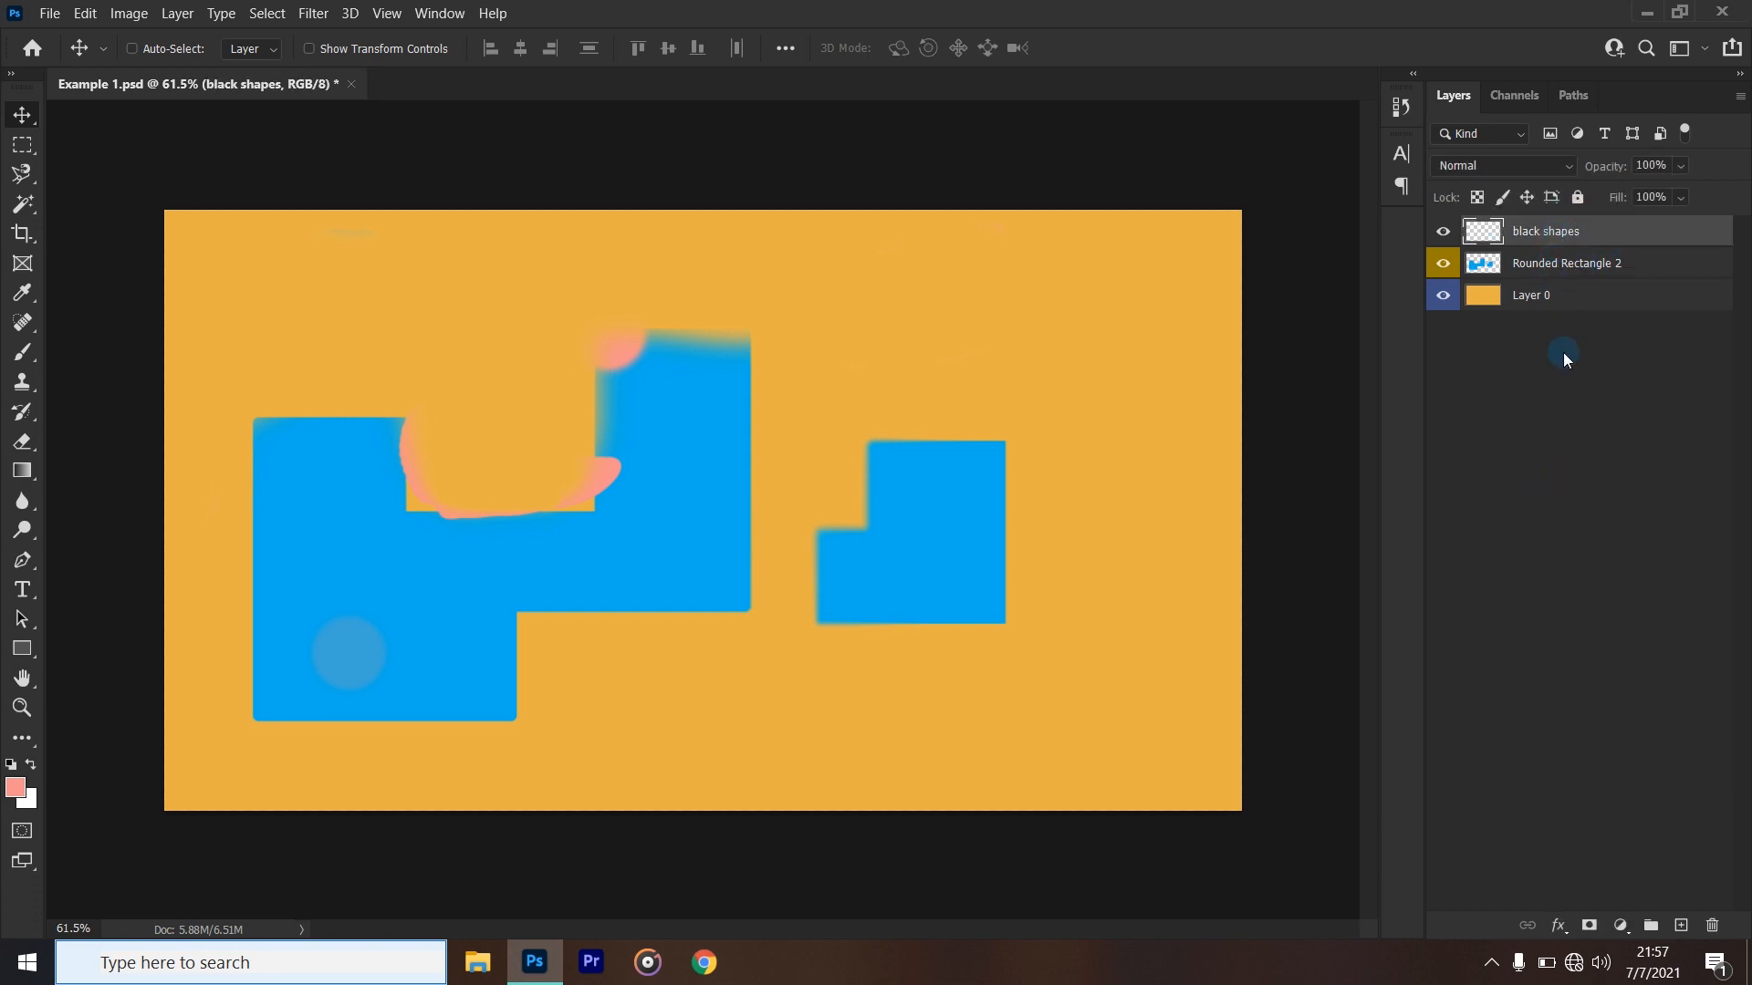
- Rename the Rounded Rectangle 2 layer as "blue shape"
left_click(1541, 270)
double_click(1560, 265)
type("sea")
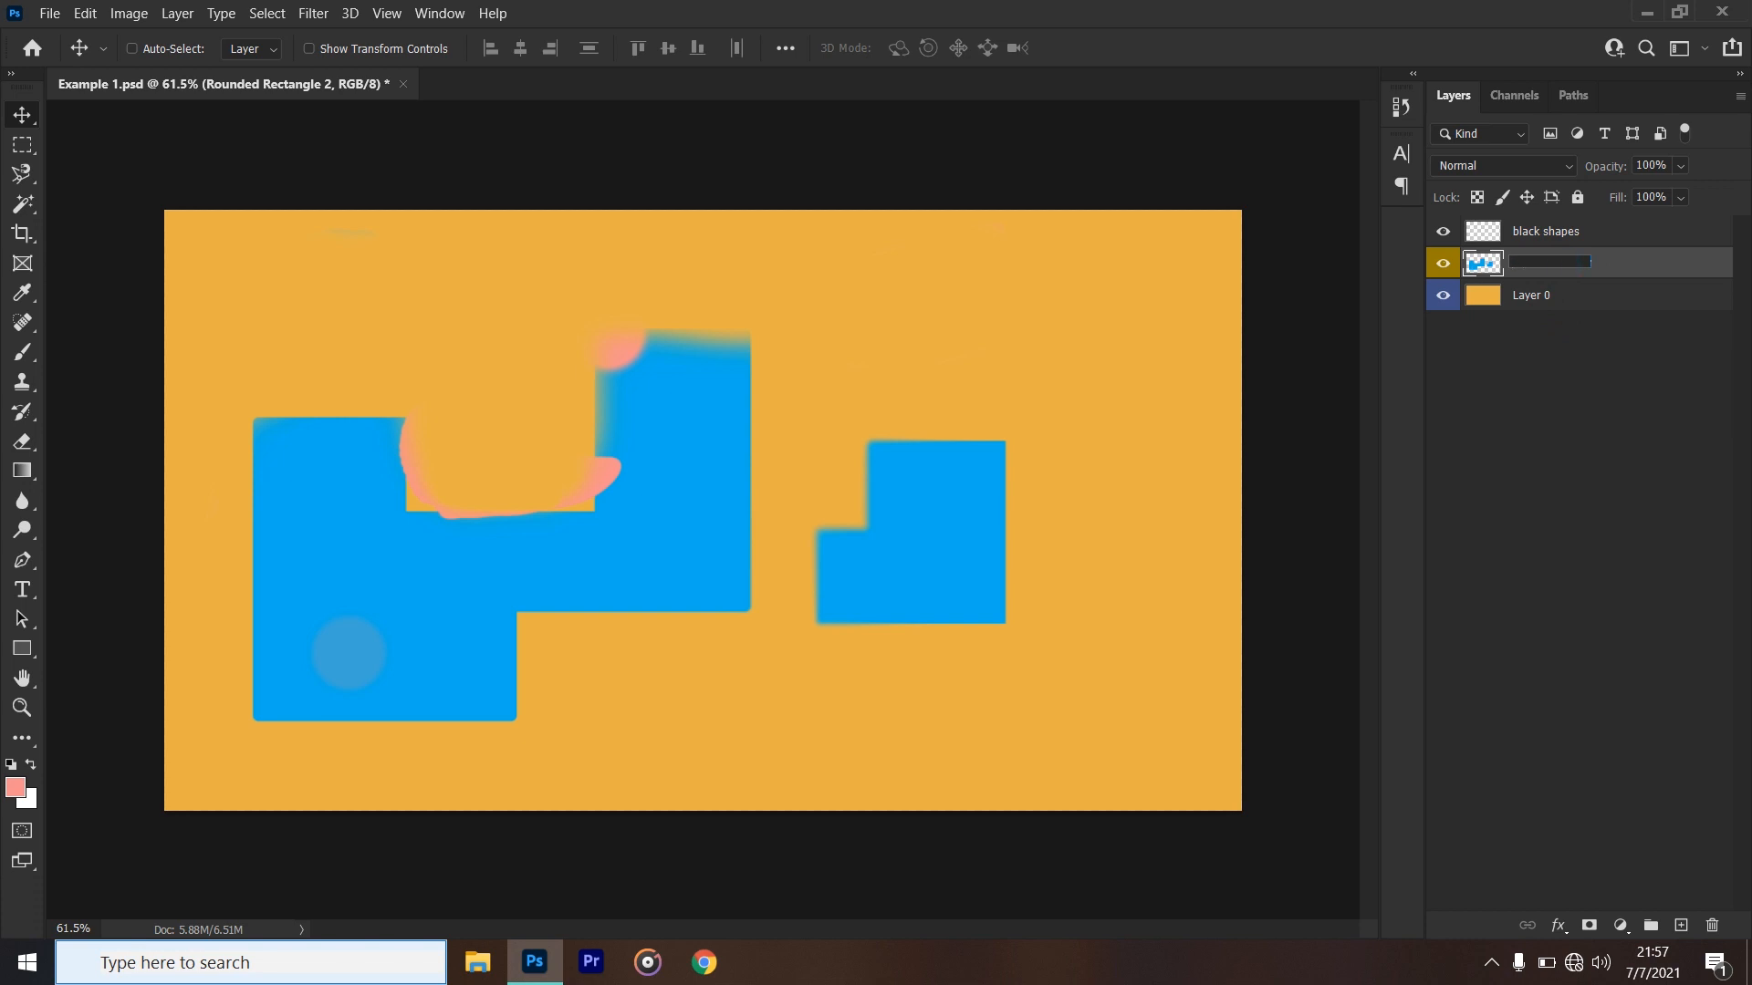
type("blue shape")
left_click(1702, 267)
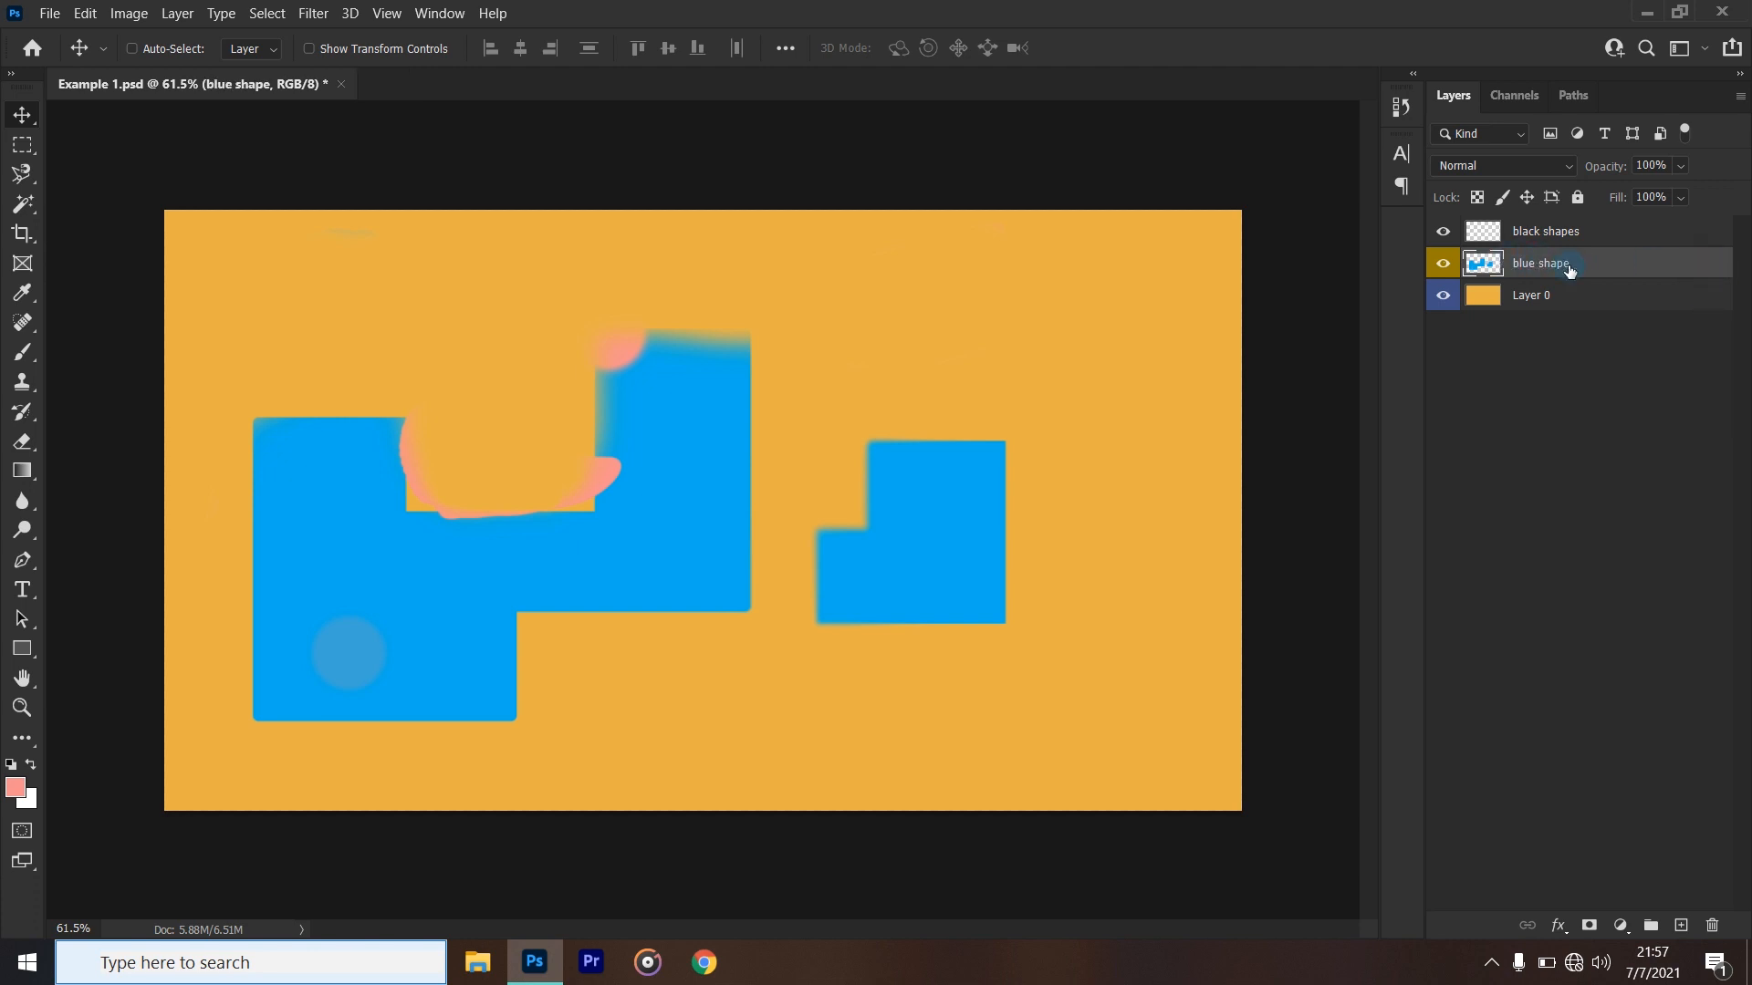
- Rename Layer 0 as "Background"
double_click(1550, 295)
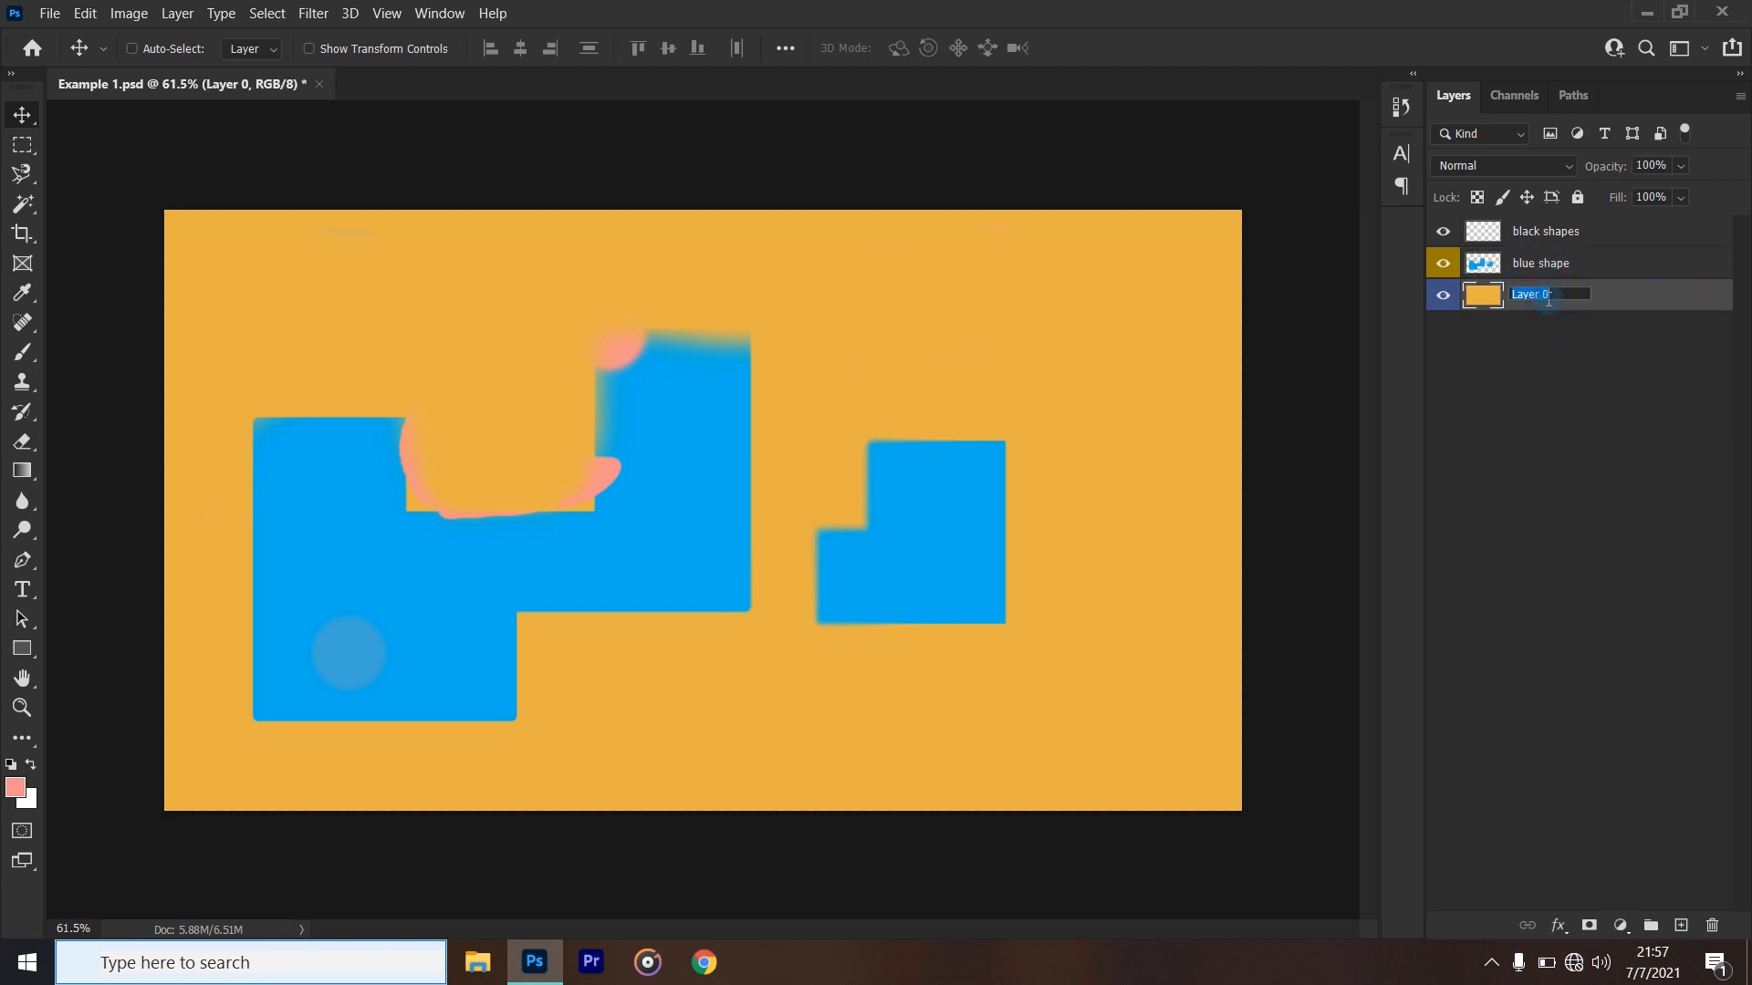
type("Background")
left_click(1646, 297)
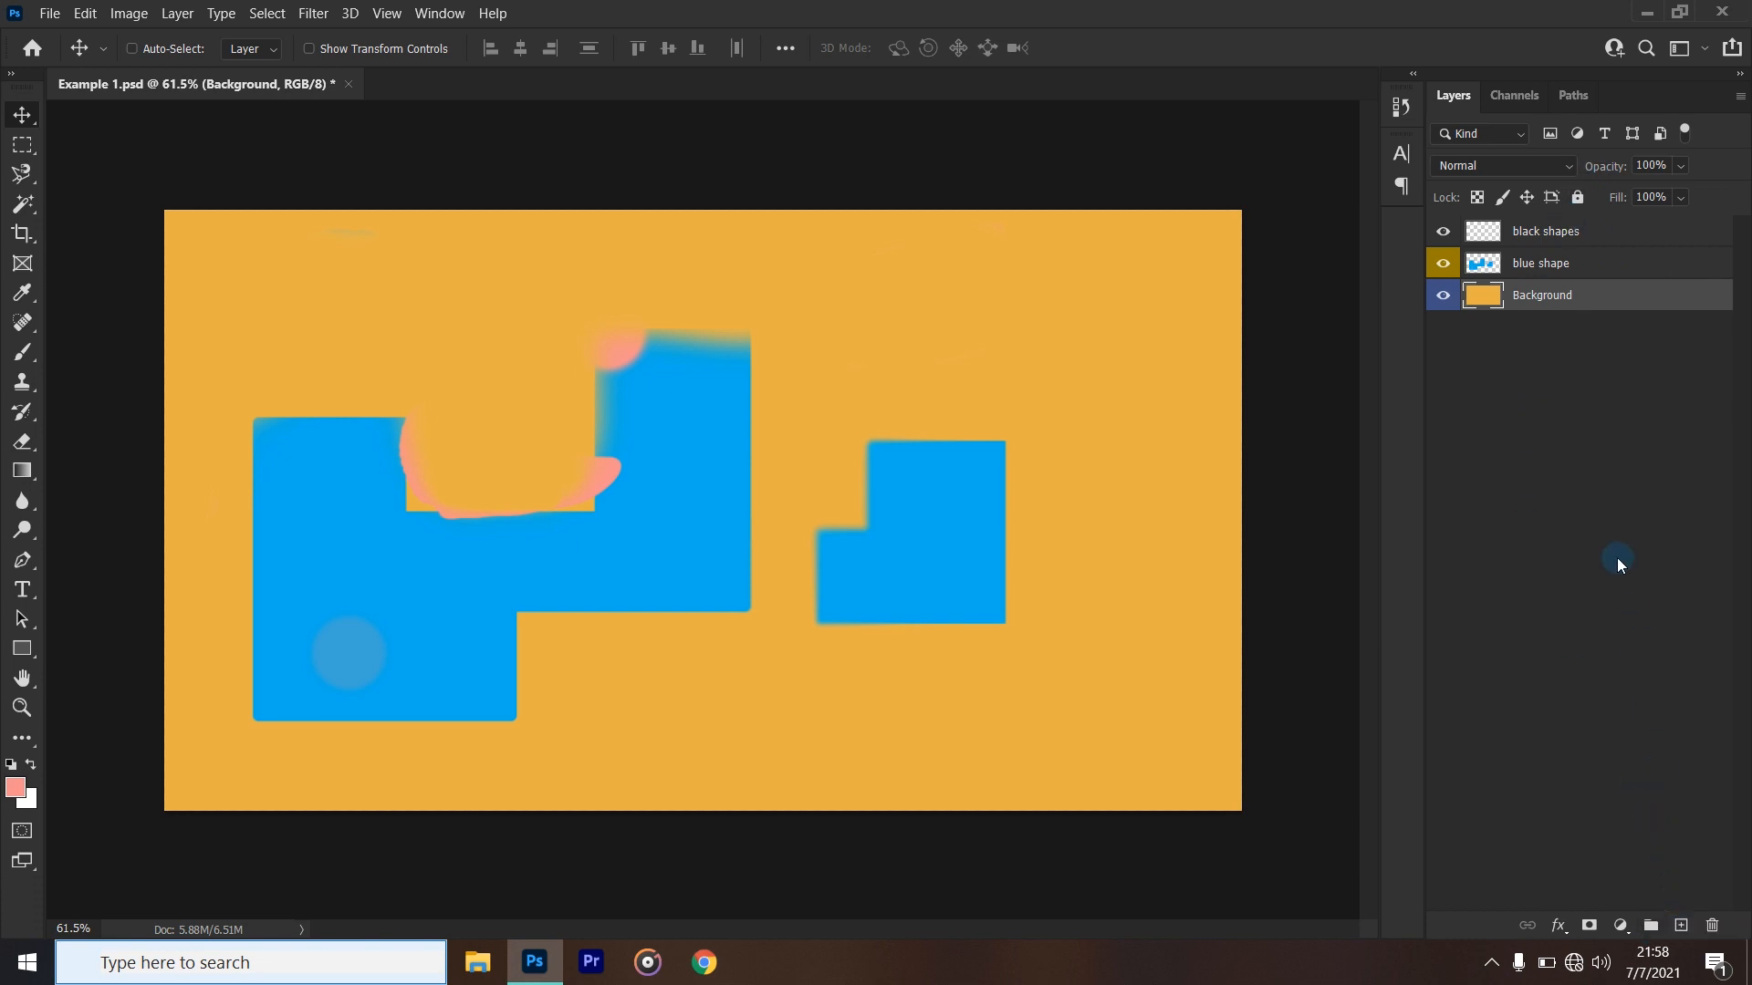
- Give the black shapes layer the same yellow colour label as the blue shape layer
left_click(1525, 235)
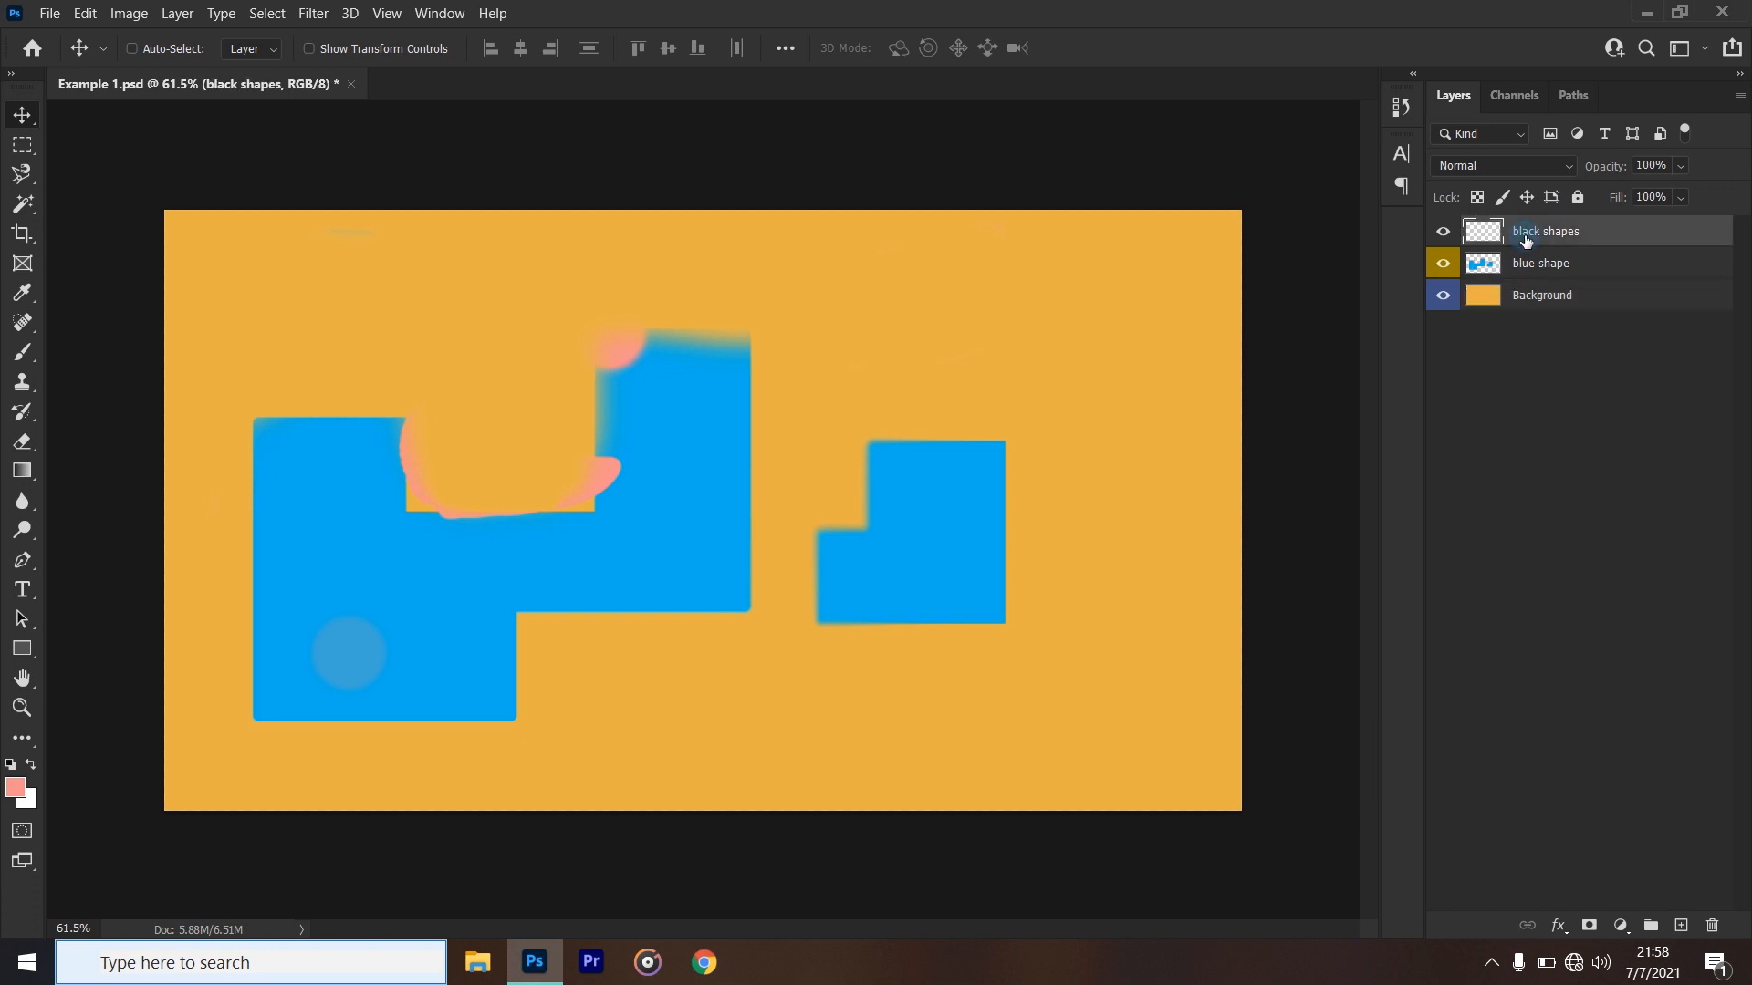
right_click(1443, 231)
left_click(1496, 351)
left_click(1493, 346)
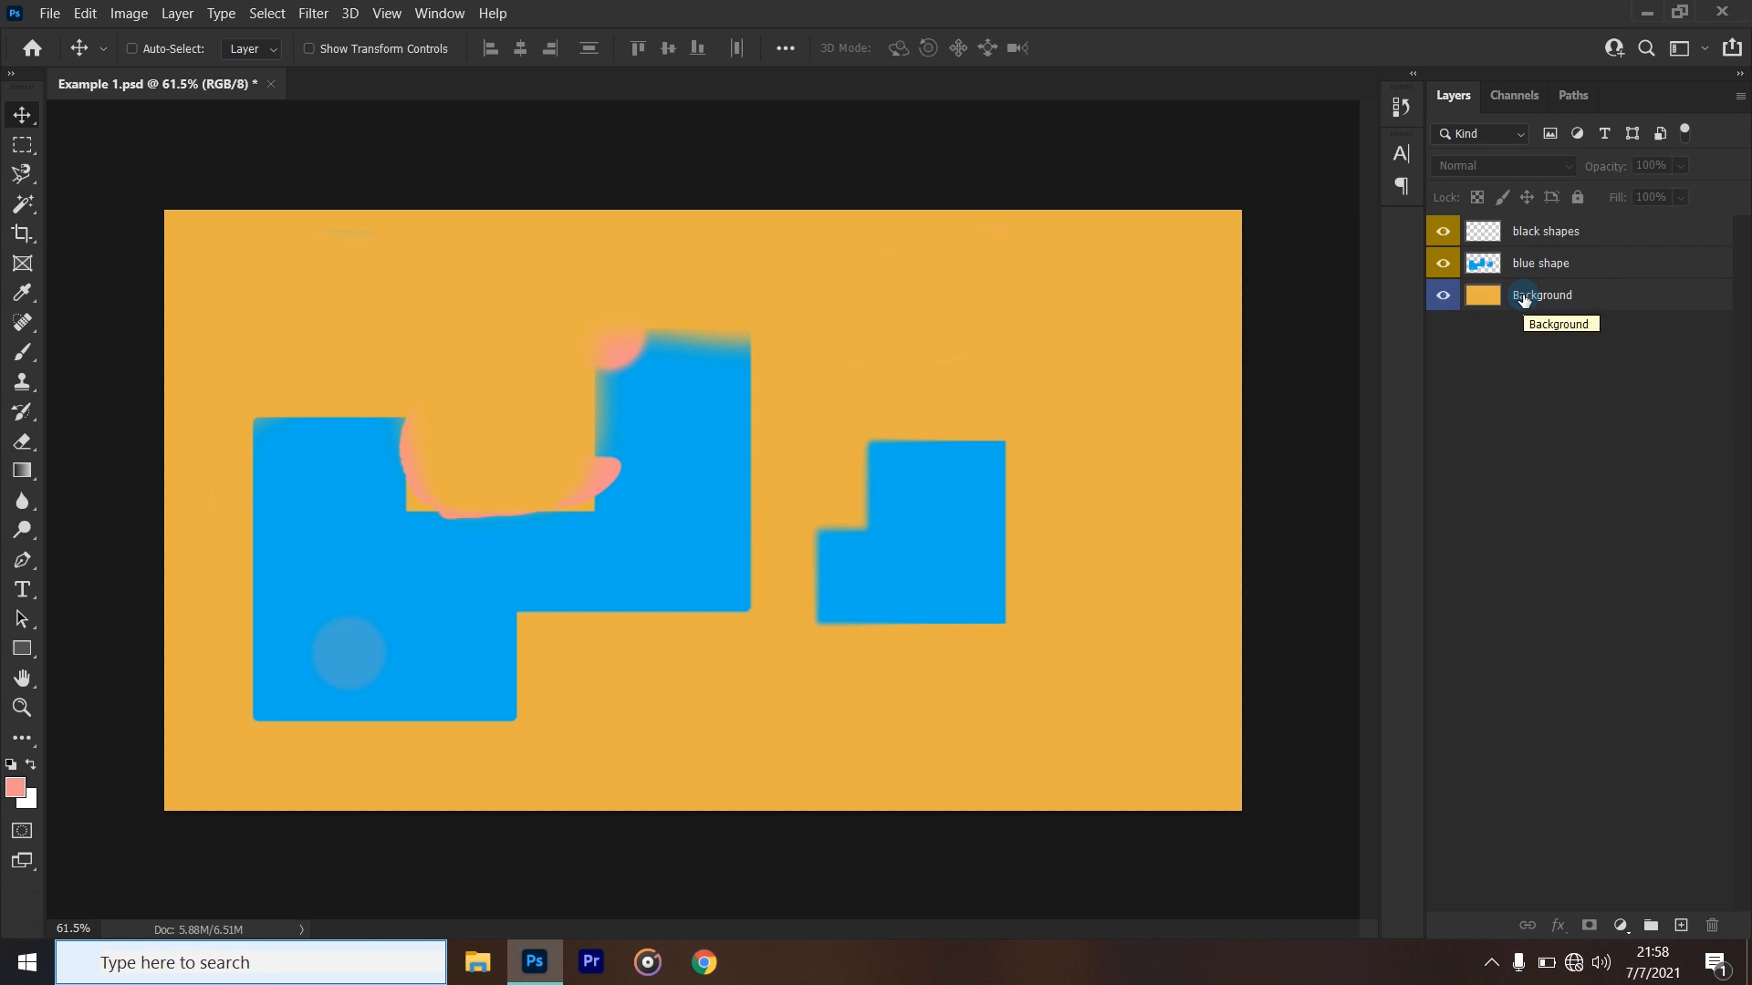
- Group the black shapes, blue shape and Background layers, and expand and collapse the new group to check its contents
left_click(1563, 234)
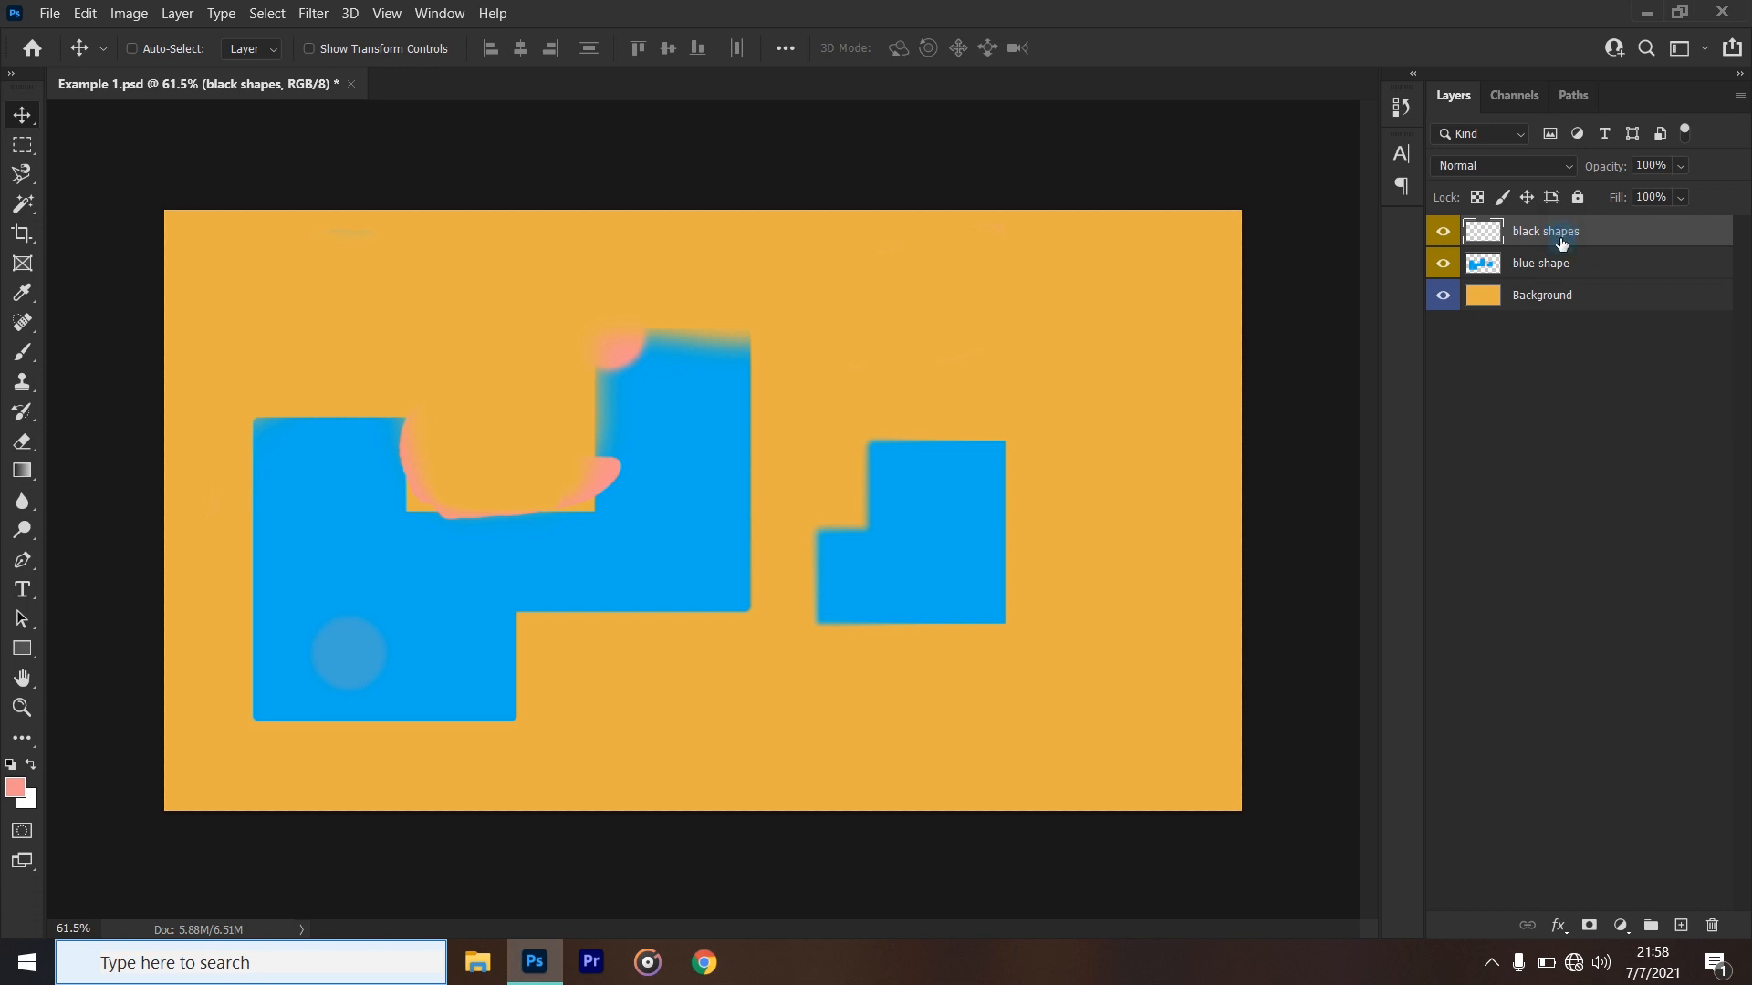
left_click(1565, 265, "shift")
left_click(1565, 294, "shift")
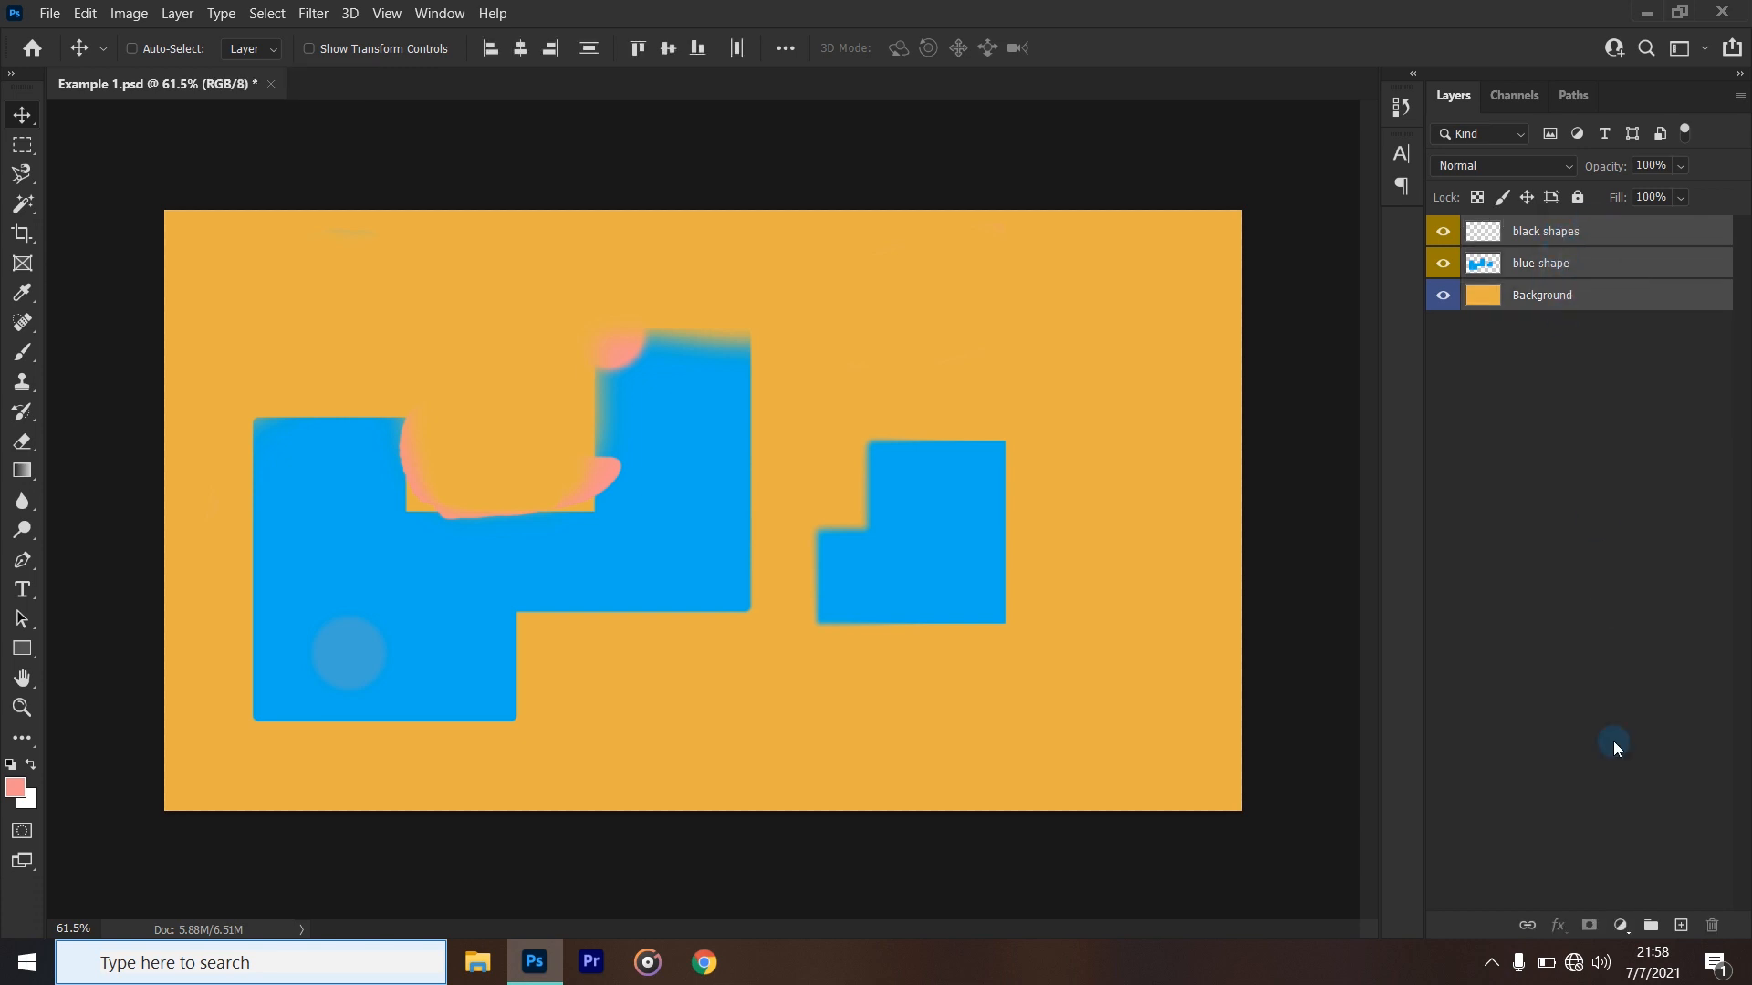
left_click(1650, 927)
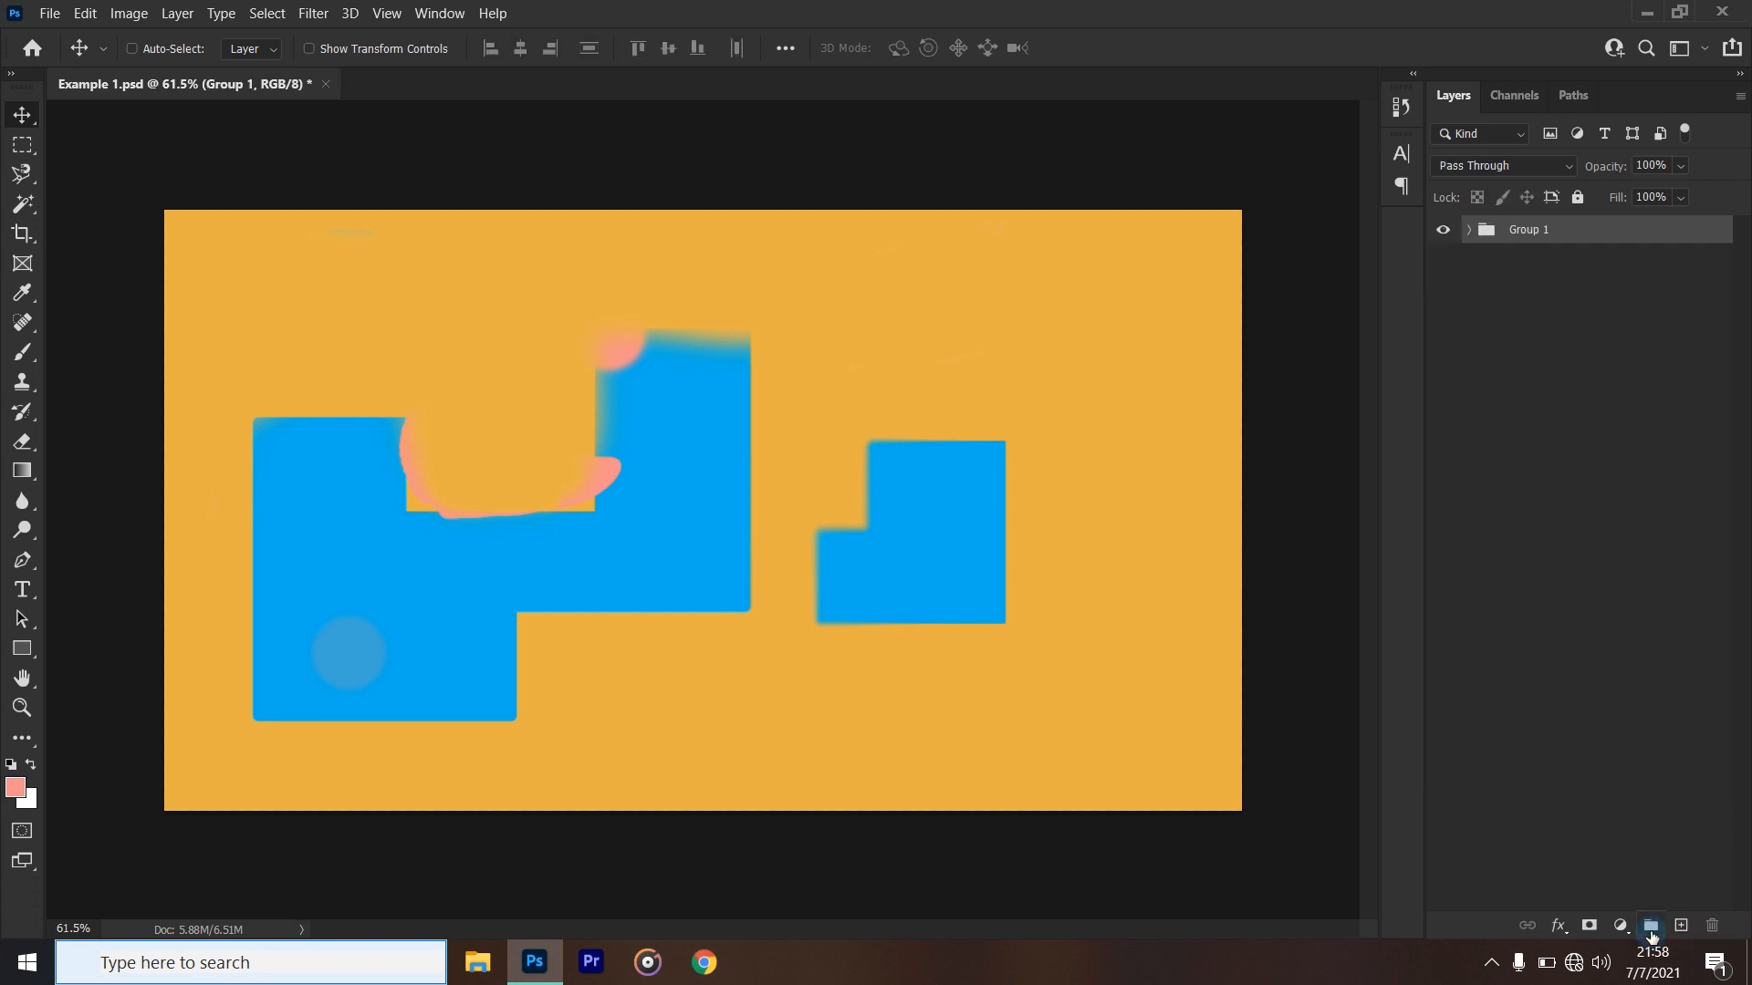
left_click(1468, 233)
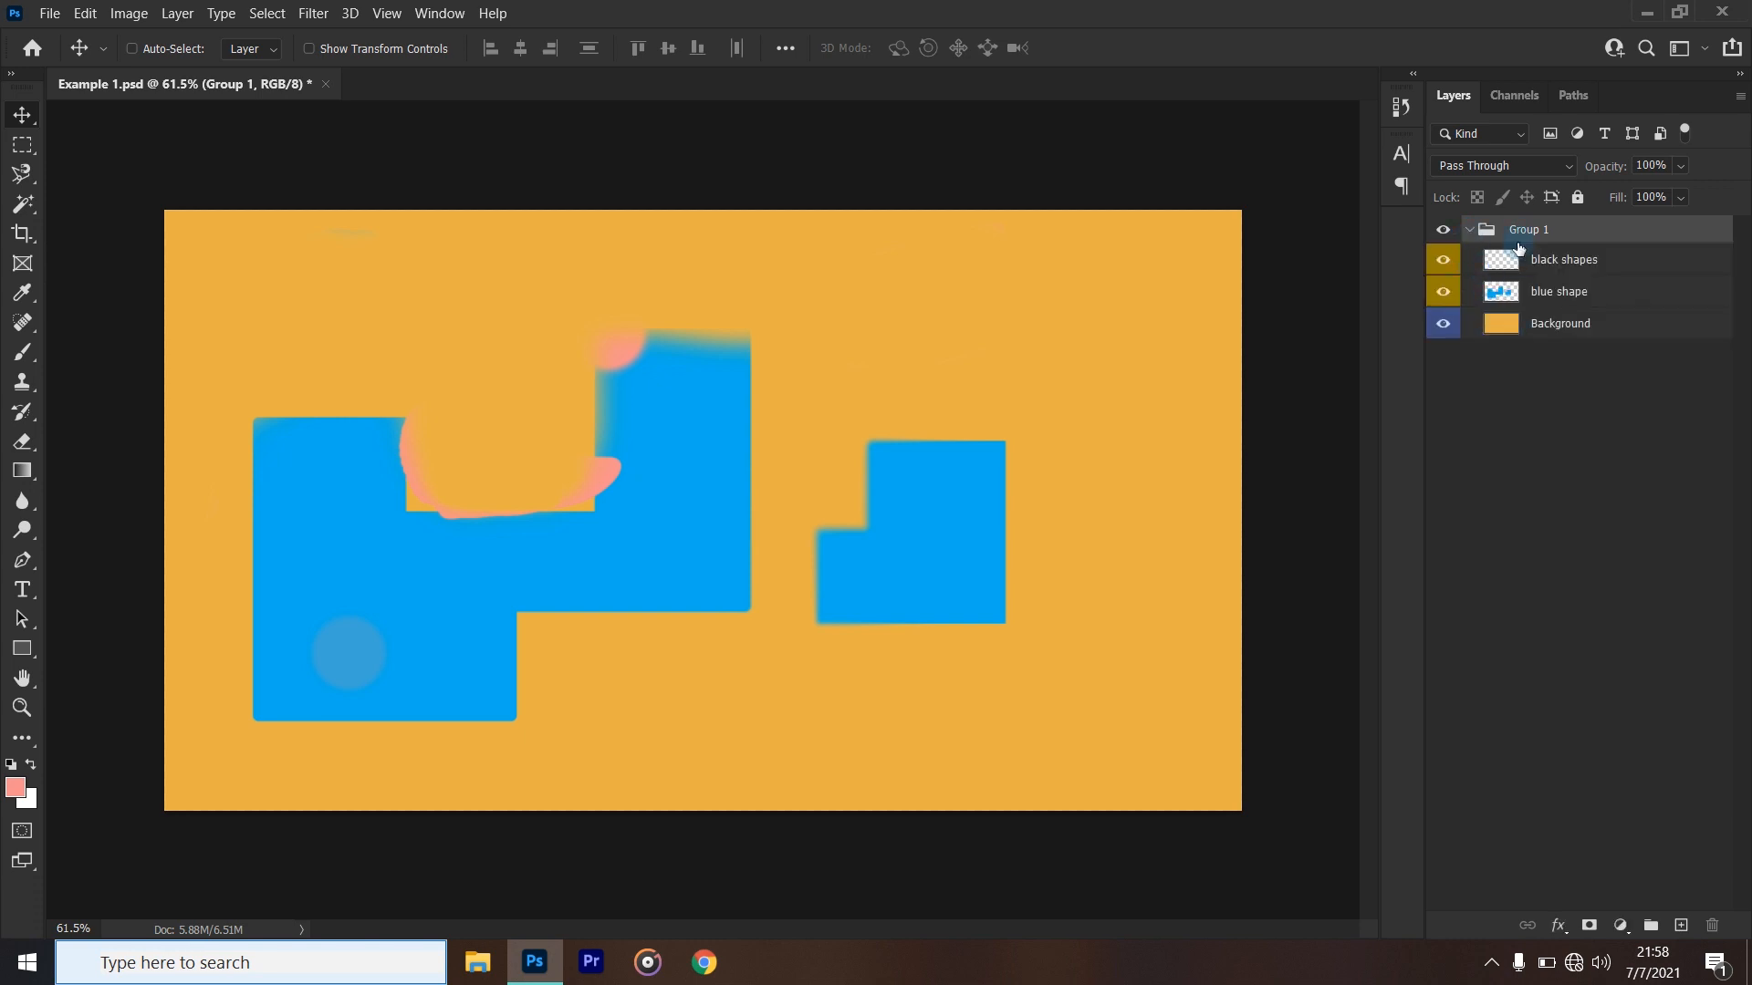
left_click(1470, 232)
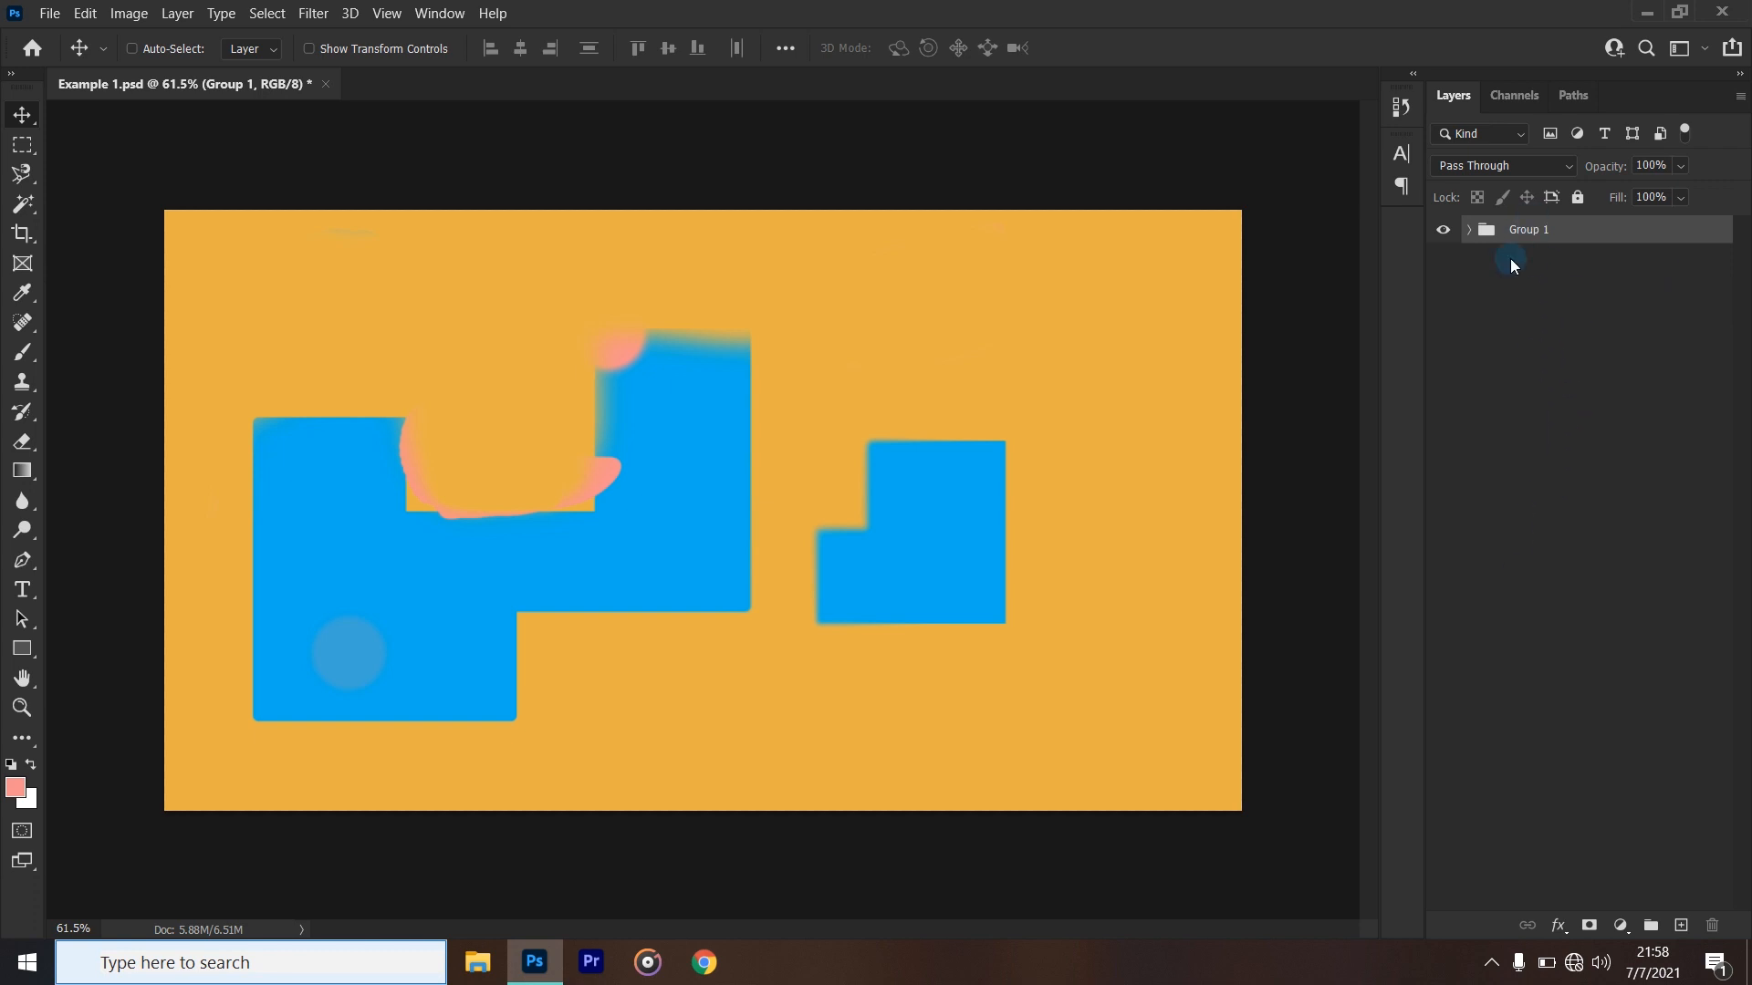
- Move the Background layer out of Group 1 to directly below it, and collapse the group
double_click(1530, 232)
left_click(1574, 311)
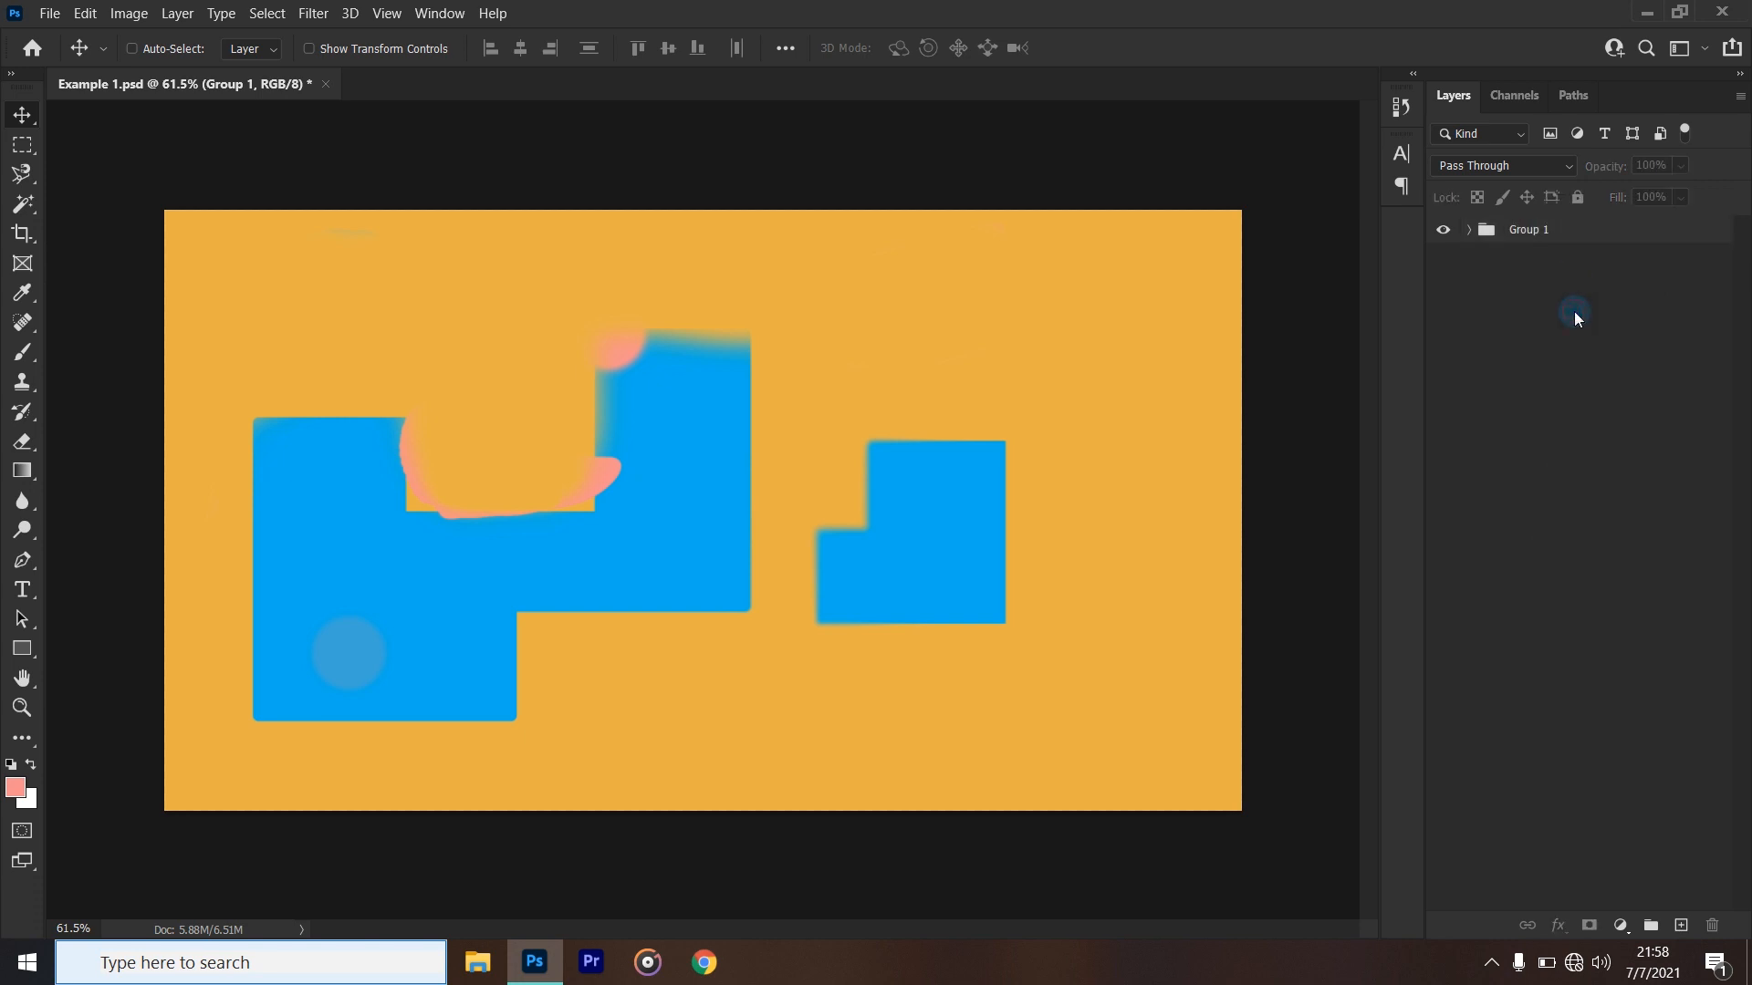
left_click(1583, 230)
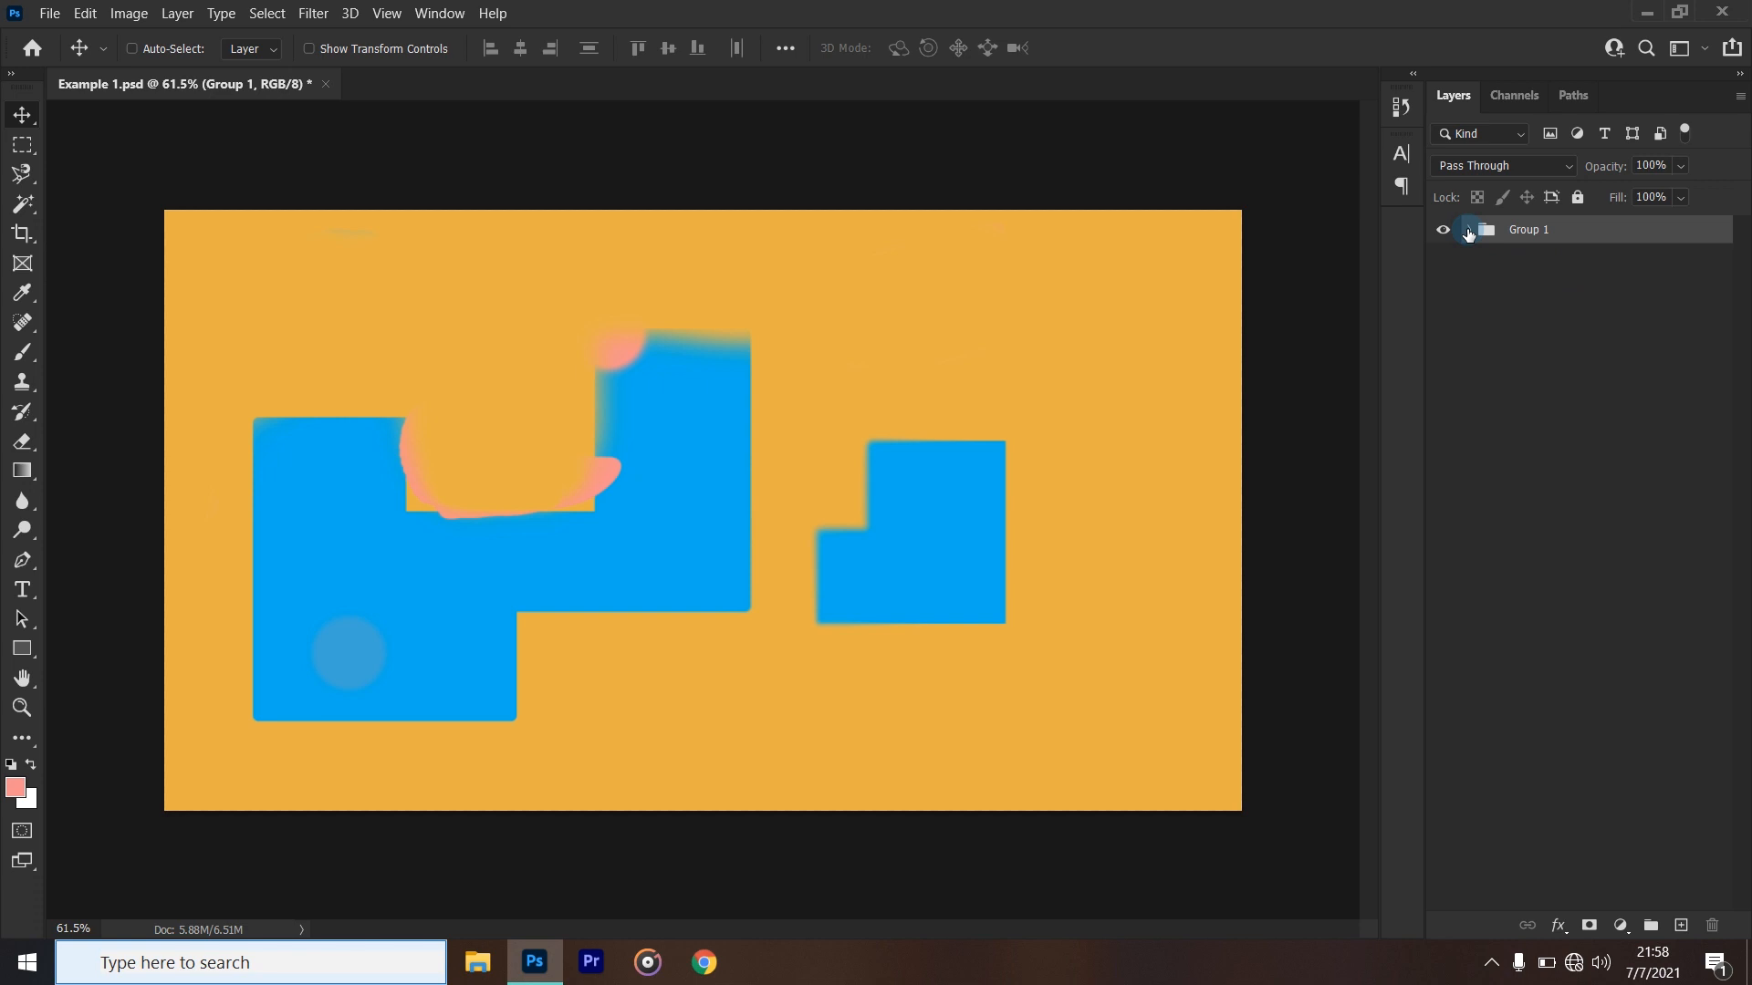
left_click(1468, 231)
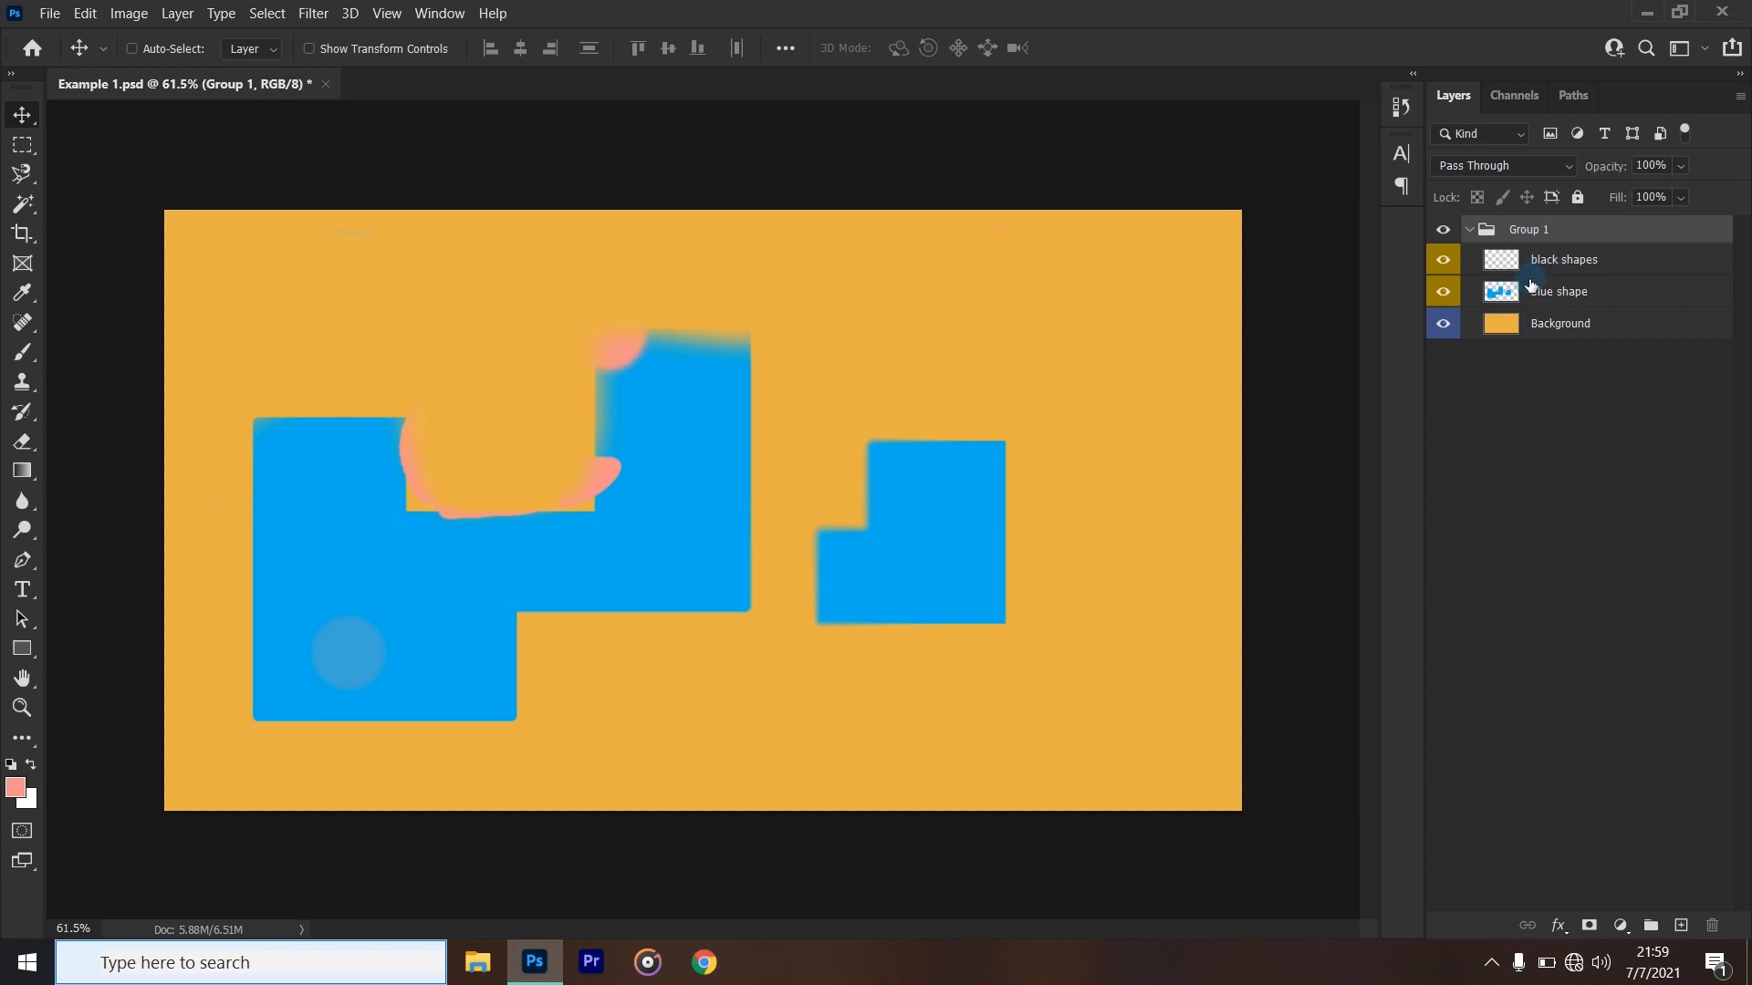
left_click_drag(1524, 323, 1521, 489)
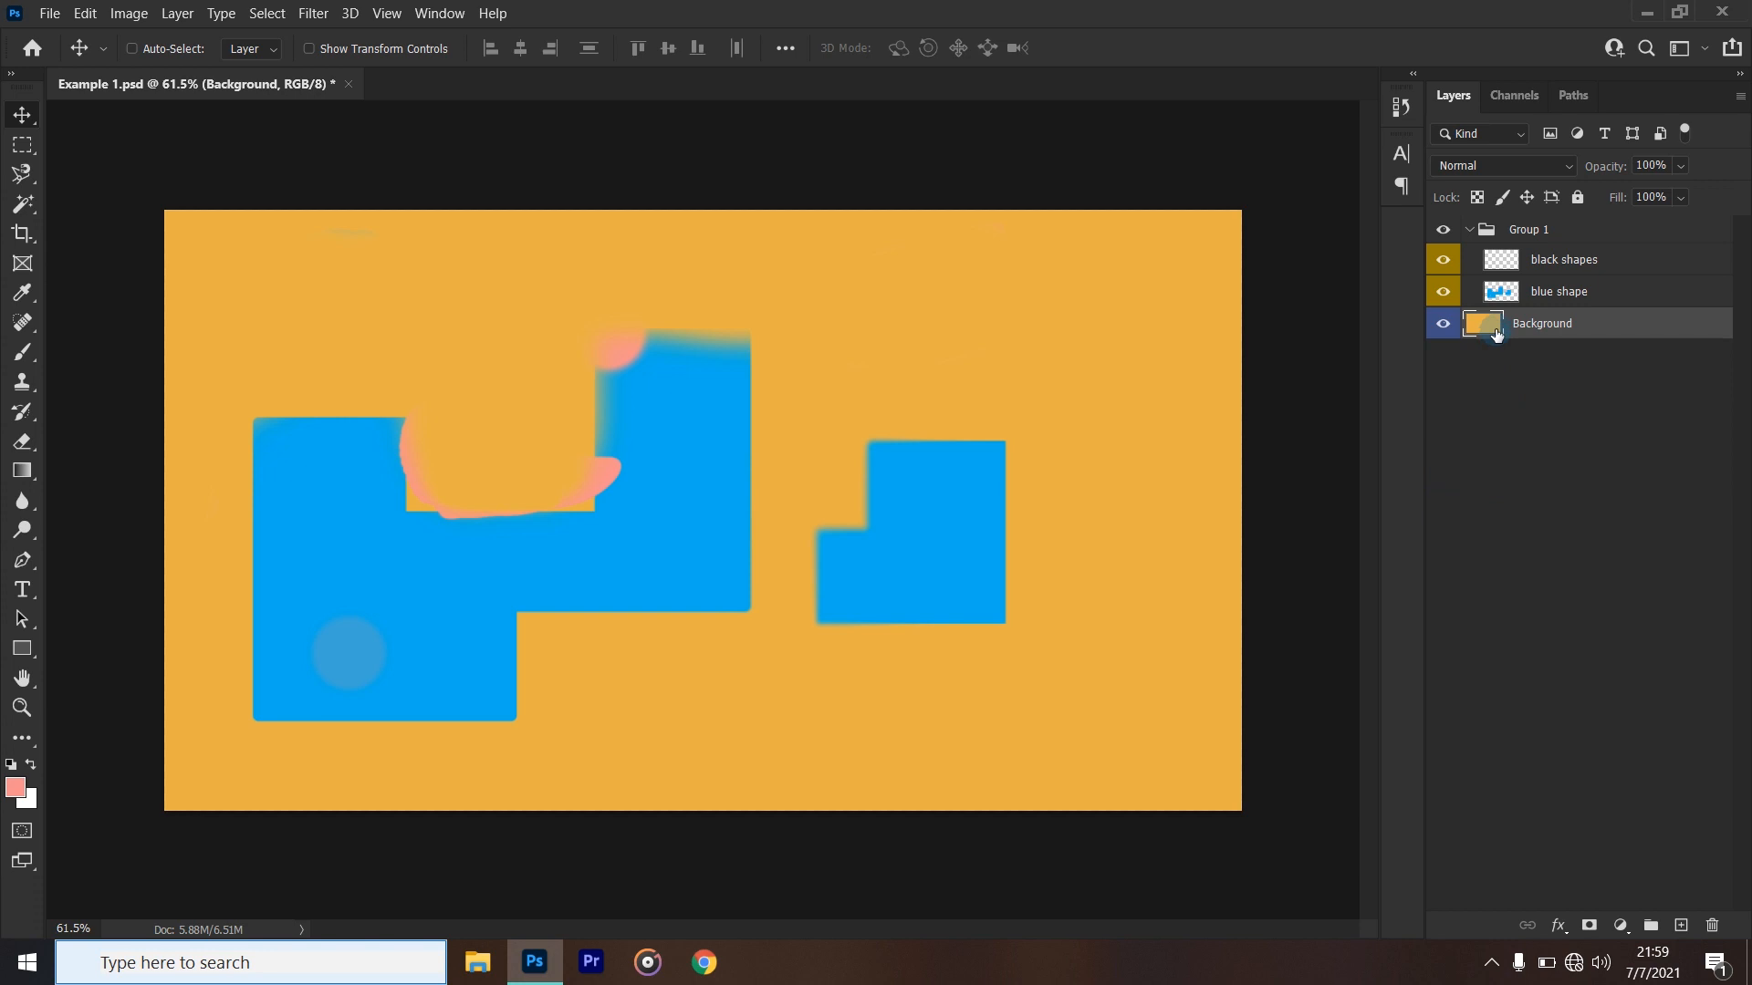
left_click(1469, 230)
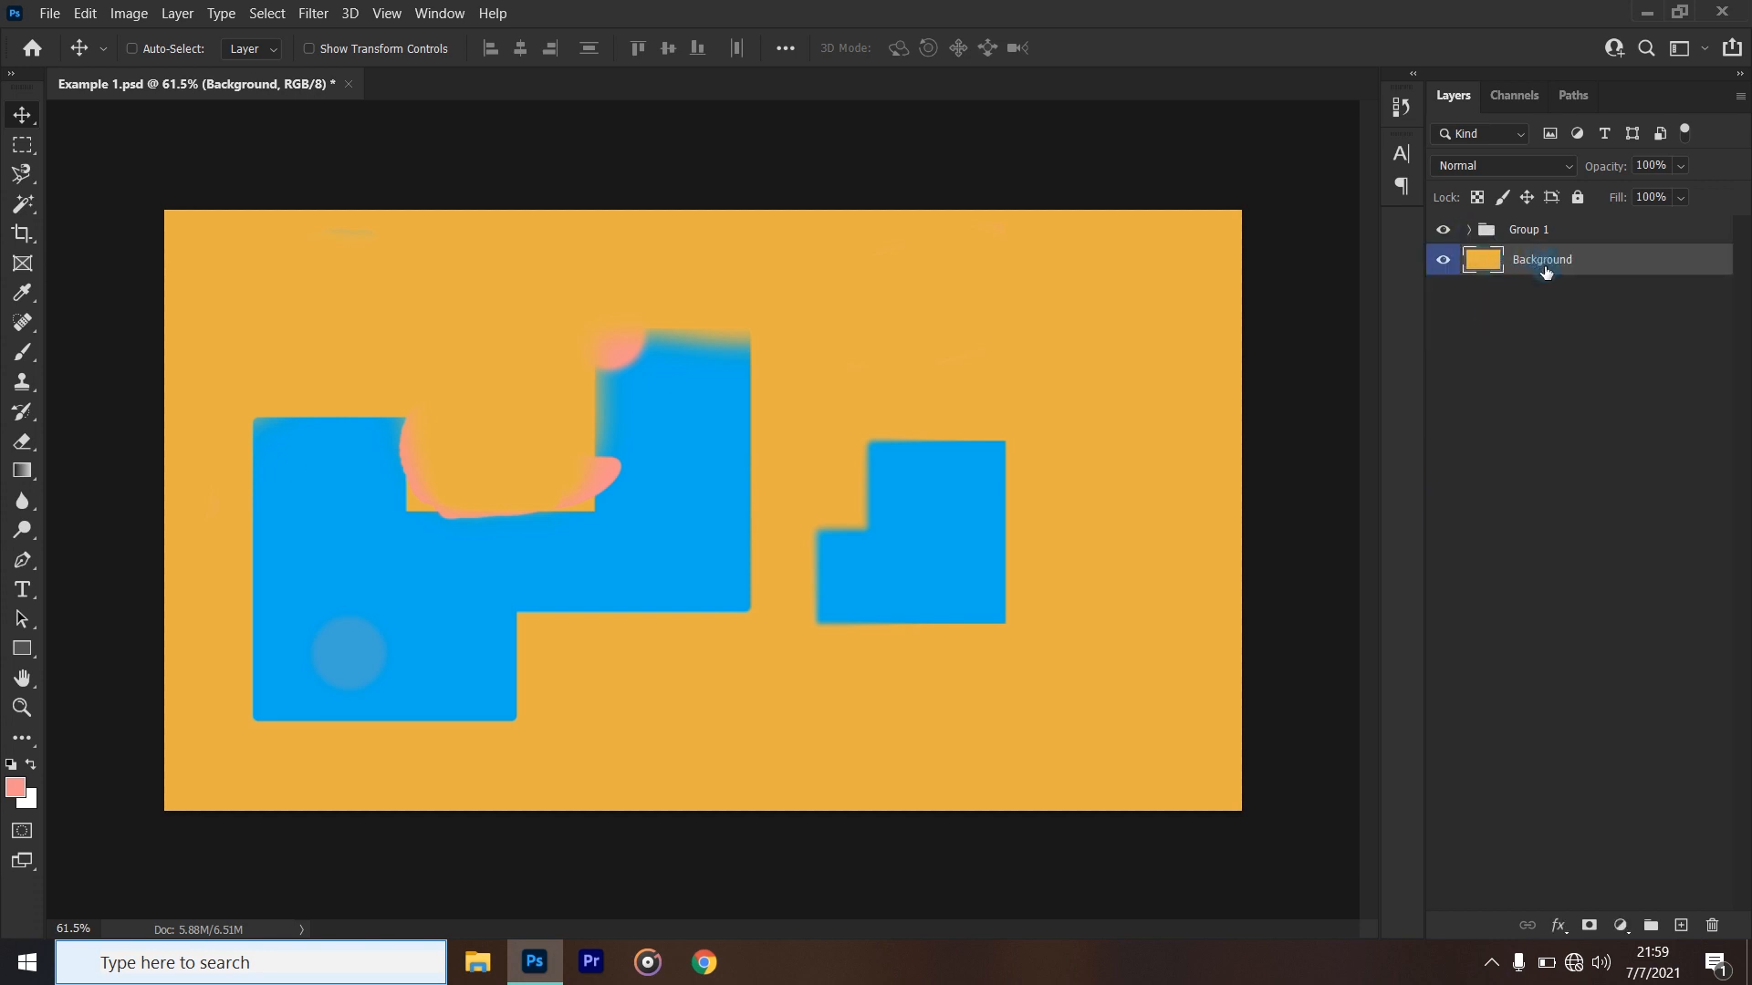
- Put the Background layer back into Group 1 above the other layers, and expand the group to check the order
left_click_drag(1545, 272, 1533, 235)
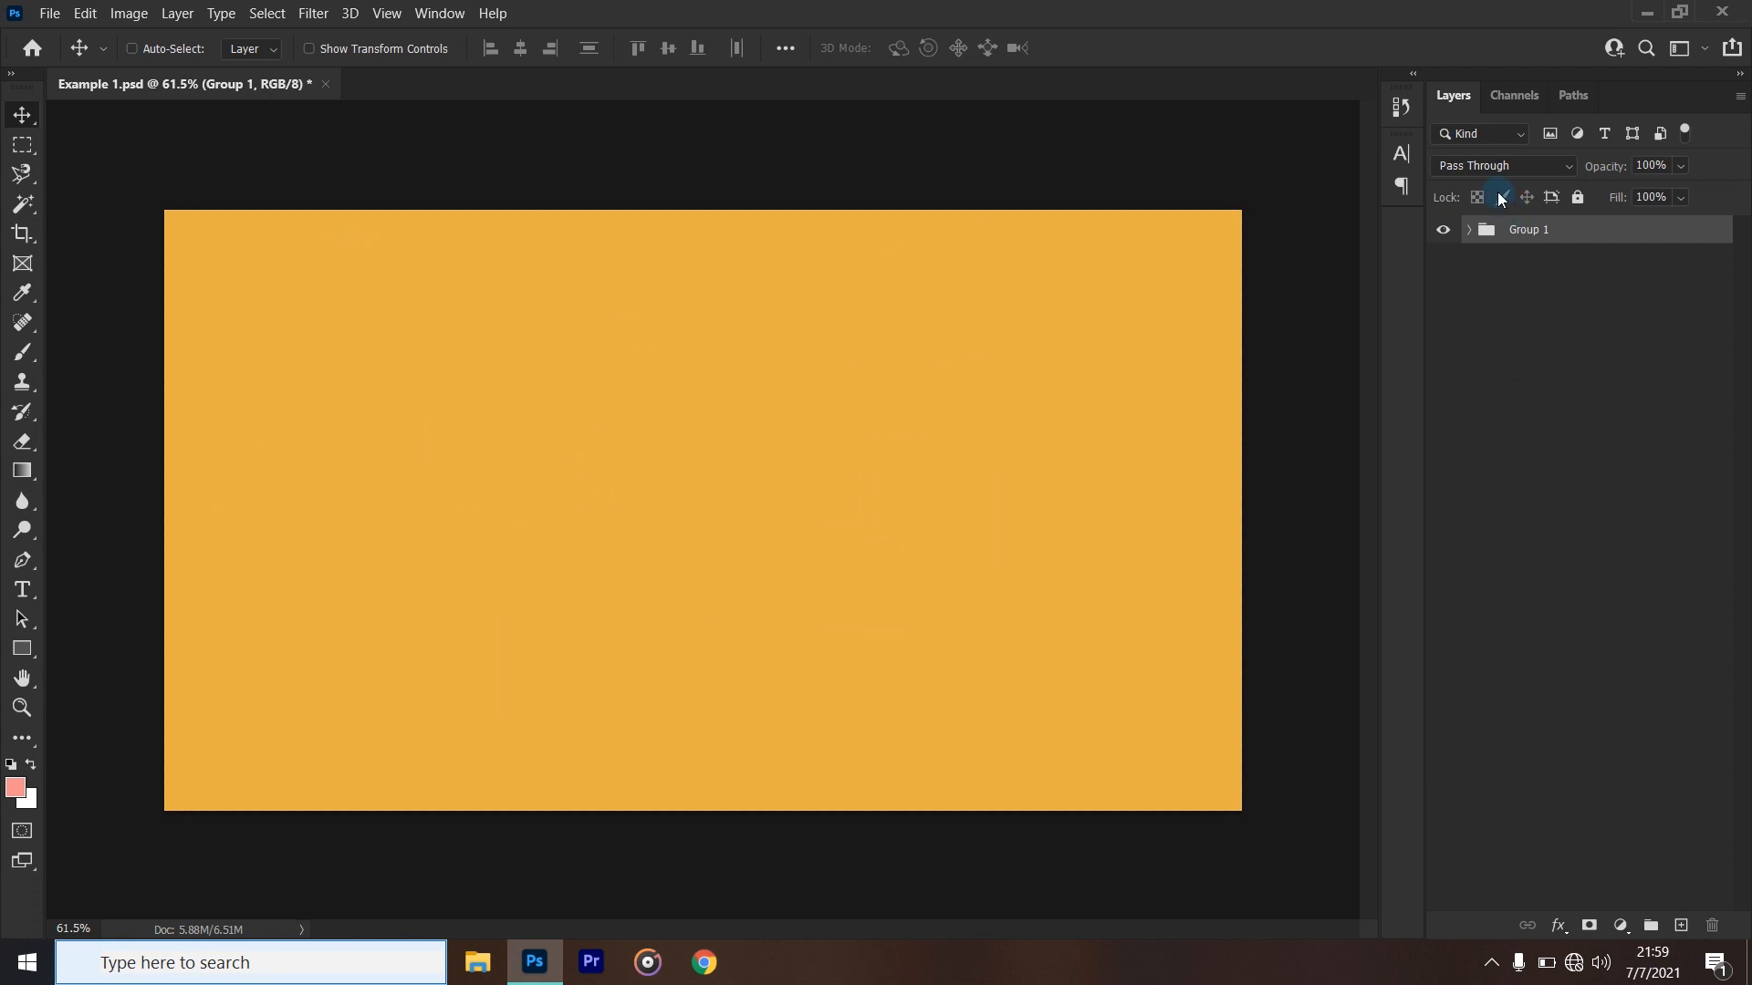
left_click(1470, 235)
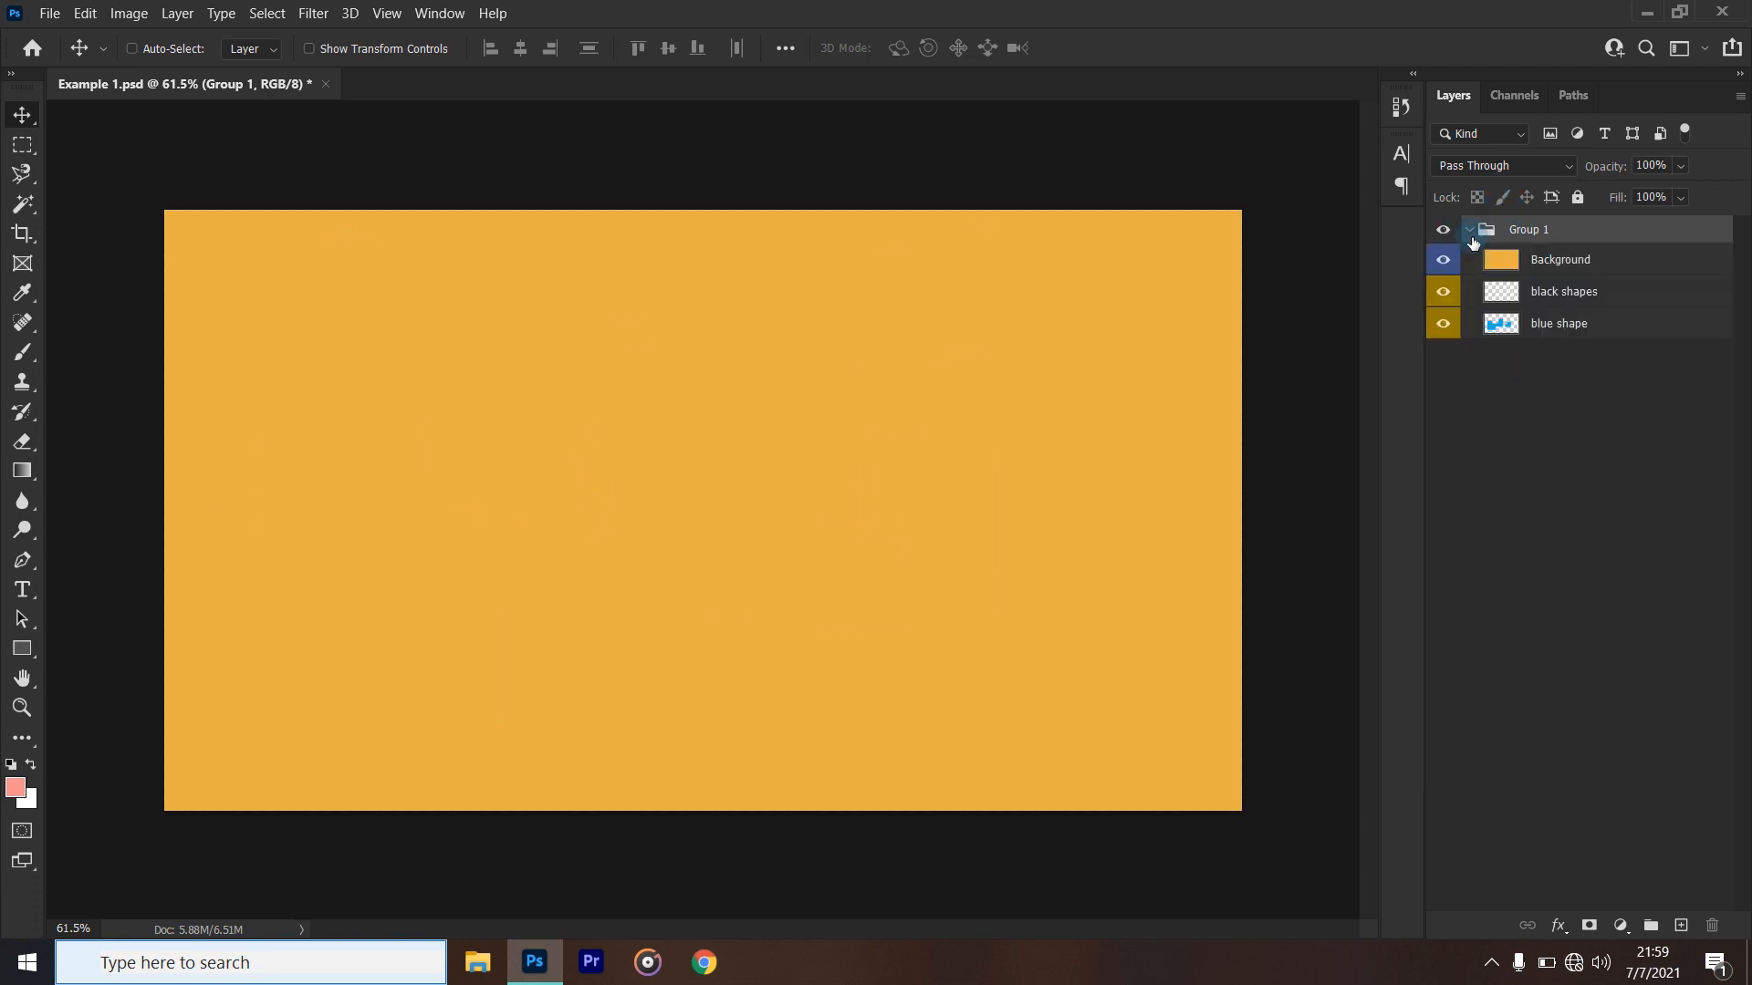
left_click(1504, 232)
left_click(1471, 231)
left_click(1471, 231)
- Move the Background, black shapes and blue shape layers together out of Group 1 to below it, and collapse the group
left_click(1536, 267)
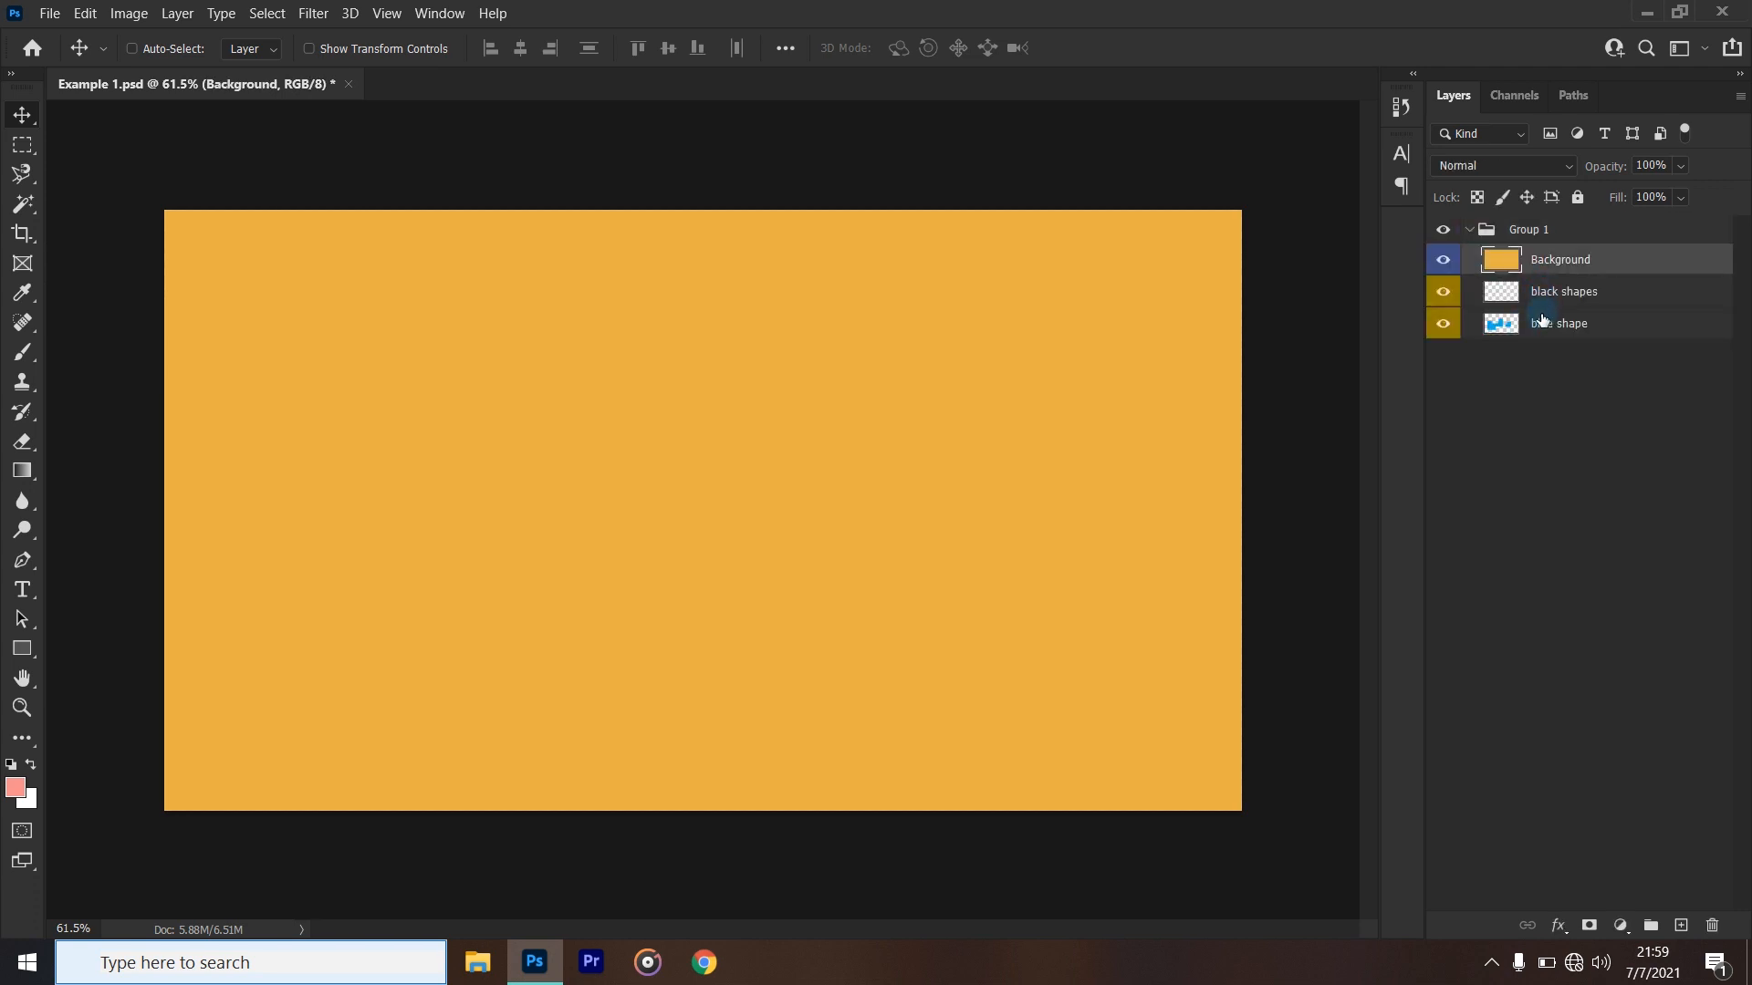
left_click(1540, 315, "shift")
left_click_drag(1540, 315, 1529, 484)
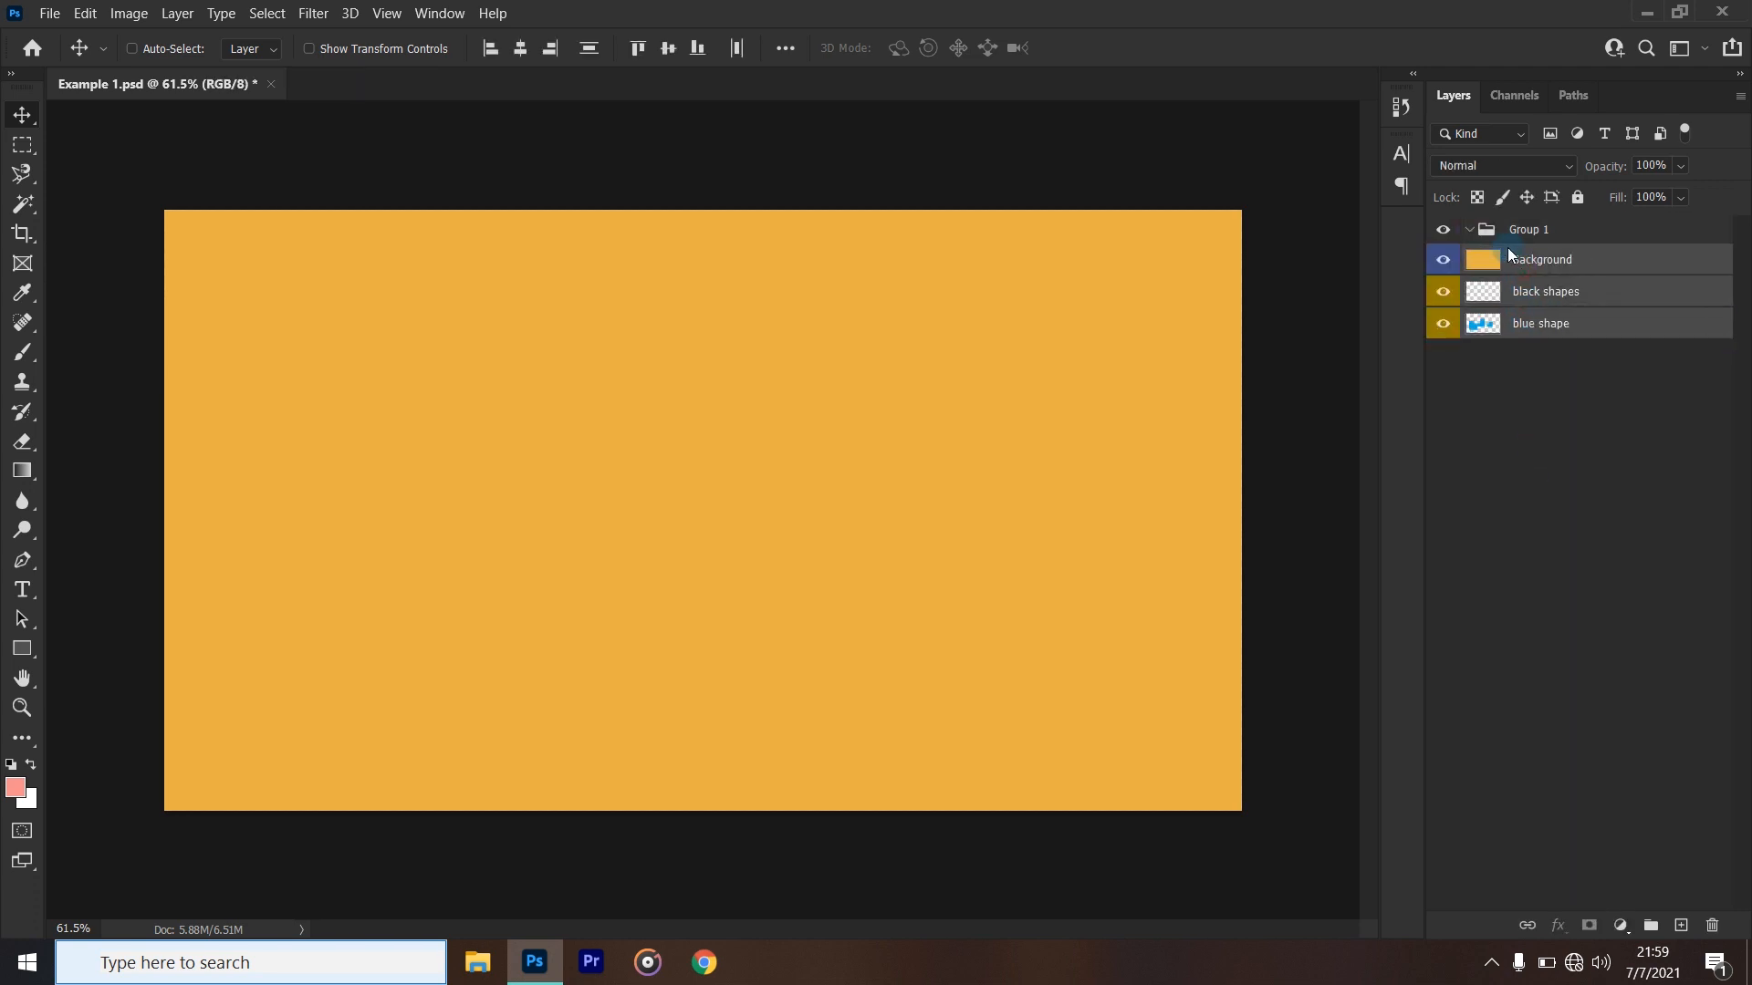
left_click(1470, 231)
left_click(1551, 234)
- Lower the Background layer's opacity to 37% to reveal the layers beneath, and restore it to 100%
left_click(1542, 267)
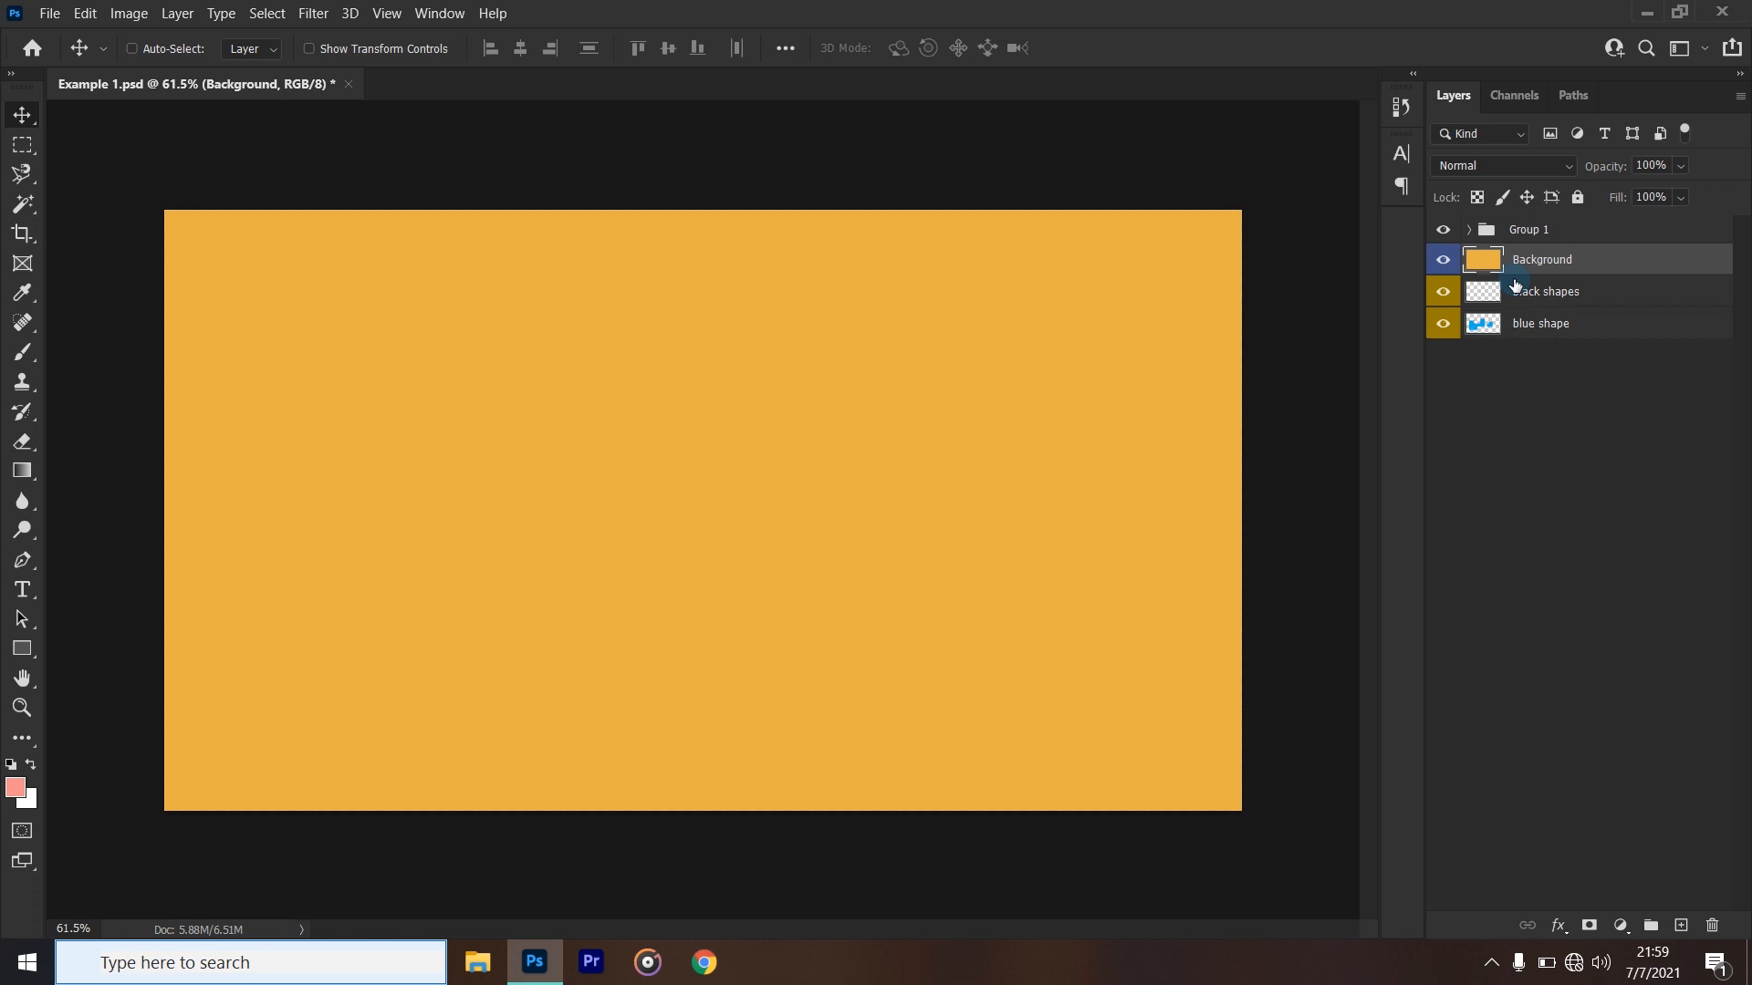
left_click(1522, 326)
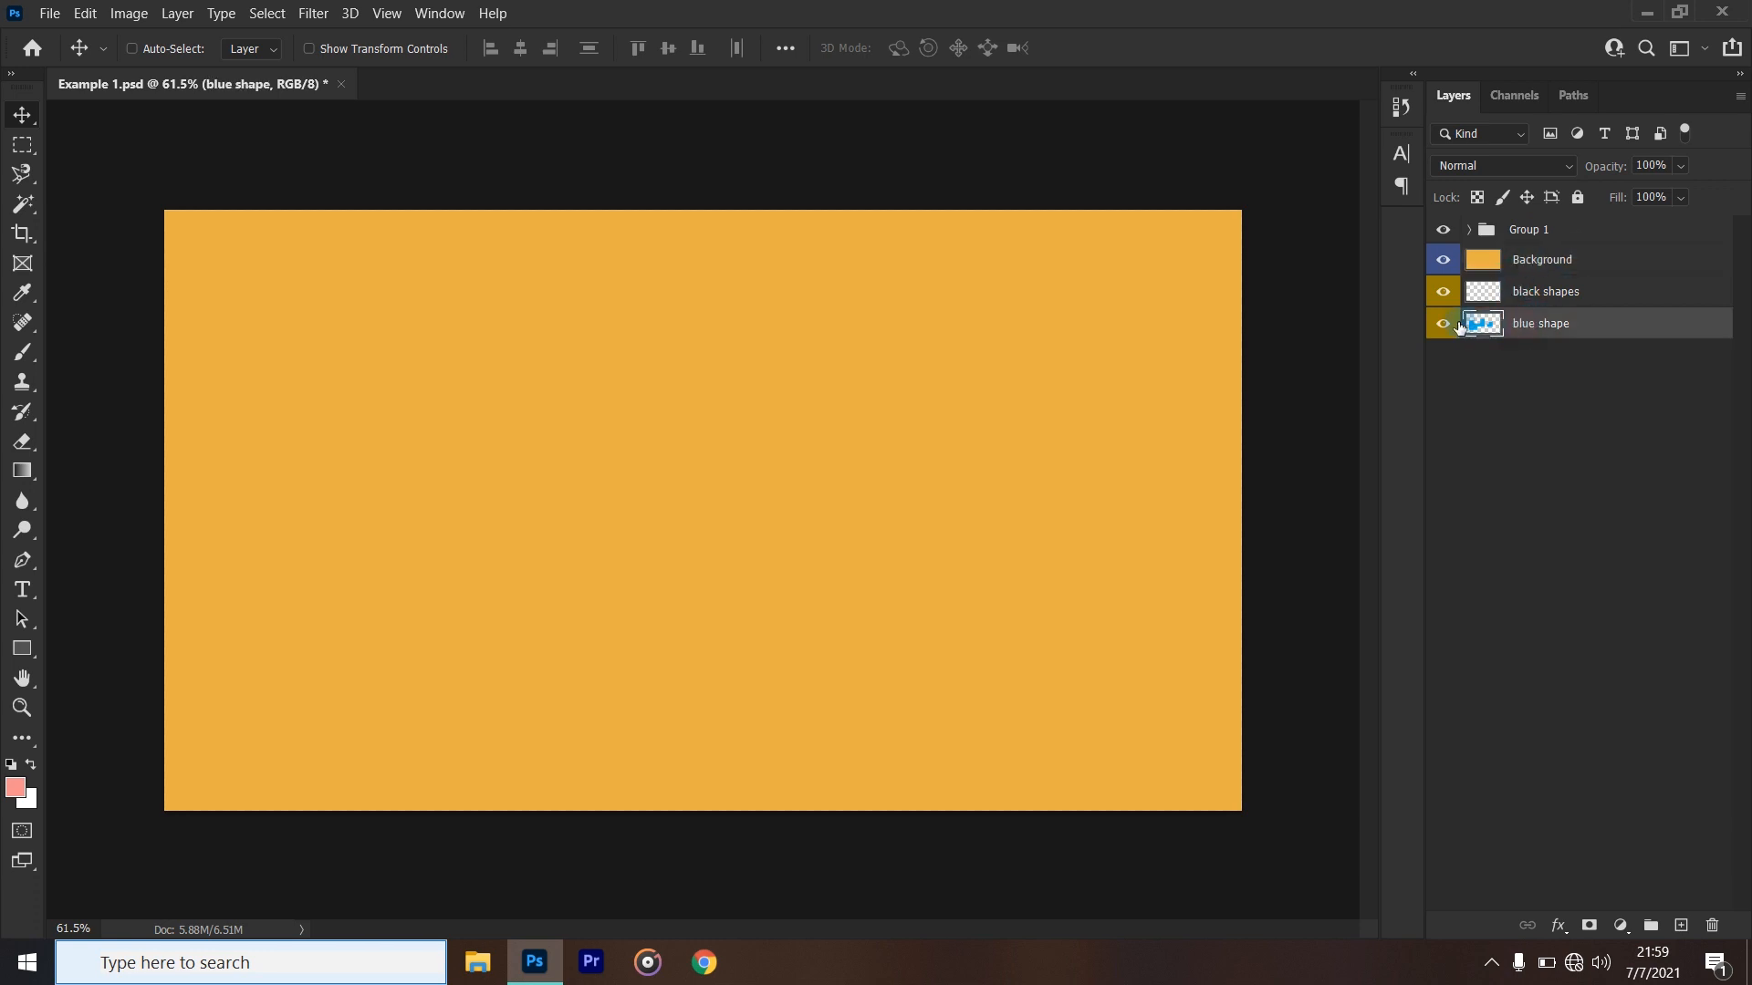
left_click(1551, 266)
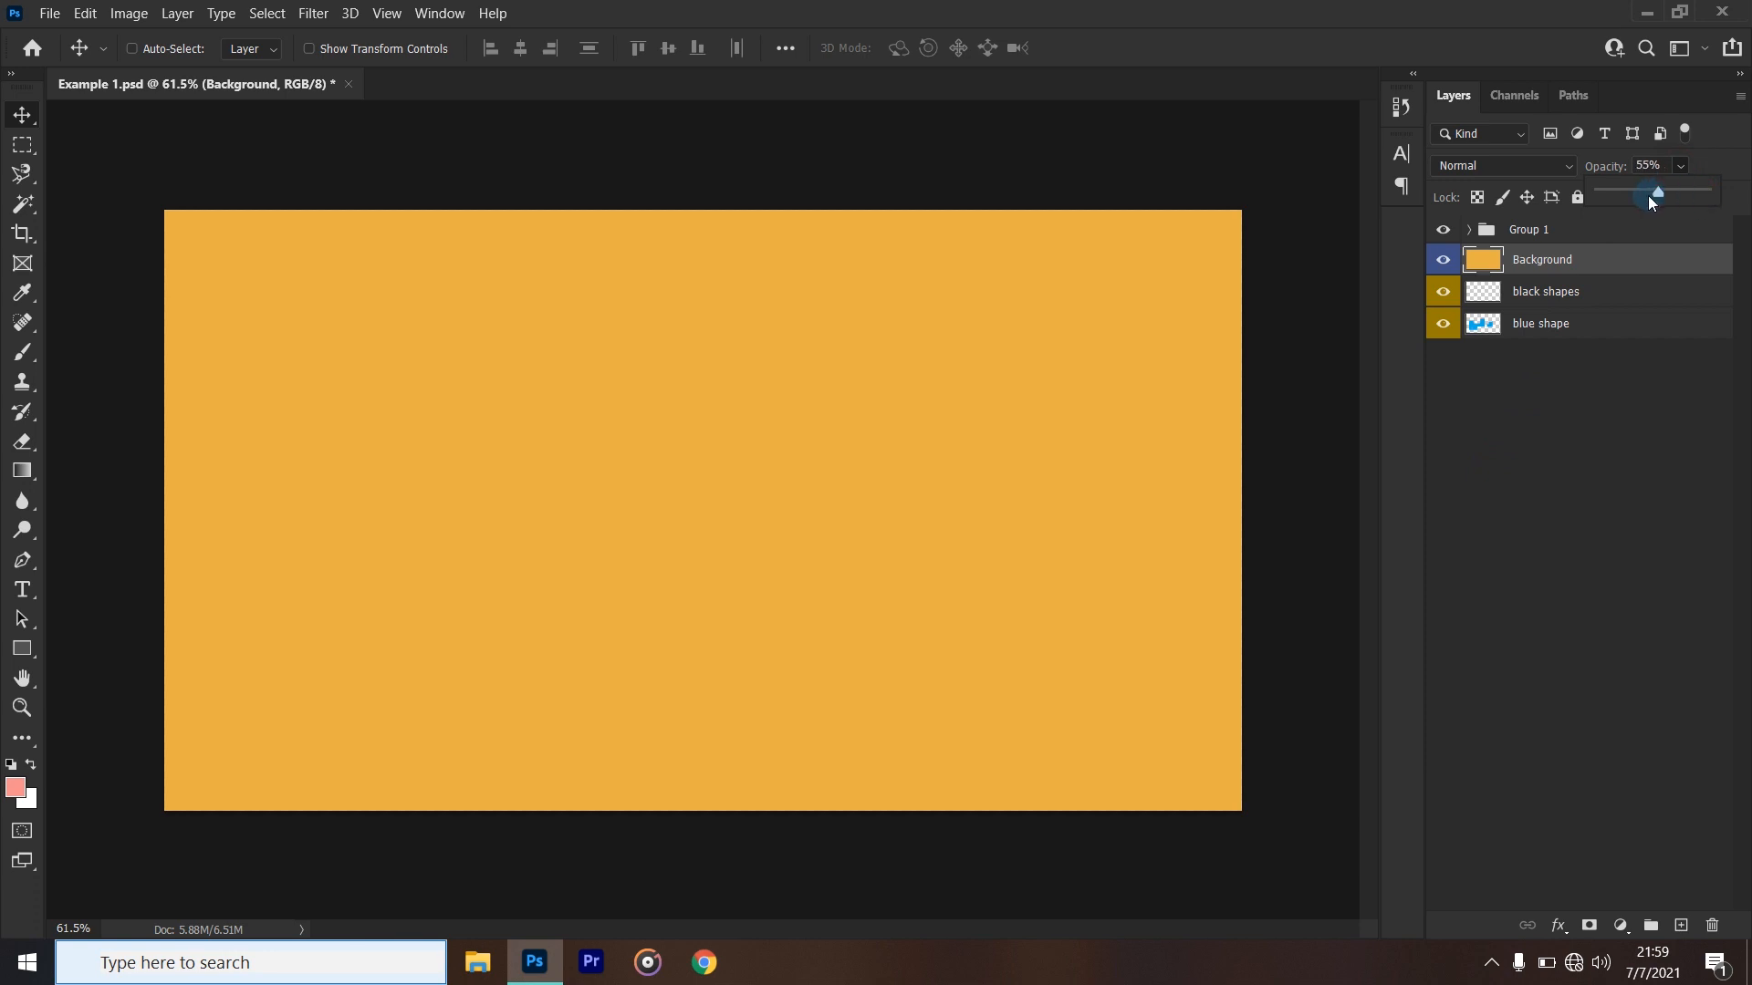
left_click_drag(1639, 198, 1639, 198)
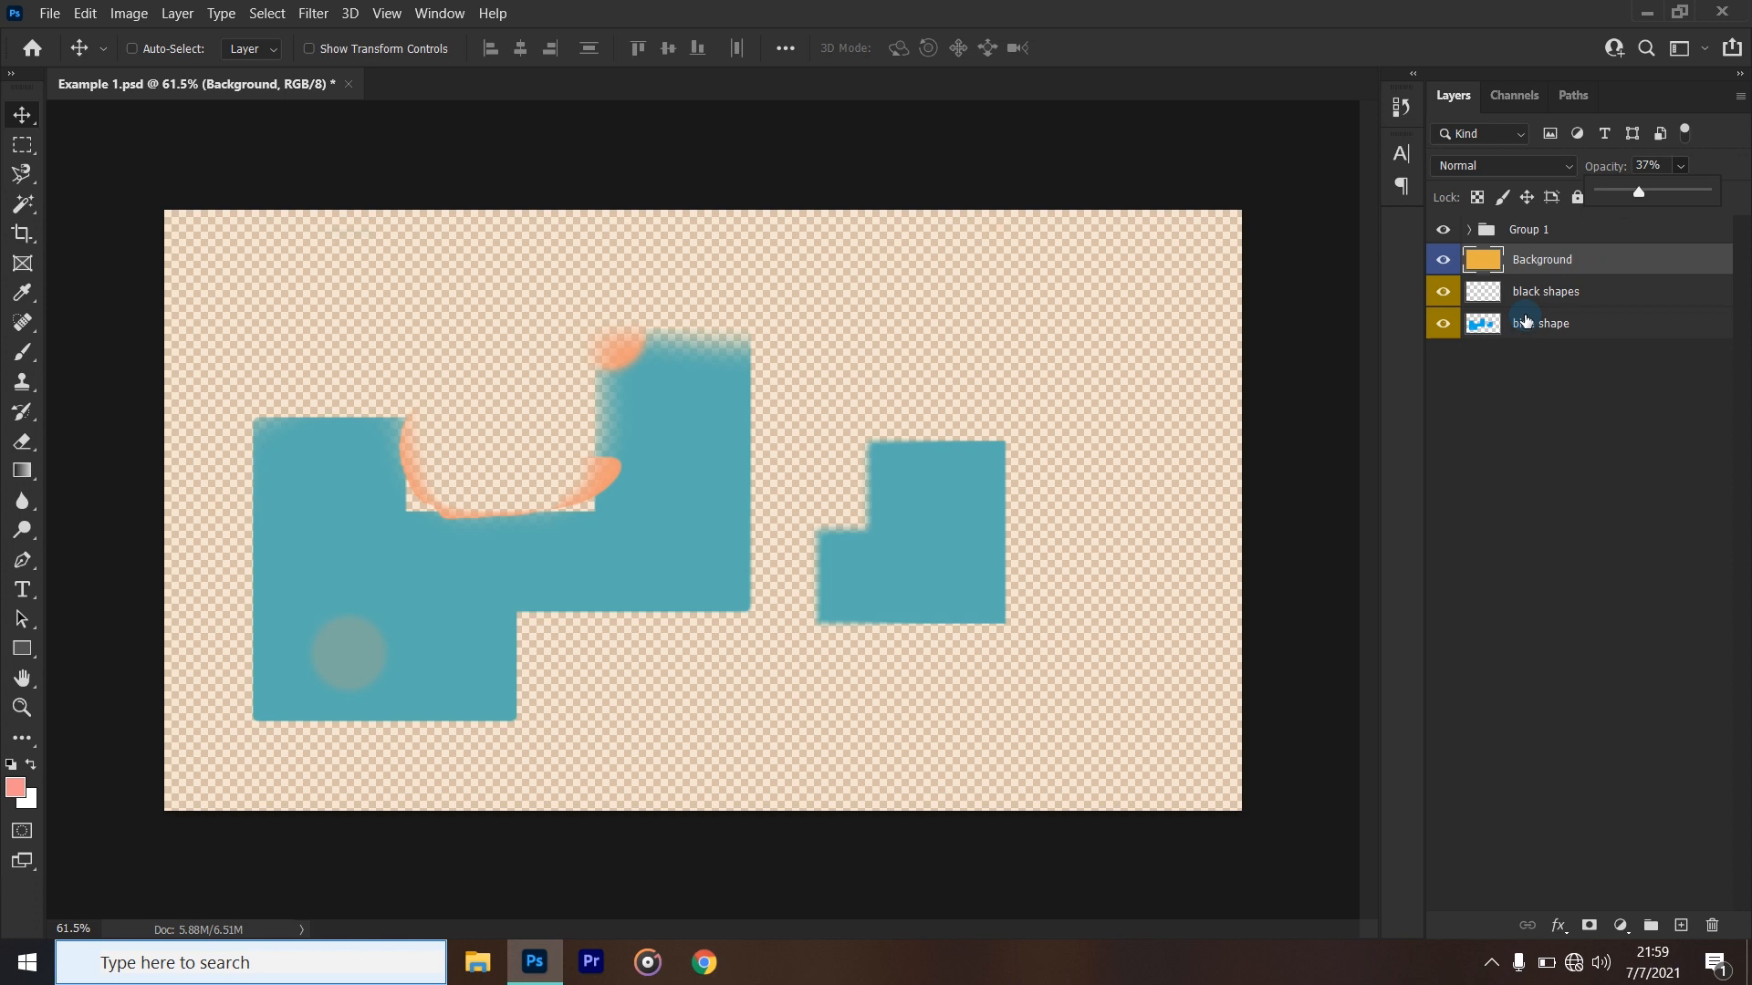
left_click_drag(1638, 192, 1745, 202)
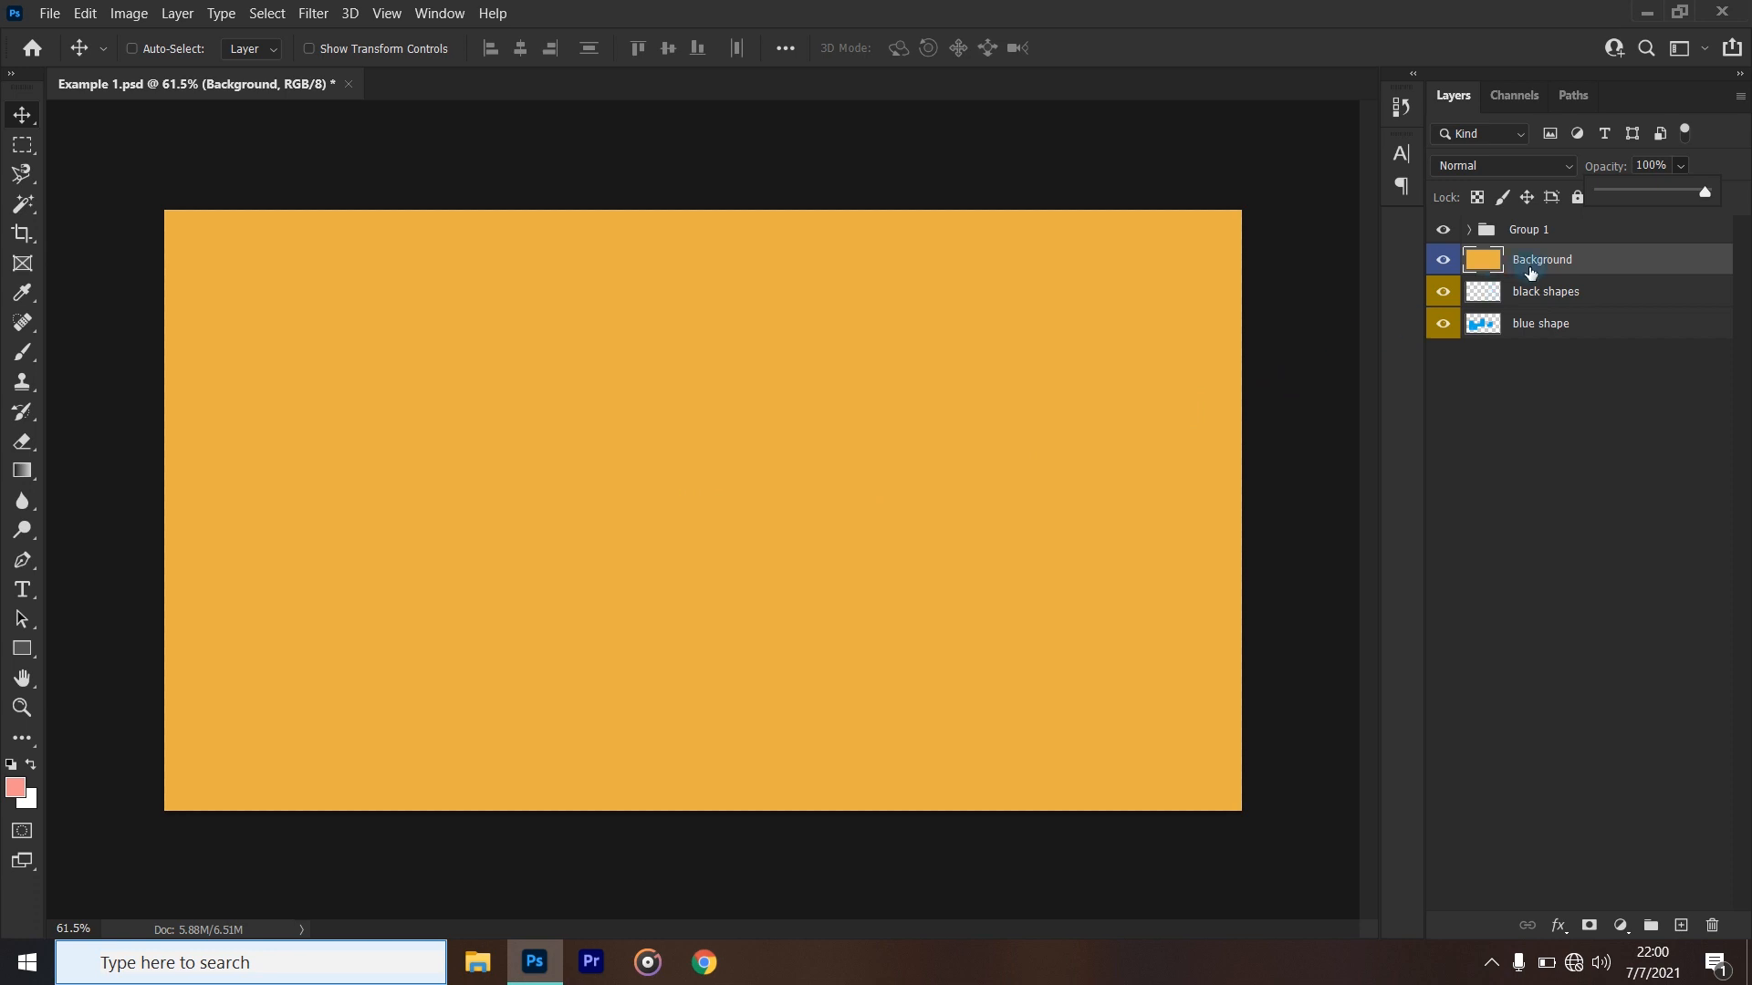
- Move the blue shape layer above the Background layer, directly below Group 1, and deselect all layers
left_click(1541, 324, "ctrl")
left_click_drag(1542, 325, 1541, 246)
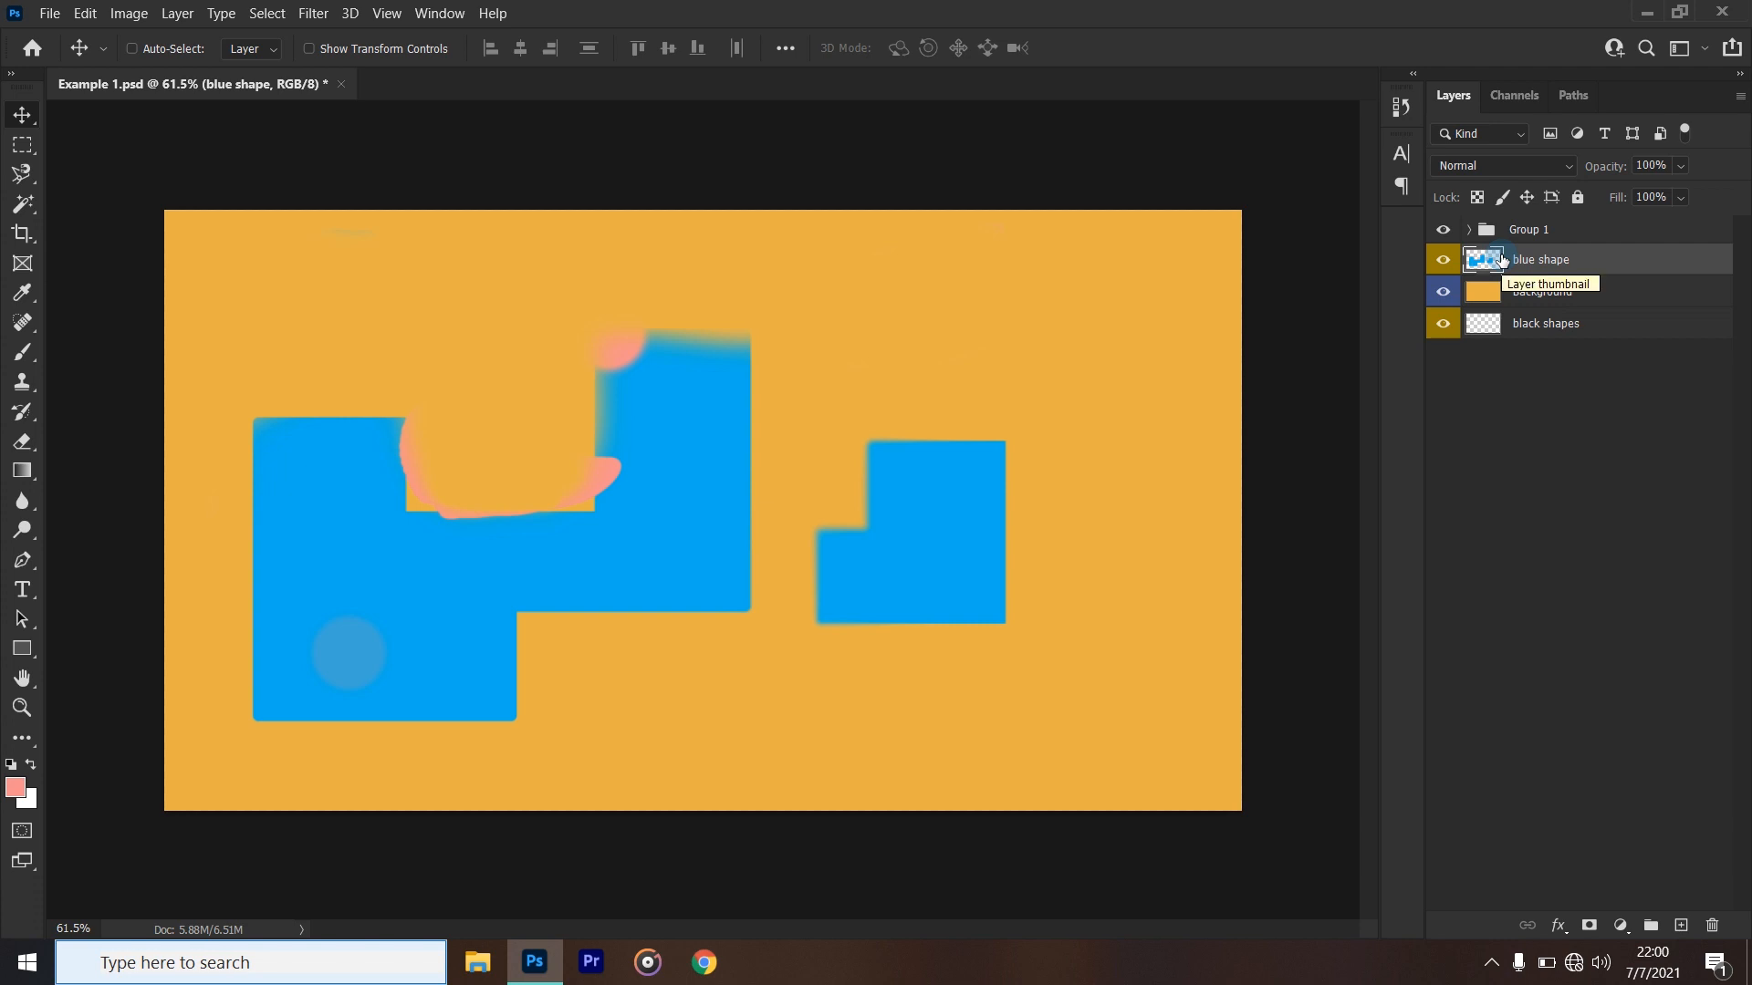
left_click(1620, 857)
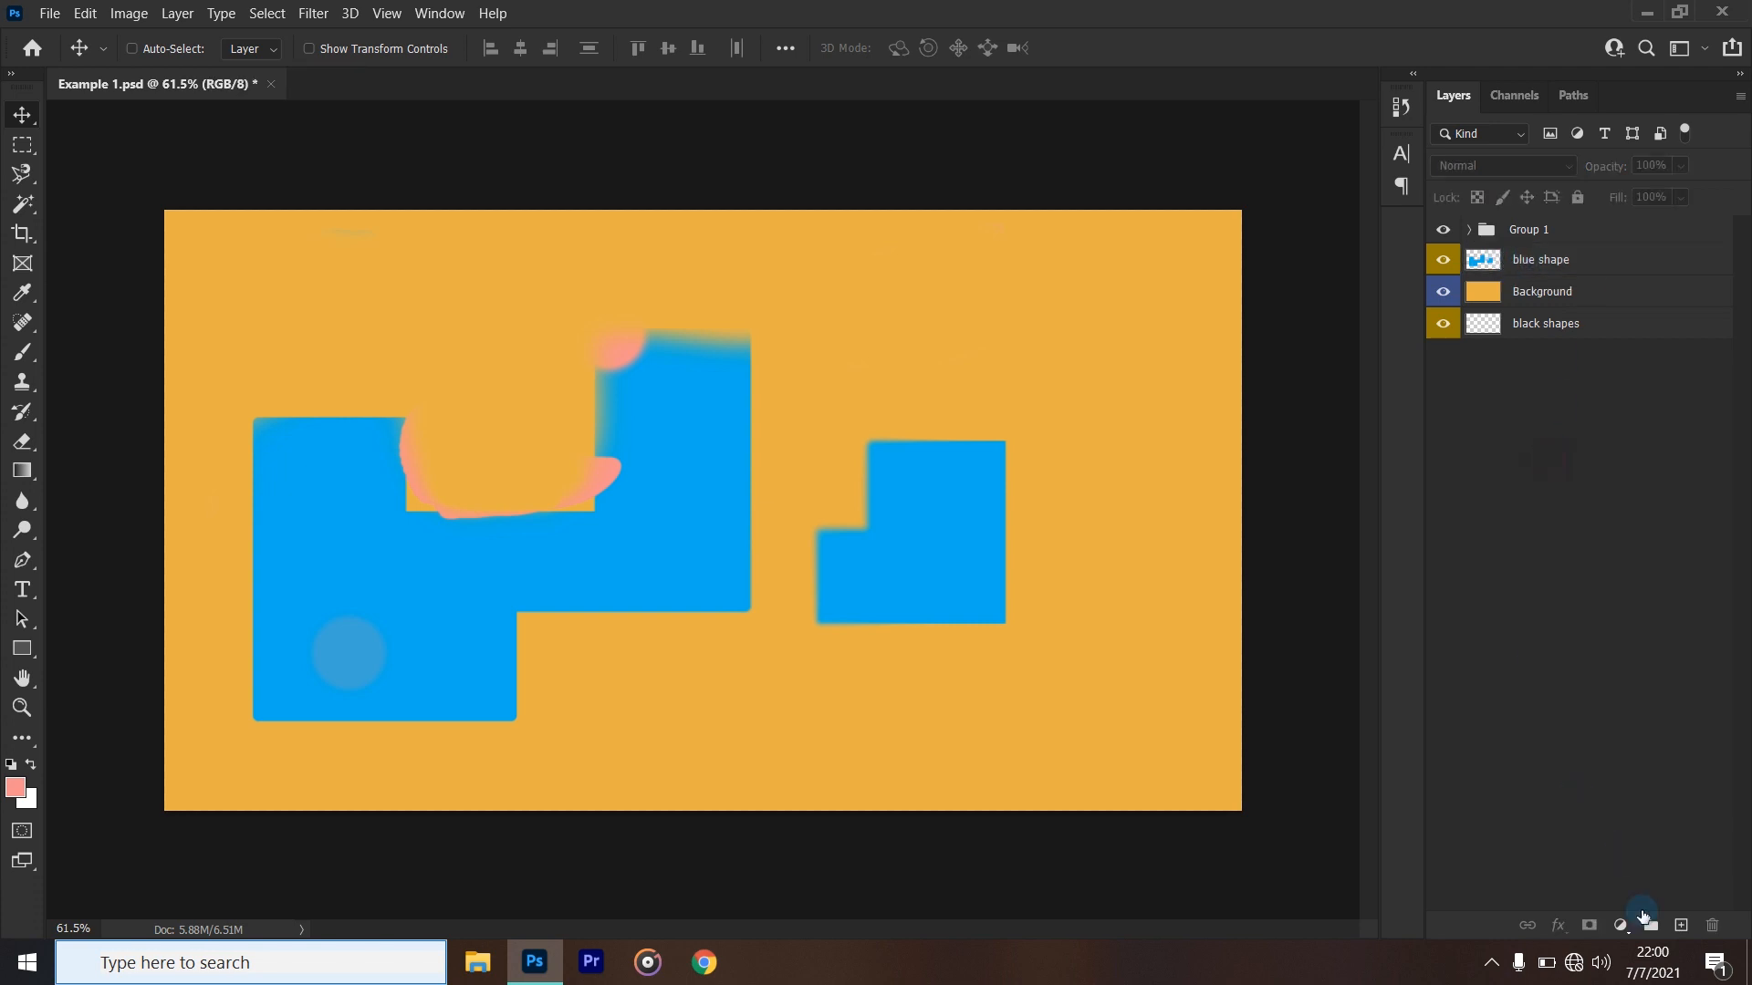
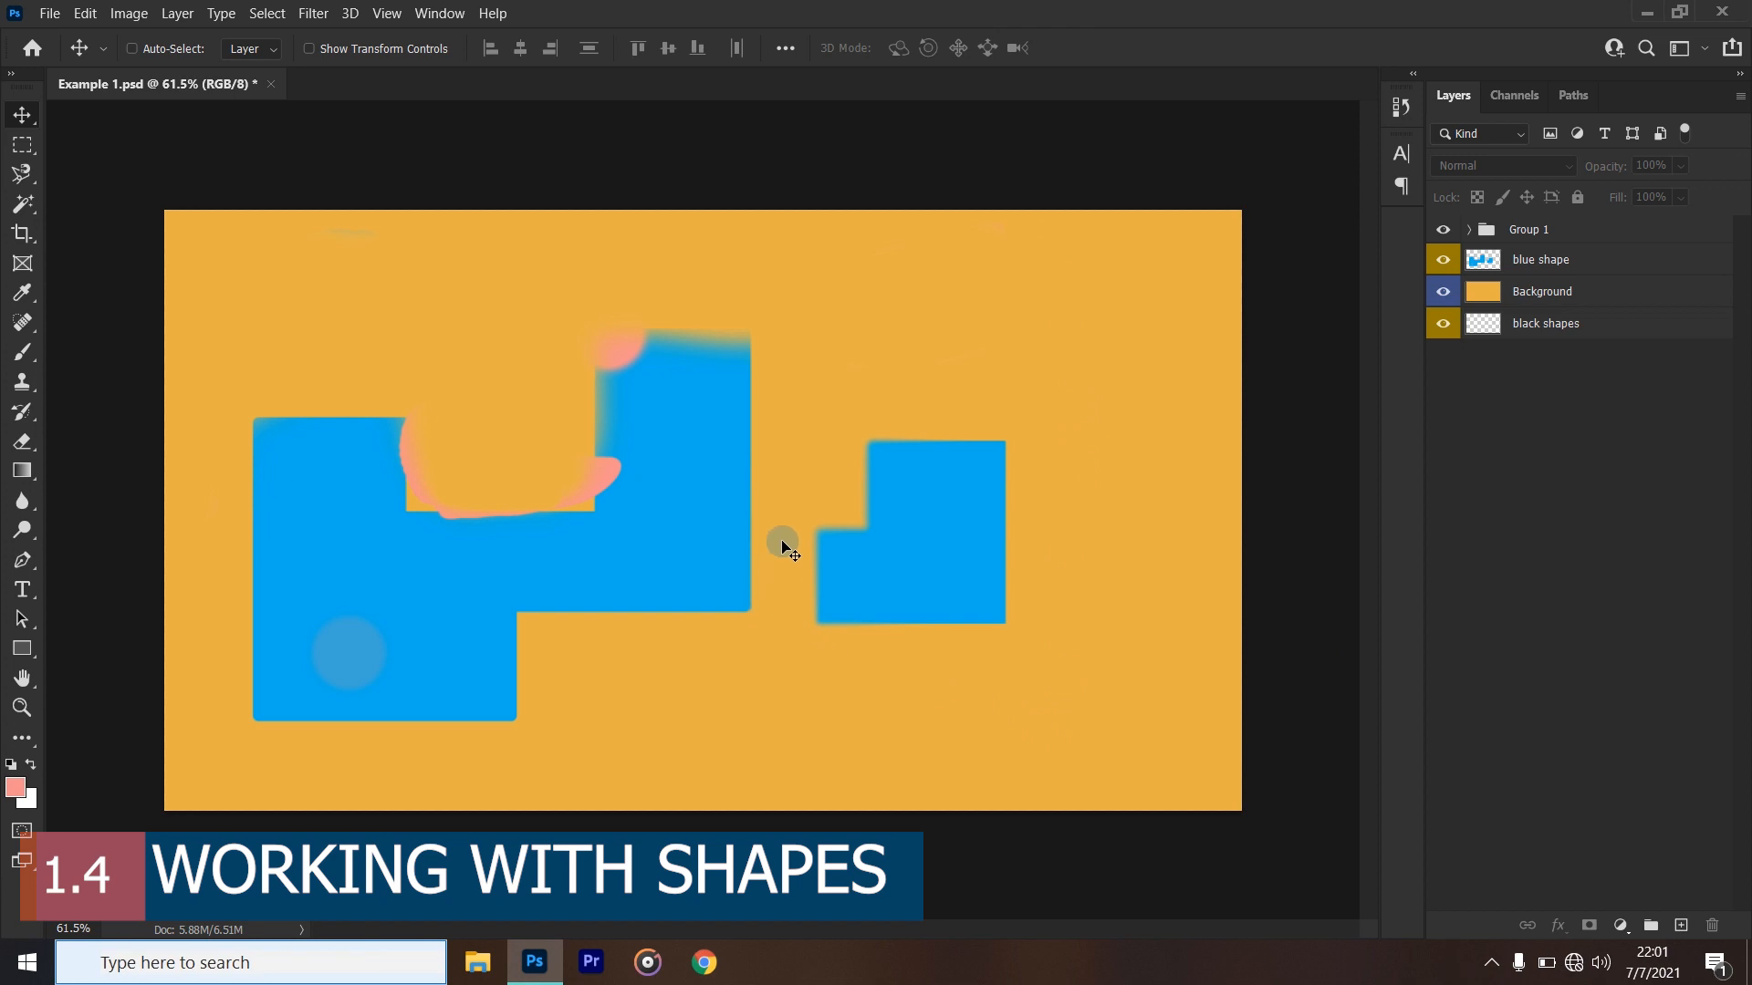
- Delete the blue shape layer, the black shapes layer and Group 1, keeping only the Background layer
left_click(1538, 267)
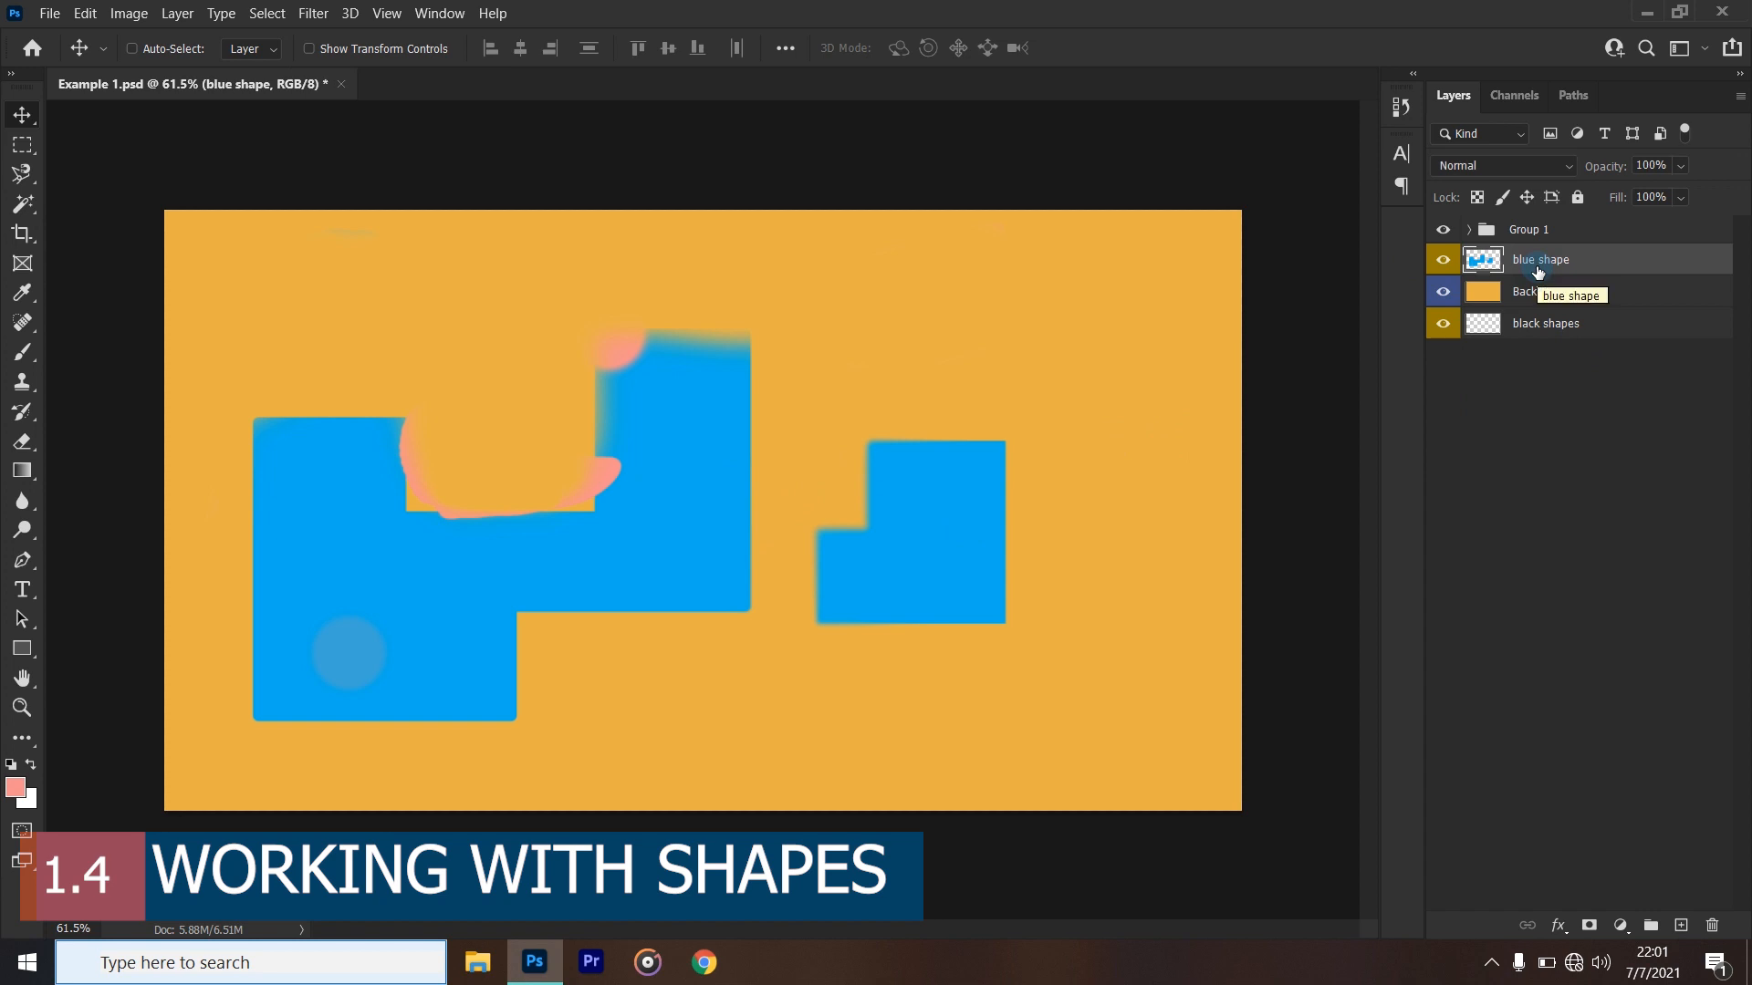
key("Delete")
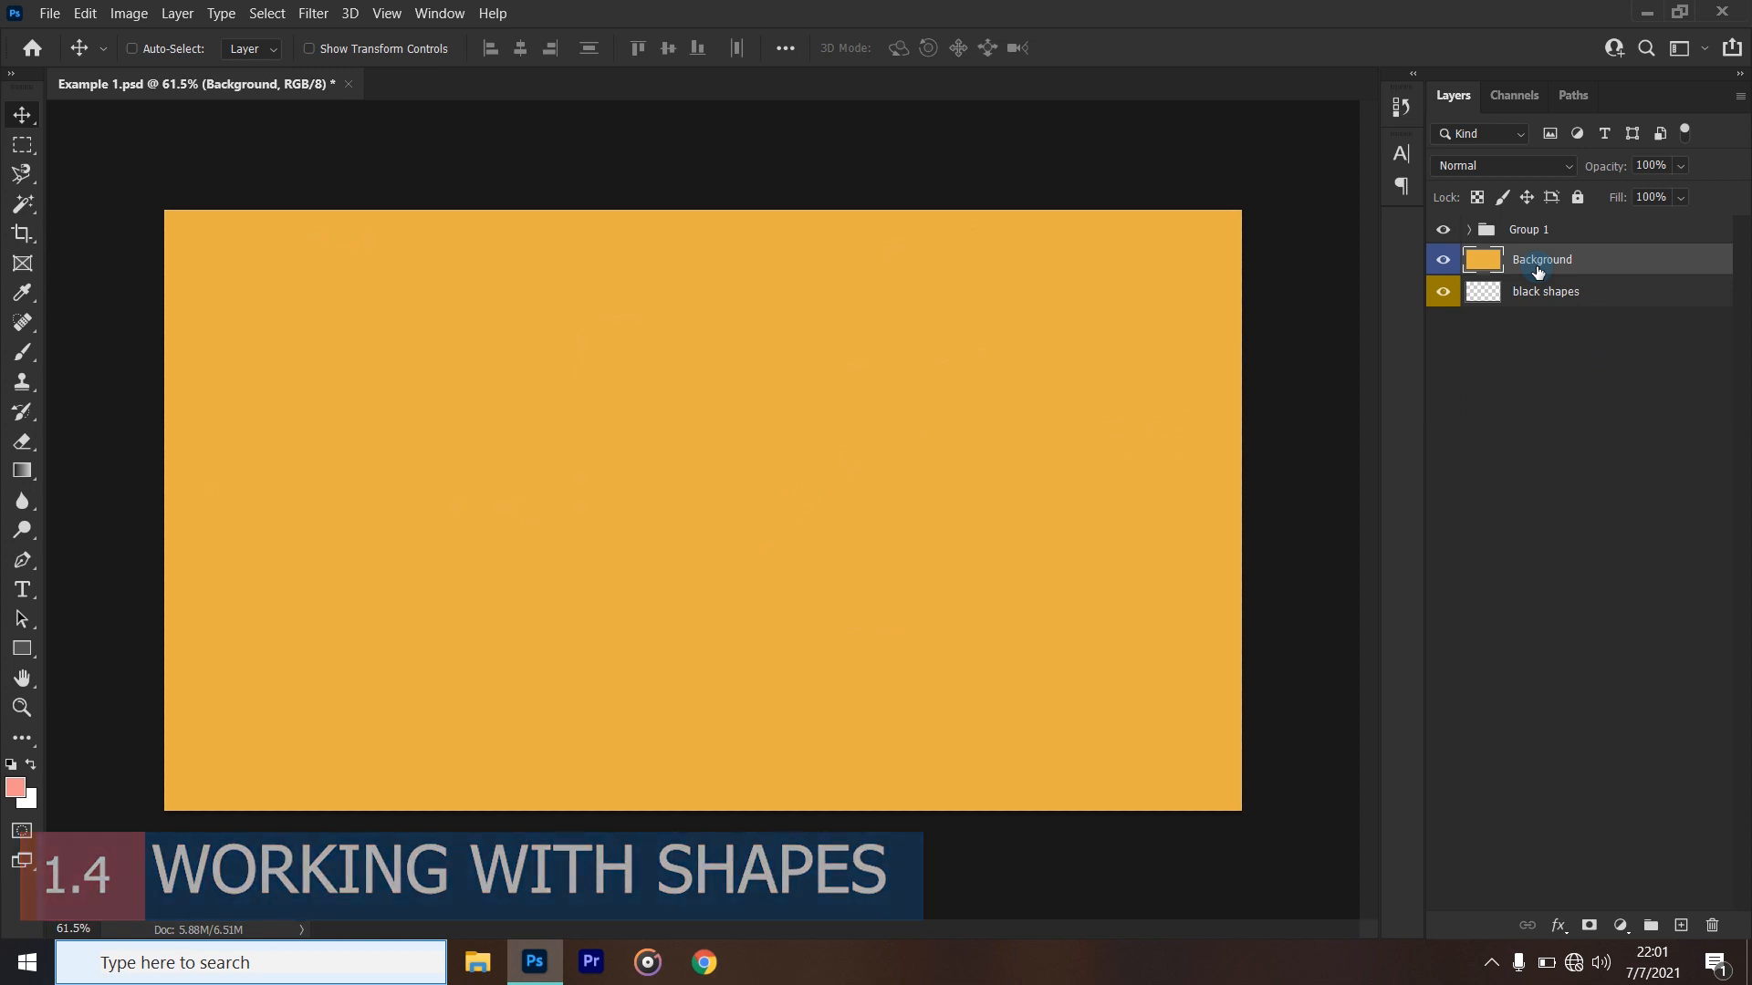
left_click(1545, 301)
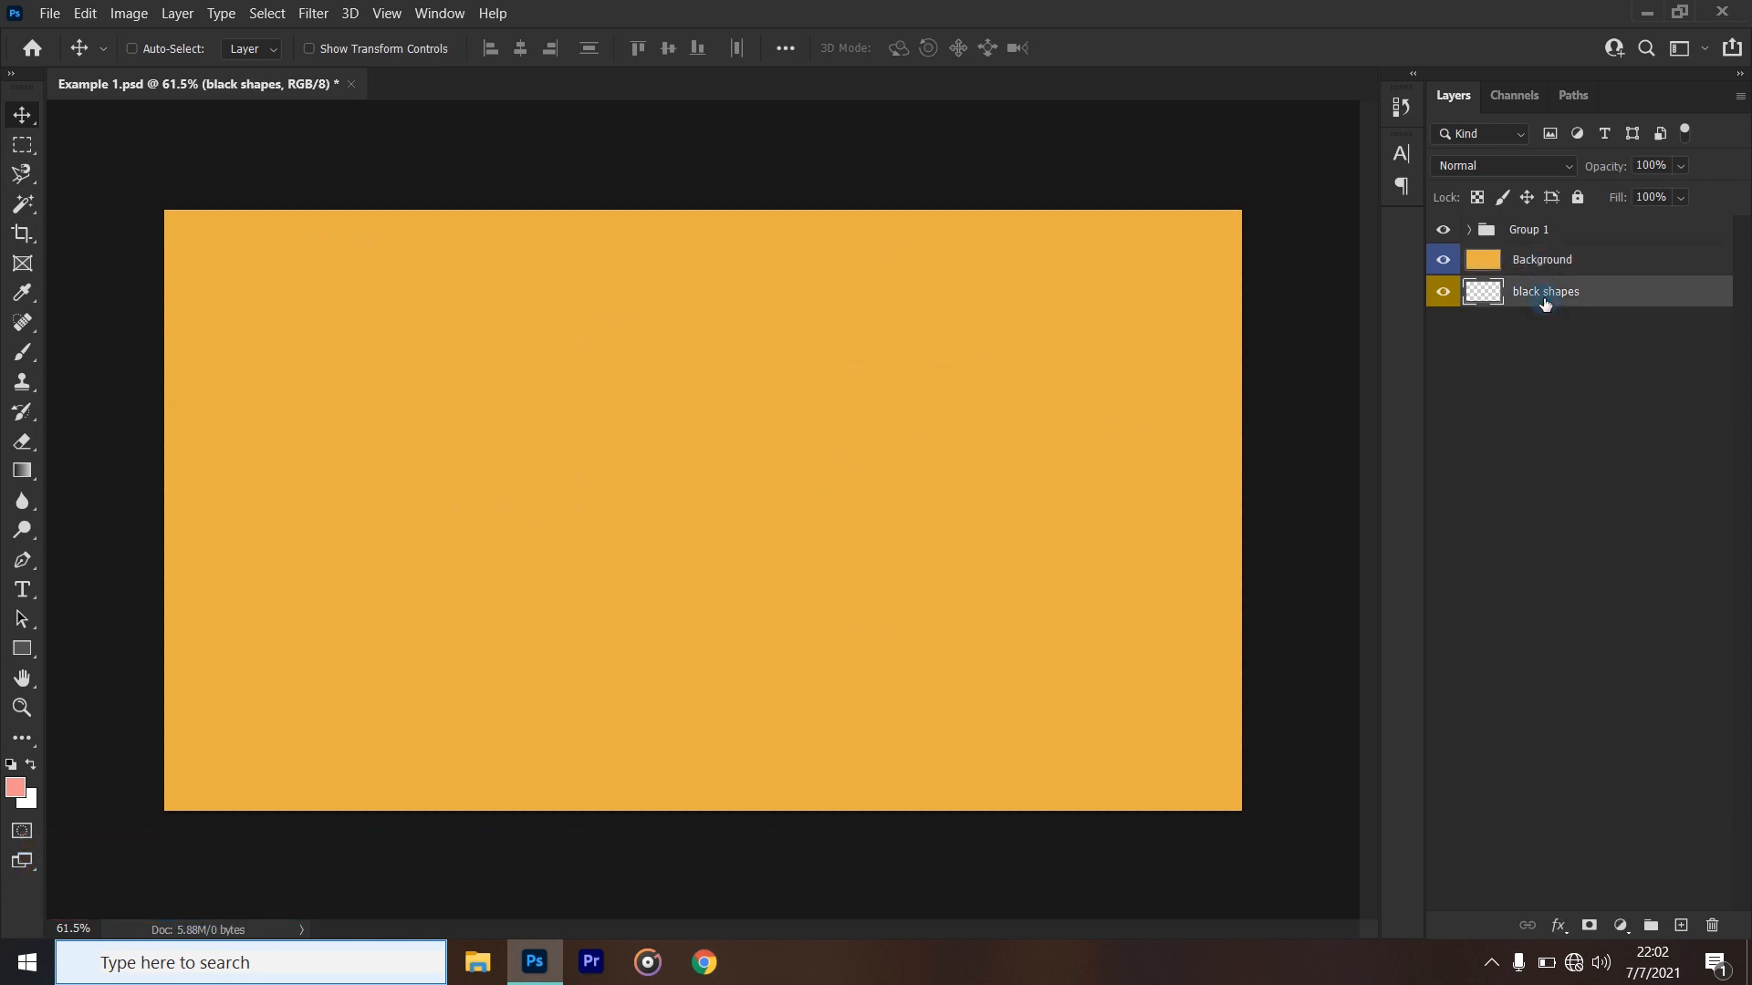
key("Delete")
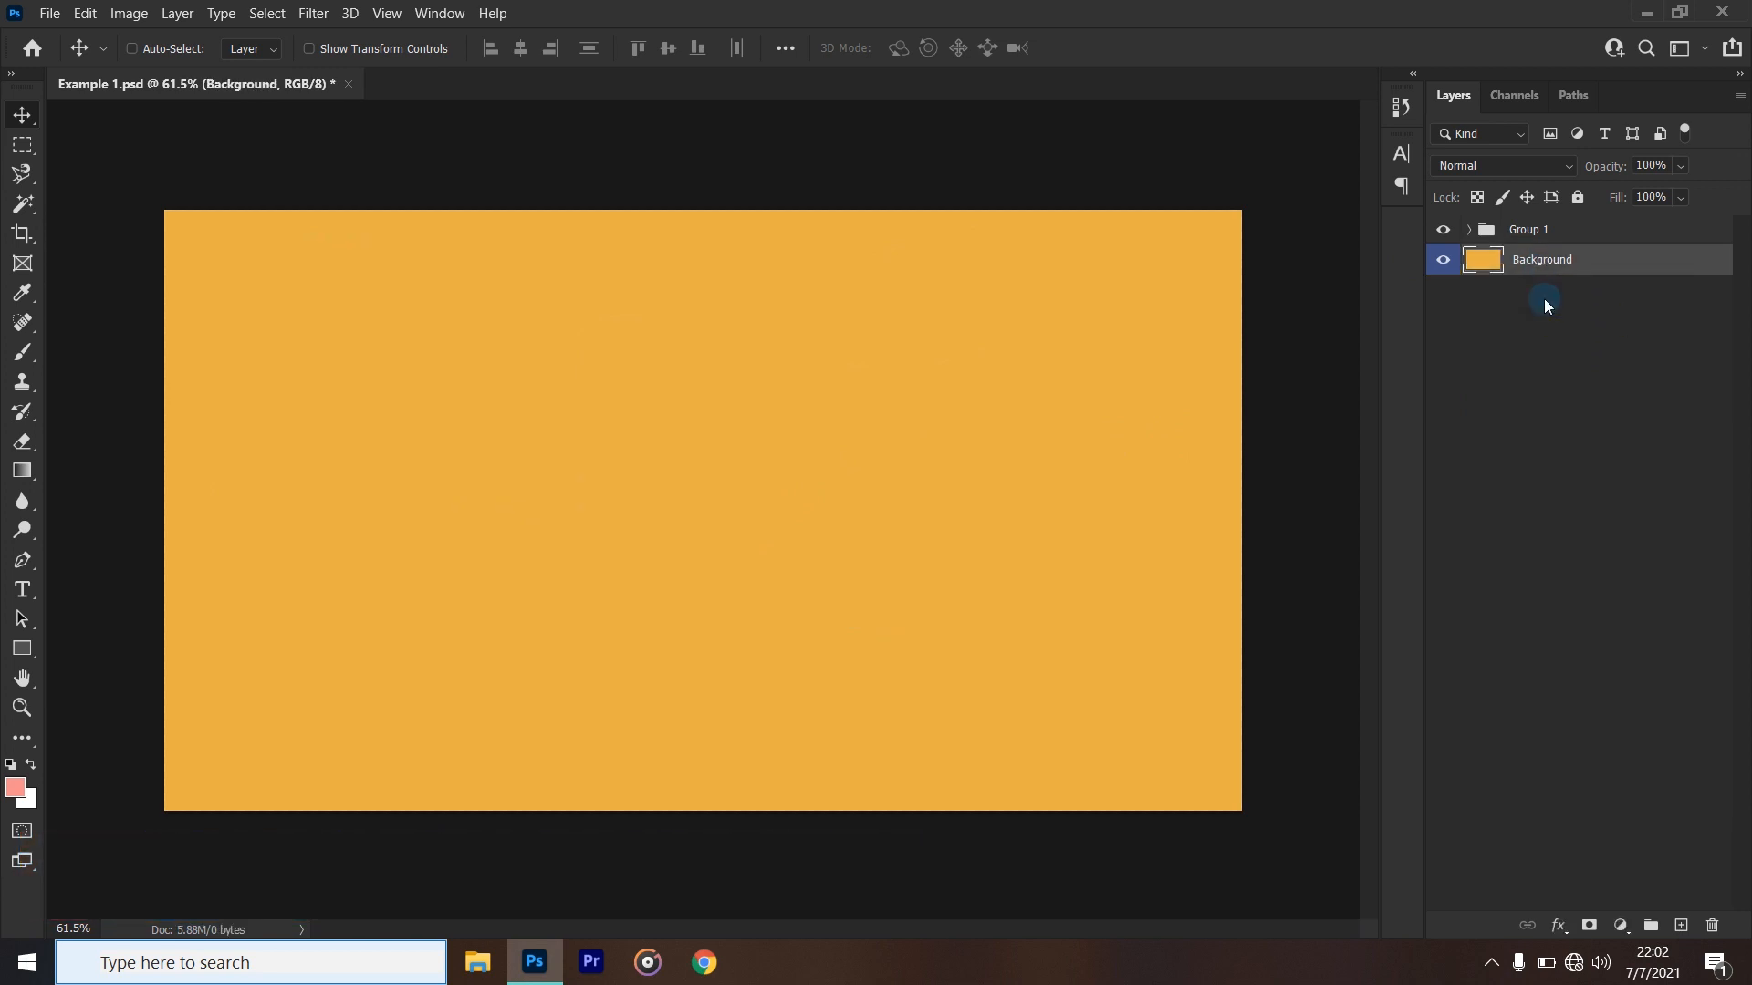
left_click(1552, 237)
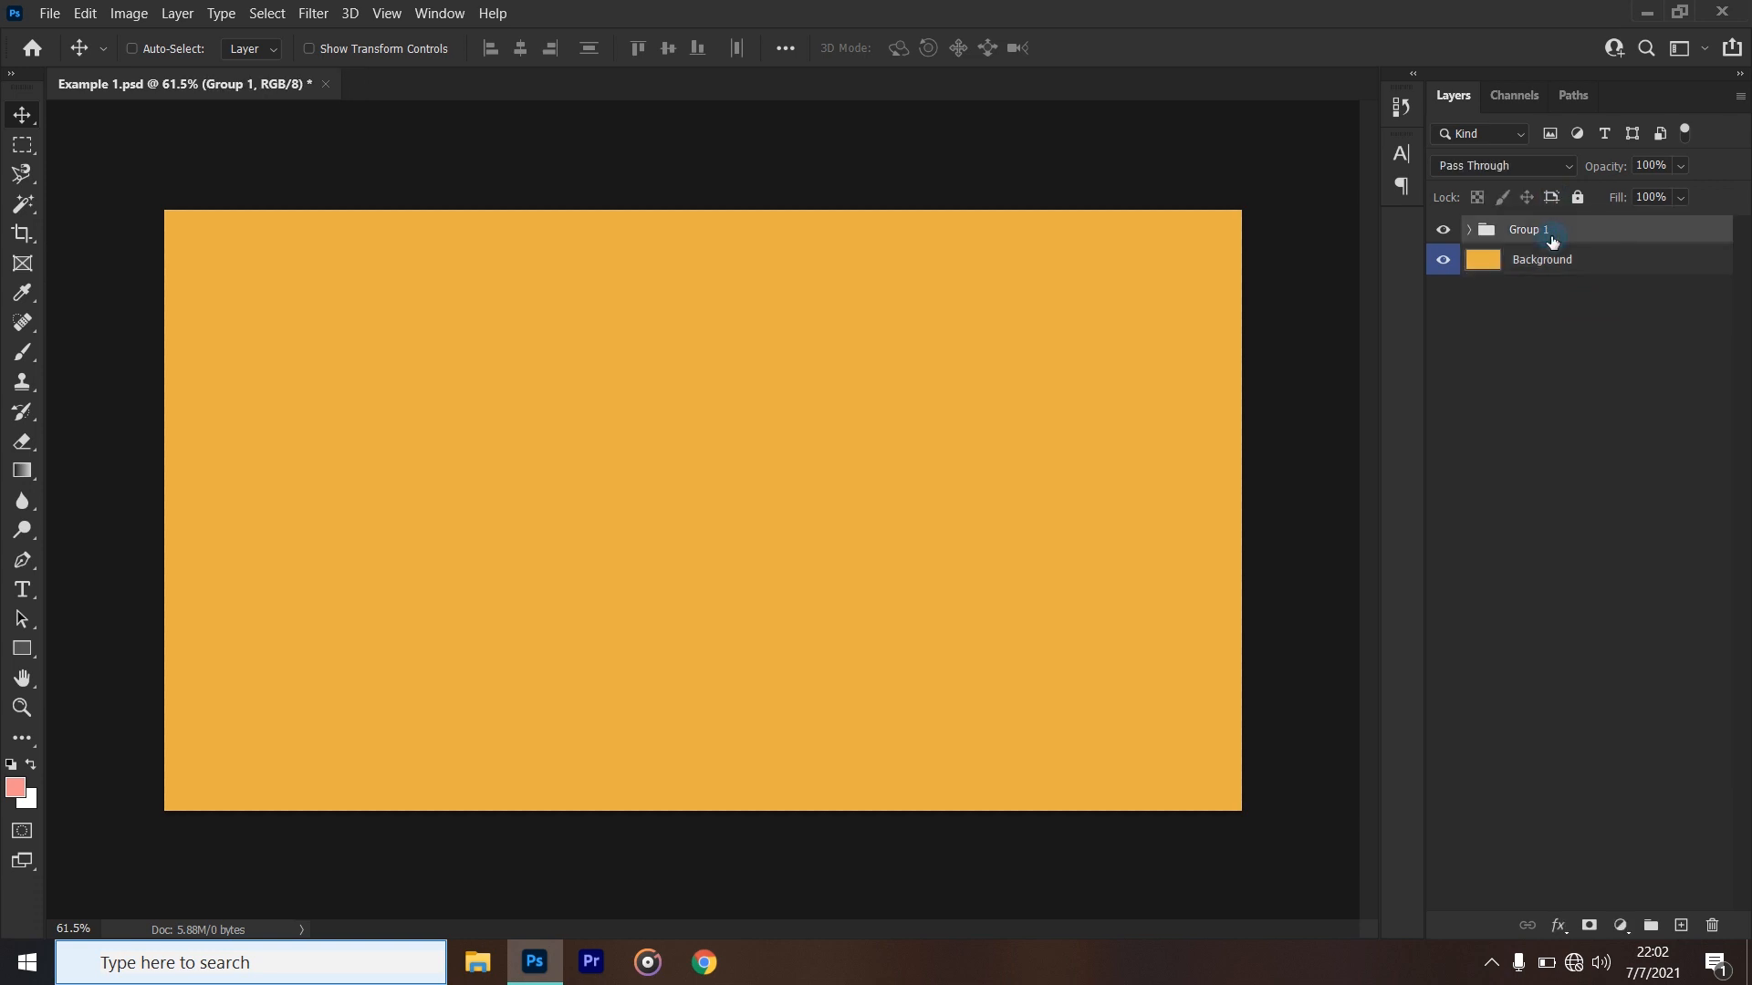
key("Delete")
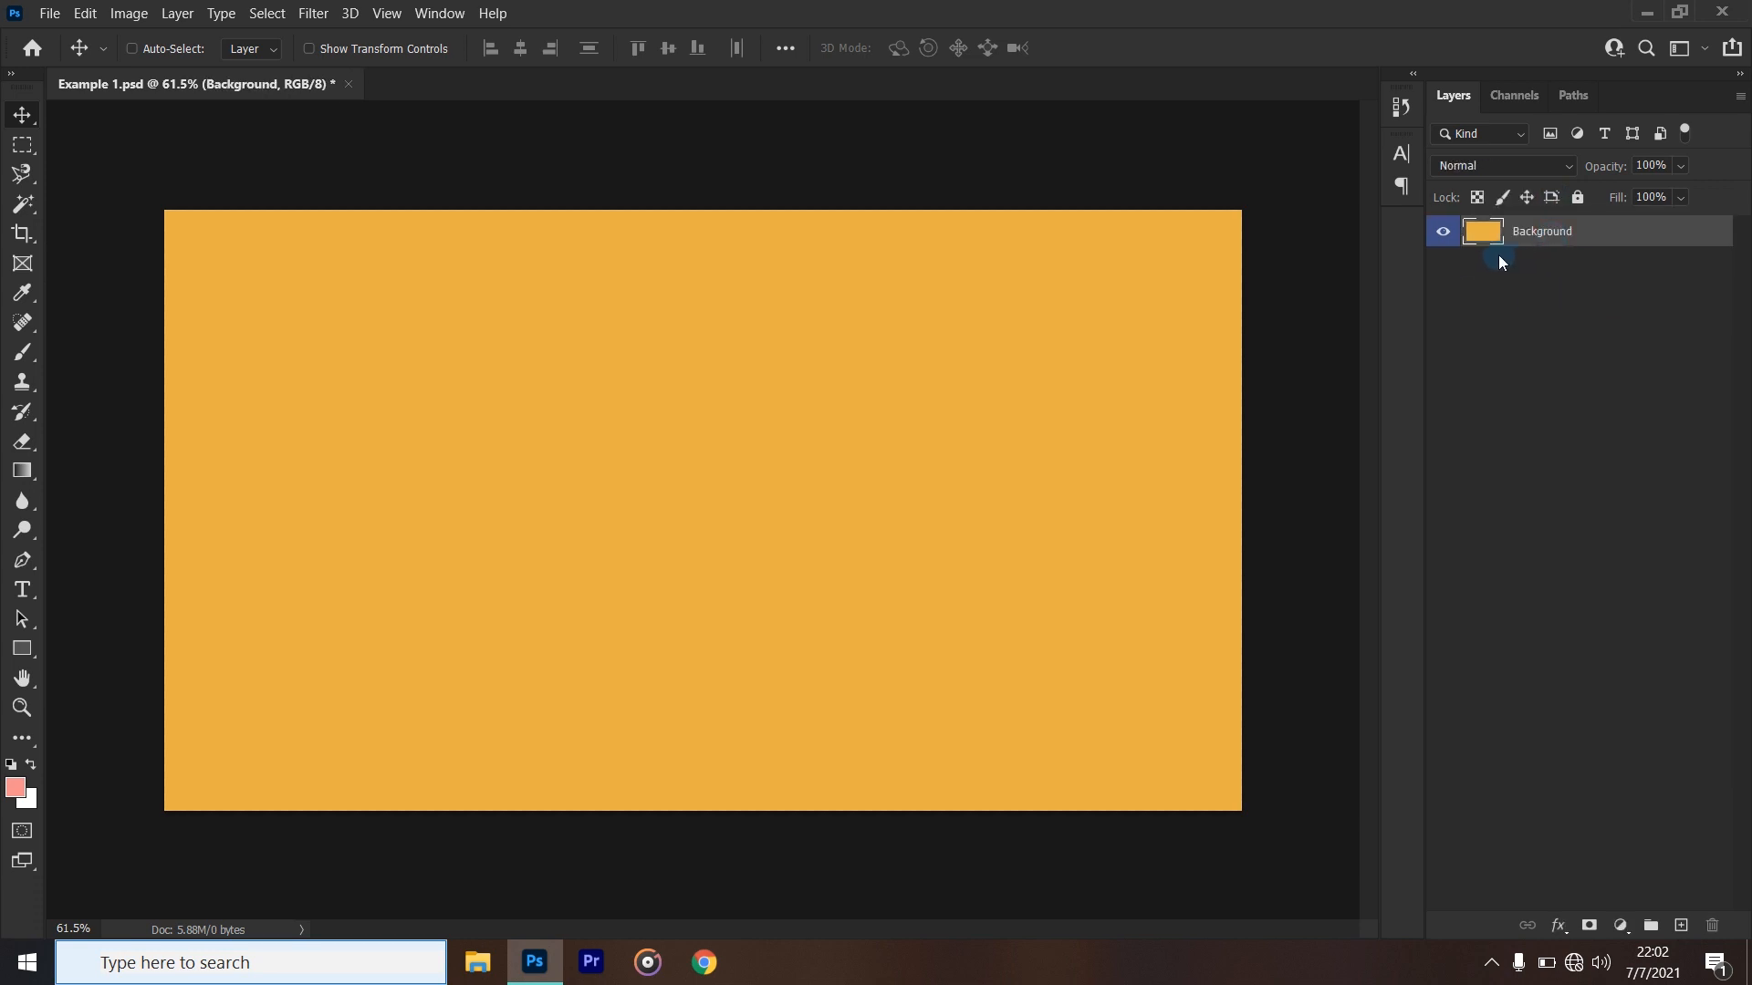
- Fill the Background layer with solid white (ffffff) at 100% opacity in Normal mode
left_click(85, 13)
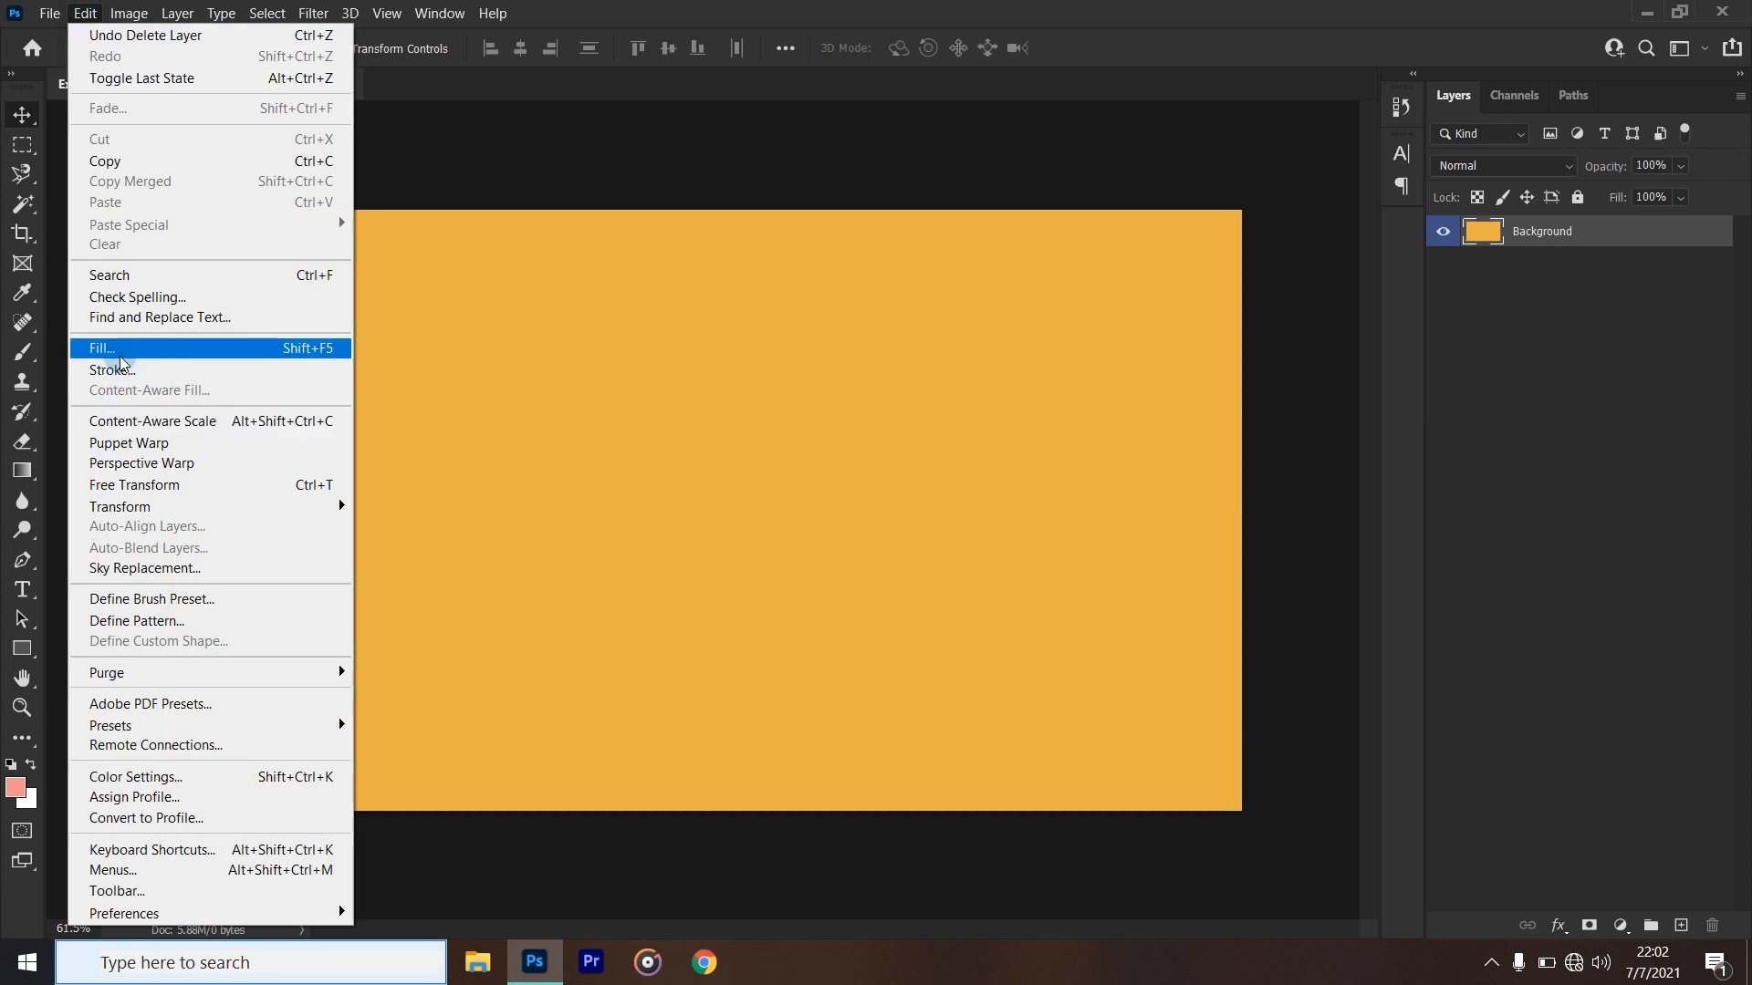
left_click(1118, 126)
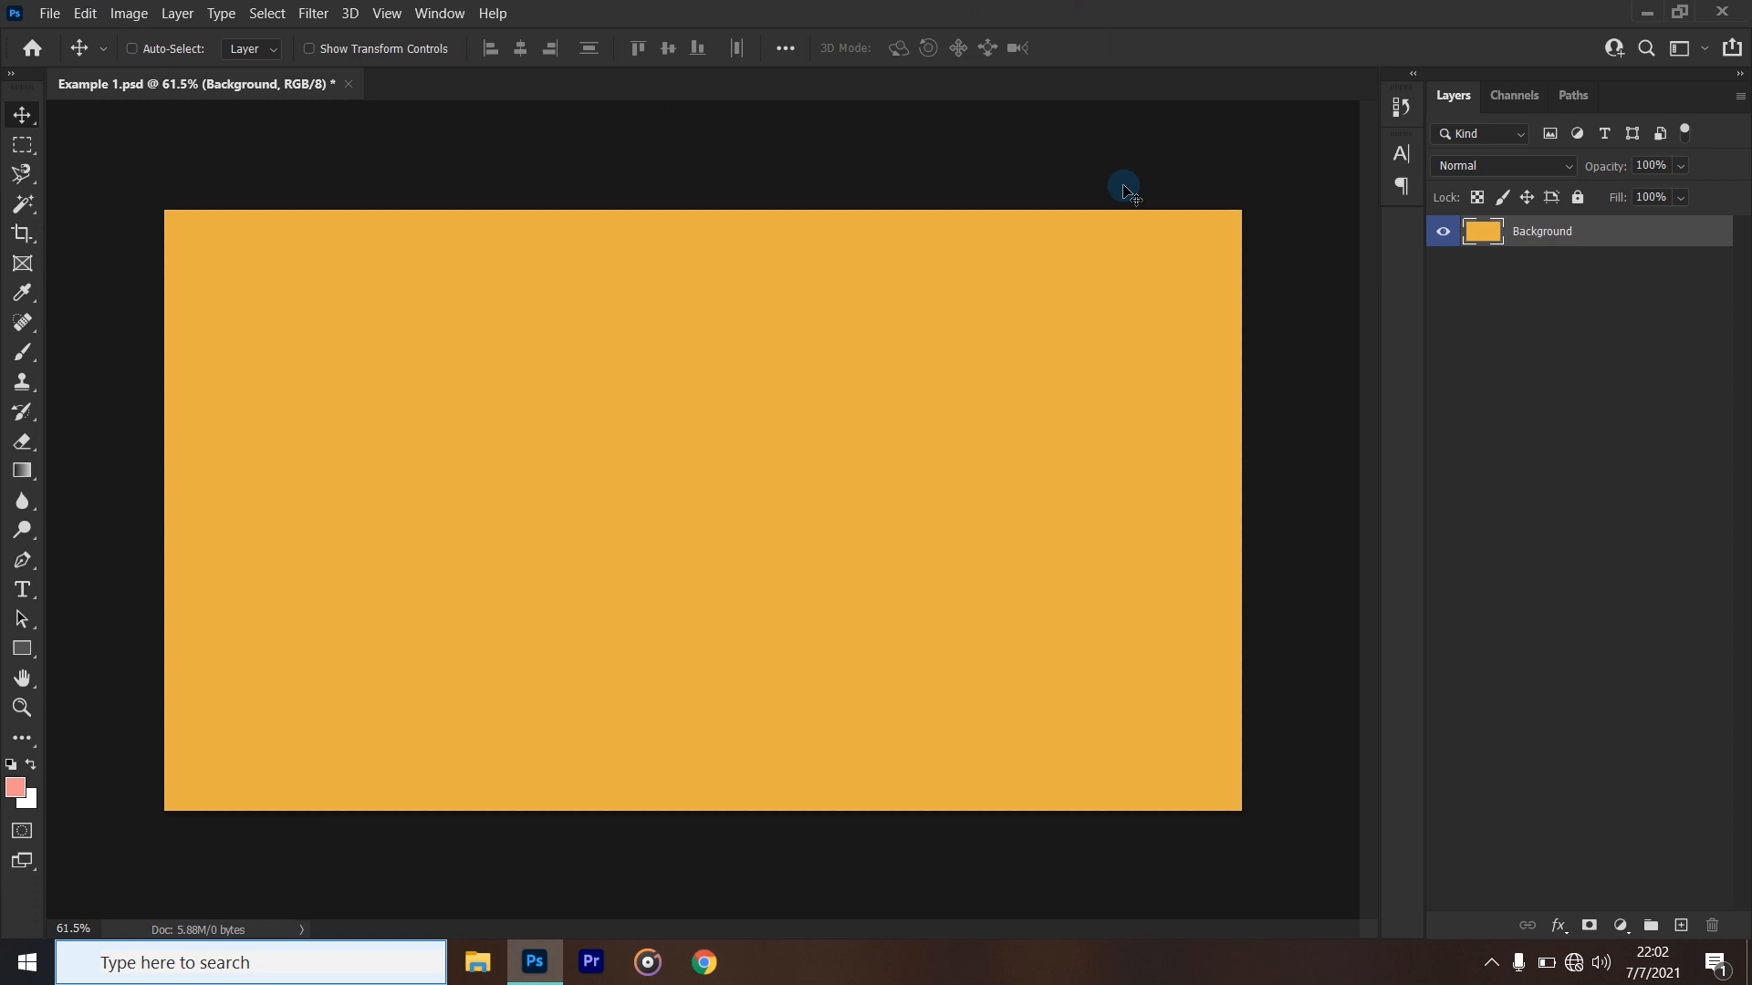
key("shift+F5")
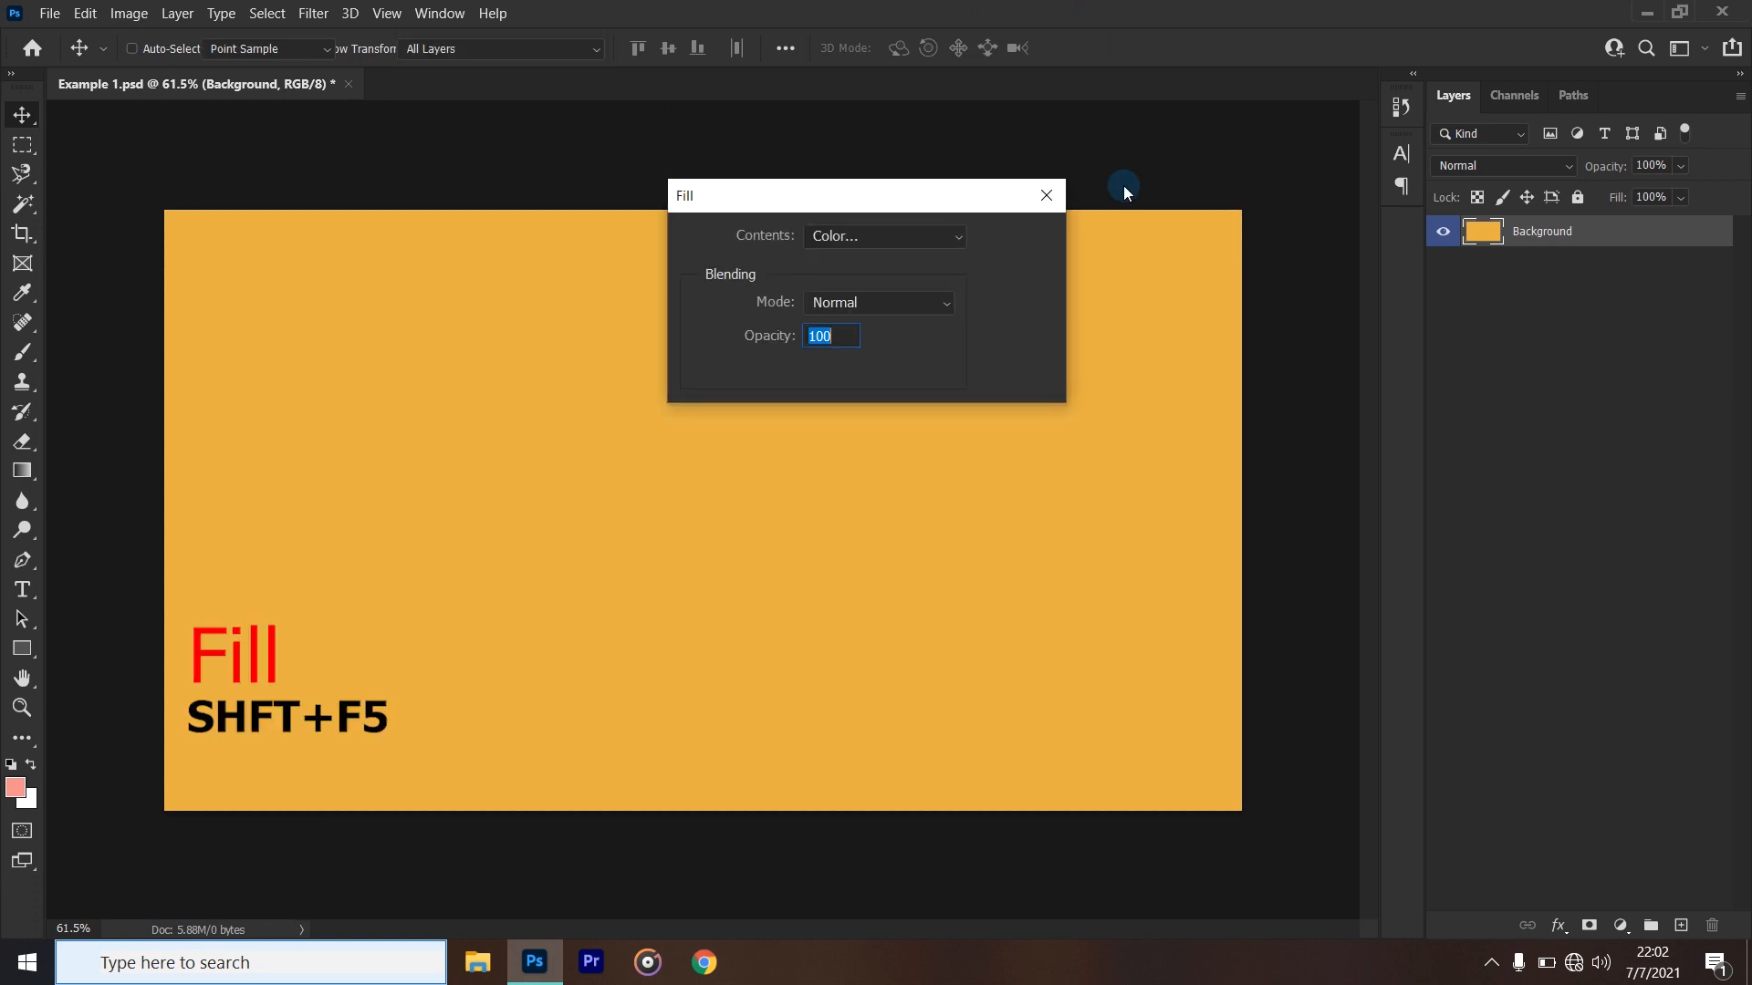
left_click(847, 240)
left_click(853, 311)
left_click(903, 511)
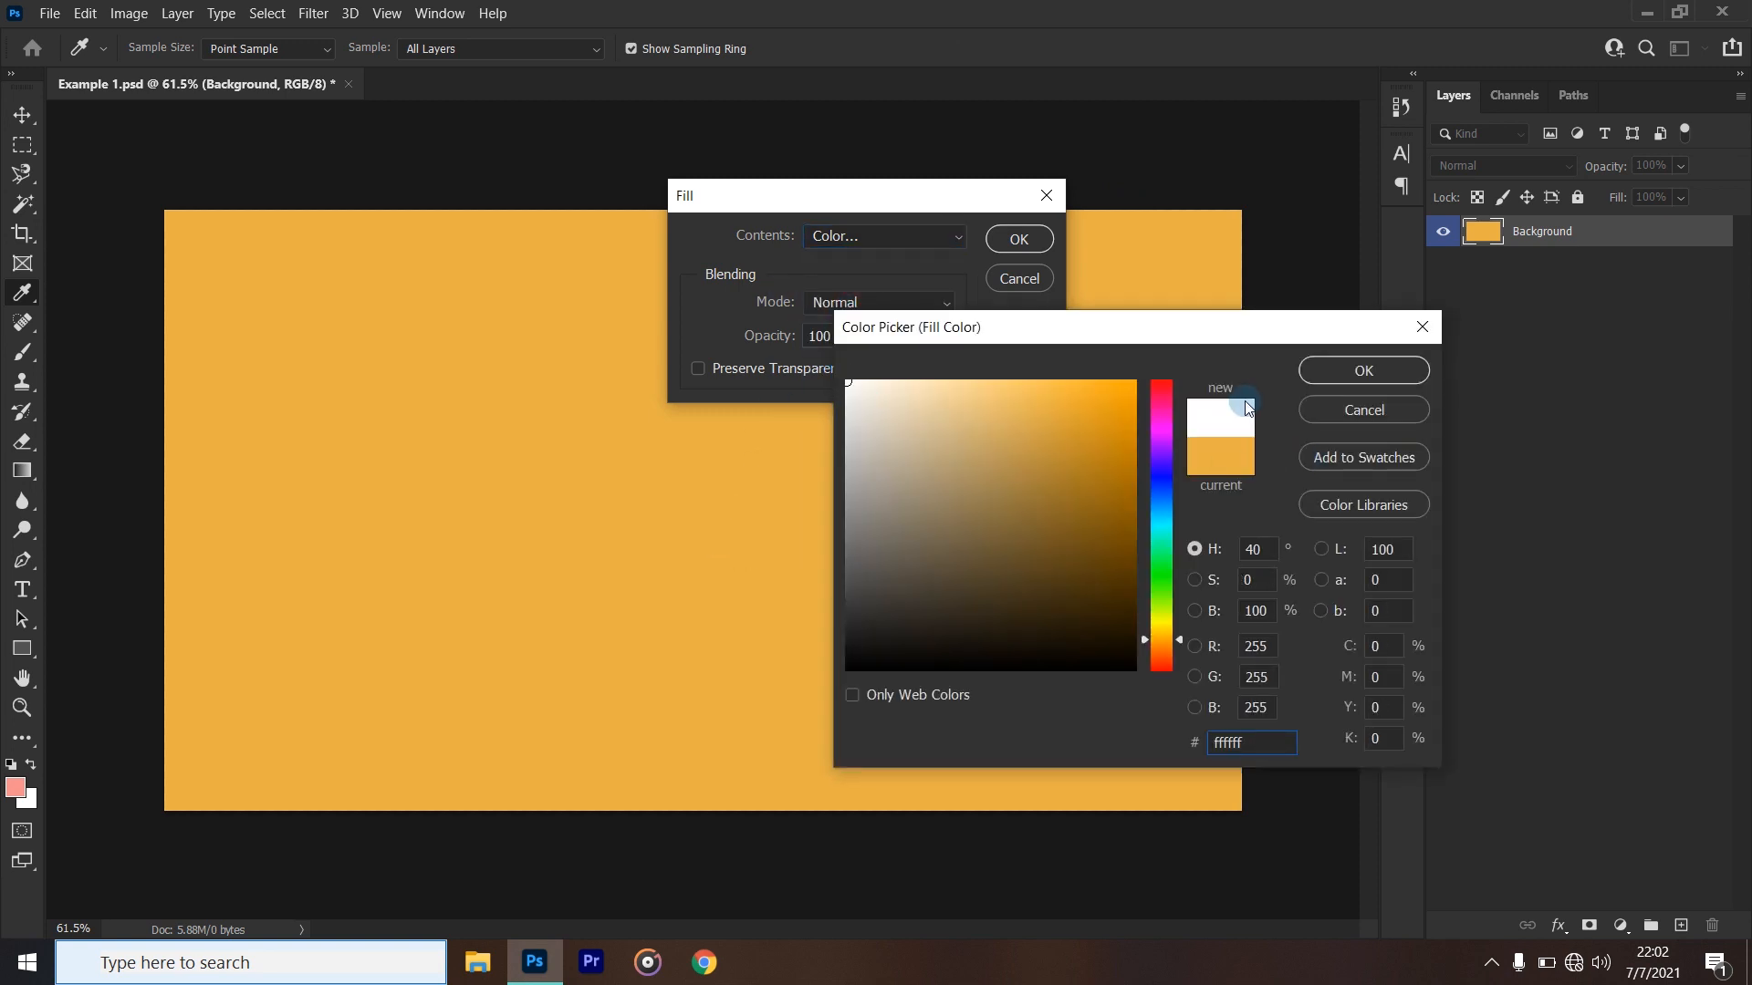
left_click(1321, 369)
left_click(1017, 239)
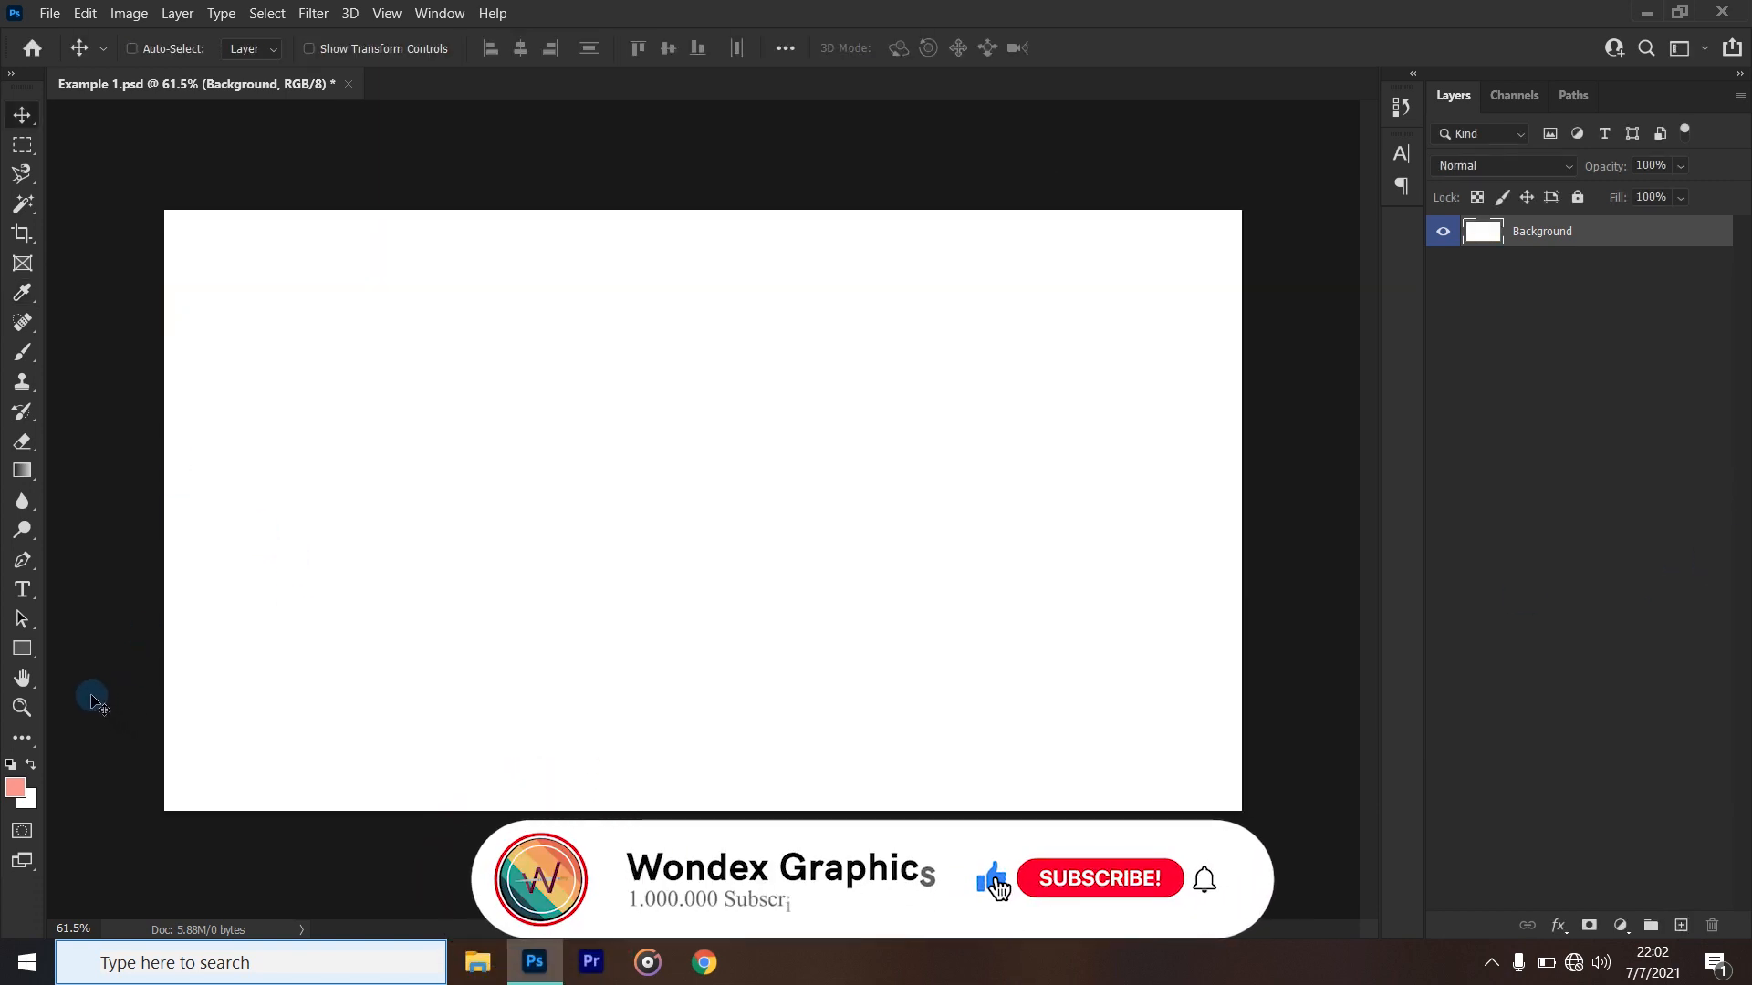
- Activate the Rectangle tool and check its fill options and drawing modes, keeping Shape mode
left_click(22, 649)
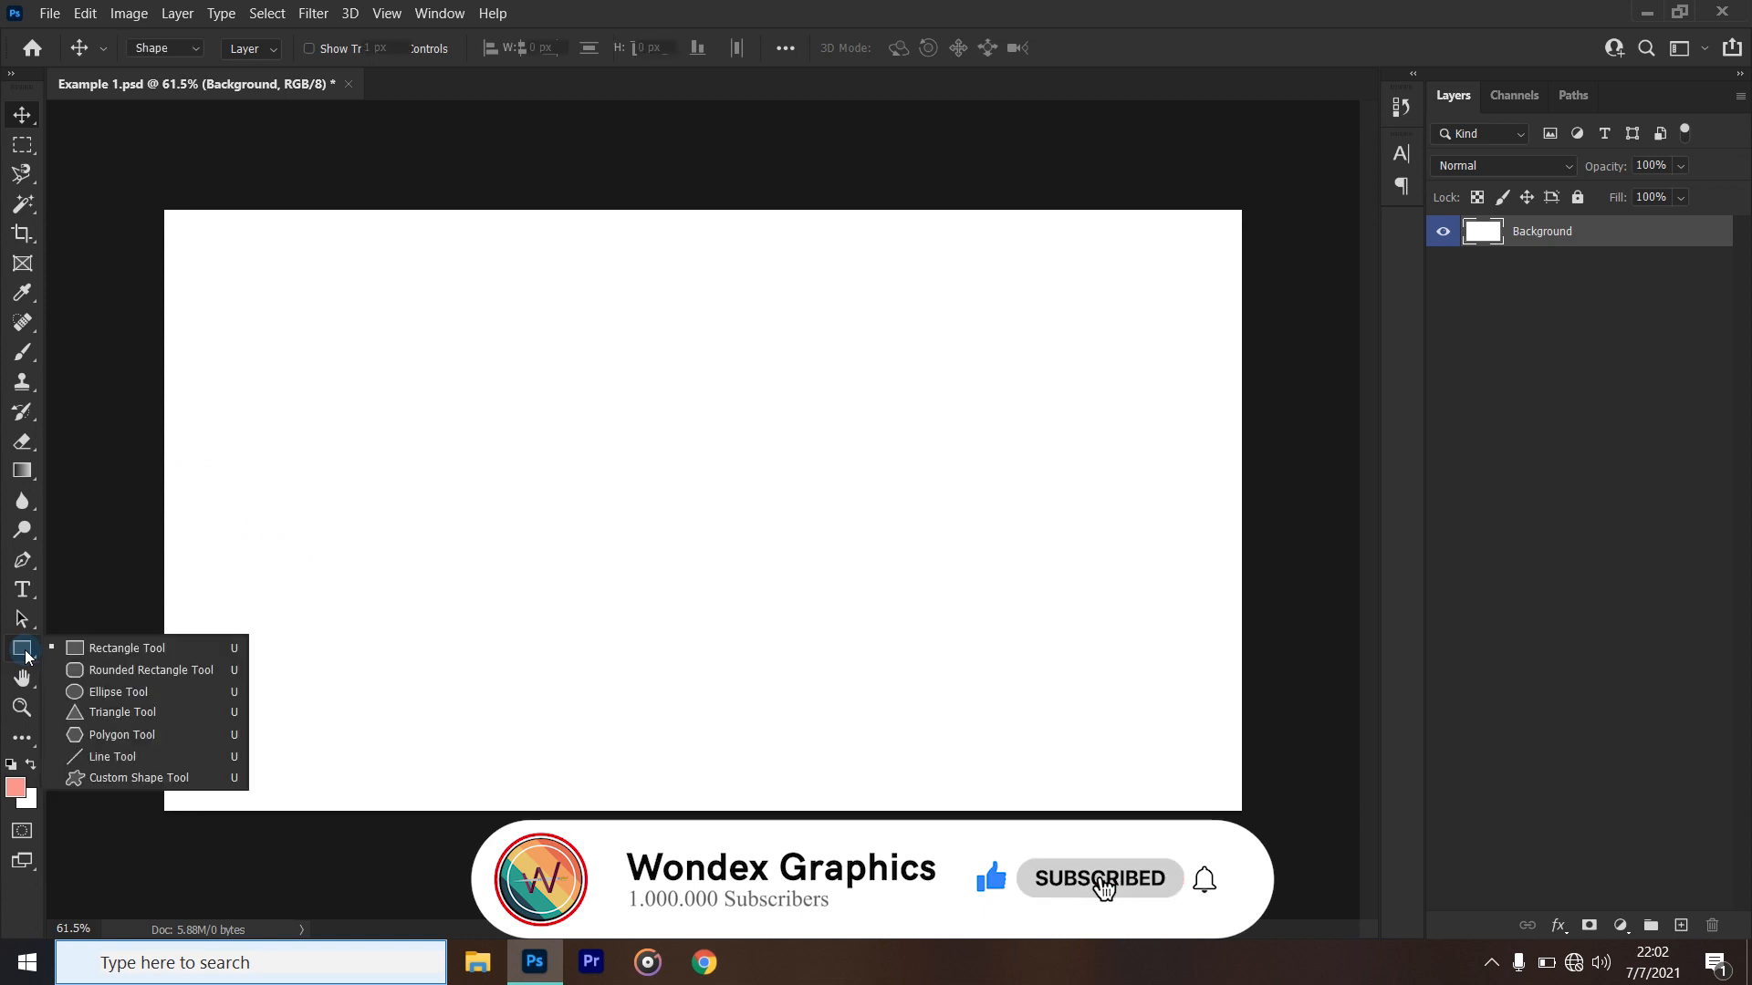
left_click(87, 649)
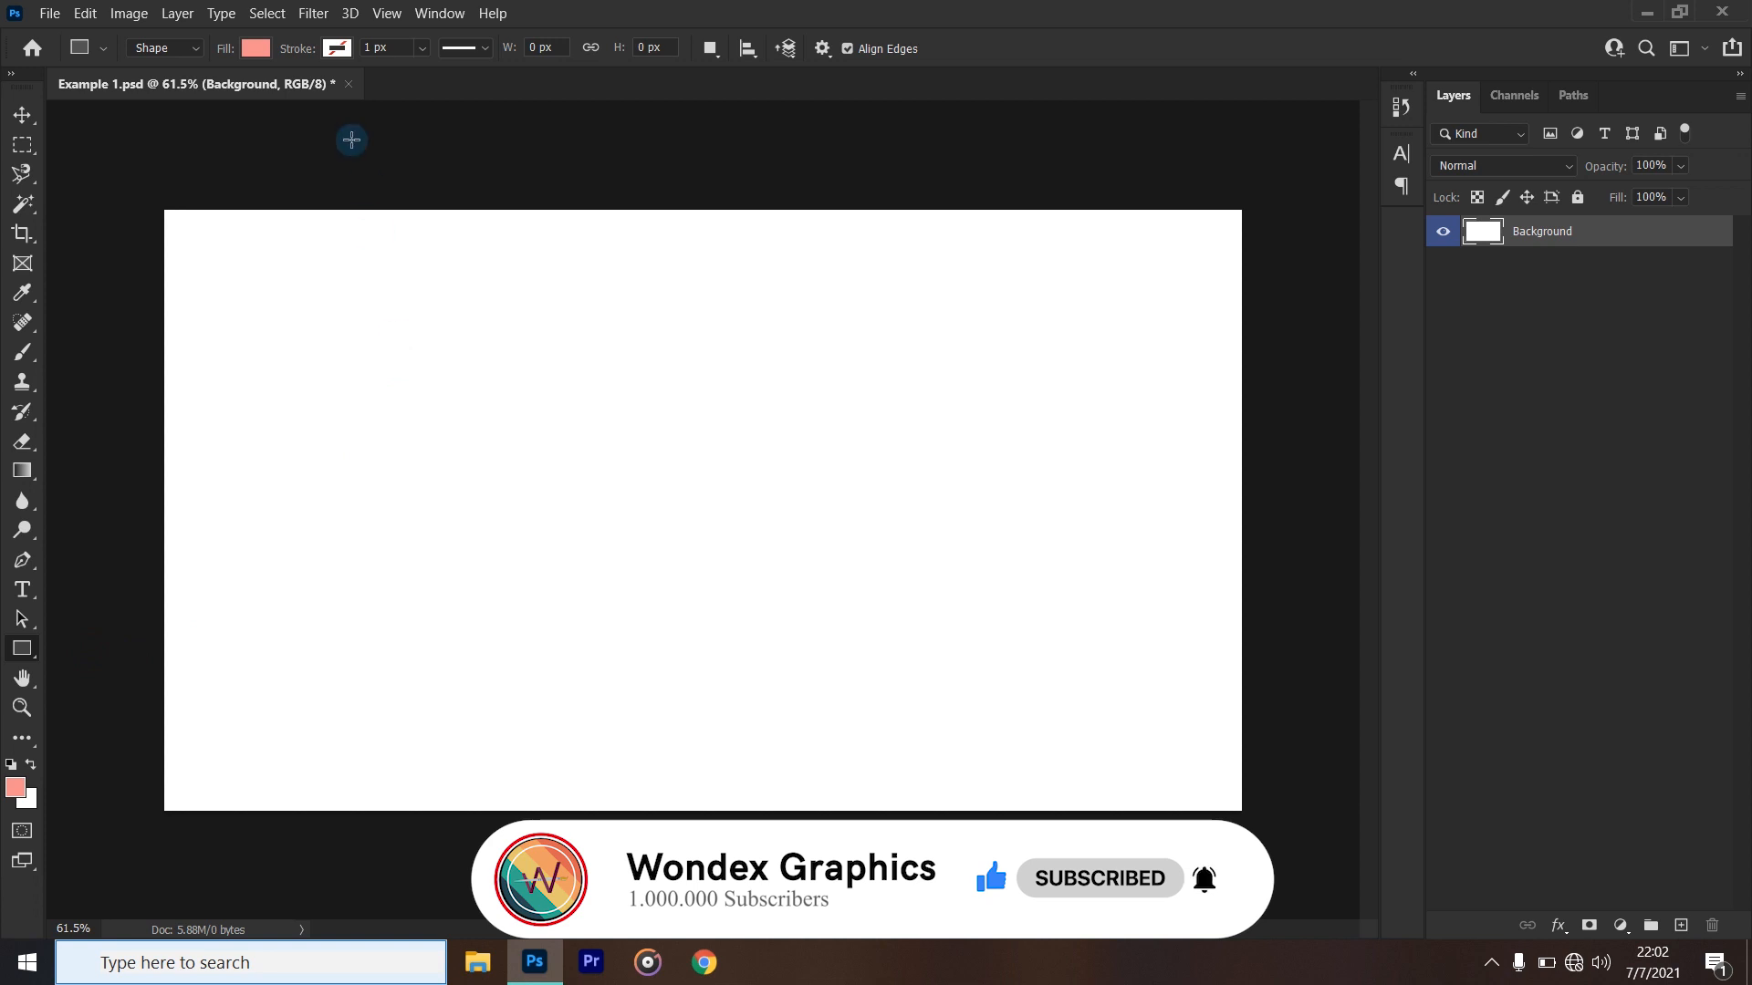
left_click(255, 51)
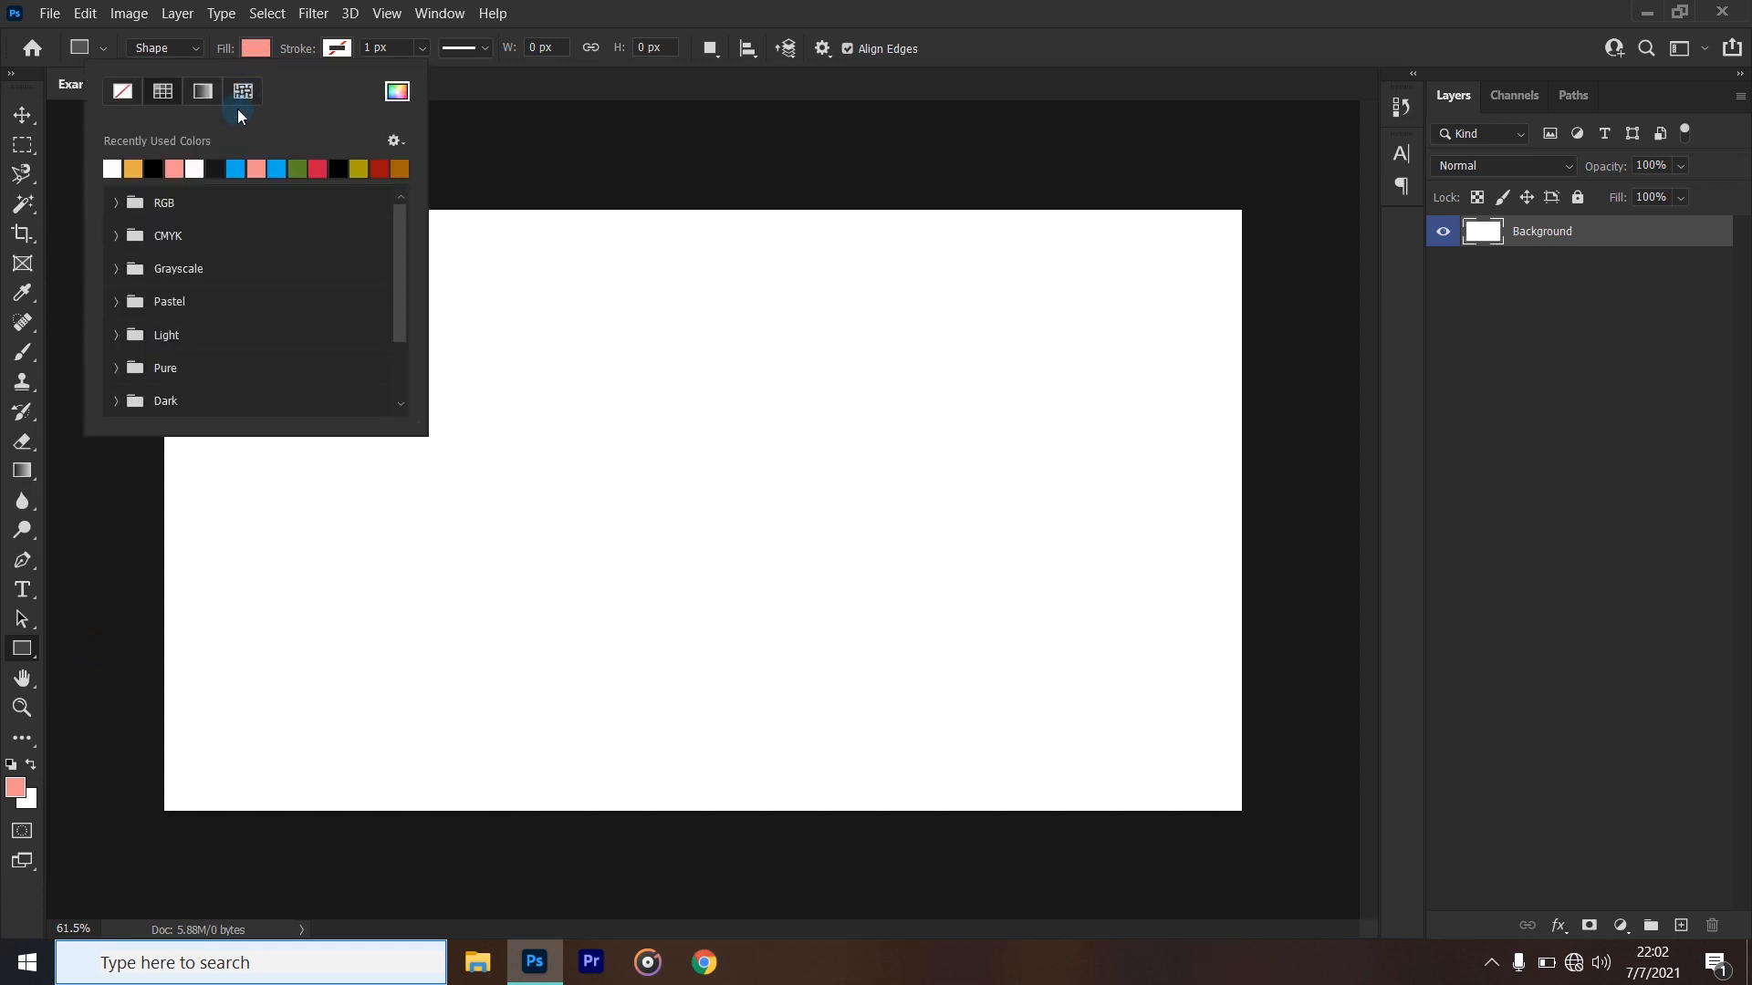
left_click(254, 51)
left_click(254, 51)
left_click(255, 51)
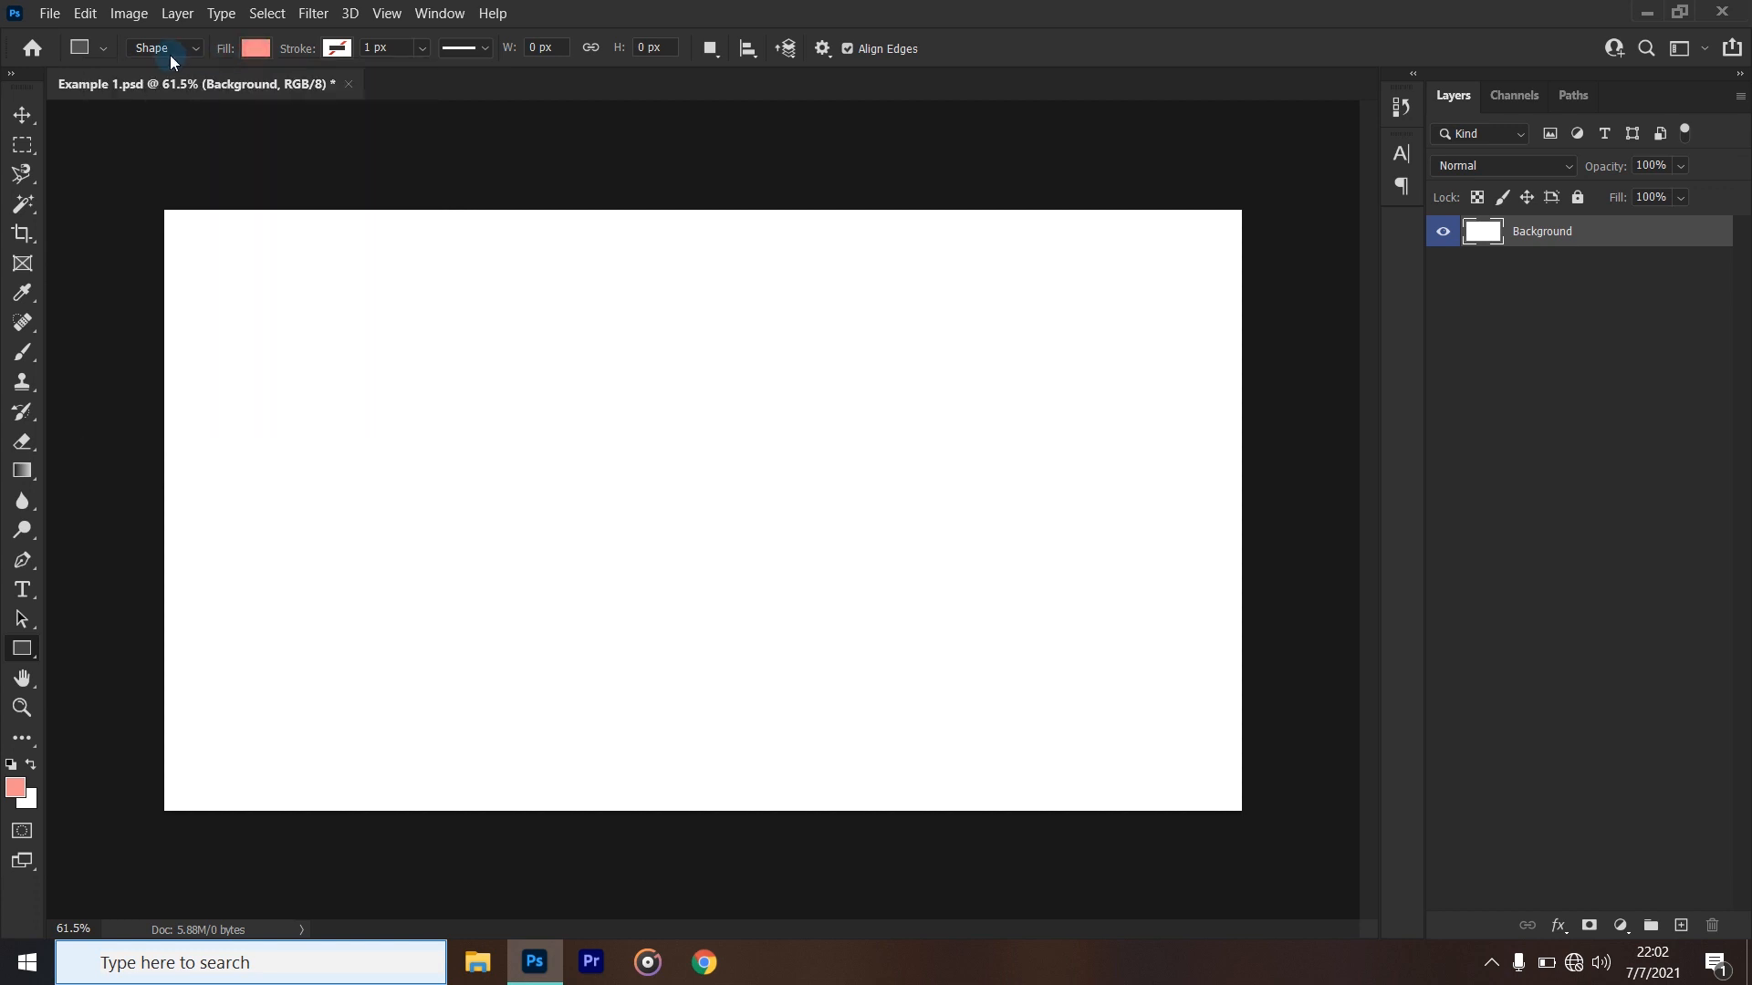
left_click(199, 47)
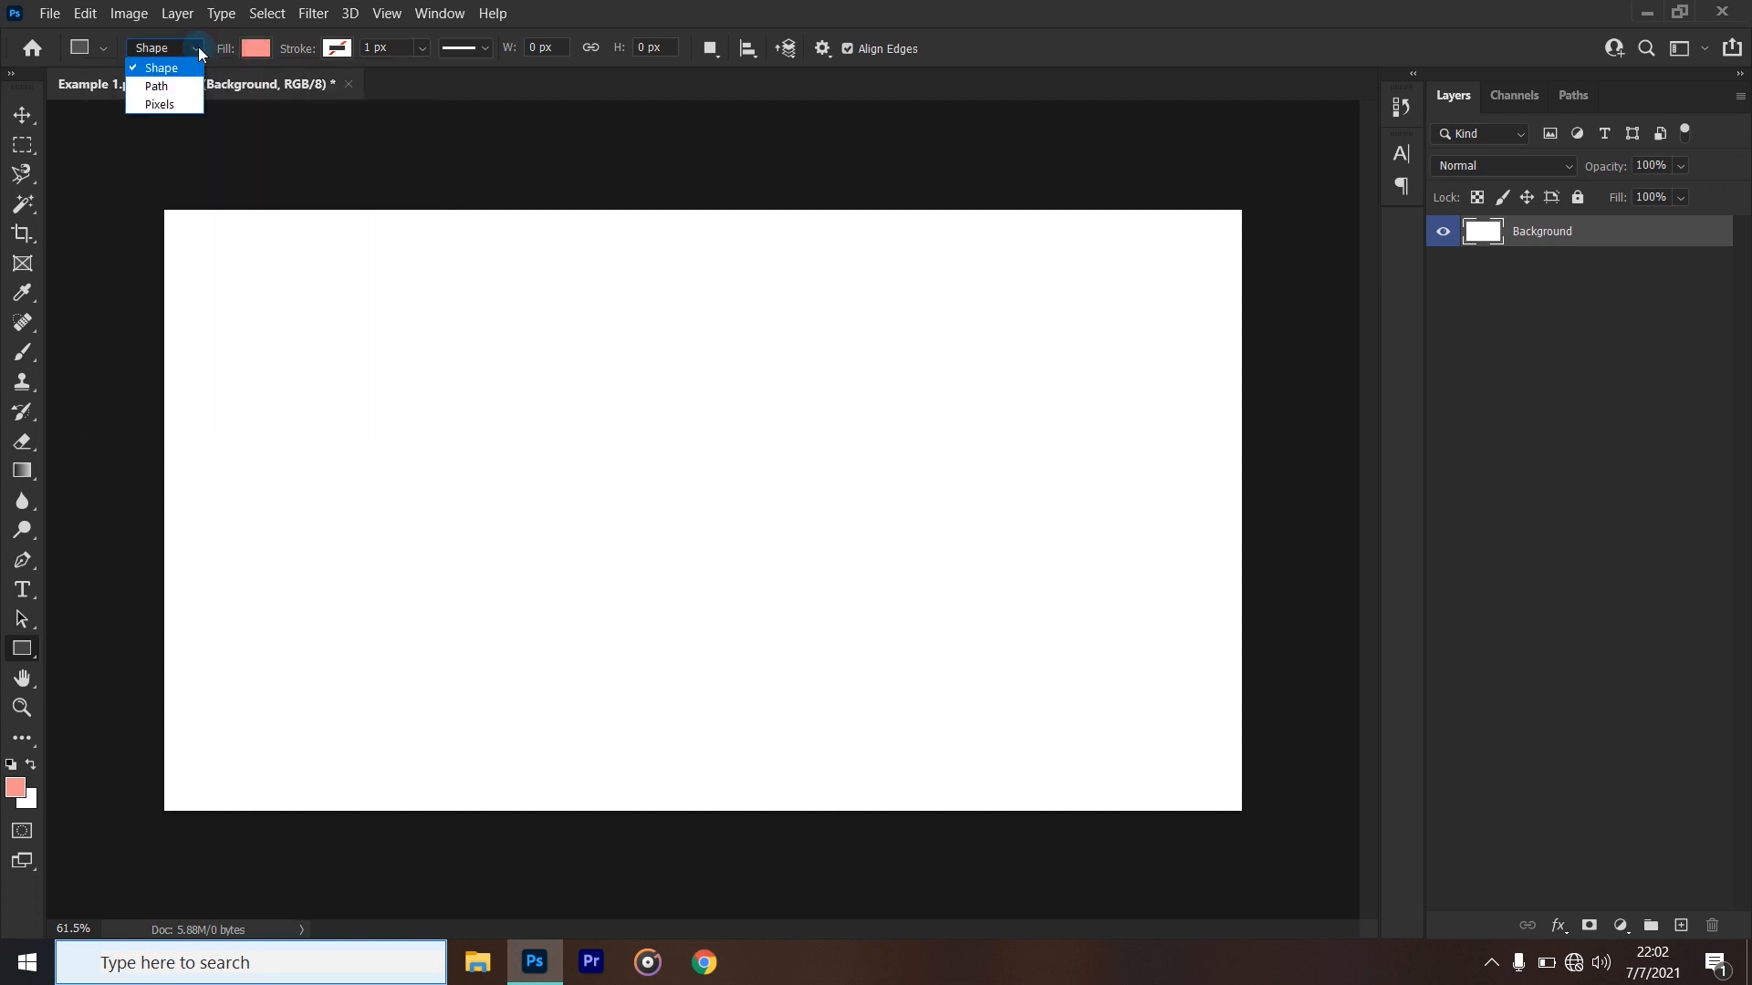
left_click(246, 48)
left_click(248, 46)
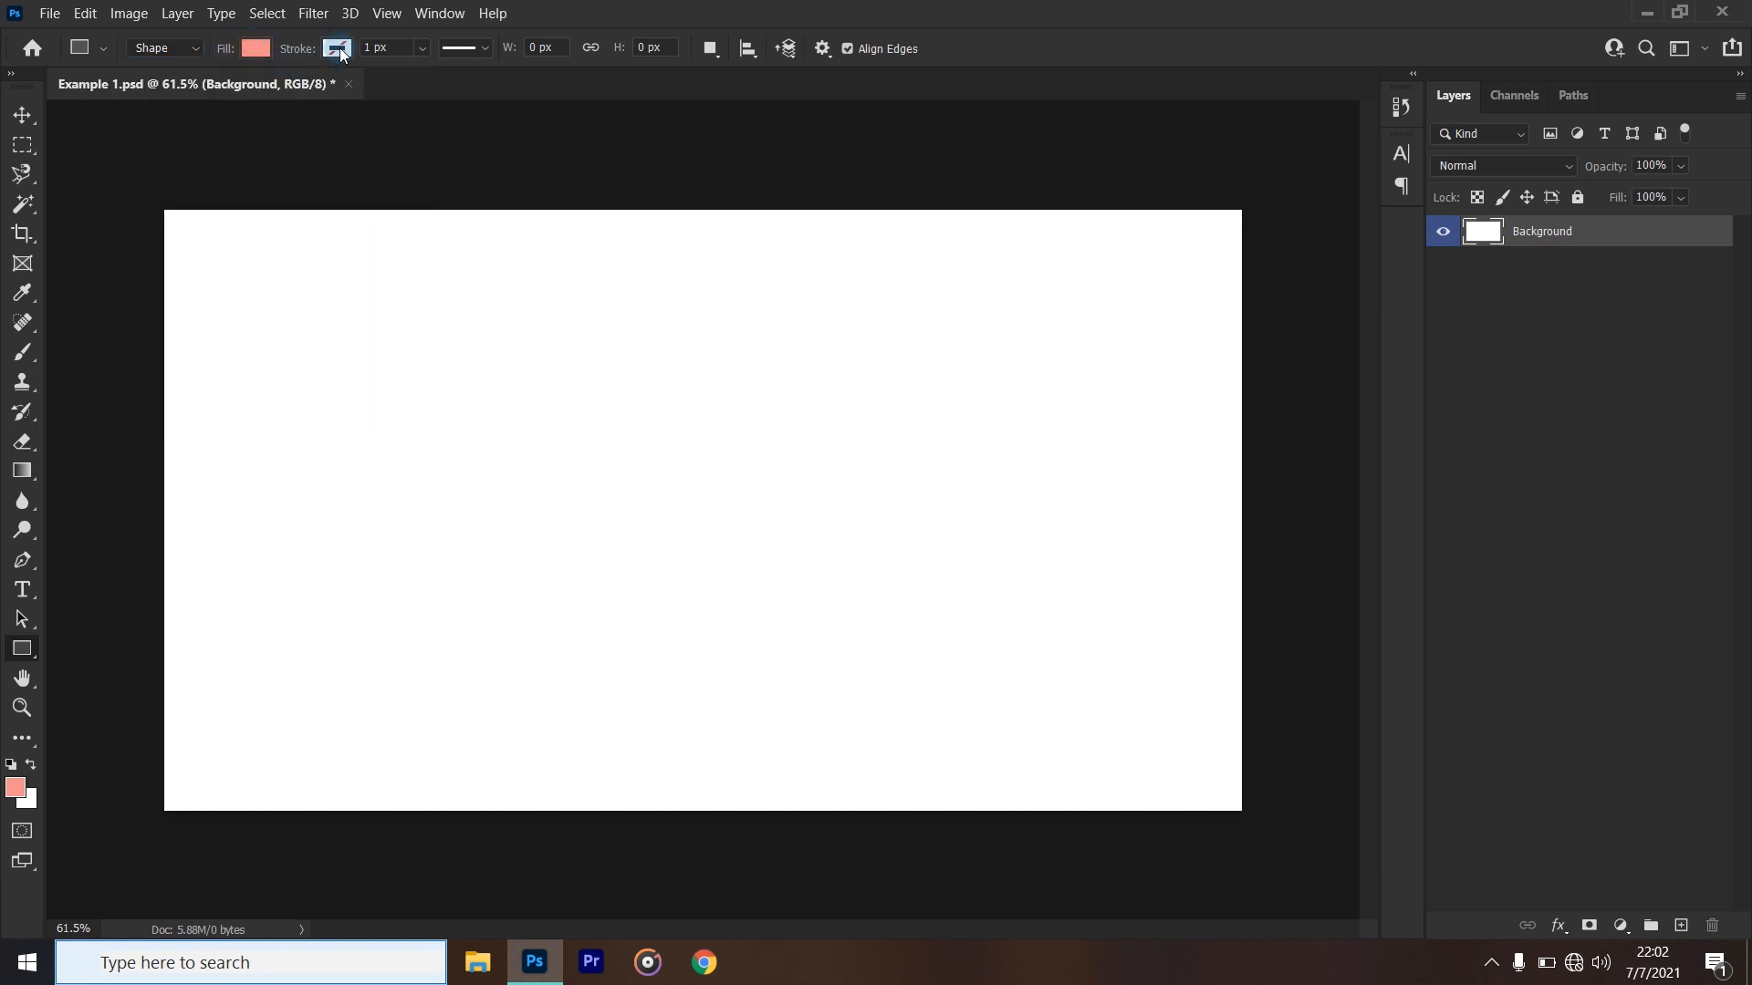
- Set the shape fill to red and draw a rectangle about 994 × 449 px slightly left of the canvas centre
left_click(258, 50)
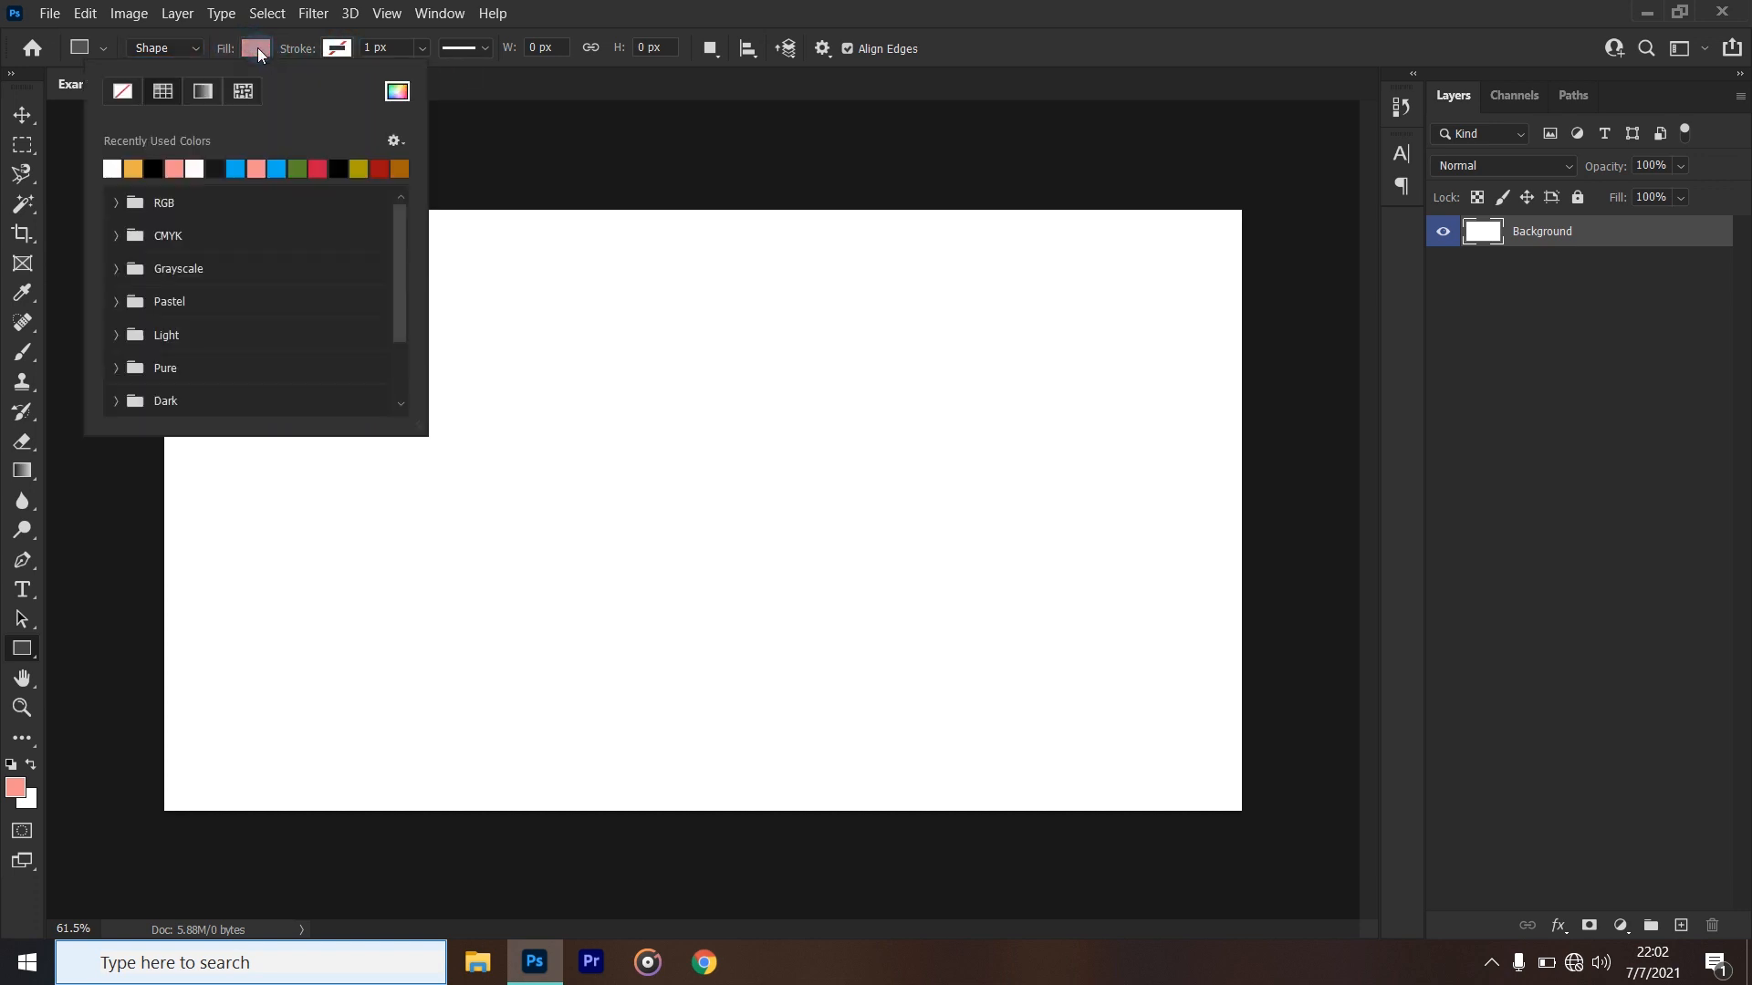
left_click(318, 168)
left_click(686, 16)
left_click_drag(345, 376, 895, 640)
left_click_drag(902, 628, 901, 627)
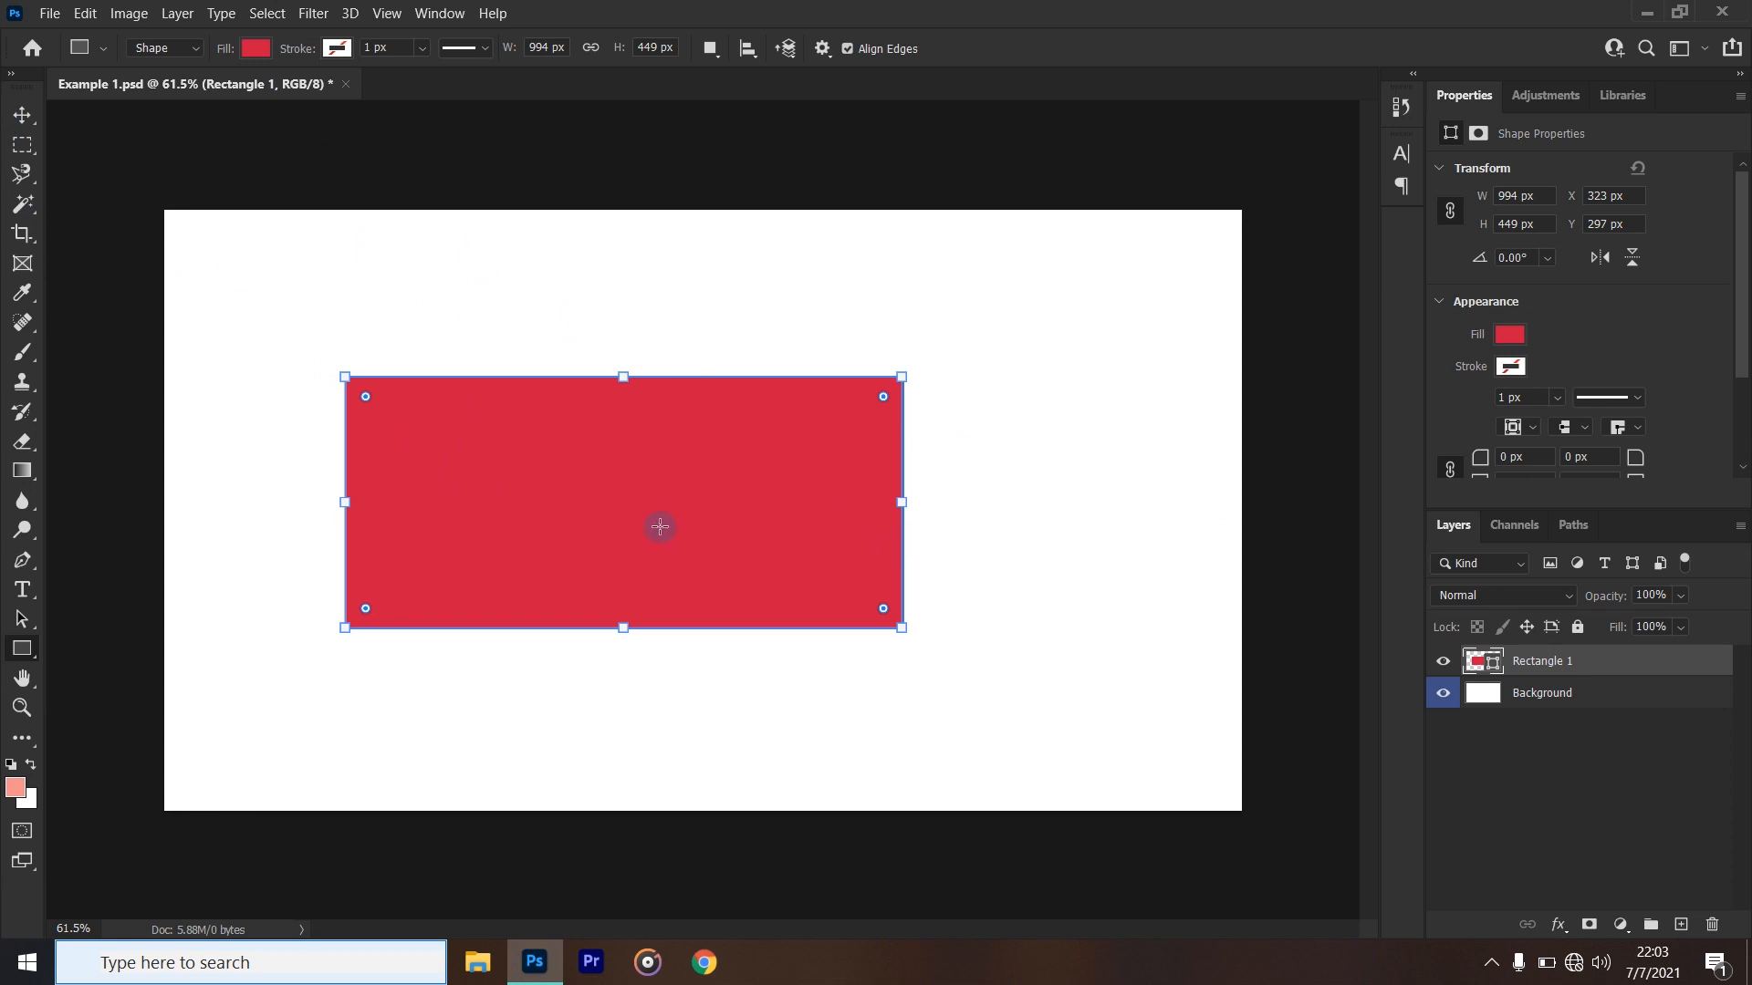
- Try a black-to-white linear gradient fill on the rectangle, and return it to the solid red fill
left_click(18, 116)
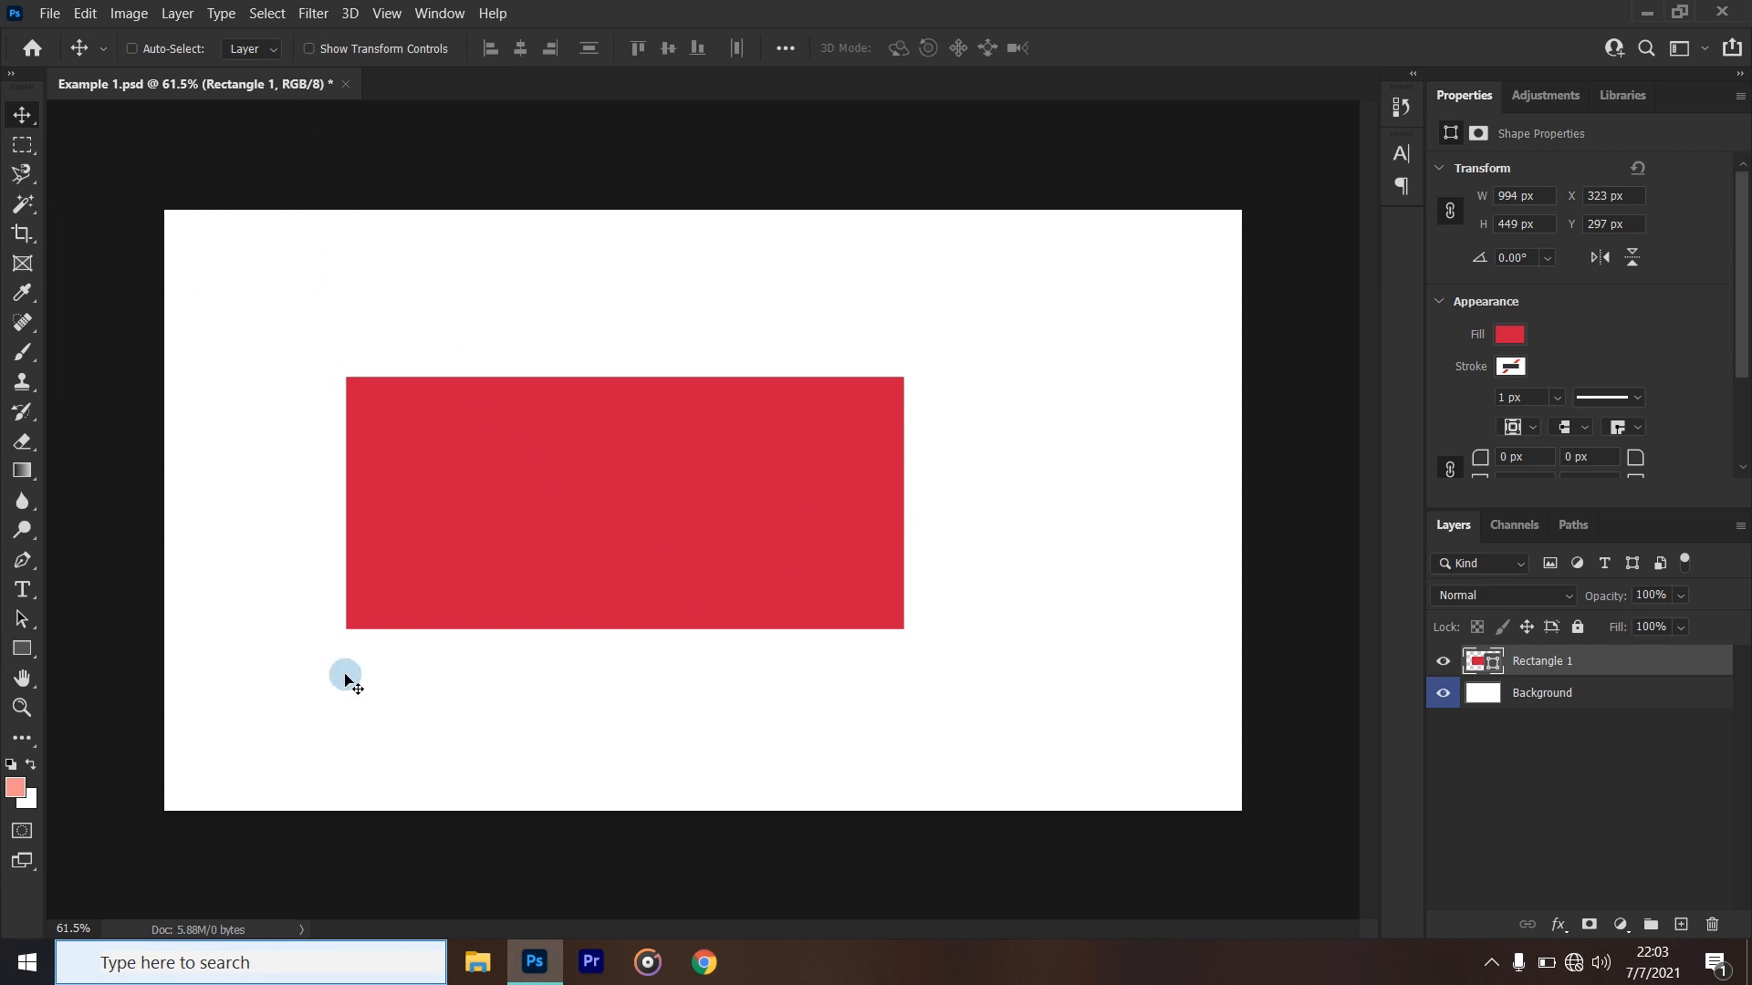
left_click(22, 648)
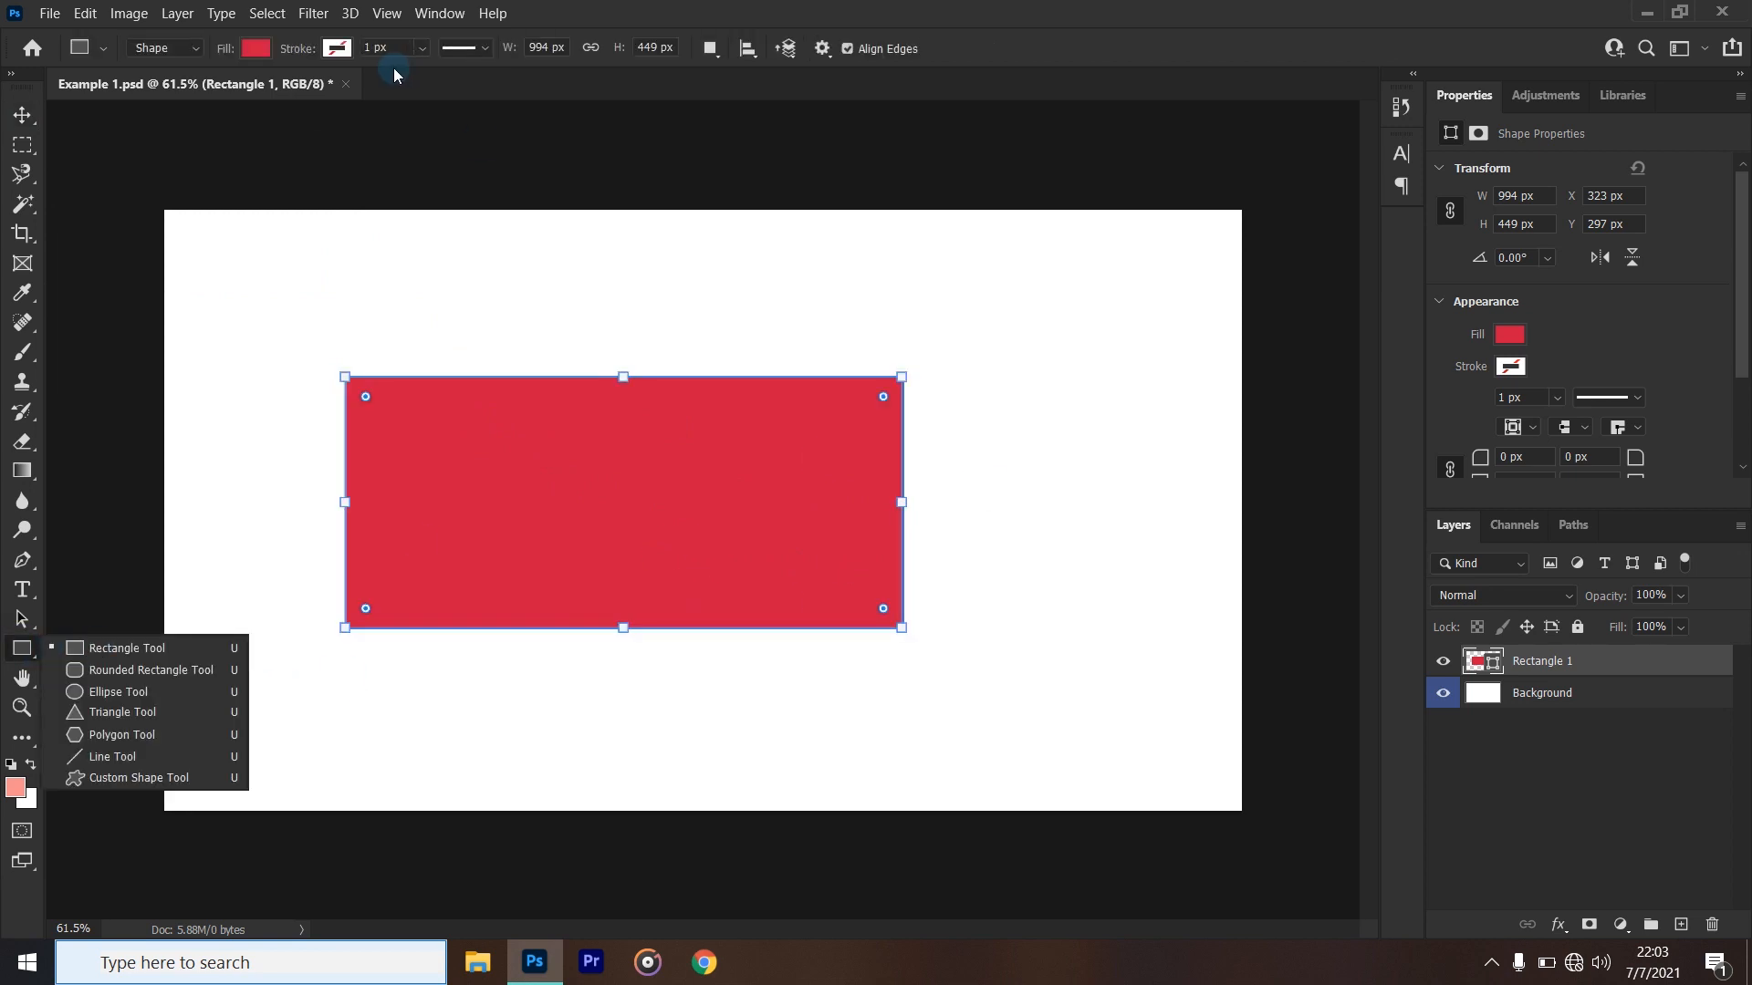
left_click(265, 48)
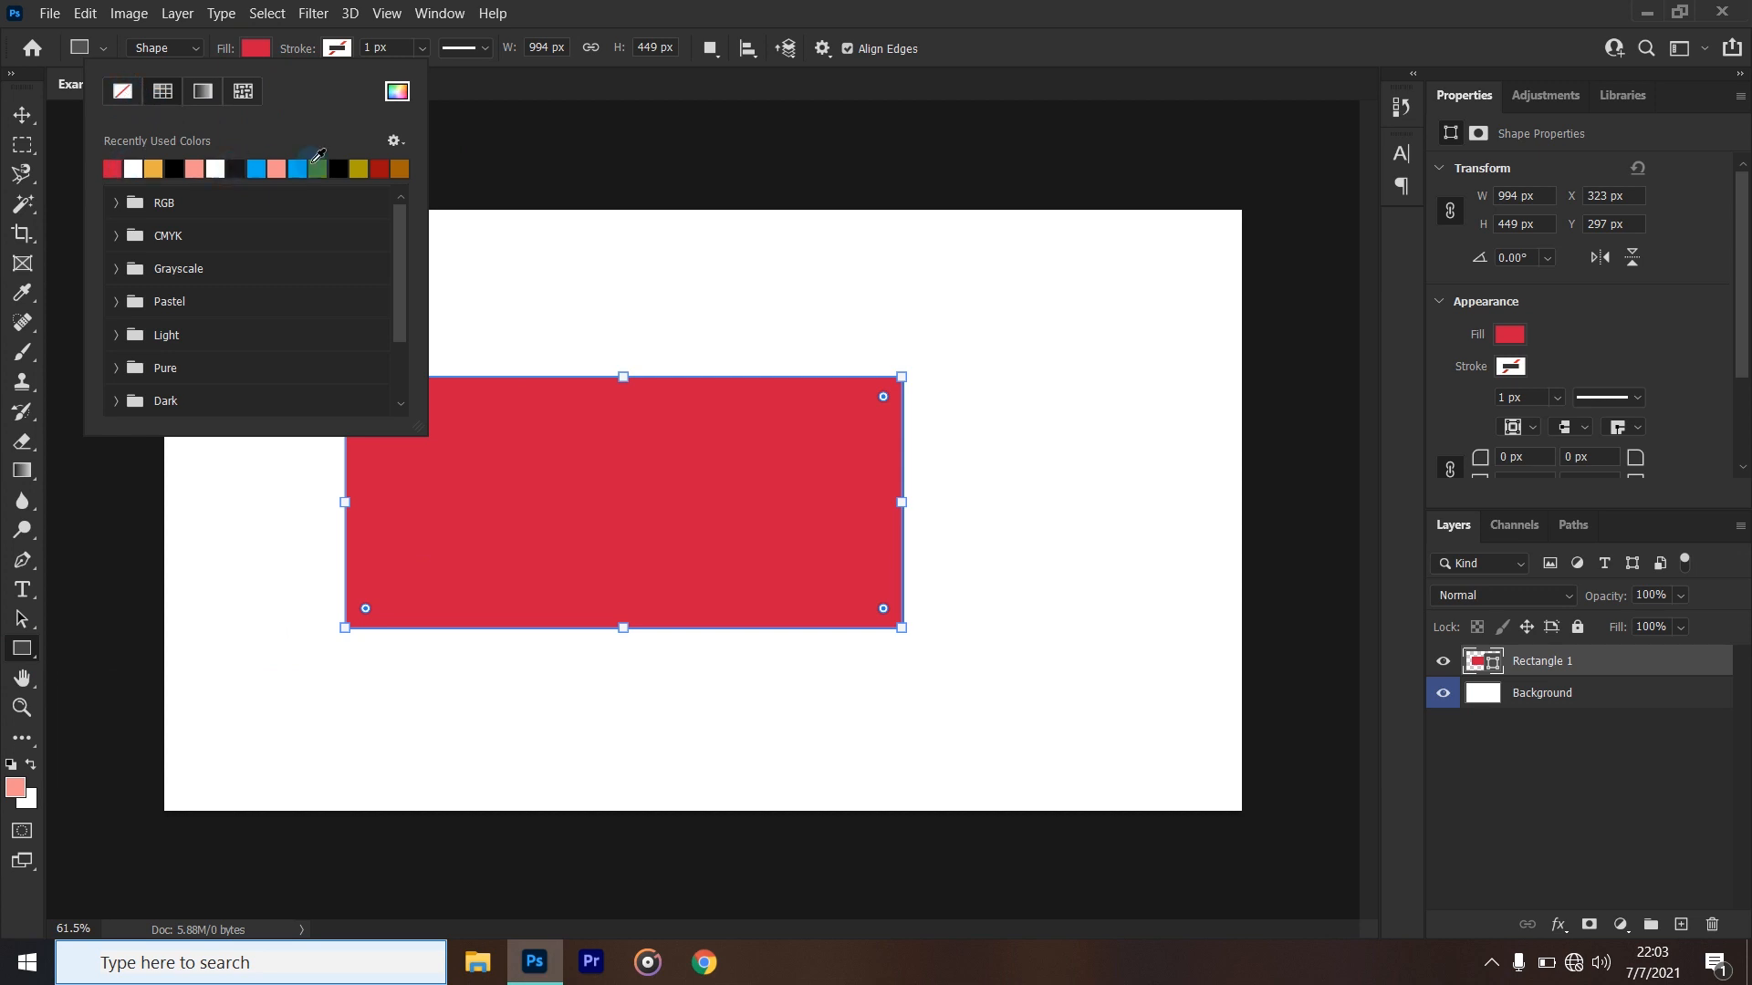
left_click(206, 93)
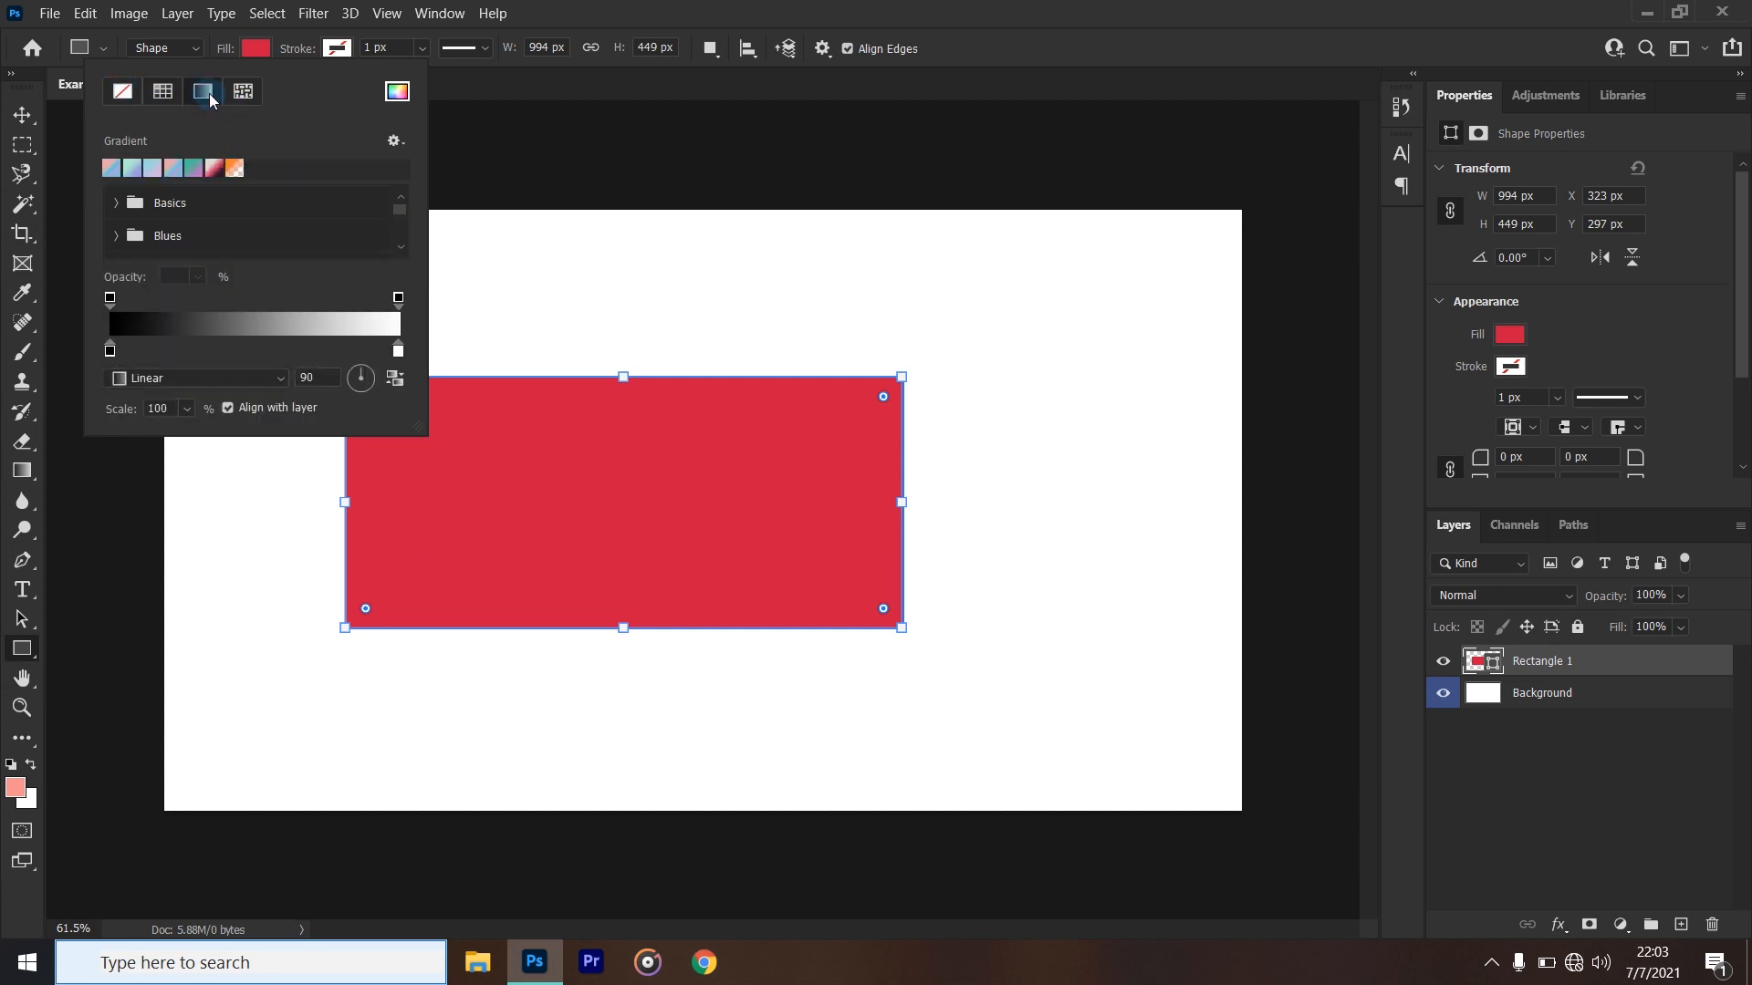
left_click(162, 92)
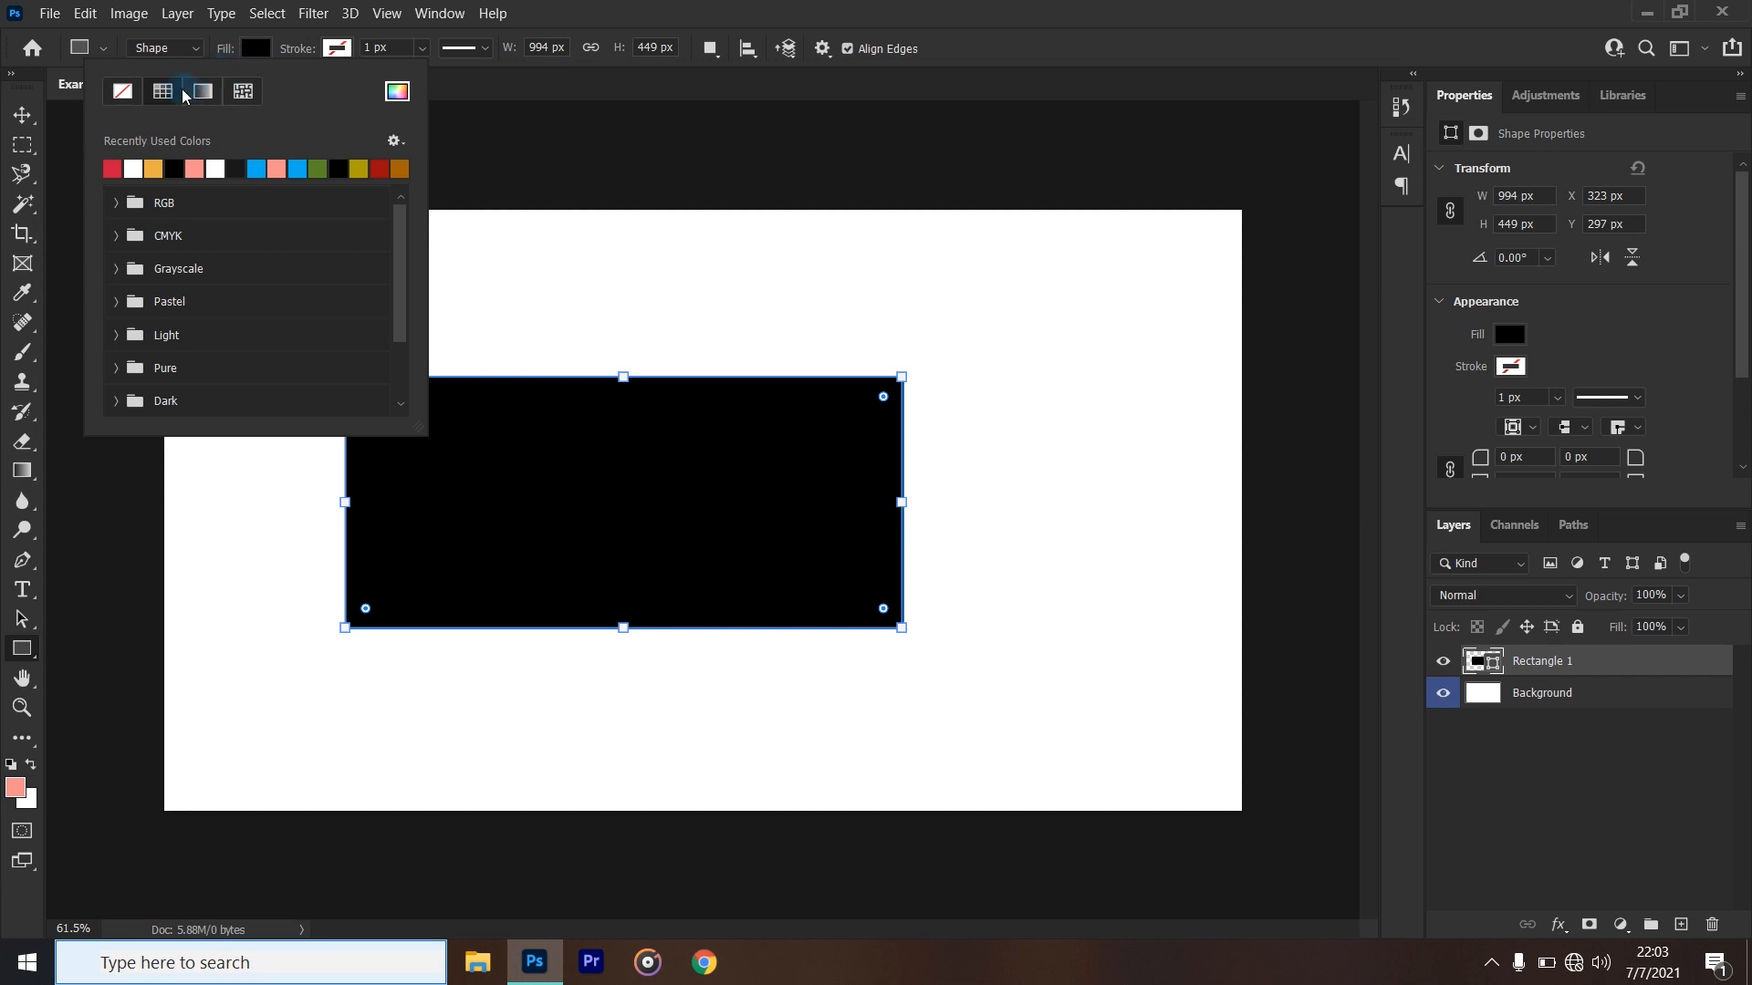
left_click(111, 169)
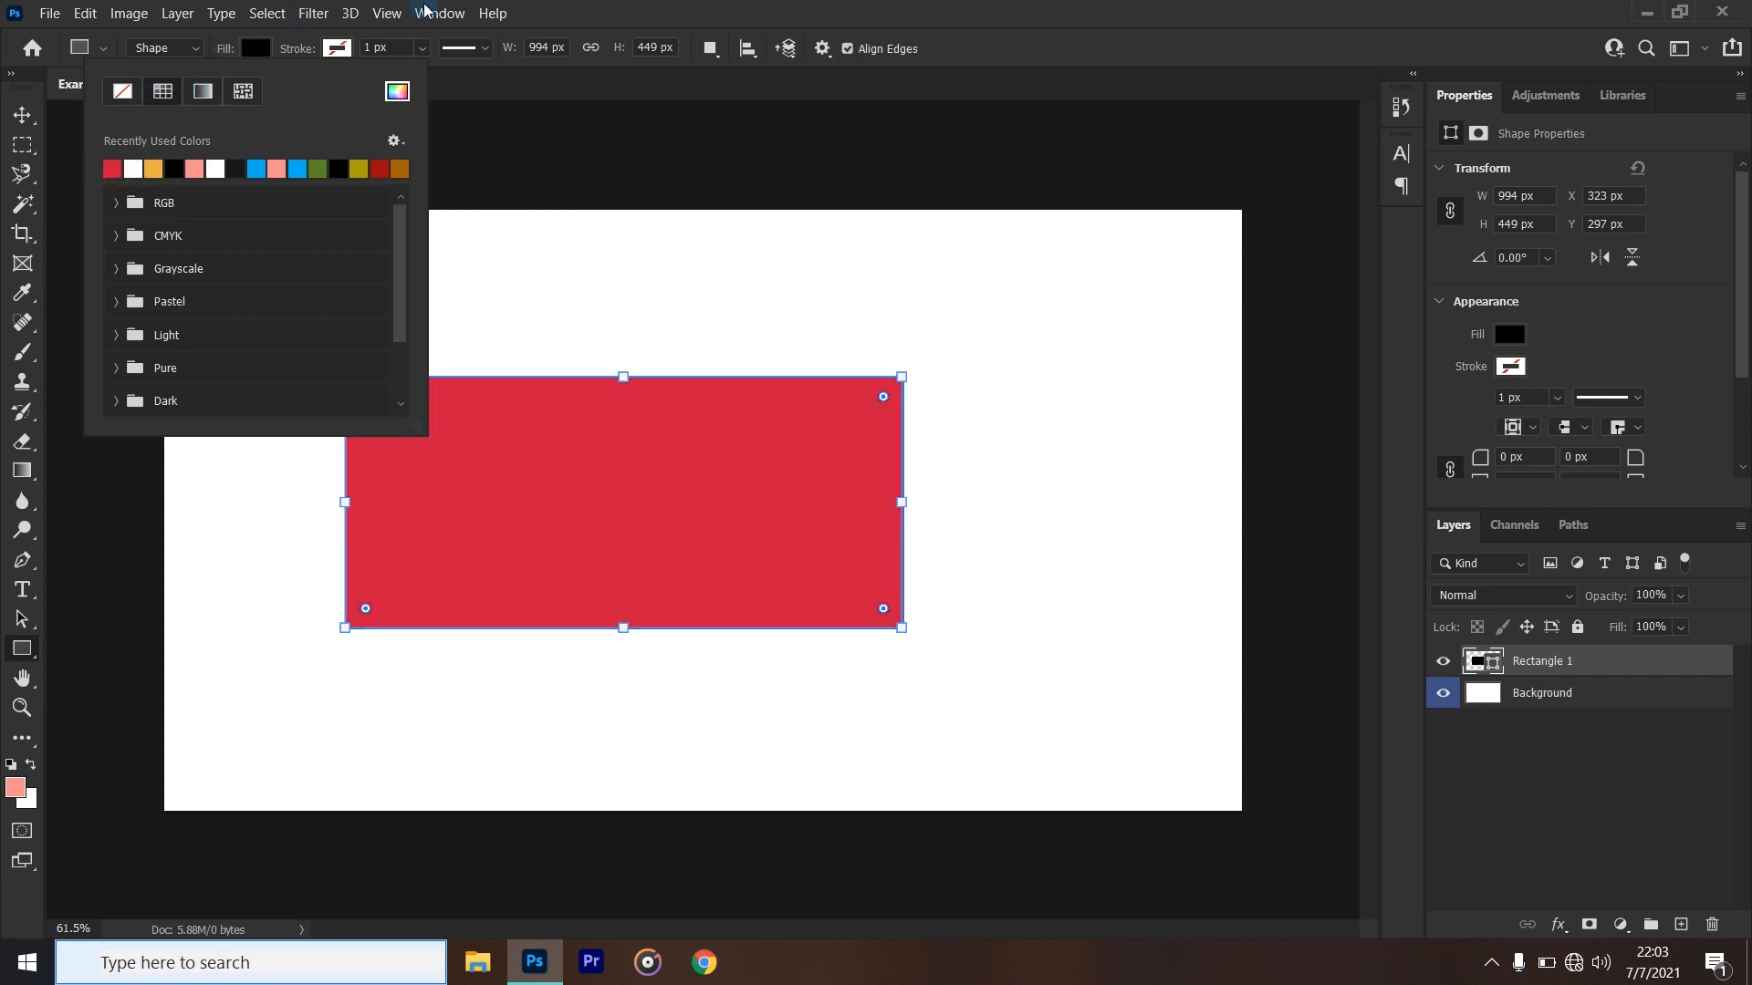
left_click(625, 13)
- Give the rectangle a near-black stroke and widen it to about 36 px
left_click(337, 48)
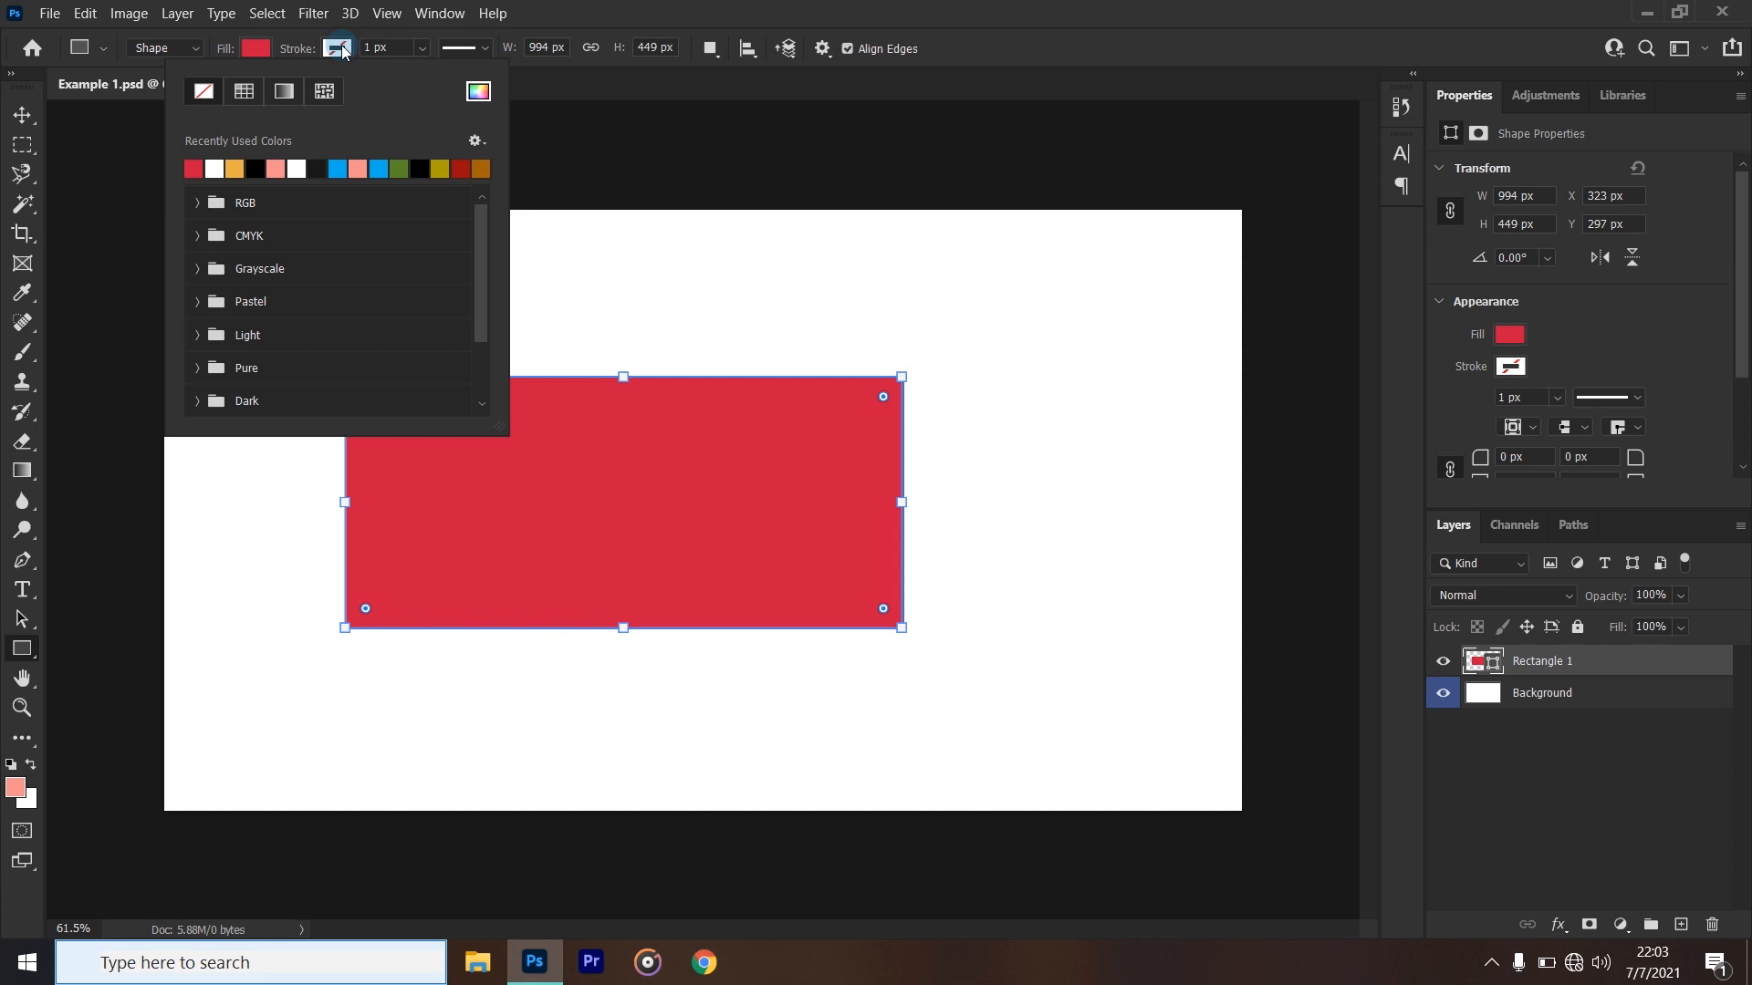
left_click(324, 168)
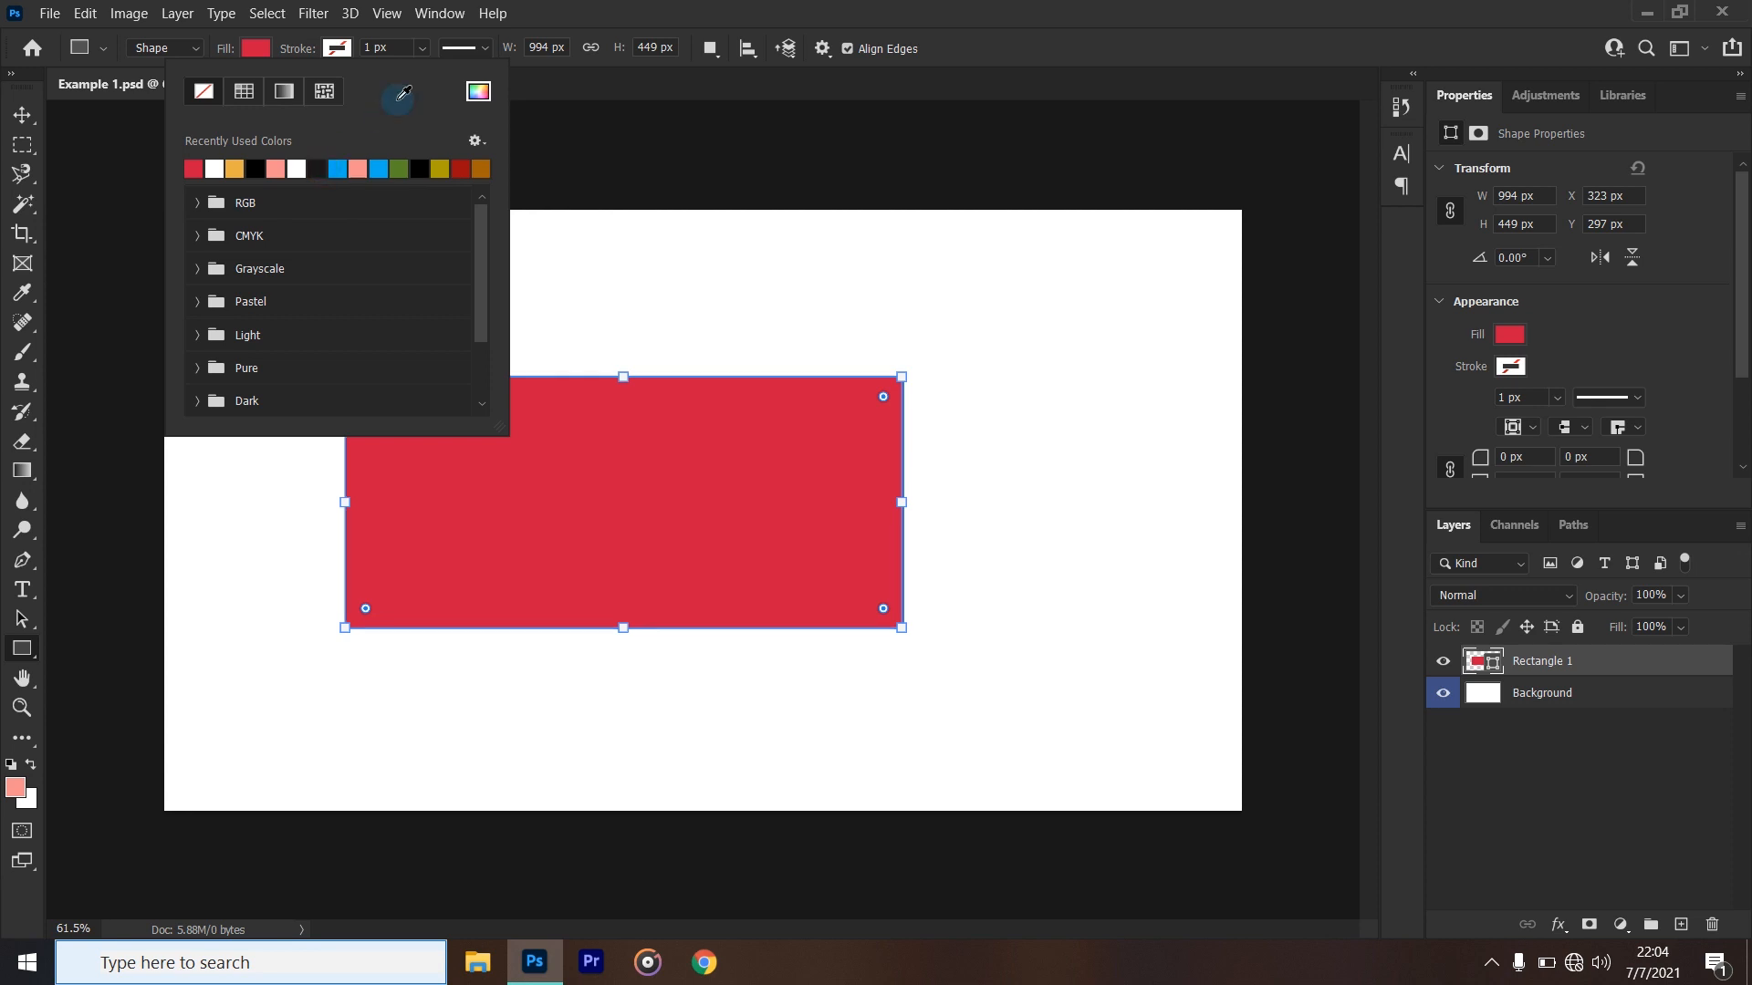
left_click(535, 7)
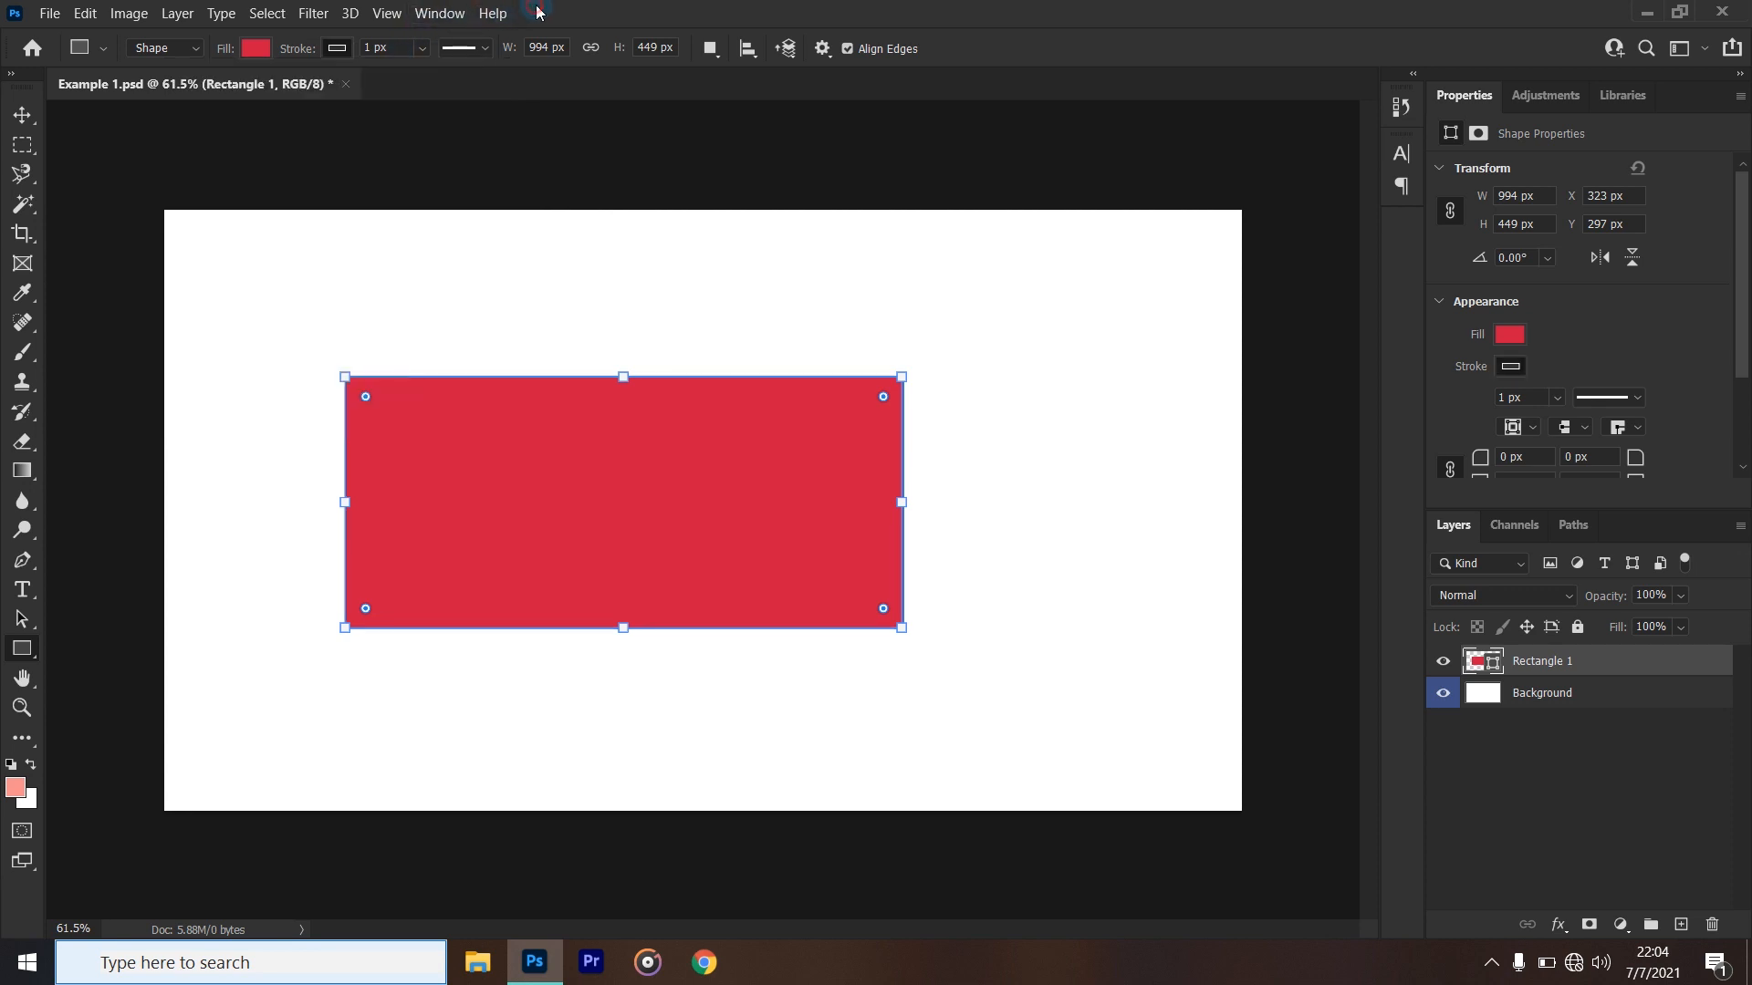
left_click(422, 49)
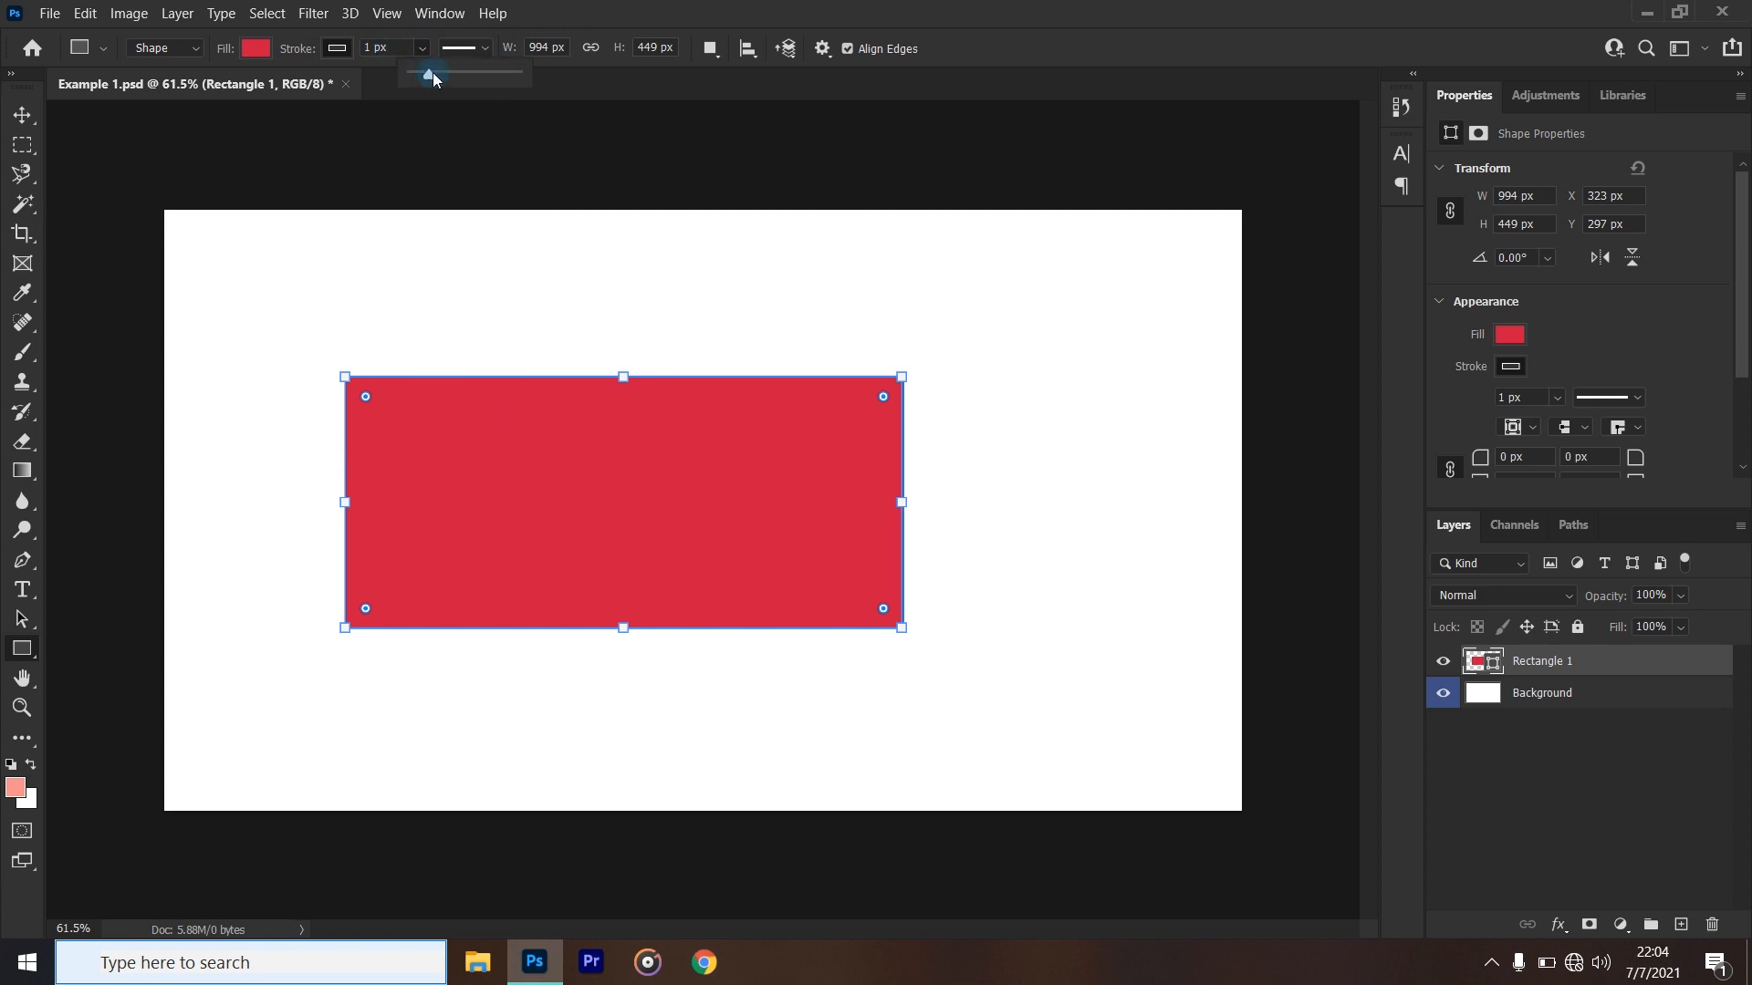
left_click_drag(423, 69, 474, 80)
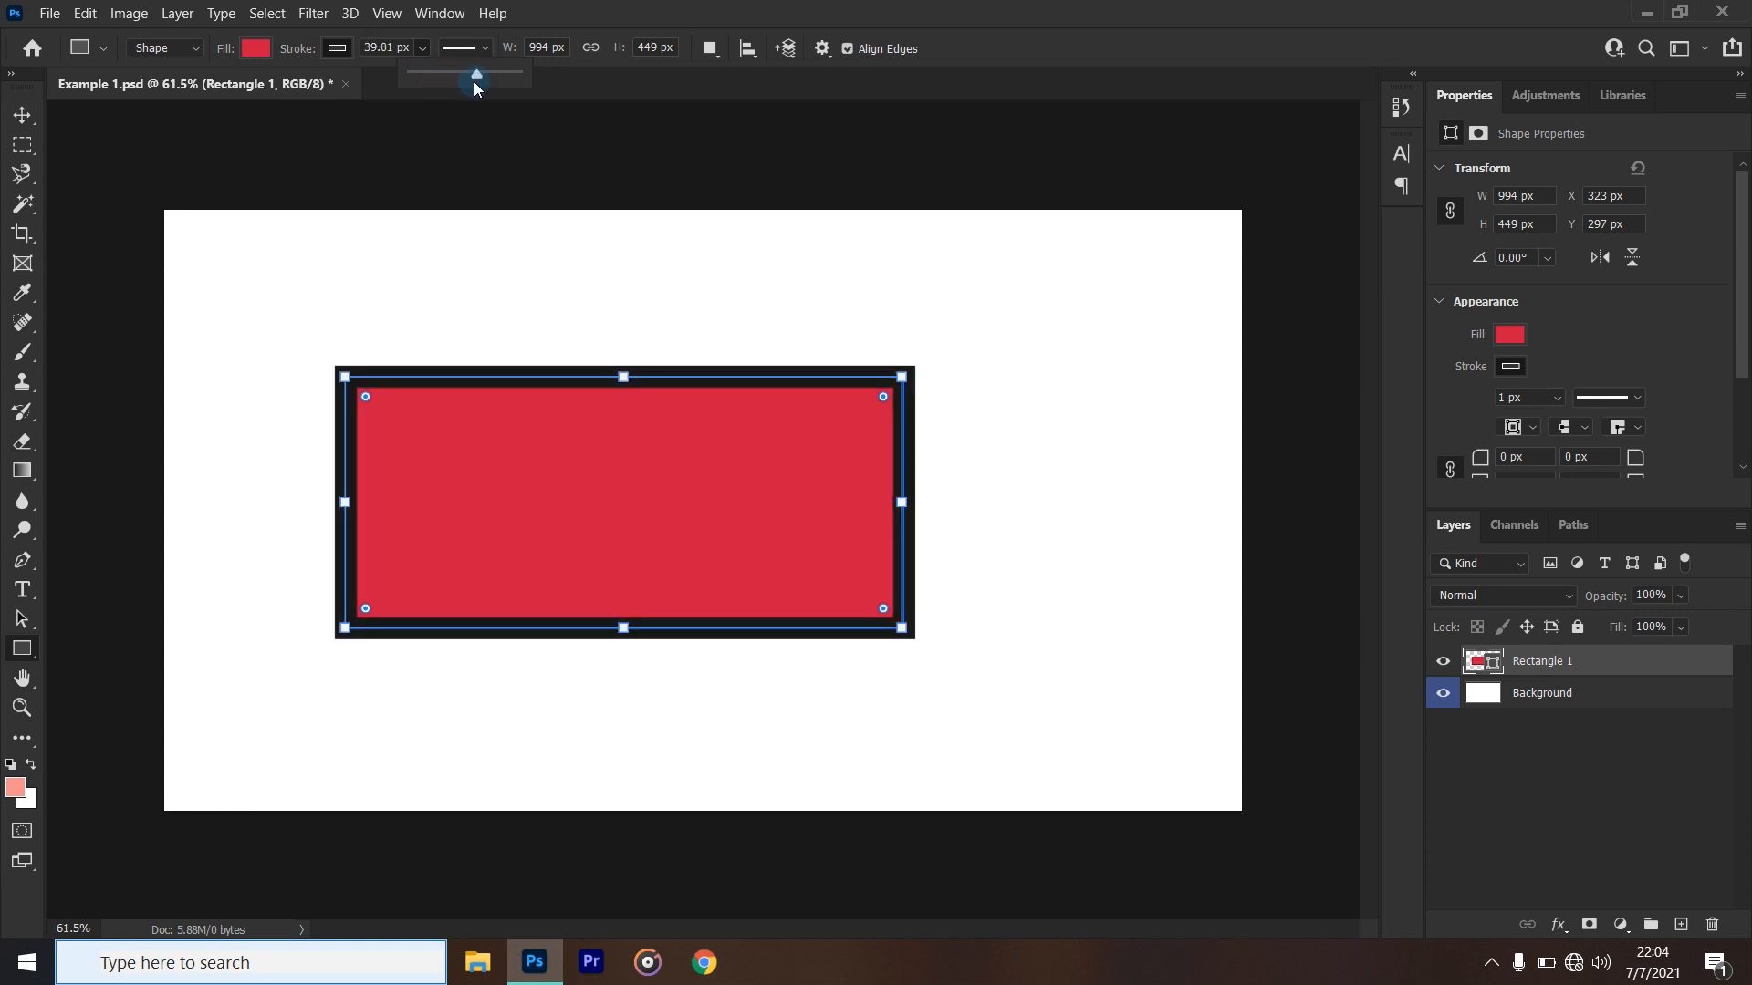
left_click(537, 14)
- Try the dotted line style on the rectangle's stroke, and switch it back to a solid line
left_click(481, 48)
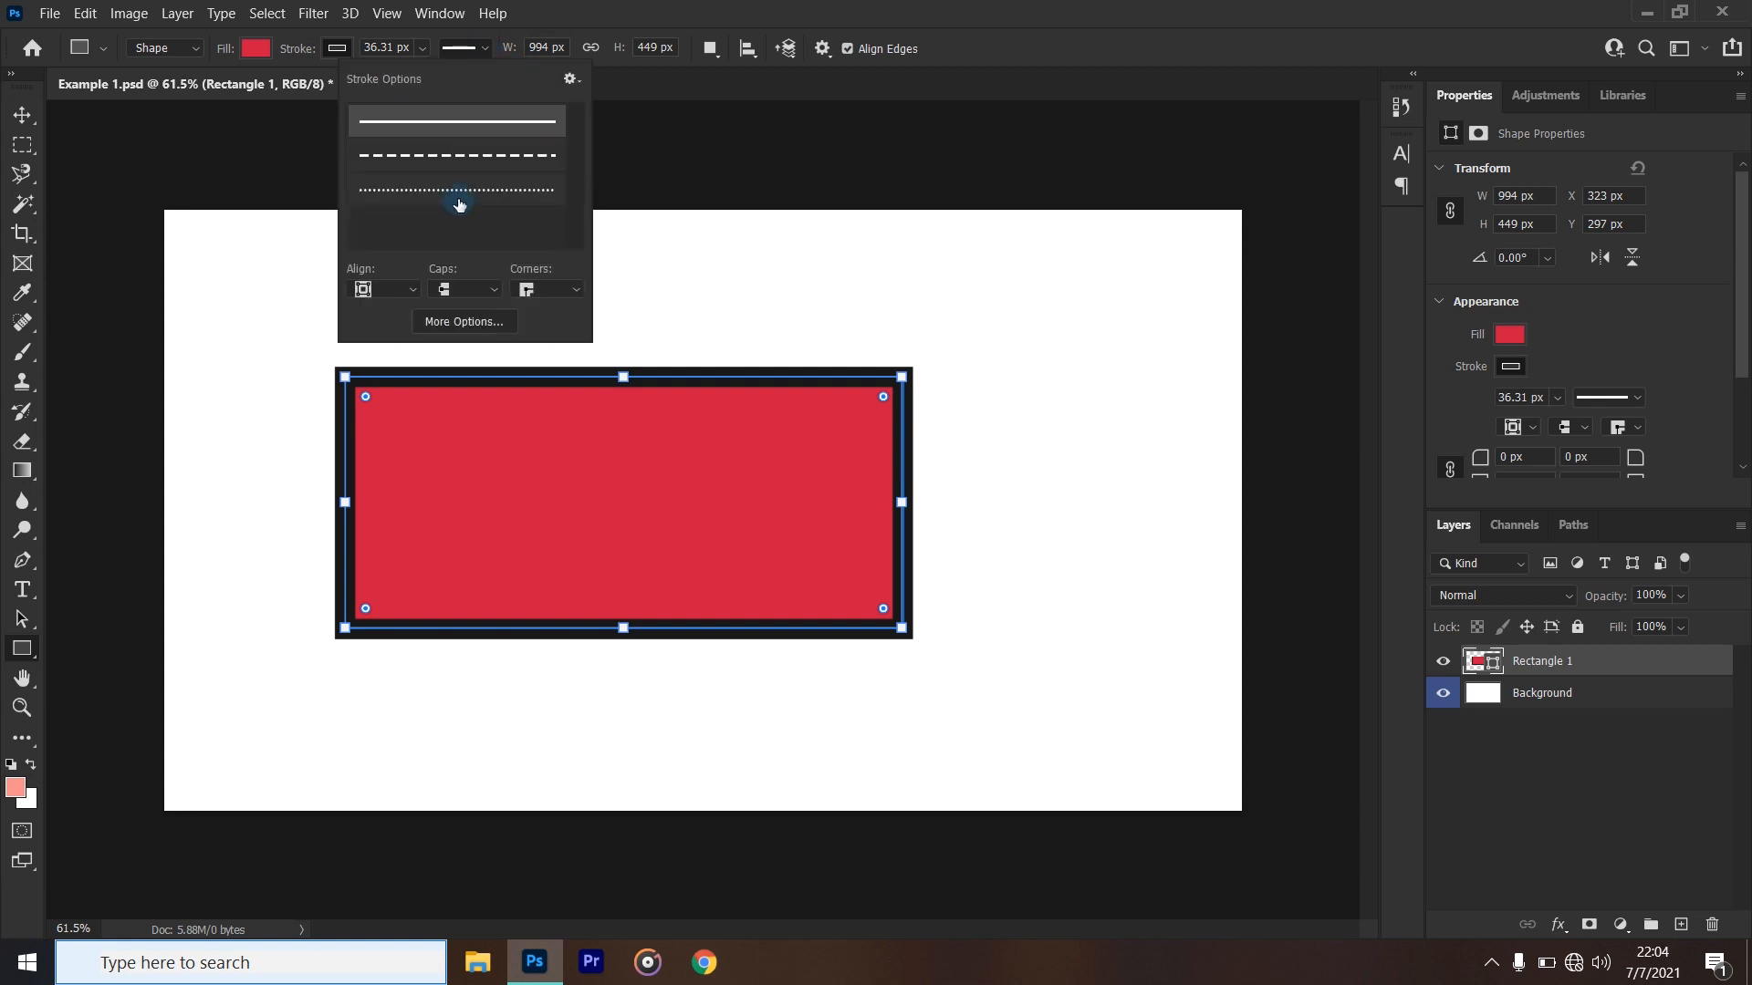
left_click(557, 190)
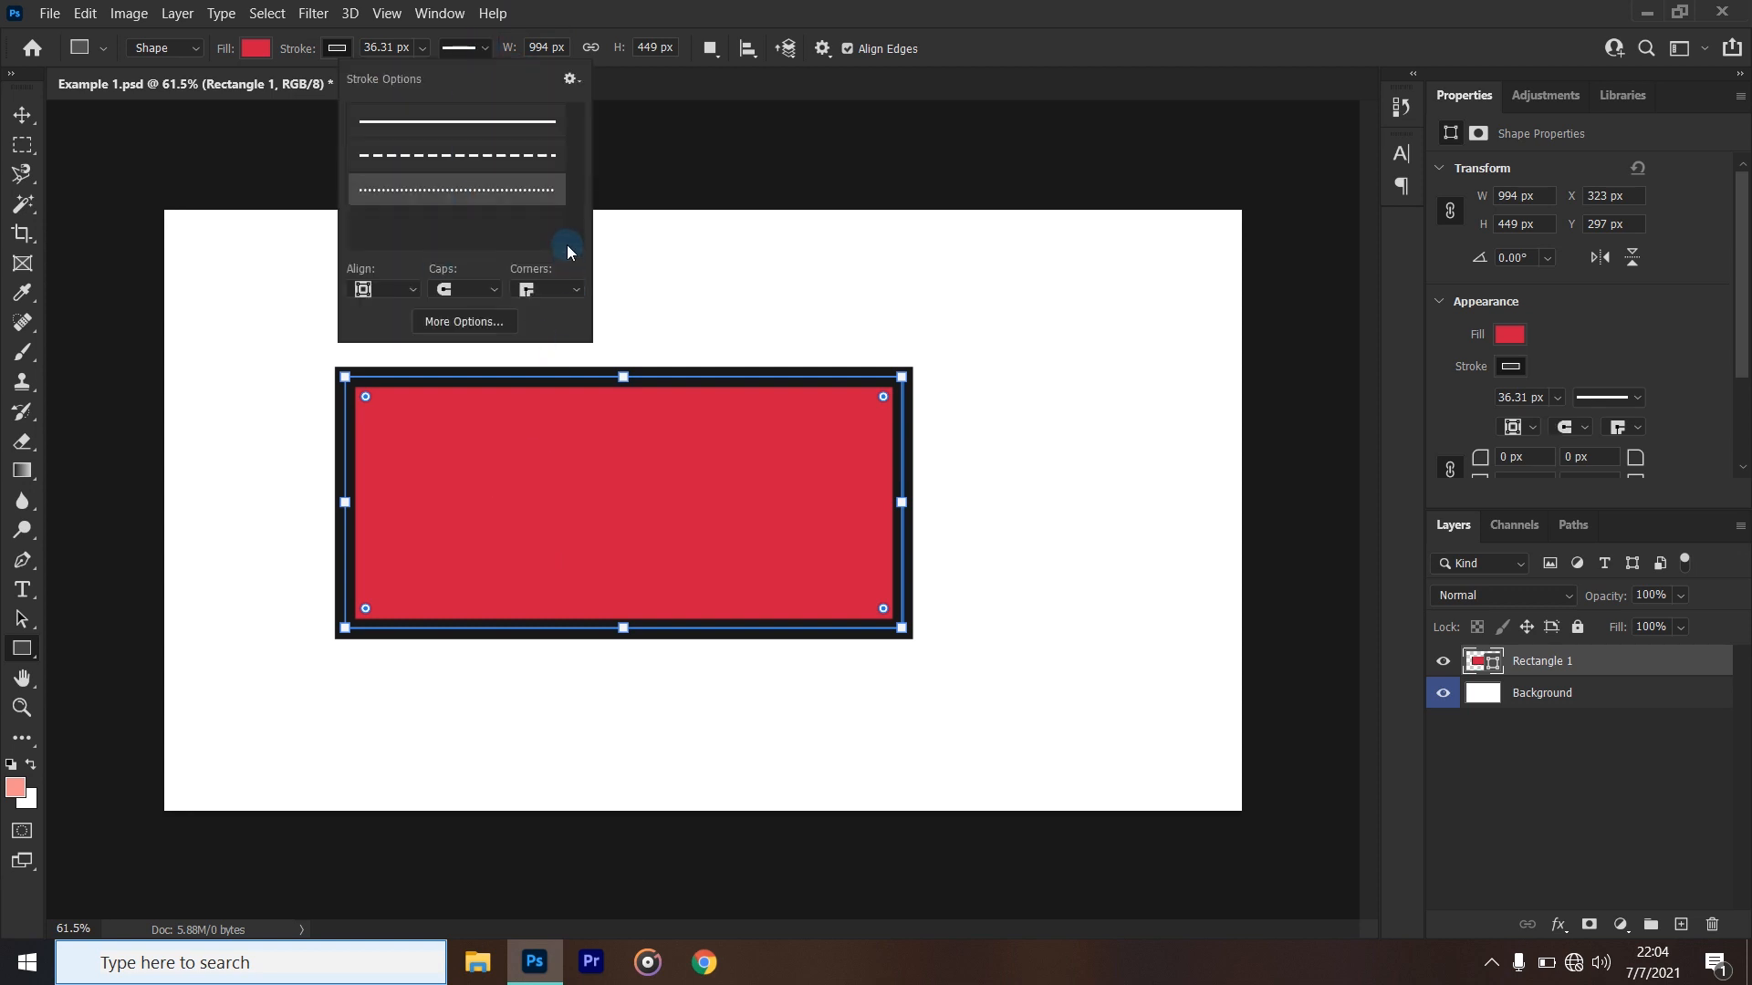
left_click(505, 135)
left_click(670, 9)
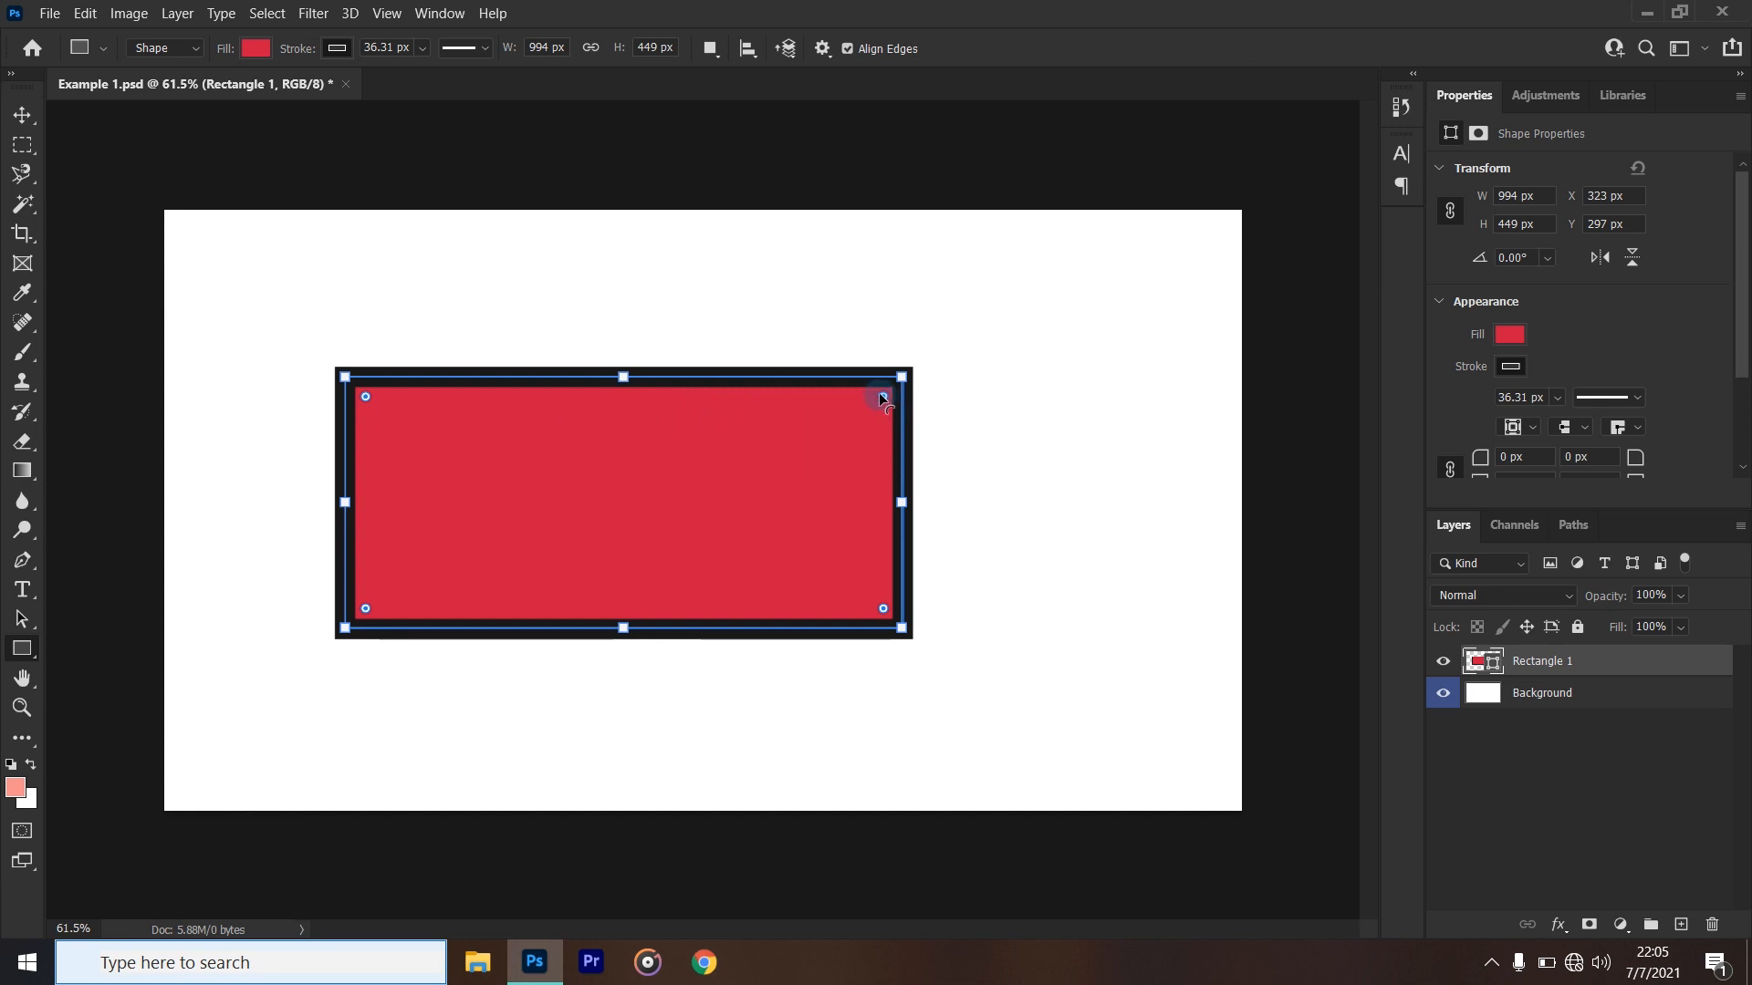
- Round all four corners of the rectangle to about 81 px, and undo the rounding together with the stroke changes
left_click_drag(883, 398, 856, 401)
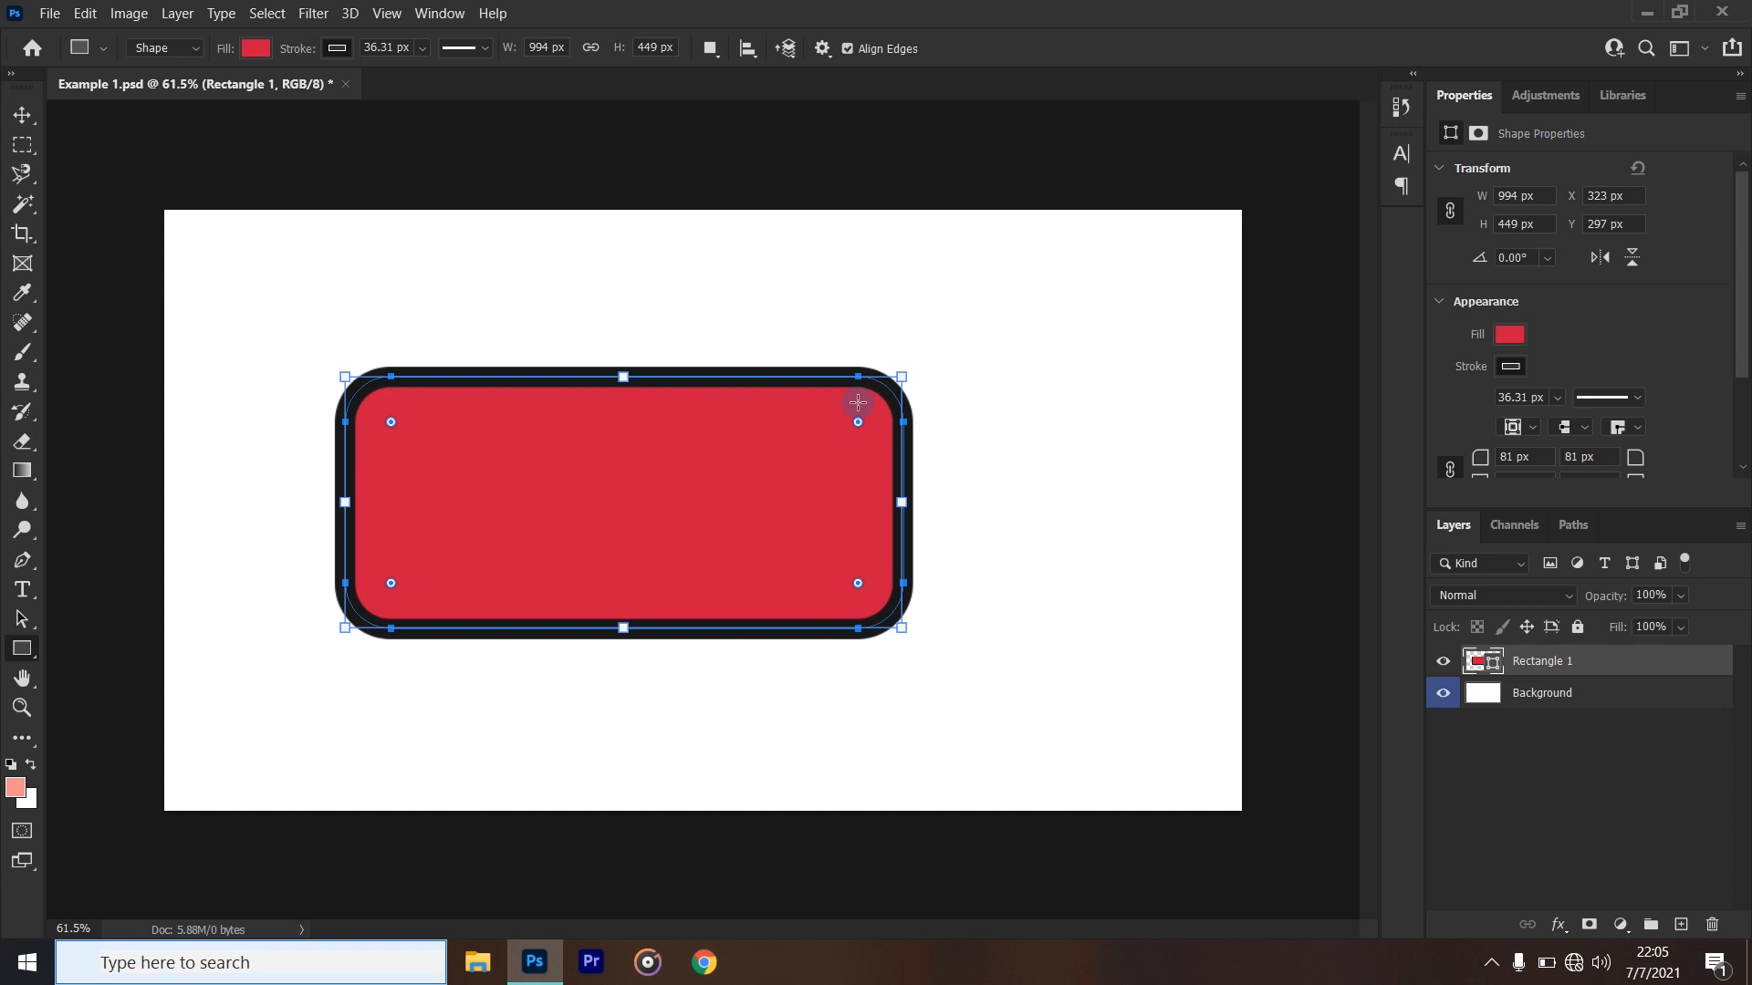
key("ctrl+z")
key("ctrl+z")
key("ctrl+z")
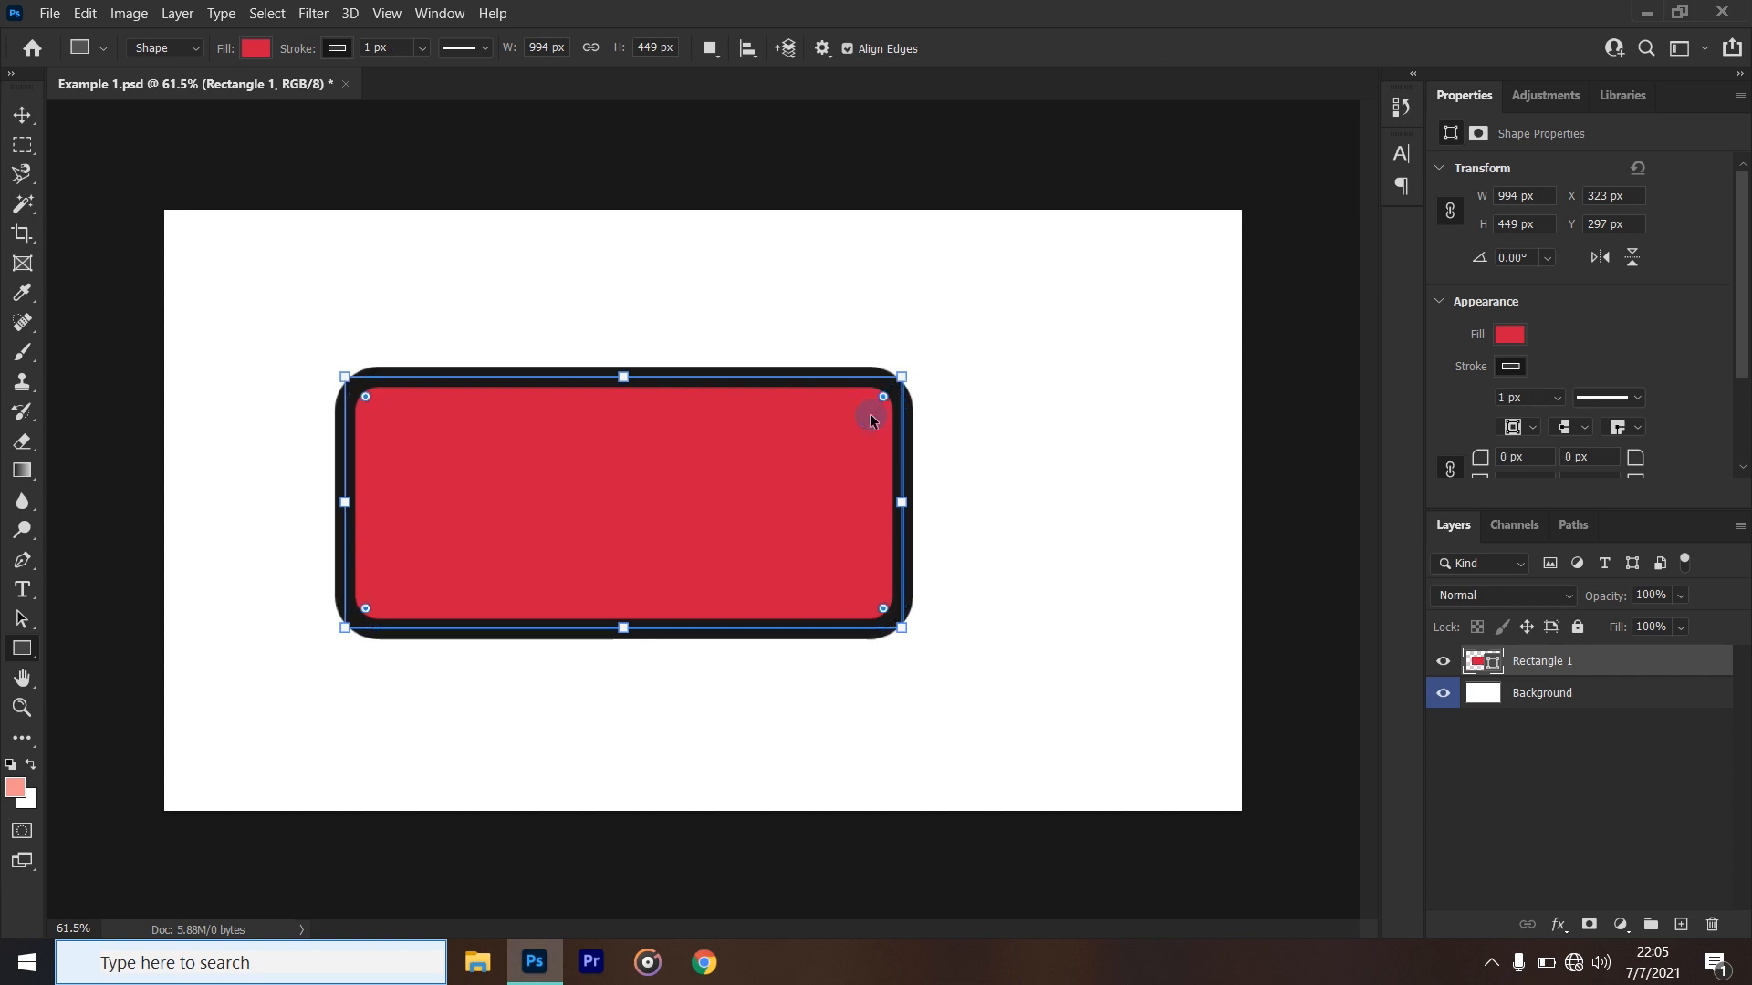
key("ctrl+z")
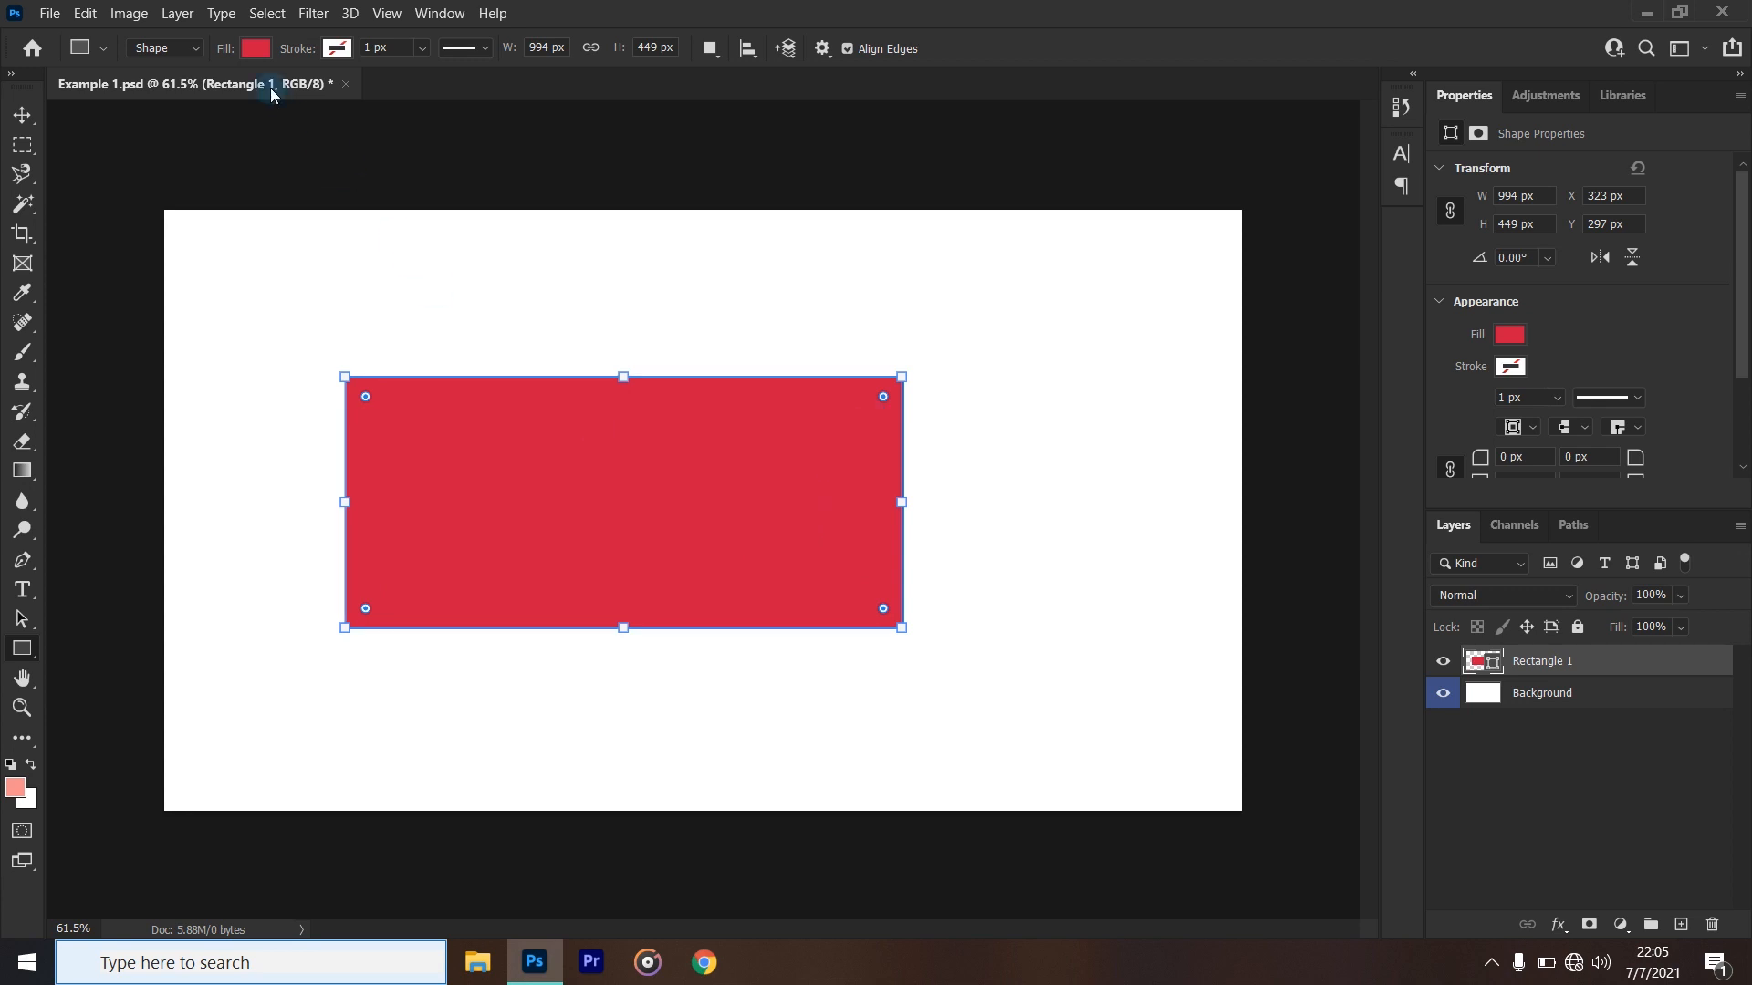
- Redo the rectangle's near-black stroke and its stroke width of about 36 px
left_click(337, 47)
left_click(844, 8)
left_click(87, 14)
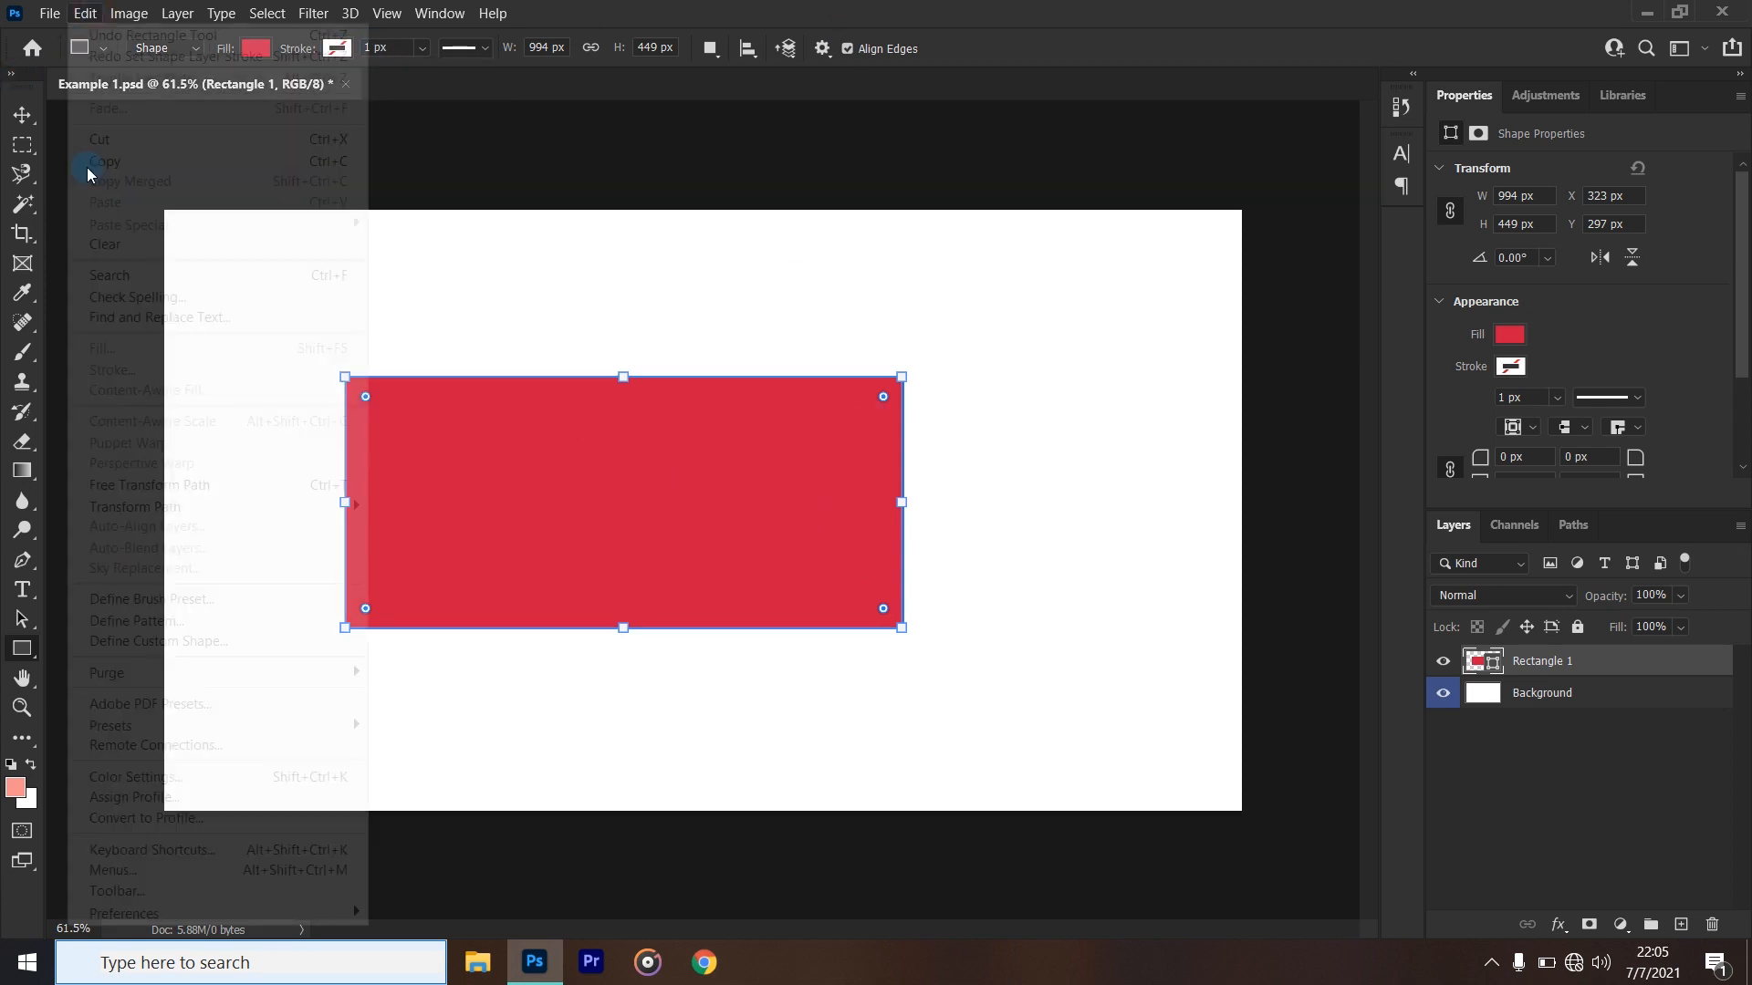
left_click(134, 58)
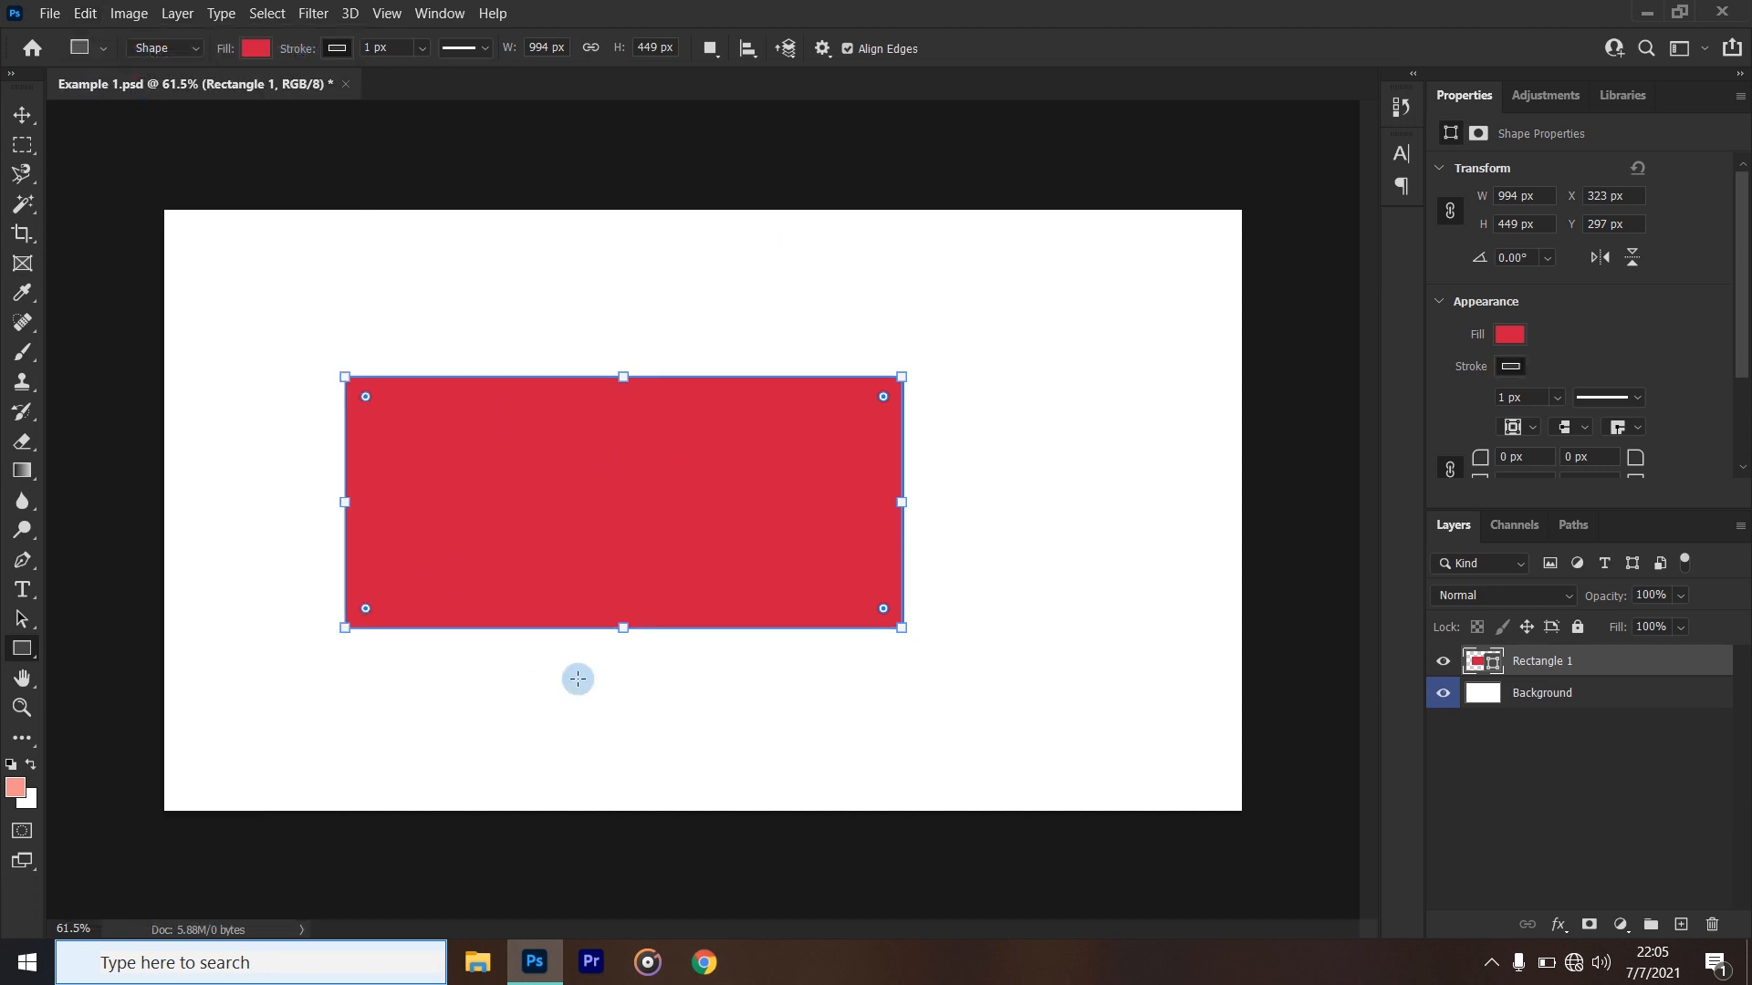
left_click(86, 13)
left_click(222, 59)
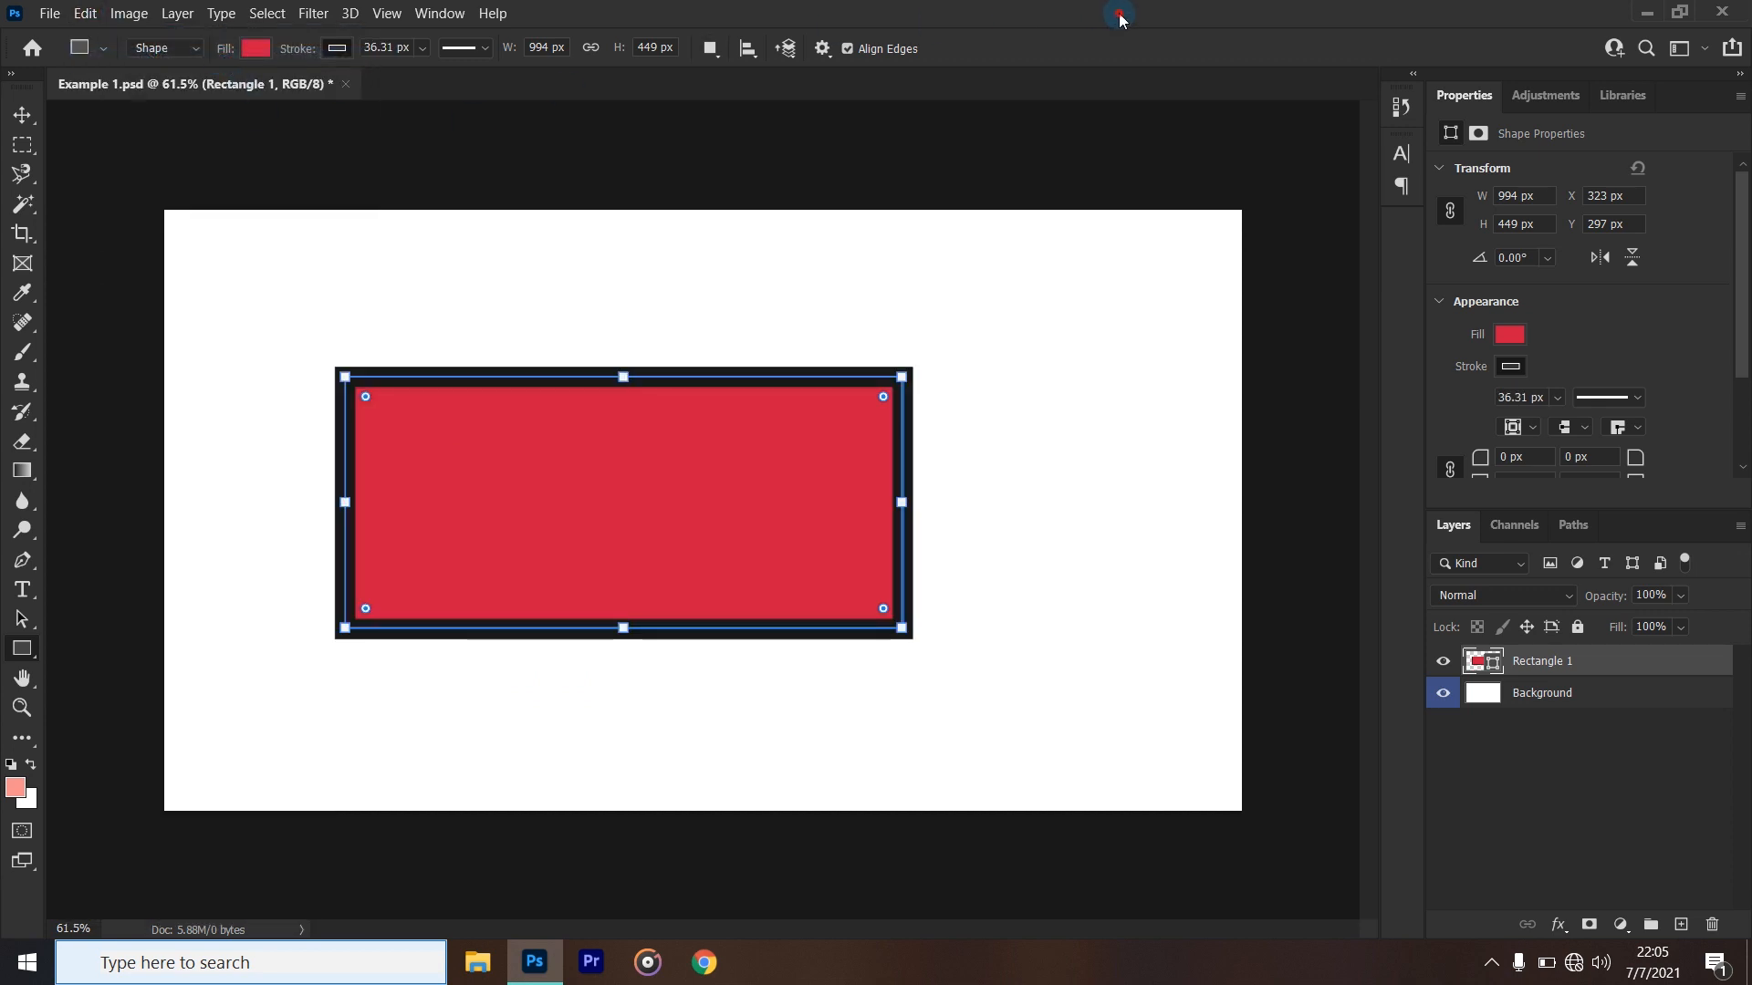
- Draw a circle about 382 px across with the Ellipse tool, just to the right of the rectangle
left_click(31, 649)
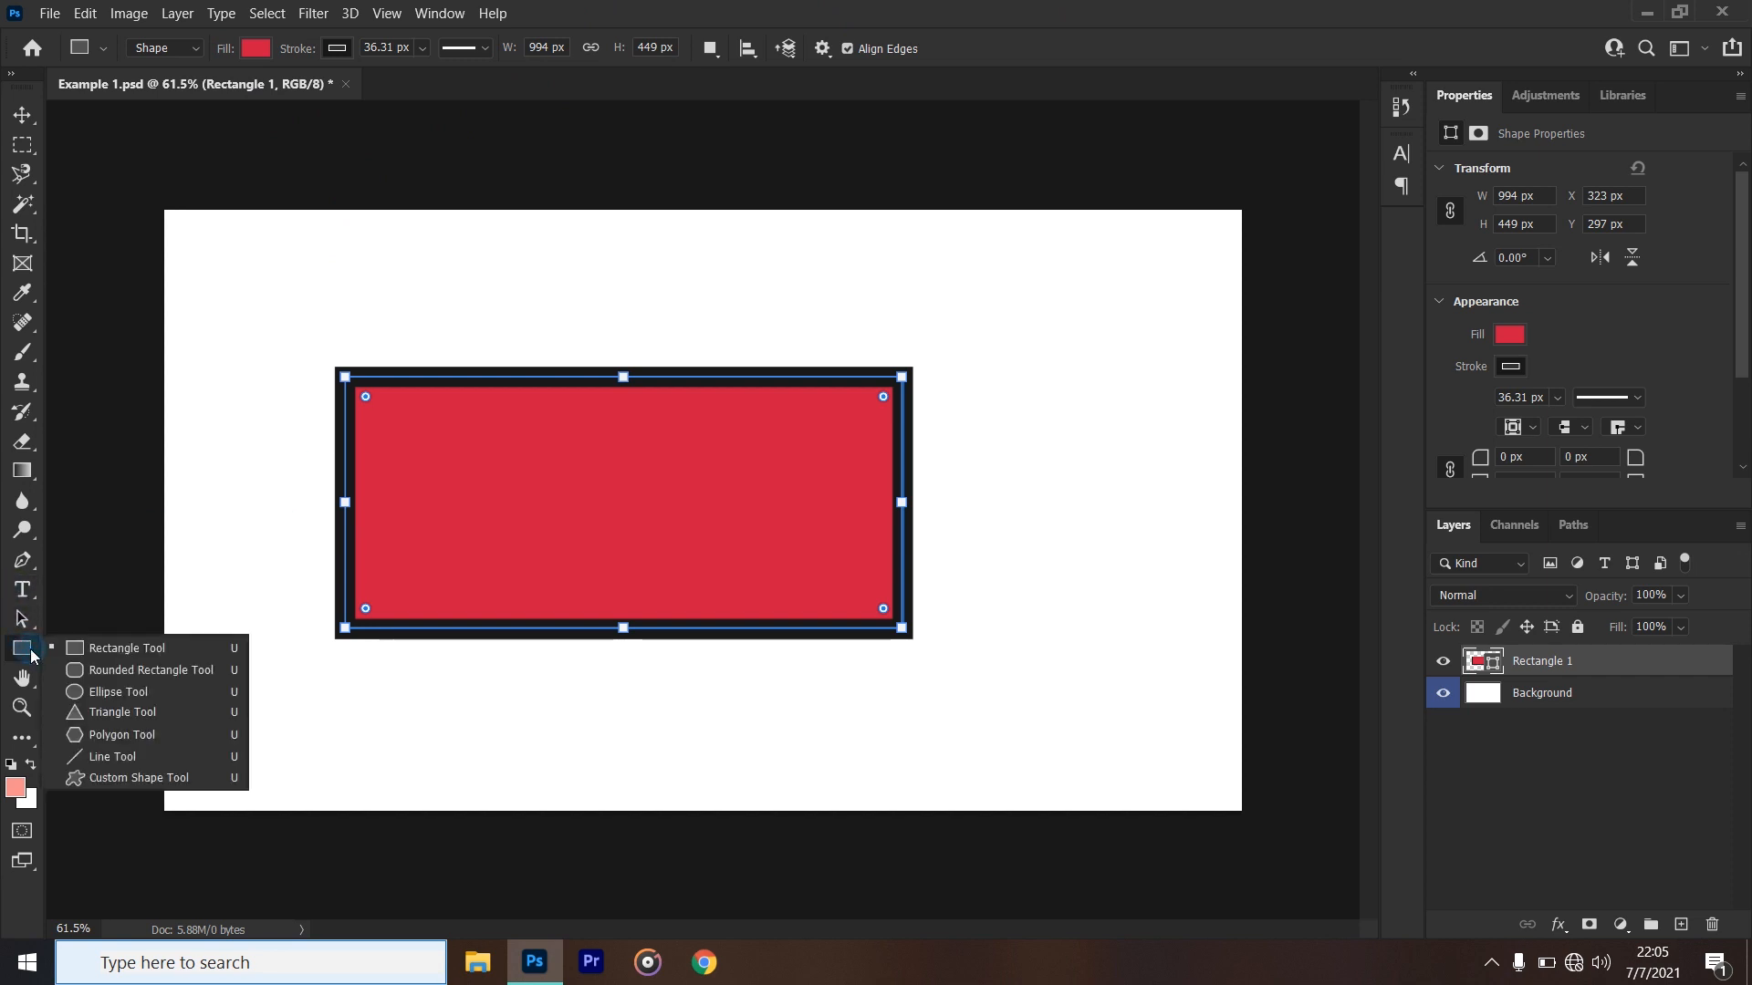
left_click(142, 698)
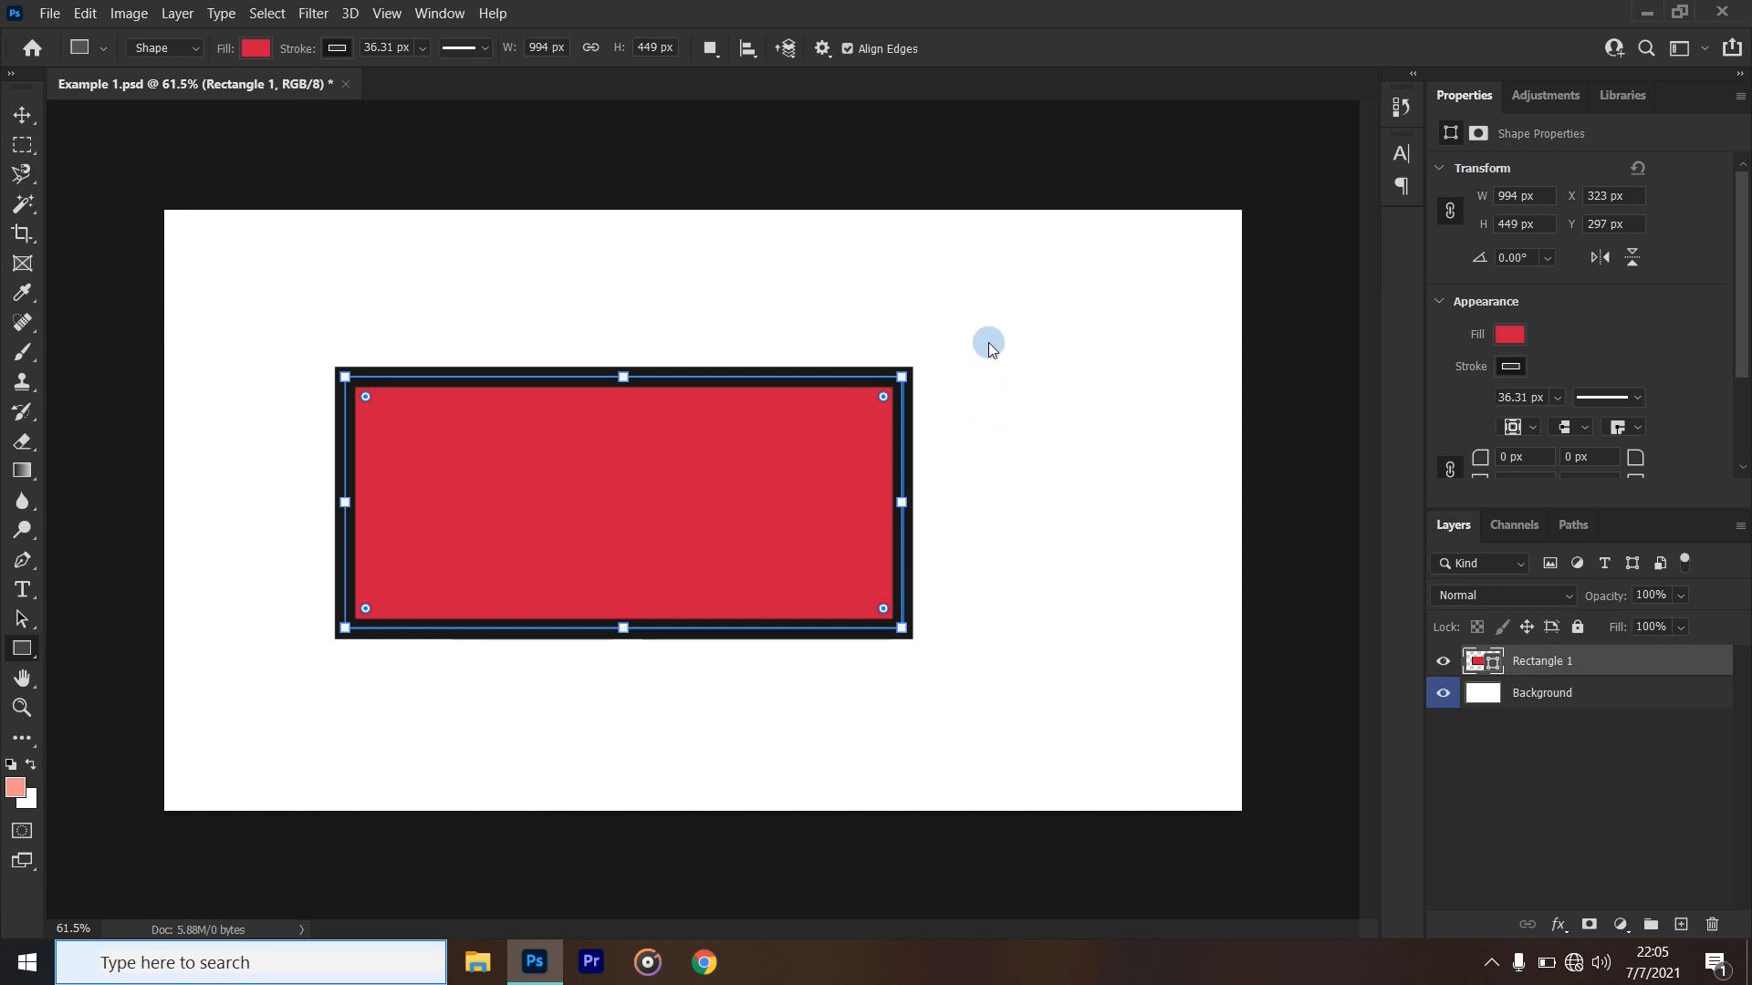
left_click_drag(1129, 320, 728, 530)
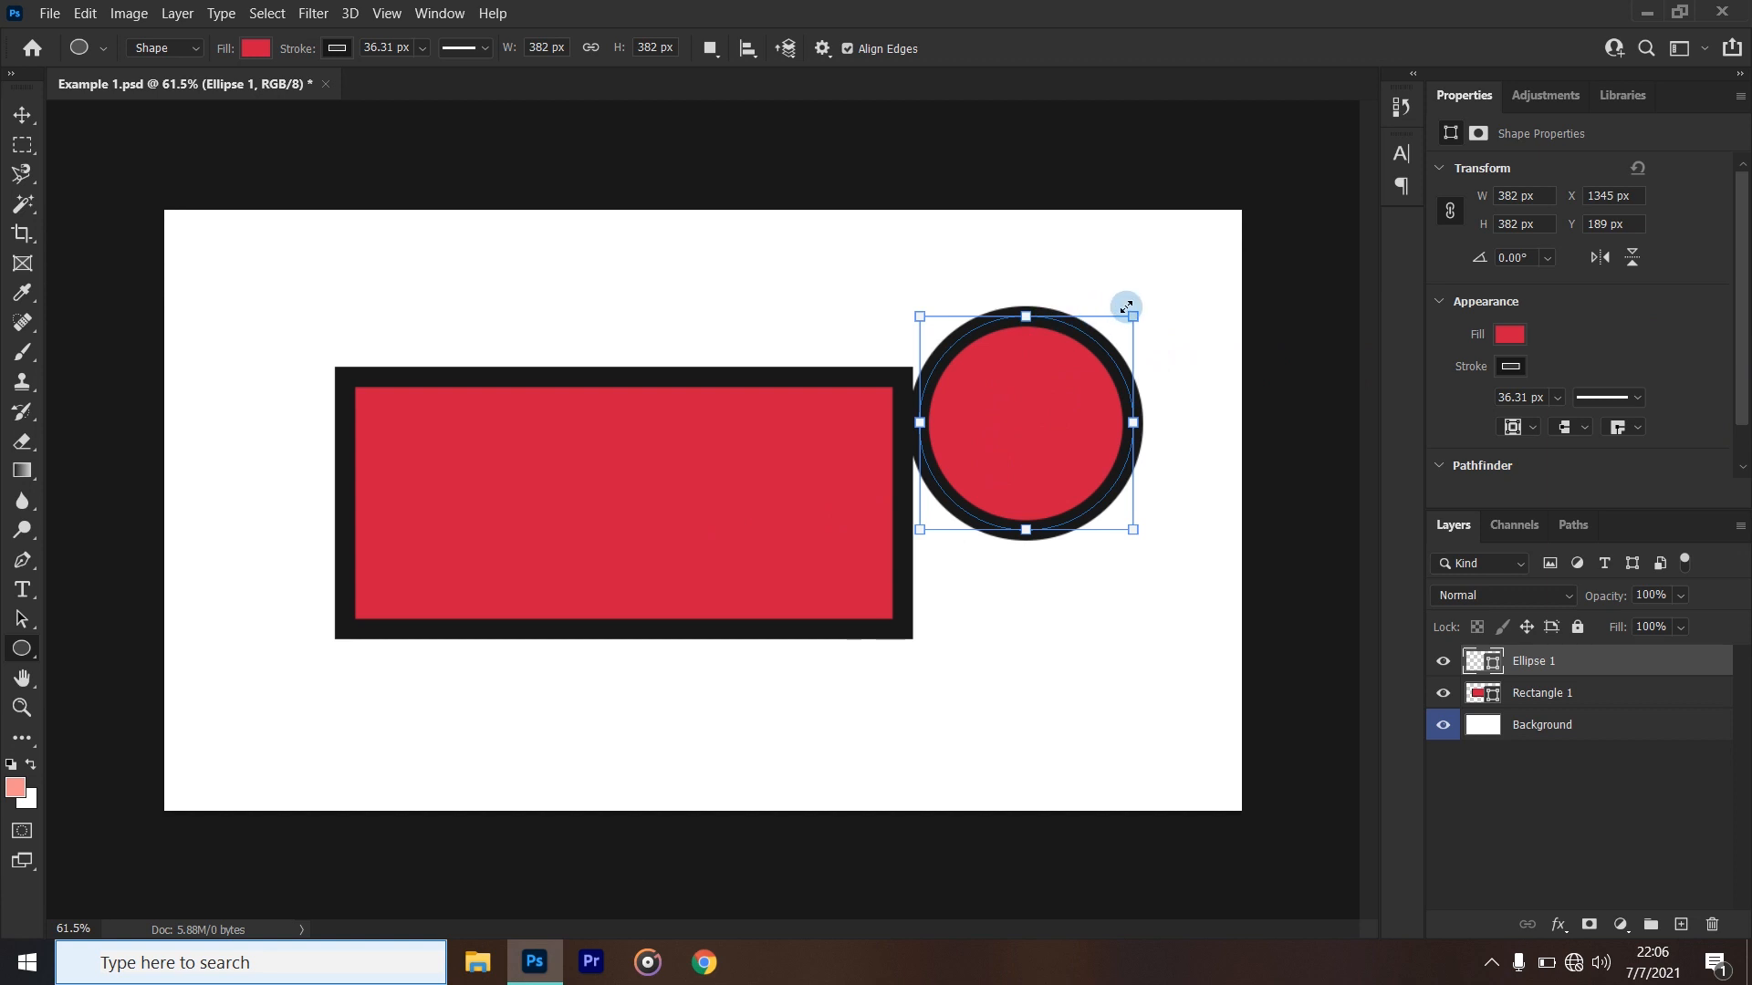
- Scale the circle proportionally to about 389 px and move it onto the centre of the rectangle
left_click_drag(1131, 311, 1020, 317)
left_click_drag(1020, 317, 1150, 321)
key("shift")
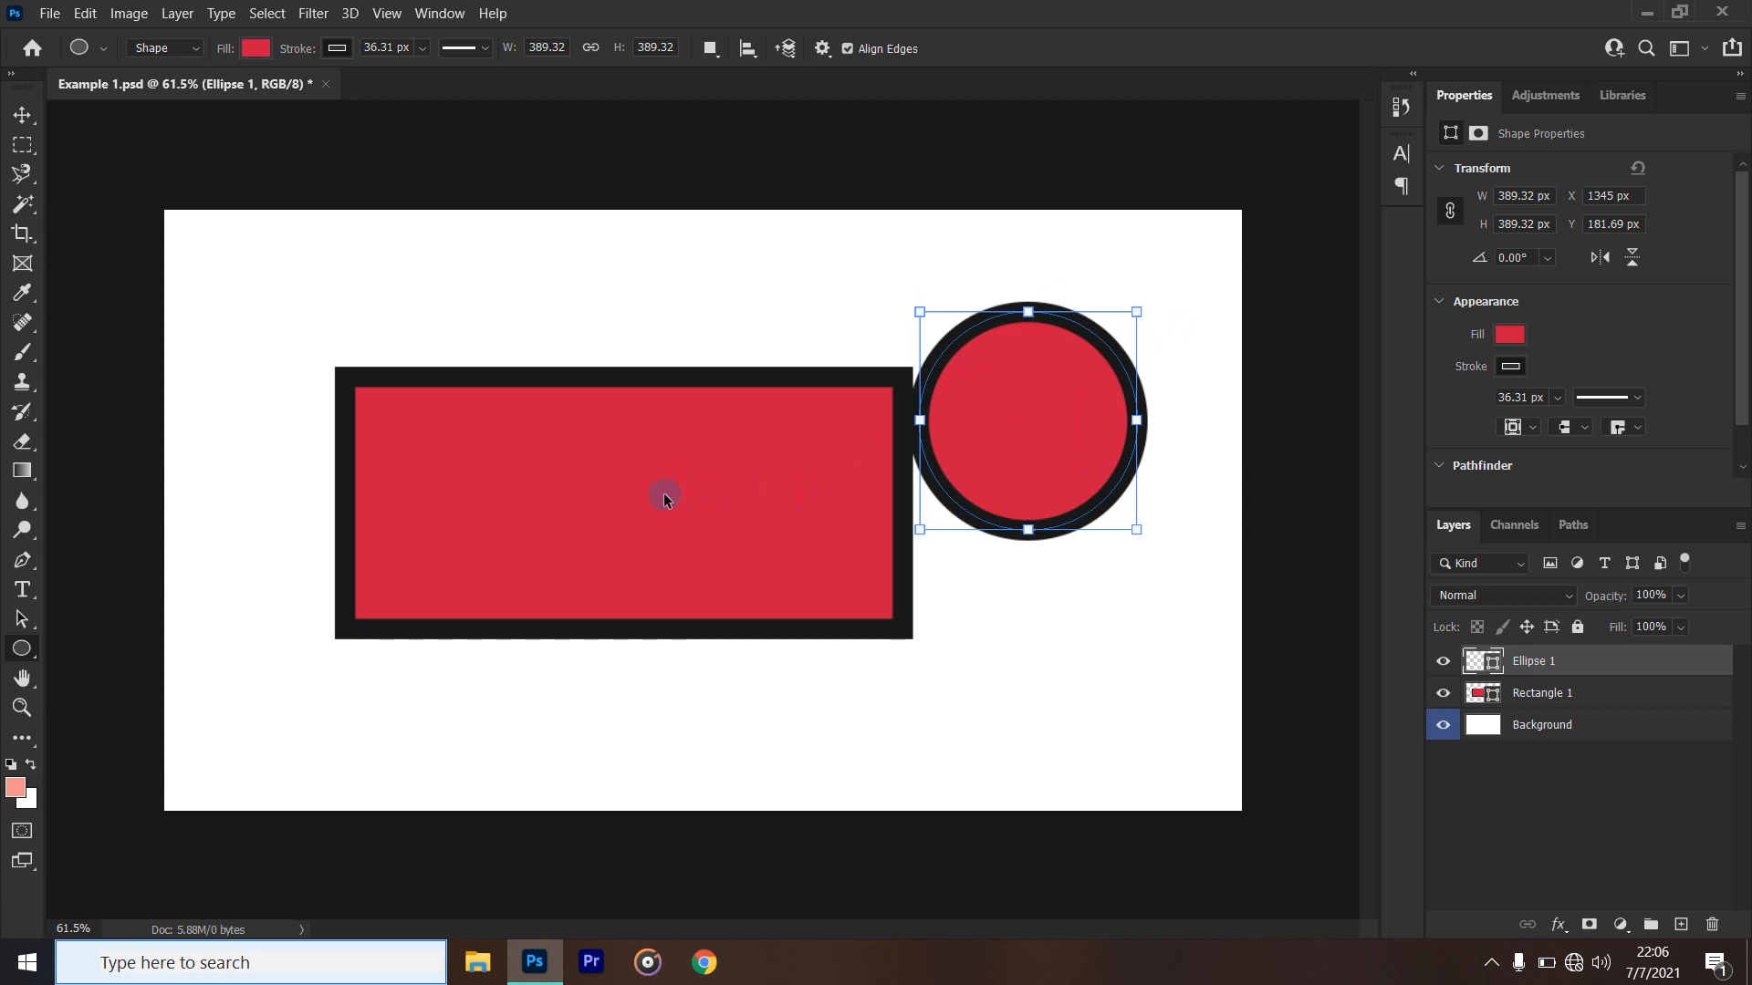
left_click_drag(640, 507, 646, 511)
- Fill the circle with the recently used olive yellow and enlarge it from its centre to about 632 px
left_click(260, 42)
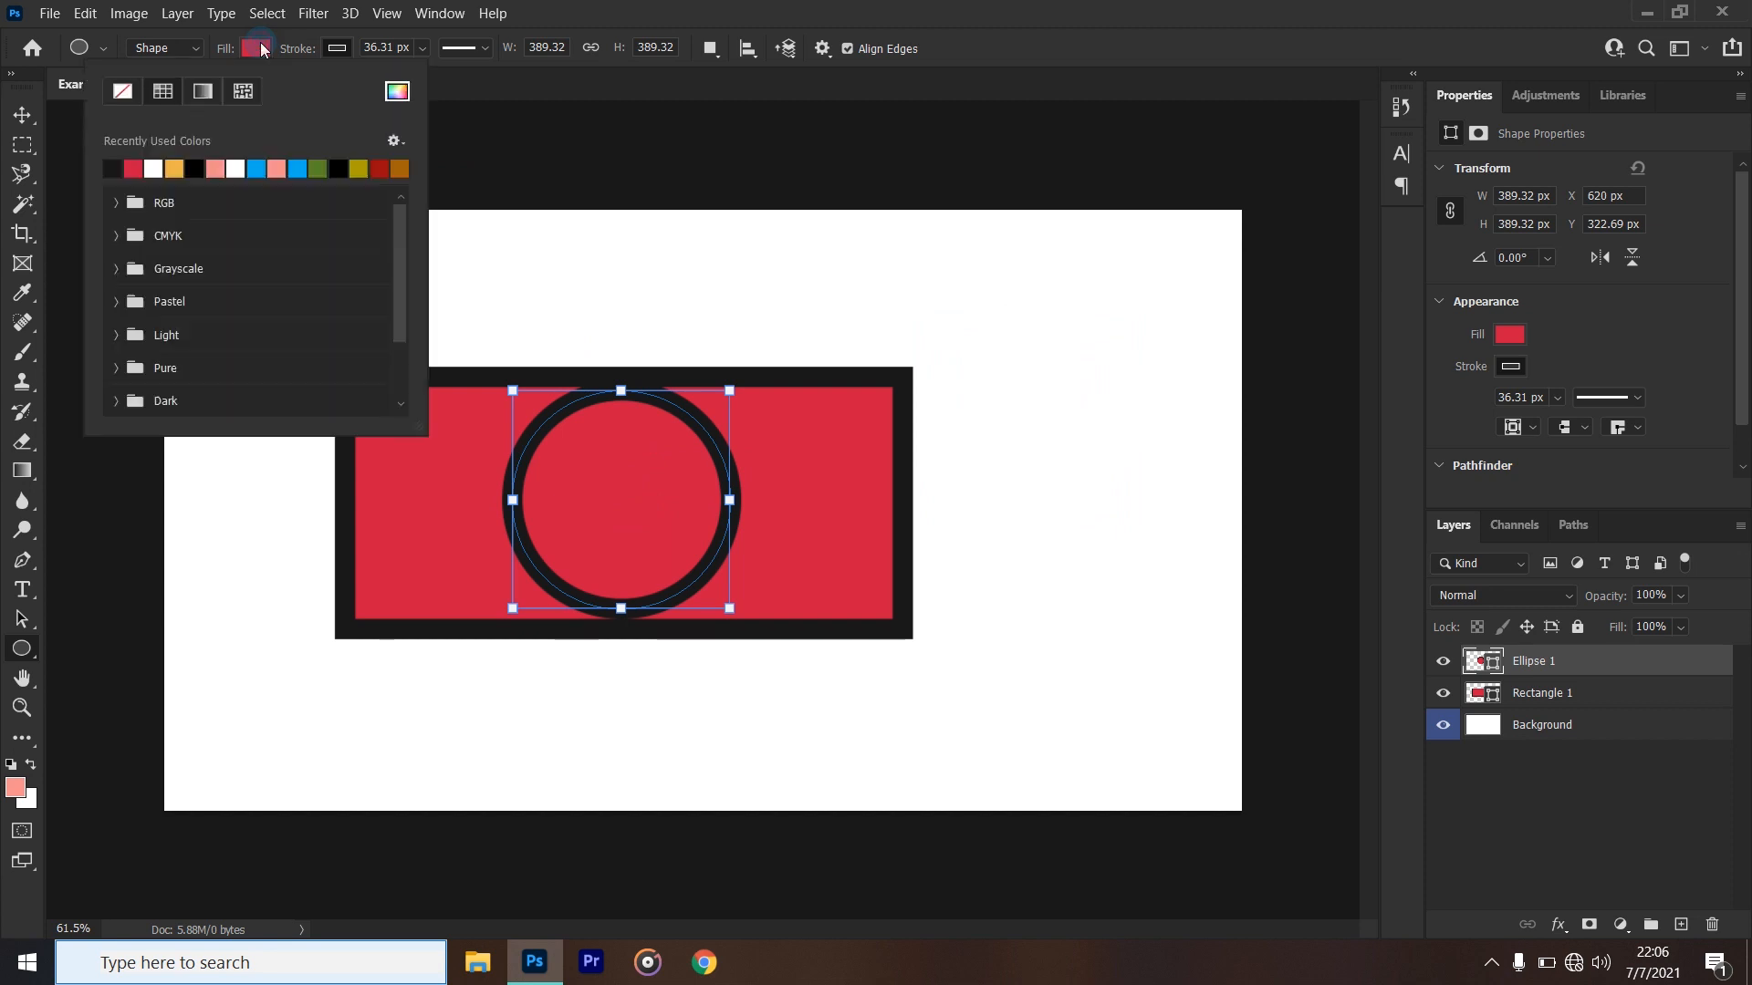
left_click(356, 168)
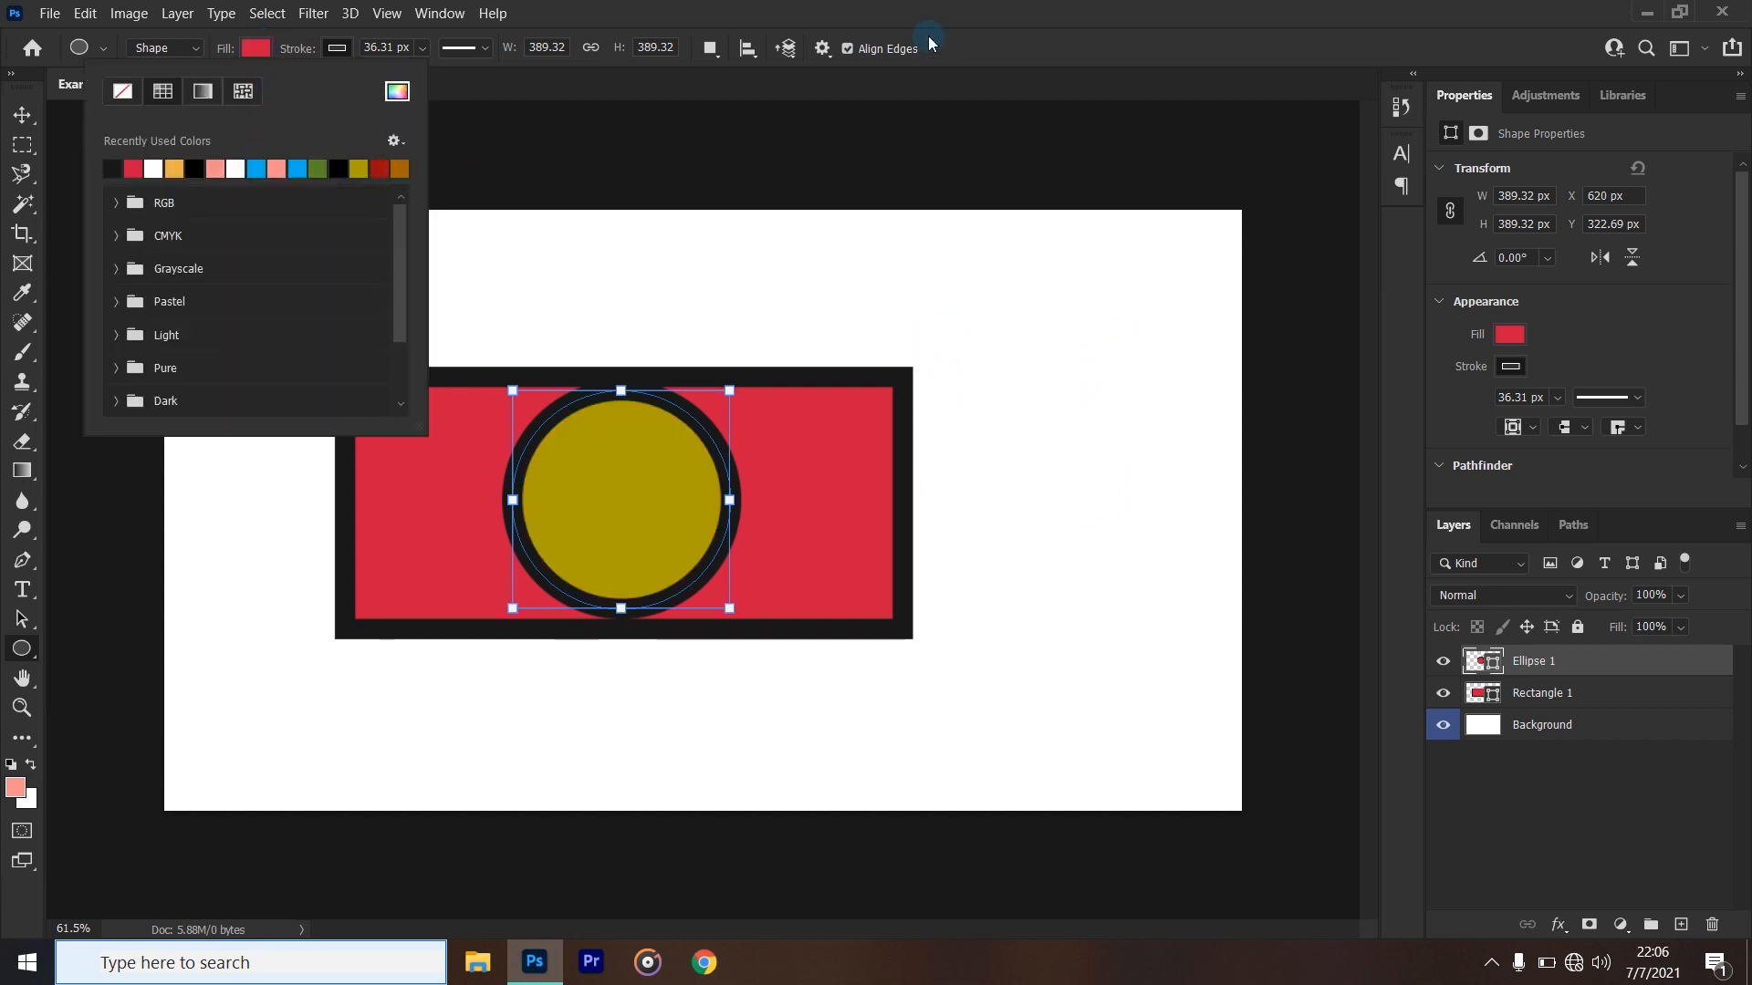
left_click(1002, 29)
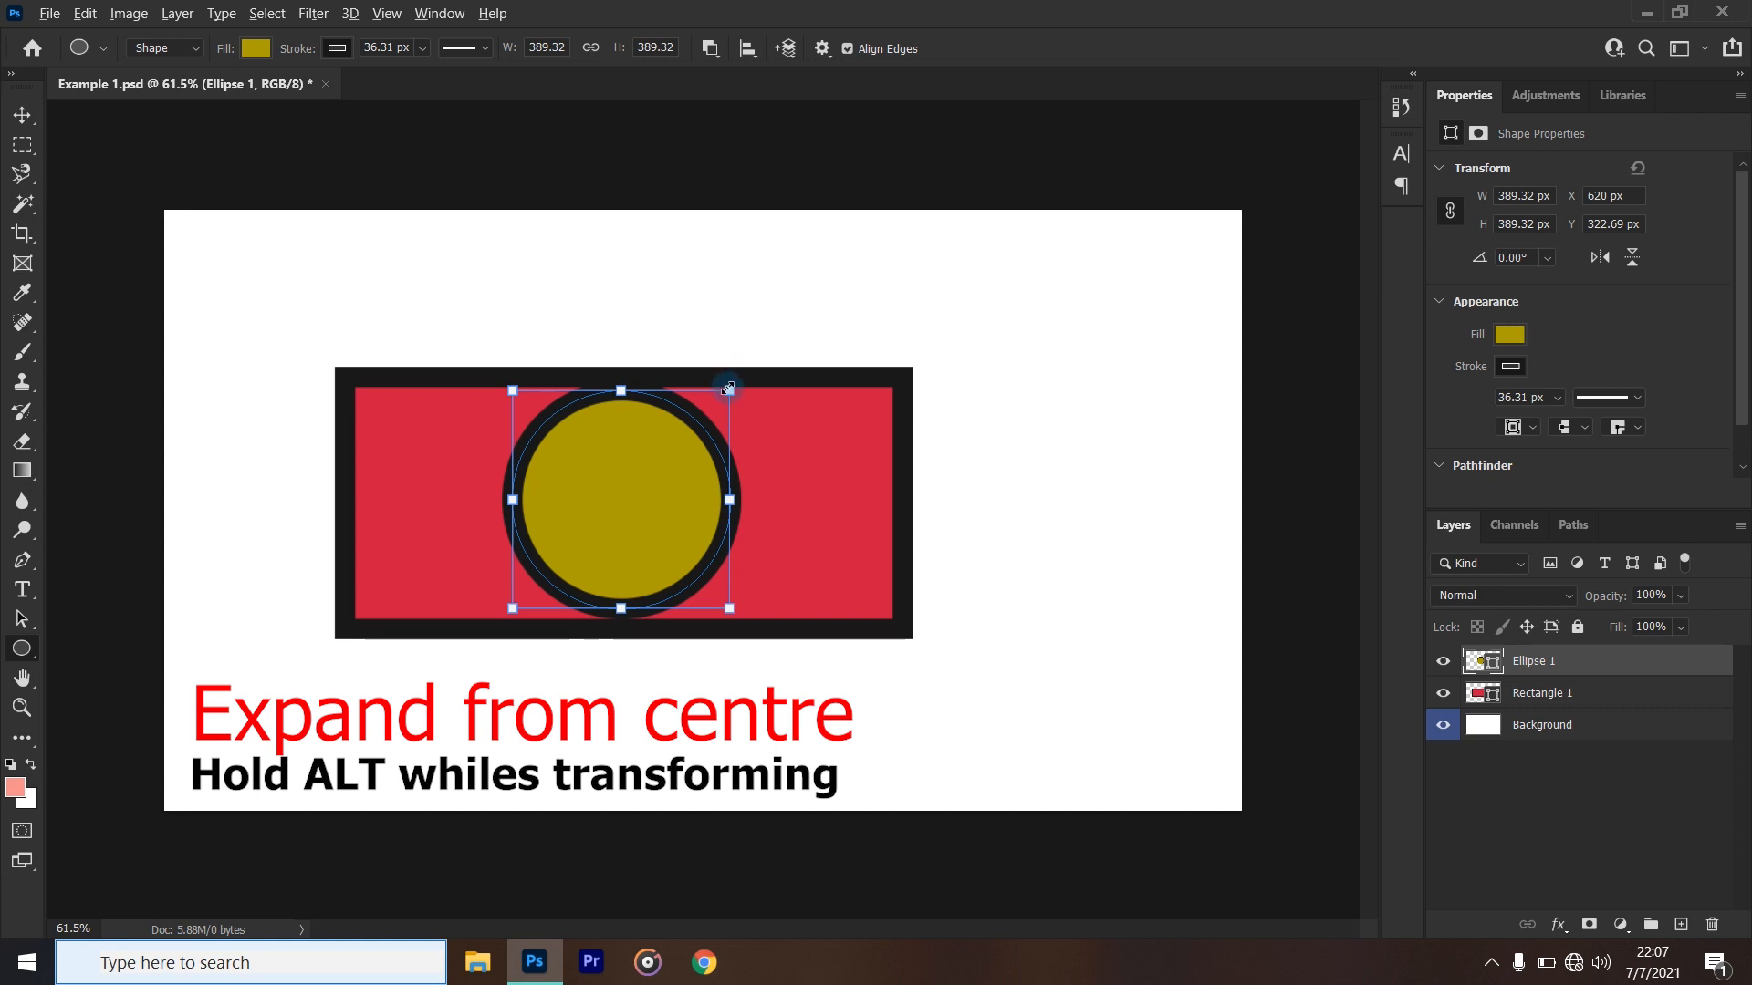
left_click_drag(747, 383, 889, 411)
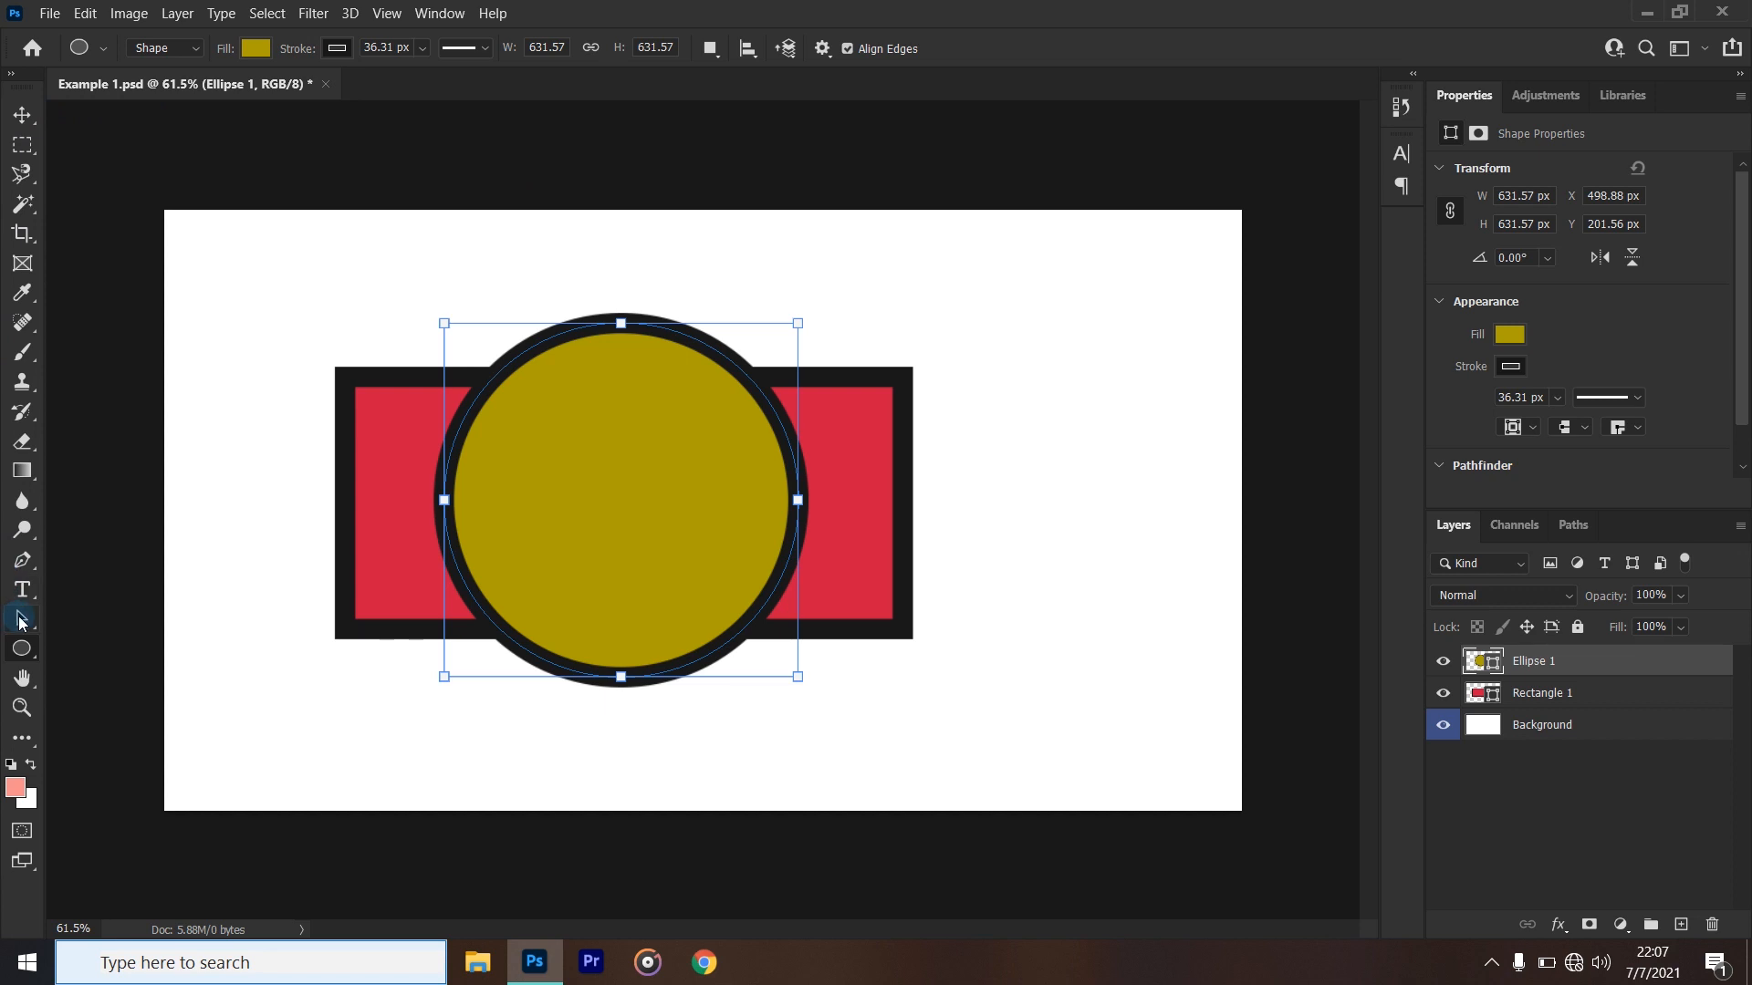
- Draw a five-sided polygon about 292 by 262 px to the right of the rectangle
left_click(24, 650)
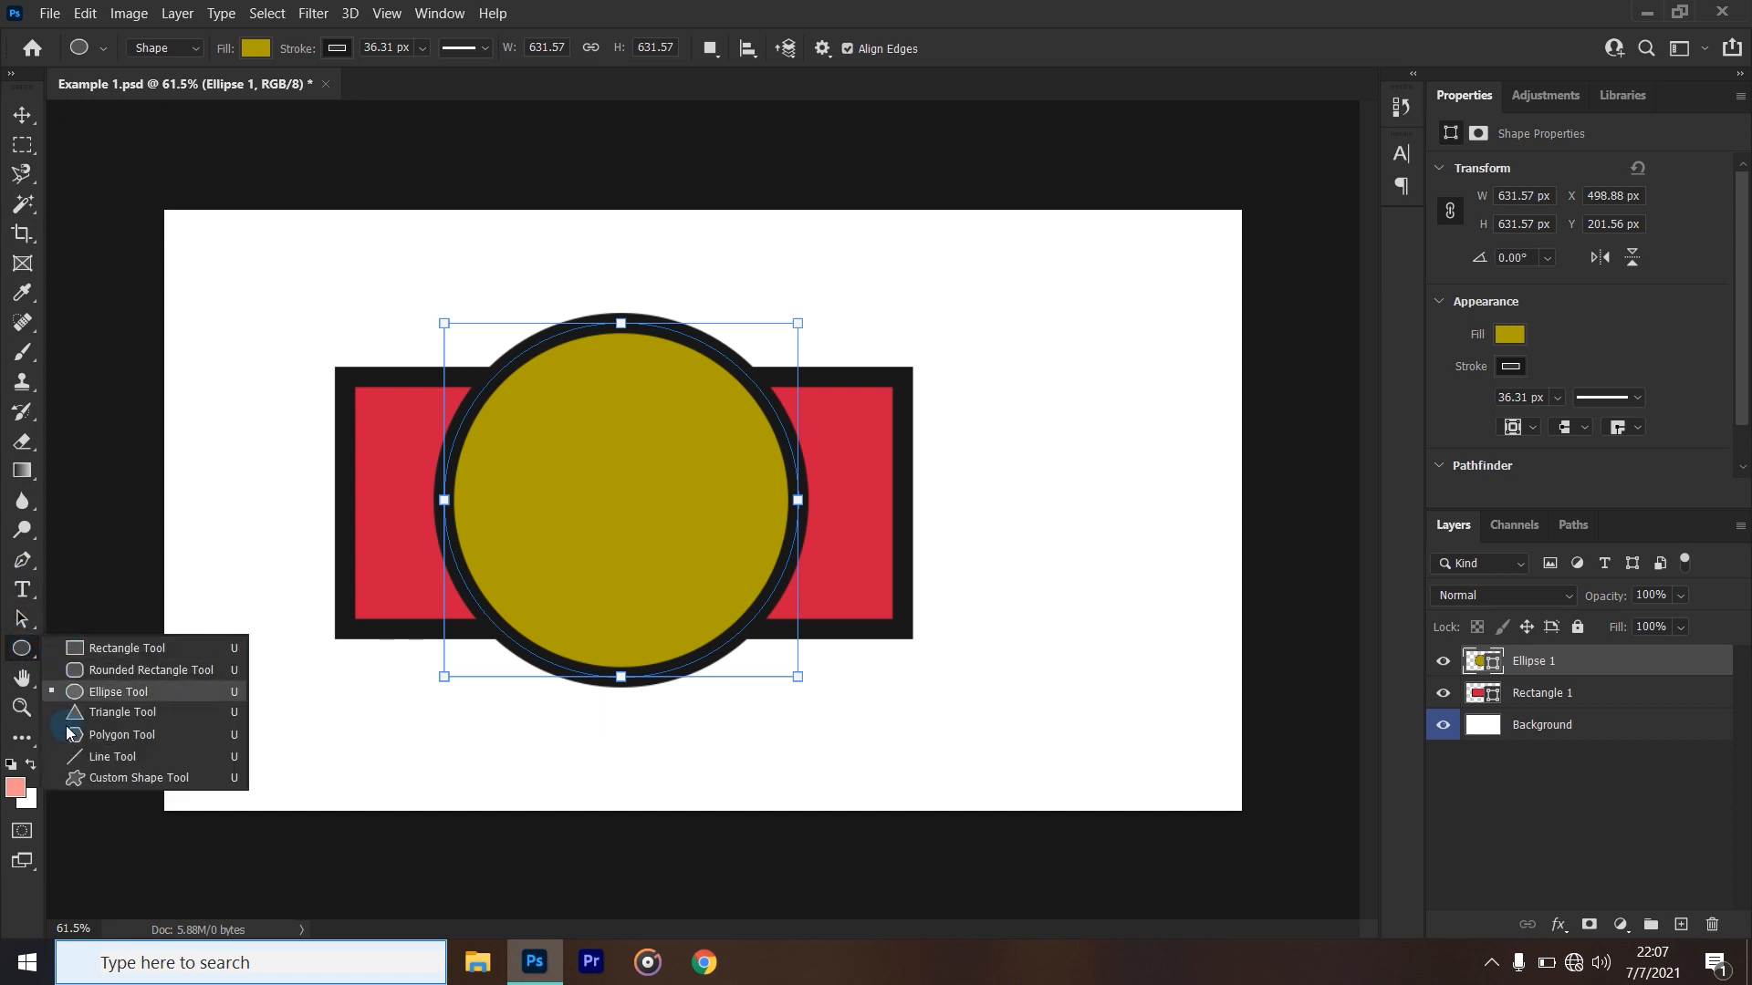
left_click(127, 730)
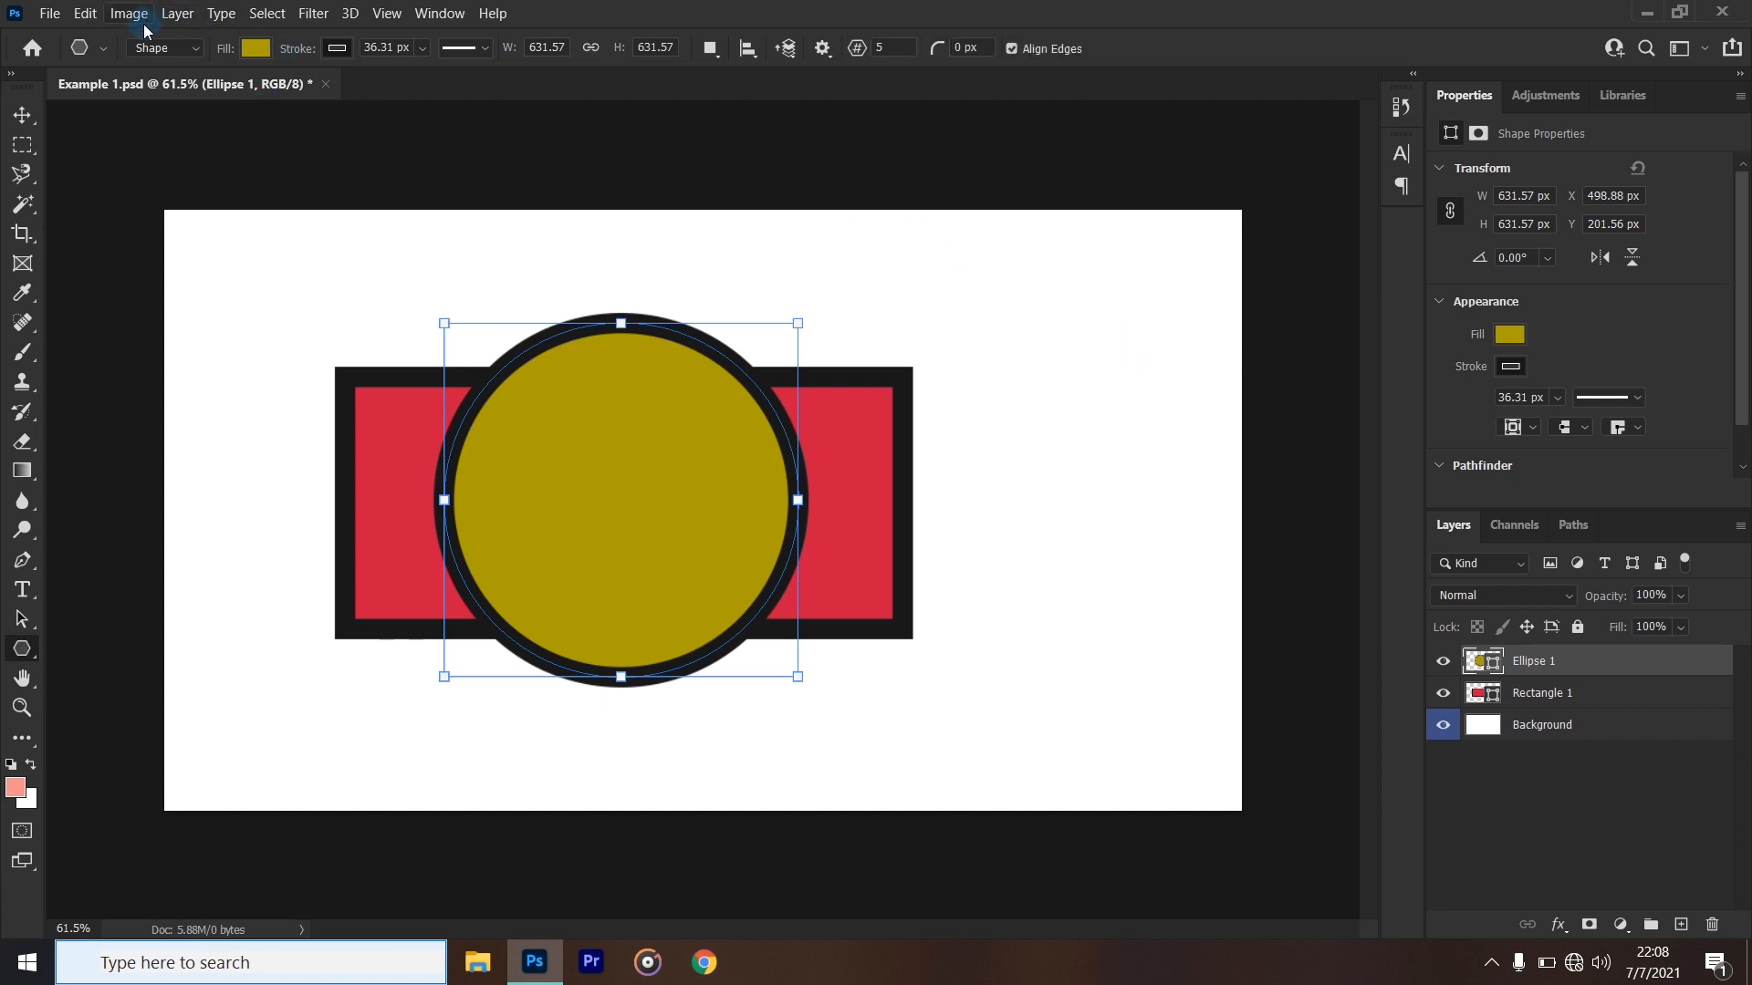
left_click(96, 53)
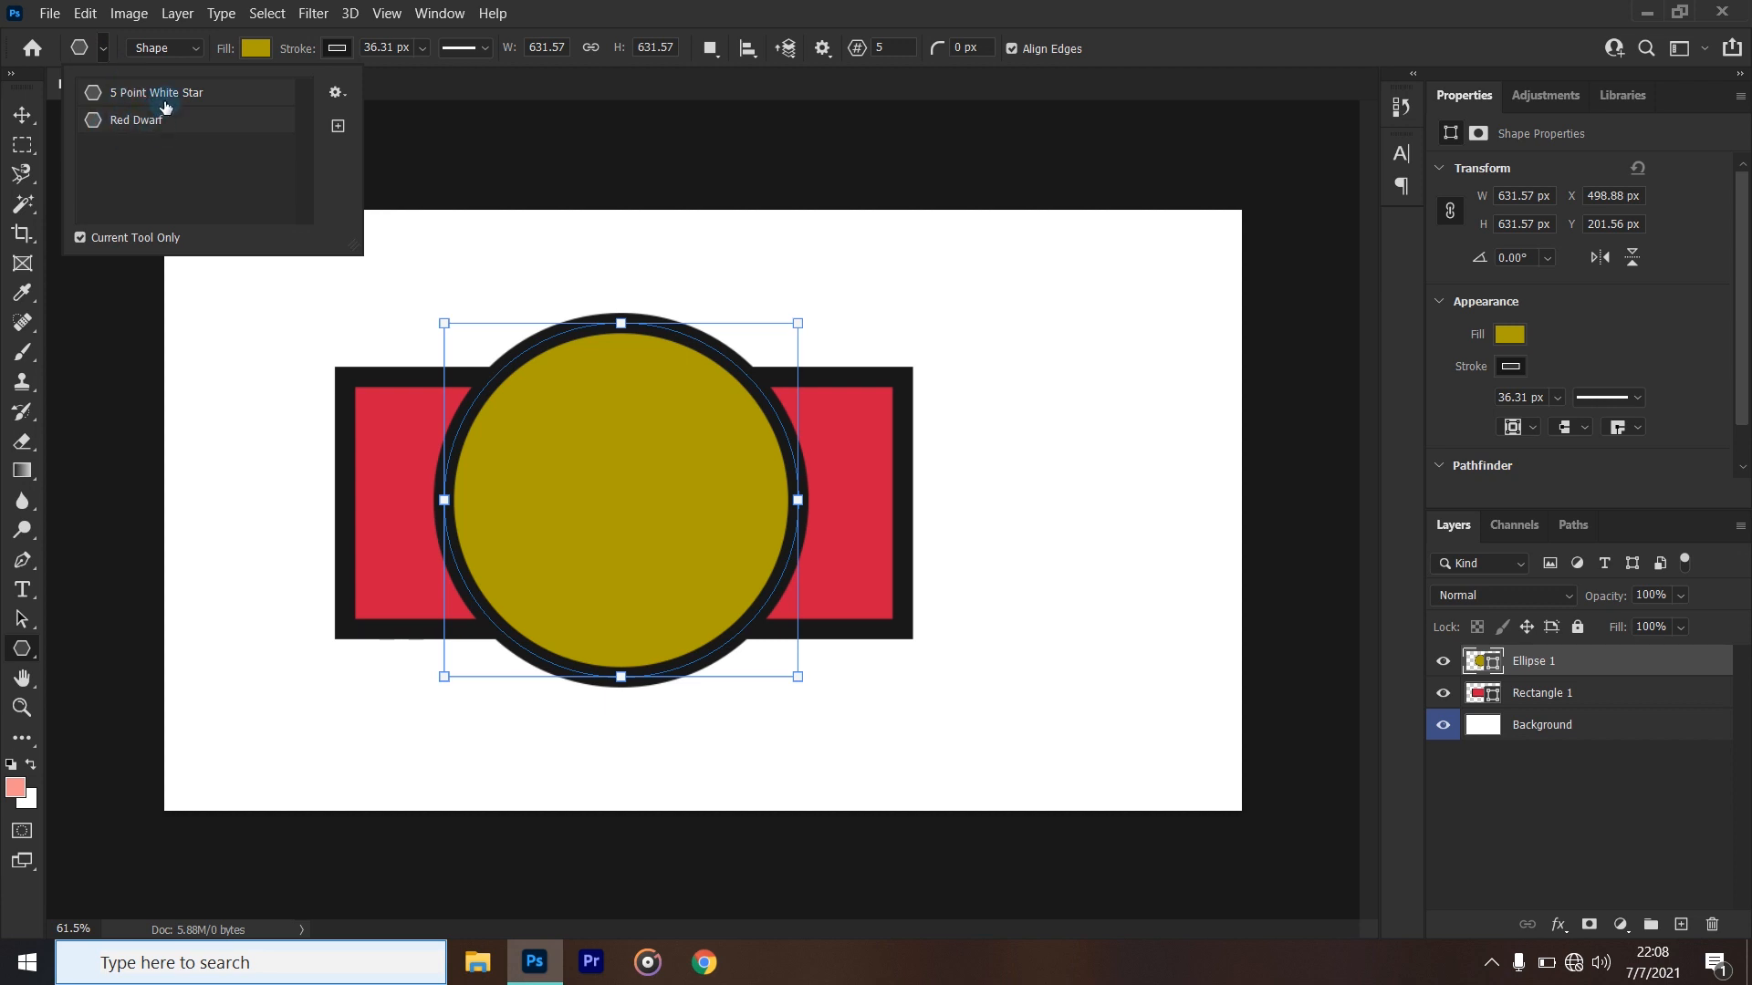
left_click(1167, 9)
left_click_drag(1118, 364, 951, 512)
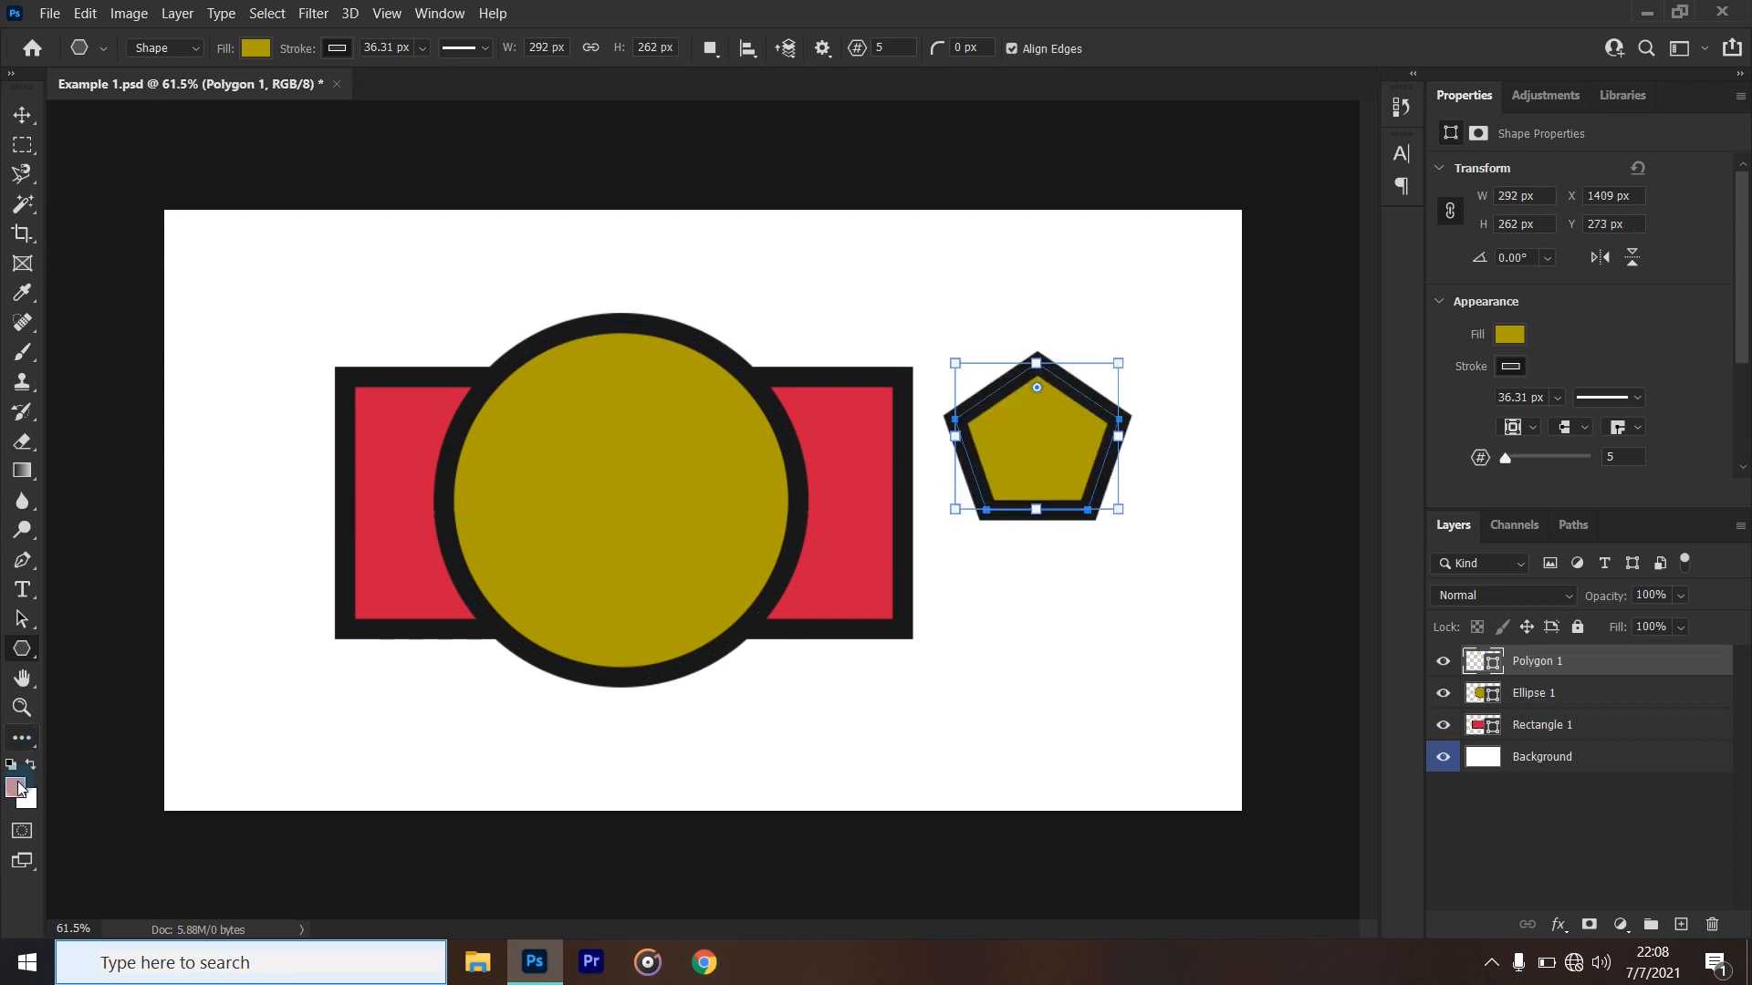
- Draw a short slanted line about 77 px wide and a horizontal line about 890 px long above the rectangle
right_click(22, 647)
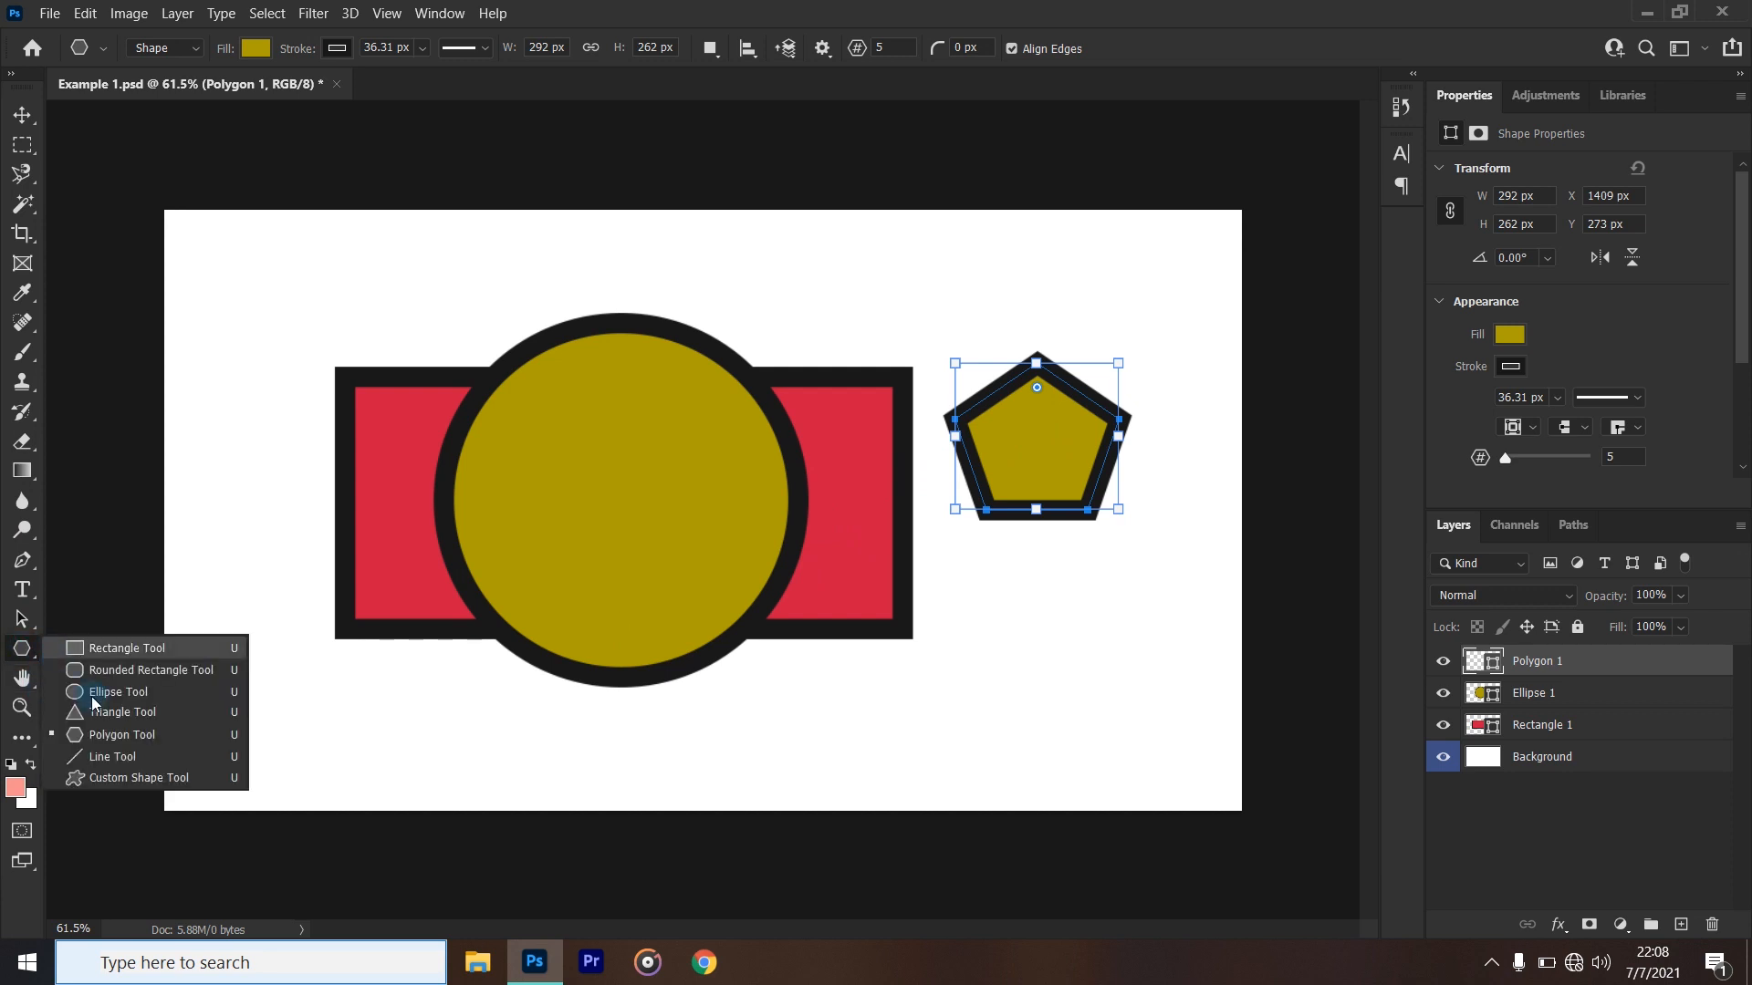
left_click(95, 758)
mouse_move(250, 255)
left_mouse_down()
mouse_move(332, 277)
mouse_move(293, 265)
left_mouse_up()
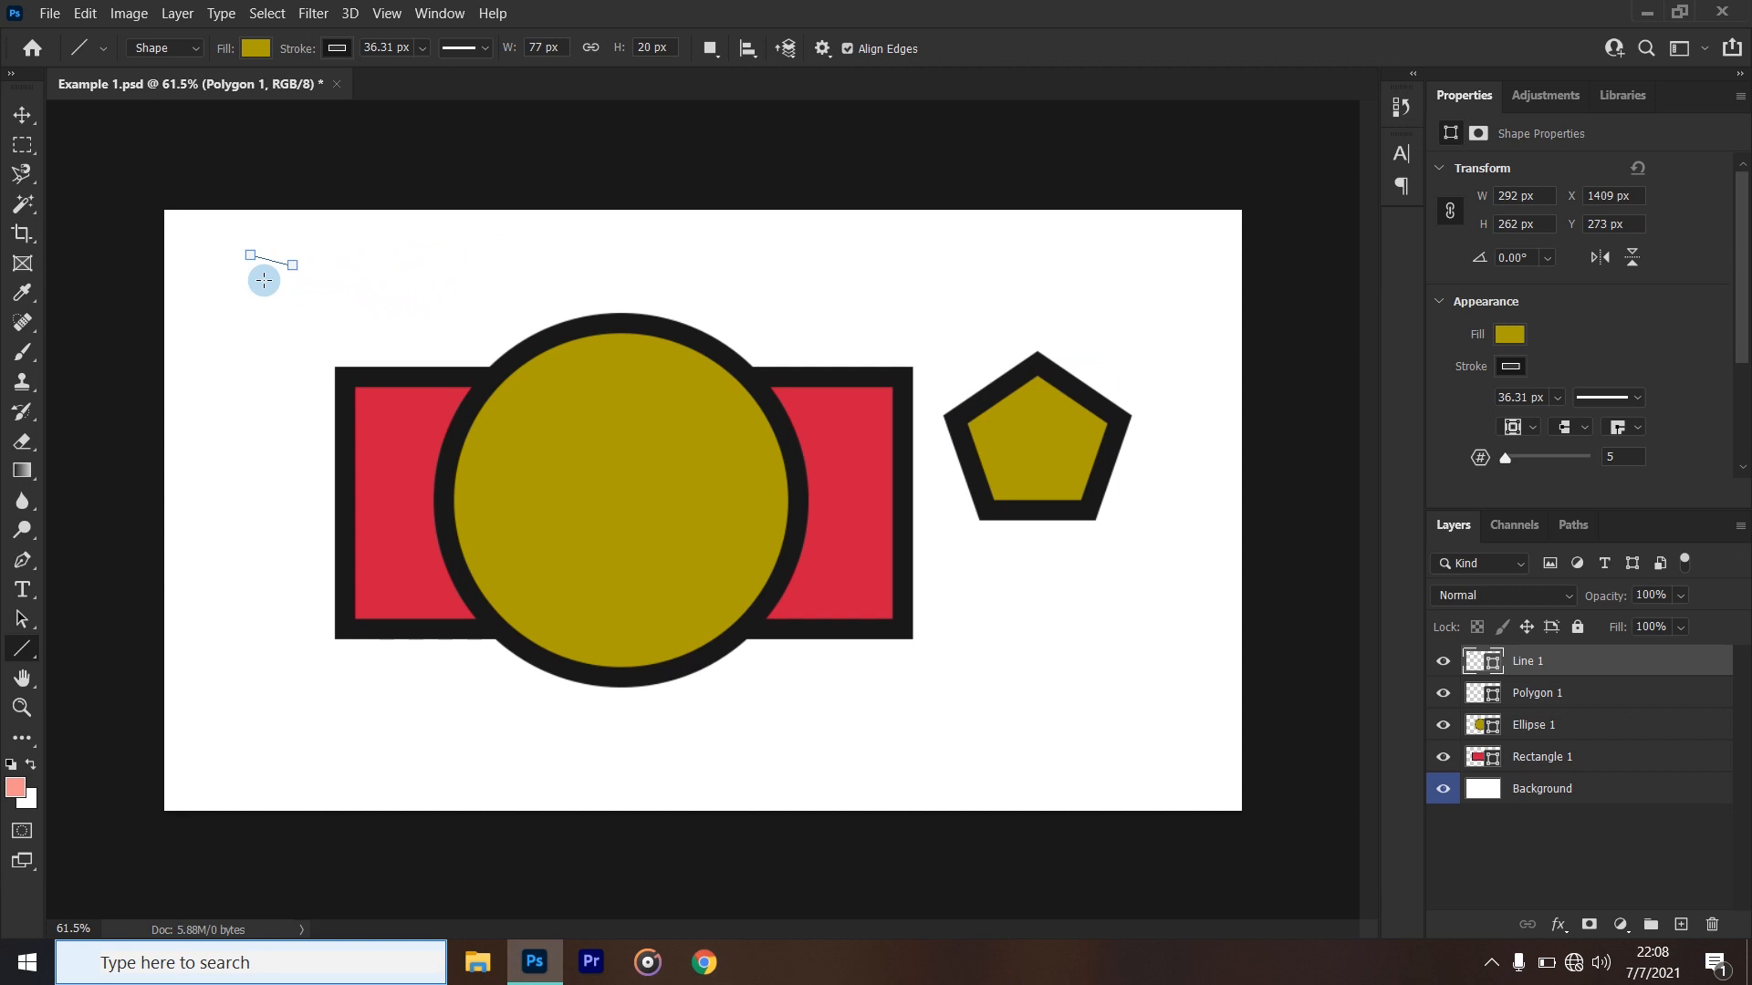
left_click_drag(258, 280, 833, 272)
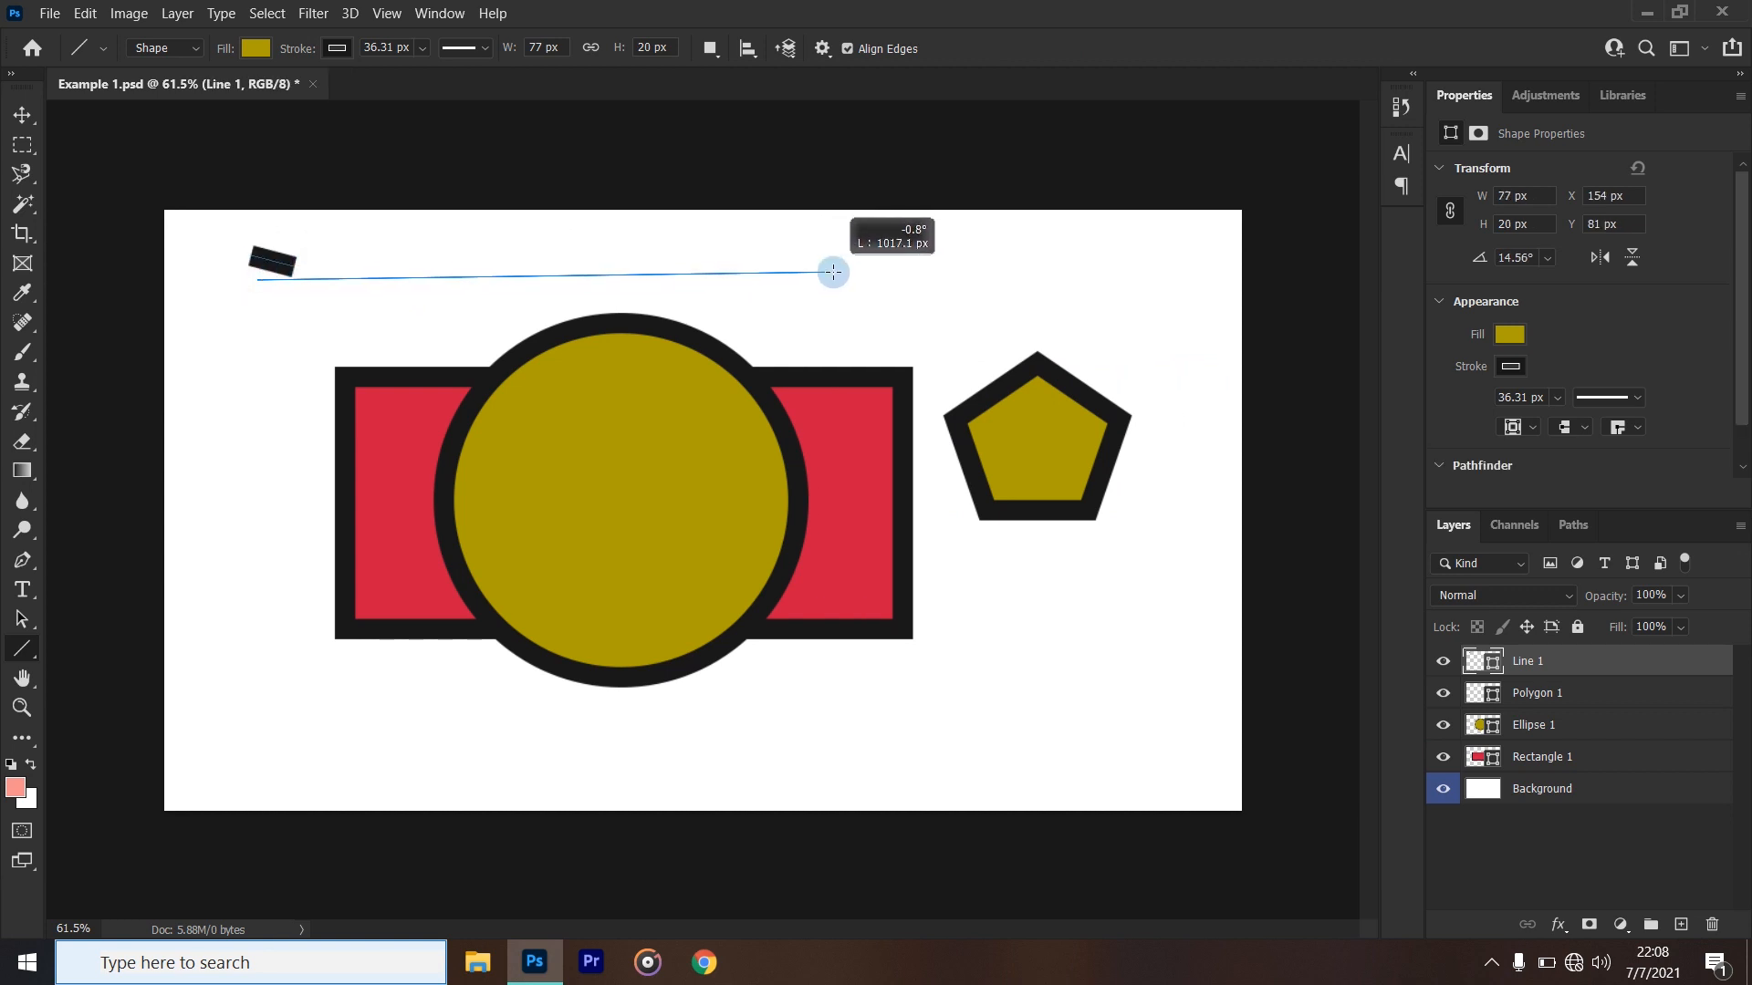
mouse_move(833, 272)
left_mouse_down()
mouse_move(884, 282)
mouse_move(661, 282)
mouse_move(904, 289)
mouse_move(757, 295)
left_mouse_up()
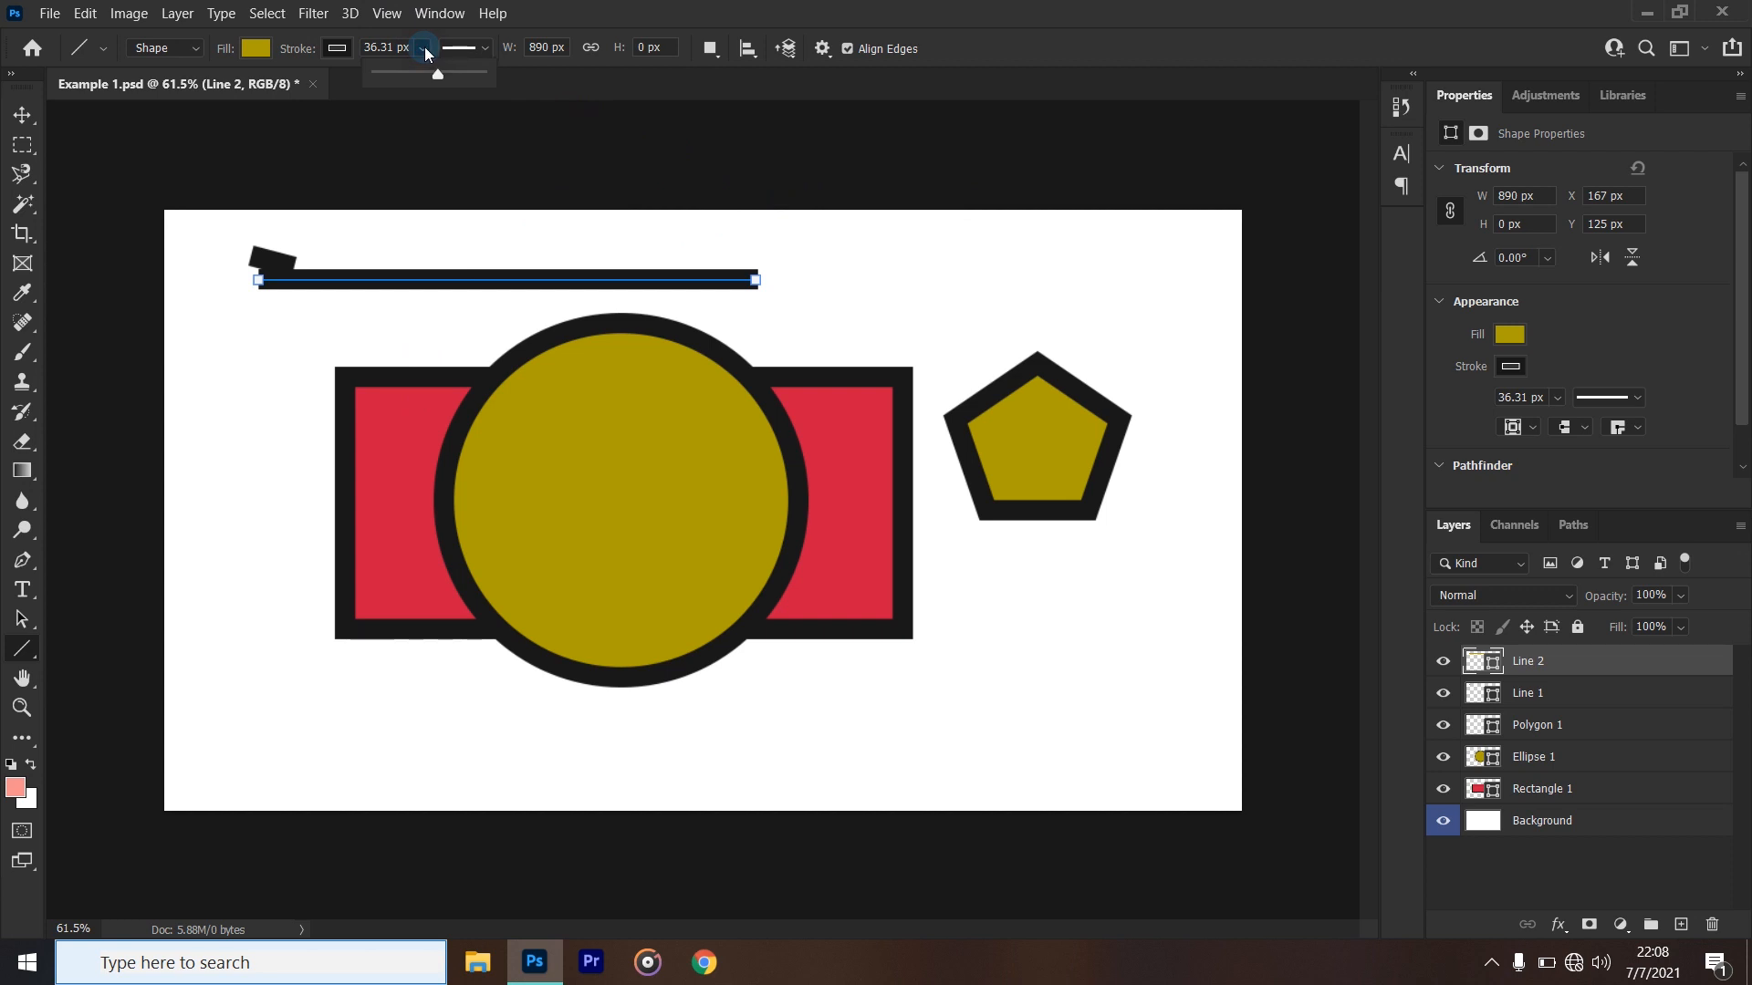
- Thin the long horizontal line's stroke to about 8.5 px and remove its fill
left_click_drag(434, 76, 395, 81)
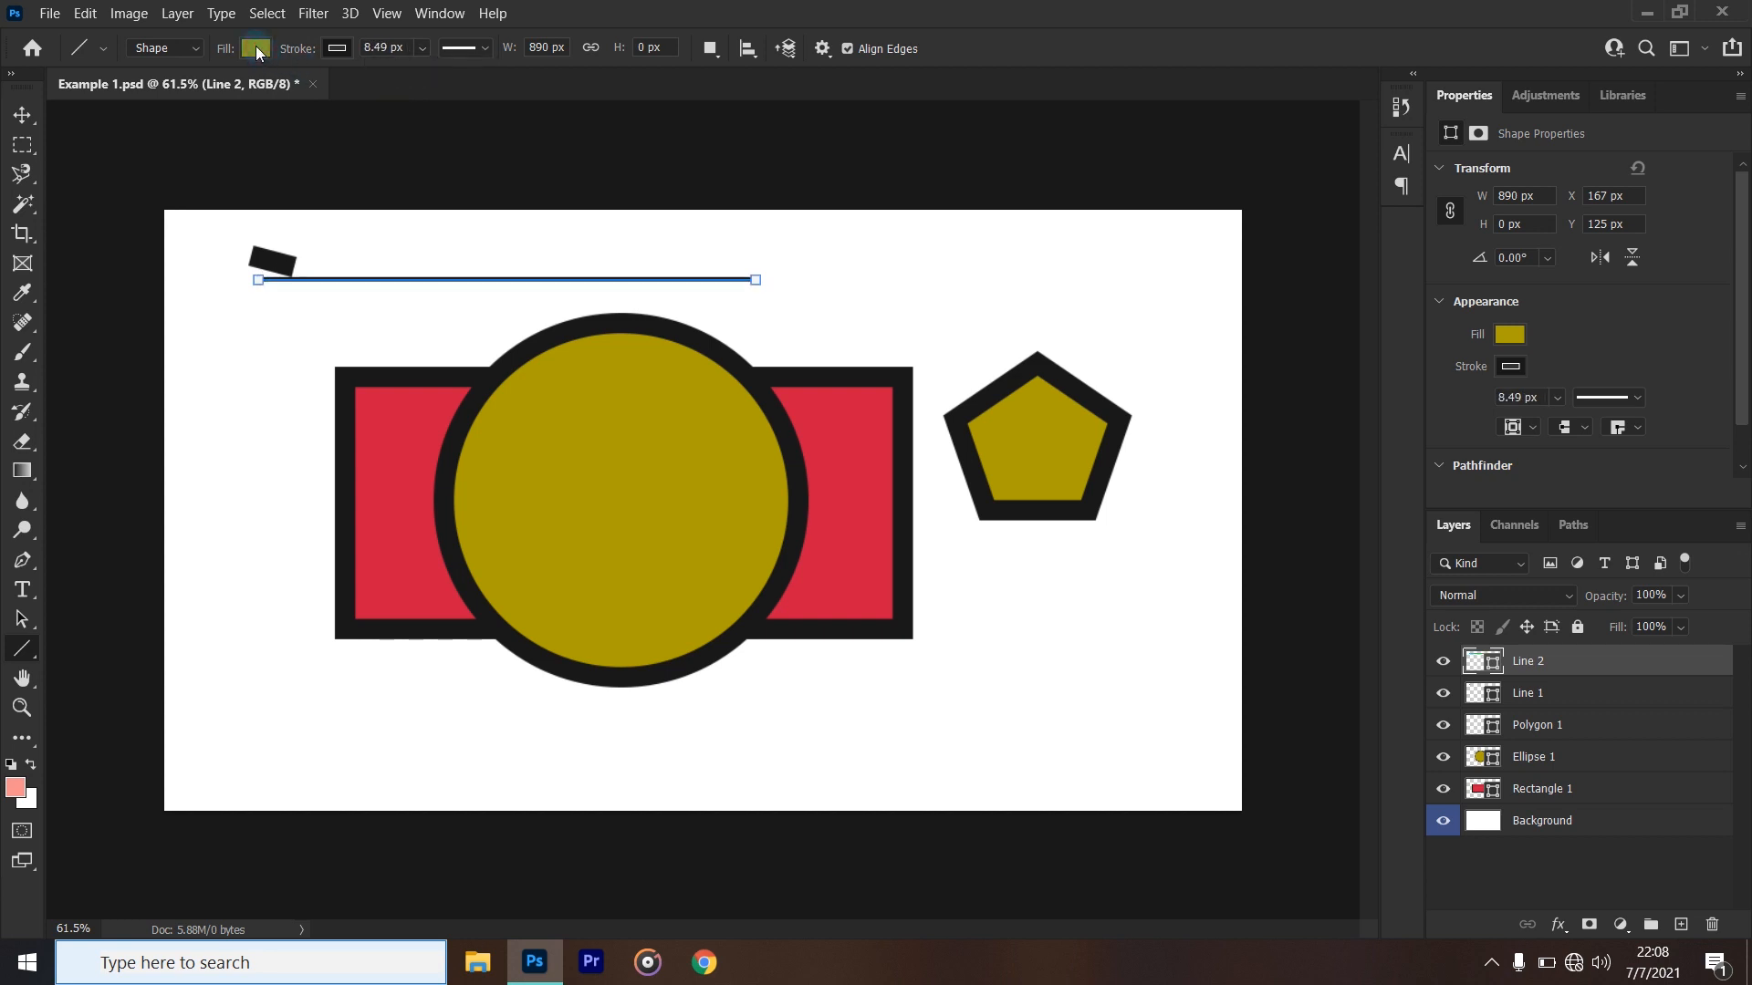
left_click(256, 47)
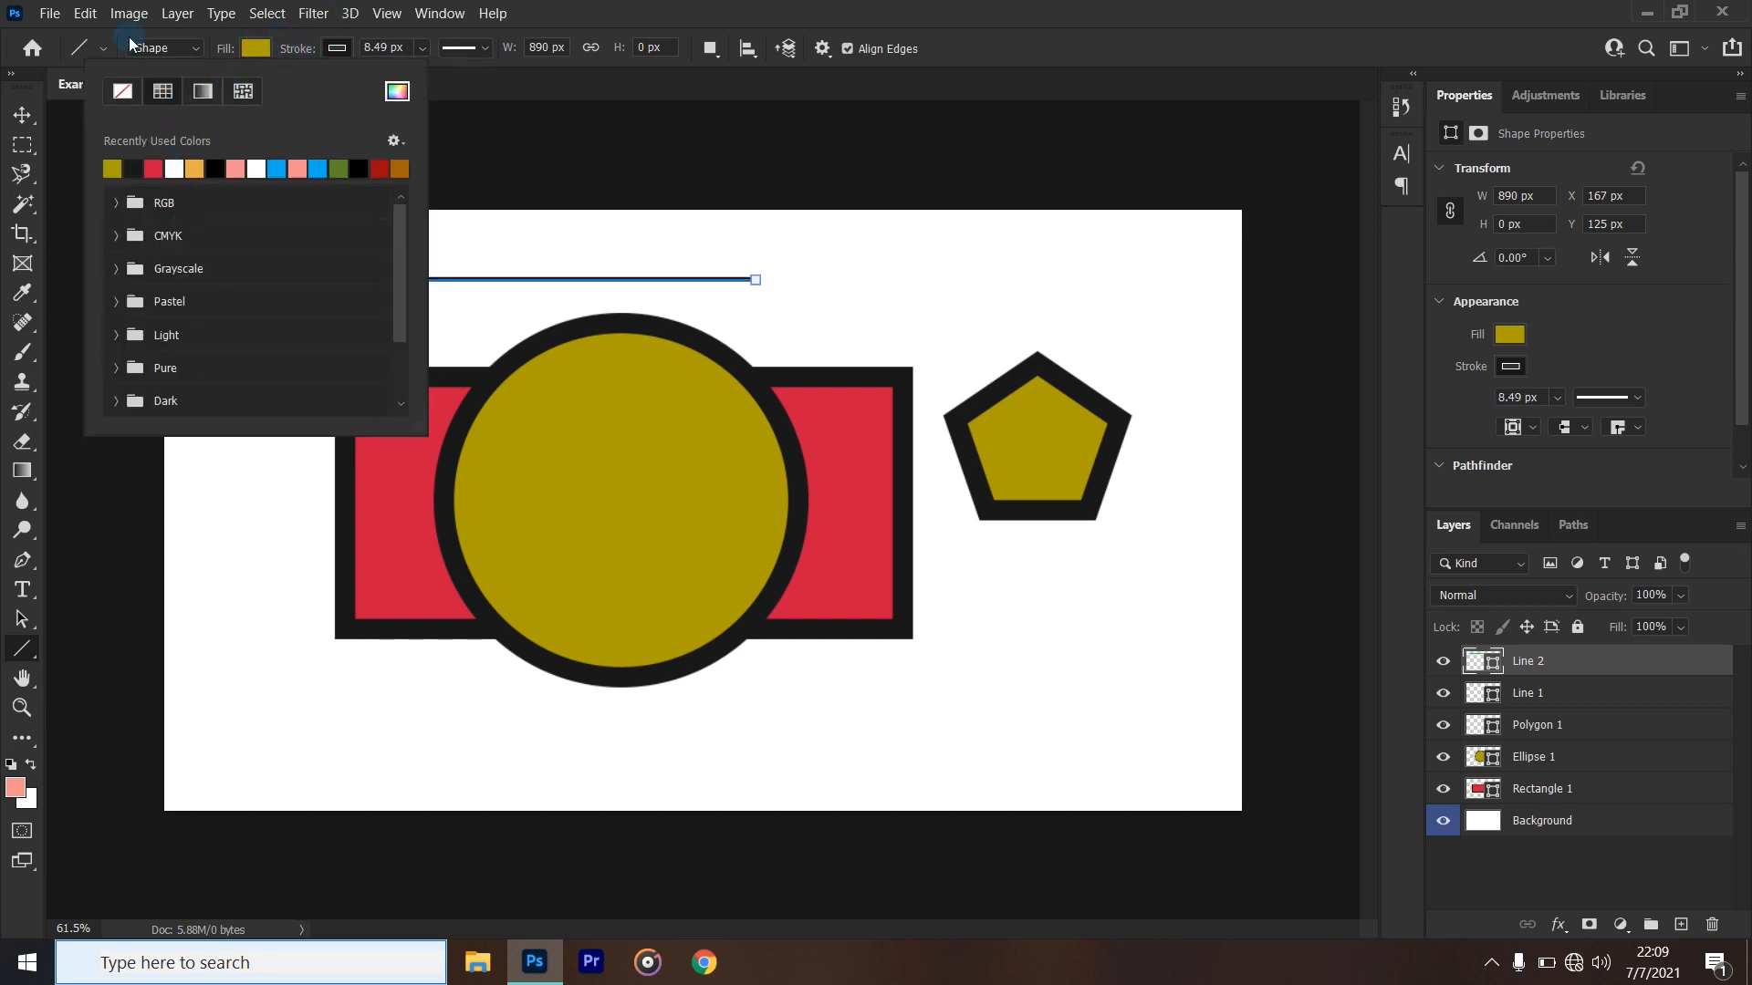
left_click(115, 92)
left_click(944, 29)
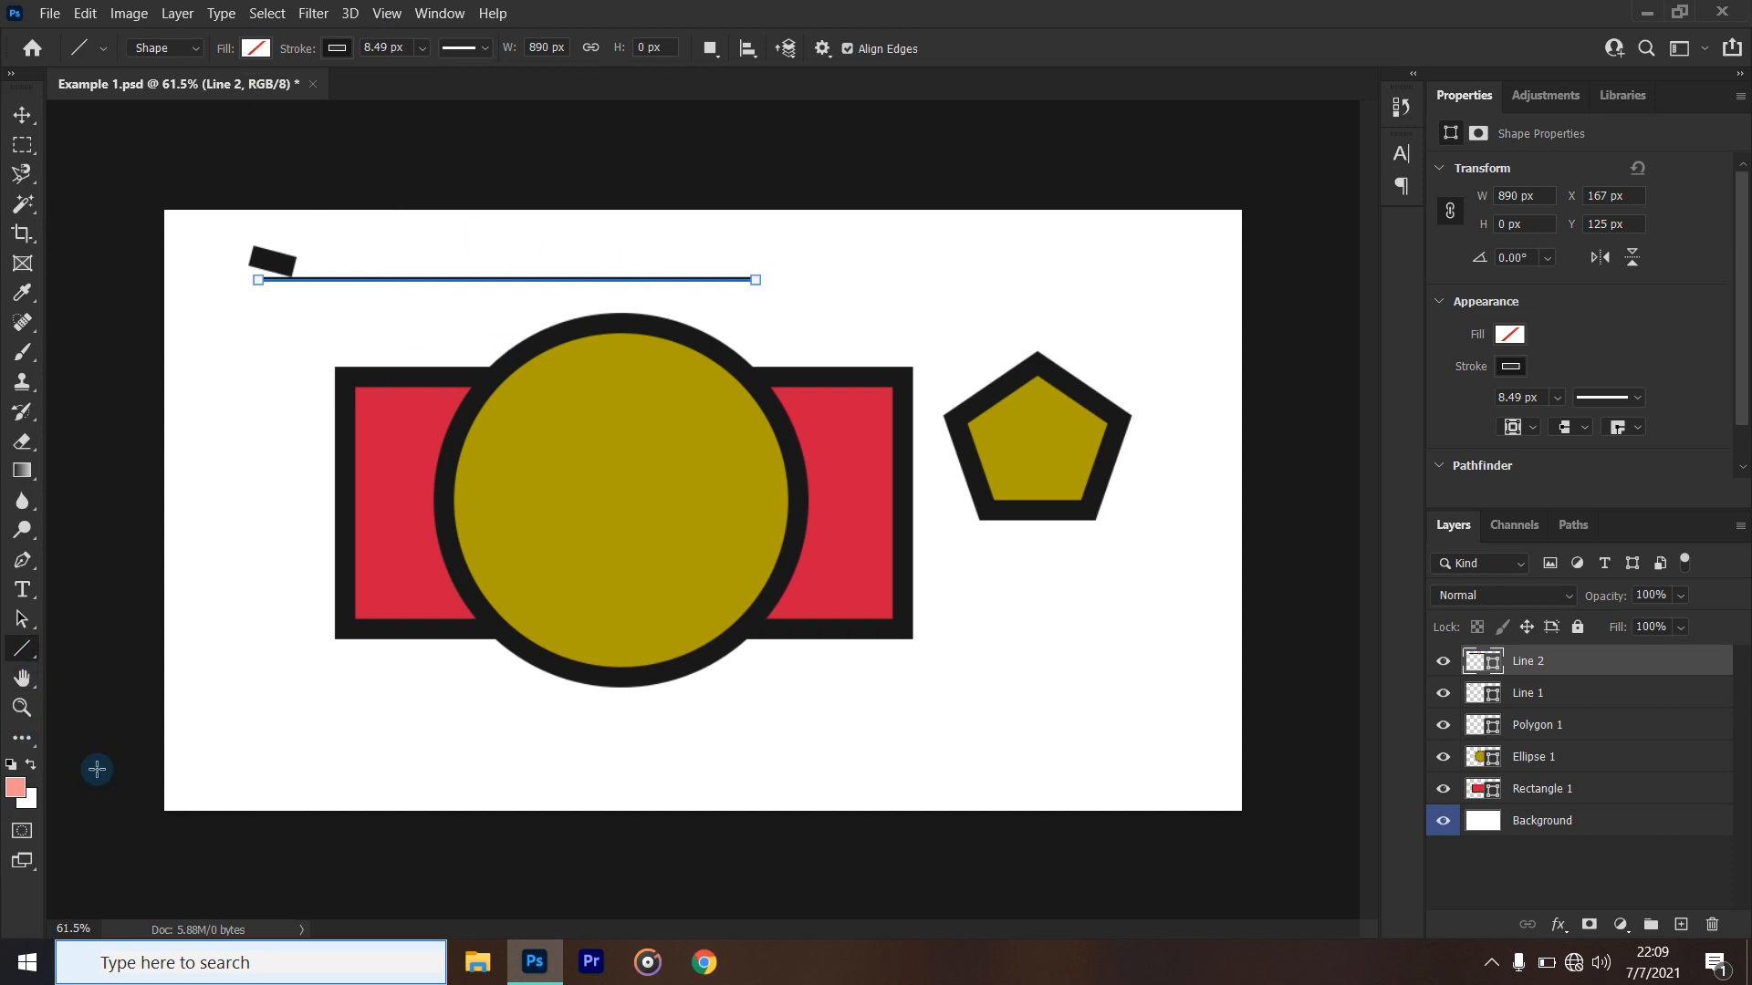
- Switch to the Custom Shape tool and choose the fifth animal in the Wild Animals group as its shape
right_click(32, 664)
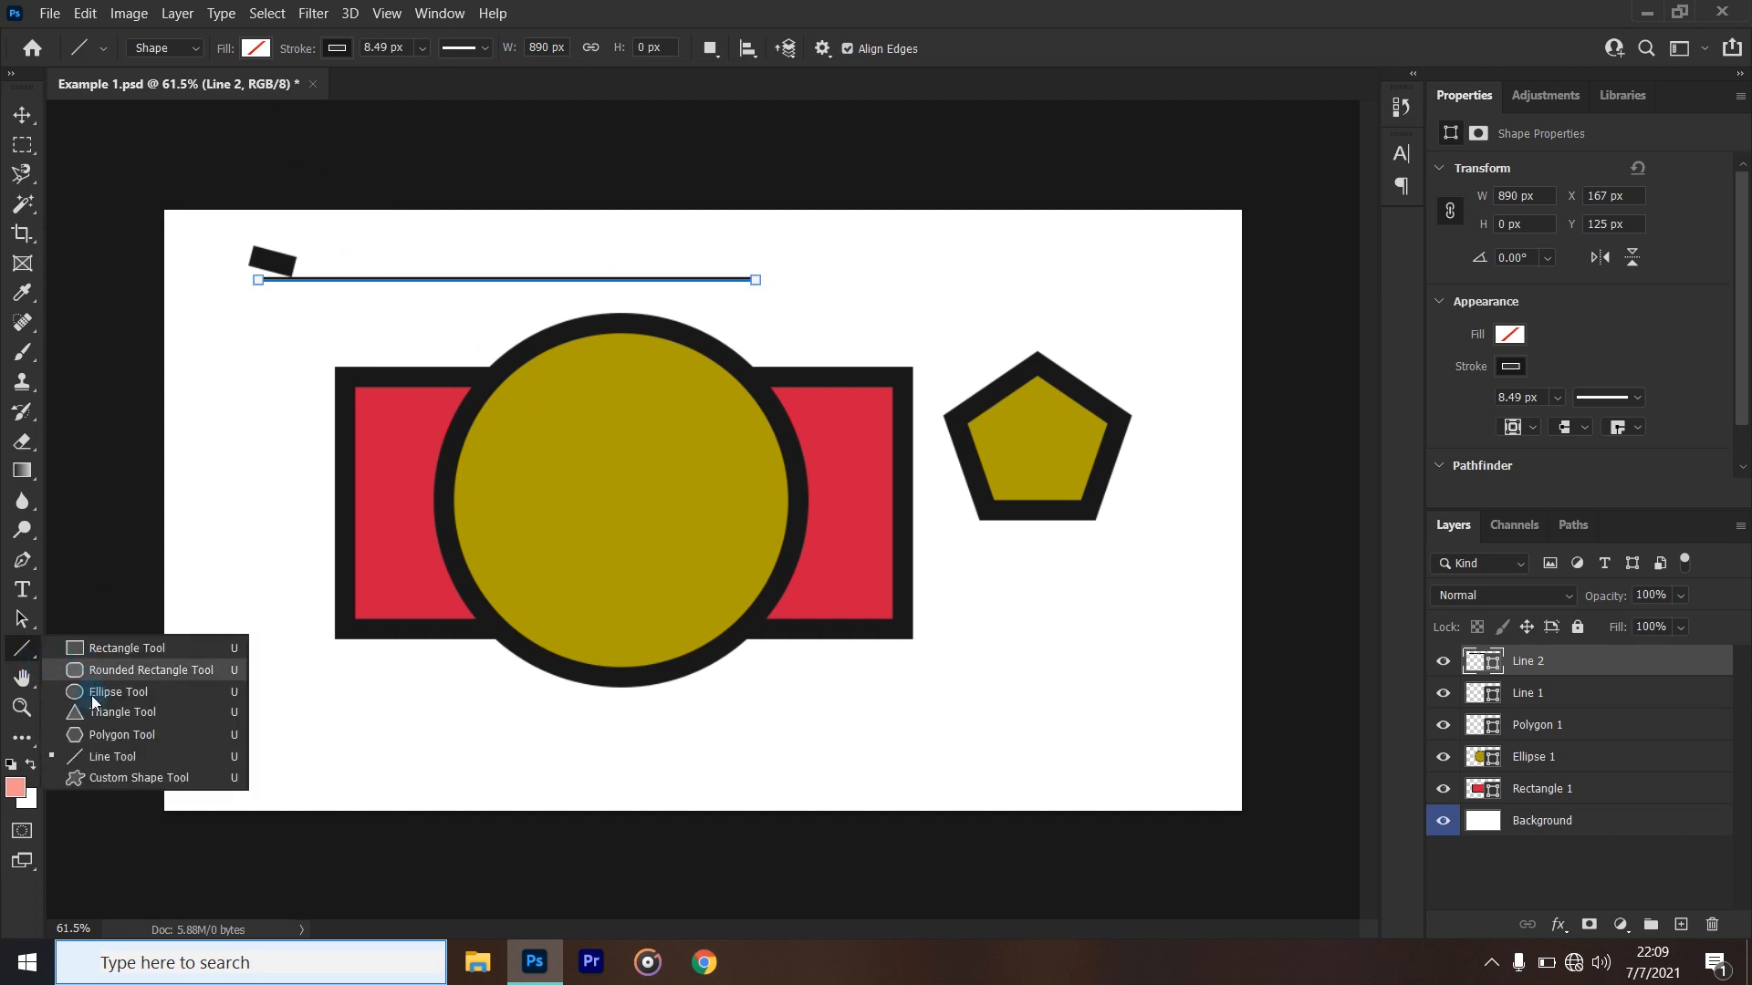
left_click(95, 777)
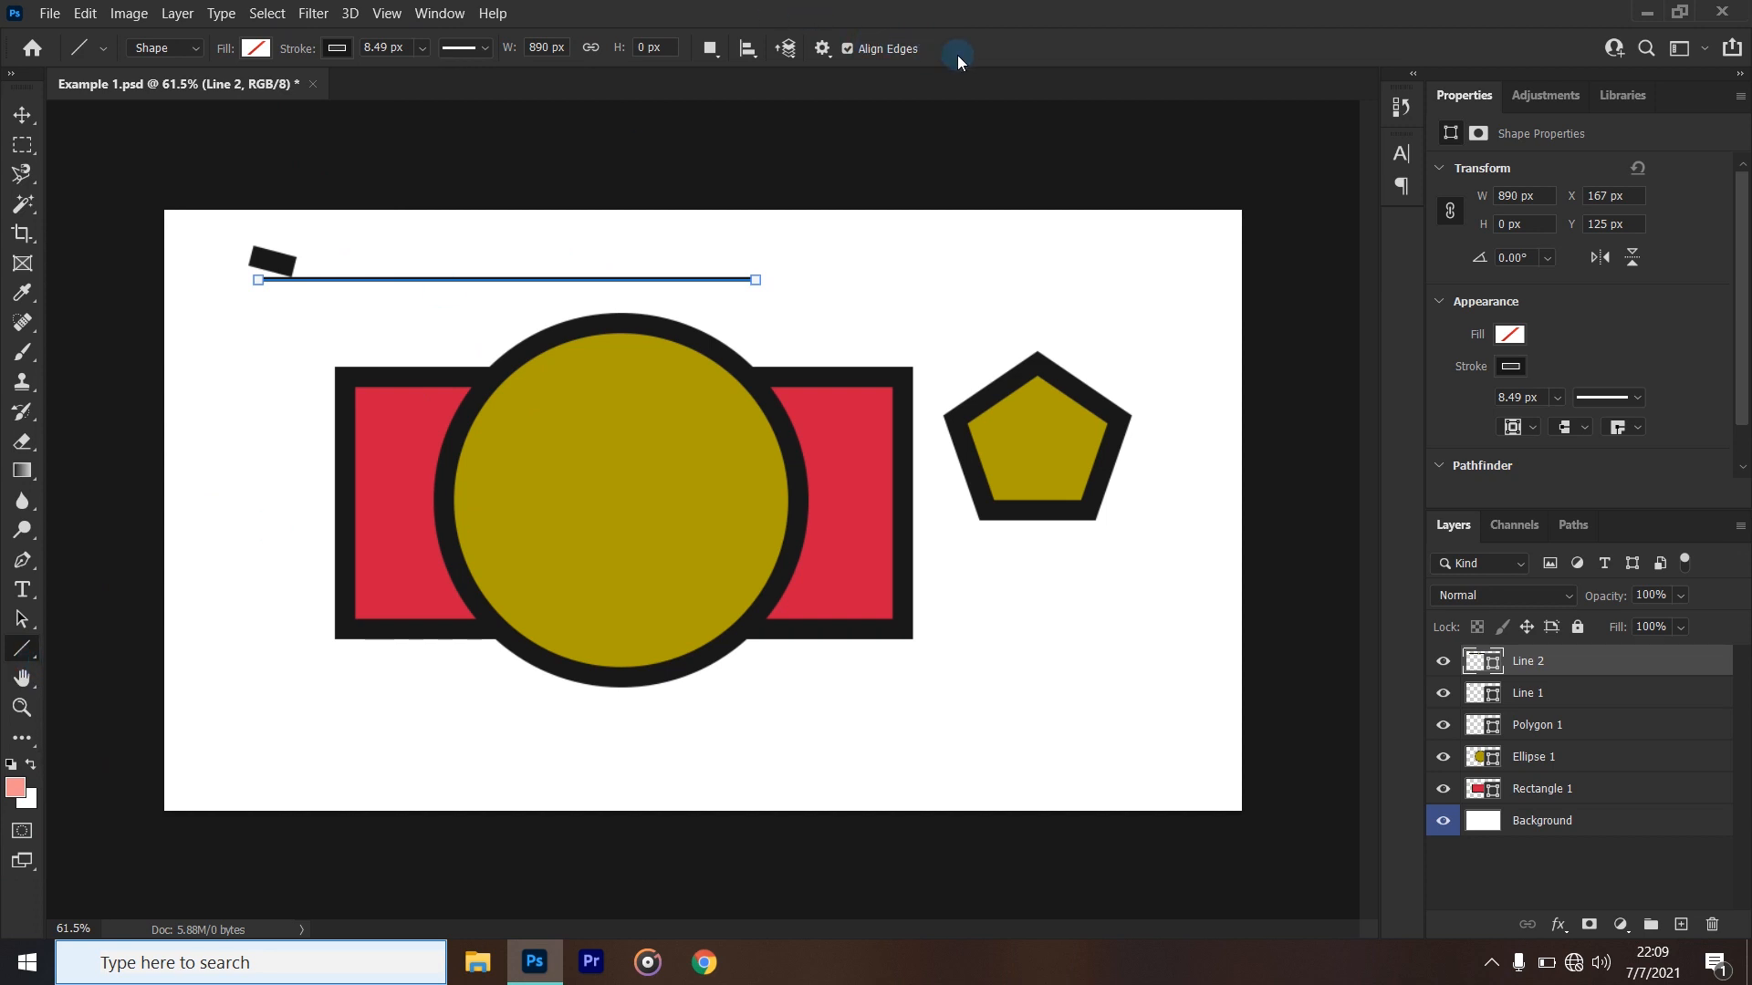
left_click(925, 49)
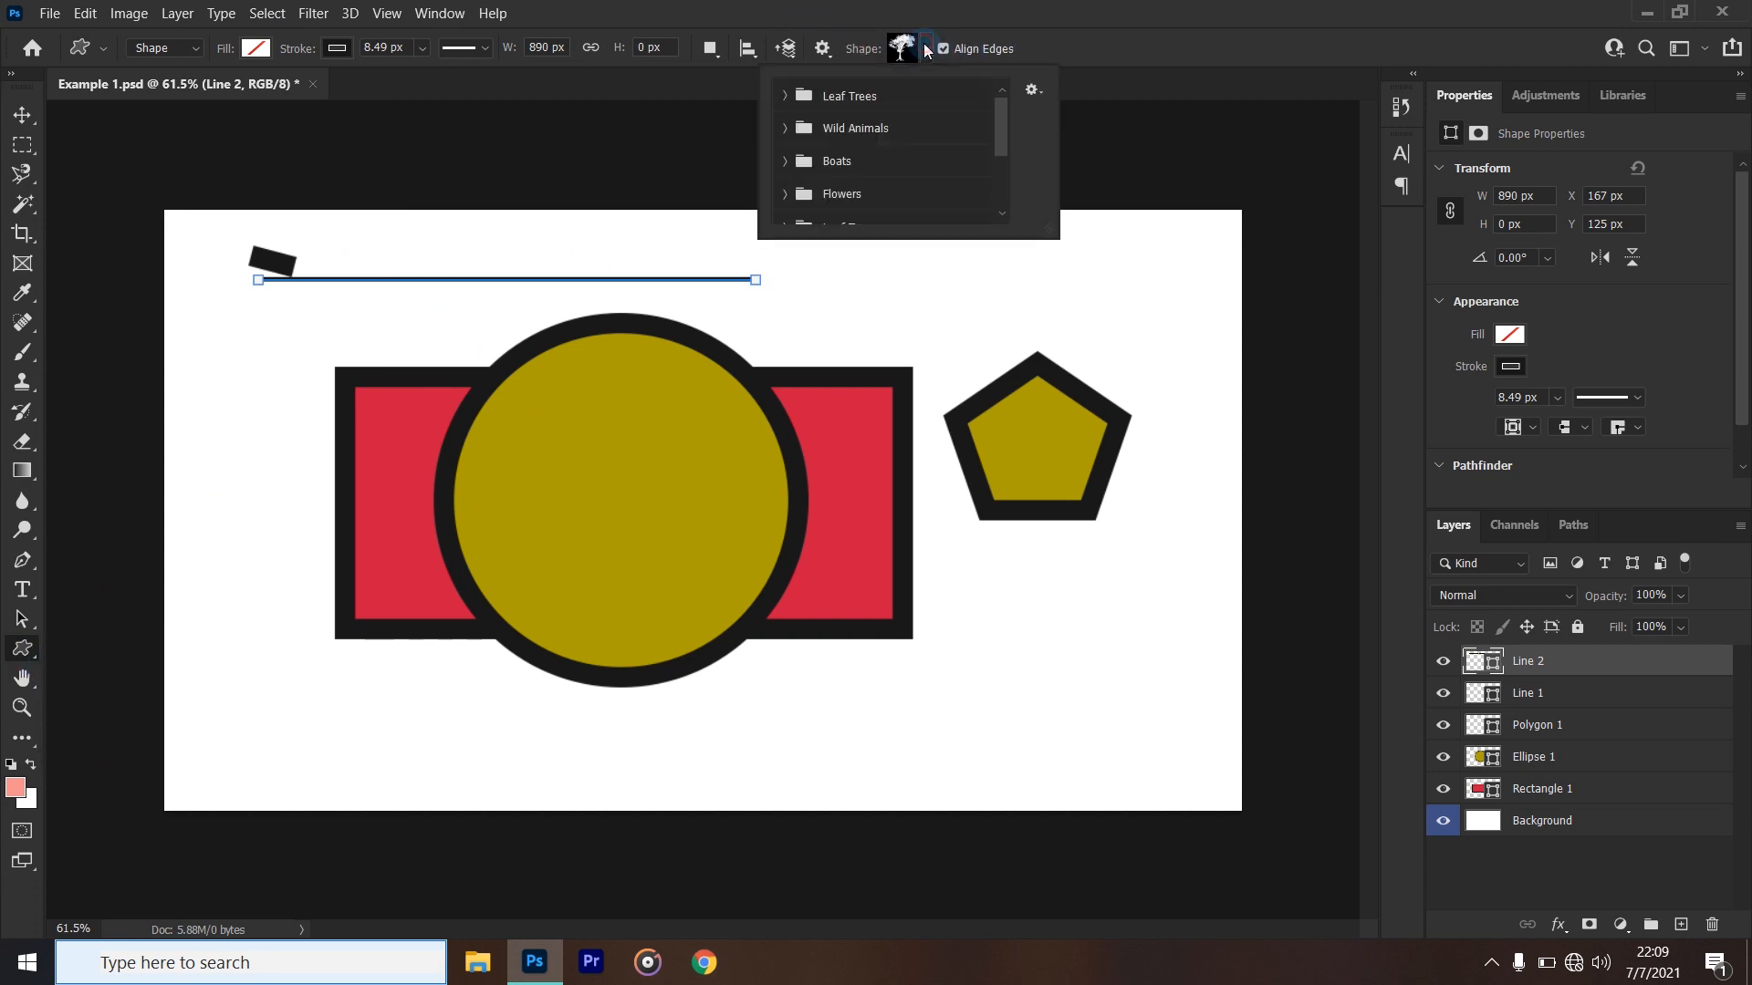
left_click_drag(1004, 113, 978, 190)
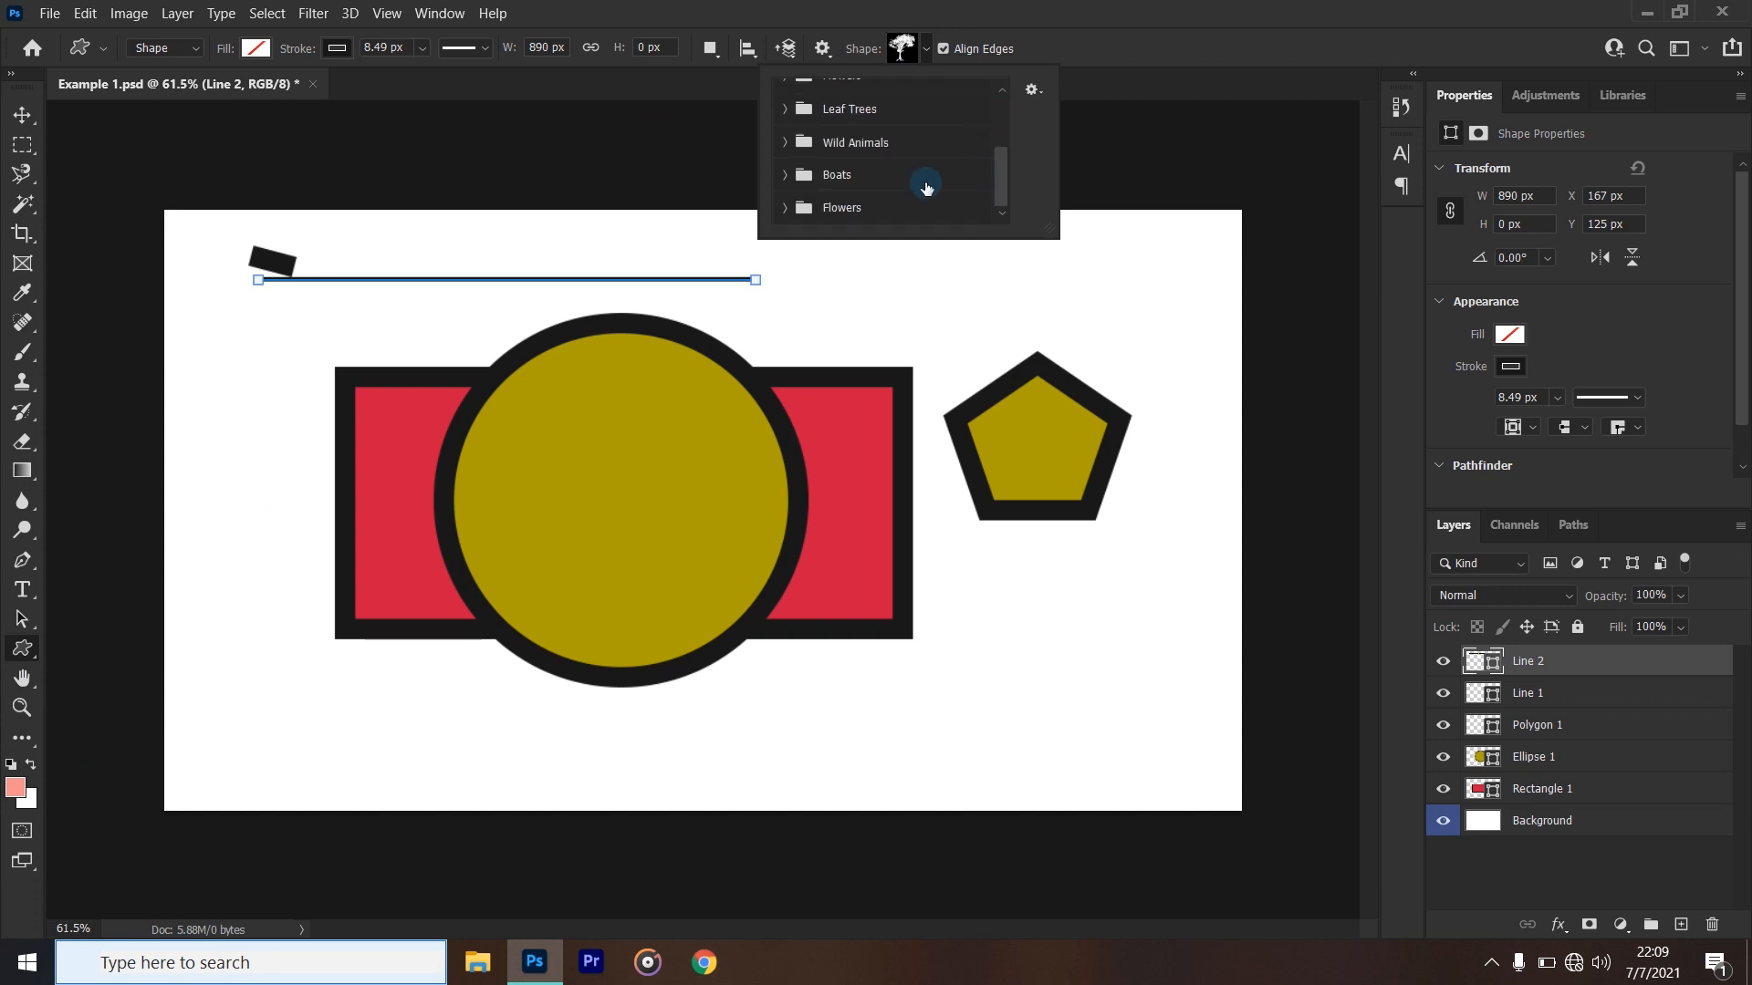
scroll(896, 194, "up", 2)
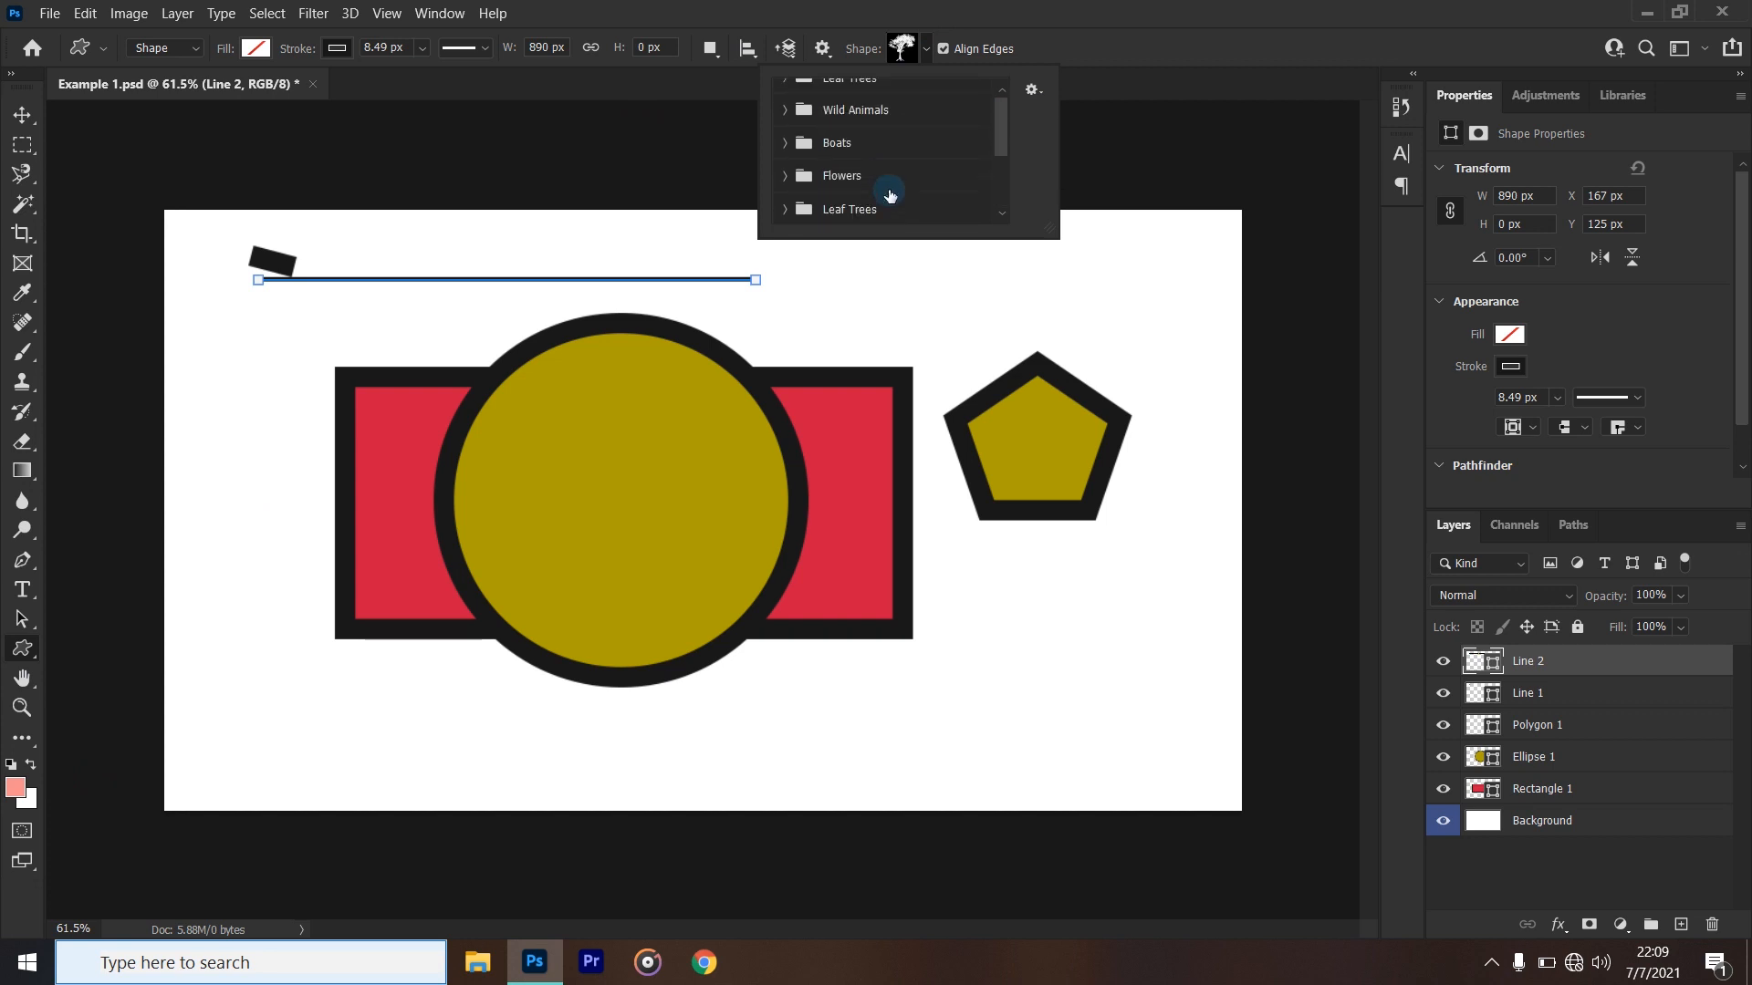
scroll(890, 194, "up", 4)
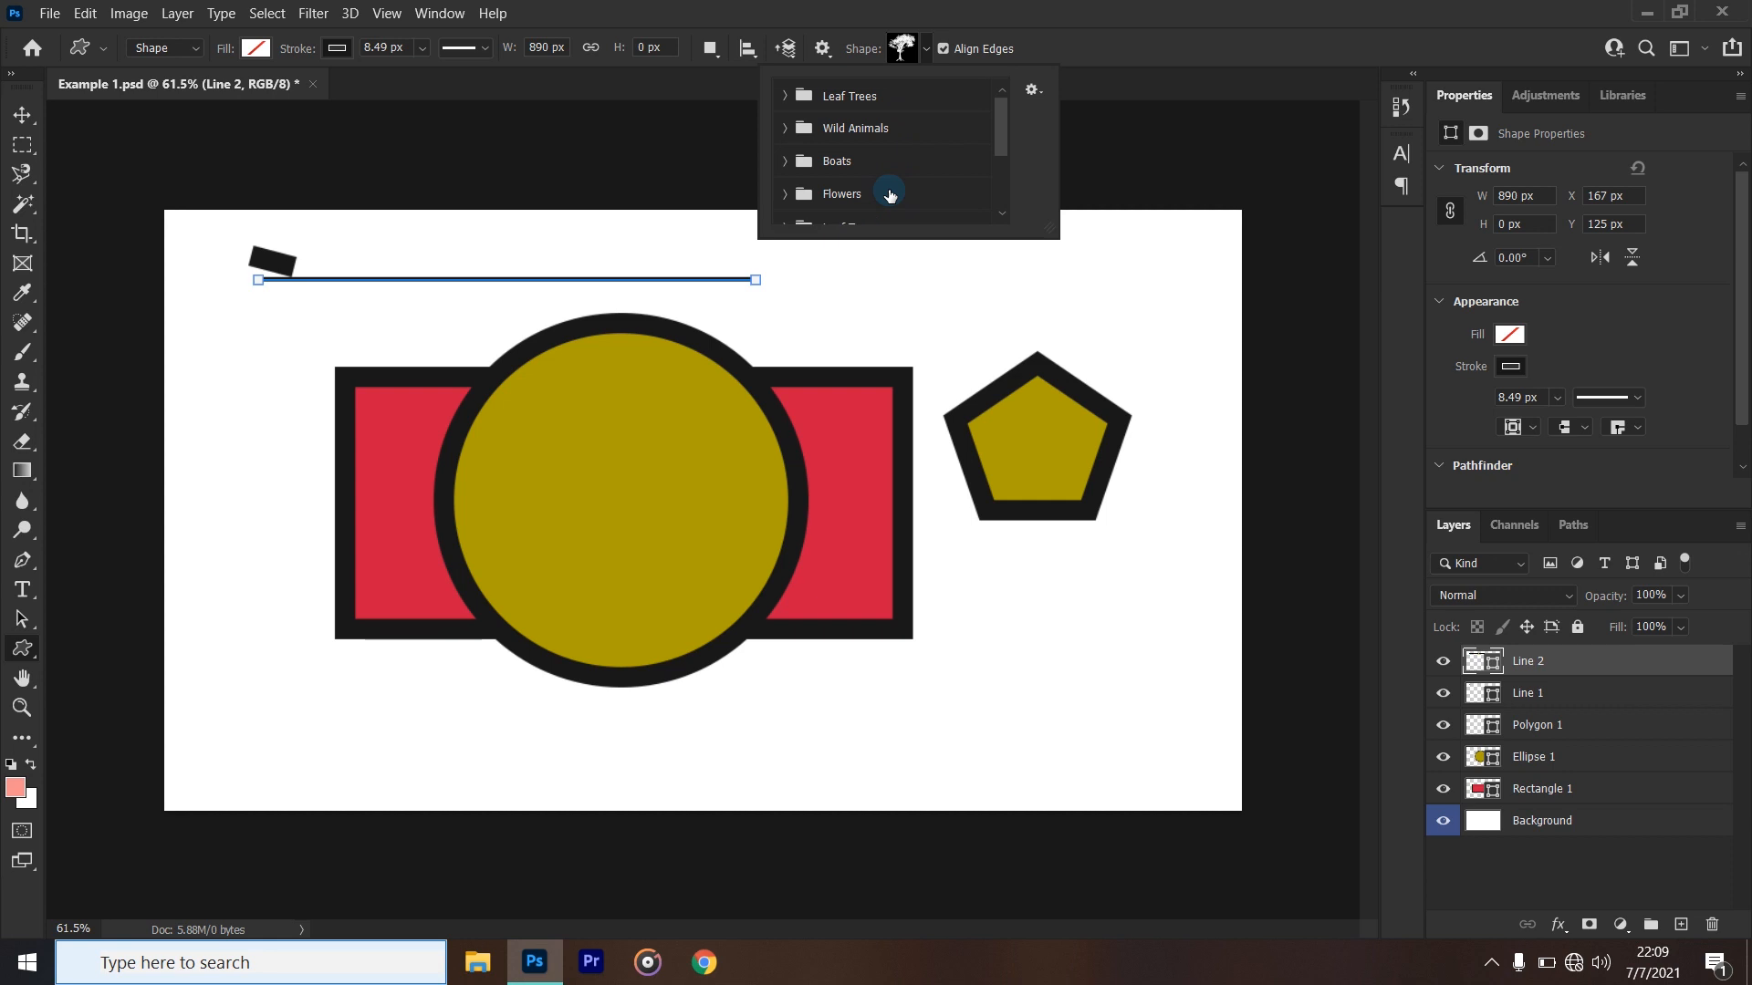
left_click(786, 129)
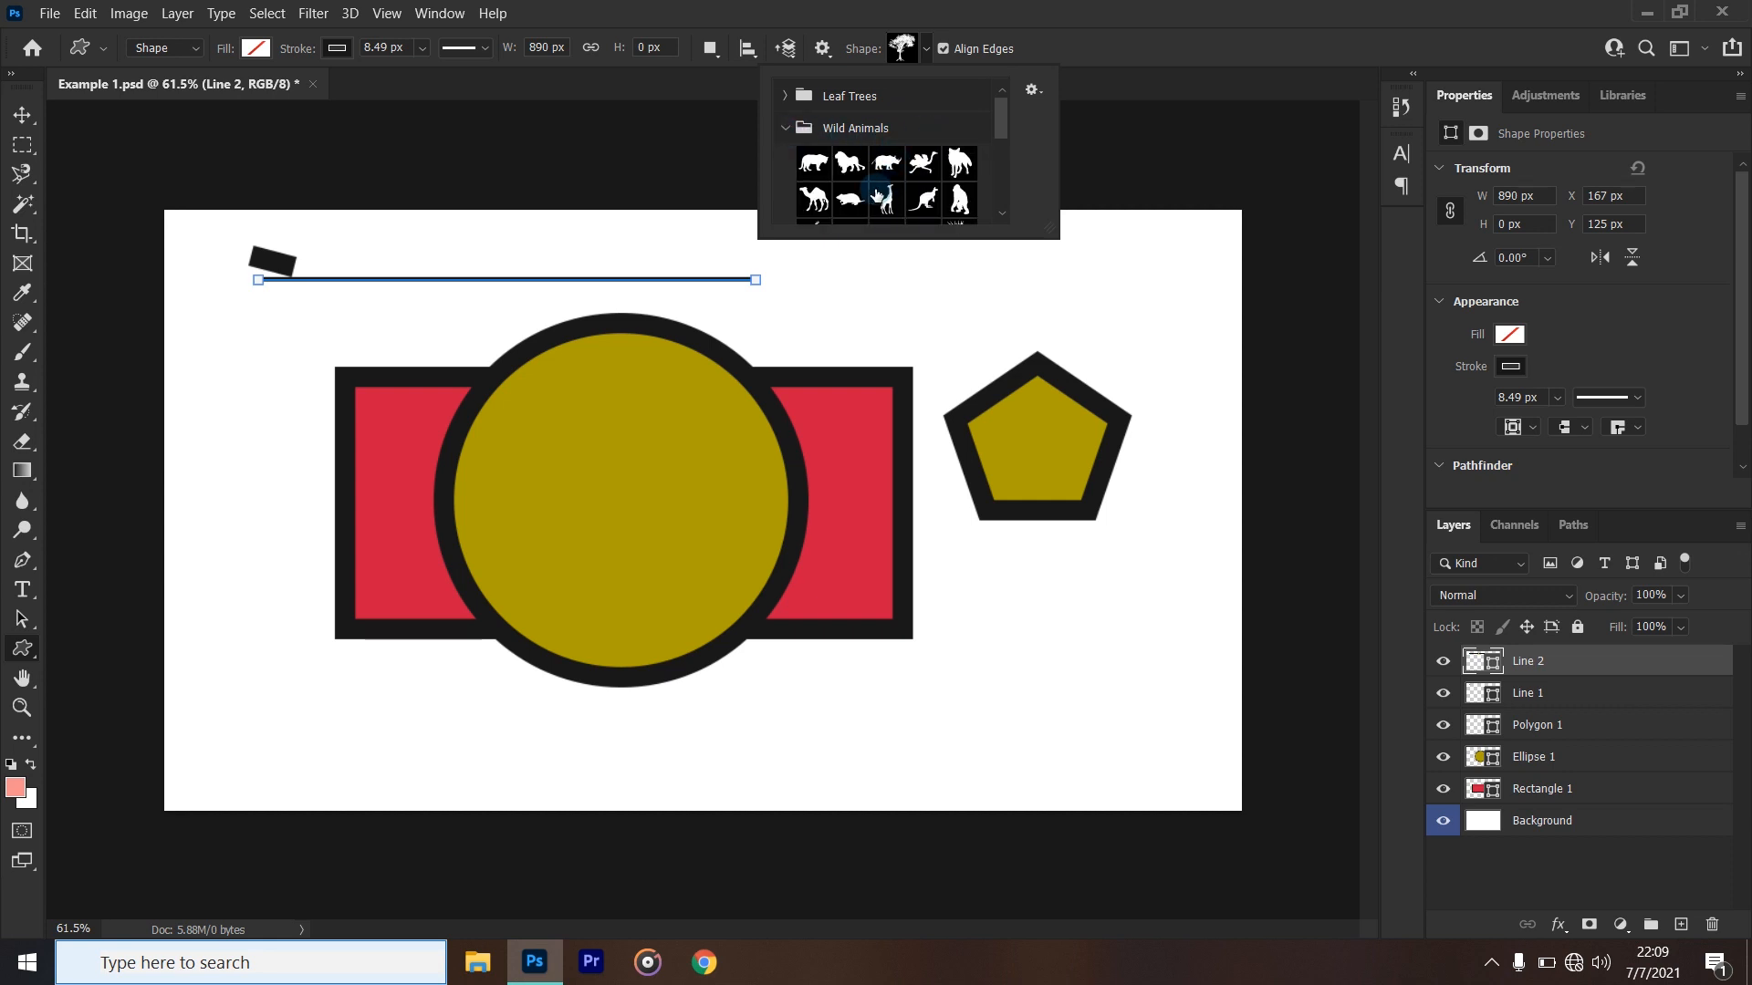
left_click(813, 164)
left_click(886, 164)
left_click(931, 160)
left_click(959, 165)
- Browse the custom shapes in the Wild Animals, Boats, Flowers and Leaf Trees groups
scroll(940, 190, "down", 2)
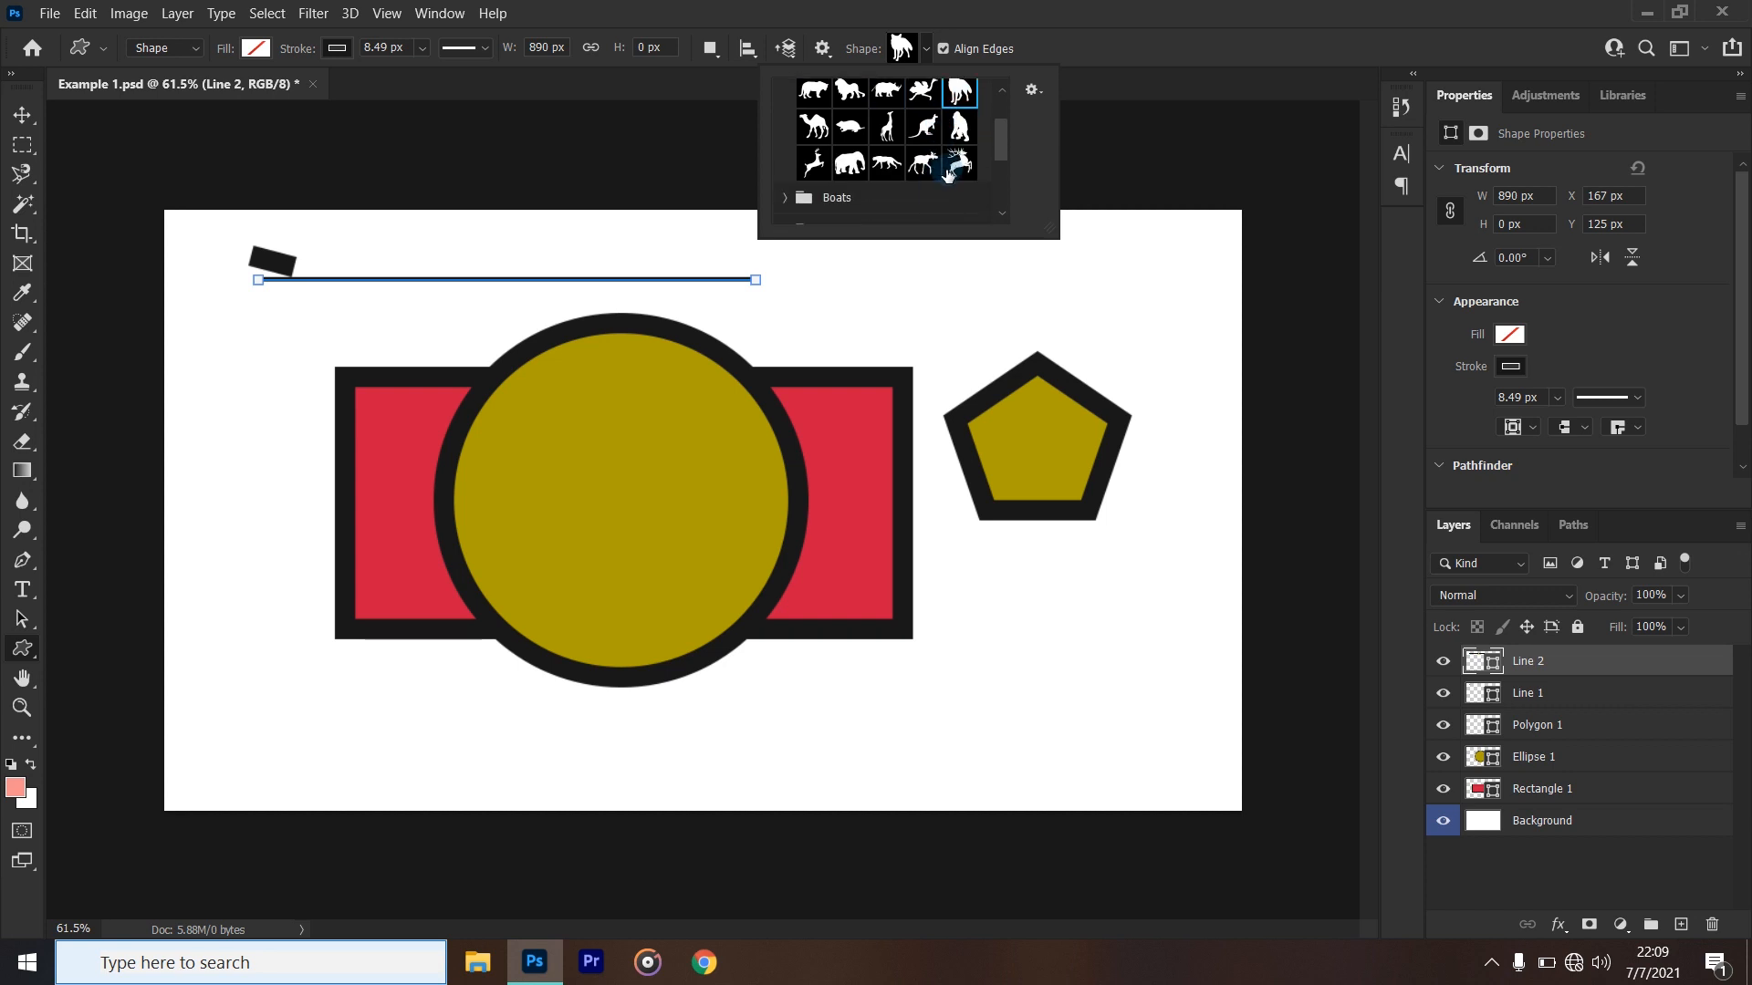
scroll(967, 155, "down", 1)
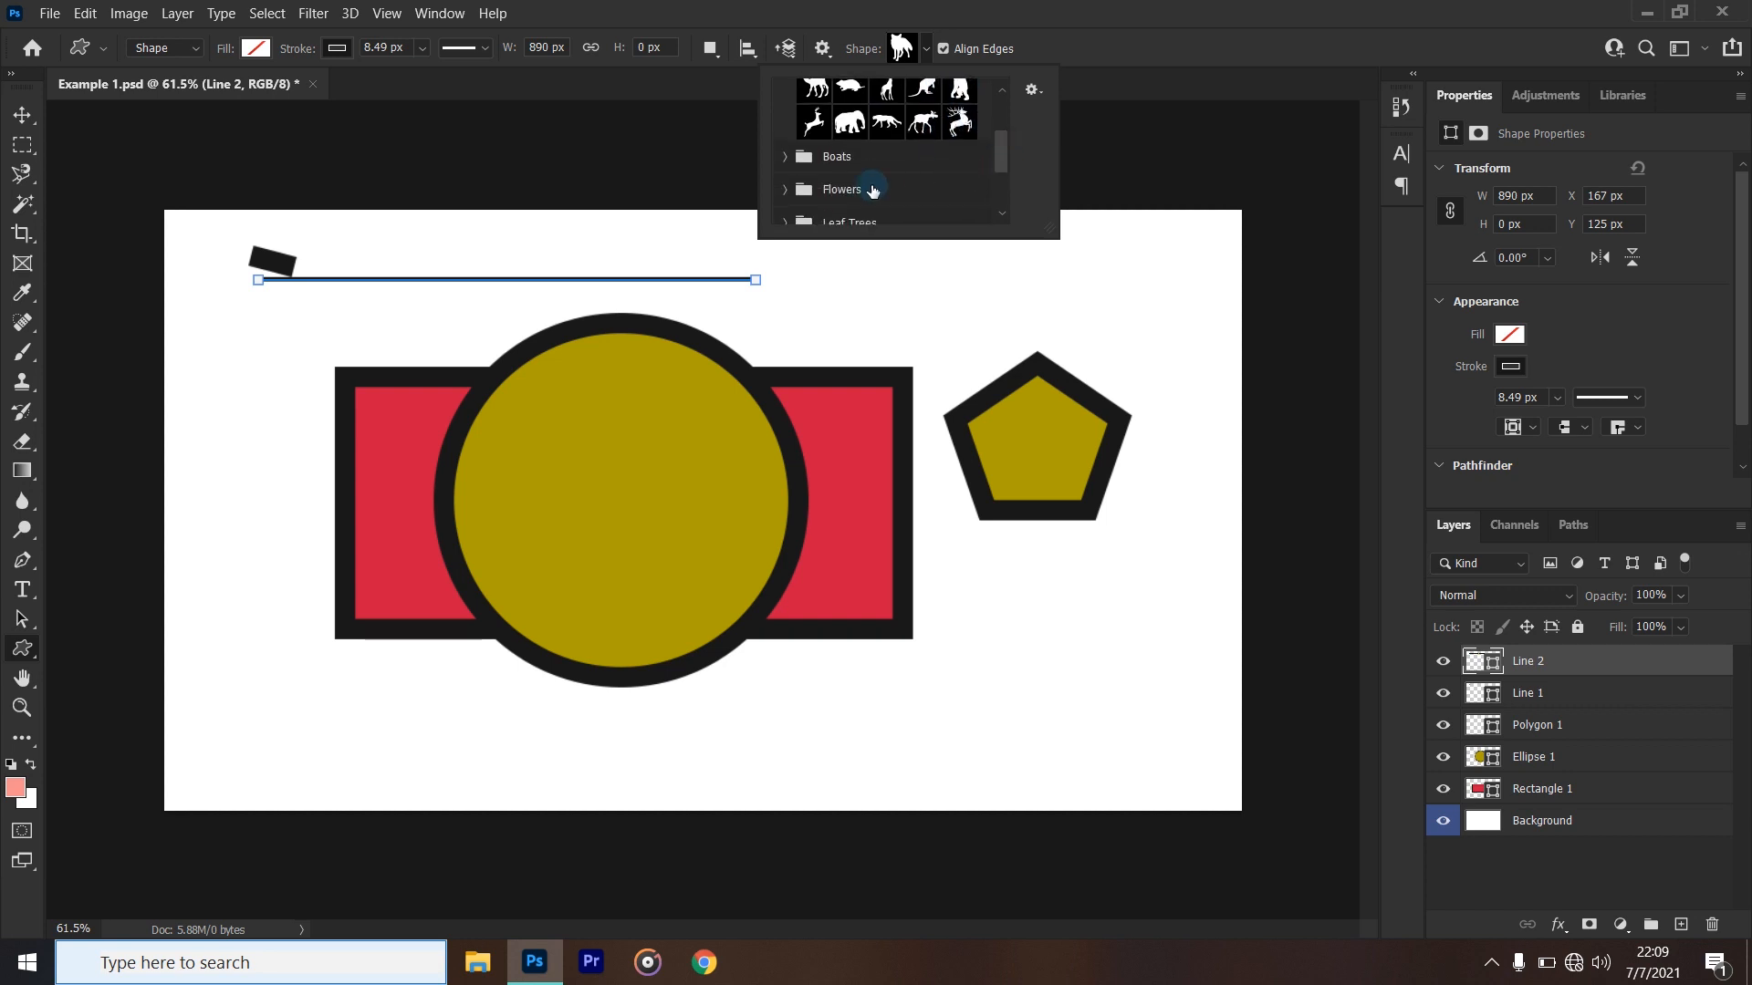
left_click(787, 157)
scroll(821, 187, "down", 5)
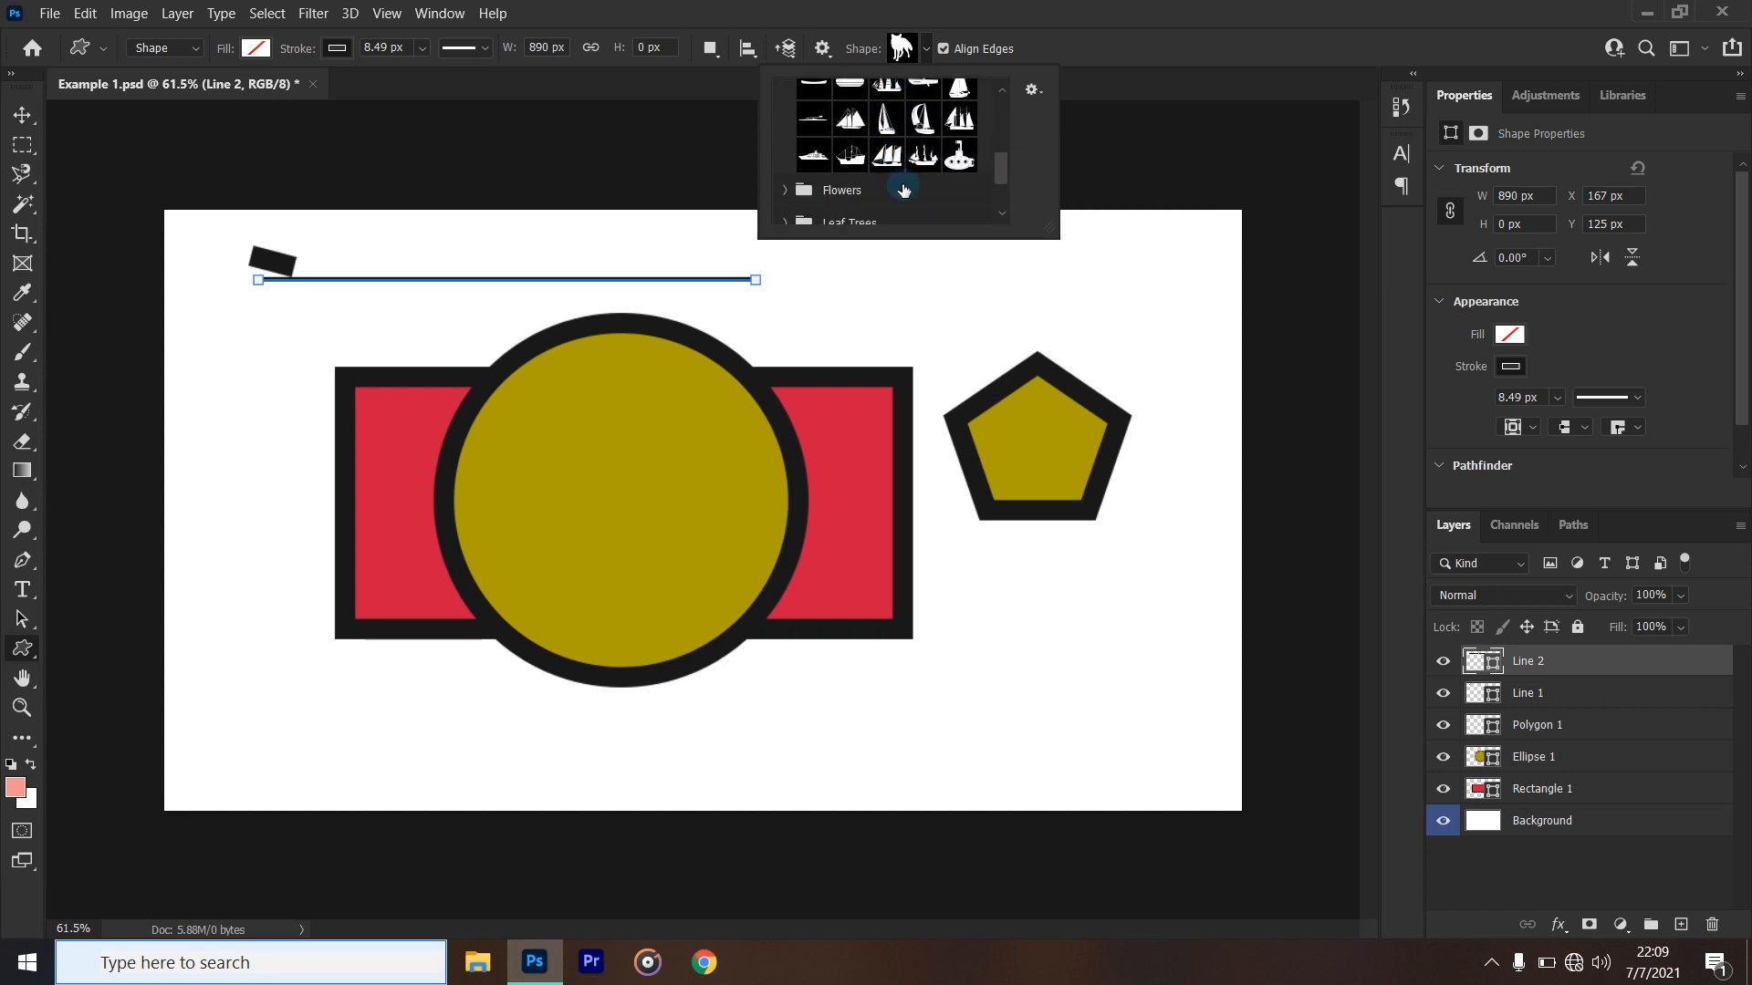
left_click(785, 157)
scroll(890, 173, "down", 3)
scroll(892, 177, "down", 1)
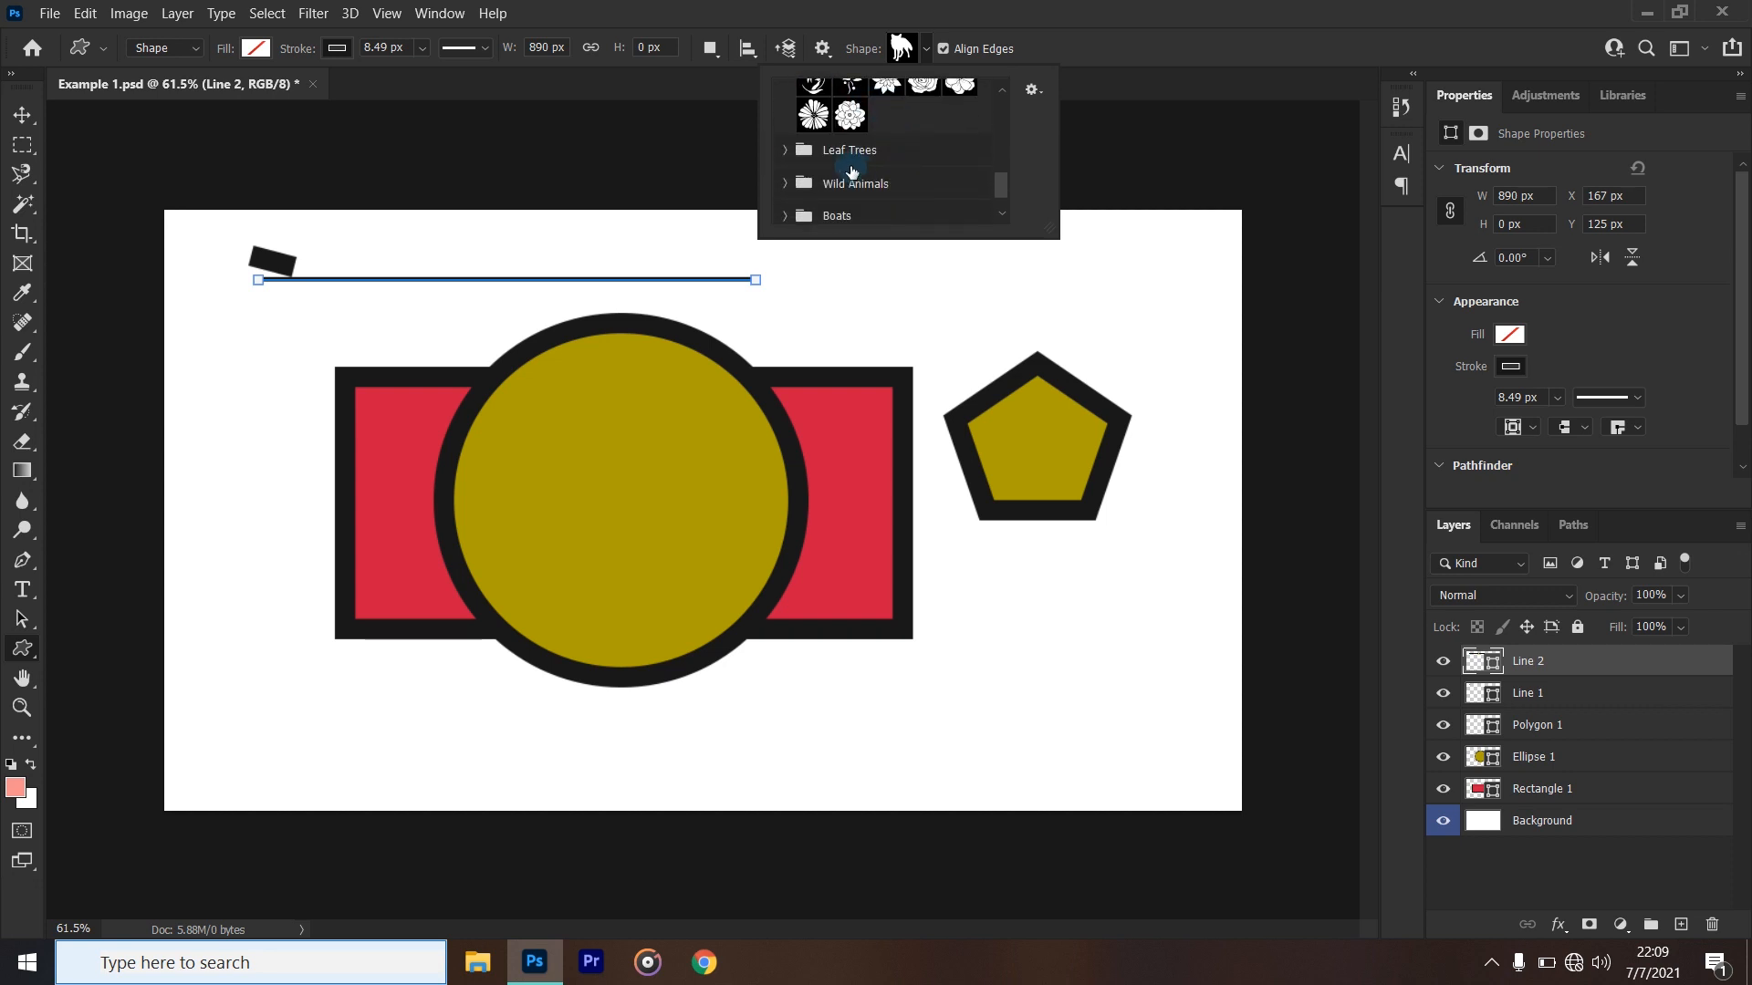
left_click(785, 150)
scroll(853, 196, "down", 3)
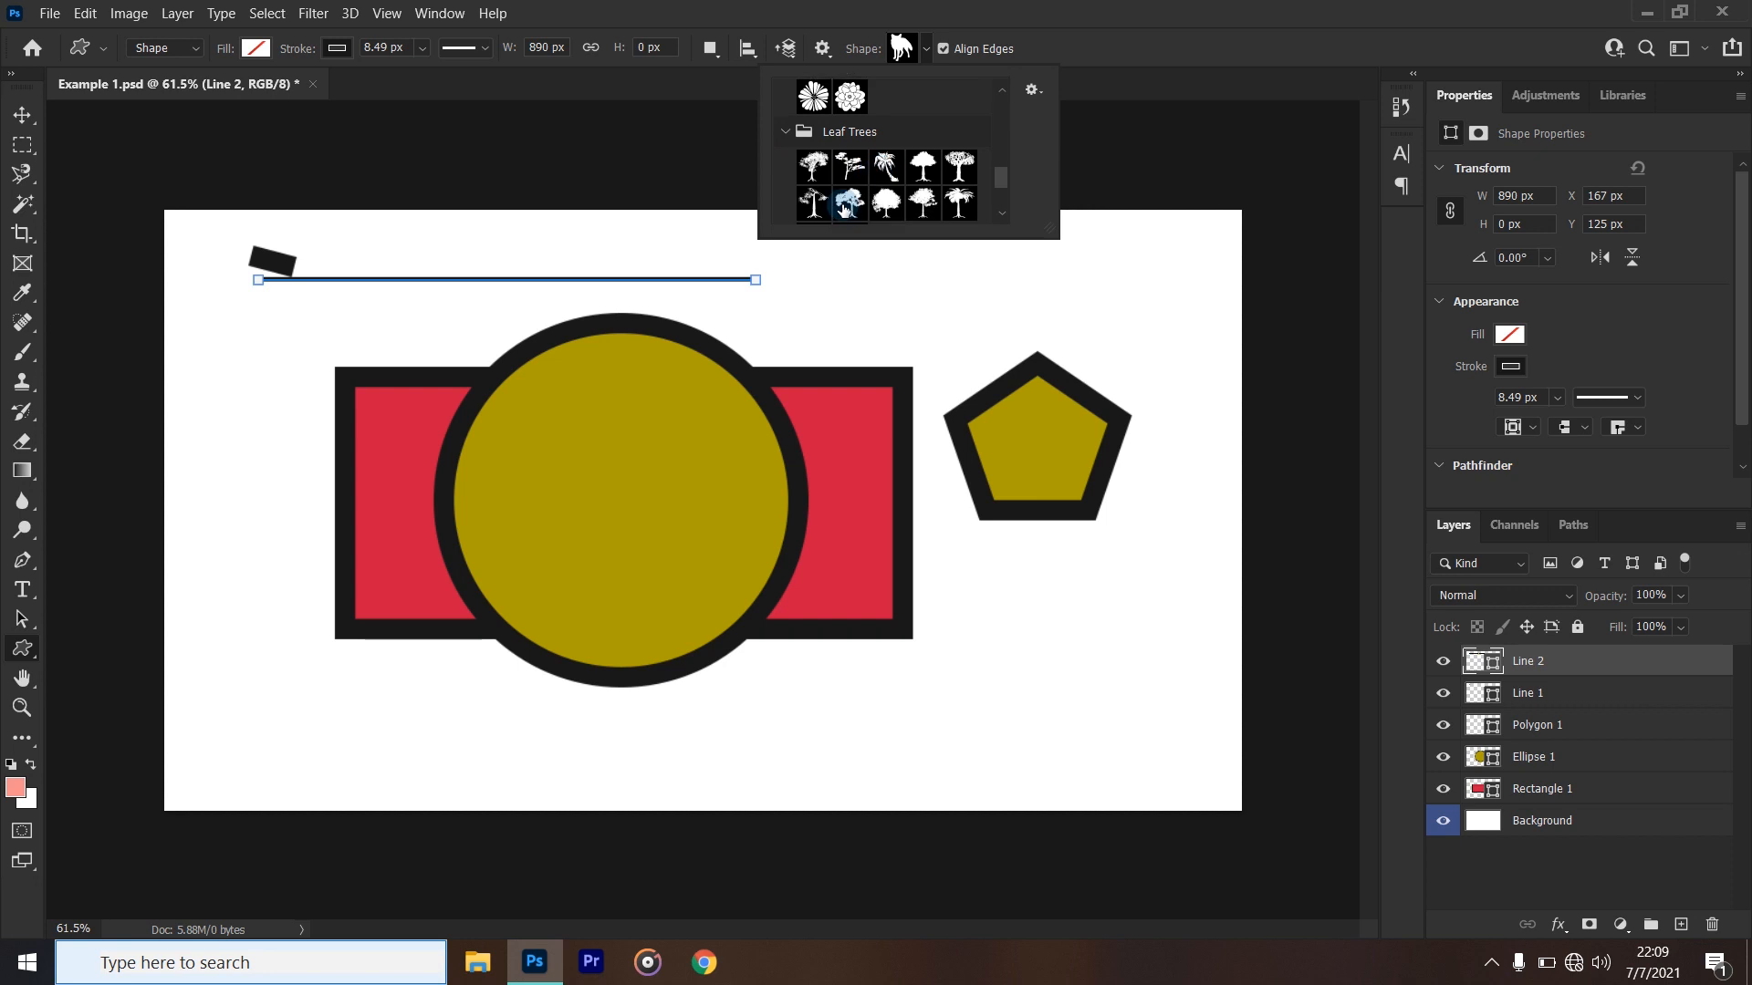
scroll(853, 208, "down", 3)
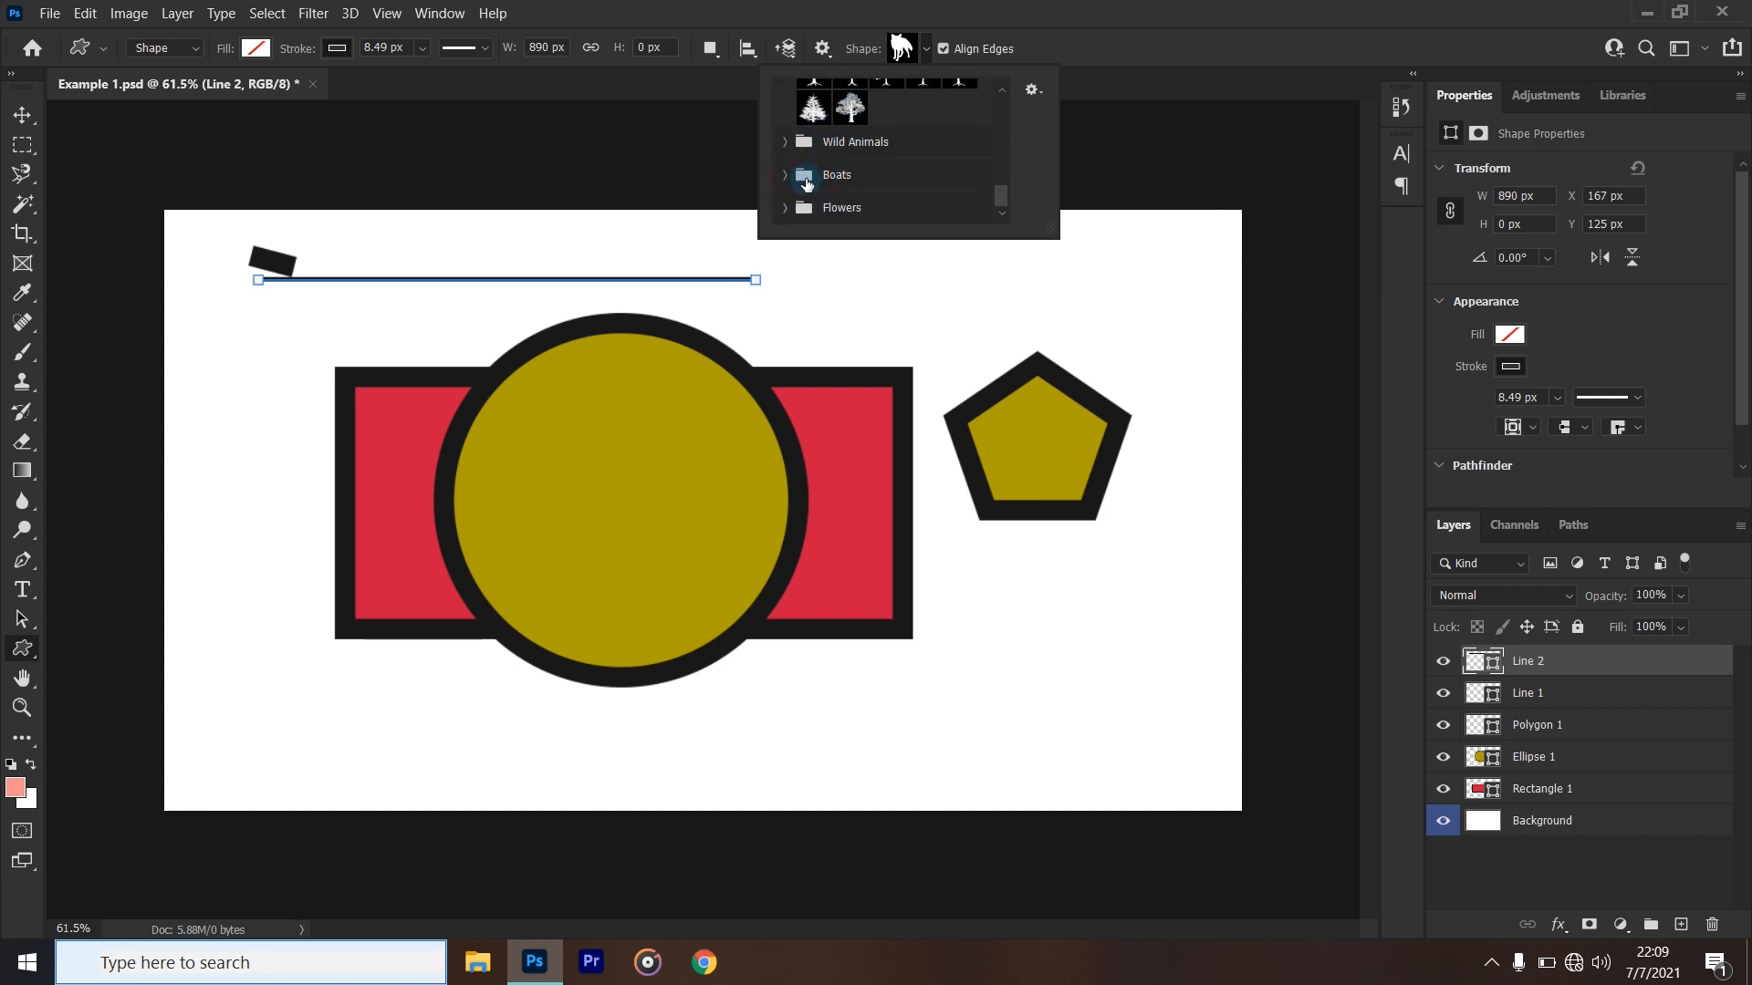
- Draw a schooner about 835 × 442 px below the pentagon, using the third shape in the third row of the Boats group
left_click(785, 176)
scroll(894, 196, "down", 3)
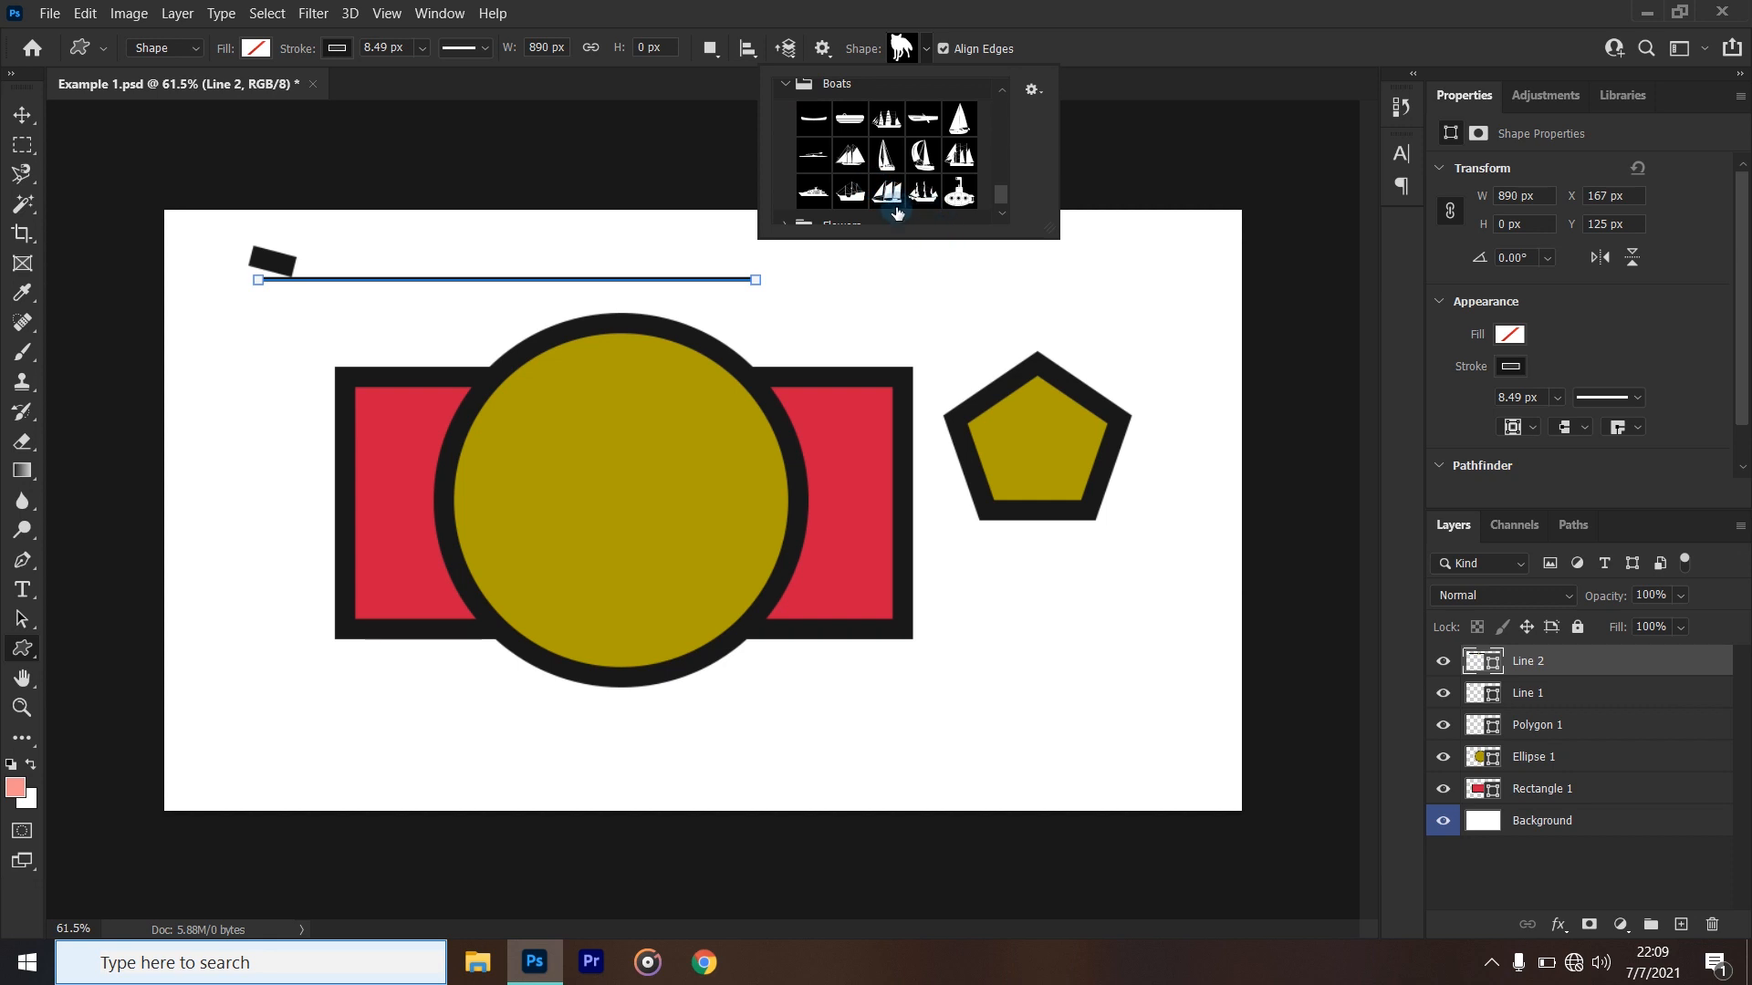
left_click(887, 193)
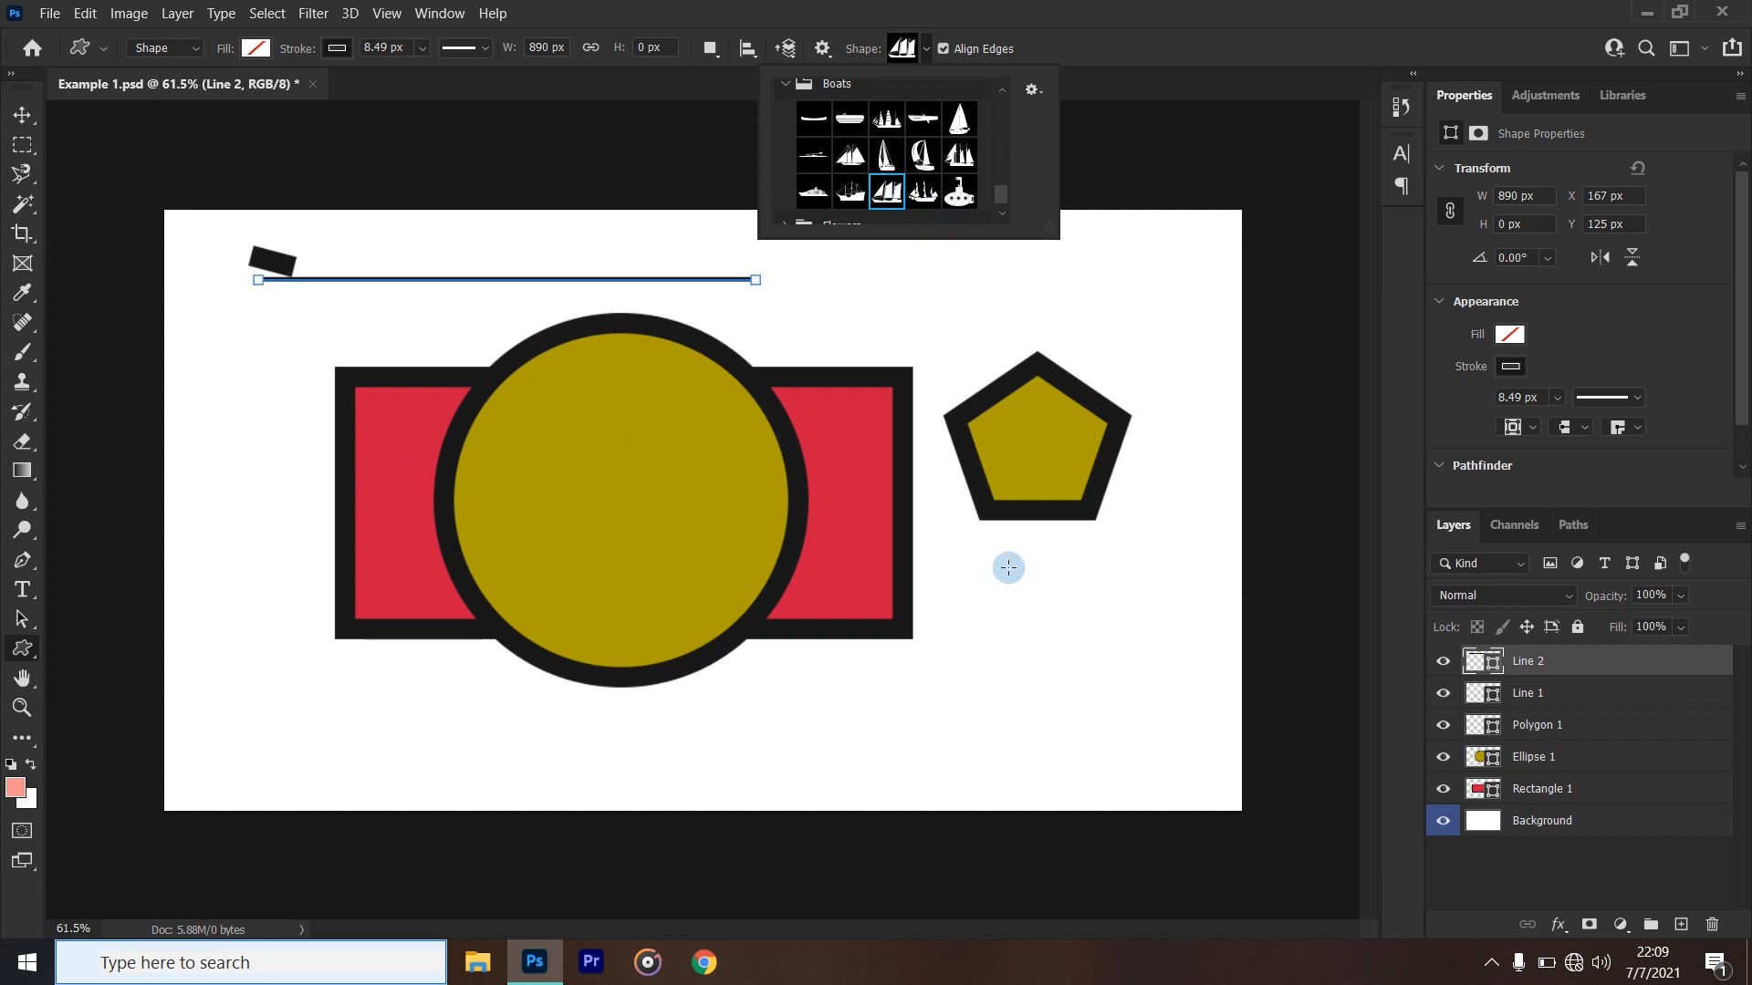
left_click(1034, 556)
left_click_drag(1037, 556, 567, 801)
left_click_drag(566, 802, 566, 803)
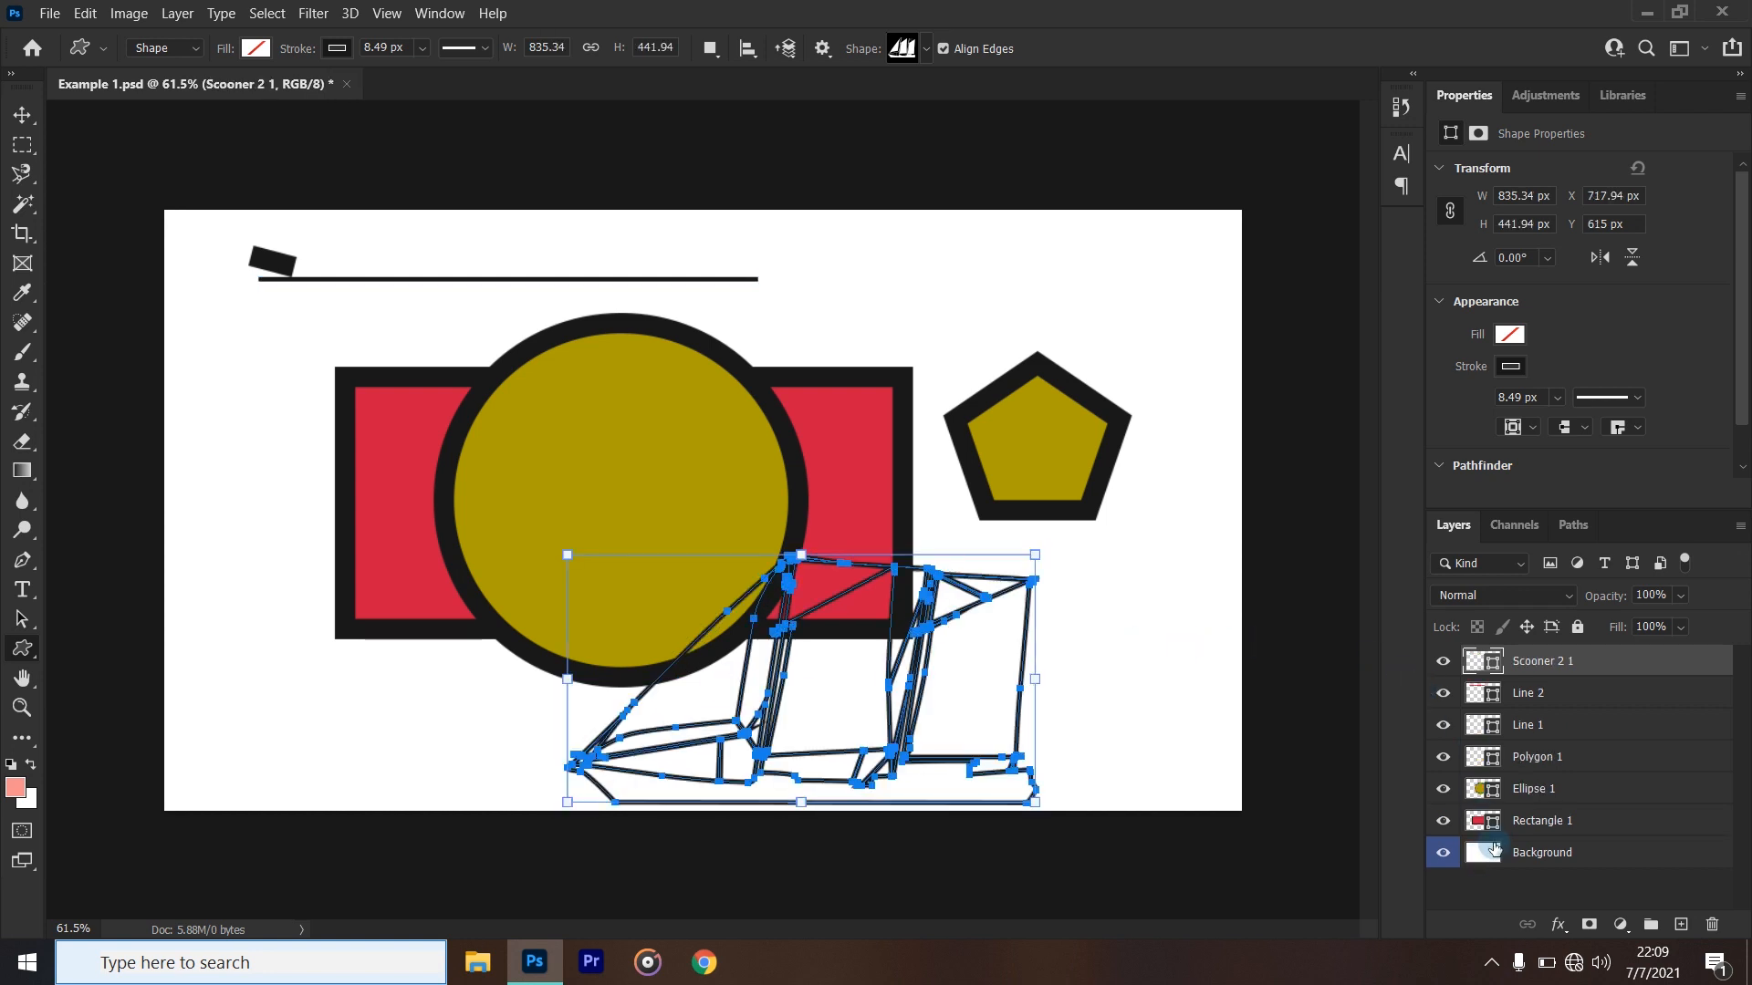
- Set the path operation to Combine Shapes for new shapes on the Scooner 2 1 layer
left_click(1542, 709)
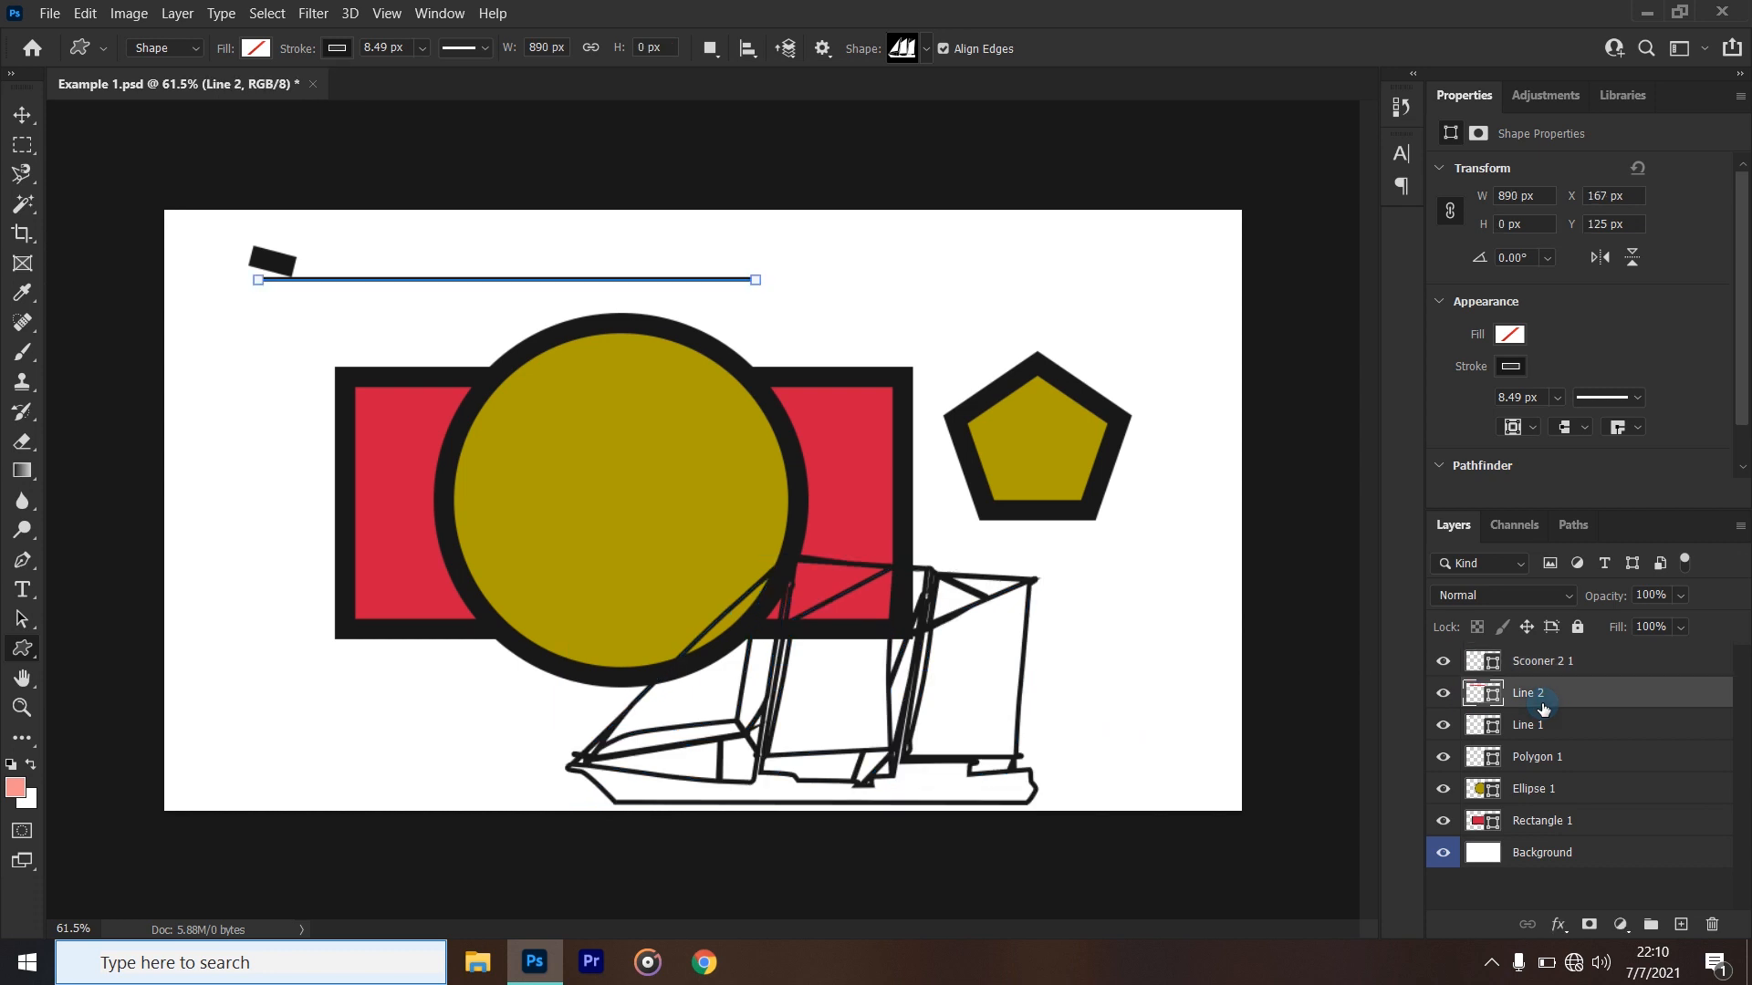
left_click(1528, 669)
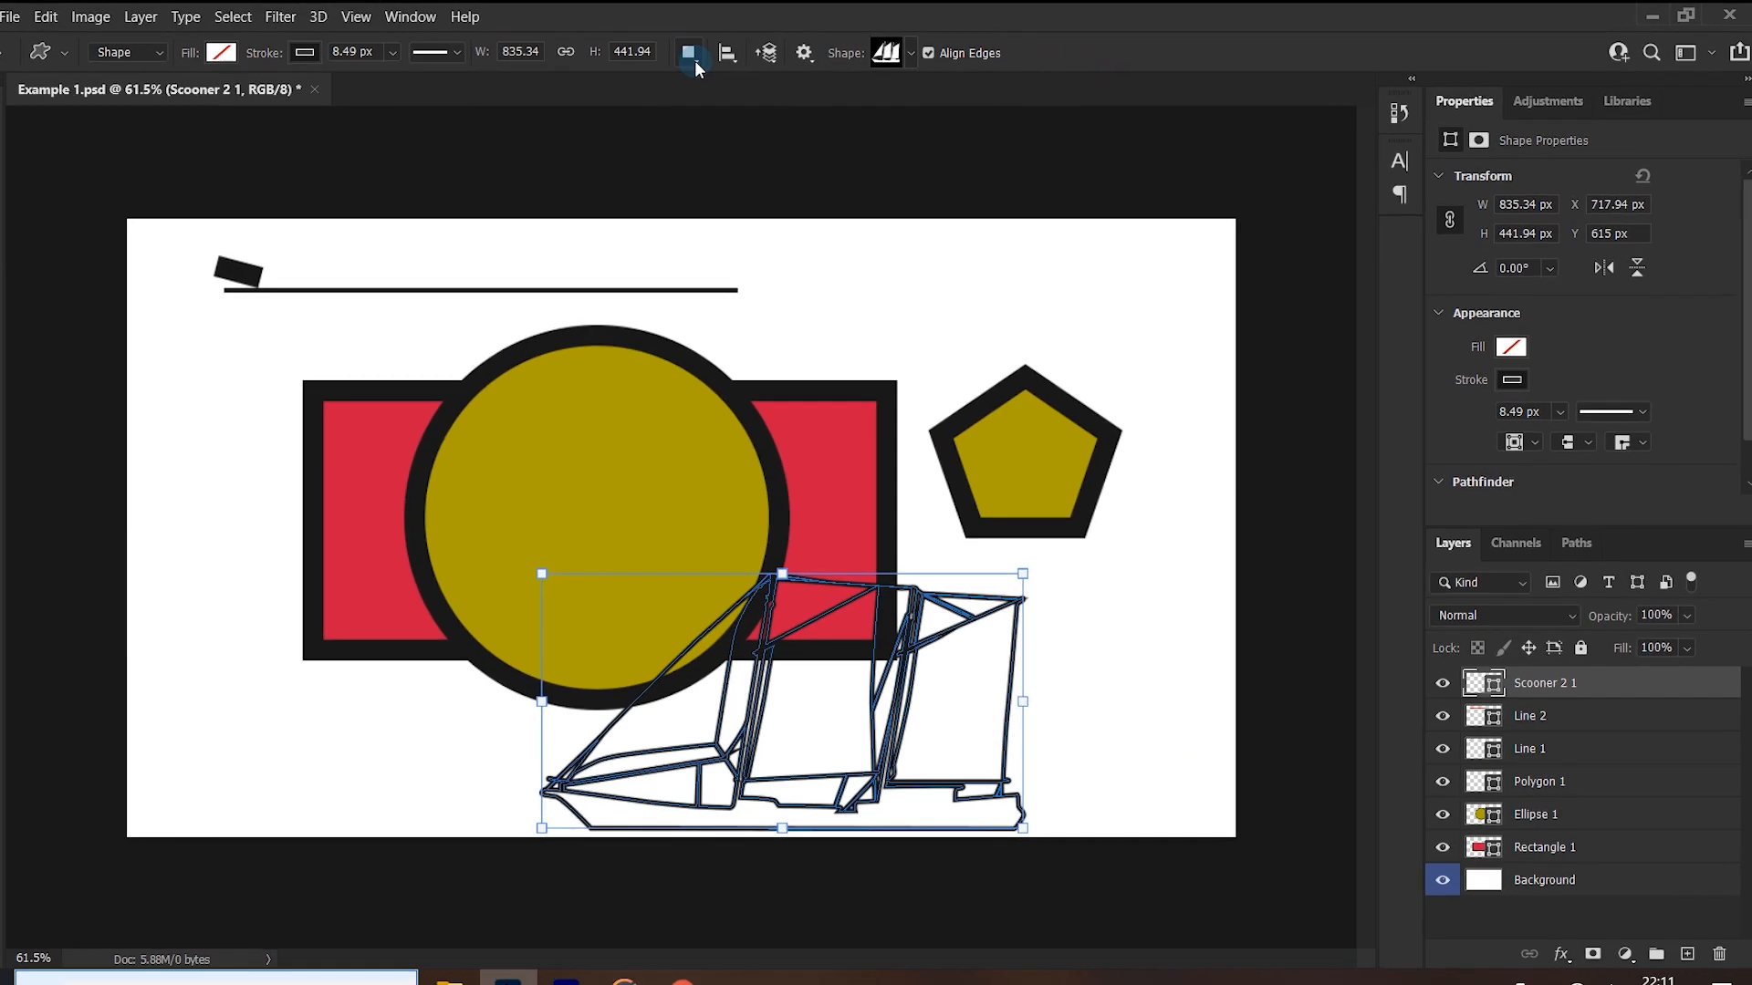
left_click(633, 76)
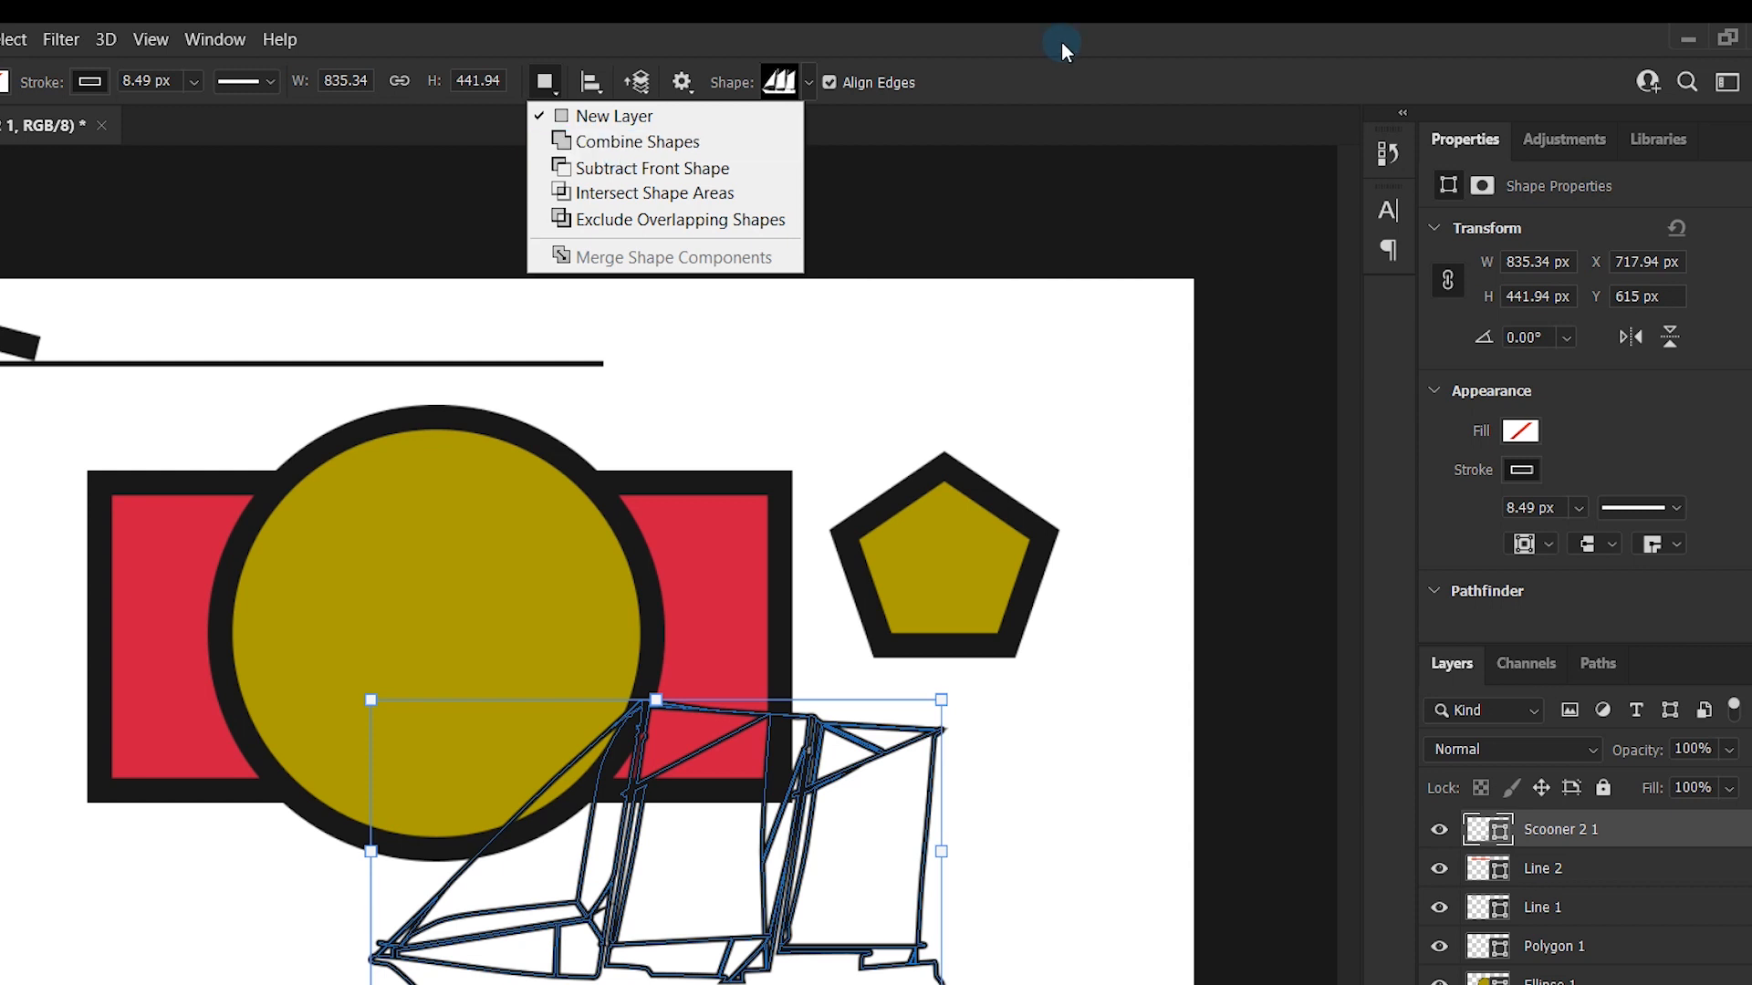
left_click(1101, 29)
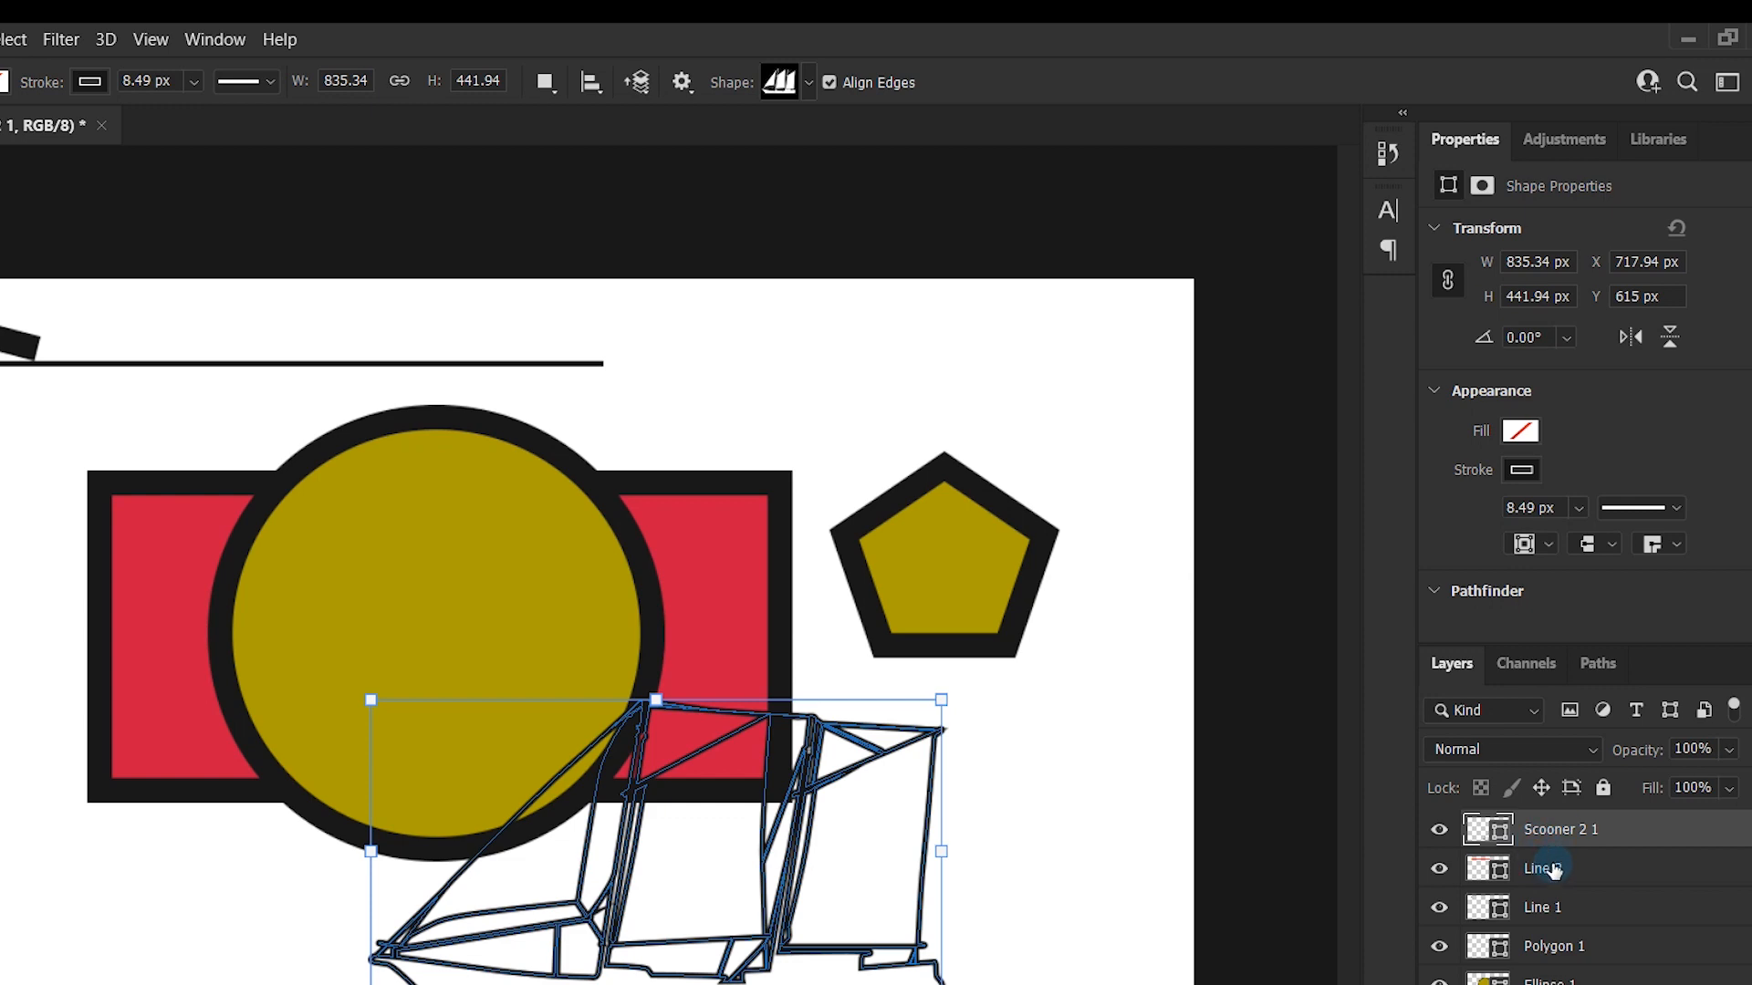
left_click(544, 84)
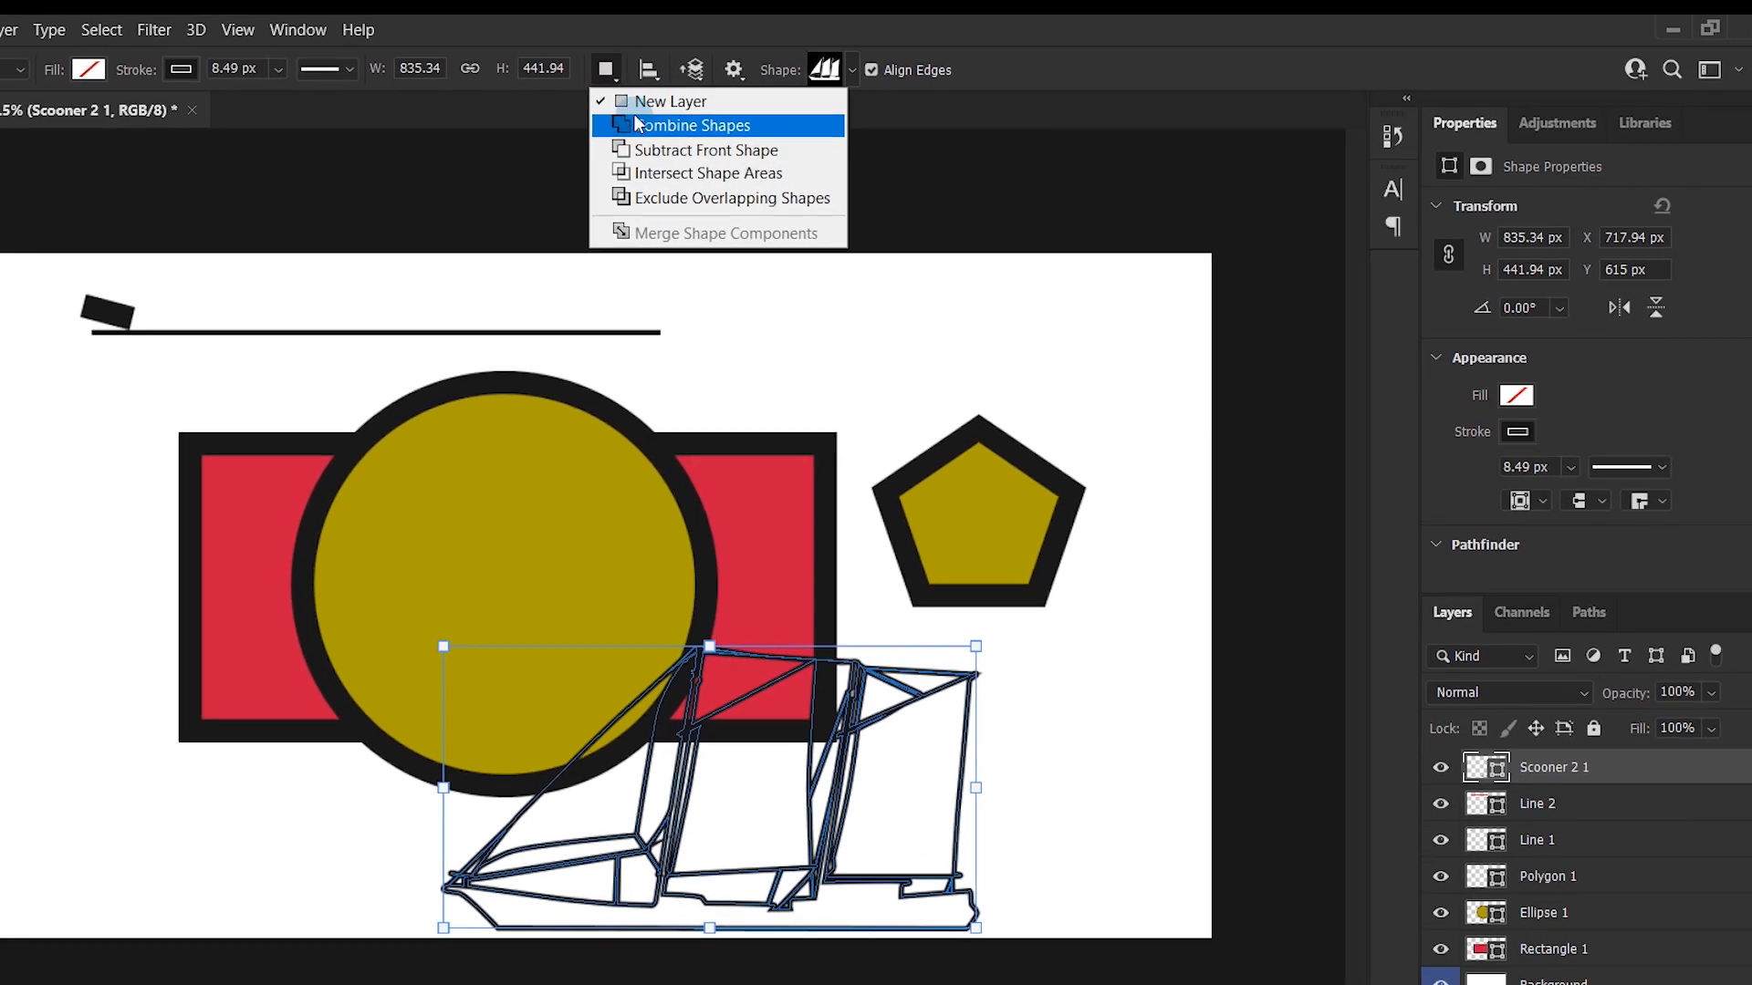
left_click(636, 125)
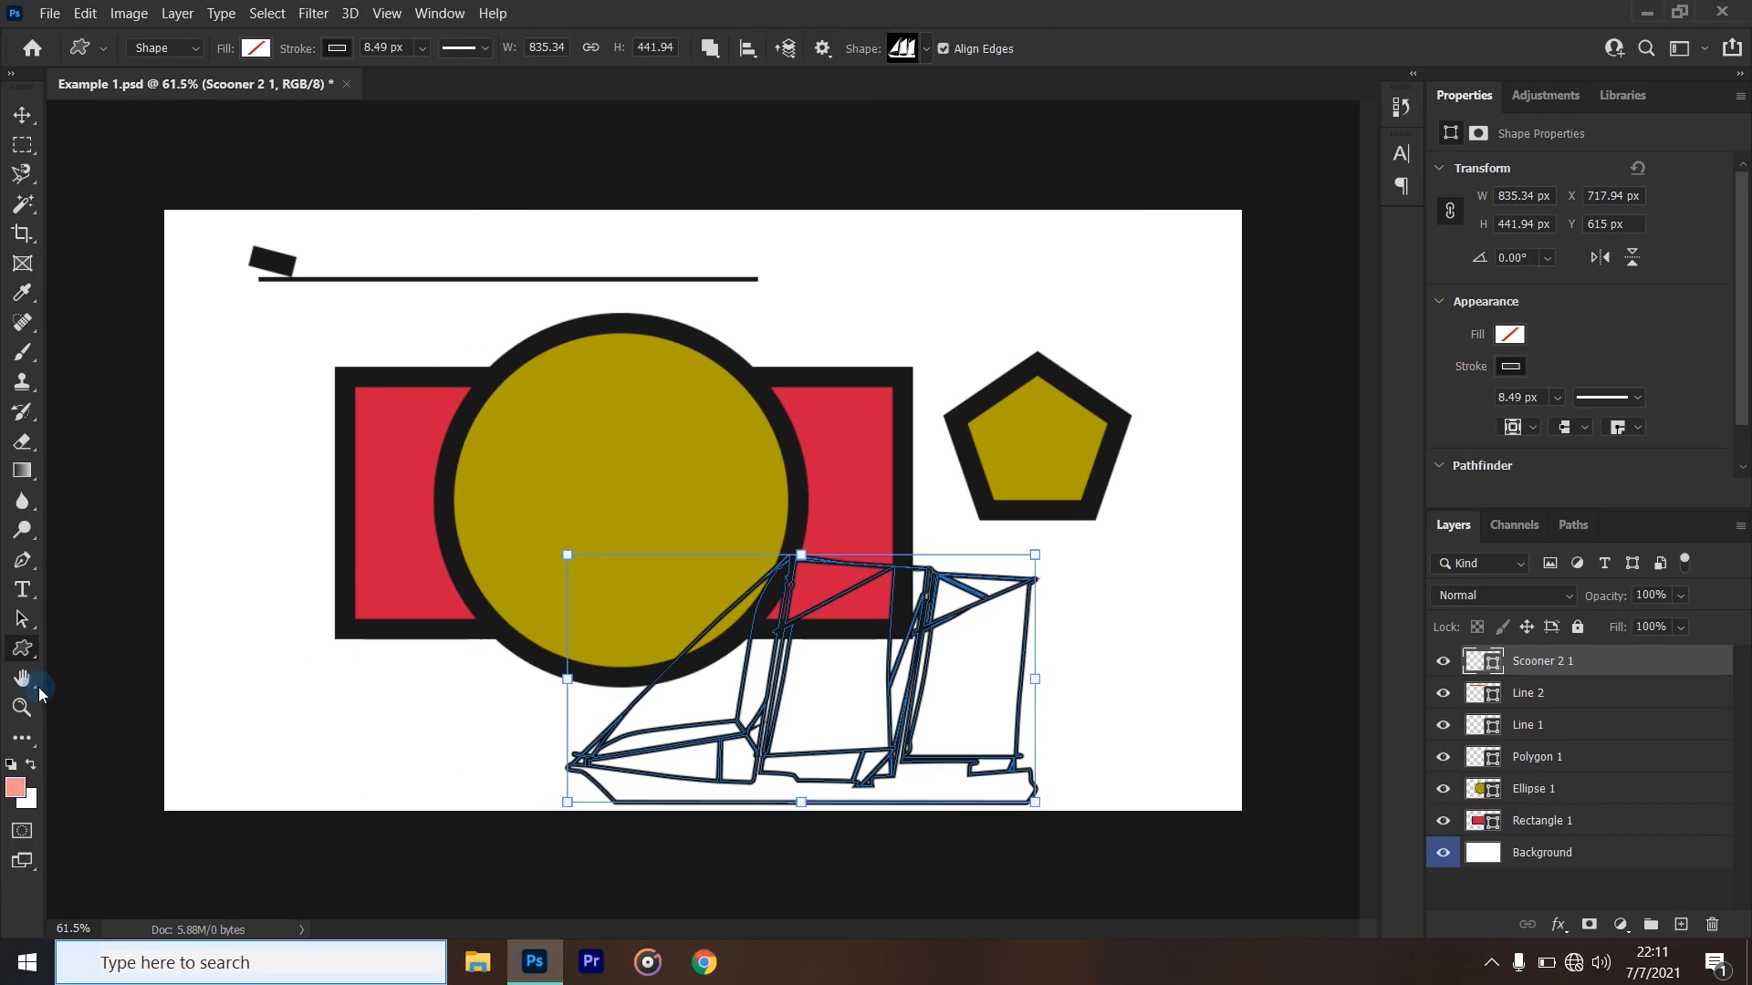
- Draw two rounded rectangles about 100 × 147 px and 161 × 220 px beside the red rectangle, rotating the larger one to about -89°
right_click(28, 652)
left_click(86, 665)
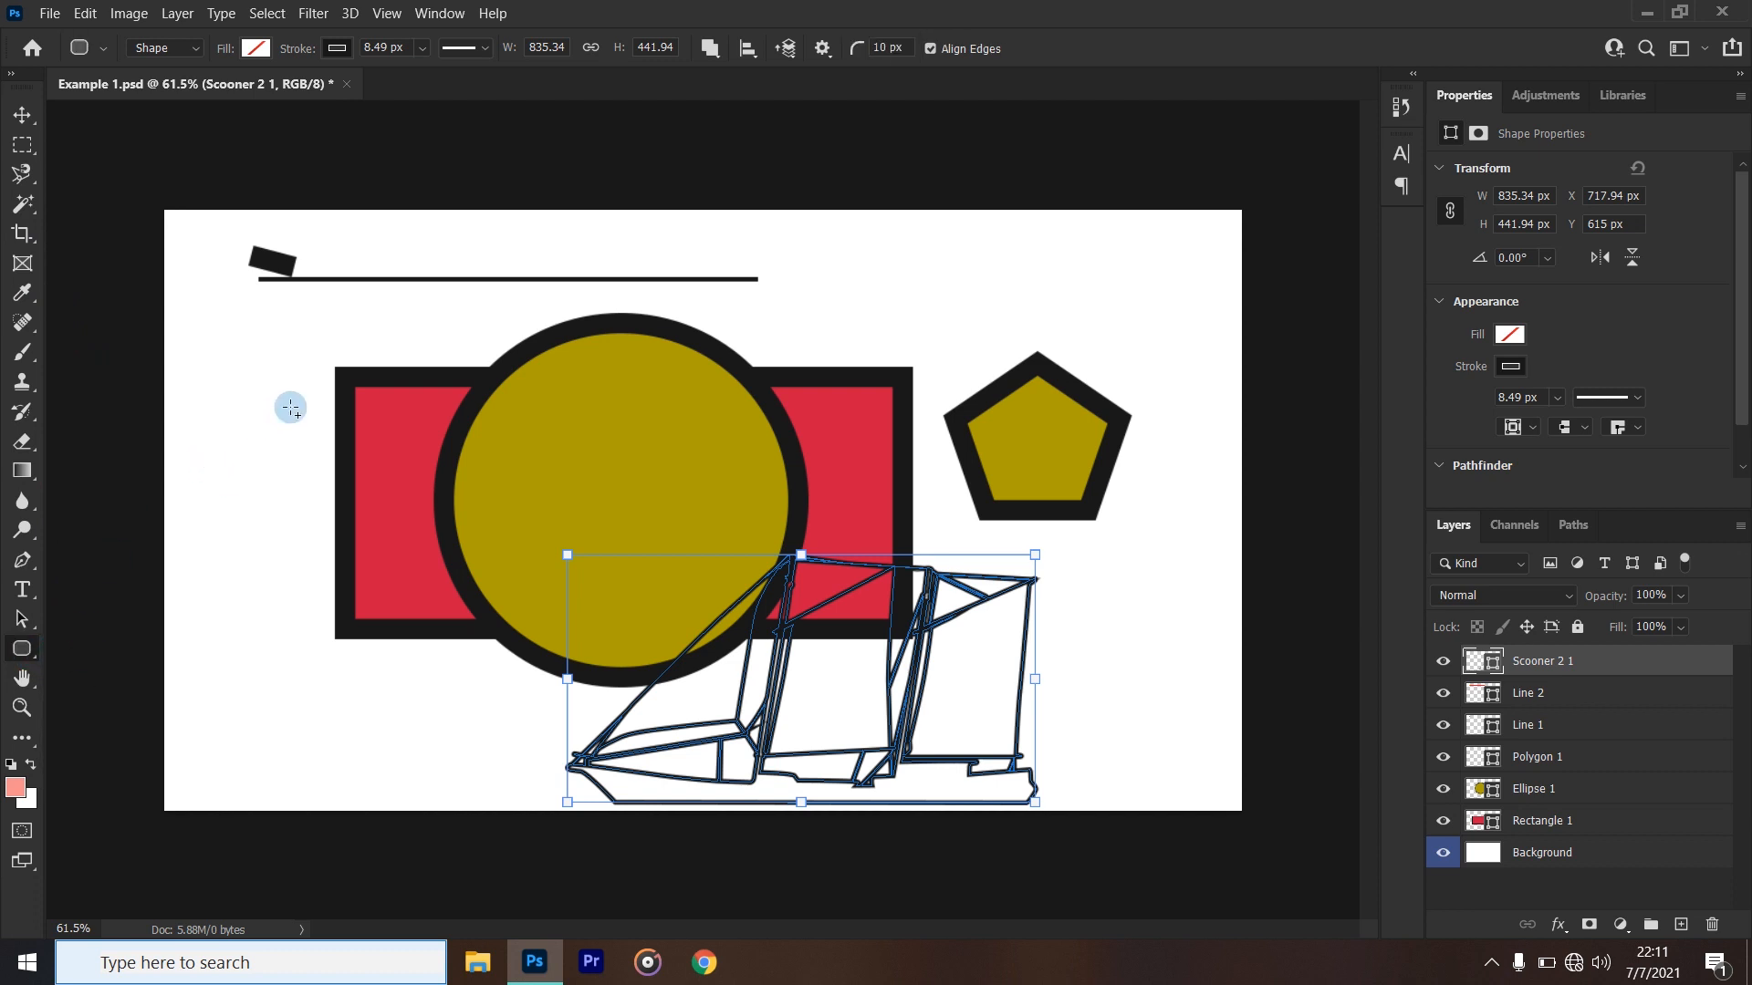
left_click_drag(291, 407, 236, 489)
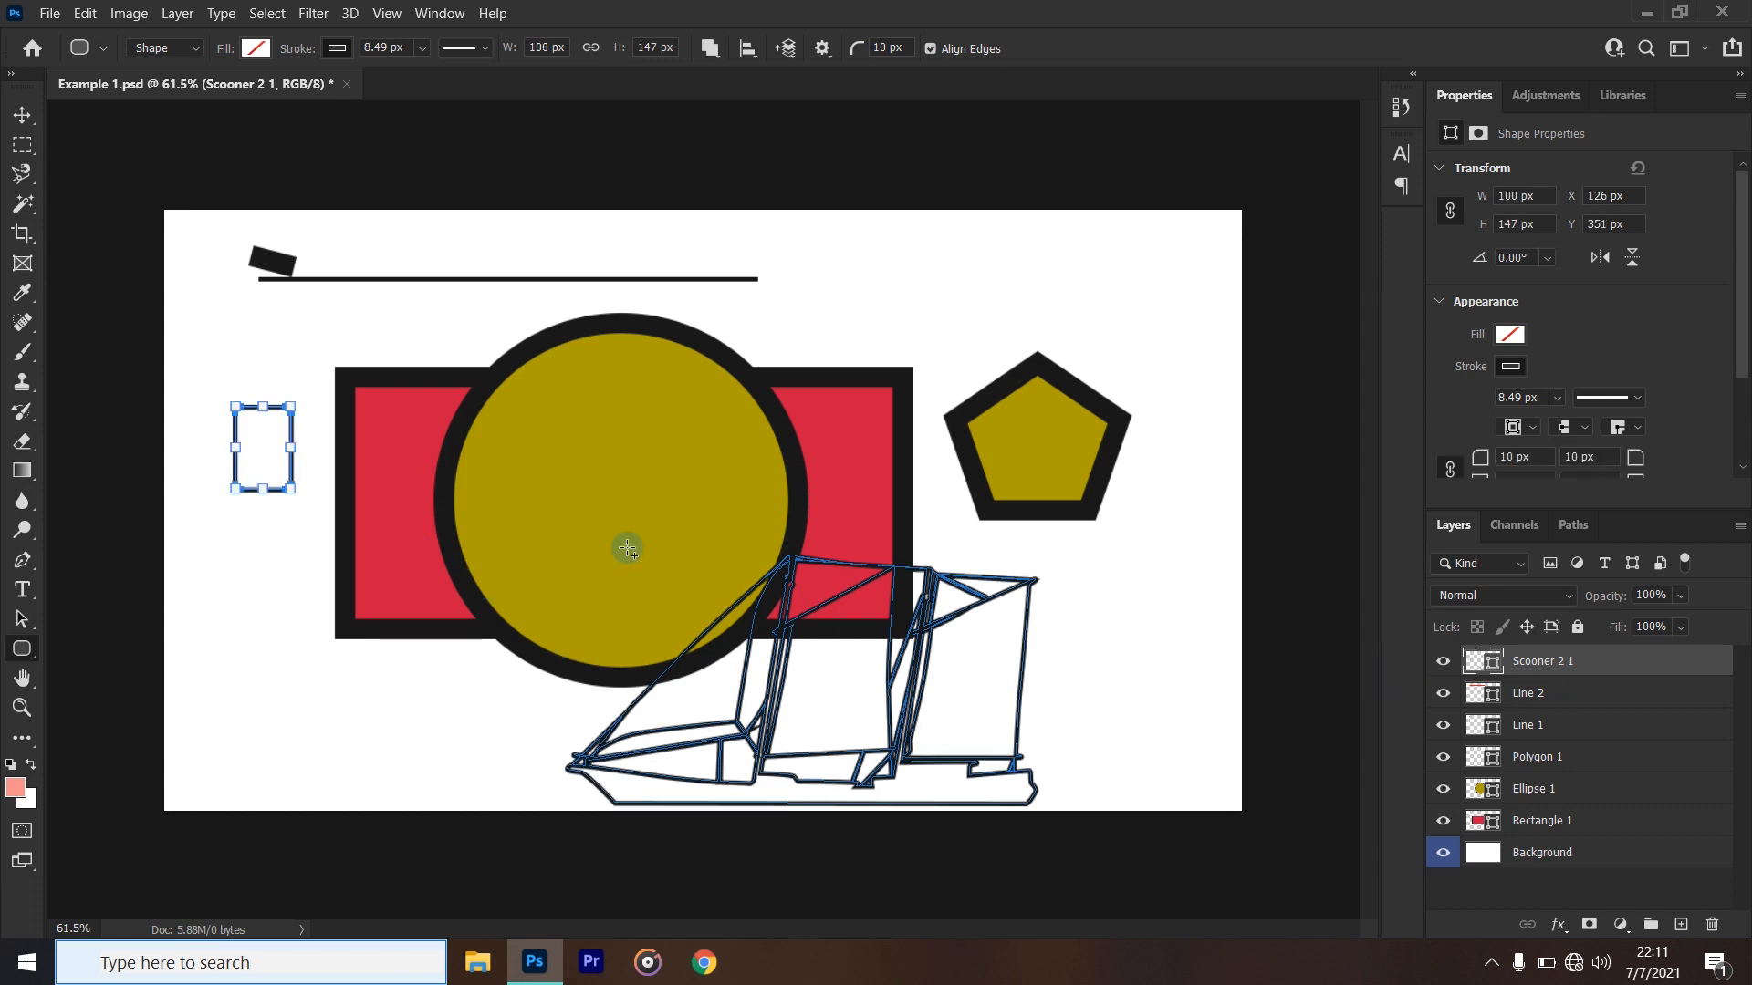
left_click_drag(305, 454, 239, 646)
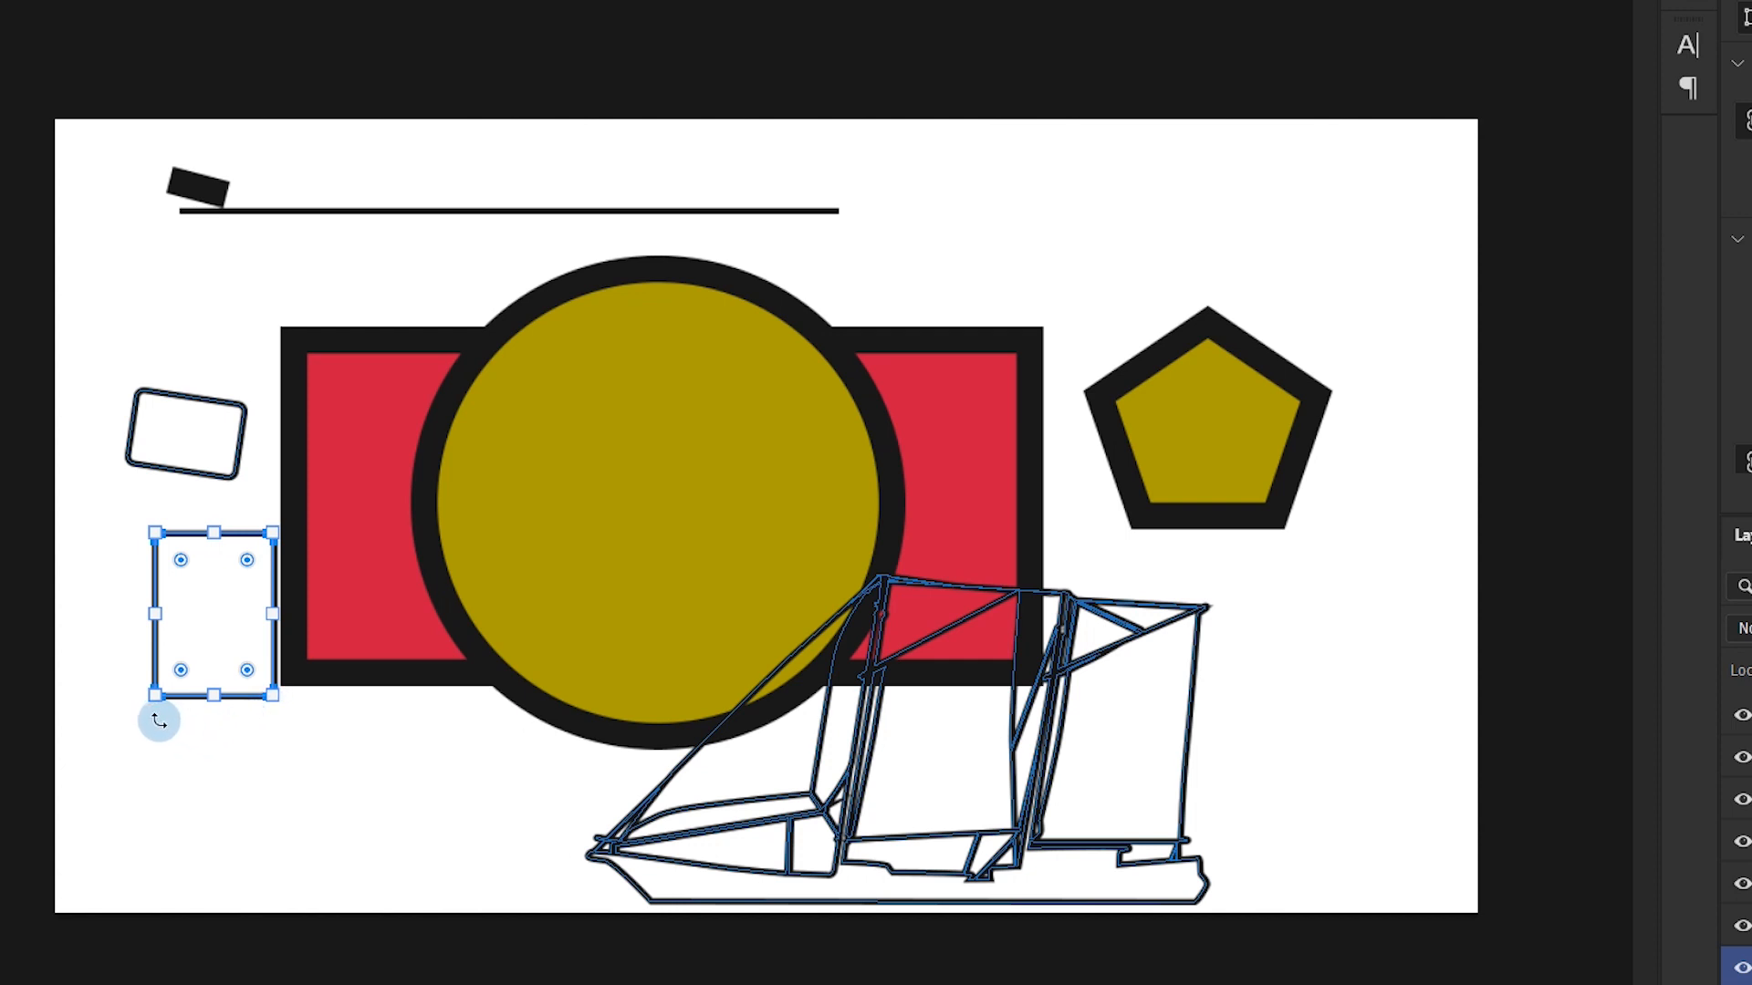
left_click_drag(159, 721, 469, 754)
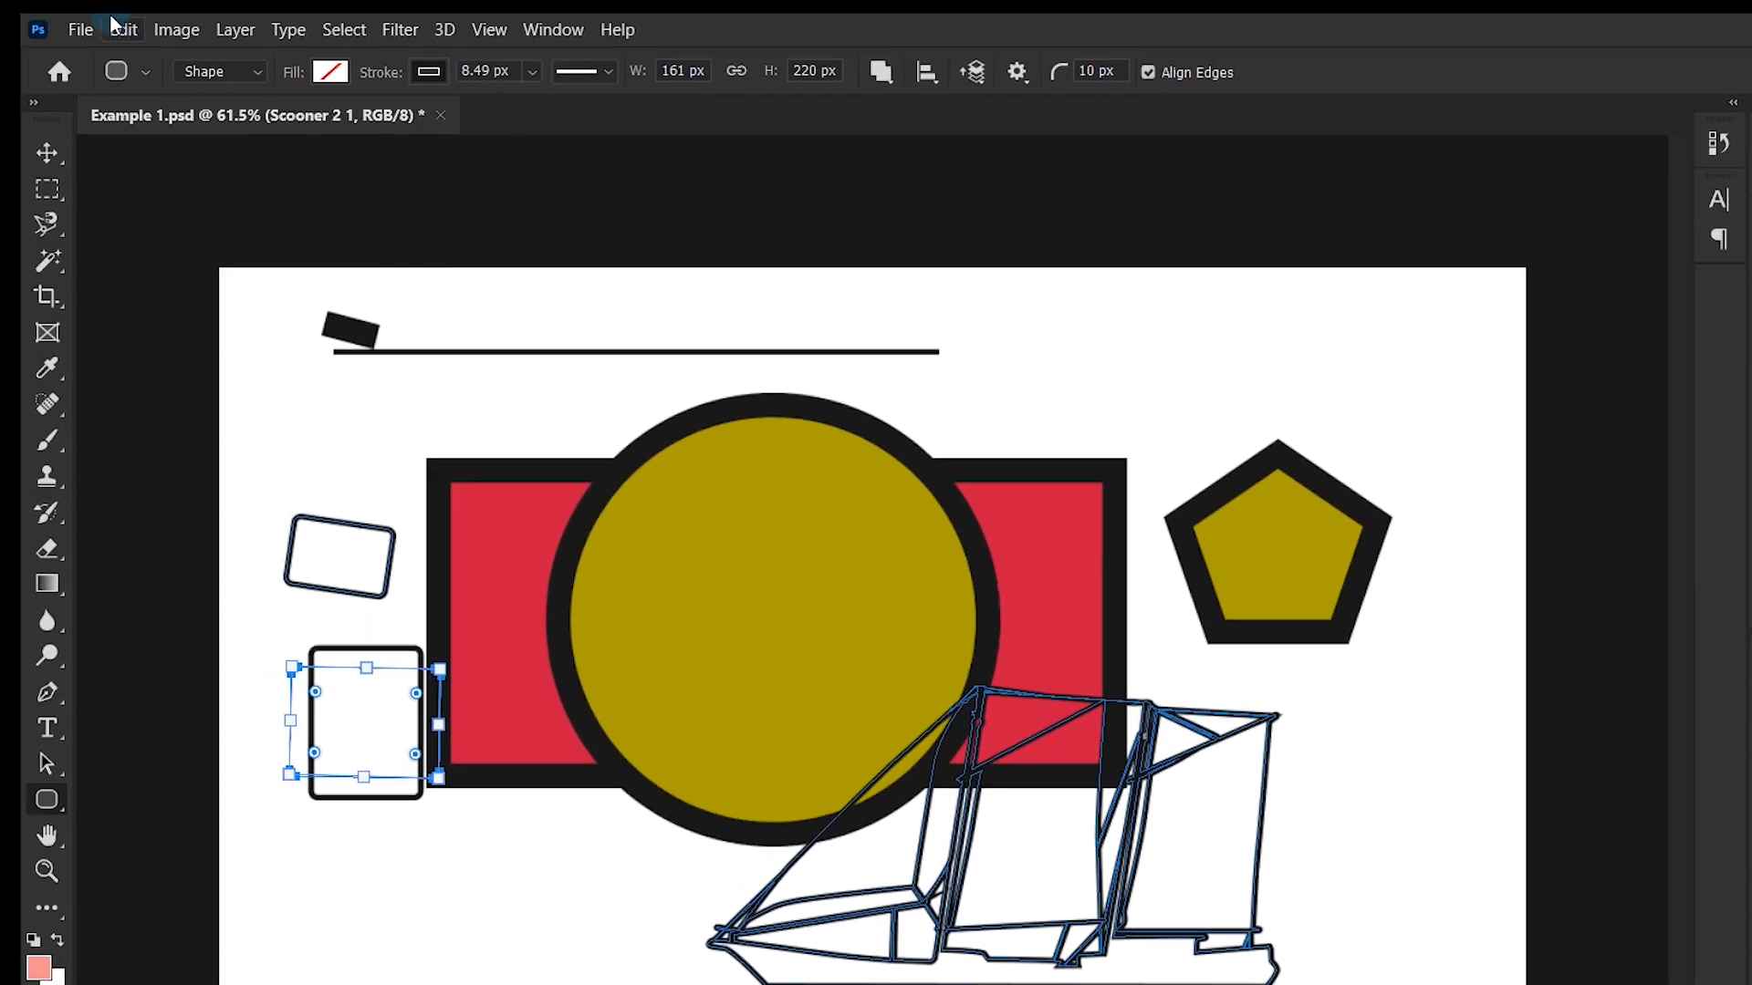
- Examine the path transform options, including Scale, Rotate, Skew, Distort, Perspective and Warp, and the available type commands
left_click(117, 27)
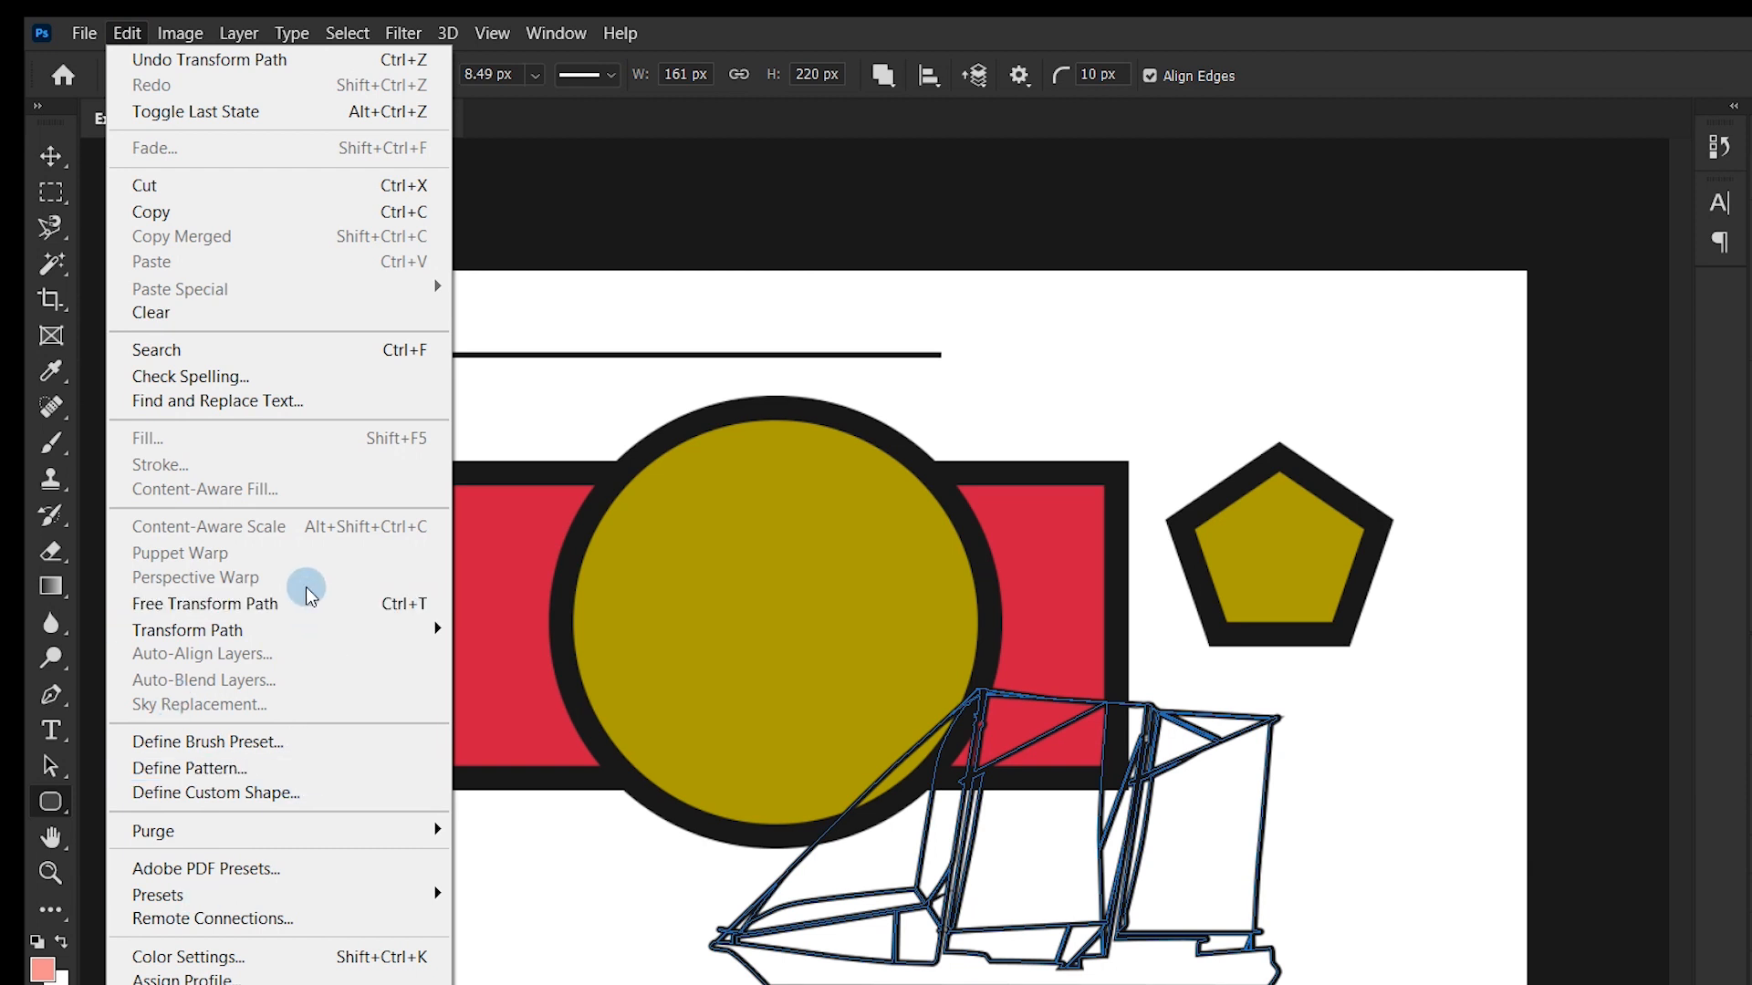
mouse_move(292, 634)
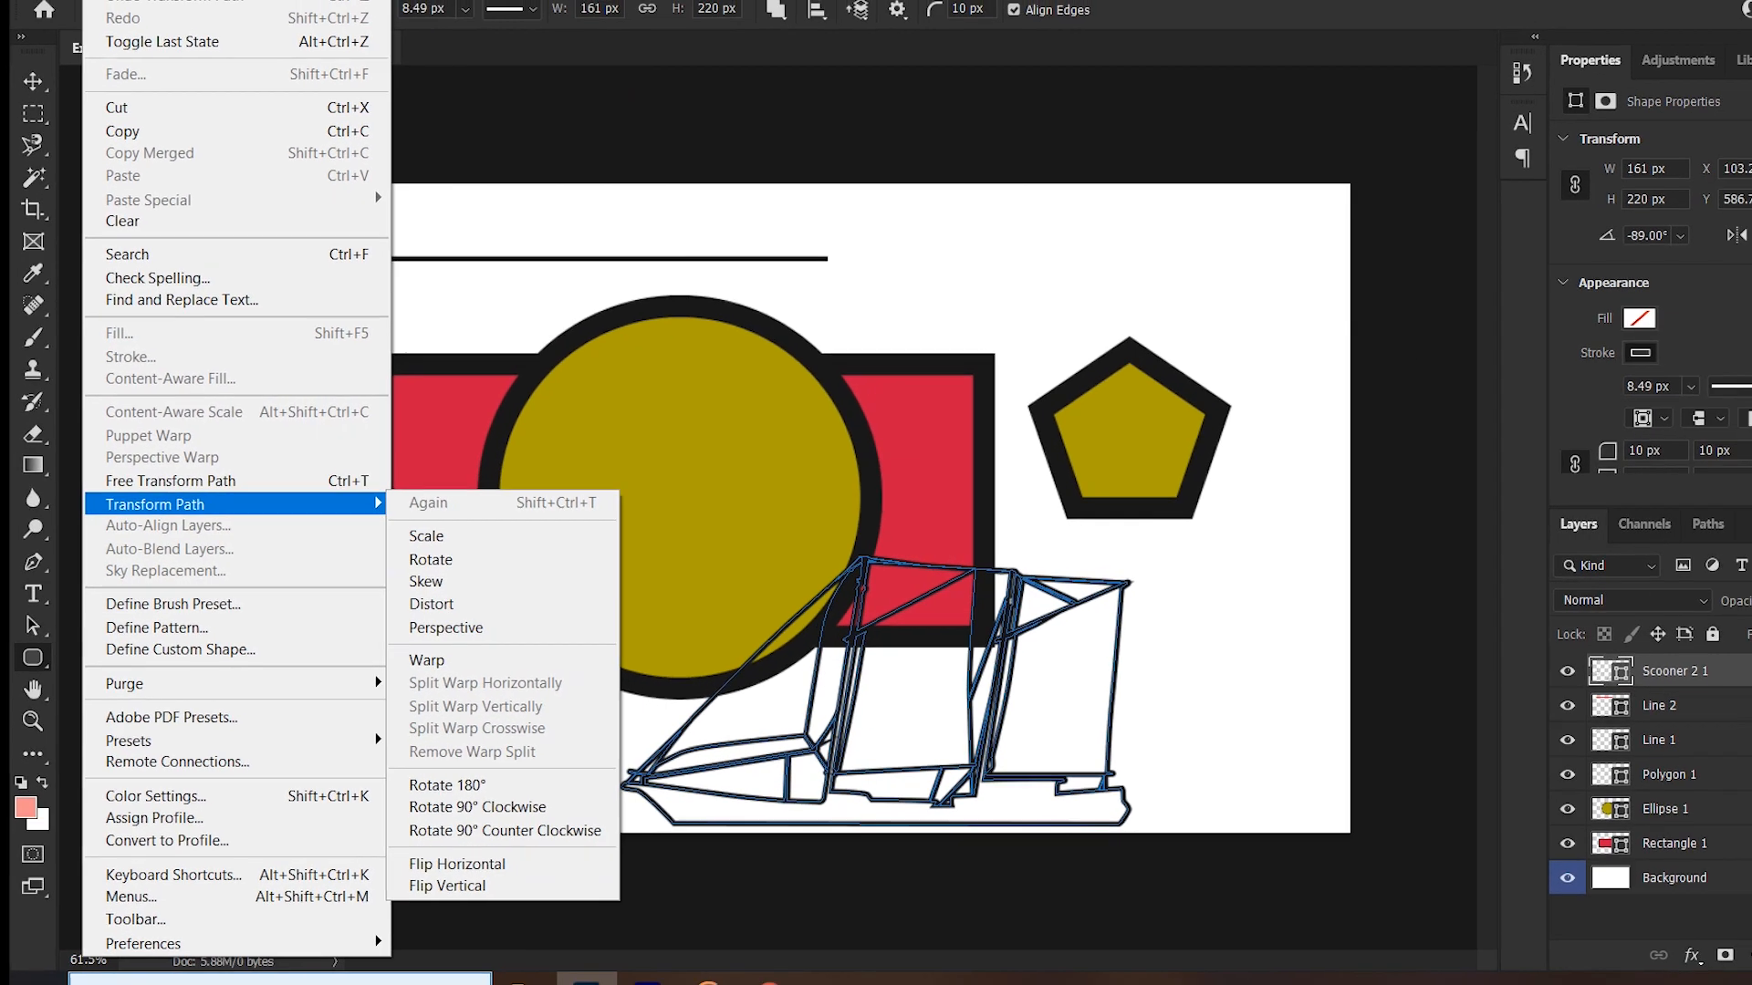
left_click(454, 55)
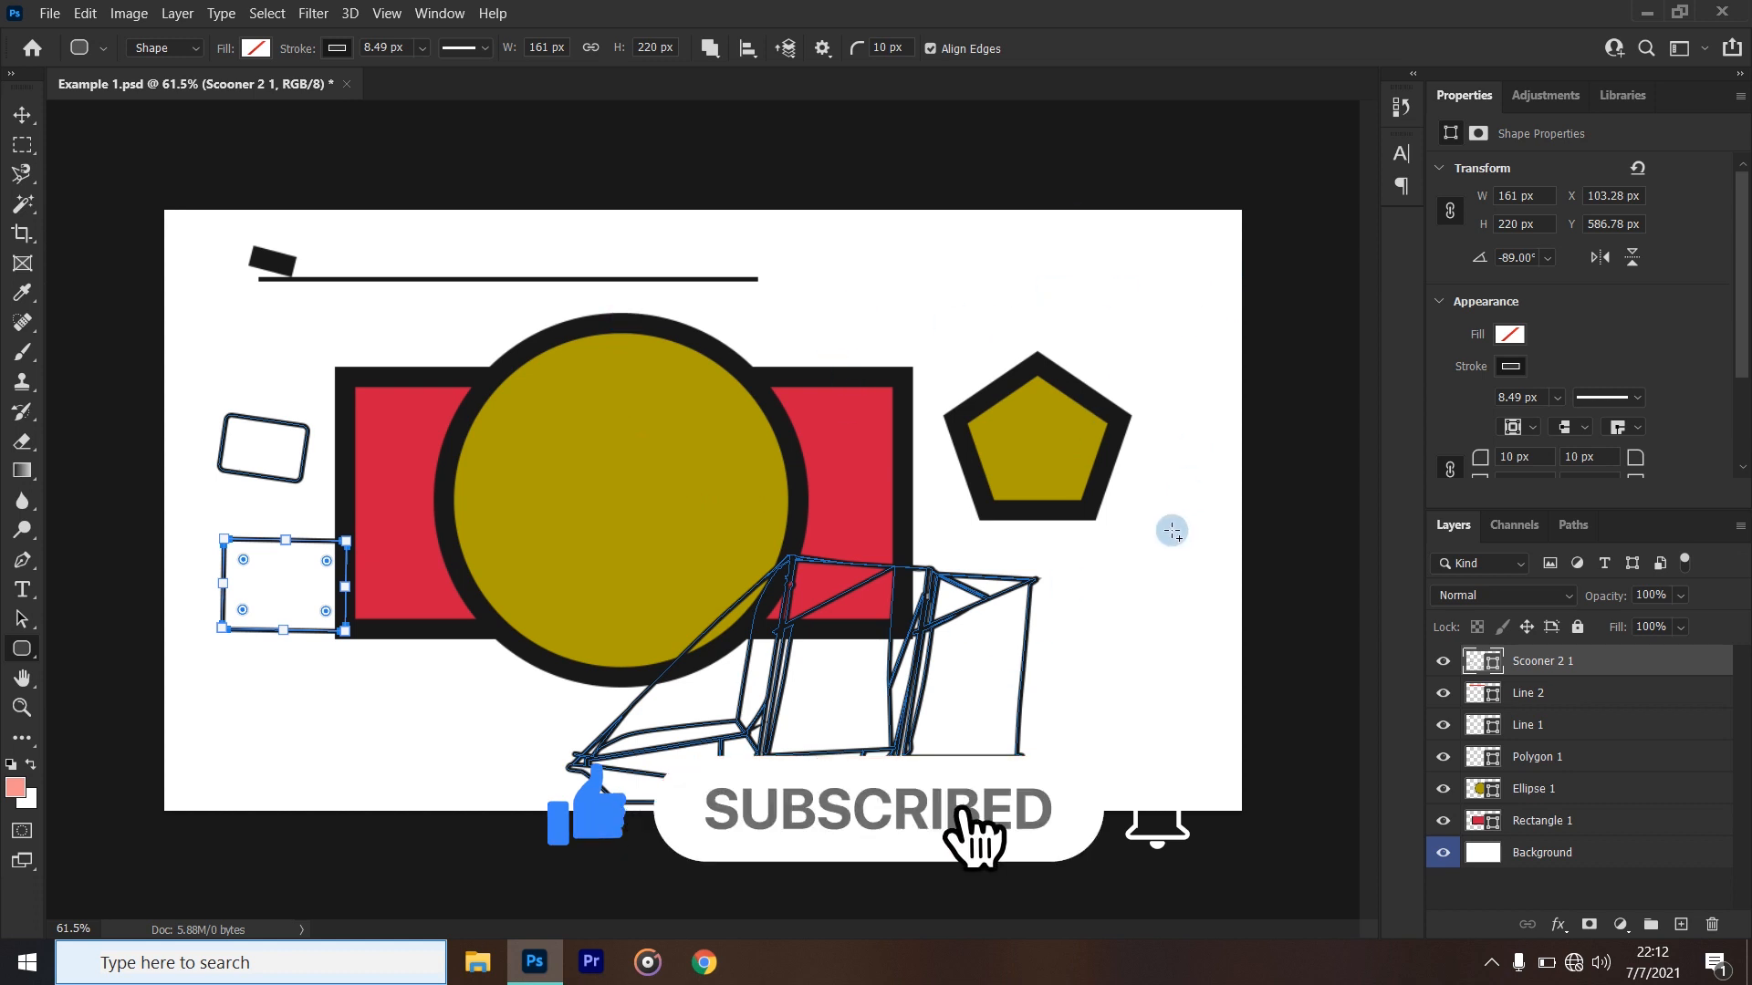
left_click(129, 13)
left_click(256, 11)
left_click(258, 14)
mouse_move(220, 13)
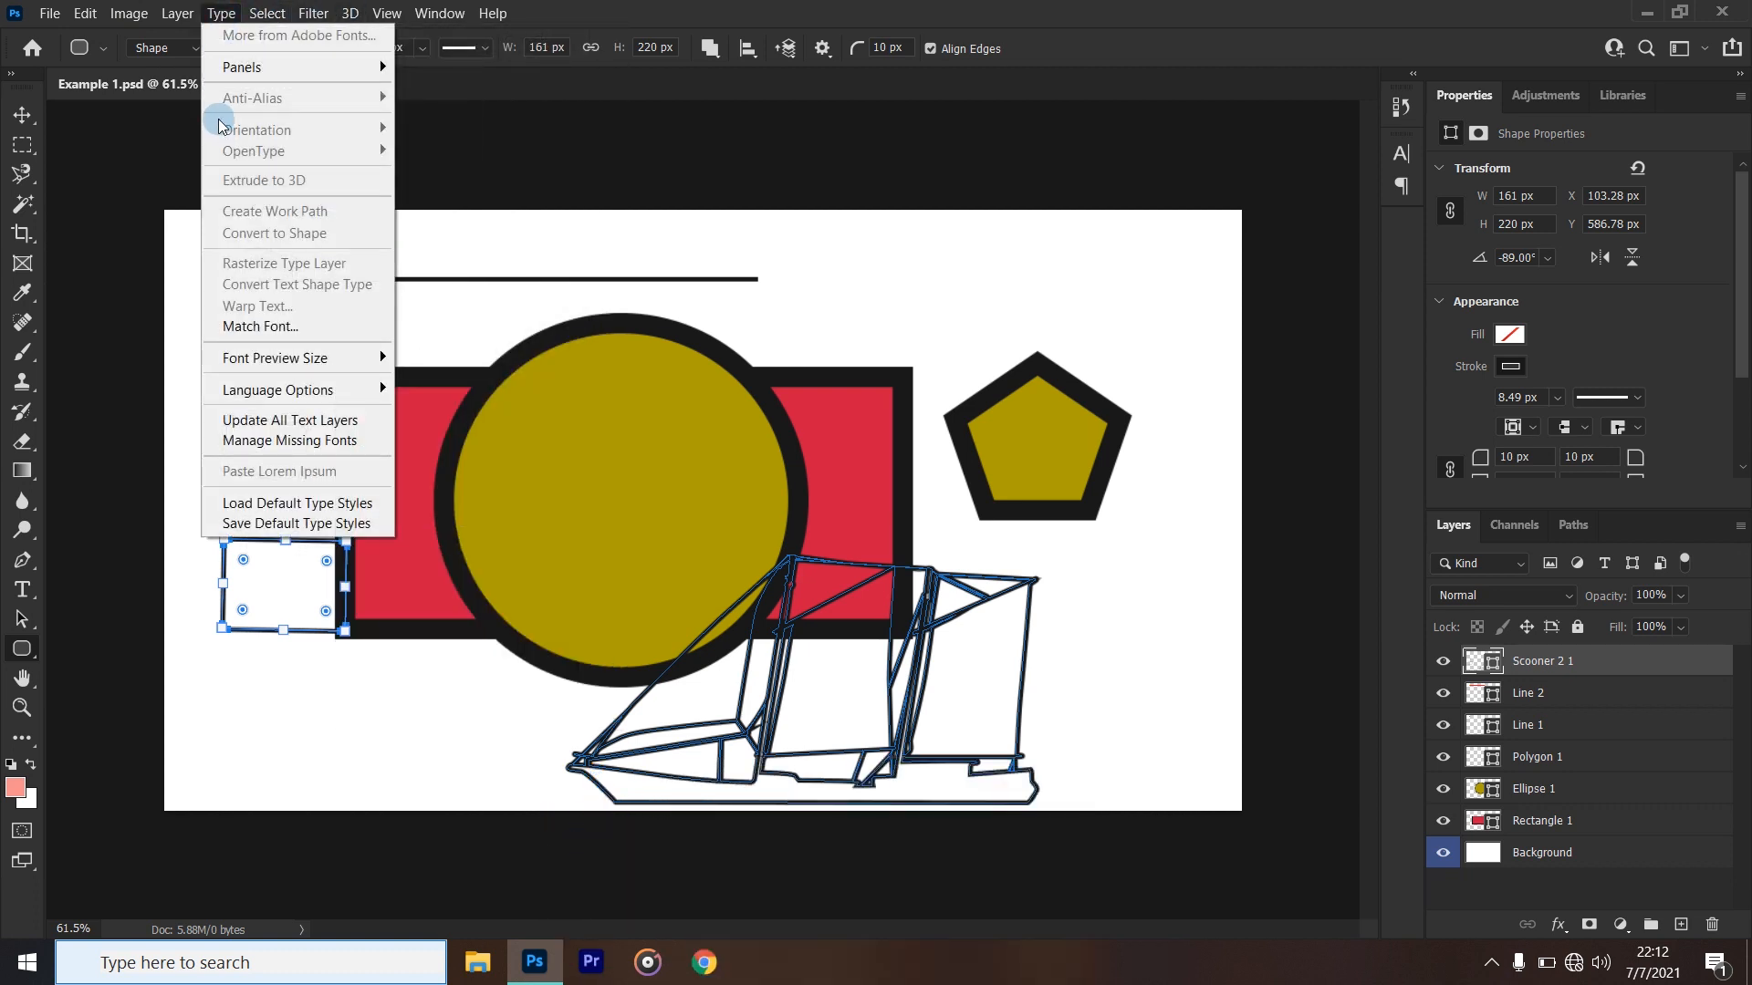